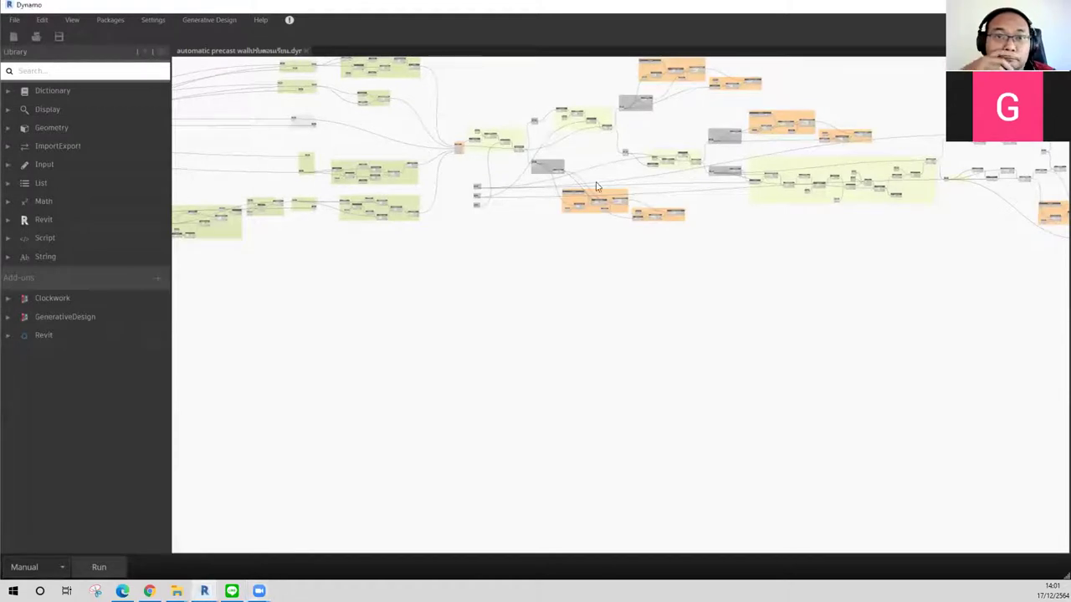
Step: Zoom and pan the Dynamo canvas to show the right-hand node groups of the precast wall graph
scroll(456, 126, "up", 2)
scroll(485, 167, "up", 2)
scroll(502, 194, "up", 2)
scroll(502, 194, "up", 1)
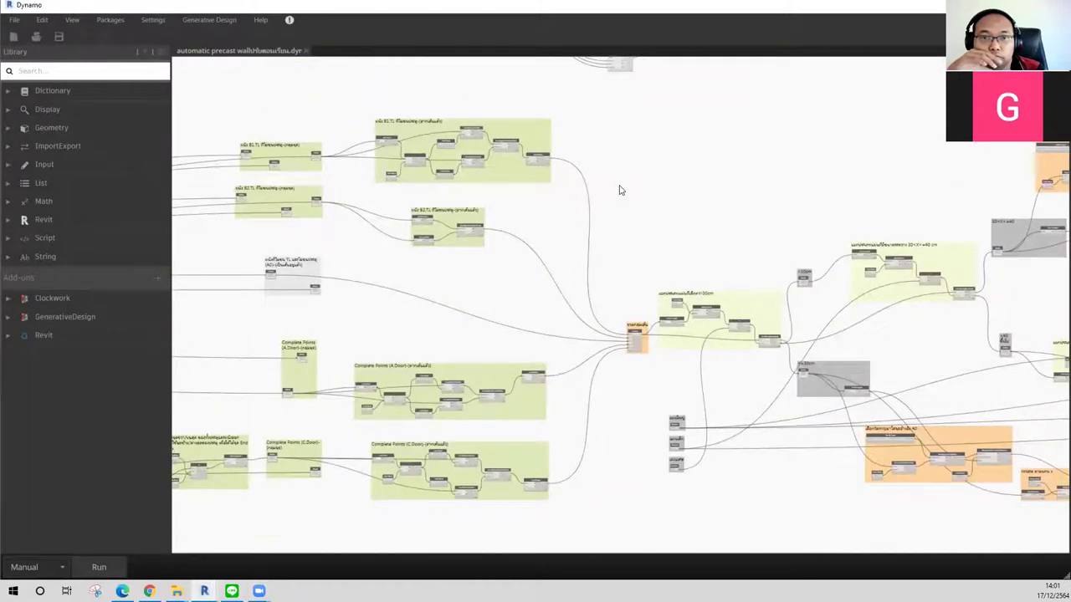
scroll(619, 187, "up", 2)
scroll(604, 247, "up", 1)
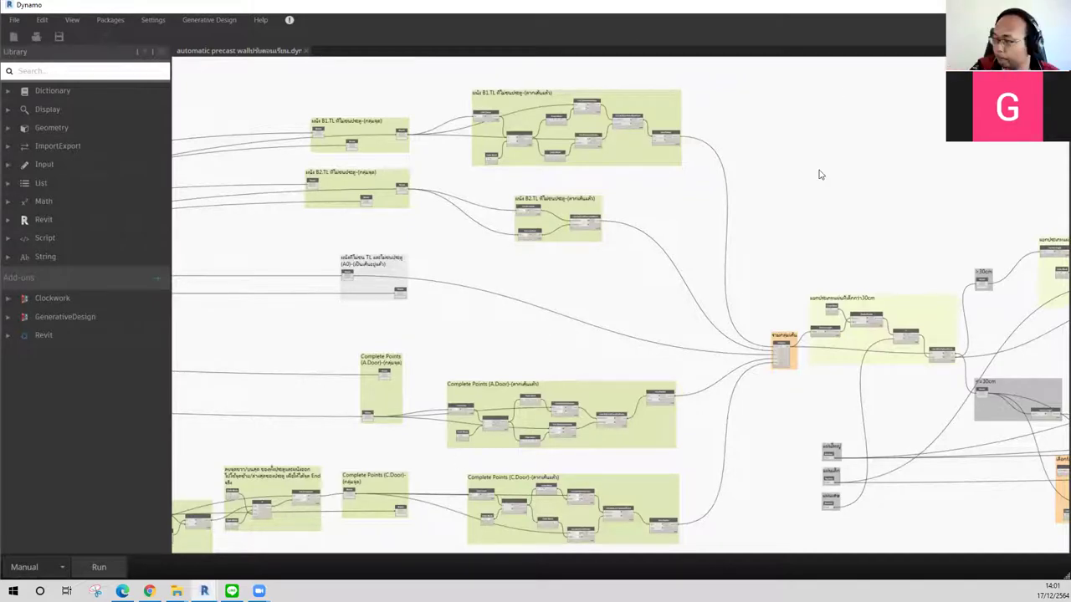
scroll(837, 175, "down", 1)
middle_click_drag(856, 175, 540, 206)
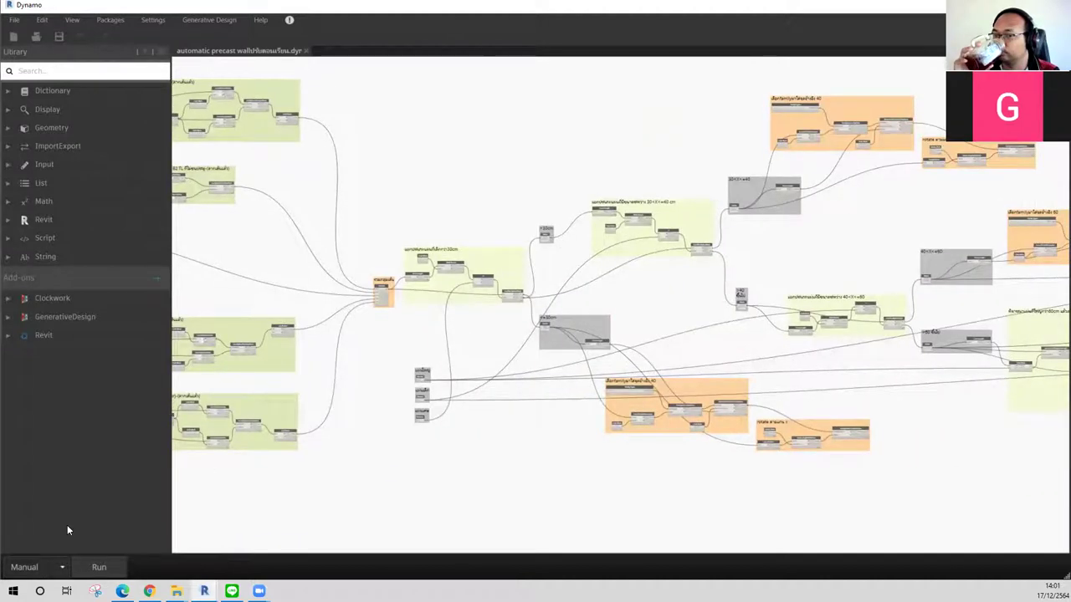
Step: Leave the run mode on Manual and run the graph, which finishes with warnings
left_click(61, 567)
left_click(293, 520)
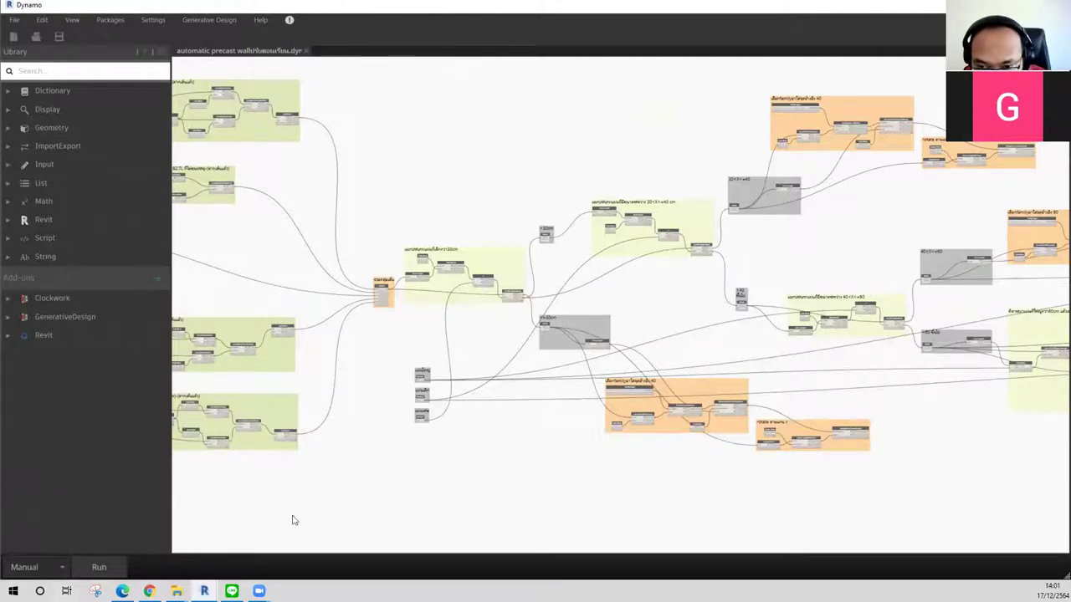
left_click(52, 573)
left_click(156, 544)
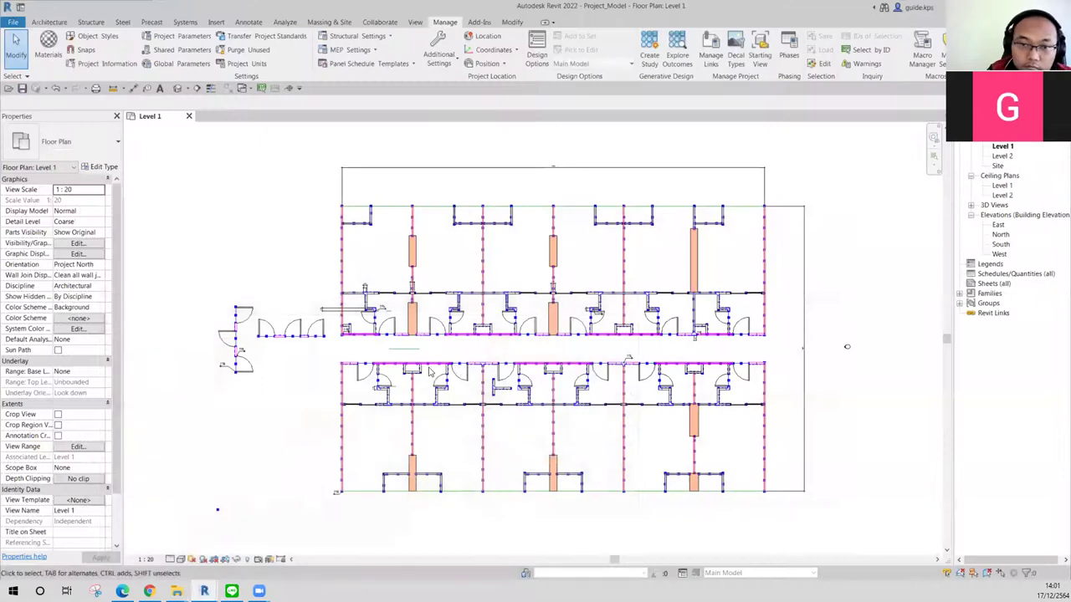
scroll(441, 350, "up", 3)
Step: Zoom and pan the Level 1 floor plan to show the highlighted wall row above
scroll(441, 349, "up", 2)
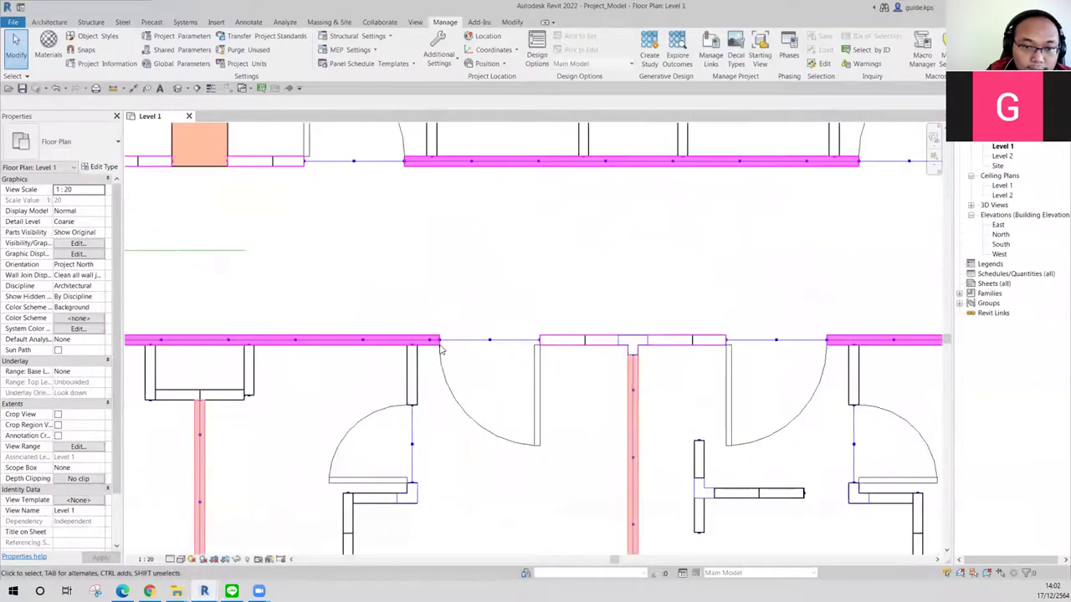
scroll(351, 331, "down", 2)
scroll(562, 339, "up", 1)
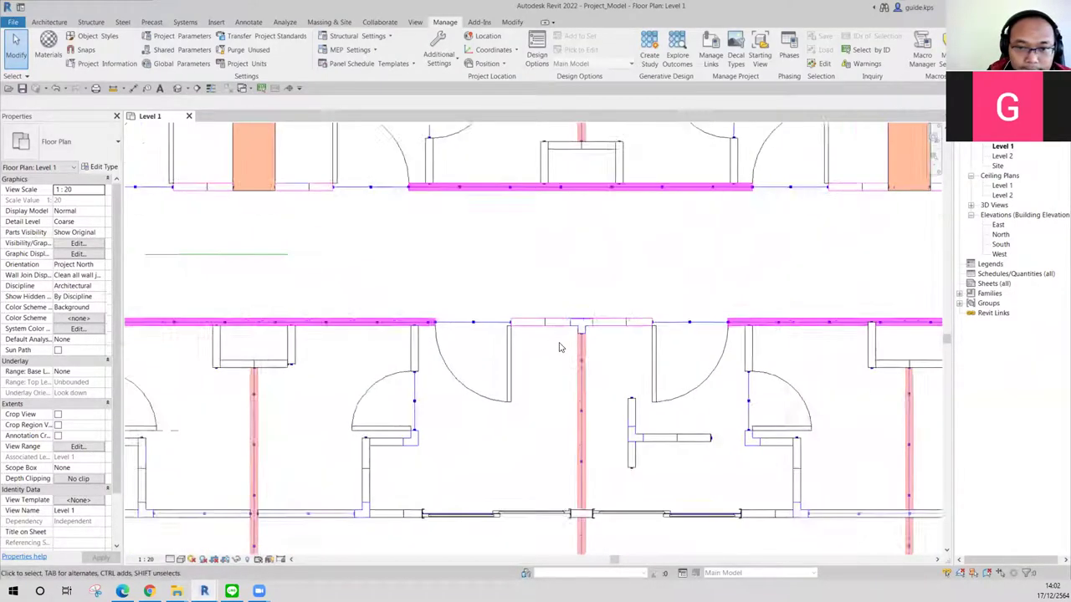
scroll(502, 343, "up", 1)
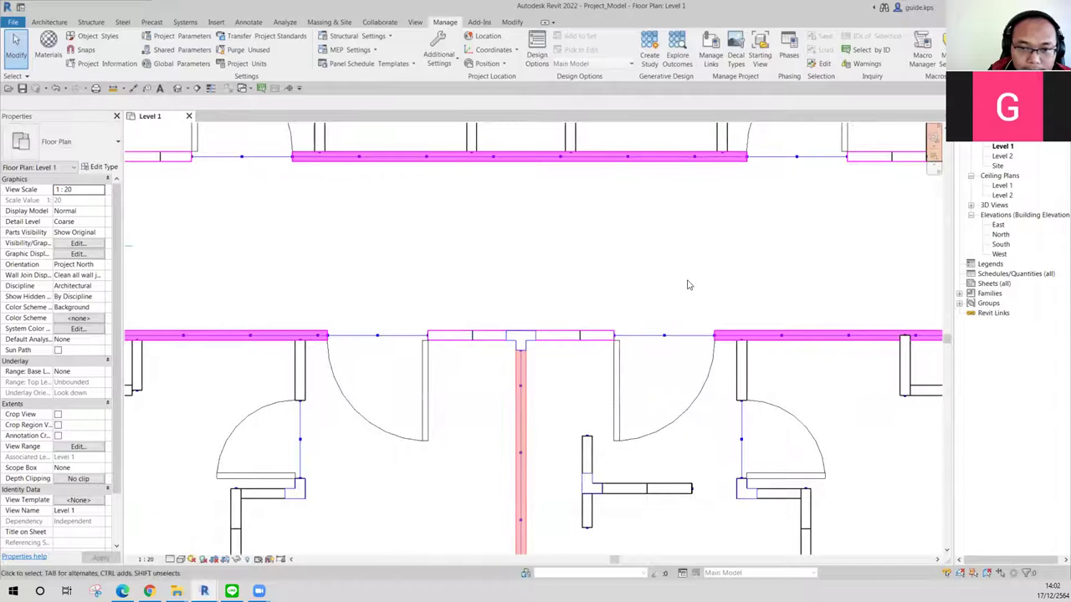
middle_click_drag(689, 282, 622, 388)
scroll(611, 378, "down", 1)
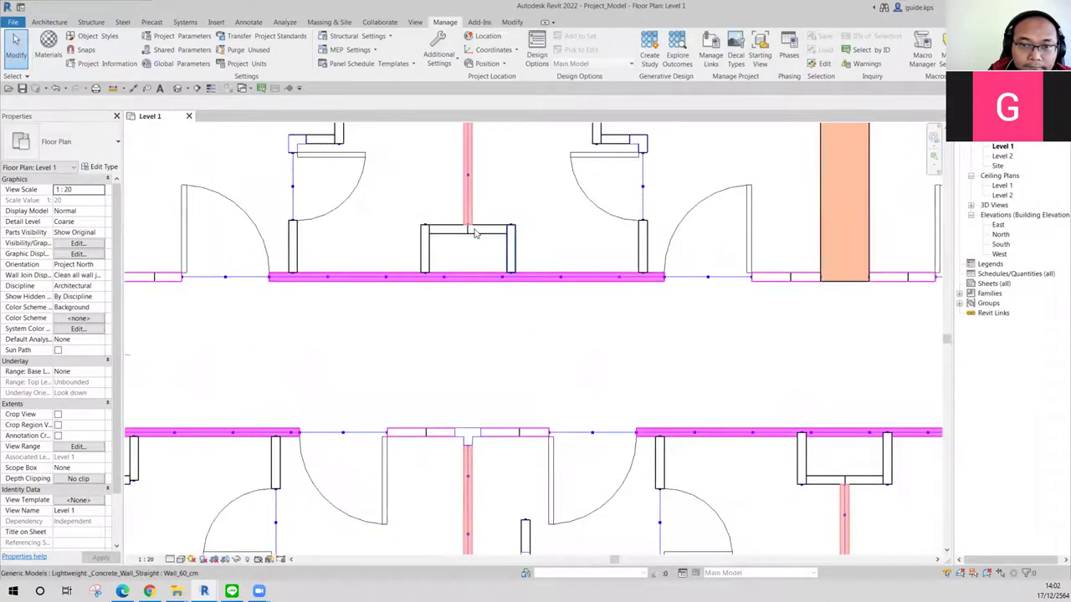
Step: Switch to the {3D} view and centre and zoom the model to fill the window
left_click(178, 88)
middle_click_drag(513, 449, 528, 279)
scroll(494, 387, "up", 2)
scroll(494, 389, "up", 2)
scroll(493, 393, "up", 3)
middle_click_drag(493, 395, 527, 435)
scroll(519, 401, "up", 2)
scroll(517, 393, "up", 2)
scroll(517, 392, "up", 2)
scroll(518, 392, "down", 2)
scroll(544, 452, "down", 1)
scroll(536, 419, "down", 2)
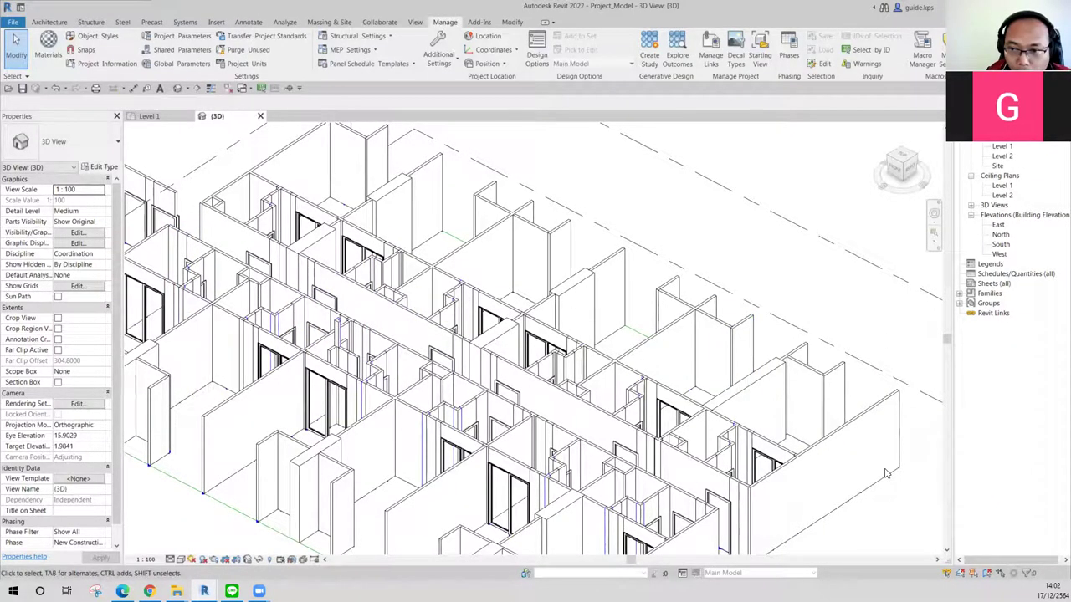
Step: Pan and zoom over the generated 3D wall panels, then return to the Level 1 plan
middle_click_drag(887, 474, 886, 435)
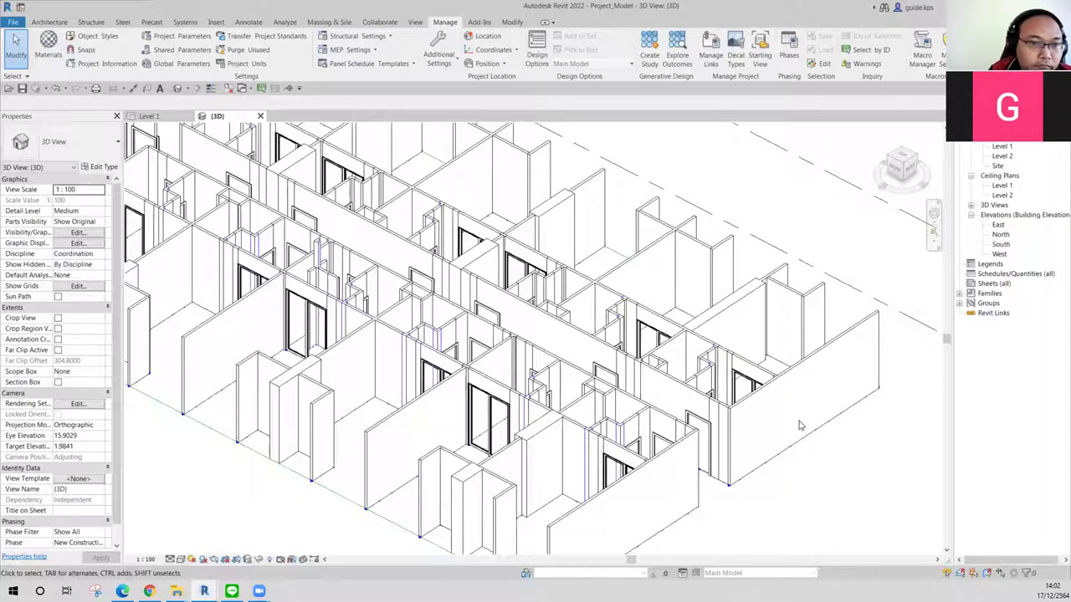
scroll(799, 426, "up", 1)
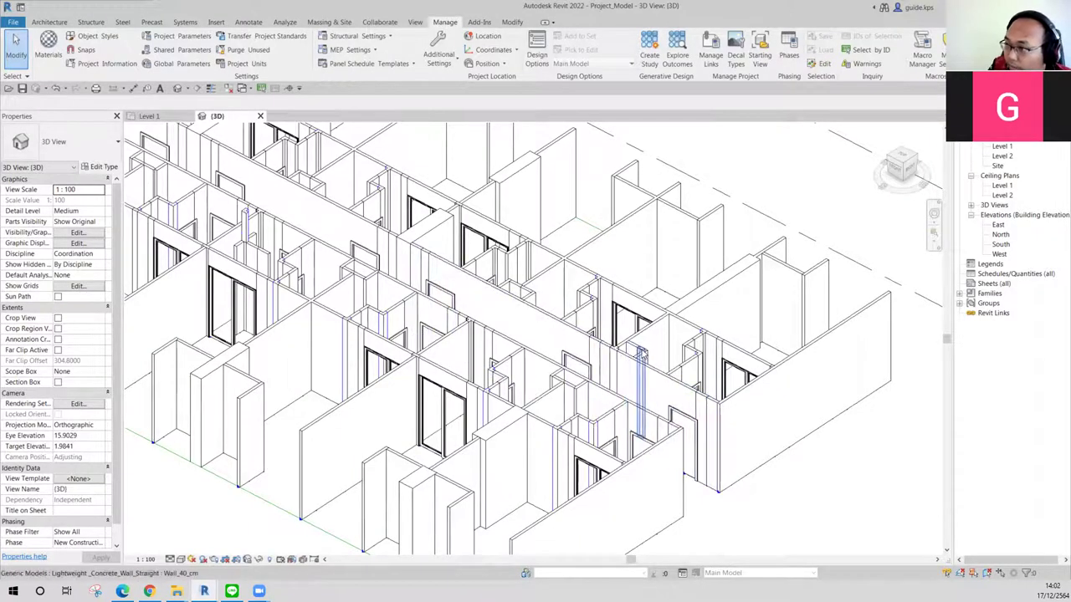
scroll(761, 333, "up", 2)
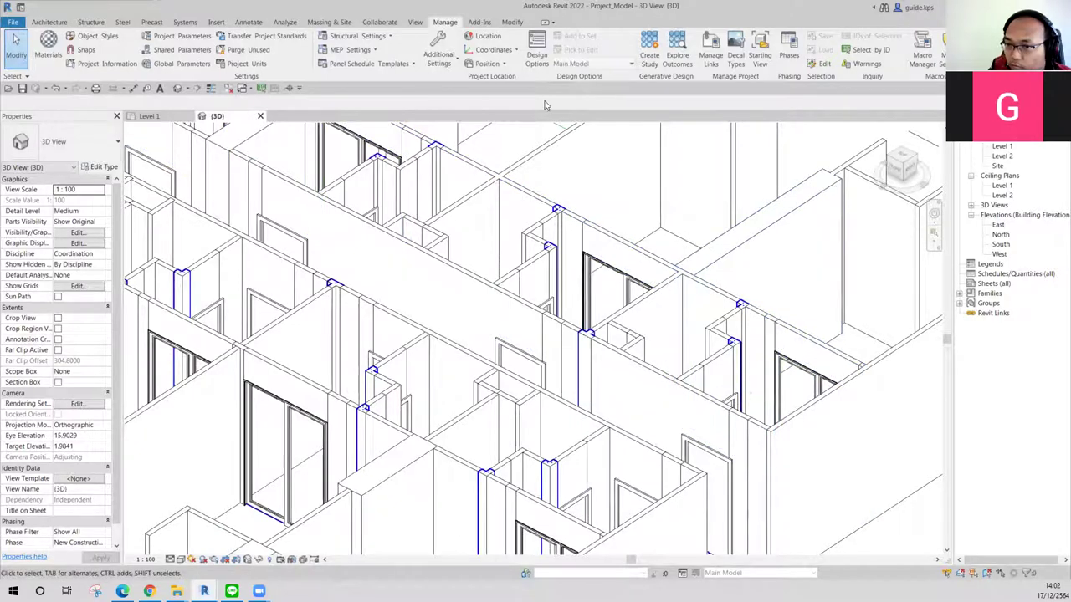
left_click(151, 116)
Step: Bring up Dynamo over Revit, showing the column-creation and vector-angle rotation groups
scroll(835, 399, "down", 2)
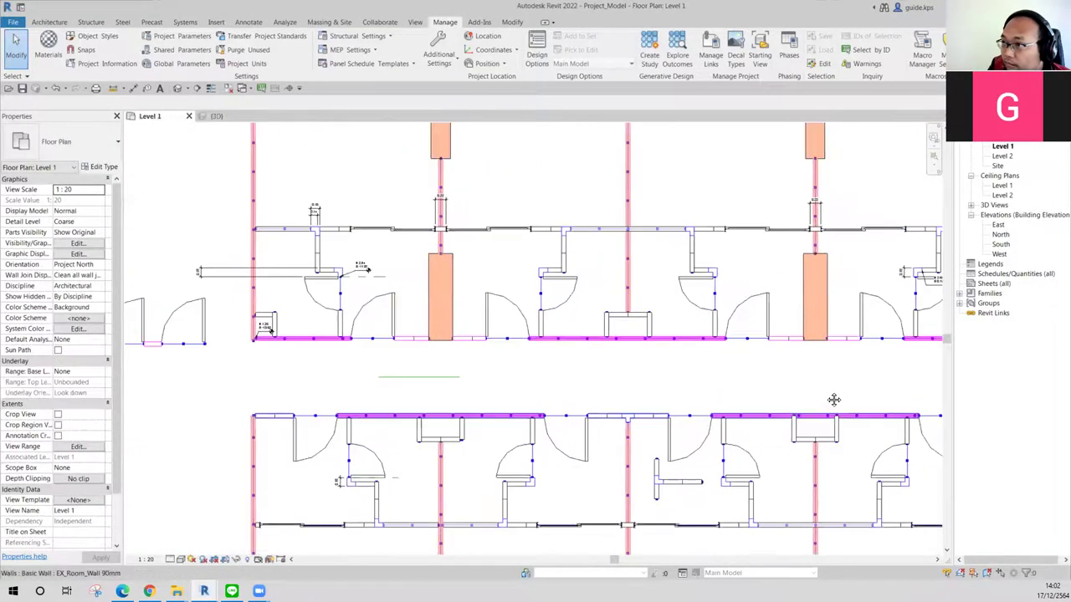
scroll(834, 358, "up", 2)
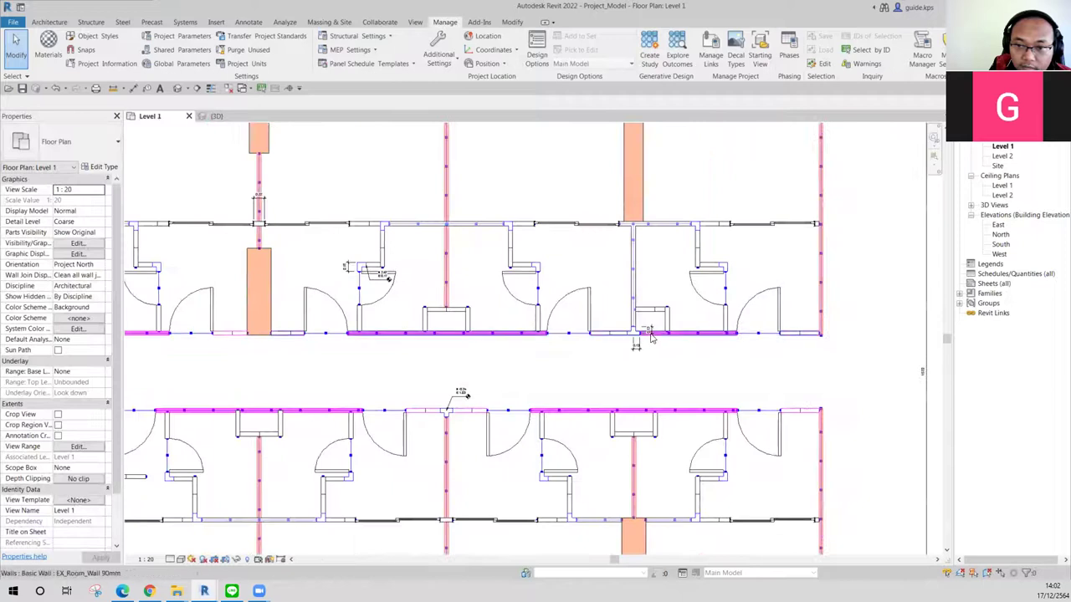
scroll(599, 372, "down", 1)
scroll(599, 371, "down", 1)
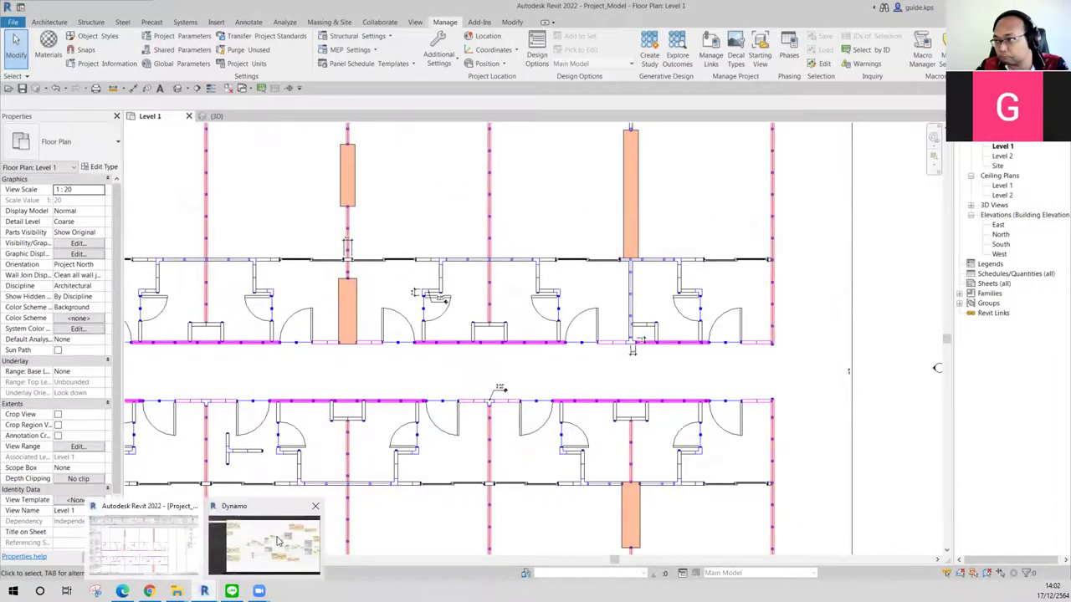
mouse_move(203, 592)
left_click(276, 536)
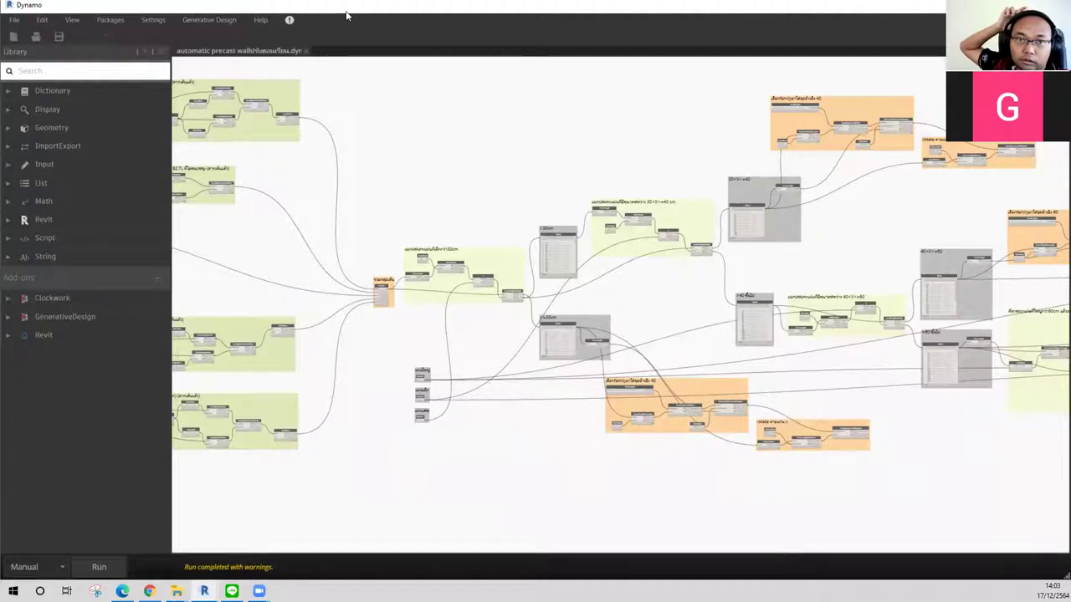
left_click_drag(348, 9, 0, 17)
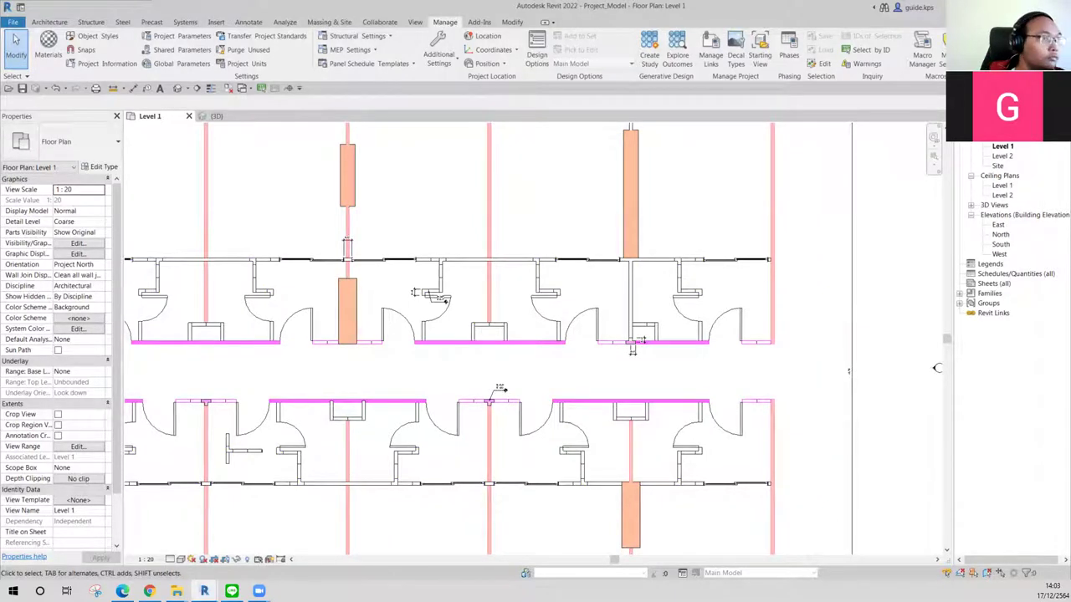
key("alt+Tab")
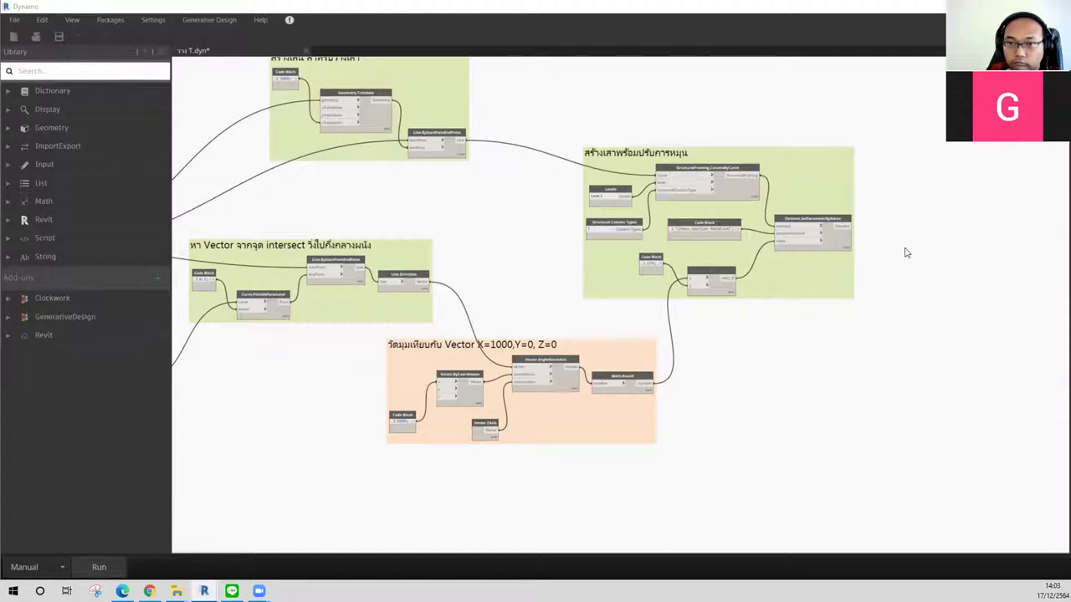
Step: Zoom the Dynamo canvas out to view the whole intersection graph
scroll(685, 283, "down", 5)
scroll(718, 287, "up", 2)
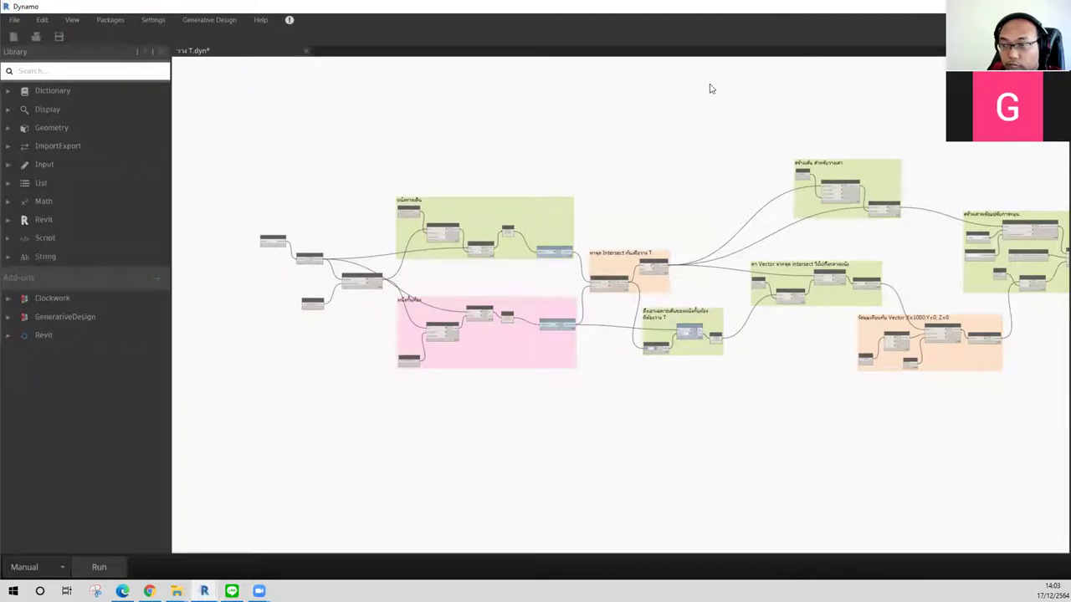
Step: Back in the Revit Level 1 plan, select and inspect a wall on the lower wall line
key("alt+Tab")
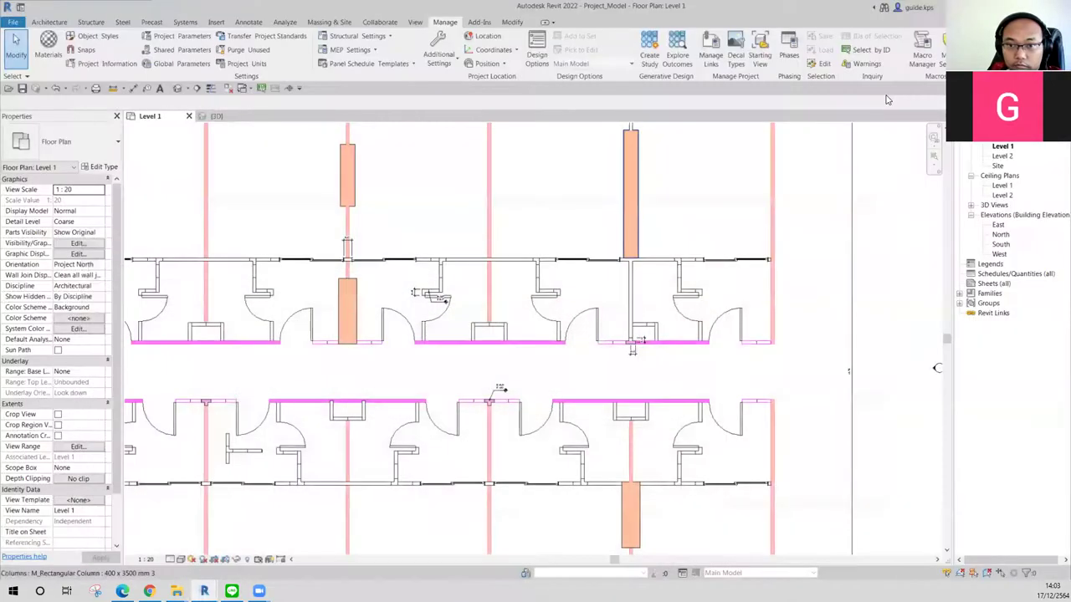
scroll(449, 224, "left", 3, "shift")
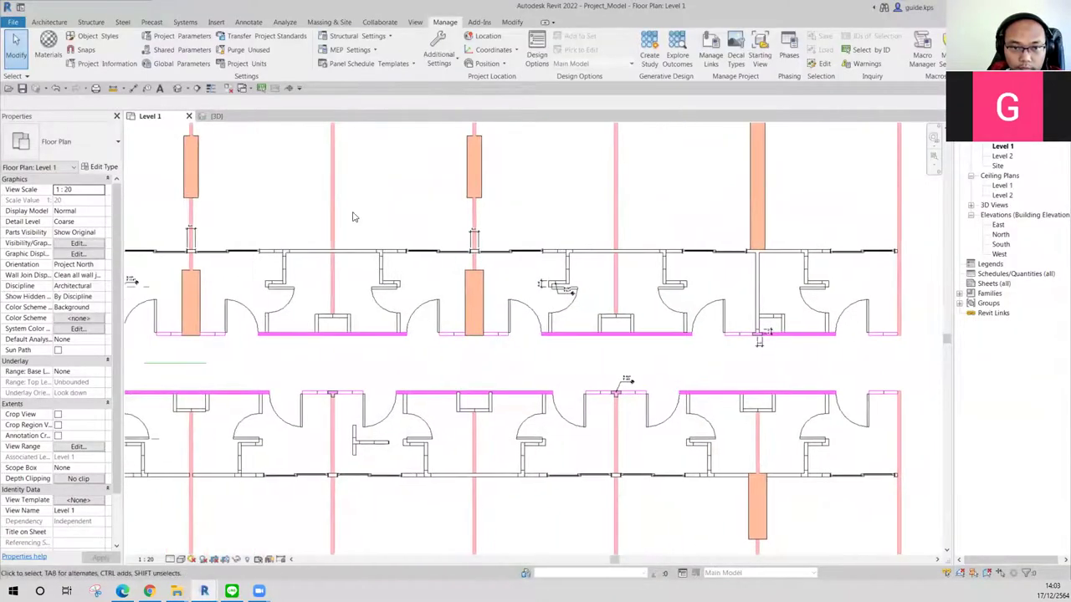
scroll(753, 227, "left", 3, "shift")
scroll(435, 448, "up", 2)
scroll(502, 498, "up", 2)
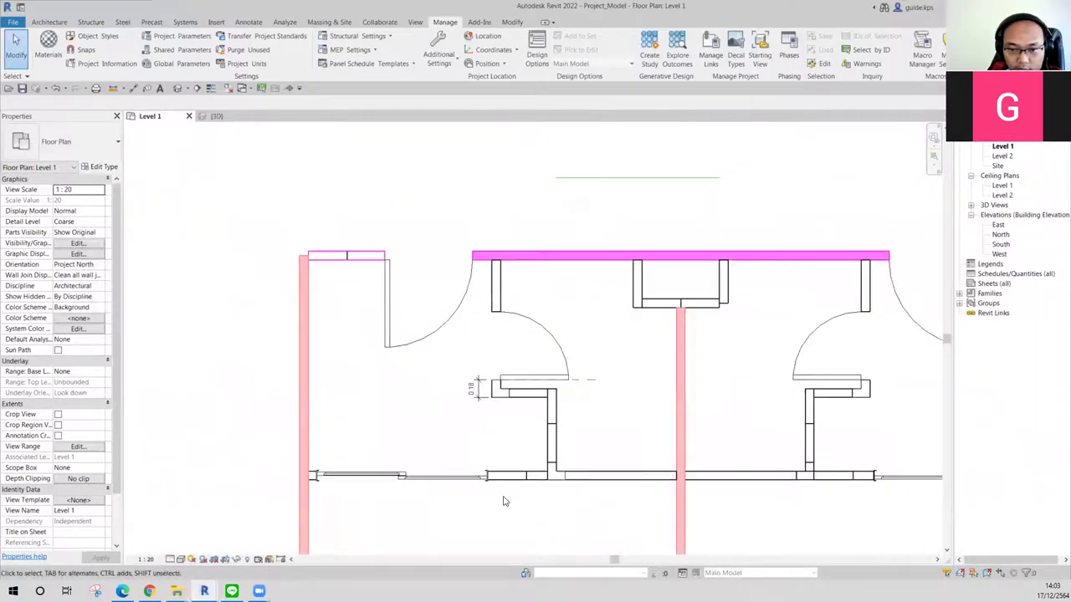
left_click(608, 478)
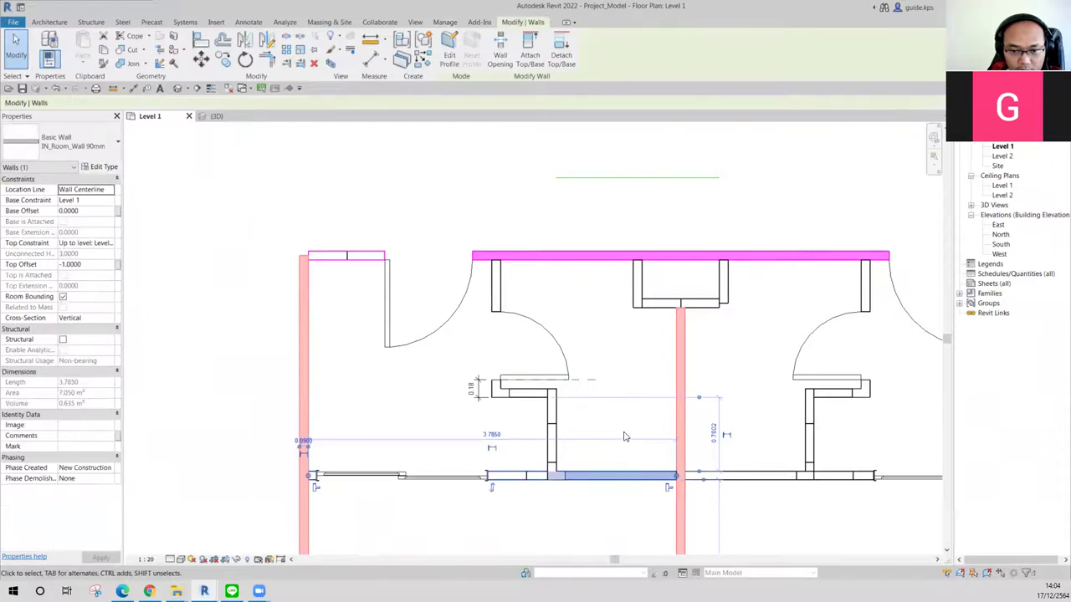
middle_click_drag(627, 423, 544, 383)
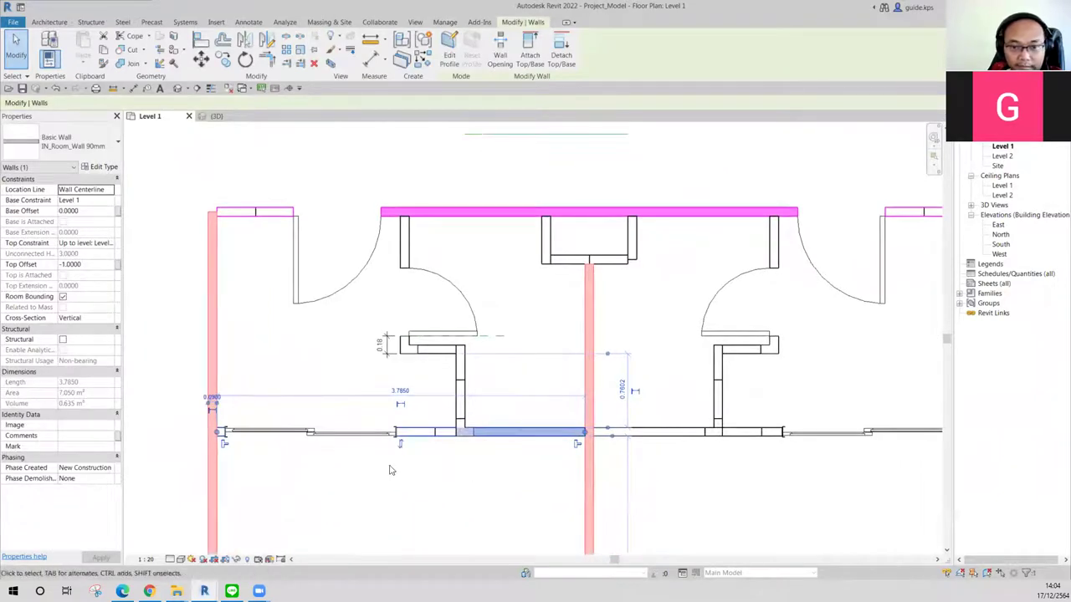
left_click(468, 474)
Step: Zoom and nudge the Level 1 plan around the lower row of rooms
scroll(473, 475, "down", 1)
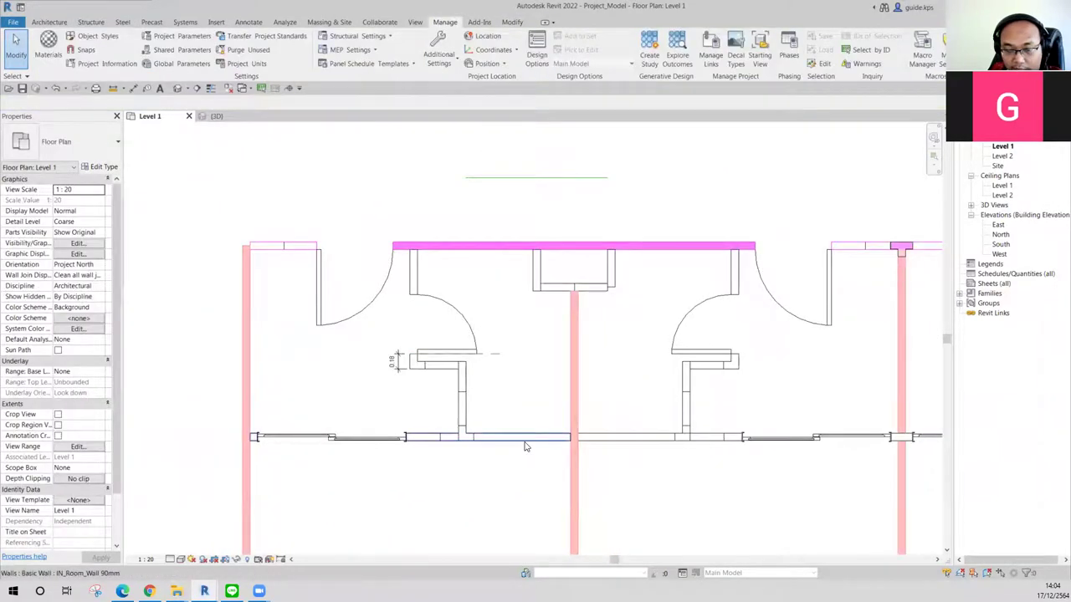
scroll(473, 444, "up", 2)
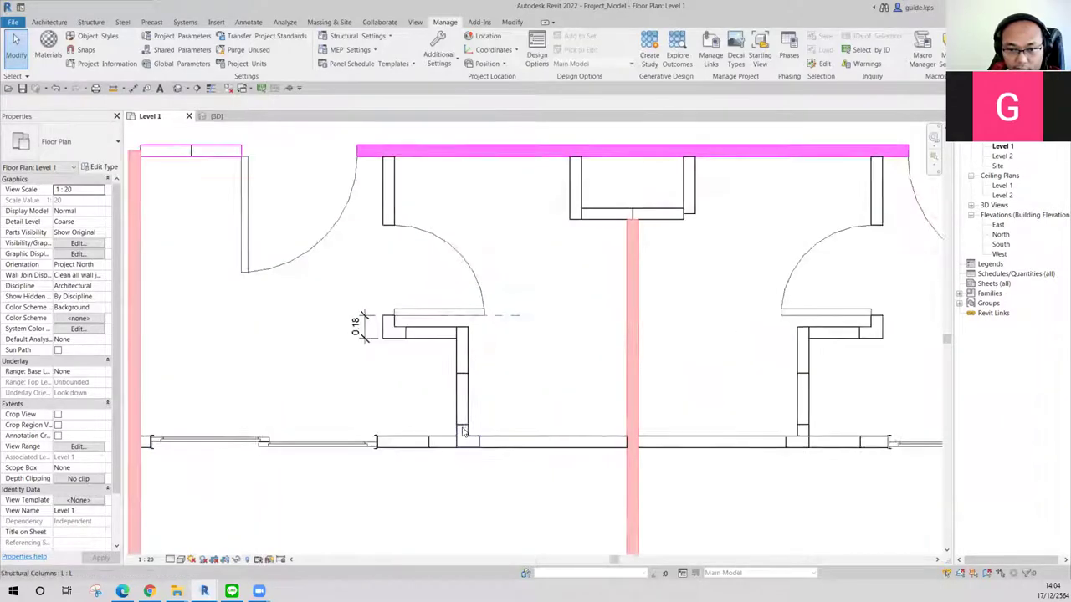
scroll(478, 426, "up", 2)
middle_click_drag(472, 296, 474, 302)
scroll(473, 303, "down", 1)
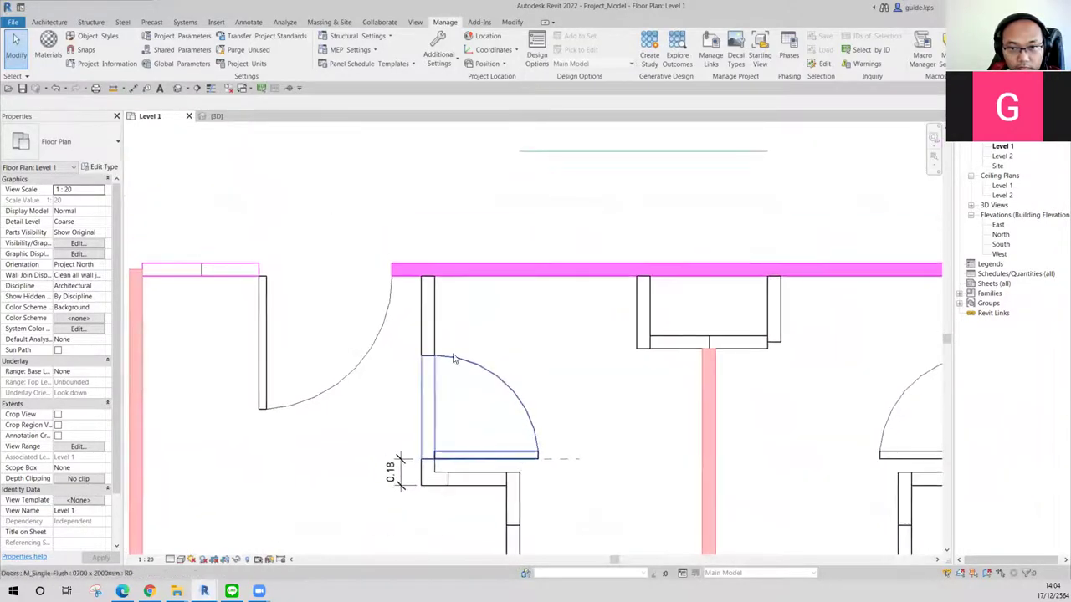
scroll(519, 385, "down", 2)
scroll(667, 411, "up", 1, "ctrl")
scroll(550, 358, "up", 1, "ctrl")
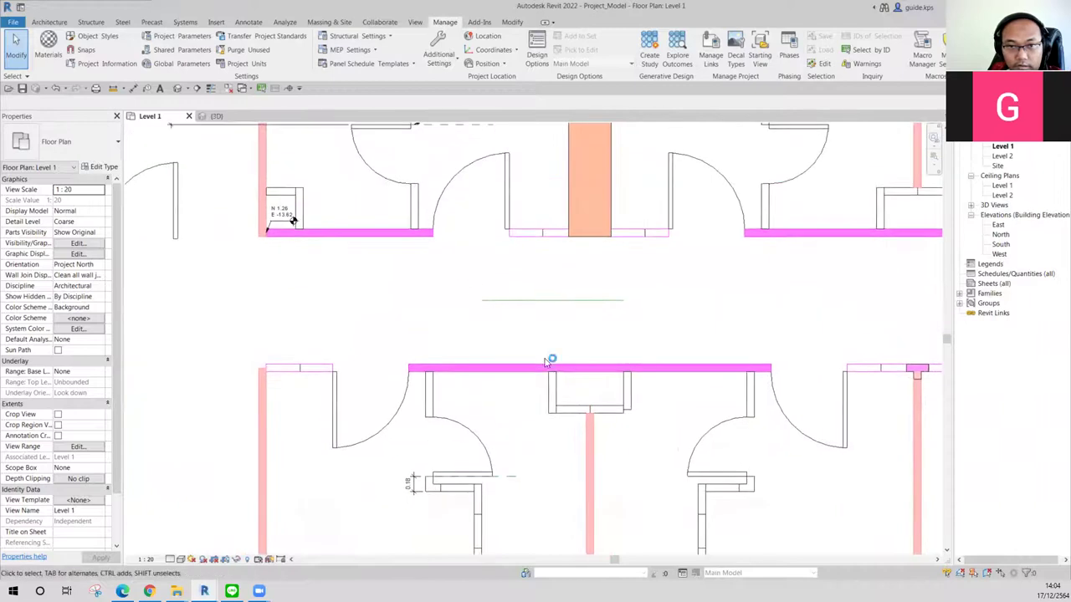
scroll(459, 410, "up", 1, "ctrl")
scroll(463, 397, "up", 1, "ctrl")
scroll(485, 346, "up", 1, "ctrl")
scroll(461, 354, "up", 1, "ctrl")
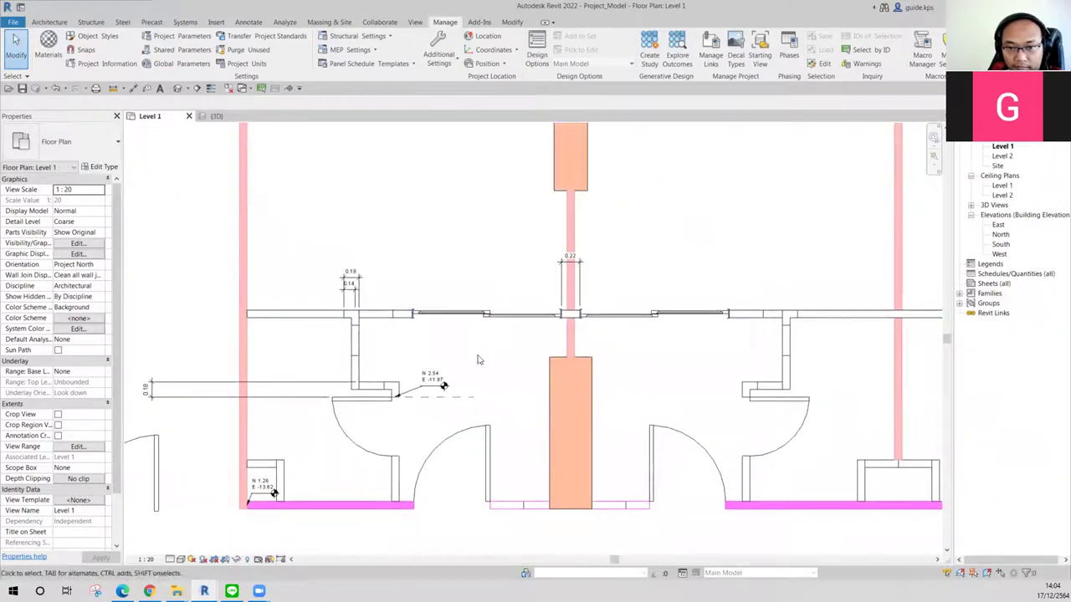
scroll(653, 390, "down", 2, "ctrl")
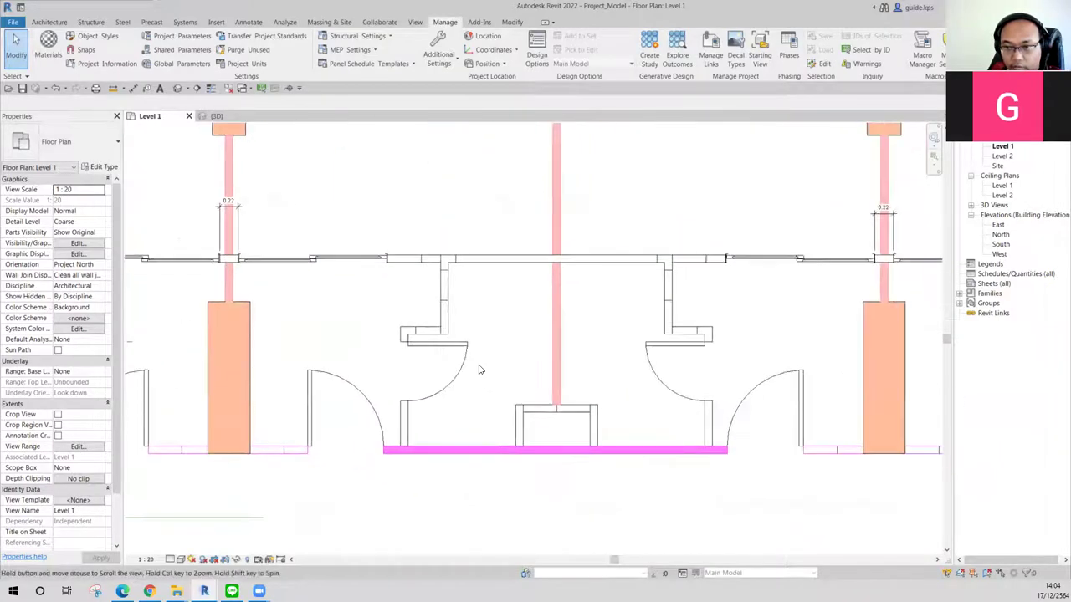
Step: Pan to the next pair of rooms and select an interior wall to check its type
middle_click_drag(837, 474, 508, 369)
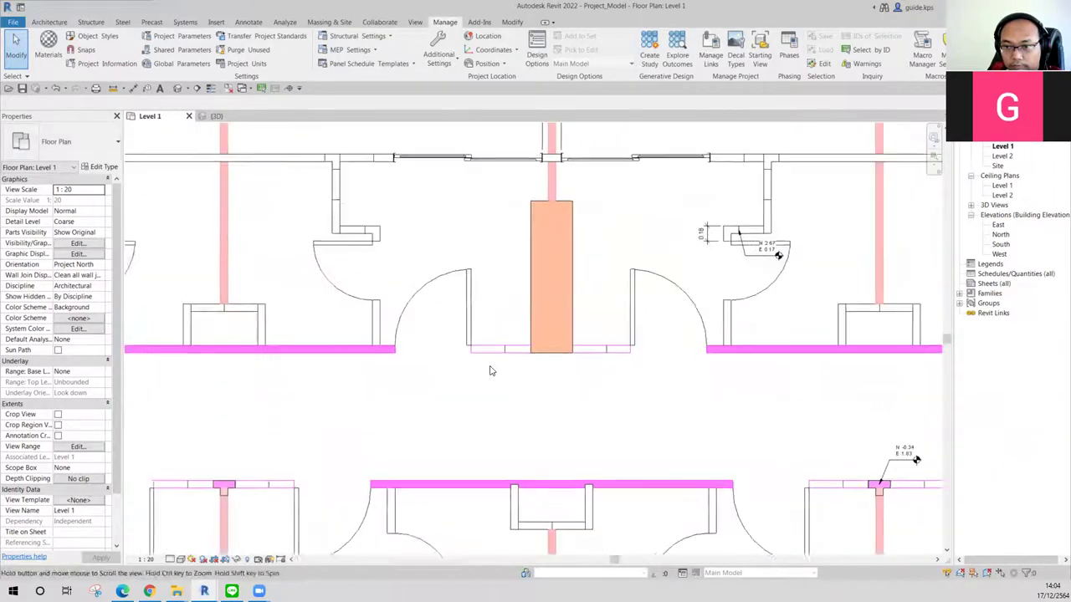
scroll(741, 416, "down", 1)
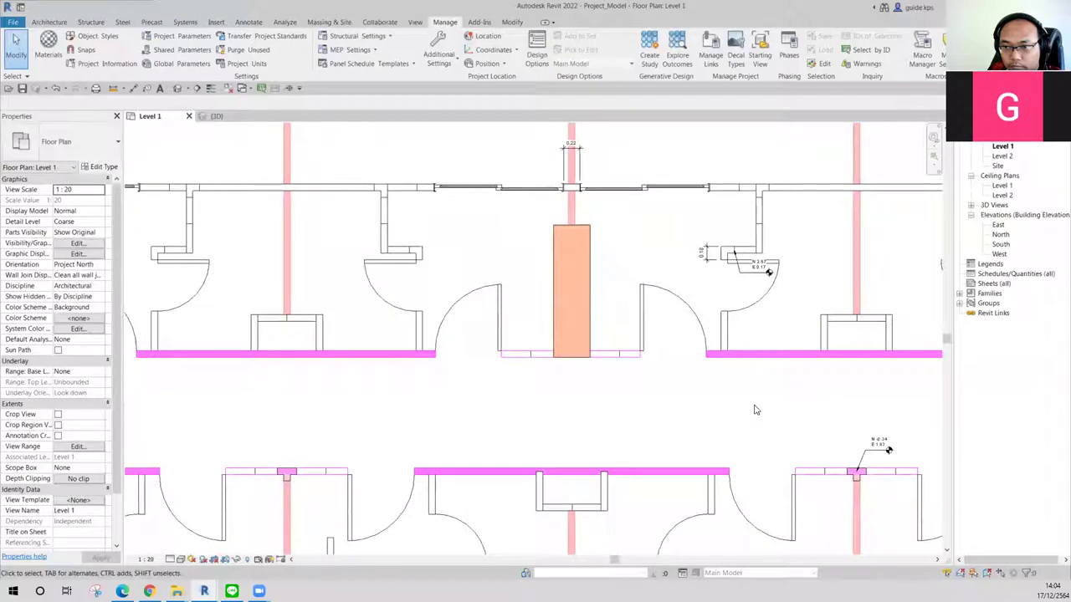
scroll(755, 379, "down", 4)
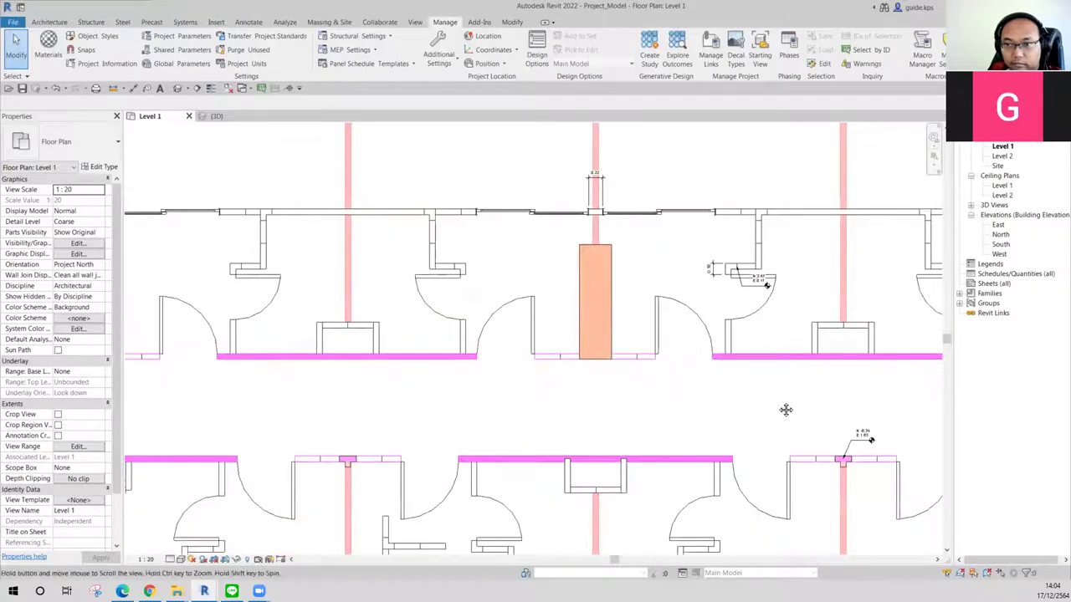
scroll(786, 411, "up", 1)
scroll(800, 419, "up", 1)
scroll(702, 329, "up", 1)
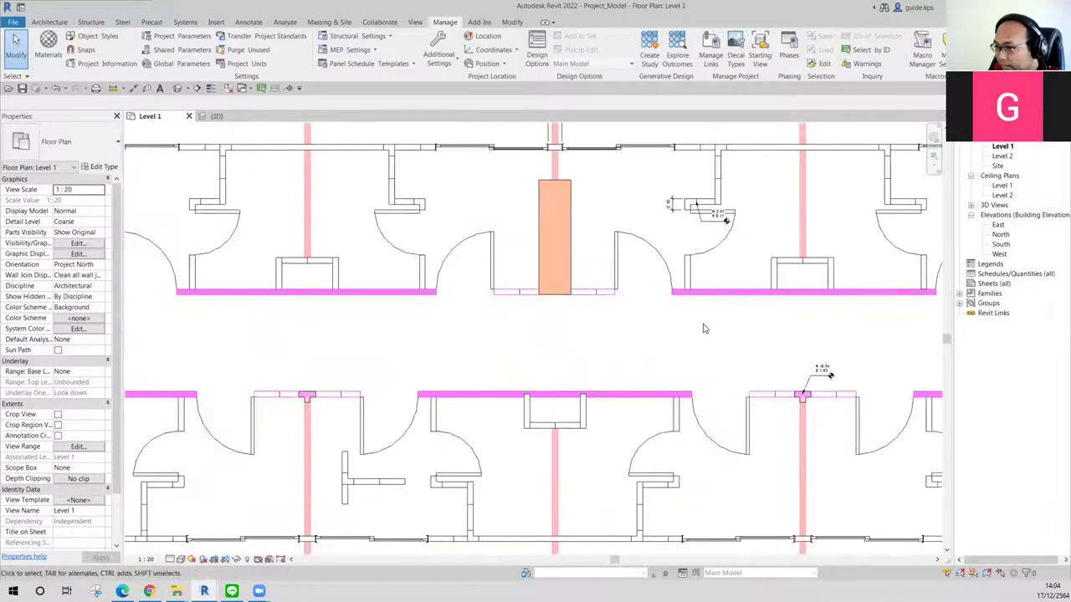
mouse_move(418, 349)
middle_mouse_down()
mouse_move(604, 273)
mouse_move(629, 198)
middle_mouse_up()
scroll(495, 296, "down", 1)
scroll(521, 289, "up", 1)
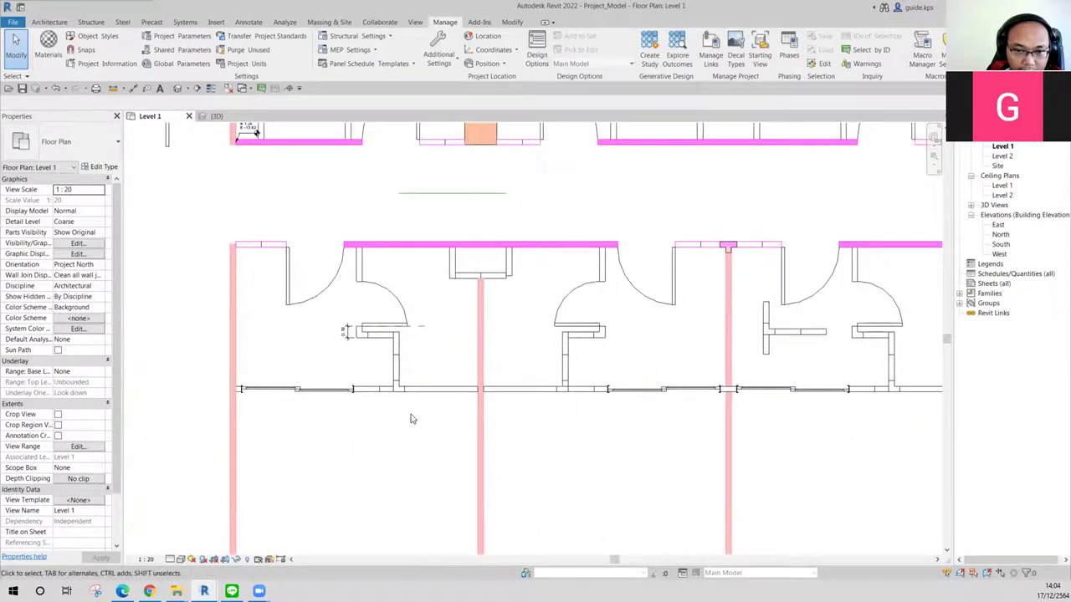
left_click(429, 392)
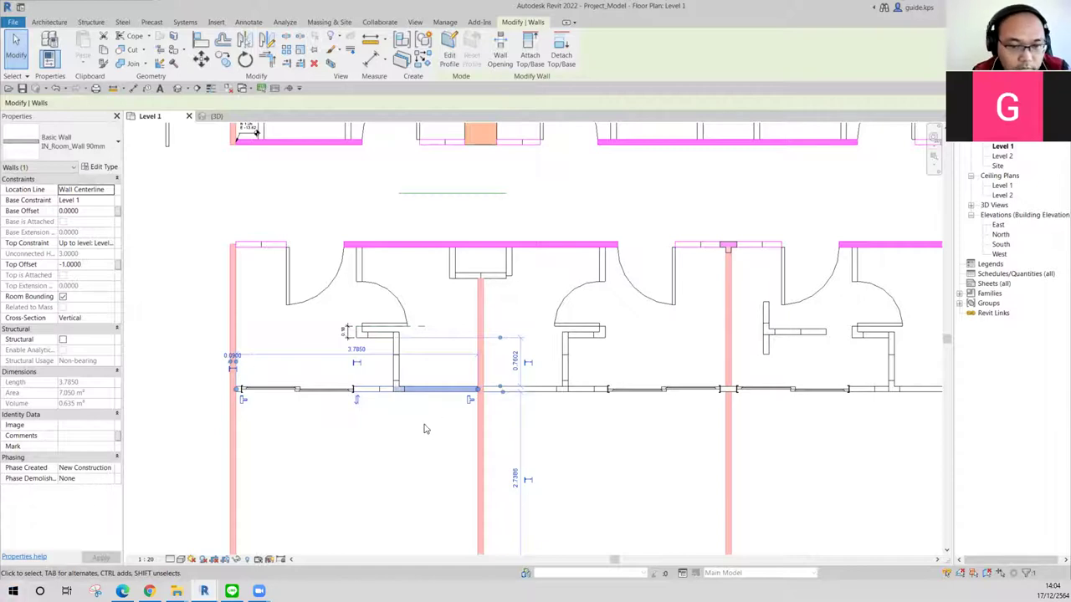
Step: Inspect the corridor wall chain and a short adjacent wall piece, then clear the selection
left_click(424, 437)
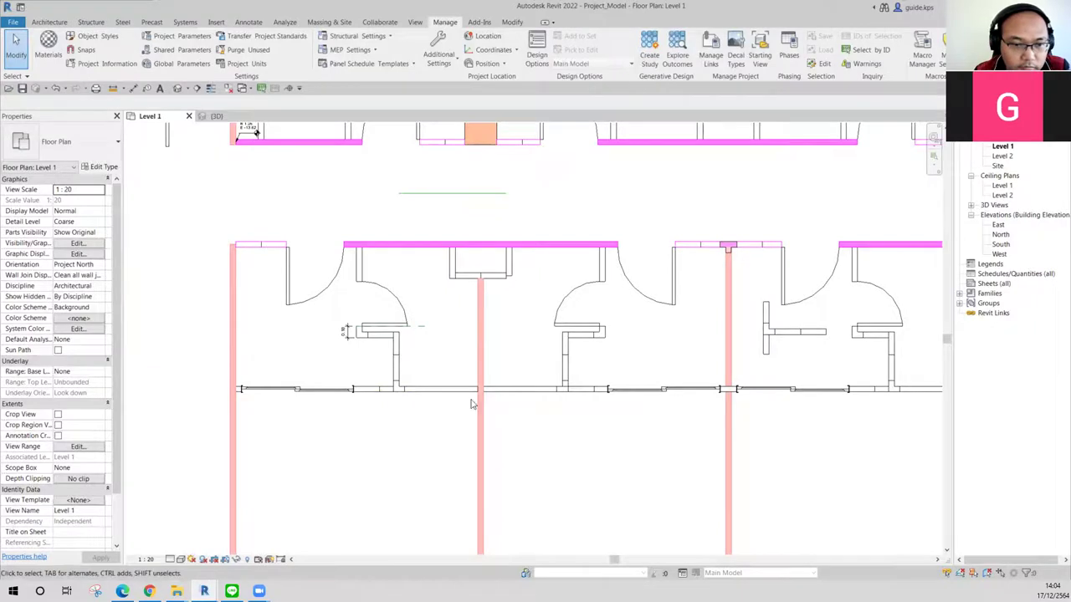
left_click(432, 390)
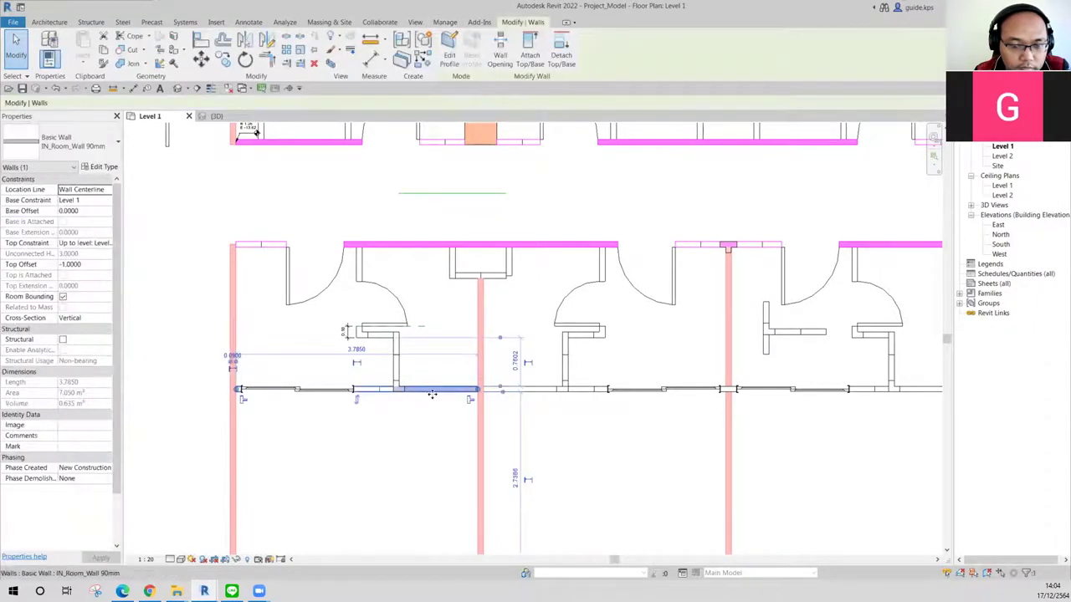
key("Tab")
left_click(426, 408)
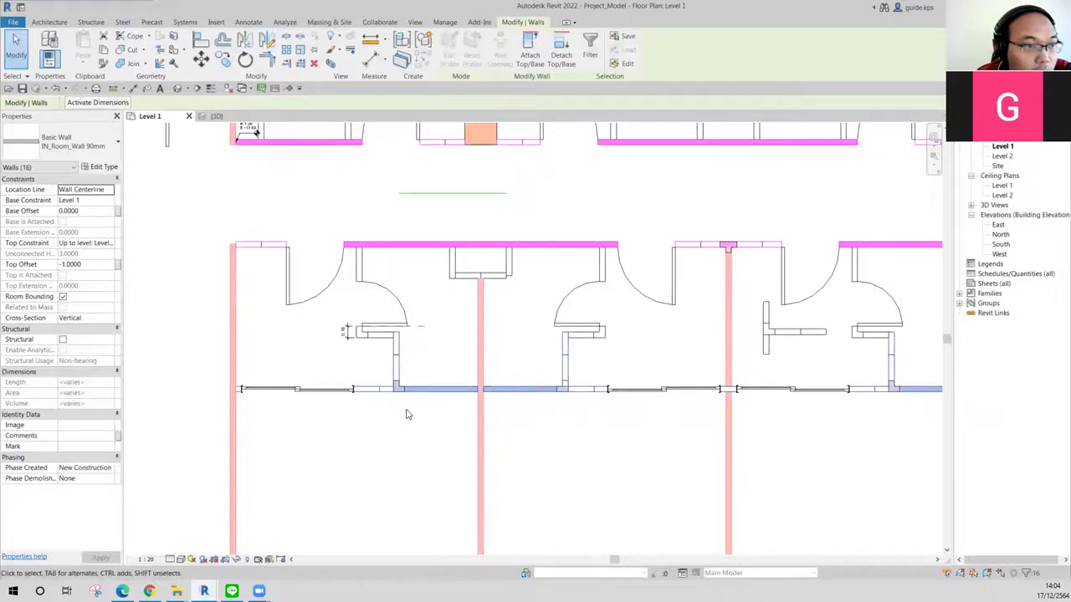
scroll(435, 429, "down", 1)
scroll(437, 393, "up", 1)
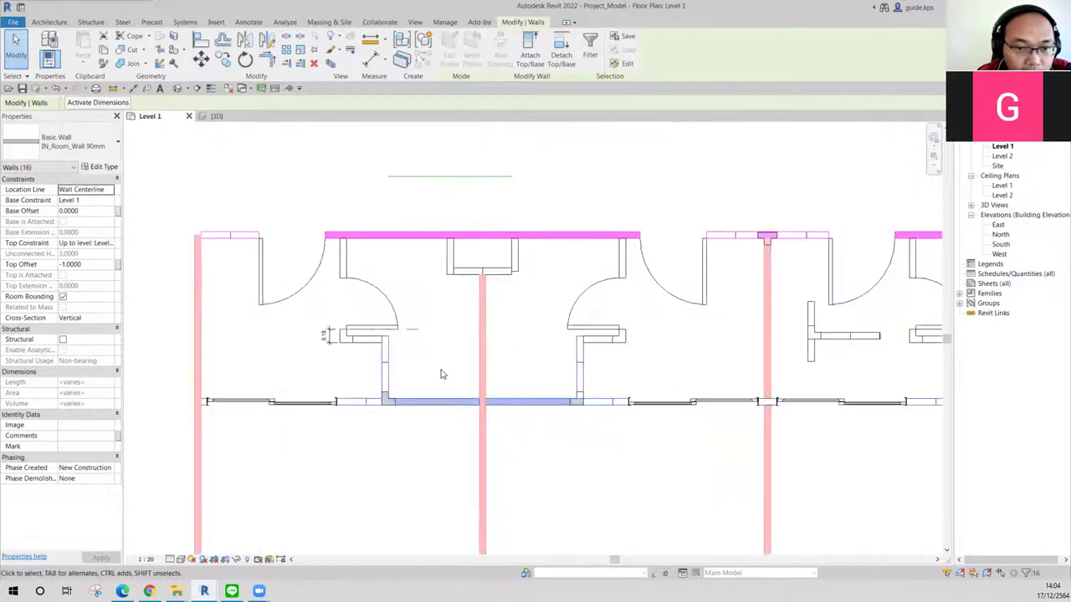
scroll(406, 373, "up", 2)
key("Escape")
left_click(360, 374)
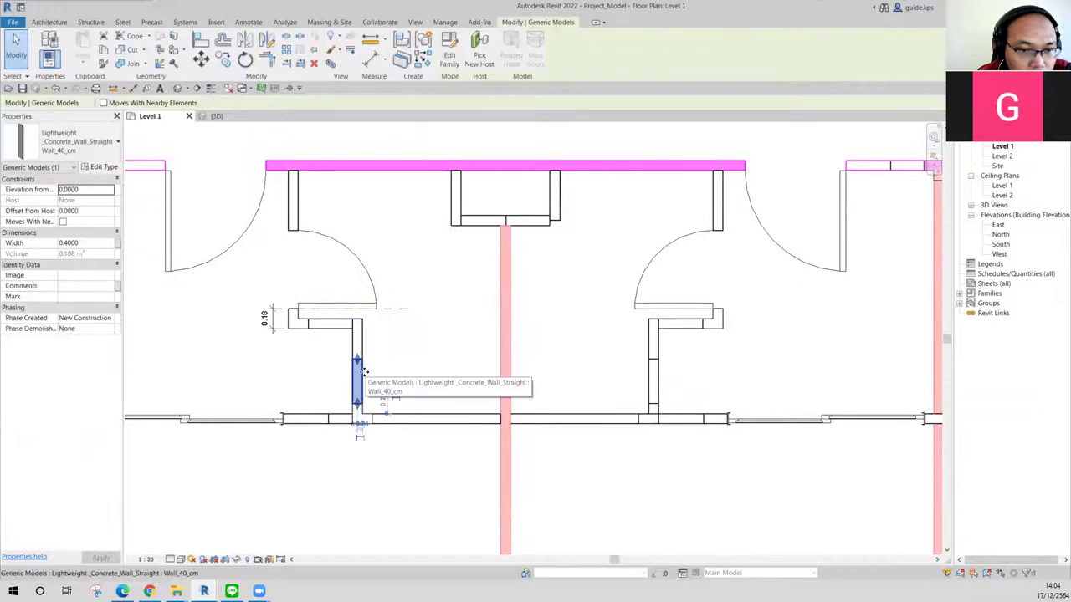
left_click(399, 364)
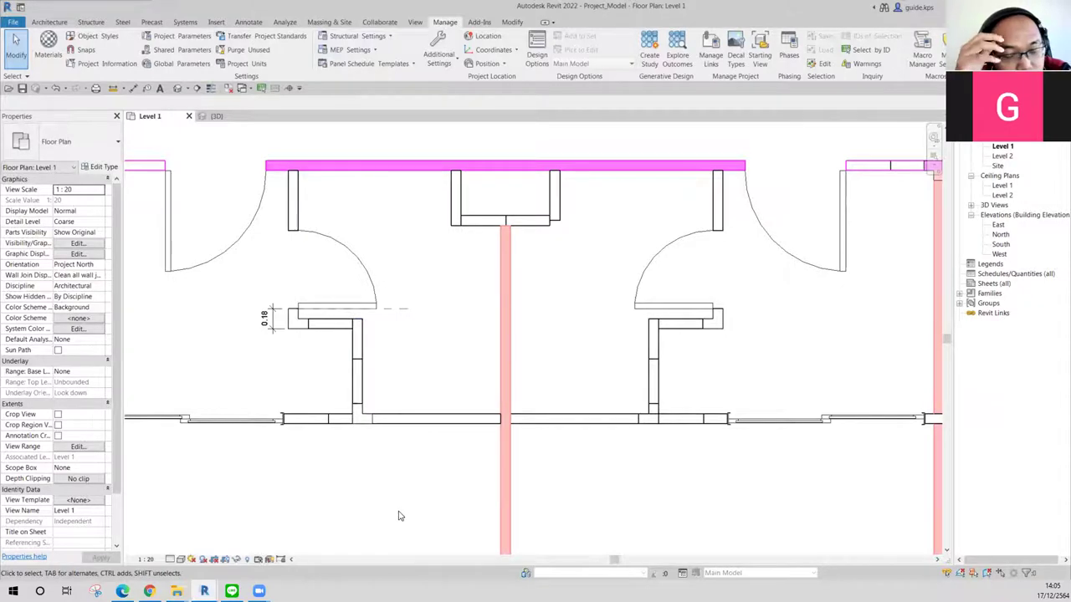
Step: Select all visible instances of the horizontal room wall's type in the view
scroll(398, 505, "down", 5)
scroll(837, 343, "up", 1)
scroll(377, 399, "up", 4)
scroll(339, 412, "up", 1)
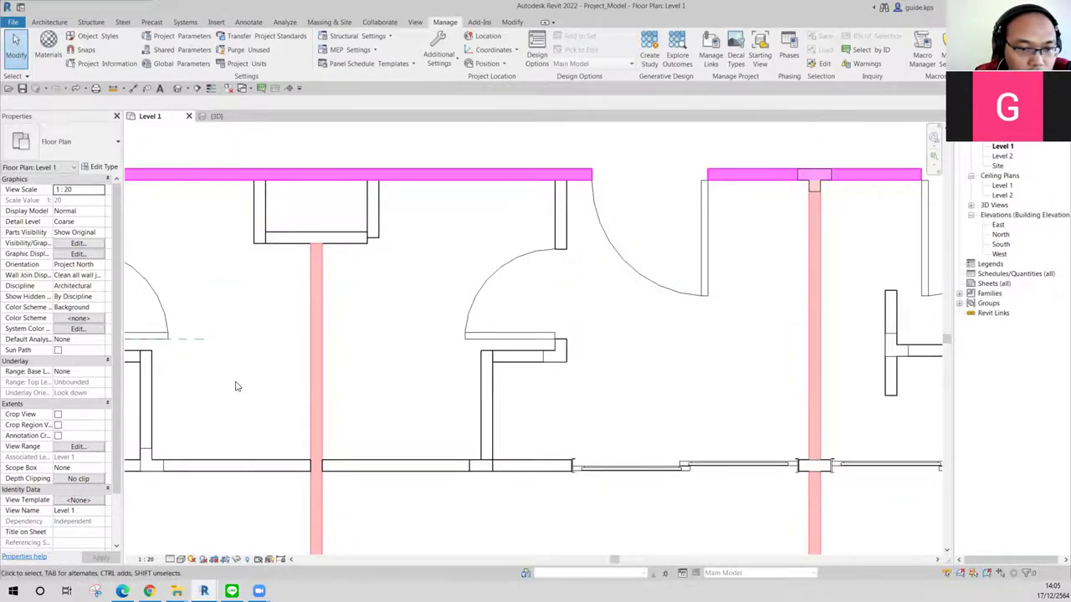
middle_click_drag(235, 383, 283, 393)
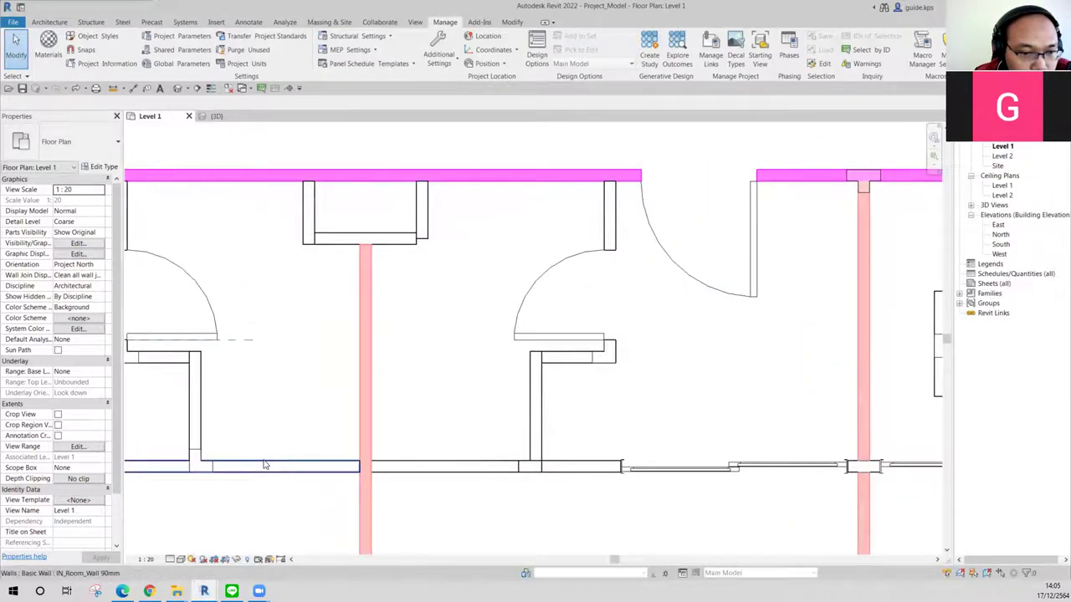
left_click(266, 466)
mouse_move(311, 401)
middle_mouse_down()
mouse_move(458, 371)
mouse_move(450, 368)
middle_mouse_up()
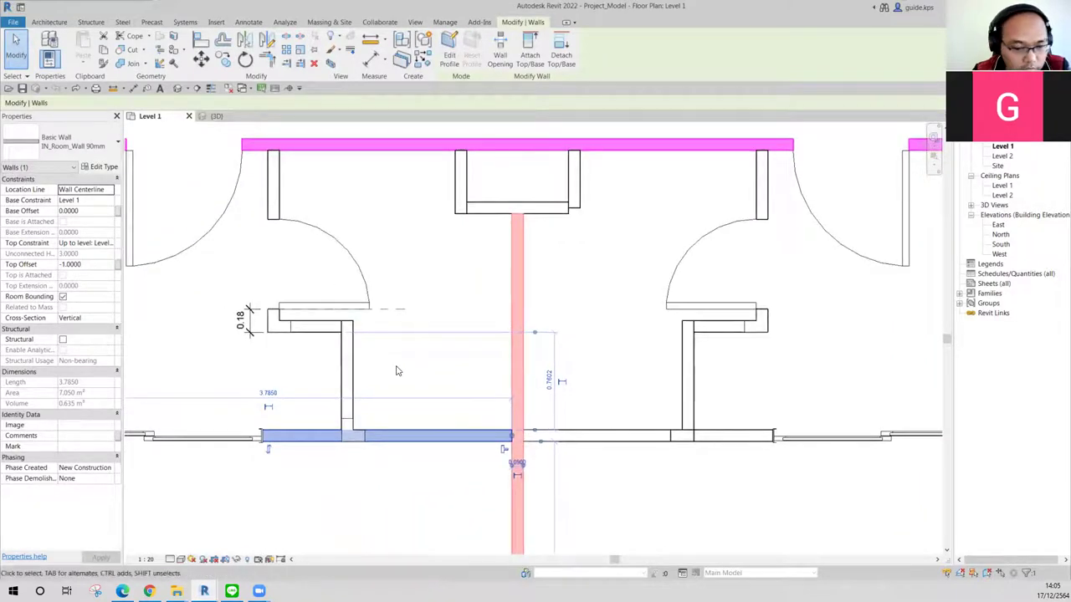
right_click(416, 345)
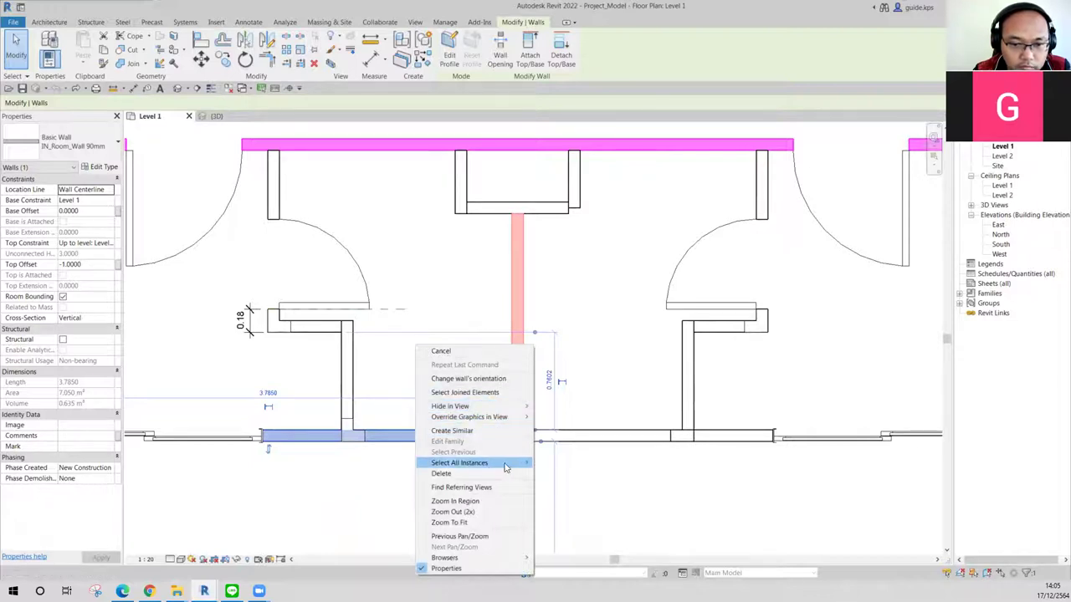
mouse_move(459, 463)
left_click(562, 463)
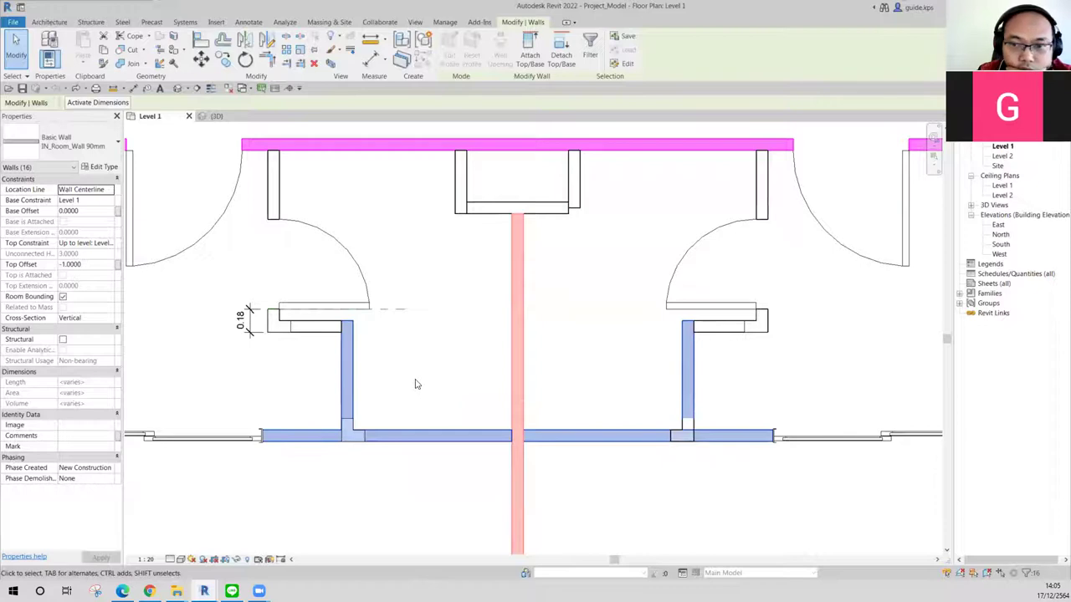
scroll(415, 384, "down", 1)
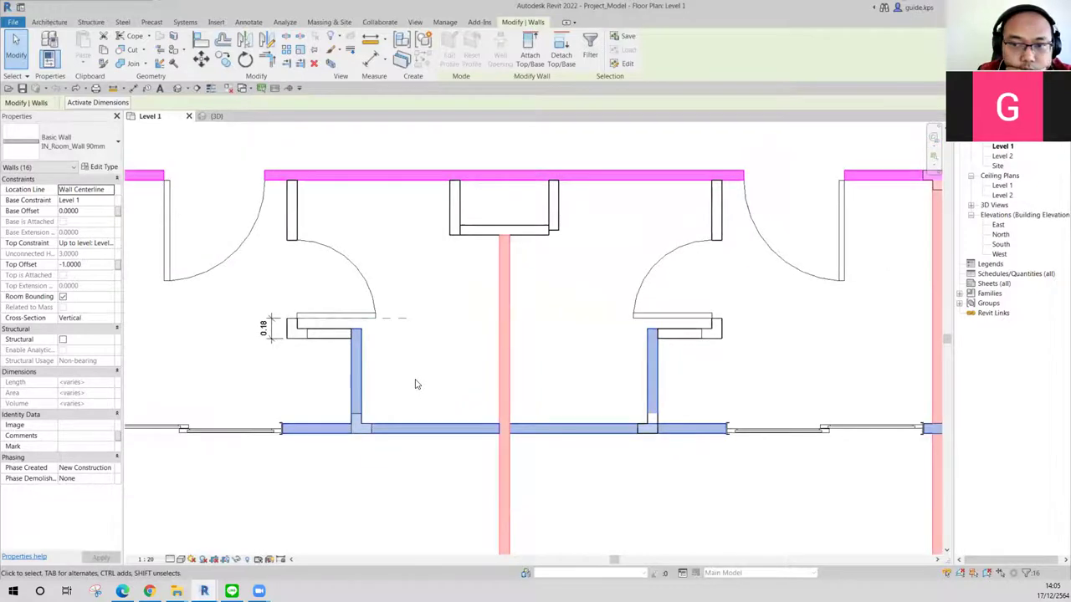
Step: Select every visible Wall 90mm wall via Select All Instances > Visible in View
left_click(318, 338)
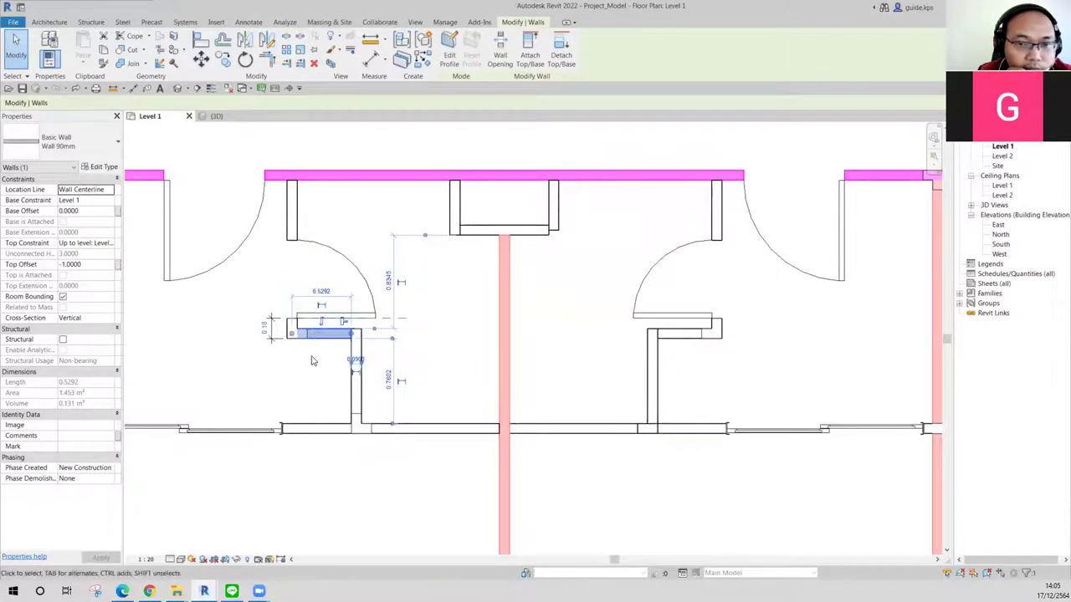
right_click(370, 224)
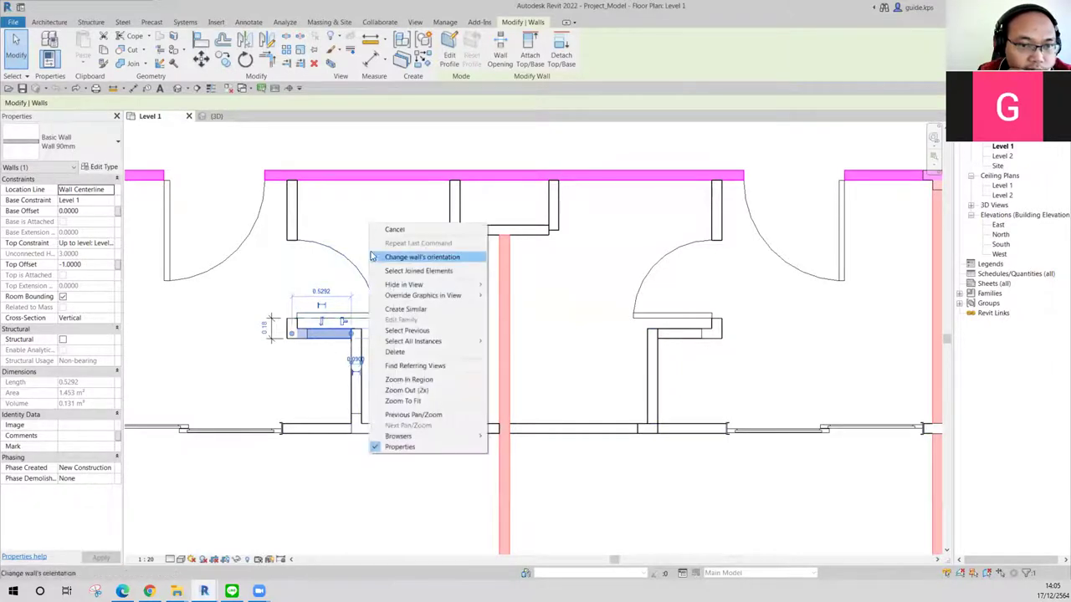
mouse_move(413, 341)
left_click(524, 342)
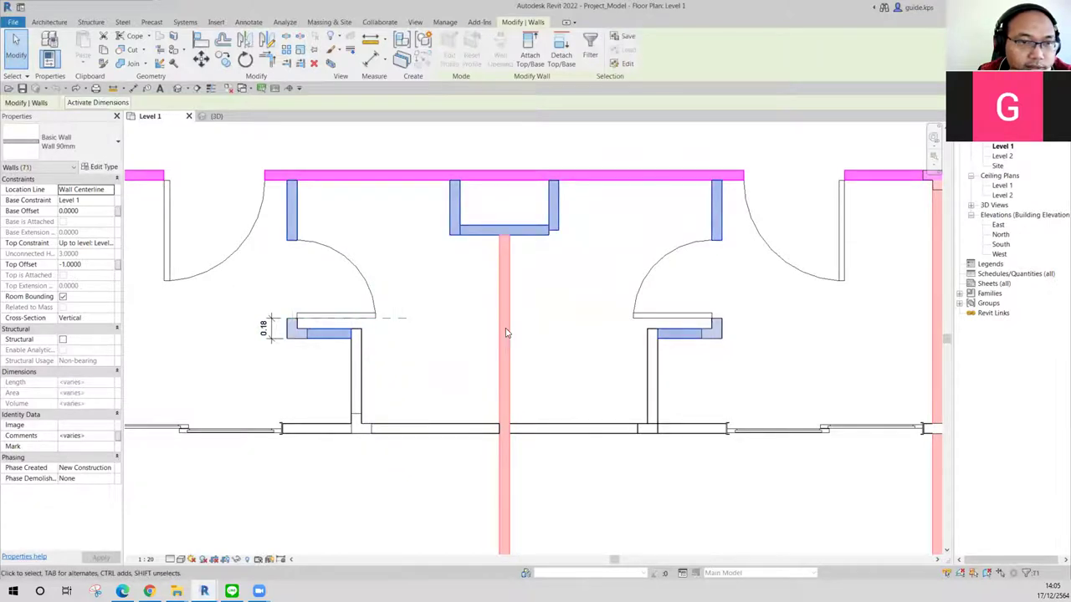
scroll(423, 290, "down", 2)
scroll(605, 385, "down", 2)
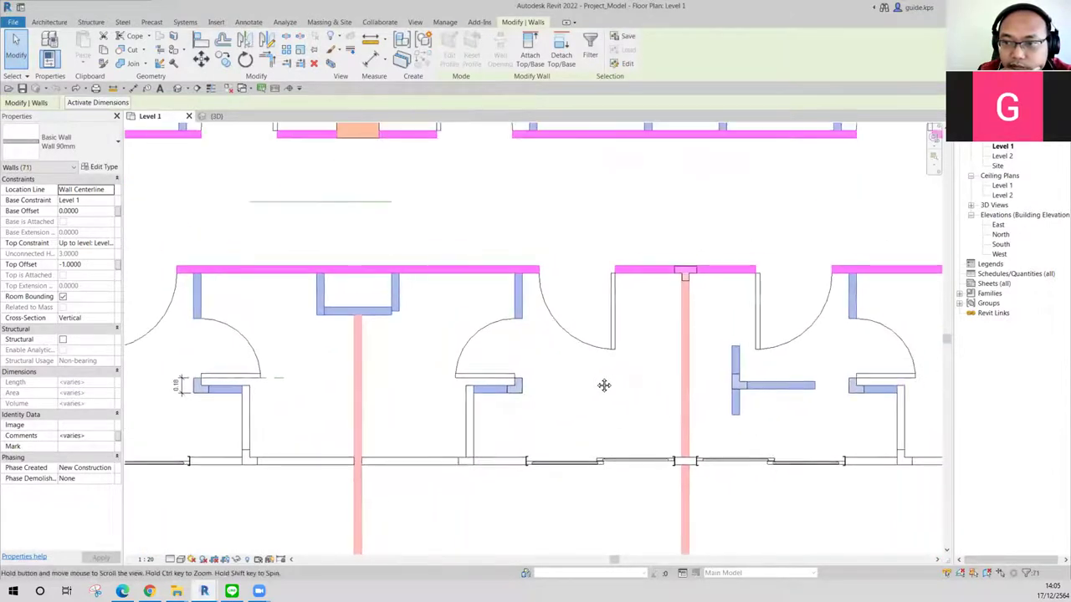
scroll(599, 376, "down", 1)
scroll(584, 381, "up", 3, "ctrl")
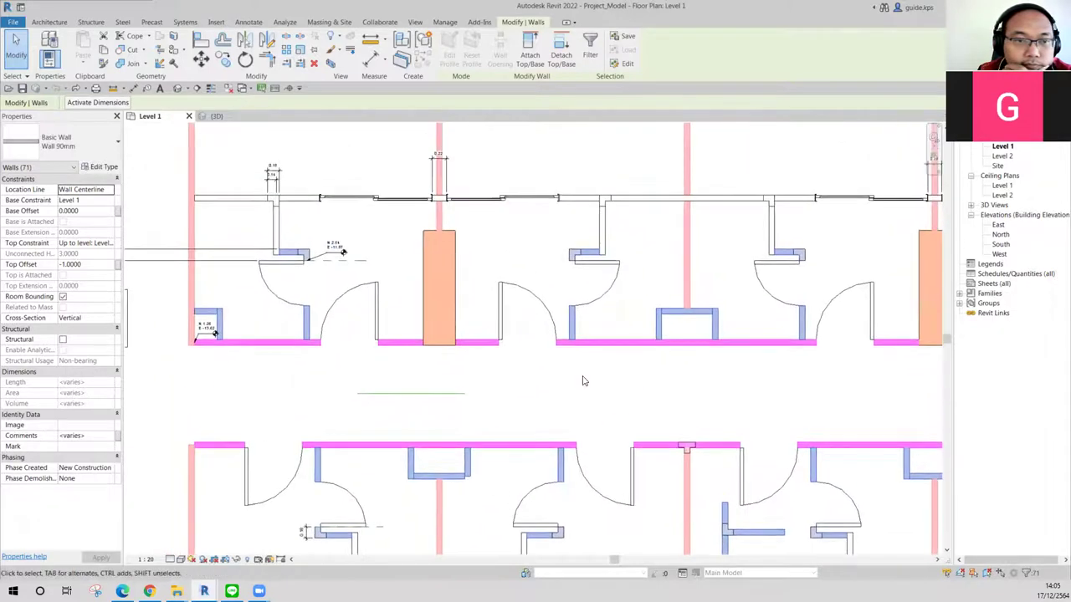
scroll(582, 375, "down", 1)
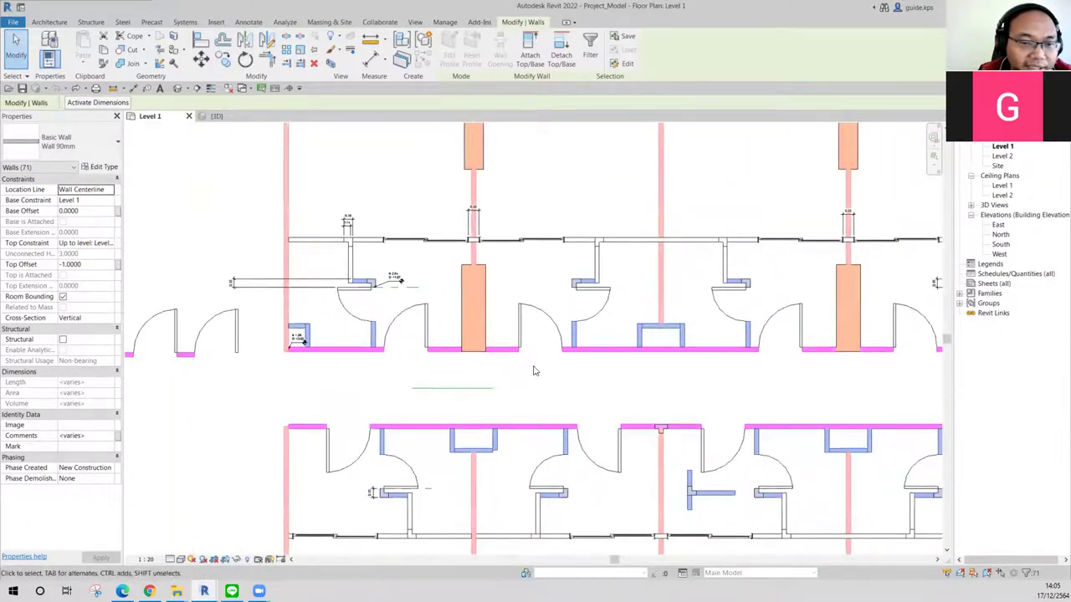
middle_click_drag(535, 370, 463, 312)
Step: Change the selected walls to the IN_Room_Wall 90mm type and clear the selection
left_click(74, 144)
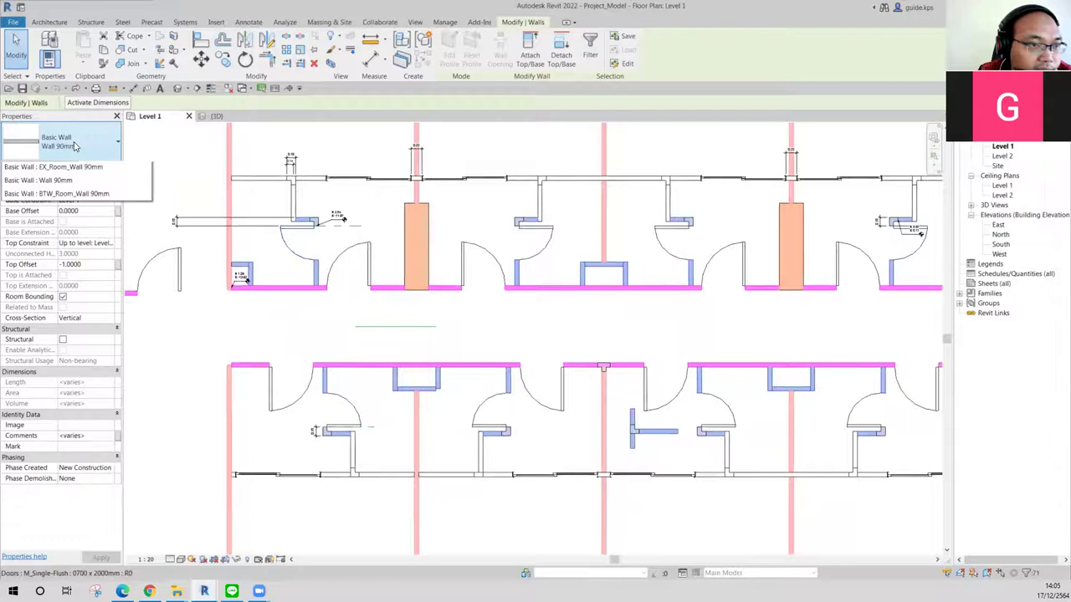
scroll(71, 218, "up", 1)
scroll(71, 222, "up", 1)
scroll(70, 230, "up", 2)
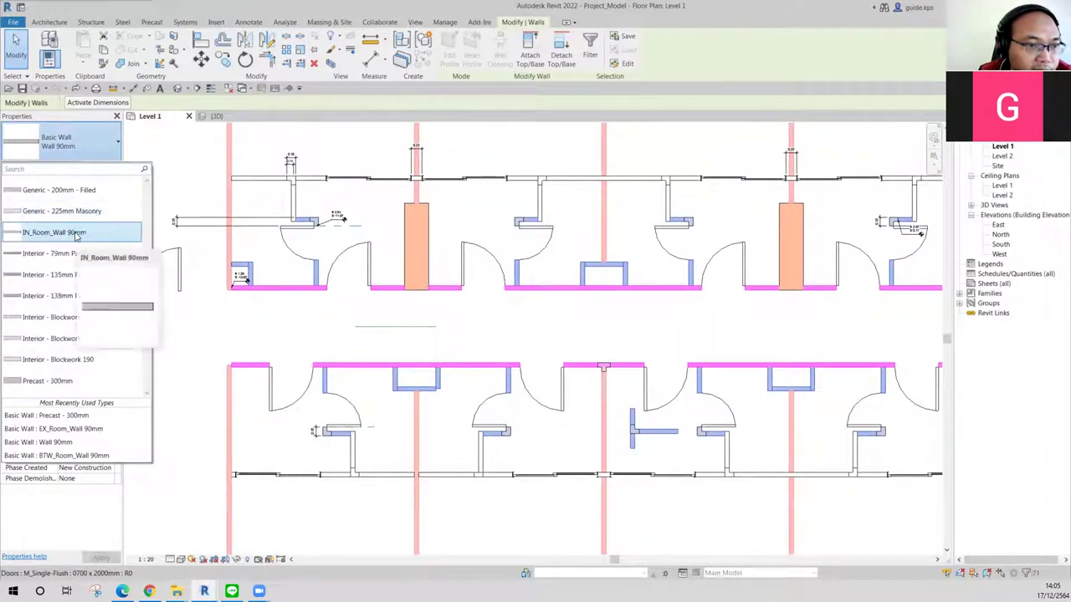
left_click(80, 235)
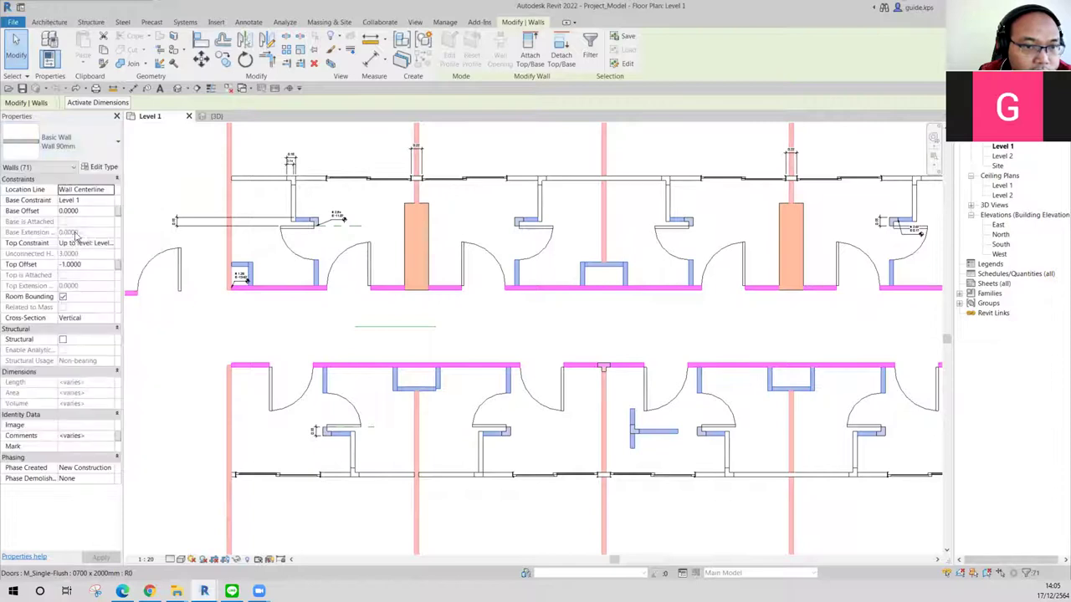
left_click(283, 332)
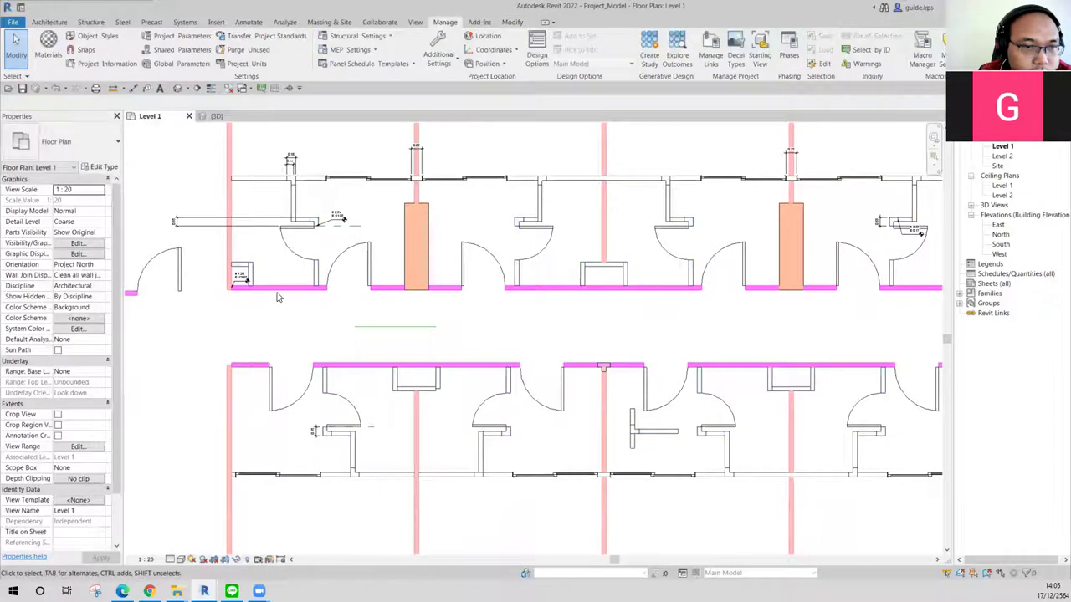
Step: Select all visible IN_Room_Wall 90mm walls, review the 87 across the plan, then deselect
left_click(251, 275)
right_click(265, 239)
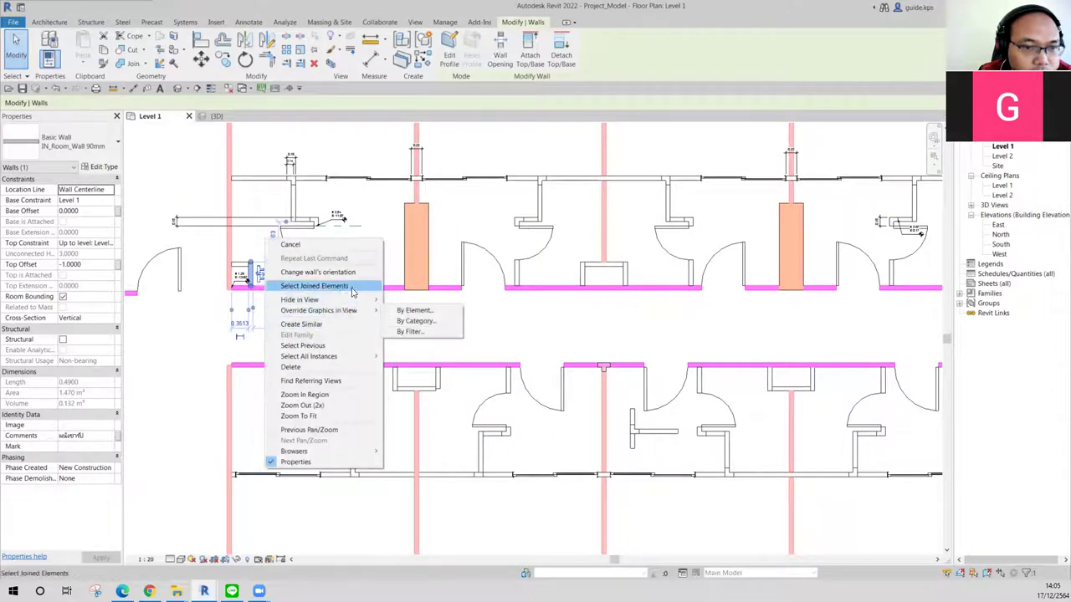
mouse_move(309, 357)
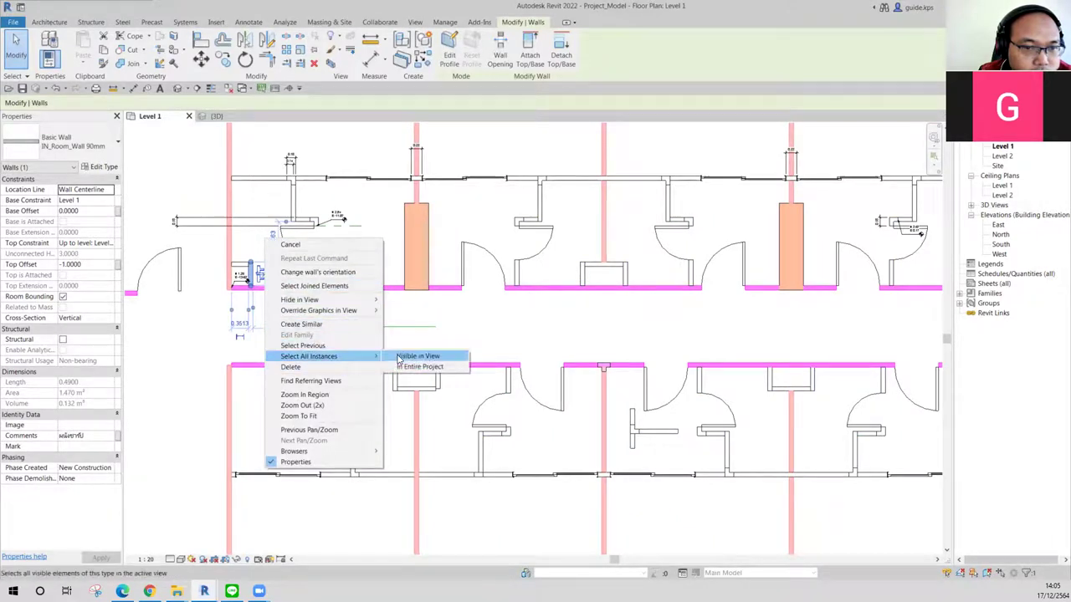
left_click(401, 358)
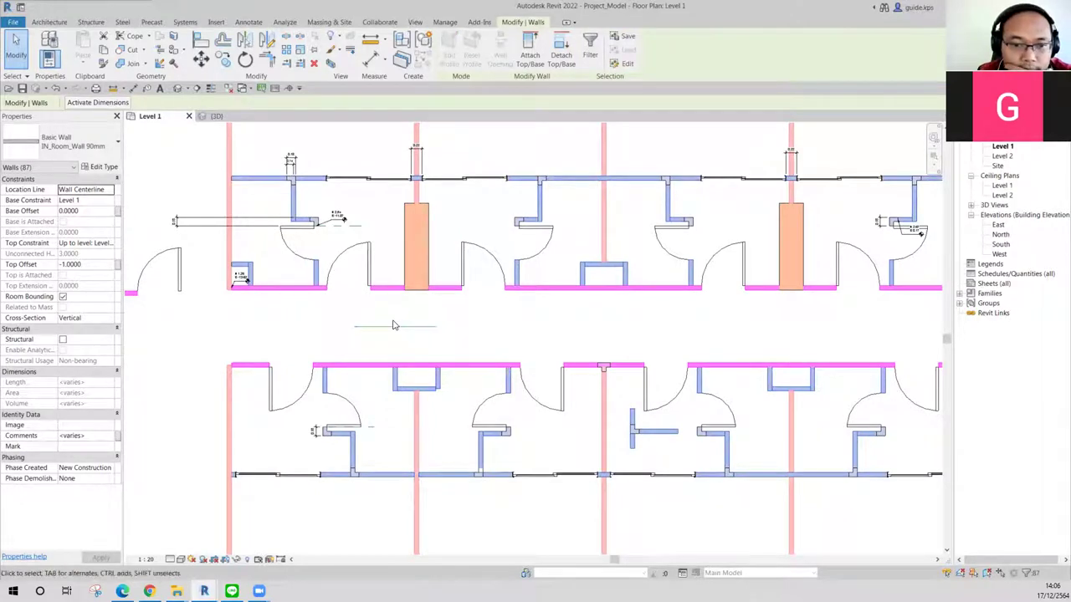
middle_click_drag(778, 421, 657, 397)
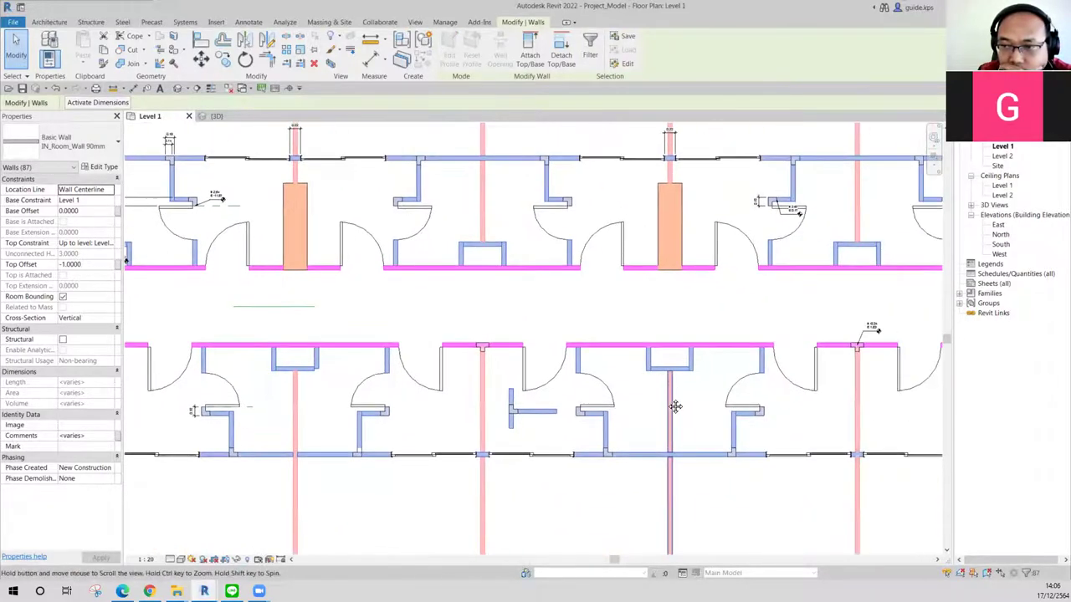
scroll(658, 398, "down", 1)
middle_click_drag(789, 367, 668, 396)
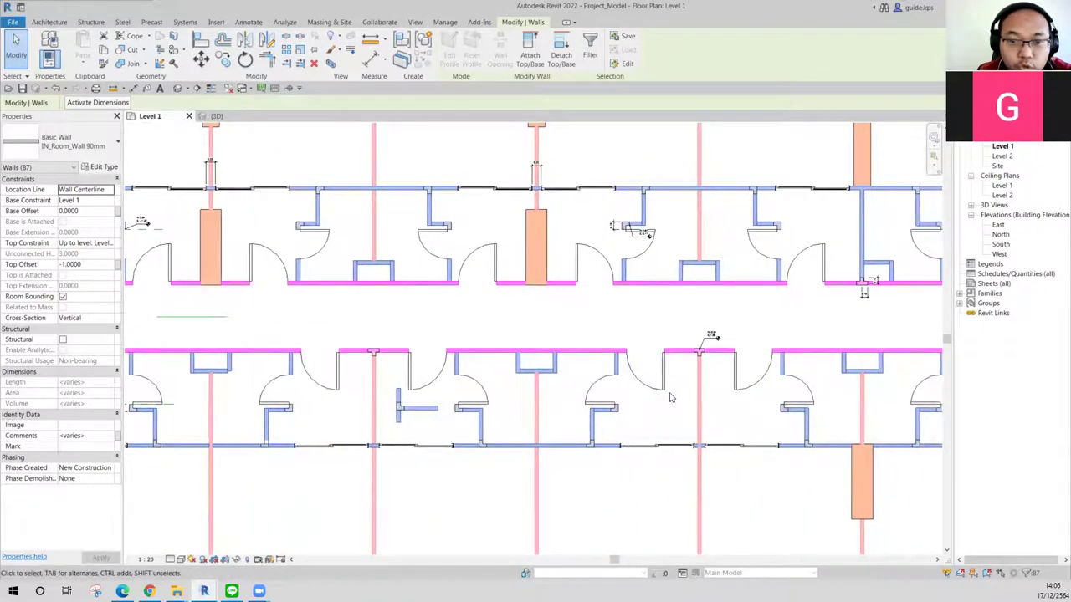
scroll(667, 396, "down", 1)
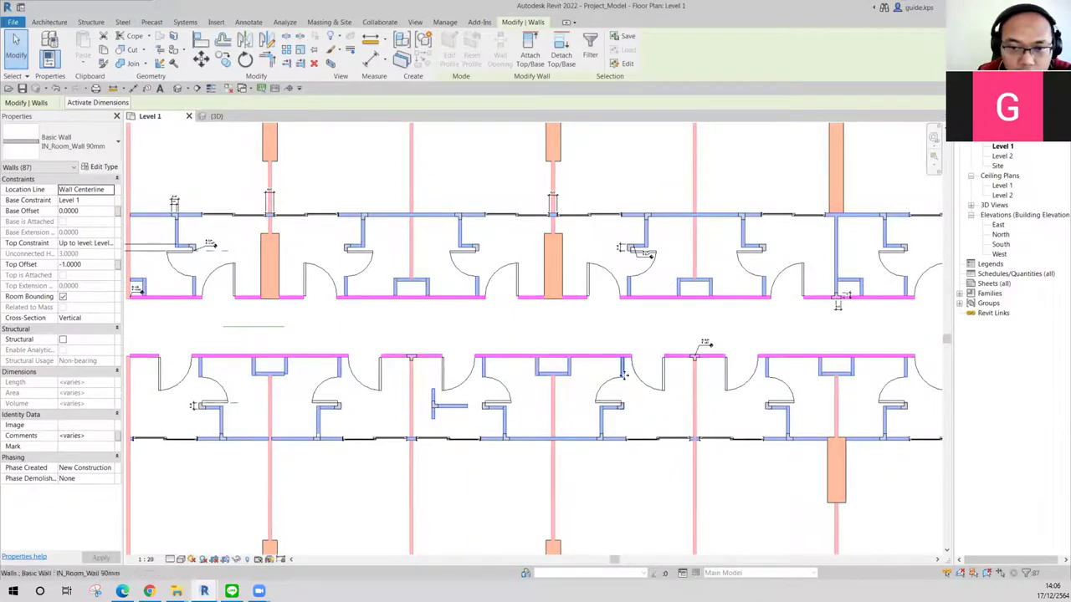
left_click(421, 322)
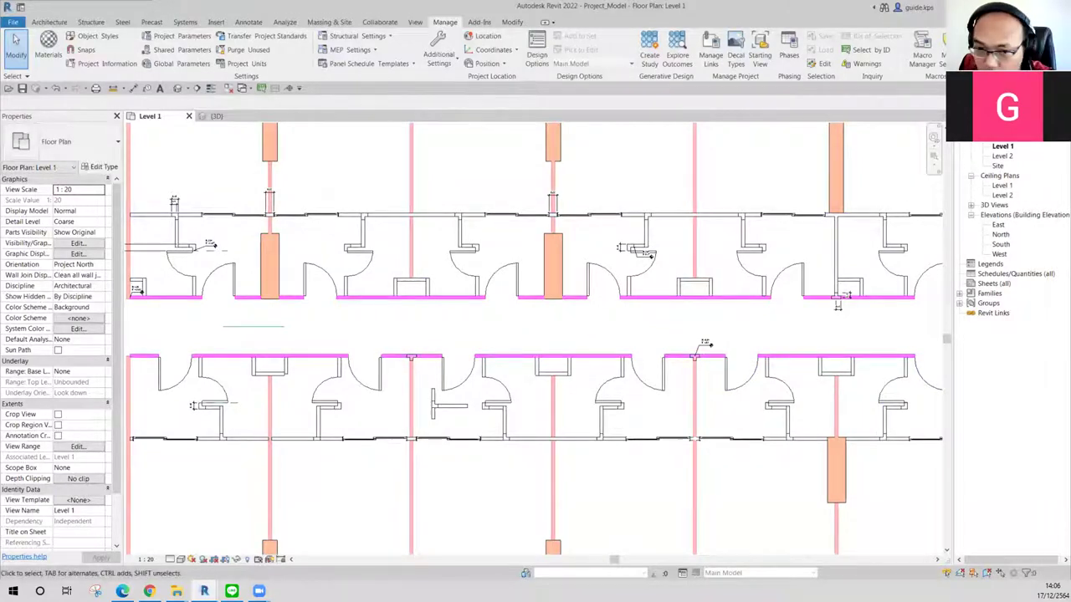
mouse_move(204, 592)
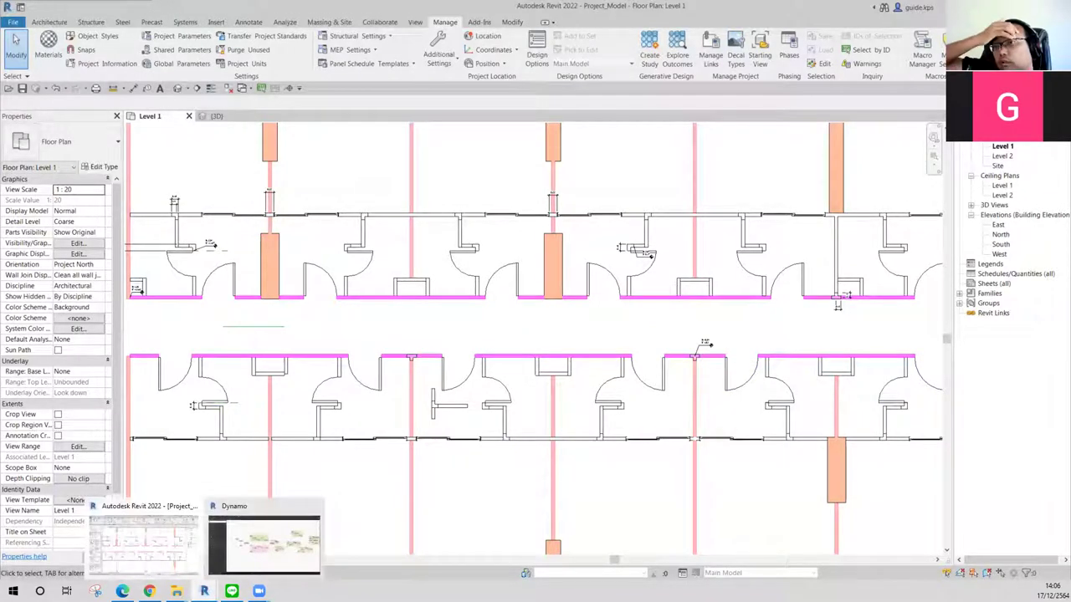
Step: In Dynamo, select the pink ผนังกั้นห้อง group and paste a copy below it
left_click(260, 543)
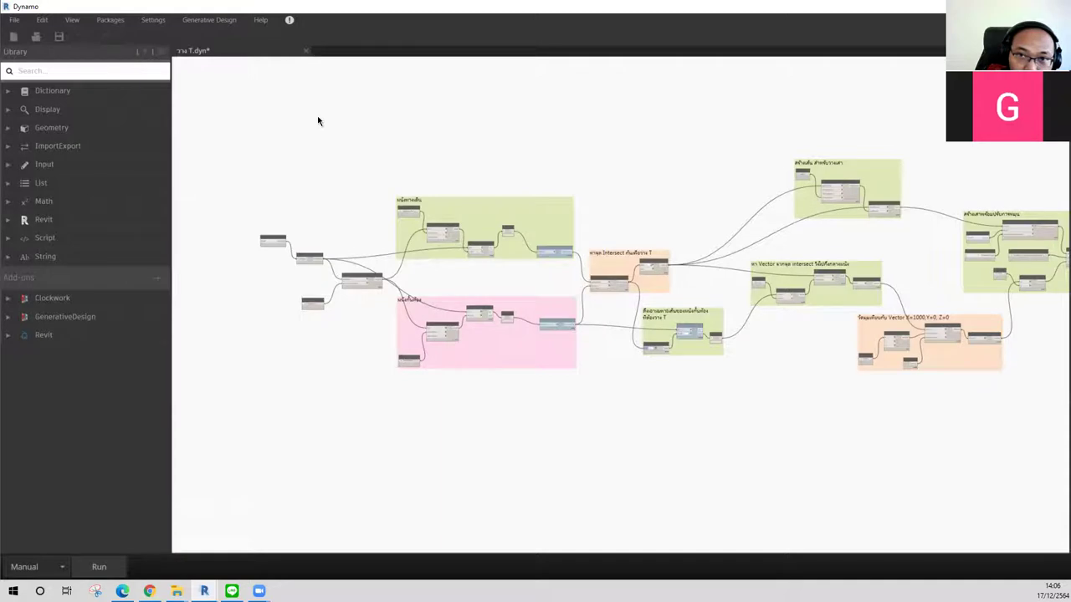
scroll(385, 155, "up", 2)
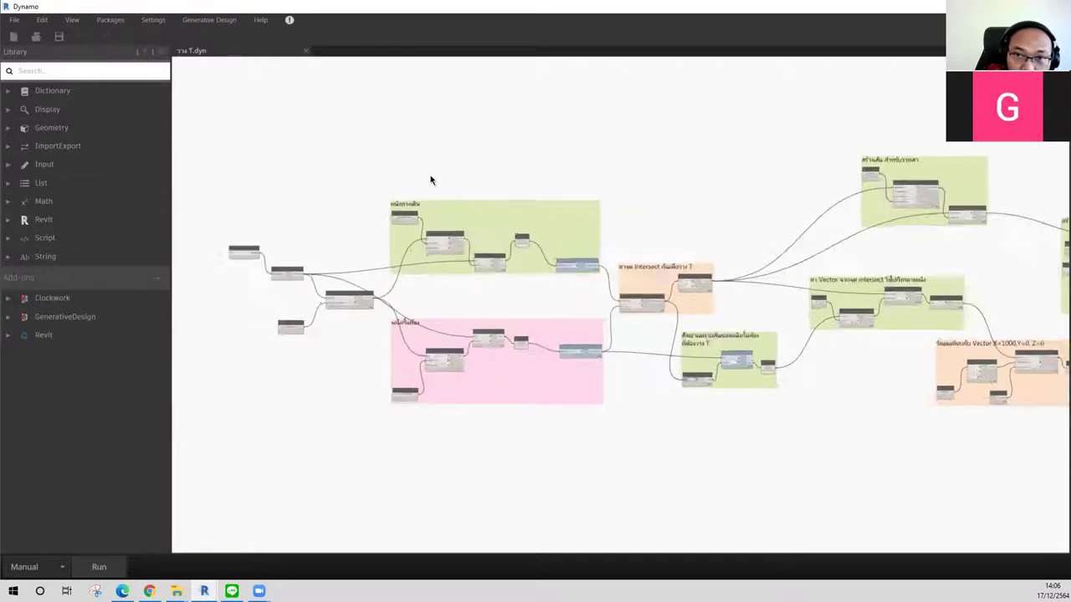
scroll(430, 175, "up", 3)
middle_click_drag(482, 266, 497, 175)
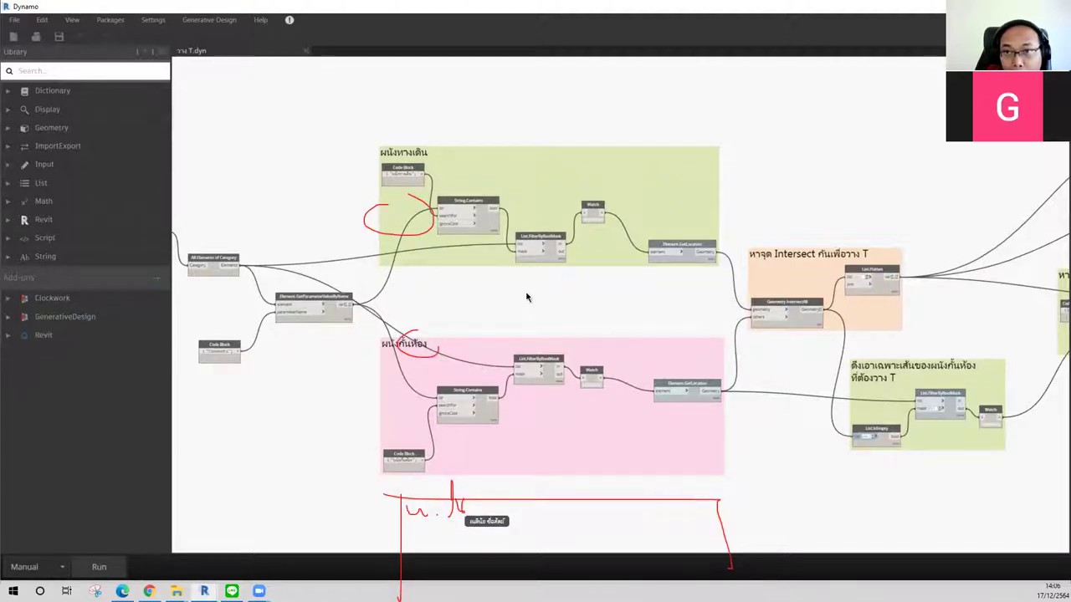
middle_click_drag(532, 293, 594, 172)
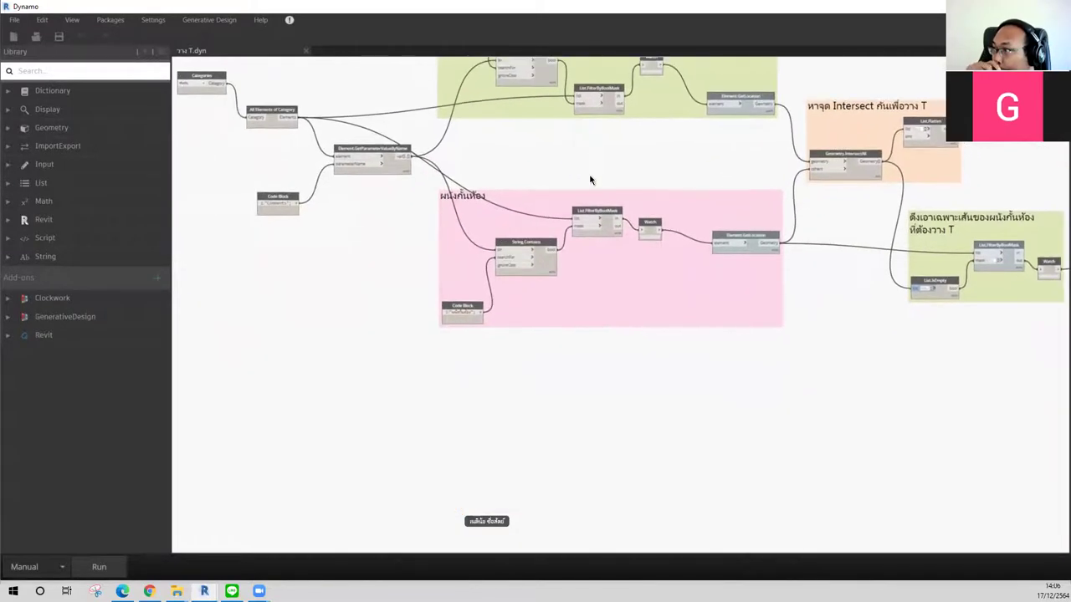
left_click(597, 297)
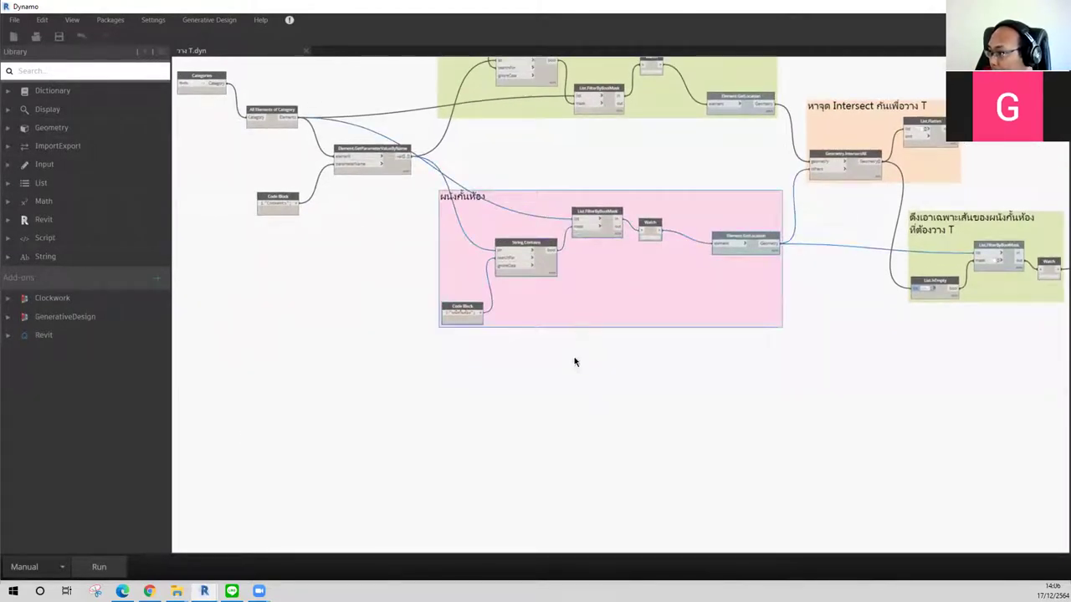
key("ctrl+c")
key("ctrl+v")
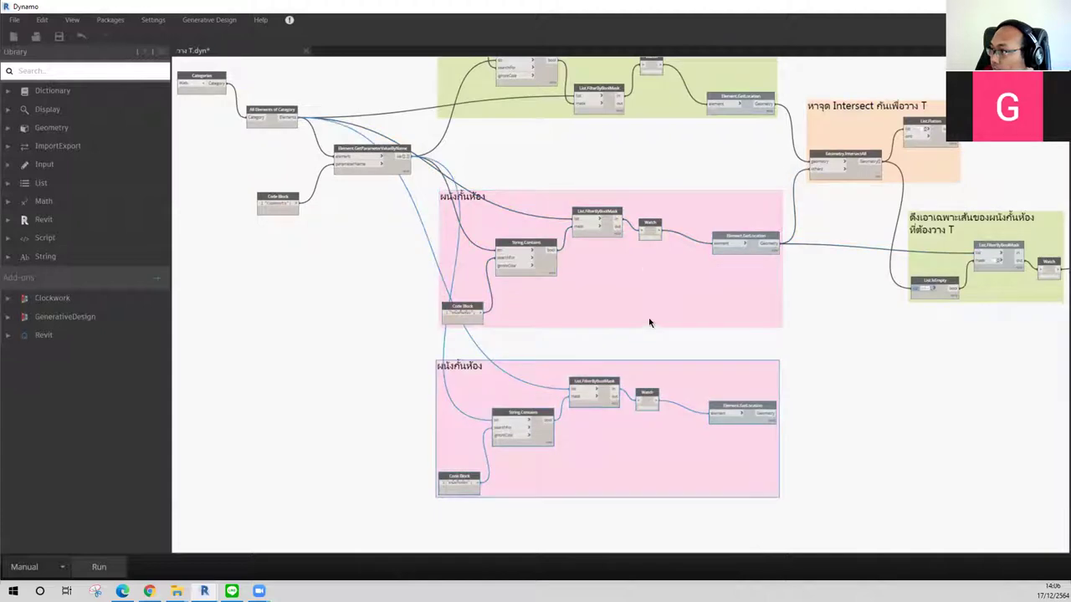
Step: Place the copied pink group under the original and clear its old title for ผนังภายใน
middle_click_drag(650, 323, 642, 310)
left_click_drag(641, 310, 638, 379)
mouse_move(545, 288)
middle_mouse_down()
mouse_move(566, 363)
mouse_move(474, 421)
middle_mouse_up()
scroll(502, 427, "up", 3)
double_click(488, 438)
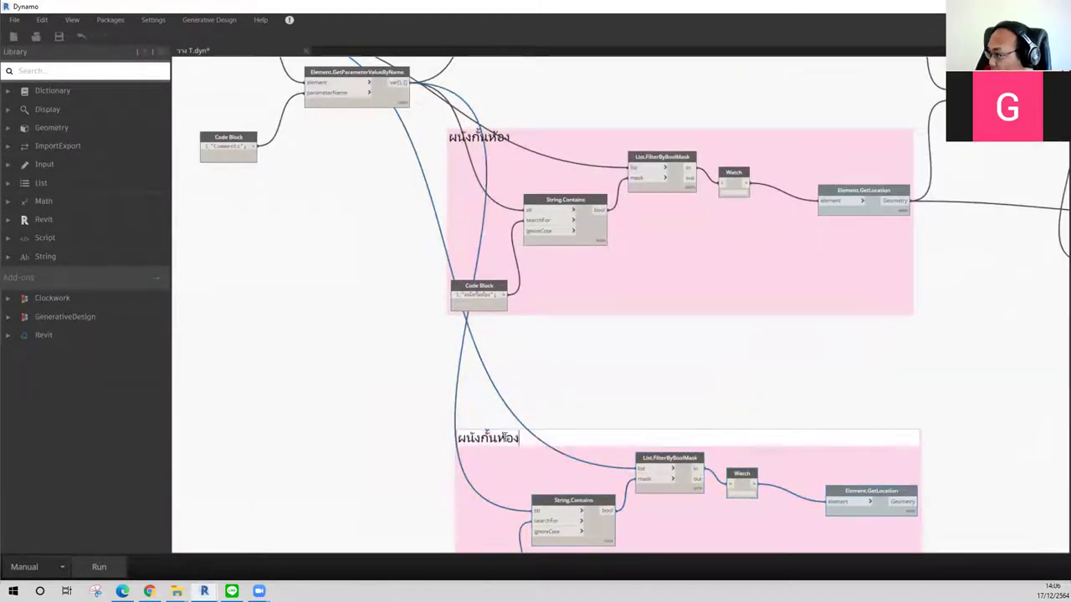
key("BackSpace")
key("BackSpace")
key("BackSpace")
key("BackSpace")
key("BackSpace")
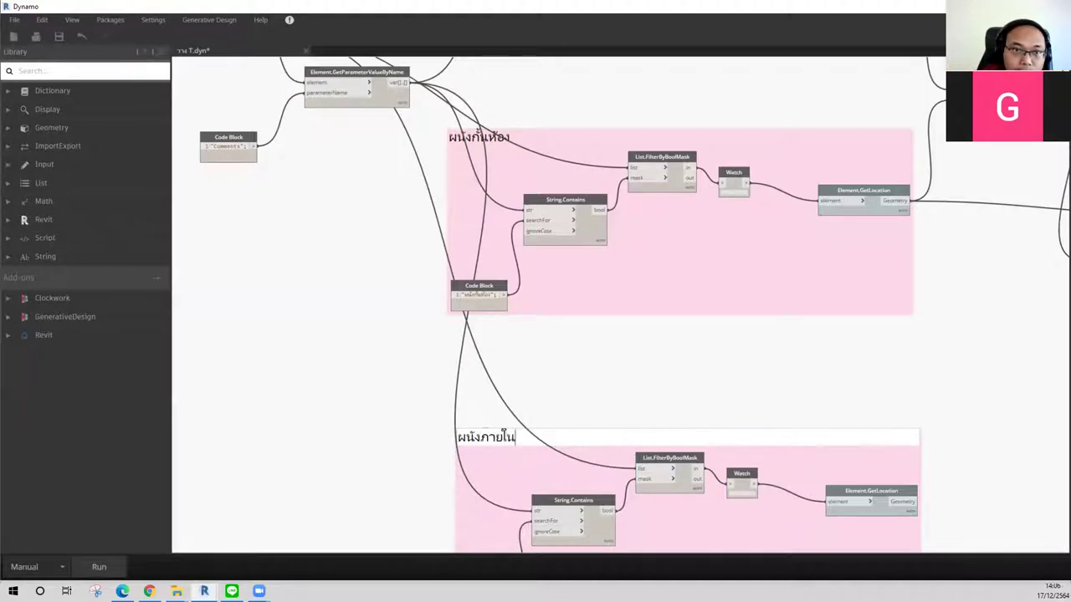
Step: Bring both pink groups and the green group above them into view
scroll(602, 380, "down", 2)
middle_click_drag(627, 262, 581, 377)
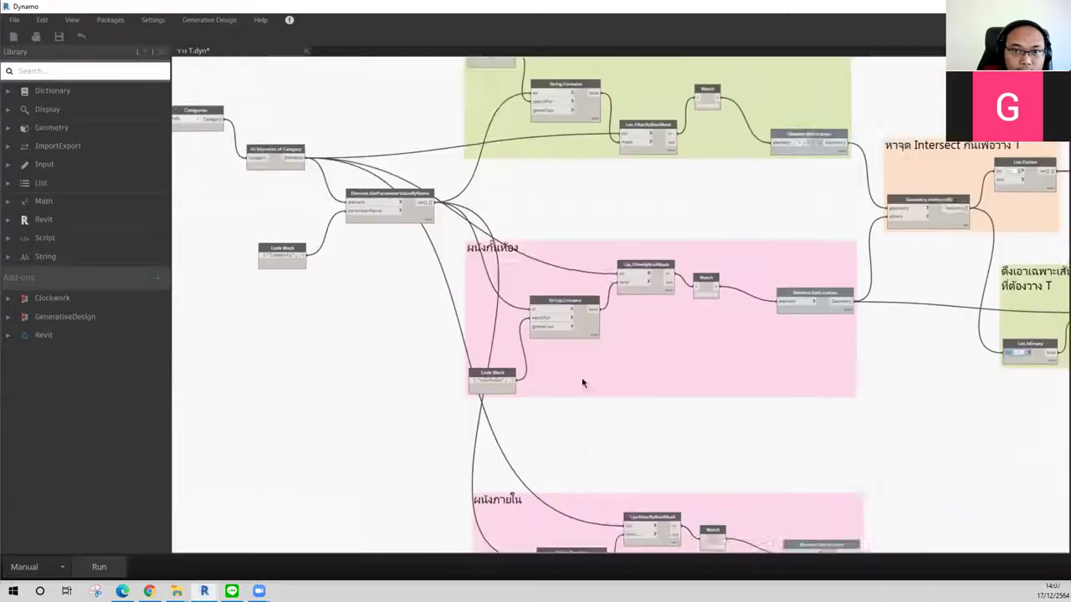
middle_click_drag(591, 281, 594, 101)
scroll(617, 342, "up", 1)
scroll(639, 378, "up", 1)
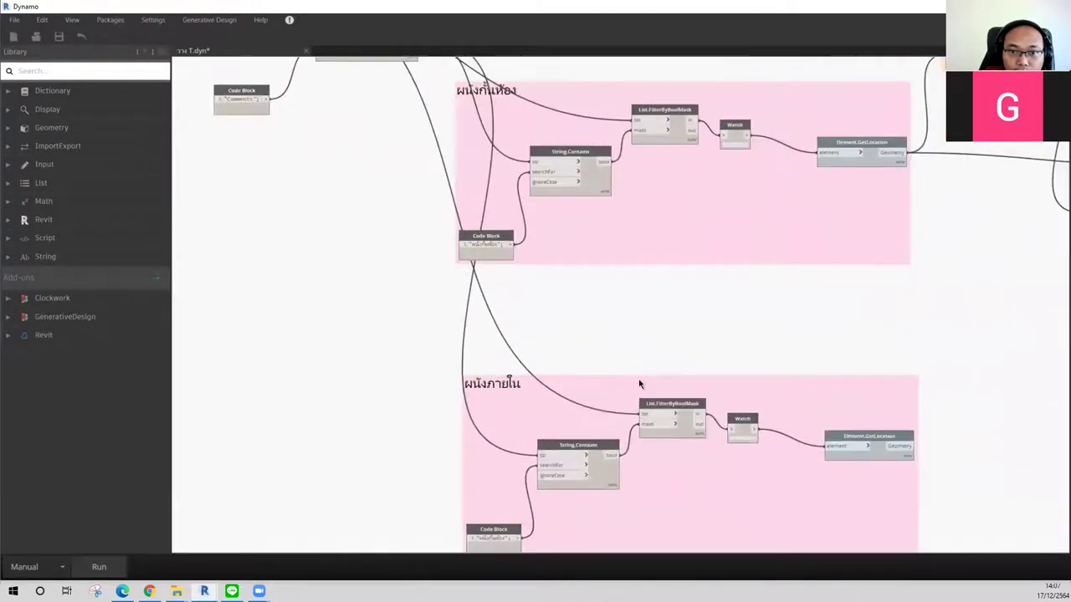
middle_click_drag(634, 364, 657, 435)
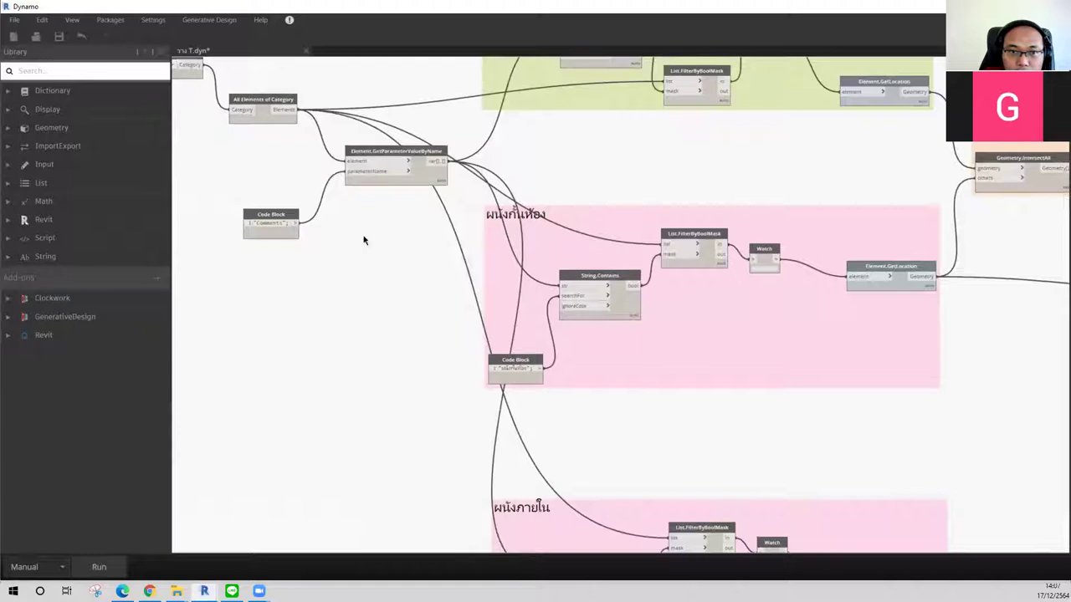
middle_click_drag(589, 374, 577, 164)
middle_click_drag(569, 424, 558, 367)
scroll(488, 404, "up", 1)
scroll(488, 405, "up", 2)
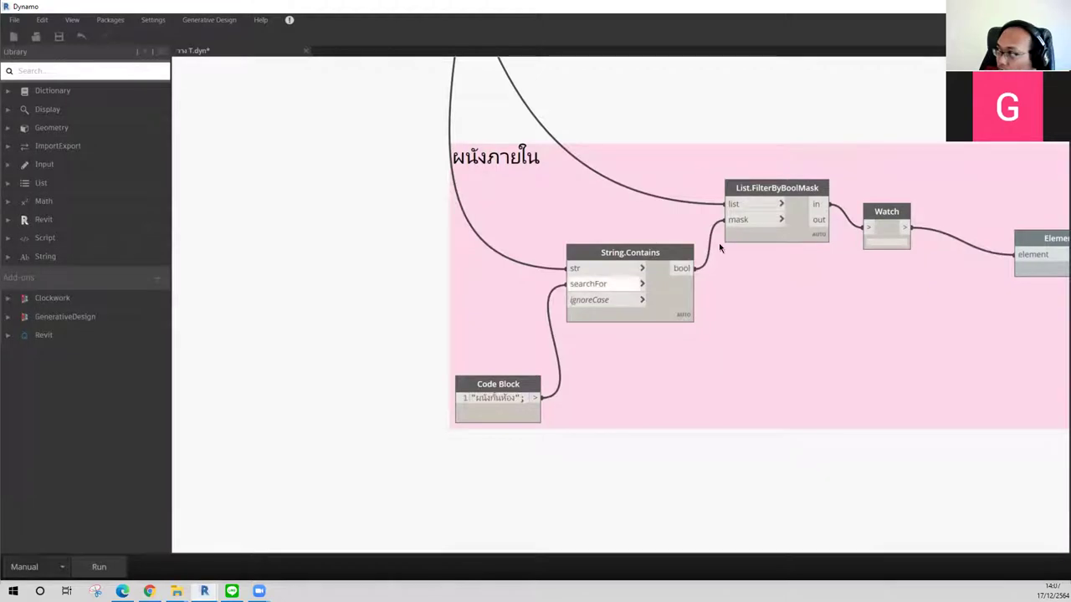
Step: Select the Code Block in the lower ผนังภายใน group and inspect the surrounding graph
left_click(497, 407)
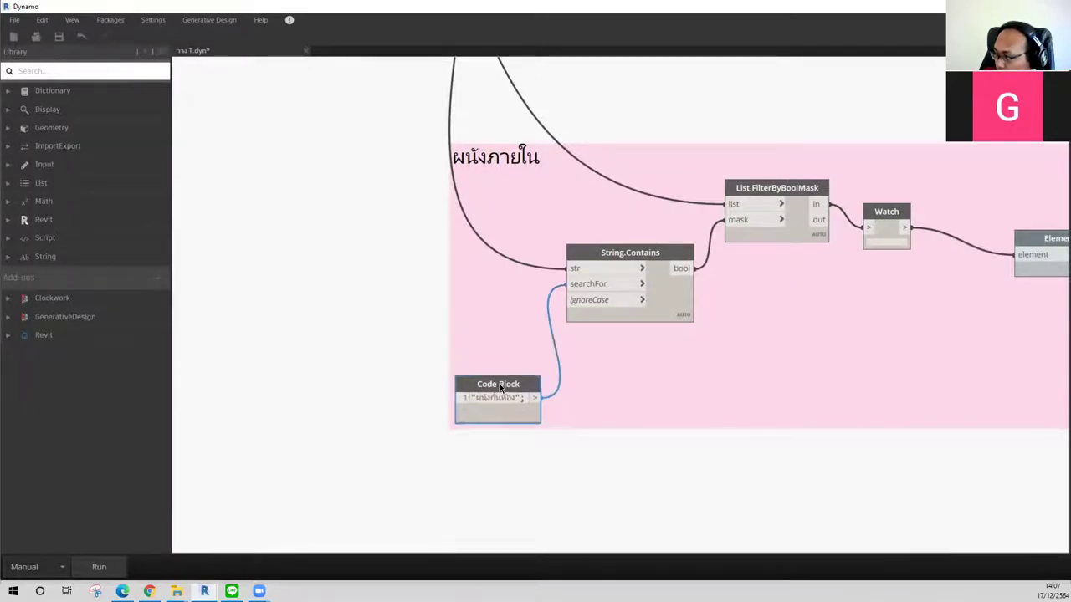
scroll(716, 387, "down", 2)
scroll(709, 360, "down", 2)
scroll(709, 360, "down", 2)
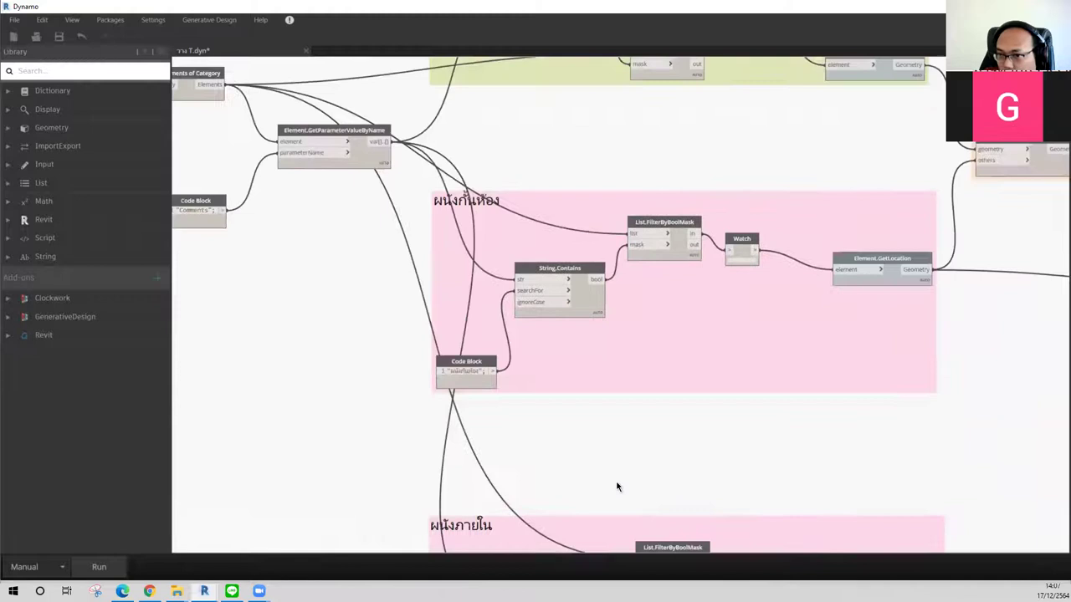
scroll(620, 468, "up", 2)
middle_click_drag(693, 279, 682, 318)
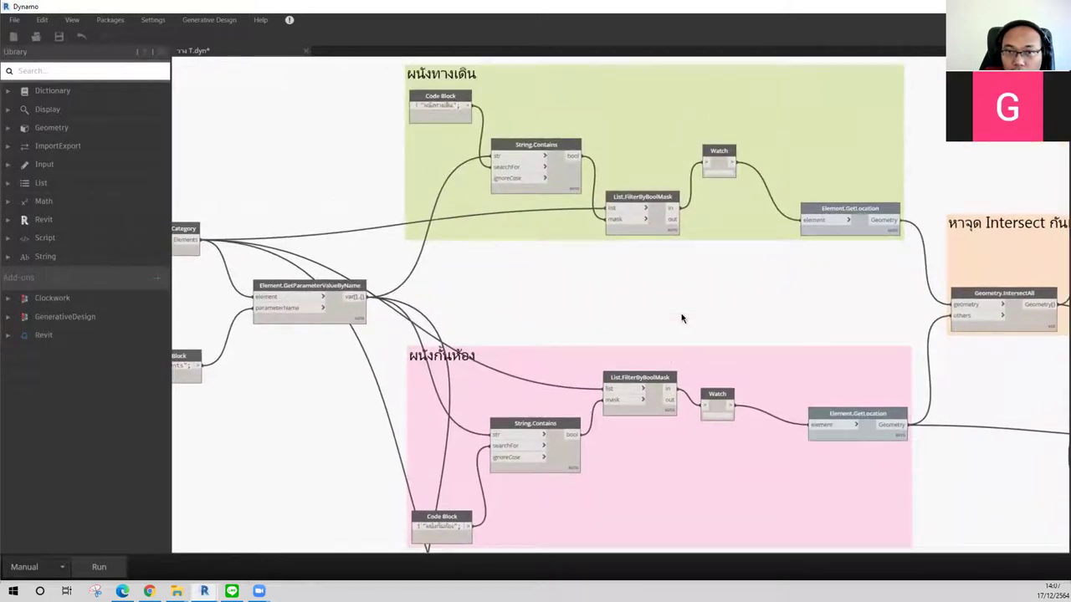
scroll(712, 313, "down", 2)
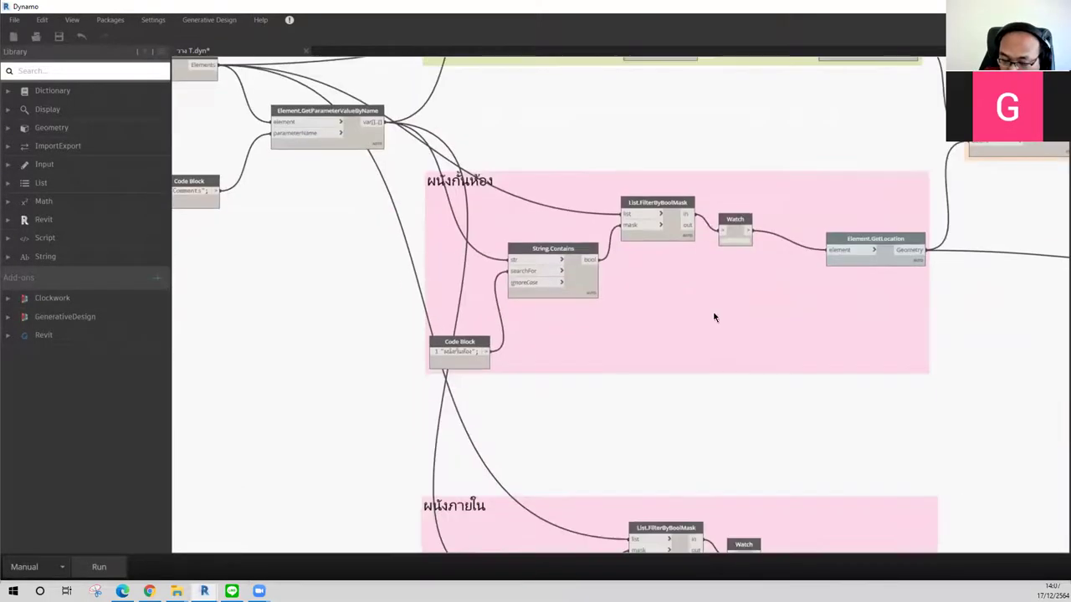
scroll(711, 234, "down", 3)
scroll(557, 494, "up", 2)
scroll(558, 494, "up", 1)
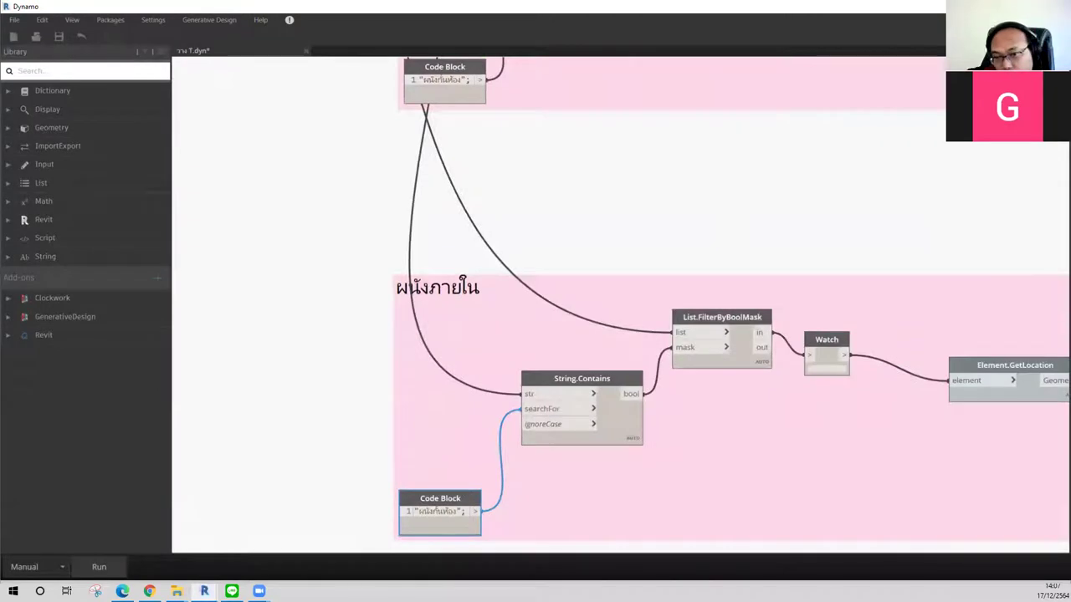
Step: Check the Revit floor plan, then return to the Categories and parameter nodes in Dynamo
key("alt+Tab")
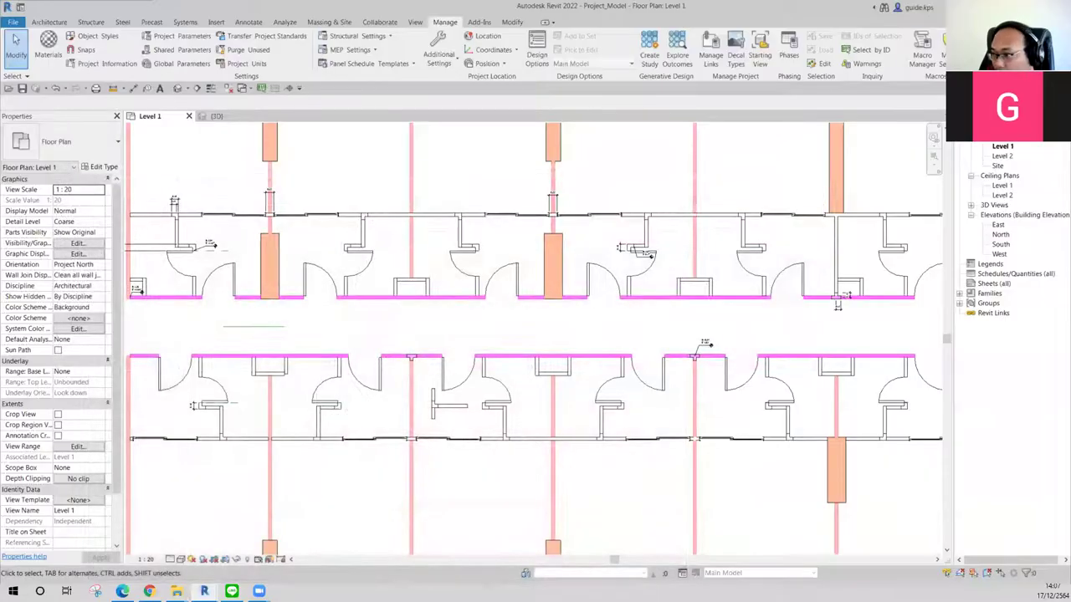
mouse_move(204, 591)
left_click(264, 548)
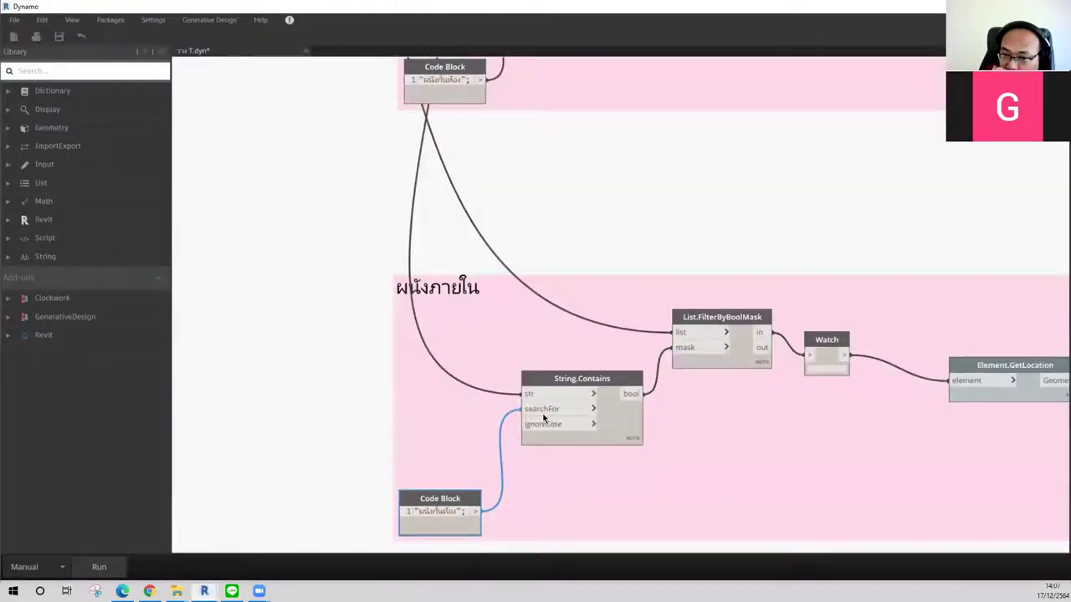
scroll(622, 234, "down", 2)
middle_click_drag(404, 189, 437, 341)
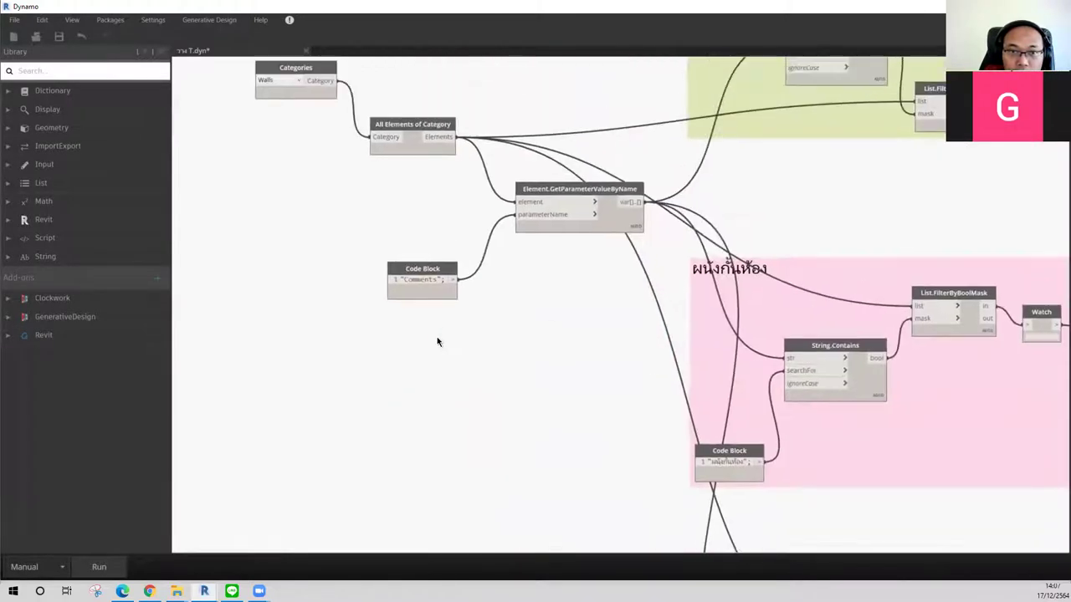
middle_click_drag(414, 271, 467, 378)
Step: Search the library for 'type' and place a RoofType.Name node on the lower-left canvas
left_click(51, 69)
type("li")
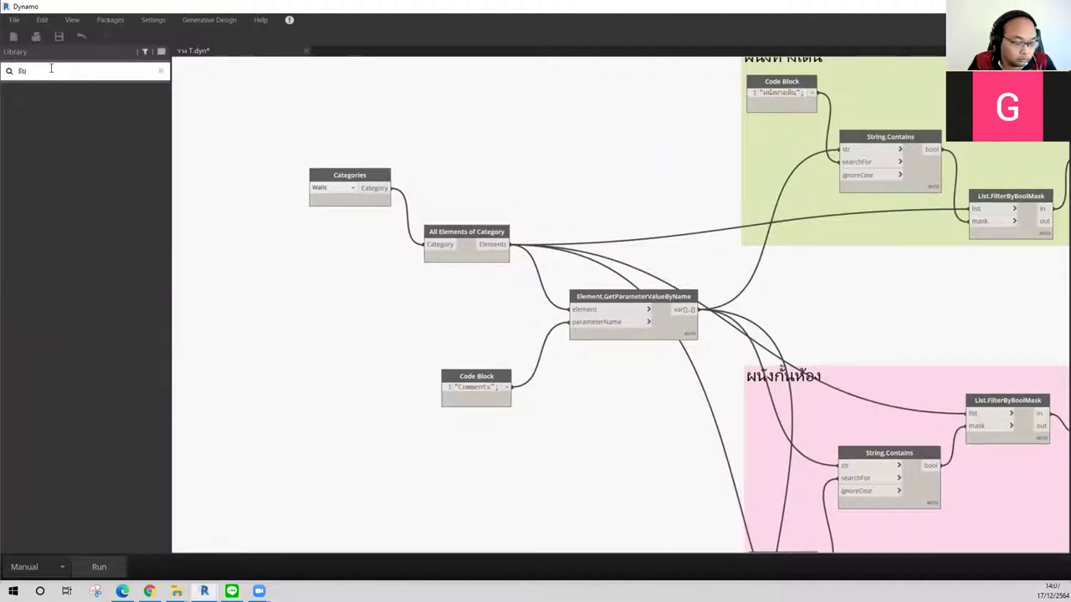
key("BackSpace")
type("typ")
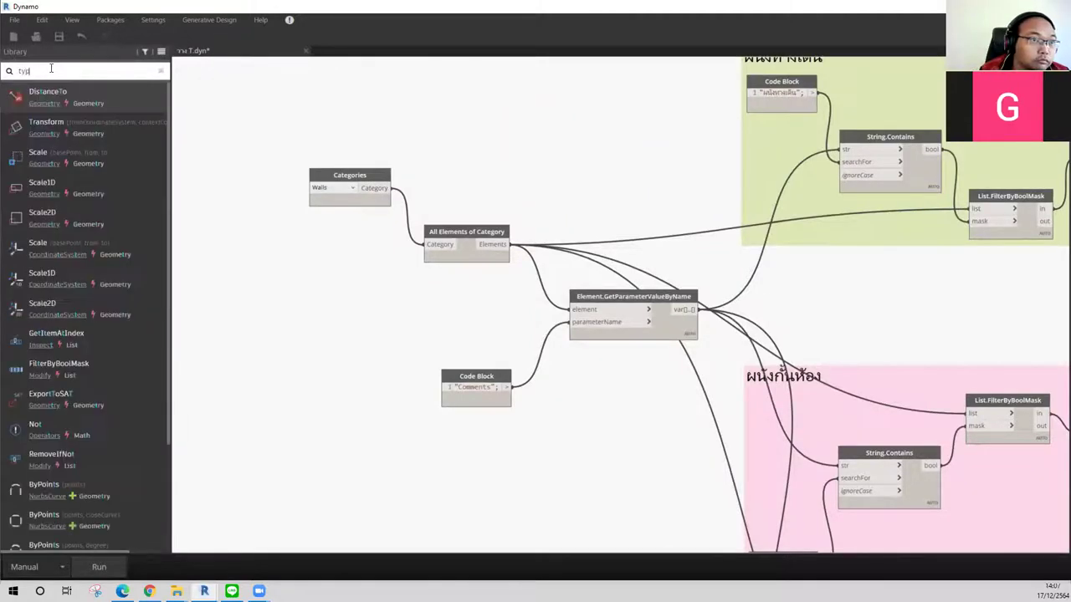
type("e")
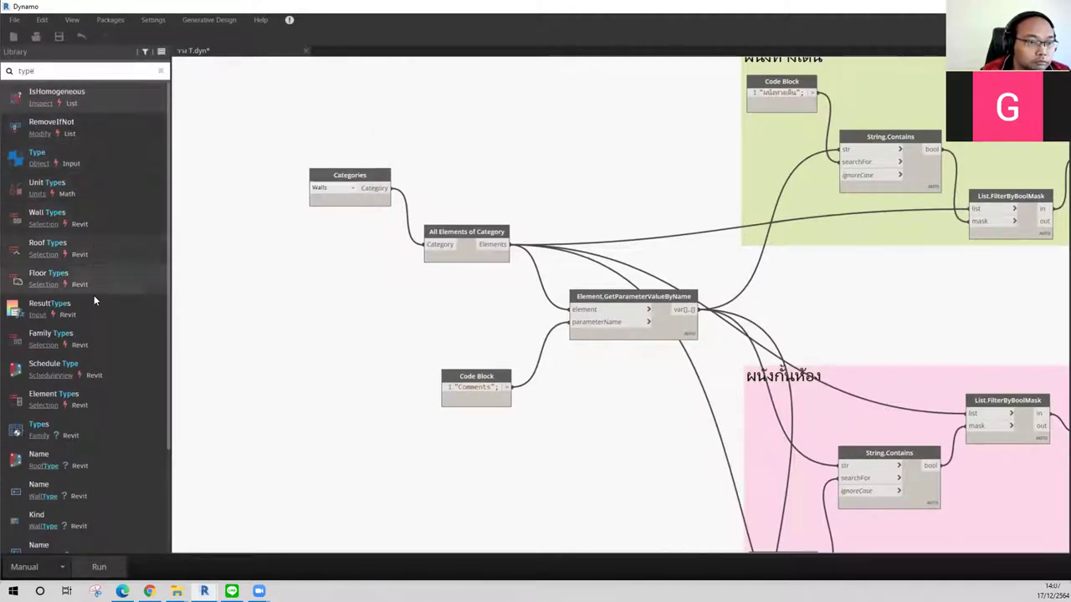
left_click(103, 459)
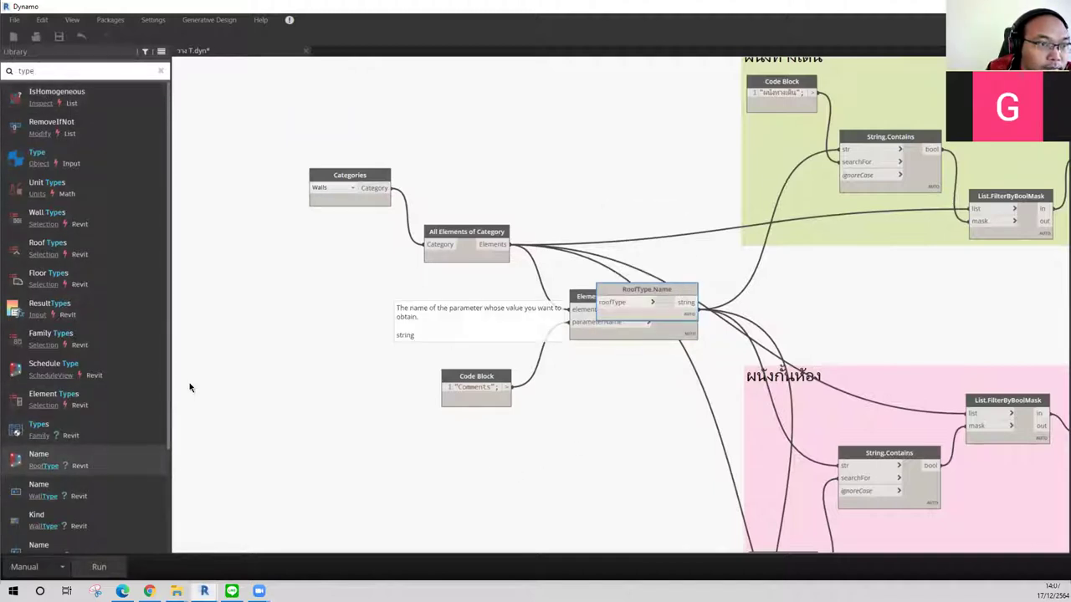
left_click_drag(619, 290, 274, 472)
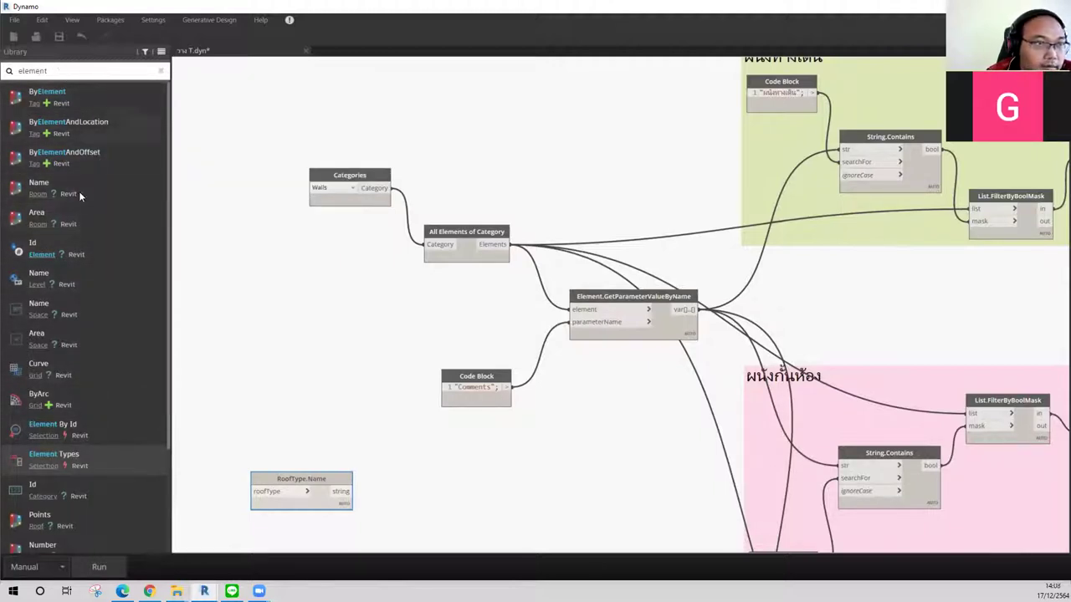
Step: Add an Element Types node and browse its element type choices
scroll(83, 251, "down", 3)
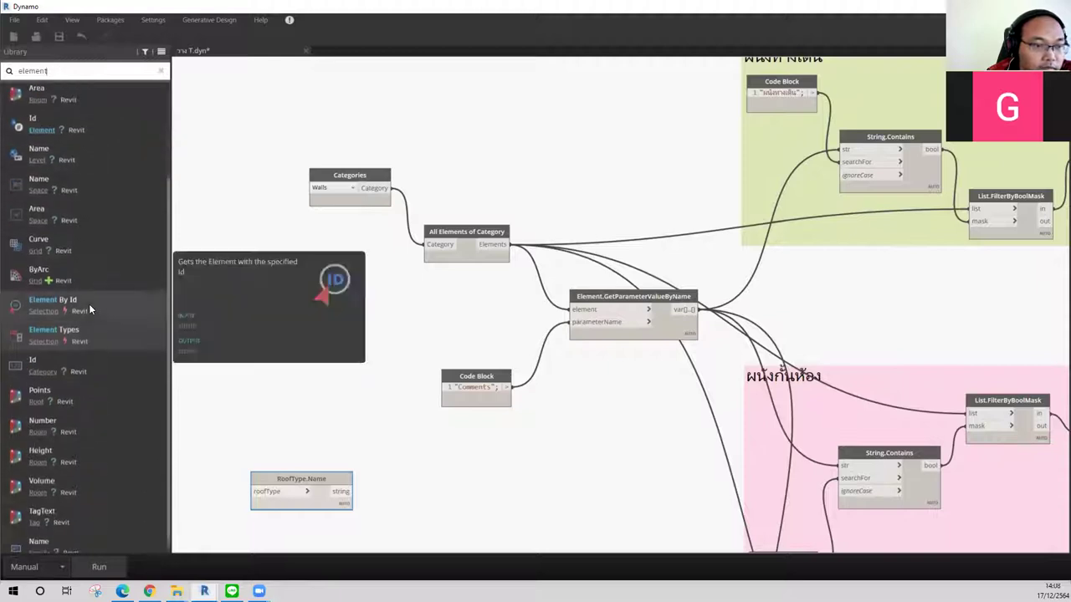
left_click(82, 534)
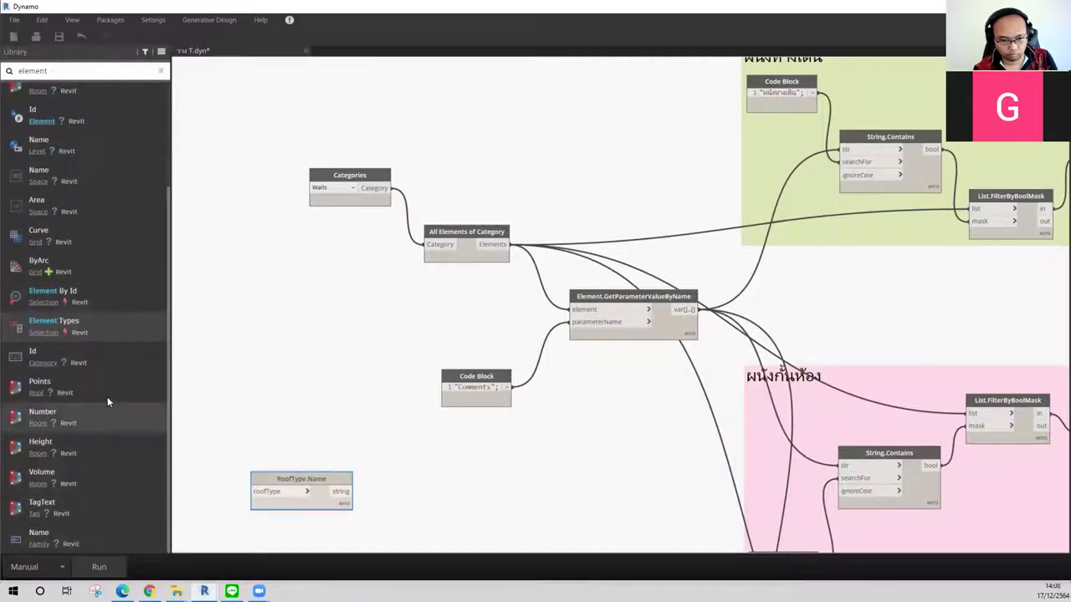
scroll(108, 290, "up", 1)
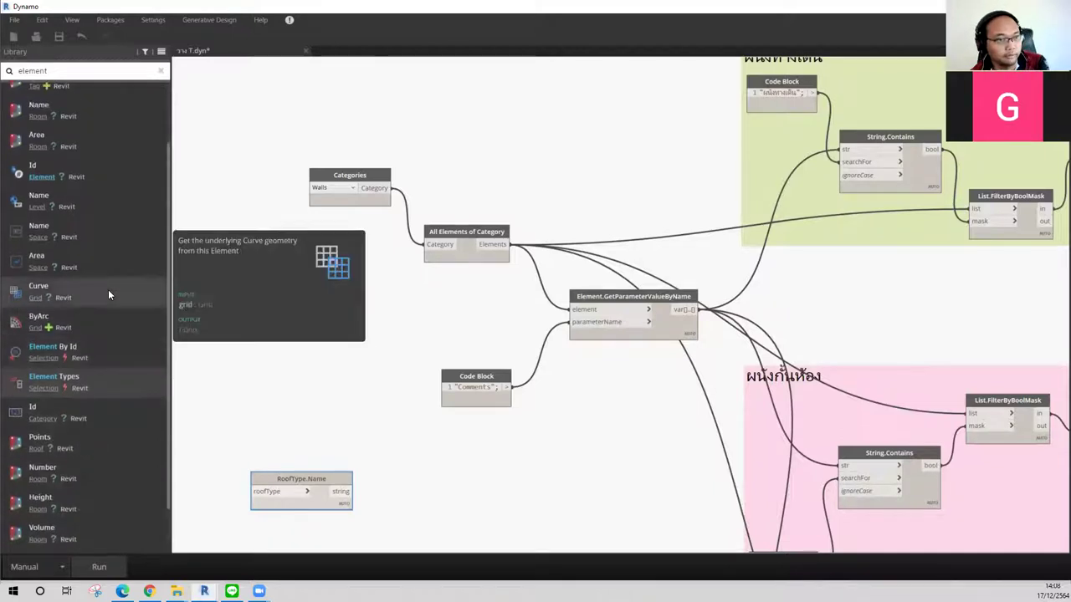
scroll(108, 289, "up", 2)
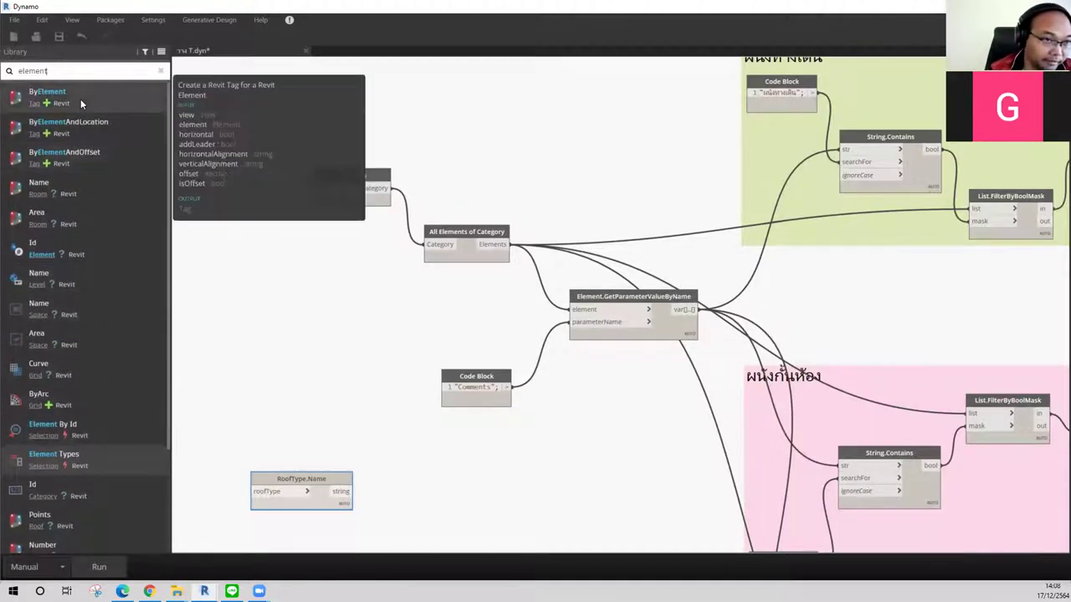
type(" ty")
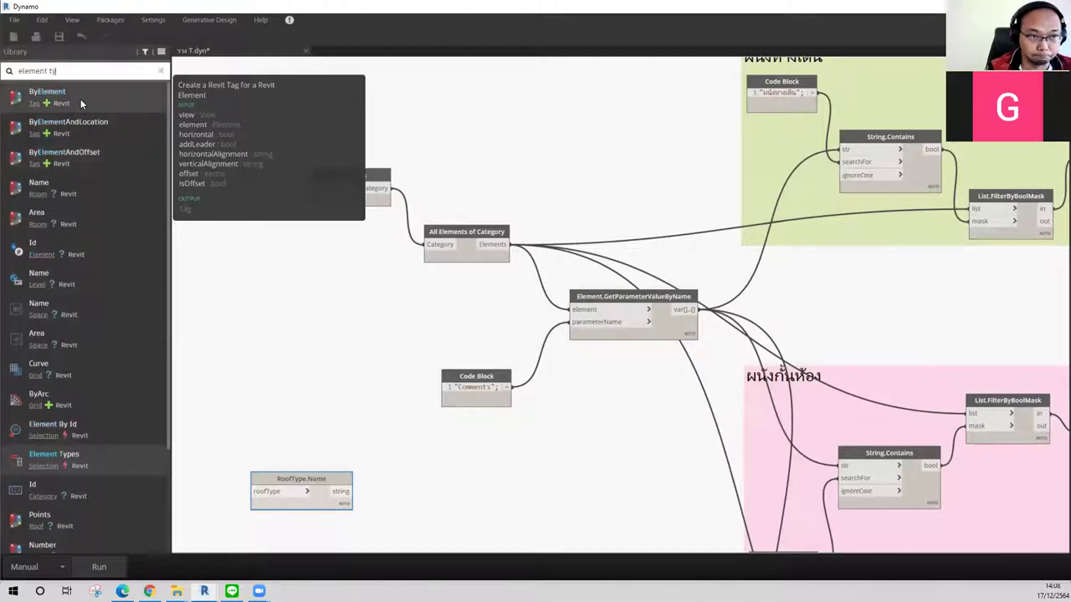
type("p")
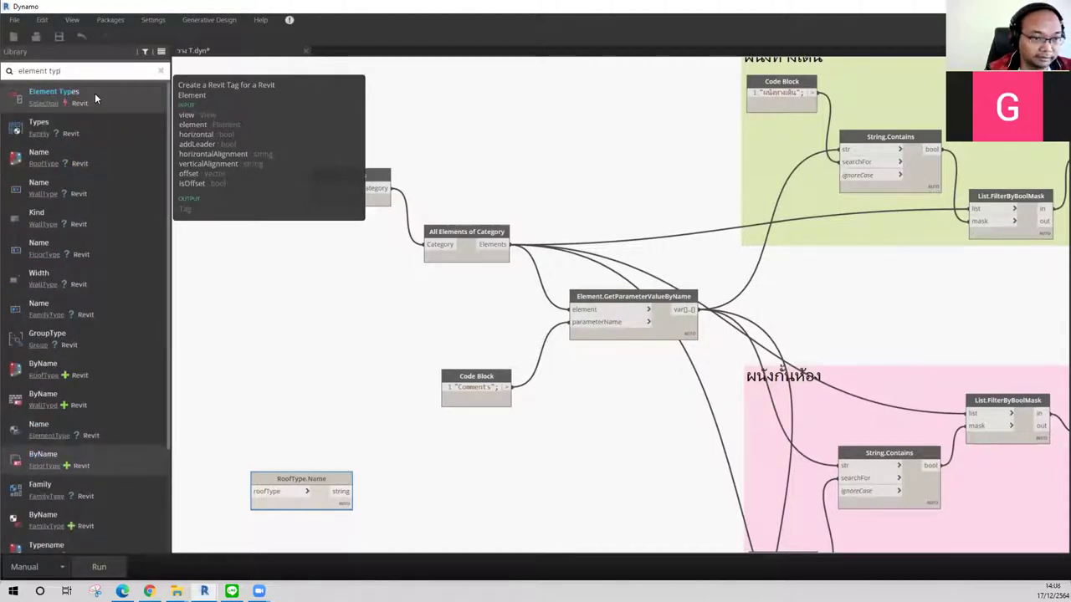
left_click(87, 99)
mouse_move(658, 311)
left_mouse_down()
mouse_move(483, 336)
mouse_move(318, 318)
left_mouse_up()
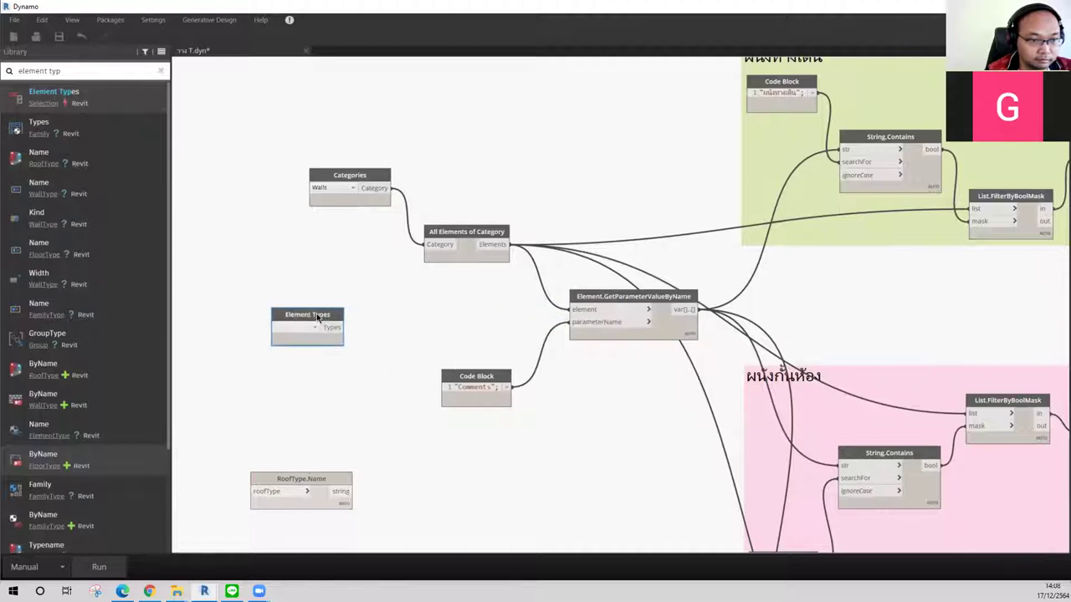
left_click(314, 331)
left_click(319, 251)
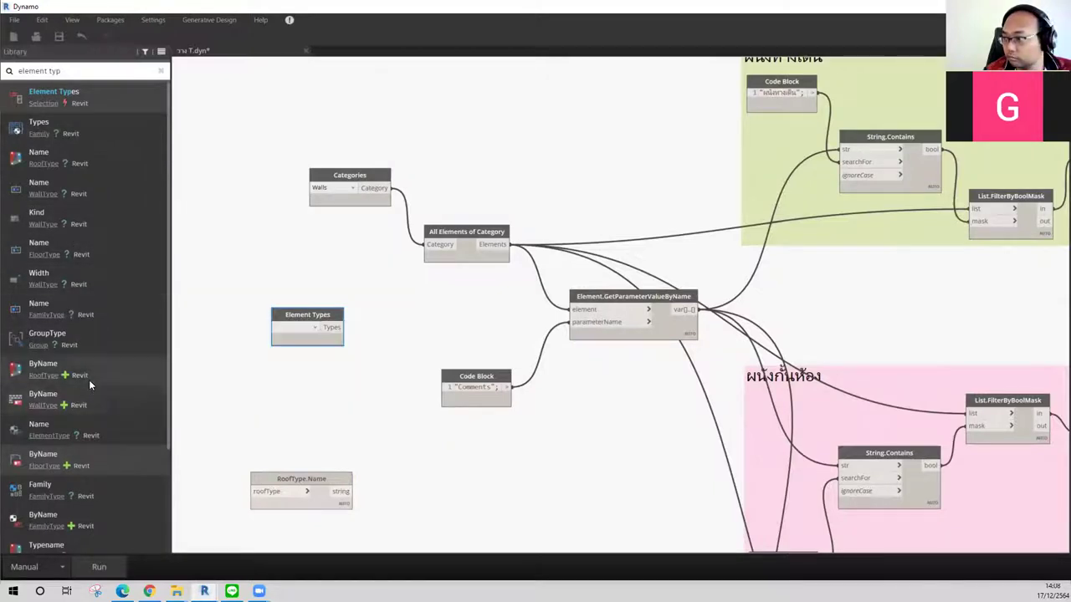
Step: Place Element.ElementType below the parameter node and delete the Element Types and RoofType.Name nodes
scroll(94, 467, "down", 2)
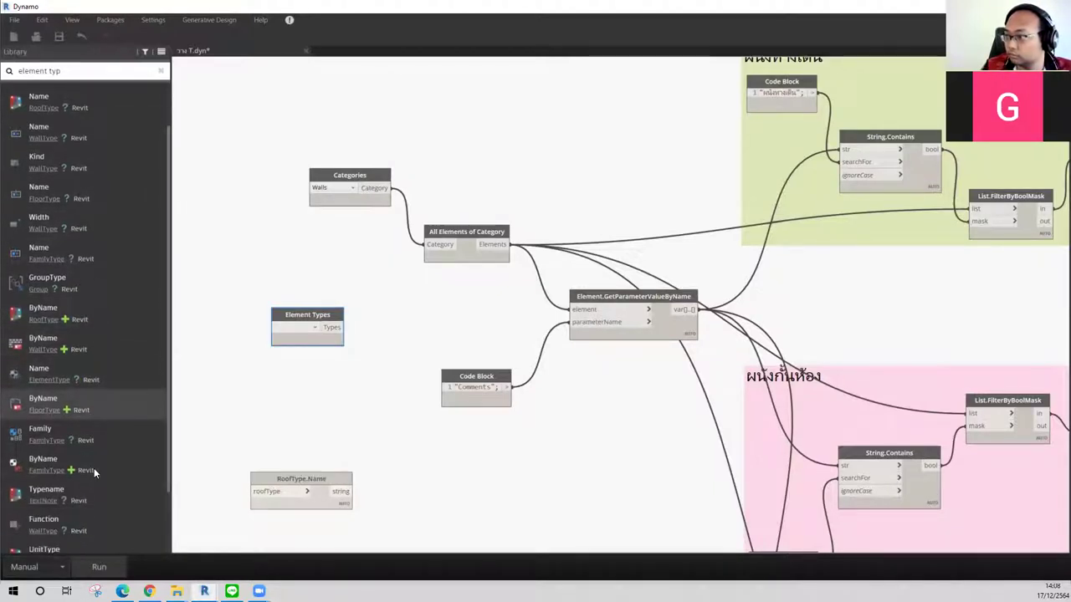
scroll(93, 468, "down", 3)
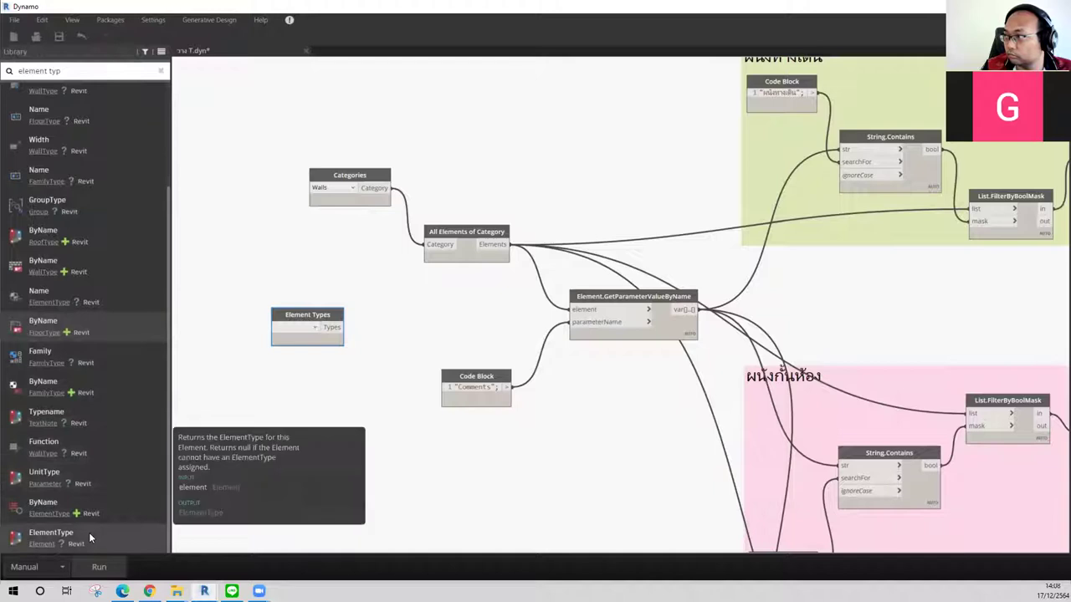
left_click(89, 532)
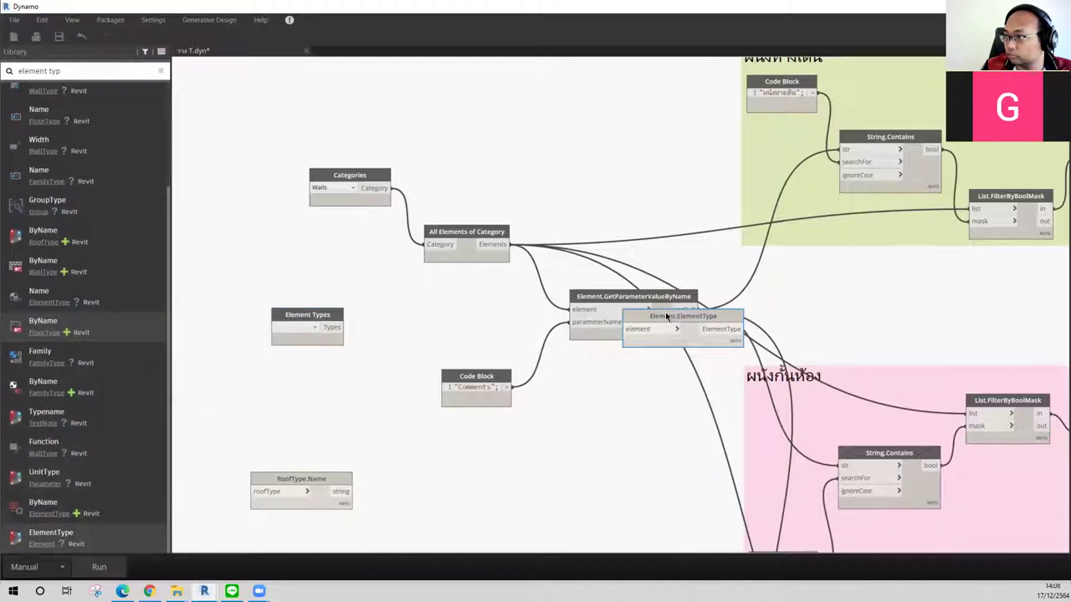
left_click_drag(665, 312, 608, 429)
middle_click_drag(284, 292, 212, 212)
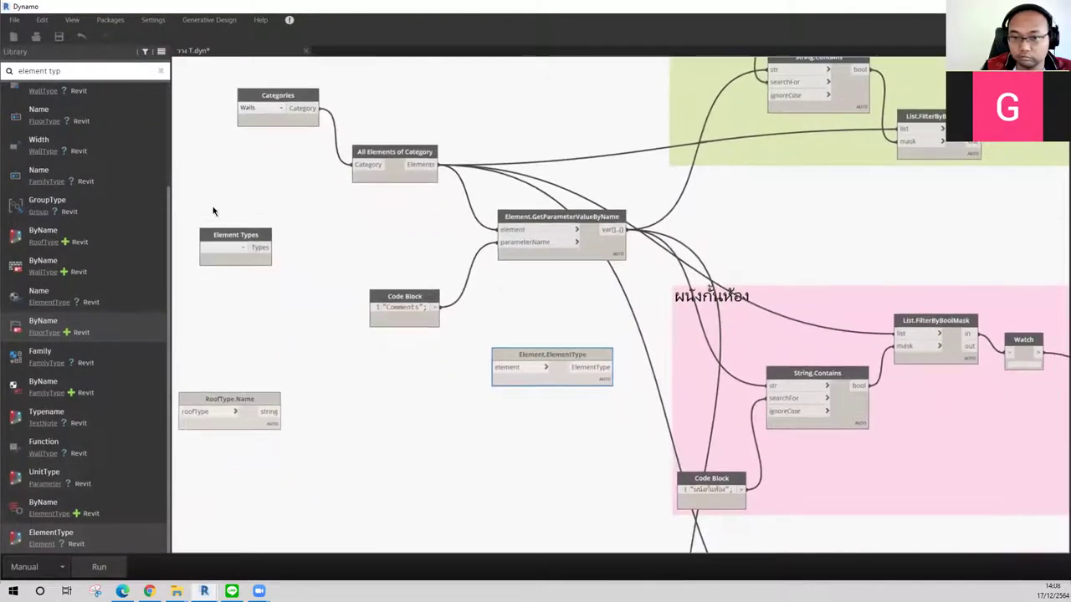
left_click_drag(265, 195, 175, 513)
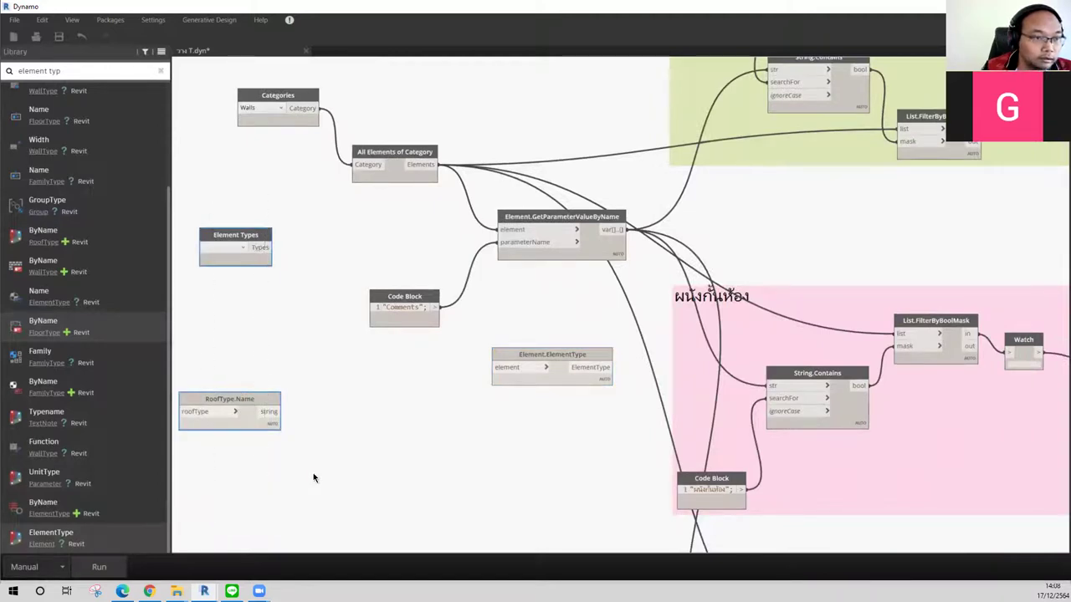
key("Delete")
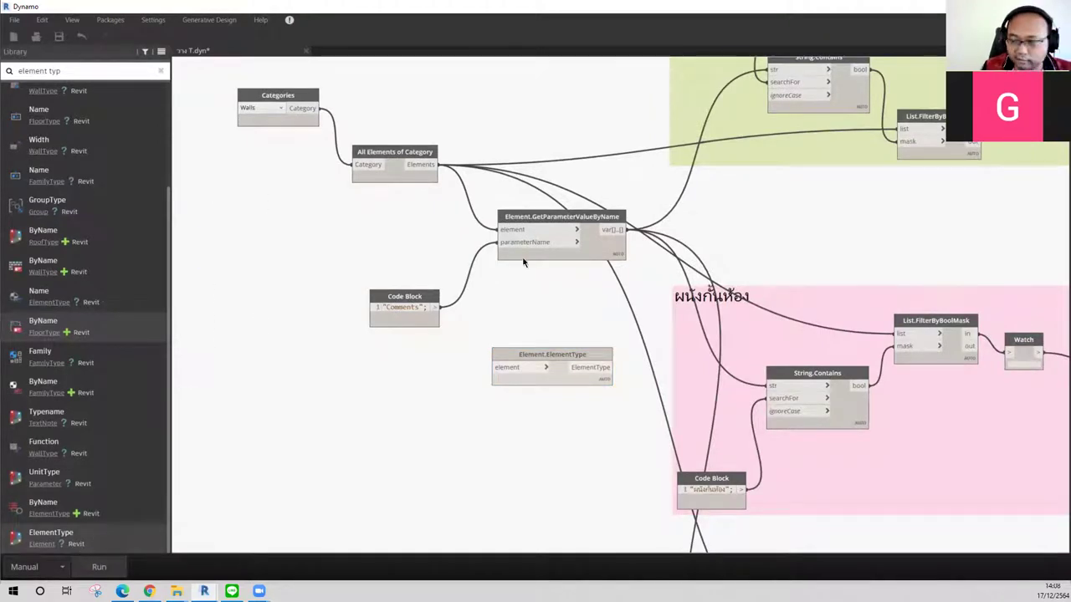
Step: Wire the wall elements into Element.ElementType and set the run mode to Automatic
middle_click_drag(541, 303, 528, 285)
left_click(423, 145)
left_click(484, 348)
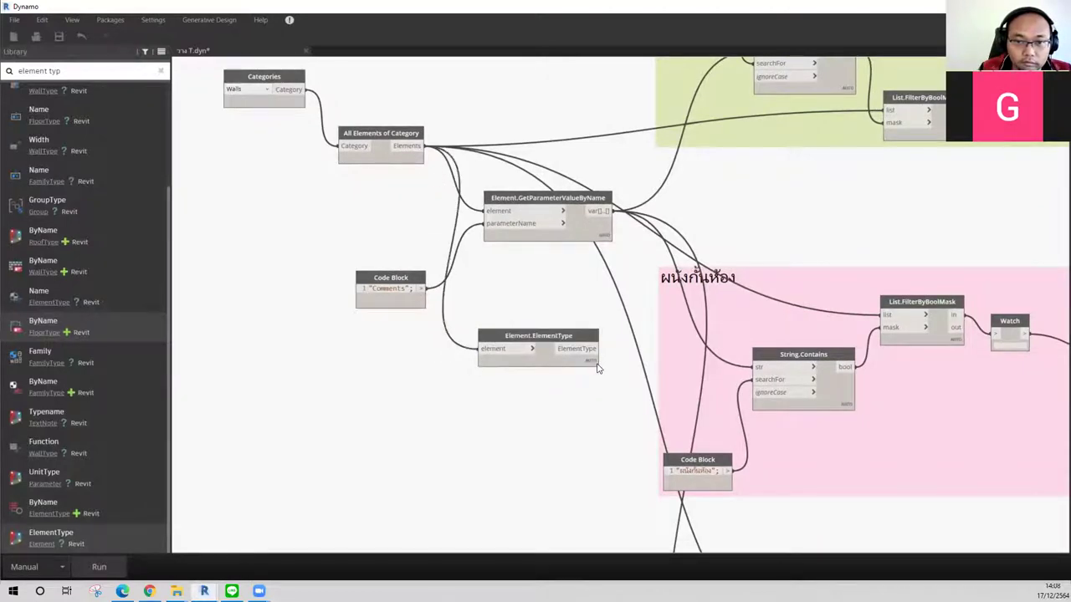
left_click(593, 367)
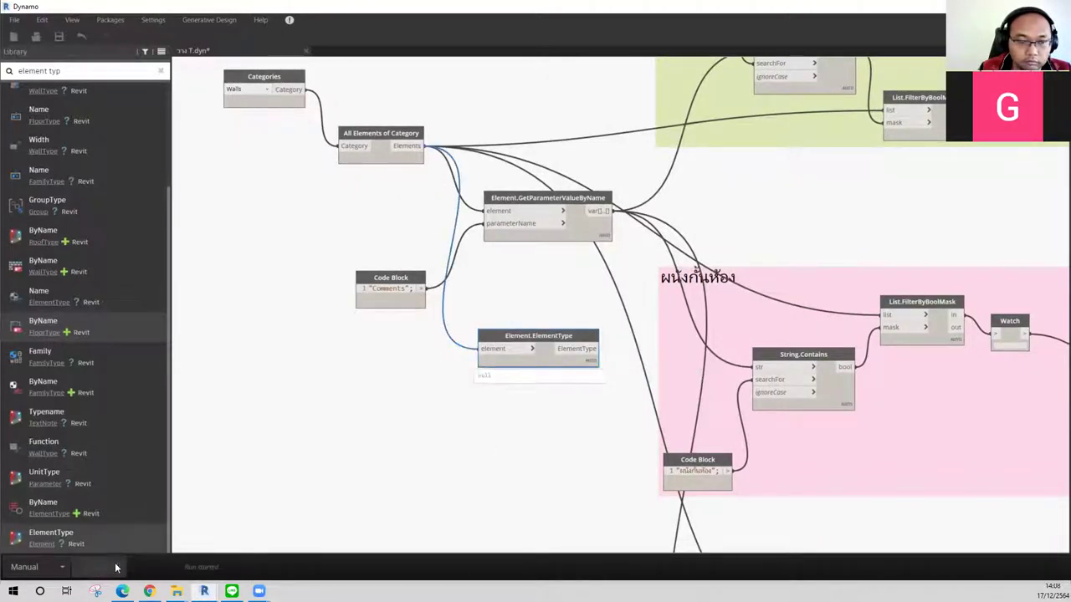
left_click(62, 568)
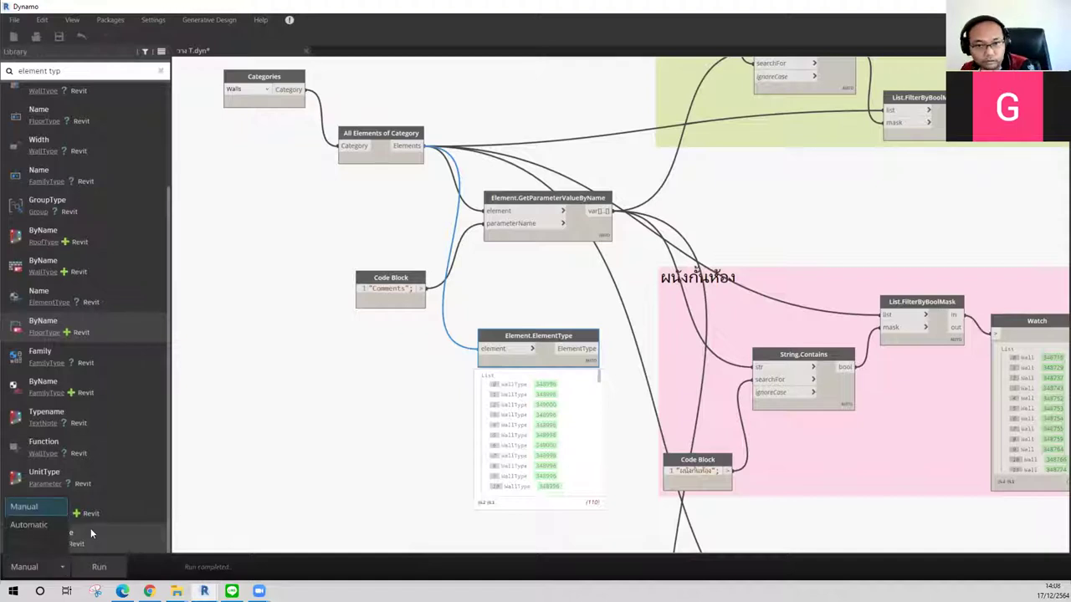
left_click(37, 521)
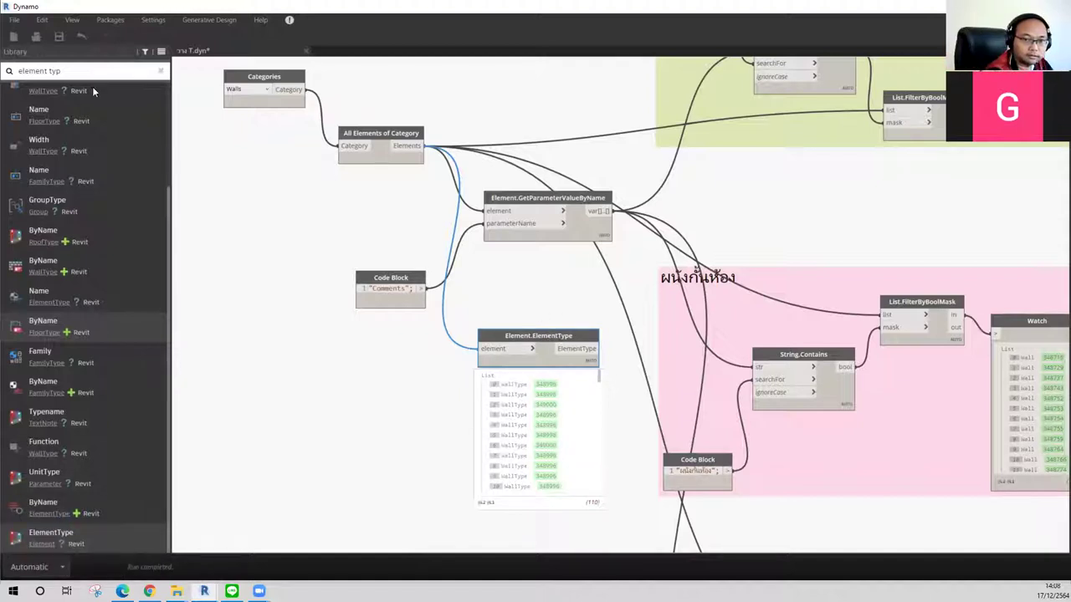
double_click(54, 71)
left_click_drag(61, 71, 19, 71)
Step: Search 'get' and add an Element.GetParameterValueByName node
type("get")
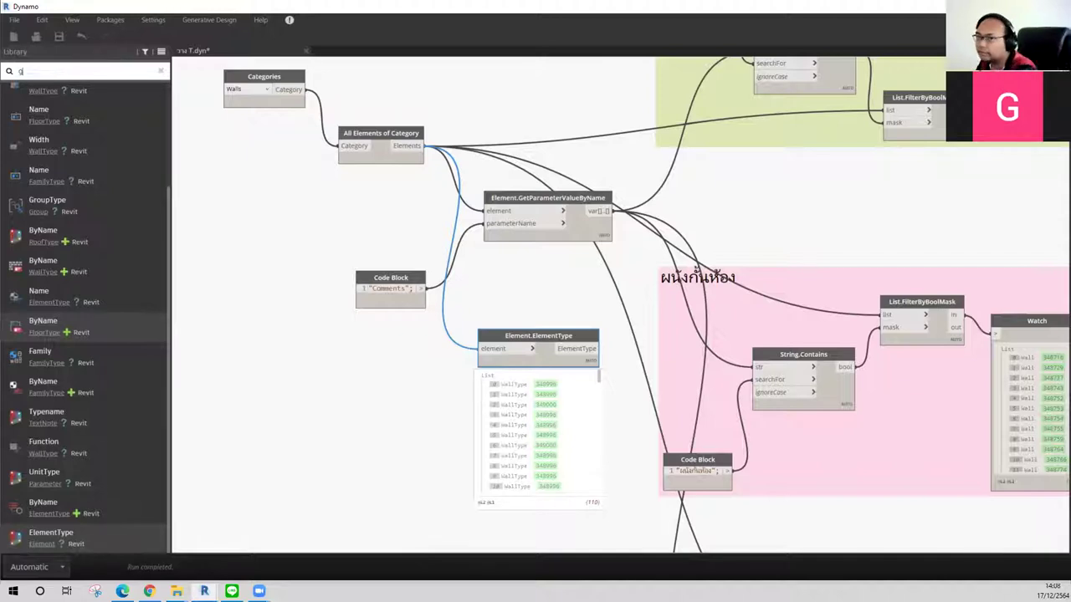
scroll(133, 261, "up", 1)
scroll(130, 271, "up", 2)
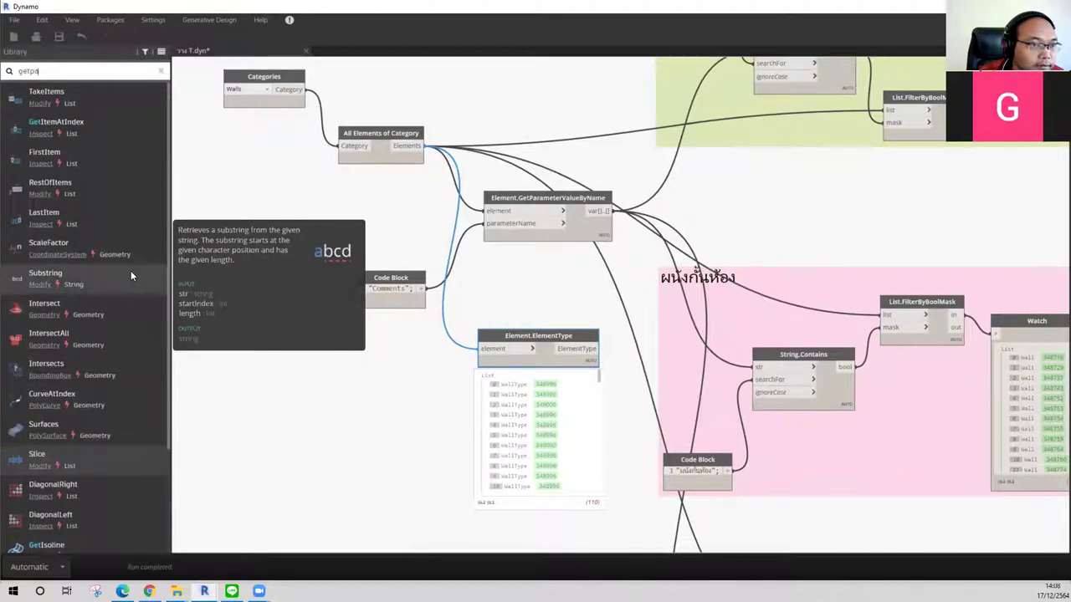
type("r")
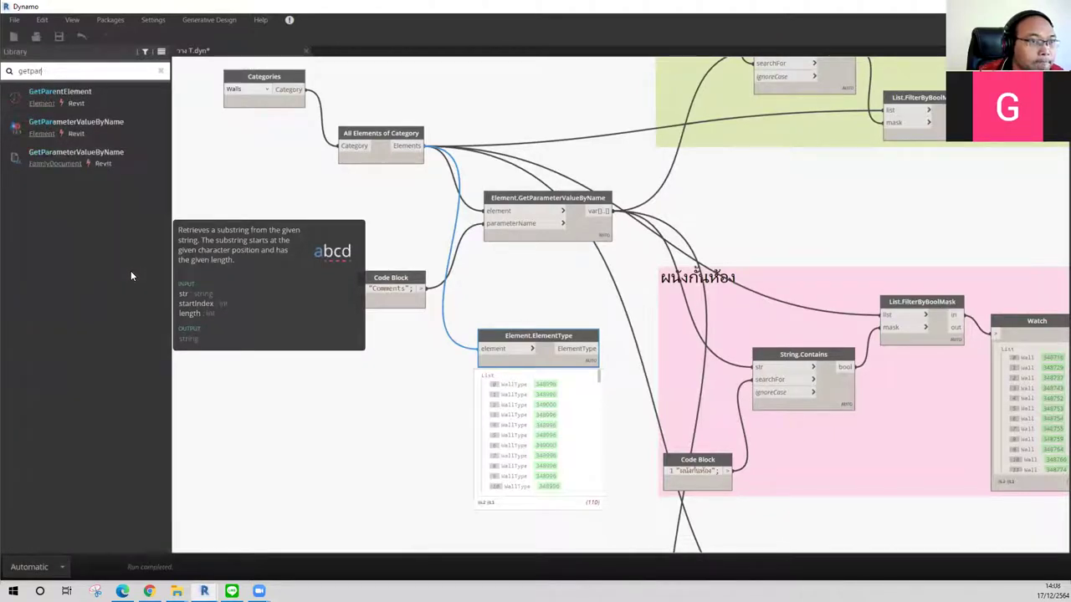
left_click(134, 126)
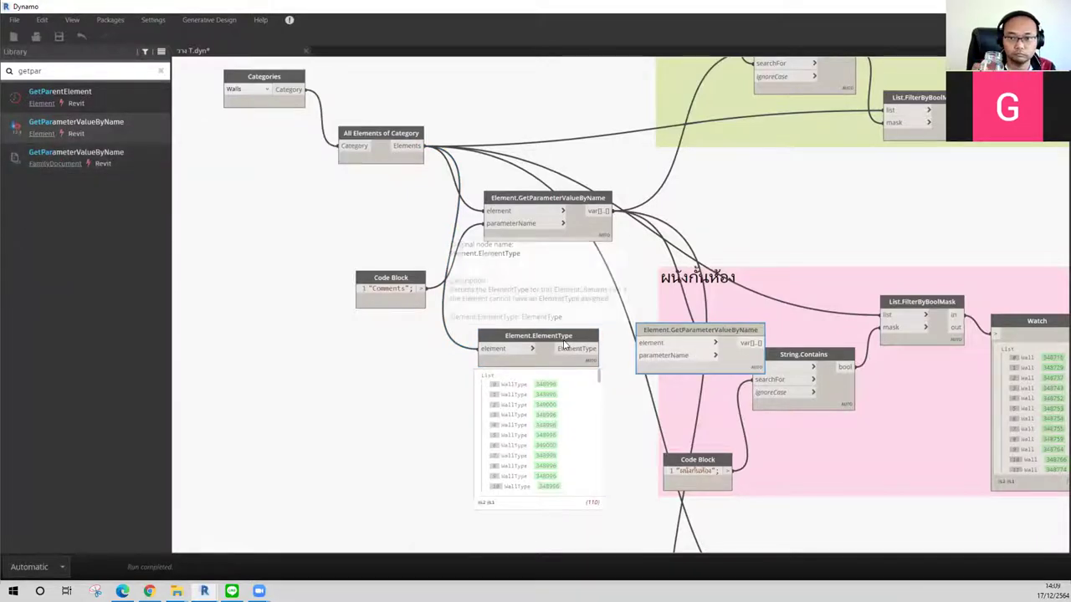
Step: Arrange the nodes and feed the wall types into GetParameterValueByName's element input
left_click_drag(532, 335, 328, 416)
left_click_drag(701, 330, 529, 424)
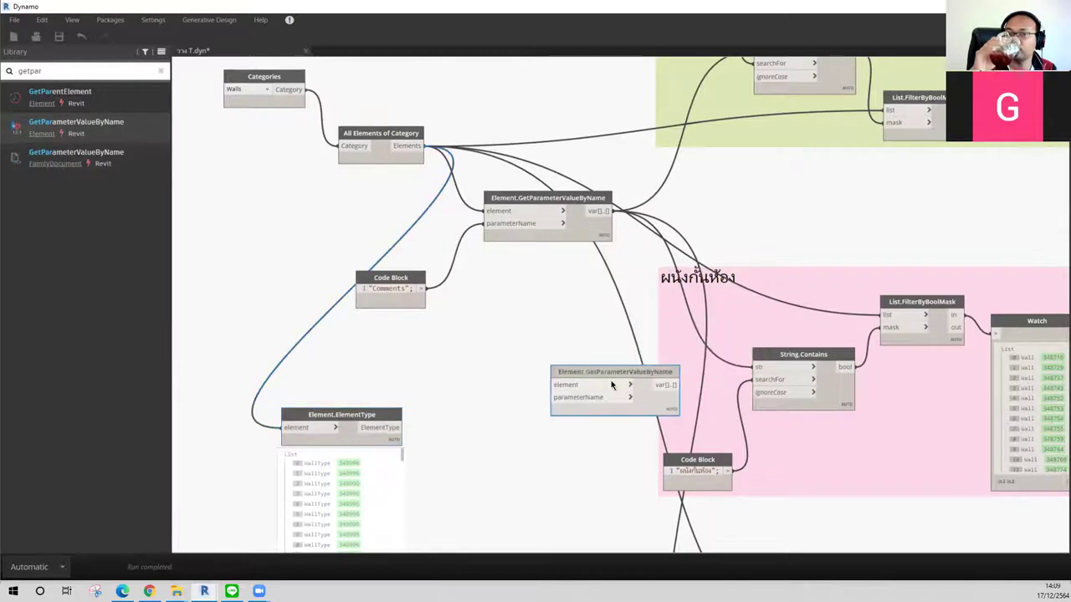
middle_click_drag(684, 327, 670, 193)
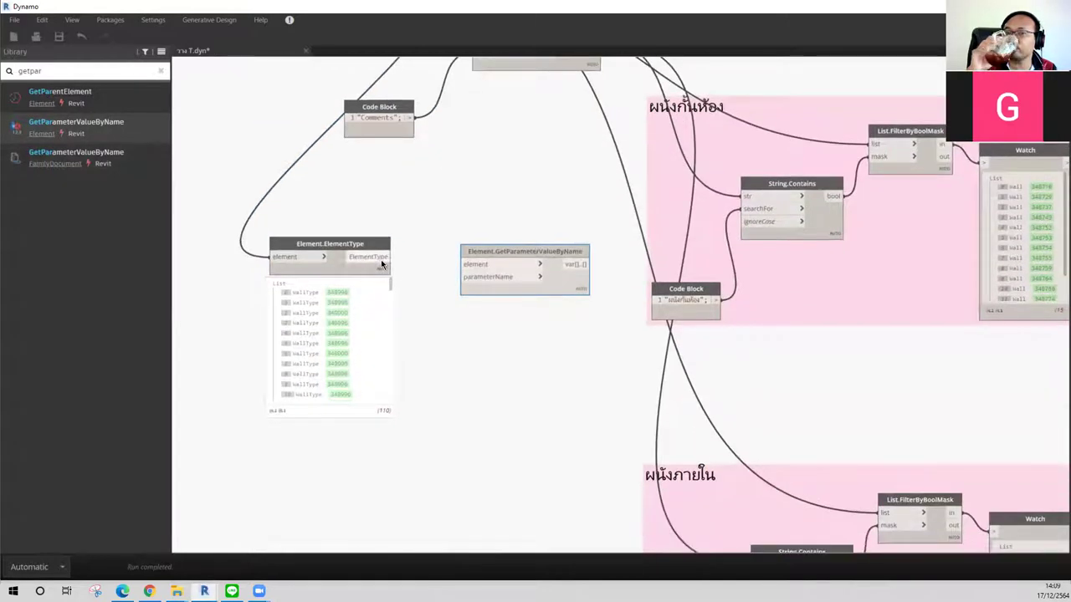
left_click_drag(491, 251, 495, 290)
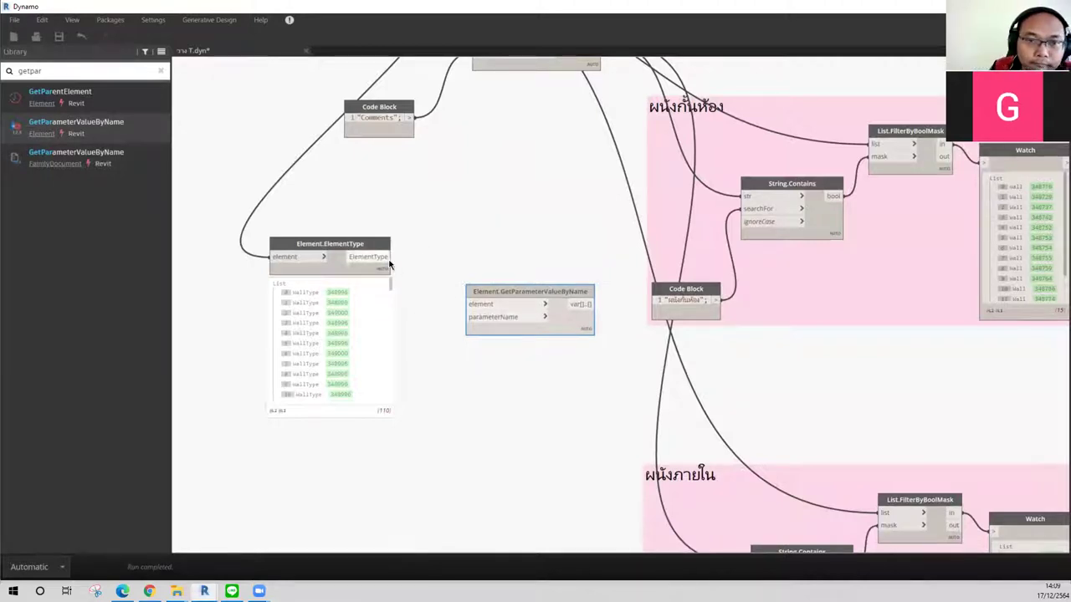
left_click(469, 303)
left_click_drag(509, 303, 520, 391)
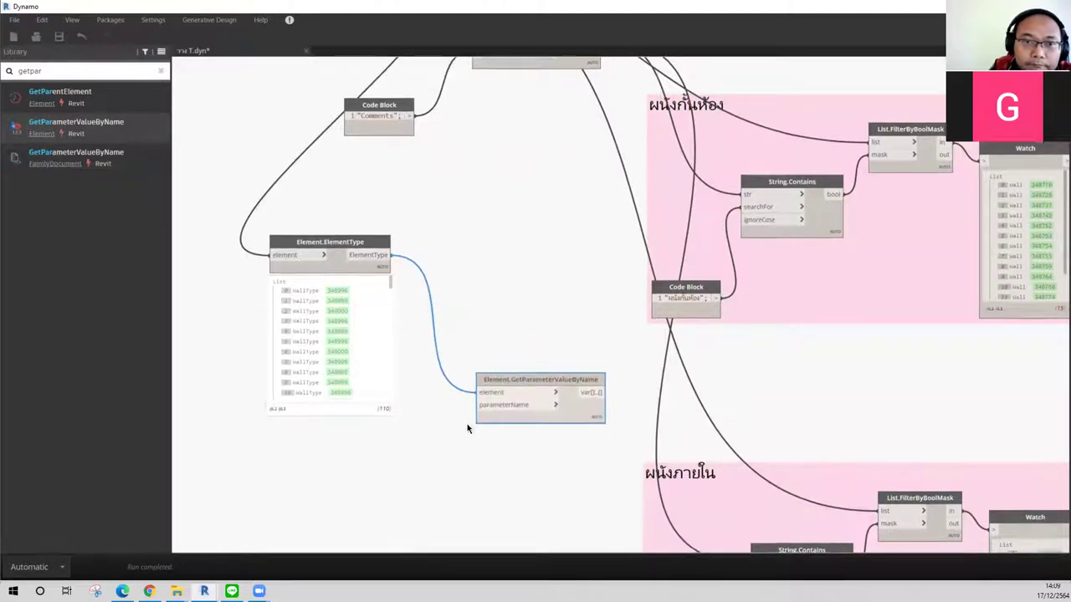
middle_click_drag(427, 378, 438, 358)
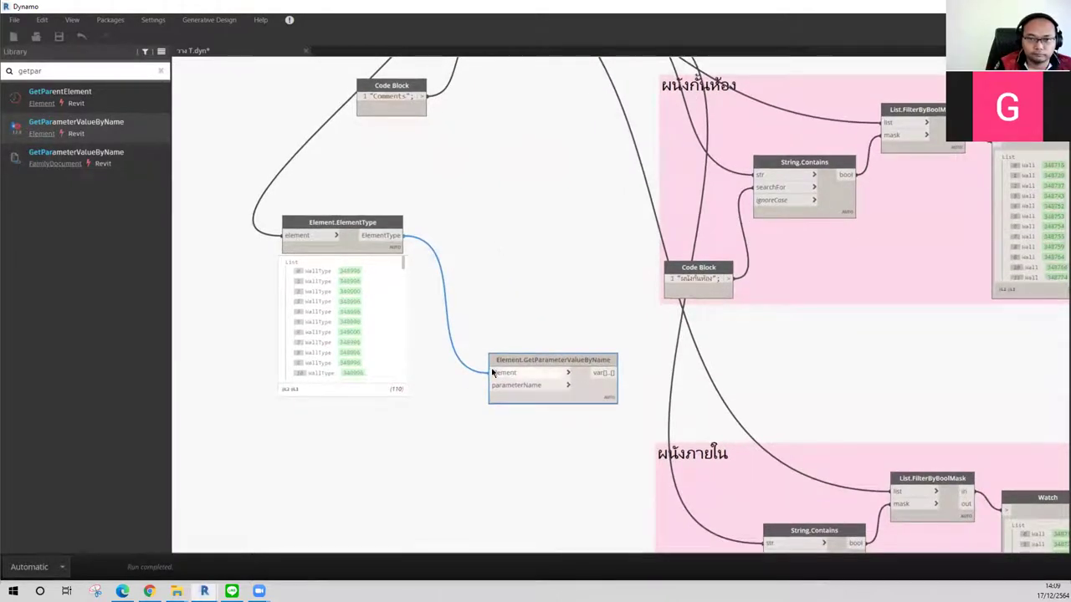
scroll(358, 339, "down", 3)
middle_click_drag(441, 232, 478, 264)
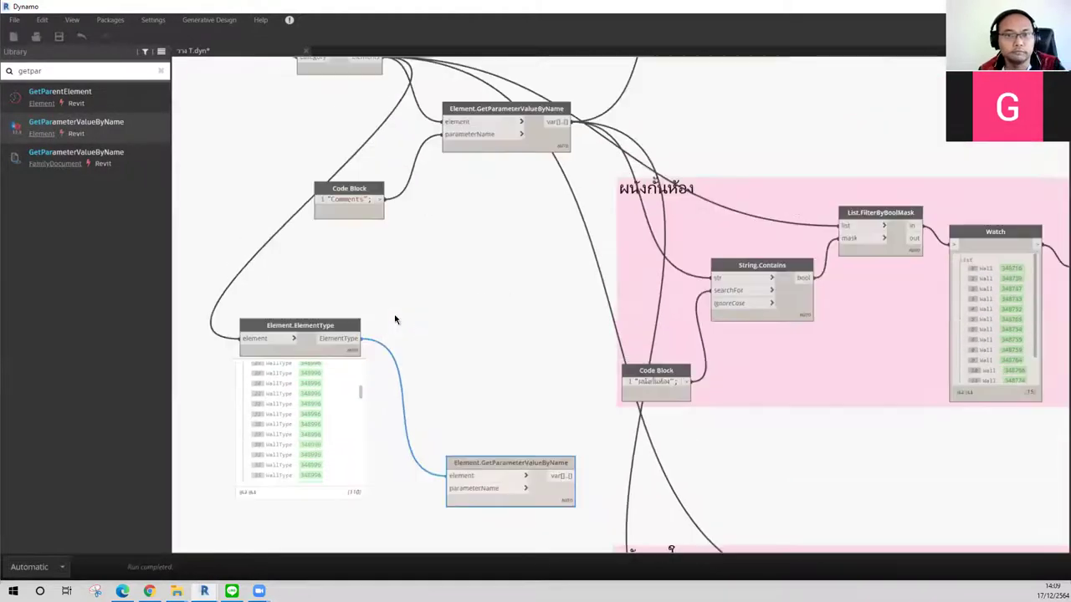
scroll(495, 310, "down", 3)
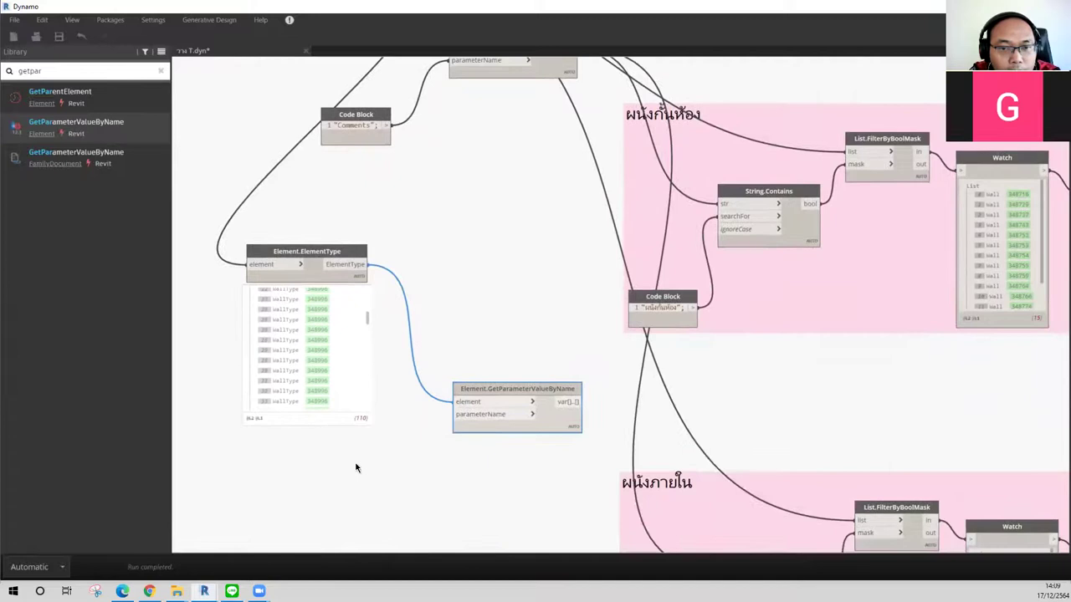
Step: Create a "Type Name" Code Block and wire it into the parameterName input
double_click(90, 71)
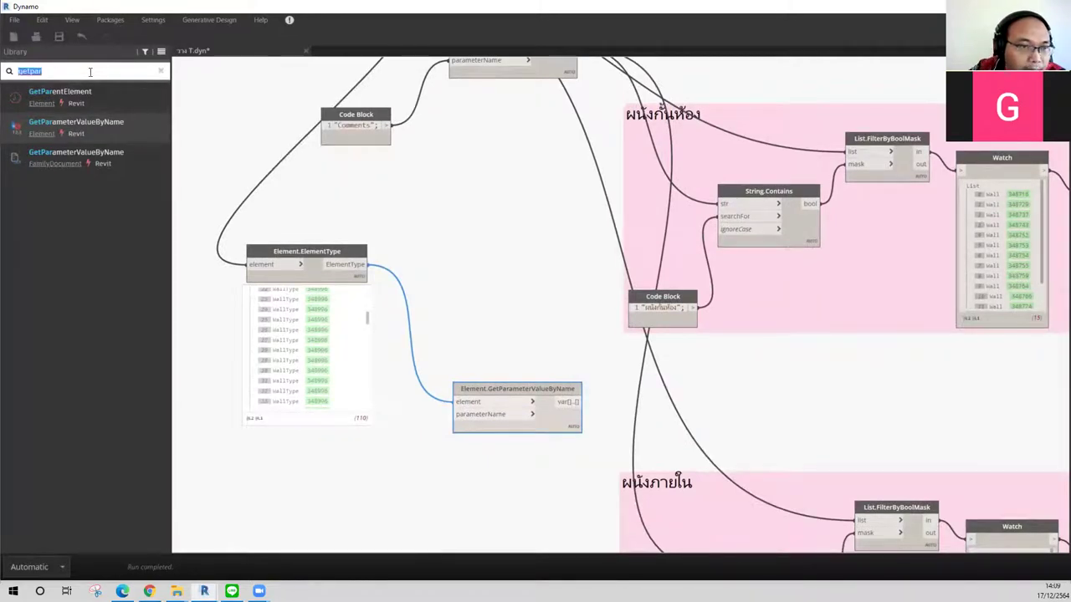
right_click(316, 471)
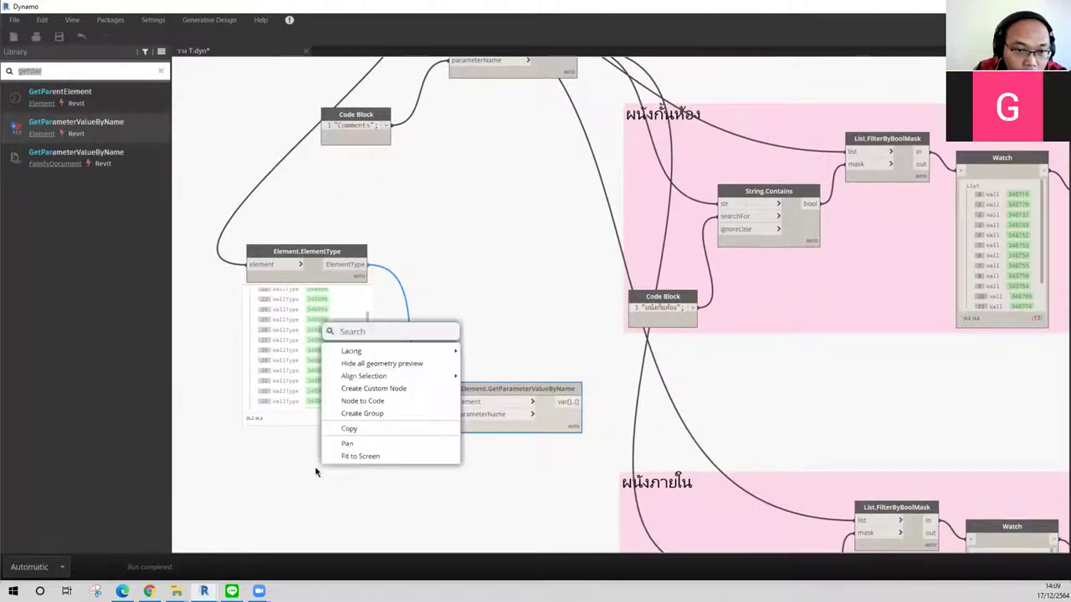
double_click(315, 471)
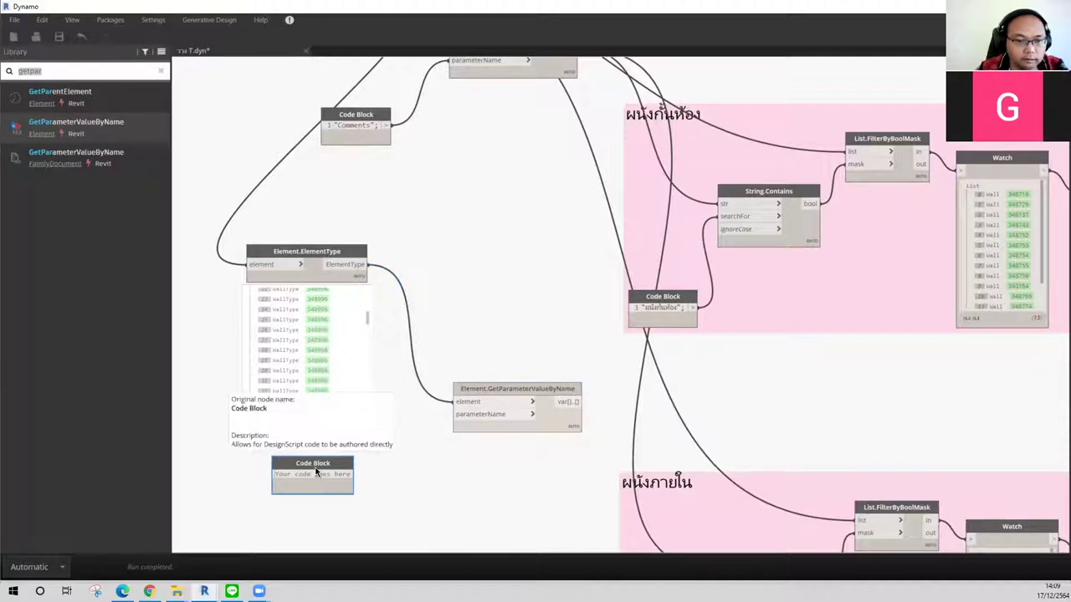
type("\"Typ")
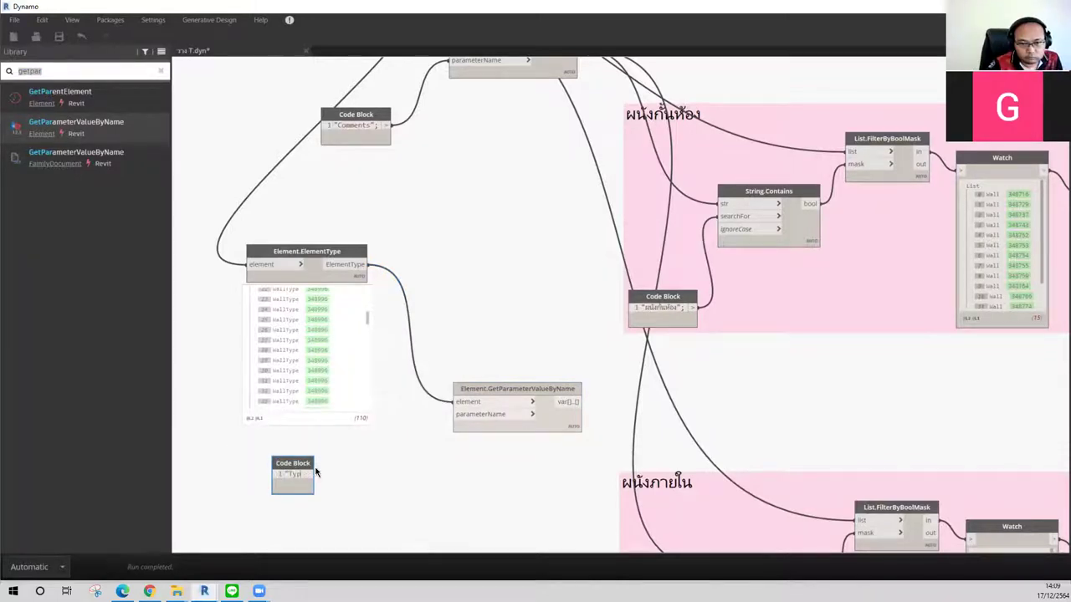
type("e Name")
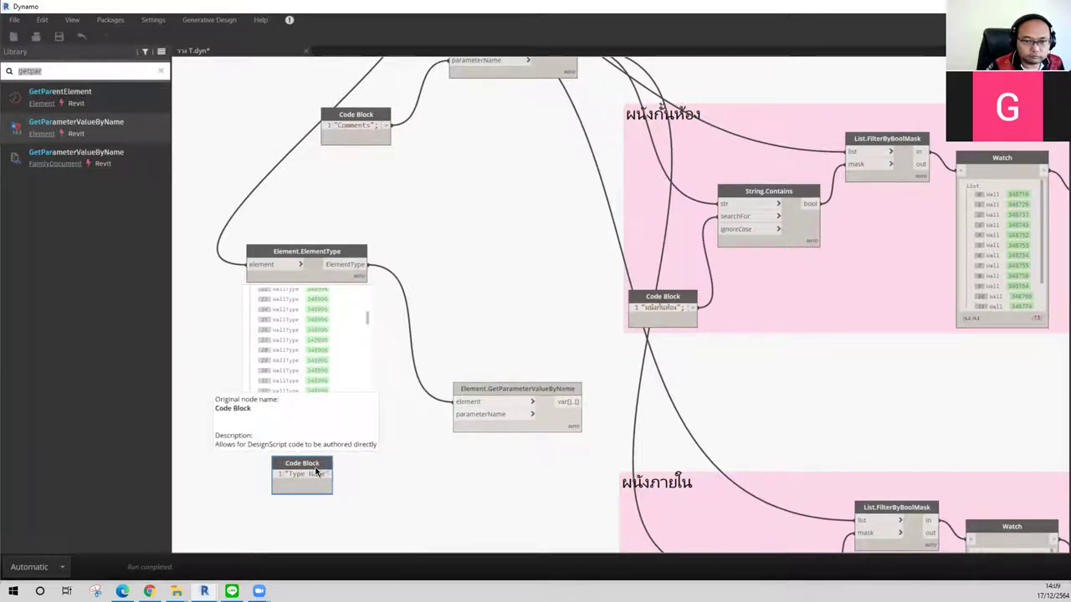
left_click(376, 471)
left_click_drag(342, 474, 490, 414)
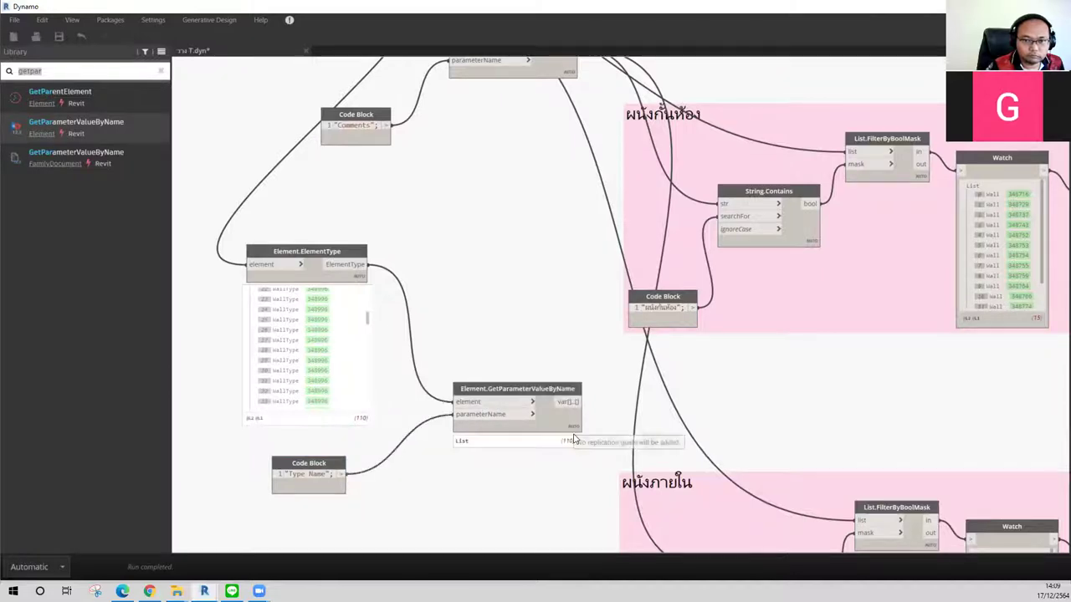
mouse_move(523, 476)
middle_mouse_down()
mouse_move(496, 439)
mouse_move(476, 312)
middle_mouse_up()
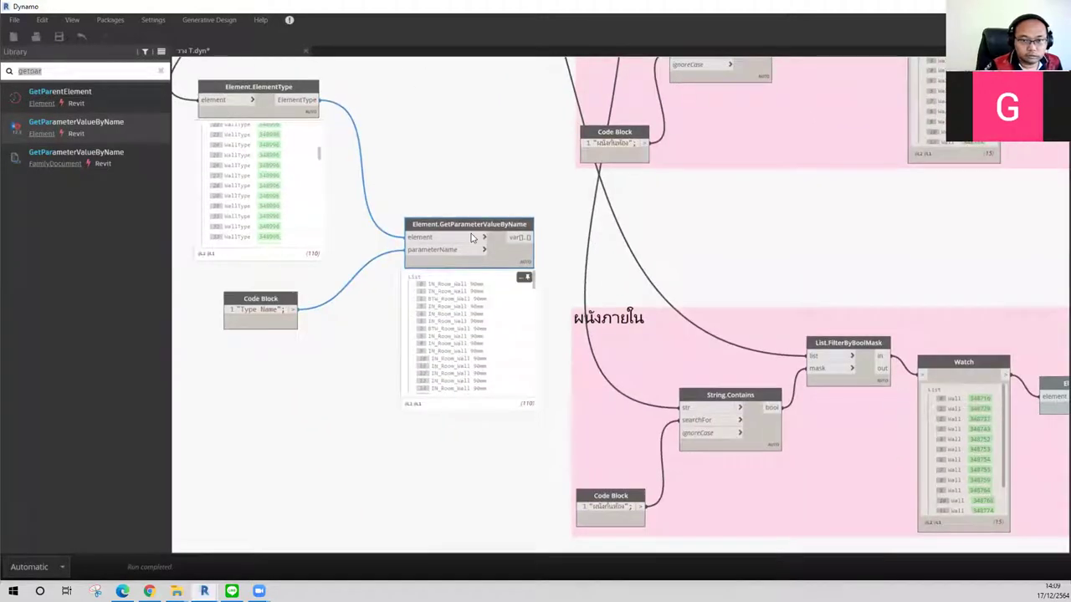
left_click_drag(465, 222, 420, 235)
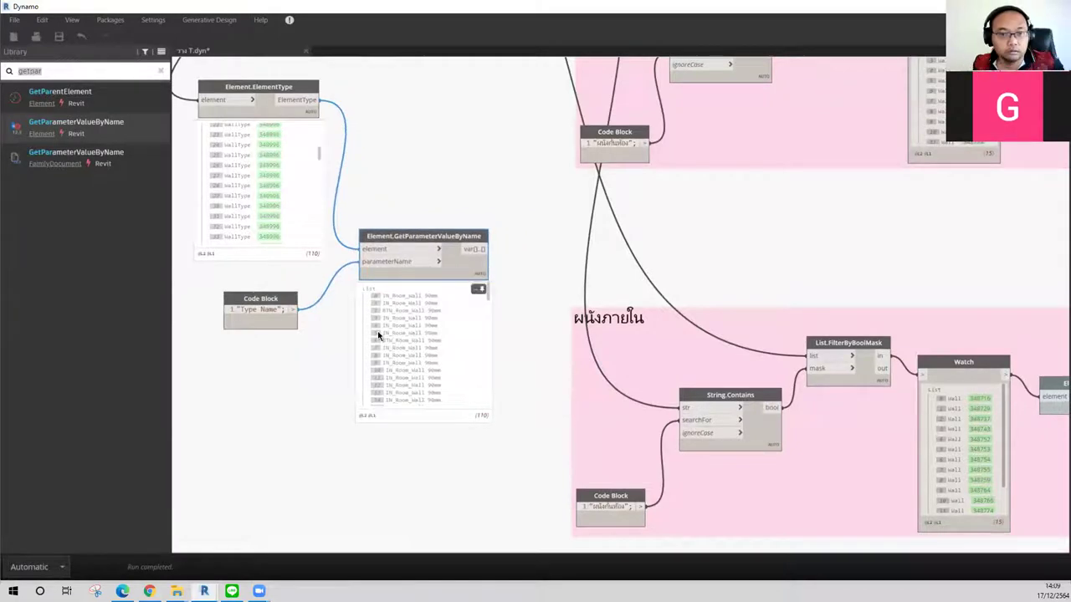
left_click(104, 72)
Step: Search 'filter' and place a List.FilterByBoolMask node beside the type-name nodes
double_click(105, 72)
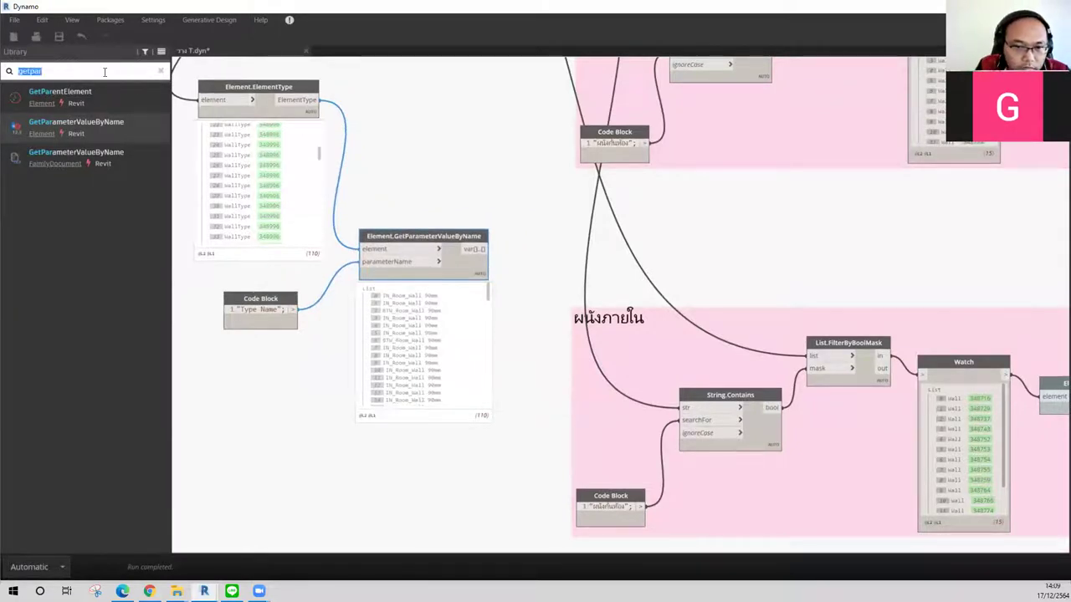
type("fi")
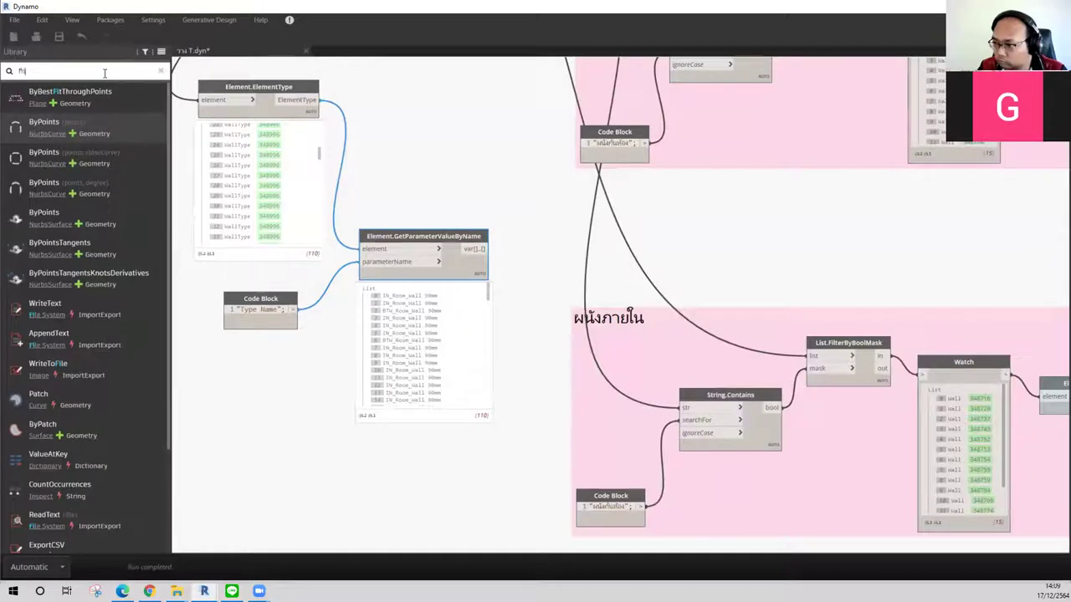
type("lter")
mouse_move(59, 92)
left_mouse_down()
mouse_move(651, 328)
mouse_move(576, 201)
left_mouse_up()
middle_click_drag(530, 186, 529, 225)
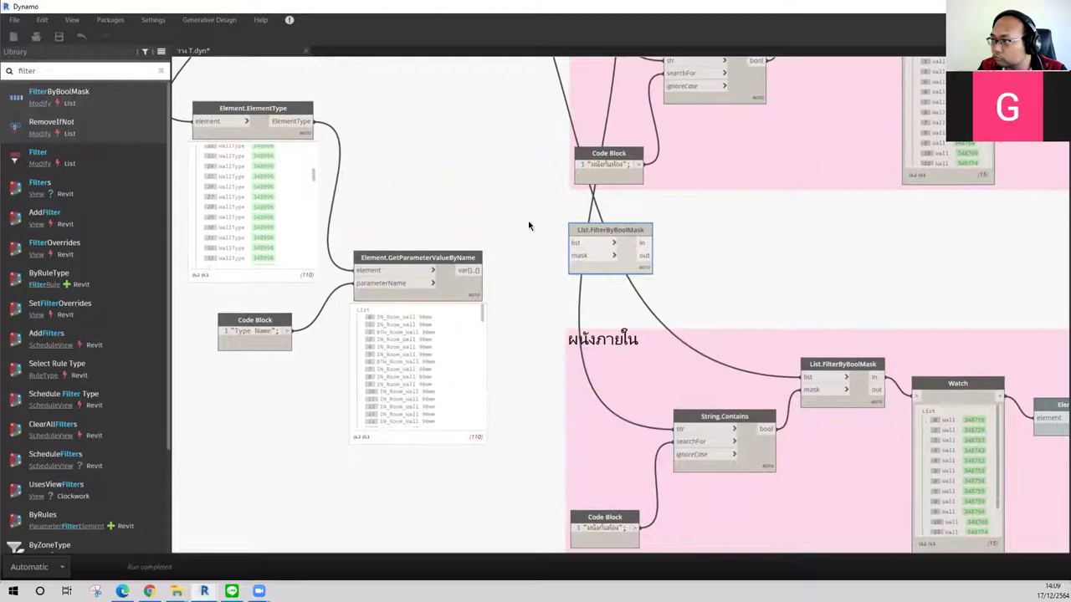
left_click_drag(596, 234, 666, 237)
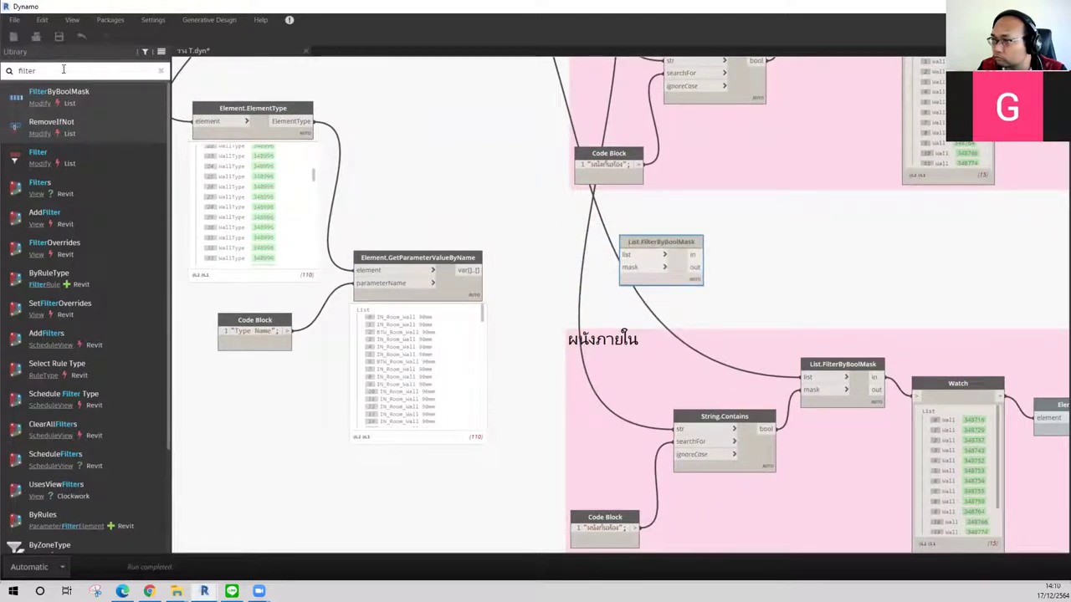
left_click(63, 70)
middle_click_drag(494, 255, 496, 187)
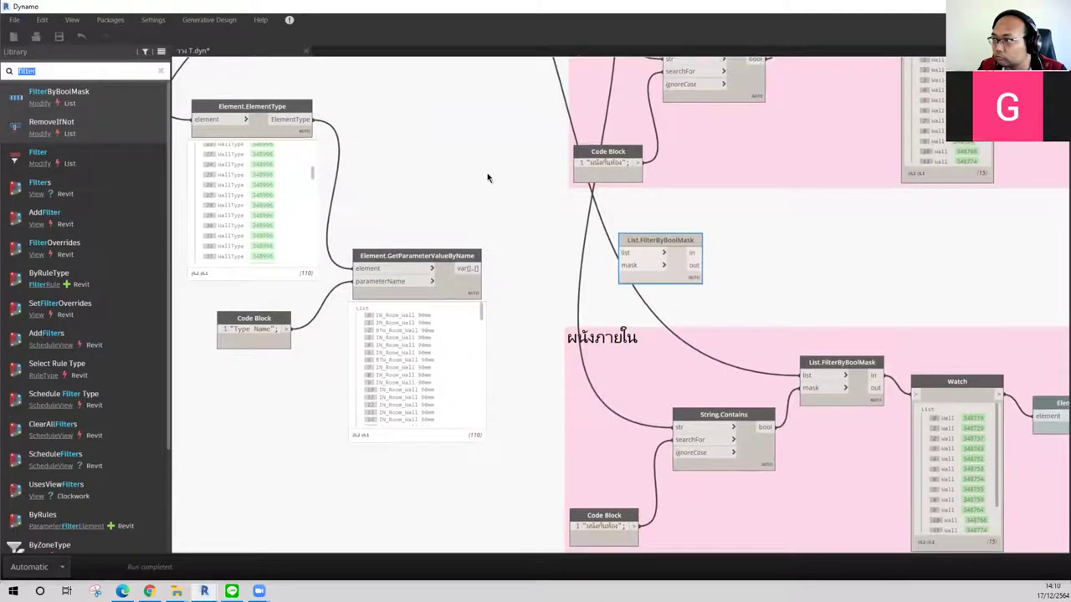
left_click_drag(387, 191, 374, 195)
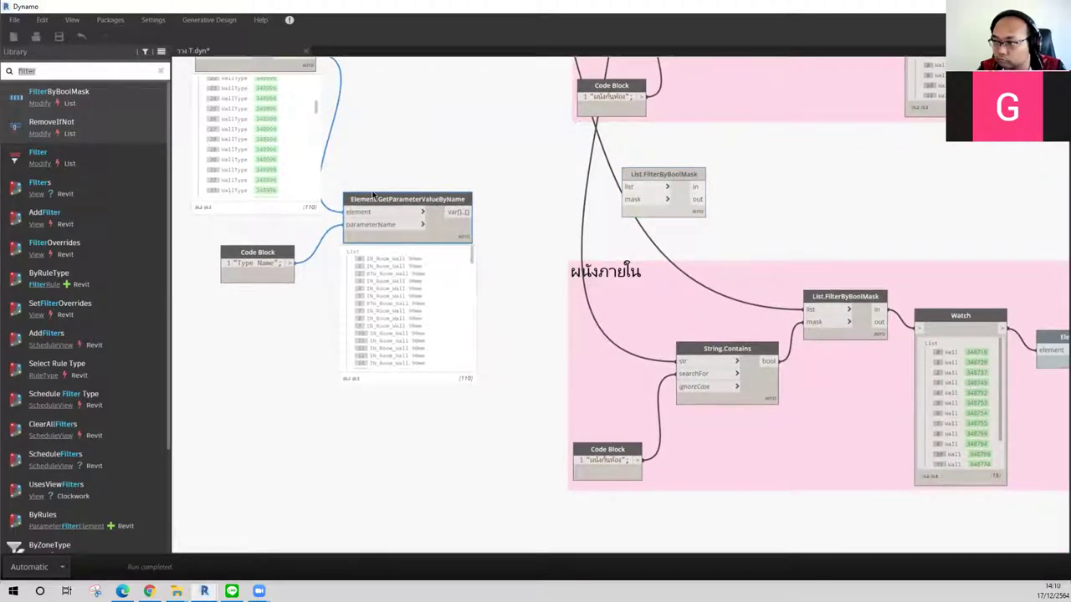
middle_click_drag(431, 148, 456, 174)
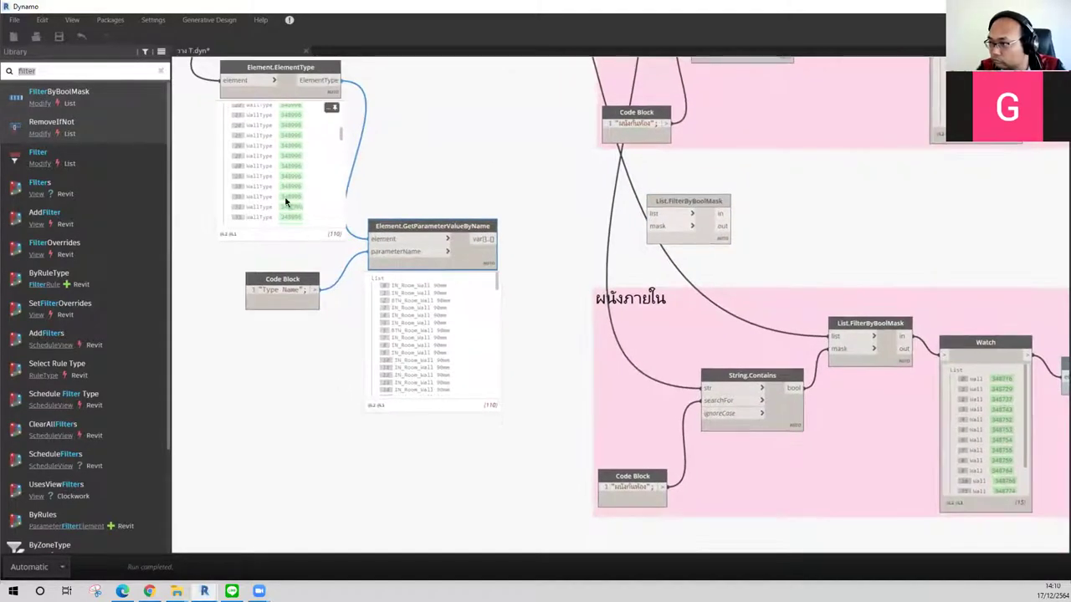
Step: Add an == node and feed the wall type names into its x input
left_click(81, 71)
double_click(81, 71)
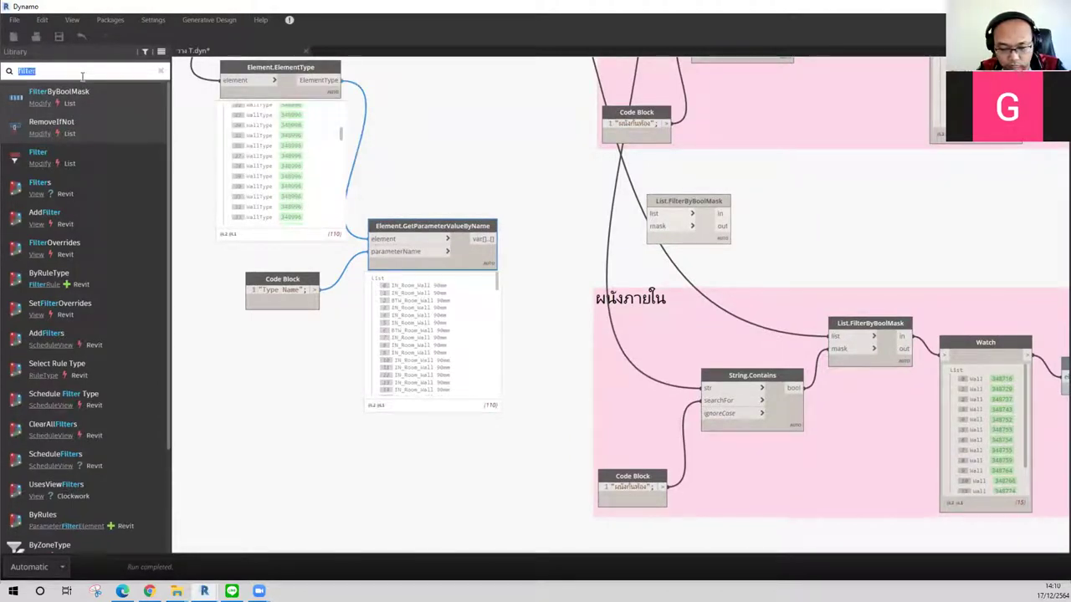
key("BackSpace")
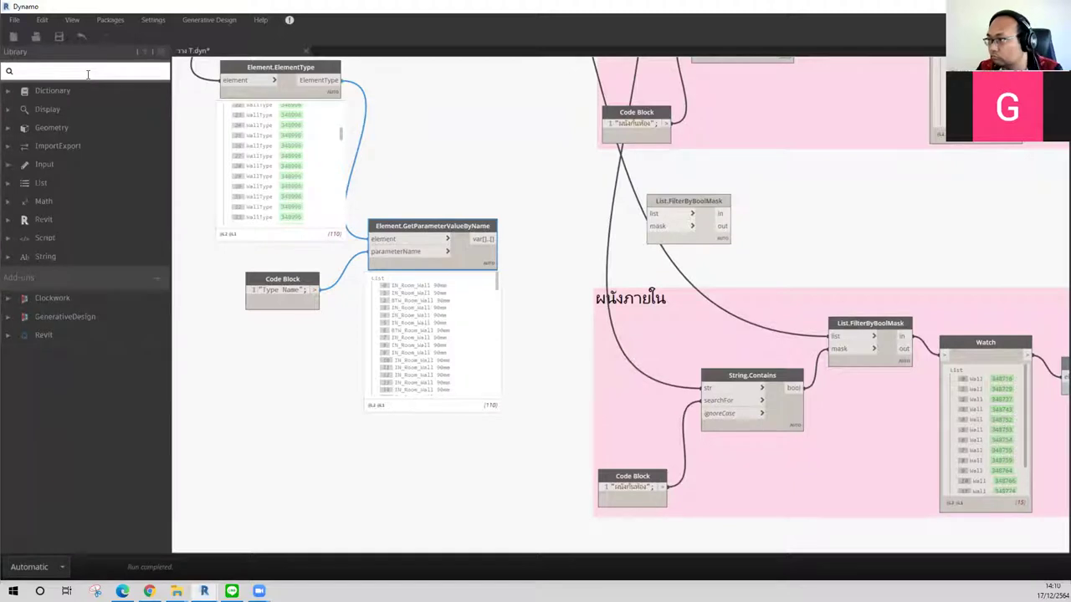
type("=")
left_click(93, 94)
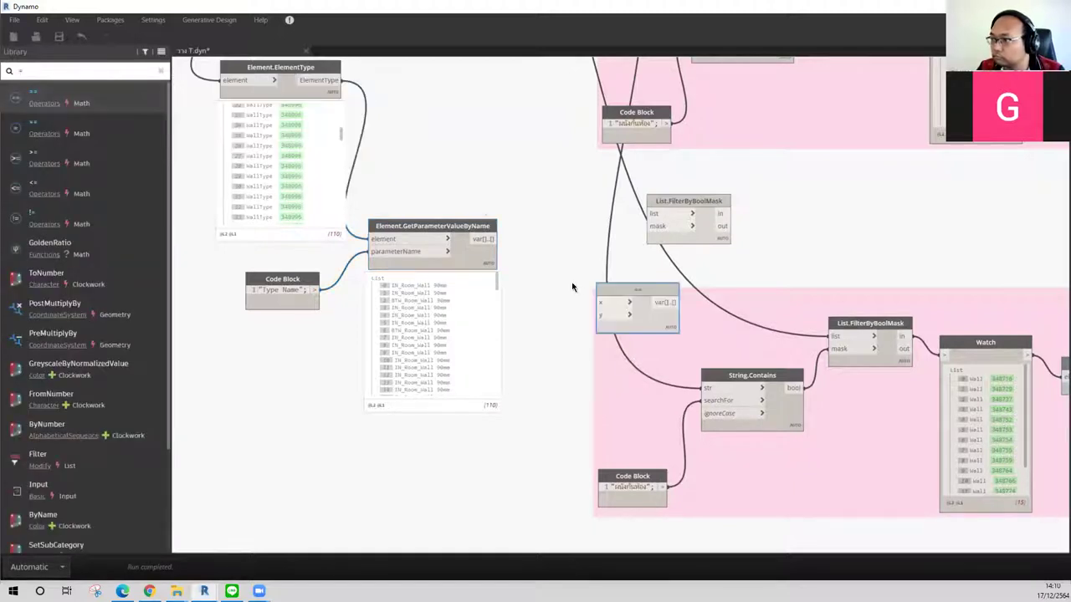
left_click_drag(603, 291, 566, 199)
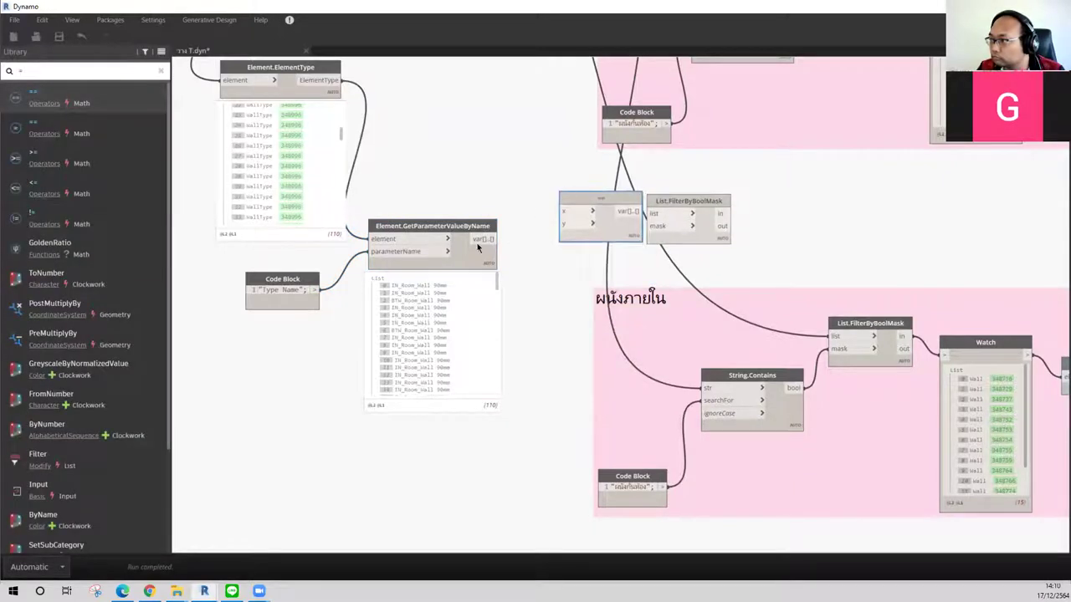
mouse_move(483, 239)
left_mouse_down()
mouse_move(590, 211)
mouse_move(598, 176)
left_mouse_up()
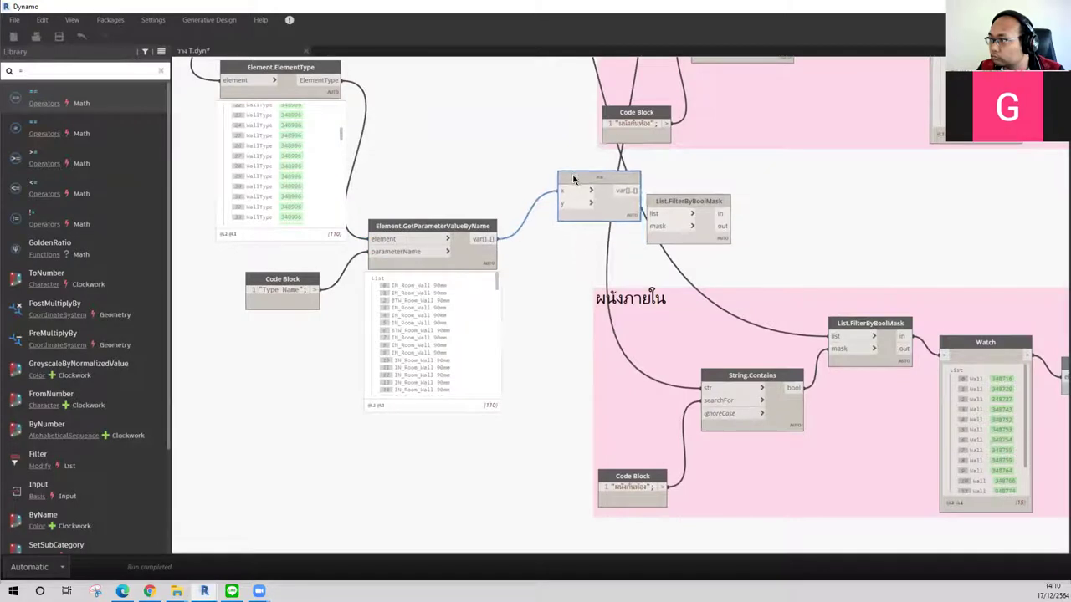
left_click(412, 323)
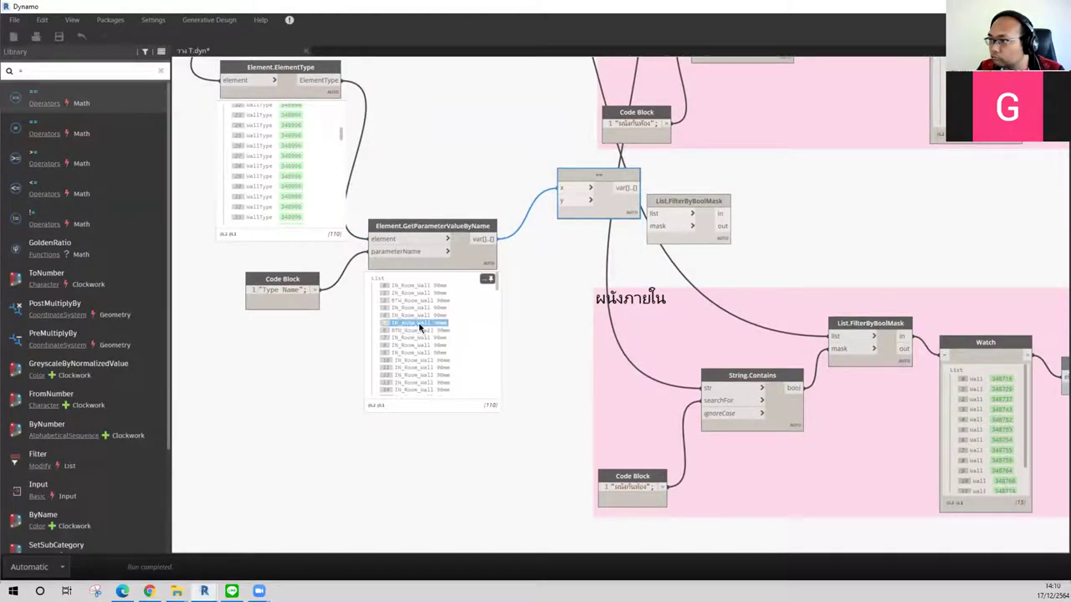
left_click(449, 326)
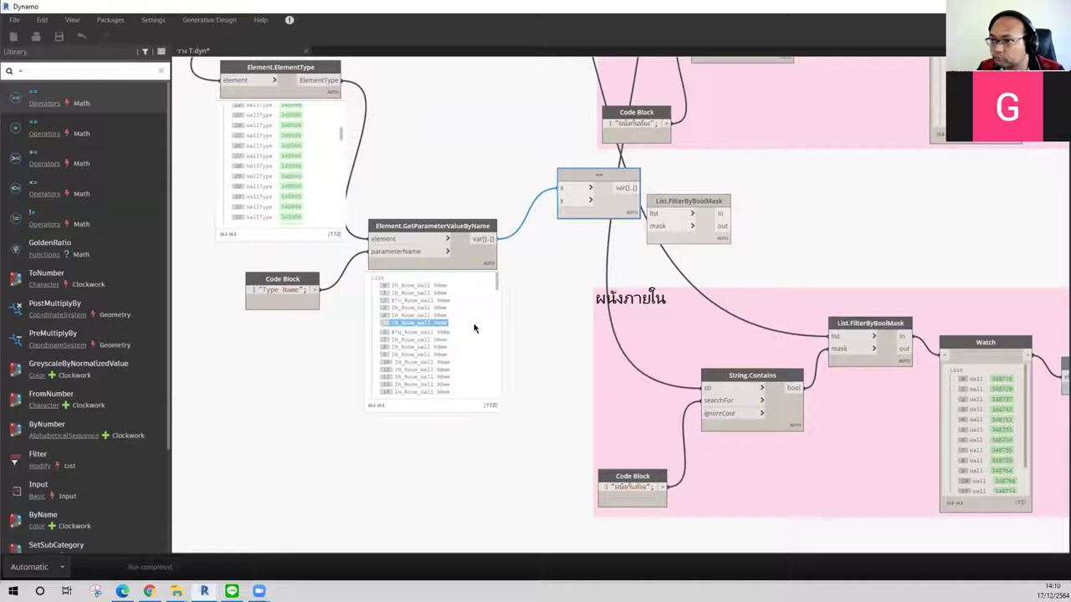
Step: Create a "IN_Room_Wall 90mm" Code Block, wire it to the == node's y input, and place it above
double_click(552, 358)
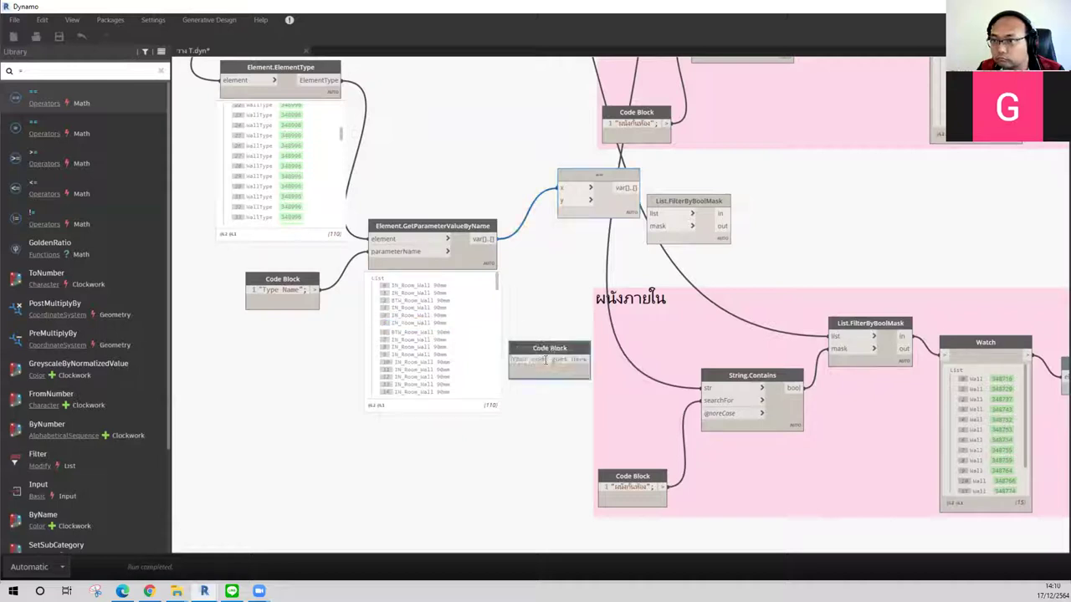
type("\"")
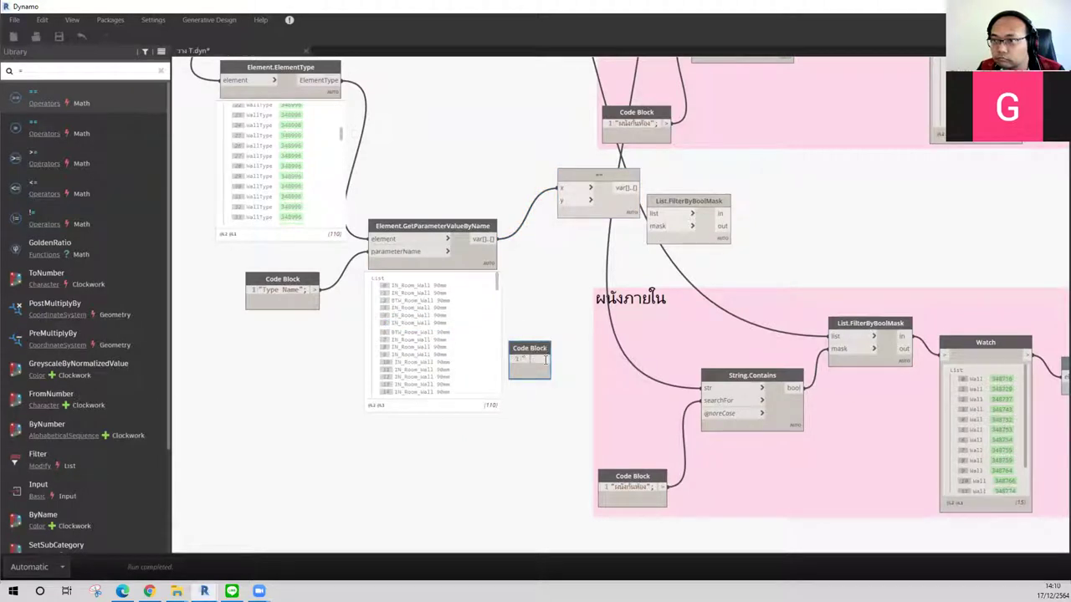
type("ผ")
type("oo")
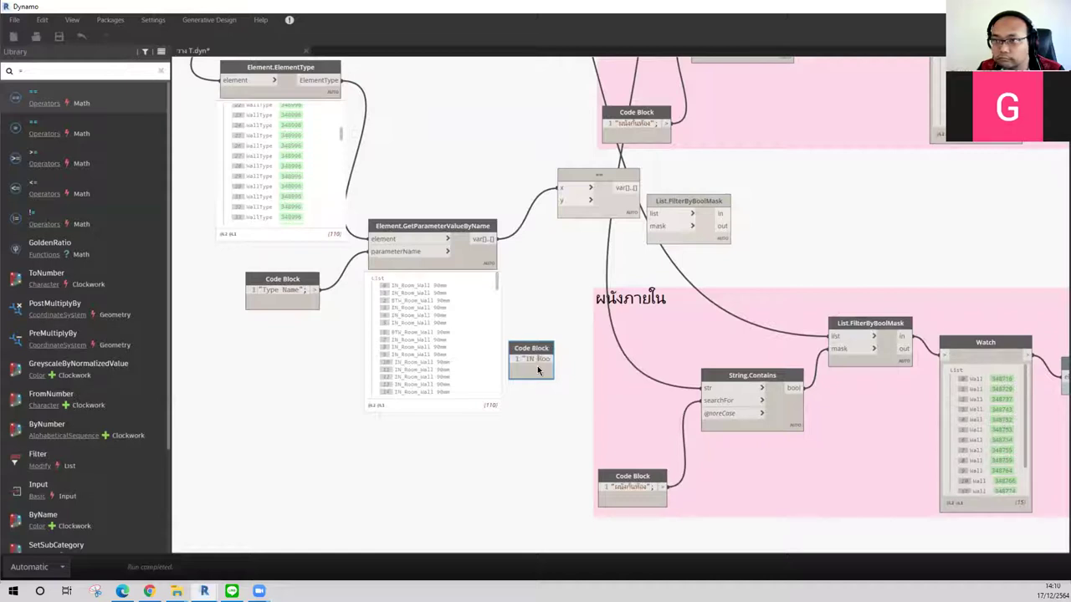
type("m_Wall")
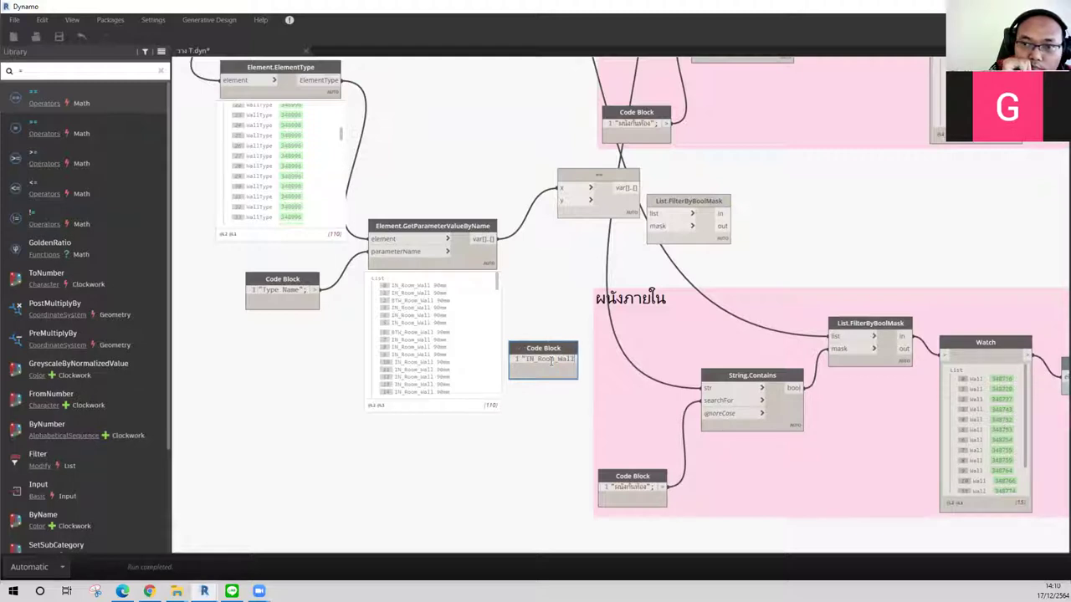
type(" 90mm")
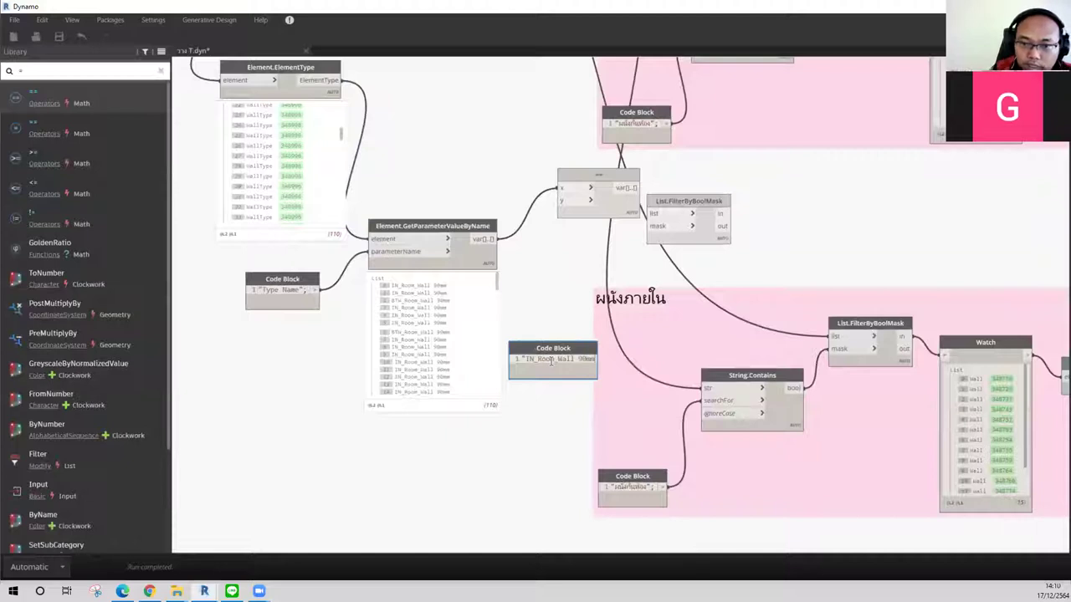
left_click(575, 410)
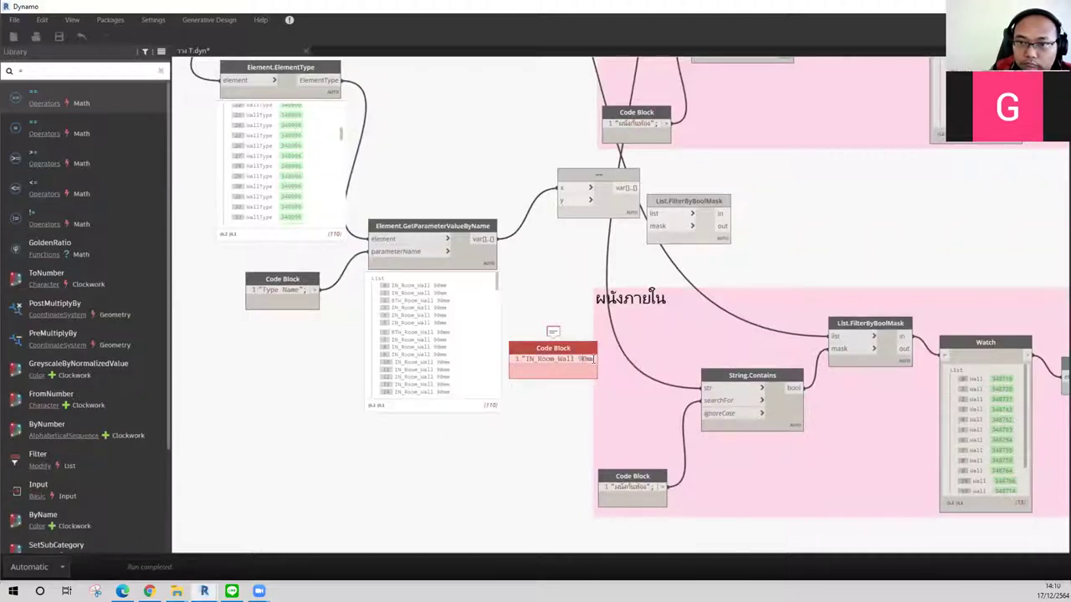
type("\"")
left_click(507, 397)
left_click_drag(612, 359, 559, 200)
left_click_drag(563, 355, 444, 140)
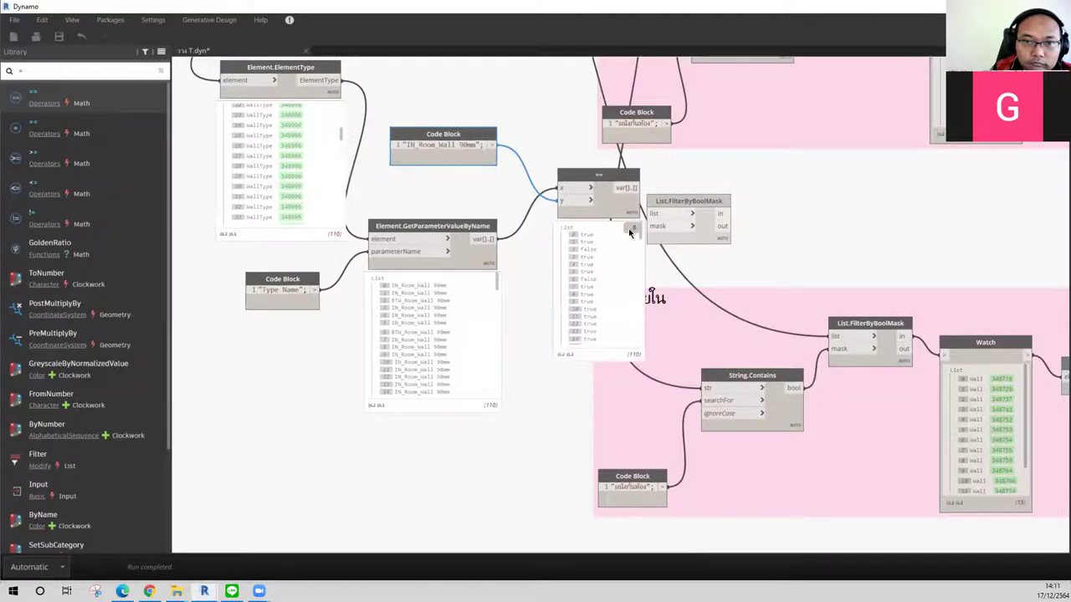
Step: Move the lower pink group down and shift the comparison, ElementType and Code Block nodes
scroll(661, 293, "down", 2)
scroll(745, 290, "down", 3)
middle_click_drag(847, 292, 795, 256)
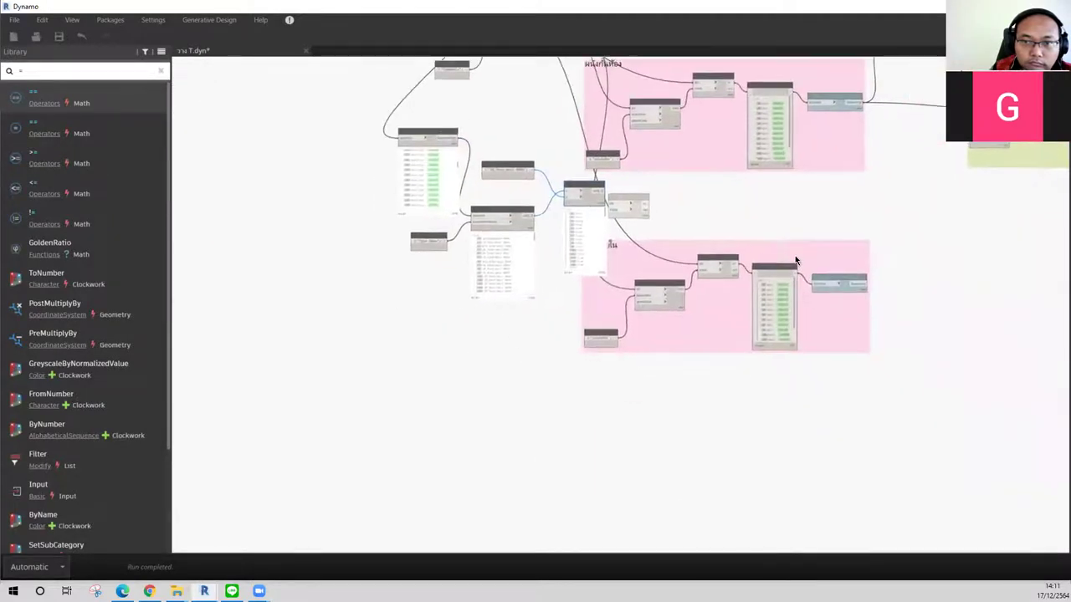
left_click_drag(794, 255, 788, 393)
mouse_move(649, 275)
left_mouse_down()
mouse_move(401, 132)
mouse_move(375, 176)
left_mouse_up()
left_click_drag(605, 186, 594, 292)
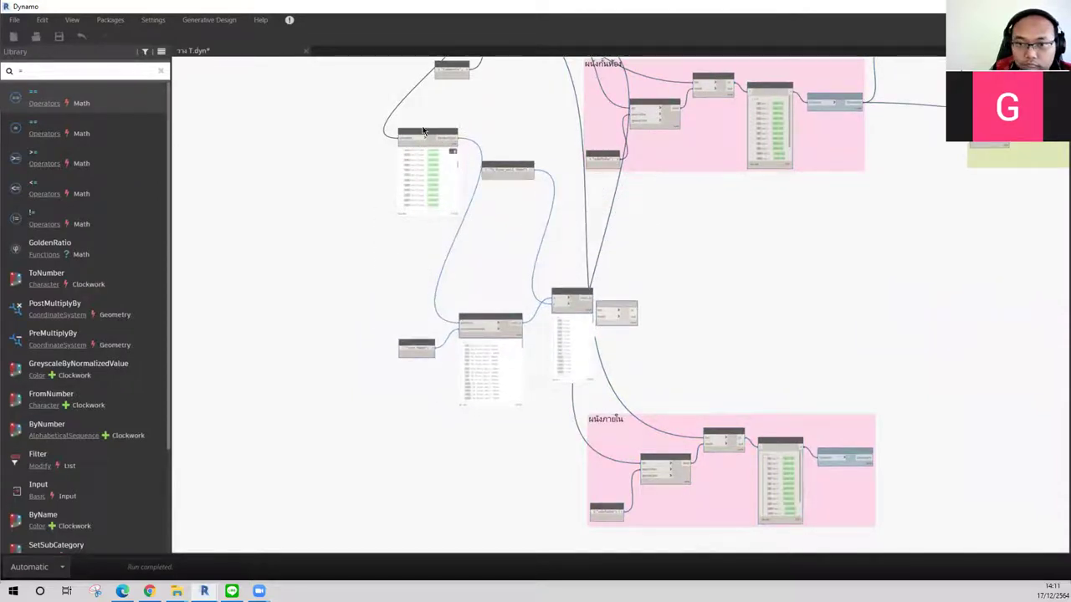
left_click_drag(428, 134, 375, 248)
left_click_drag(493, 171, 471, 256)
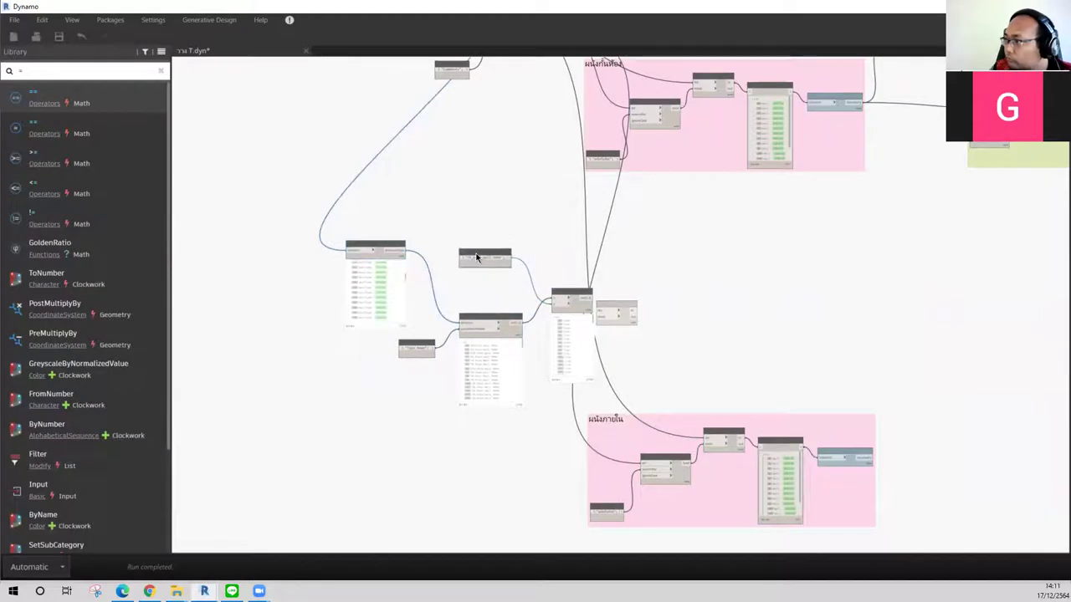
middle_click_drag(528, 253, 538, 127)
scroll(538, 126, "up", 3)
scroll(703, 194, "up", 3)
Step: Feed the element types into FilterByBoolMask's list and the == results into its mask
left_click_drag(728, 222, 906, 166)
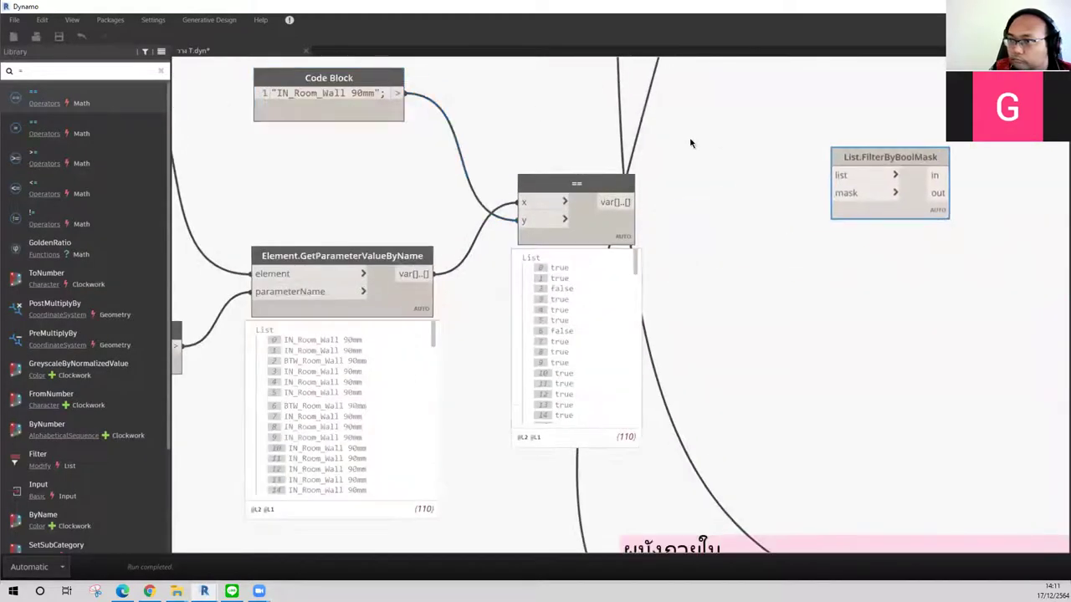
scroll(691, 139, "down", 2)
left_click_drag(264, 87, 796, 165)
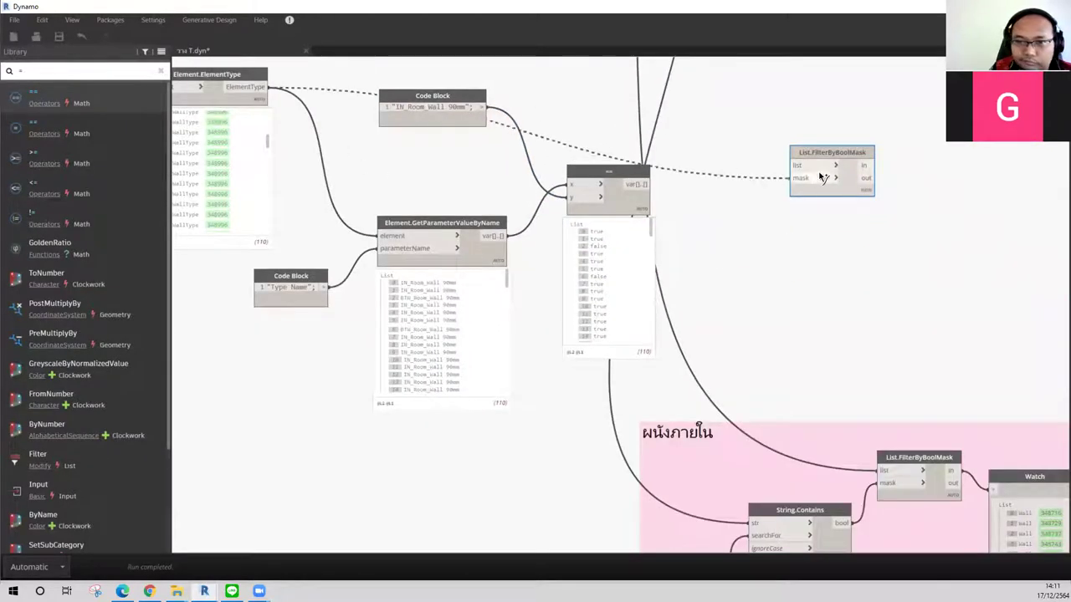
left_click_drag(635, 185, 795, 177)
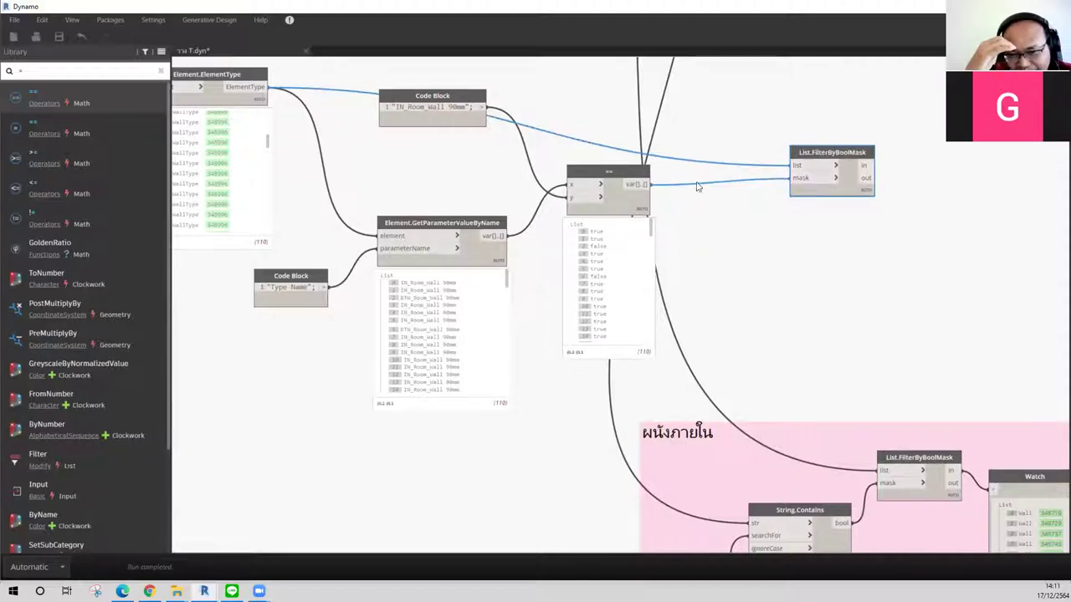
Step: Nudge the == node and Code Block, select Element.ElementType, and zoom out to the ผนังภายใน group
left_click_drag(614, 172, 604, 197)
left_click_drag(465, 95, 459, 117)
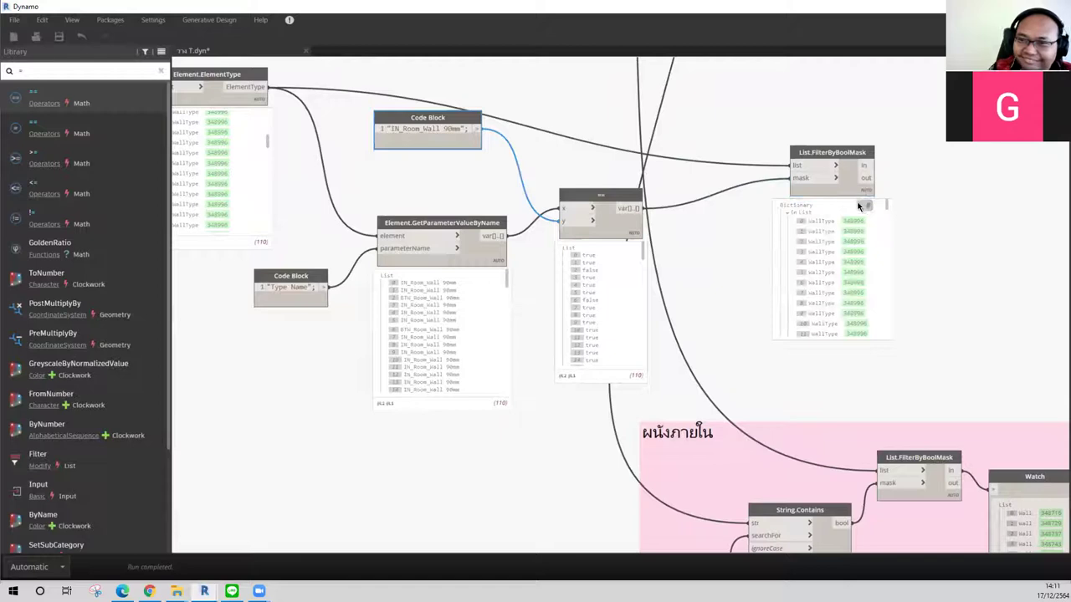
left_click_drag(614, 210, 641, 202)
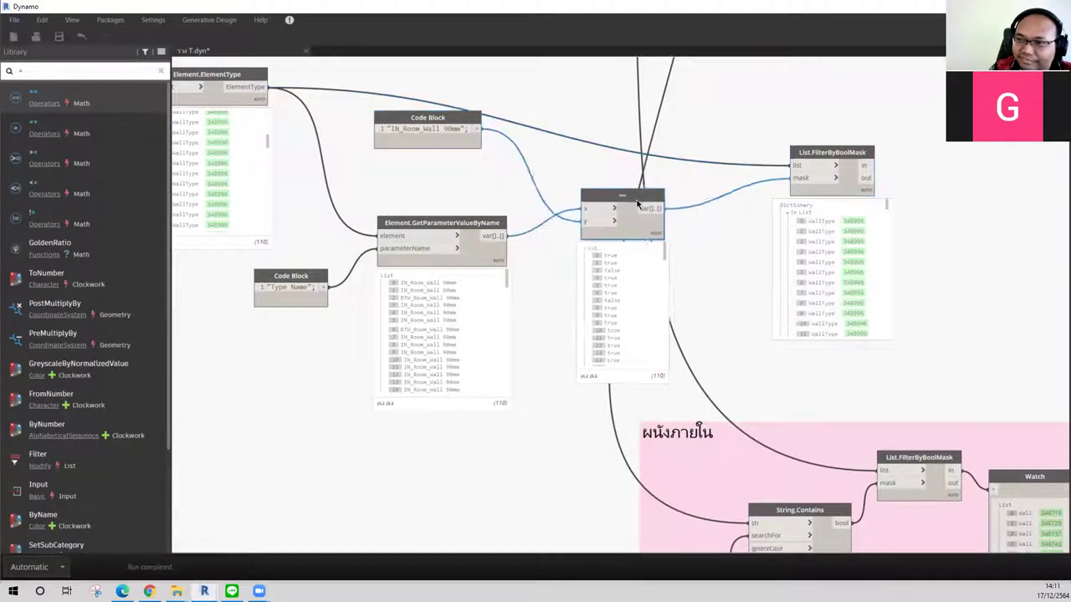
left_click(860, 212)
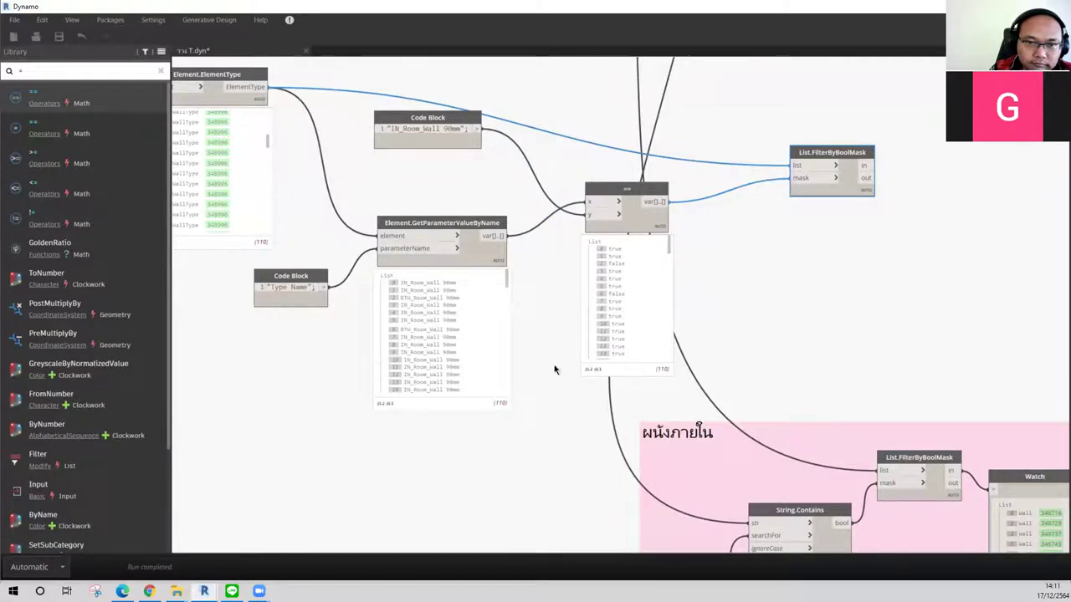
middle_click_drag(829, 339, 641, 159)
scroll(677, 167, "down", 3)
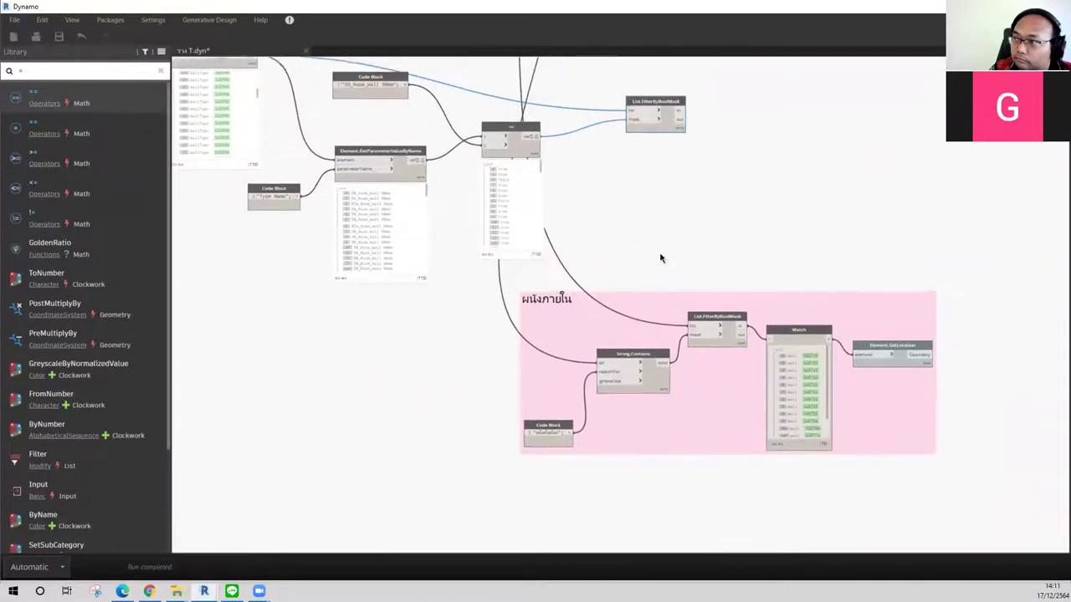
Step: Wire the upper List.FilterByBoolMask 'out' into the ผนังภายใน Watch node
scroll(726, 329, "up", 1)
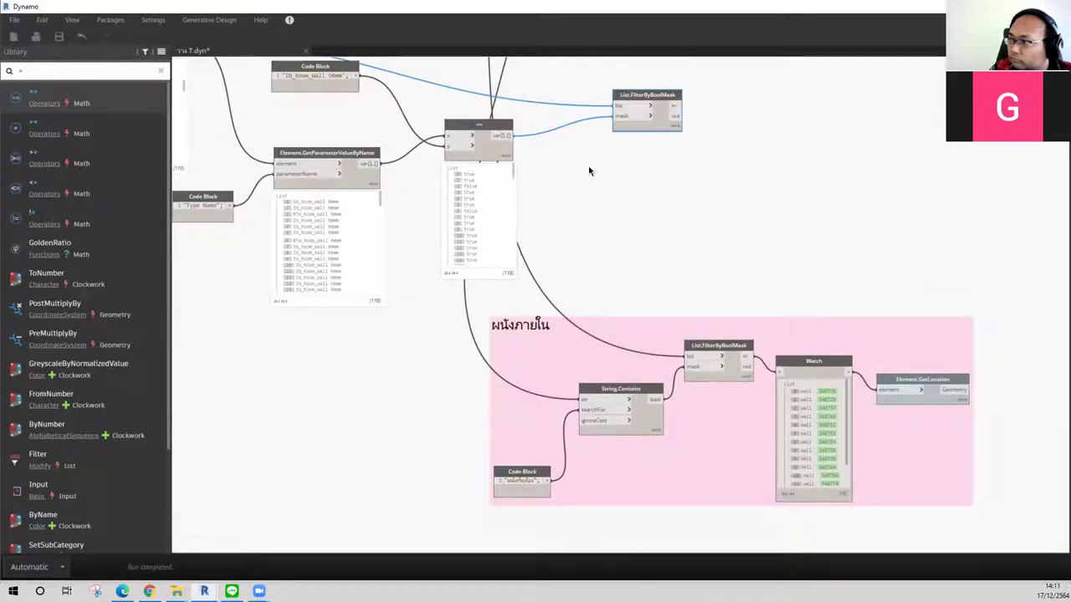
left_click_drag(682, 124, 779, 372)
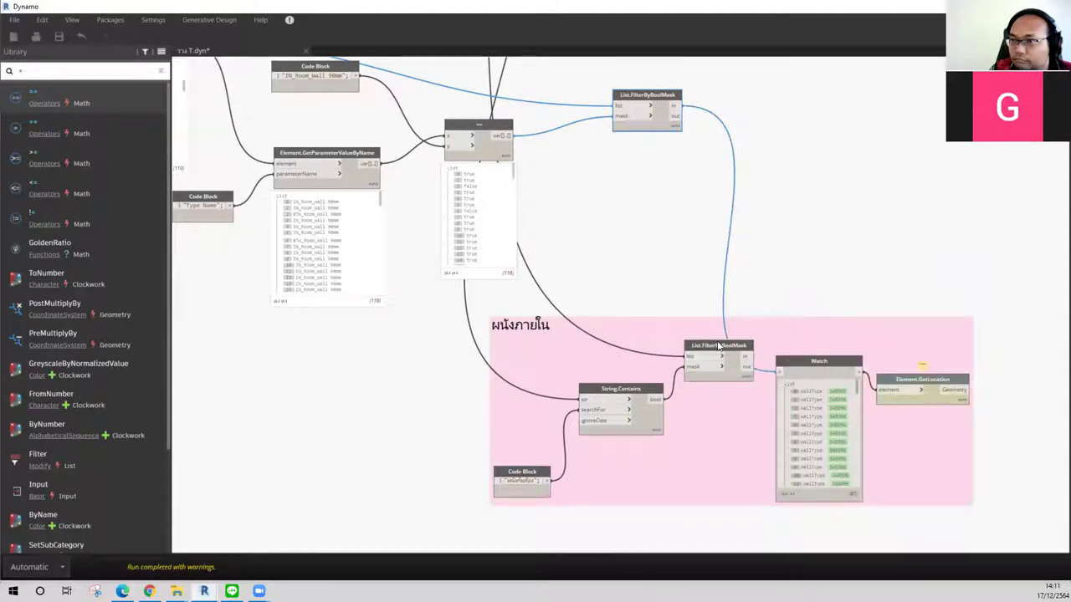
scroll(932, 428, "up", 3)
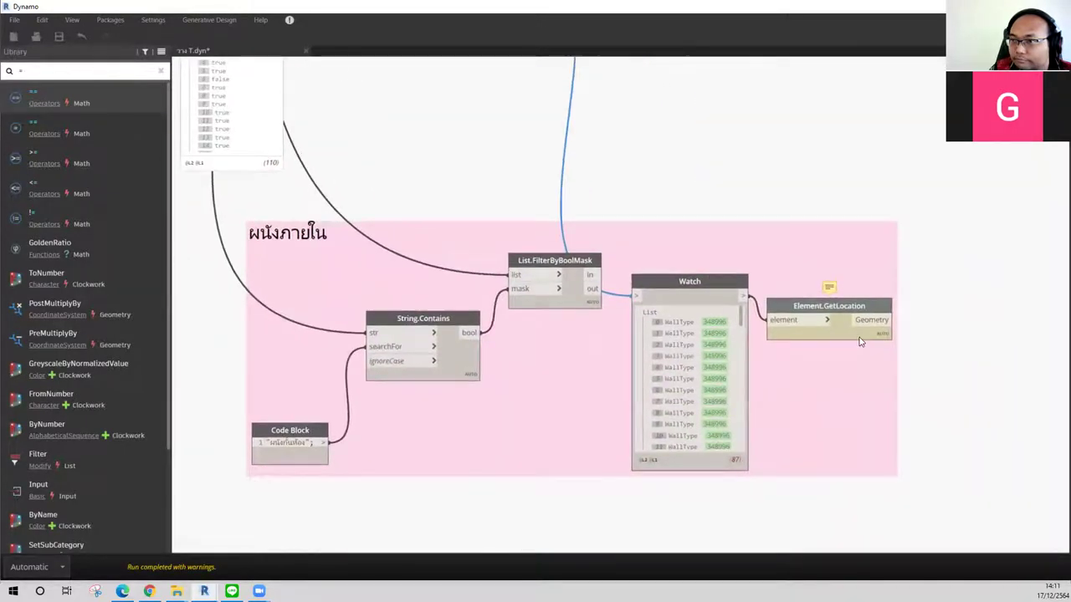
mouse_move(828, 335)
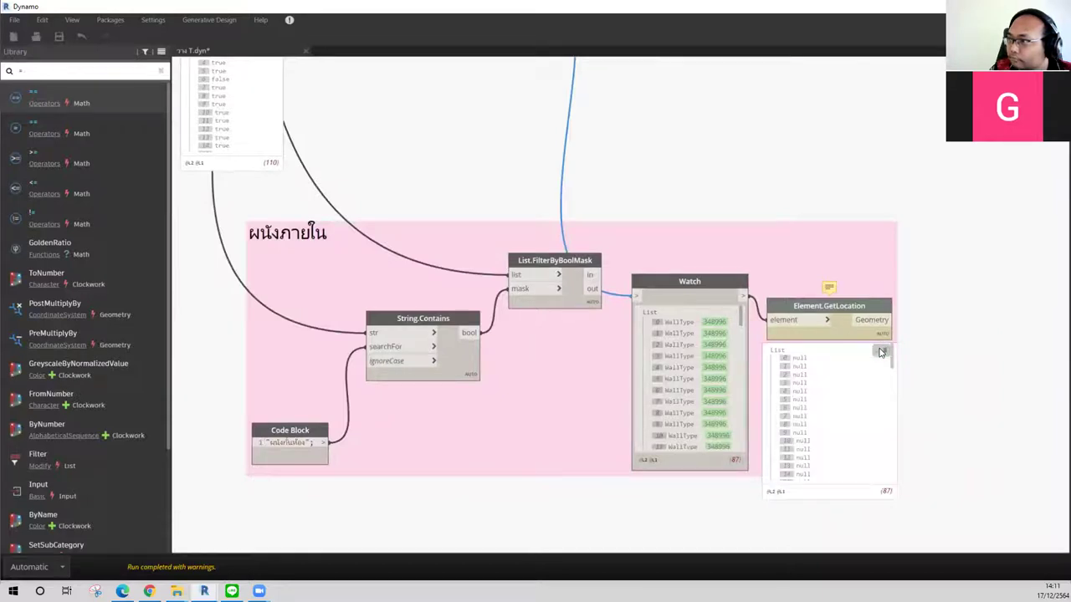
middle_click_drag(717, 232, 717, 294)
scroll(661, 263, "down", 2)
middle_click_drag(605, 232, 831, 298)
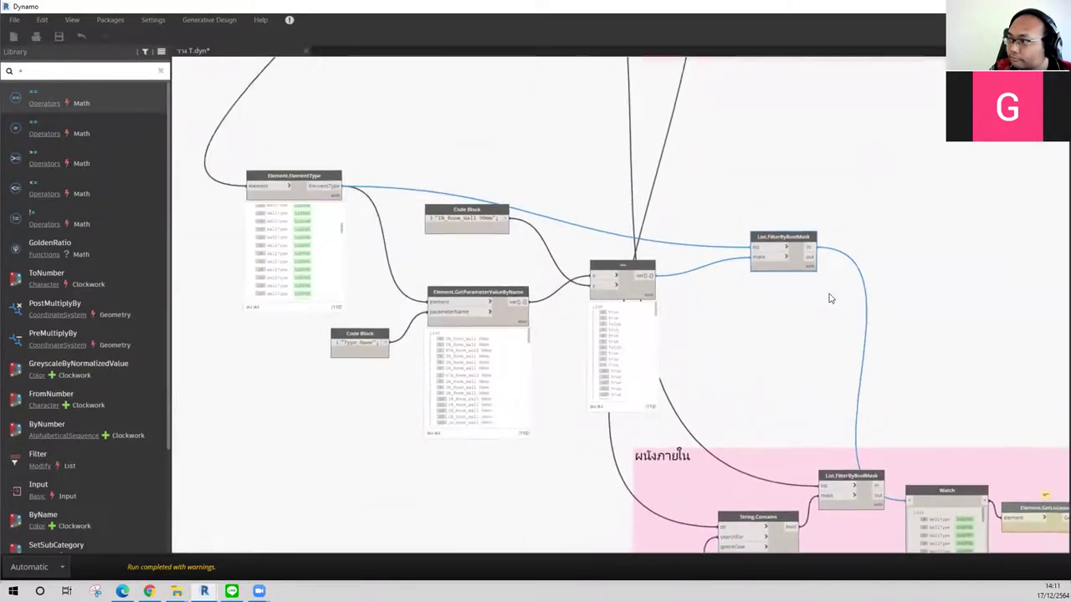
Step: Delete the group's old String.Contains, List.FilterByBoolMask and Code Block nodes
middle_click_drag(454, 172, 482, 249)
scroll(480, 218, "down", 2)
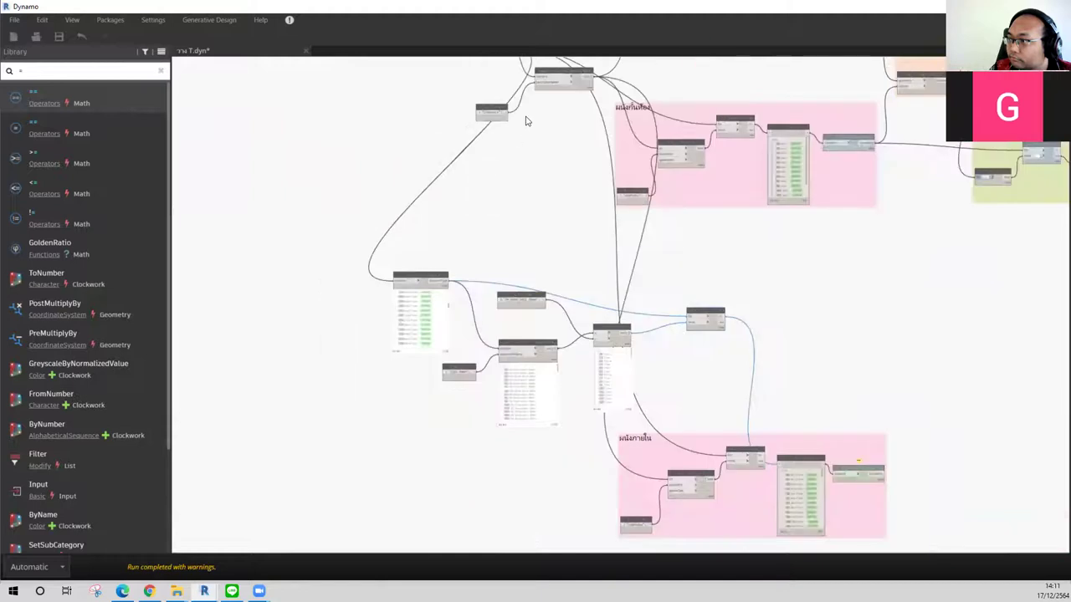
middle_click_drag(525, 122, 523, 267)
middle_click_drag(547, 318, 540, 293)
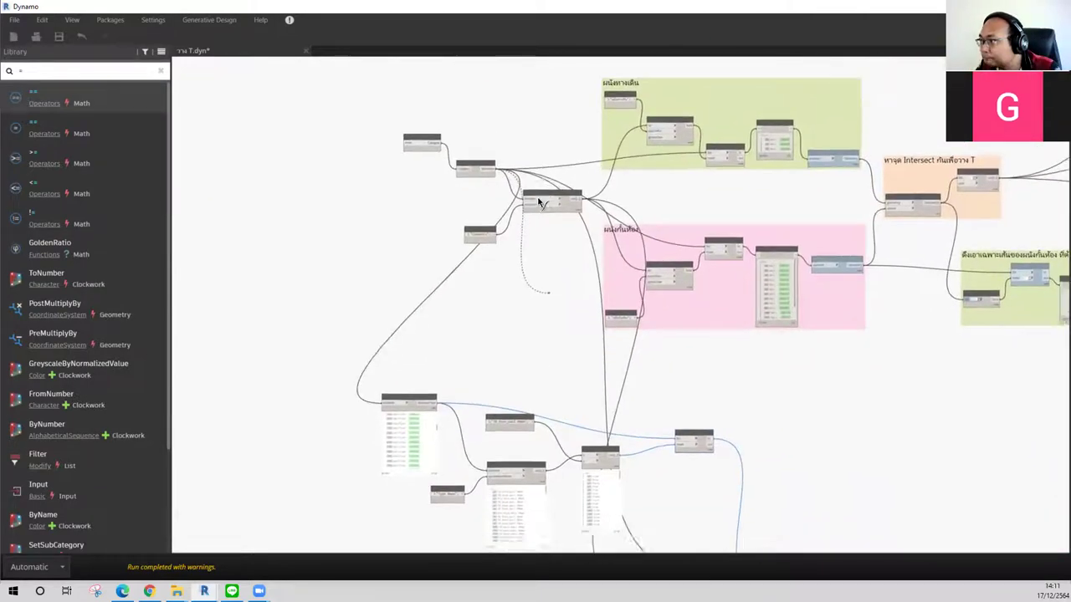
middle_click_drag(542, 203, 533, 111)
scroll(698, 341, "up", 2)
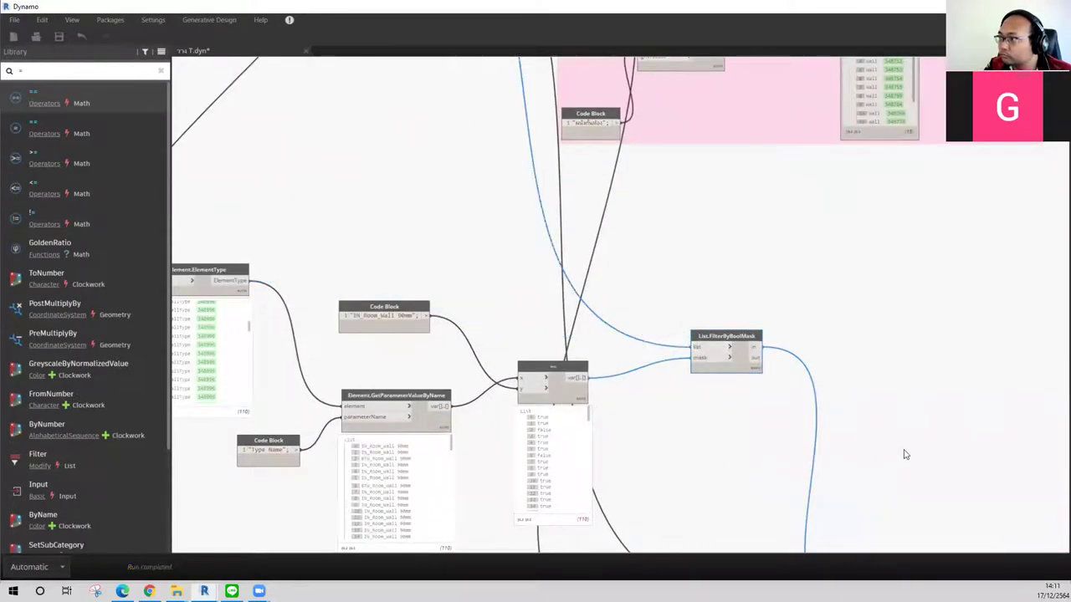
mouse_move(894, 416)
middle_mouse_down()
mouse_move(760, 120)
mouse_move(883, 351)
middle_mouse_up()
scroll(886, 345, "up", 3)
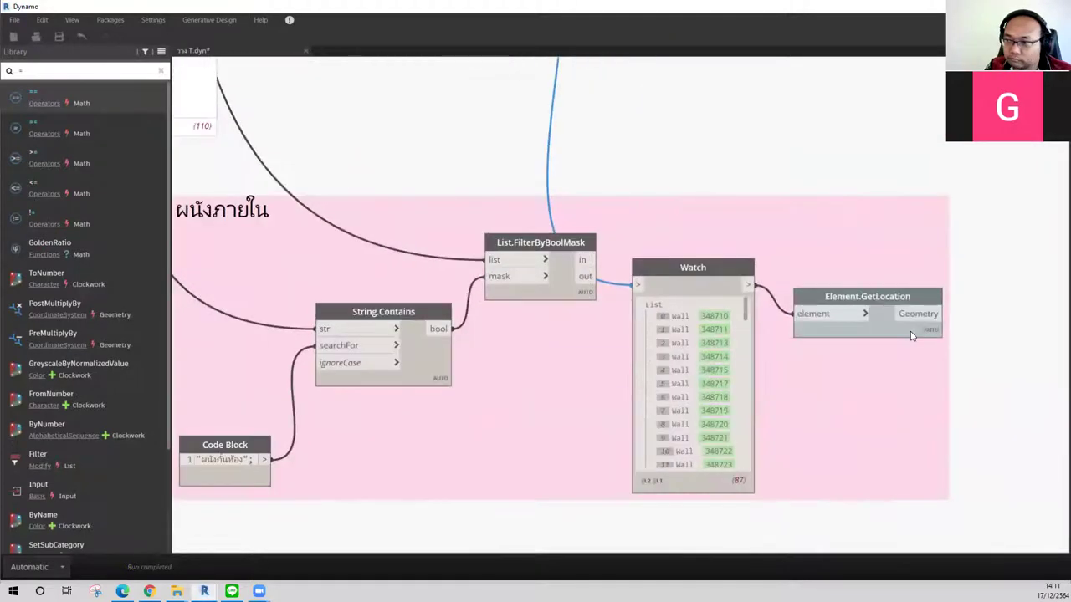
scroll(606, 360, "down", 2)
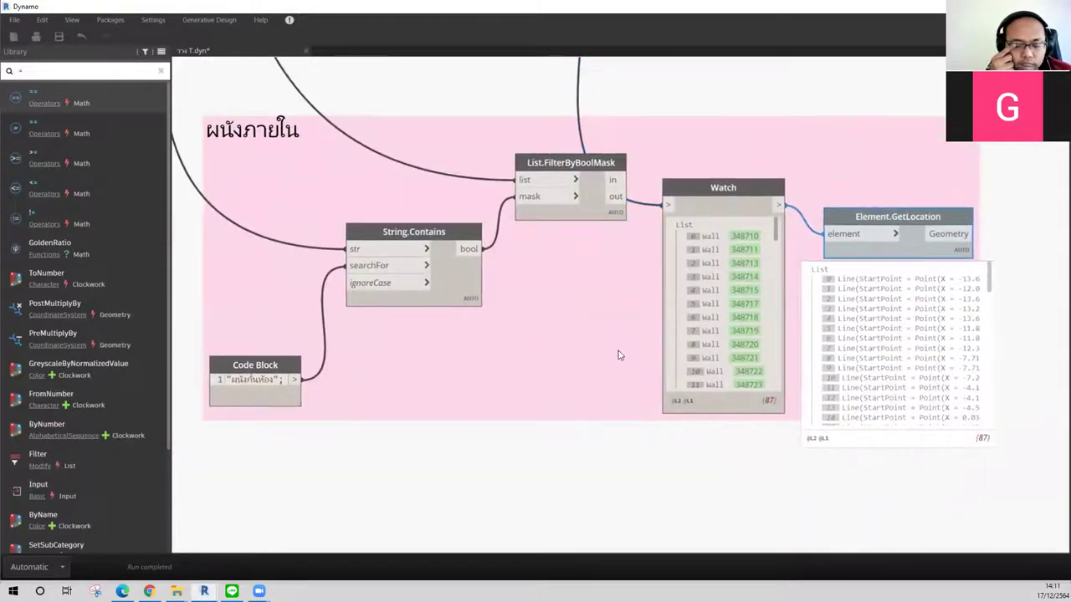
scroll(615, 348, "down", 1)
left_click(472, 276)
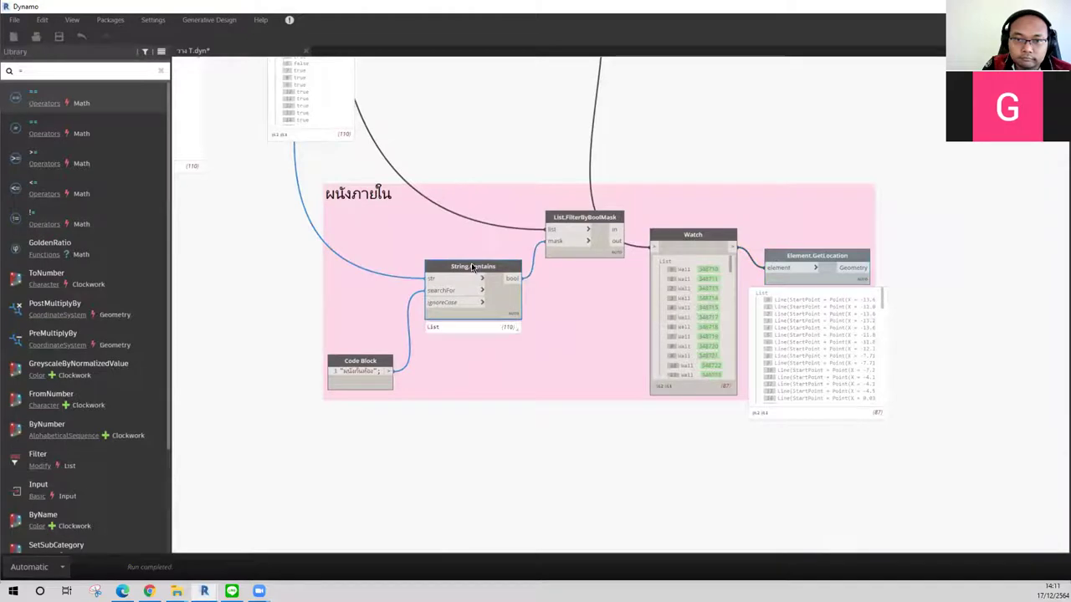
key("Delete")
left_click(562, 219)
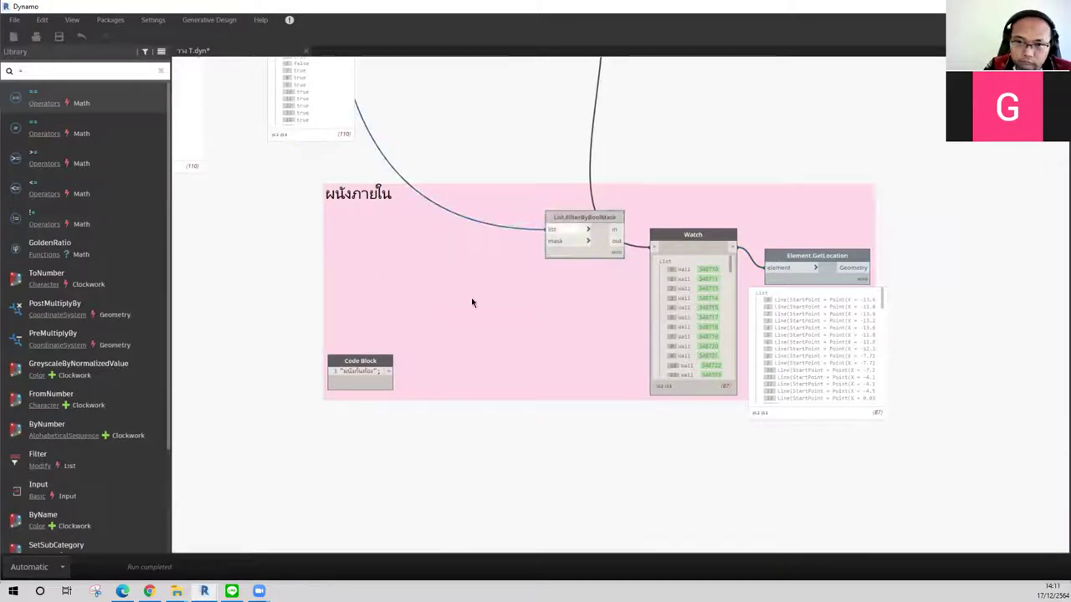
key("Delete")
left_click(347, 355)
key("Delete")
Step: Move the ผนังภายใน group up and left, next to the upper List.FilterByBoolMask
middle_click_drag(464, 215, 480, 318)
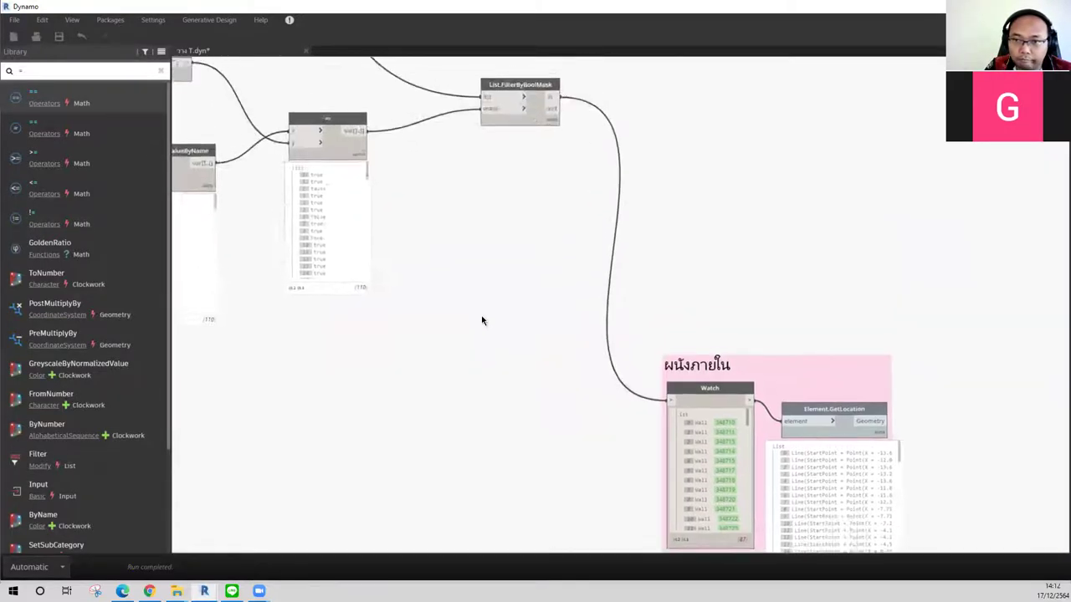
scroll(480, 318, "down", 2)
mouse_move(685, 362)
left_mouse_down()
mouse_move(672, 150)
mouse_move(647, 201)
left_mouse_up()
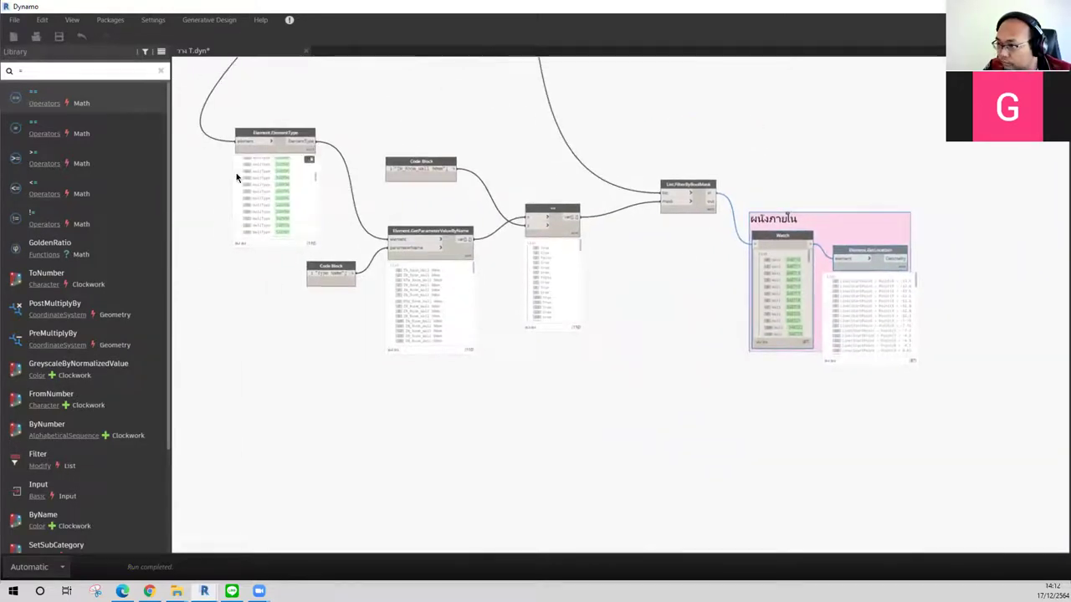
middle_click_drag(236, 178, 246, 256)
left_click(667, 267)
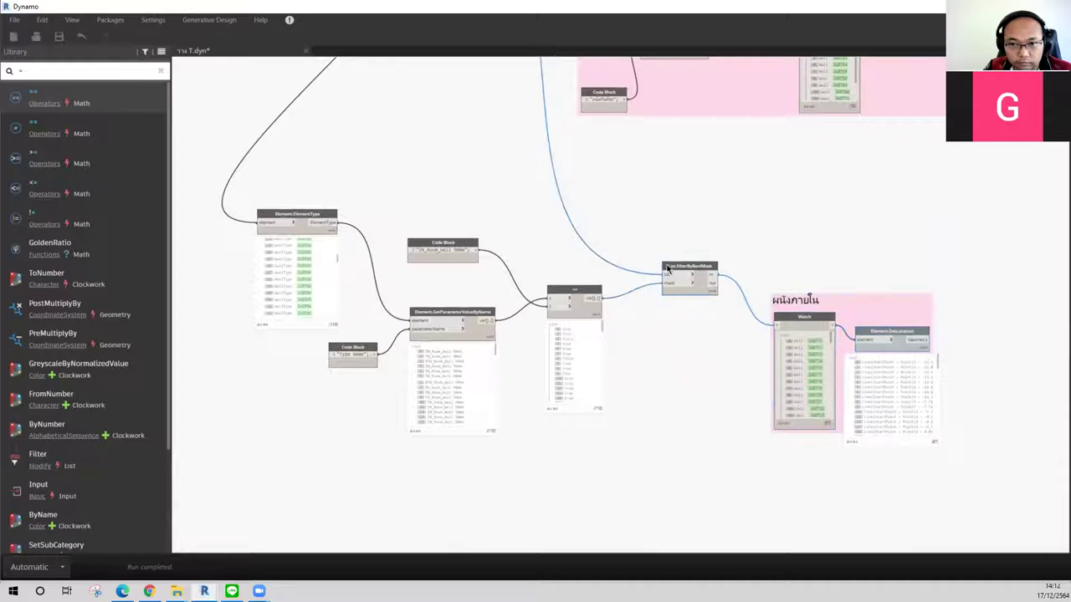
left_click_drag(667, 268, 648, 259)
left_click_drag(778, 300, 735, 295)
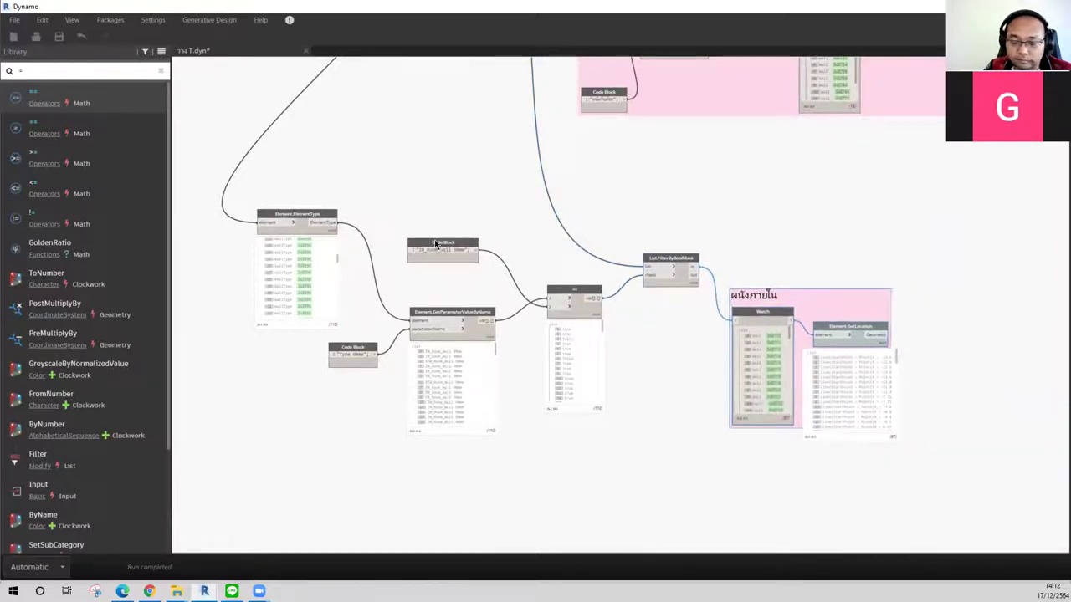
Step: Pull the Code Blocks, Element.GetParameterValueByName, == node and filter into a compact row
left_click_drag(435, 243, 433, 230)
left_click_drag(450, 312, 428, 272)
left_click_drag(355, 350, 335, 339)
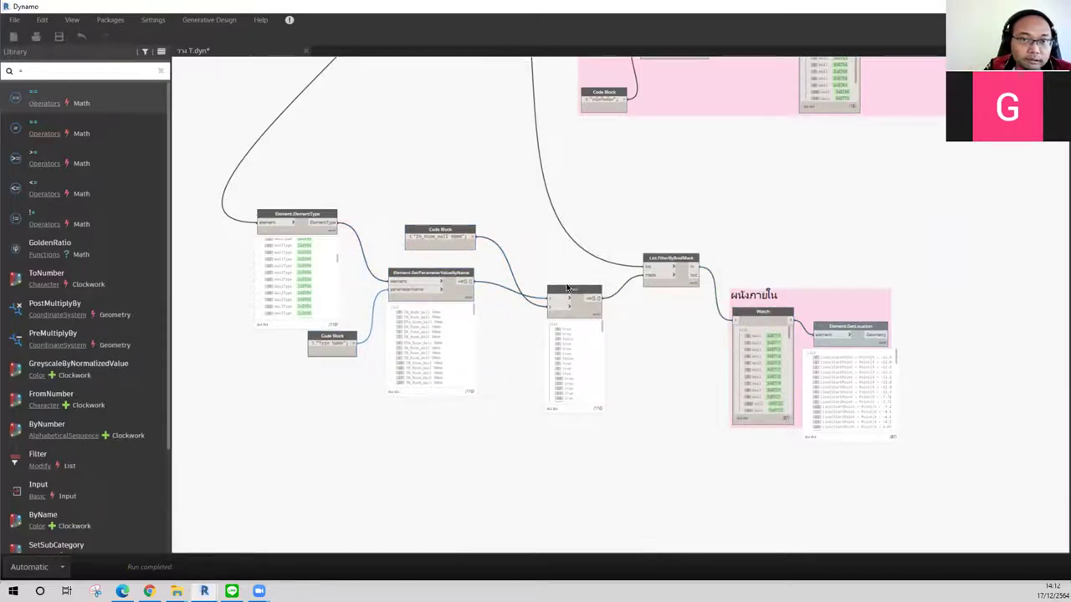
left_click_drag(567, 288, 539, 243)
left_click_drag(666, 258, 640, 228)
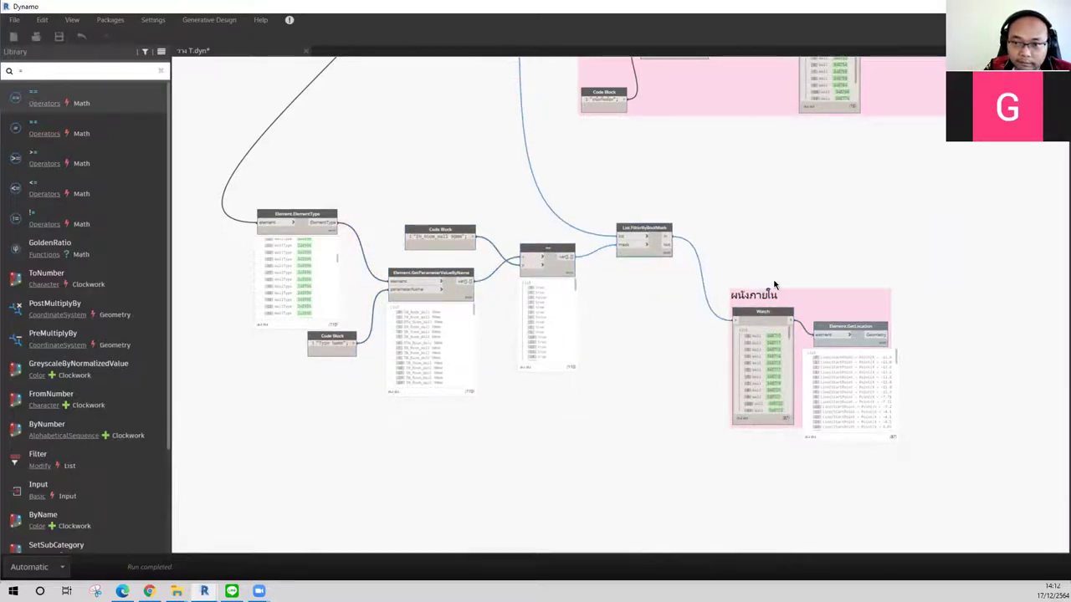
left_click_drag(774, 288, 734, 266)
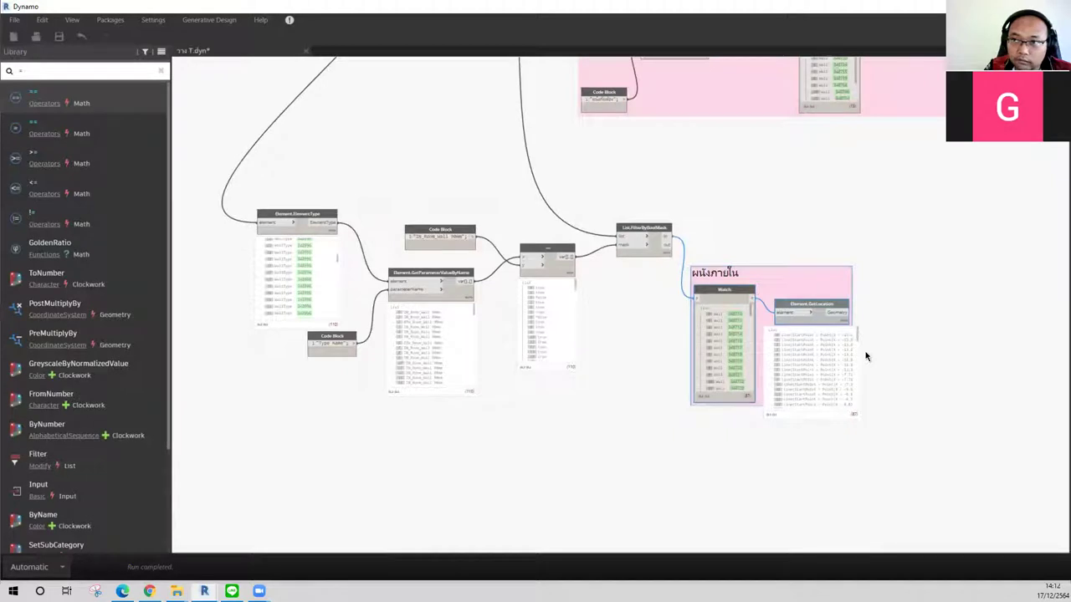
key("alt+Tab")
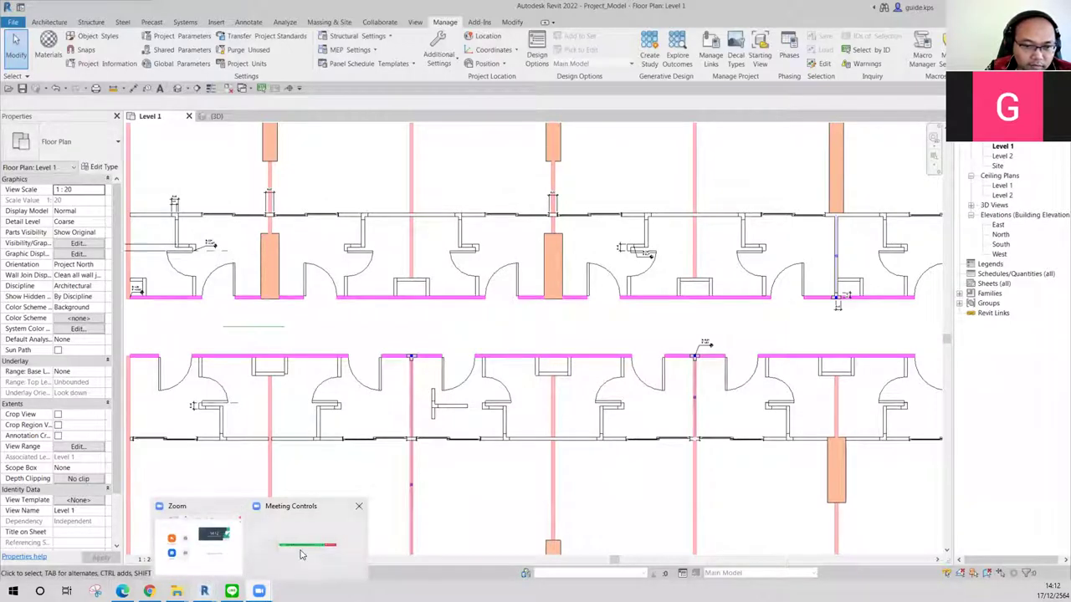
mouse_move(204, 592)
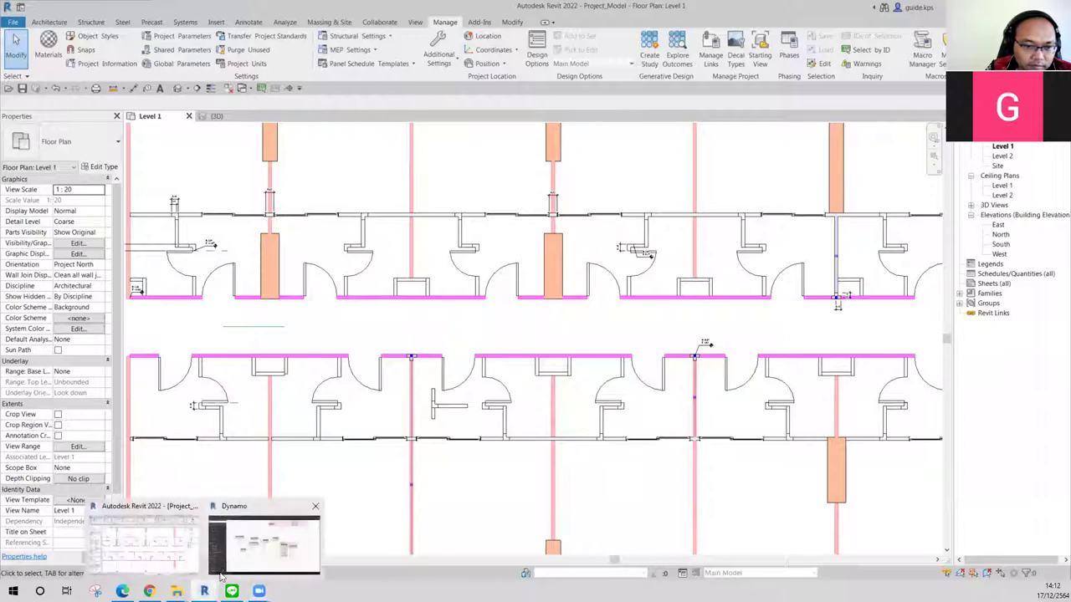
left_click(251, 543)
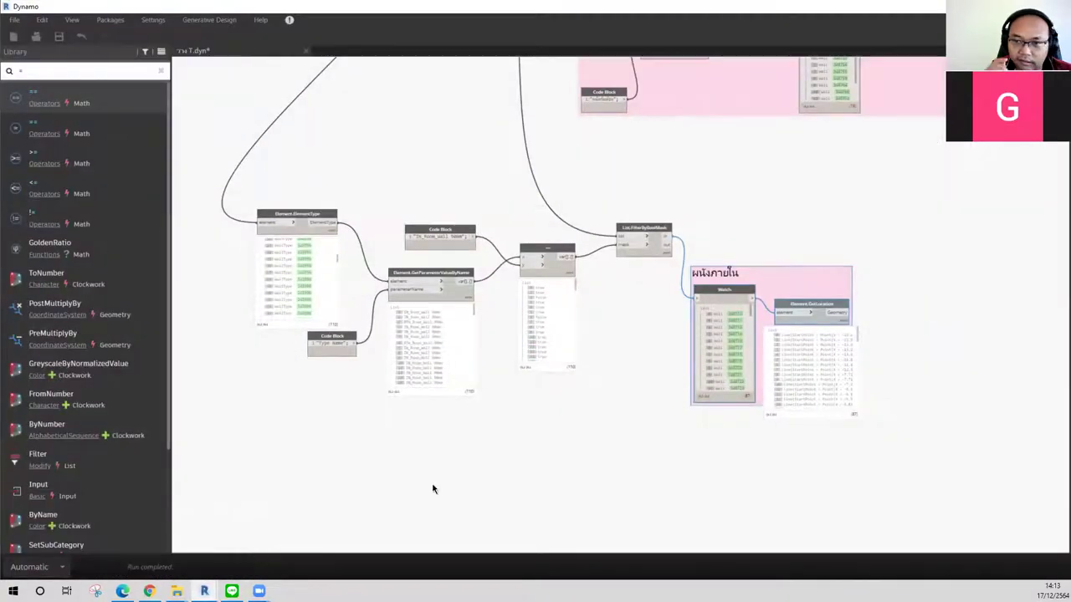
Step: Pan to free space beside the ผนังภายใน group and clear a stray 'tar' library search
scroll(833, 350, "up", 1)
scroll(744, 376, "up", 2)
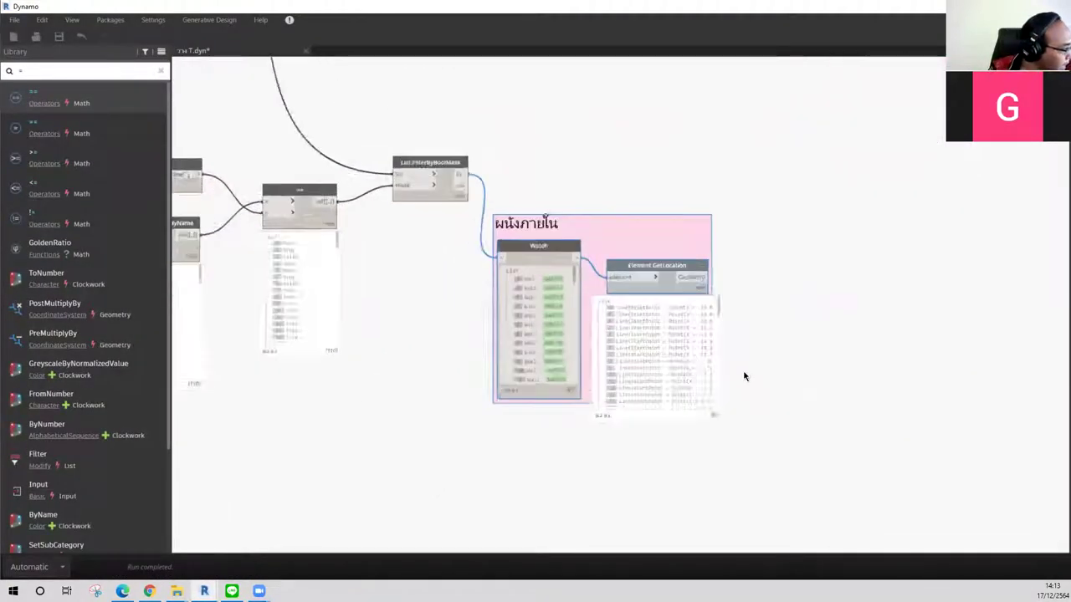
scroll(711, 352, "up", 1)
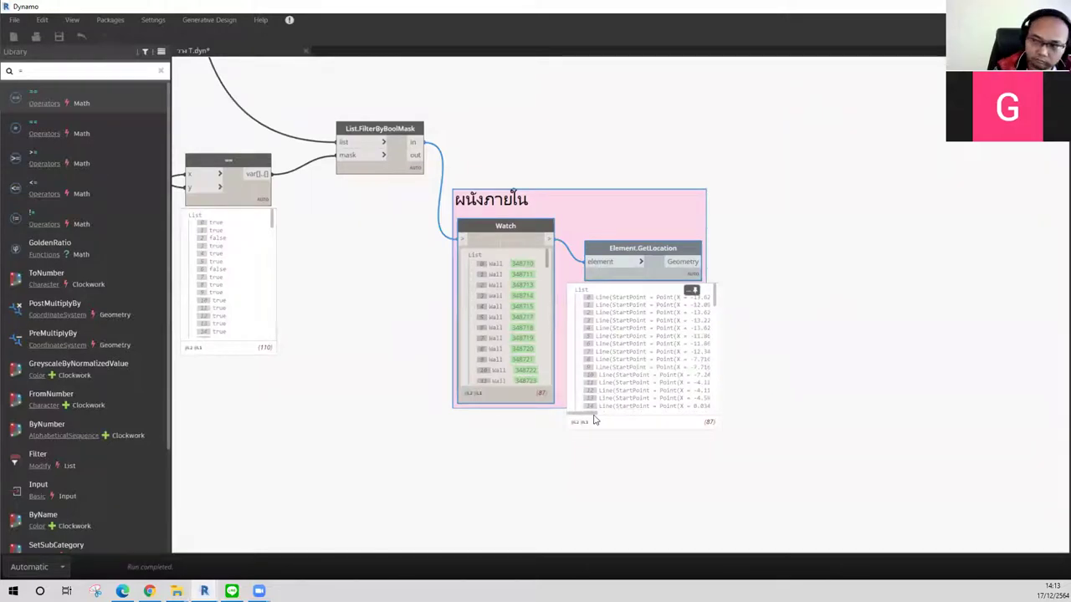
left_click_drag(591, 414, 705, 414)
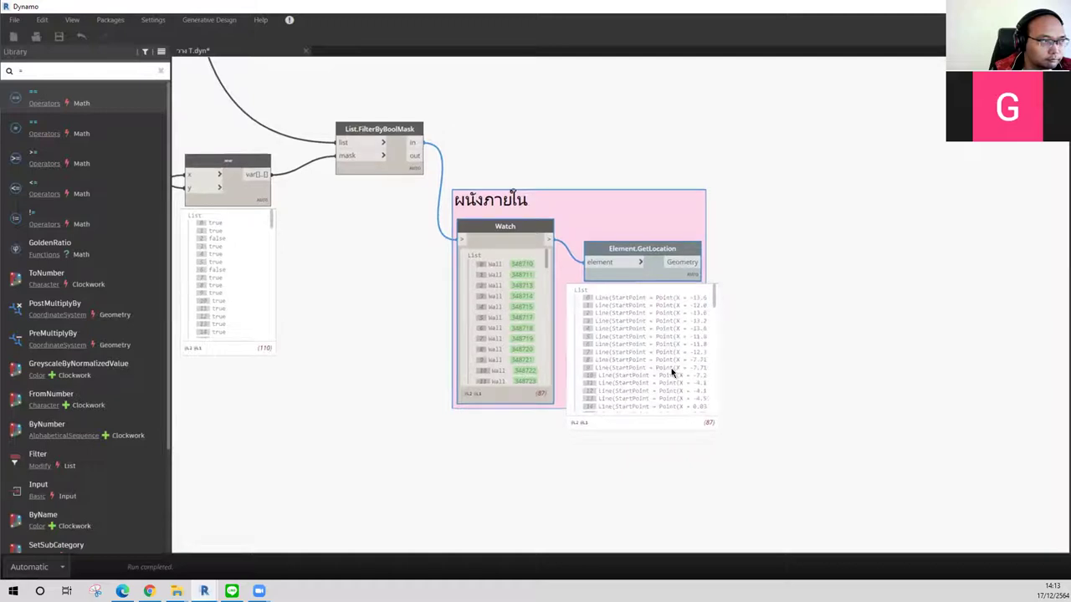
middle_click_drag(774, 261, 723, 290)
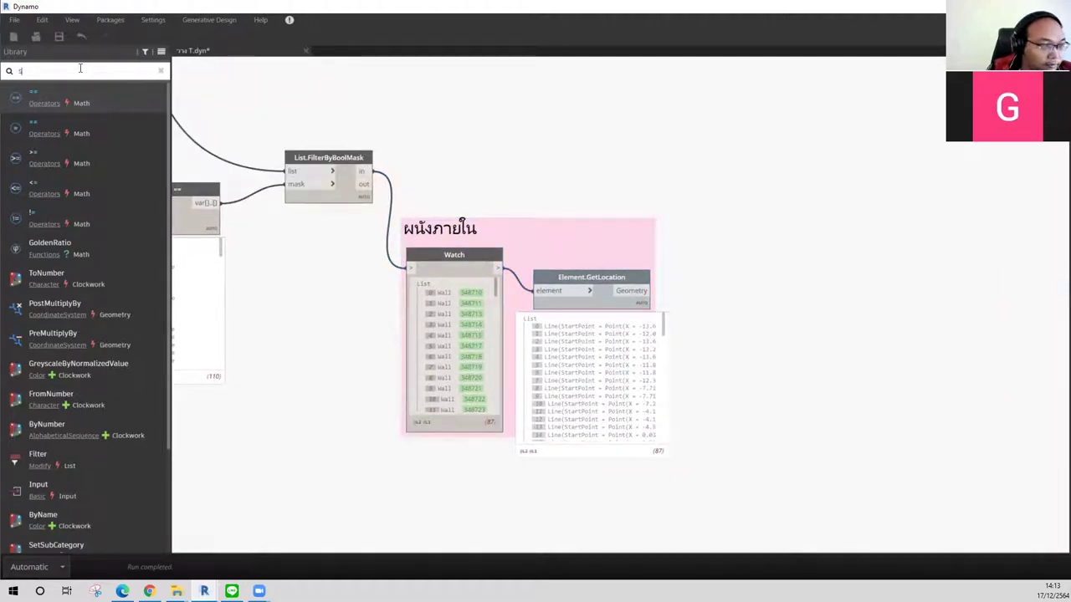
type("tart")
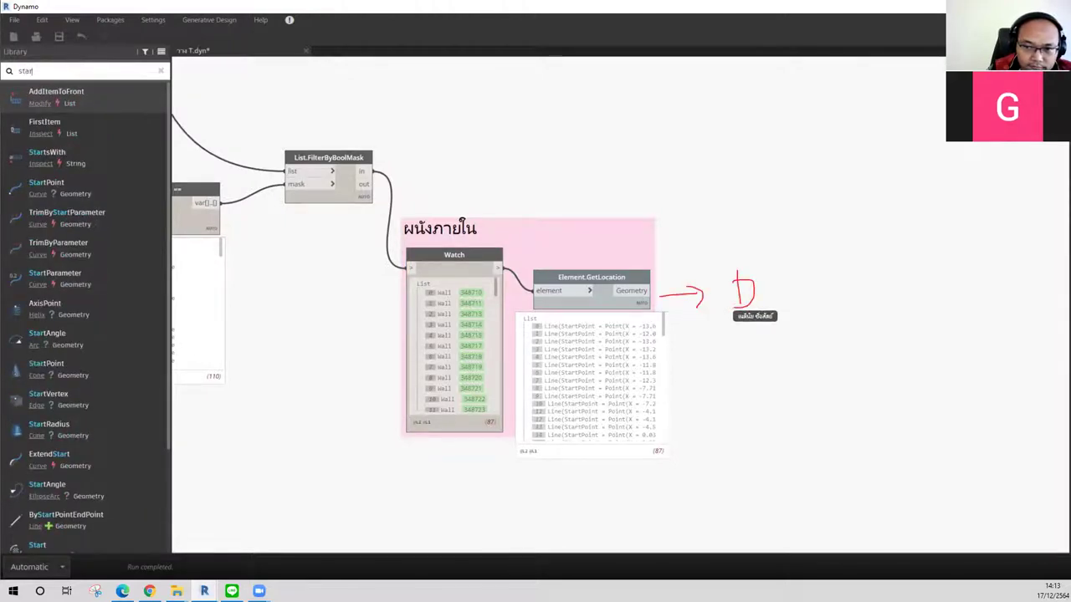
key("BackSpace")
key("BackSpace")
key("BackSpace")
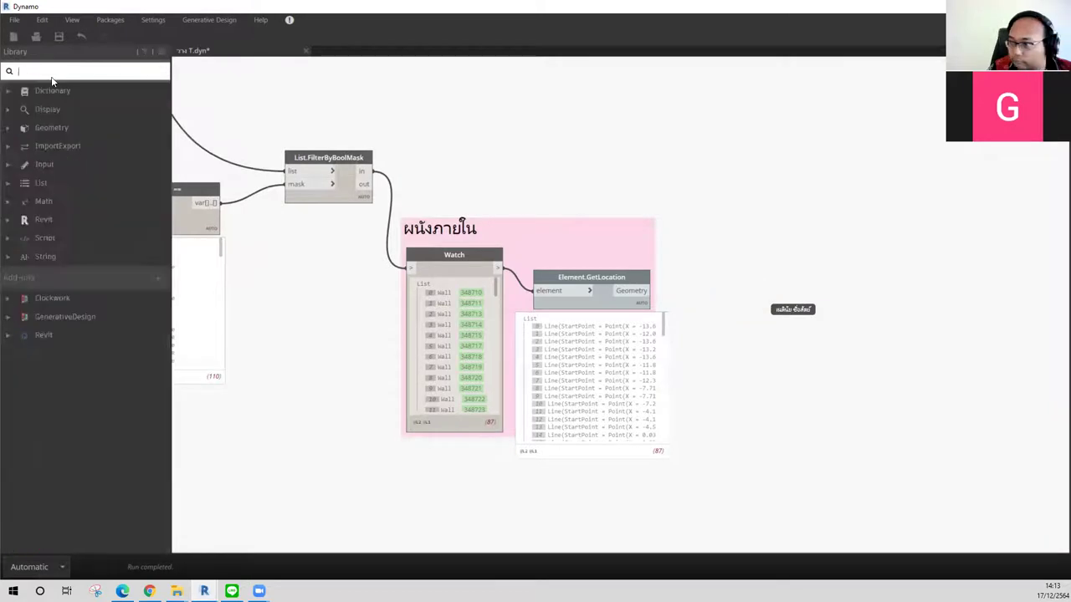
Step: Add a Line.Direction node fed by Element.GetLocation's wall location lines
type("di")
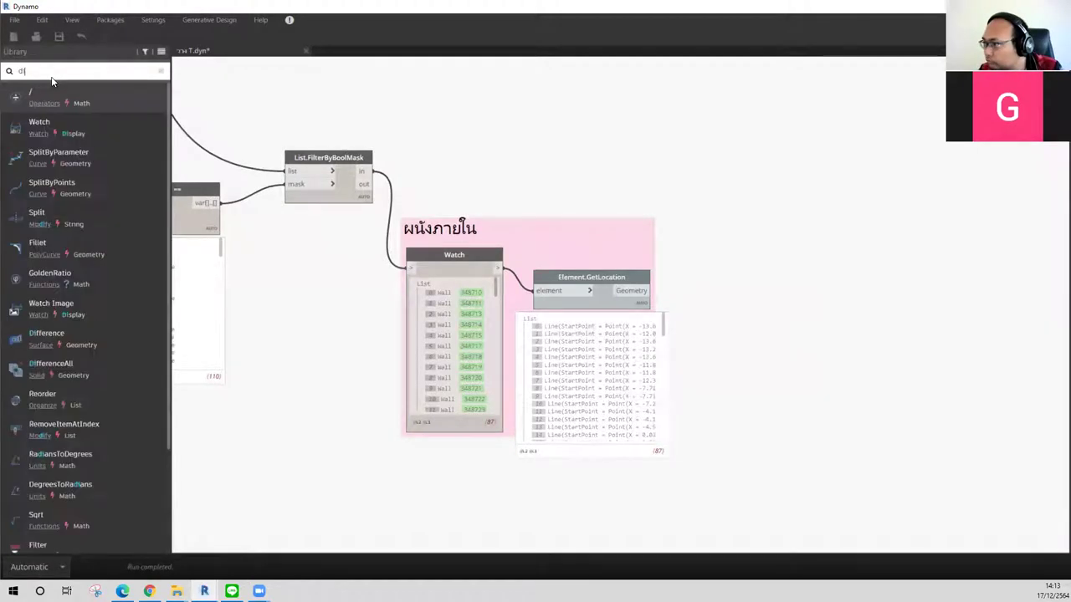
type("rec")
left_click(91, 91)
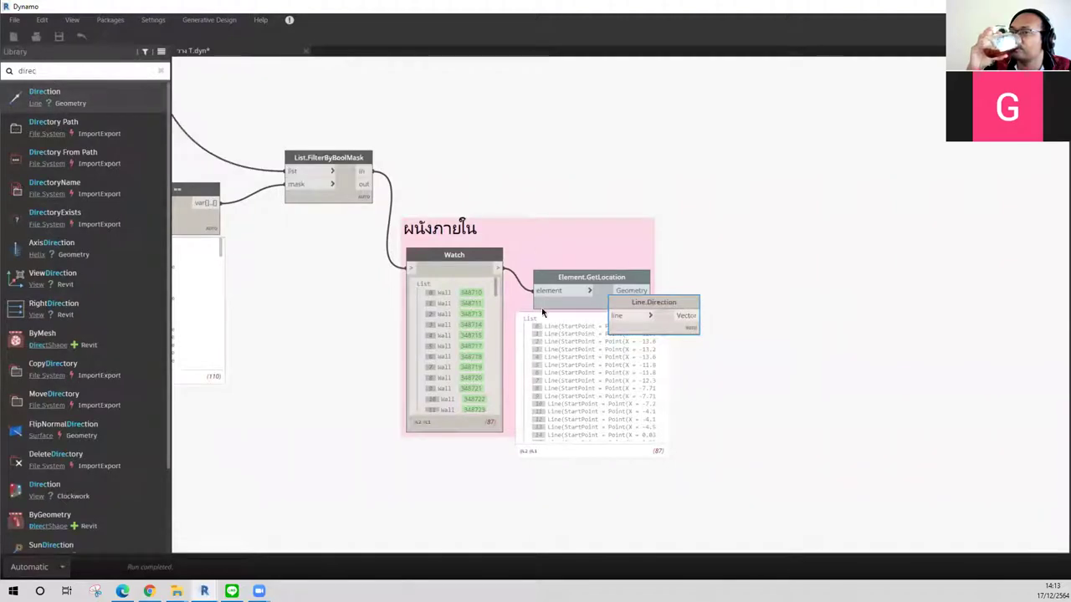
left_click_drag(654, 303, 759, 244)
left_click_drag(642, 290, 720, 256)
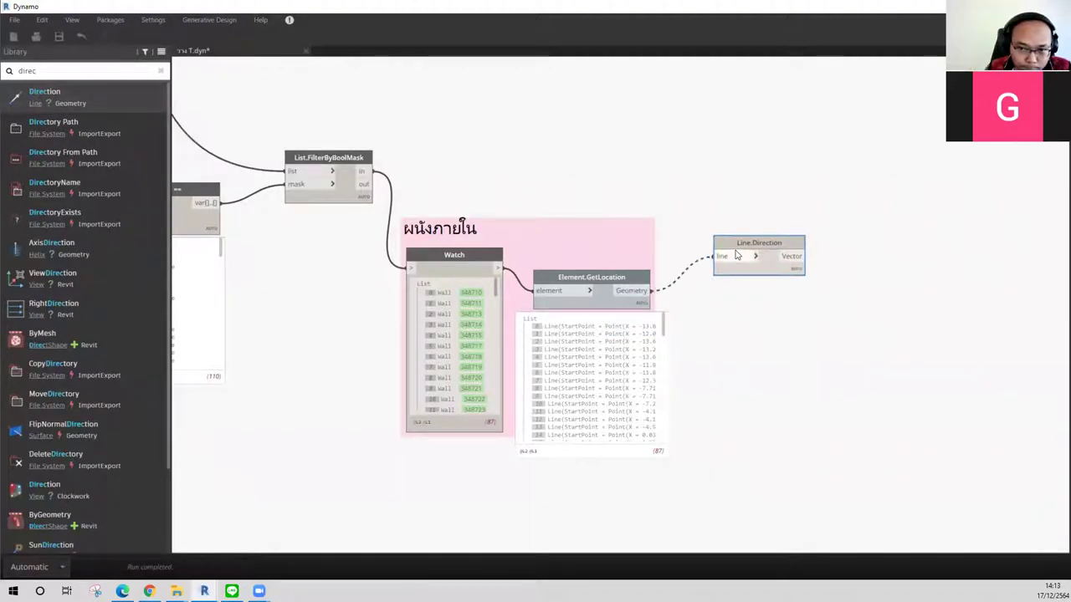
mouse_move(757, 344)
left_click_drag(764, 240, 743, 223)
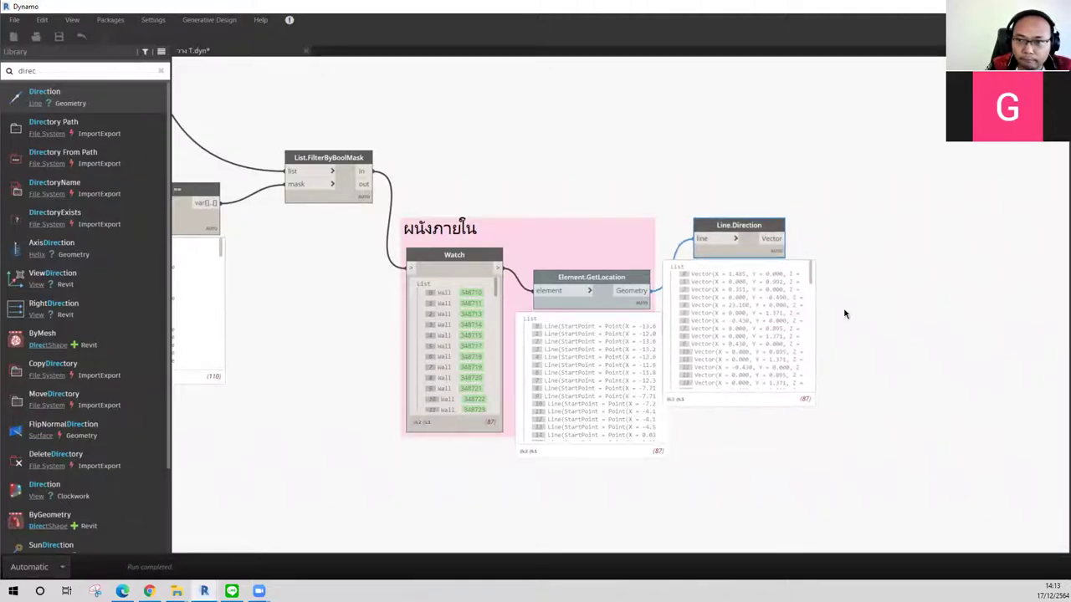
scroll(841, 310, "up", 3)
left_click_drag(636, 215, 669, 181)
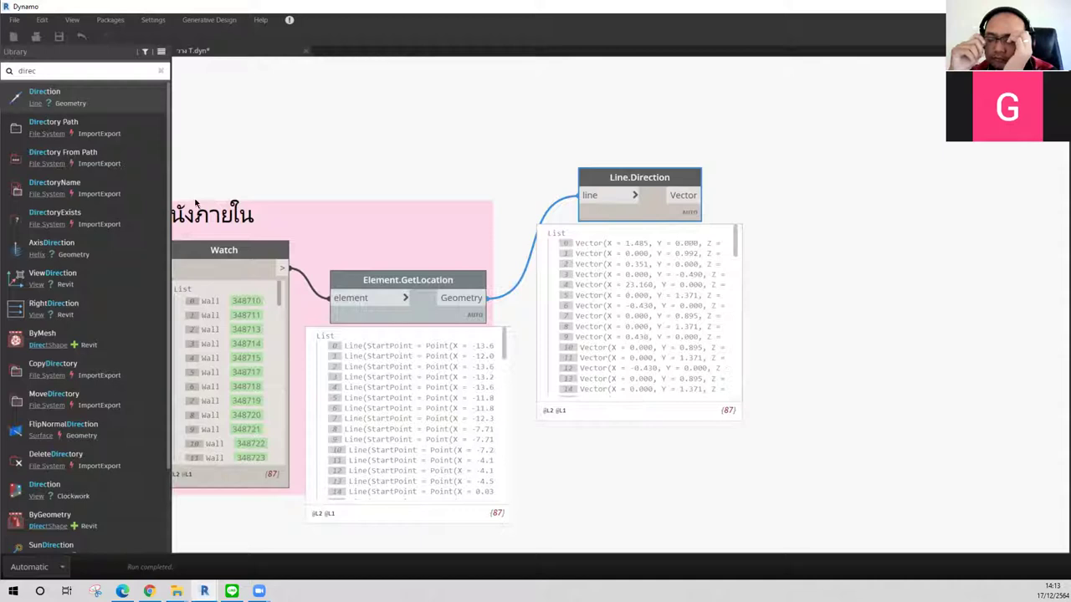
double_click(89, 73)
type("y")
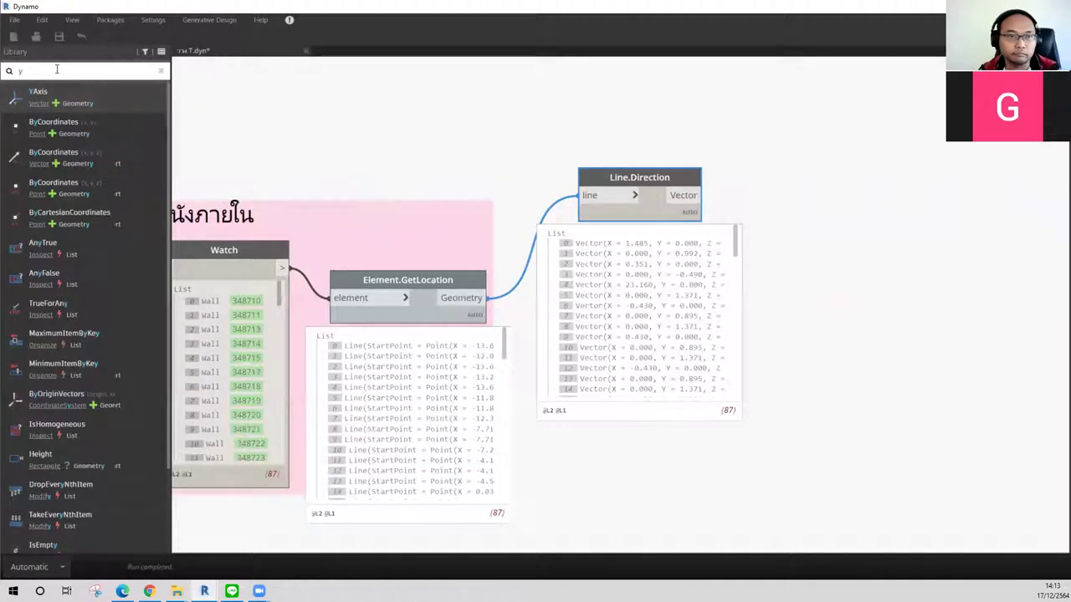
Step: Add a Vector.Y node fed by the Line.Direction vectors
key("BackSpace")
type("ve")
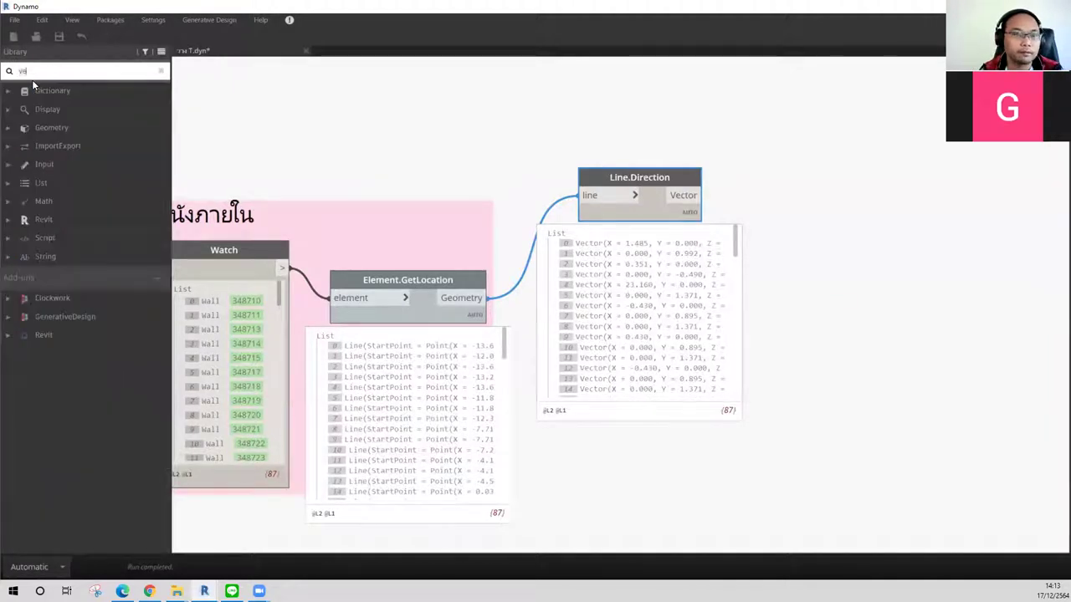
type("ctor")
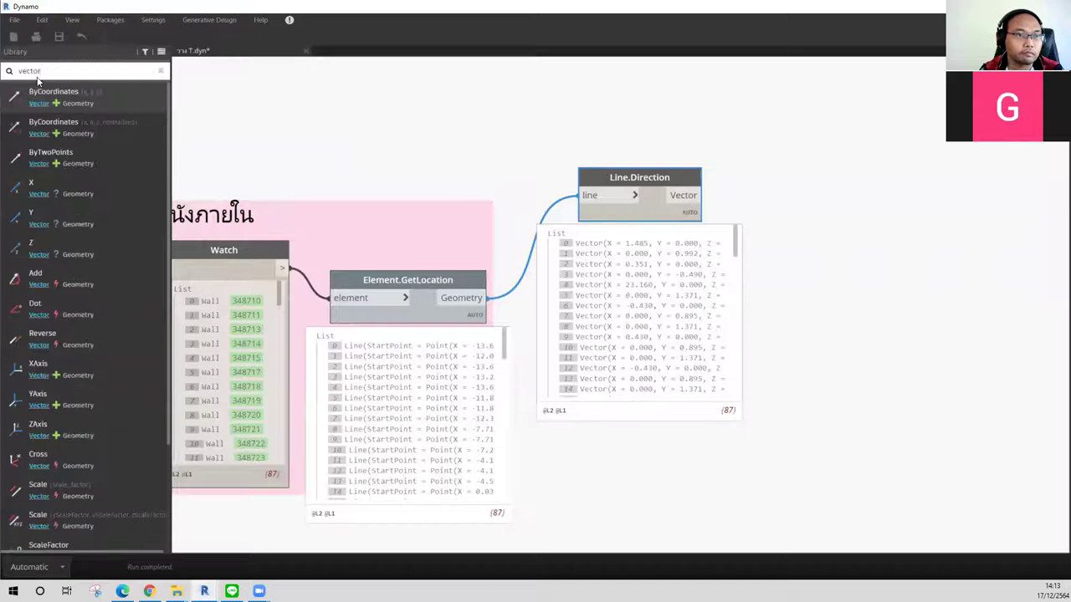
left_click(75, 214)
left_click_drag(727, 315, 889, 104)
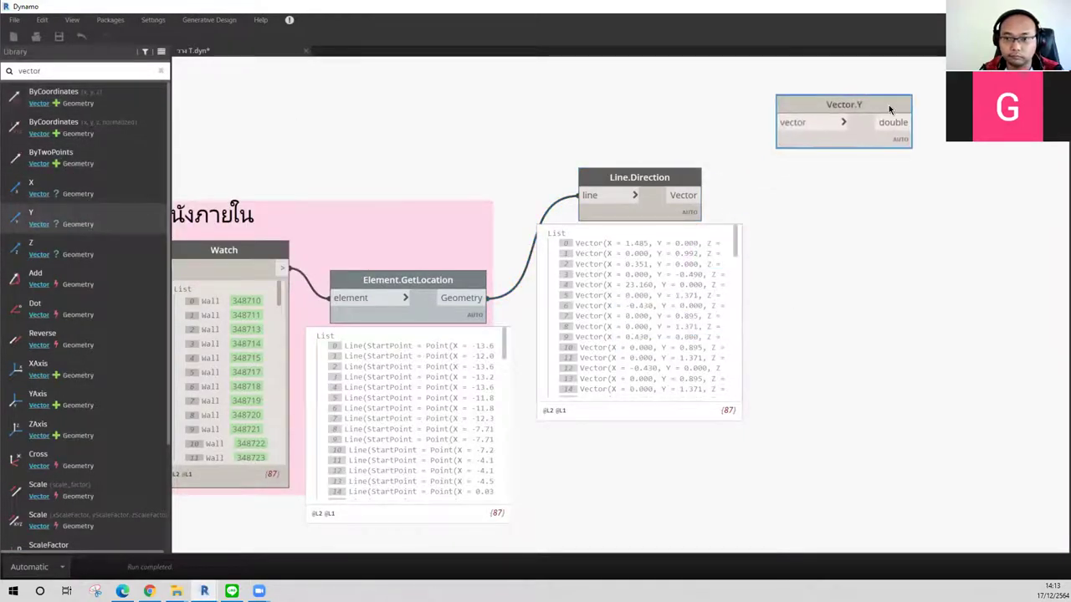
left_click_drag(691, 196, 790, 123)
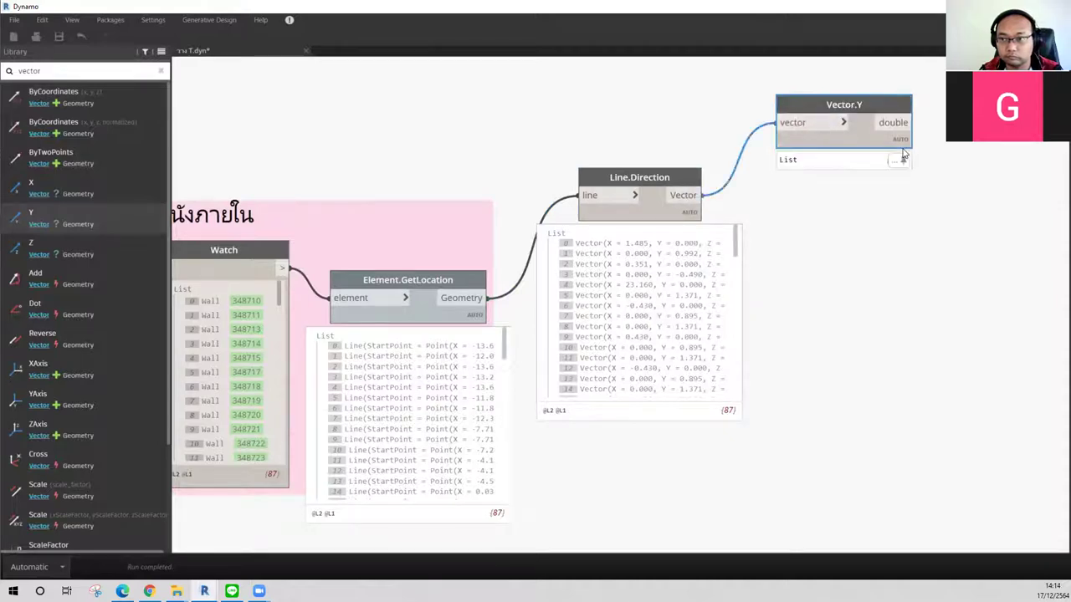
middle_click_drag(896, 205, 740, 216)
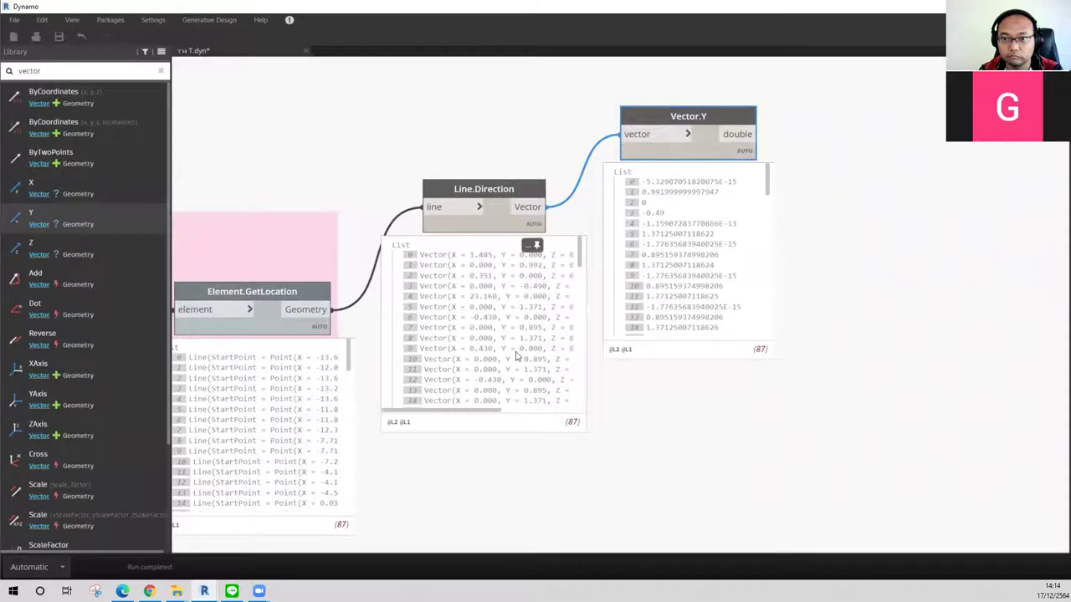
left_click_drag(688, 123, 686, 108)
mouse_move(777, 175)
middle_mouse_down()
mouse_move(670, 233)
mouse_move(648, 219)
middle_mouse_up()
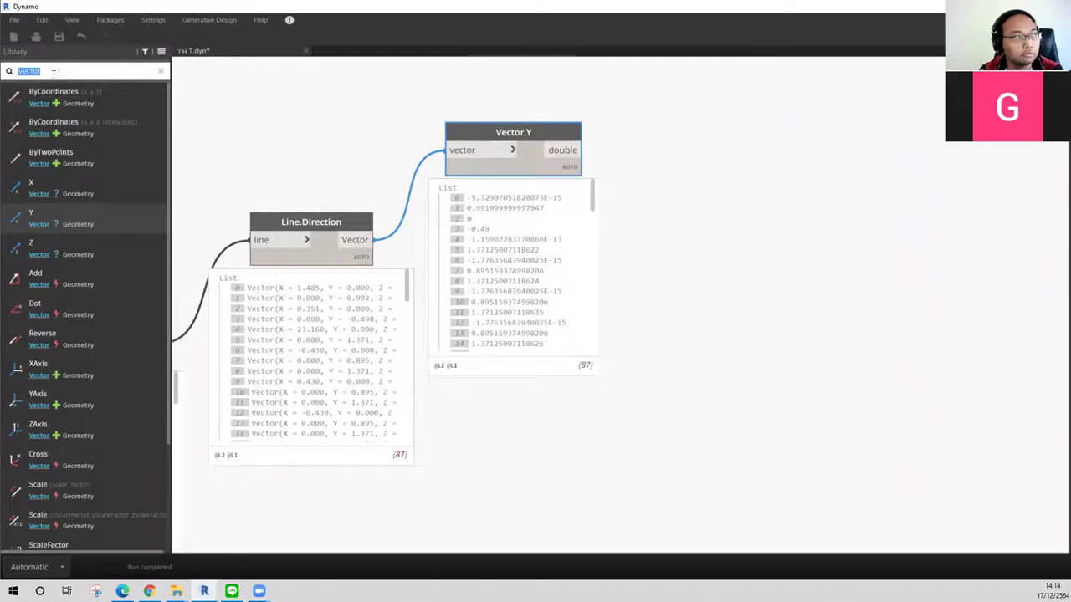
Step: Add an == equality node and arrange it beside Vector.Y
type("=")
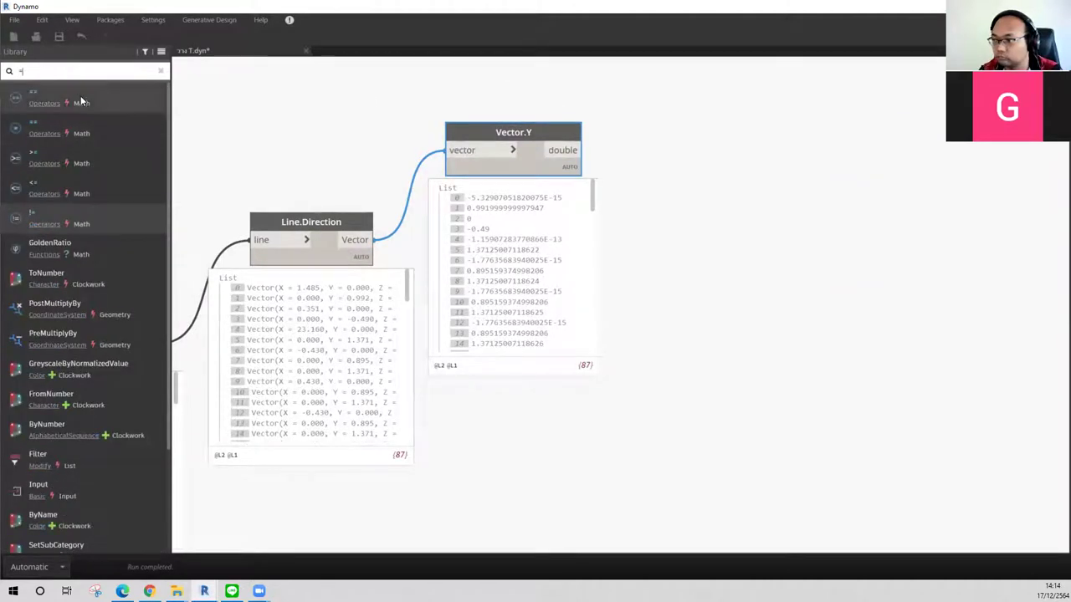
left_click(80, 96)
left_click_drag(686, 323, 754, 125)
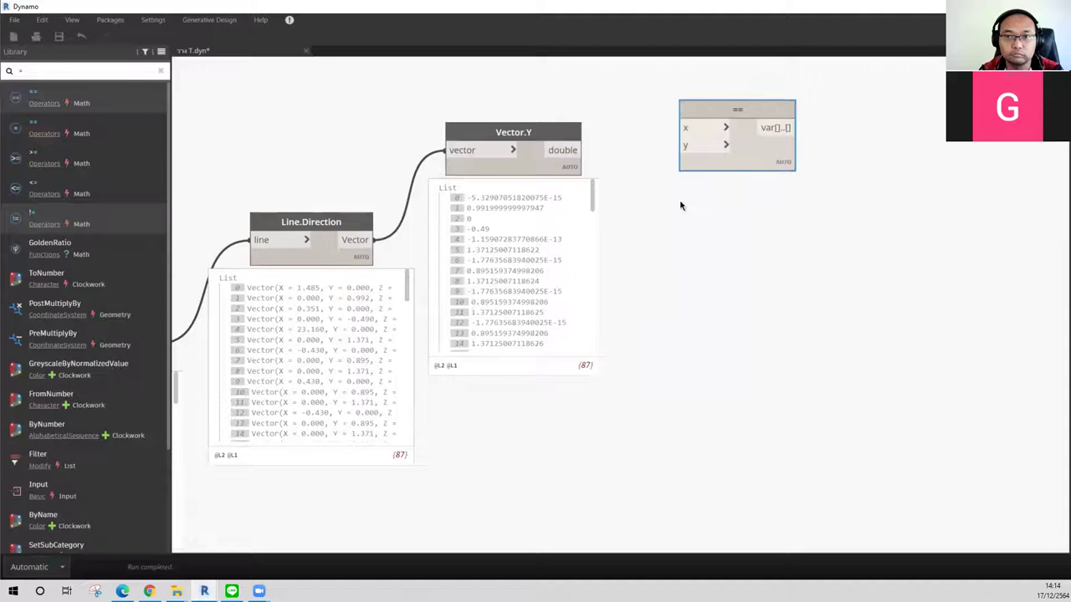
middle_click_drag(605, 57, 574, 224)
scroll(536, 300, "down", 3)
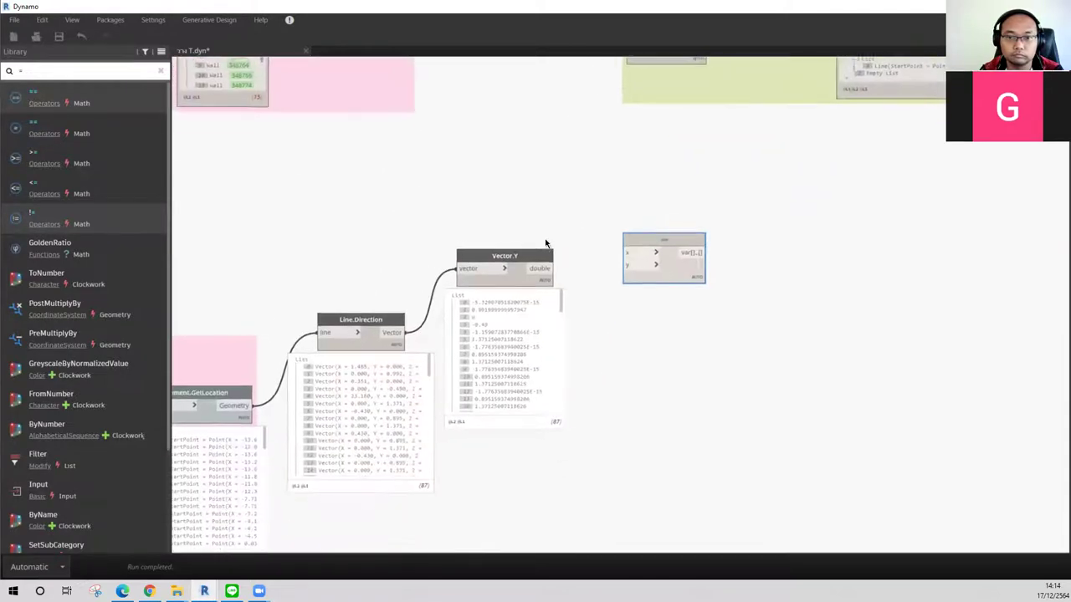
left_click_drag(515, 262, 545, 367)
left_click_drag(673, 261, 643, 320)
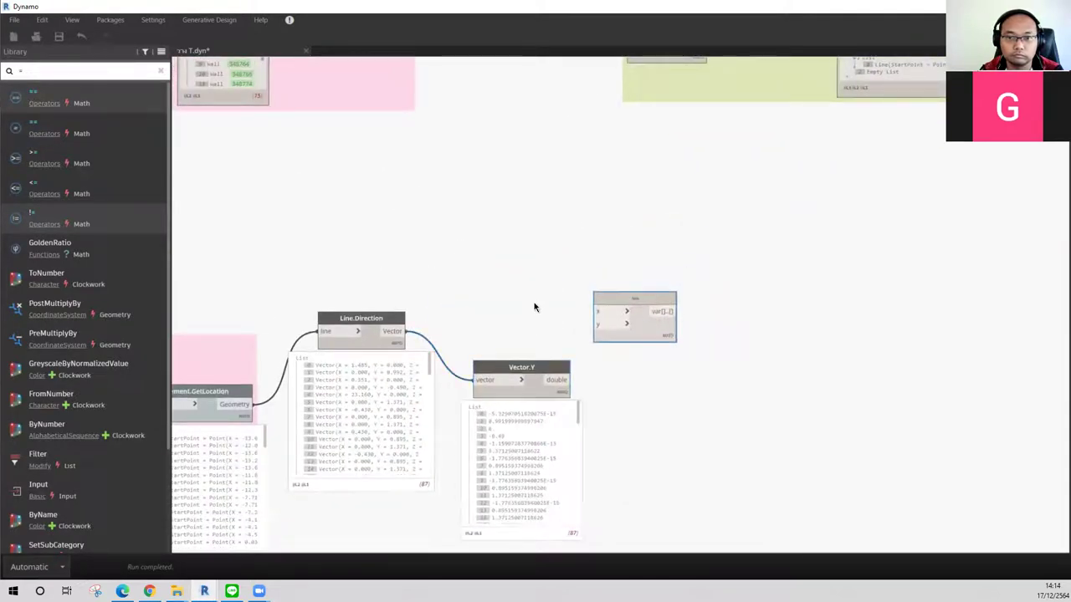
middle_click_drag(535, 306, 541, 217)
Step: Create a 1.0 Code Block wired to == y, with Vector.Y wired to x
double_click(456, 226)
type("1.0;")
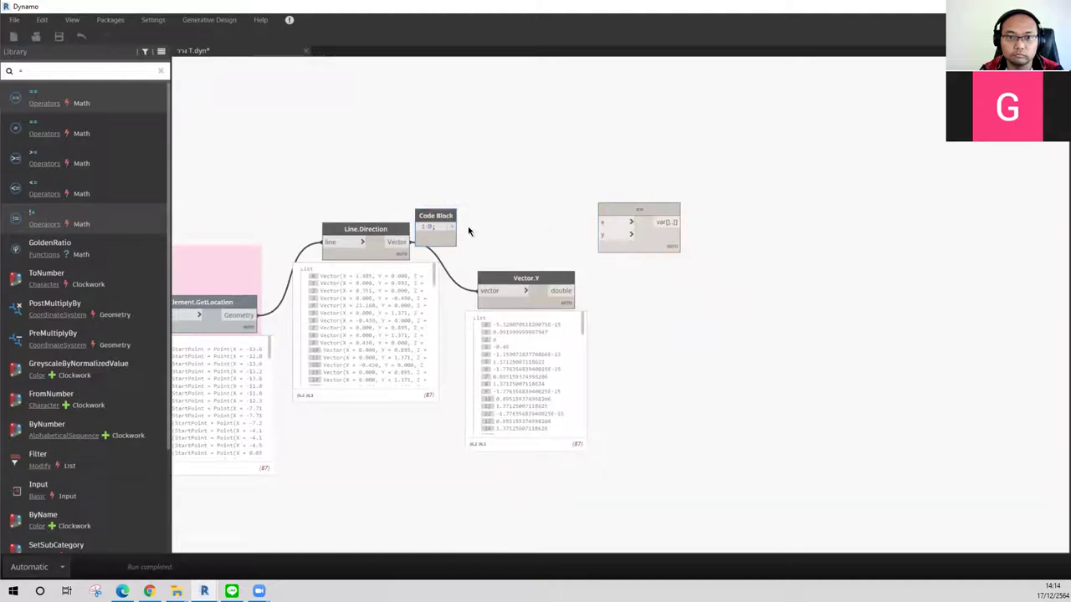
left_click(599, 234)
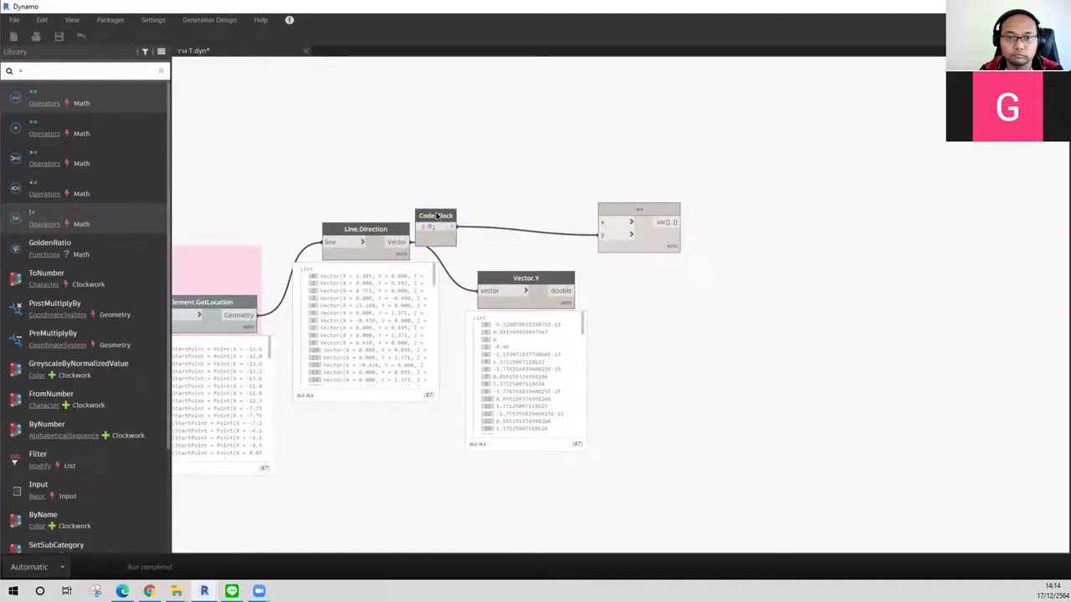
left_click_drag(435, 216, 506, 210)
mouse_move(563, 291)
left_mouse_down()
mouse_move(615, 222)
mouse_move(657, 228)
left_mouse_up()
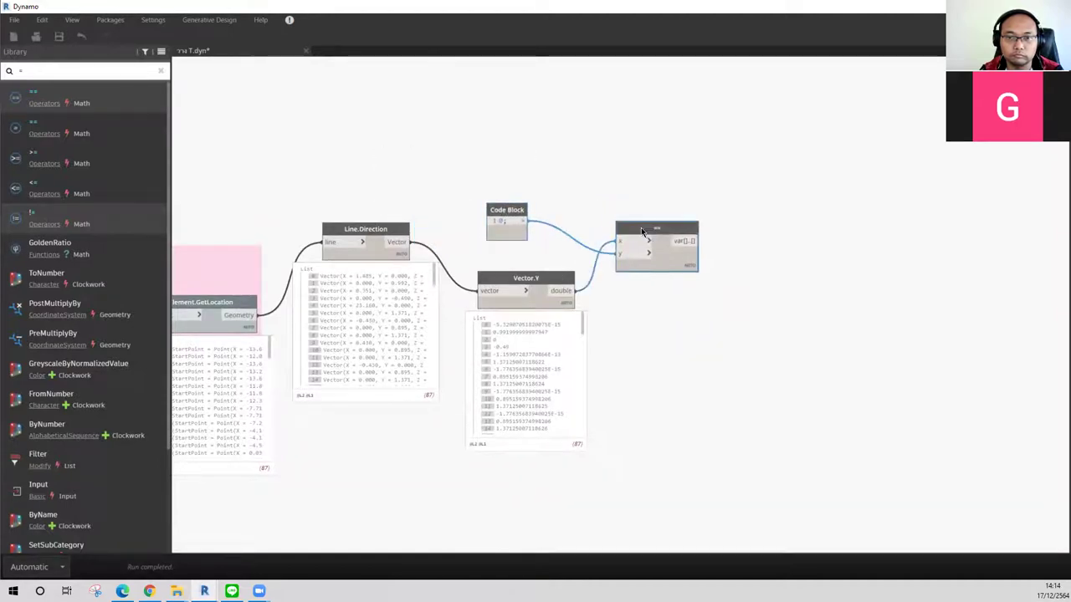
left_click_drag(520, 212, 548, 238)
scroll(619, 217, "up", 4)
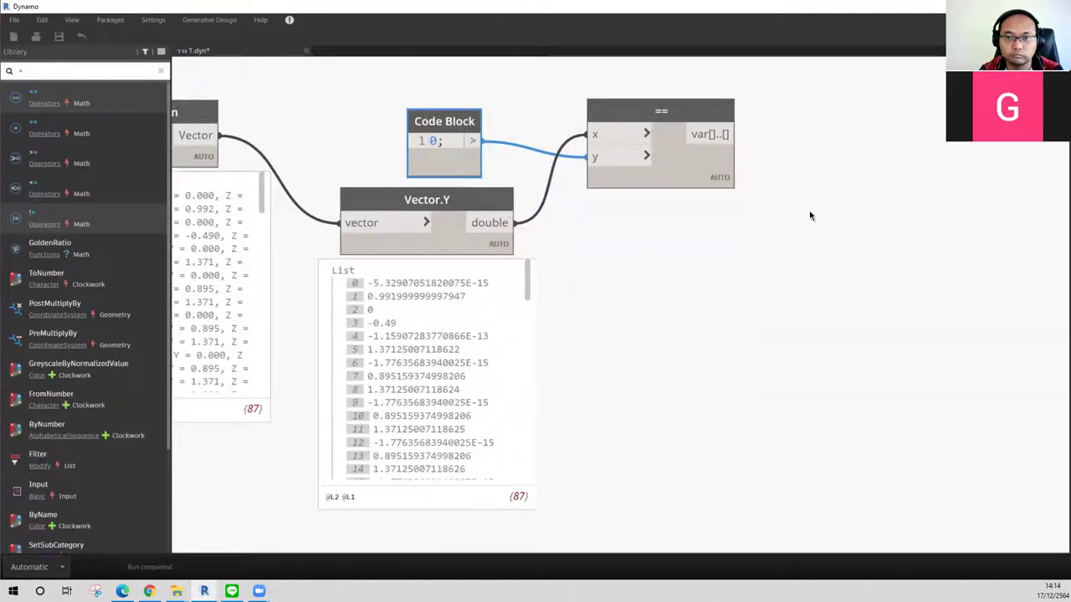
scroll(747, 247, "down", 2)
scroll(579, 258, "down", 2)
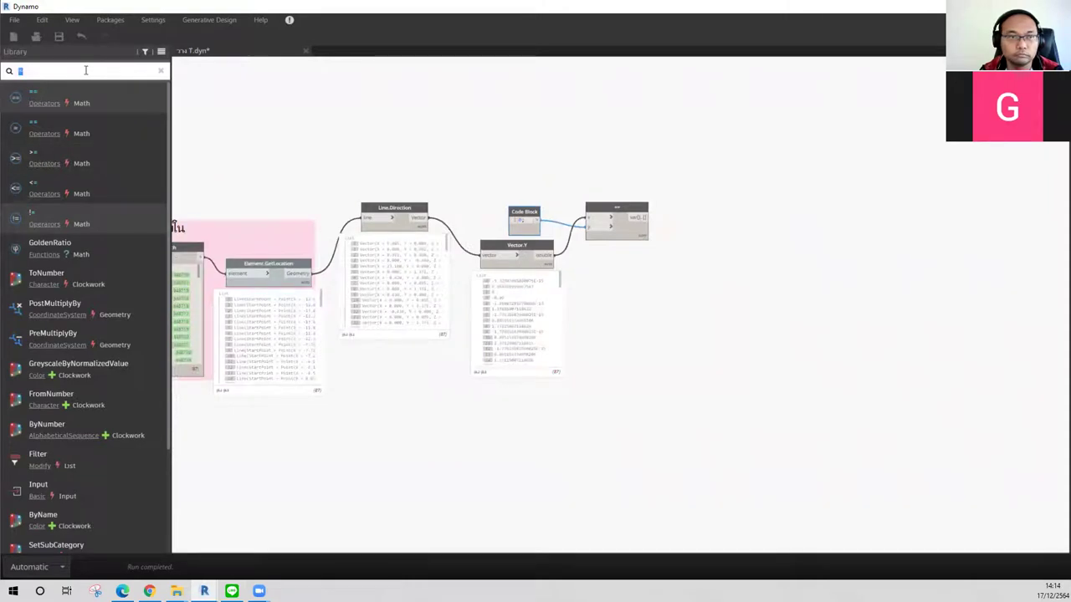
Step: Add a List.FilterByBoolMask node using the == result as its mask
type("fi")
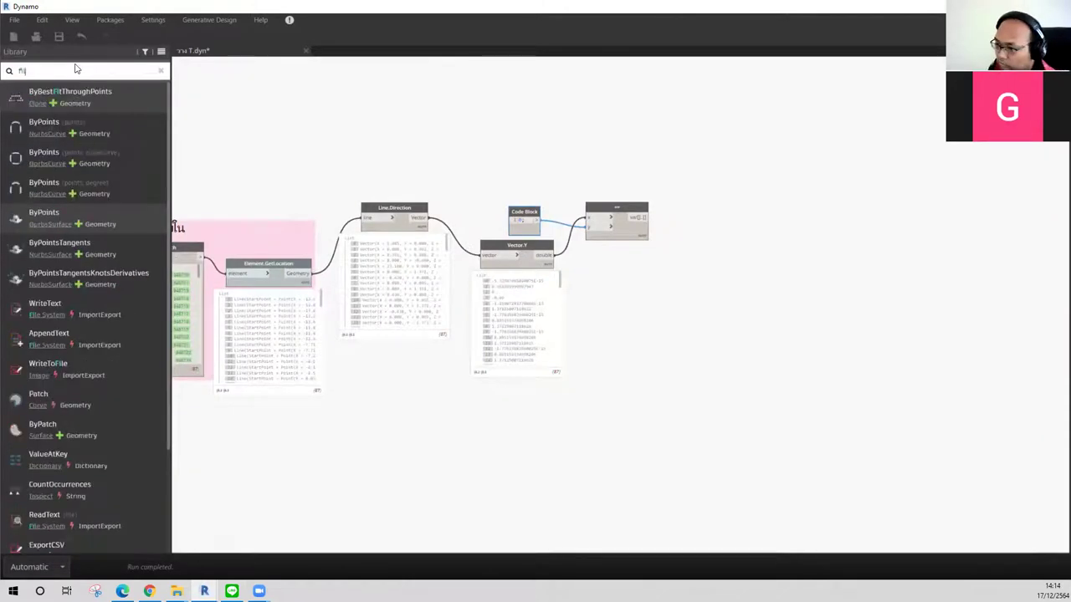
type("lter")
left_click(116, 96)
scroll(717, 324, "up", 3)
left_click_drag(697, 355, 753, 172)
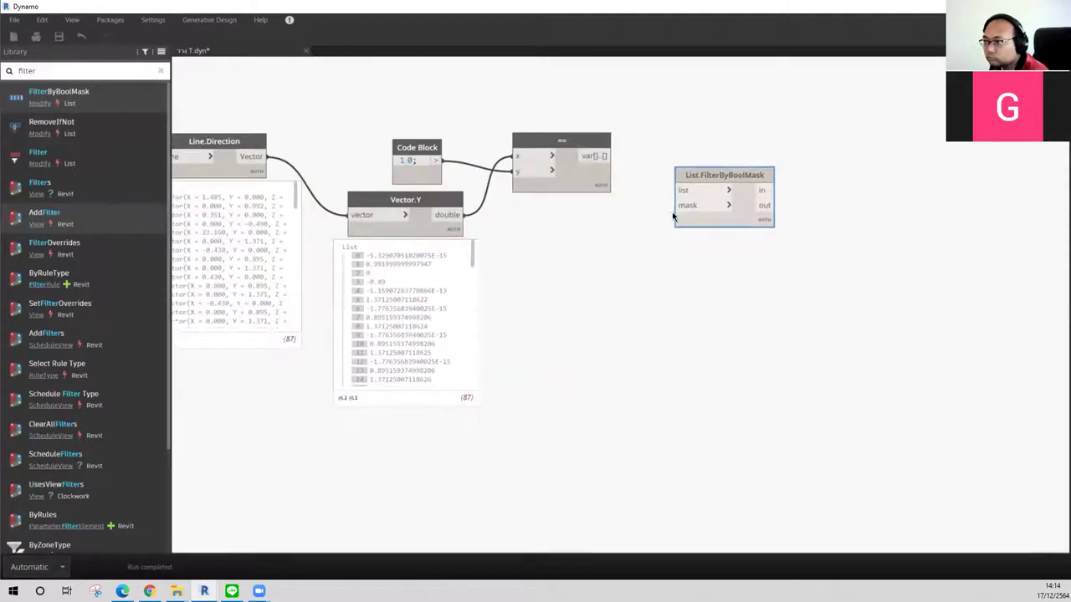
middle_click_drag(672, 217, 650, 258)
left_click(705, 246)
left_click_drag(701, 217, 717, 142)
Step: Feed Element.GetLocation's wall lines into the filter's list input
middle_click_drag(259, 184, 422, 168)
mouse_move(240, 218)
middle_mouse_down()
mouse_move(368, 158)
mouse_move(495, 163)
mouse_move(424, 203)
mouse_move(374, 270)
middle_mouse_up()
left_click_drag(373, 257, 992, 131)
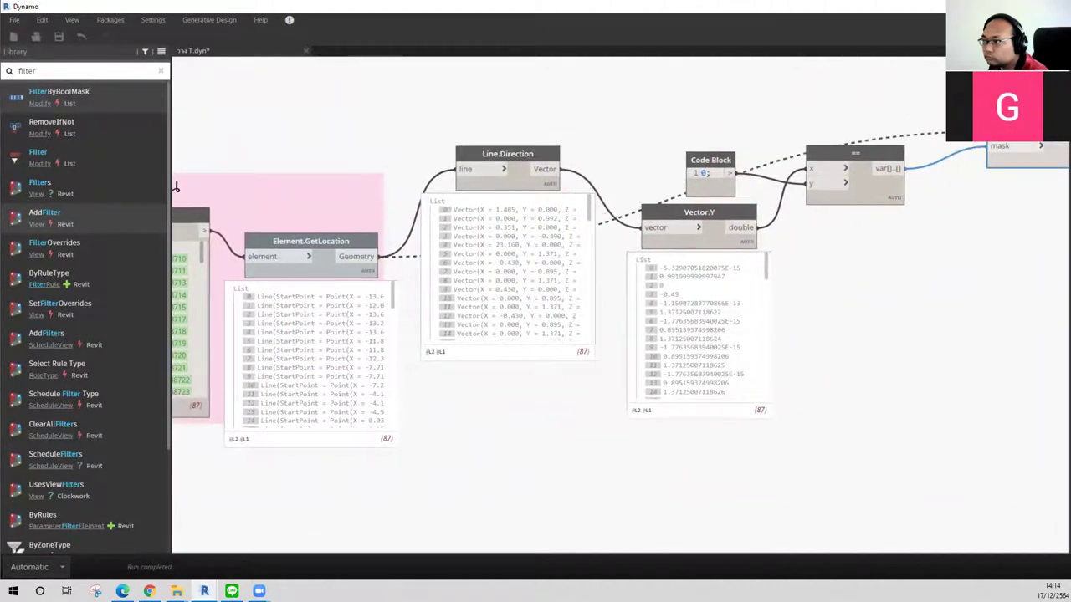
middle_click_drag(958, 249, 769, 230)
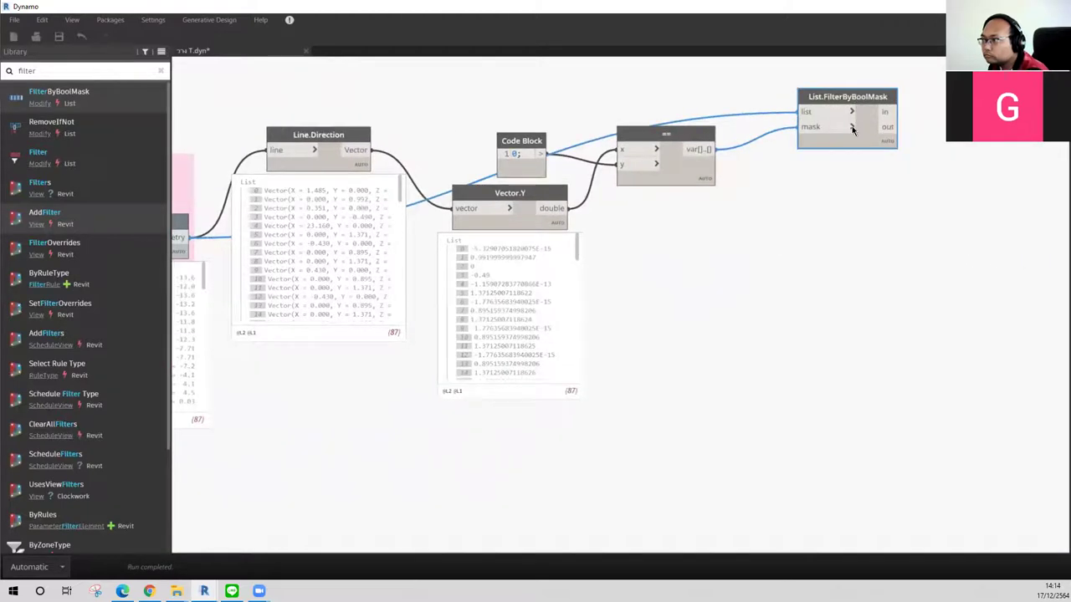
left_click_drag(890, 142, 885, 258)
middle_click_drag(877, 268, 691, 226)
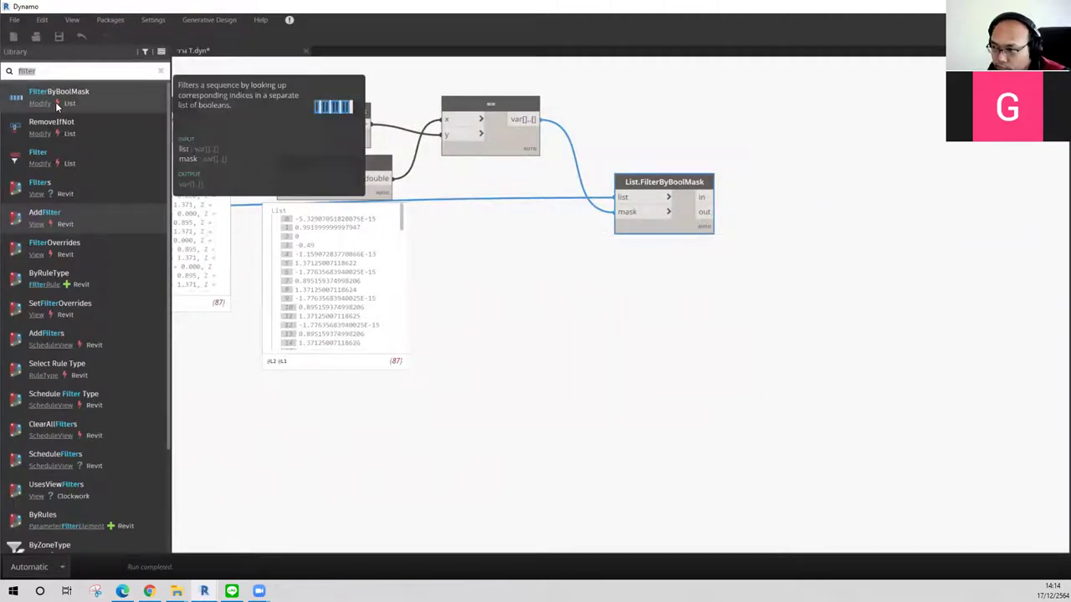
Step: Attach a Watch to the filter's 'in' output, showing the 36 matching lines
left_click(86, 69)
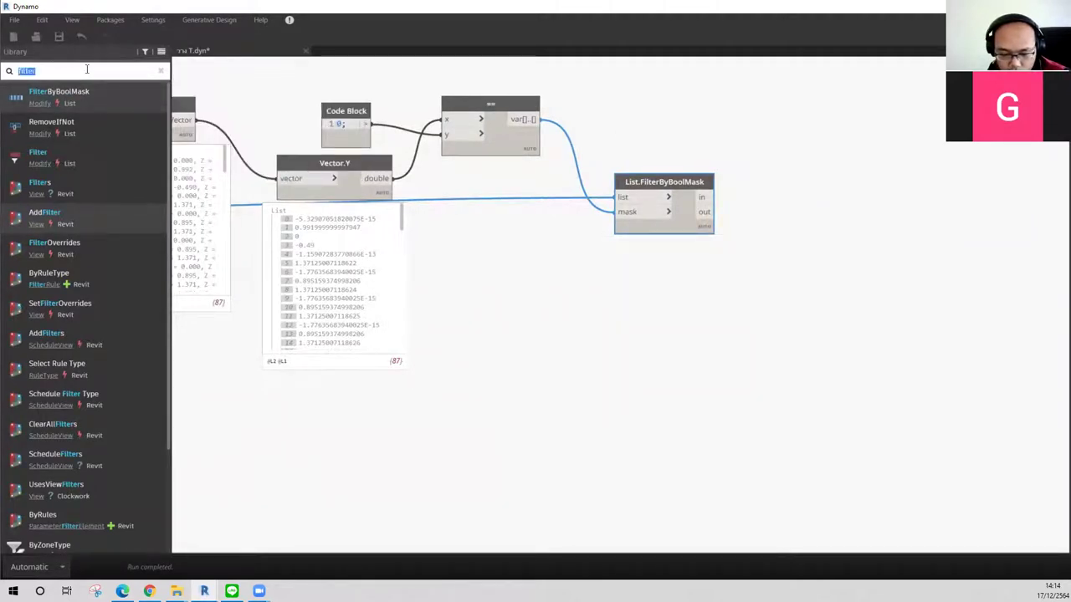
type("wat")
left_click(87, 91)
middle_click_drag(674, 258, 588, 361)
left_click_drag(559, 299, 729, 185)
left_click(731, 186)
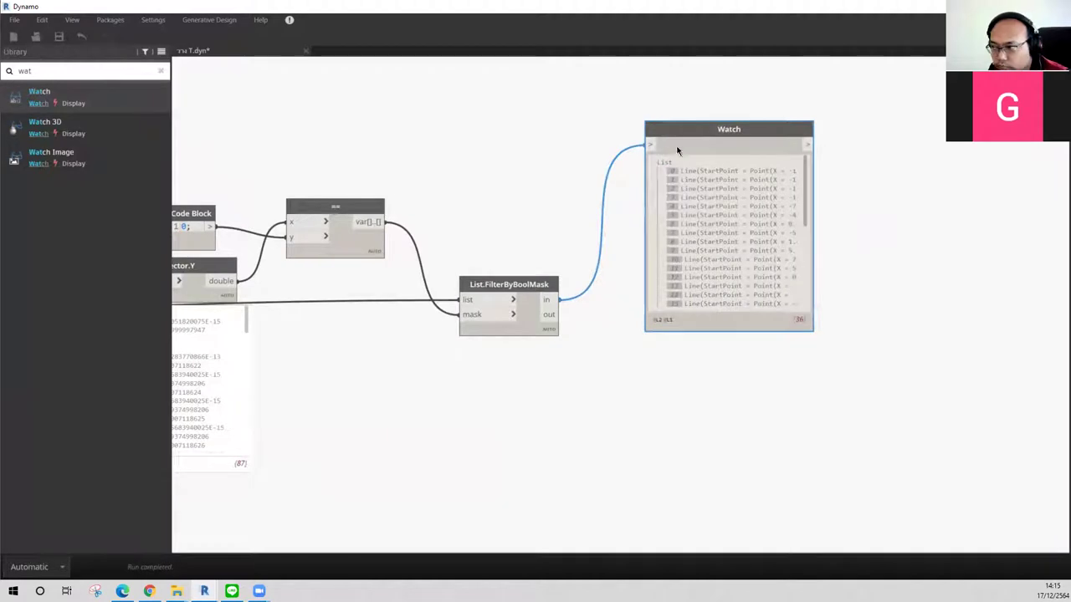
Step: Duplicate the Watch and connect it to the 'out' output, showing the 51 remaining lines
key("ctrl+c")
key("ctrl+v")
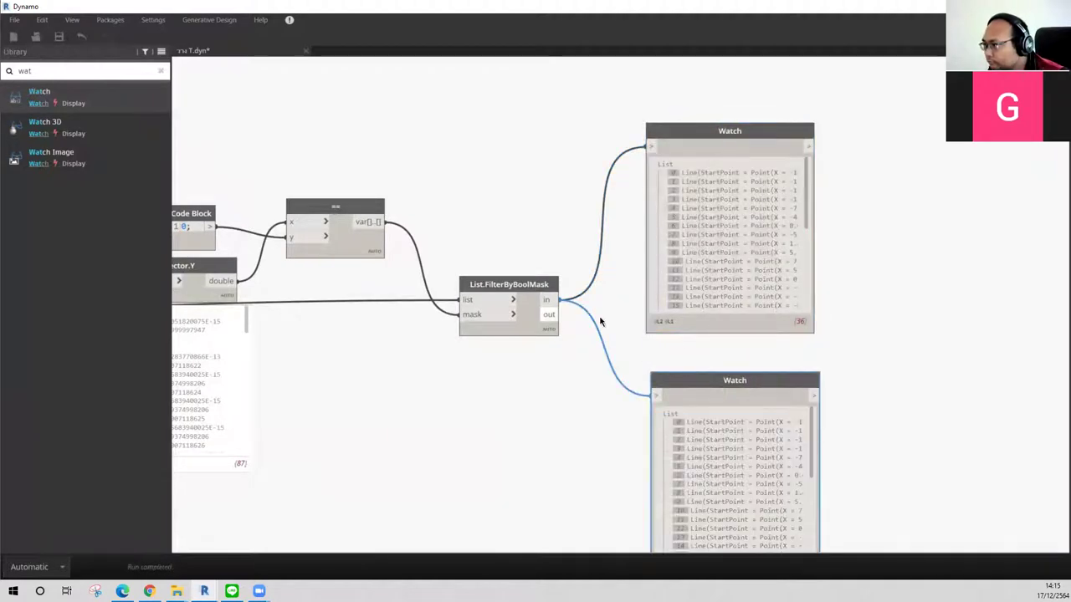
left_click(549, 315)
left_click(654, 395)
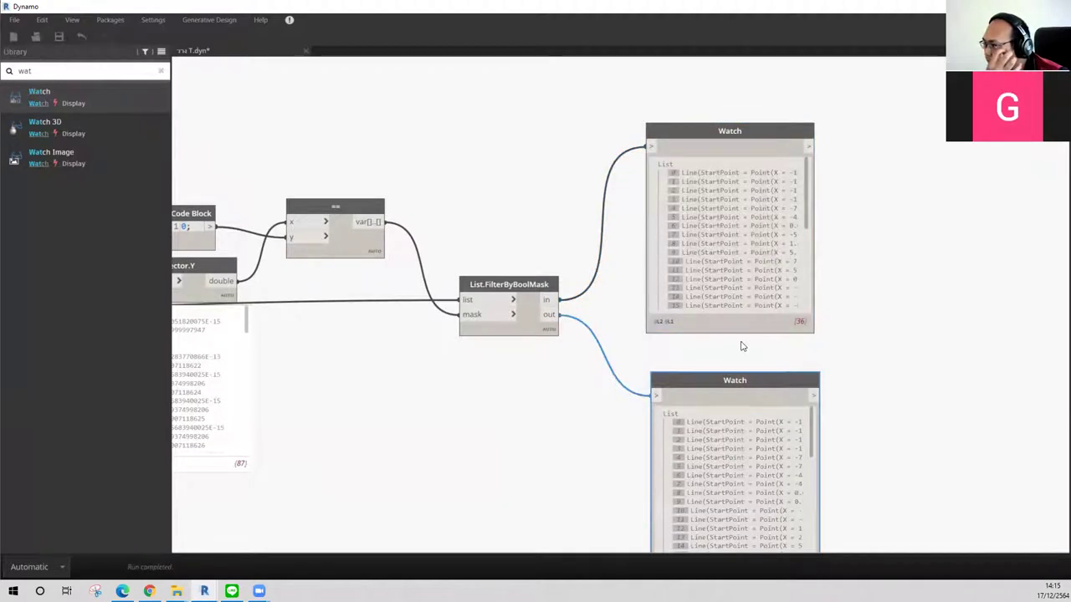
middle_click_drag(750, 302, 733, 266)
scroll(548, 276, "down", 2)
mouse_move(292, 334)
middle_mouse_down()
mouse_move(575, 253)
mouse_move(490, 262)
middle_mouse_up()
scroll(658, 273, "up", 2)
scroll(664, 280, "up", 1)
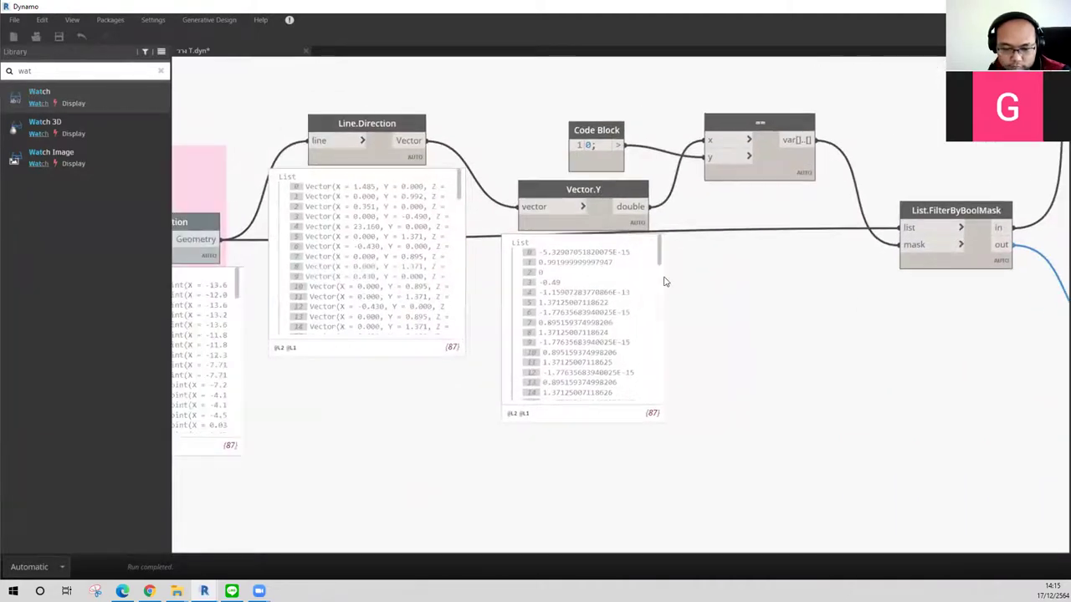
scroll(703, 272, "down", 2)
middle_click_drag(1038, 196, 801, 211)
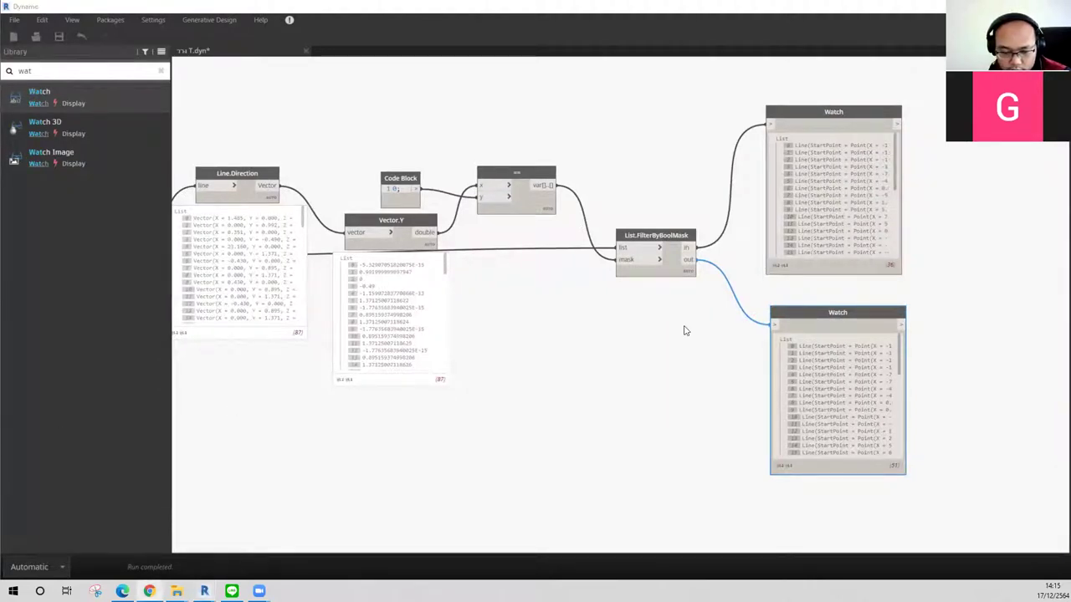
Step: Pan and zoom across the graph to review the inner-wall group and Element.GetLocation
scroll(753, 284, "down", 1)
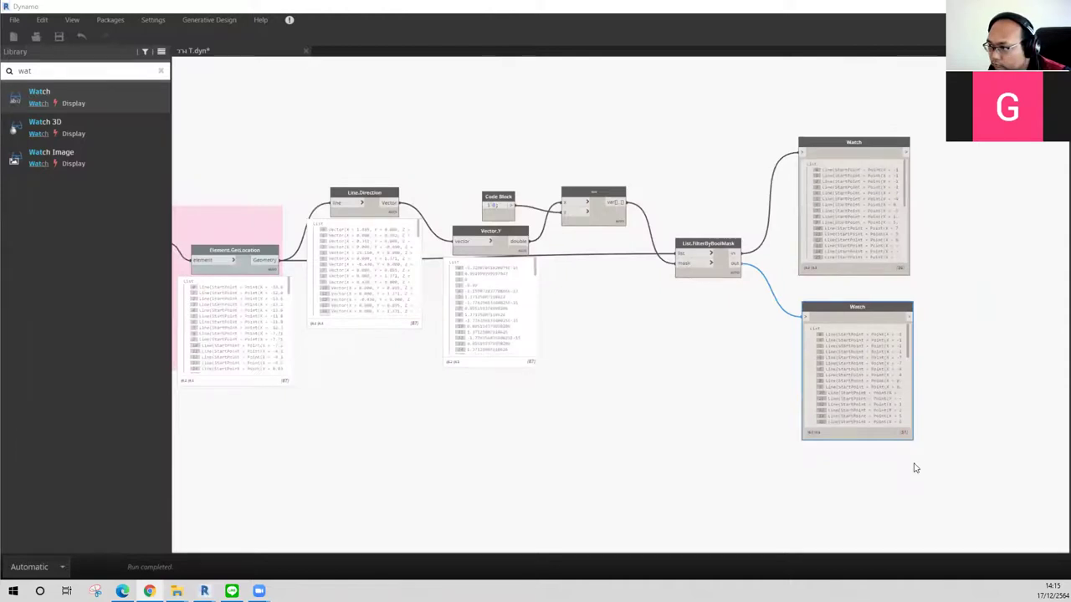
scroll(915, 469, "up", 2)
scroll(534, 302, "down", 2)
mouse_move(534, 301)
middle_mouse_down()
mouse_move(925, 340)
mouse_move(814, 376)
middle_mouse_up()
scroll(925, 340, "up", 1)
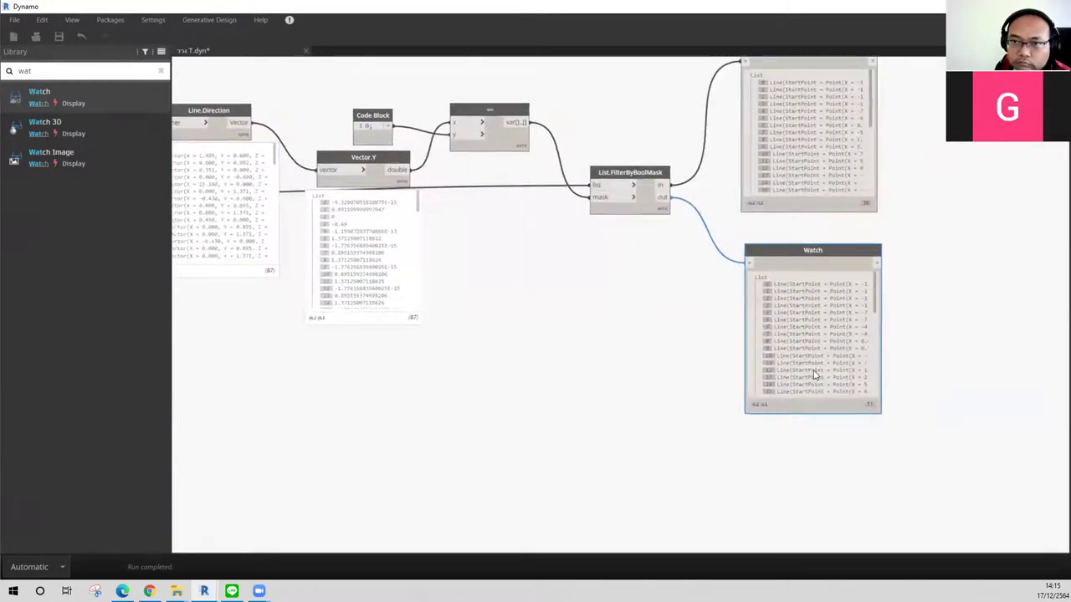
middle_click_drag(468, 334, 810, 362)
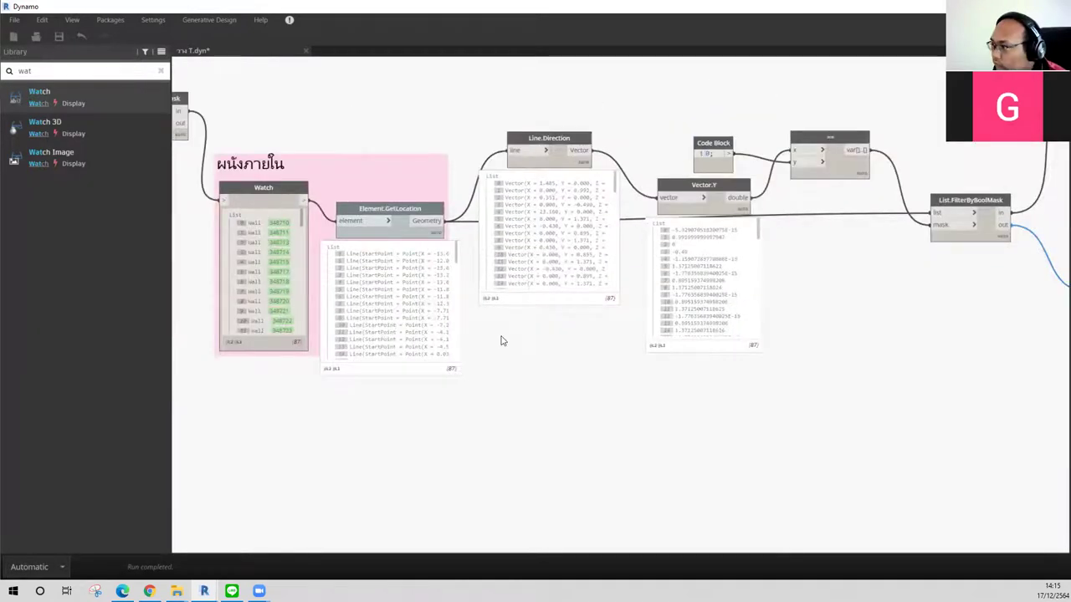
scroll(925, 266, "down", 2)
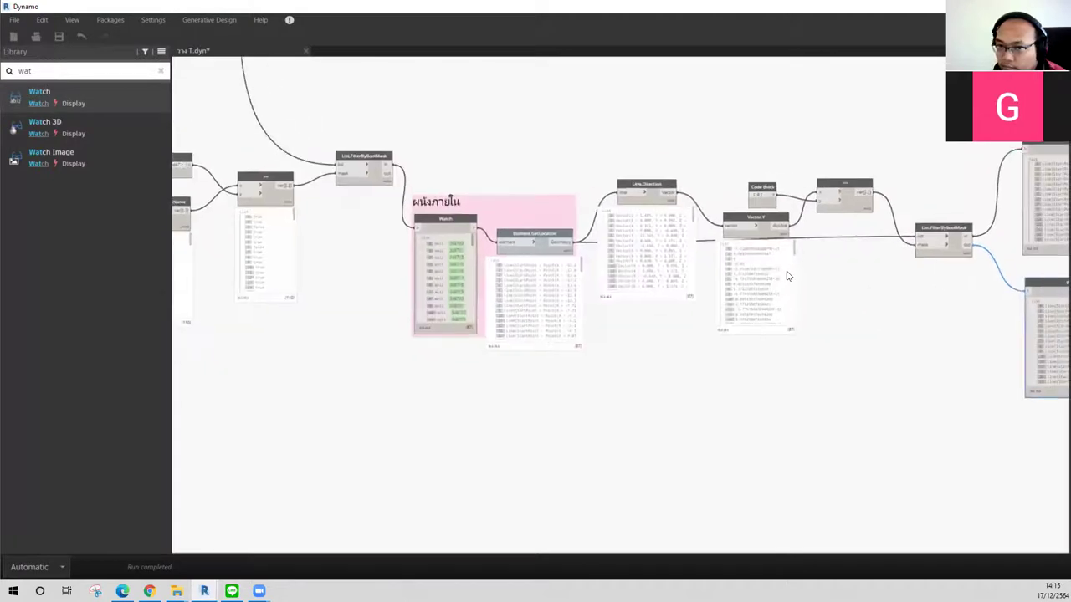
middle_click_drag(925, 265, 756, 272)
scroll(774, 324, "down", 1)
middle_click_drag(506, 241, 684, 303)
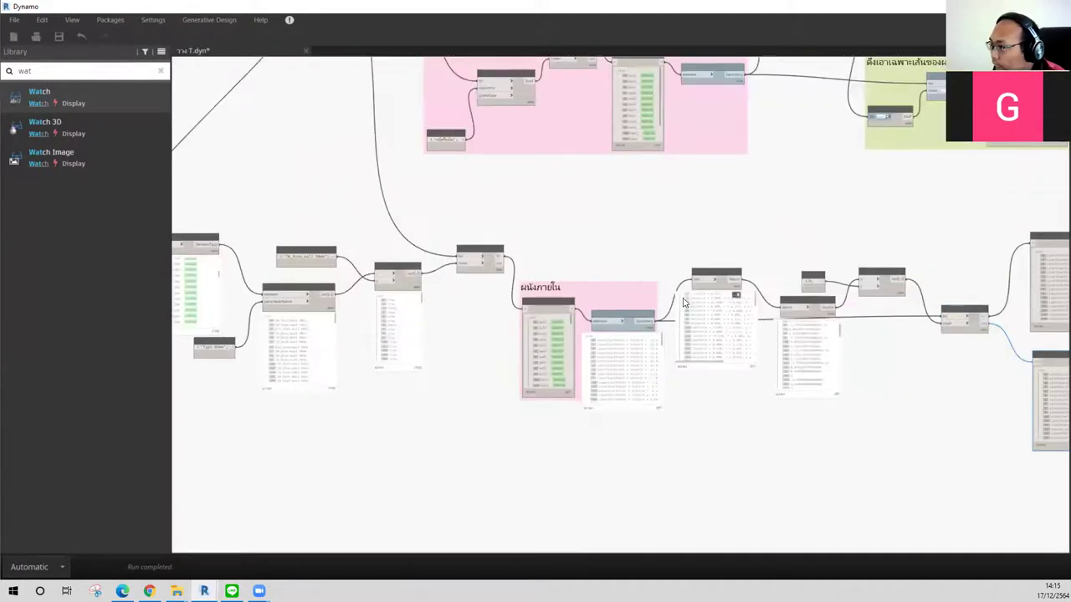
Step: Box-select List.FilterByBoolMask with its two result Watch nodes
scroll(485, 286, "down", 1)
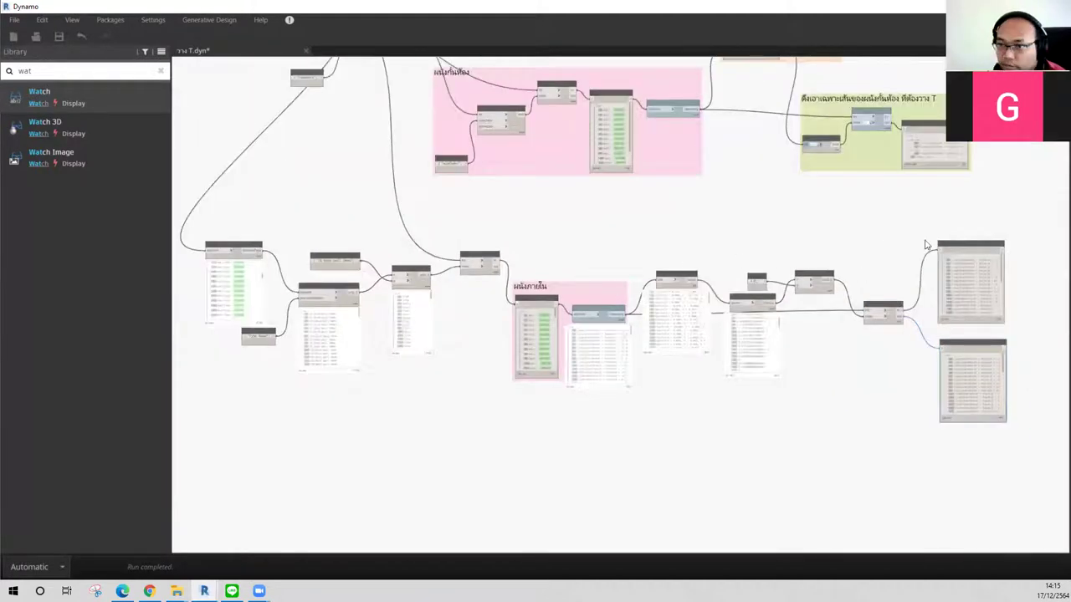
scroll(918, 224, "up", 1)
scroll(889, 265, "up", 1)
scroll(920, 231, "up", 2)
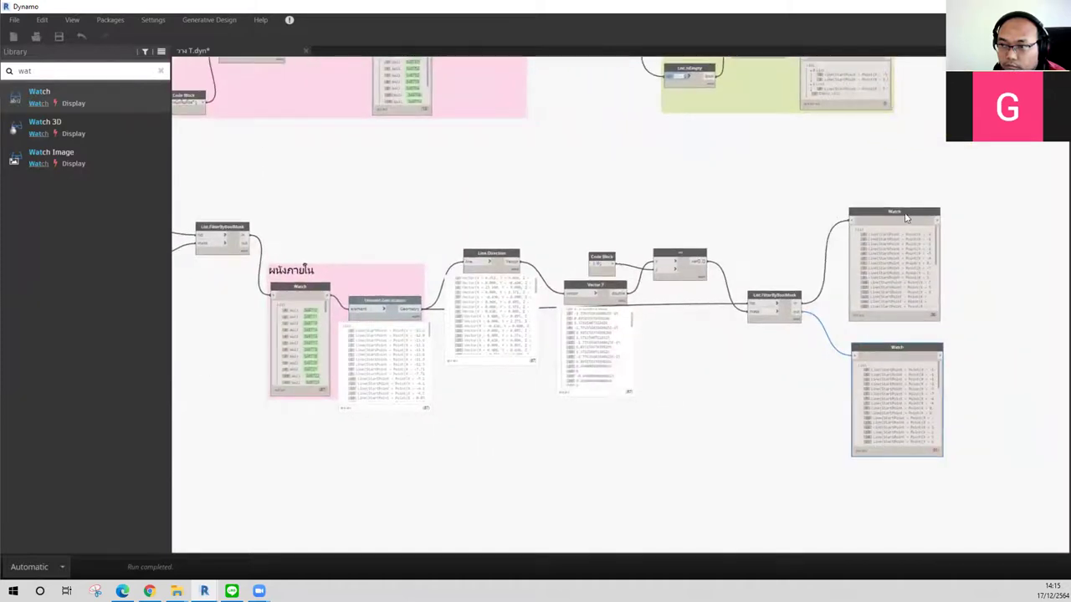
scroll(910, 220, "up", 1)
scroll(893, 285, "up", 1)
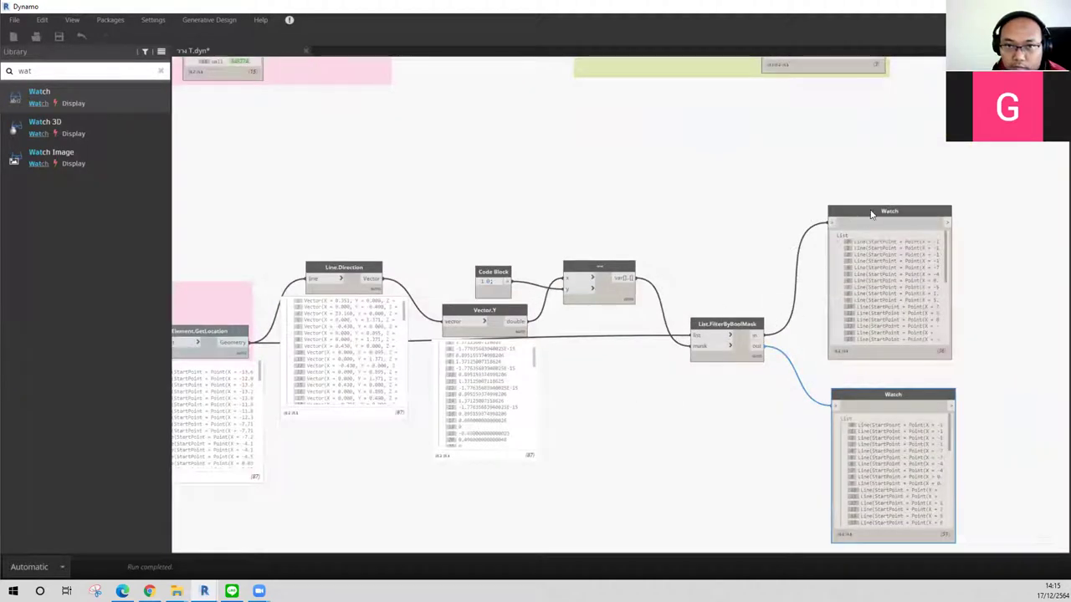
left_click_drag(884, 214, 890, 176)
middle_click_drag(698, 336, 771, 305)
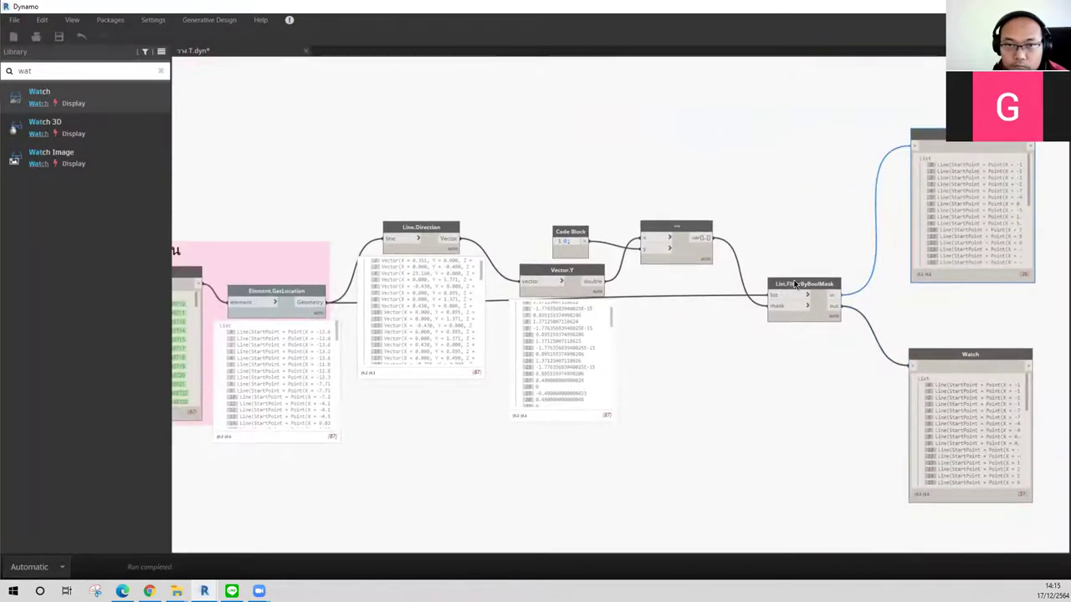
middle_click_drag(966, 251, 820, 215)
left_click_drag(944, 68, 645, 488)
Step: Duplicate the List.FilterByBoolMask node and its two Watch nodes, then feed it the inner-wall elements
key("ctrl+c")
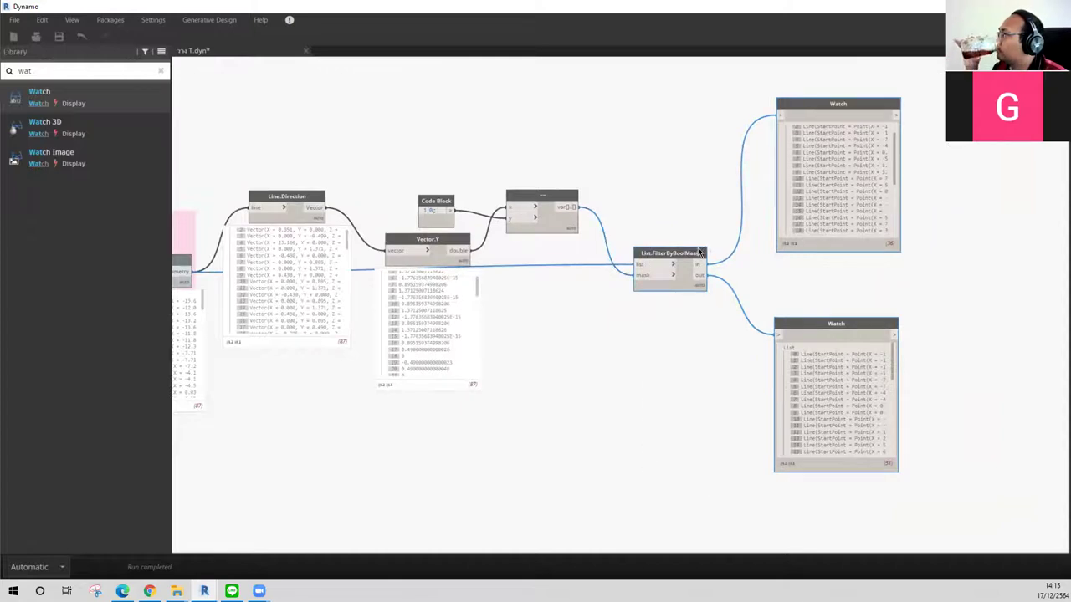
key("ctrl+v")
left_click_drag(683, 412, 540, 545)
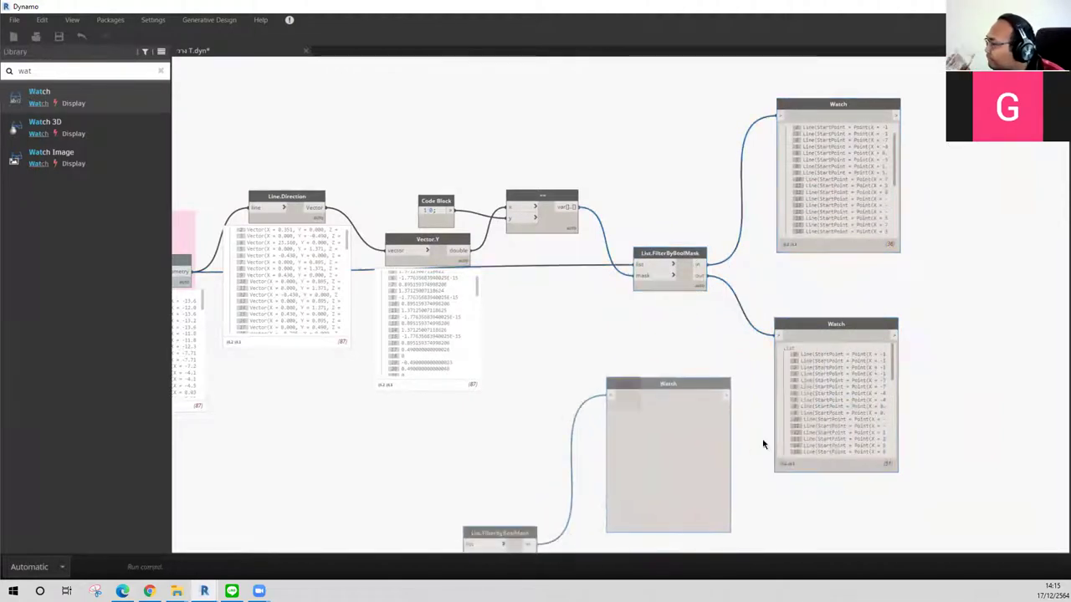
middle_click_drag(312, 449, 446, 239)
scroll(446, 239, "down", 2)
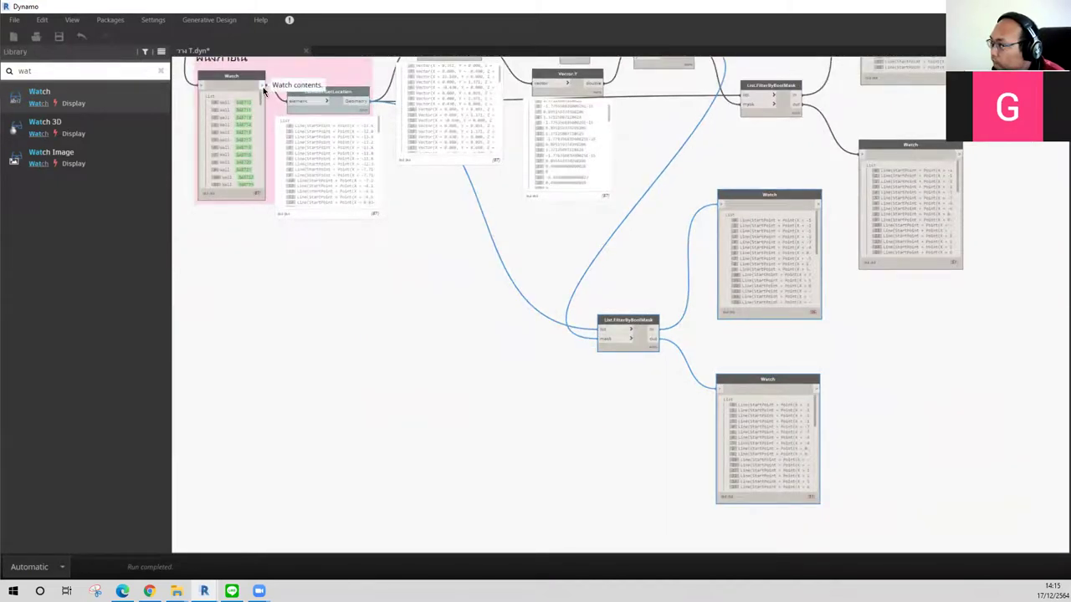
middle_click_drag(496, 154, 509, 212)
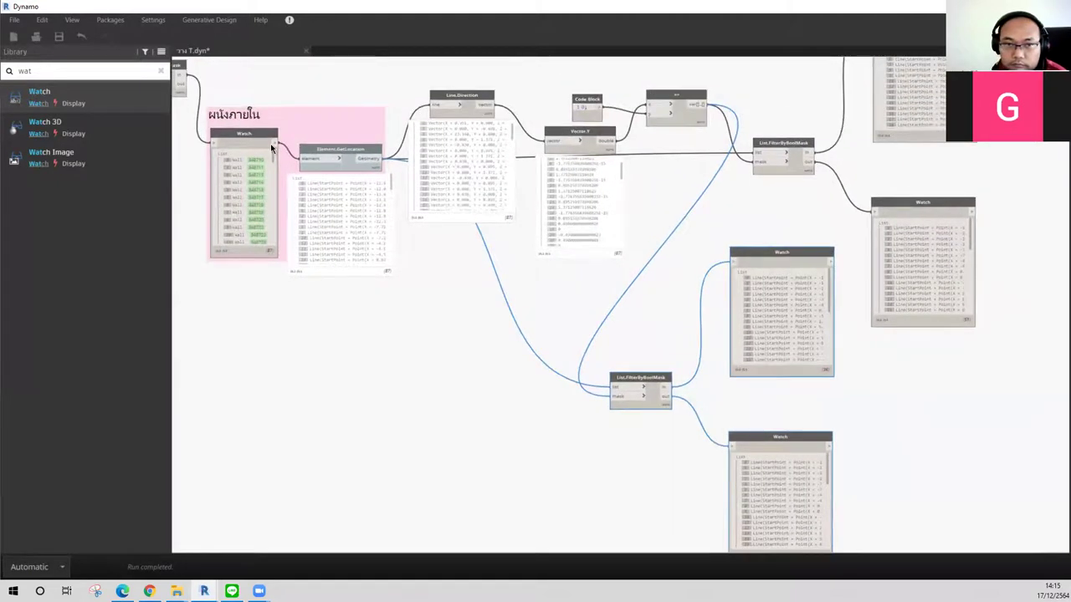
left_click(273, 142)
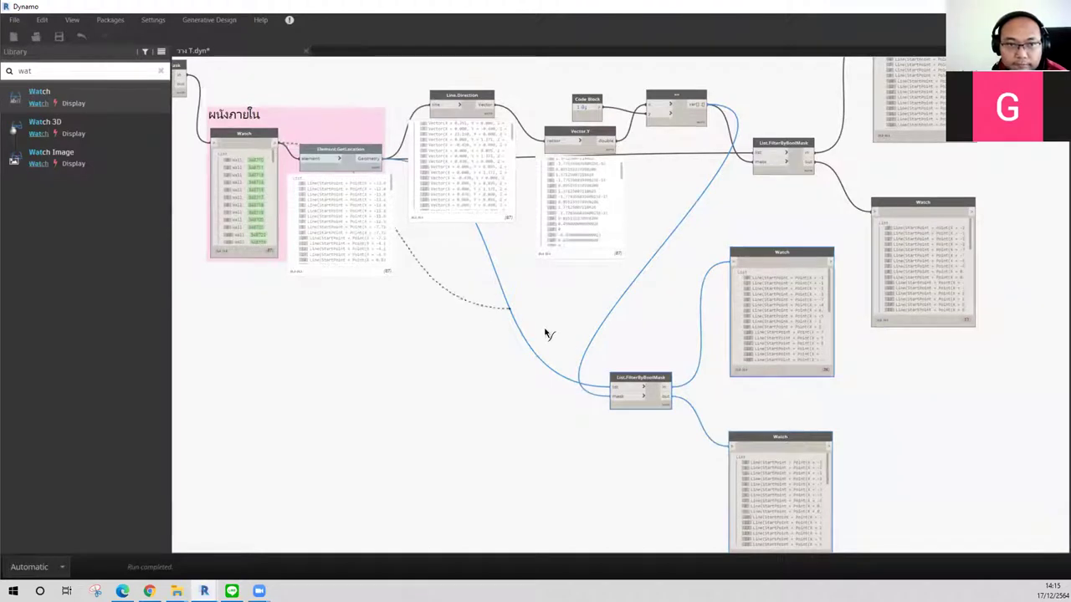
left_click(609, 384)
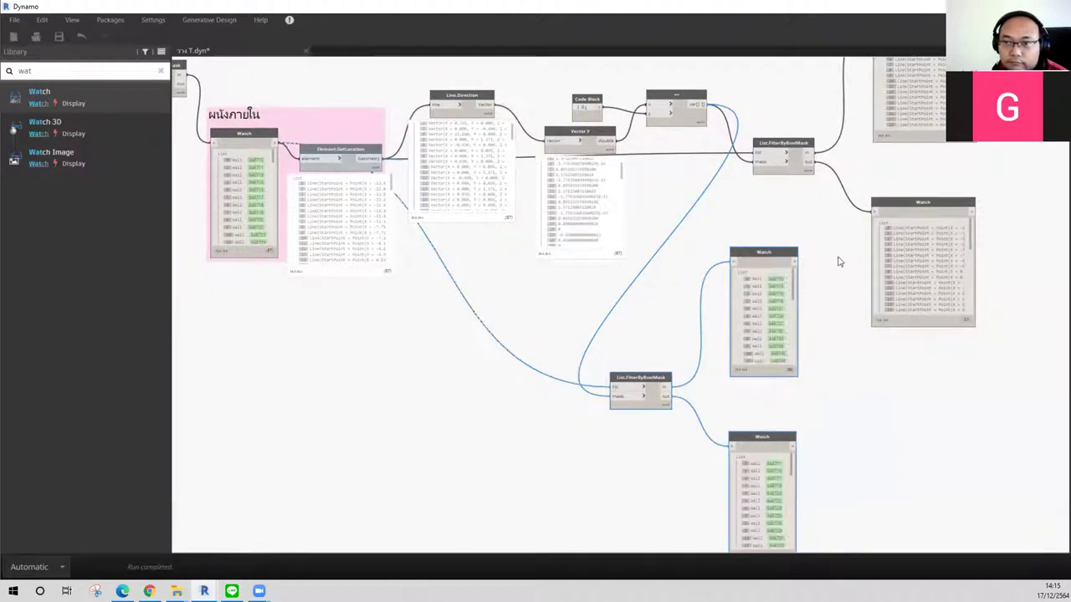
Step: Move the copied filter up, and place the wall-list Watch beside the upper line-list Watch
middle_click_drag(867, 305, 717, 323)
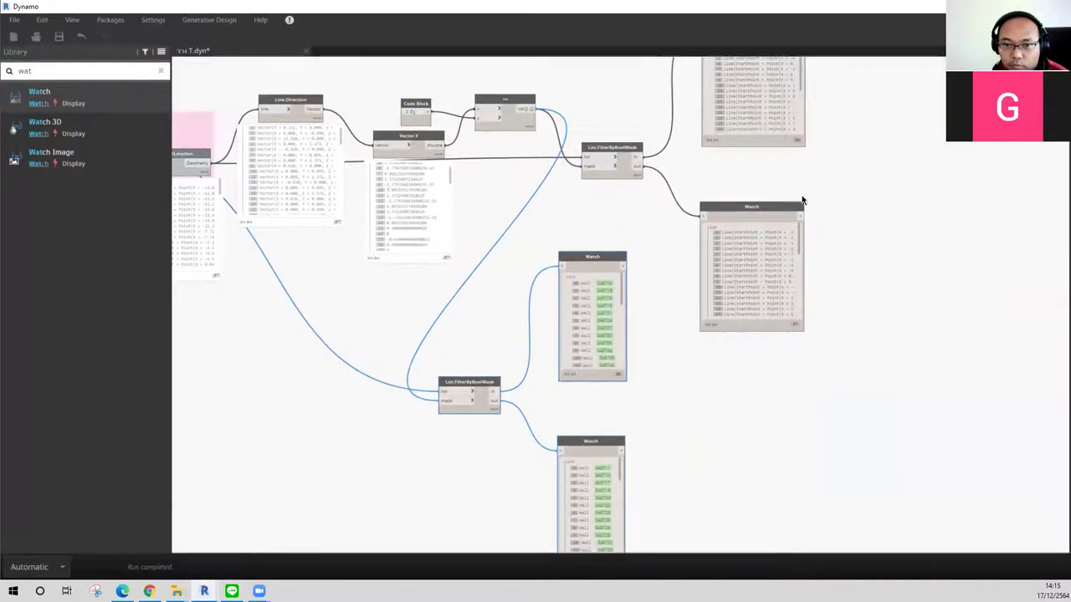
left_click_drag(802, 203, 974, 229)
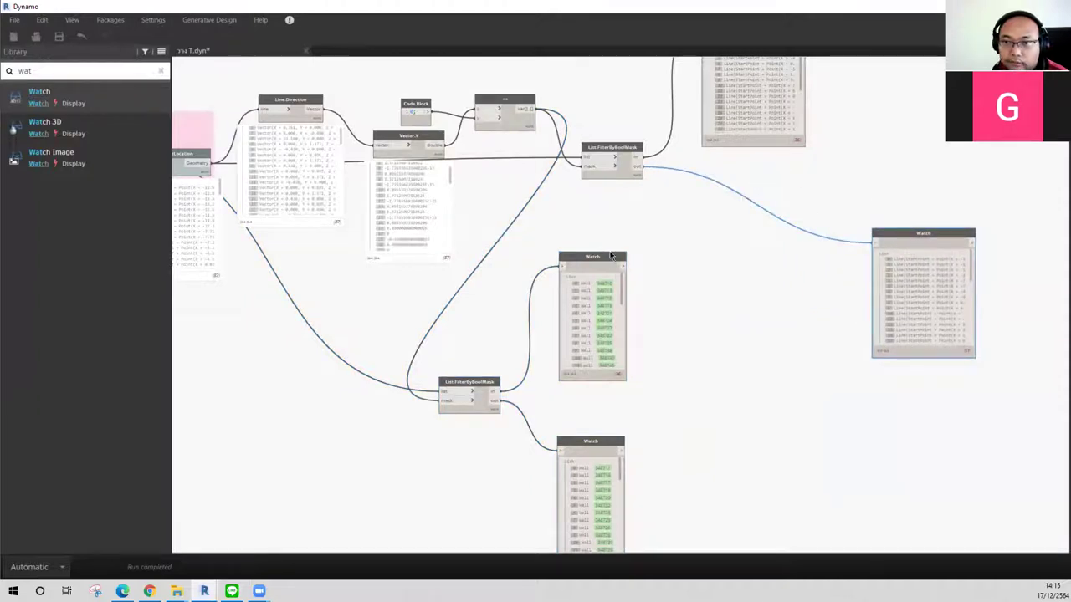
left_click_drag(611, 256, 945, 66)
left_click_drag(498, 383, 652, 289)
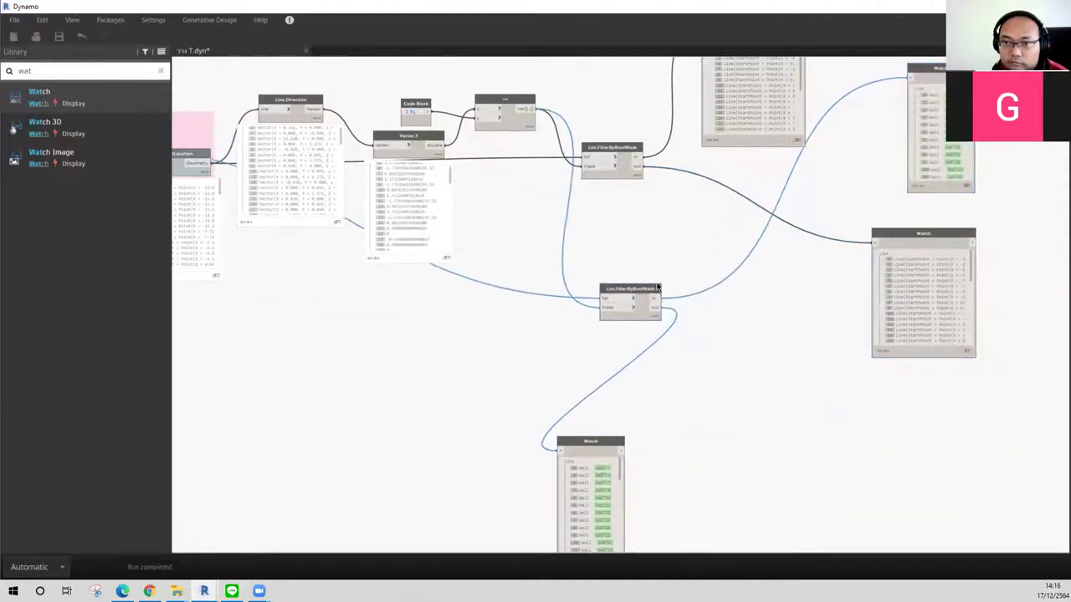
middle_click_drag(839, 143, 724, 300)
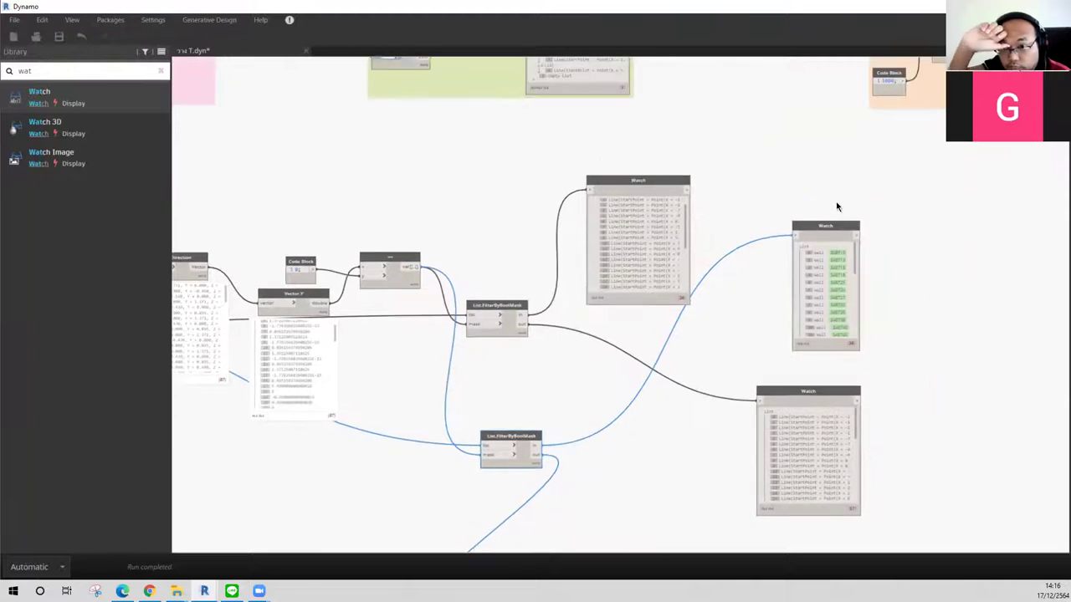
left_click_drag(827, 220, 710, 181)
left_click_drag(797, 223, 716, 182)
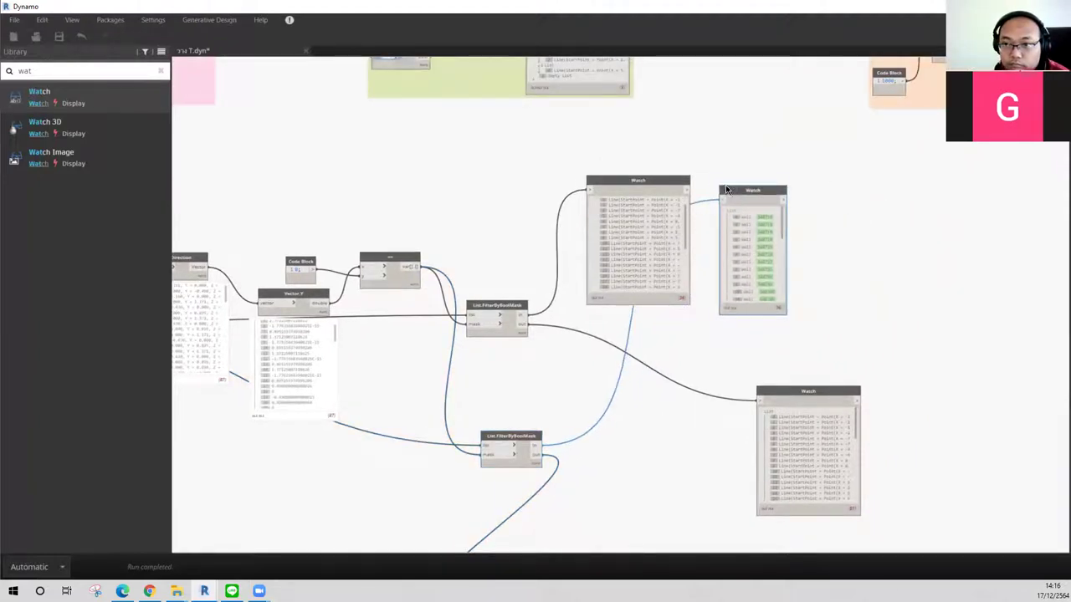
Step: Pair the remaining wall-list Watch beside the lower line-list Watch, then select the top pair
scroll(555, 444, "down", 5)
mouse_move(497, 430)
left_mouse_down()
mouse_move(629, 348)
mouse_move(654, 318)
left_mouse_up()
mouse_move(798, 226)
left_mouse_down()
mouse_move(745, 318)
mouse_move(728, 317)
left_mouse_up()
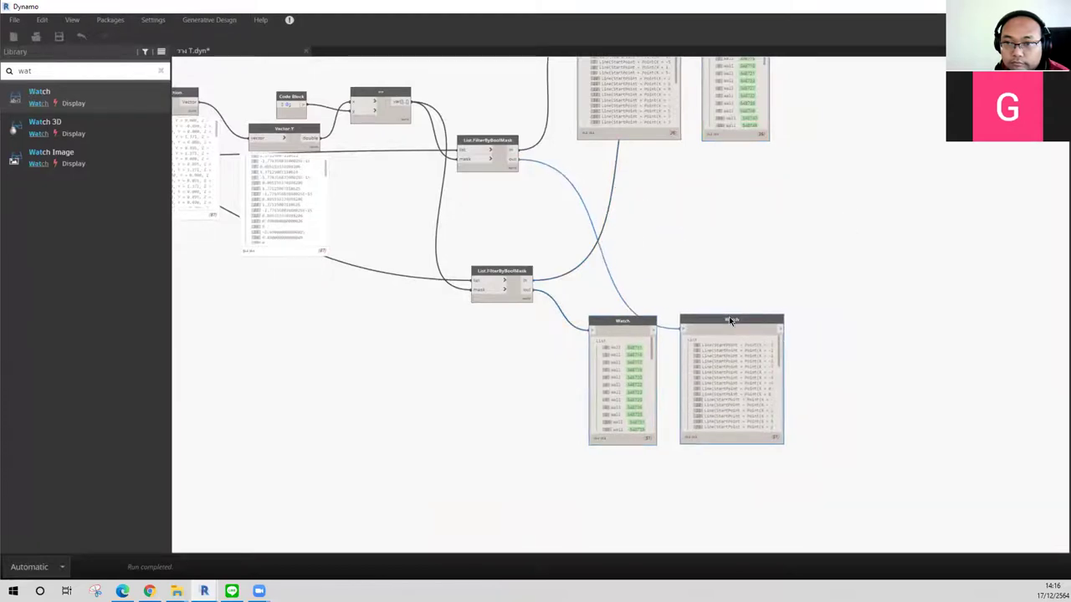
middle_click_drag(728, 287, 724, 360)
scroll(724, 360, "down", 1)
scroll(667, 303, "up", 1)
scroll(708, 259, "up", 1)
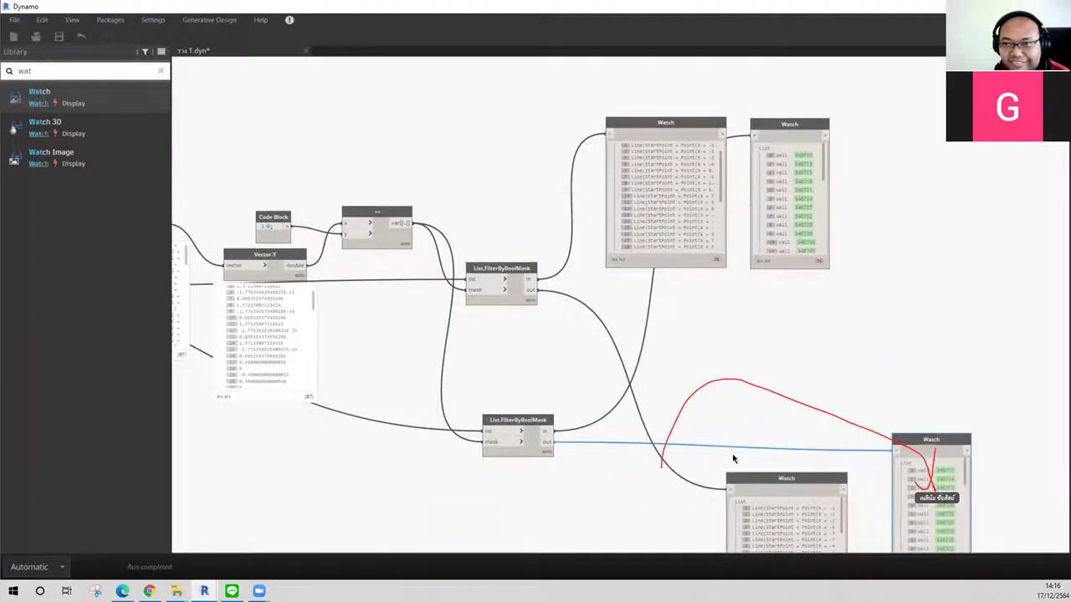
left_click_drag(800, 477, 693, 432)
mouse_move(952, 437)
left_mouse_down()
mouse_move(855, 460)
mouse_move(828, 426)
left_mouse_up()
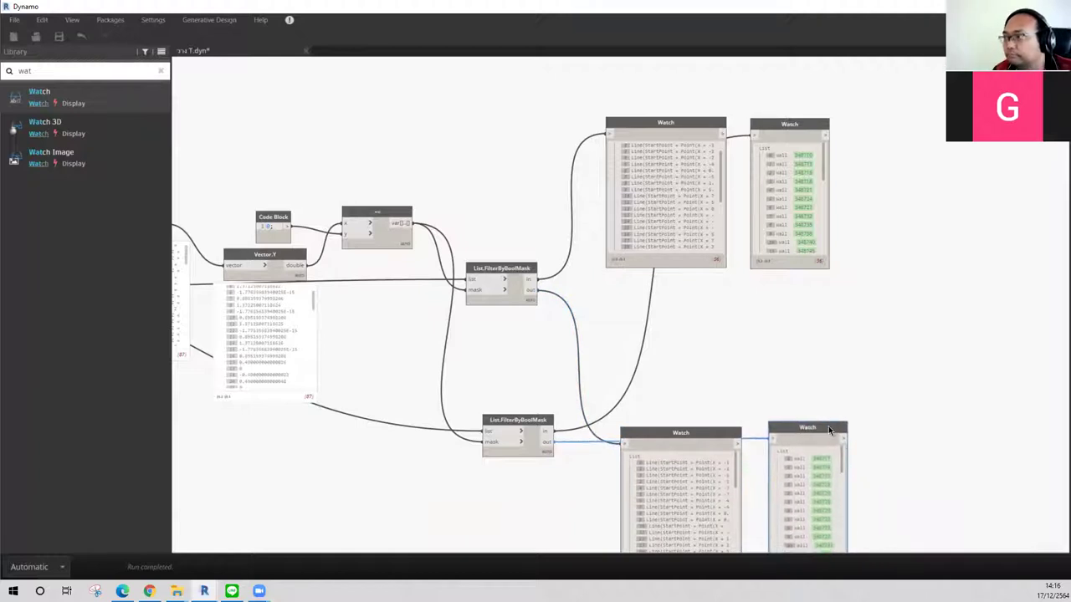
left_click_drag(887, 290, 593, 106)
Step: Group the two top Watch nodes and title the group ผนังแนวนอน
right_click(652, 119)
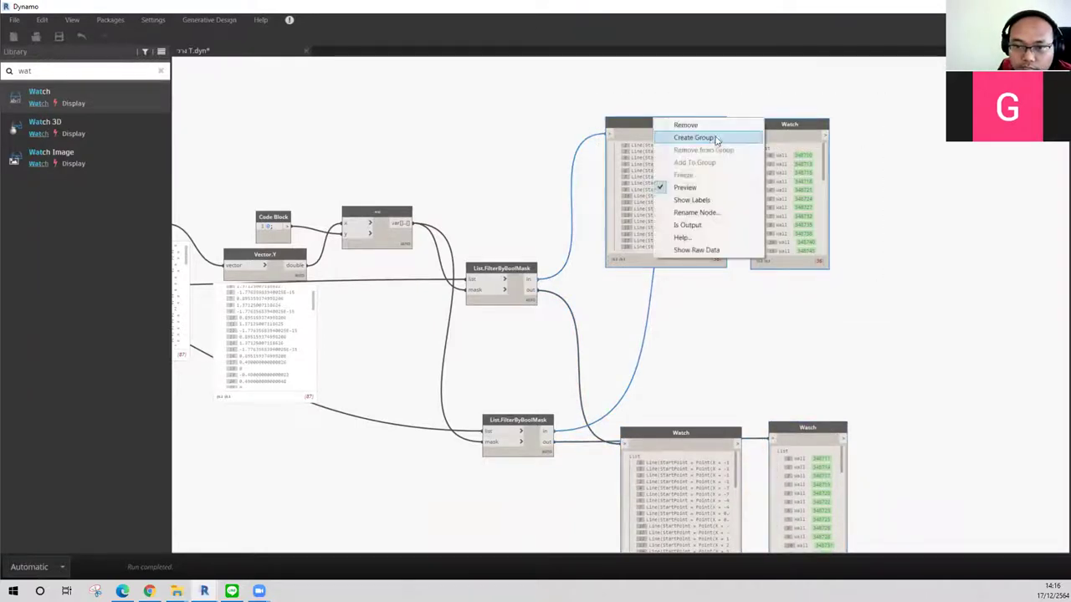
left_click(677, 138)
double_click(671, 98)
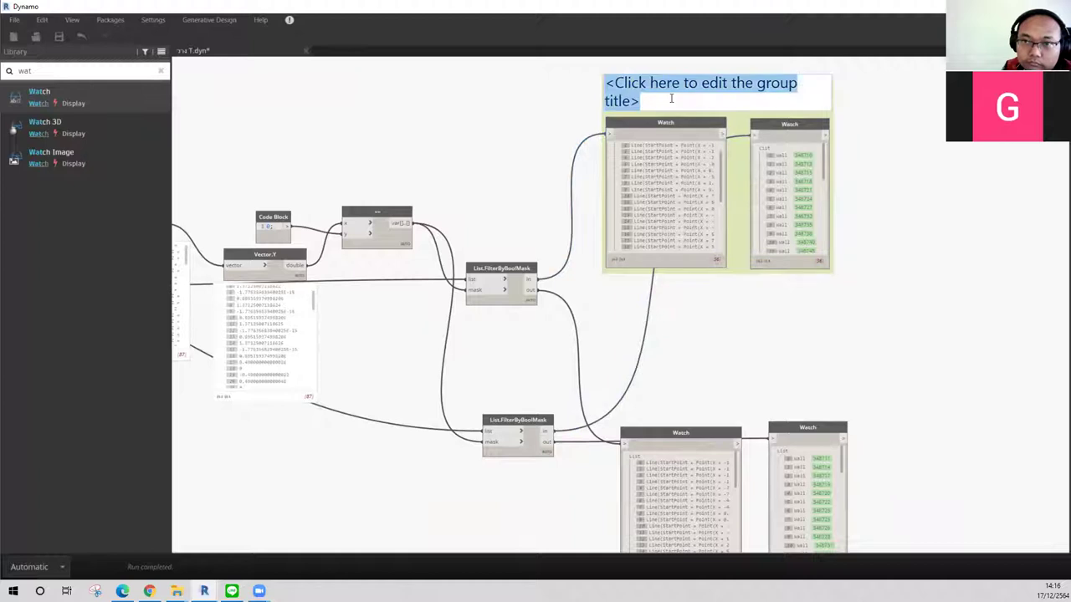
type("zoy")
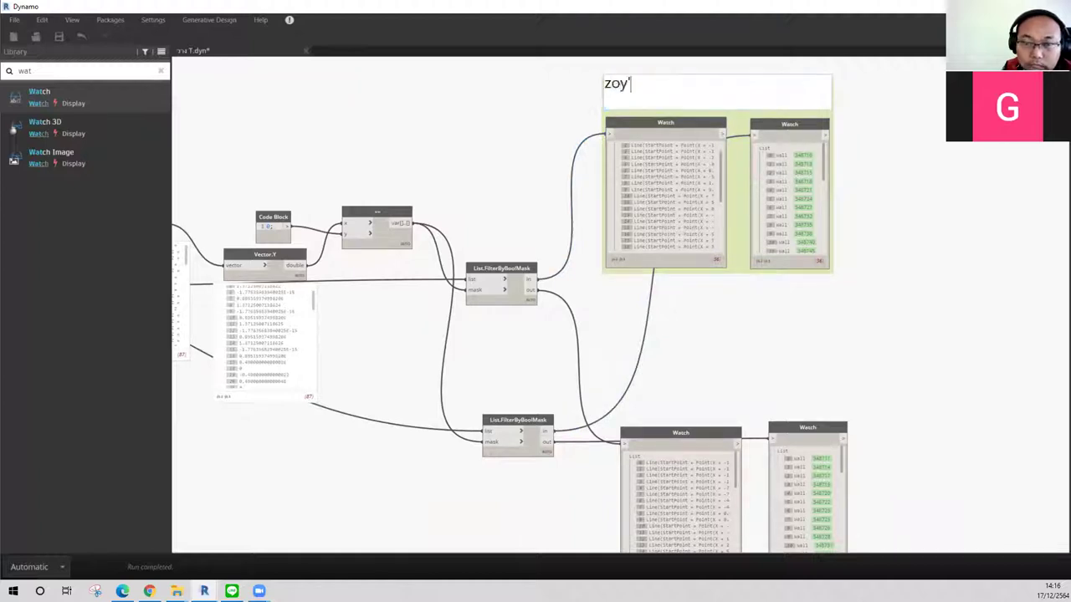
key("BackSpace")
key("BackSpace")
key("BackSpace")
type("ผนังแนวนอน")
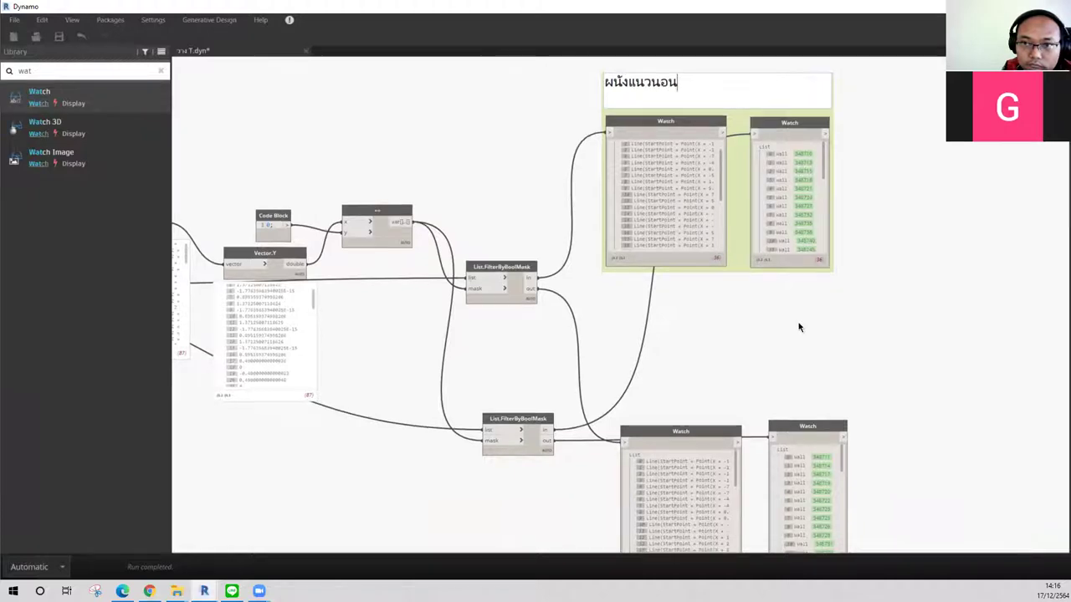
Step: Group the lower Watch pair and title the group ผนังแนวอื่นๆ
middle_click_drag(779, 500, 779, 341)
mouse_move(780, 449)
left_mouse_down()
mouse_move(579, 289)
mouse_move(602, 270)
left_mouse_up()
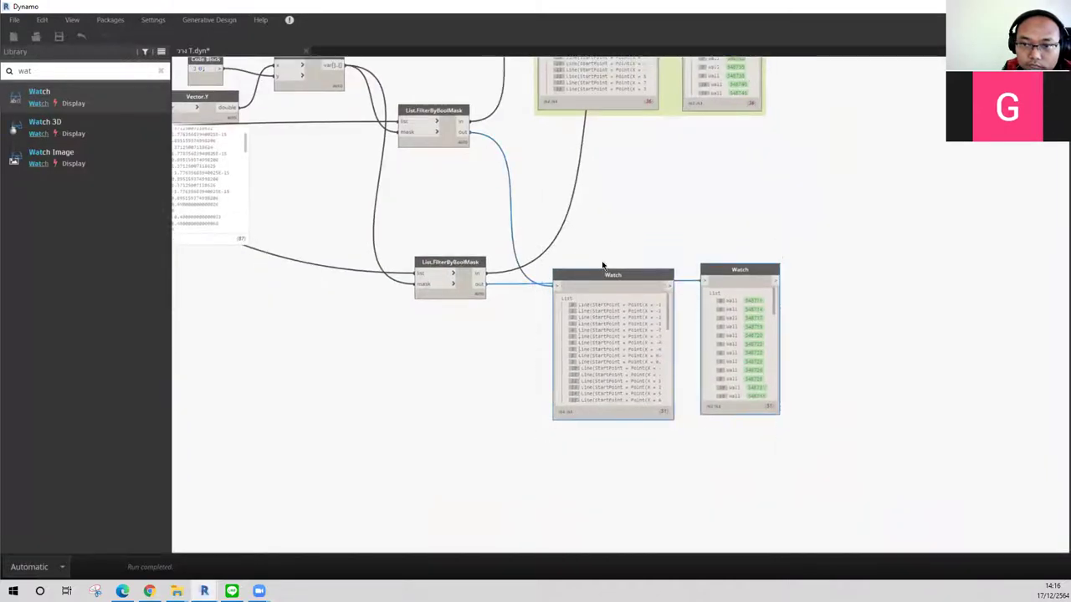
right_click(615, 279)
right_click(594, 281)
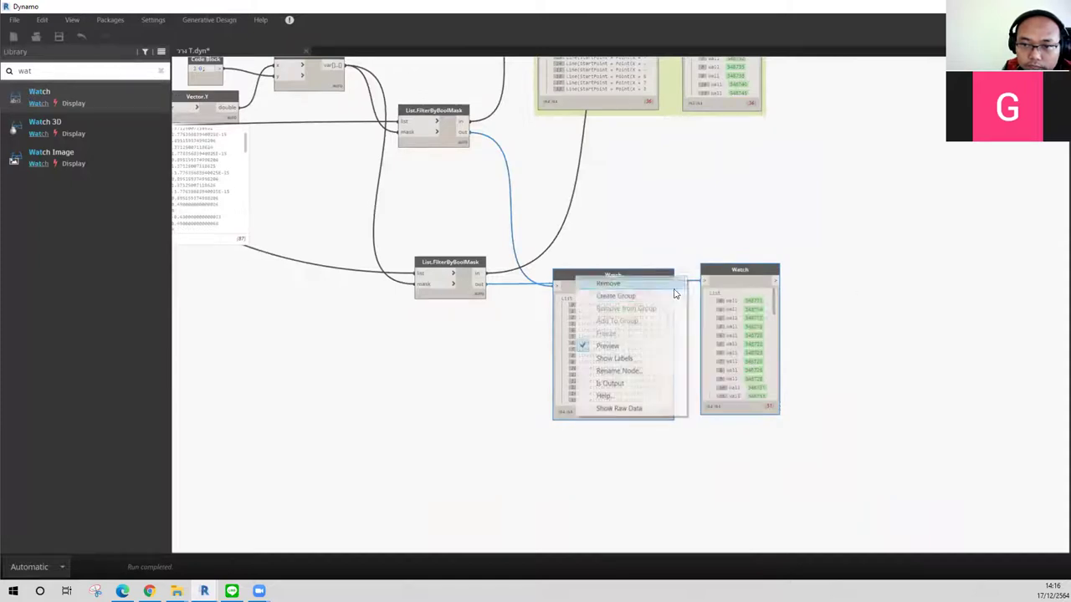
left_click(627, 297)
double_click(630, 251)
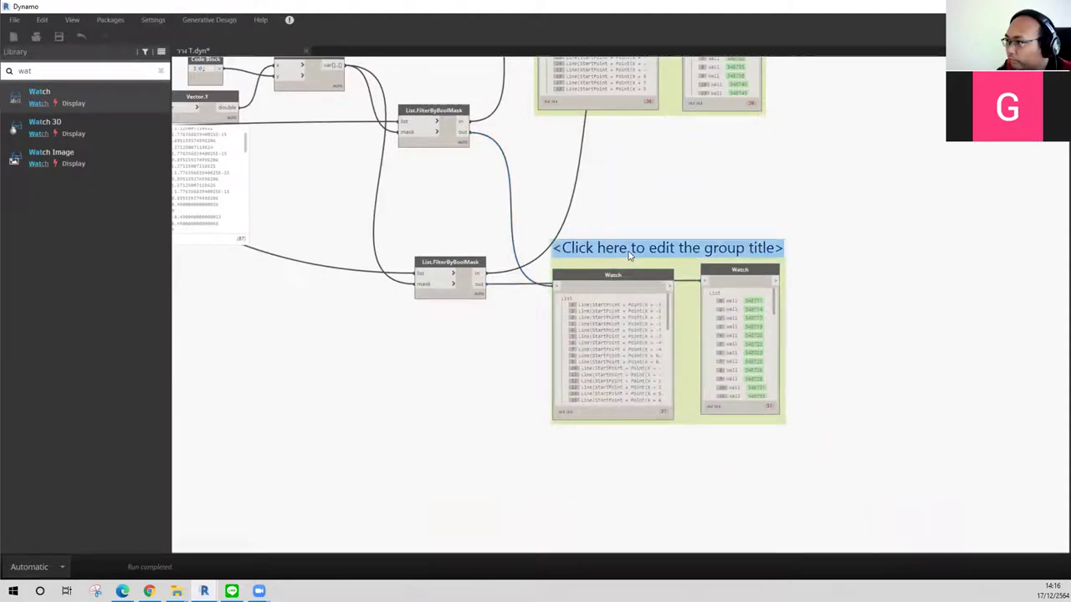
type("ผนังแนวอี")
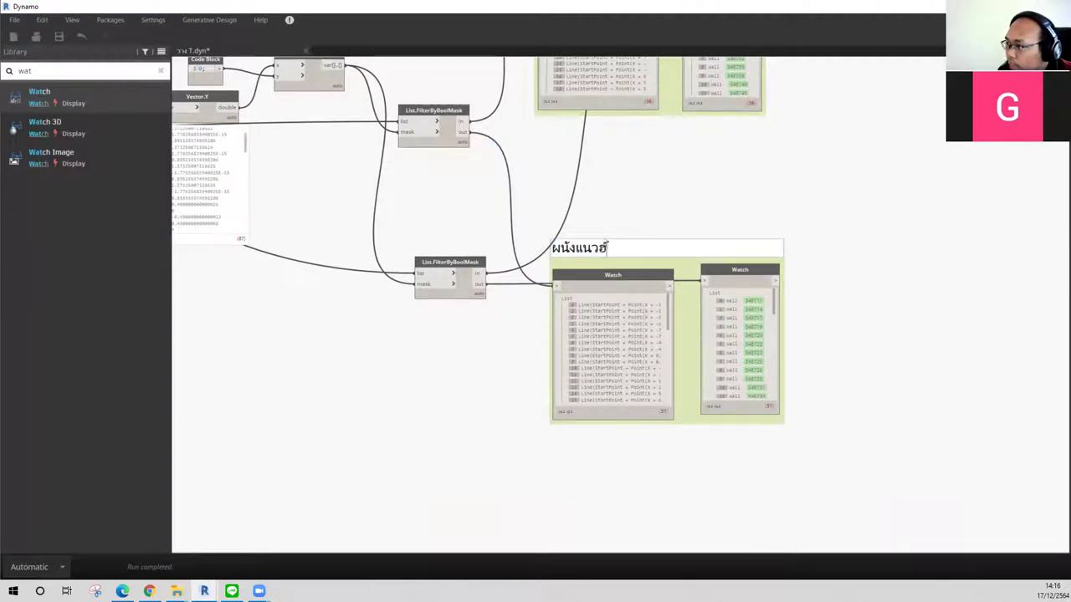
key("BackSpace")
type("ื่นๆ")
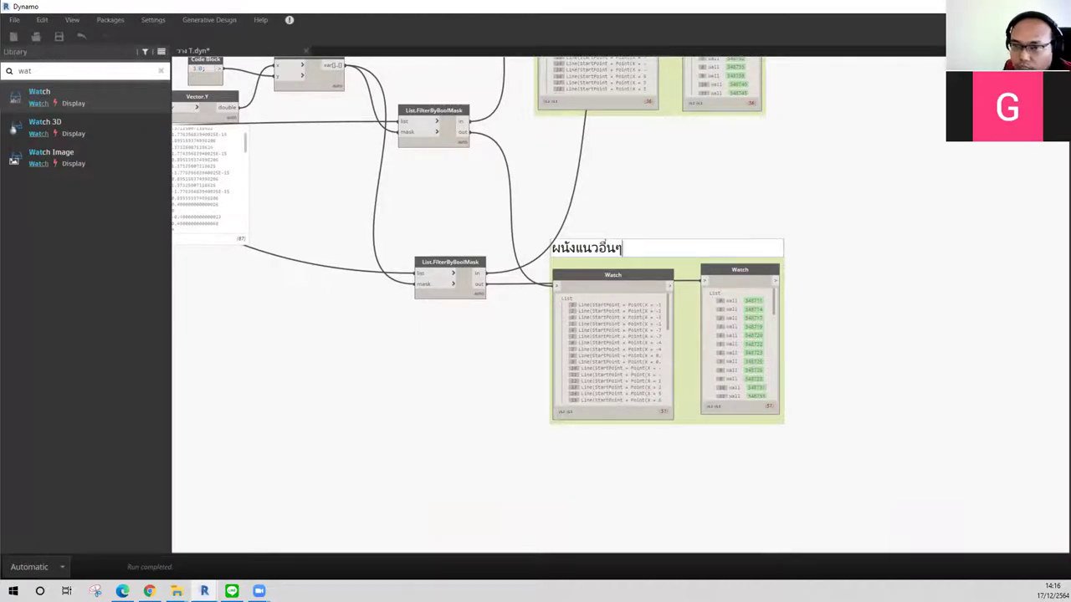
left_click(701, 229)
Step: Move the lower List.FilterByBoolMask node up and nudge the ผนังแนวนอน group down-right
middle_click_drag(700, 229, 809, 326)
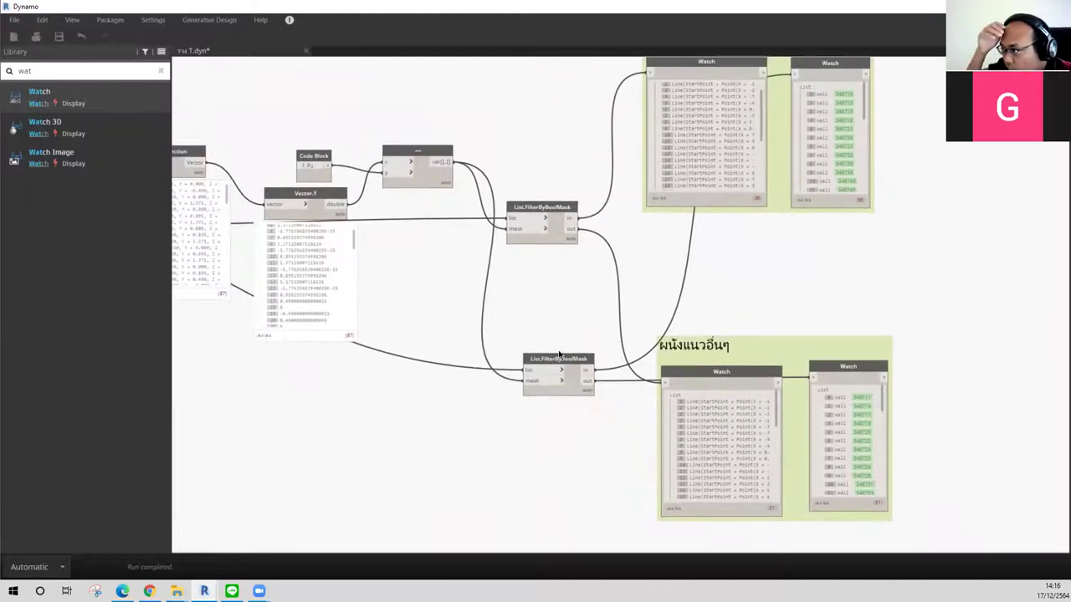
left_click_drag(562, 363, 545, 314)
middle_click_drag(439, 278, 854, 299)
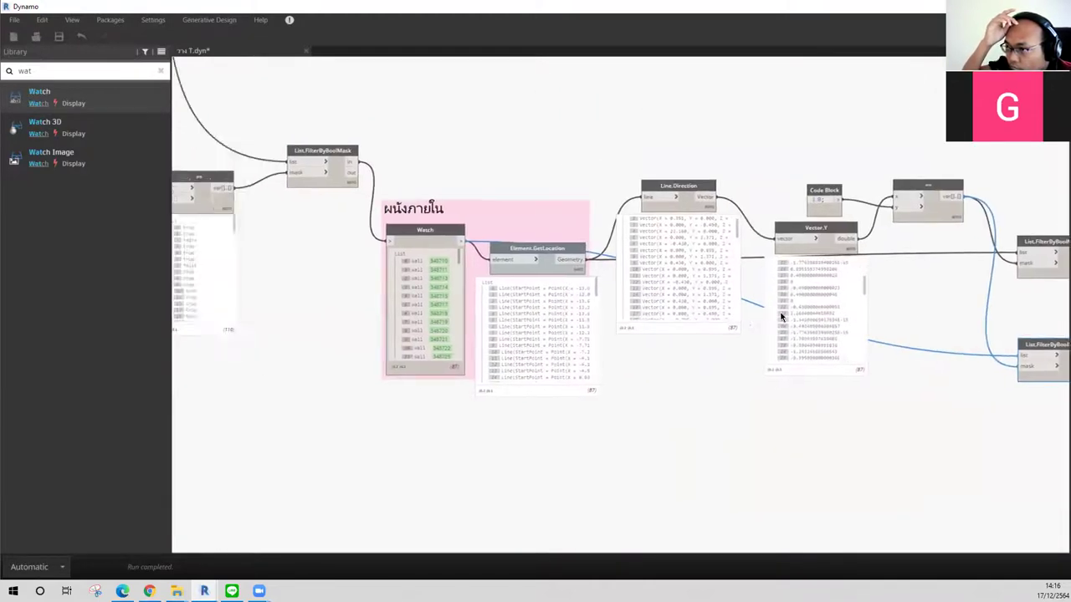
middle_click_drag(388, 248, 759, 320)
scroll(825, 237, "down", 3)
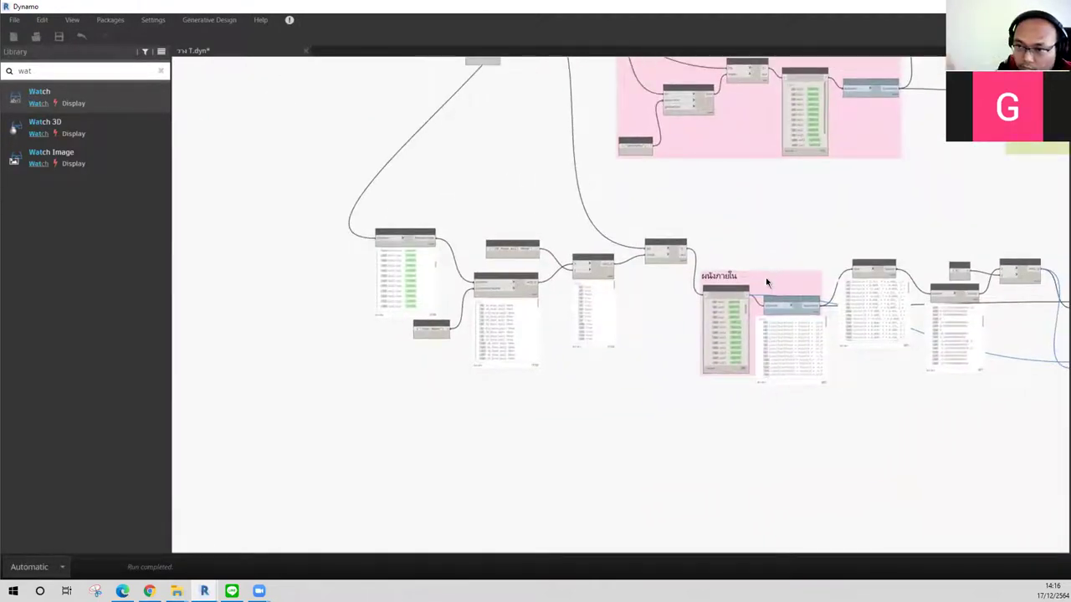
middle_click_drag(909, 208, 808, 239)
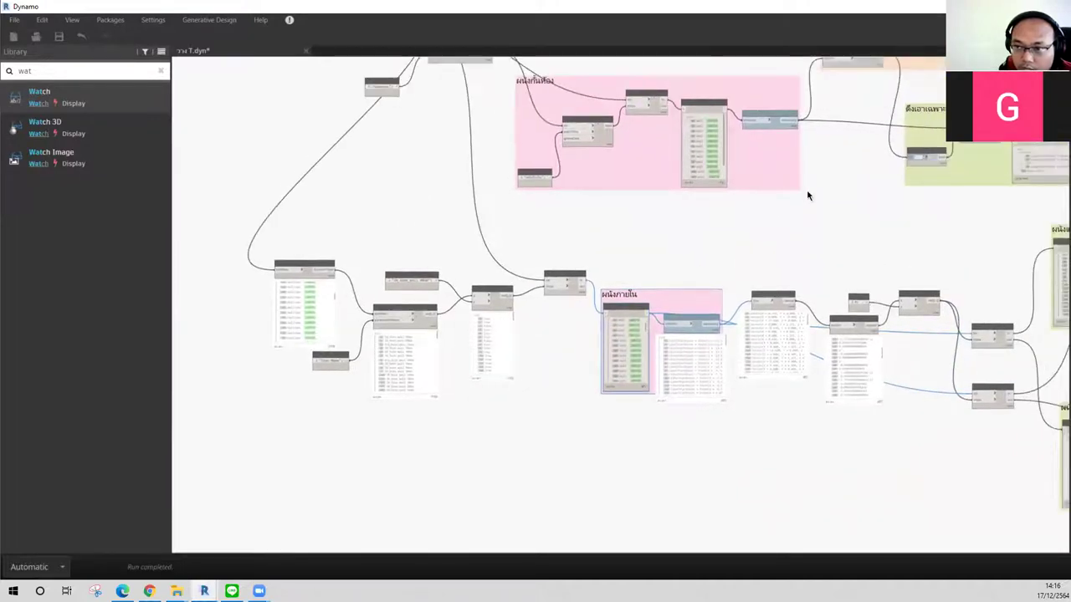
mouse_move(959, 447)
middle_mouse_down()
mouse_move(502, 371)
mouse_move(667, 191)
middle_mouse_up()
left_click_drag(680, 155, 700, 169)
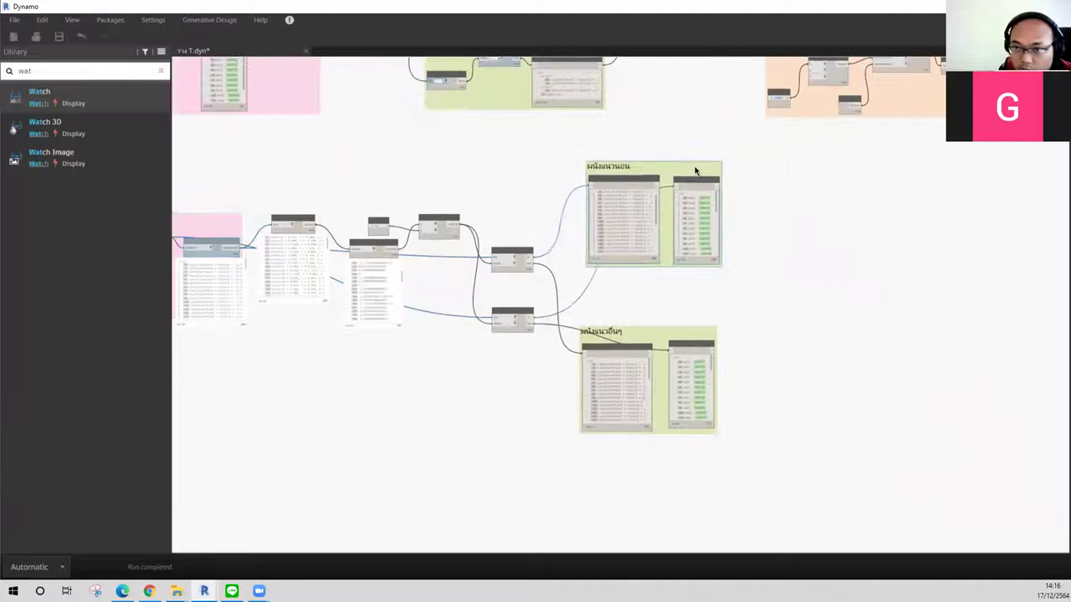
Step: Add a Geometry.DoesIntersect node from the Library, placed beside the two wall groups
double_click(120, 70)
type("ไฟะแ้")
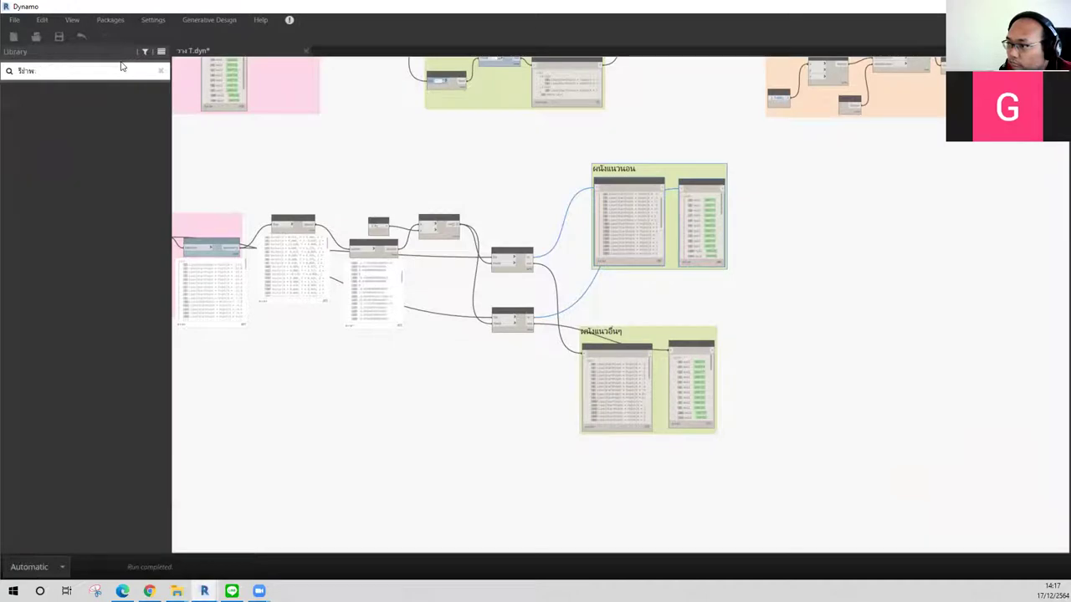
key("BackSpace")
key("BackSpace")
key("BackSpace")
type("iniersect")
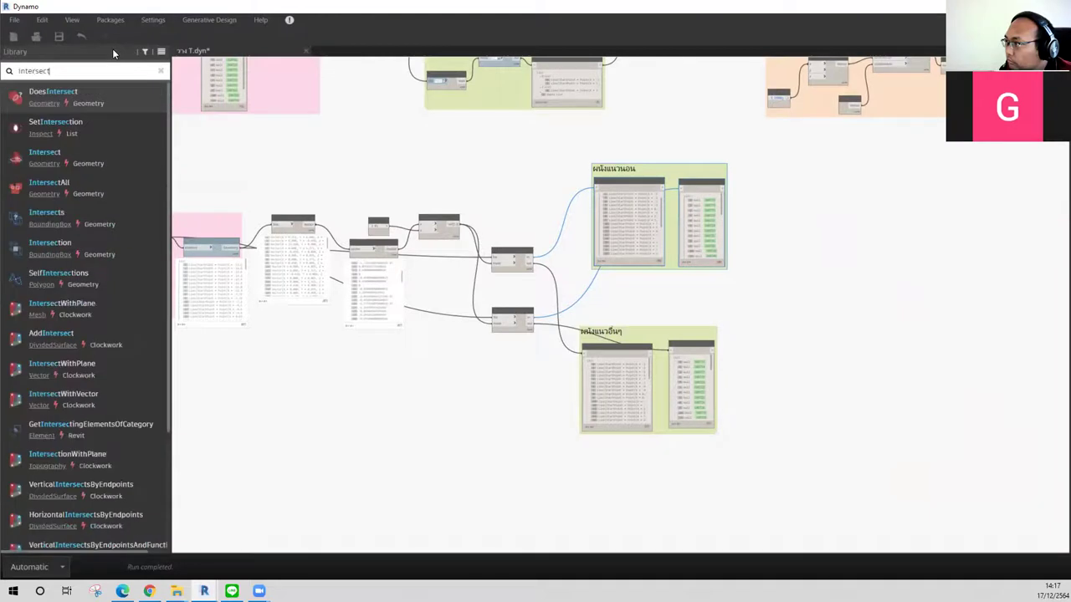
left_click(142, 102)
scroll(716, 332, "up", 2)
left_click_drag(647, 308, 845, 257)
Step: Wire horizontal walls to geometry and other walls to other, with Cross Product lacing
scroll(705, 266, "up", 2)
scroll(706, 267, "up", 1)
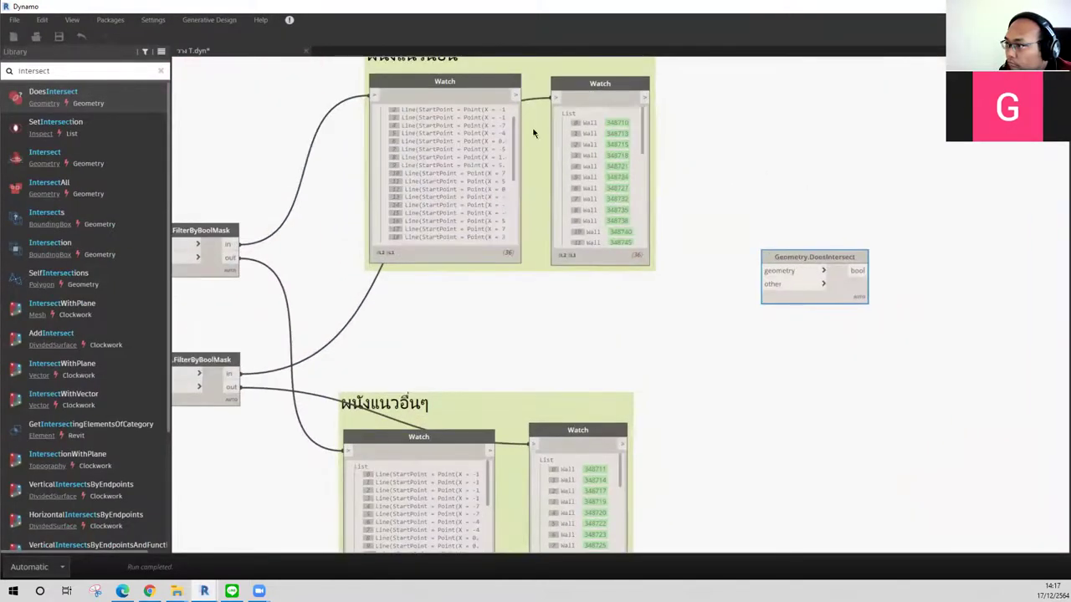
left_click(644, 96)
left_click(763, 270)
left_click(491, 450)
left_click(773, 284)
left_click_drag(851, 288, 856, 315)
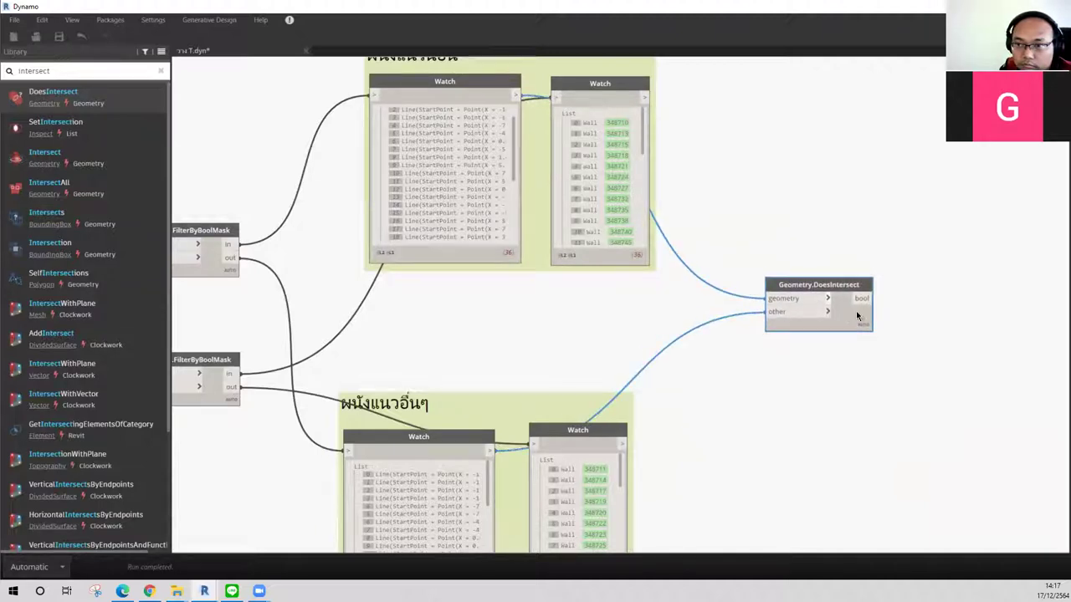
right_click(861, 323)
mouse_move(895, 380)
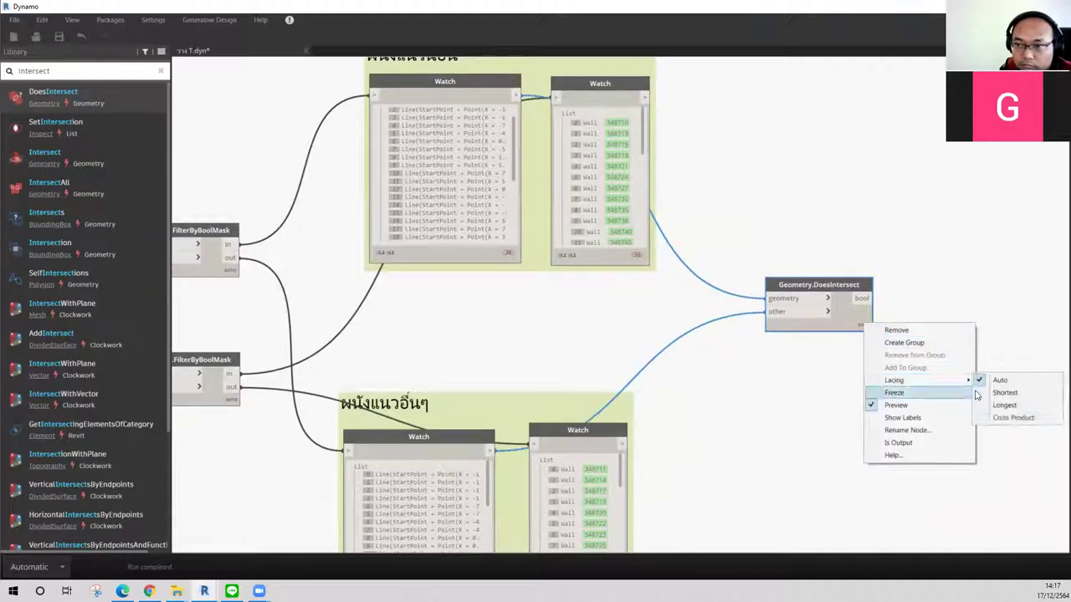
left_click(1013, 418)
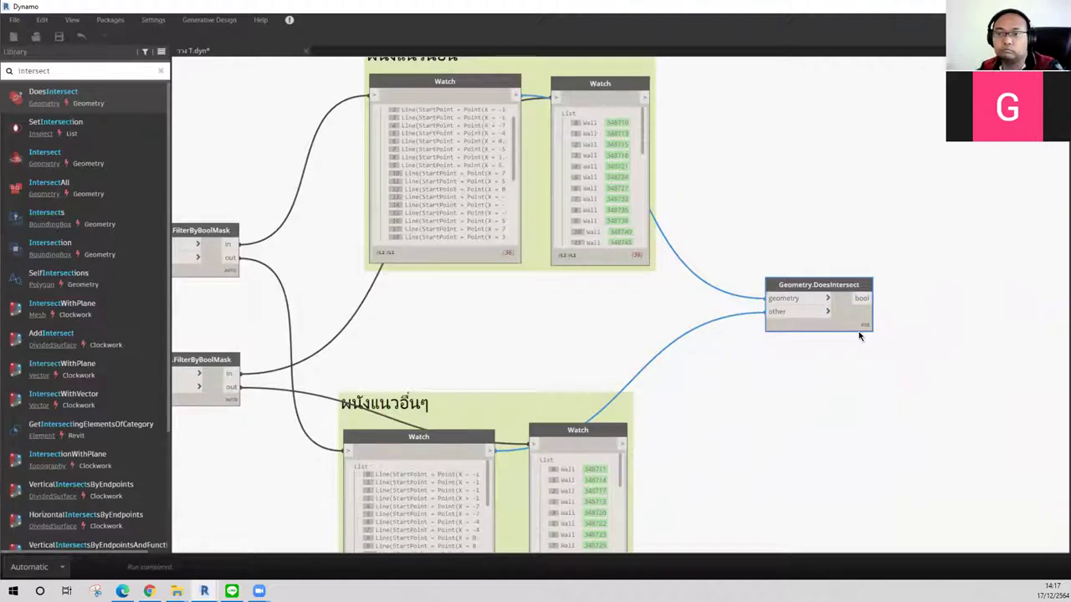
Step: Review the 1836 mostly-false intersection results and search the Library for 'all'
middle_click_drag(880, 341, 718, 348)
scroll(658, 430, "down", 2)
scroll(658, 431, "down", 2)
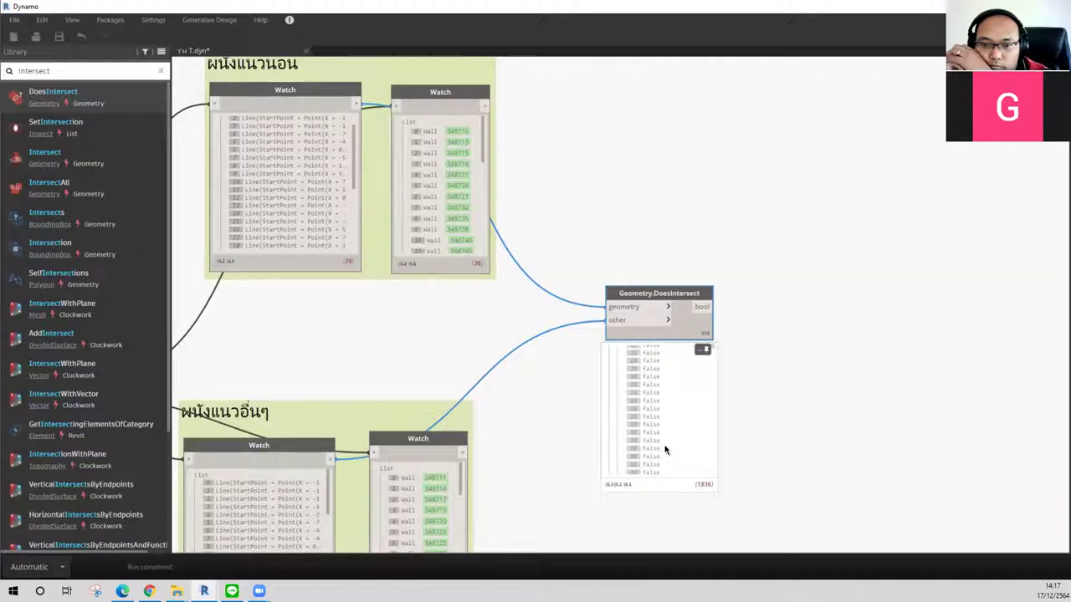
scroll(626, 441, "down", 2)
mouse_move(676, 293)
left_mouse_down()
mouse_move(672, 309)
mouse_move(648, 320)
left_mouse_up()
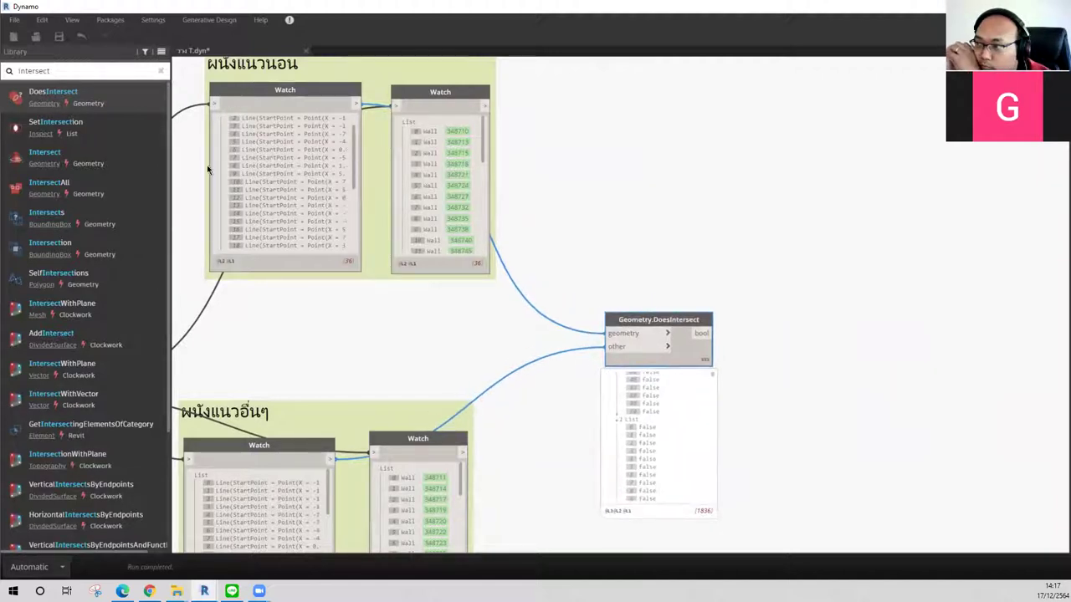
double_click(93, 71)
type("all")
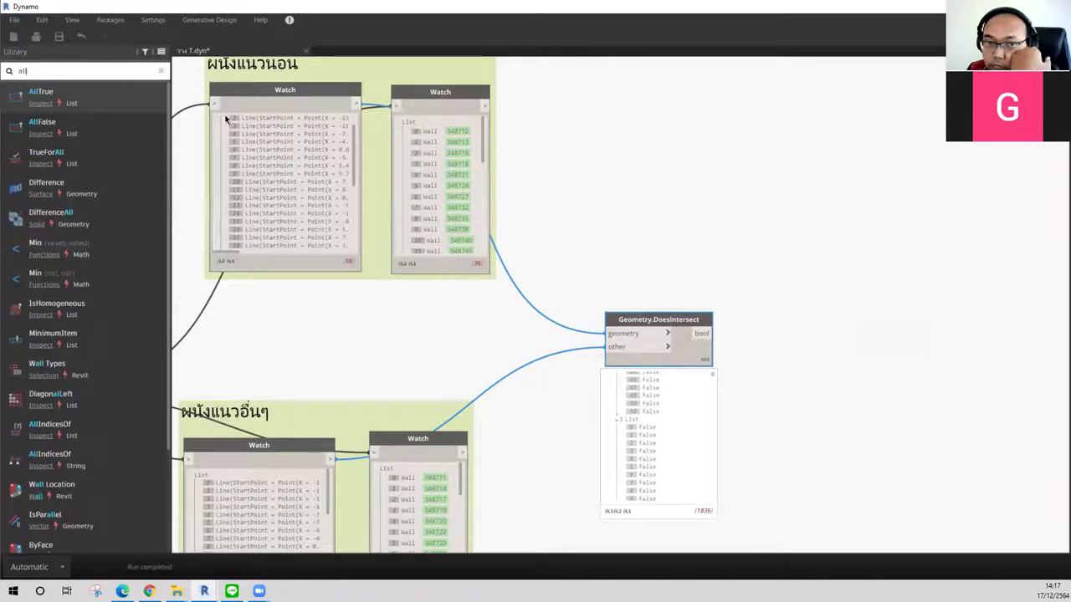
left_click(108, 122)
left_click_drag(670, 316, 803, 270)
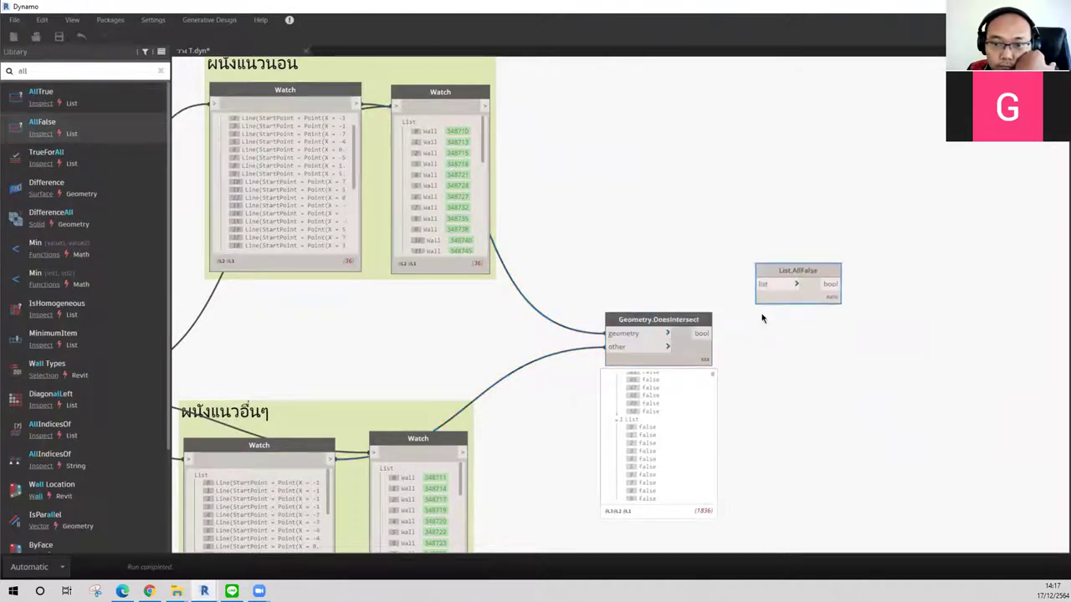
left_click_drag(701, 333, 763, 284)
scroll(675, 429, "up", 3)
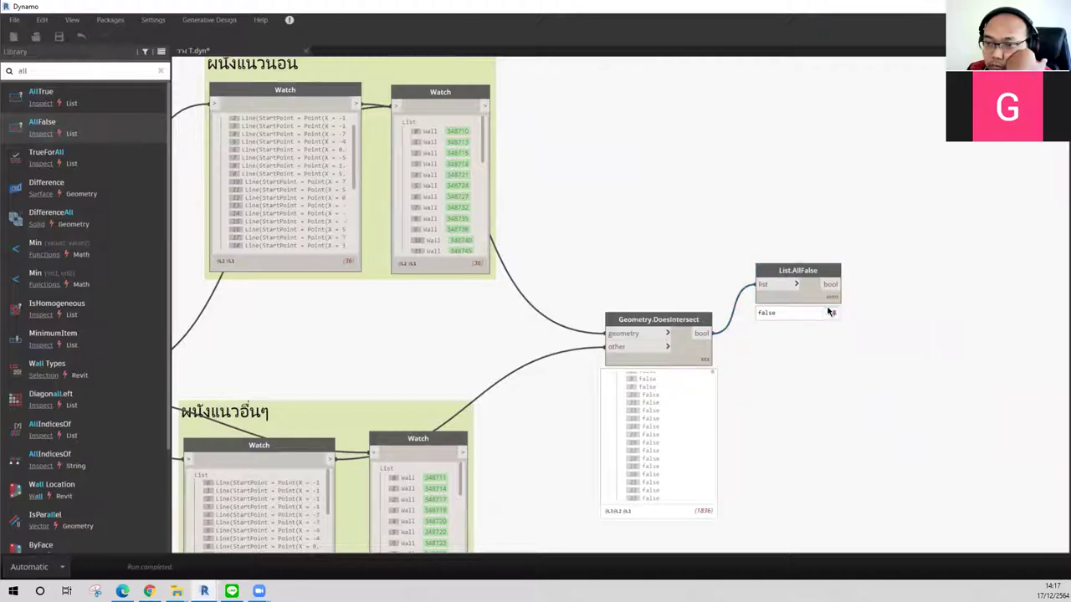
left_click(798, 285)
left_click(809, 286)
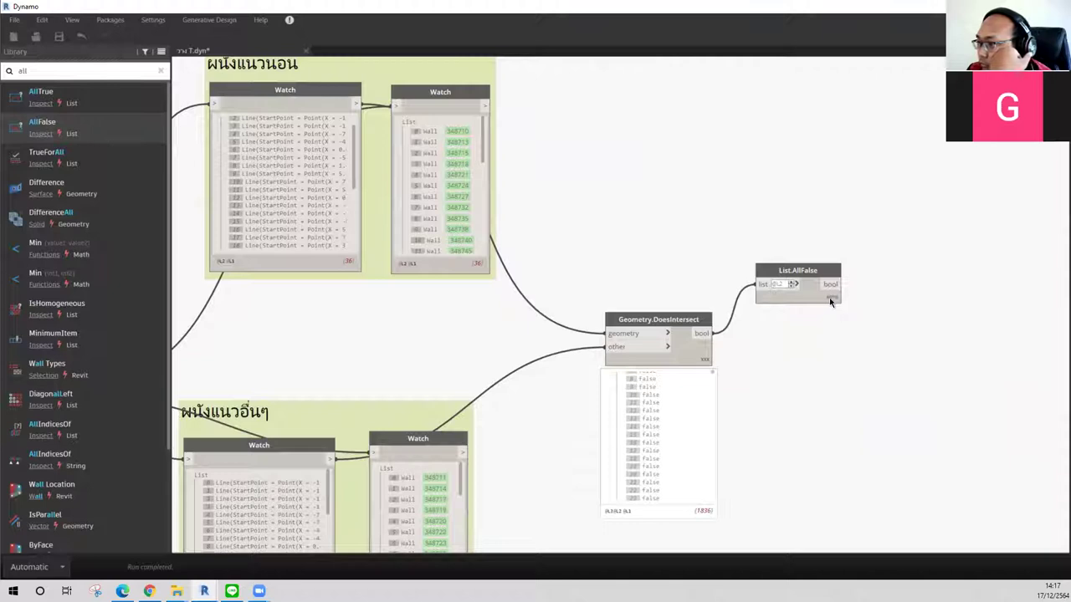
left_click(824, 300)
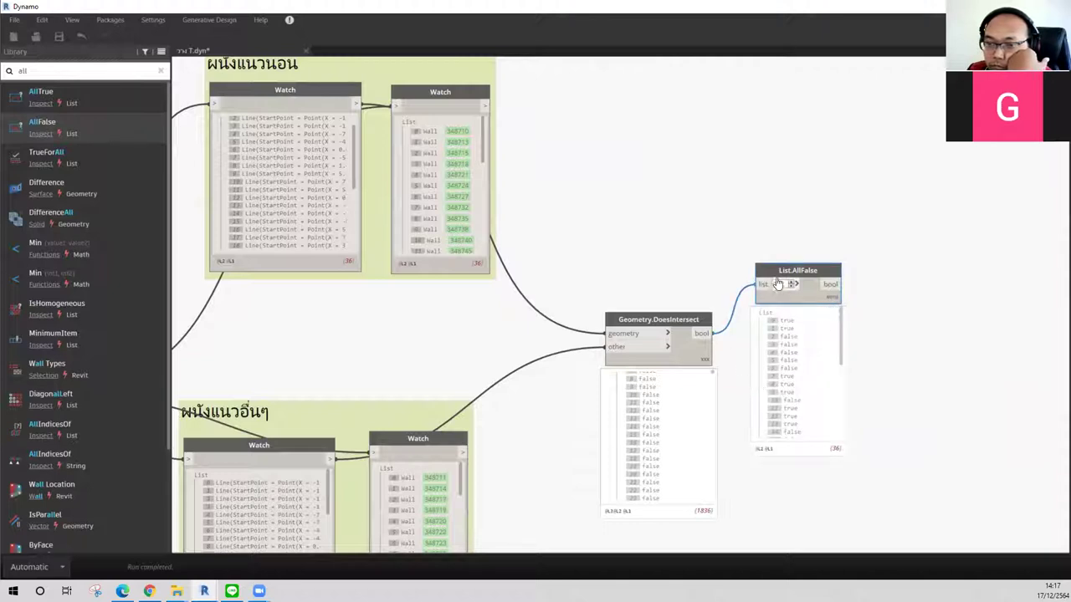
left_click_drag(778, 285, 777, 262)
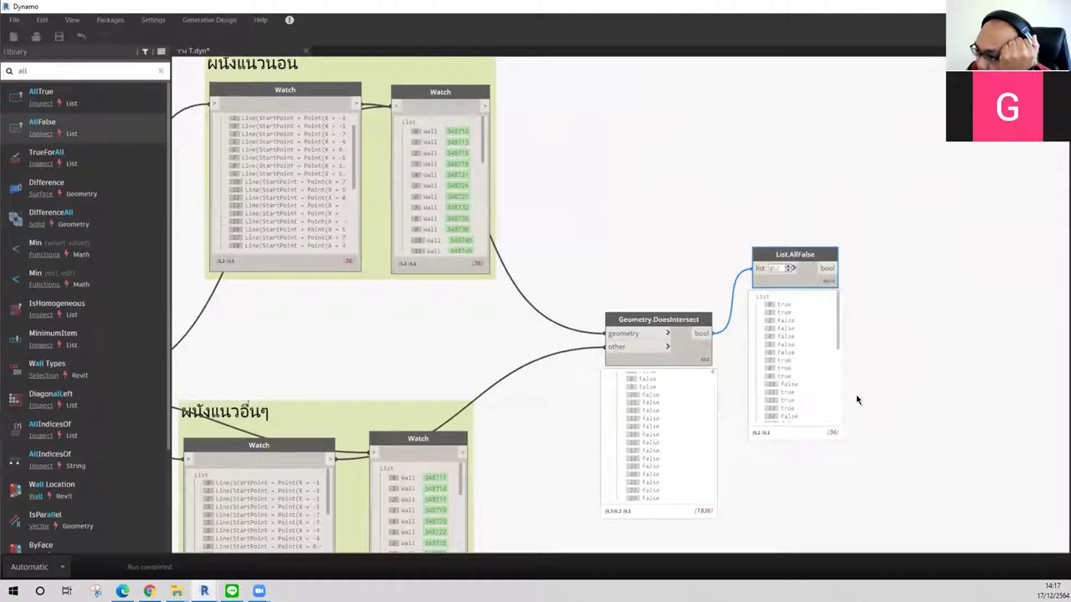
Step: Draw a red annotation arrow from the bool output toward List.AllFalse
scroll(647, 439, "up", 3)
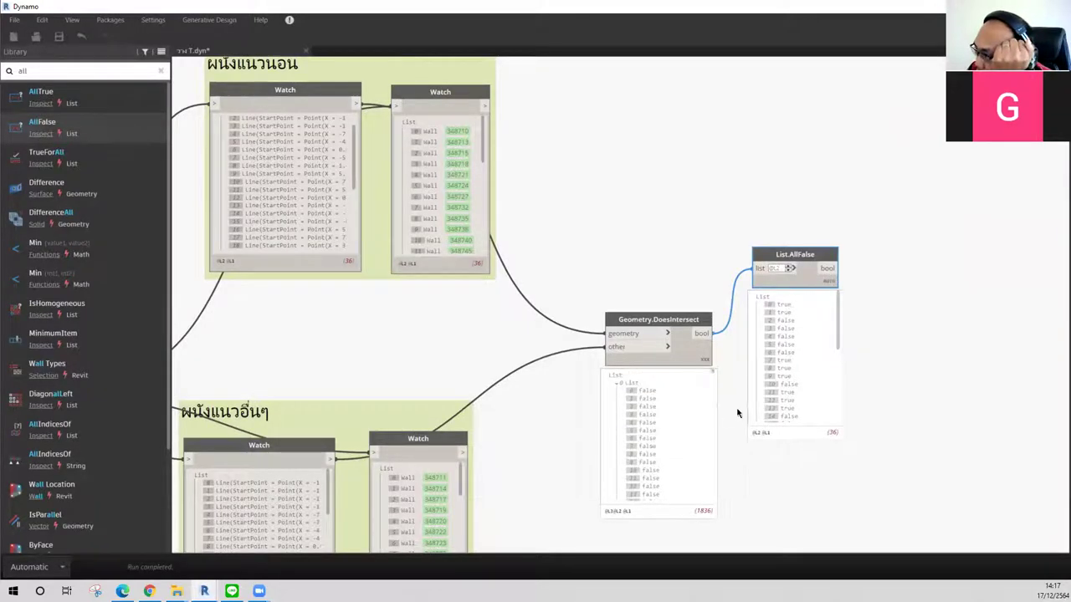
scroll(882, 400, "up", 1)
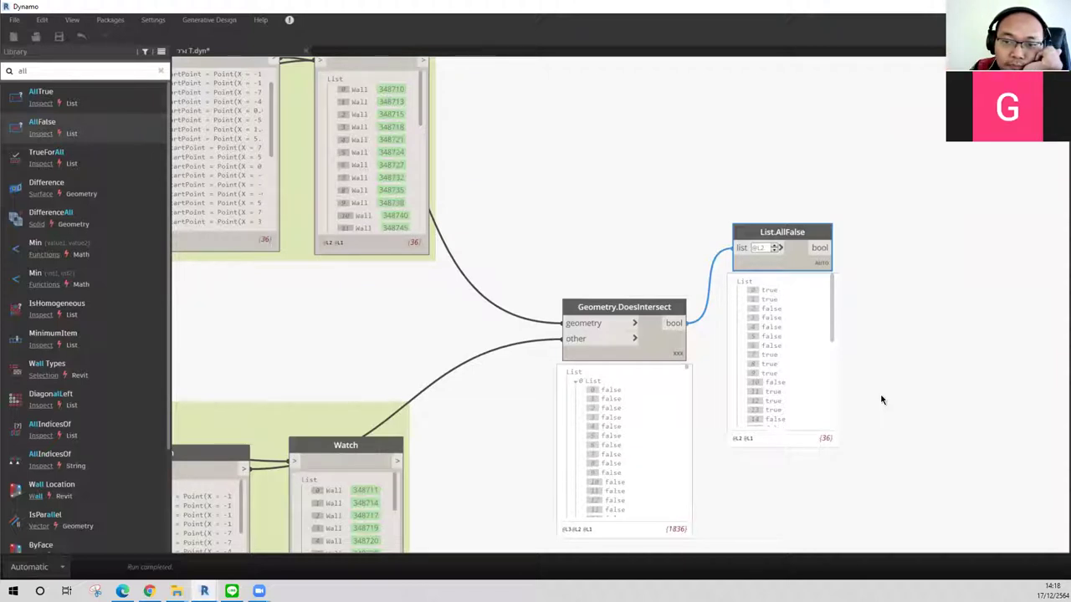
left_click_drag(791, 177, 686, 338)
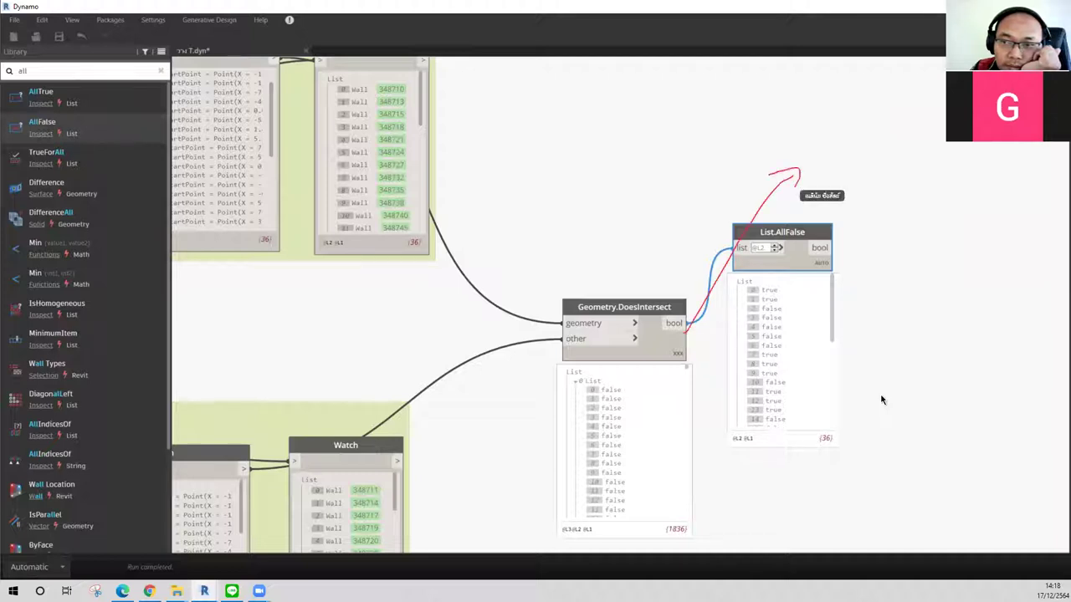
left_click_drag(808, 123, 808, 174)
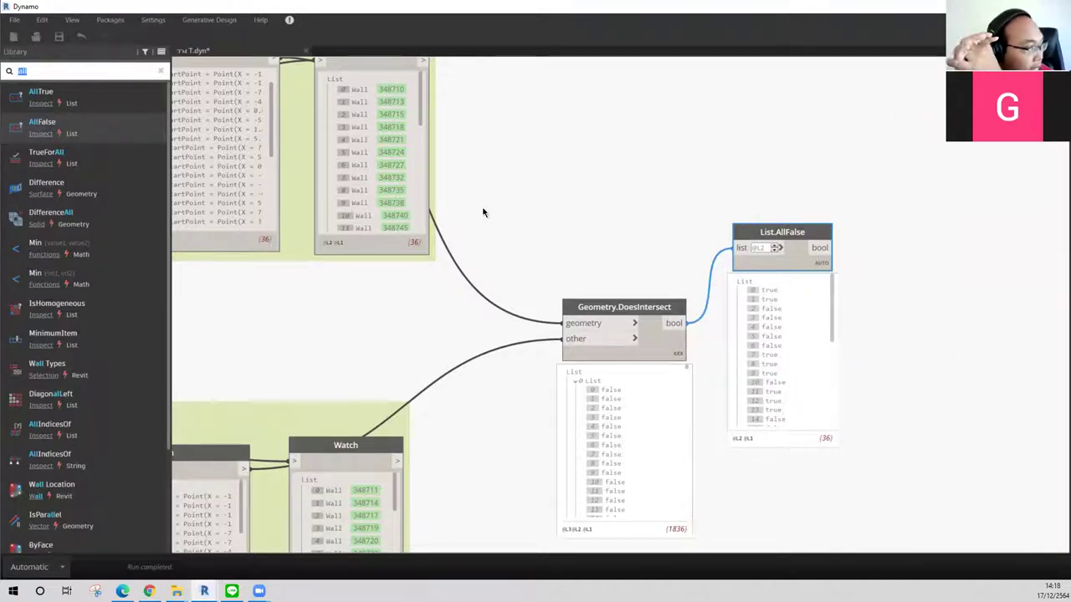
Step: Pan and zoom around the graph to review the 36 List.AllFalse results
middle_click_drag(485, 212, 442, 244)
scroll(443, 243, "down", 5)
scroll(443, 243, "up", 4)
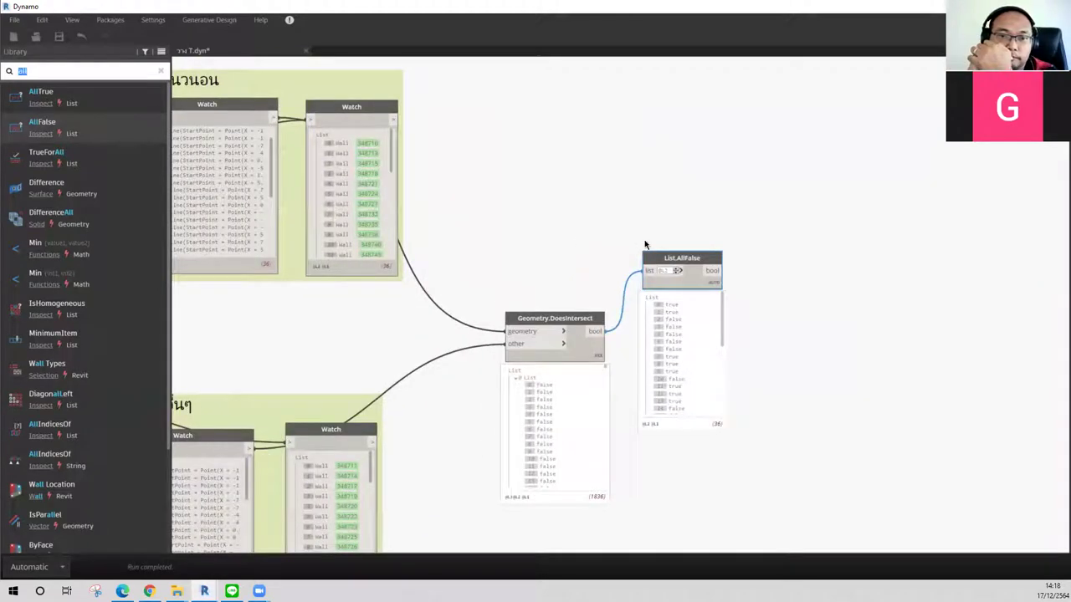
scroll(690, 378, "down", 2)
scroll(689, 386, "down", 4)
scroll(689, 389, "up", 5)
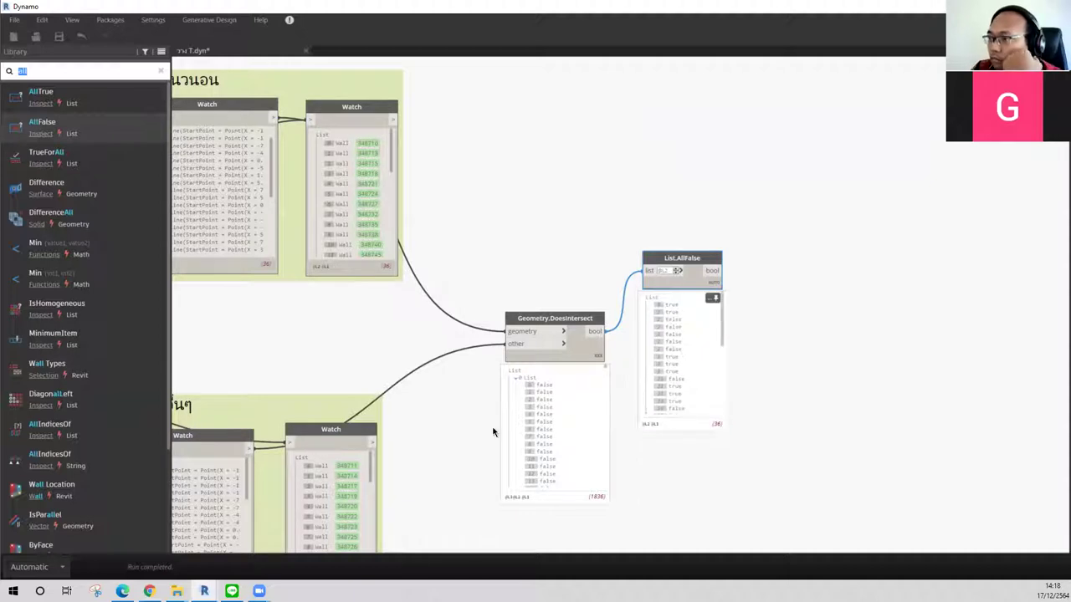
scroll(577, 453, "down", 5)
scroll(577, 453, "down", 3)
scroll(577, 453, "down", 5)
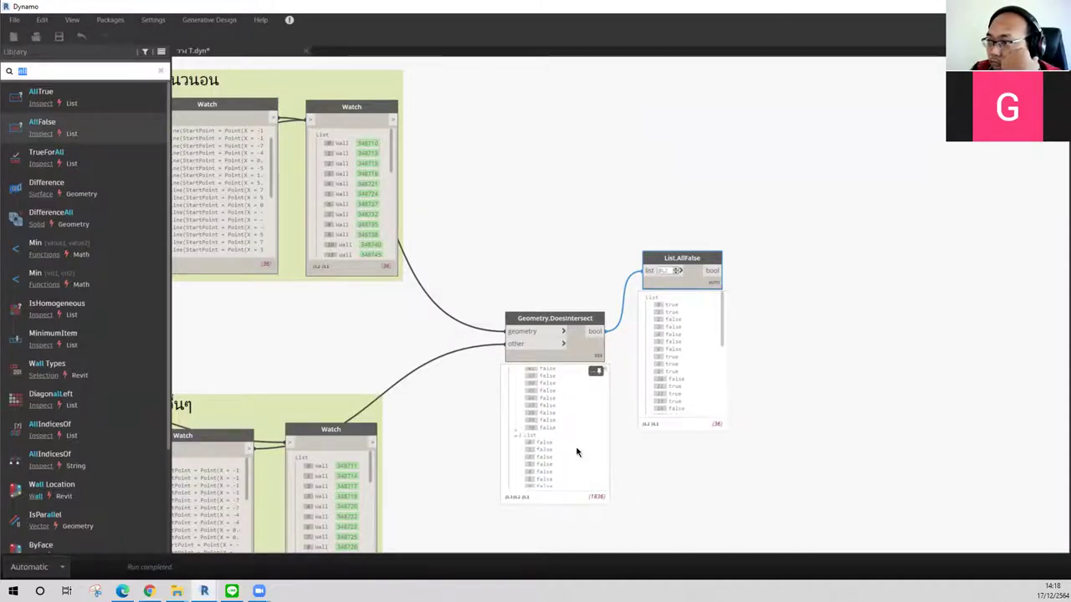
scroll(394, 231, "down", 2)
scroll(489, 266, "up", 2)
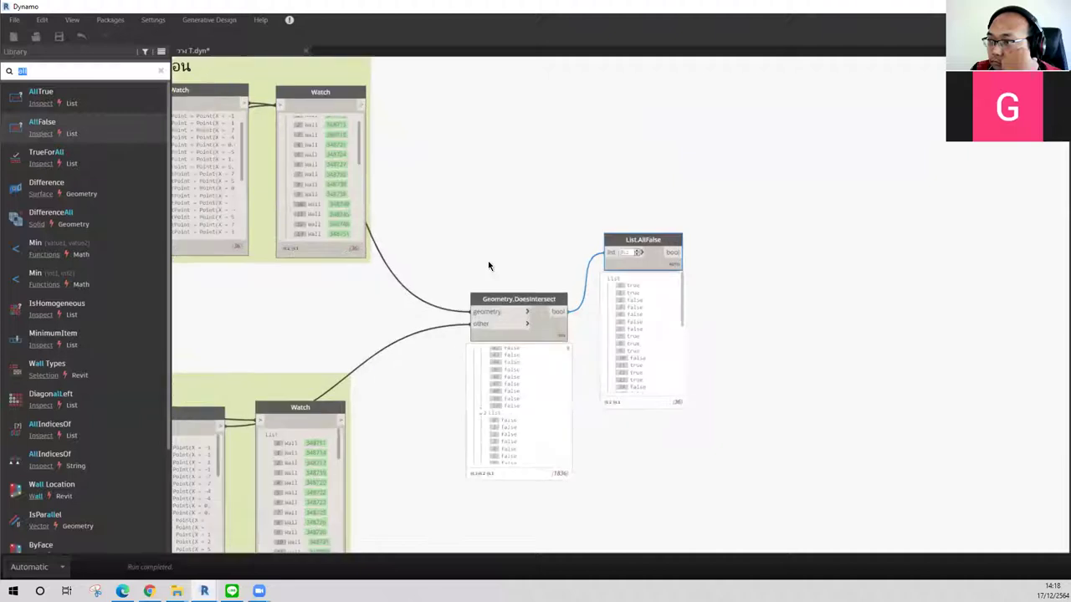
scroll(490, 266, "up", 1)
scroll(326, 221, "down", 3)
scroll(327, 221, "down", 3)
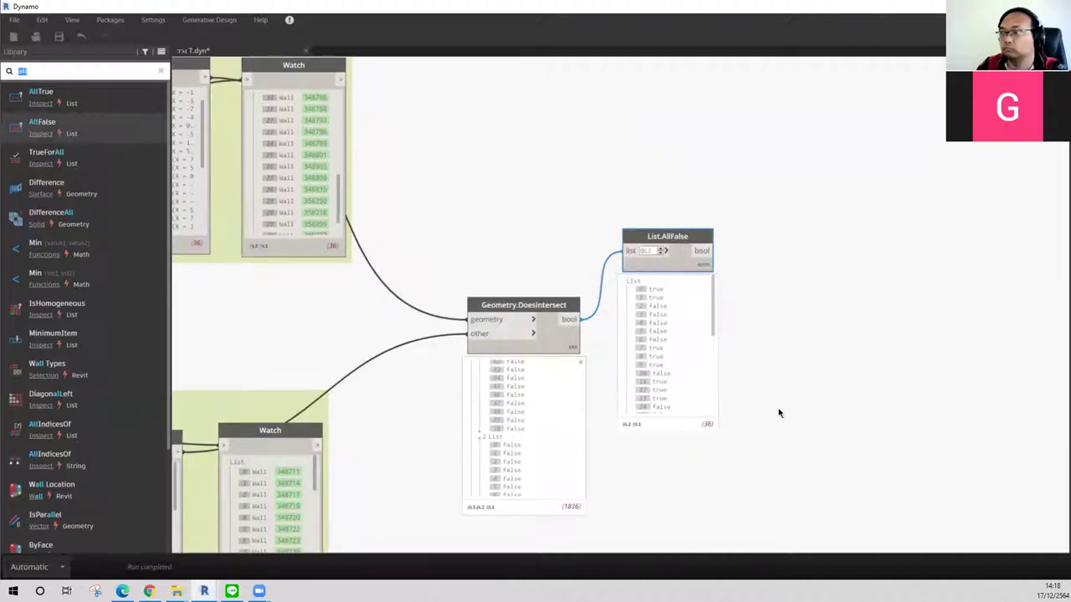
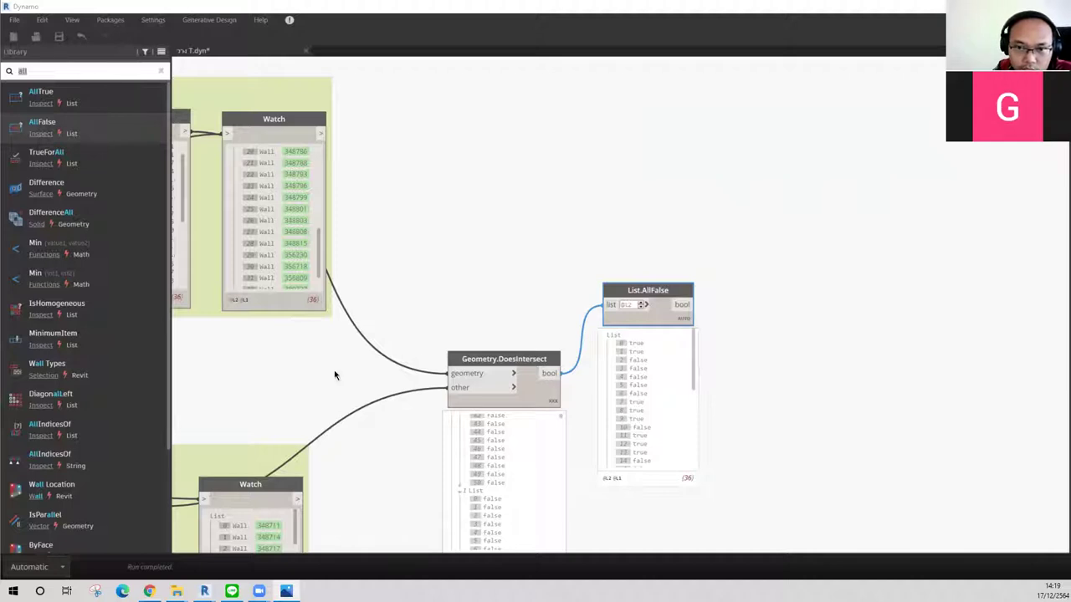
Step: Move List.AllFalse up slightly and start a library search for filter nodes
middle_click_drag(722, 282, 720, 239)
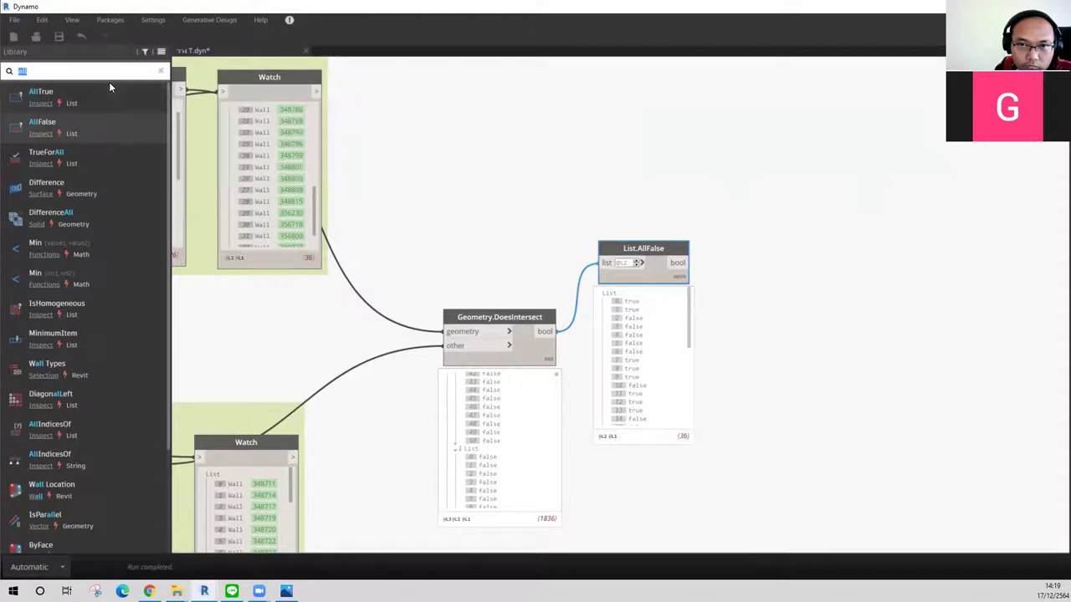
left_click_drag(644, 250, 645, 234)
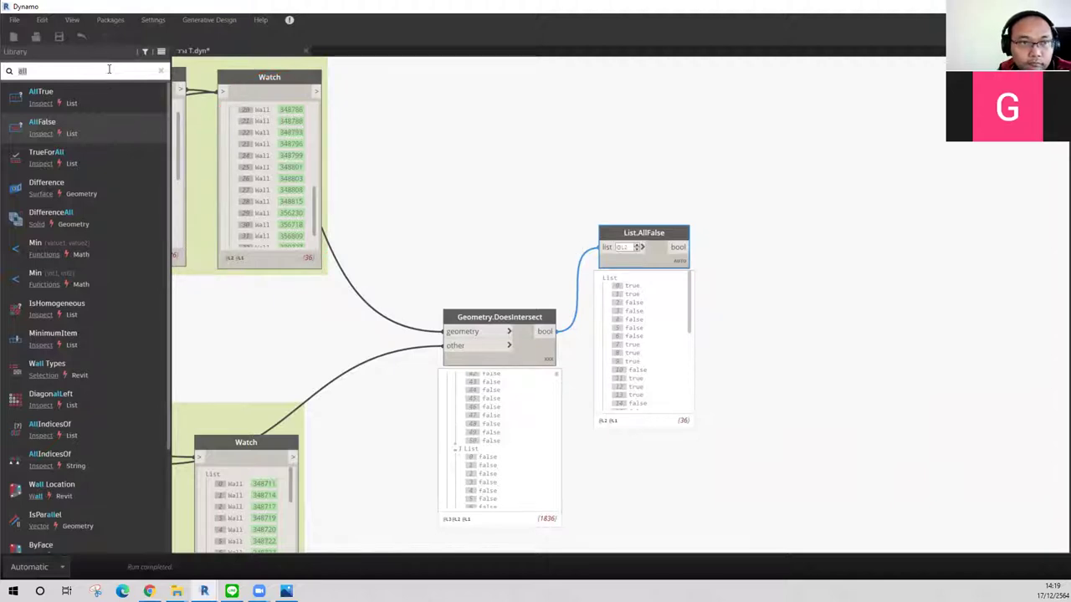
key("BackSpace")
key("BackSpace")
key("BackSpace")
type("filtt")
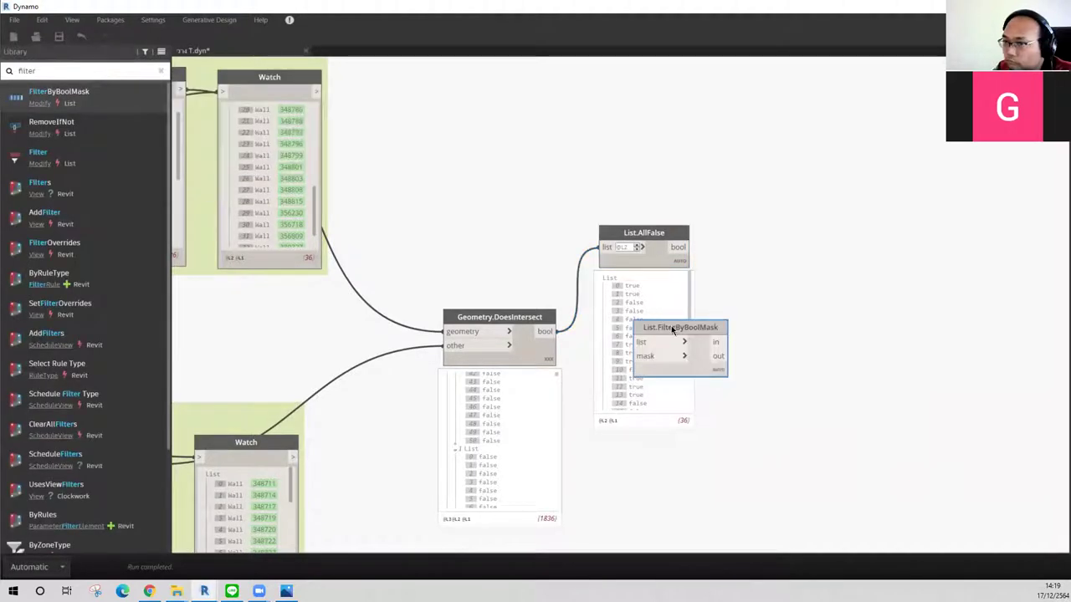
Step: Place List.FilterByBoolMask plus a spare copy, with AllFalse as mask and the wall list as list
left_click_drag(672, 328, 853, 123)
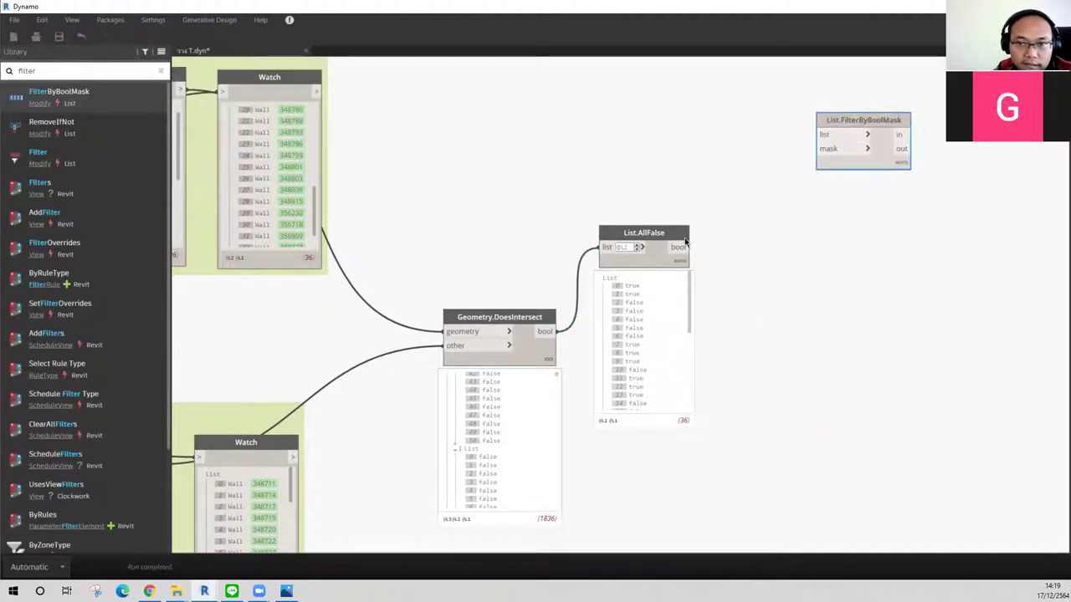
key("ctrl+c")
key("ctrl+v")
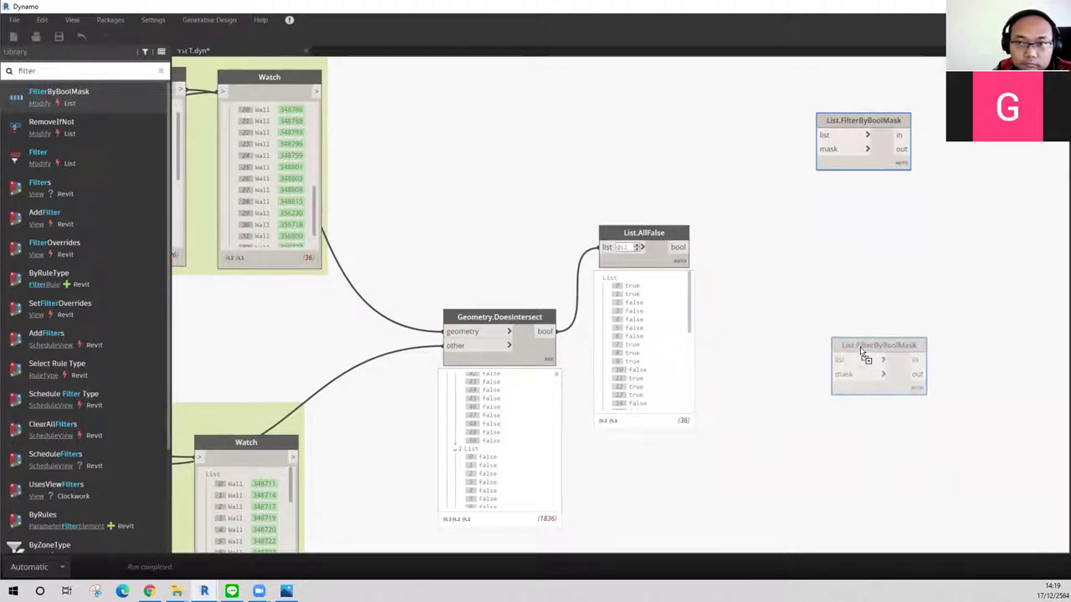
left_click(686, 247)
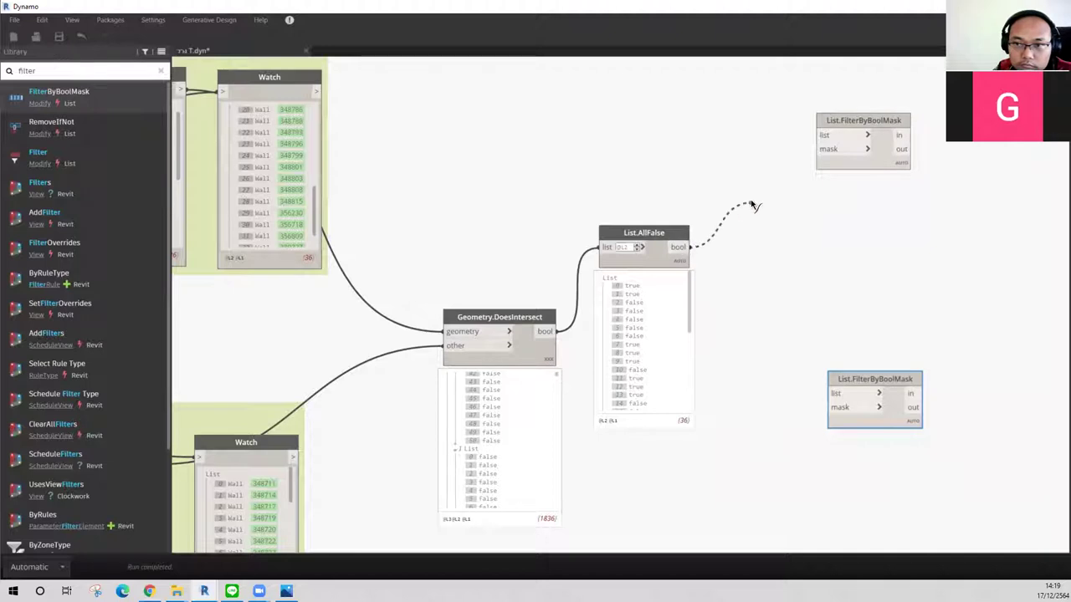
left_click(817, 149)
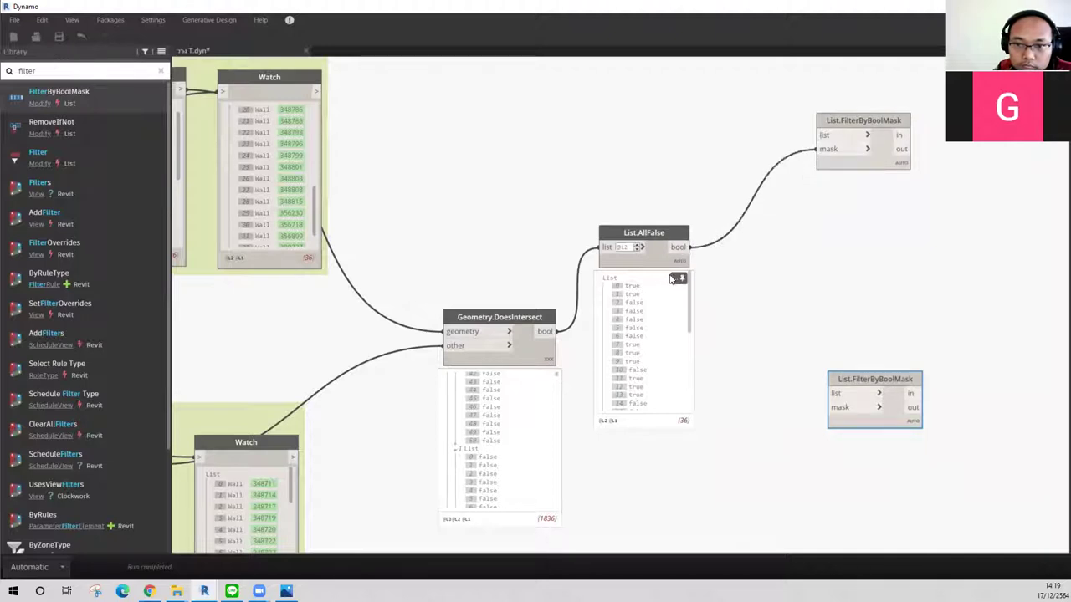
left_click(317, 92)
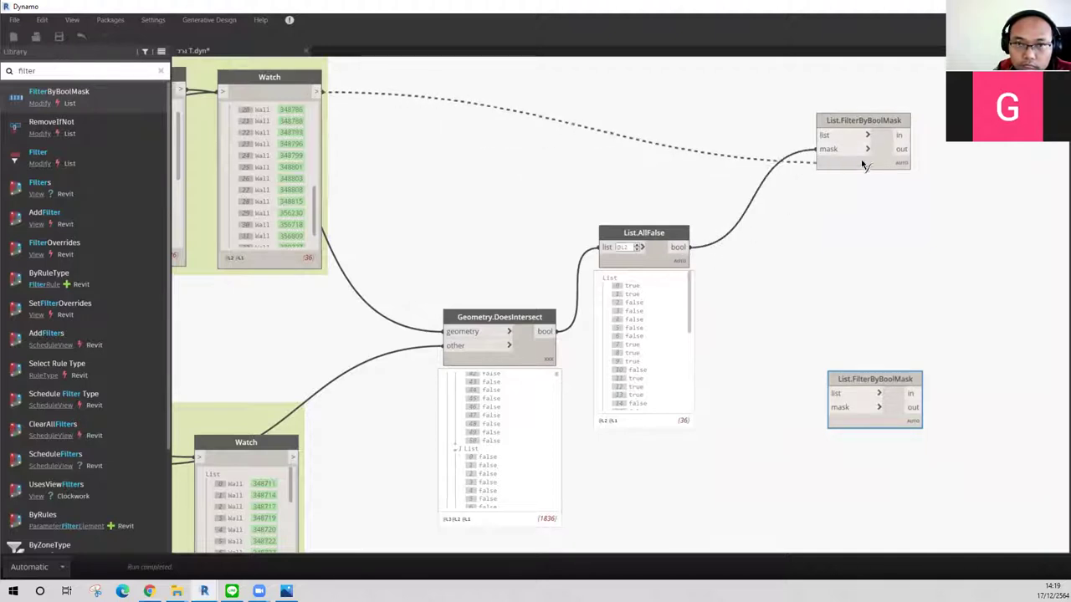
left_click(818, 135)
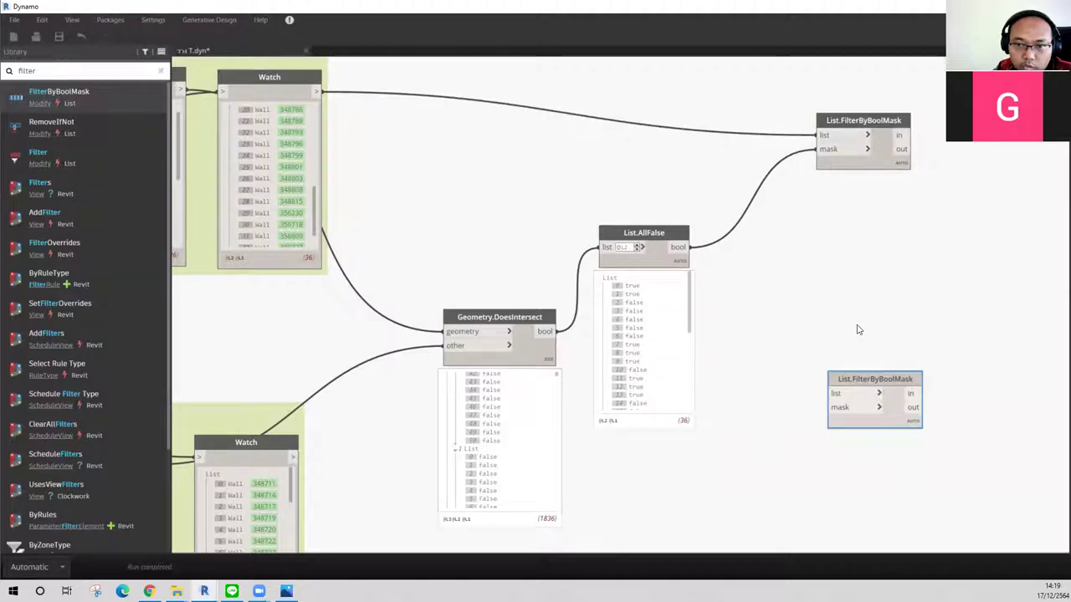
mouse_move(536, 399)
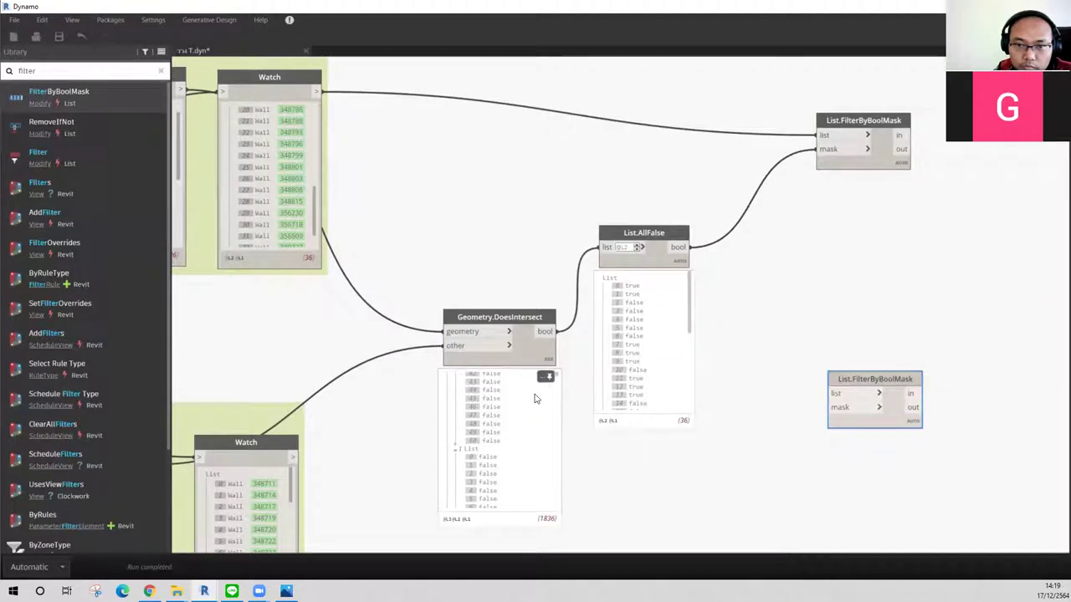
Step: Shift the upper filter node left and move the spare copy down and right
scroll(494, 424, "up", 5)
scroll(493, 427, "up", 5)
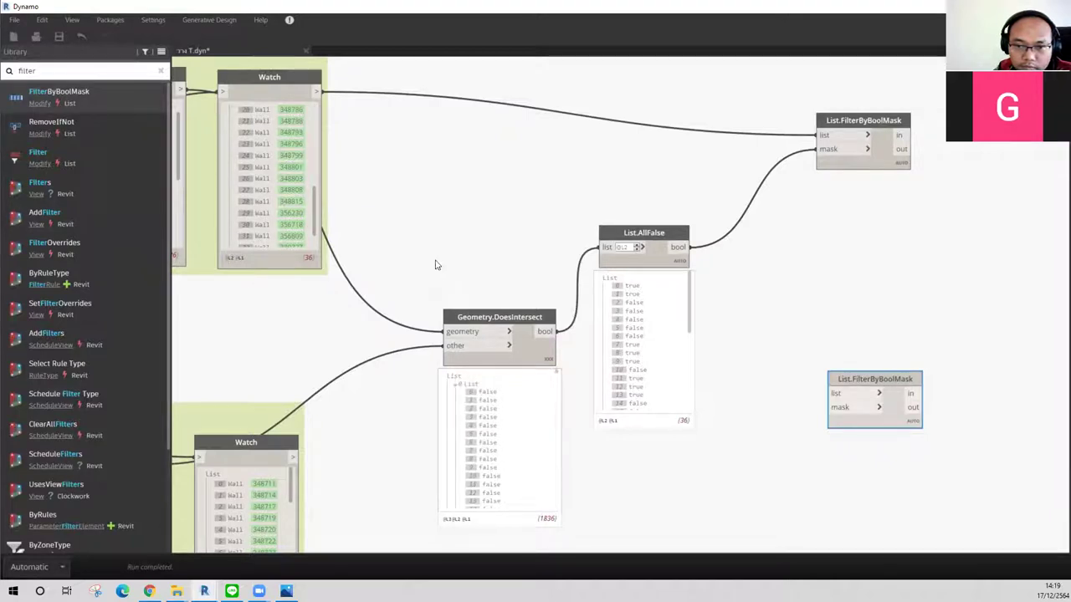
mouse_move(644, 335)
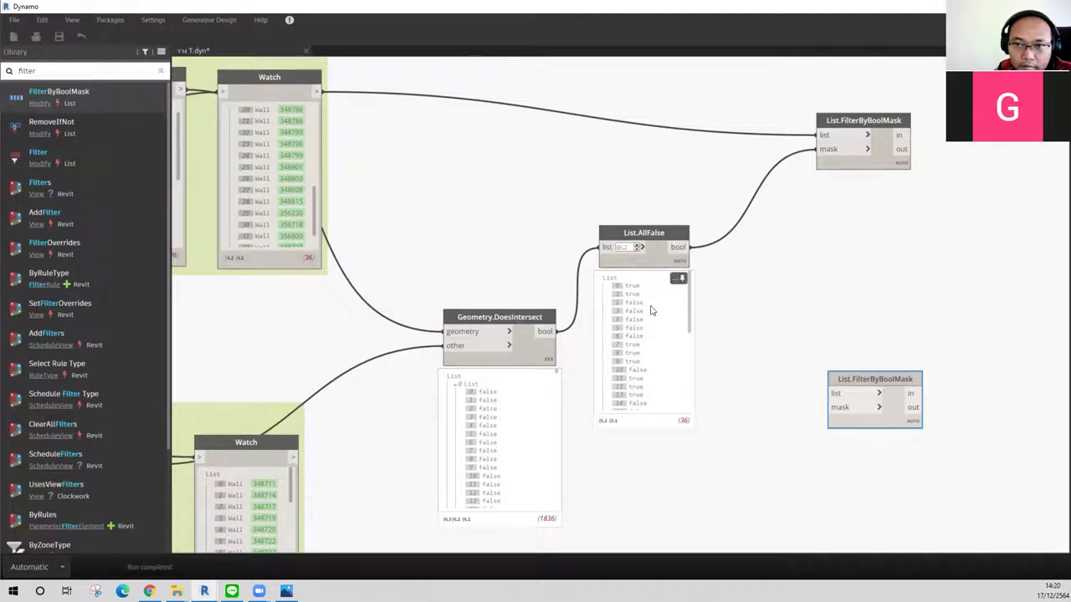
left_click_drag(885, 122, 872, 117)
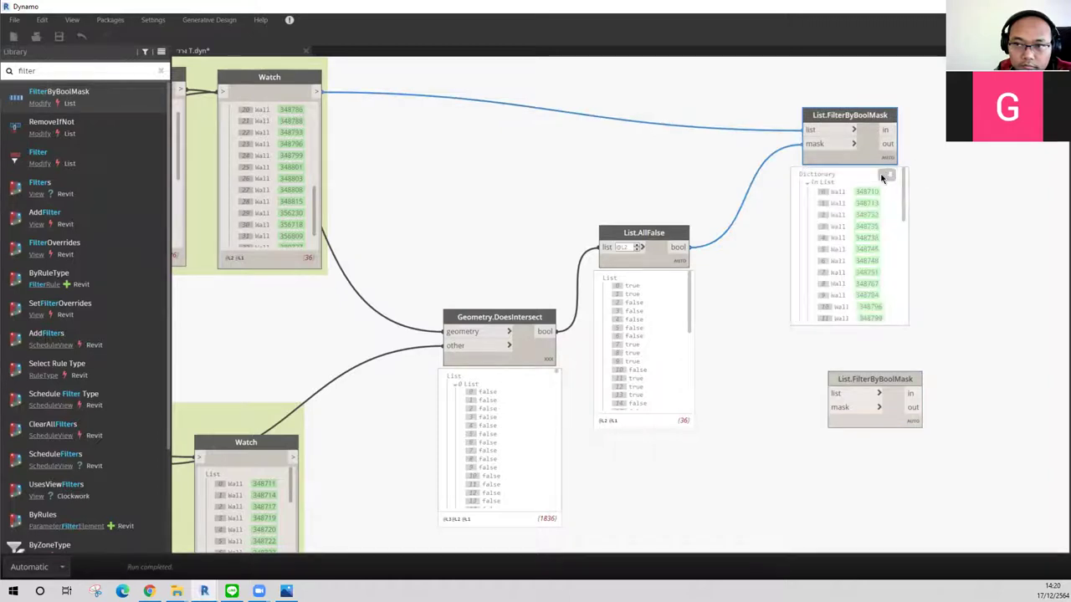
left_click_drag(896, 117, 875, 114)
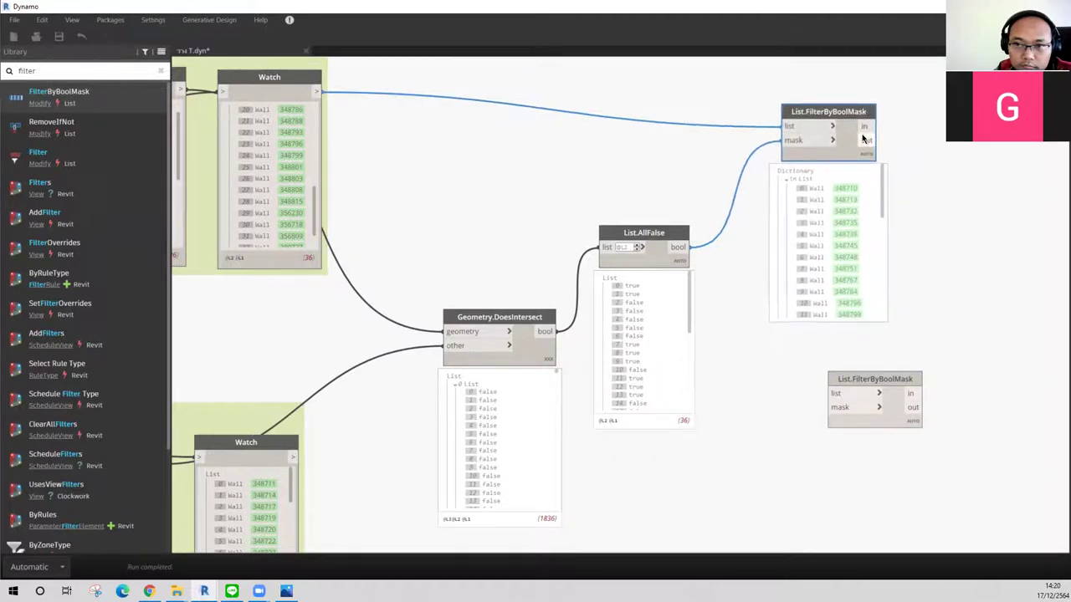
mouse_move(887, 376)
left_mouse_down()
mouse_move(914, 407)
mouse_move(860, 436)
left_mouse_up()
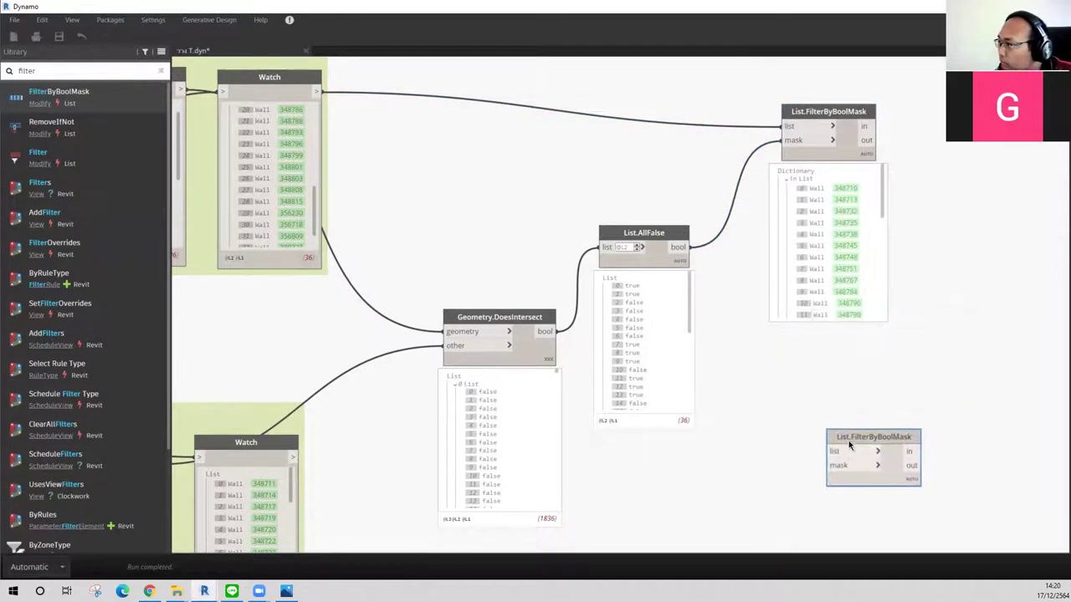
Step: Add a Watch node at the top right showing List.FilterByBoolMask's filtered walls
middle_click_drag(958, 167, 846, 253)
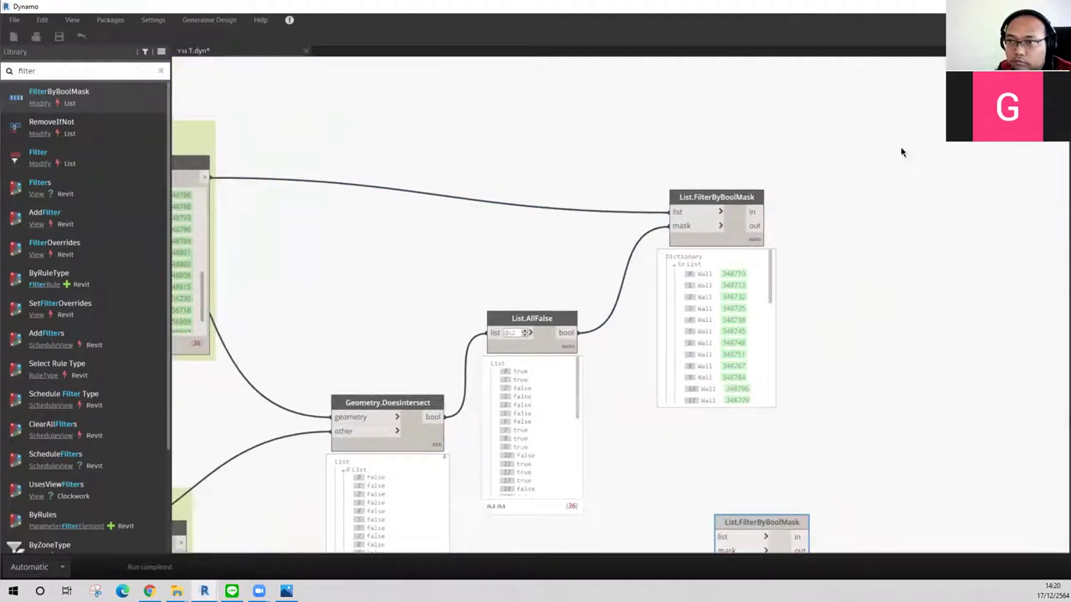
right_click(906, 156)
type("watch")
key("Return")
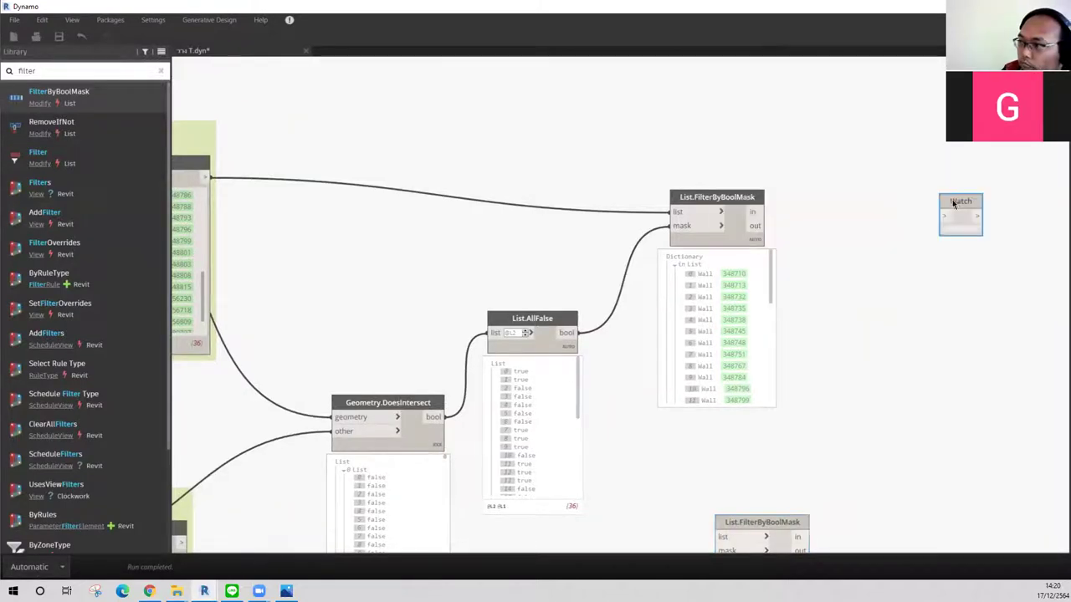
left_click_drag(952, 203, 939, 97)
scroll(804, 219, "down", 2)
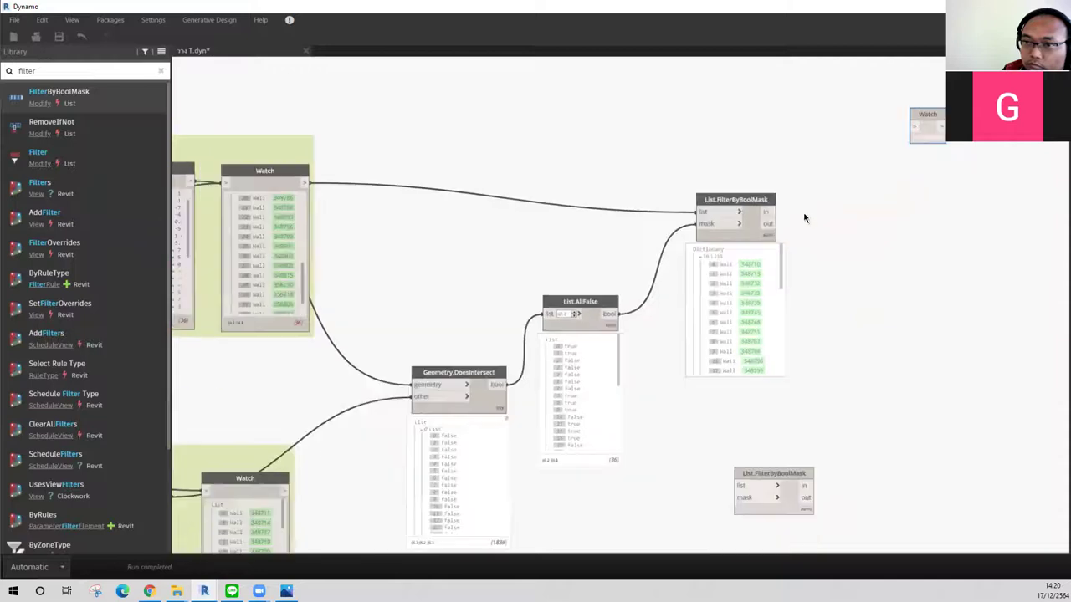
left_click_drag(765, 223, 912, 126)
middle_click_drag(921, 119, 872, 159)
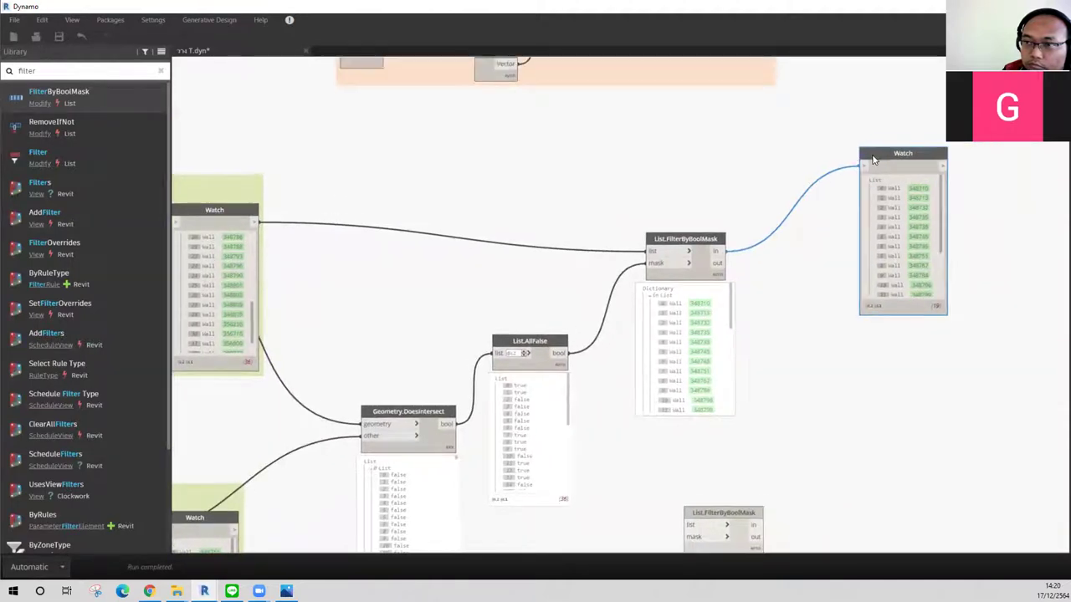
Step: Wrap the Watch node in a group titled "ผนแนวนอนที่ไม่ชน"
right_click(887, 157)
left_click(927, 171)
double_click(878, 138)
type("zoy")
type("ผน")
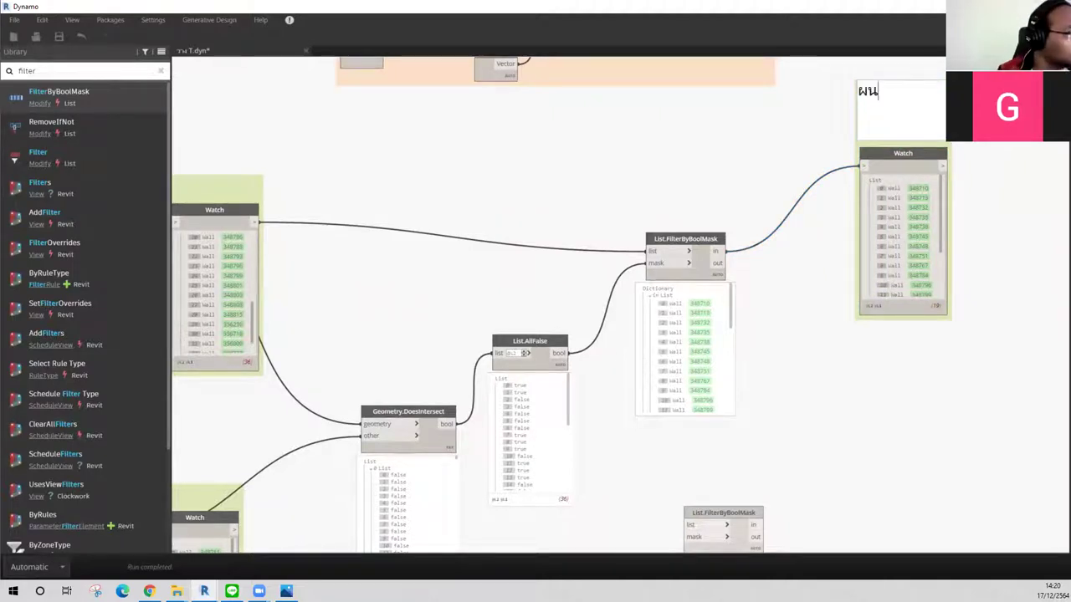
type("แนวนอนที่ไม่")
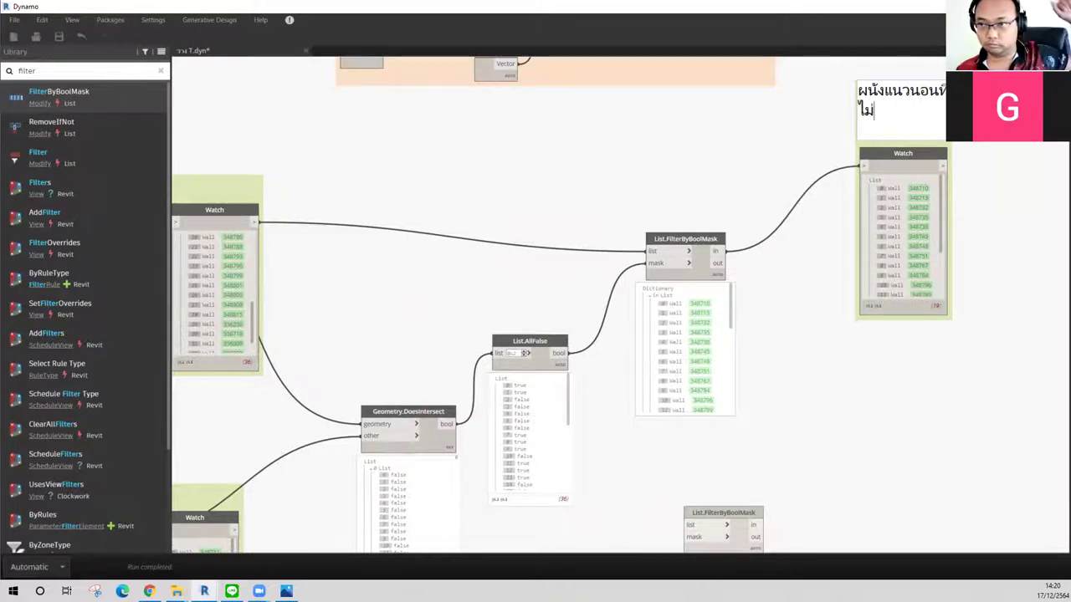
type("ชน")
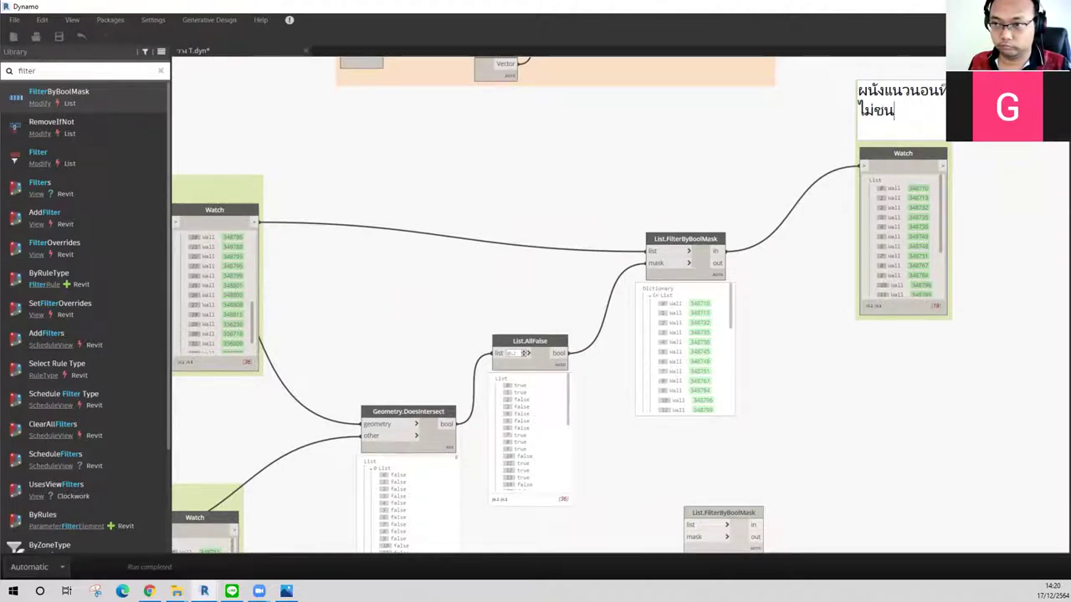
left_click(965, 390)
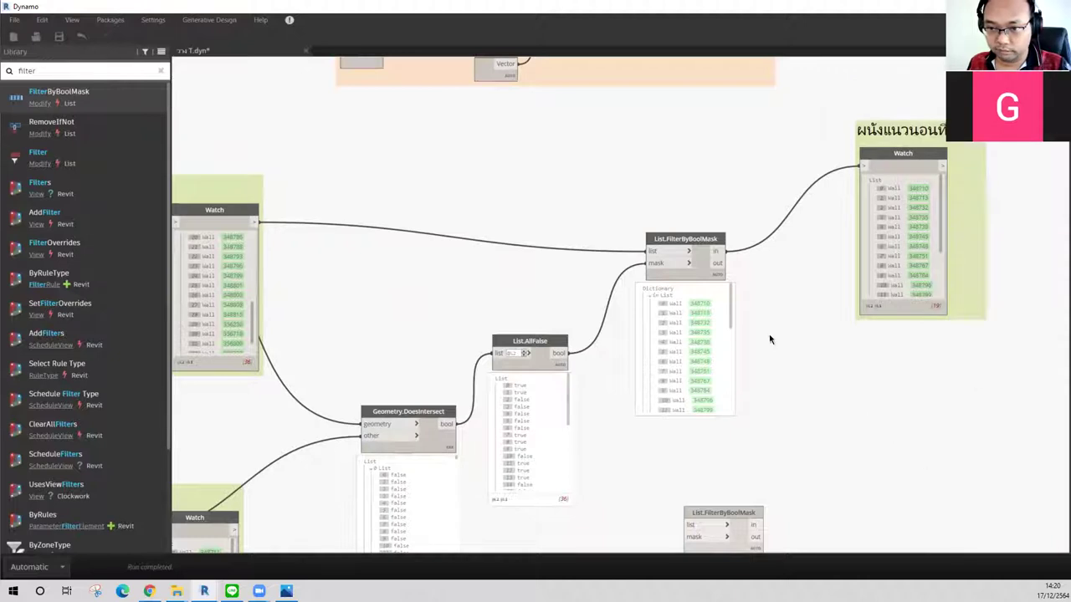
Step: Rewire the Watch to the filter's rejected walls (17) and append '1' to the group title
middle_click_drag(770, 339, 779, 272)
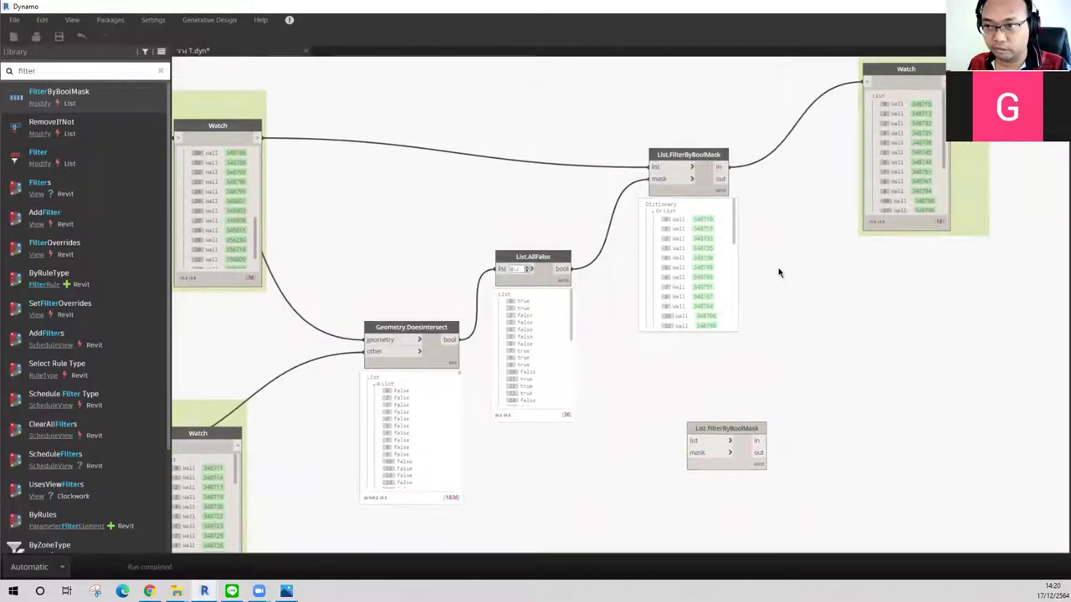
scroll(779, 272, "up", 1)
middle_click_drag(801, 160, 763, 255)
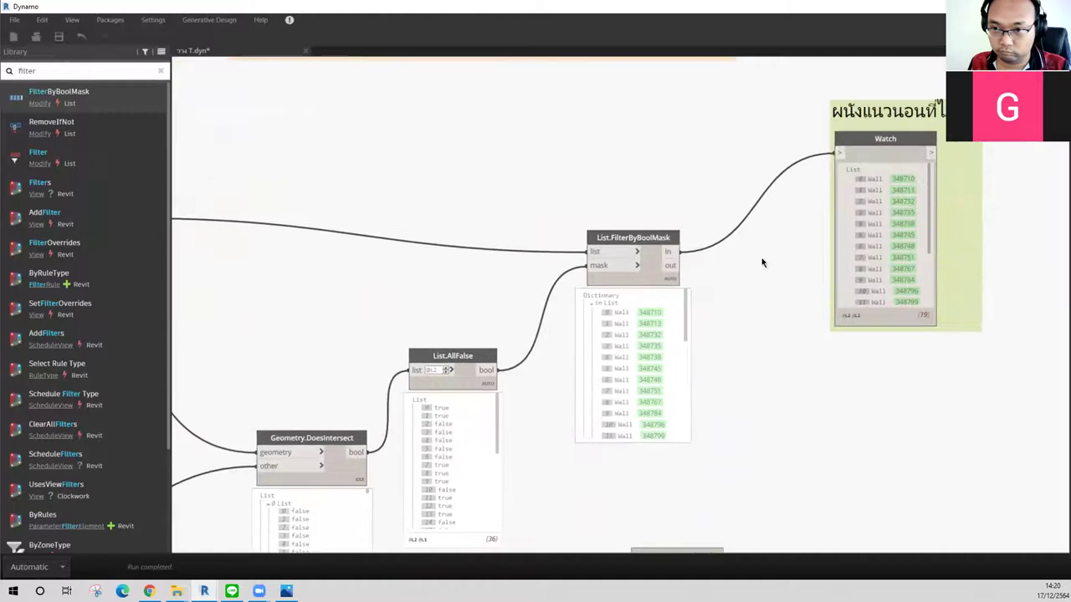
left_click_drag(672, 264, 840, 157)
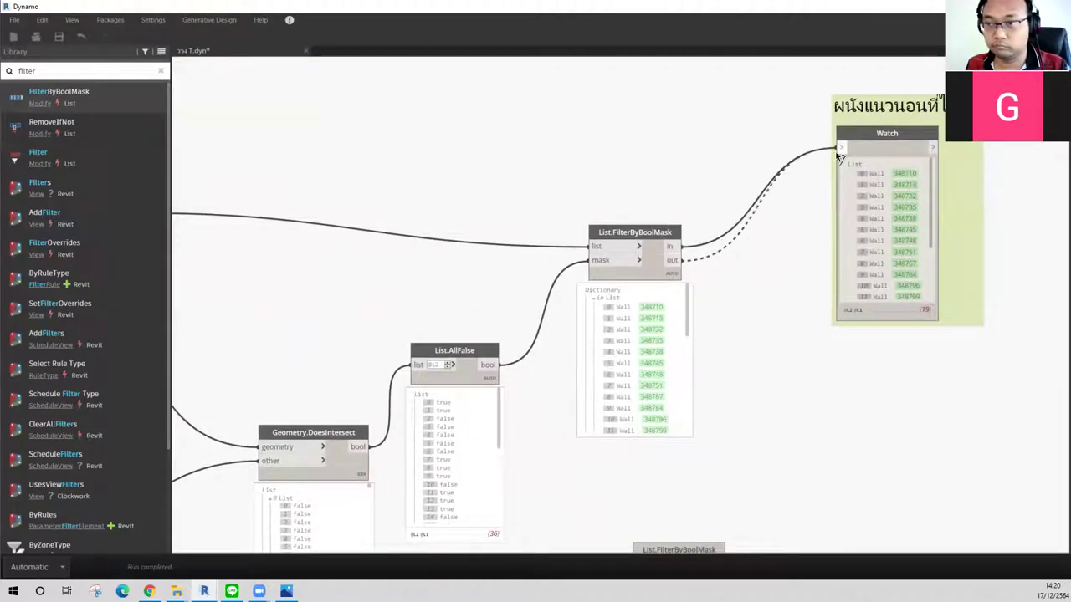
left_click(837, 154)
double_click(940, 112)
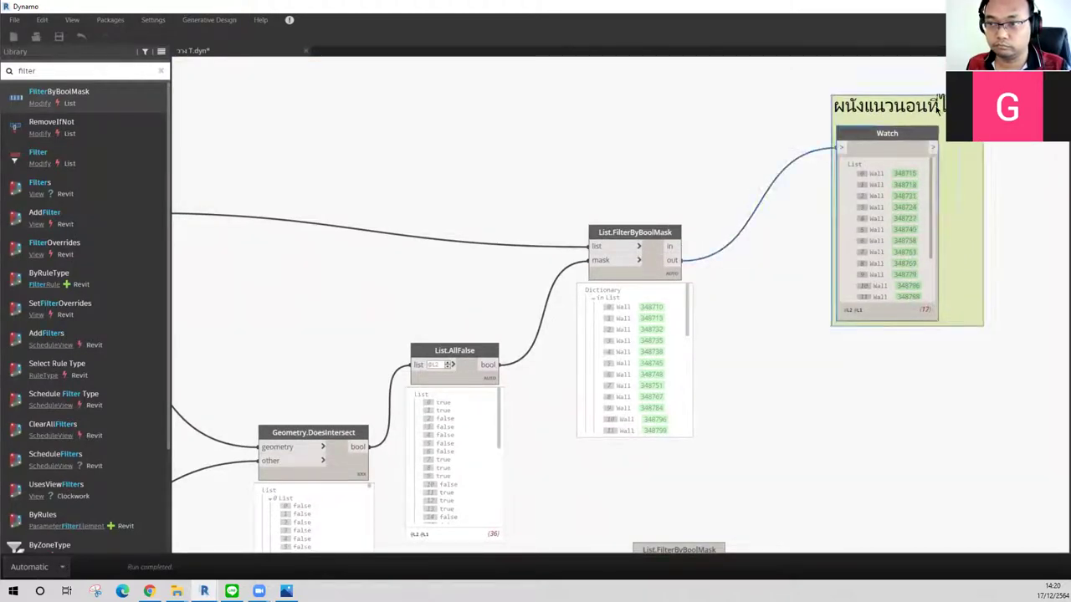
type("1")
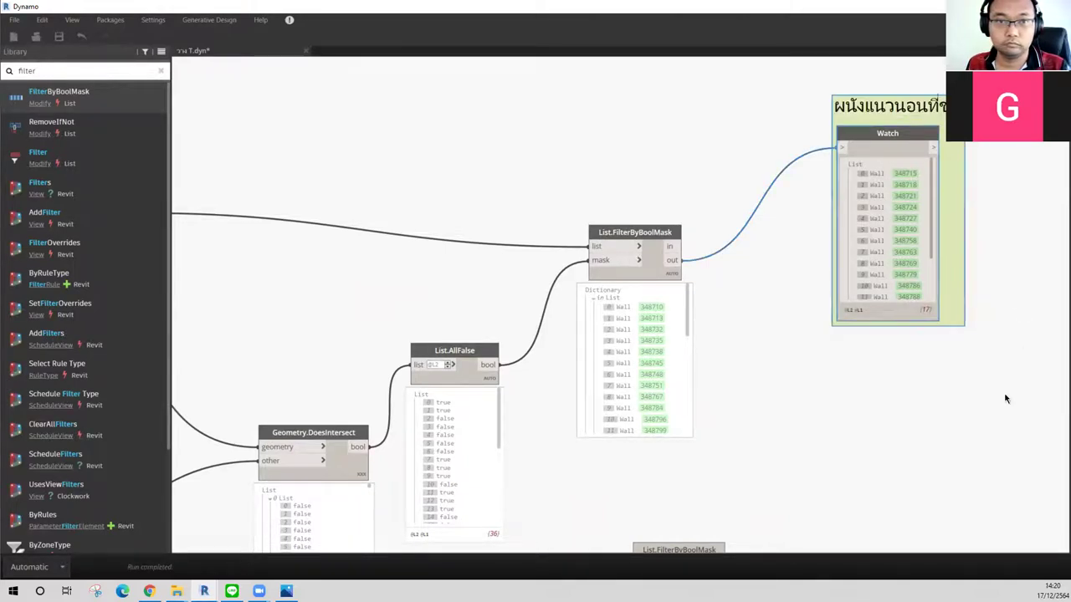
scroll(1004, 399, "down", 3)
Step: Move the spare filter node and wire AllFalse into its mask and the second wall list into it
left_click_drag(738, 328, 695, 314)
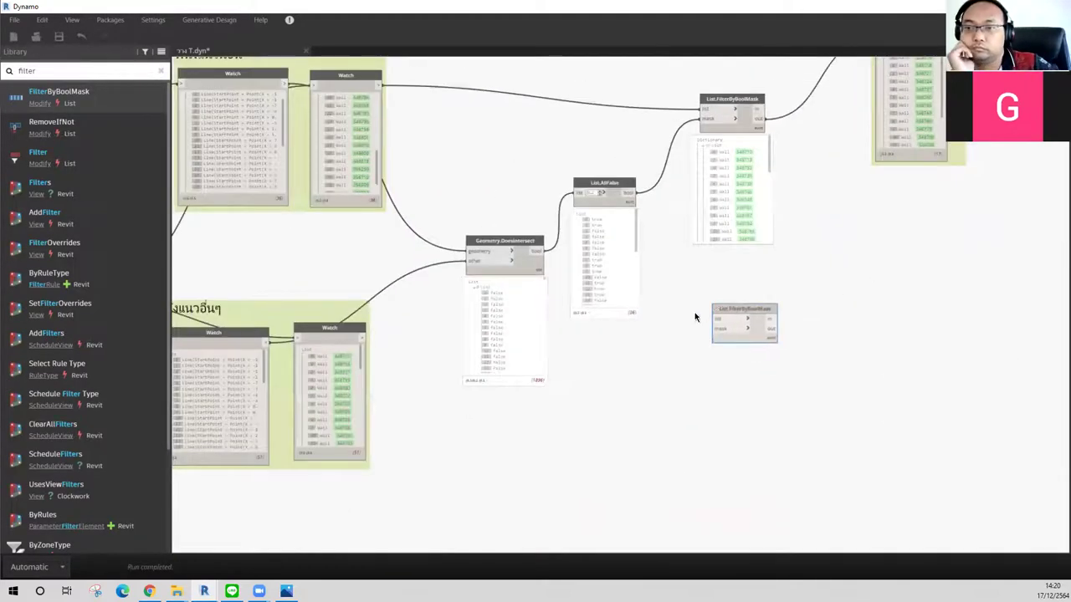
scroll(691, 314, "up", 3)
left_click_drag(604, 126, 712, 356)
scroll(624, 160, "down", 2)
left_click_drag(251, 363, 715, 339)
left_click(713, 338)
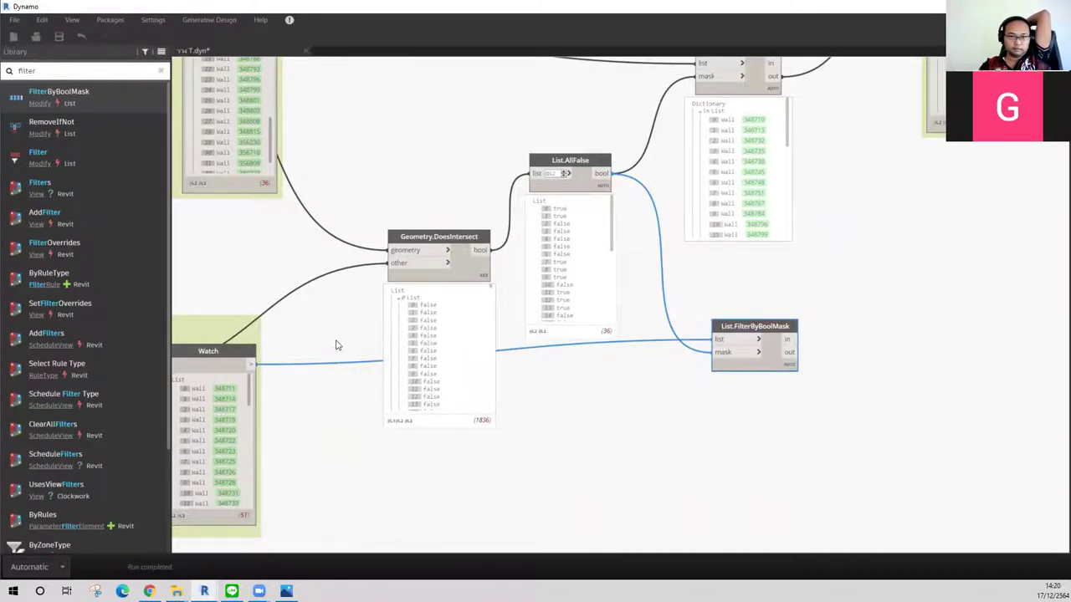
Step: Connect the wall list and AllFalse result to the second FilterByBoolMask and move it lower left
middle_click_drag(336, 345, 428, 447)
mouse_move(227, 128)
left_mouse_down()
mouse_move(220, 151)
mouse_move(860, 450)
left_mouse_up()
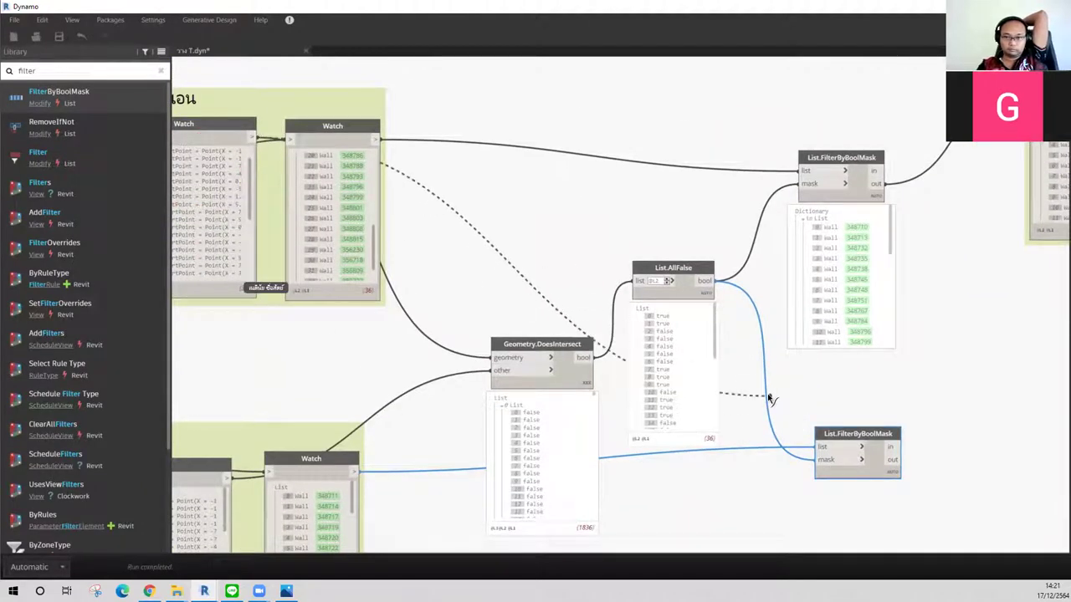
scroll(860, 449, "up", 2)
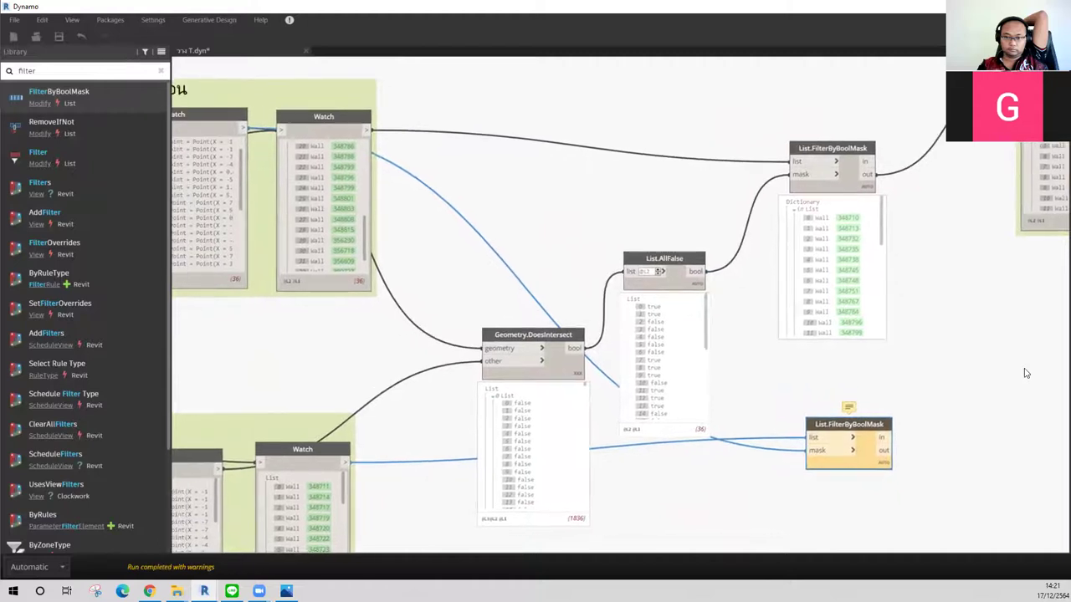
scroll(1023, 371, "down", 2)
left_click_drag(281, 124, 854, 446)
left_click_drag(736, 269, 858, 451)
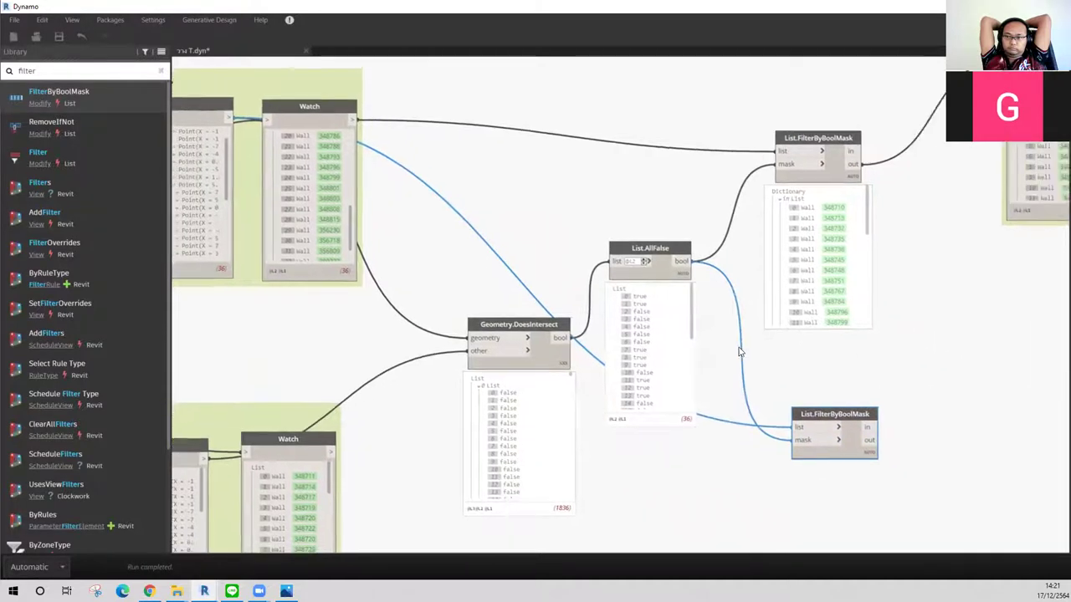
middle_click_drag(1038, 216, 786, 206)
mouse_move(757, 283)
left_mouse_down()
mouse_move(755, 137)
mouse_move(728, 223)
mouse_move(654, 290)
mouse_move(678, 322)
mouse_move(658, 305)
left_mouse_up()
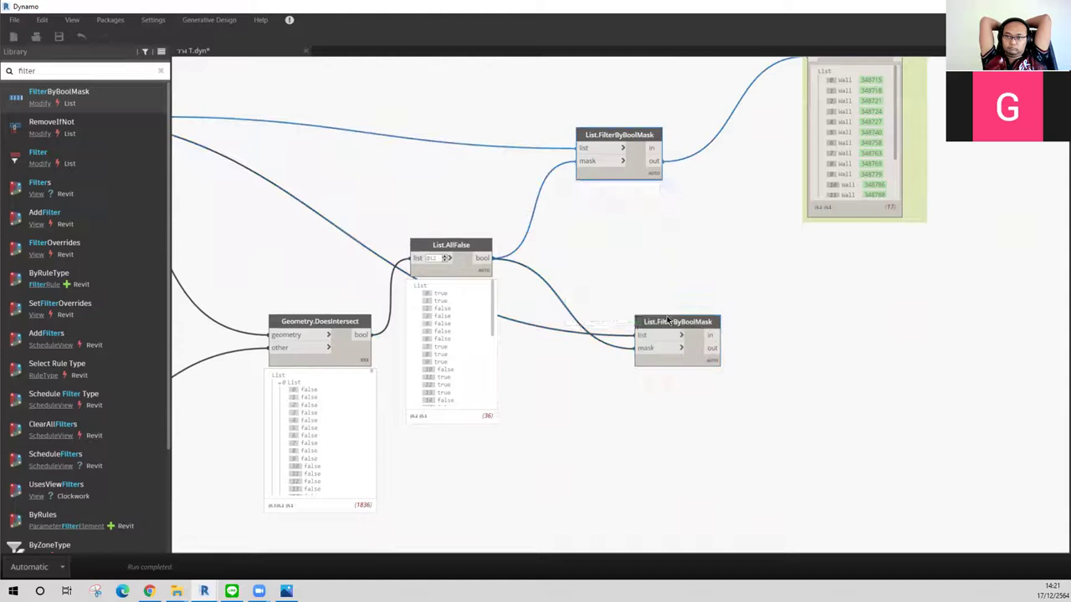
left_click(669, 321)
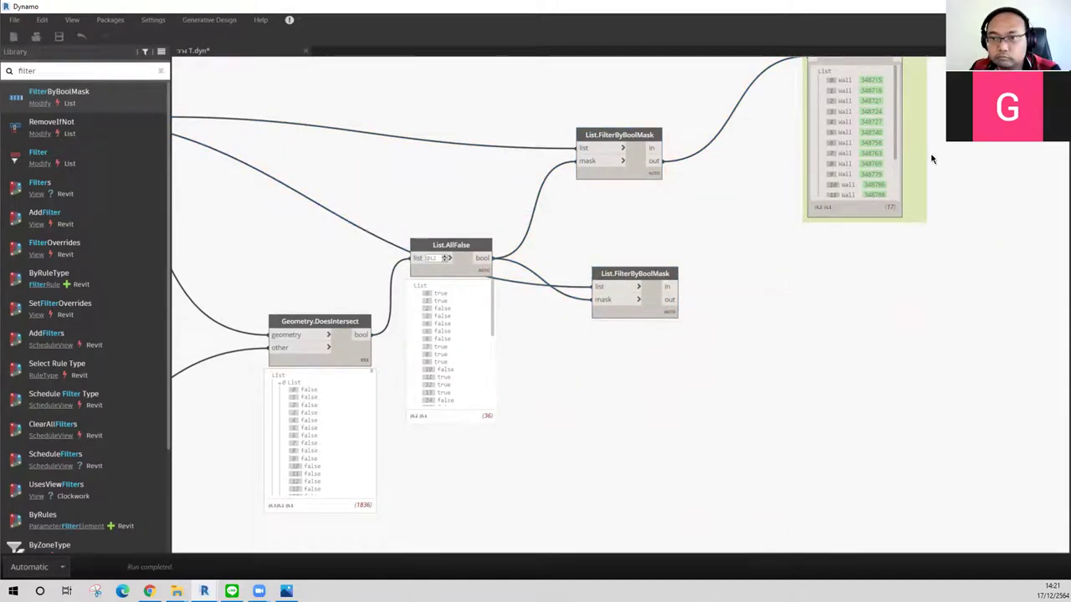
Step: Duplicate the wall Watch group and feed the second filter's output into the copied Watch
middle_click_drag(926, 131, 906, 162)
left_click(882, 70)
key("ctrl+c")
key("ctrl+v")
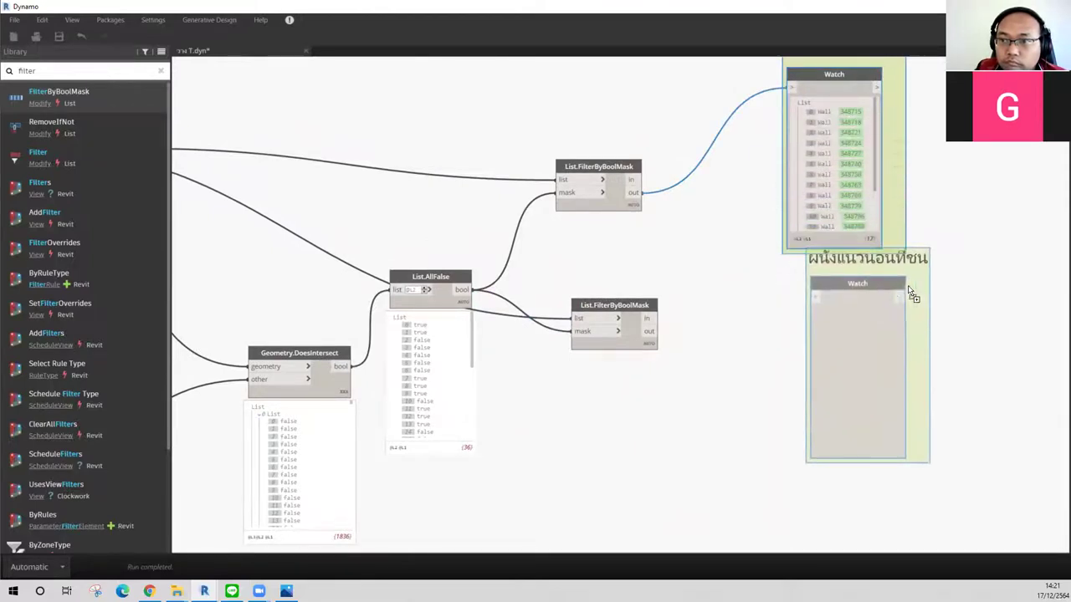
left_click_drag(885, 269, 961, 257)
left_click_drag(657, 330, 866, 244)
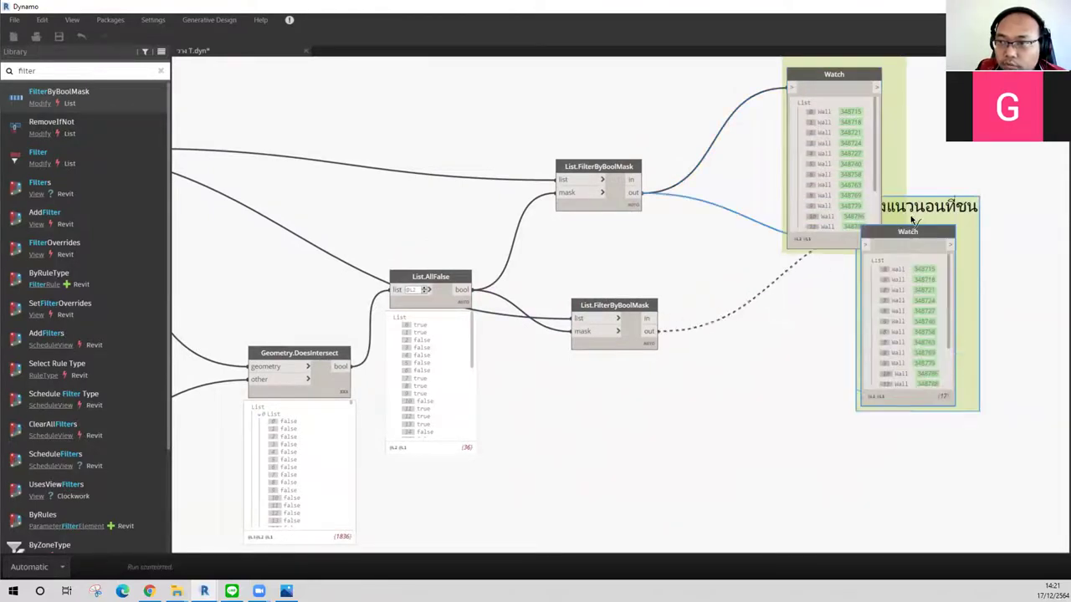
Step: Ungroup the copied Watch and add it to the Thai-titled group beside the 17 walls
middle_click_drag(899, 196, 762, 256)
right_click(829, 270)
left_click(797, 271)
left_click_drag(713, 285, 788, 170)
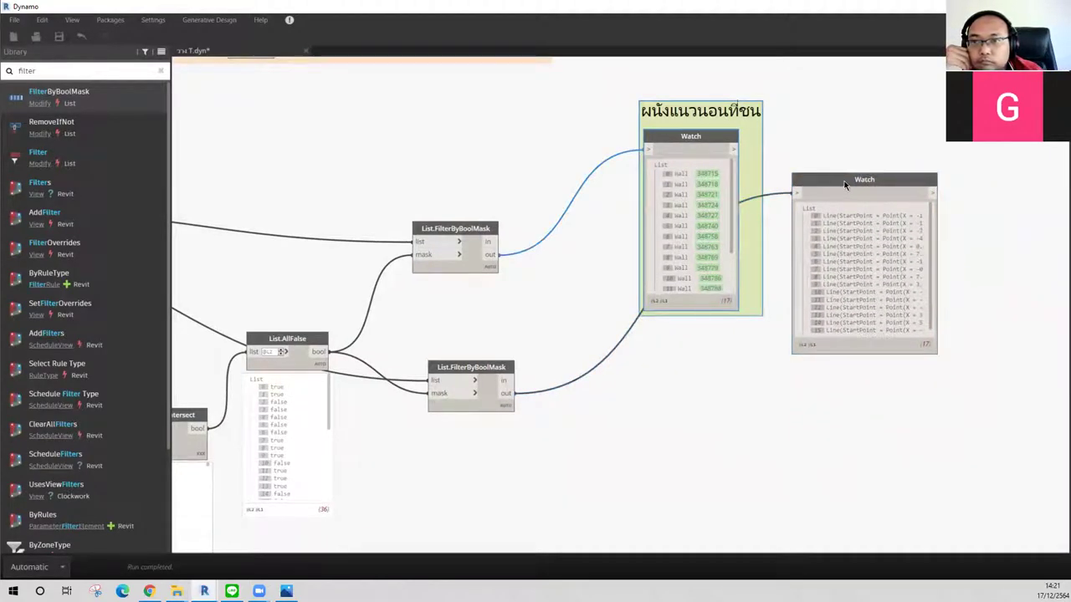
right_click(845, 179)
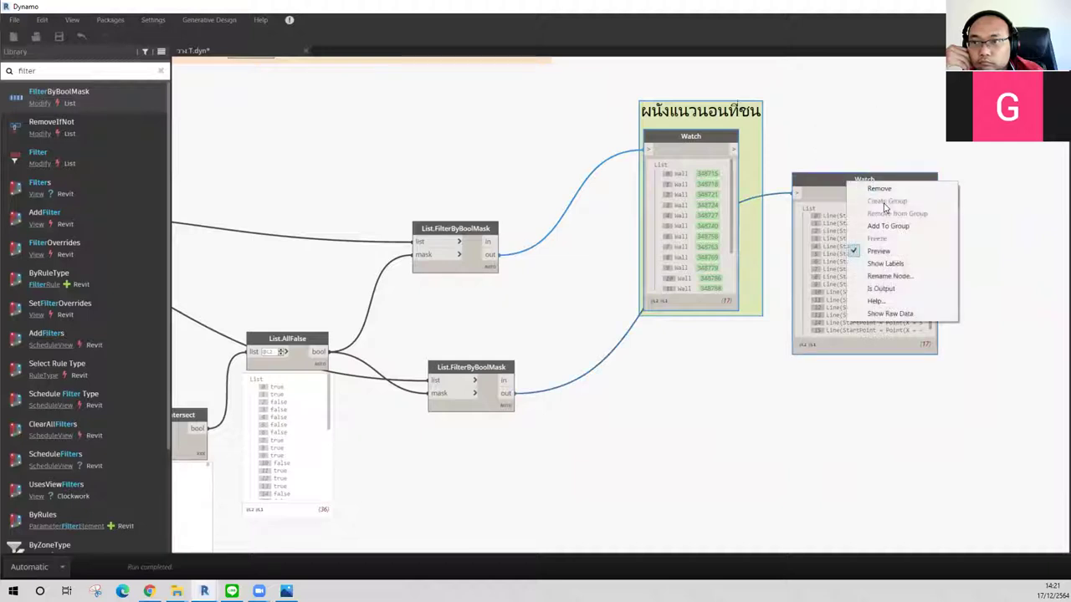
left_click(886, 226)
mouse_move(832, 179)
left_mouse_down()
mouse_move(826, 198)
mouse_move(812, 152)
left_mouse_up()
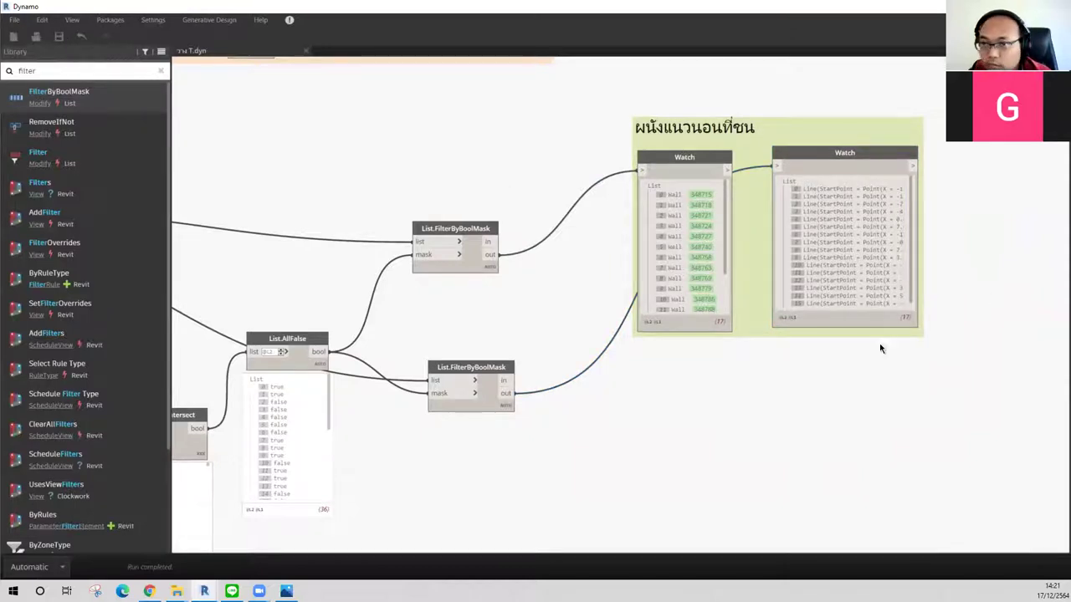
scroll(880, 348, "down", 3)
scroll(903, 226, "up", 1)
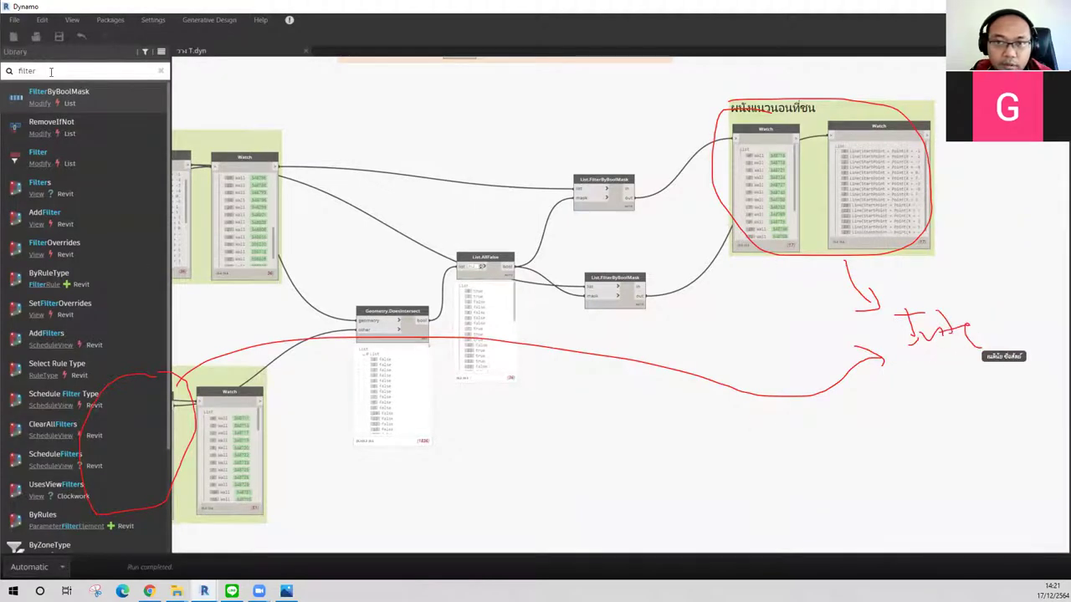
Step: Replace the library search text with 'Inset' to look for intersection nodes
type("ริ")
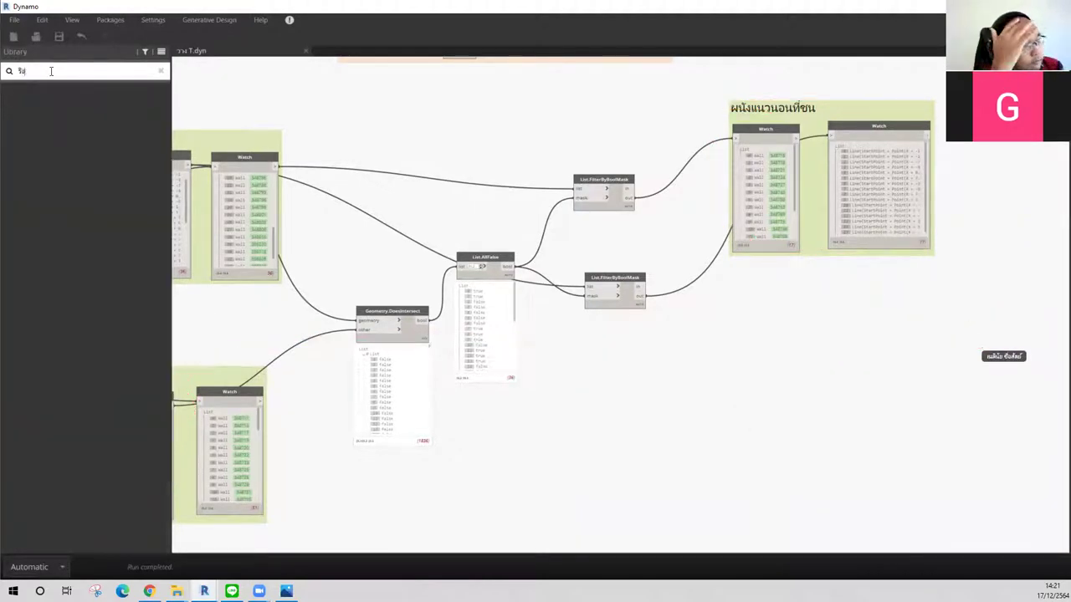
type("หกไนส")
left_click_drag(51, 71, 17, 71)
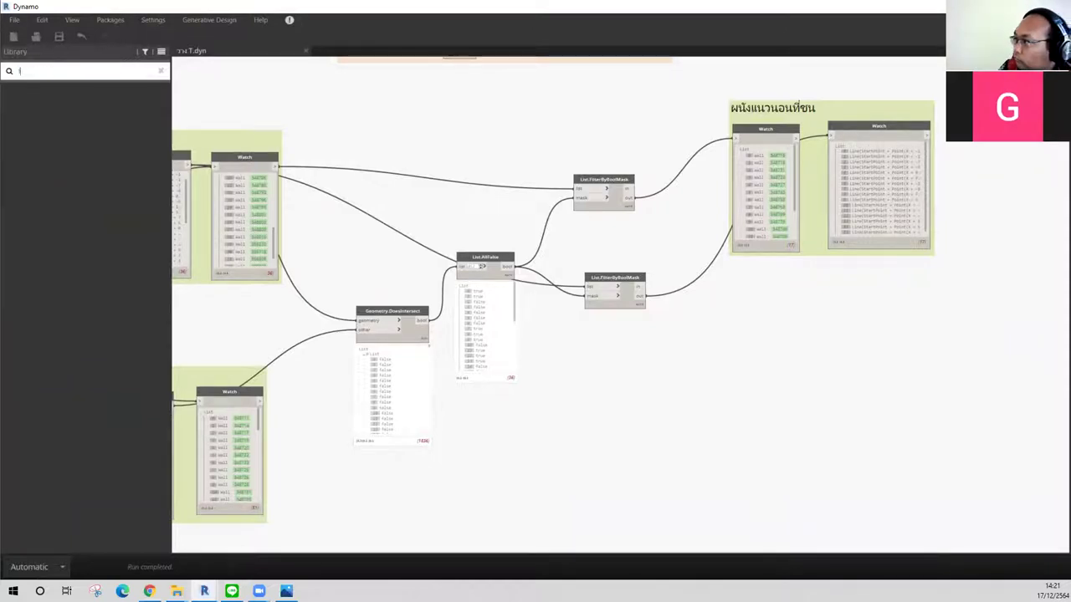
type("Intersec")
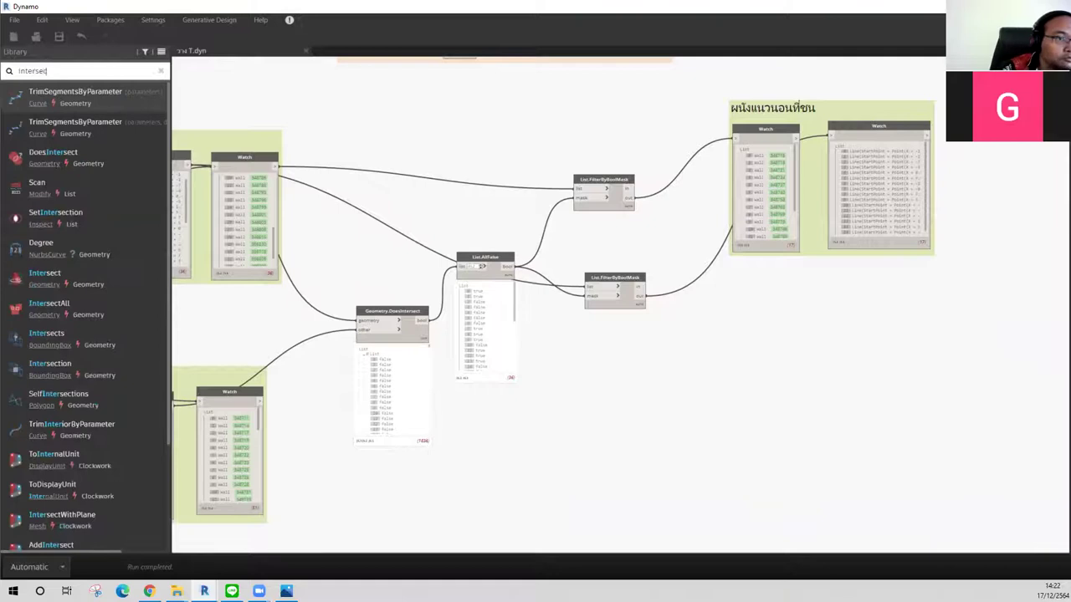
type("t")
Step: Place a Geometry.DoesIntersect node, then delete it as a mistake
mouse_move(116, 106)
left_mouse_down()
mouse_move(688, 352)
mouse_move(997, 332)
left_mouse_up()
mouse_move(937, 187)
left_mouse_down()
mouse_move(949, 352)
mouse_move(972, 336)
left_mouse_up()
key("Delete")
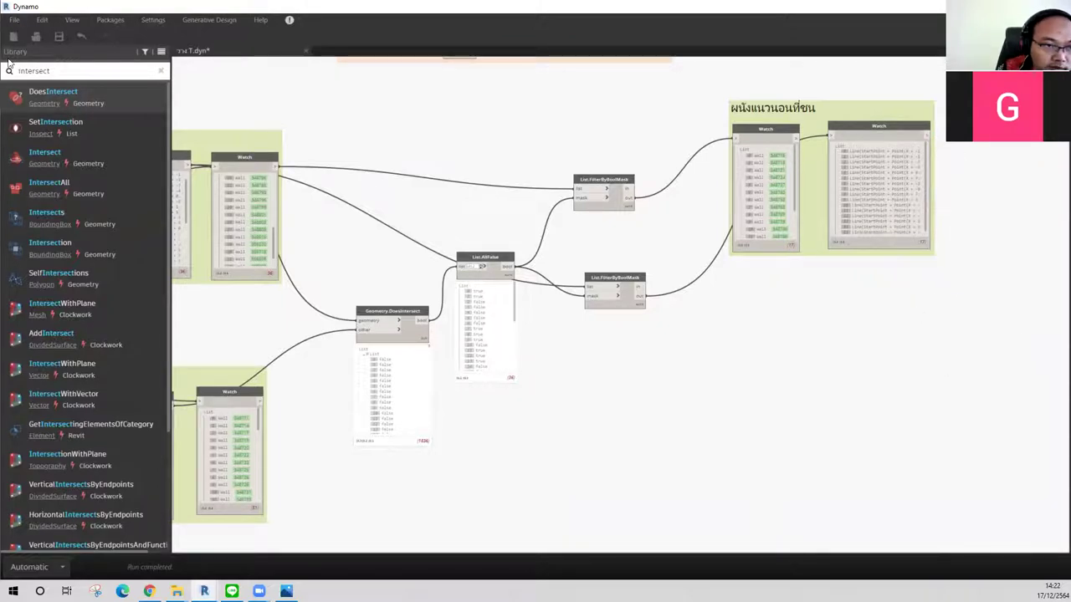
Step: Place Geometry.Intersect with the Line curves as geometry and the lower wall list as other
mouse_move(94, 163)
left_mouse_down()
mouse_move(671, 308)
mouse_move(1017, 337)
left_mouse_up()
left_click_drag(929, 135, 950, 344)
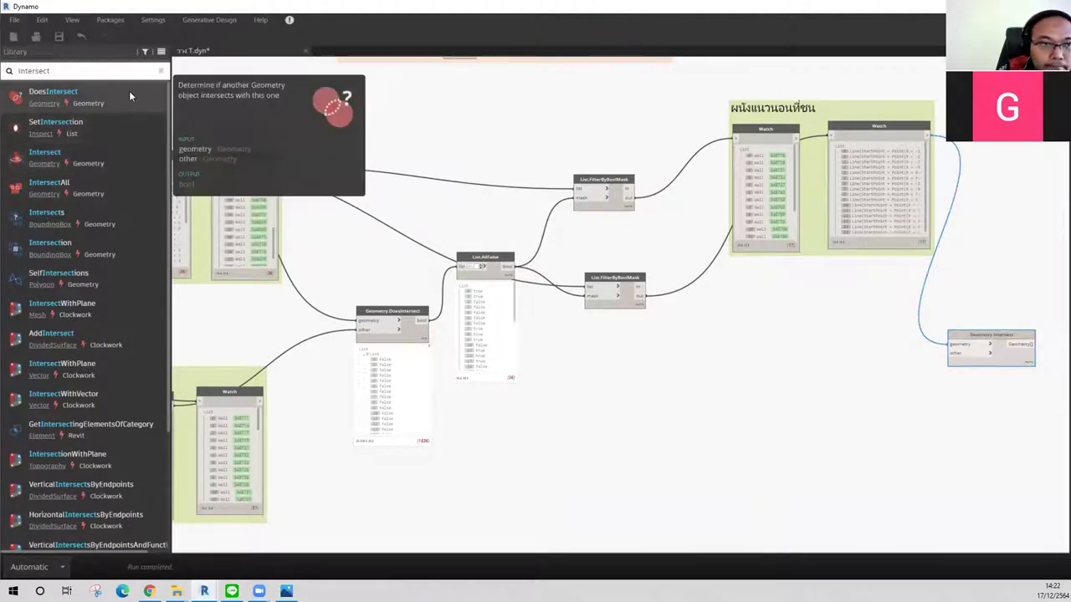
middle_click_drag(341, 401, 401, 375)
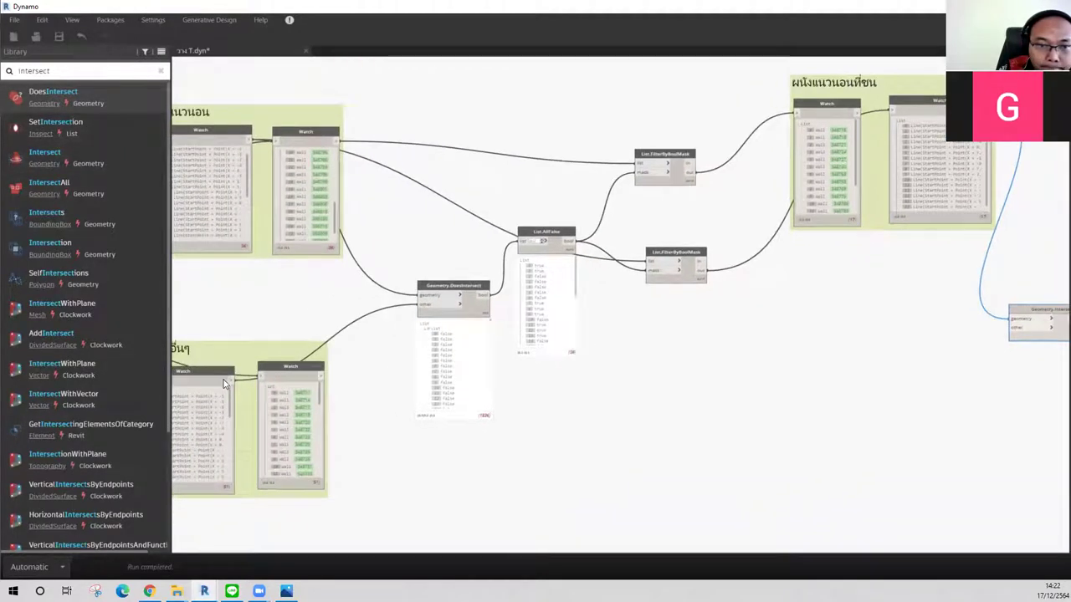
left_click(233, 378)
left_click(1015, 328)
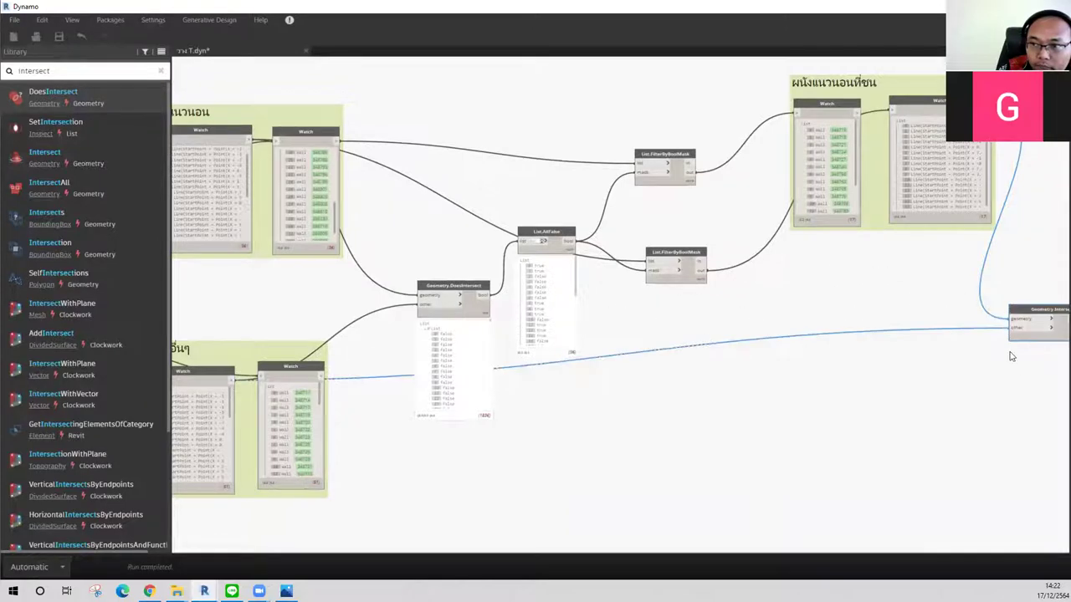
middle_click_drag(832, 363, 698, 399)
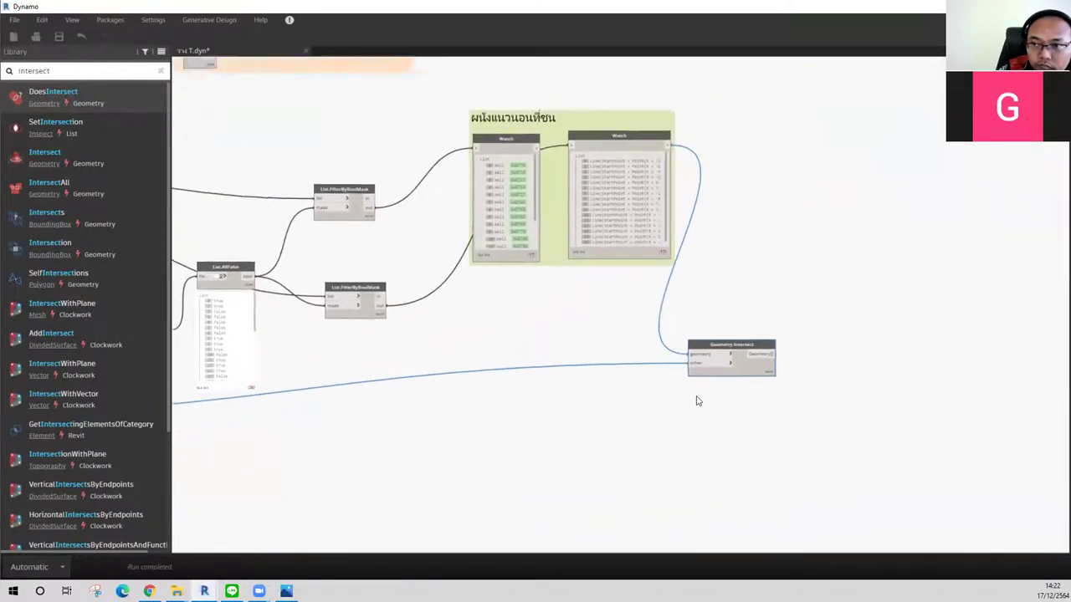
scroll(711, 368, "up", 3)
middle_click_drag(735, 337, 809, 289)
left_click_drag(809, 289, 828, 276)
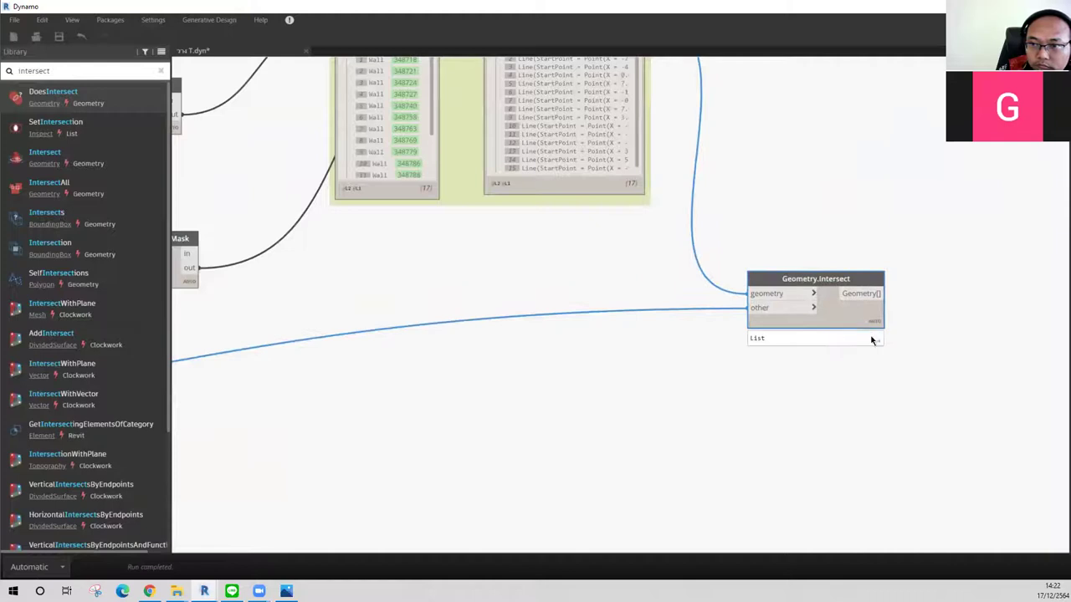
scroll(954, 375, "down", 3)
middle_click_drag(968, 382, 832, 382)
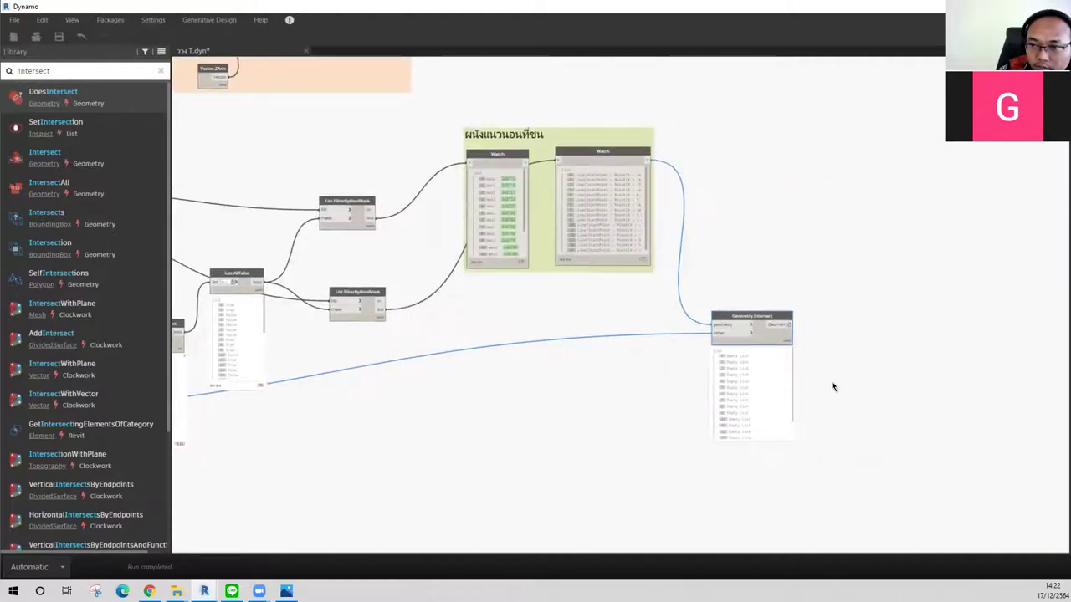
scroll(832, 382, "up", 3)
right_click(764, 319)
left_click(912, 411)
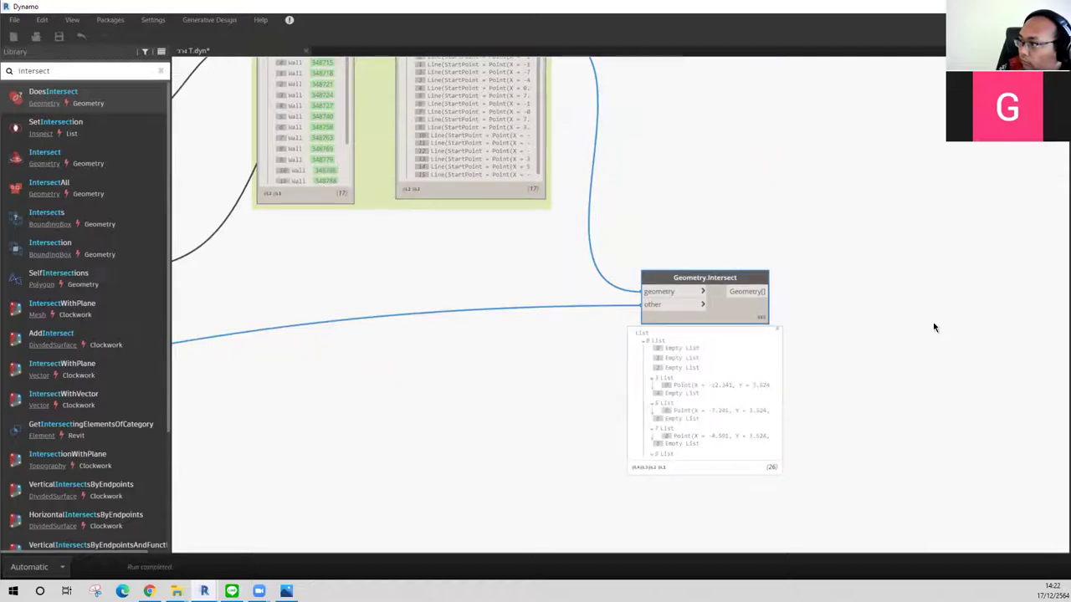
scroll(801, 371, "down", 3)
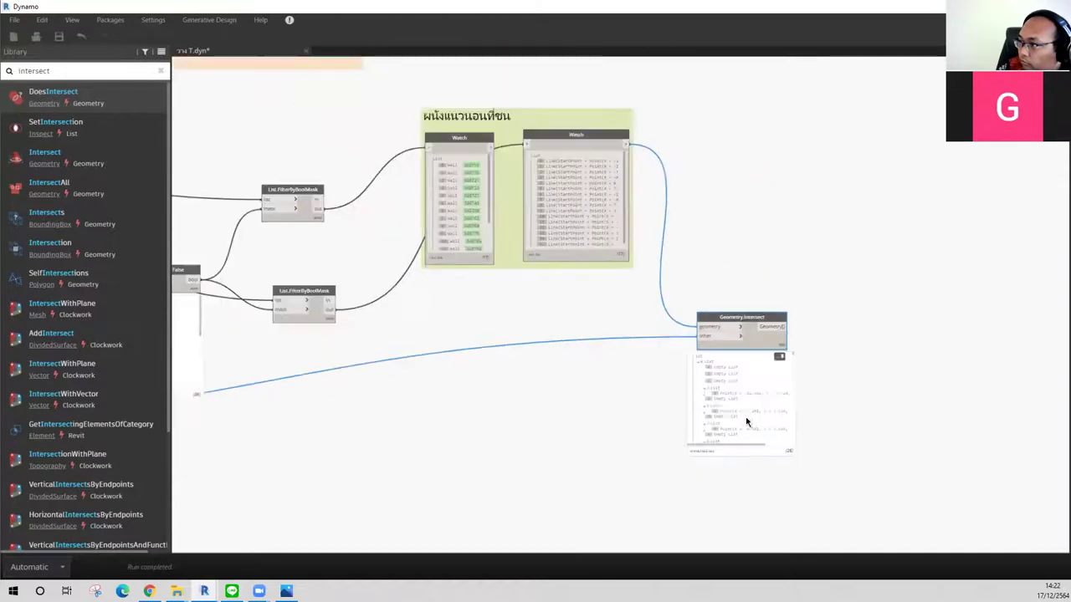
scroll(866, 394, "up", 4)
scroll(648, 393, "down", 3)
scroll(649, 393, "down", 2)
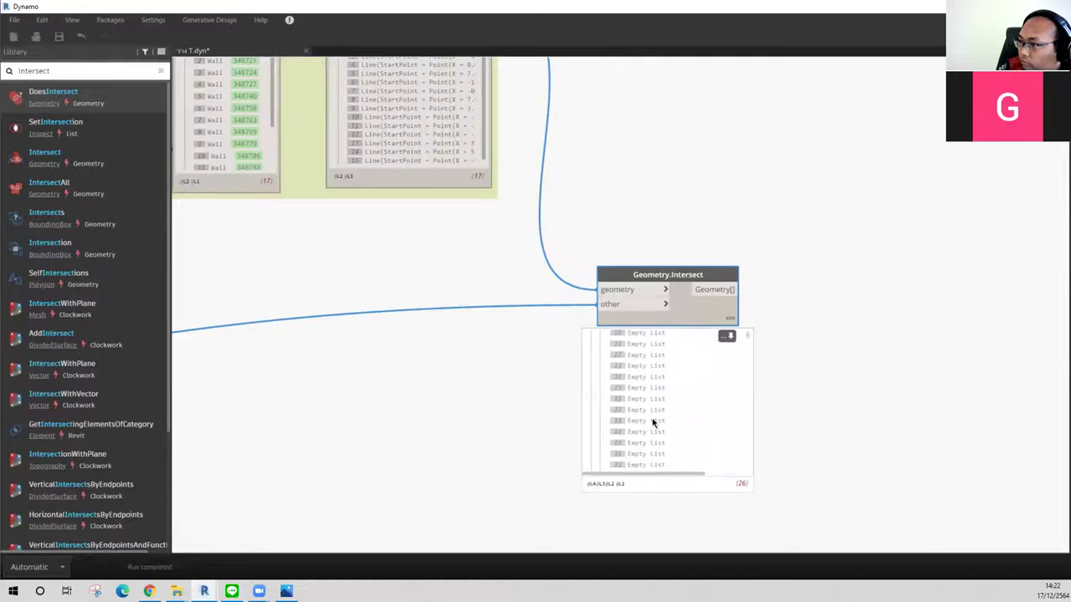
scroll(653, 422, "up", 2)
scroll(654, 423, "down", 2)
scroll(653, 422, "down", 2)
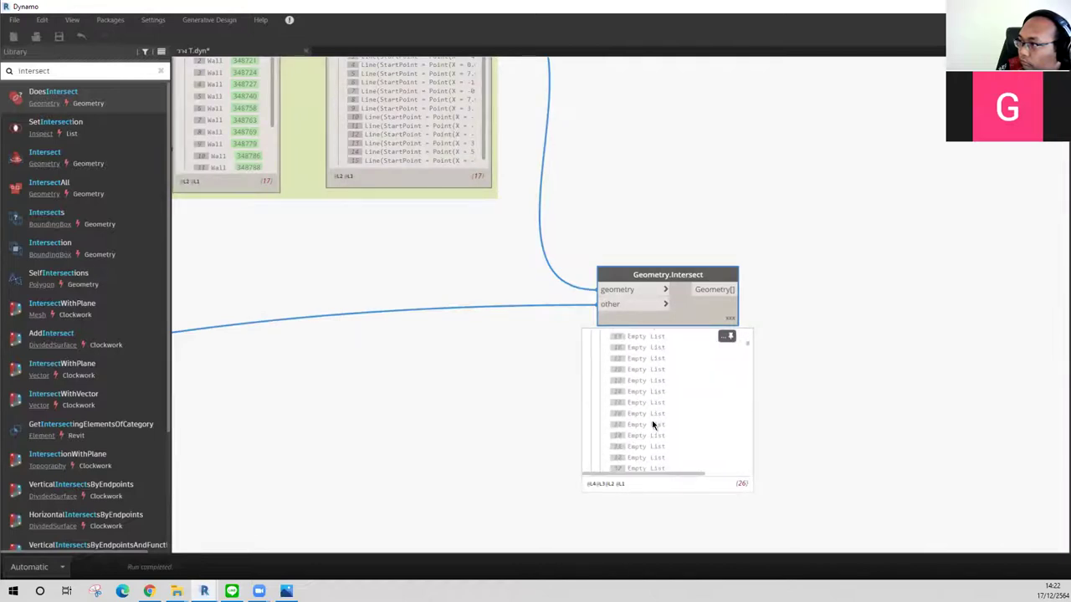
scroll(652, 424, "up", 2)
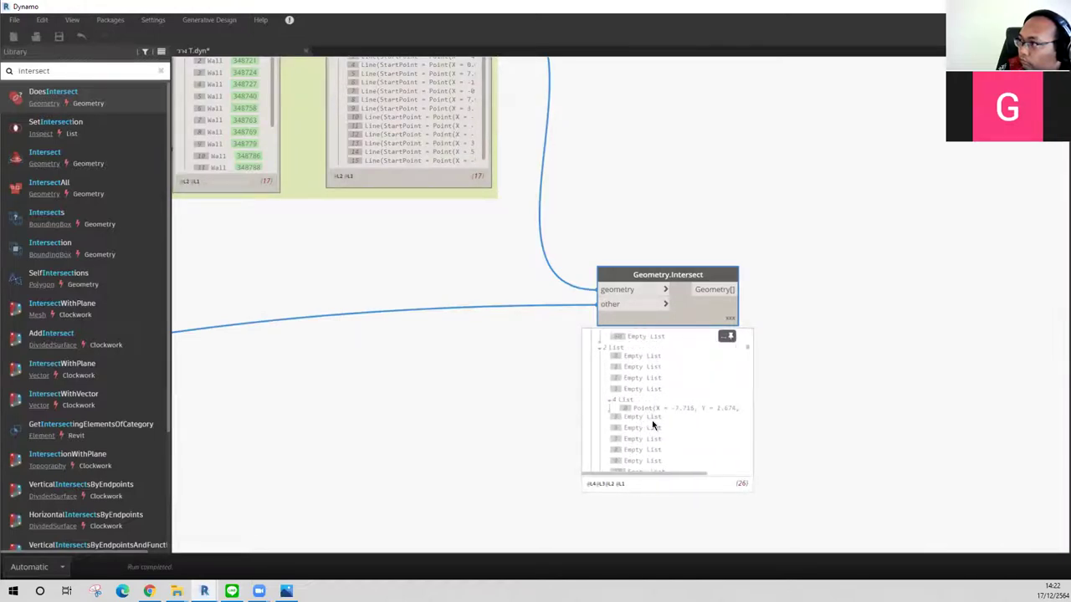
scroll(652, 420, "down", 1)
scroll(651, 420, "down", 2)
scroll(651, 420, "down", 2)
left_click(728, 338)
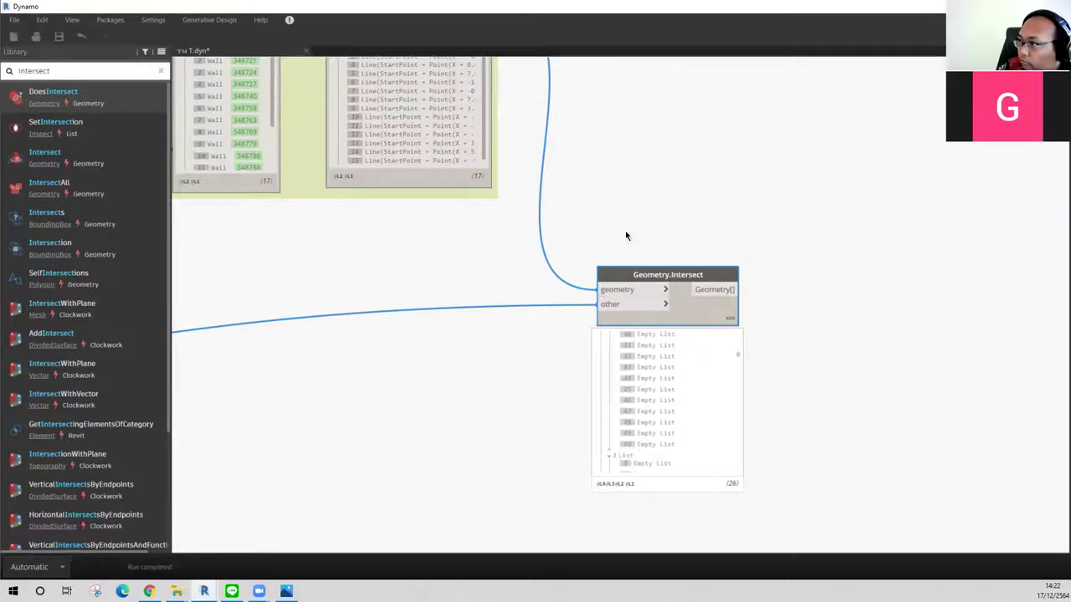
scroll(611, 207, "down", 3)
scroll(509, 258, "down", 2)
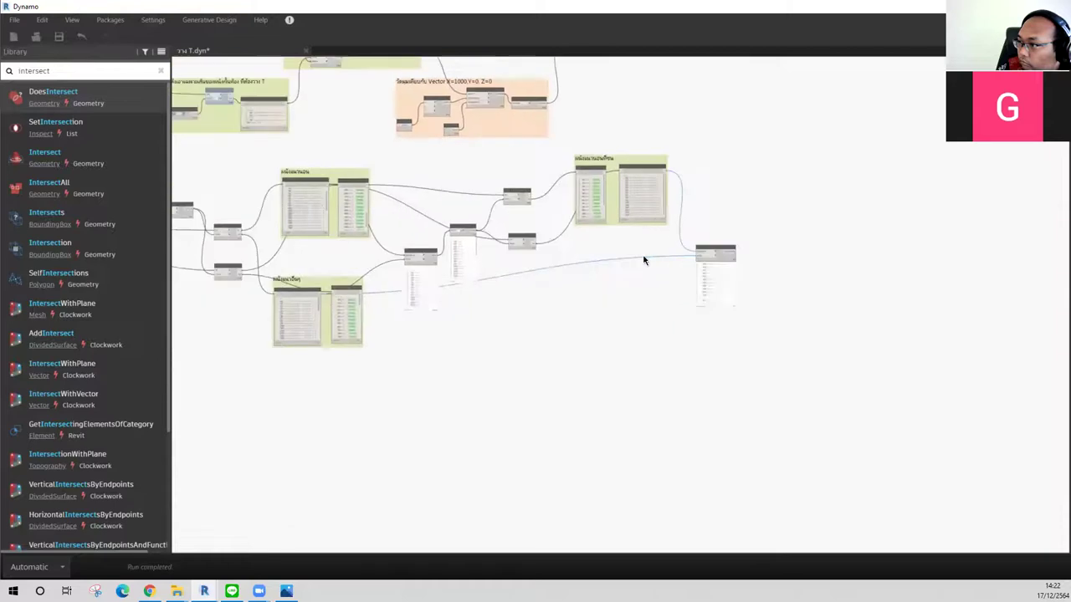
scroll(640, 259, "down", 1)
scroll(611, 308, "up", 2)
middle_click_drag(717, 279, 331, 335)
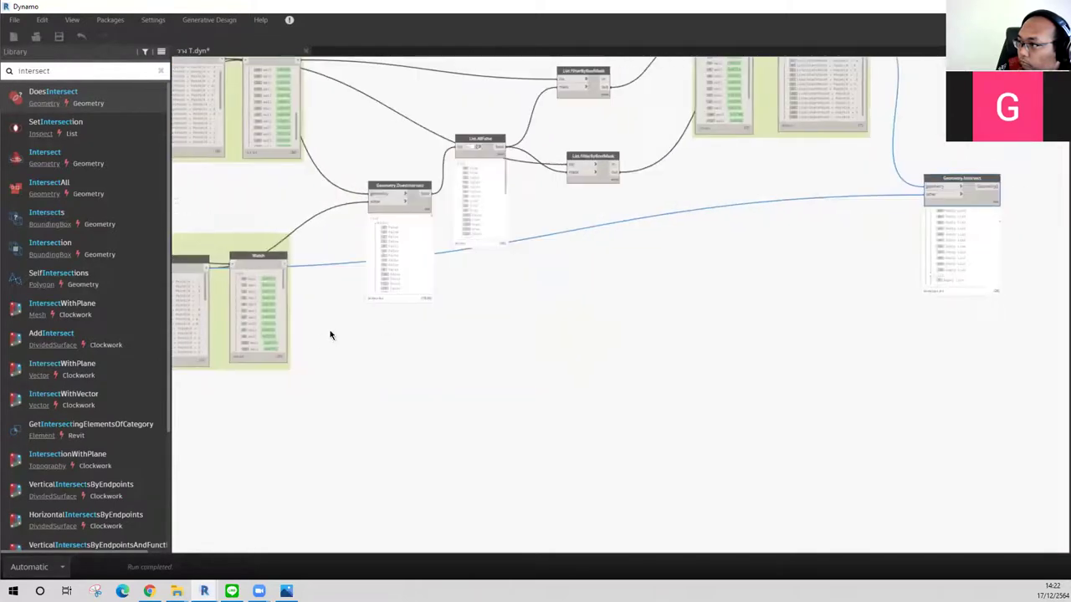
scroll(189, 360, "up", 1)
scroll(203, 358, "up", 2)
middle_click_drag(715, 311, 227, 421)
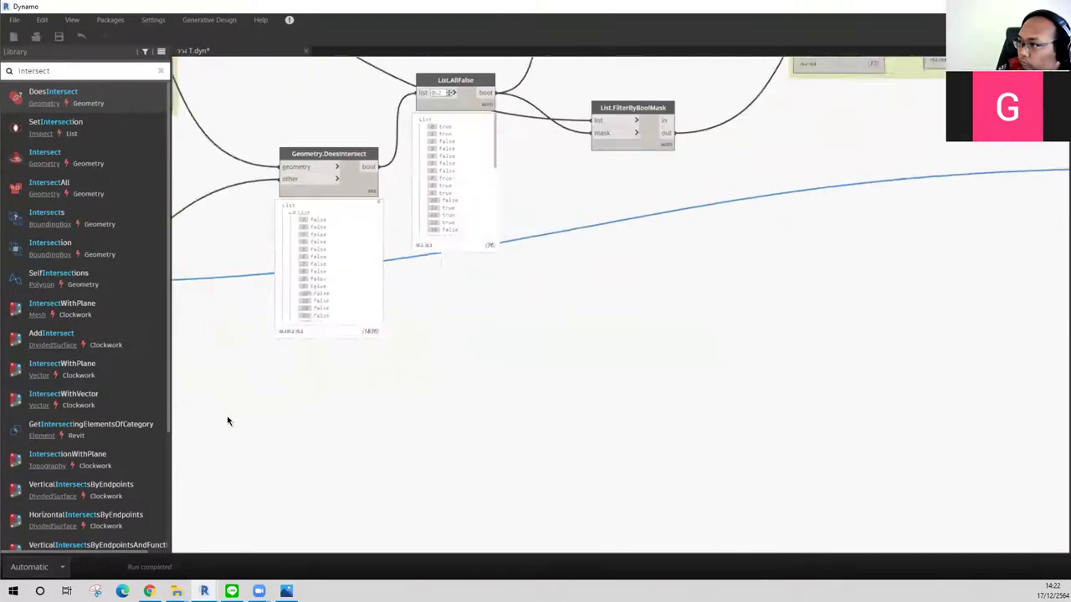
scroll(952, 213, "up", 1)
middle_click_drag(951, 213, 680, 272)
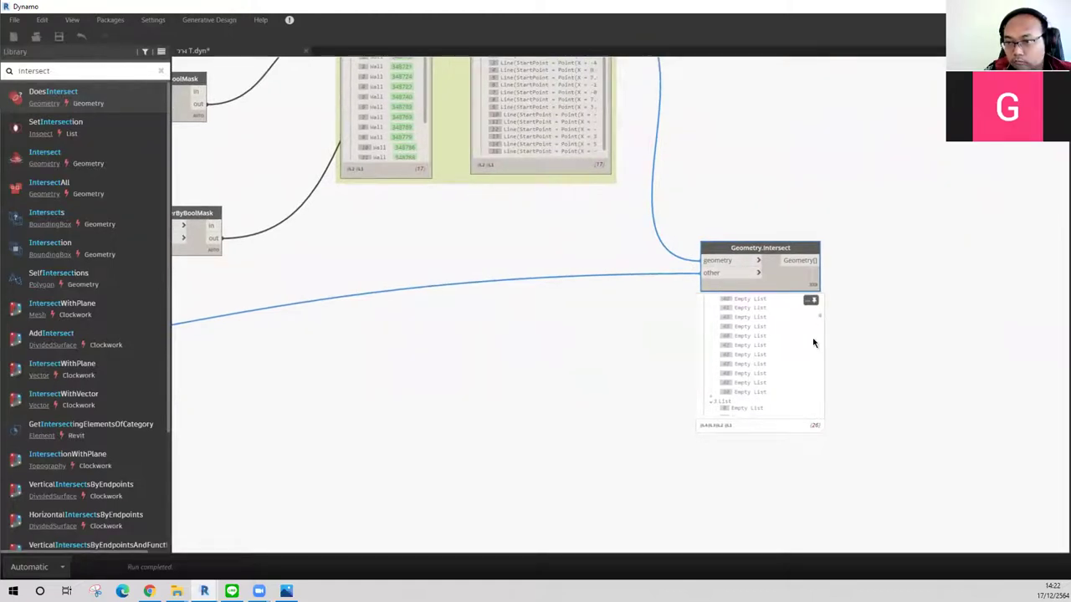
scroll(820, 415, "down", 5)
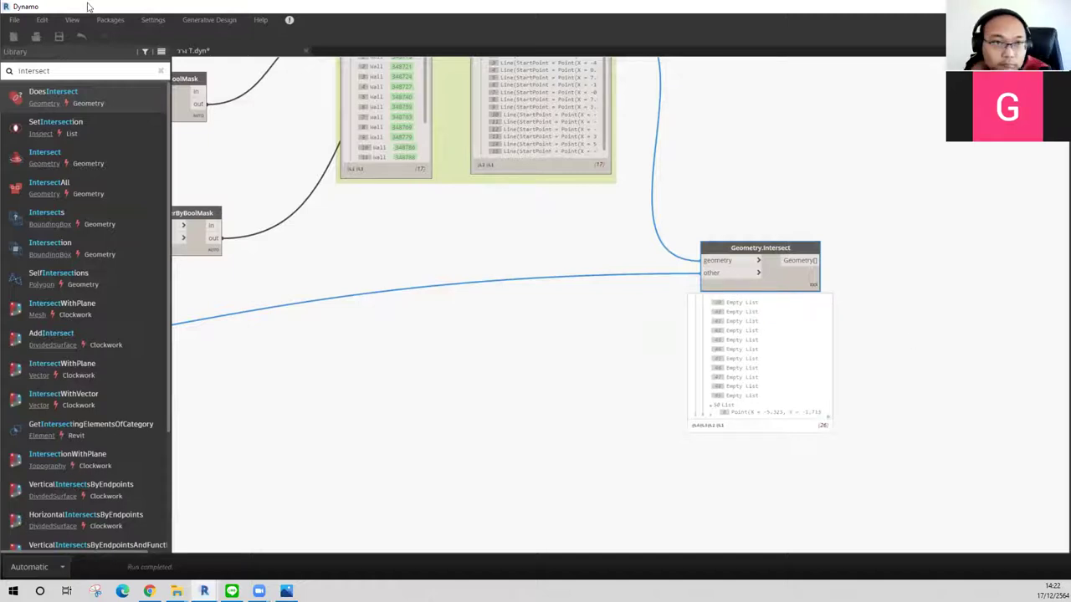
double_click(76, 70)
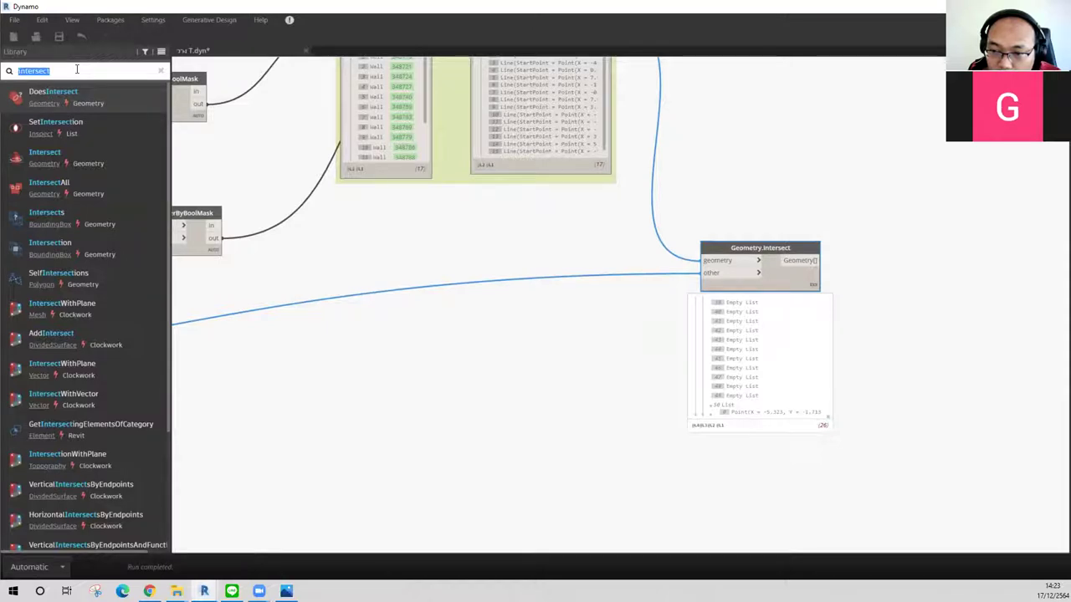
mouse_move(760, 359)
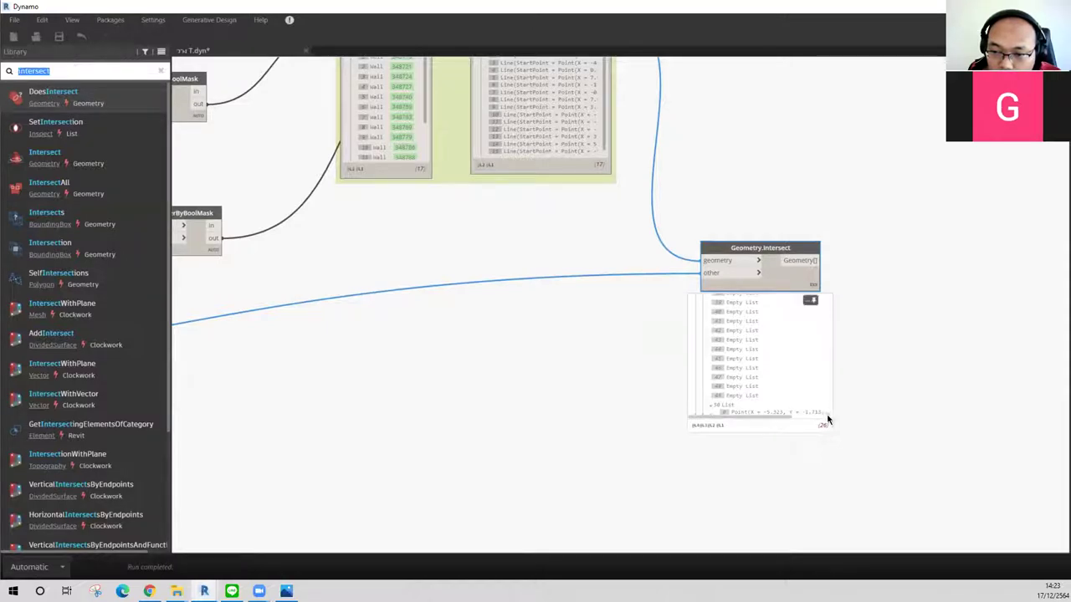
scroll(827, 414, "up", 1)
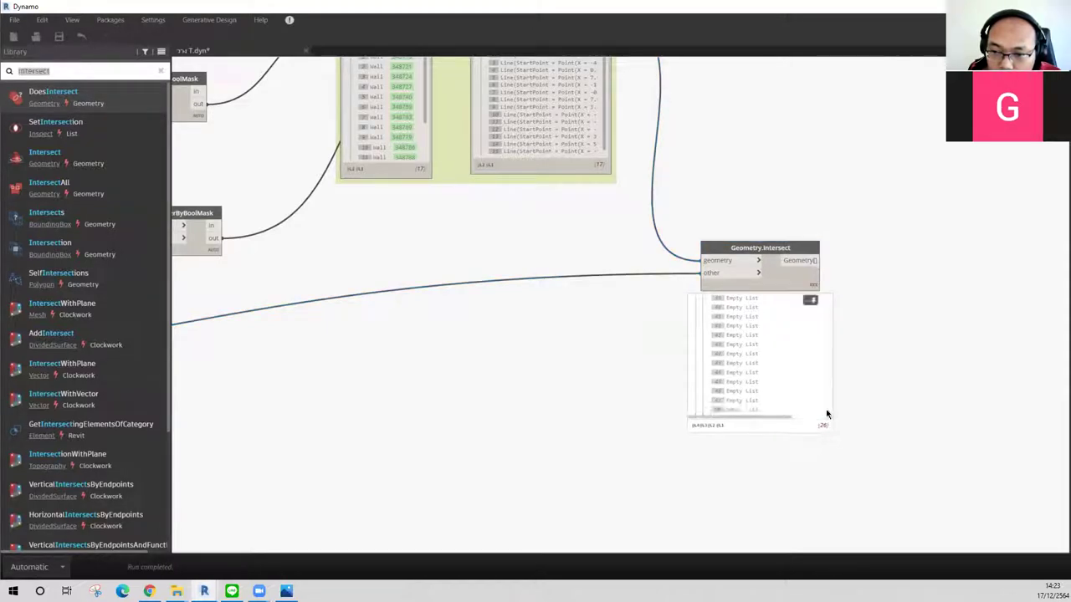
scroll(816, 402, "up", 3)
scroll(820, 363, "up", 5)
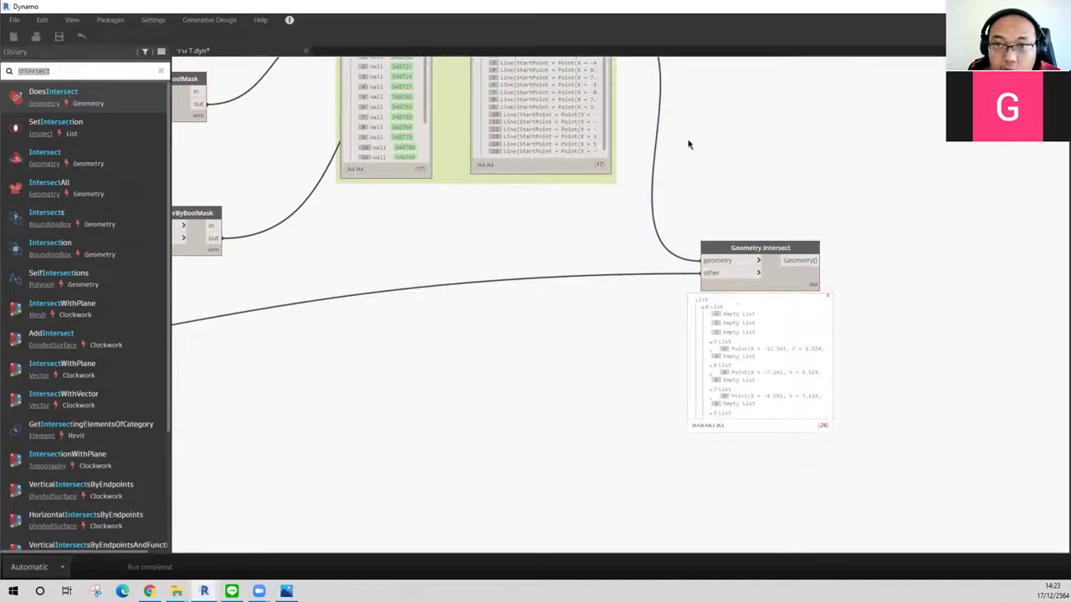
middle_click_drag(719, 182, 669, 332)
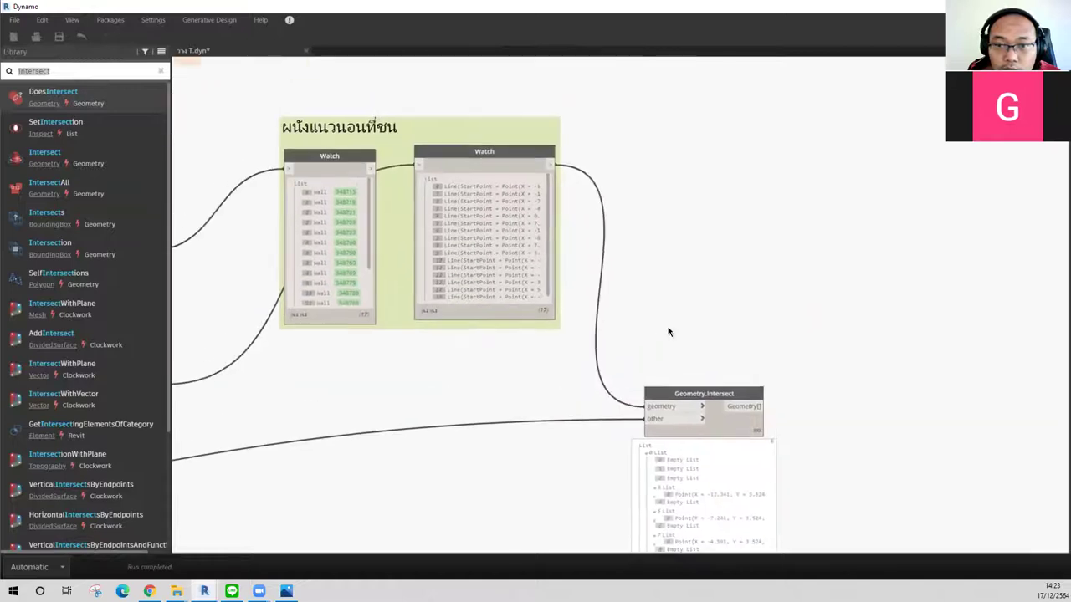
left_click_drag(699, 394, 707, 269)
Step: Place a new Watch node below the group via a 'wat' canvas search
left_click(683, 206)
scroll(559, 354, "down", 2)
right_click(489, 368)
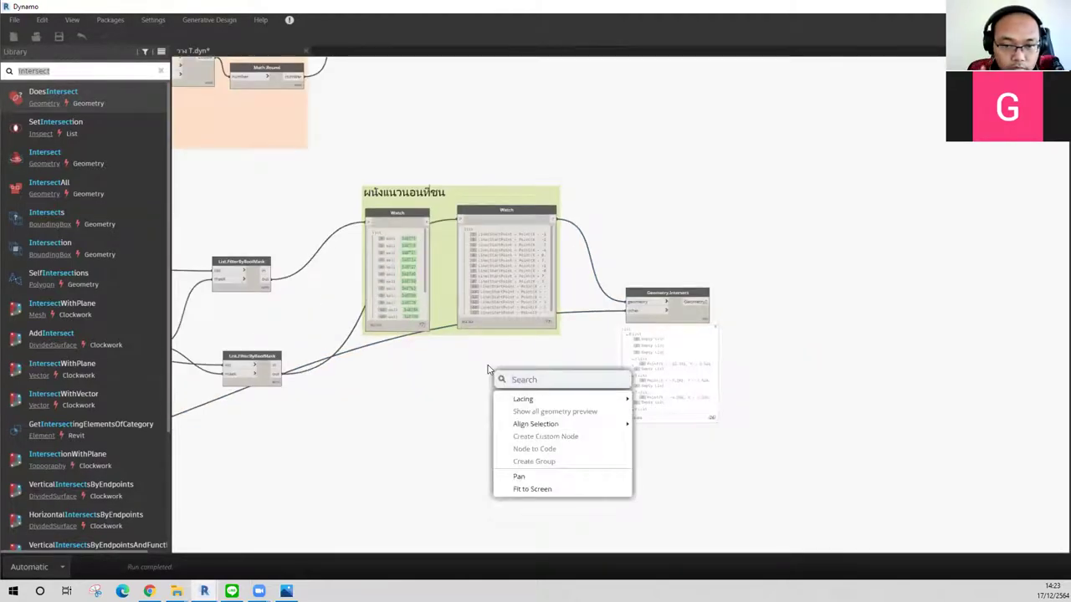
type("?????")
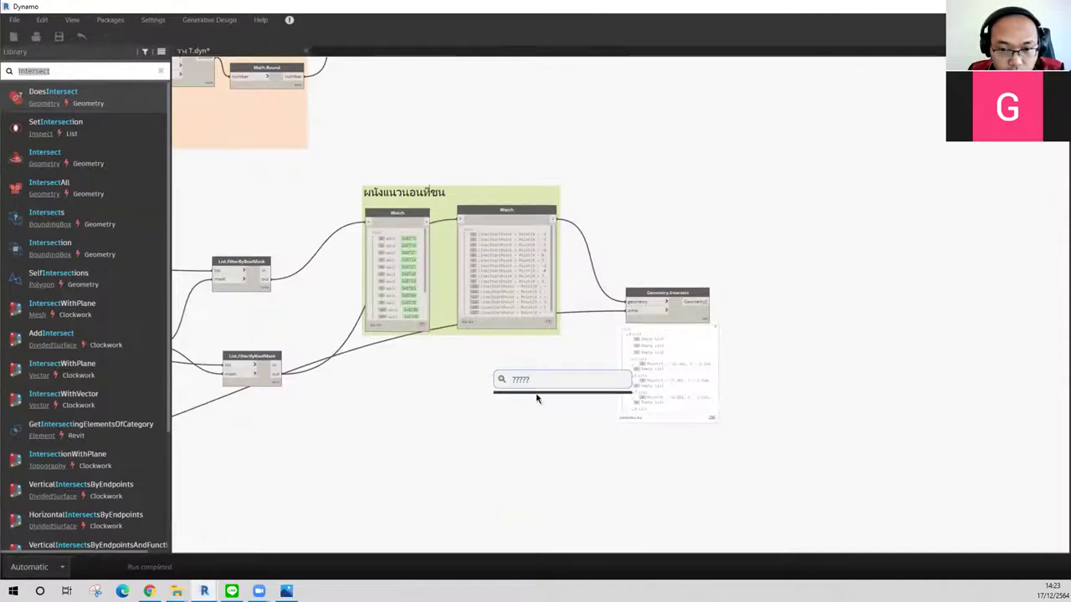
left_click(489, 377)
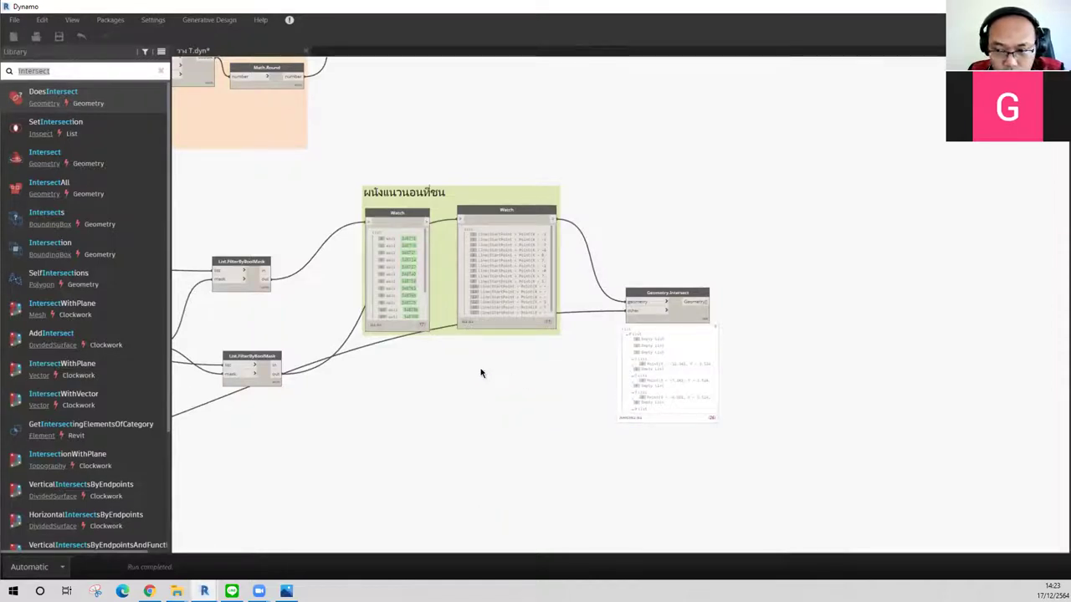
right_click(482, 374)
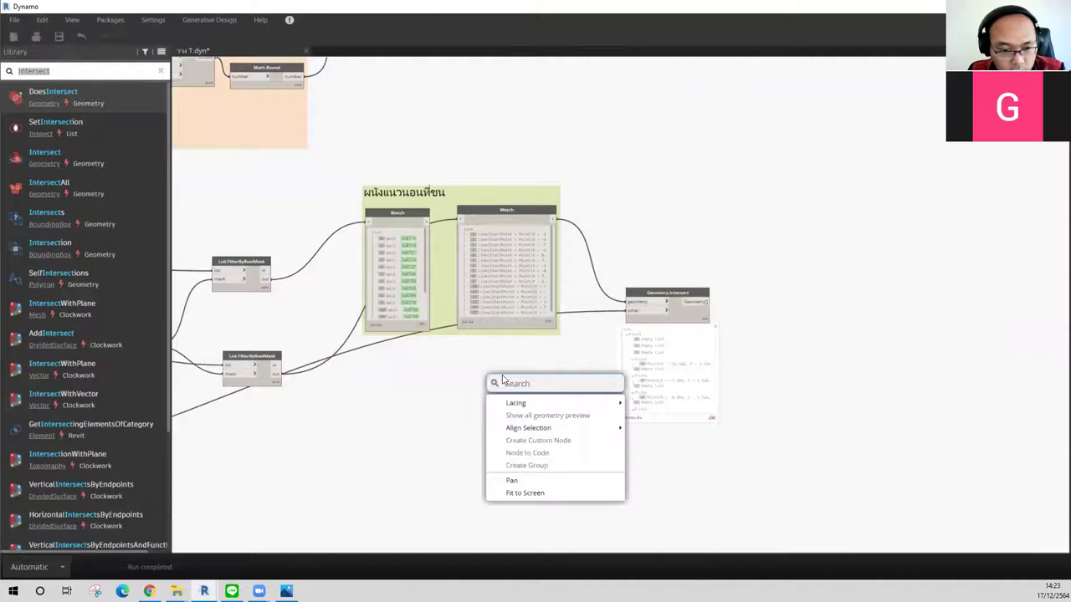
type("wat")
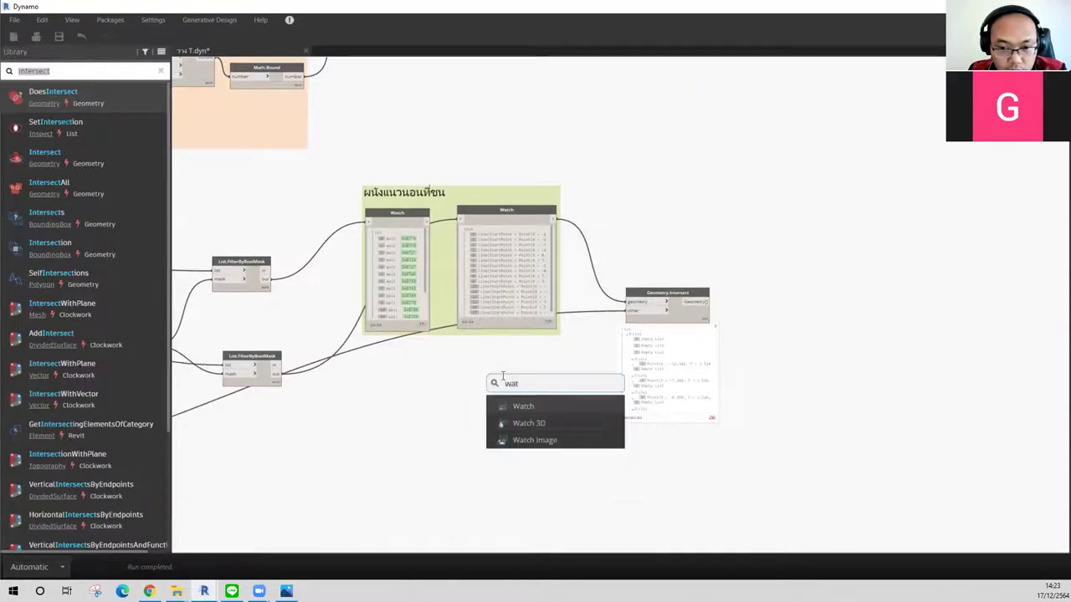
left_click(527, 423)
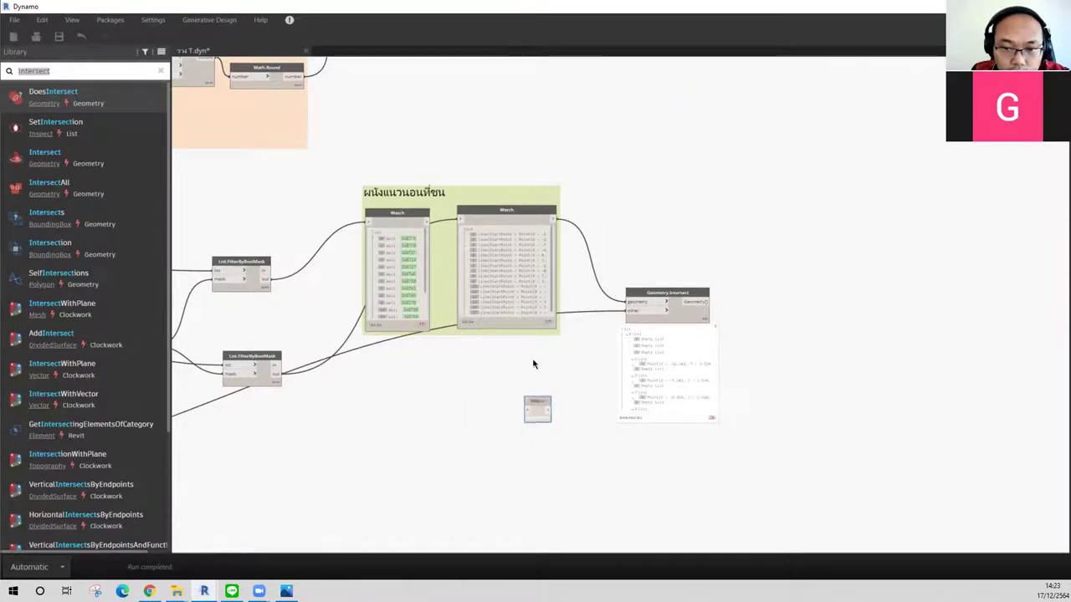
Step: Route the second filter's lines through the Watch into Geometry.Intersect's 'other' input
left_click_drag(627, 310, 521, 365)
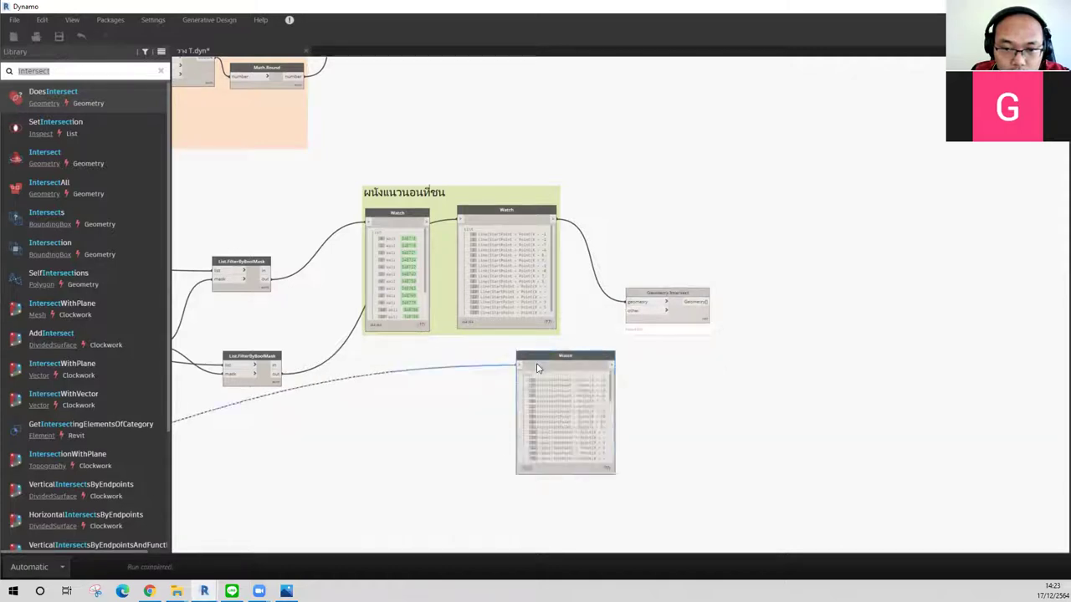
left_click_drag(612, 364, 631, 315)
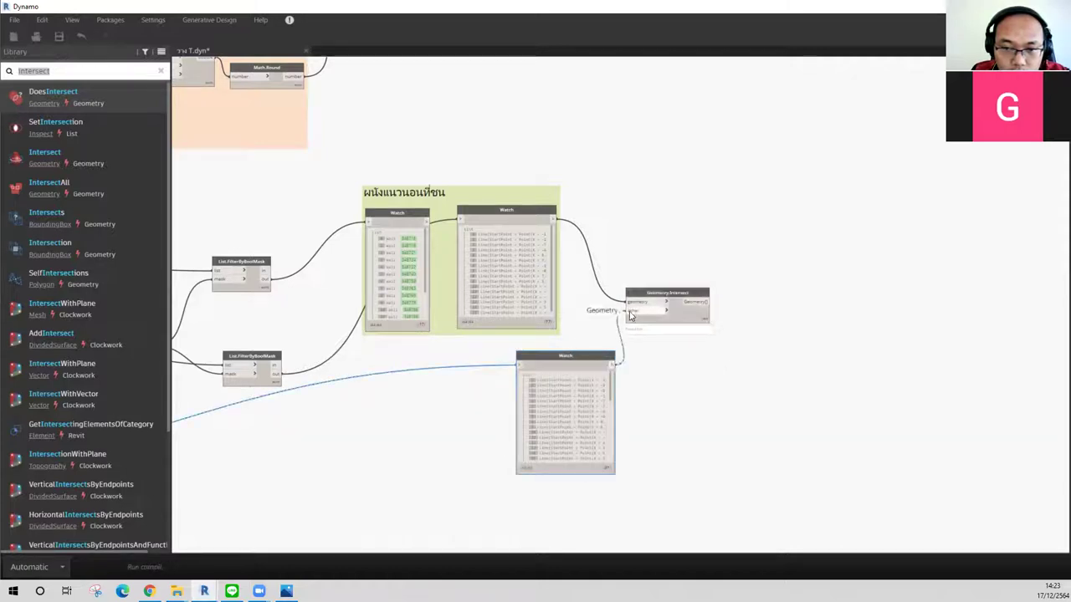
left_click_drag(566, 356, 528, 351)
scroll(746, 323, "up", 1)
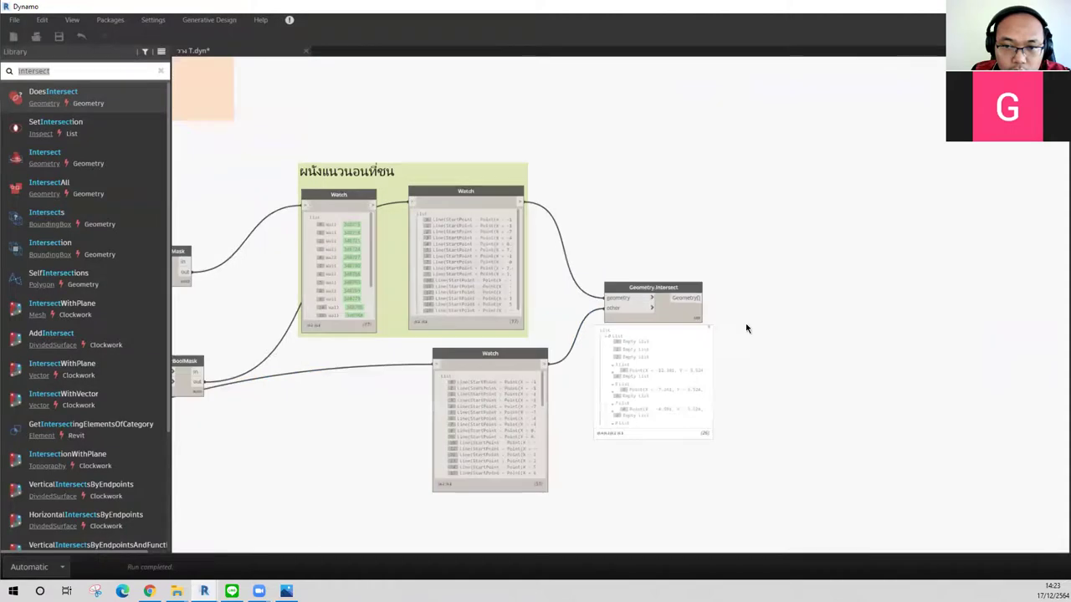
scroll(748, 329, "up", 2)
middle_click_drag(767, 327, 734, 308)
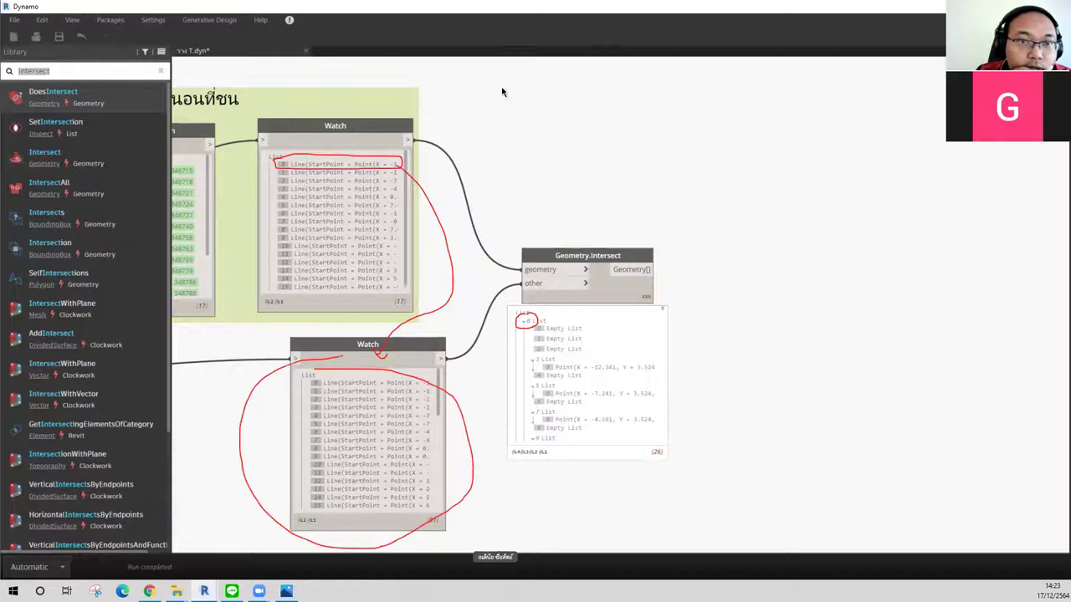
scroll(407, 385, "down", 3)
scroll(407, 423, "down", 3)
scroll(407, 423, "down", 3)
scroll(407, 423, "down", 2)
scroll(407, 424, "down", 2)
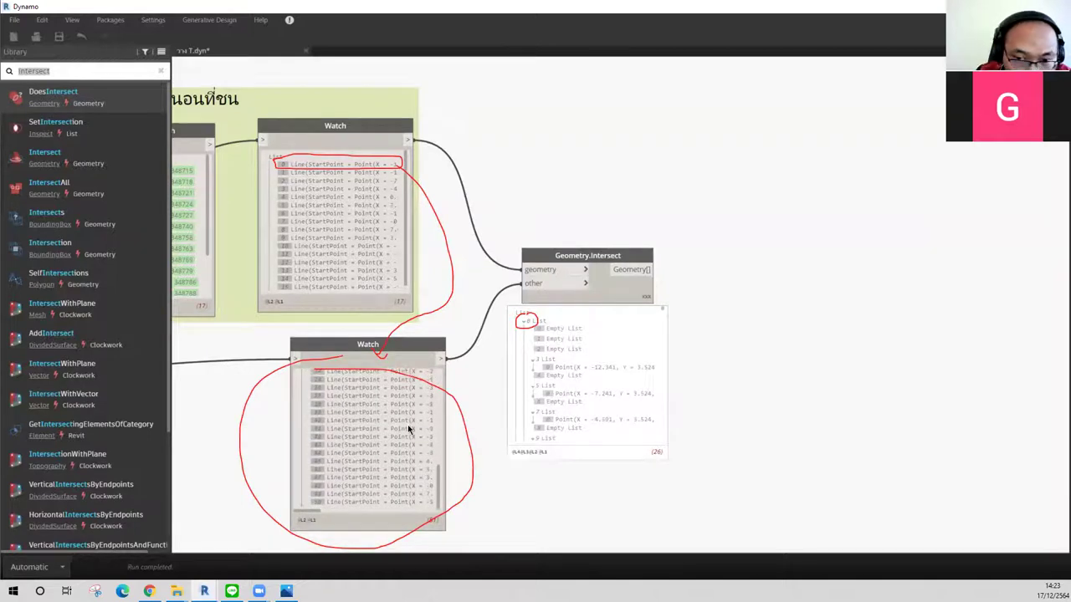
scroll(408, 424, "down", 2)
scroll(573, 354, "down", 2)
scroll(575, 356, "down", 2)
scroll(574, 359, "down", 2)
scroll(574, 359, "down", 1)
scroll(574, 359, "down", 1)
scroll(574, 359, "down", 2)
scroll(574, 359, "down", 2)
scroll(574, 359, "down", 2)
scroll(574, 359, "down", 2)
scroll(574, 359, "down", 2)
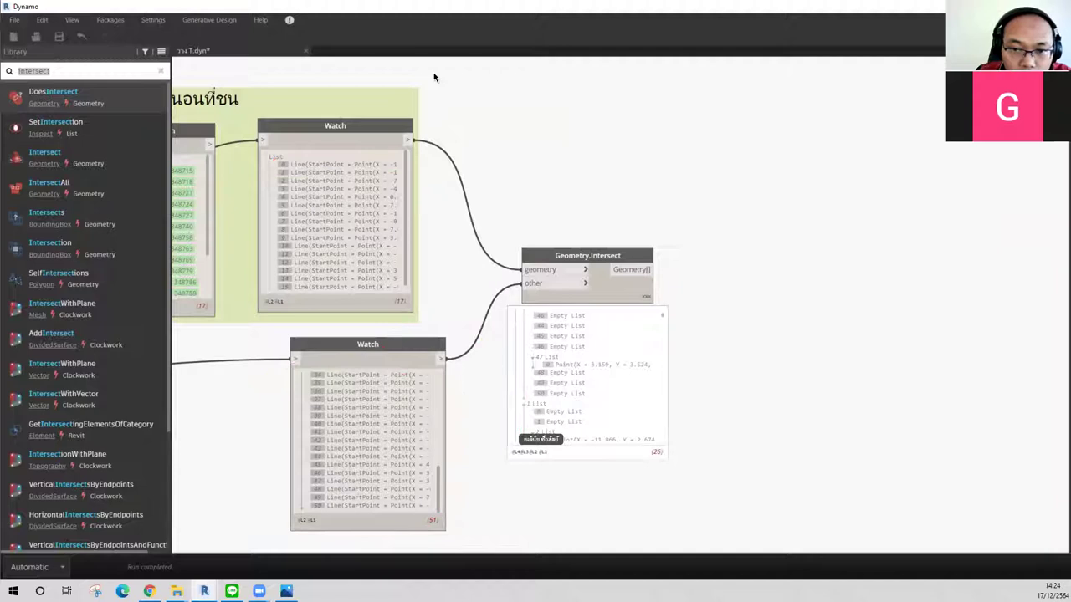
scroll(655, 387, "up", 1)
scroll(639, 354, "up", 2)
scroll(631, 342, "up", 1)
scroll(623, 341, "up", 1)
scroll(624, 341, "up", 2)
scroll(622, 341, "up", 1)
scroll(621, 341, "up", 1)
scroll(621, 340, "up", 1)
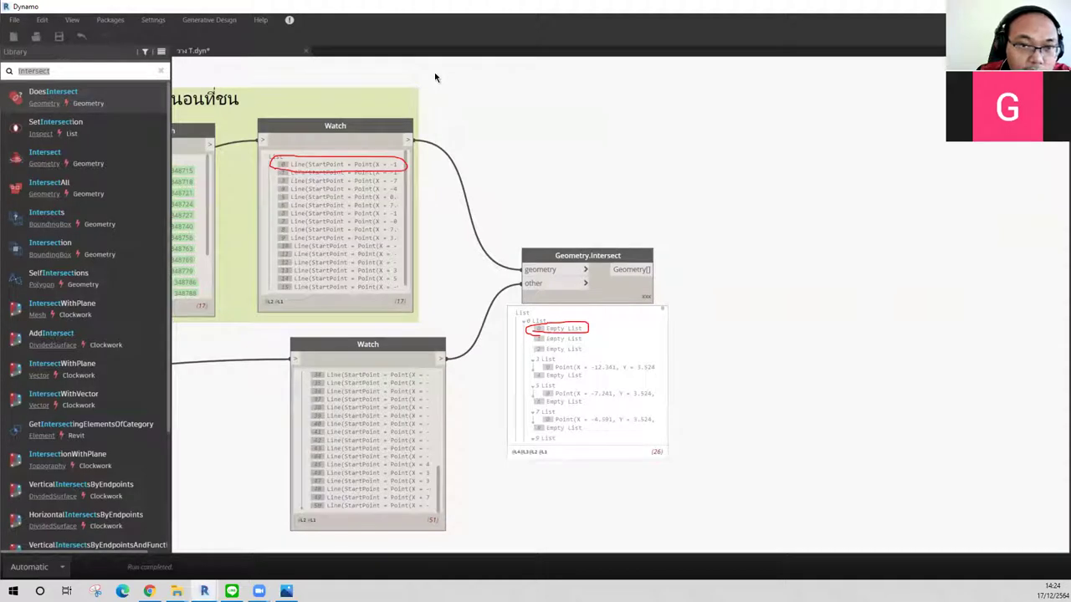
left_click_drag(438, 484, 437, 360)
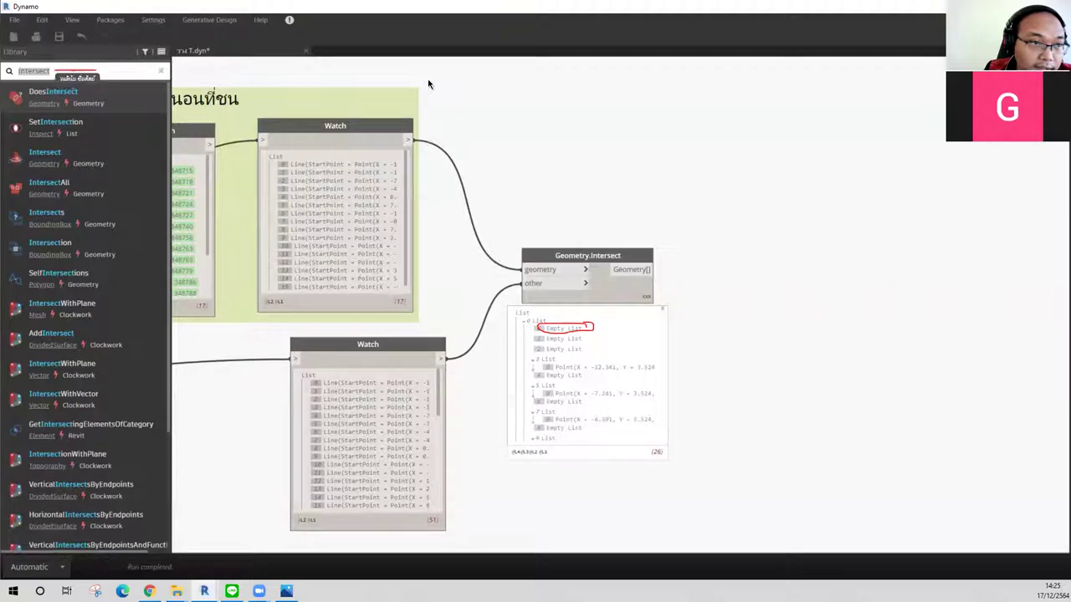
Step: Add a List.IsEmpty node fed by Geometry.Intersect's output
double_click(74, 68)
type("IsEm")
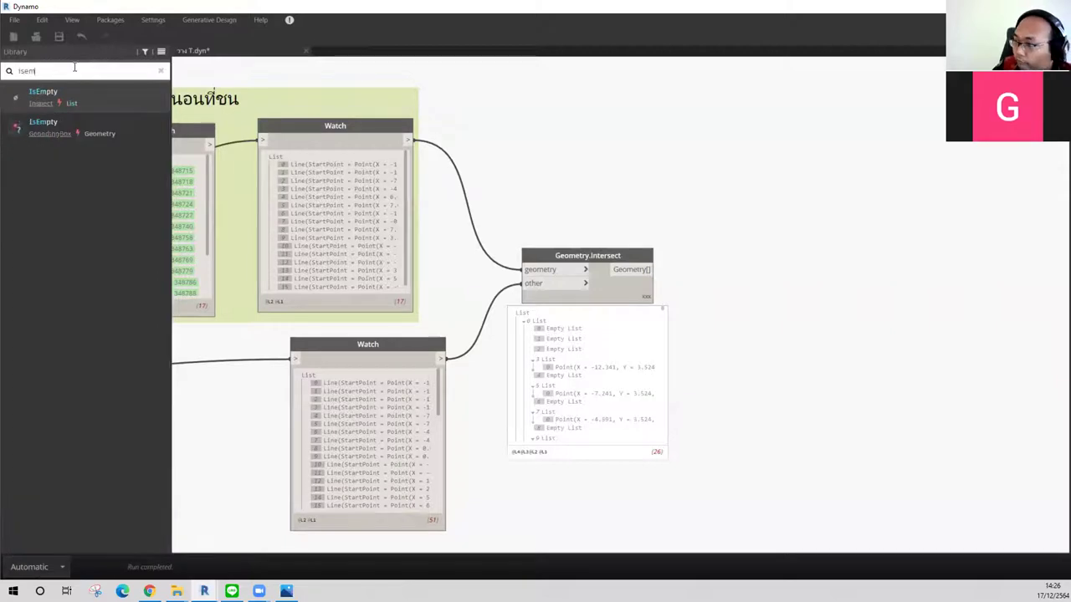
mouse_move(75, 127)
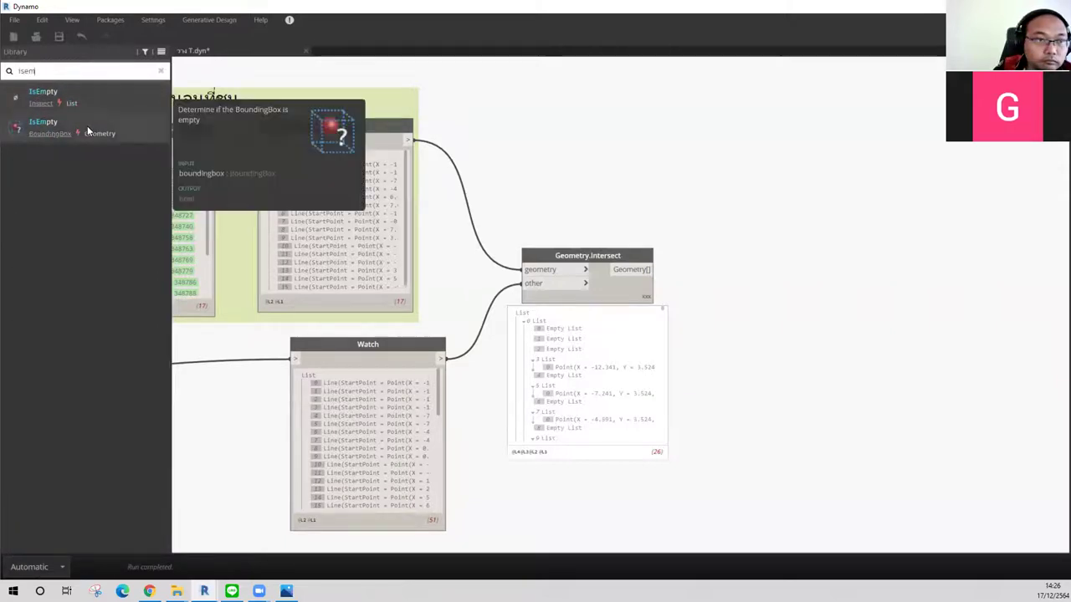
left_click(100, 98)
mouse_move(652, 303)
left_mouse_down()
mouse_move(753, 219)
mouse_move(779, 226)
left_mouse_up()
left_click(654, 270)
left_click(713, 230)
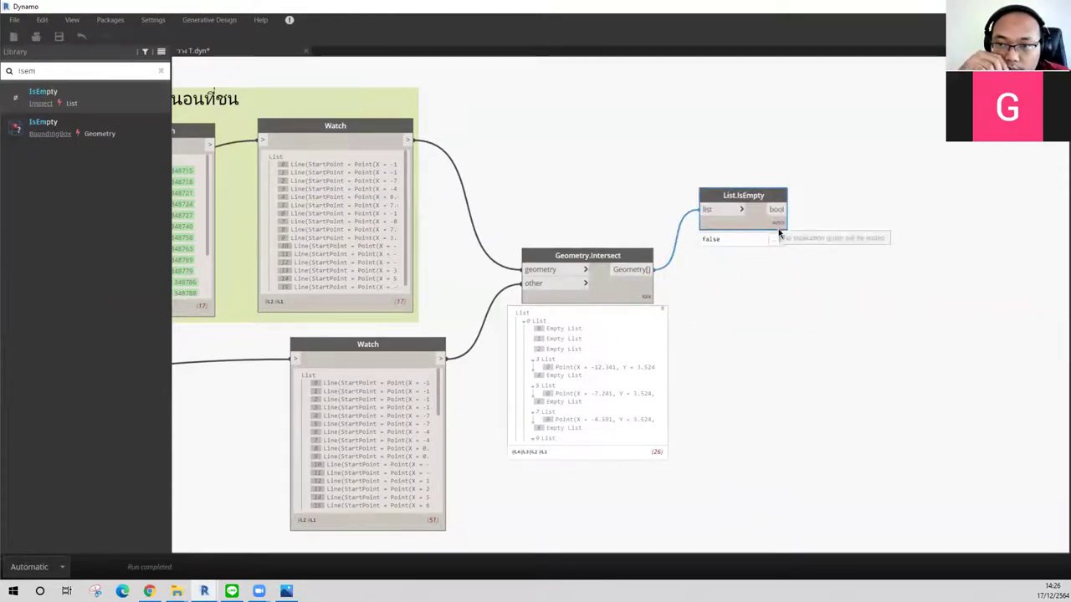
Step: Enable list levels on List.IsEmpty's input while keeping the original list structure
left_click(741, 209)
left_click(758, 210)
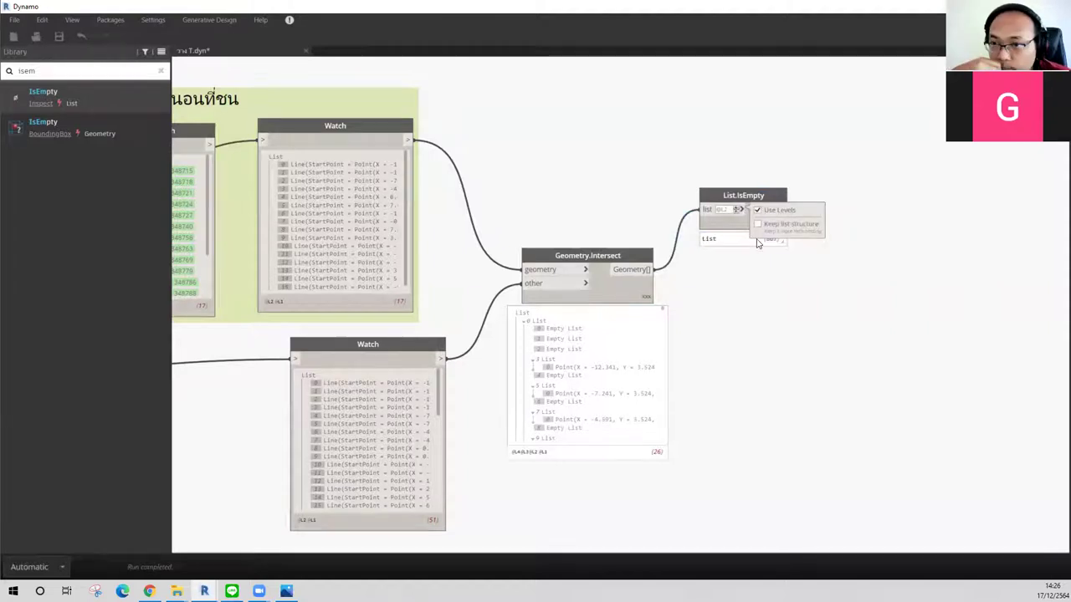
left_click(733, 225)
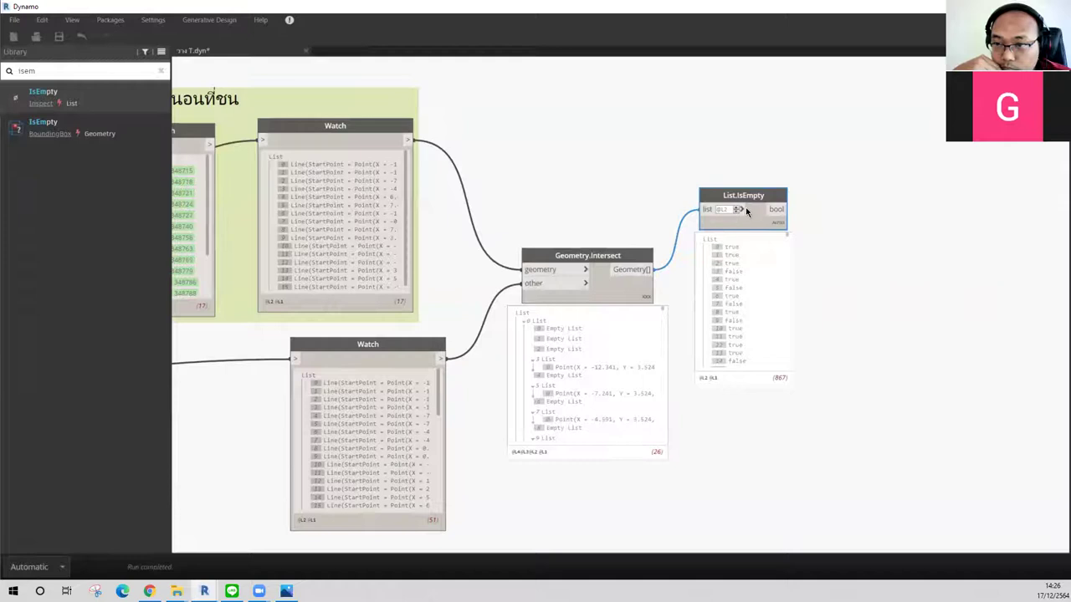
scroll(749, 317, "down", 3)
scroll(749, 318, "down", 3)
scroll(749, 318, "down", 3)
scroll(749, 315, "down", 3)
scroll(749, 316, "down", 3)
scroll(749, 316, "down", 3)
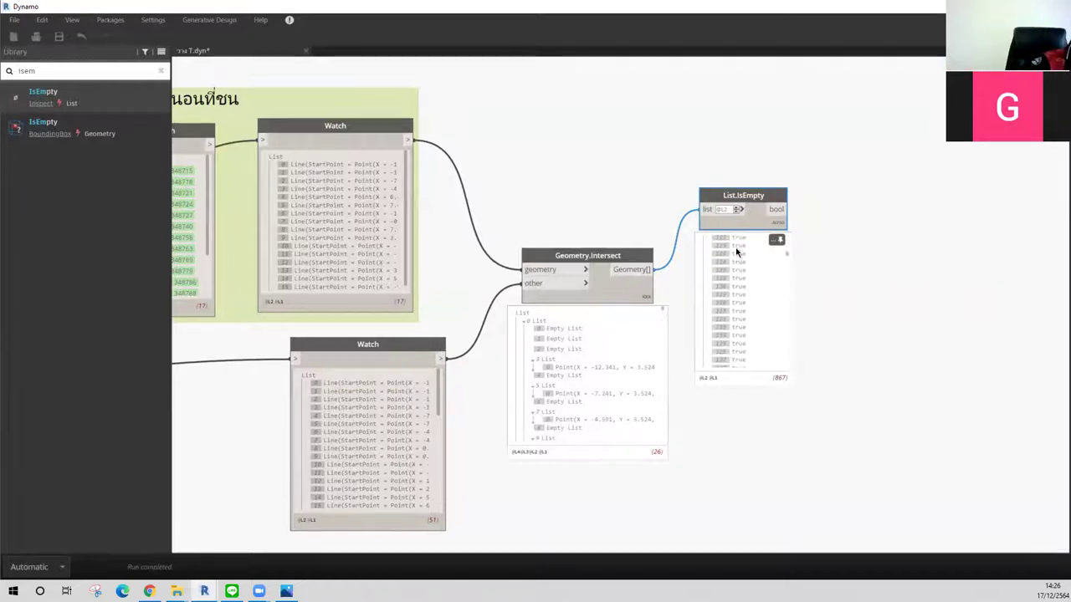
left_click(739, 210)
left_click(758, 224)
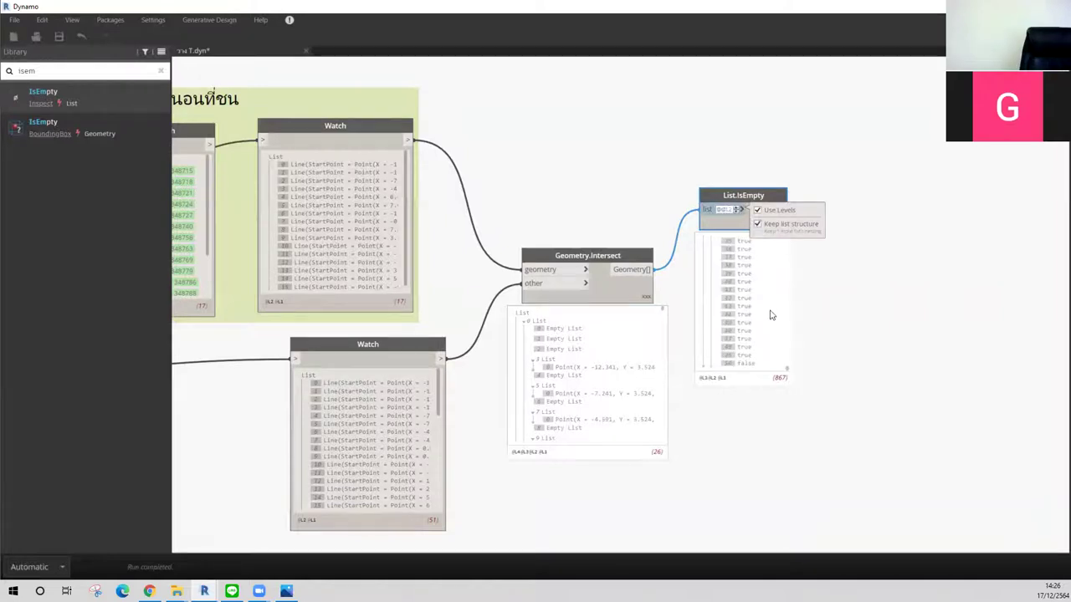
Step: Scroll through the IsEmpty true/false results and point out item 3 as false
scroll(772, 315, "up", 1)
scroll(787, 310, "down", 1)
mouse_move(738, 302)
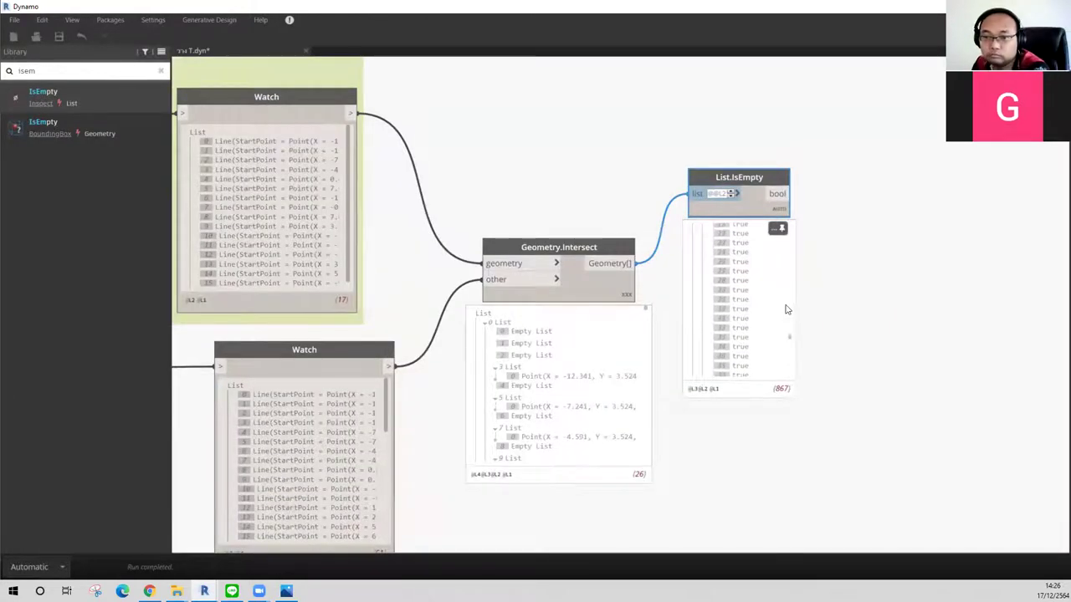
scroll(787, 309, "up", 3)
scroll(718, 266, "down", 2)
scroll(718, 266, "down", 2)
scroll(719, 266, "down", 2)
scroll(722, 273, "down", 2)
scroll(723, 281, "down", 2)
scroll(726, 279, "up", 3)
scroll(725, 289, "up", 3)
scroll(783, 305, "up", 2)
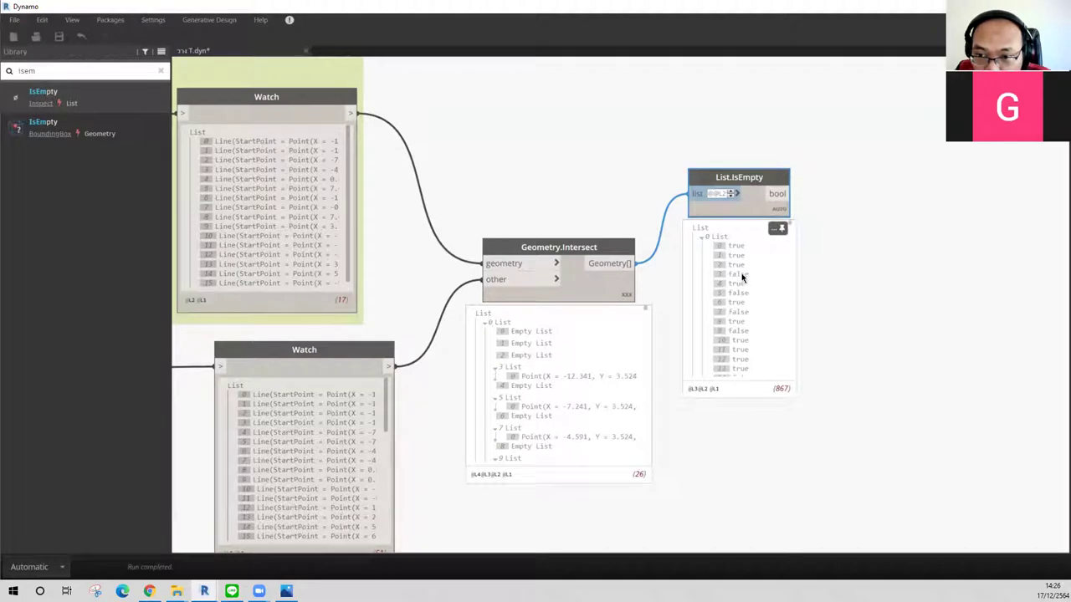
mouse_move(556, 381)
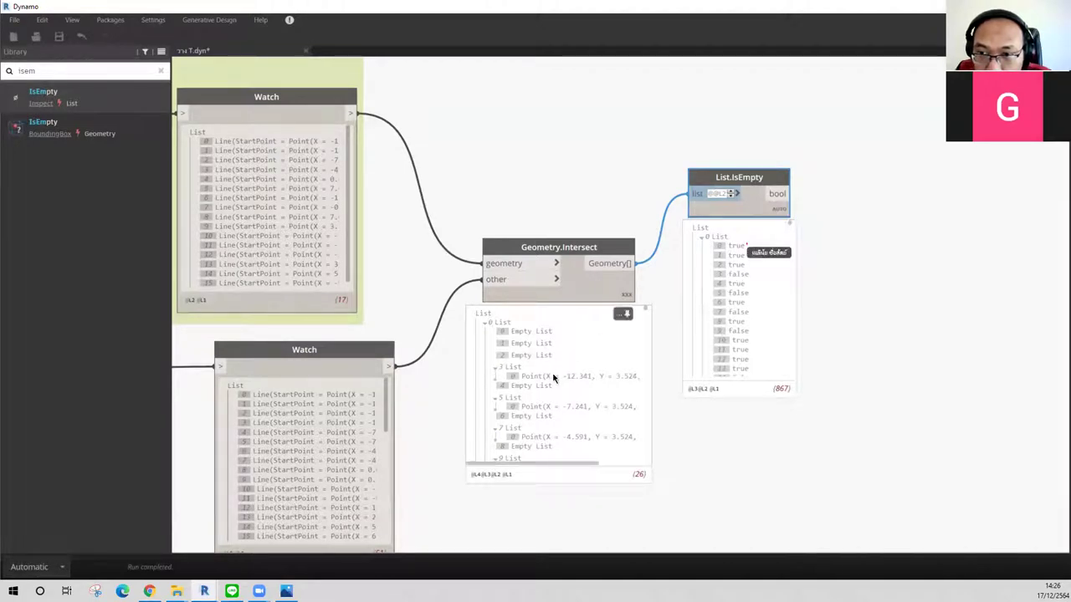
left_click(733, 276)
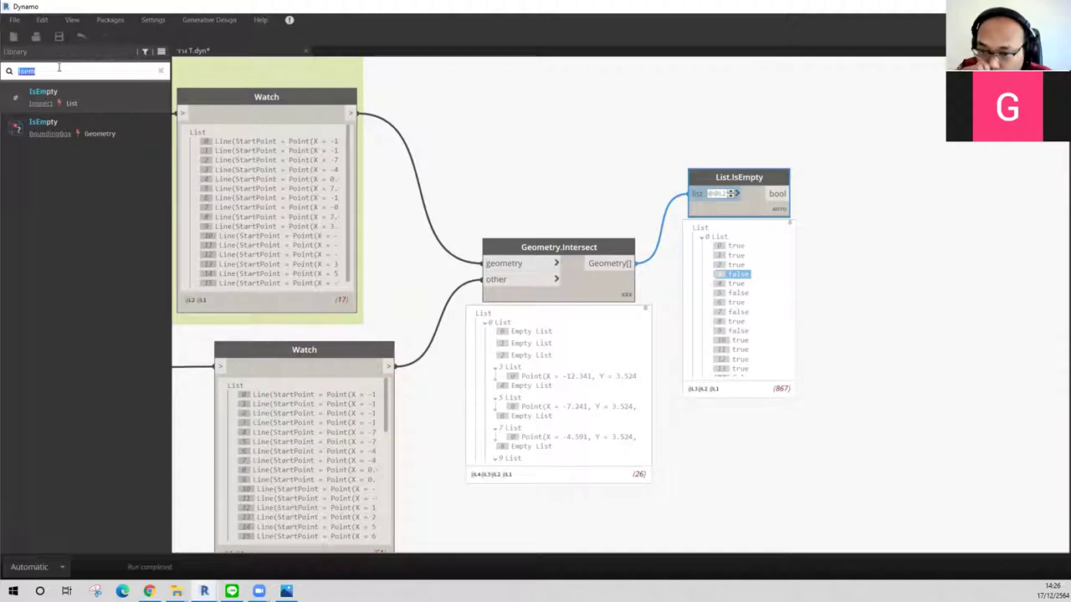
Step: Add List.FilterByBoolMask right of List.IsEmpty, using the IsEmpty booleans as its mask
type("filte")
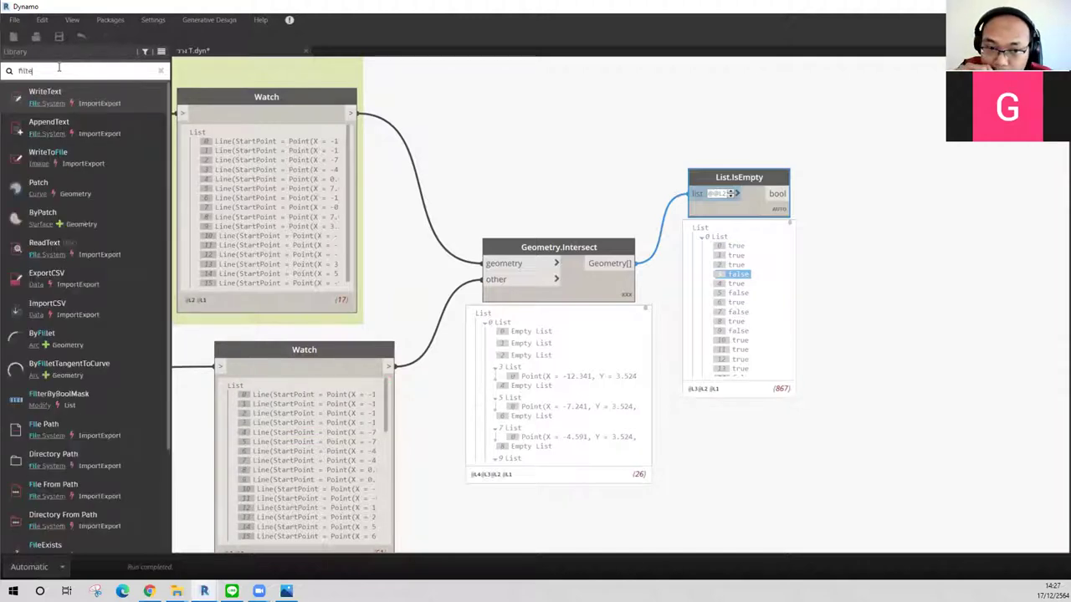
type("r")
left_click(58, 92)
mouse_move(680, 311)
left_mouse_down()
mouse_move(984, 184)
mouse_move(991, 168)
left_mouse_up()
mouse_move(778, 193)
left_mouse_down()
mouse_move(867, 169)
mouse_move(935, 194)
mouse_move(923, 251)
left_mouse_up()
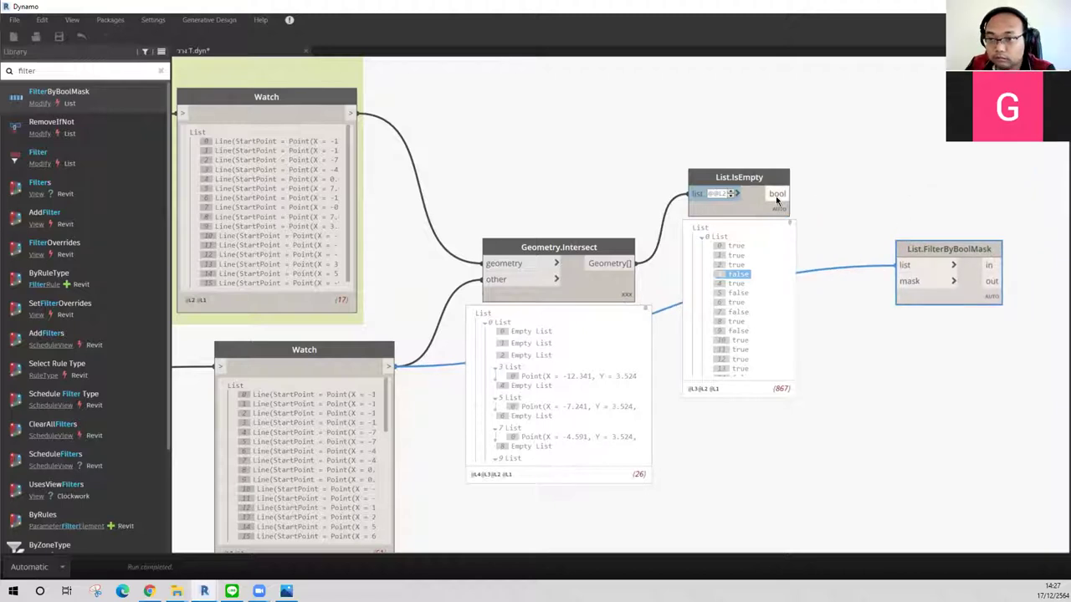
left_click_drag(776, 202, 902, 287)
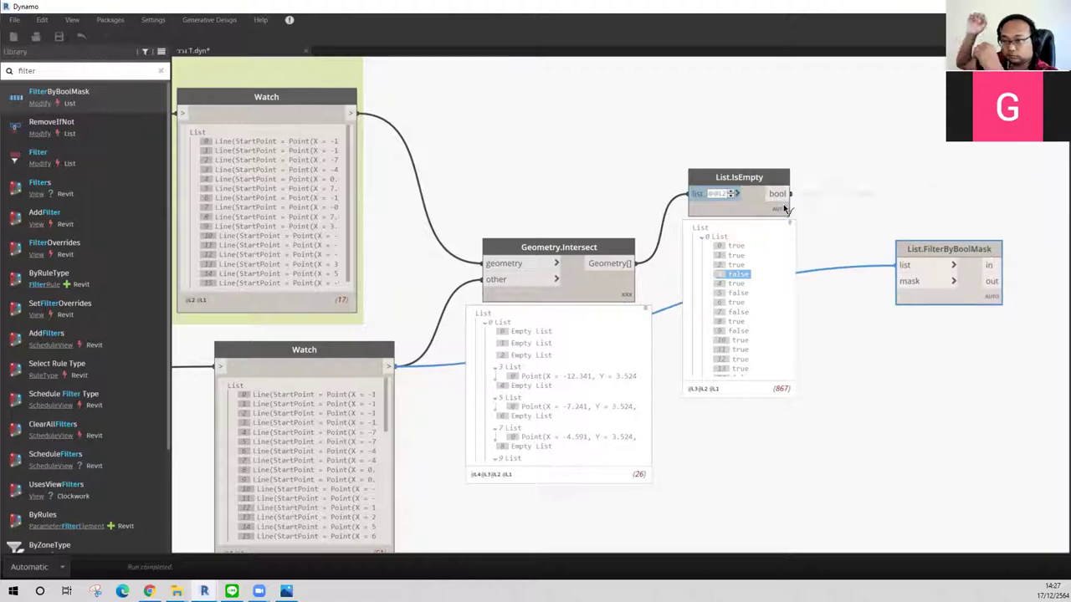
left_click(902, 285)
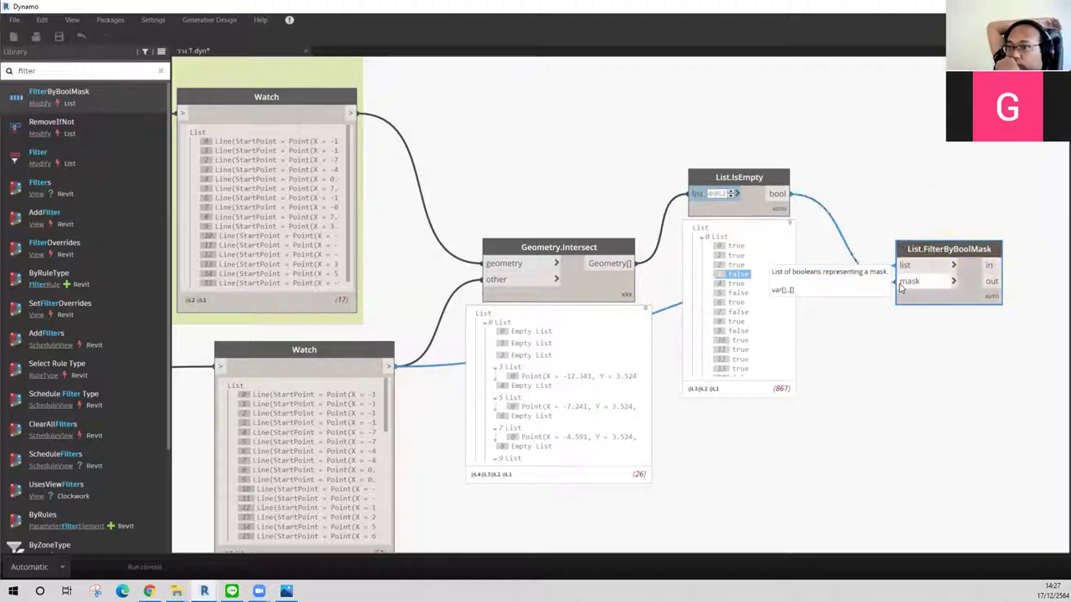
left_click(953, 266)
left_click(972, 266)
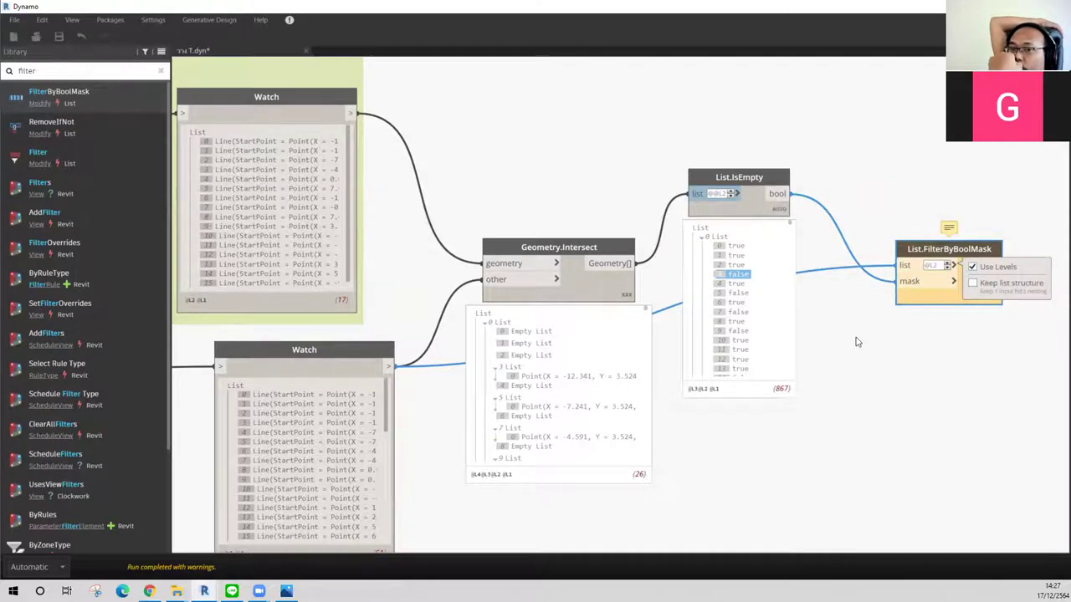
middle_click_drag(874, 341, 810, 323)
left_click(888, 265)
mouse_move(883, 256)
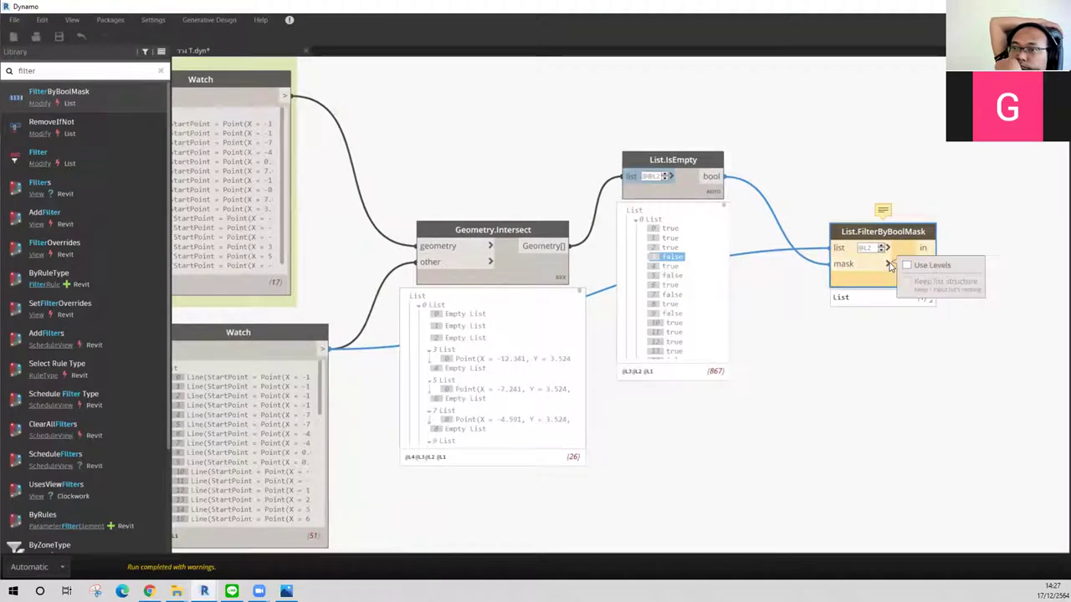
middle_click_drag(885, 249, 946, 161)
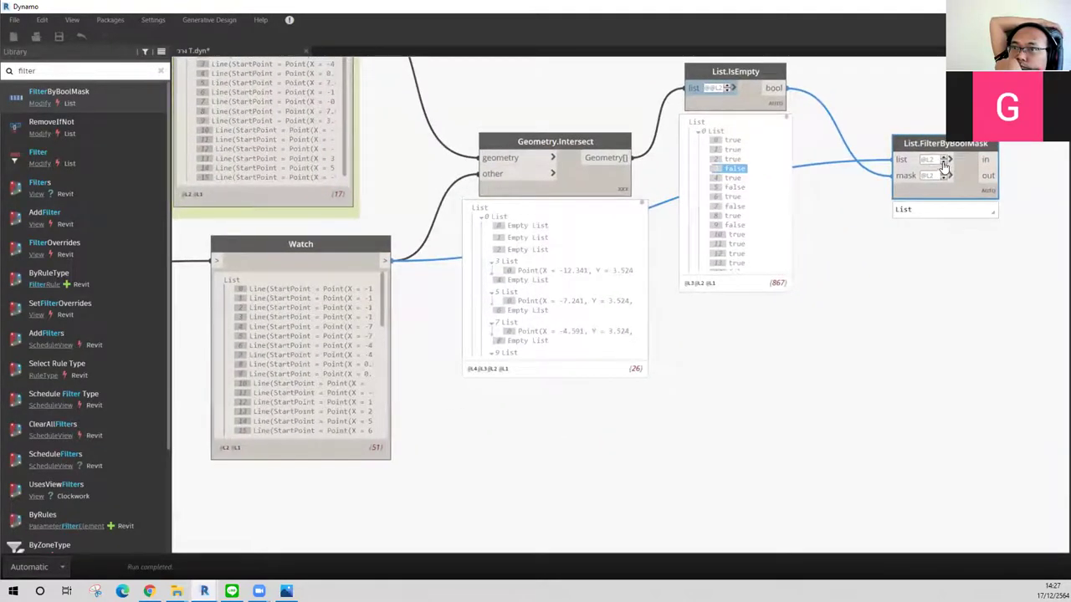
middle_click_drag(817, 246, 740, 275)
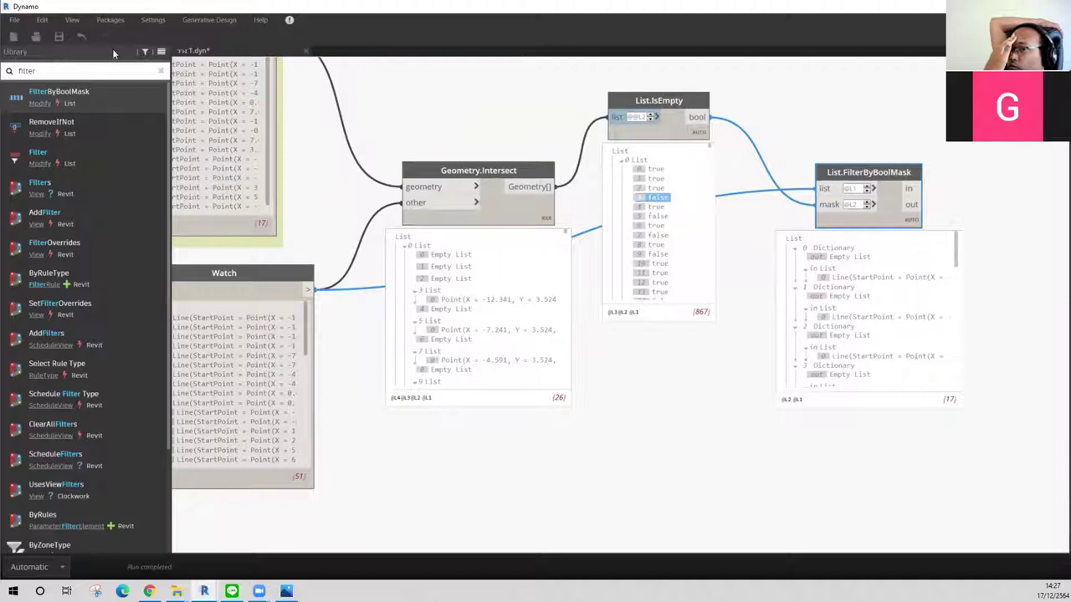
left_click(98, 70)
Step: Add a Watch node and wire FilterByBoolMask's 'out' output into it
type("atch")
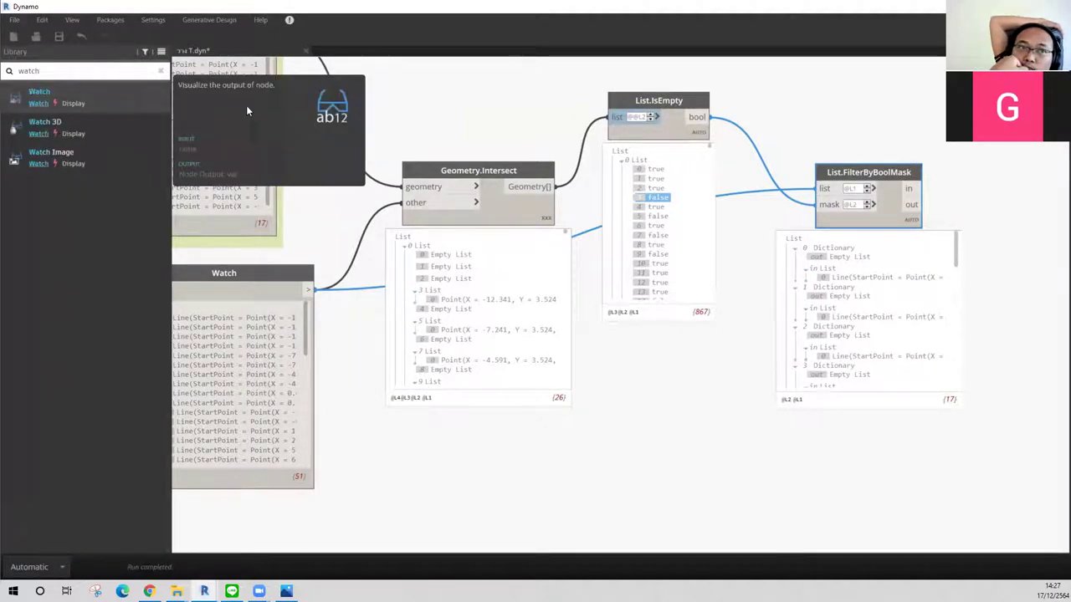
left_click_drag(39, 92, 828, 276)
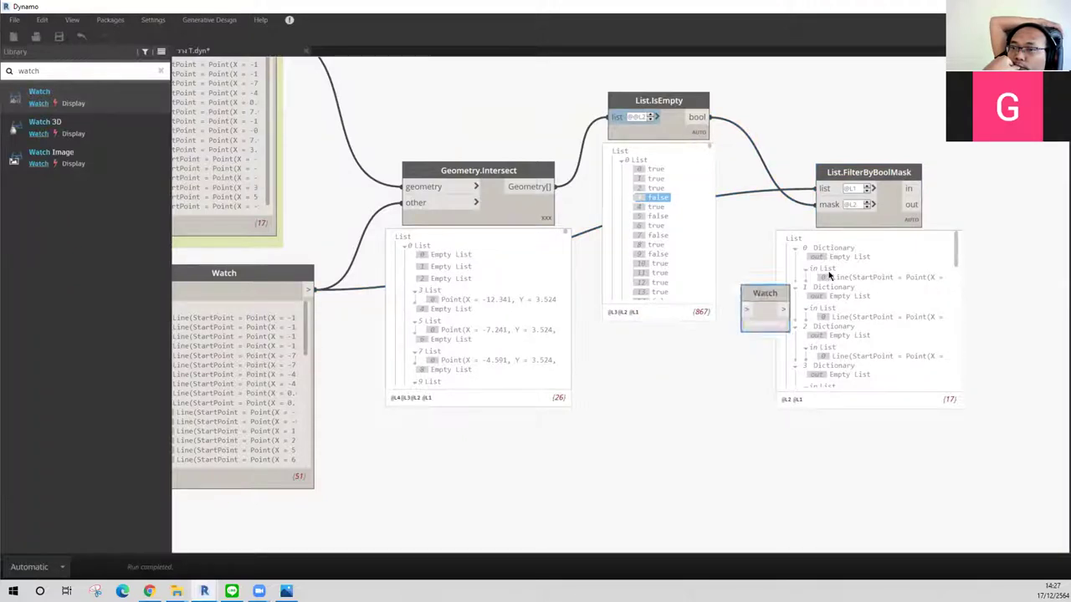
left_click(913, 219)
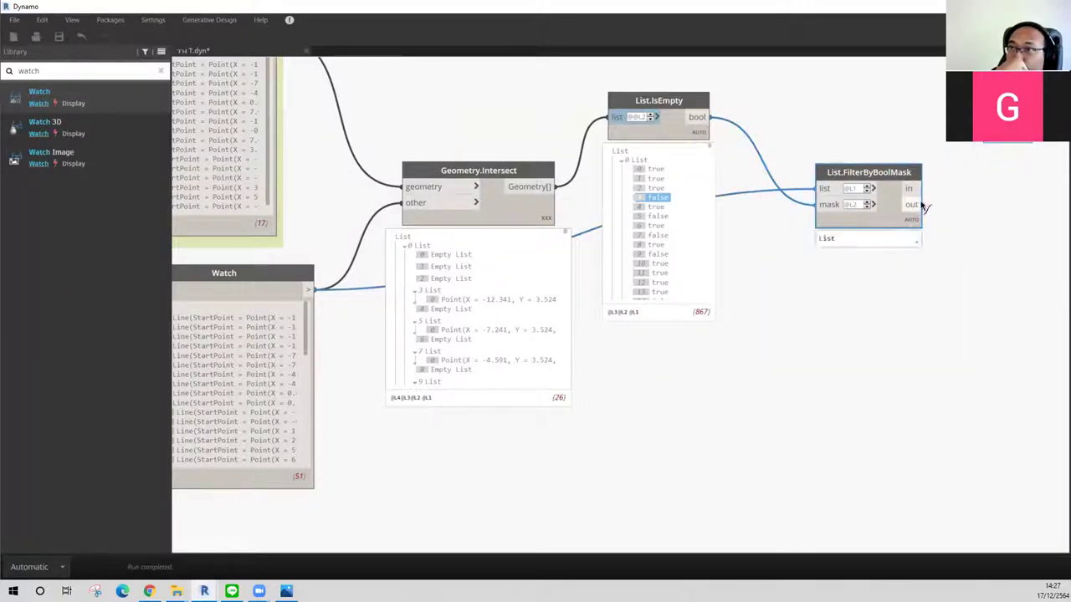
left_click_drag(924, 208, 988, 120)
middle_click_drag(984, 205, 866, 224)
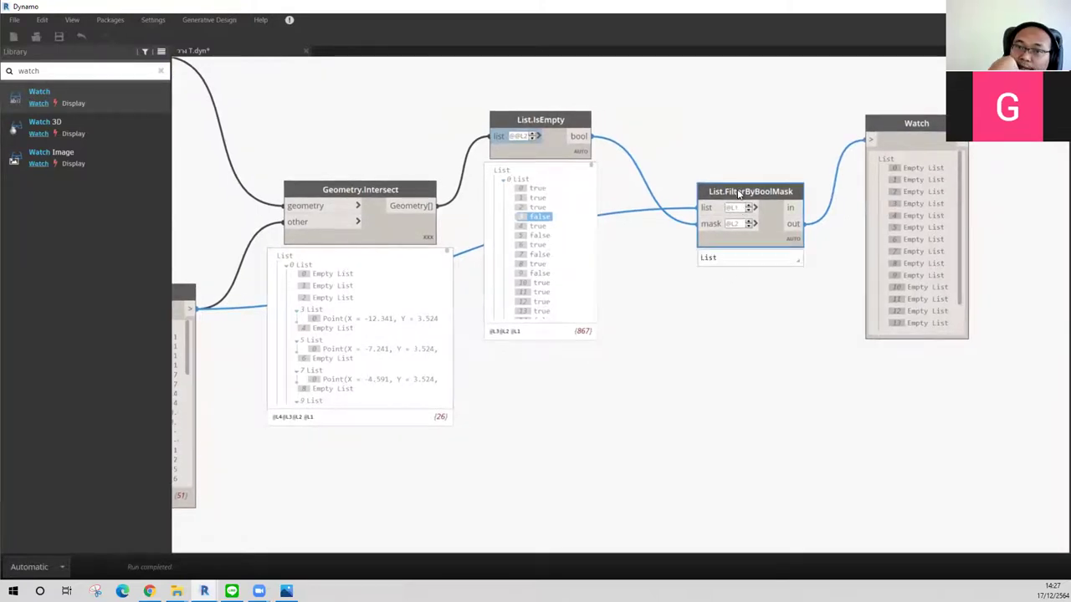
left_click_drag(737, 192, 734, 186)
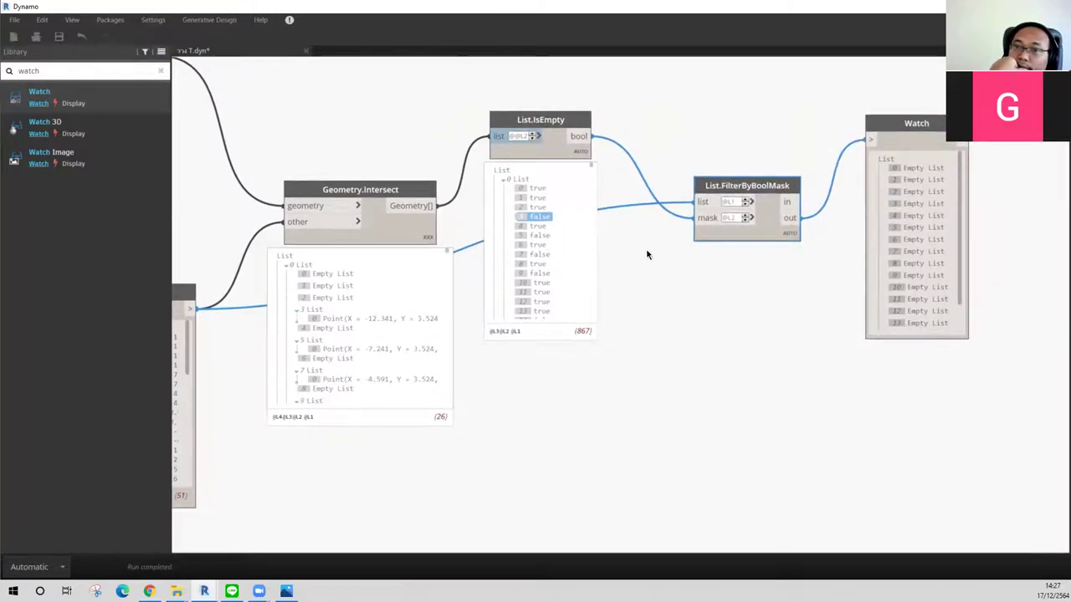
middle_click_drag(633, 276, 655, 276)
mouse_move(193, 394)
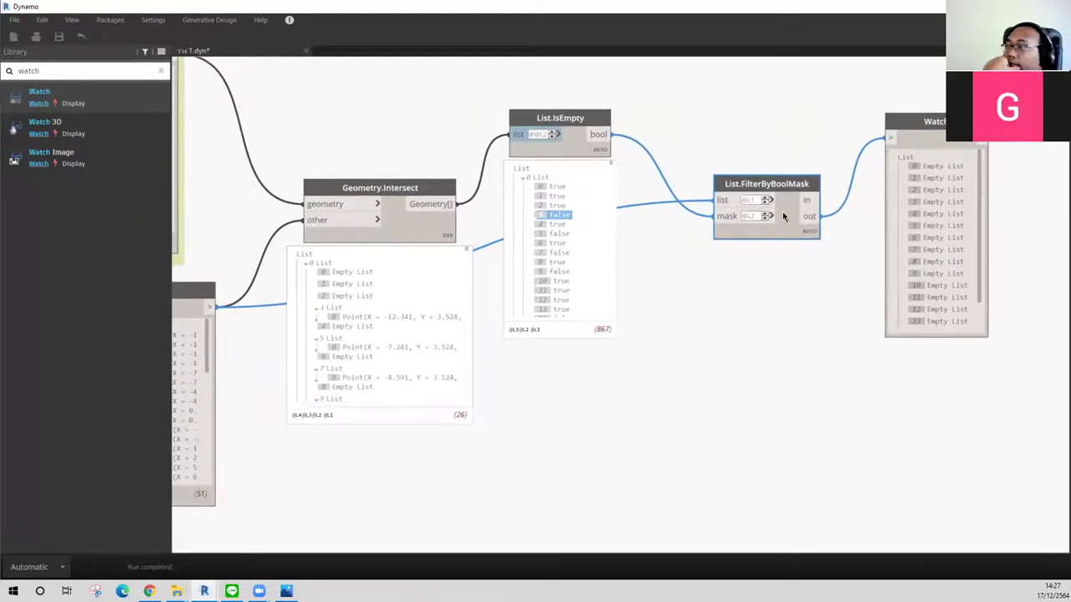
mouse_move(621, 251)
middle_mouse_down()
mouse_move(658, 187)
mouse_move(600, 289)
middle_mouse_up()
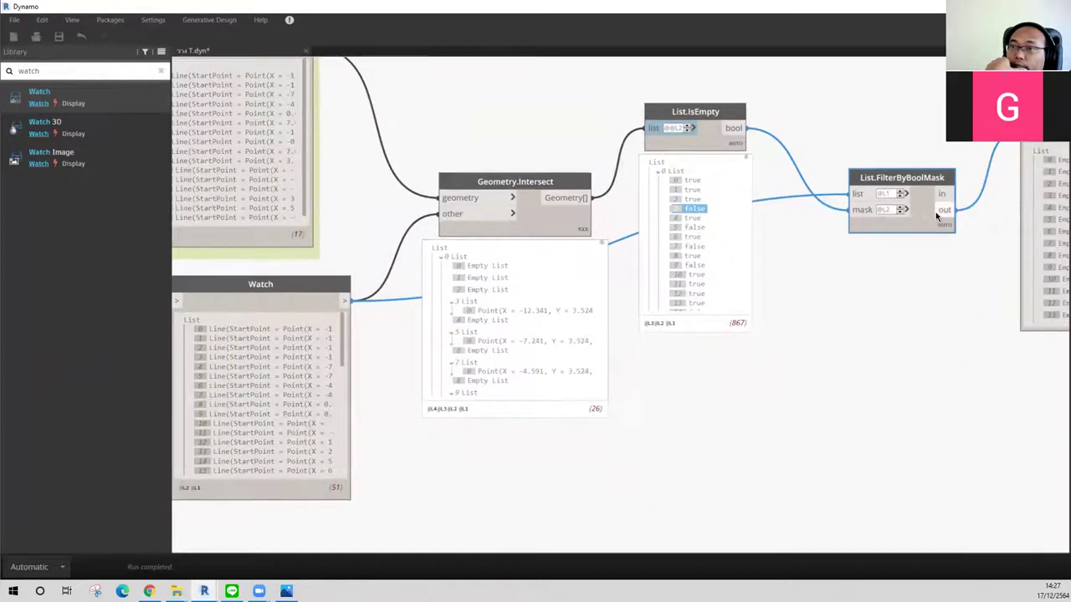
mouse_move(767, 230)
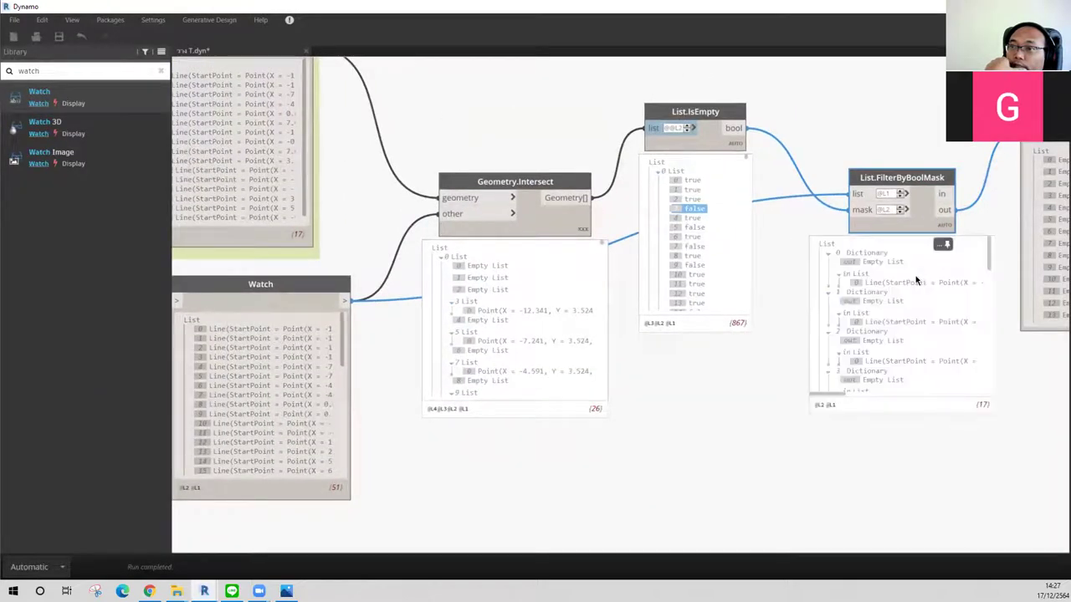
left_click(902, 197)
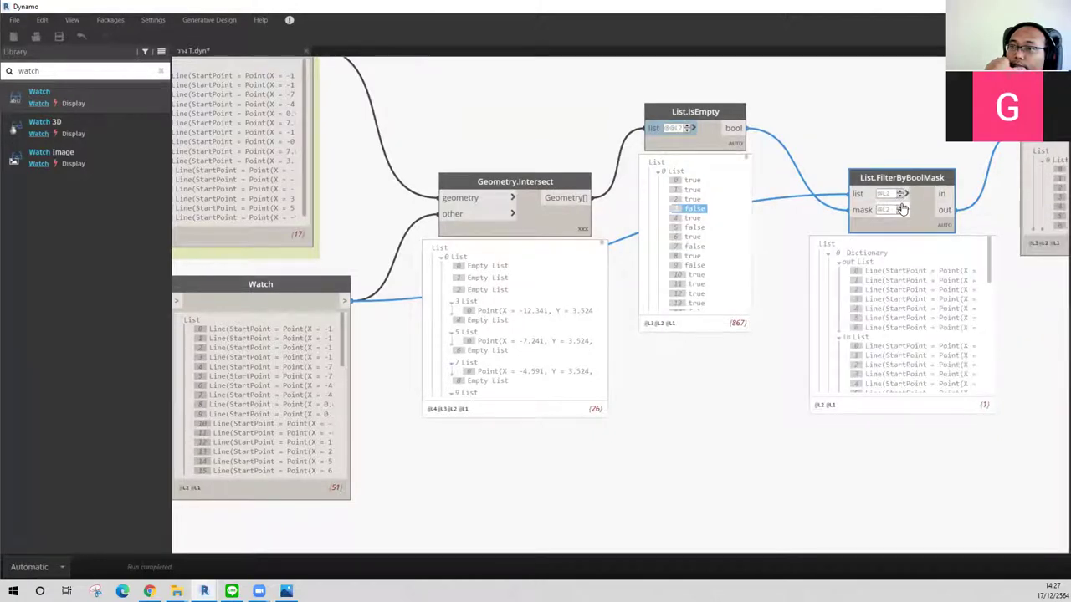
scroll(893, 298, "down", 2)
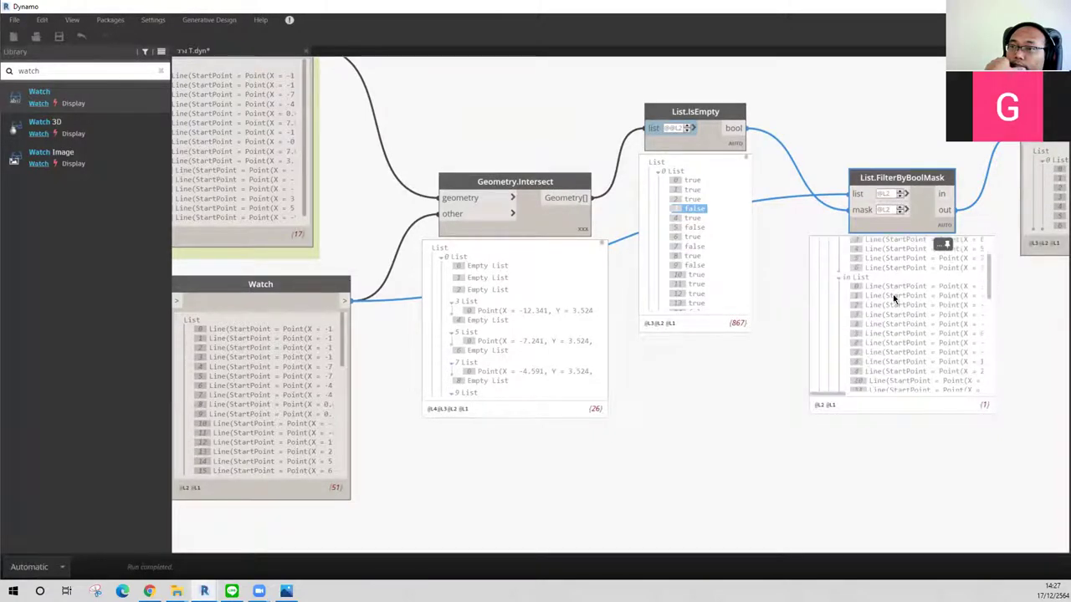
scroll(894, 299, "up", 1)
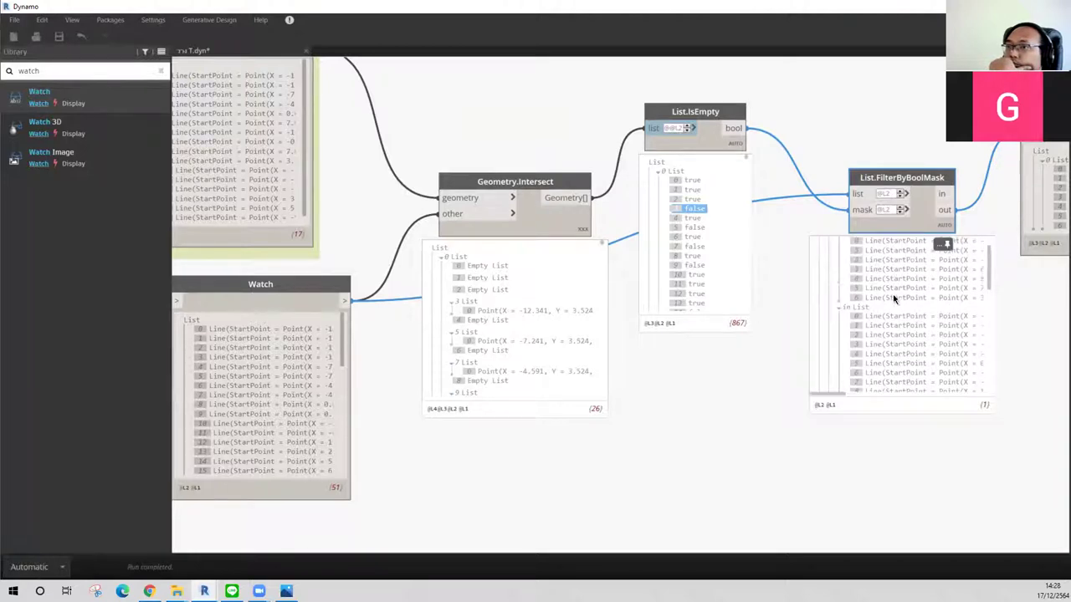
mouse_move(896, 270)
middle_mouse_down()
mouse_move(755, 265)
mouse_move(686, 281)
middle_mouse_up()
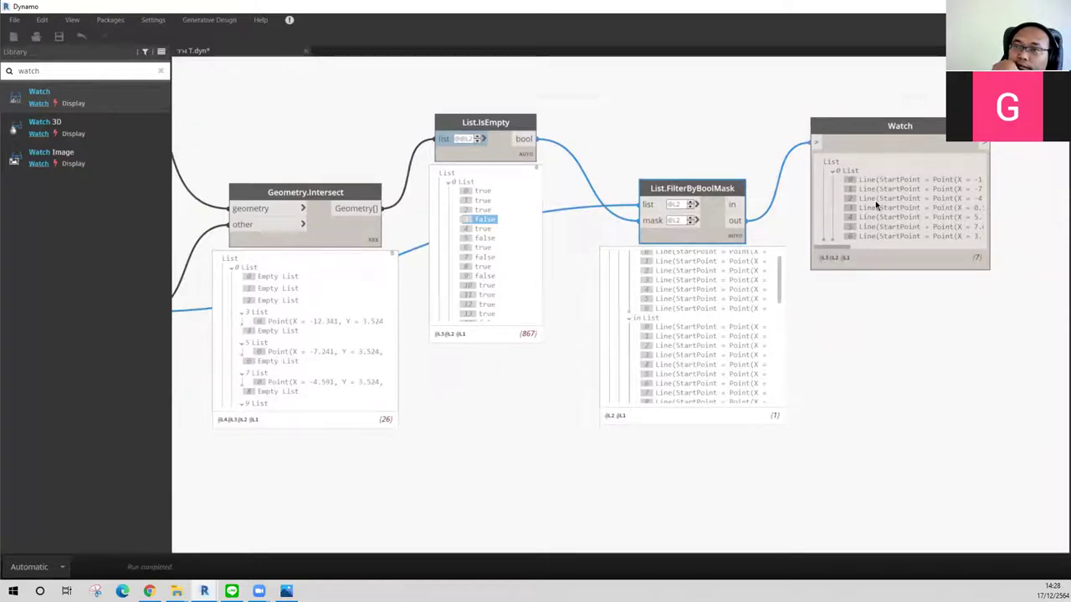
Step: Enable Keep list structure on the mask input and try other mask levels before returning to level 2
left_click(694, 220)
left_click(715, 238)
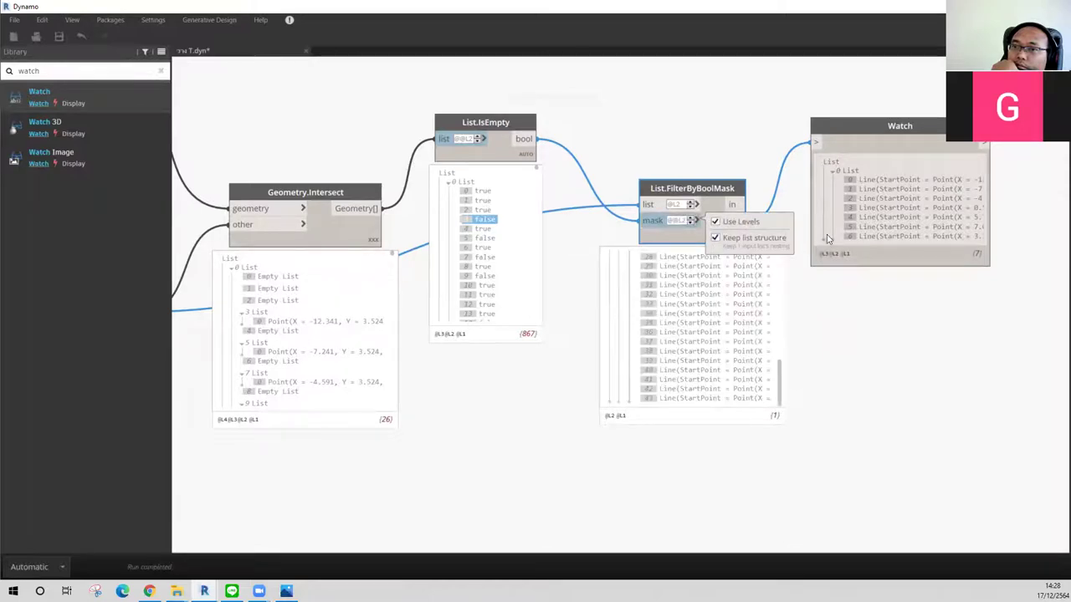
scroll(975, 208, "down", 1)
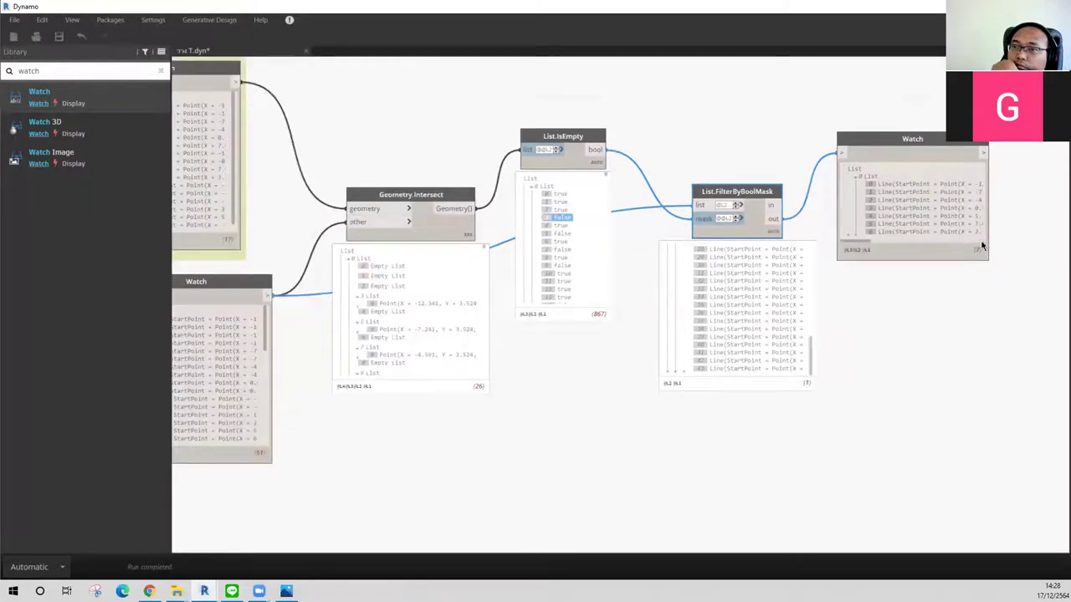
scroll(988, 251, "up", 2)
mouse_move(735, 310)
scroll(650, 298, "up", 3)
scroll(644, 284, "up", 2)
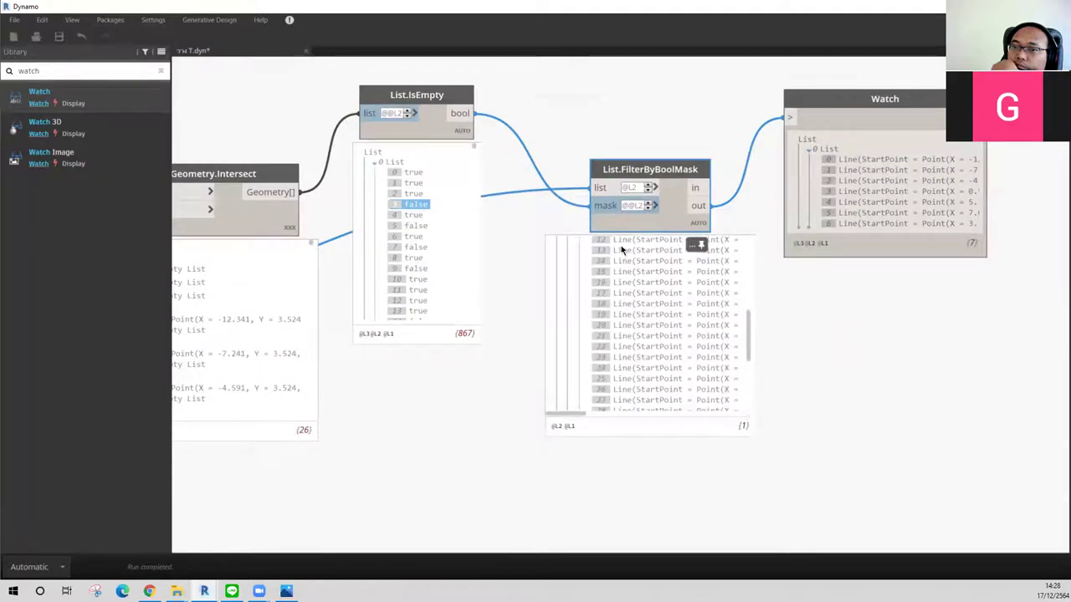
left_click(649, 207)
left_click(649, 207)
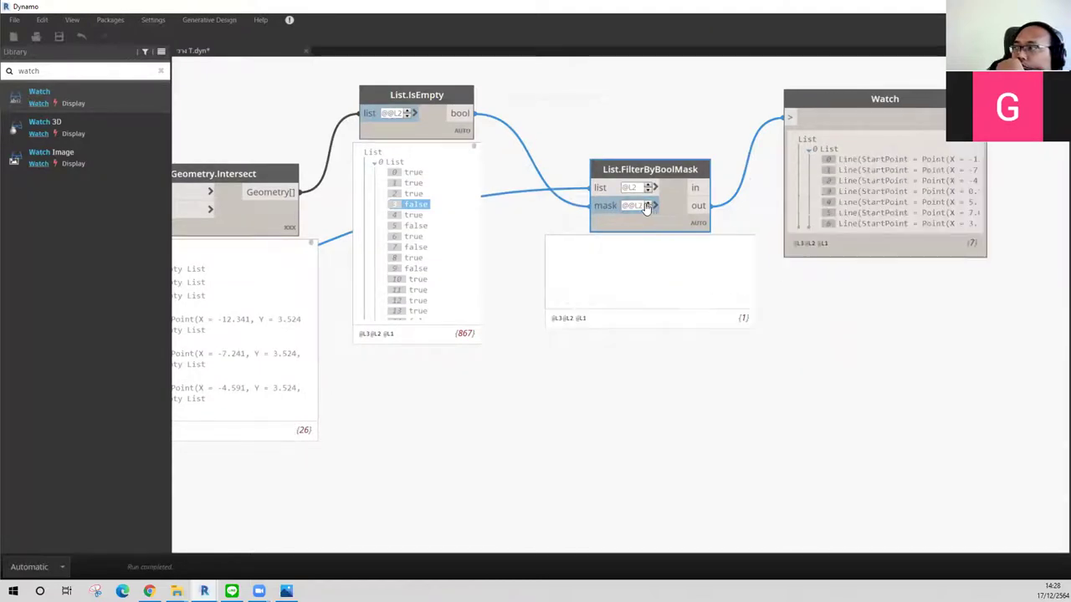
left_click(648, 207)
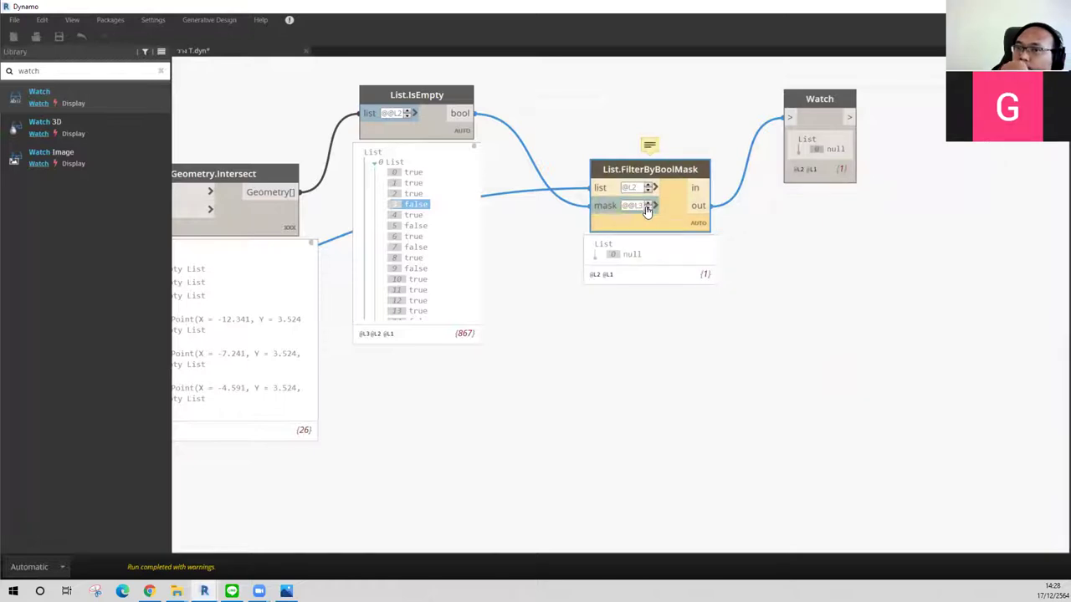
left_click(647, 210)
scroll(667, 327, "down", 2)
scroll(666, 332, "down", 2)
scroll(666, 332, "down", 2)
scroll(665, 328, "up", 3)
scroll(664, 326, "up", 2)
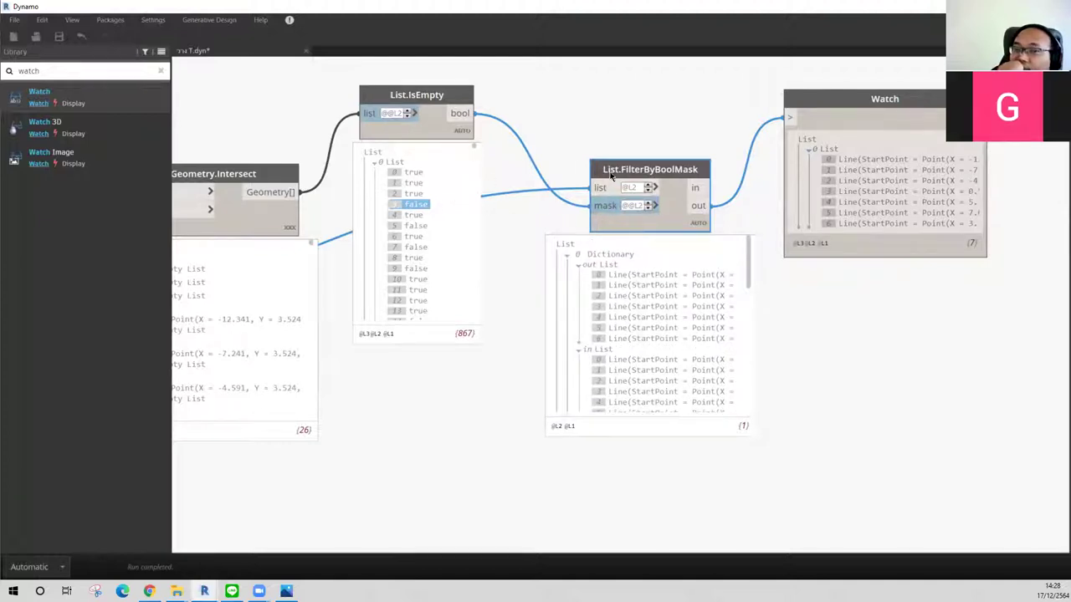
left_click(655, 188)
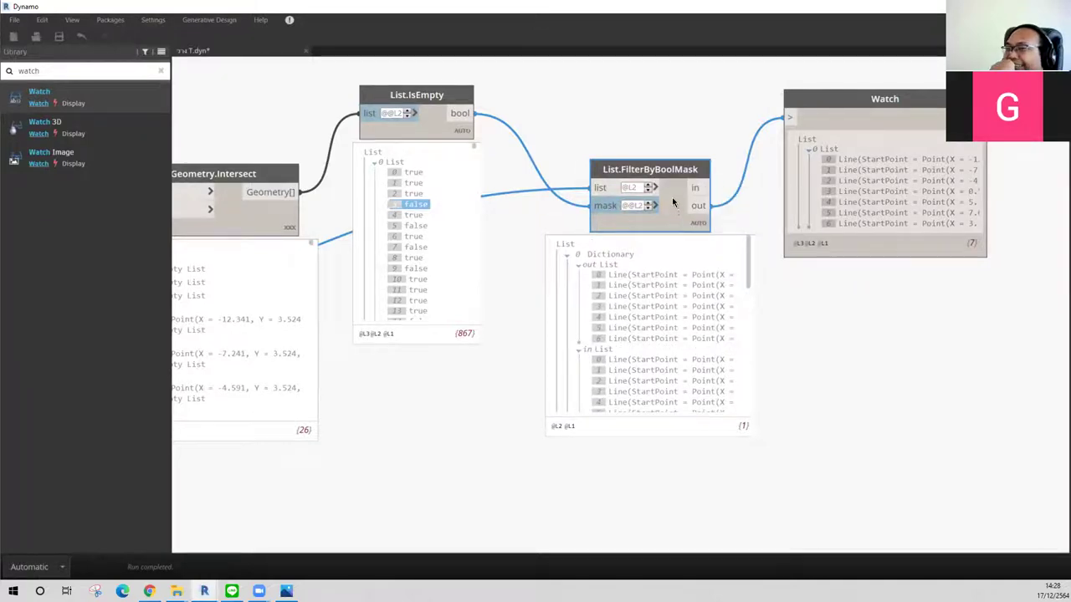
left_click(655, 187)
left_click(676, 206)
scroll(645, 360, "down", 1)
scroll(640, 358, "down", 2)
scroll(779, 360, "up", 2)
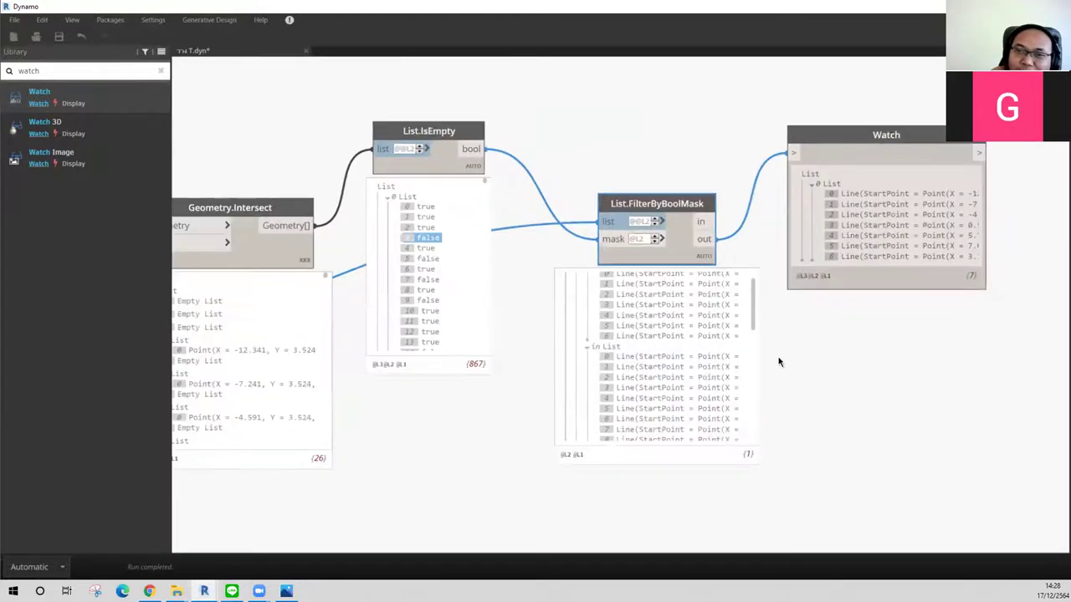
scroll(777, 363, "up", 1)
scroll(743, 315, "down", 3)
scroll(732, 330, "down", 3)
scroll(715, 343, "down", 2)
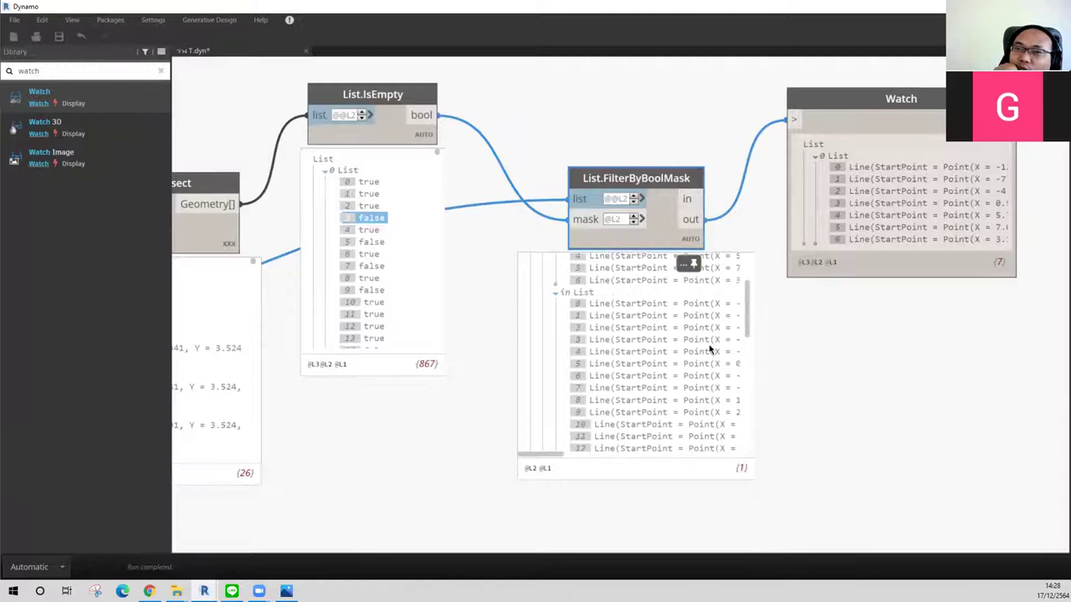
left_click(633, 202)
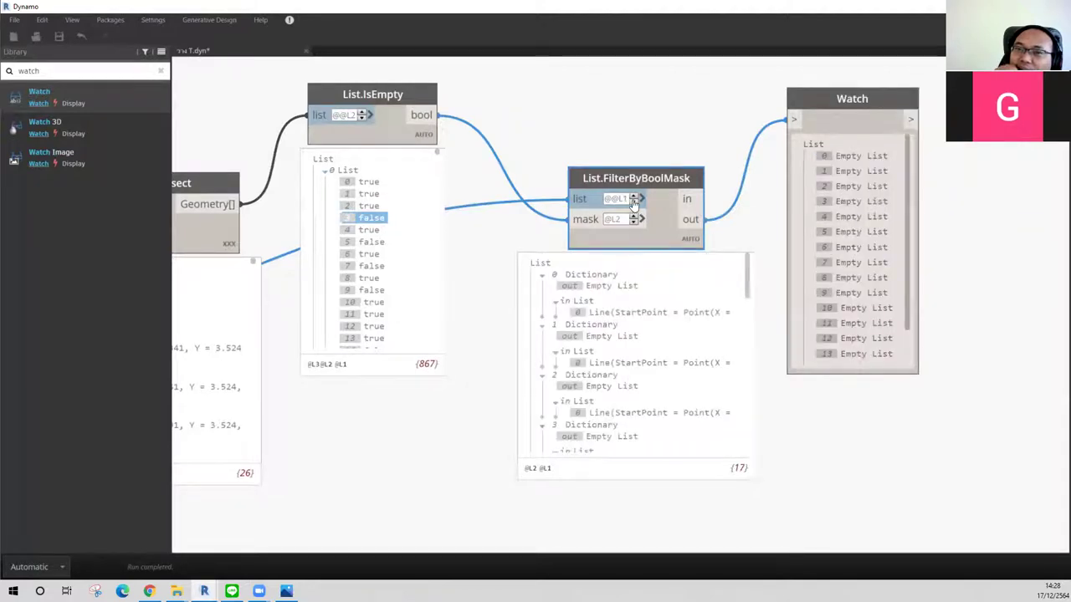
scroll(637, 276, "down", 3)
scroll(642, 334, "down", 5)
scroll(642, 355, "down", 1)
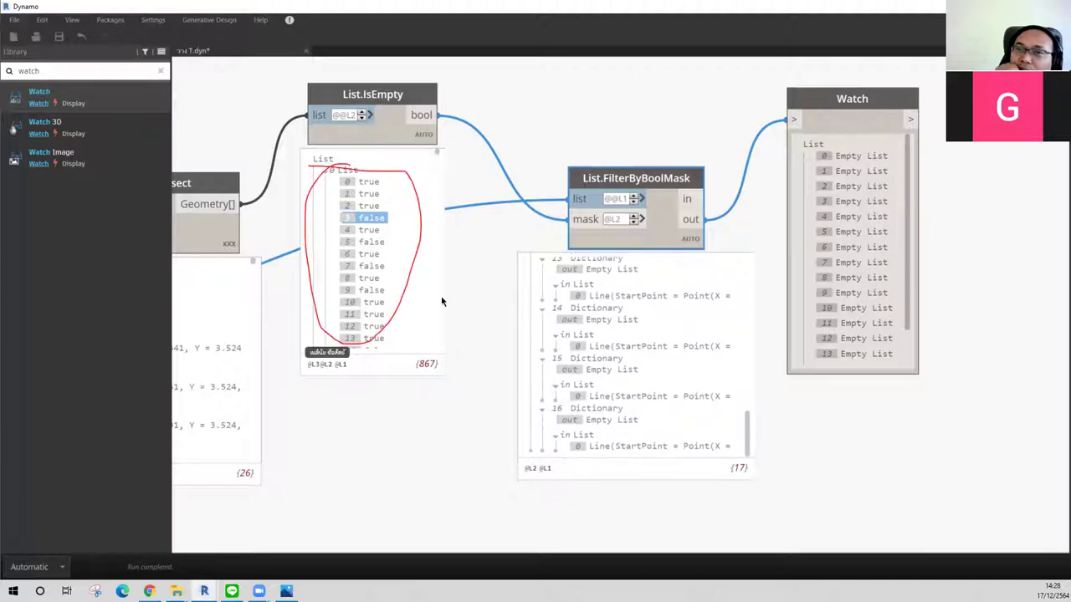
scroll(377, 282, "down", 2)
scroll(376, 287, "down", 2)
scroll(376, 287, "down", 2)
scroll(380, 285, "down", 10)
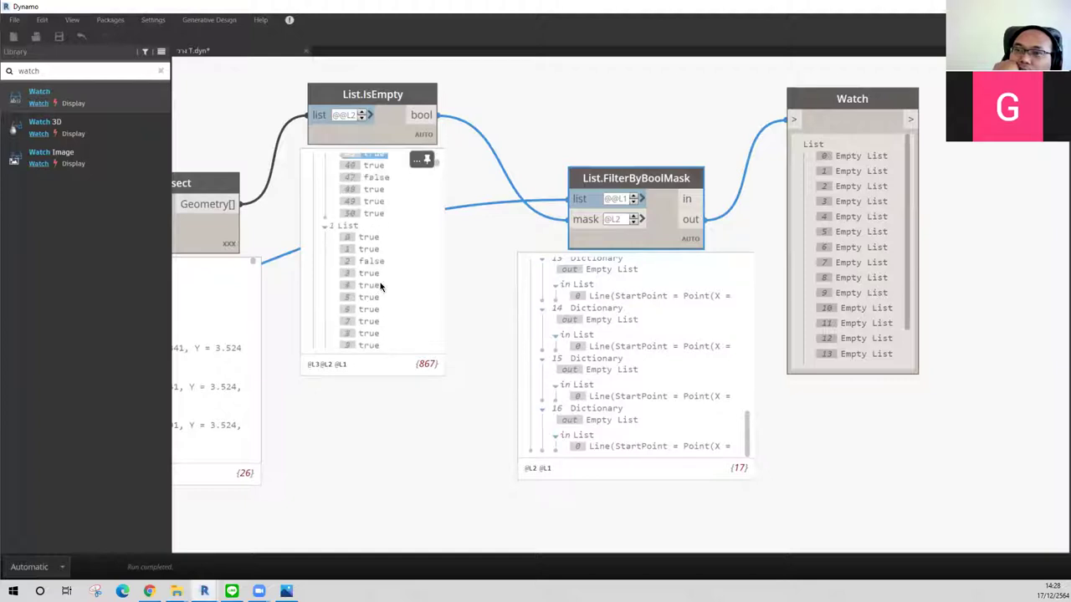
Step: Turn on Keep list structure for the mask input, leaving only empty 'out' lists
left_click(638, 220)
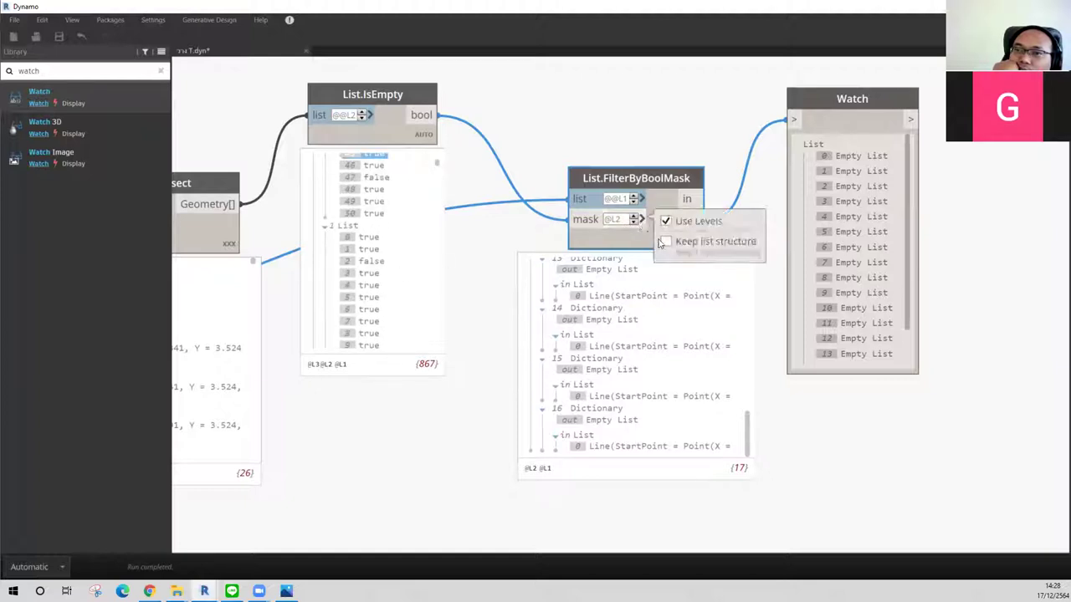
left_click(665, 242)
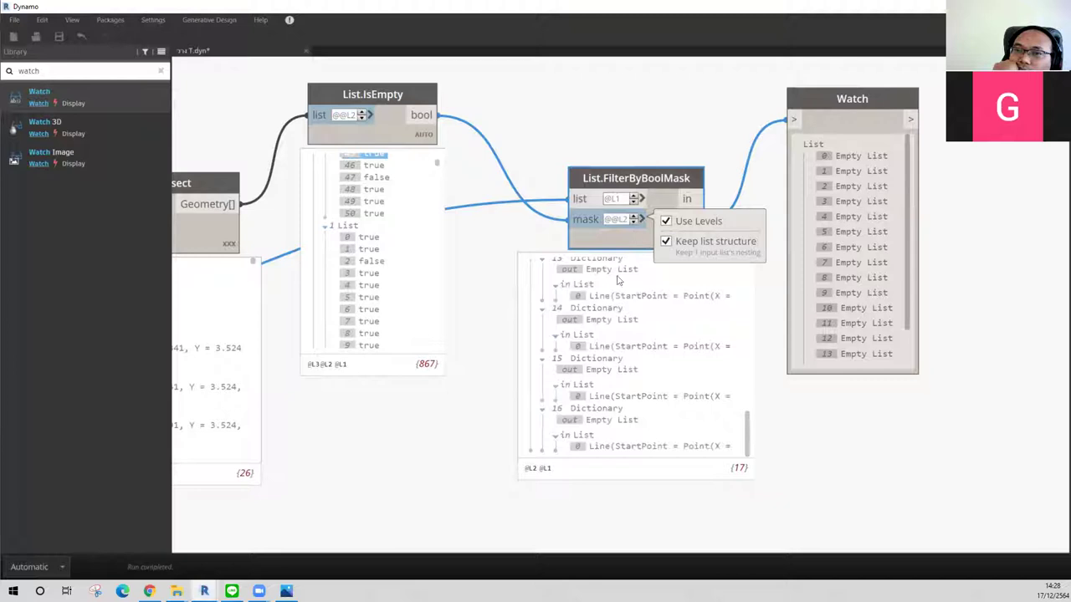
scroll(591, 375, "up", 2)
scroll(593, 371, "down", 2)
scroll(593, 370, "down", 1)
scroll(592, 371, "up", 1)
Step: Try several level settings on FilterByBoolMask's list input
left_click(642, 196)
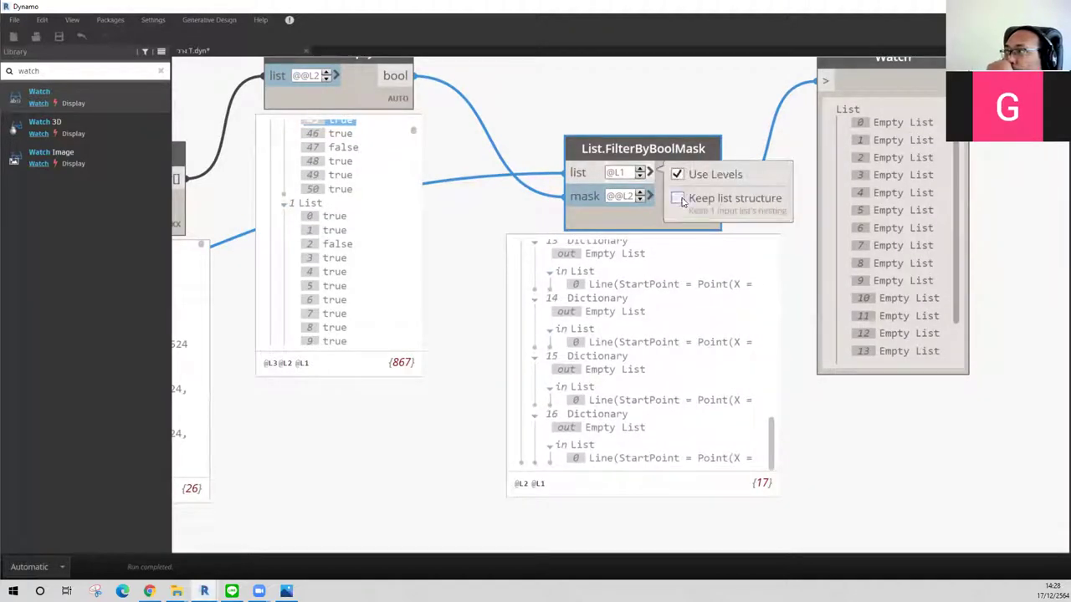
scroll(650, 280, "down", 1)
scroll(711, 402, "up", 3)
scroll(692, 386, "up", 3)
scroll(692, 386, "up", 2)
middle_click_drag(407, 340, 579, 328)
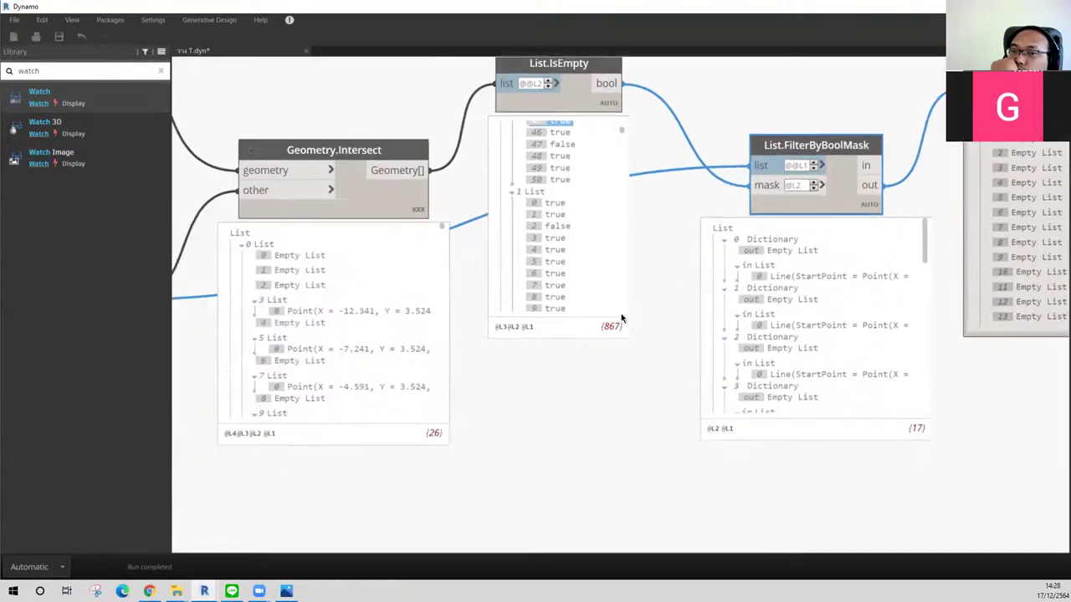
scroll(579, 329, "down", 3)
scroll(301, 385, "up", 1)
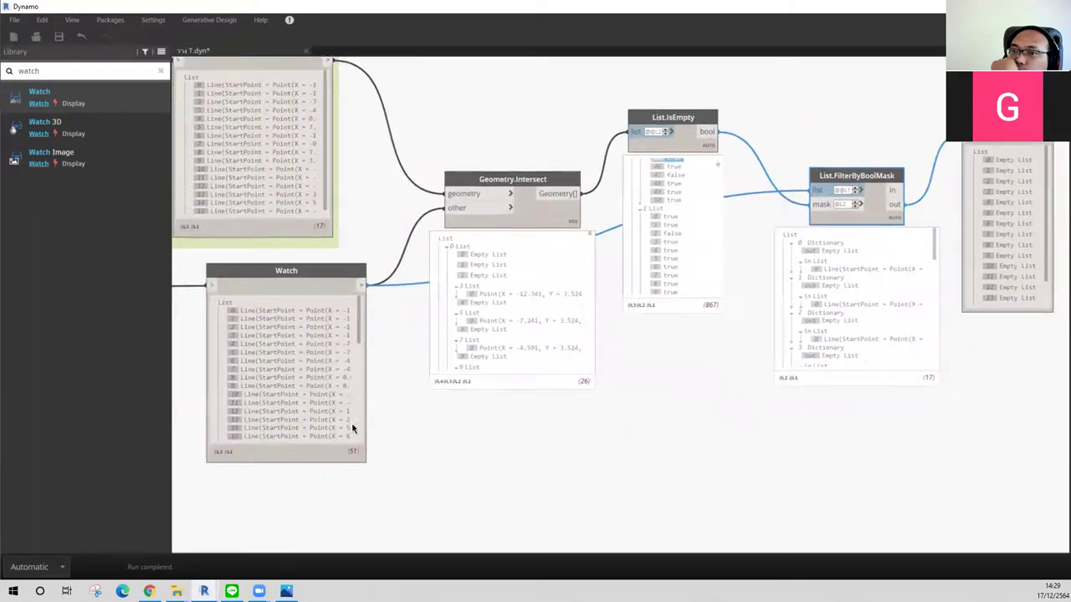
left_click(857, 190)
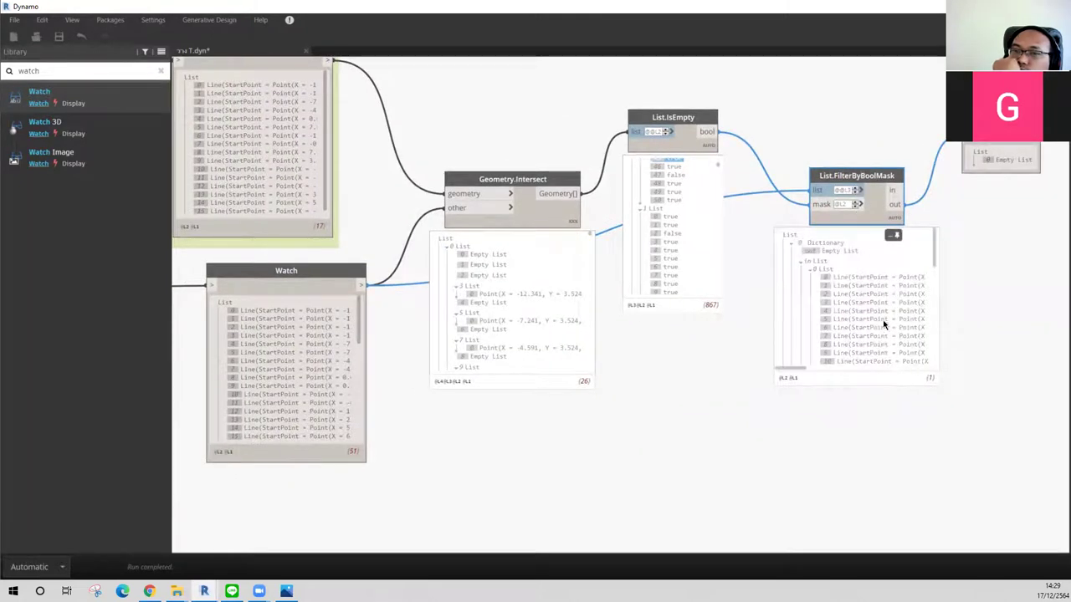
left_click(856, 192)
left_click(855, 192)
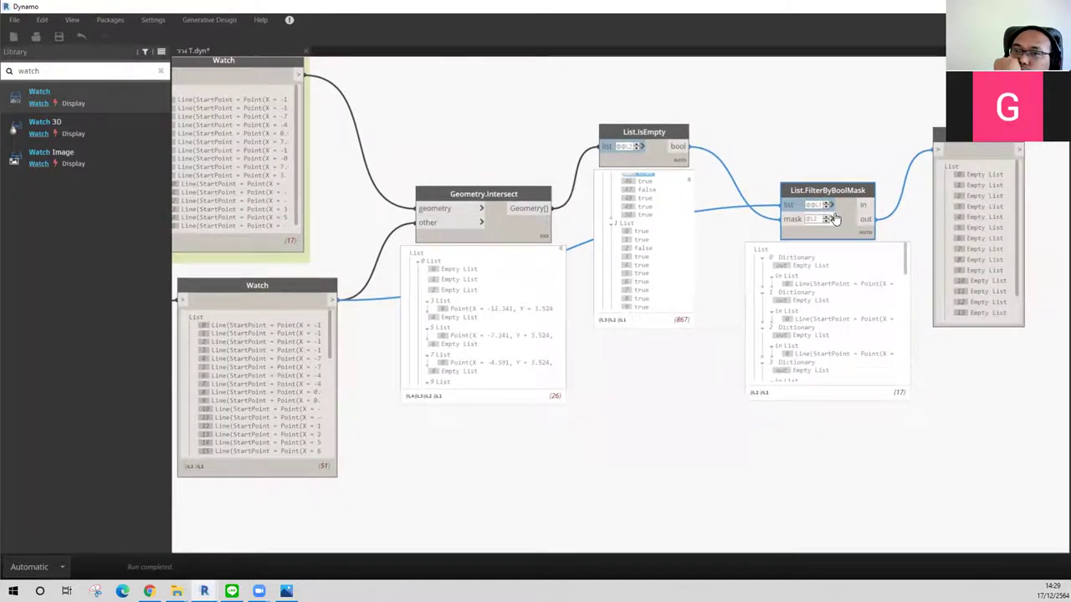
left_click(829, 218)
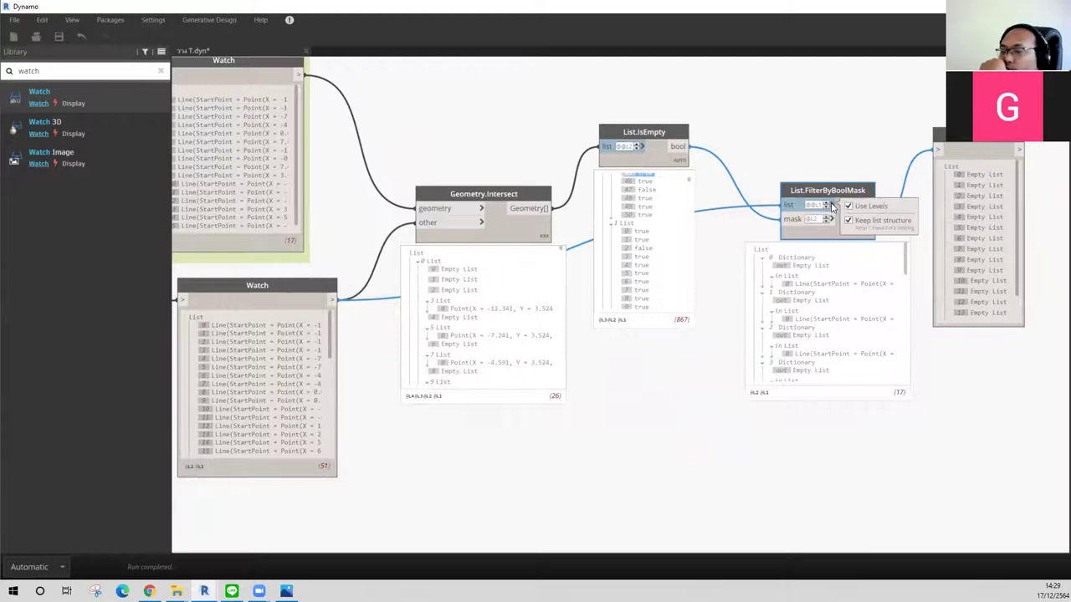
left_click(849, 220)
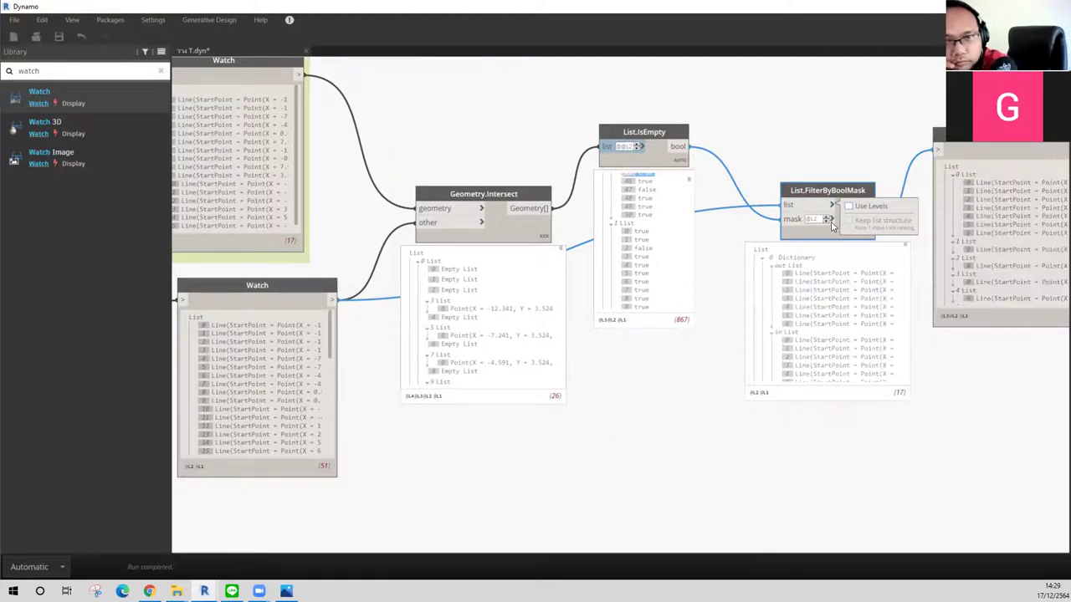
left_click(830, 220)
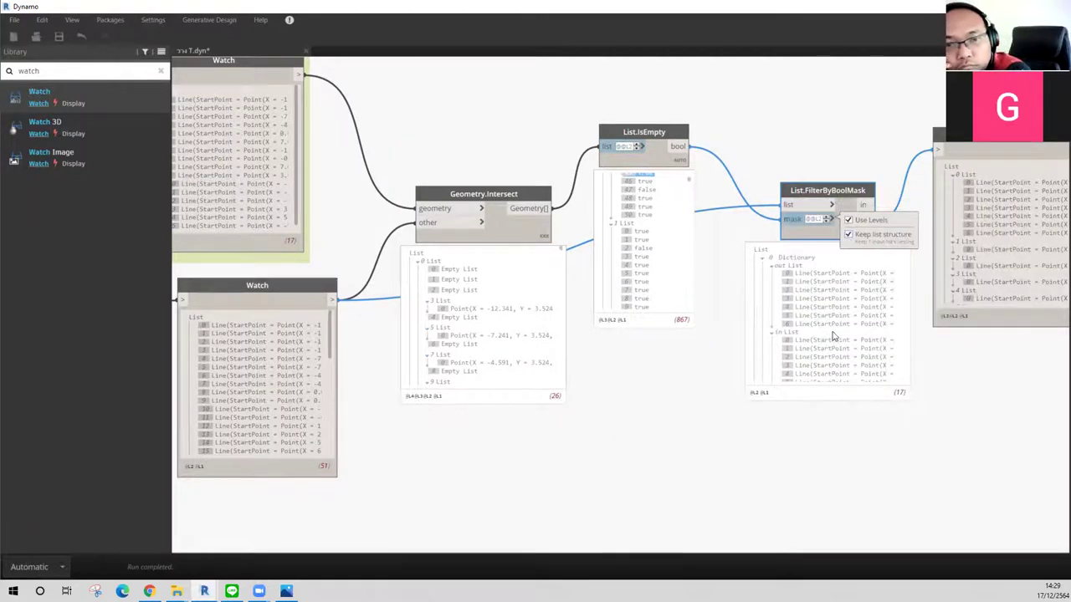
scroll(833, 336, "down", 2)
scroll(837, 351, "down", 2)
scroll(836, 351, "down", 2)
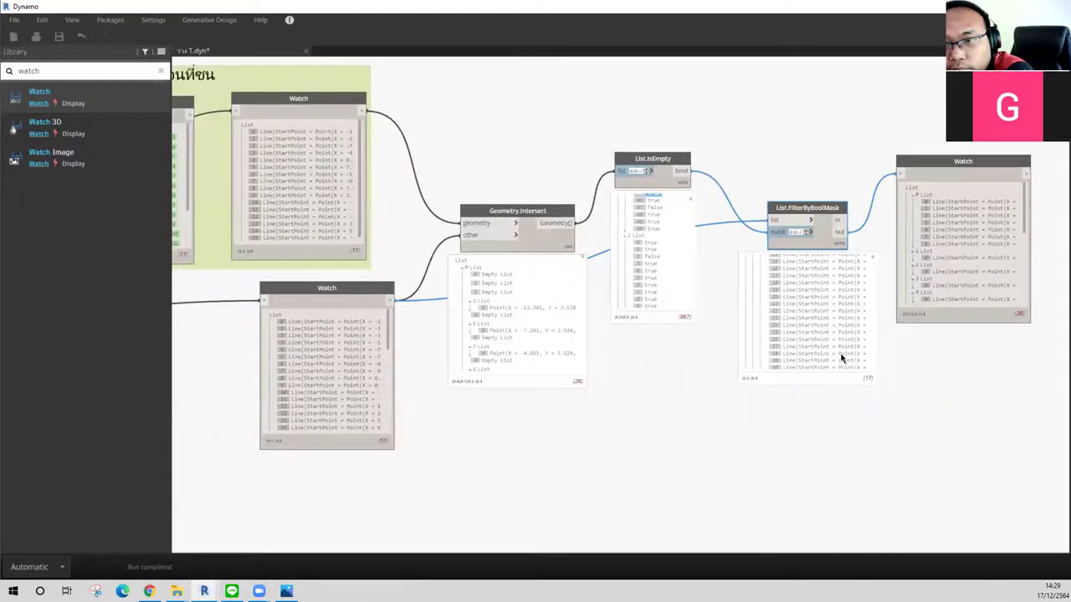
middle_click_drag(843, 358, 805, 349)
scroll(805, 349, "down", 3)
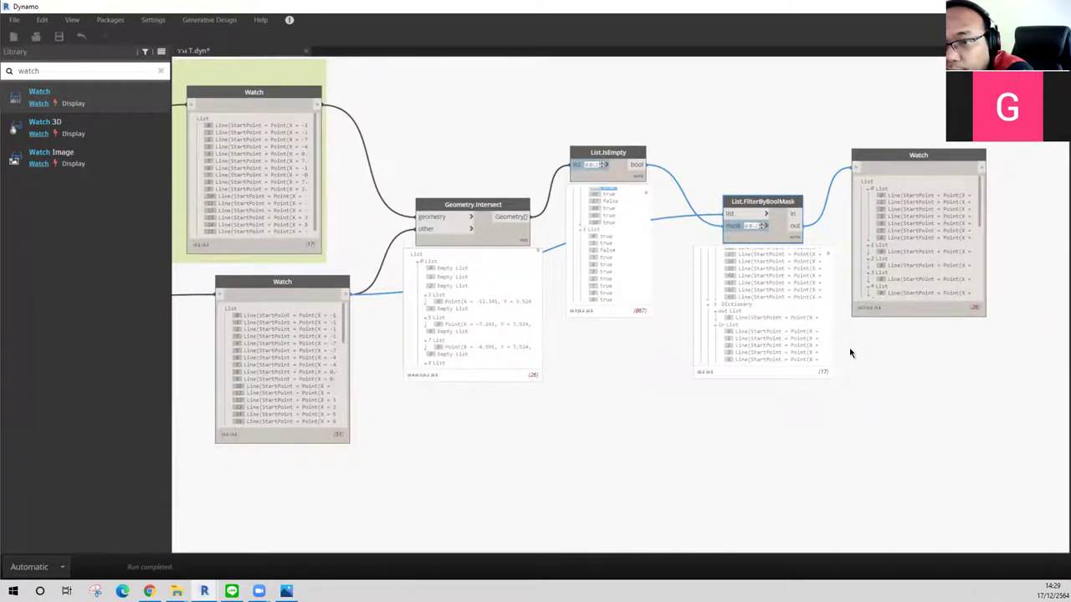
Step: Pan and zoom through the graph to review the Watch nodes and the filter output
scroll(837, 350, "up", 5)
scroll(801, 322, "up", 2)
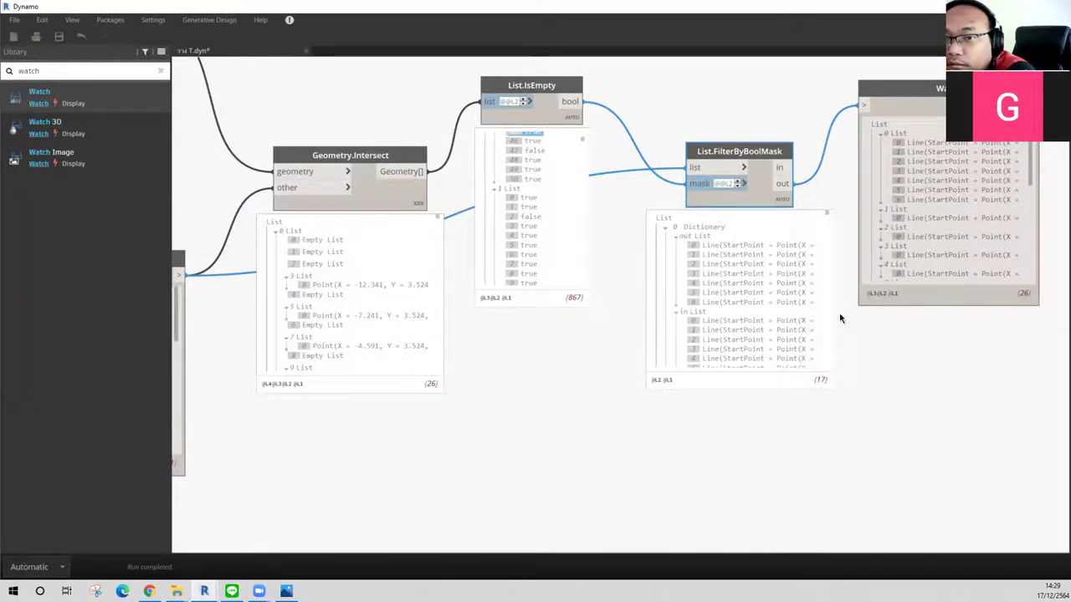
mouse_move(761, 293)
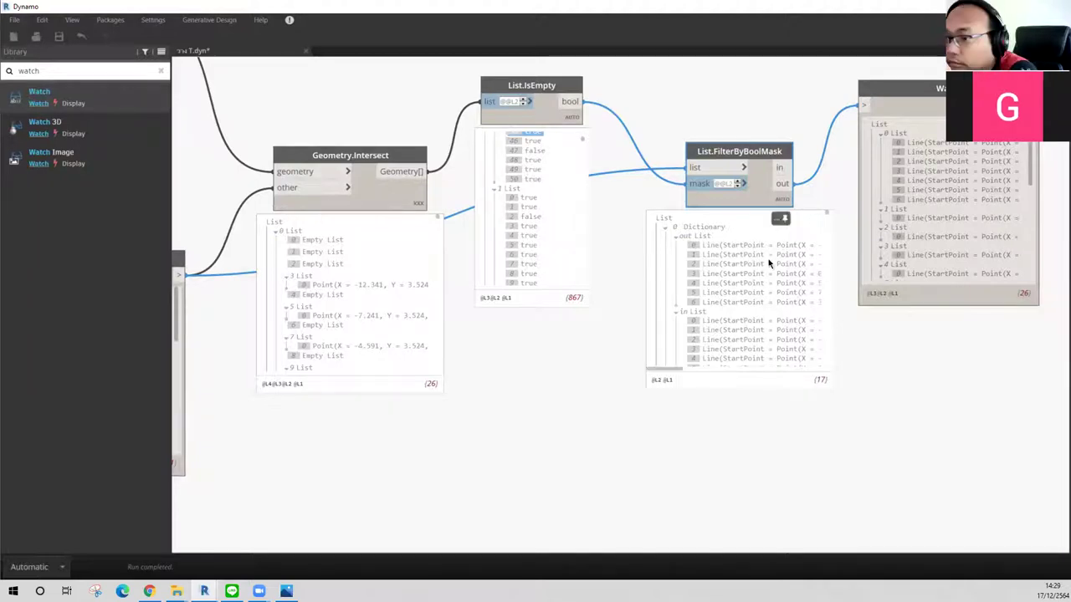
middle_click_drag(538, 343, 583, 342)
scroll(516, 351, "down", 2)
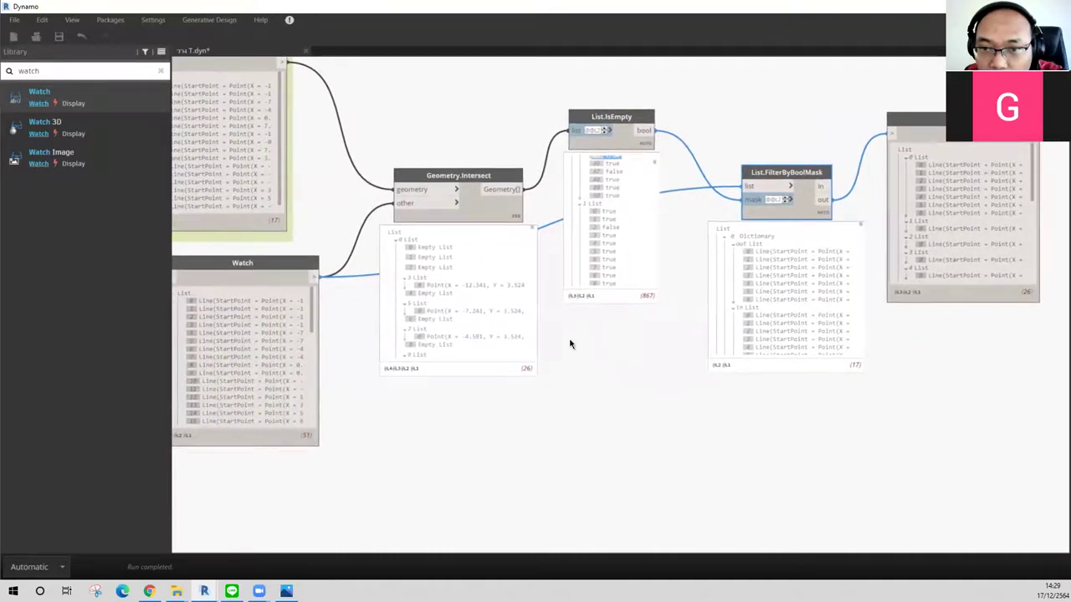
left_click(301, 265)
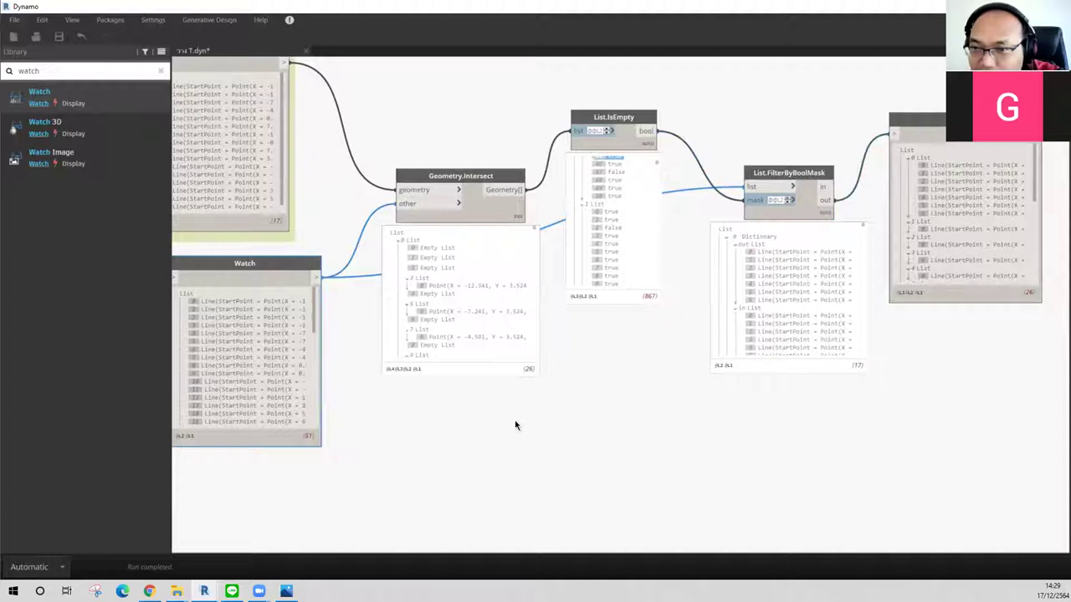
middle_click_drag(502, 438, 520, 435)
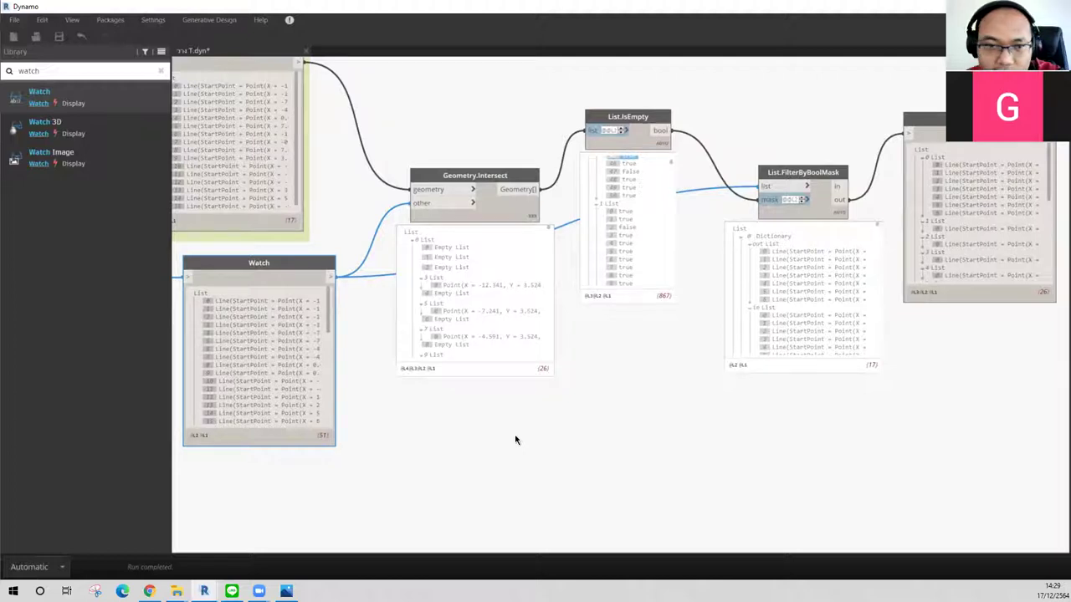
mouse_move(858, 235)
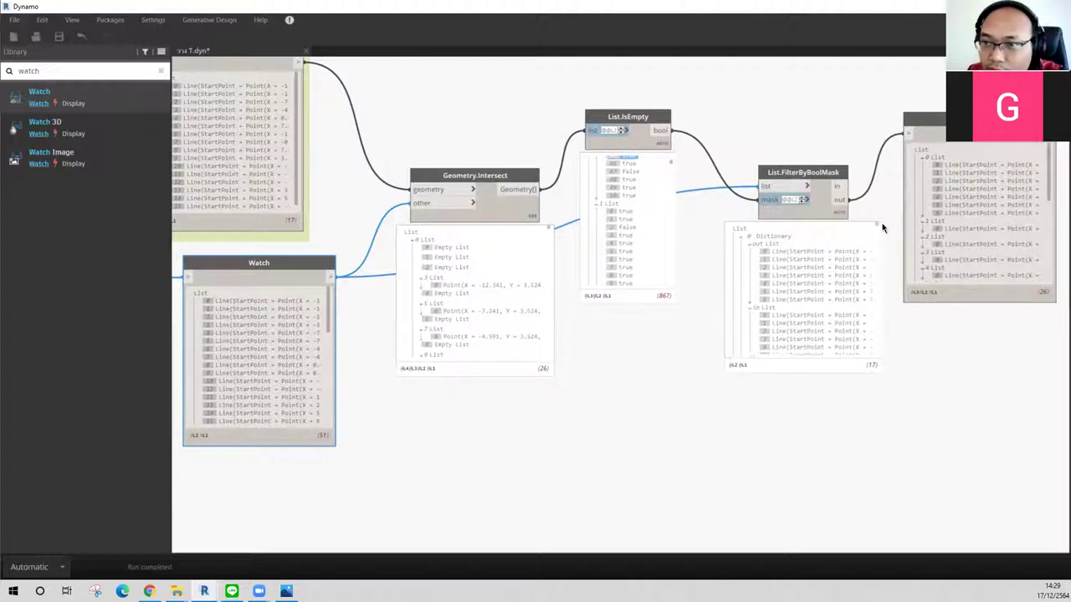
scroll(665, 201, "down", 3)
scroll(663, 251, "down", 2)
scroll(662, 270, "down", 2)
scroll(665, 269, "down", 2)
scroll(667, 269, "down", 2)
scroll(669, 268, "down", 2)
scroll(669, 272, "down", 2)
scroll(668, 283, "down", 2)
scroll(671, 286, "down", 2)
scroll(672, 287, "down", 2)
scroll(674, 167, "down", 2)
scroll(655, 237, "down", 1)
scroll(655, 239, "down", 2)
scroll(651, 240, "down", 2)
scroll(652, 234, "up", 3)
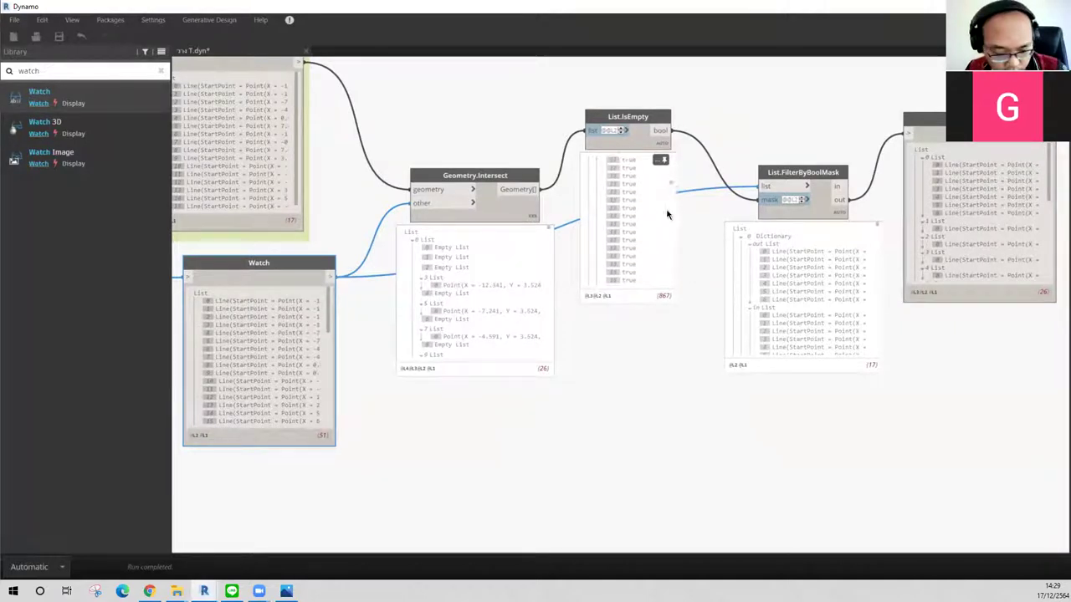
scroll(661, 218, "up", 3)
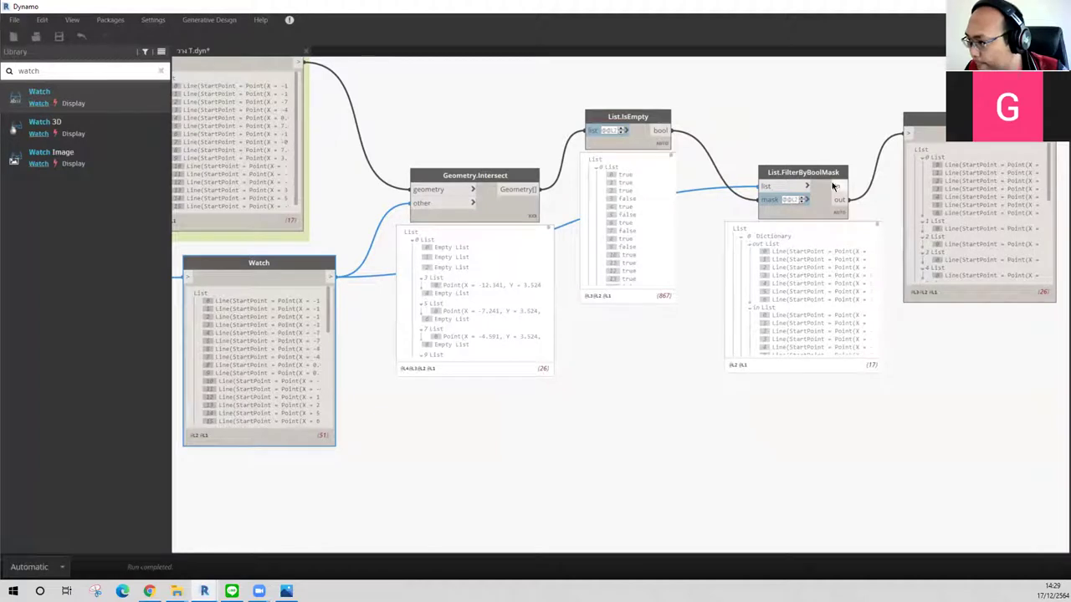
Step: Wrap the output Watch in a group titled 'Group ผนังแนวอื่นๆ ตามผนังแนวนอนที่มันวิ่งชน'
left_click(836, 224)
left_click(941, 121)
right_click(941, 121)
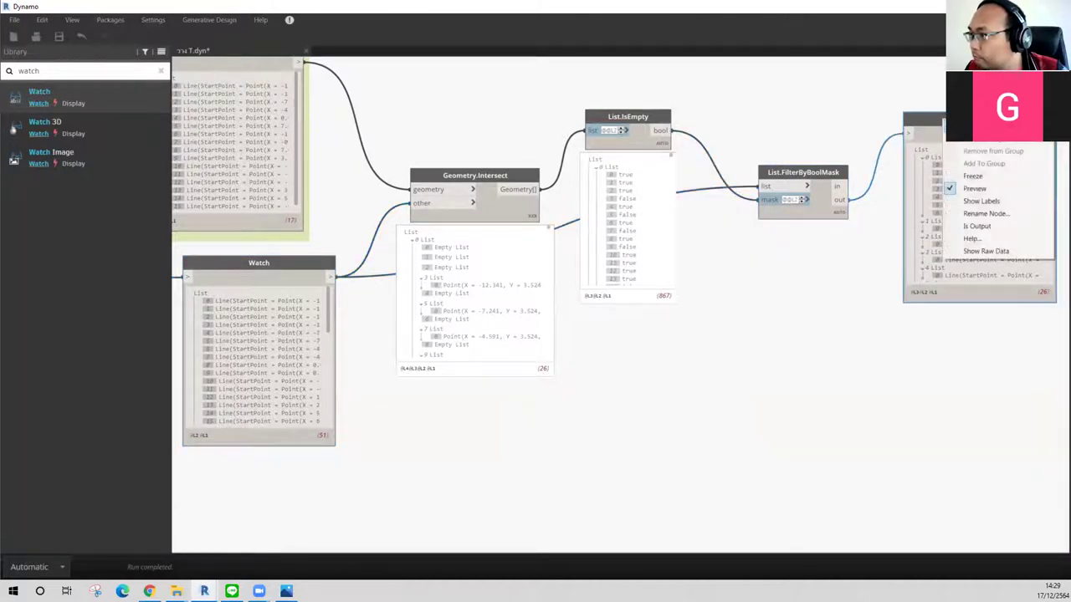
left_click(971, 144)
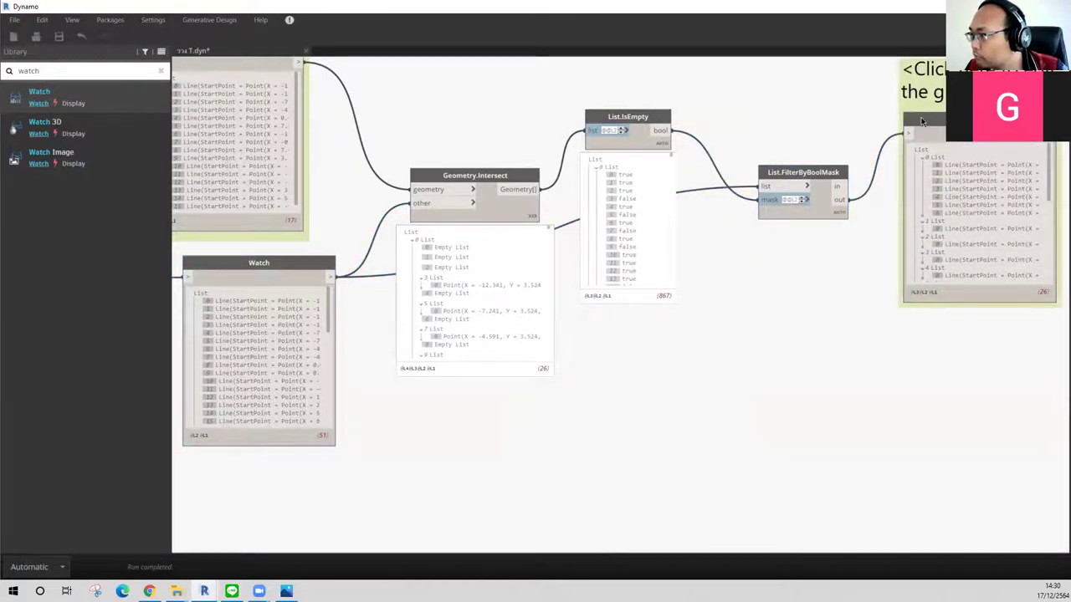
middle_click_drag(848, 119, 762, 179)
scroll(601, 216, "down", 3)
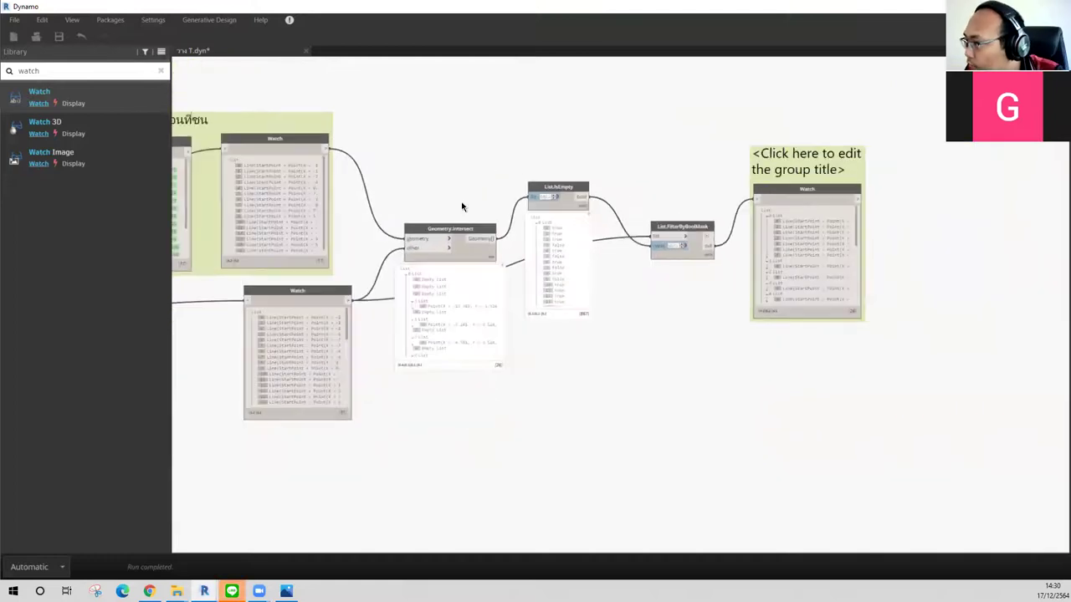
middle_click_drag(394, 170, 407, 195)
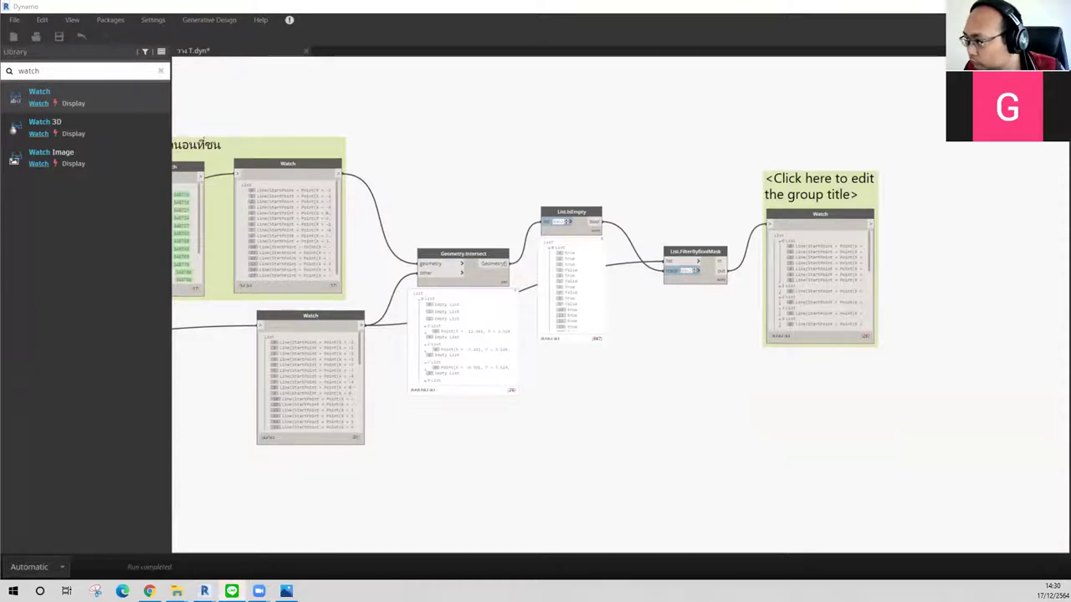
double_click(792, 196)
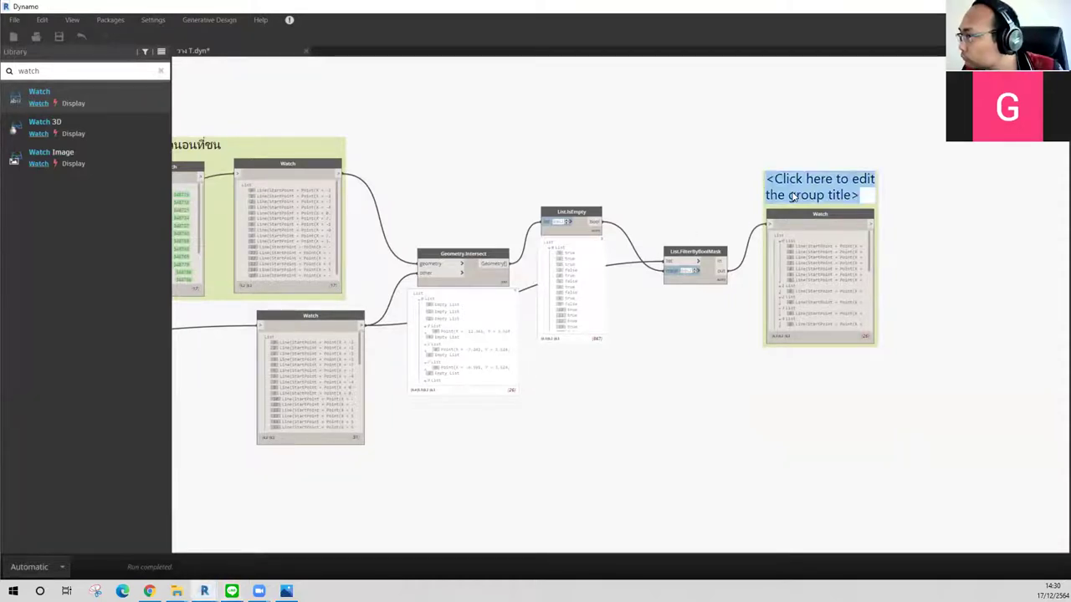
type("Group ผนังแนวอื่นๆ ตามผนังแนวนอนที่มันวิ่งชน")
left_click(912, 179)
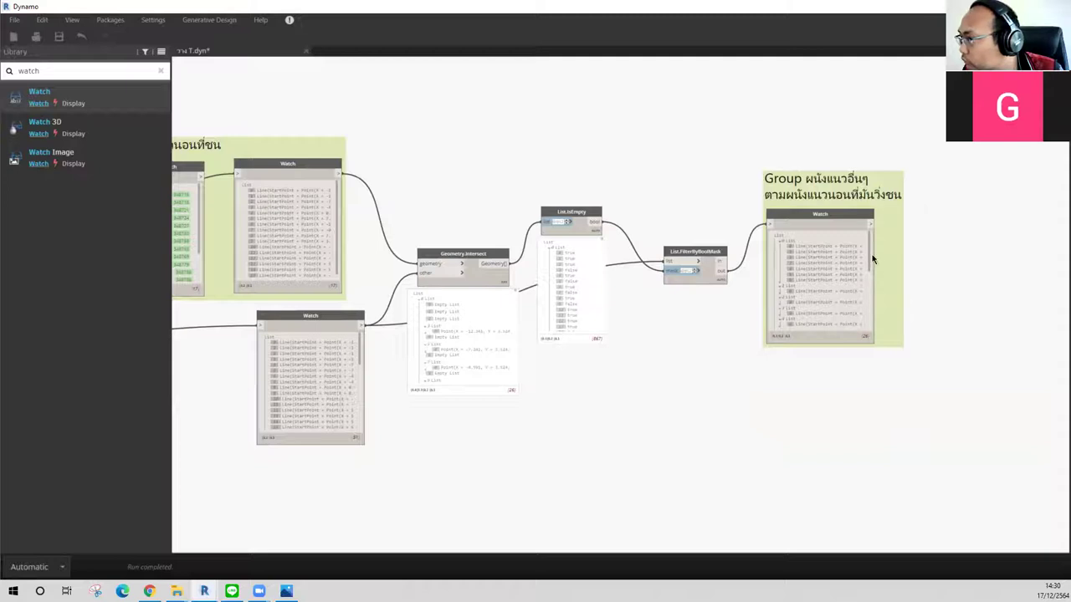
scroll(443, 386, "up", 3)
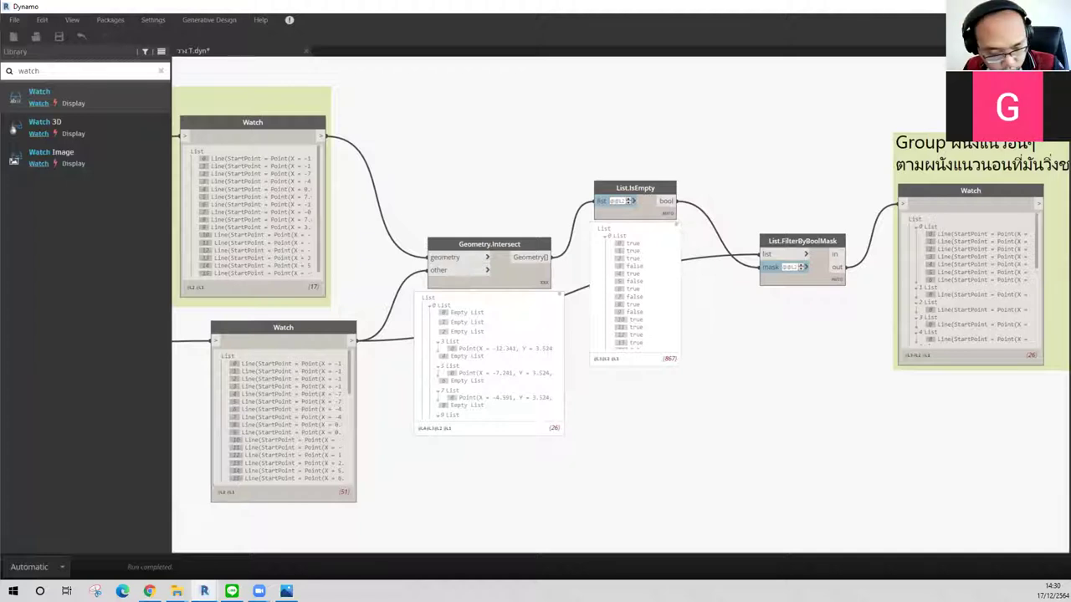
Step: Review the Watch and Geometry.Intersect result lists, then save the .dyn graph
scroll(1002, 289, "down", 3)
scroll(1002, 289, "down", 2)
scroll(1000, 287, "down", 3)
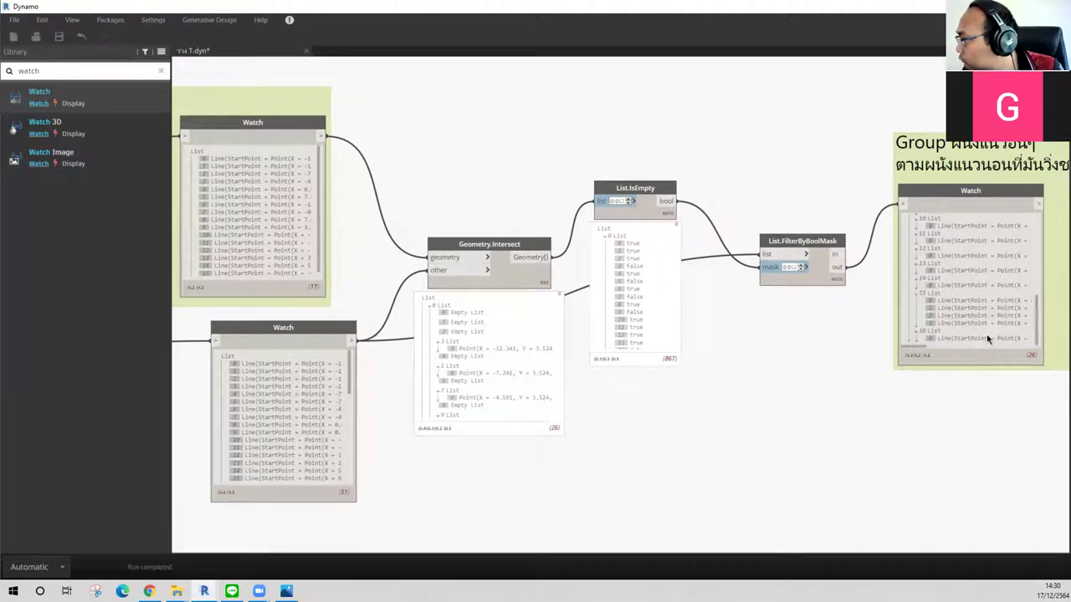
scroll(988, 338, "up", 1)
mouse_move(490, 359)
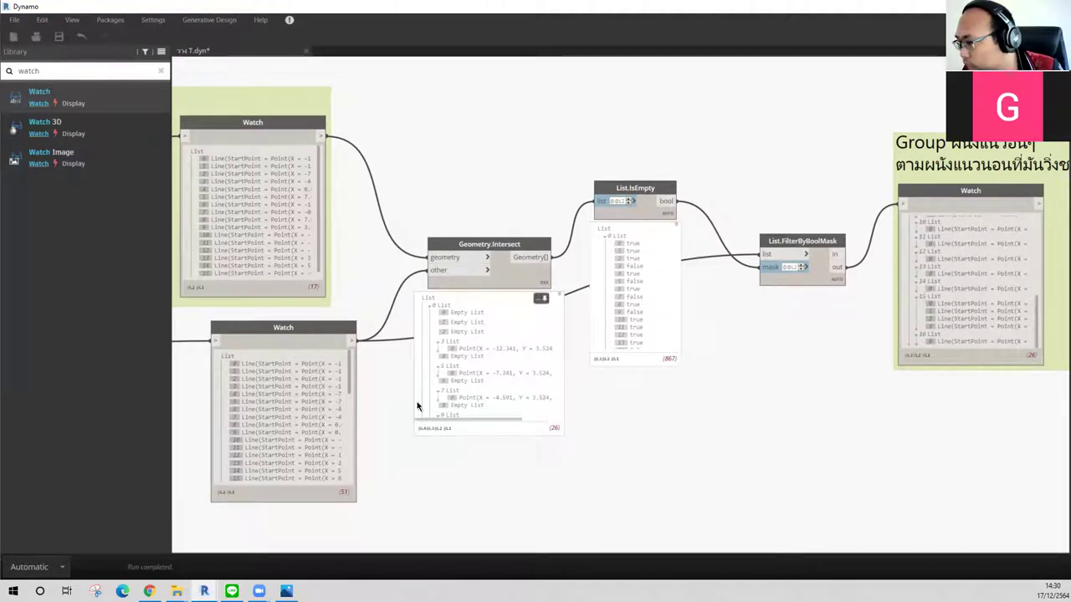
scroll(342, 390, "down", 6)
scroll(342, 390, "down", 3)
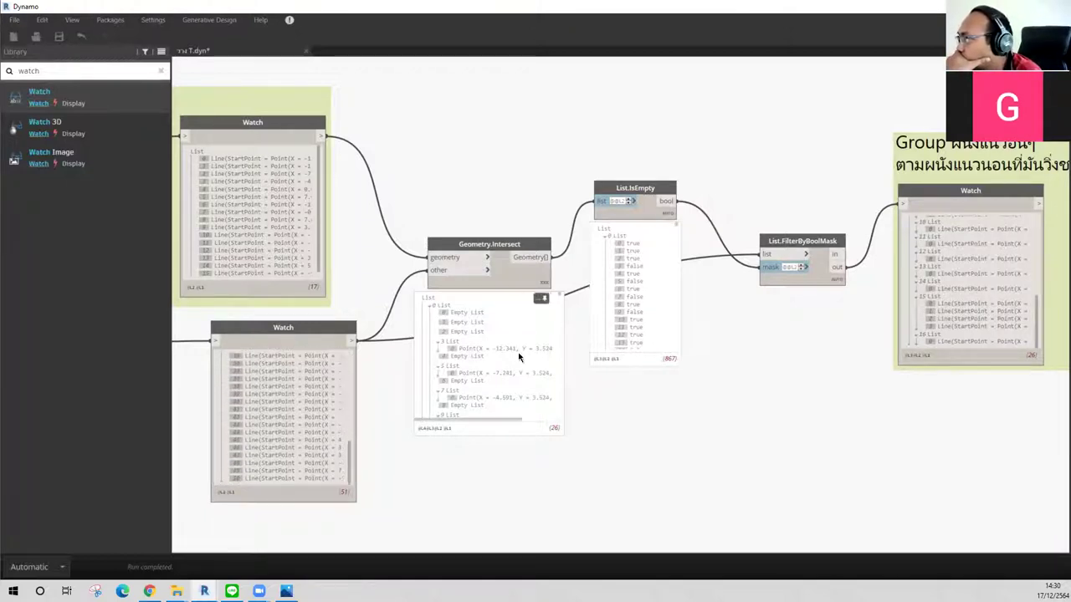
scroll(519, 358, "down", 2)
scroll(515, 361, "down", 2)
scroll(515, 362, "down", 2)
scroll(515, 361, "down", 1)
scroll(516, 361, "down", 2)
scroll(515, 361, "down", 2)
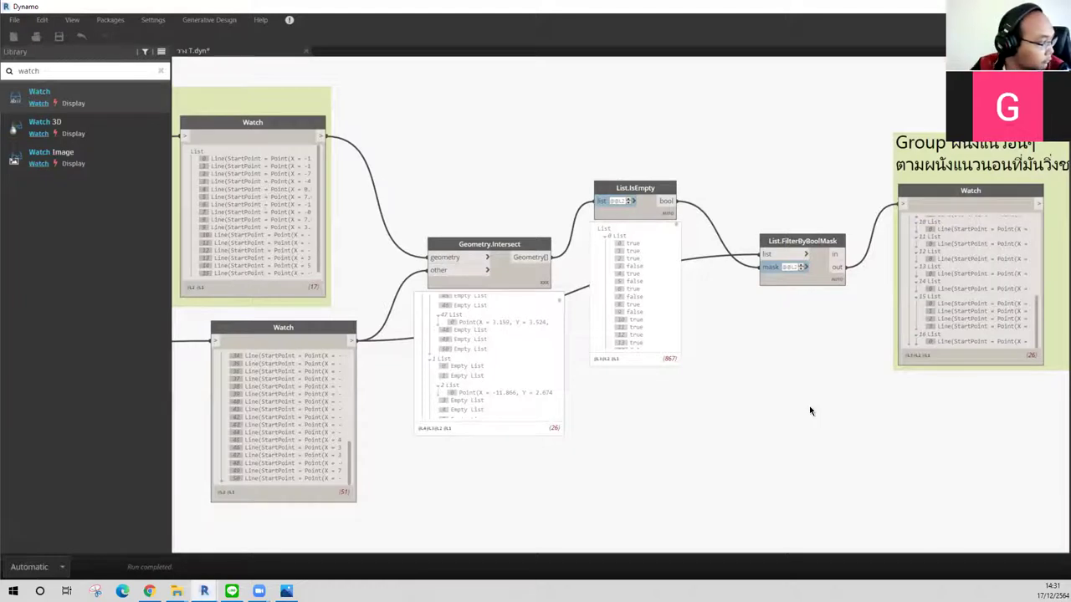
key("ctrl+s")
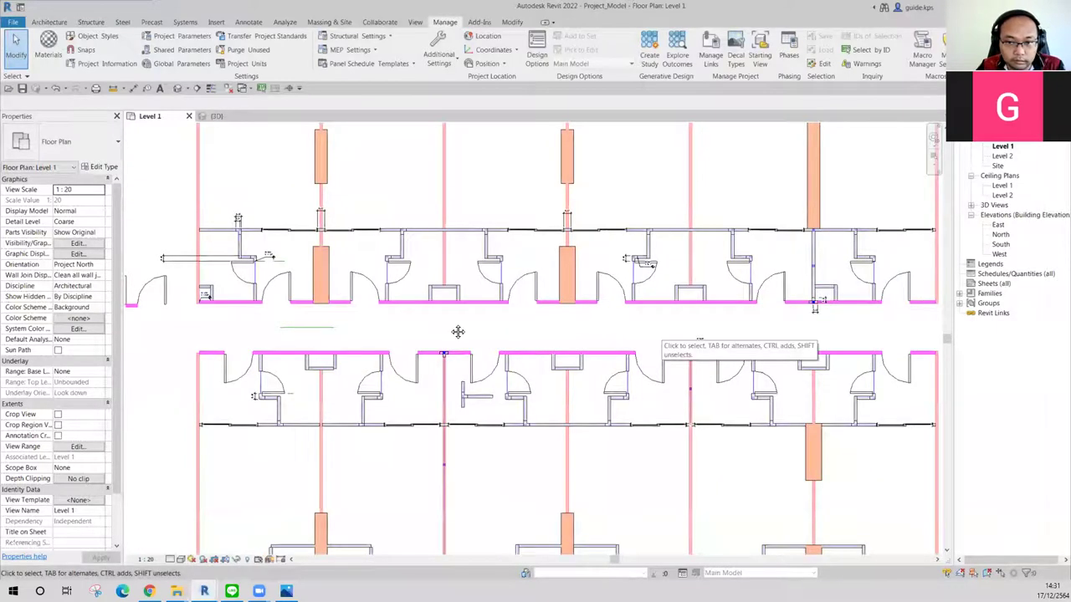
Step: Pan to empty space and draw the first 2.8-long horizontal wall with the WA Wall tool
middle_click_drag(457, 332, 795, 312)
scroll(541, 209, "up", 2)
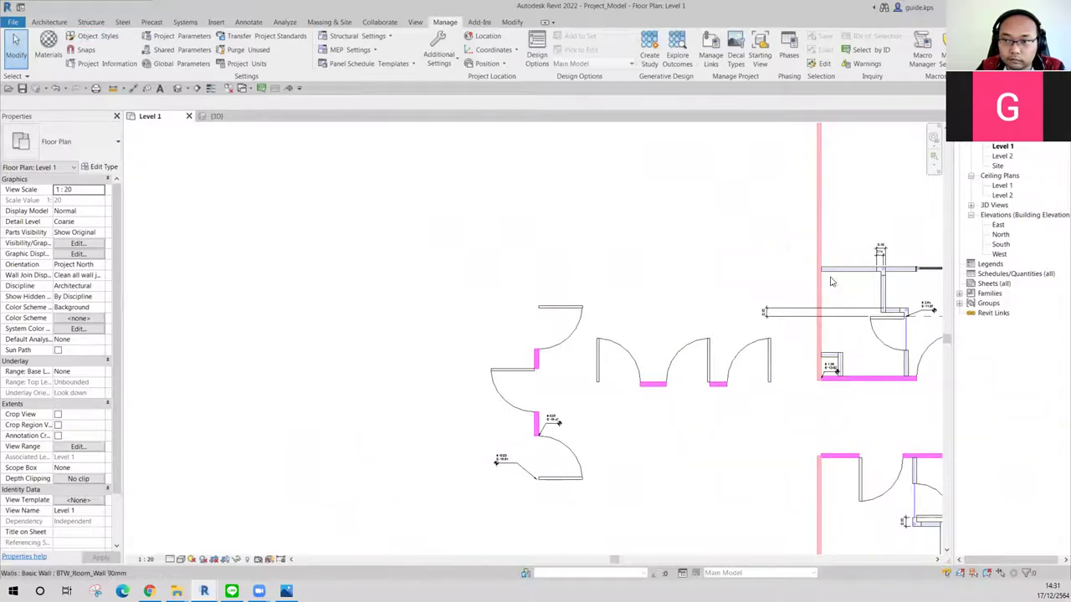
key("w")
key("a")
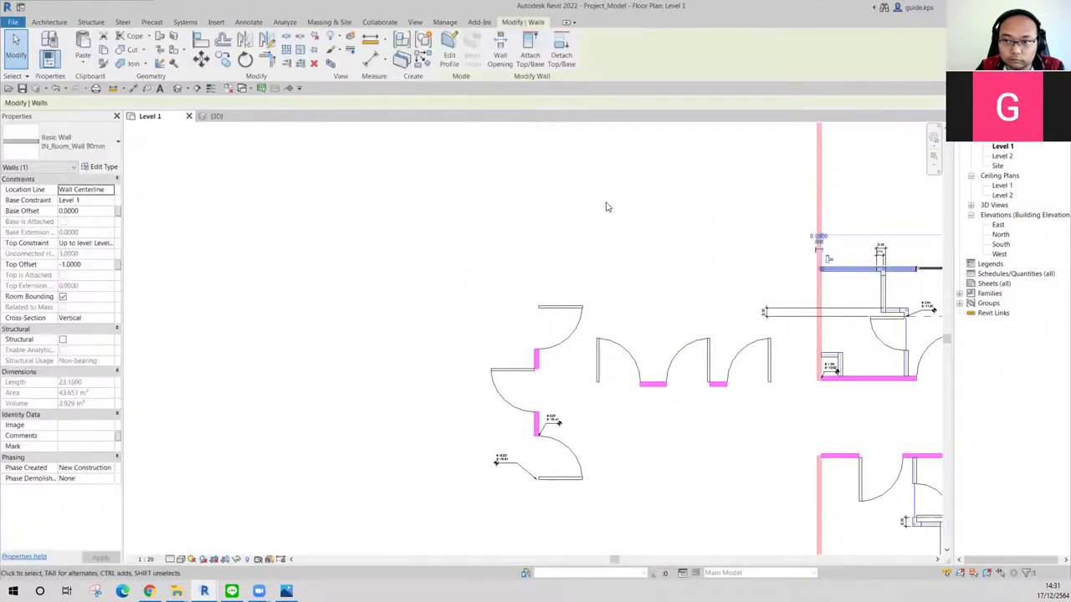
scroll(374, 167, "up", 2)
left_click(376, 194)
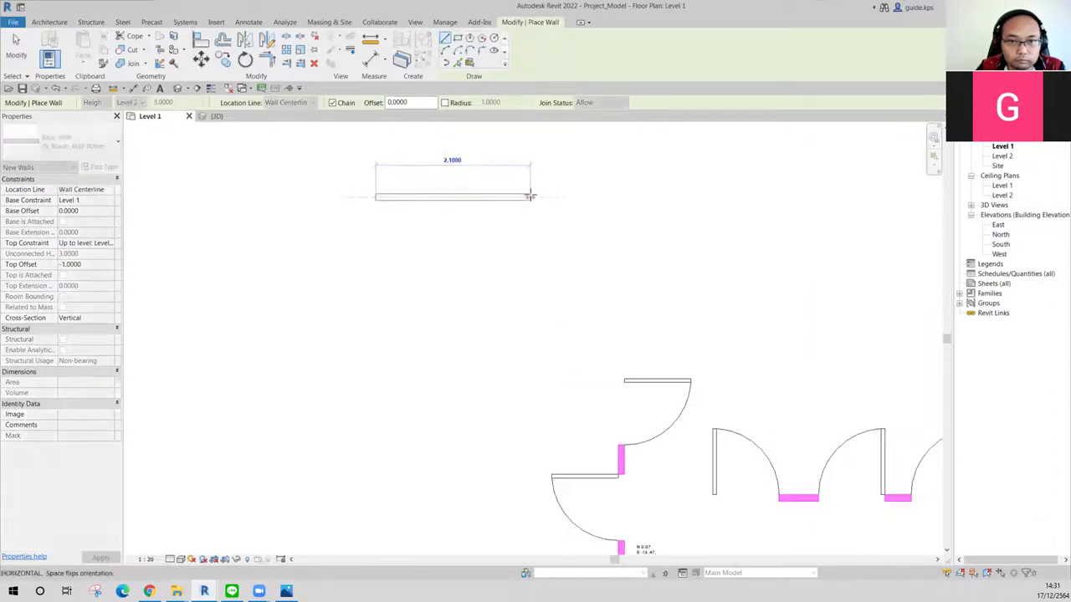
left_click(580, 196)
key("Escape")
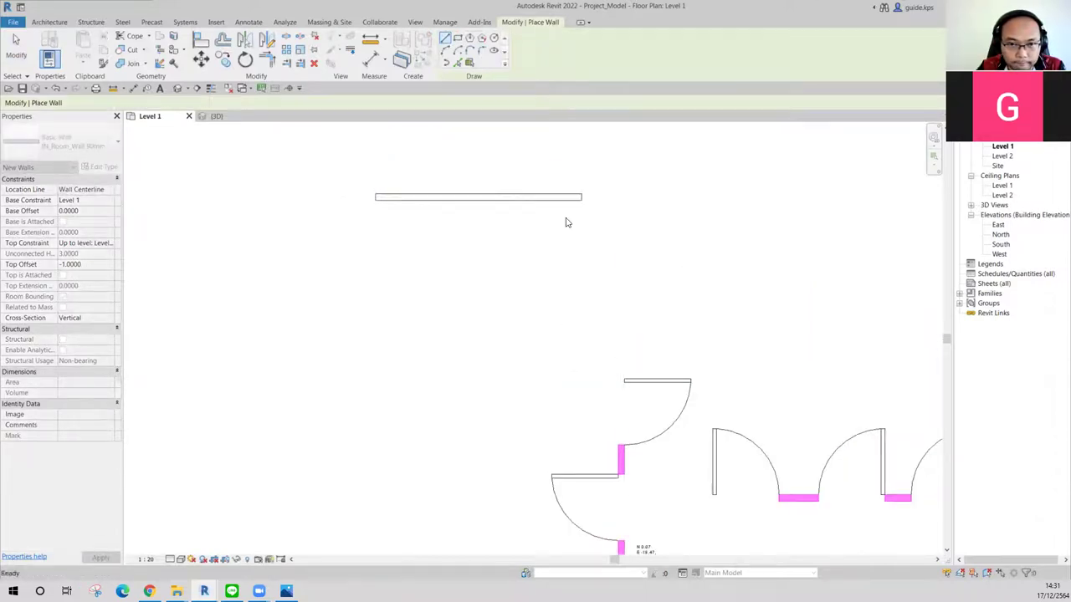
Step: Draw two more parallel 2.8-long horizontal walls stacked below the first
left_click(375, 267)
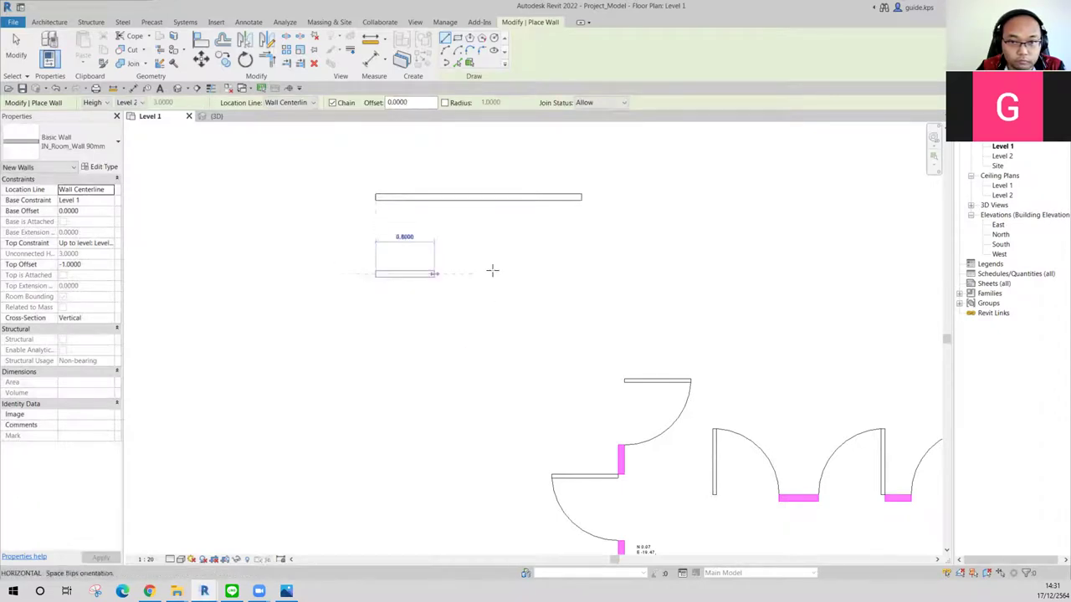
left_click(580, 274)
key("Escape")
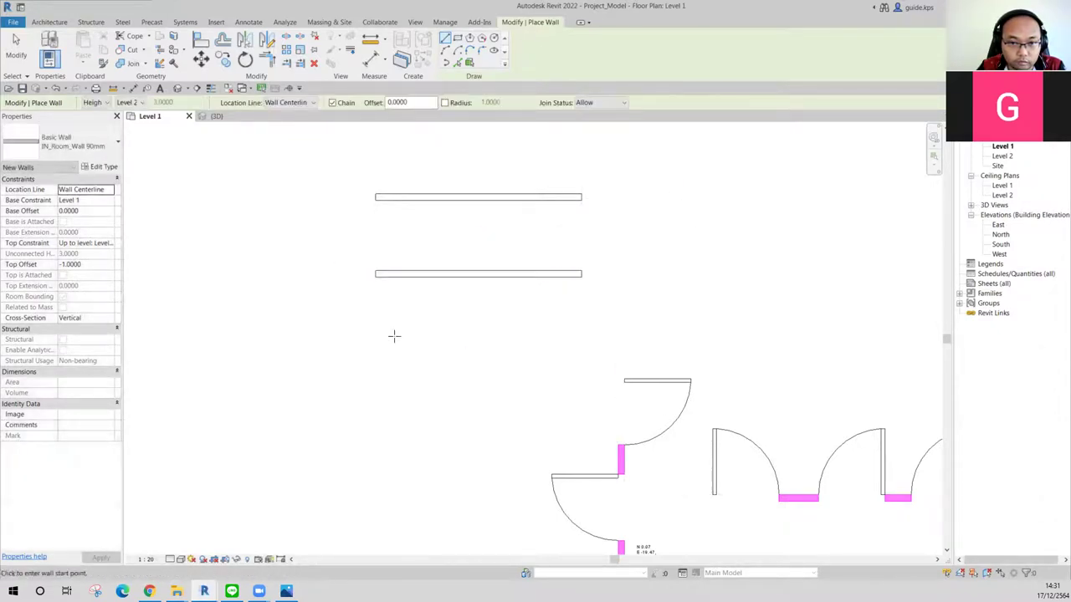
left_click(376, 340)
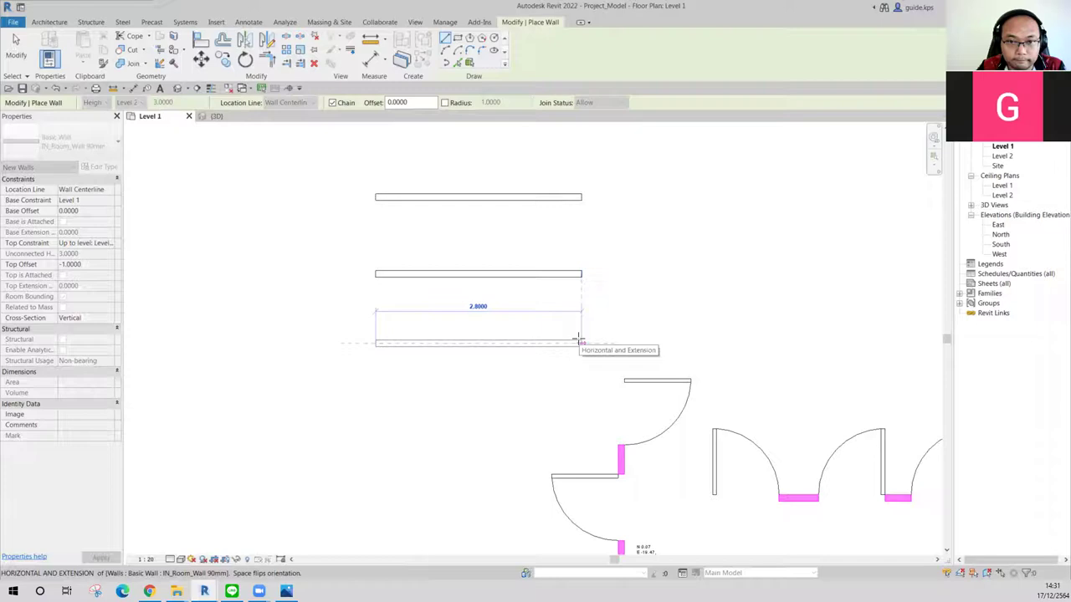
left_click(581, 340)
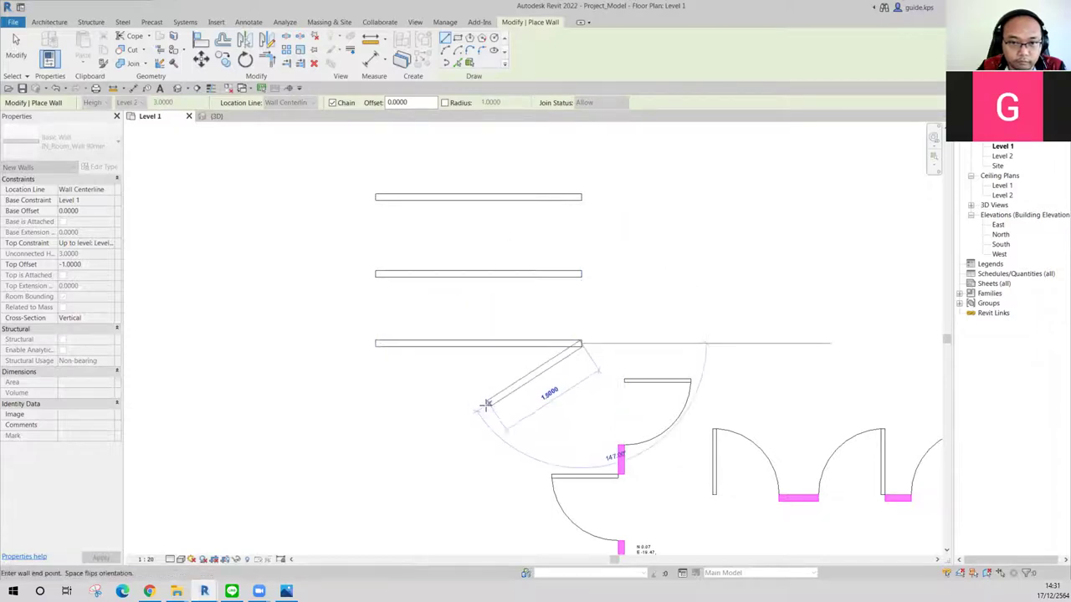
middle_click_drag(486, 401, 471, 389)
key("Escape")
scroll(412, 357, "down", 1)
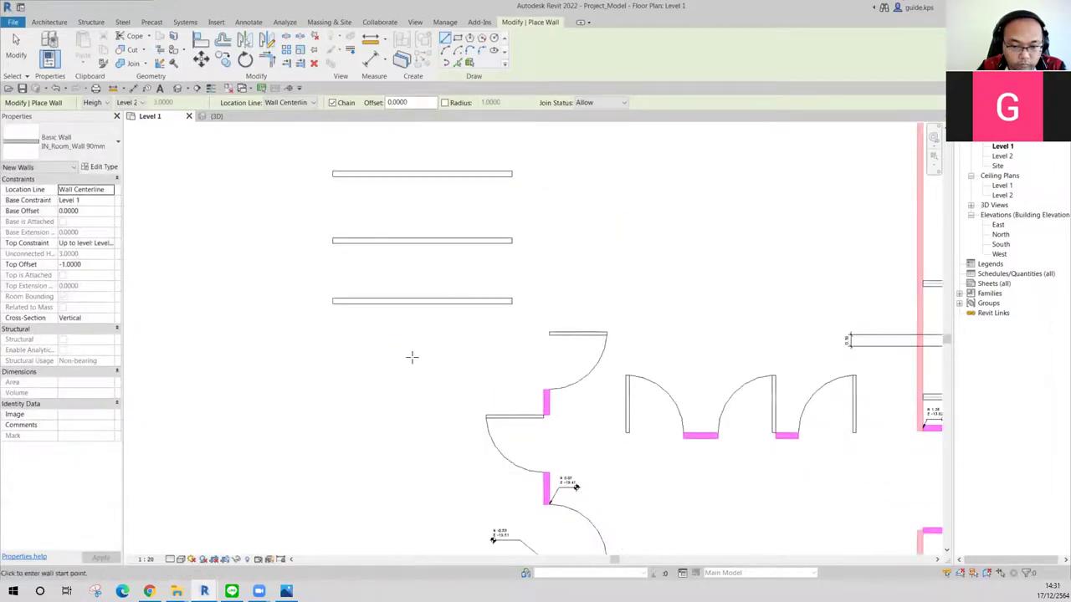
key("Escape")
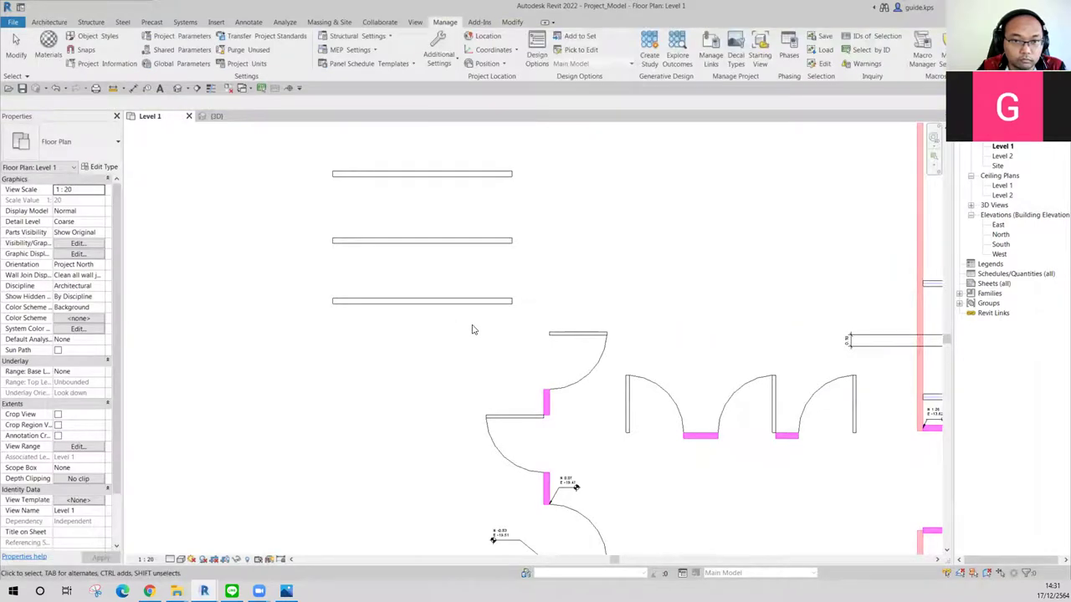
Step: Select the three new walls and begin copying them, then cancel the copy and deselect
left_click_drag(330, 167, 533, 323)
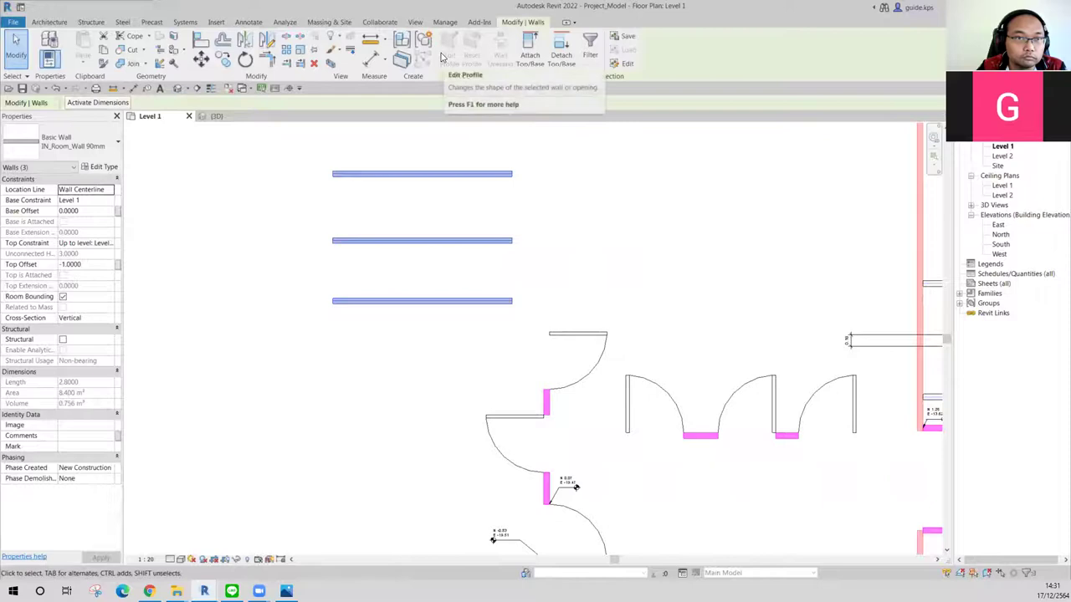
key("c")
key("c")
scroll(547, 310, "down", 2)
middle_click_drag(548, 311, 528, 437)
left_click(518, 445)
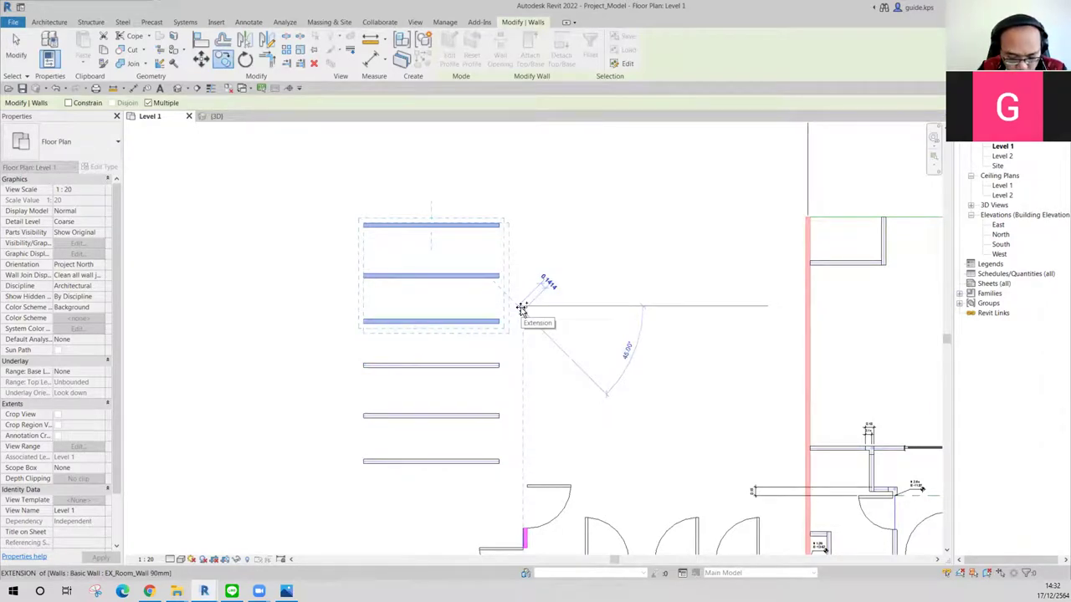
key("Escape")
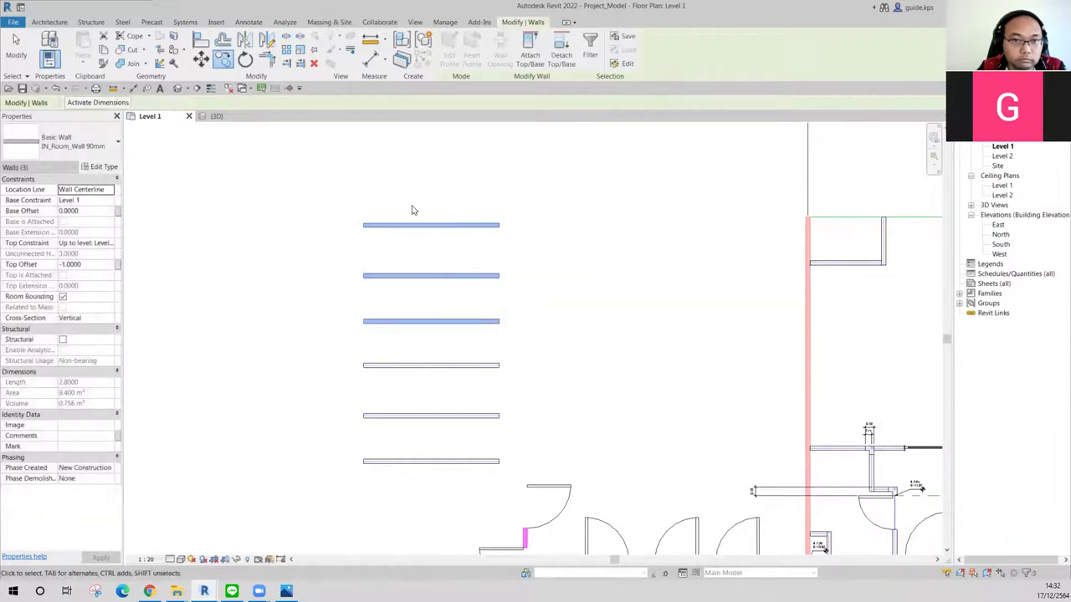
key("Escape")
Step: Using the top wall's type, draw short stubs above the top wall and below the middle wall
left_click(411, 228)
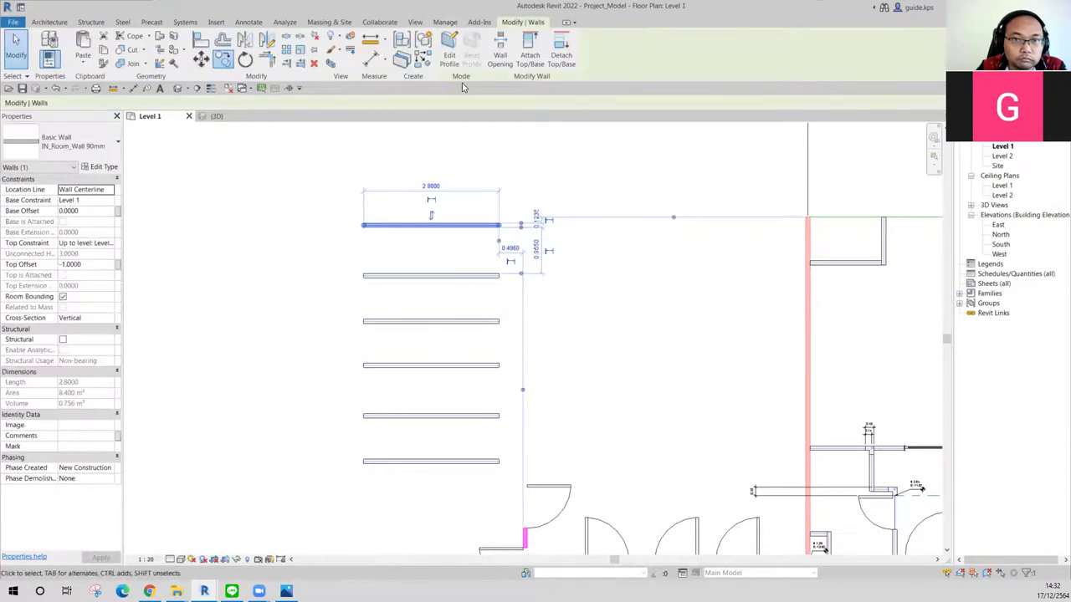
left_click(425, 60)
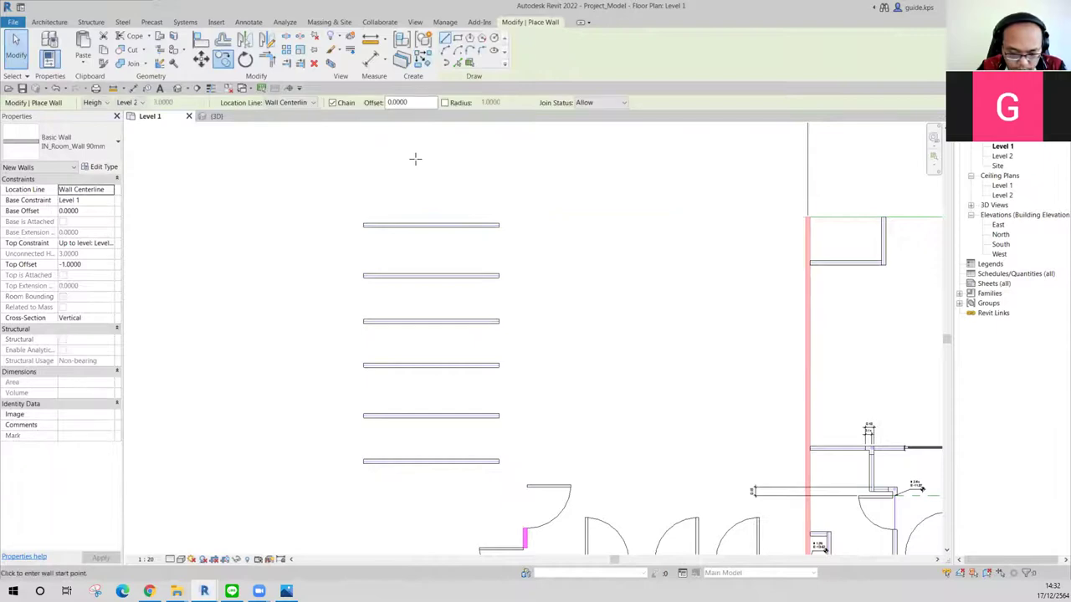
scroll(433, 155, "up", 2)
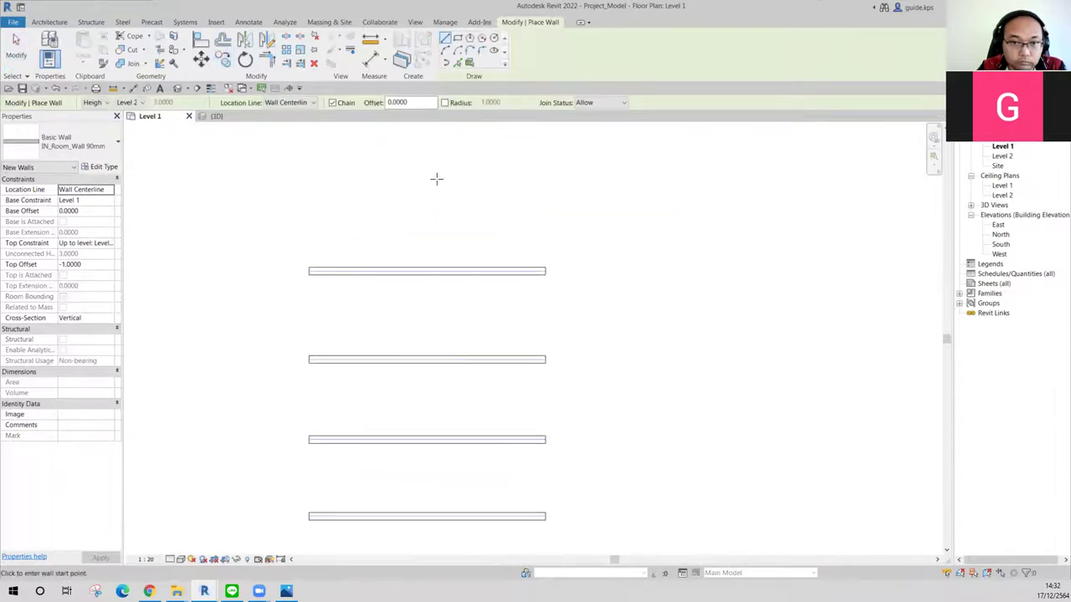
left_click(433, 271)
left_click(433, 237)
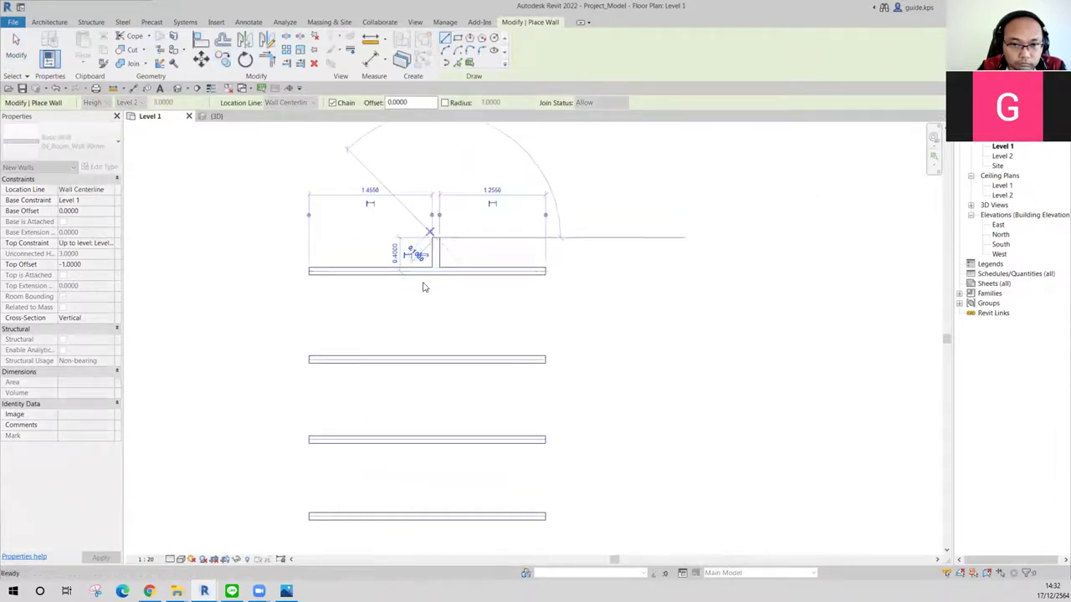
key("Escape")
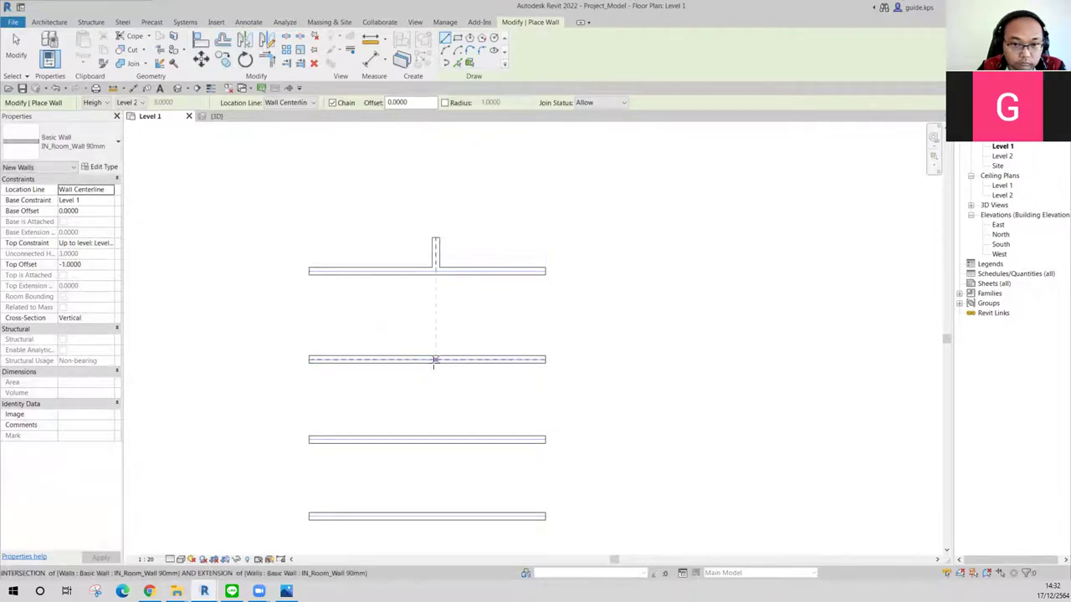
left_click(426, 360)
left_click(427, 392)
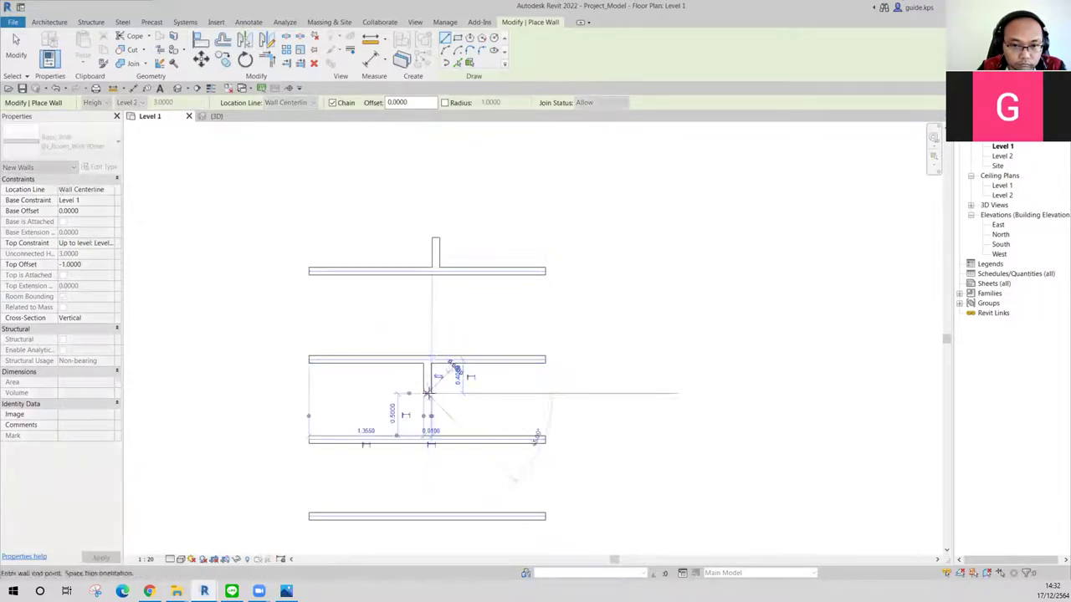
key("Escape")
Step: Draw short stub walls at the left ends, one hanging downward and one rising upward
middle_click_drag(478, 409, 517, 317)
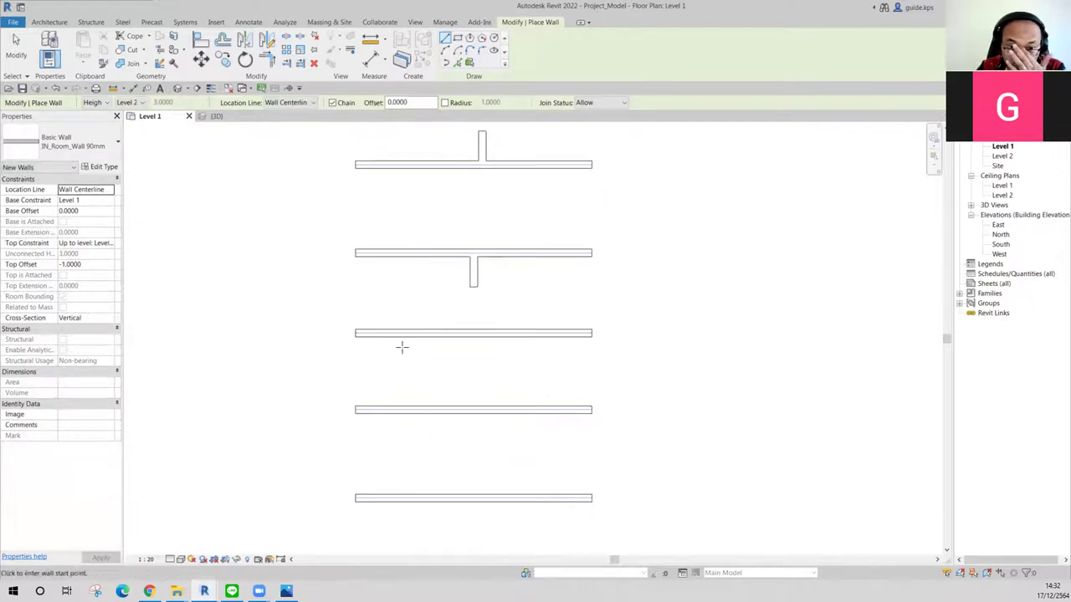
left_click(356, 333)
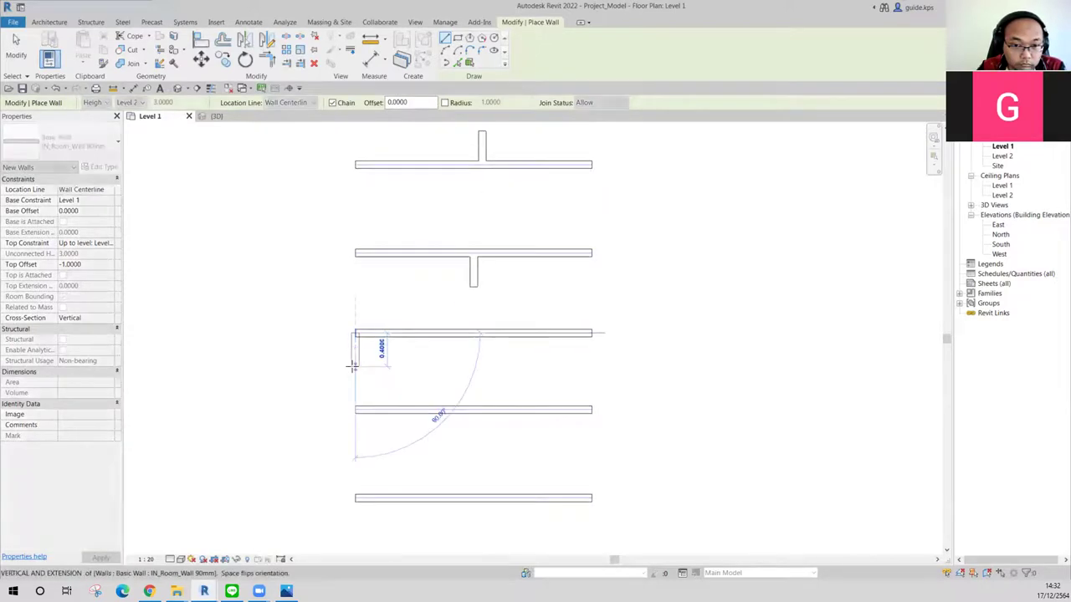
left_click(353, 366)
key("Escape")
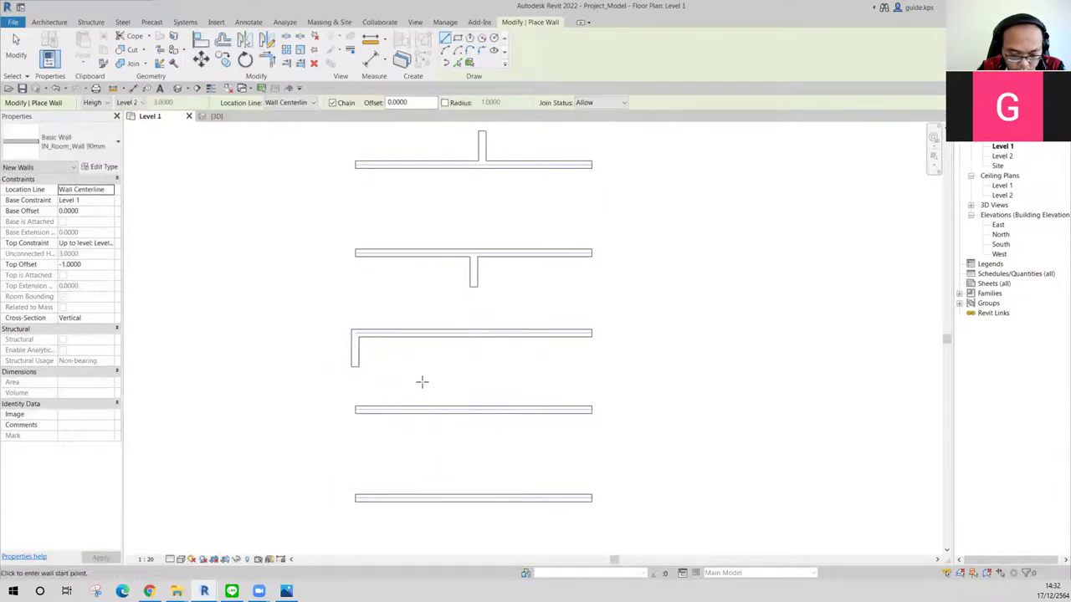
left_click(355, 409)
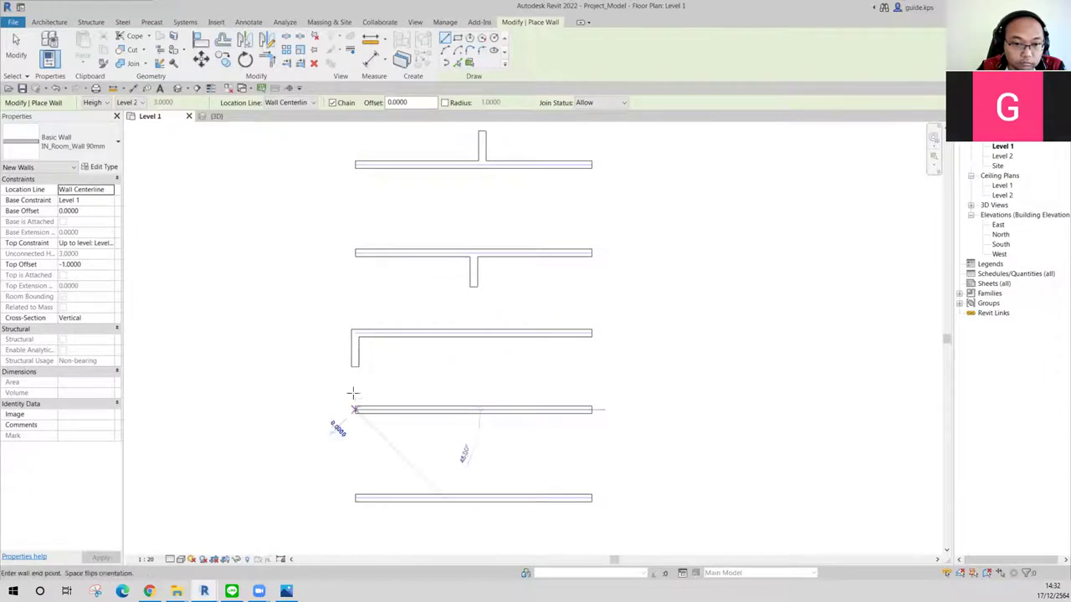
left_click(353, 384)
key("Escape")
Step: Add short vertical stubs at the upper and lower right ends, running toward each other
middle_click_drag(488, 447, 462, 314)
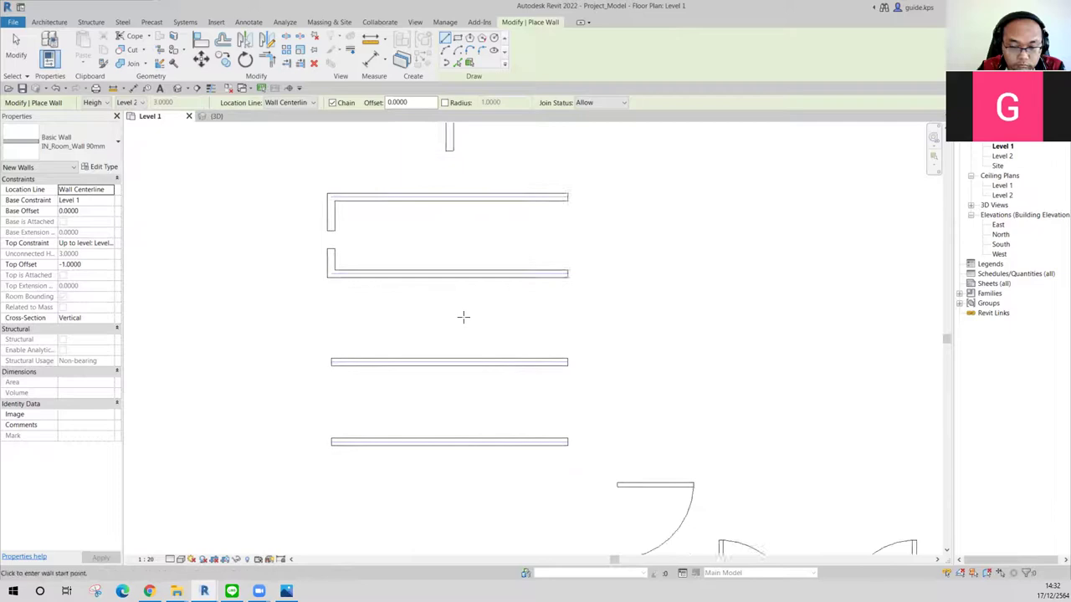
left_click(567, 362)
left_click(567, 386)
key("Escape")
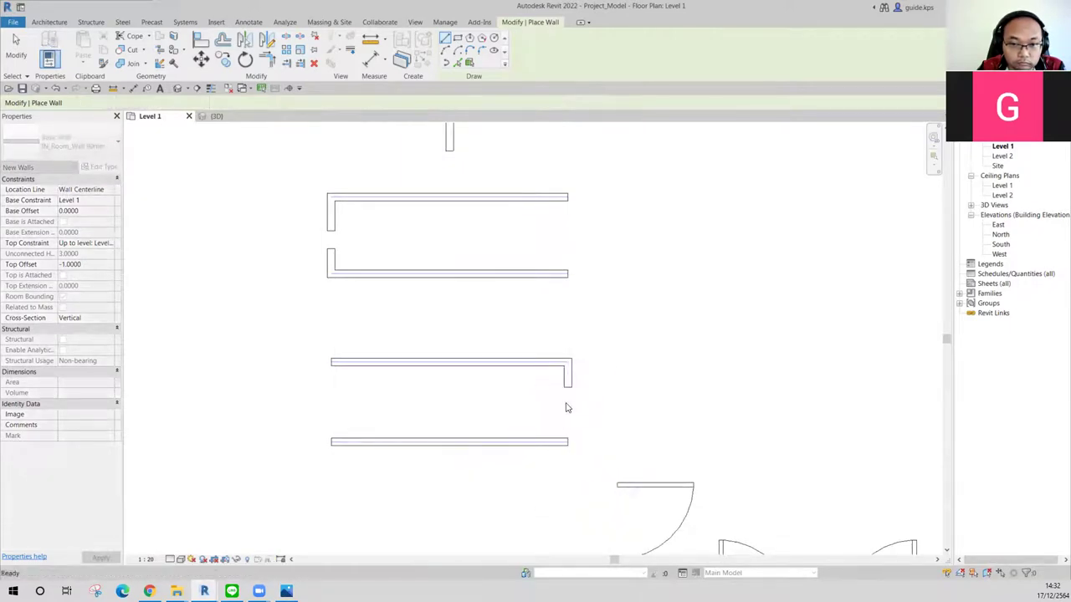
left_click(567, 442)
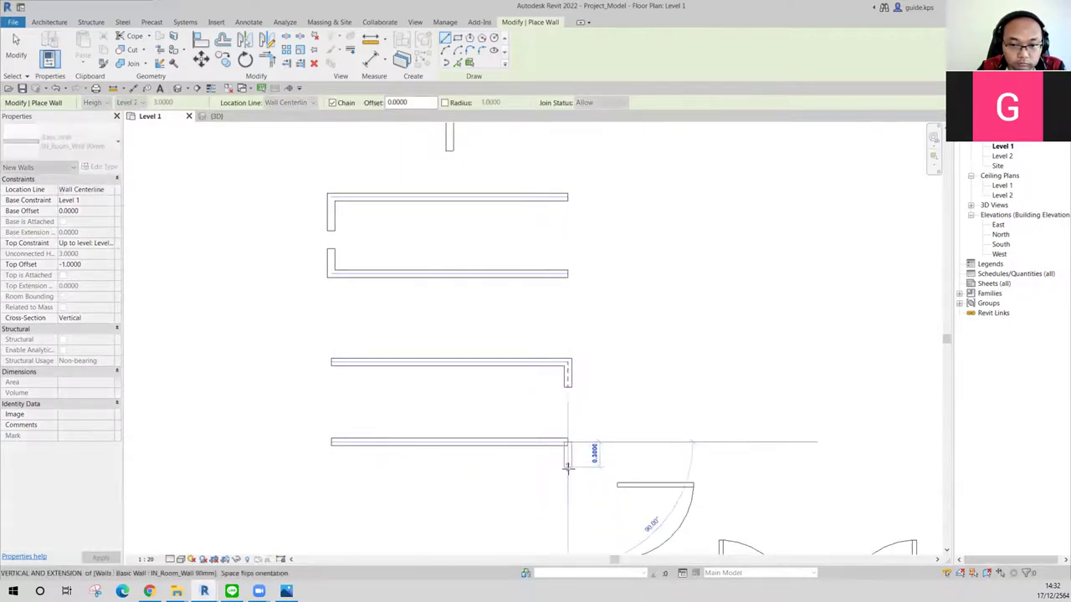
left_click(567, 410)
key("Escape")
key("Escape")
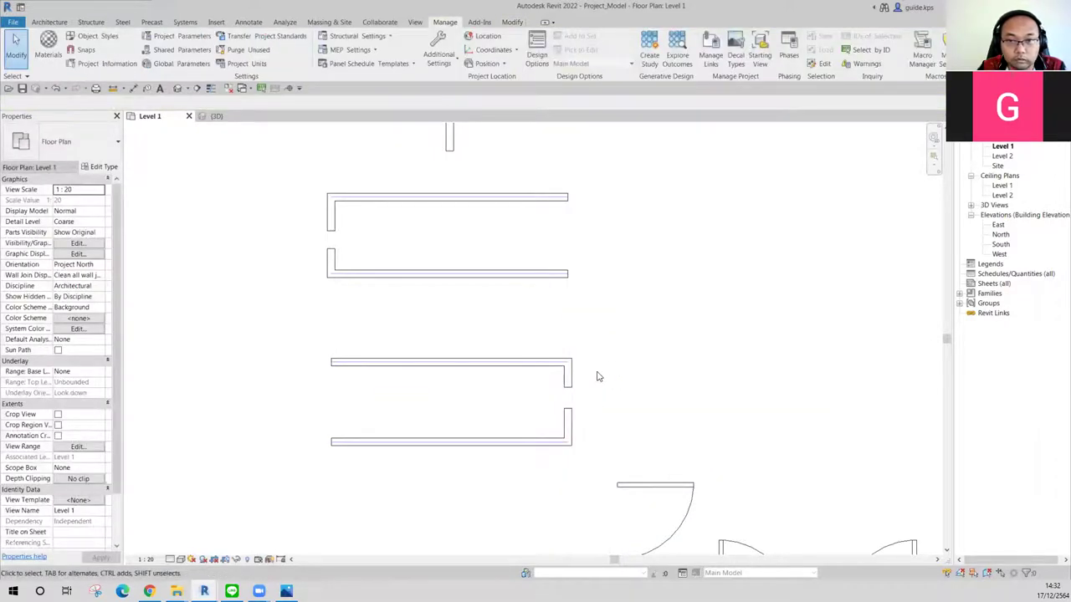
scroll(566, 373, "down", 2)
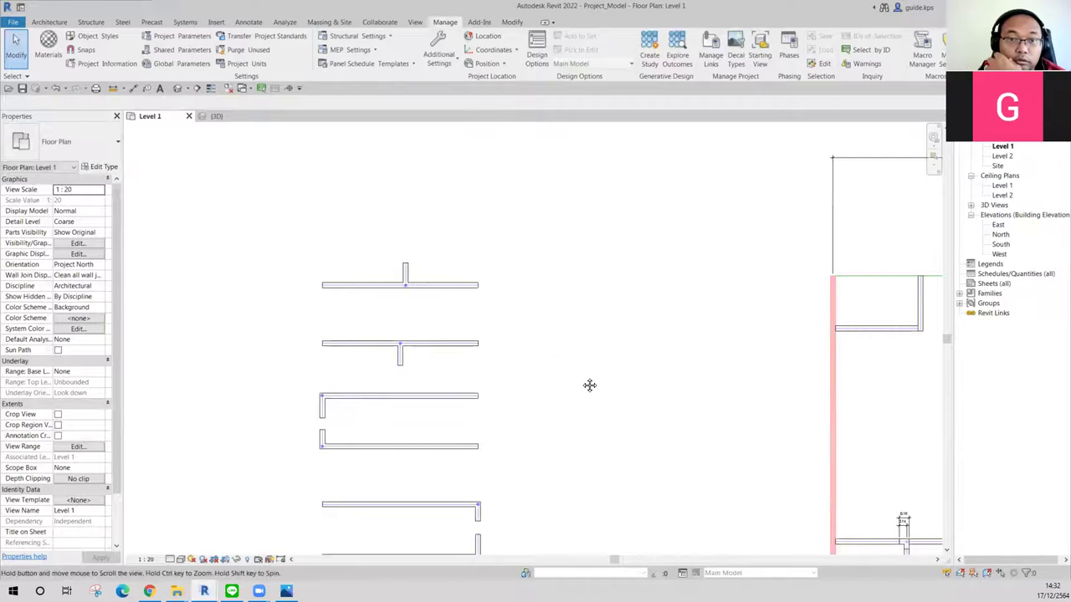
scroll(557, 326, "down", 2)
scroll(511, 363, "down", 1)
scroll(488, 388, "down", 2)
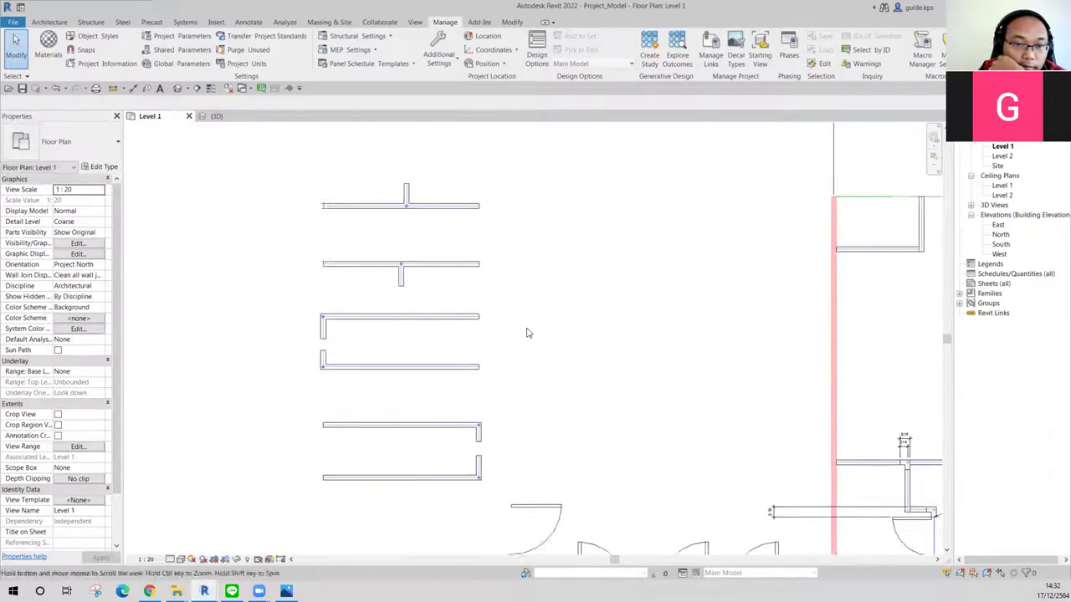
scroll(527, 333, "up", 1)
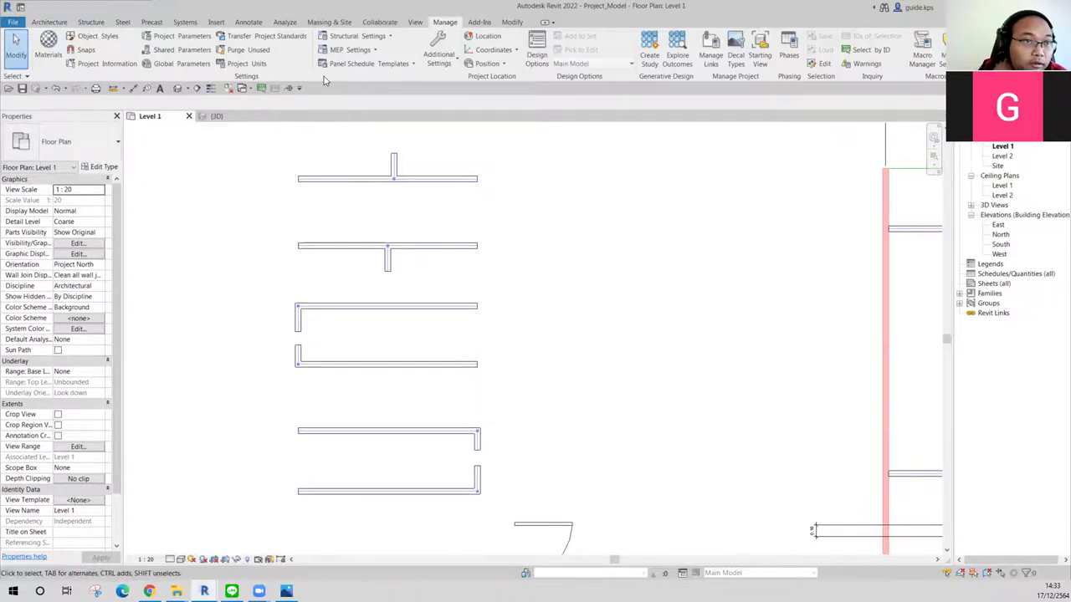
left_click(90, 23)
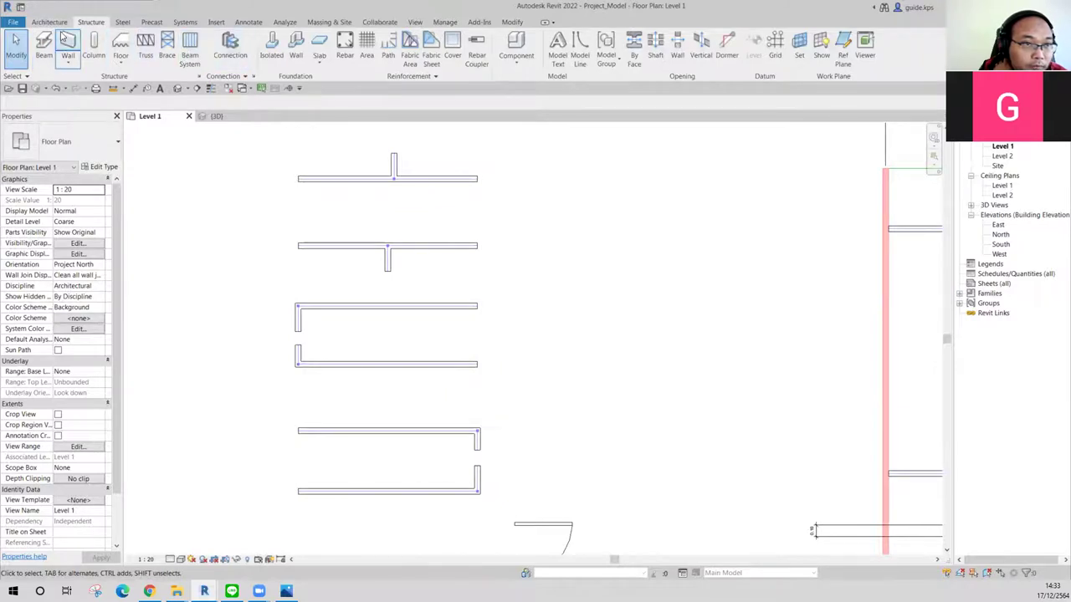
Step: Bring up the Architecture ribbon tools while leaving the Level 1 walls untouched
left_click(43, 23)
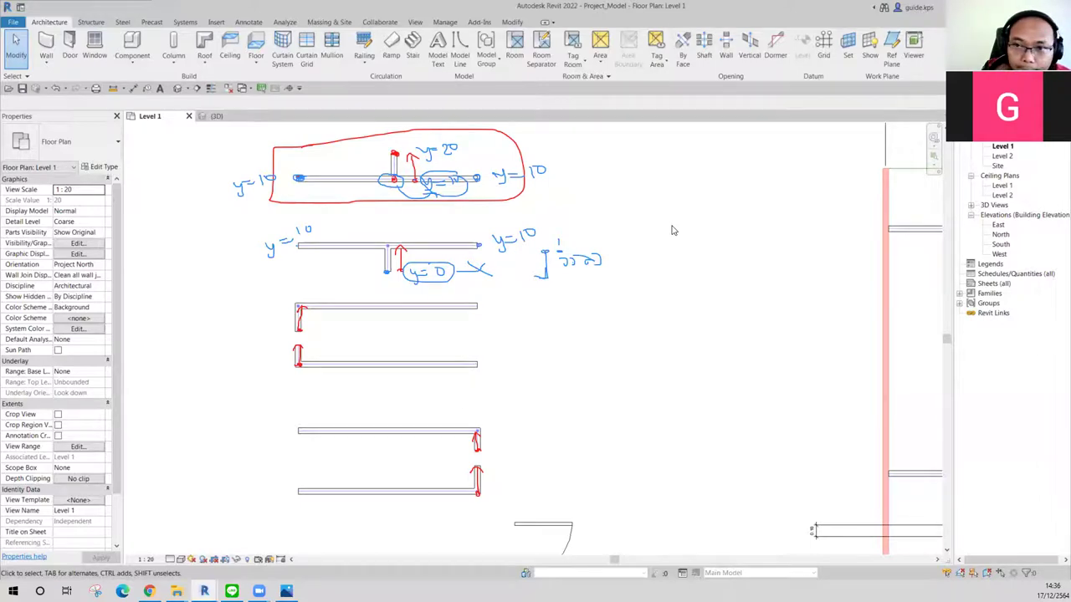
key("Escape")
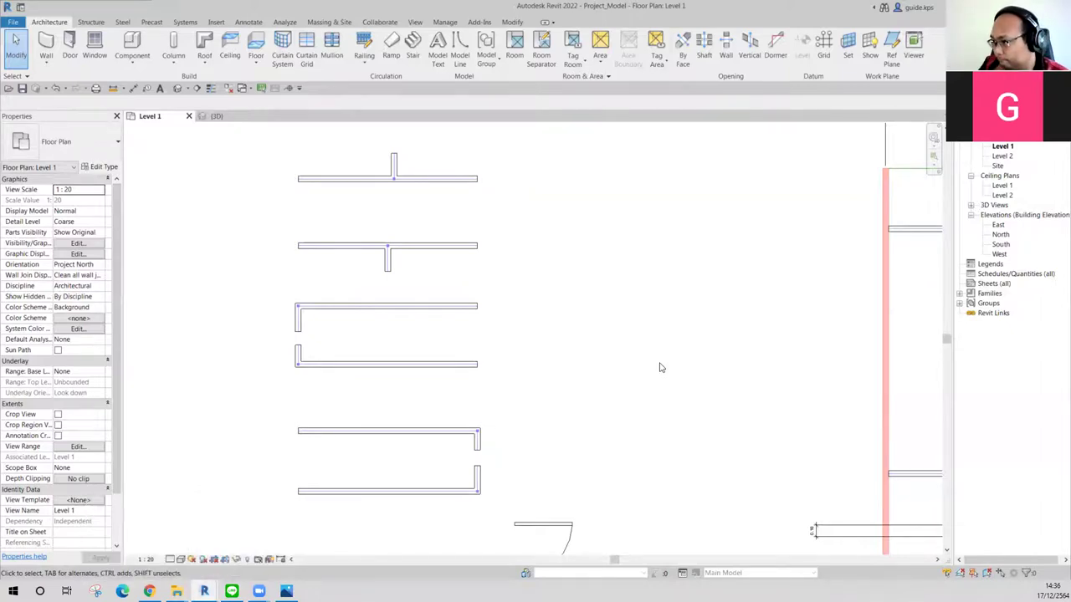
Step: Switch from Revit to the Dynamo window from the taskbar
left_click(266, 540)
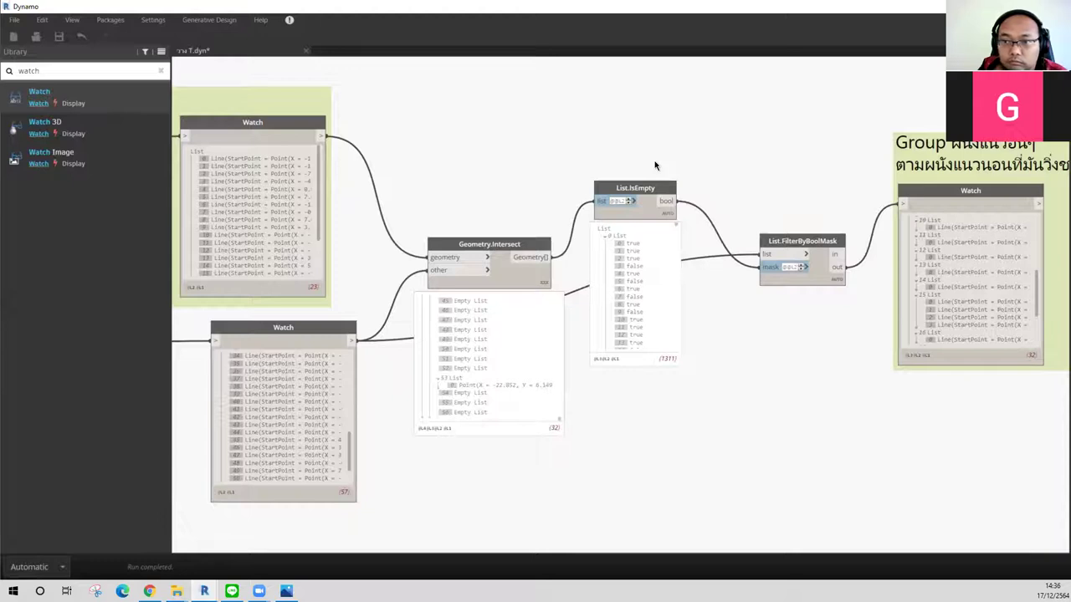
Step: Zoom to the wall-intersection filter nodes and select the old 'watch' library search text
scroll(748, 372, "down", 3)
scroll(748, 372, "down", 3)
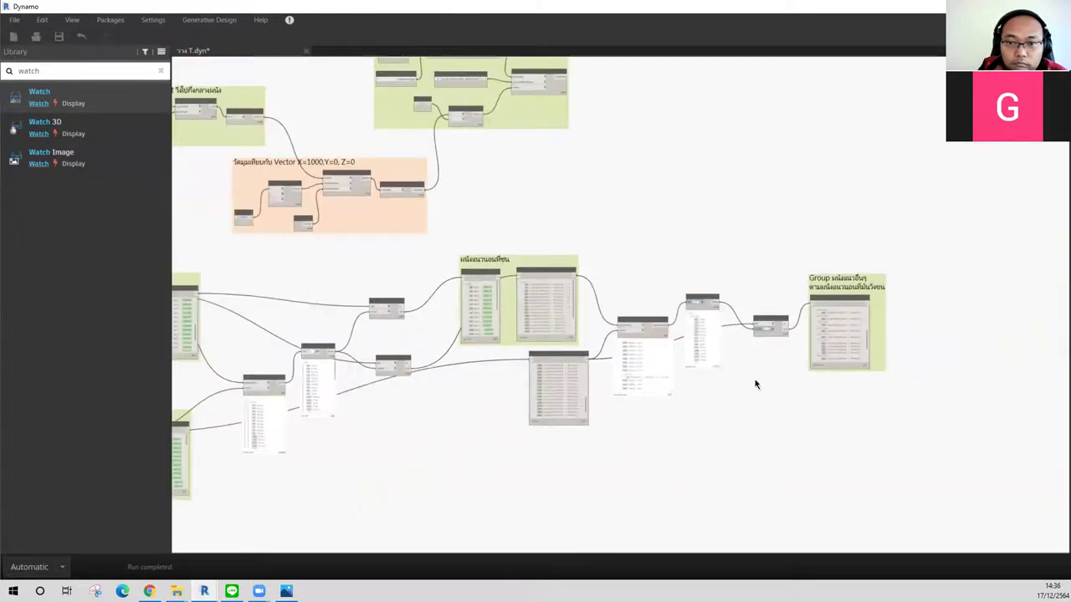
scroll(755, 384, "up", 2)
scroll(758, 383, "up", 2)
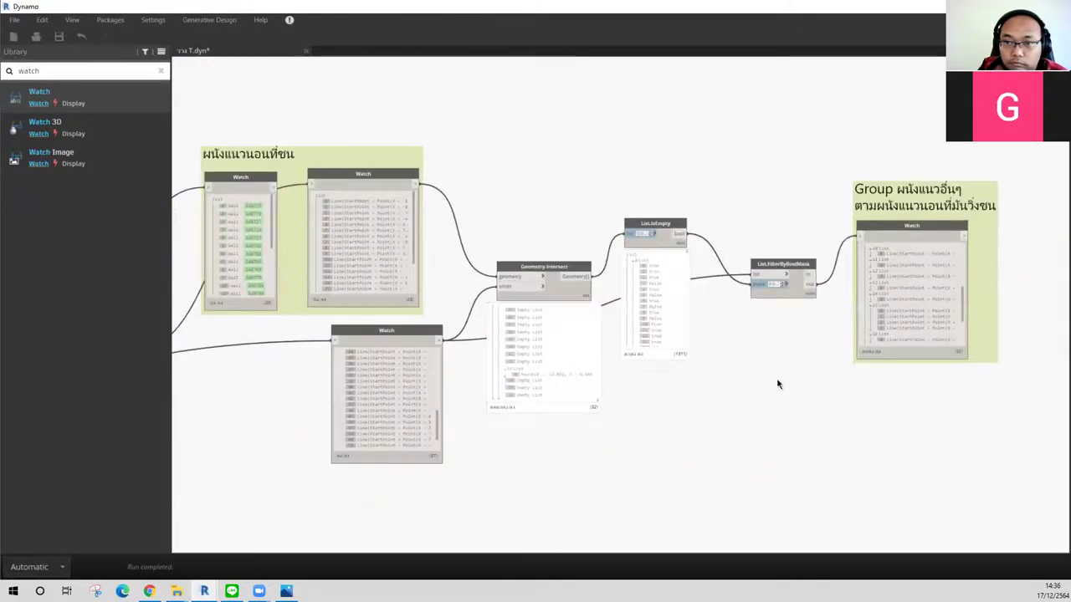
middle_click_drag(777, 384, 759, 397)
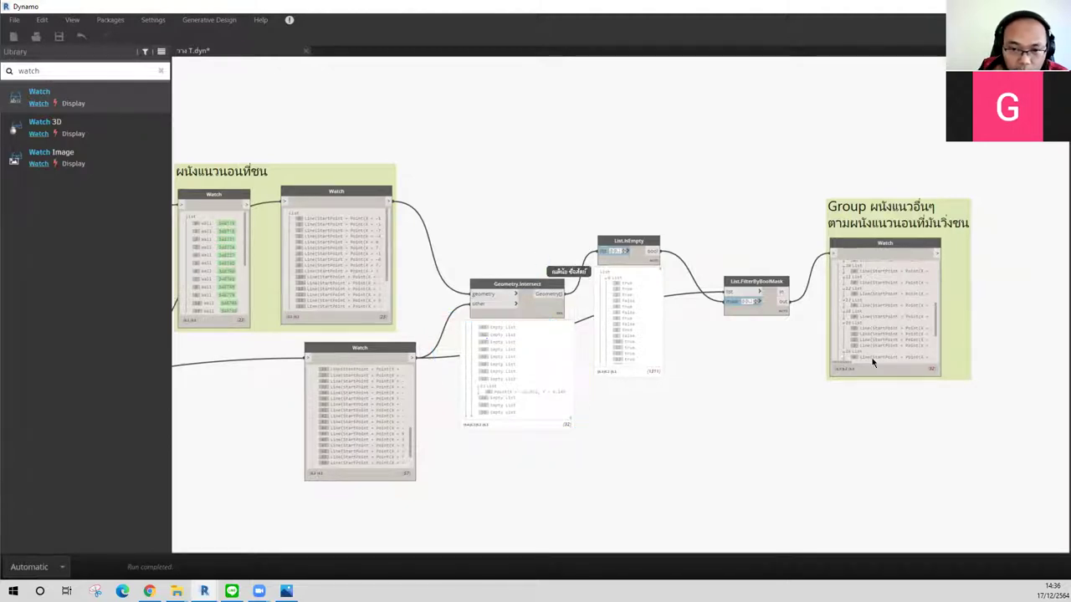
double_click(74, 73)
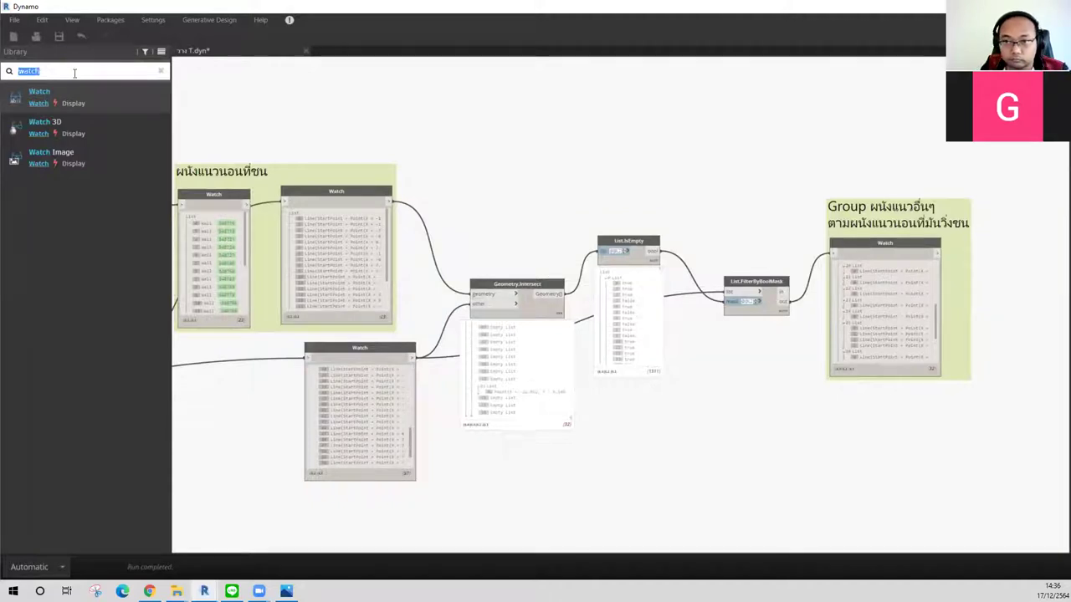
Step: Search 'flat' and place a List.Flatten node fed by the Geometry.Intersect results
type("fla")
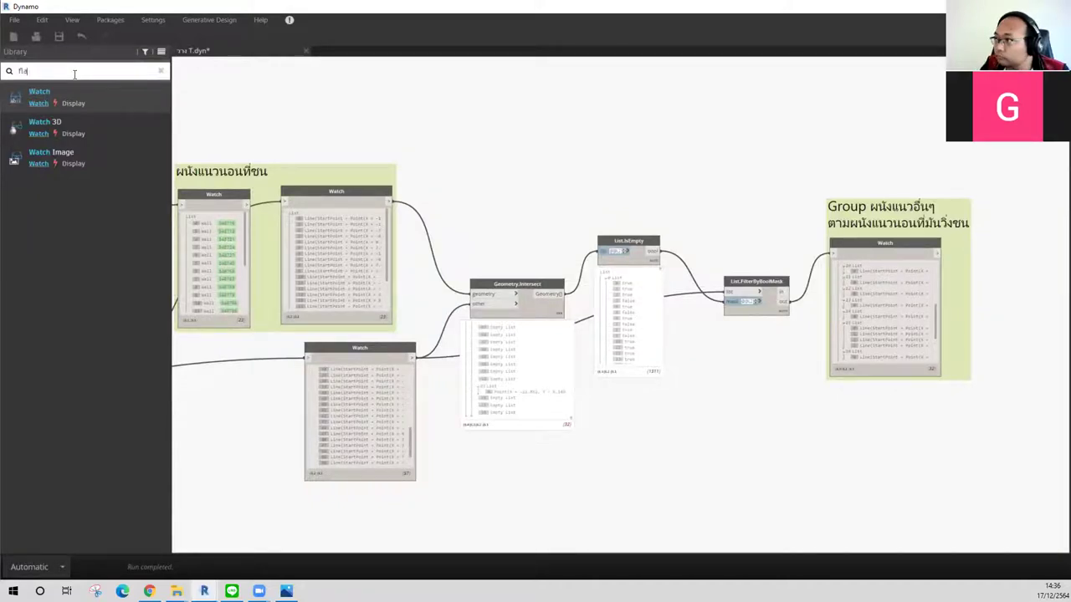
type("t")
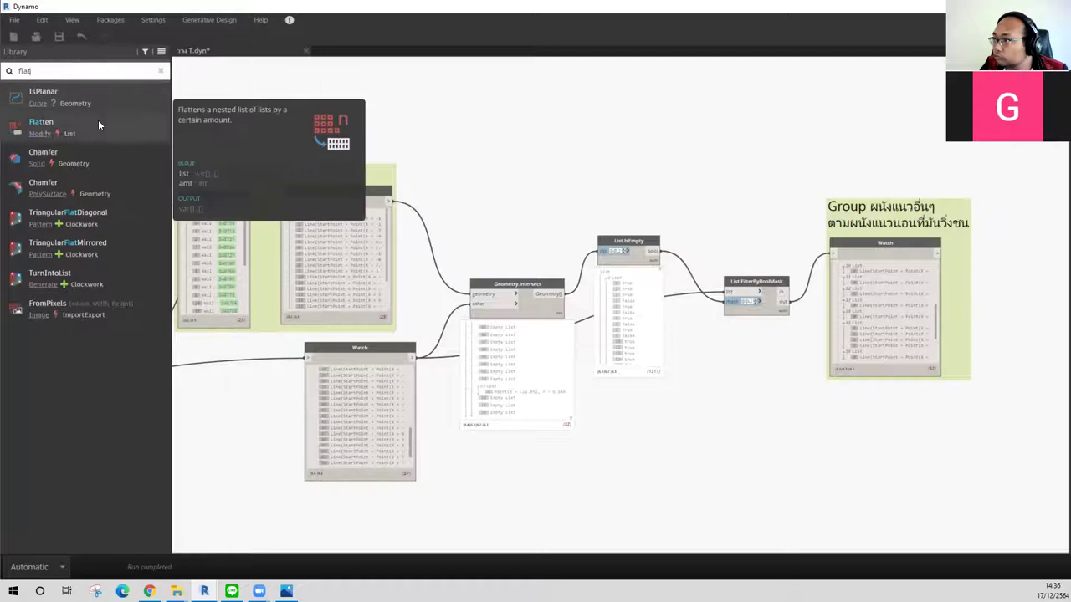
mouse_move(98, 119)
left_mouse_down()
mouse_move(634, 337)
mouse_move(662, 433)
left_mouse_up()
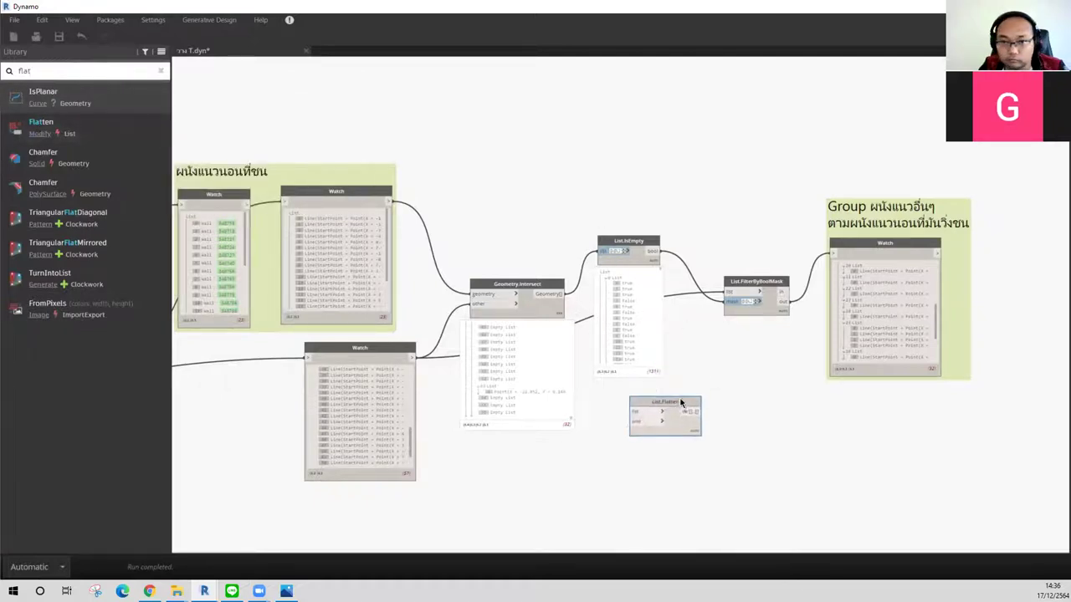
left_click(641, 441)
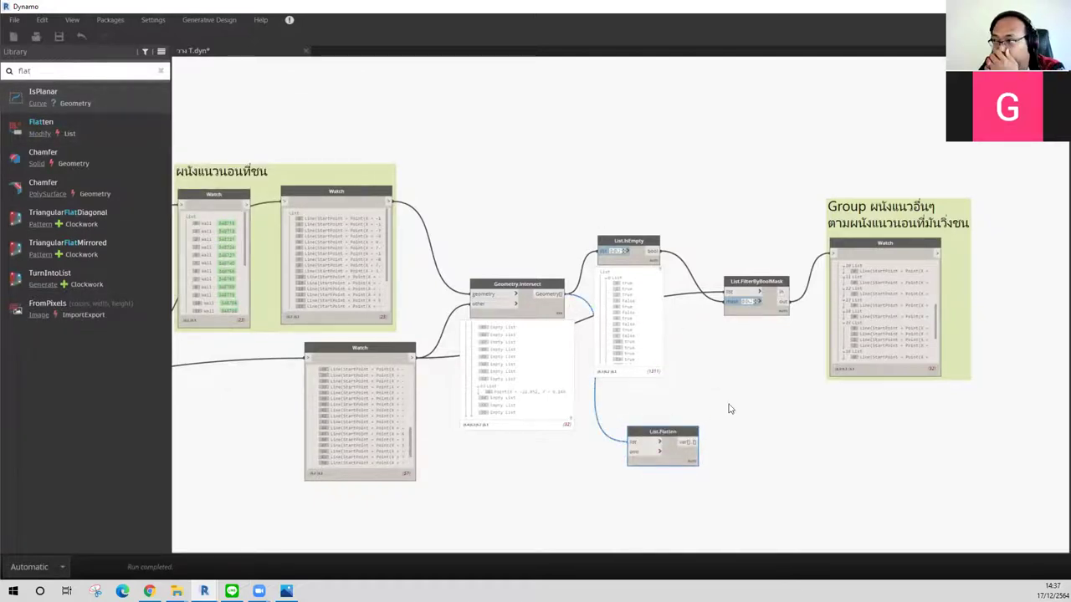
scroll(728, 382, "down", 5)
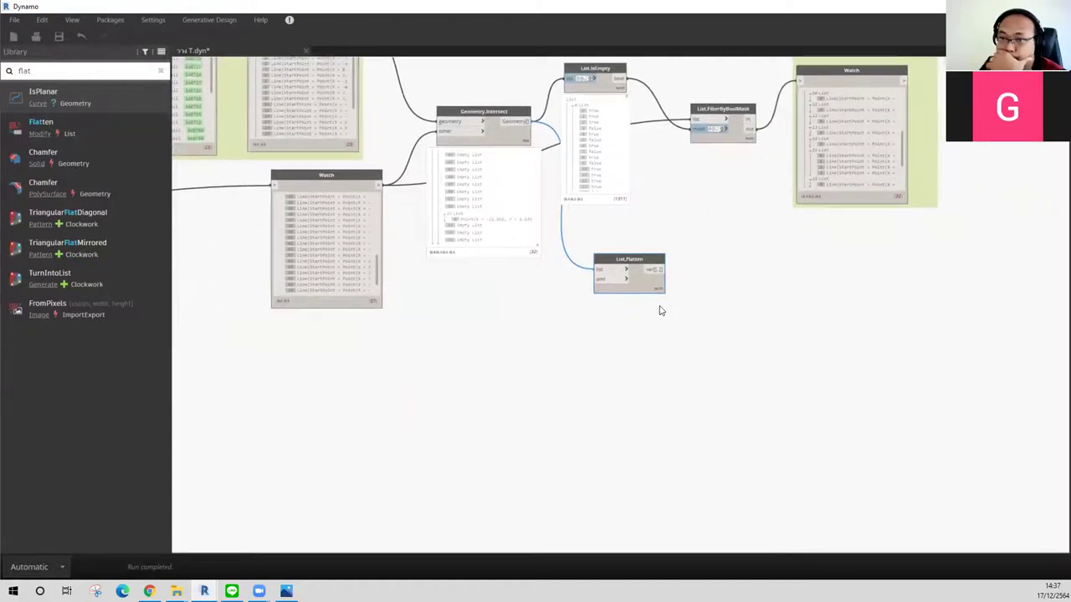
mouse_move(663, 445)
scroll(741, 295, "up", 1)
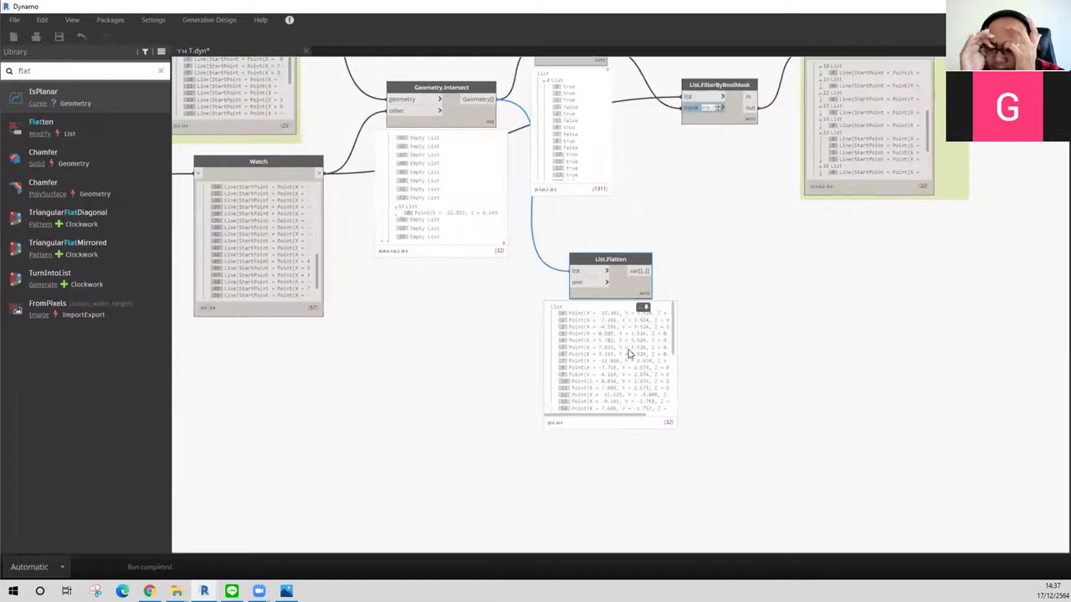
Step: Enable Use Levels with Keep List Structure on Flatten's input, grouping points per wall
left_click(606, 271)
left_click(620, 272)
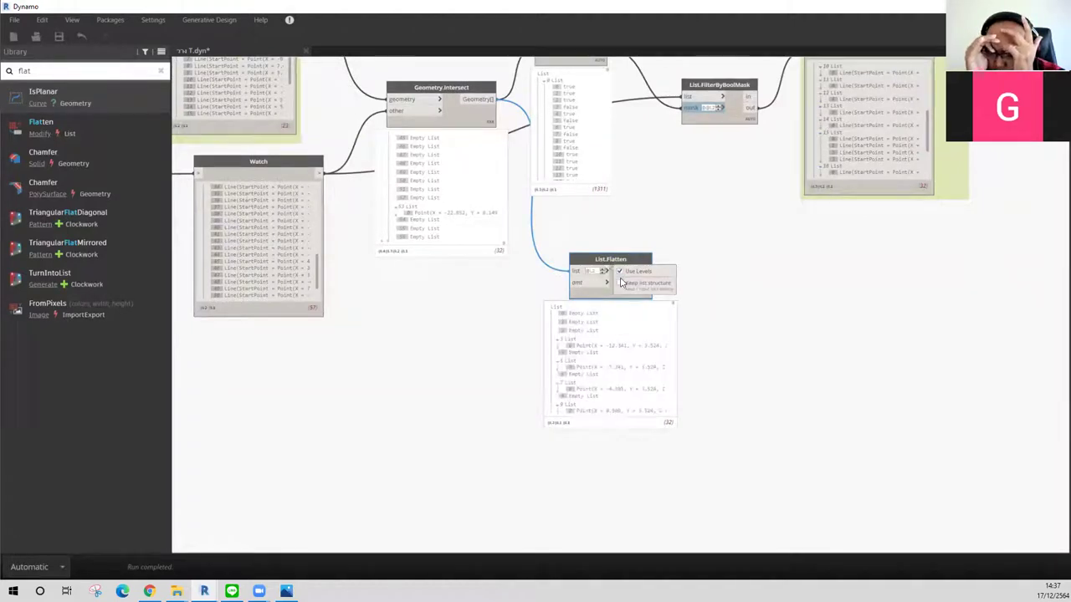
left_click(620, 283)
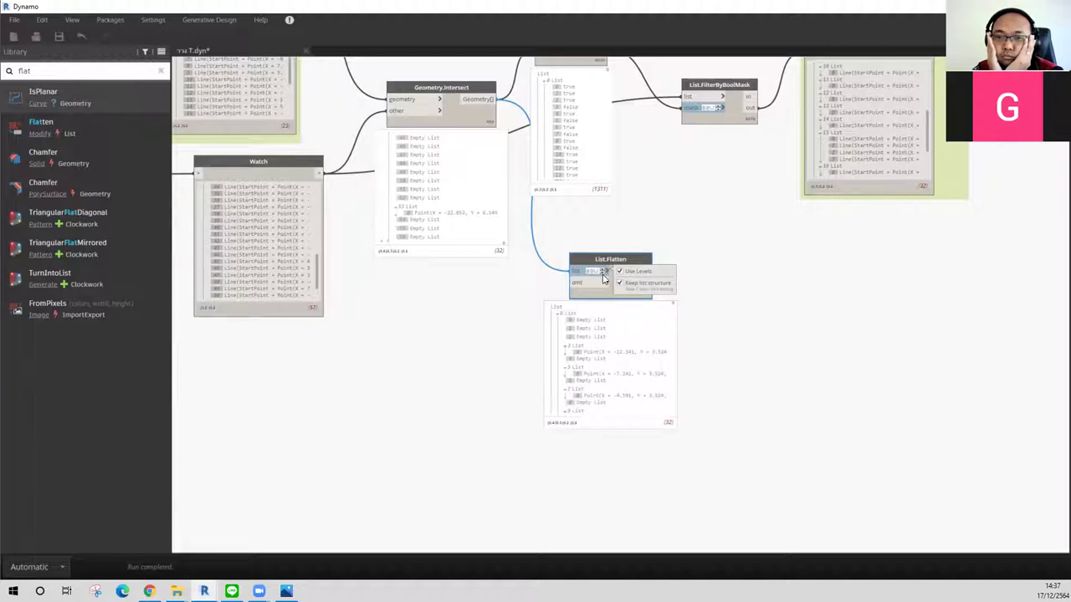
left_click(604, 278)
left_click(603, 276)
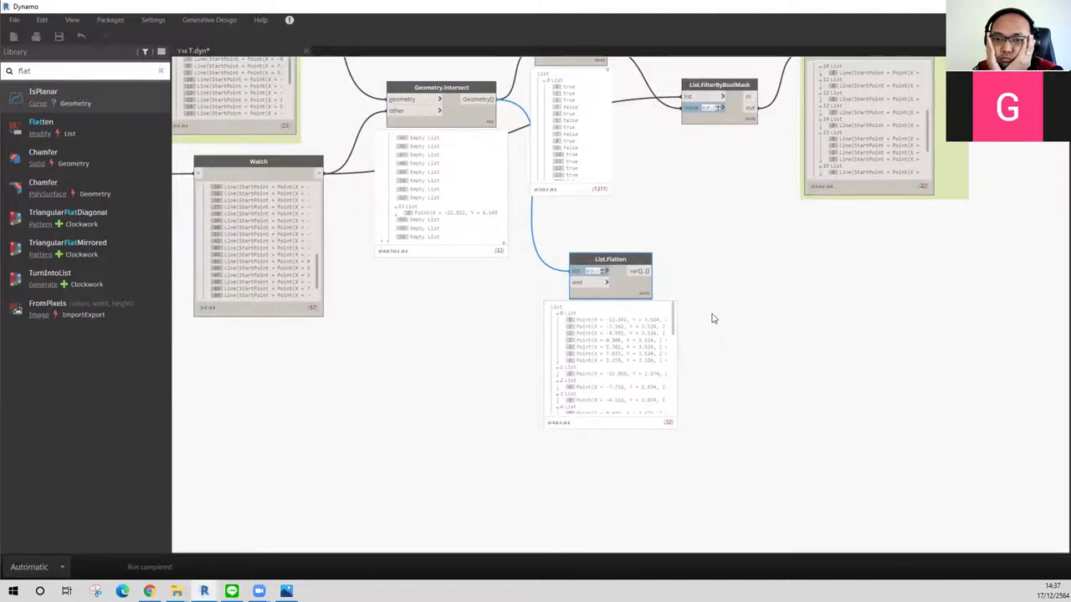
Step: Zoom and pan through the preview bubbles, comparing flattened point lists with the intersection results
scroll(710, 325, "up", 1)
scroll(411, 172, "down", 3)
scroll(463, 193, "up", 5)
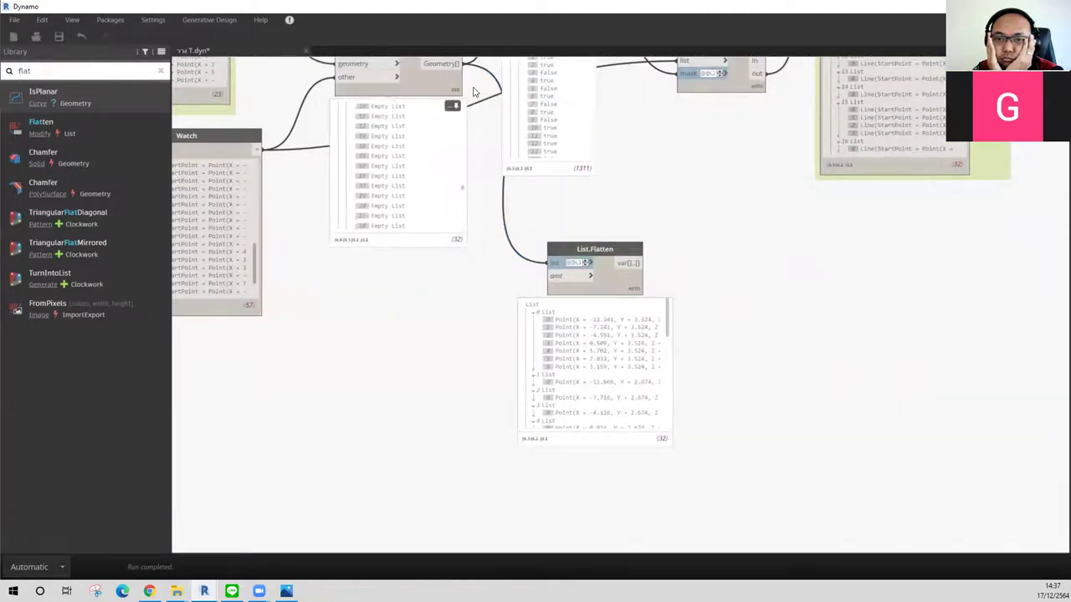
scroll(401, 170, "down", 2)
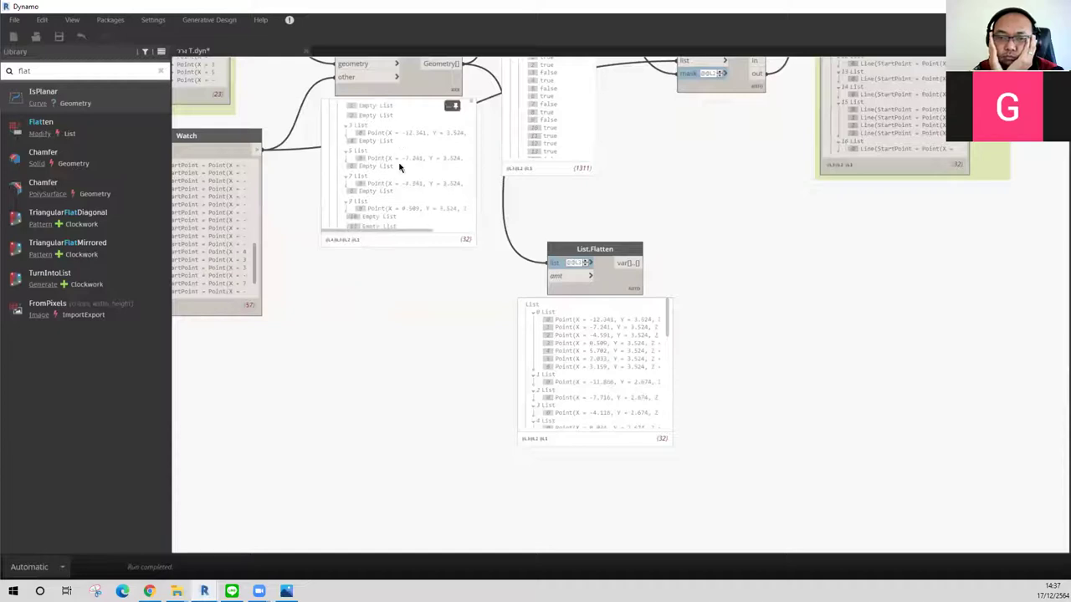
scroll(407, 173, "down", 3)
scroll(421, 210, "down", 3)
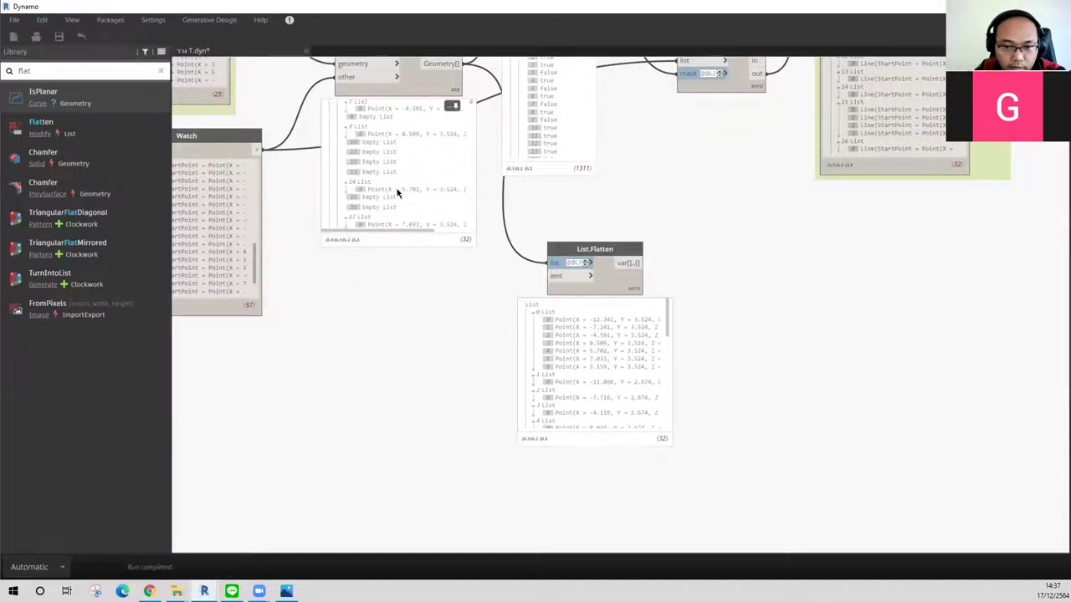
scroll(397, 192, "down", 3)
scroll(397, 192, "up", 3)
scroll(396, 192, "up", 3)
scroll(397, 191, "up", 3)
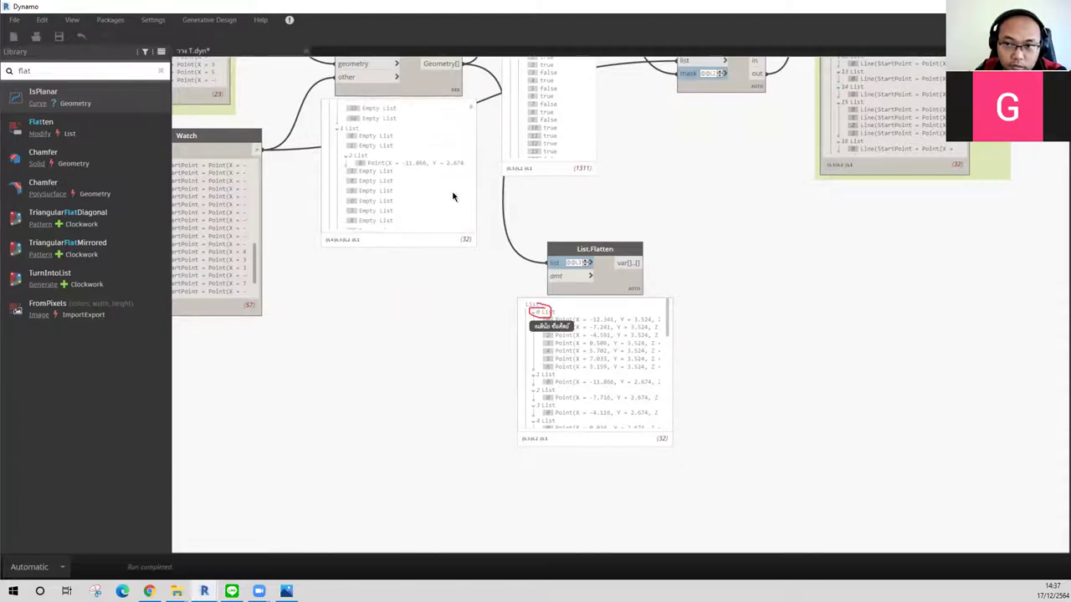
middle_click_drag(438, 176, 454, 210)
scroll(468, 213, "down", 5)
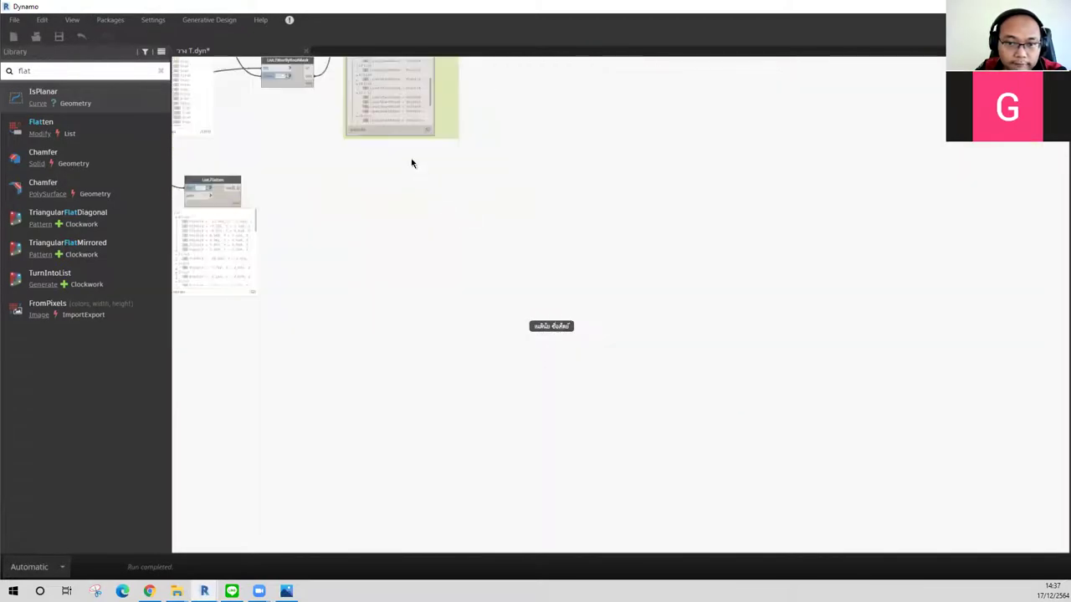
scroll(674, 306, "up", 2)
scroll(407, 259, "up", 1)
scroll(531, 217, "up", 1)
scroll(530, 217, "up", 1)
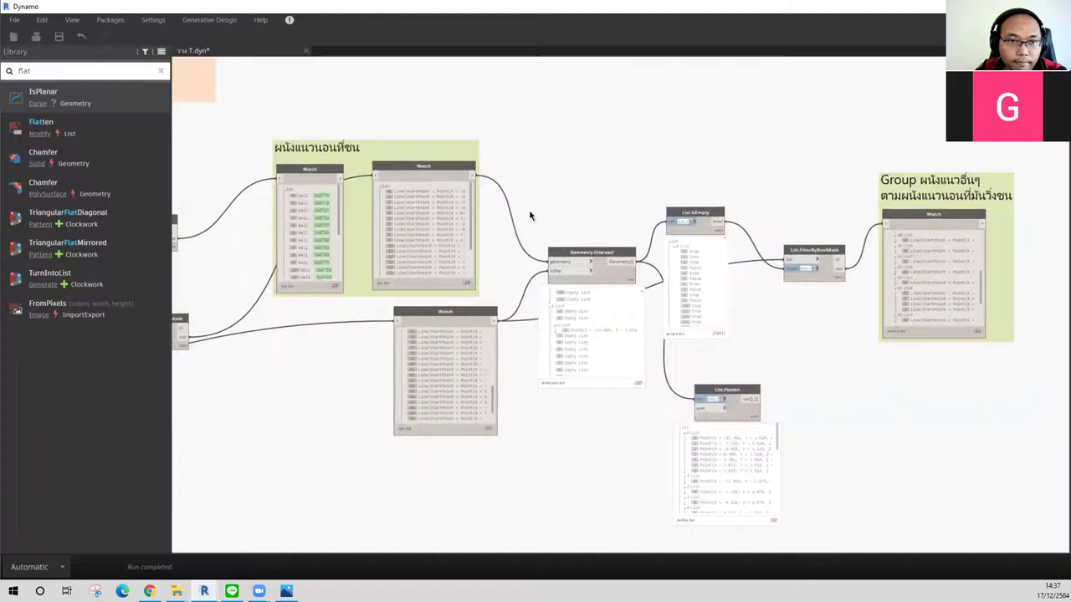
scroll(336, 202, "up", 2)
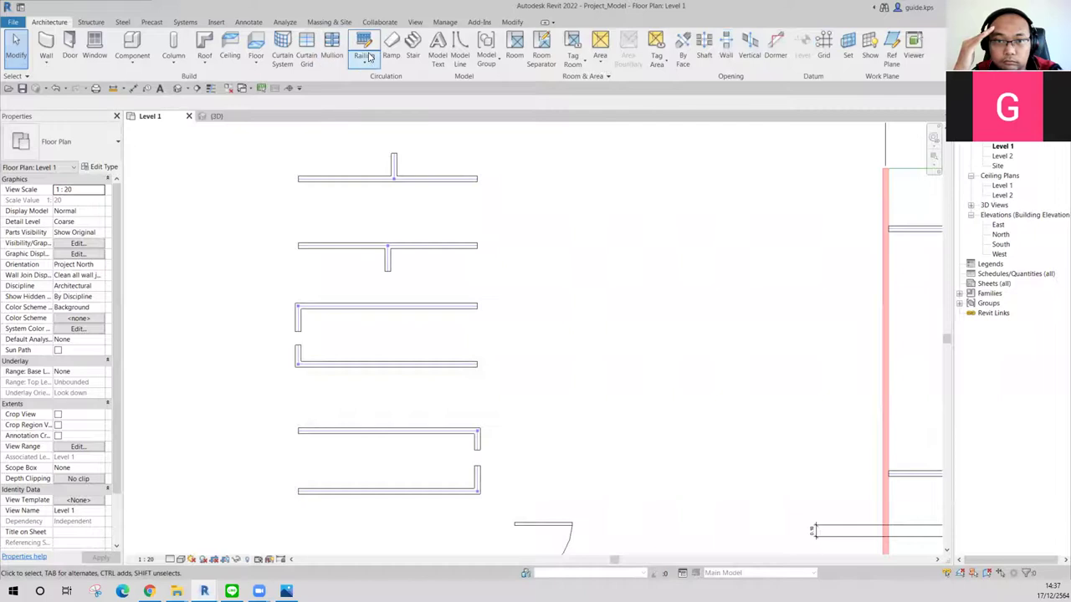
Step: Select the wall with element ID 348715 via Select by ID and pan it into view
key("i")
key("d")
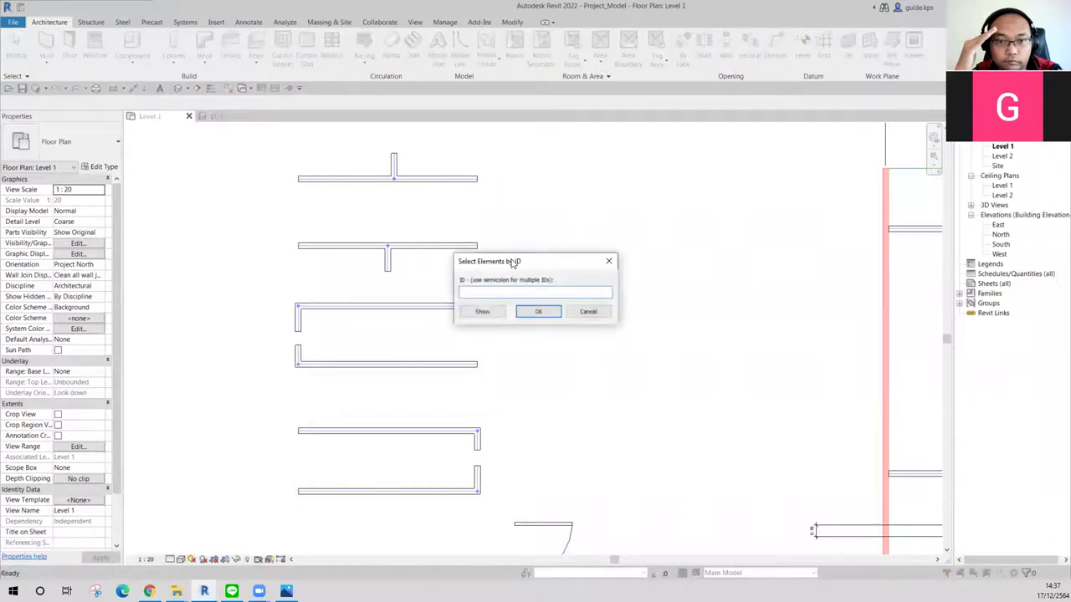
type("348715")
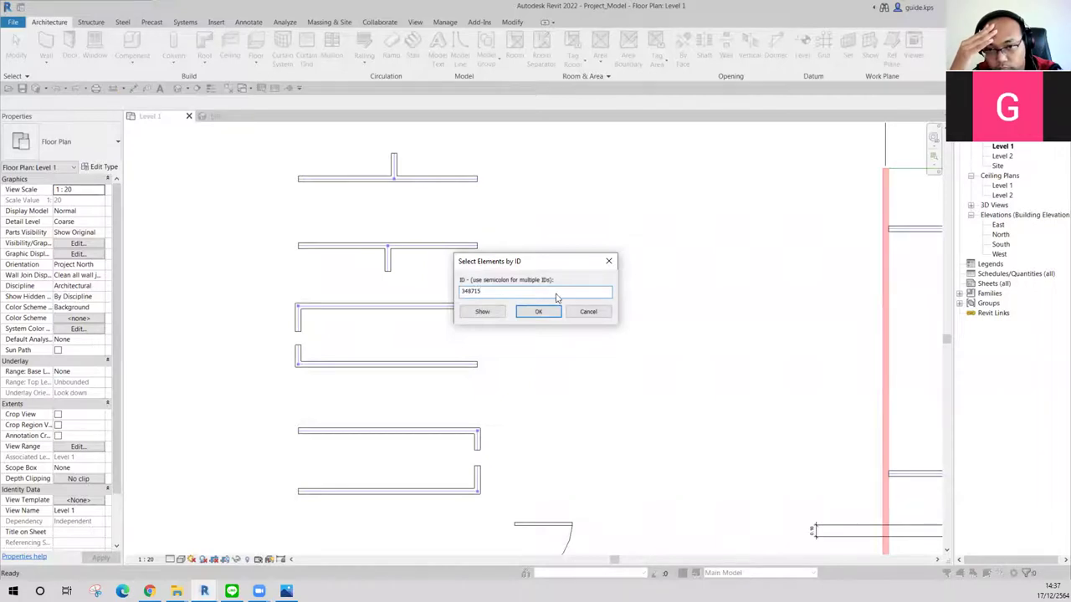
left_click(538, 311)
scroll(772, 349, "down", 3)
mouse_move(772, 349)
middle_mouse_down()
mouse_move(441, 312)
mouse_move(612, 334)
middle_mouse_up()
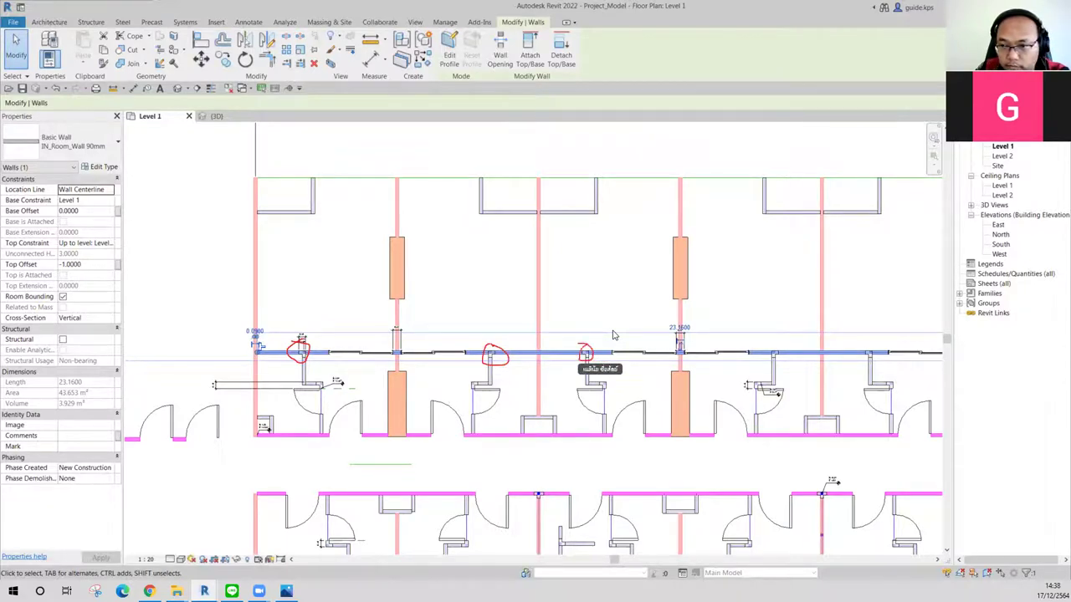
mouse_move(845, 329)
middle_mouse_down()
mouse_move(801, 326)
mouse_move(624, 266)
middle_mouse_up()
middle_click_drag(768, 292, 758, 290)
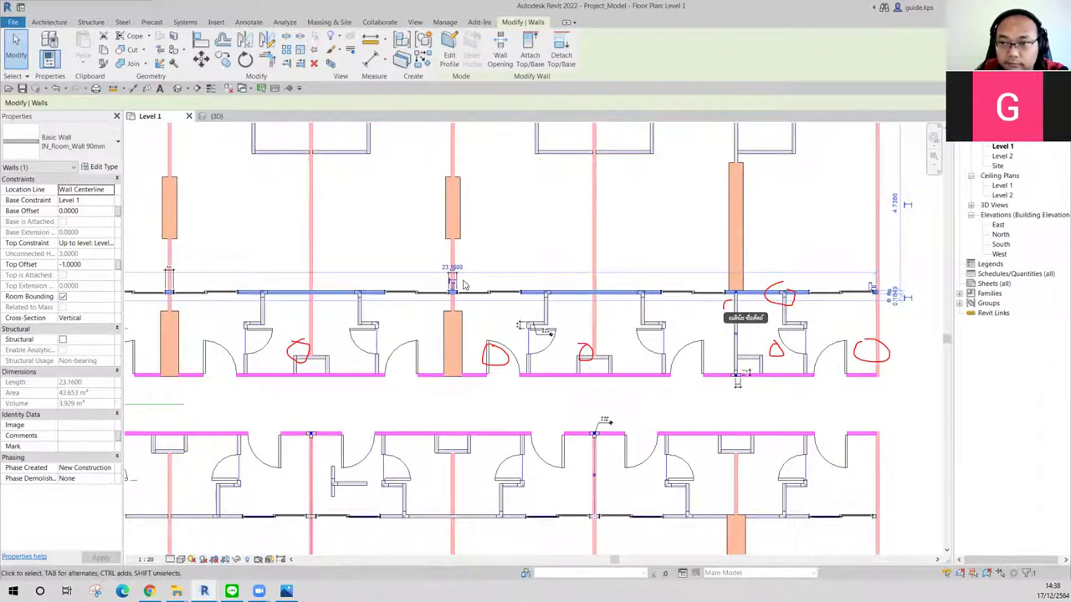
Step: Inspect the stalls, reselect the long horizontal wall behind them, and return to Dynamo
scroll(743, 299, "up", 1)
scroll(743, 299, "up", 1)
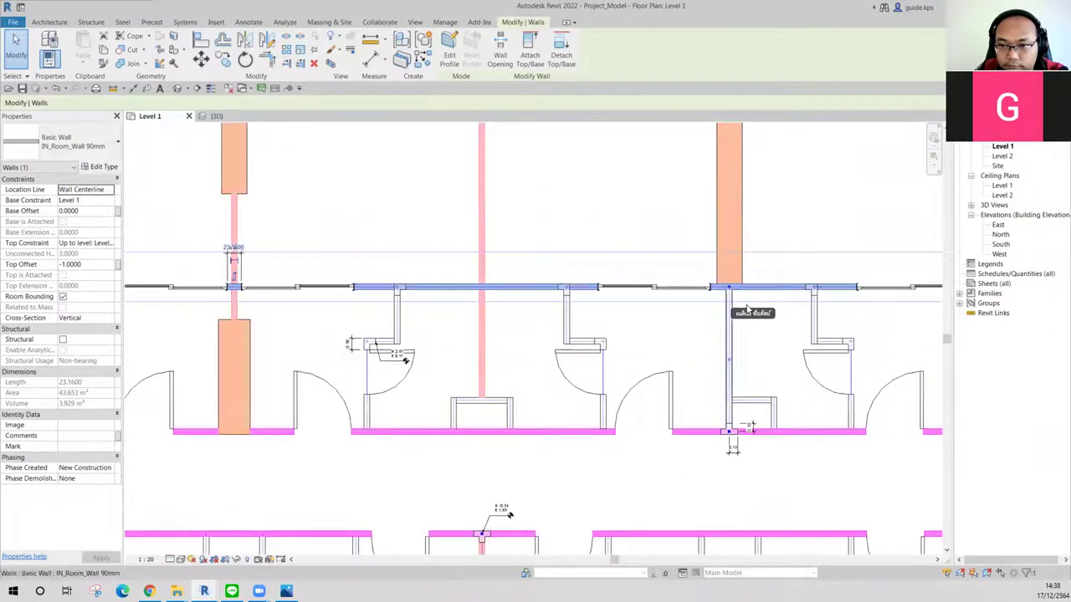
scroll(739, 305, "up", 1)
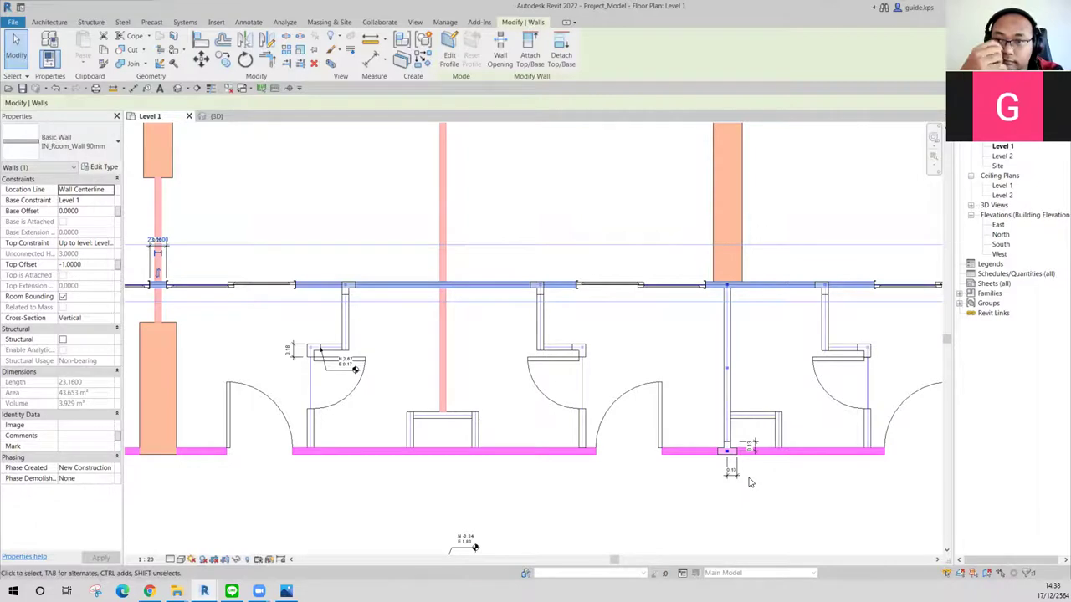
scroll(691, 231, "down", 3)
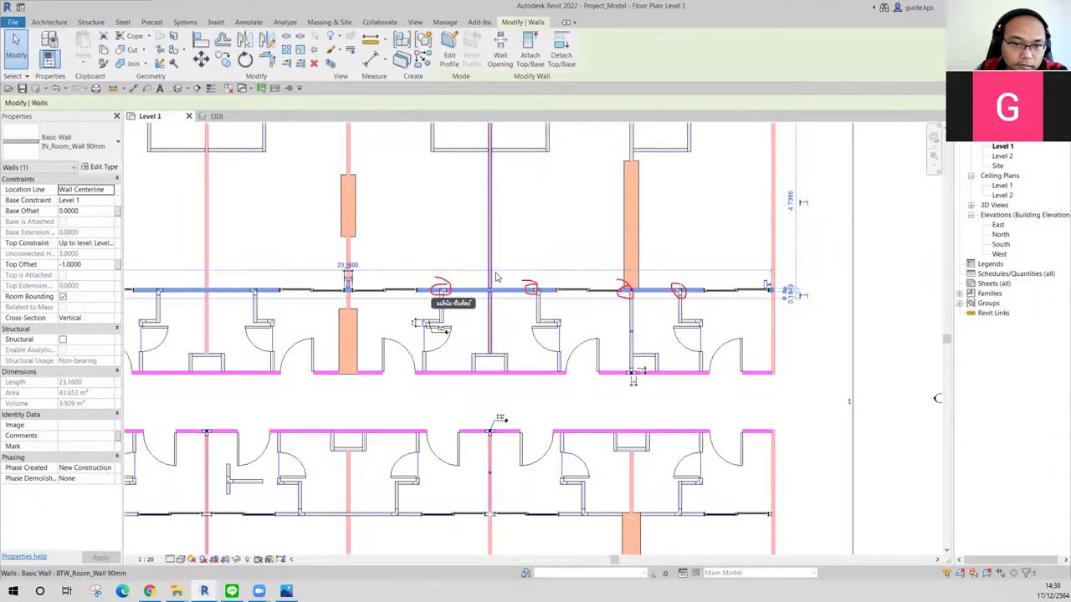
mouse_move(507, 256)
middle_mouse_down()
mouse_move(576, 249)
mouse_move(662, 265)
middle_mouse_up()
scroll(576, 250, "down", 1)
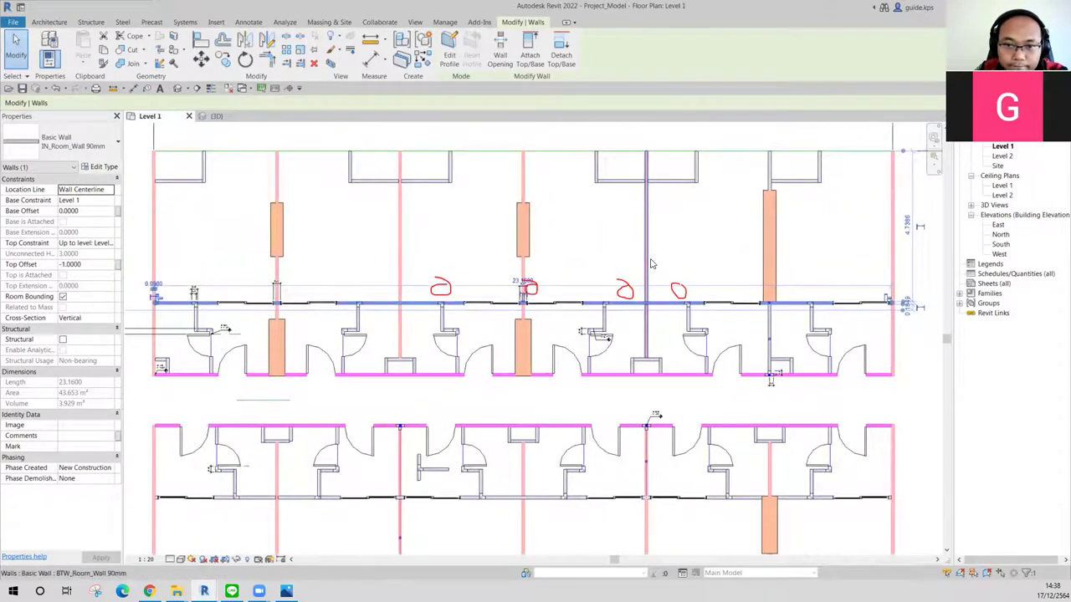
left_click(203, 255)
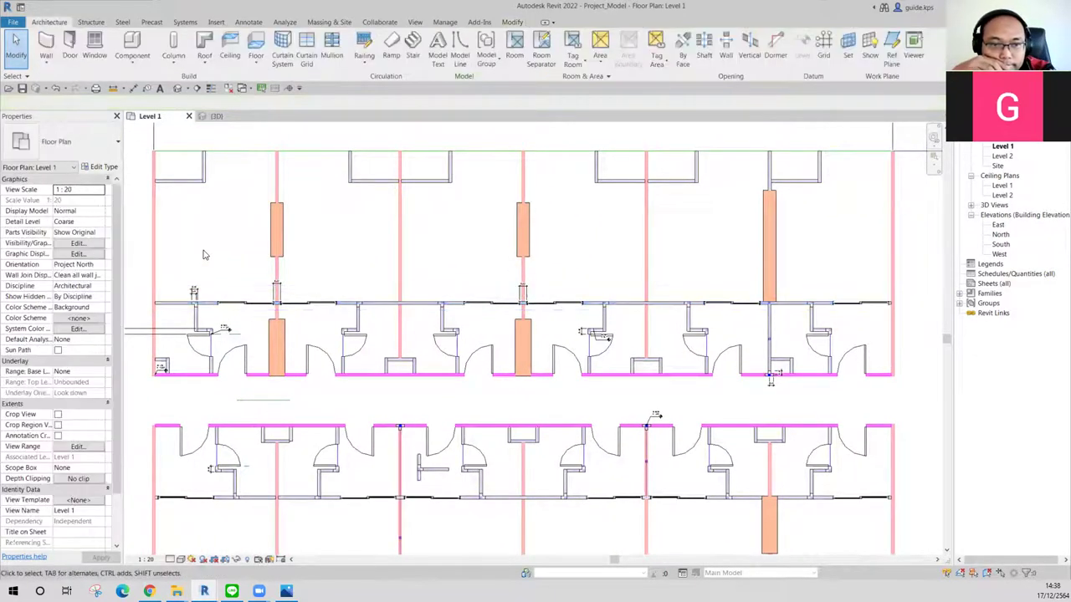
left_click(197, 305)
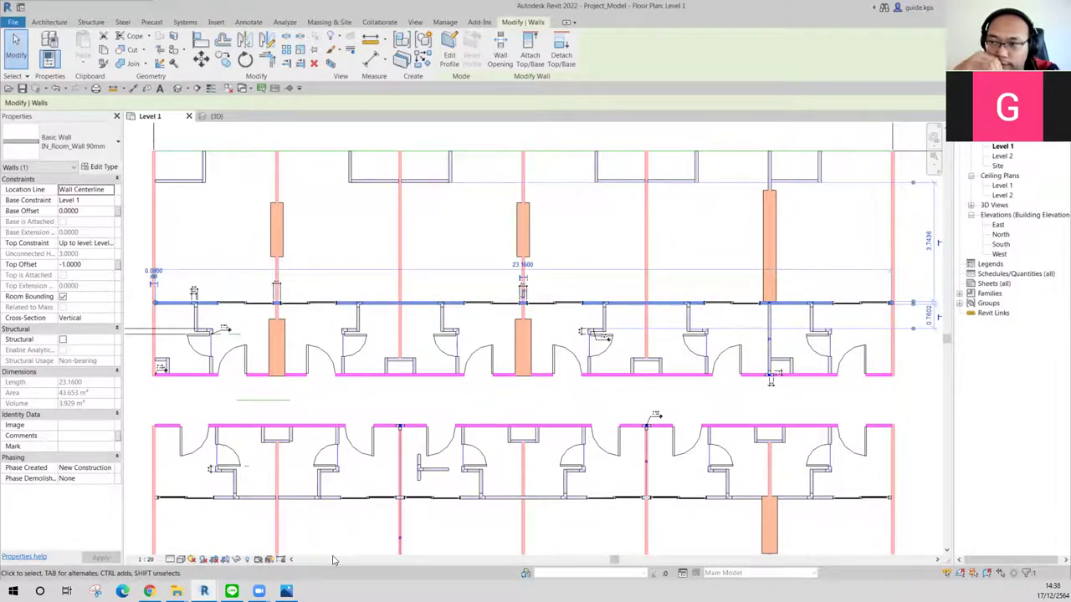
left_click(269, 544)
mouse_move(286, 592)
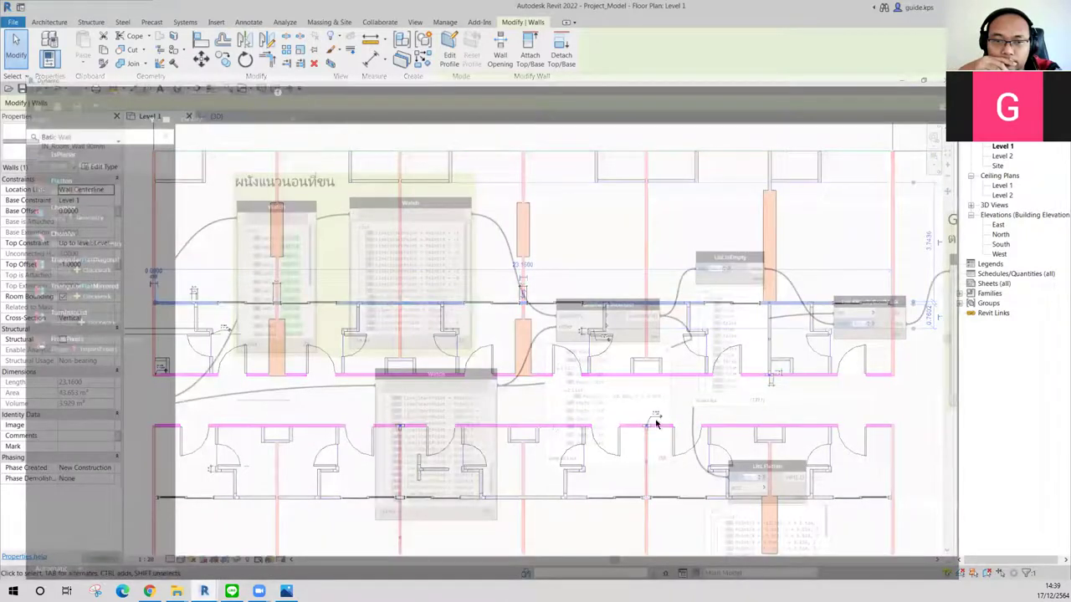
Step: Inspect the List.Flatten output in nested and flat views, picking the -11.886 point
middle_click_drag(820, 553, 612, 436)
mouse_move(639, 437)
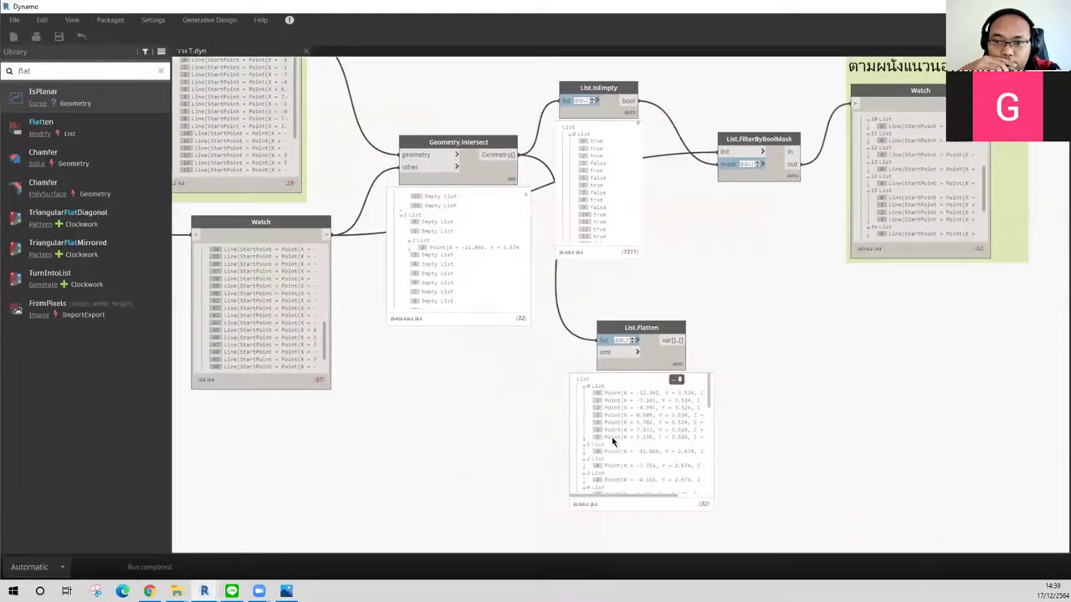
left_click(612, 436)
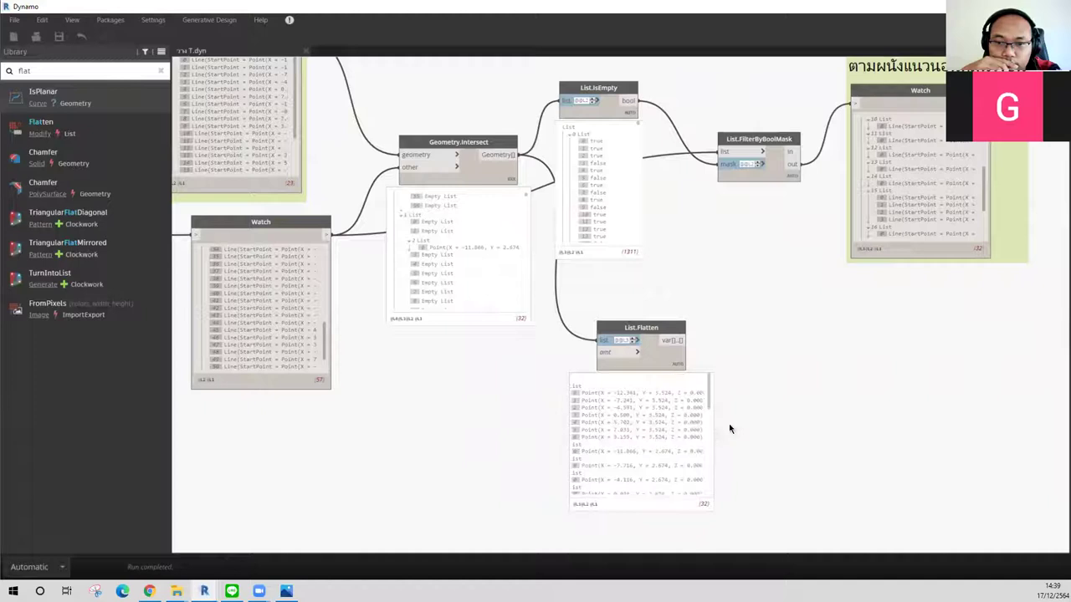
left_click(613, 504)
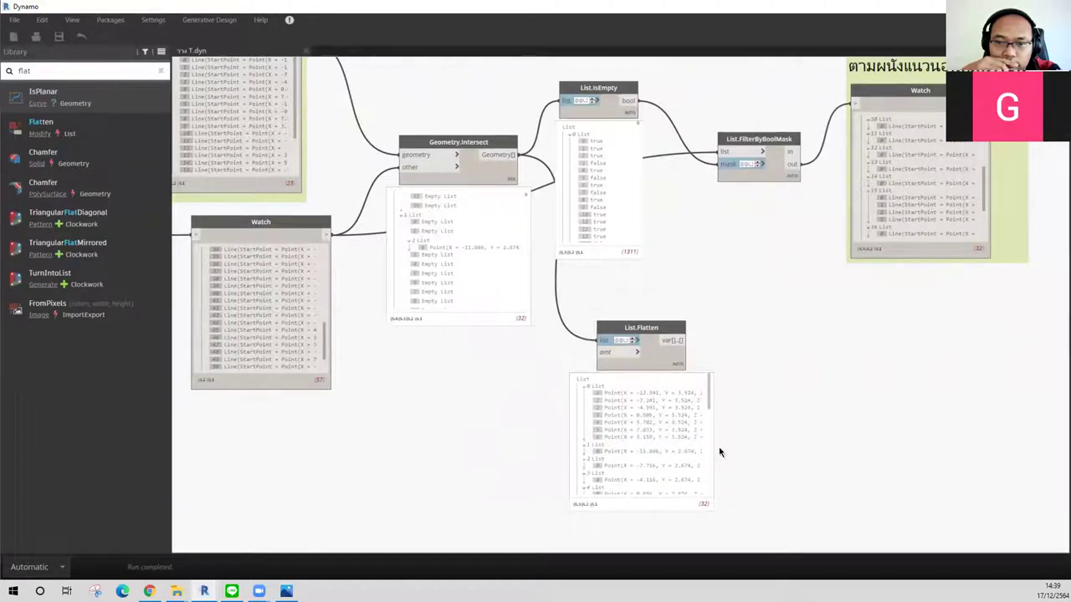
left_click(632, 452)
middle_click_drag(409, 379, 586, 447)
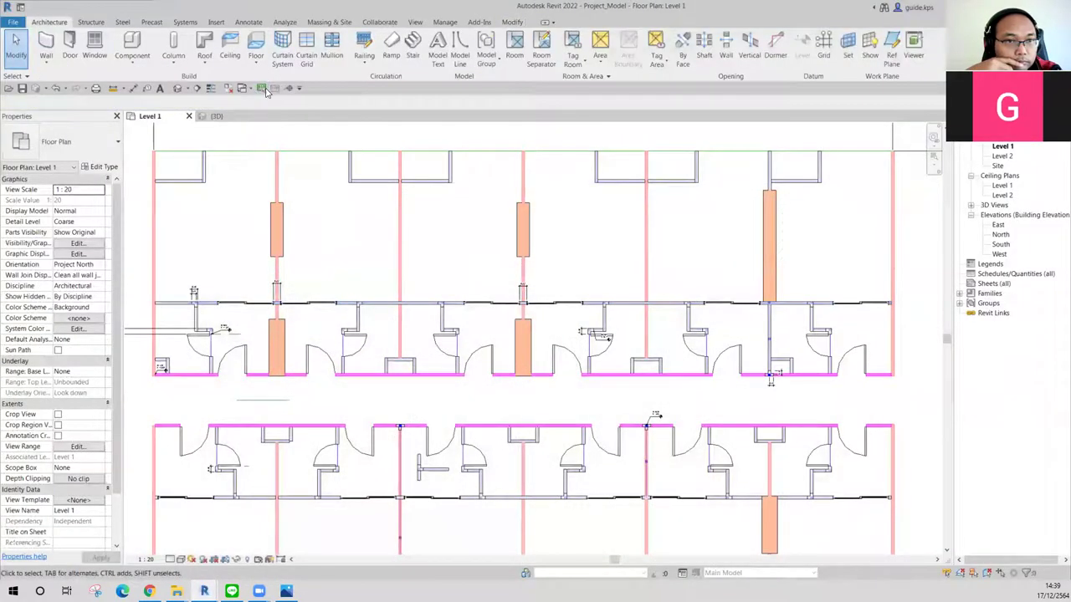
Step: Select the 0.43-long wall beside the left stall by ID, zoom to it, deselect, and return to Dynamo
left_click(261, 88)
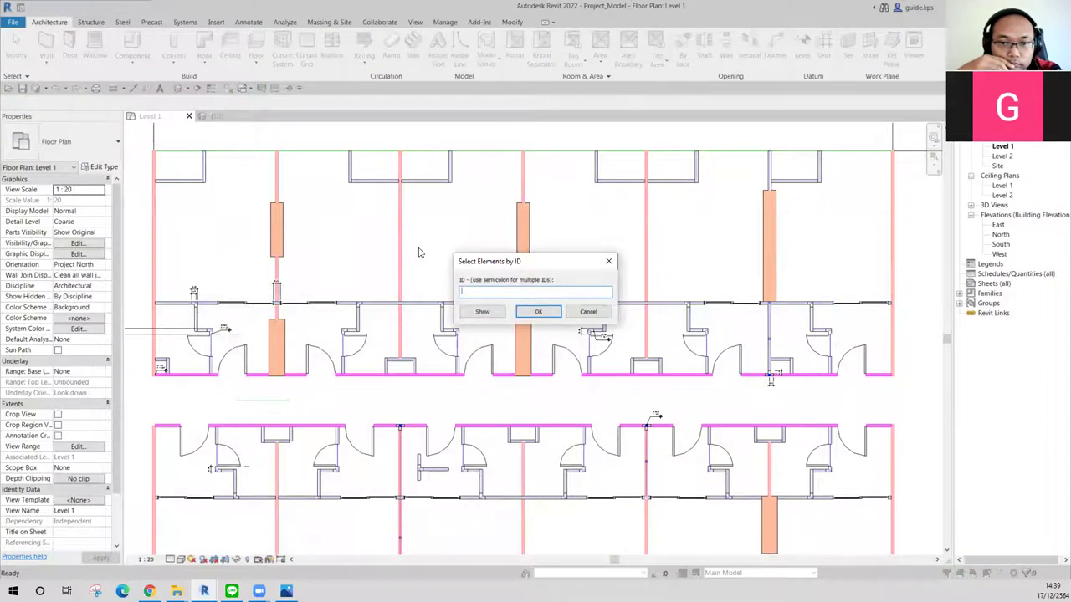
type("348718")
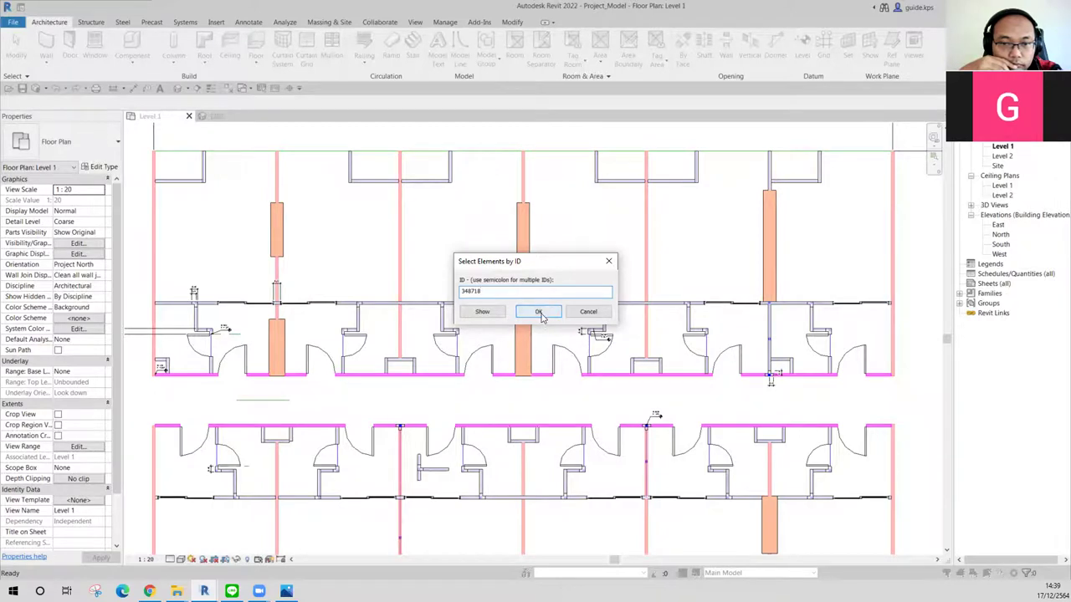
left_click(540, 312)
scroll(234, 329, "up", 1)
scroll(298, 309, "up", 1)
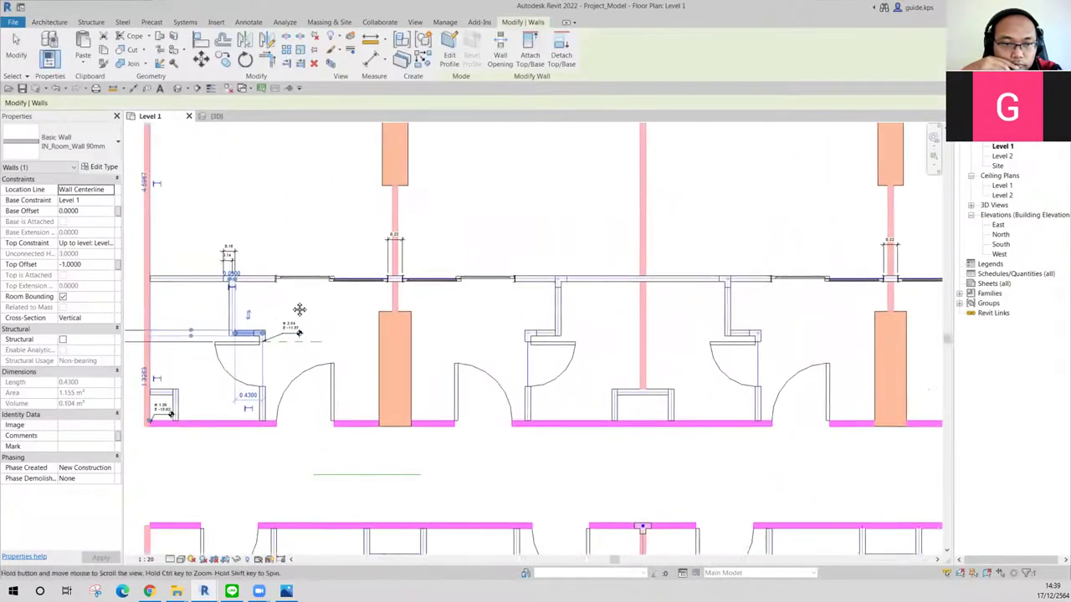
scroll(338, 301, "up", 2)
scroll(360, 284, "up", 1)
scroll(360, 284, "down", 1)
scroll(364, 280, "down", 1)
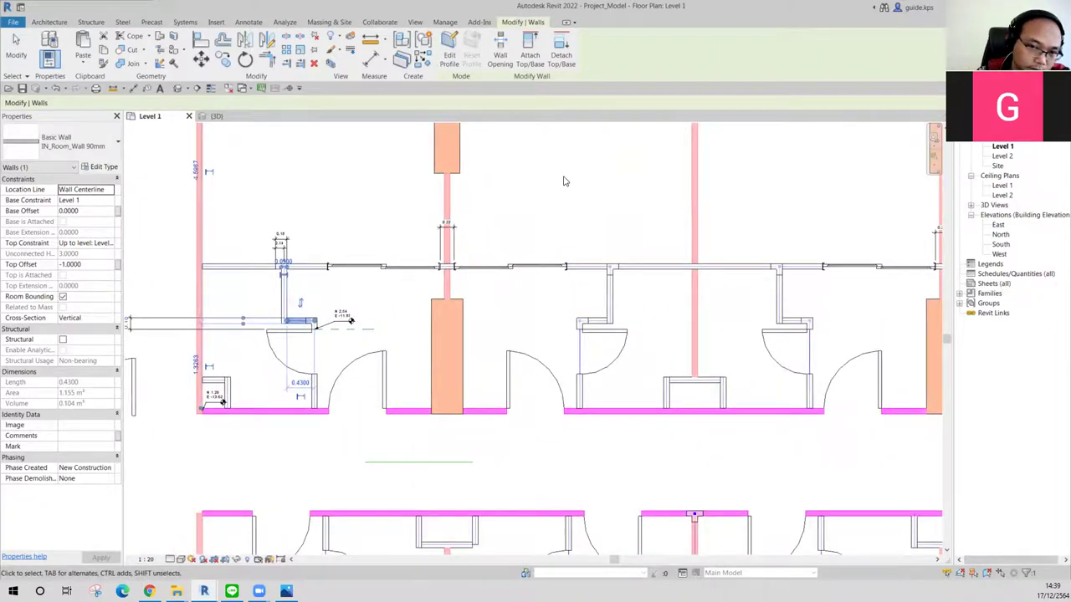
left_click(597, 232)
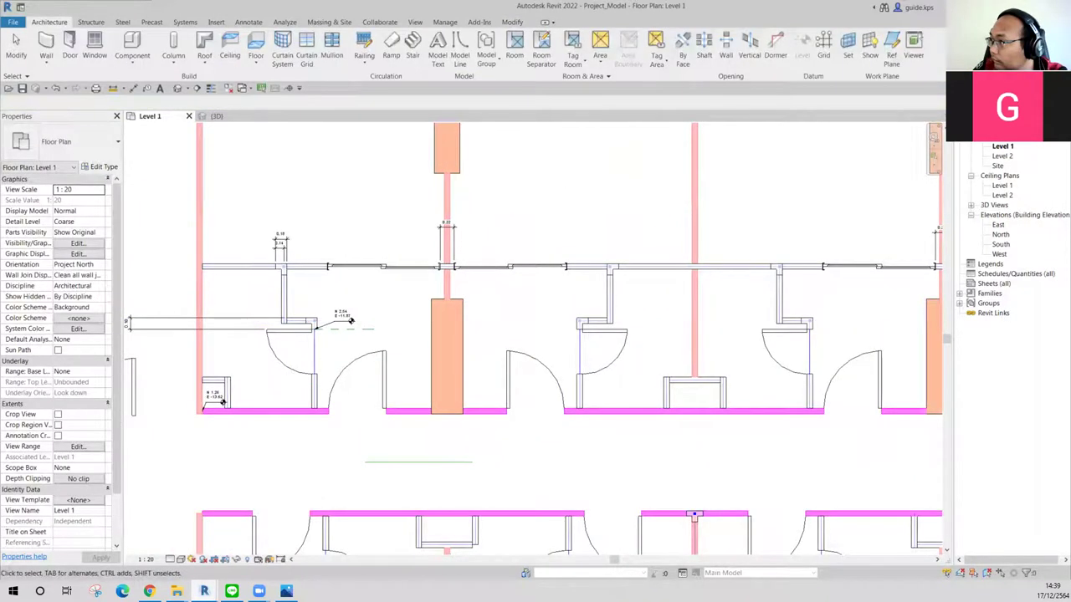
mouse_move(203, 592)
left_click(259, 548)
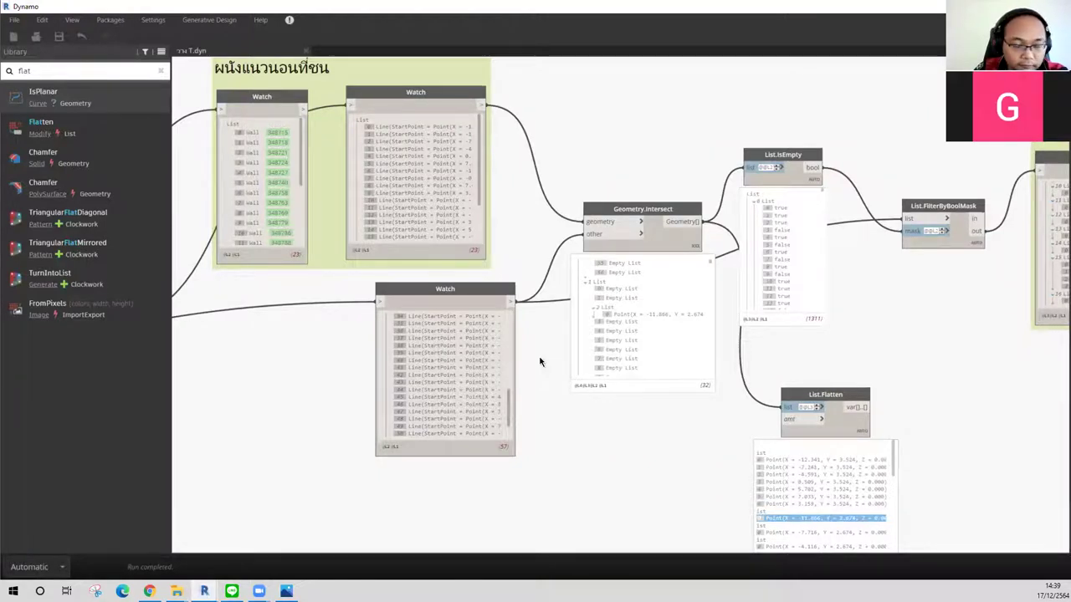
key("alt+Tab")
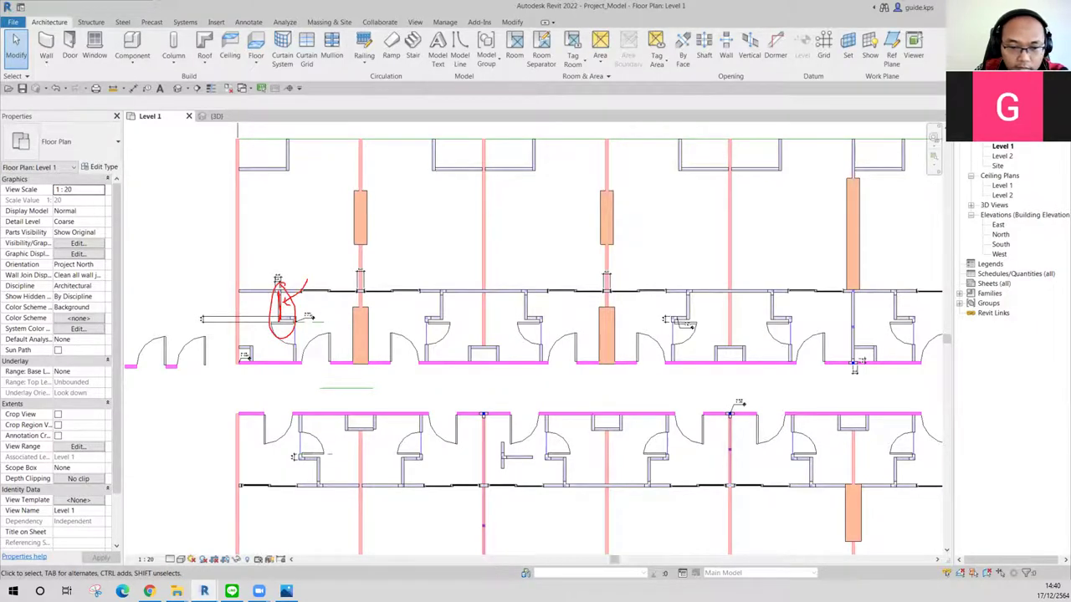
left_click(250, 554)
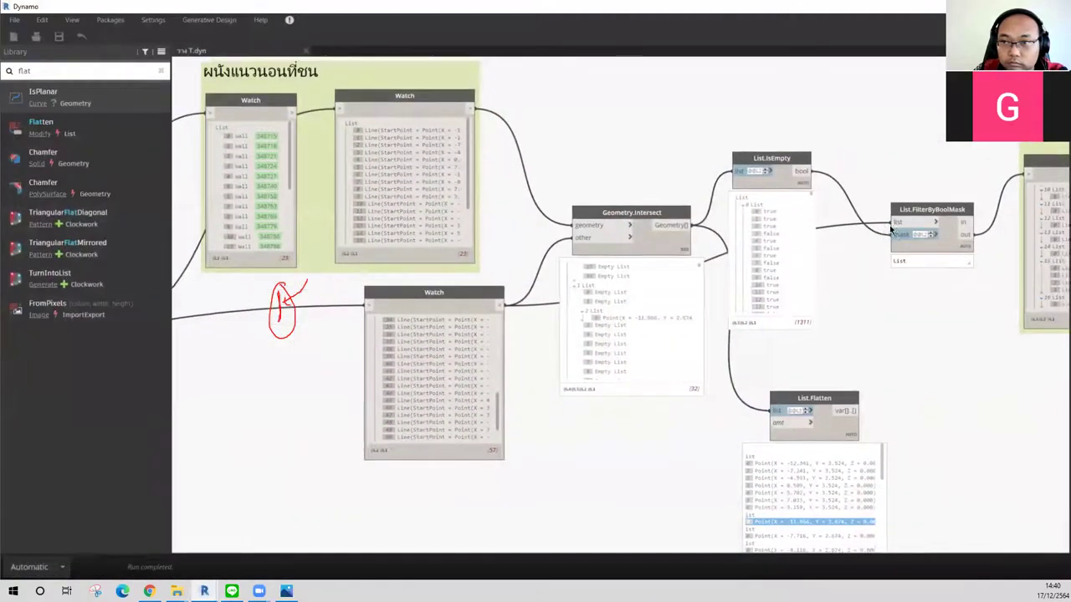
middle_click_drag(929, 243, 772, 230)
scroll(919, 202, "up", 2)
scroll(919, 203, "up", 3)
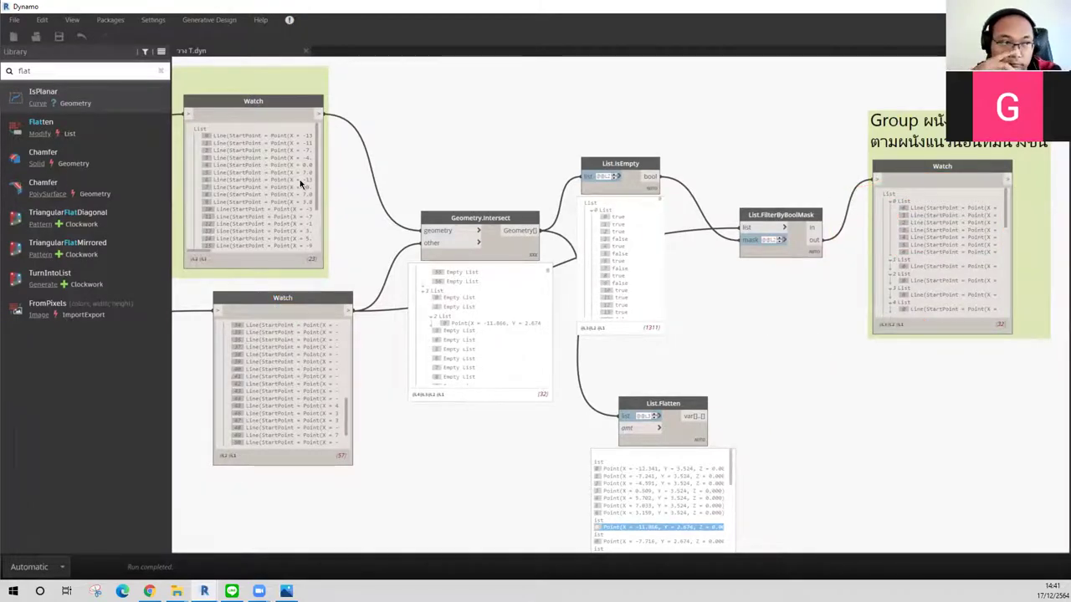
middle_click_drag(885, 324, 503, 328)
scroll(567, 270, "down", 3)
scroll(573, 272, "down", 2)
scroll(572, 270, "up", 3)
scroll(576, 266, "up", 3)
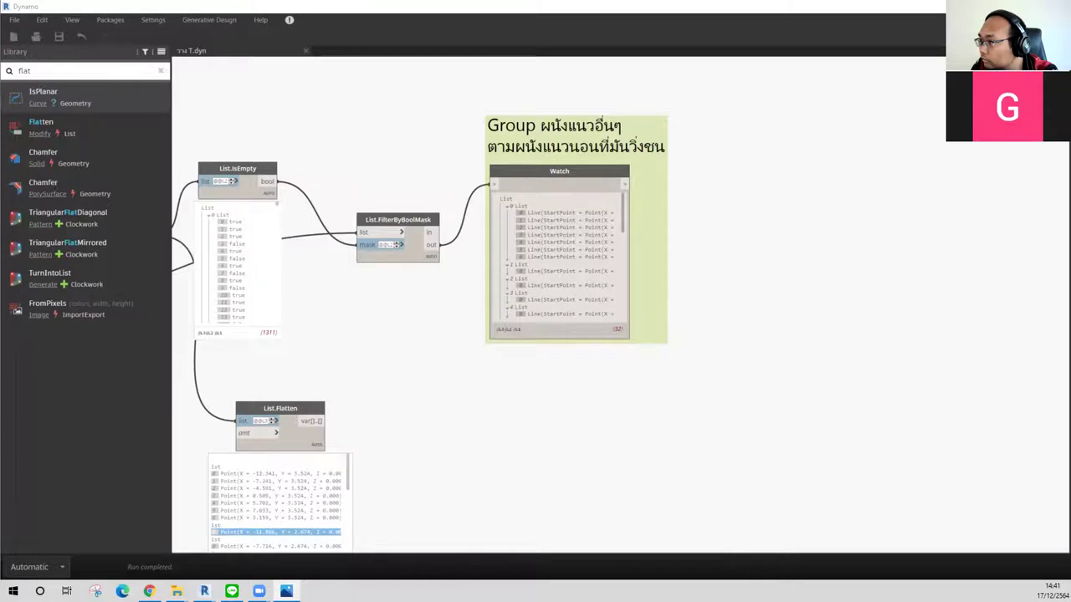
Step: Scroll the FilterByBoolMask Watch's 32 wall groups, pan to the Intersect nodes, then Alt+Tab to Revit
scroll(774, 224, "up", 3)
scroll(544, 234, "down", 1)
scroll(452, 310, "up", 1)
scroll(390, 352, "down", 2)
scroll(402, 376, "down", 2)
scroll(392, 428, "down", 1)
scroll(418, 422, "down", 1)
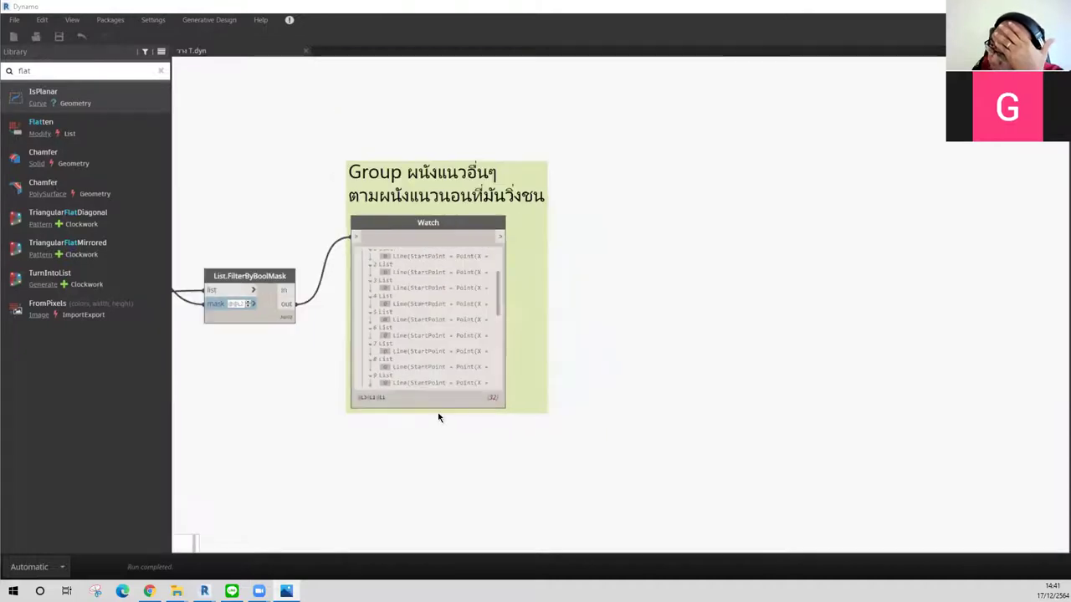
middle_click_drag(438, 417, 609, 361)
scroll(566, 337, "down", 1)
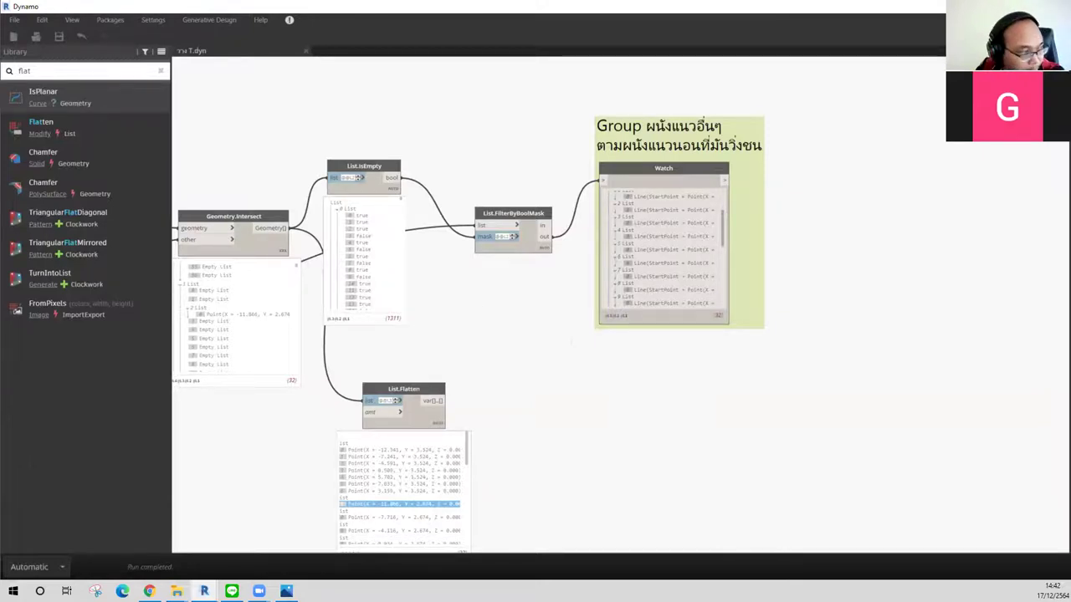
key("alt+Tab")
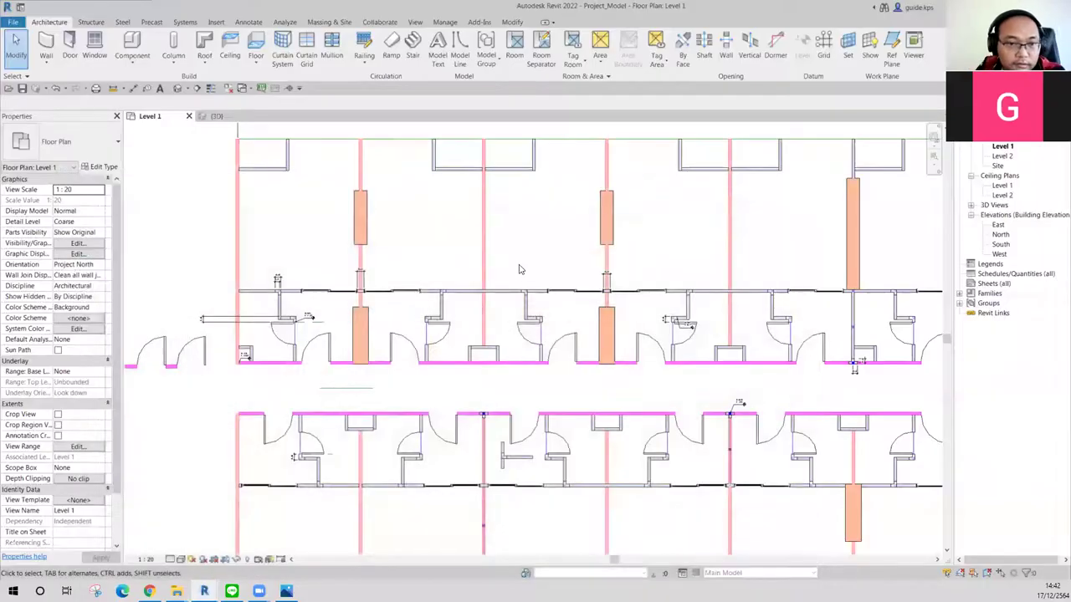
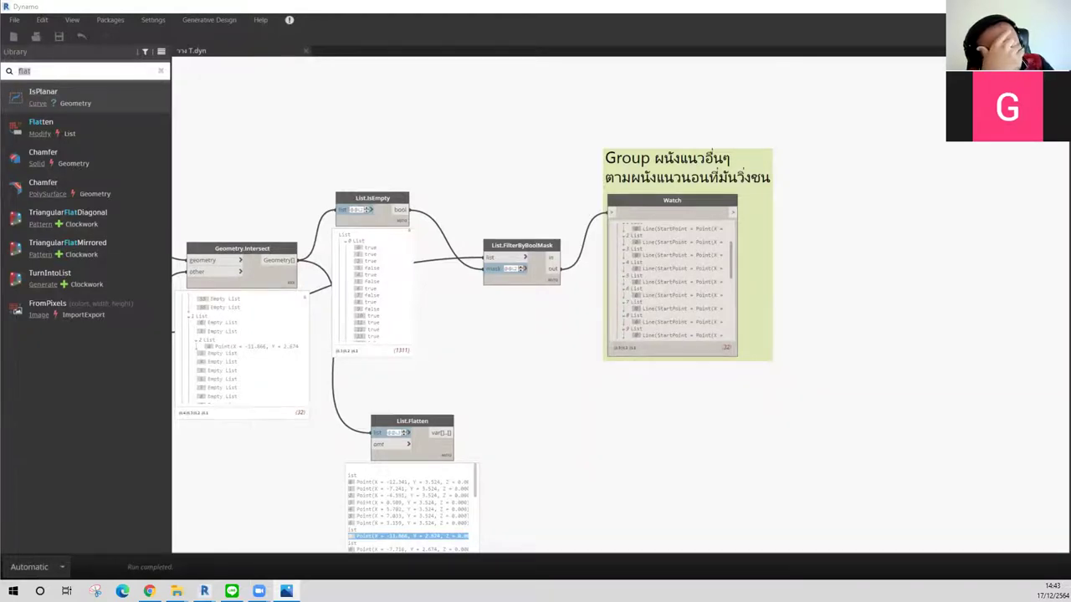
Step: Search the Library for 'getlo' and place an Element.GetLocation node
scroll(503, 497, "down", 3)
scroll(547, 321, "down", 2)
scroll(469, 320, "down", 2)
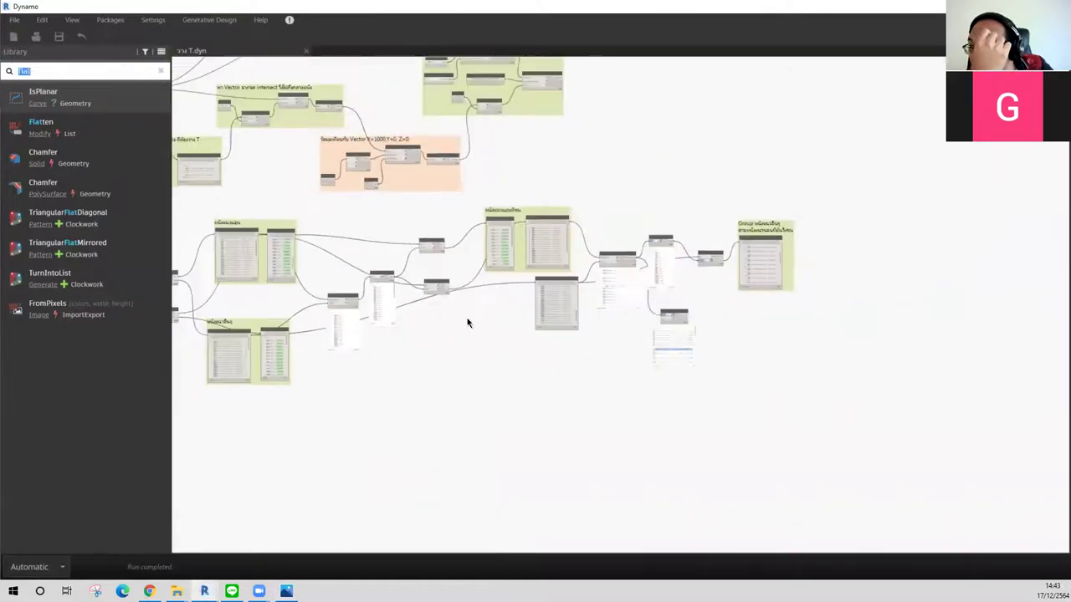
scroll(404, 257, "up", 2)
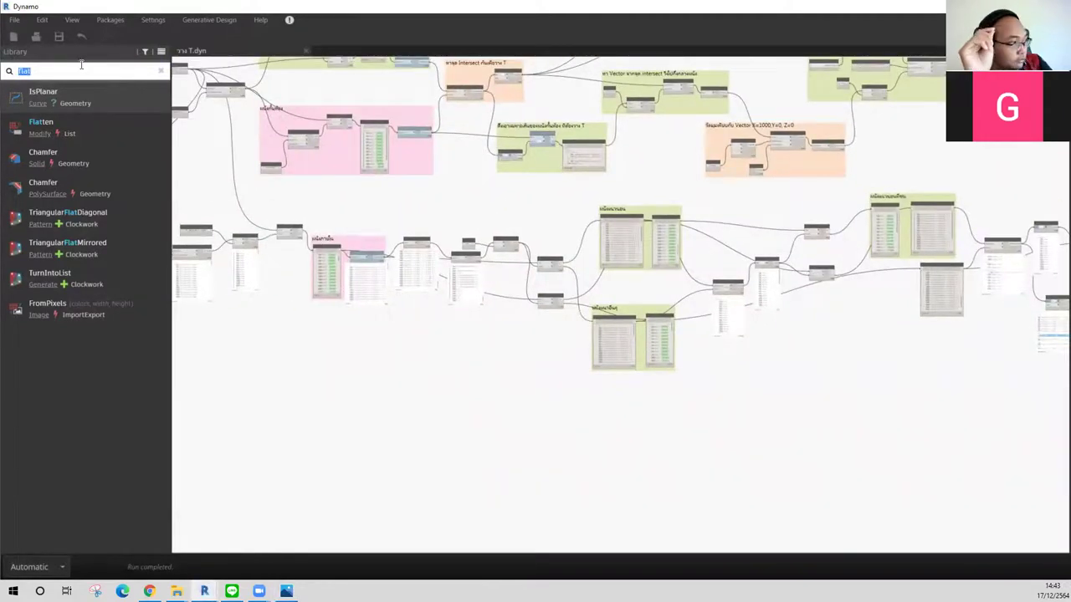
type("lo")
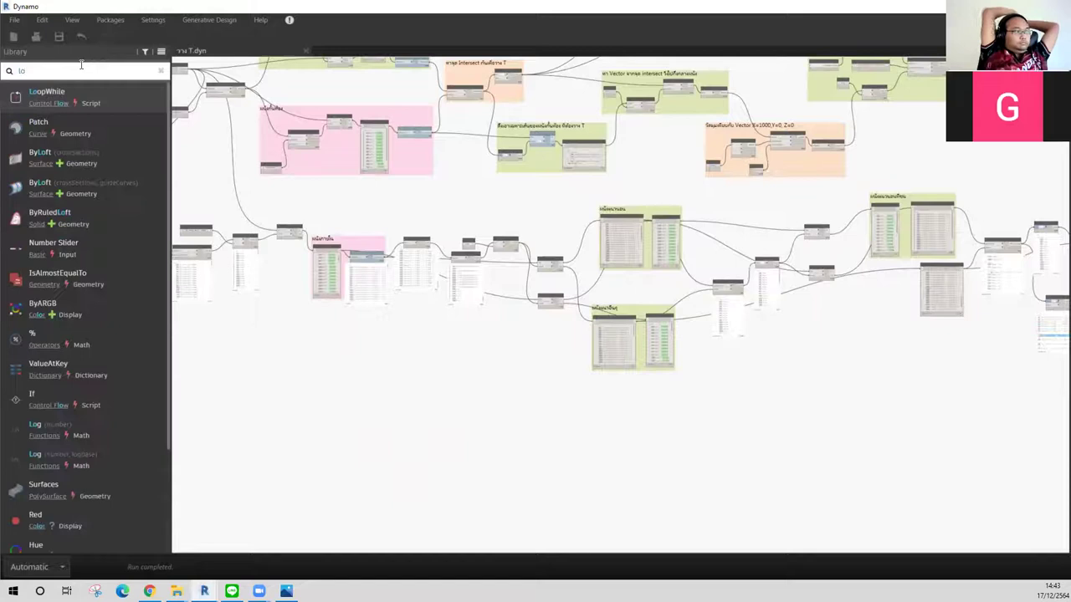
key("BackSpace")
key("BackSpace")
type("get")
type("I")
type("o")
left_click(83, 100)
scroll(515, 375, "up", 2)
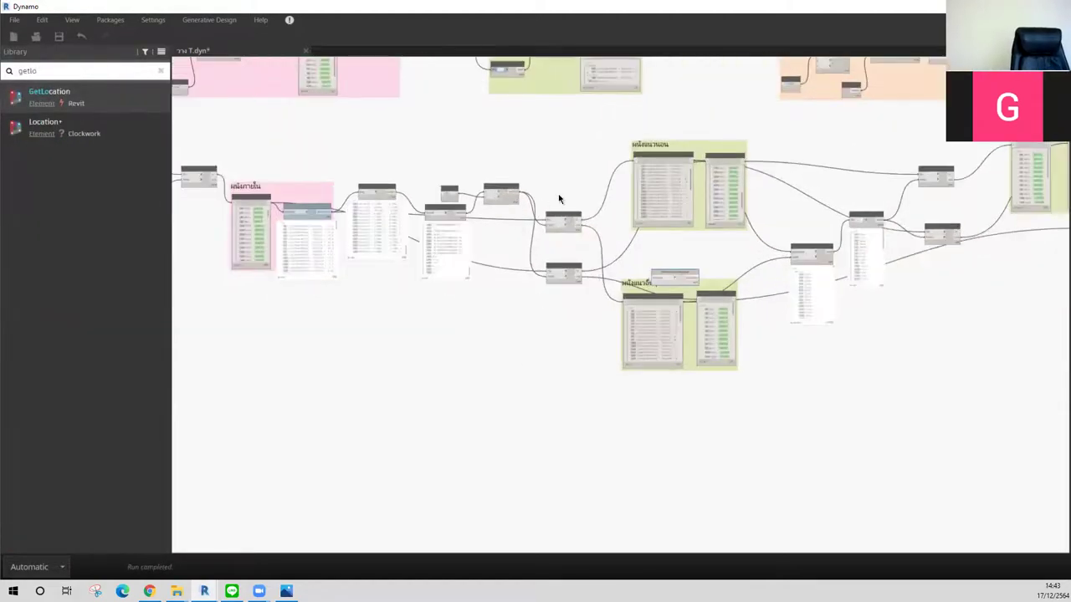
scroll(559, 199, "up", 2)
Step: Move Element.GetLocation into empty space below the wall groups, then pan to All Elements of Category
left_click_drag(766, 341, 406, 469)
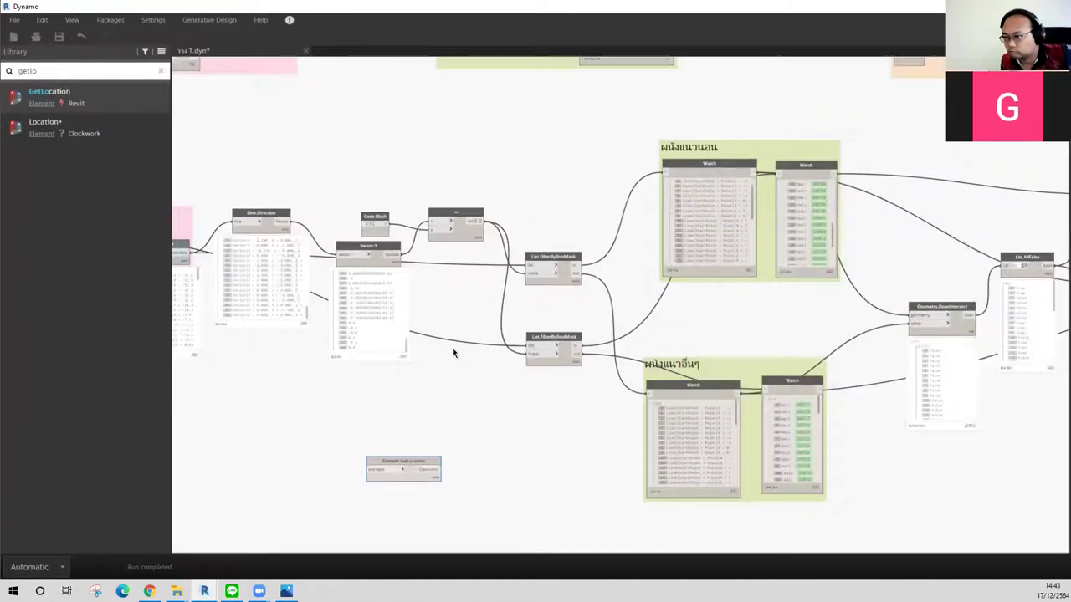
scroll(736, 246, "down", 2)
scroll(719, 318, "down", 2)
left_click_drag(717, 326, 709, 418)
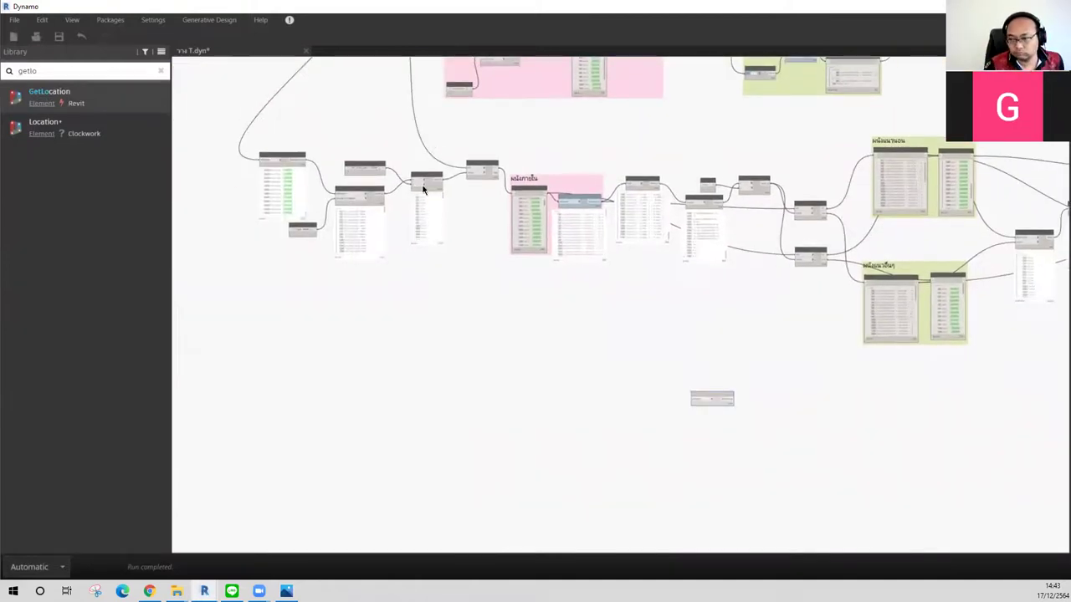
middle_click_drag(423, 189, 376, 342)
scroll(335, 208, "up", 5)
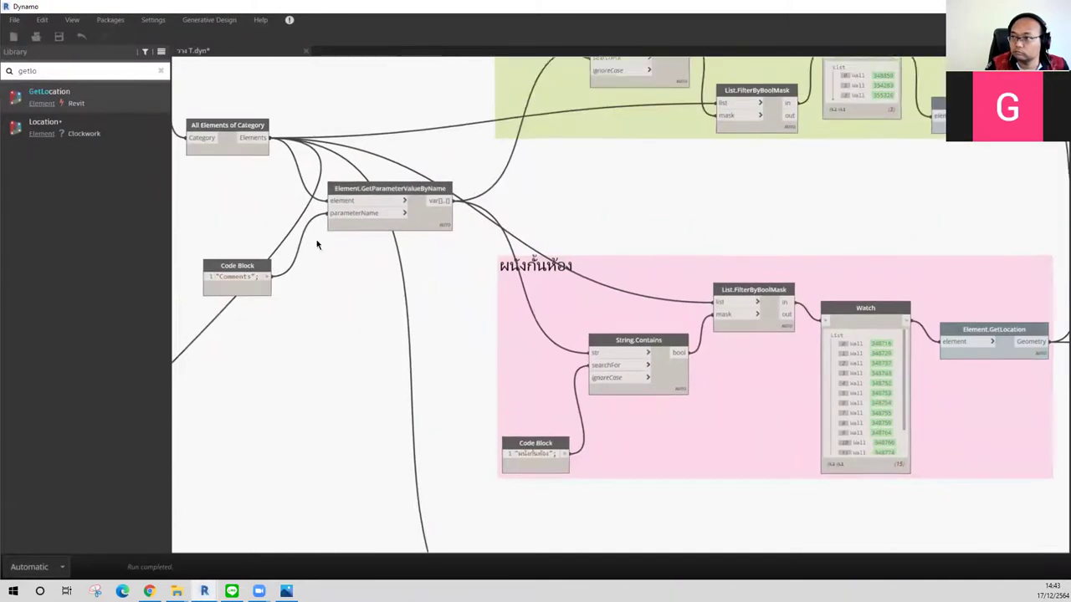
middle_click_drag(317, 244, 429, 228)
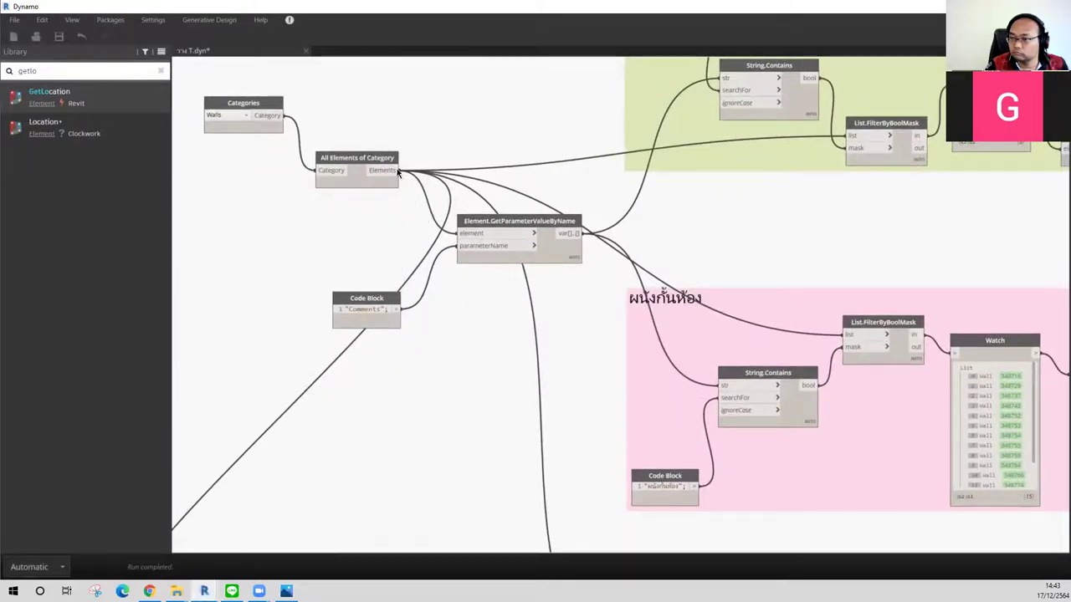
Step: Wire All Elements of Category's Elements output into Element.GetLocation's element input
mouse_move(391, 171)
left_click(393, 190)
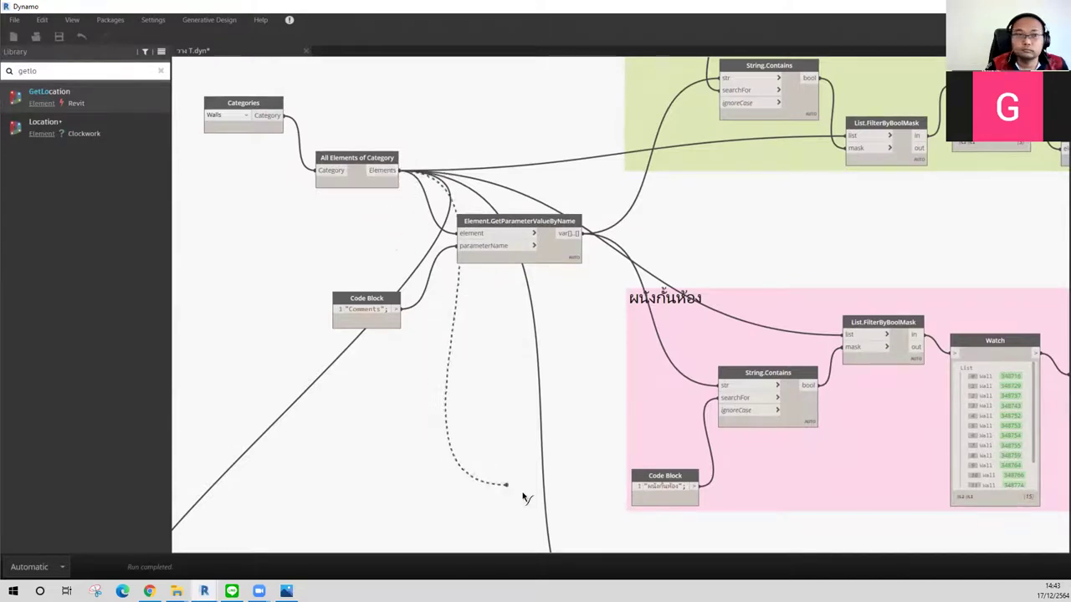
mouse_move(676, 519)
middle_mouse_down()
mouse_move(498, 257)
mouse_move(424, 123)
middle_mouse_up()
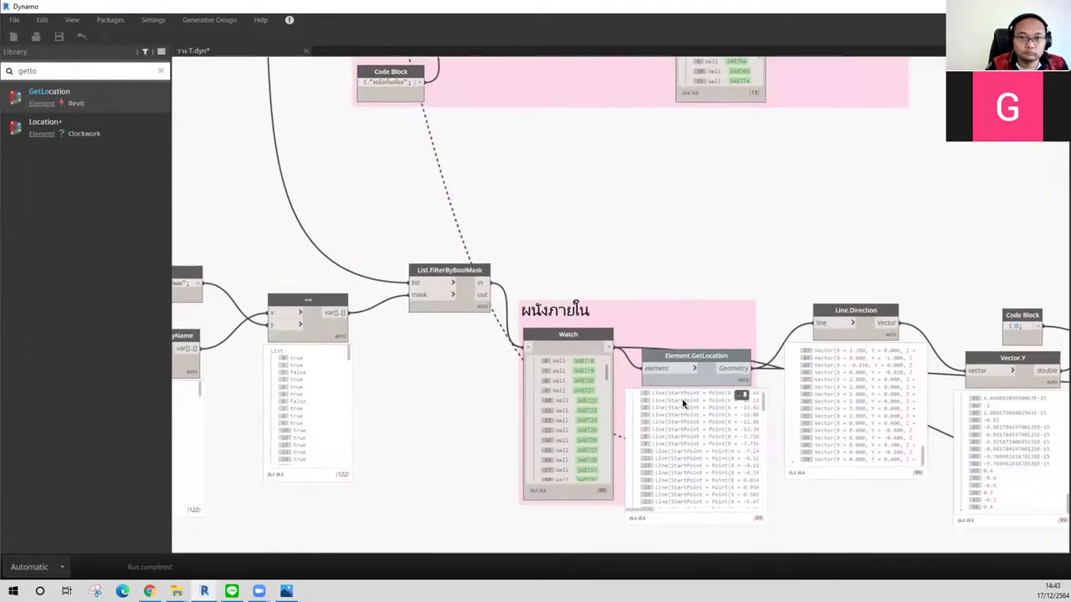
middle_click_drag(686, 337, 466, 48)
middle_click_drag(720, 548, 638, 483)
scroll(405, 232, "down", 3)
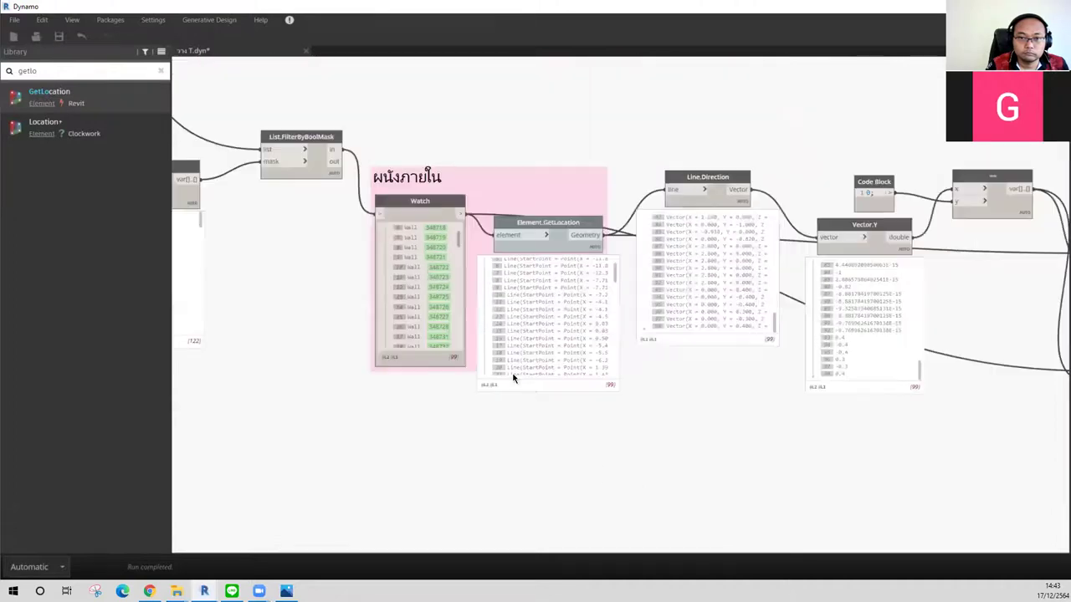
middle_click_drag(468, 360, 297, 122)
scroll(368, 138, "up", 2)
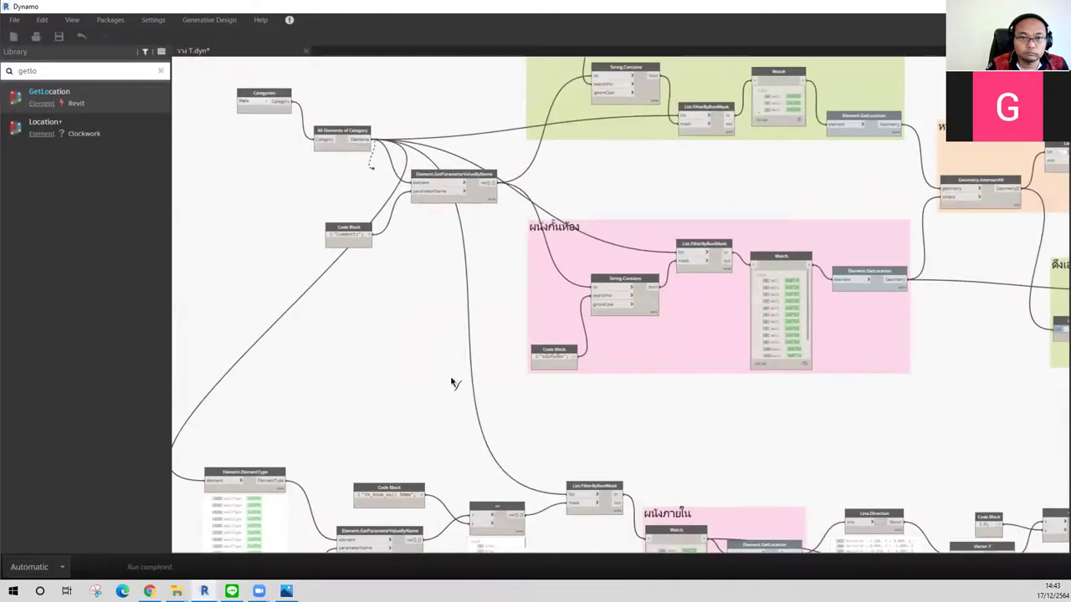
middle_click_drag(494, 462, 359, 67)
left_click(839, 502)
Step: Center on Element.GetLocation and check its preview of 122 wall location lines
middle_click_drag(724, 352, 452, 226)
scroll(623, 380, "up", 3)
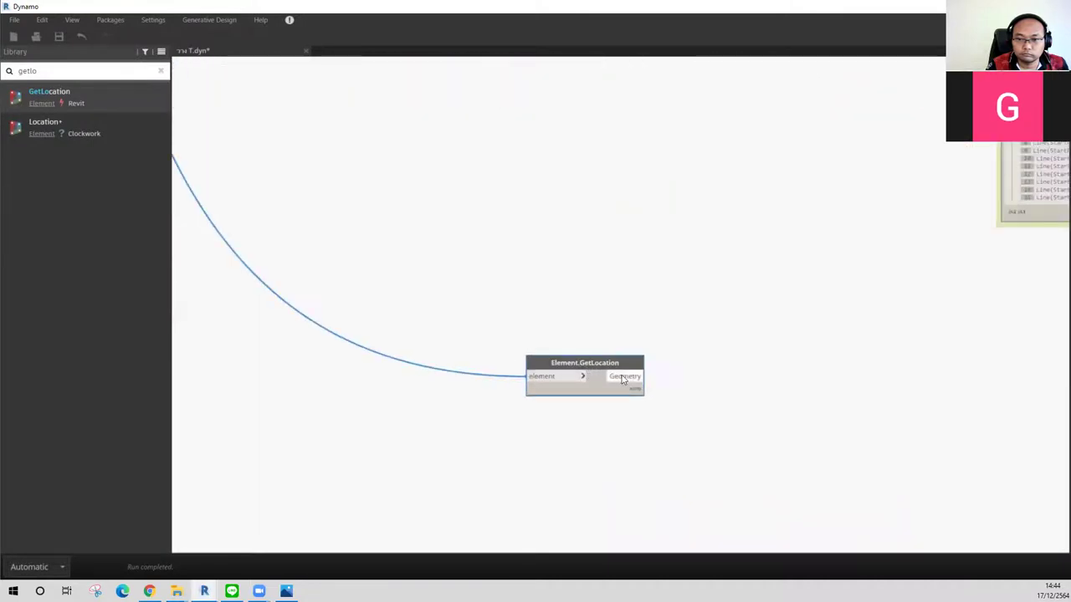
left_click_drag(620, 366, 575, 334)
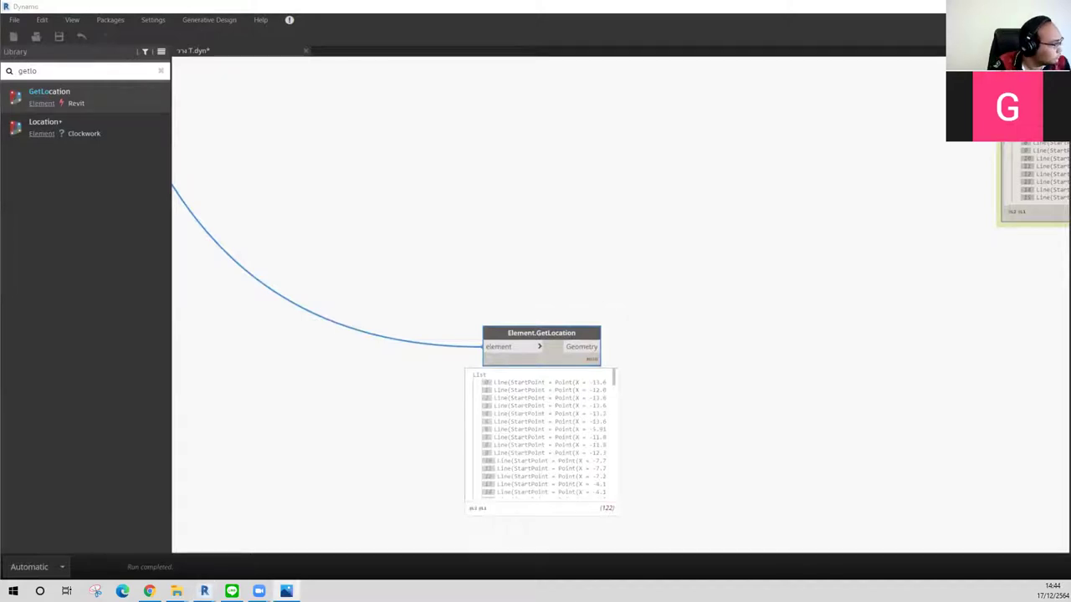
scroll(265, 326, "up", 2)
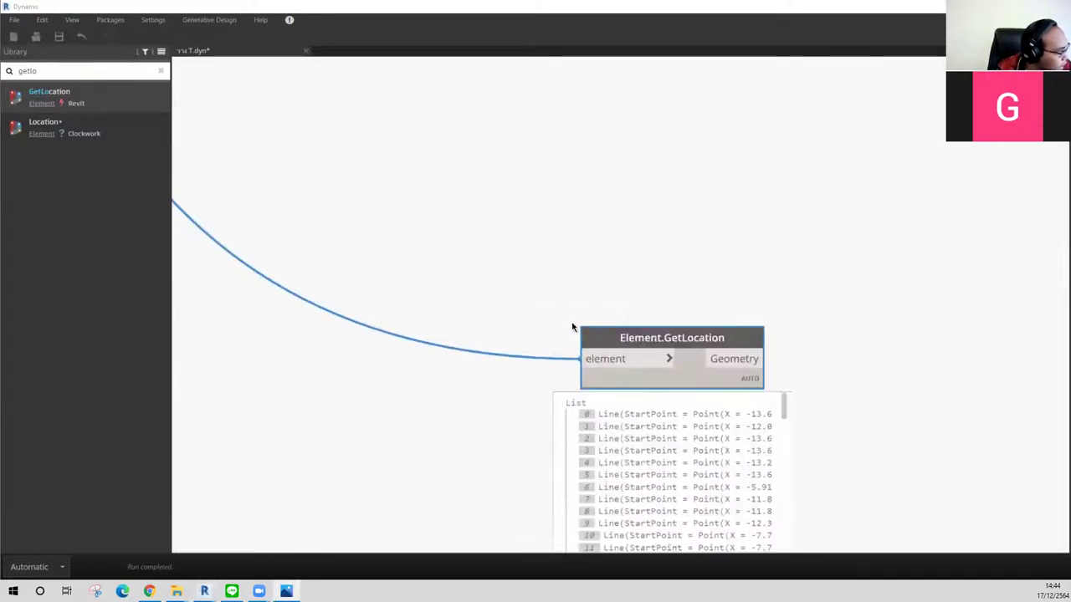
scroll(478, 318, "down", 4)
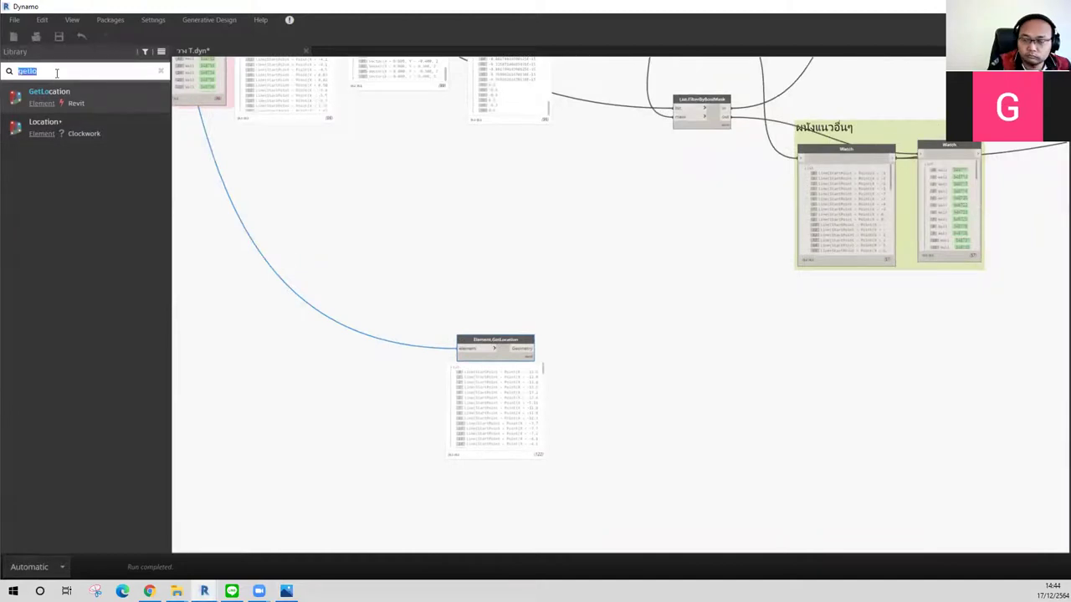
Step: Place Curve.StartPoint and Curve.EndPoint nodes, with EndPoint below StartPoint
type("star")
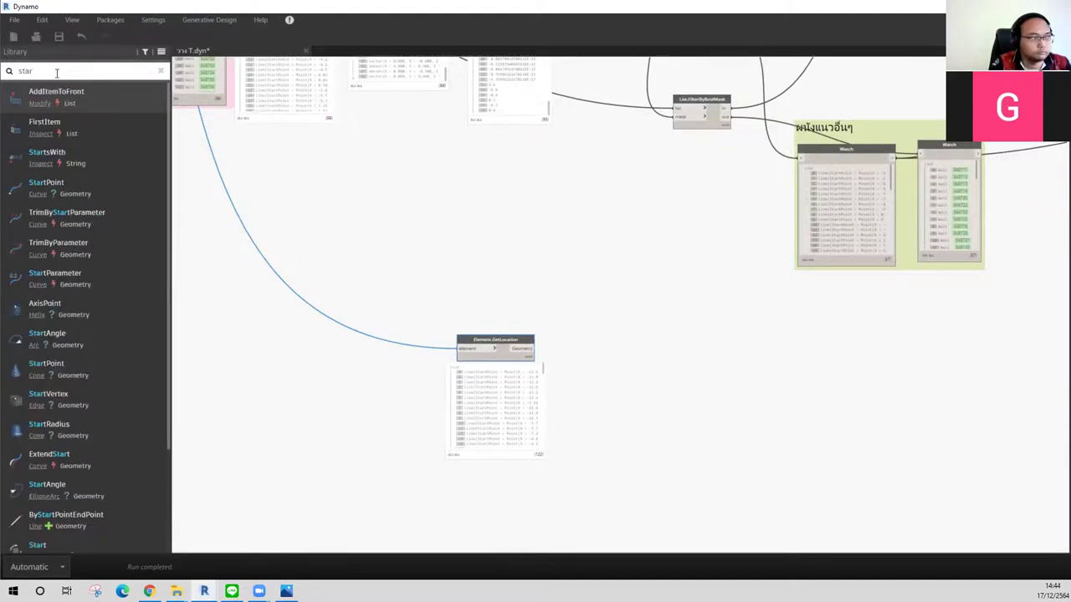
left_click(142, 200)
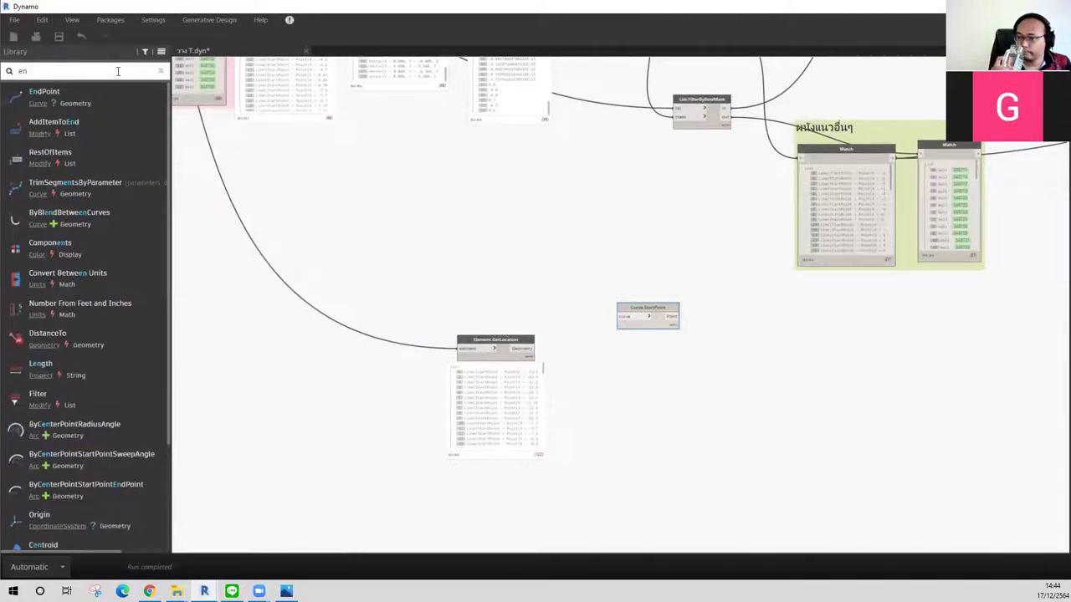
left_click(45, 92)
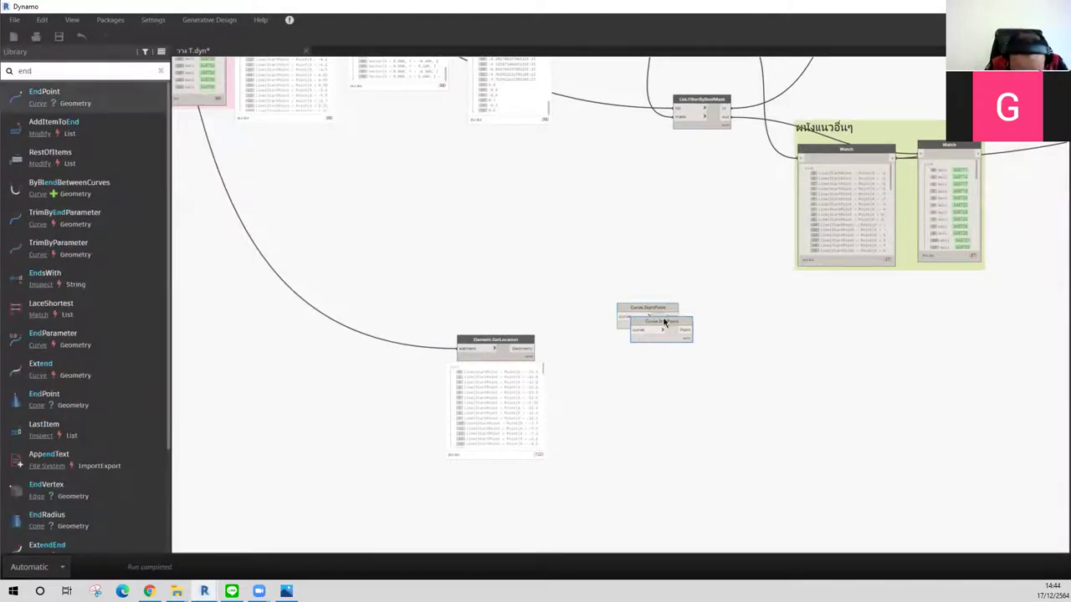
left_click_drag(665, 322, 663, 373)
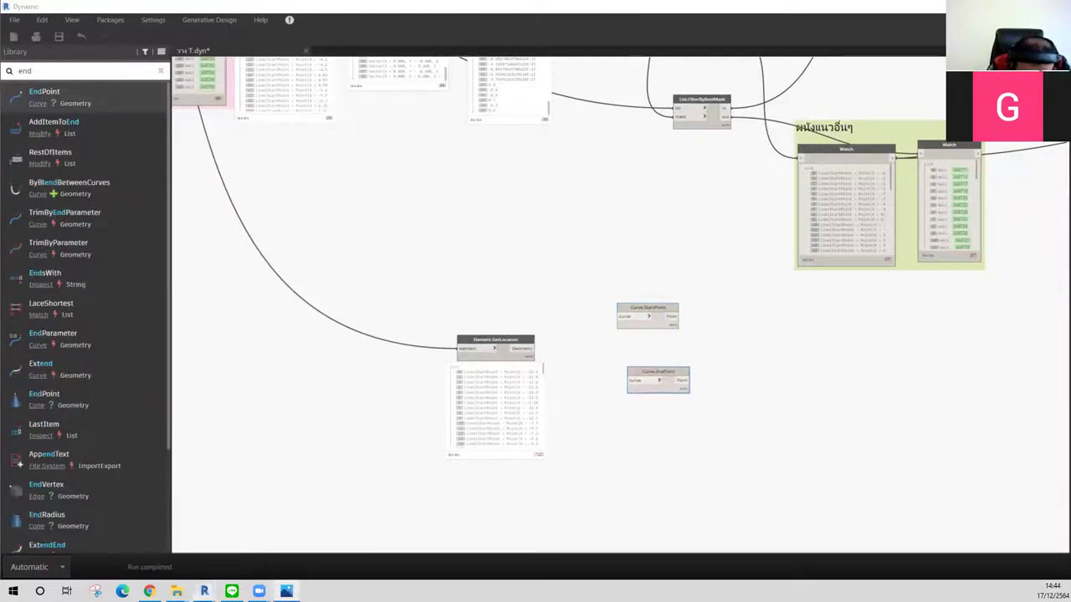
scroll(609, 362, "up", 1)
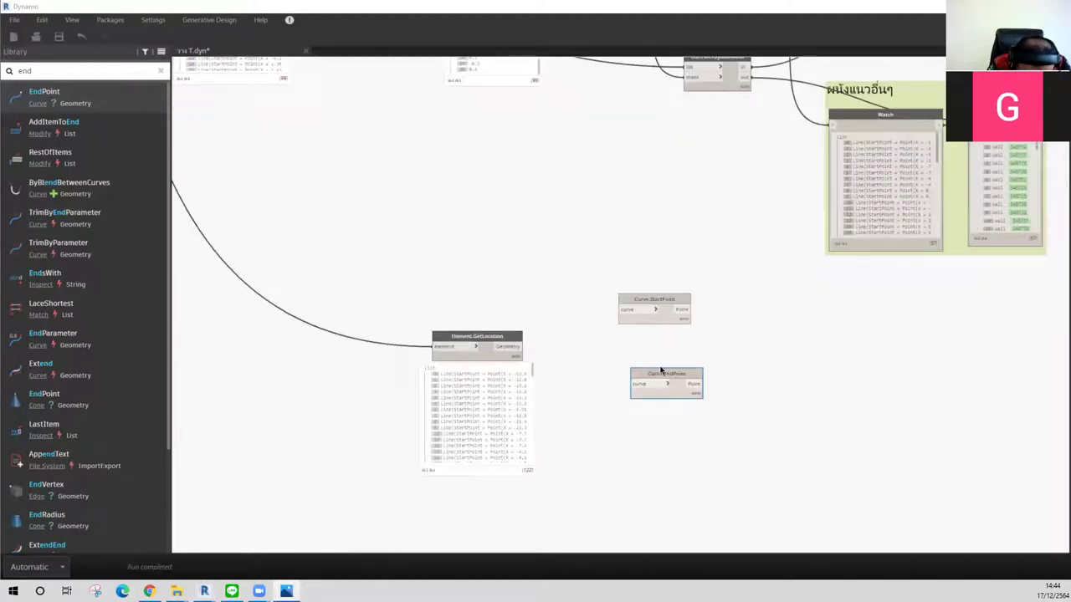
left_click_drag(658, 376, 648, 392)
left_click_drag(650, 296, 641, 288)
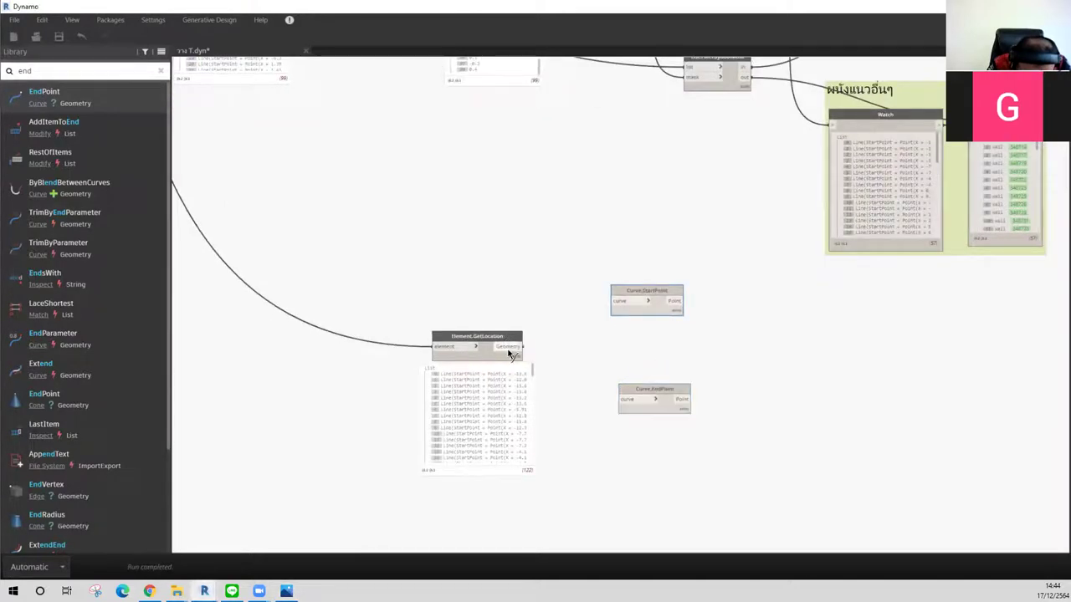
Step: Feed GetLocation's Geometry output into both Curve.StartPoint and Curve.EndPoint
left_click_drag(512, 346, 619, 301)
left_click_drag(512, 347, 626, 399)
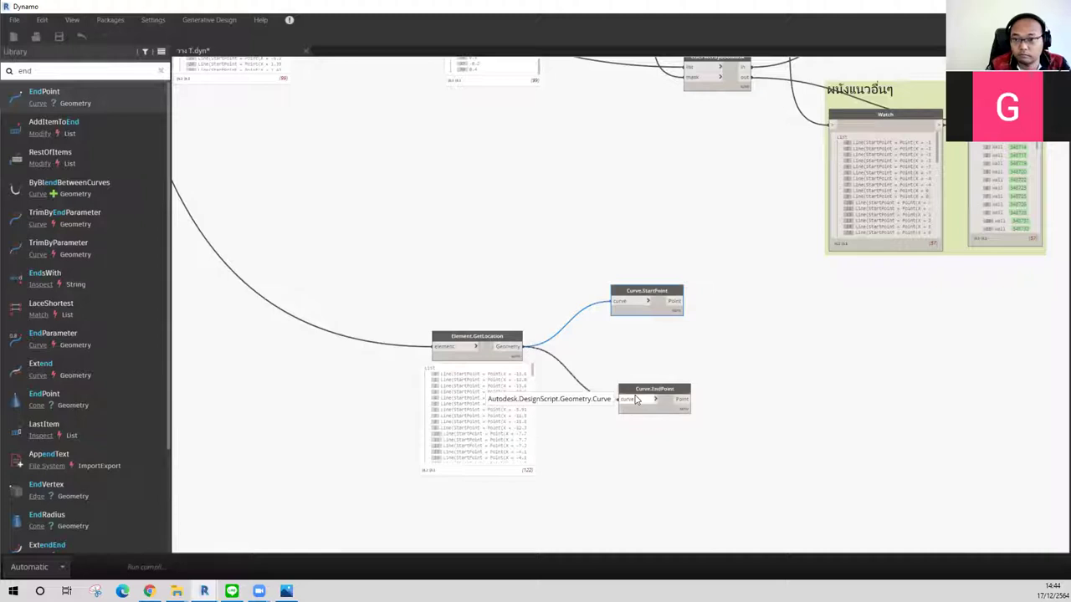
scroll(640, 398, "up", 3)
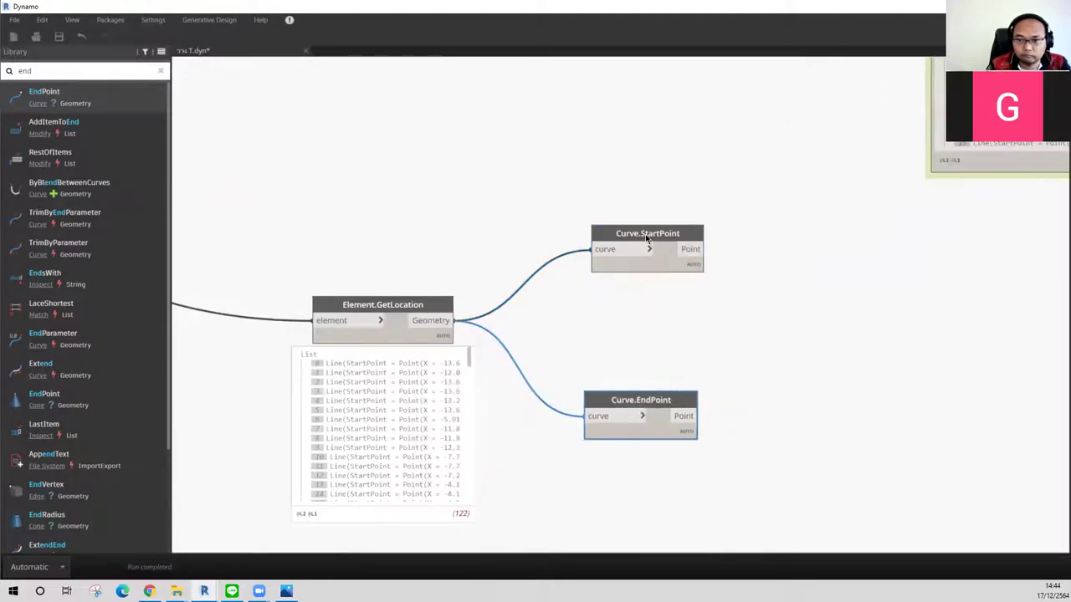
left_click_drag(647, 238, 616, 239)
middle_click_drag(731, 377, 665, 392)
left_click_drag(564, 430, 552, 435)
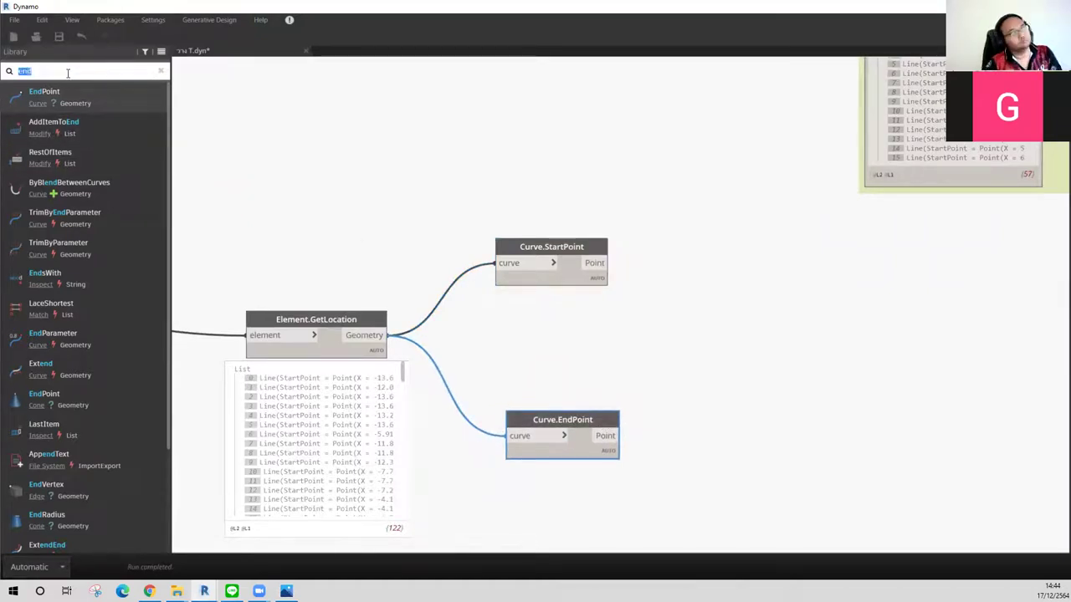
Step: Place a List.Join node with two list inputs and delete the unneeded List Create node
type("lio")
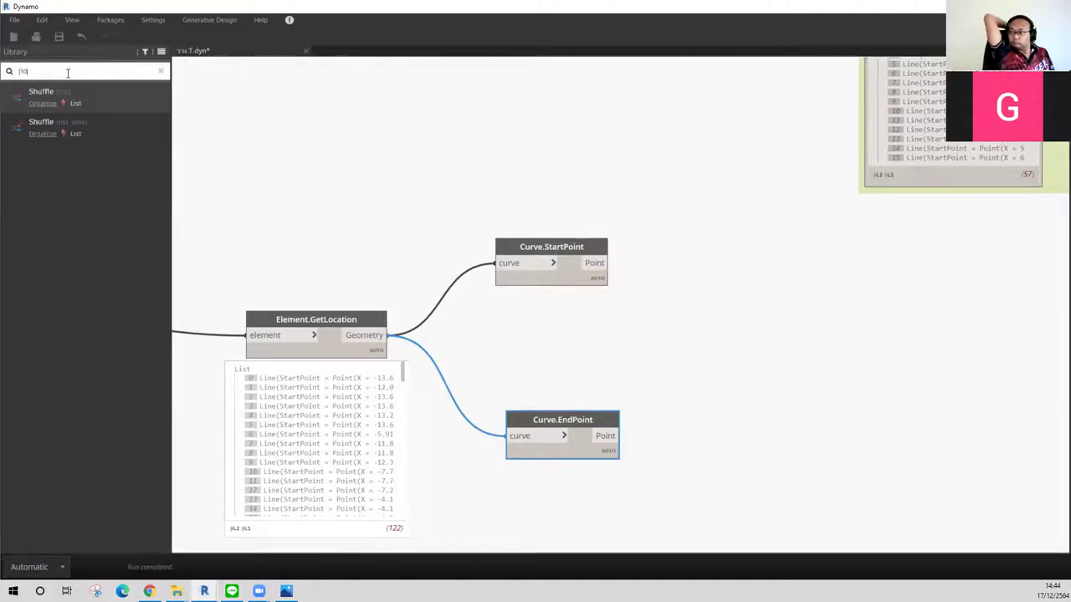
key("BackSpace")
type("oin")
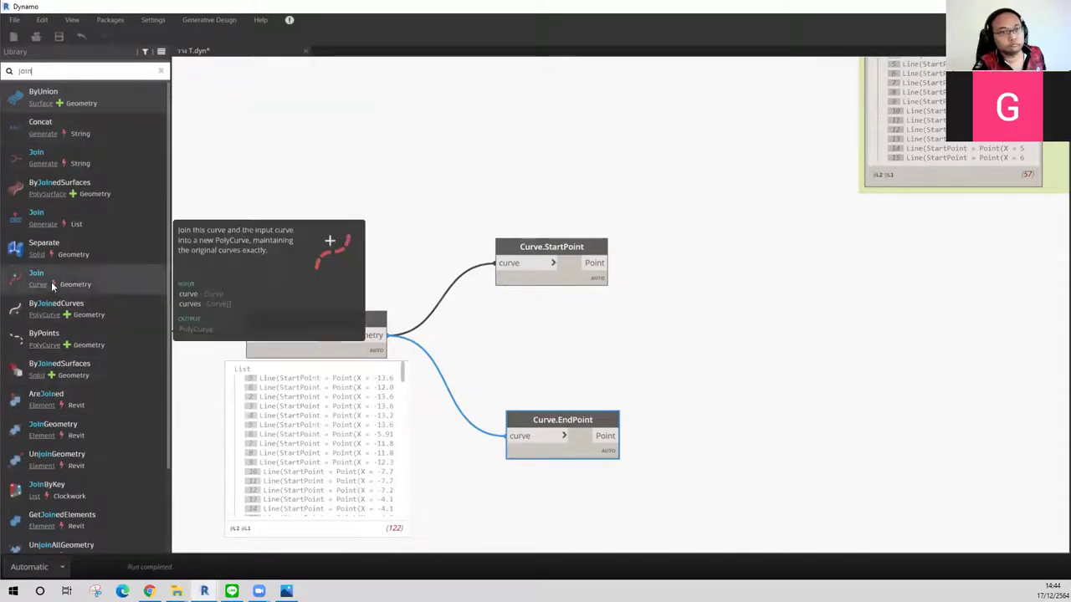
left_click(52, 224)
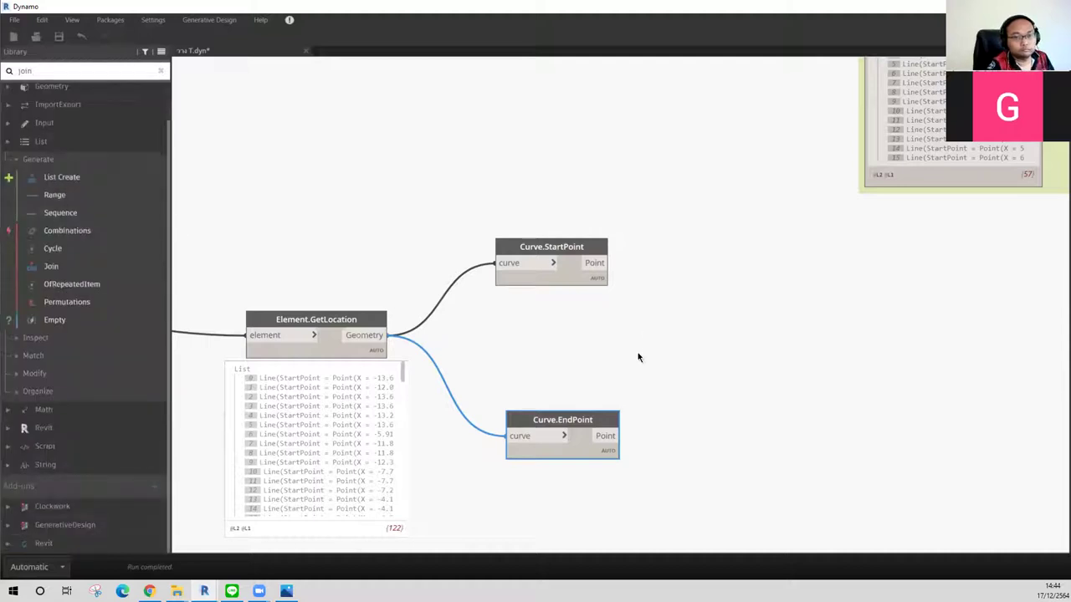
left_click(67, 178)
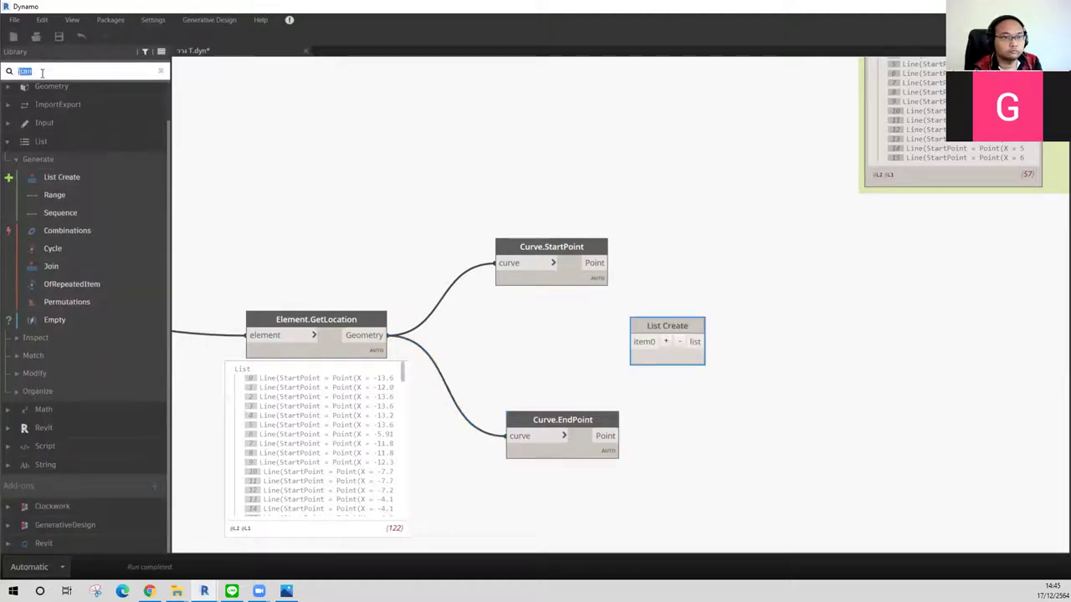
type("lst")
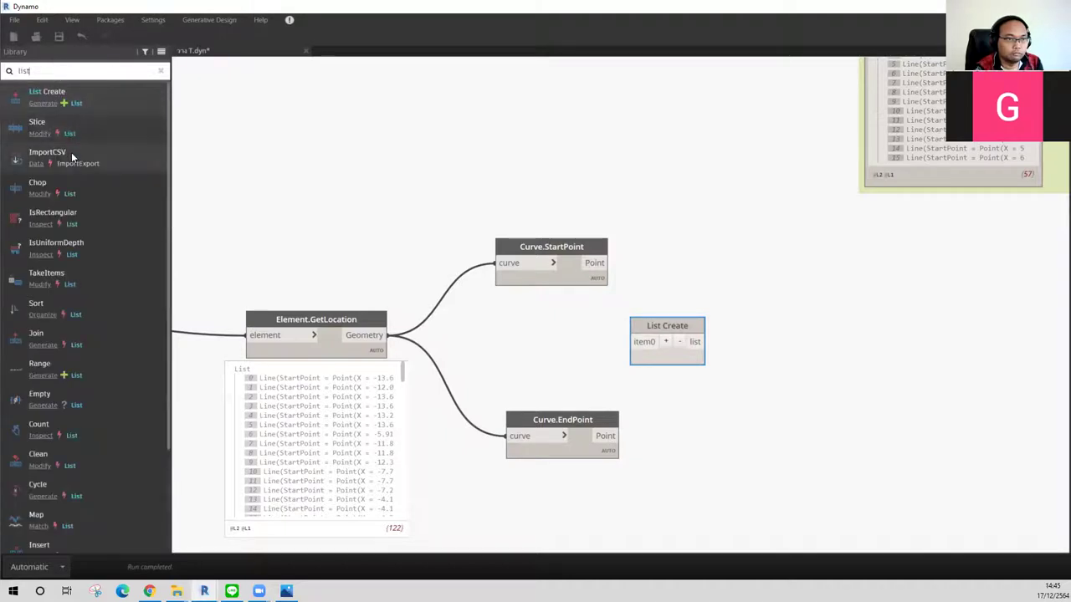
left_click_drag(166, 334, 758, 371)
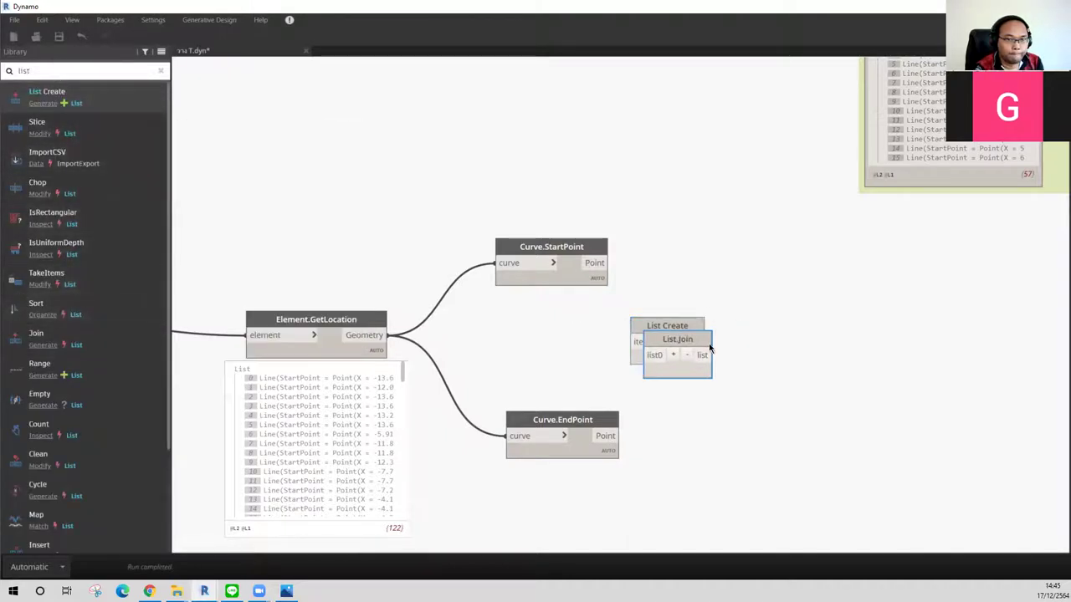
left_click(758, 366)
left_click(677, 324)
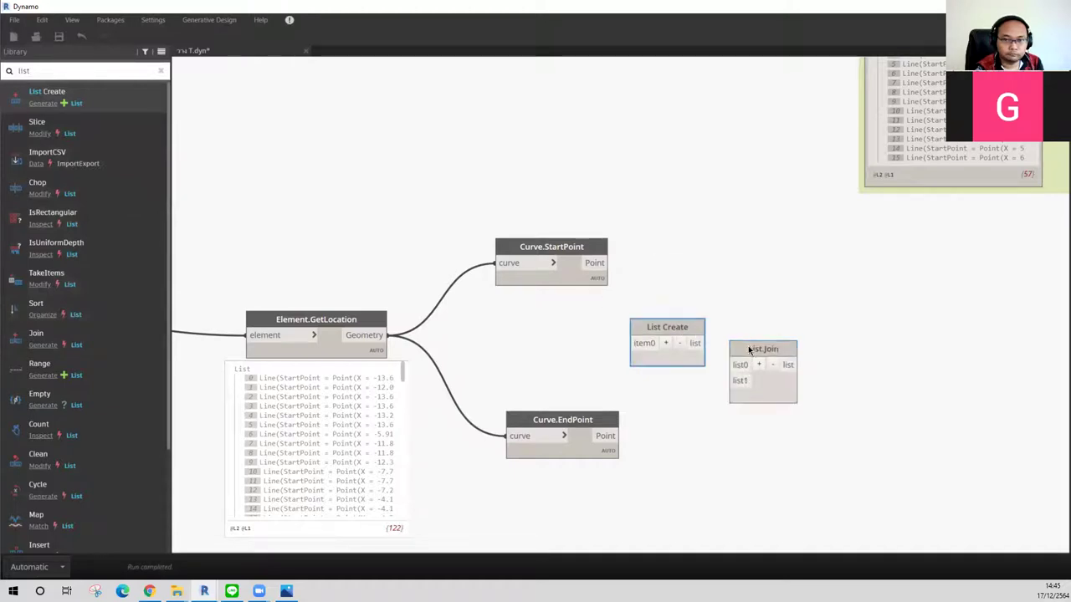
key("Delete")
left_click_drag(749, 348, 695, 304)
Step: Connect Curve.StartPoint to List.Join list0 and Curve.EndPoint to list1
left_click(603, 263)
left_click(682, 321)
left_click(605, 436)
left_click(689, 339)
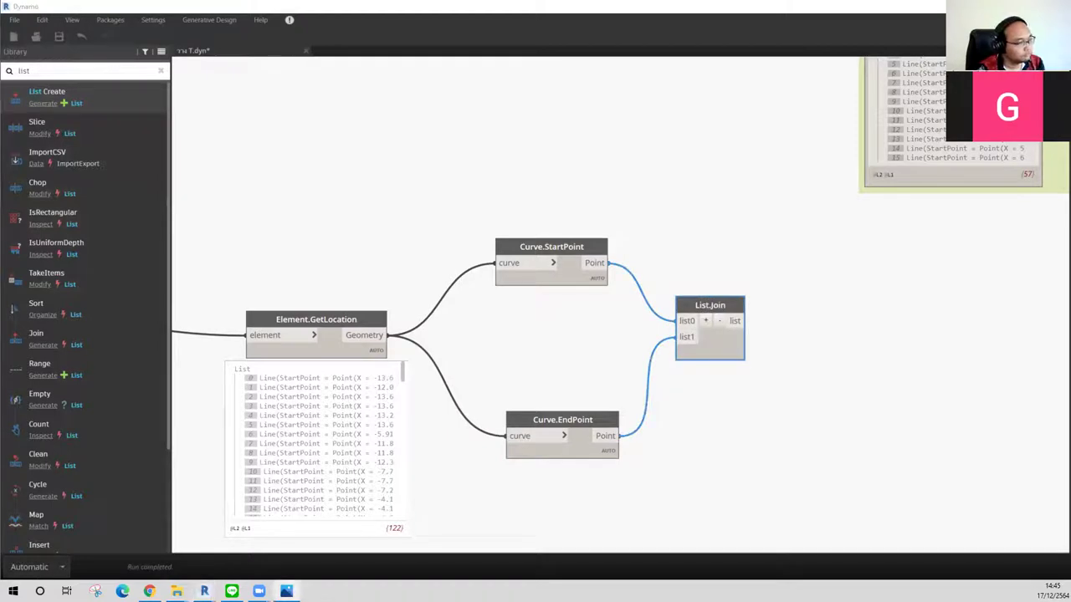
left_click_drag(688, 305, 683, 320)
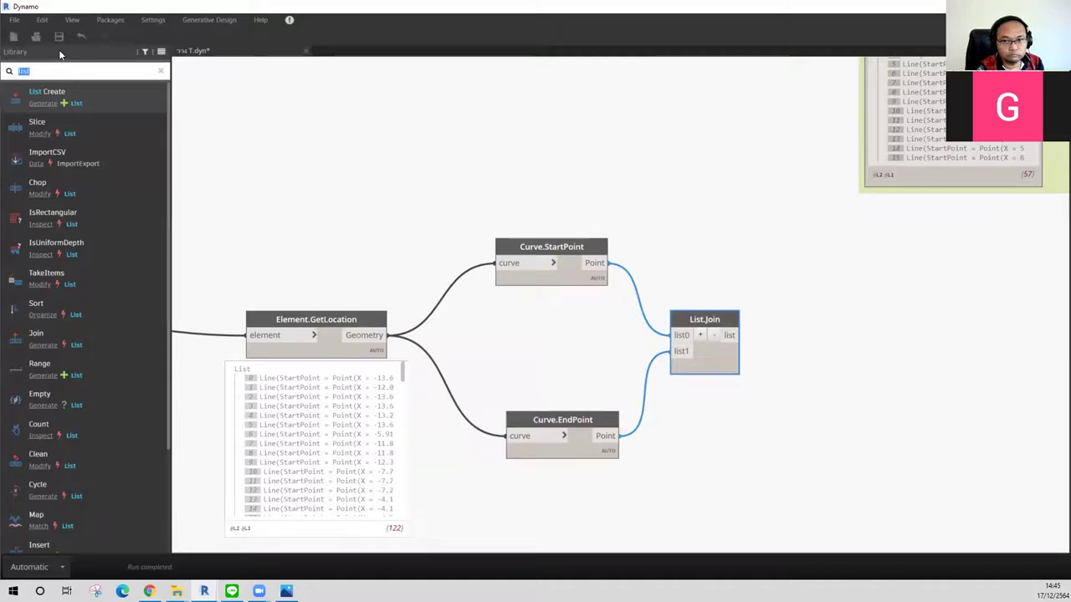
Step: Add Point.Y and Point.X nodes to the right of List.Join
type("point")
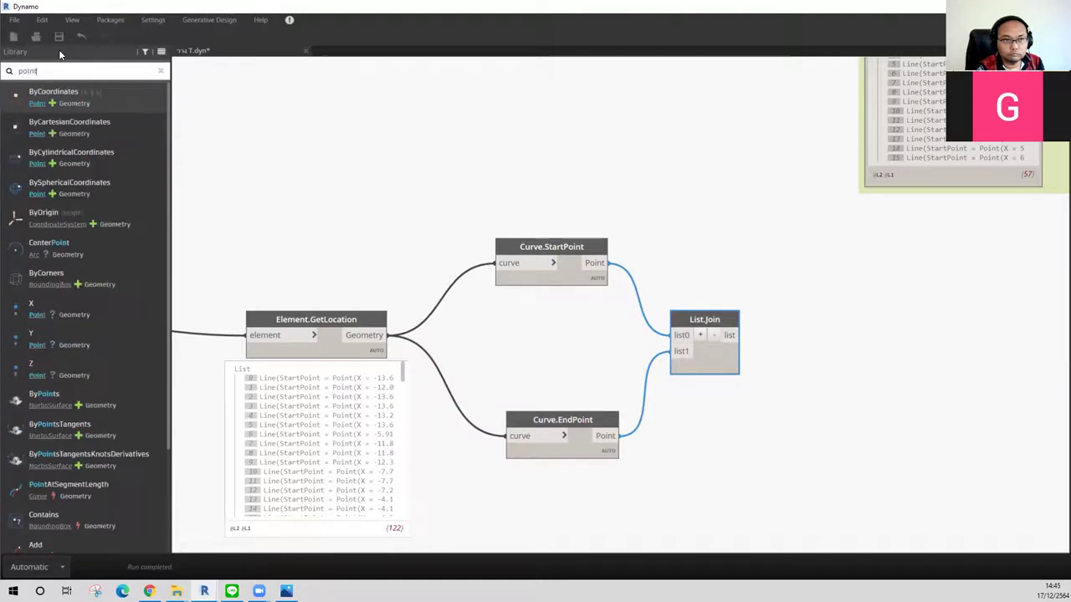
left_click(77, 338)
left_click(82, 314)
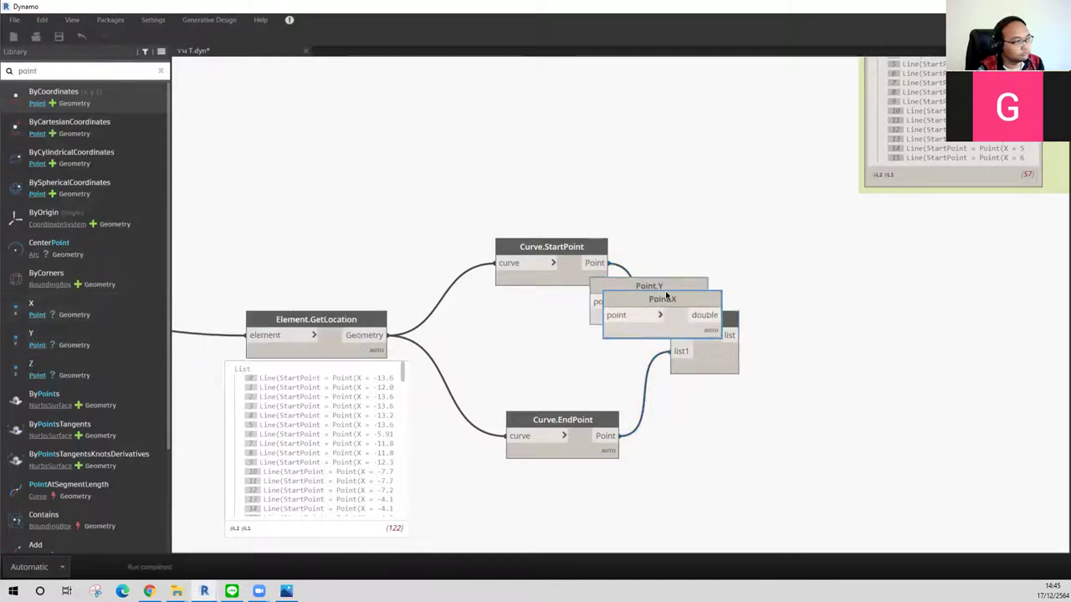
left_click_drag(664, 298, 803, 279)
left_click_drag(712, 306, 912, 400)
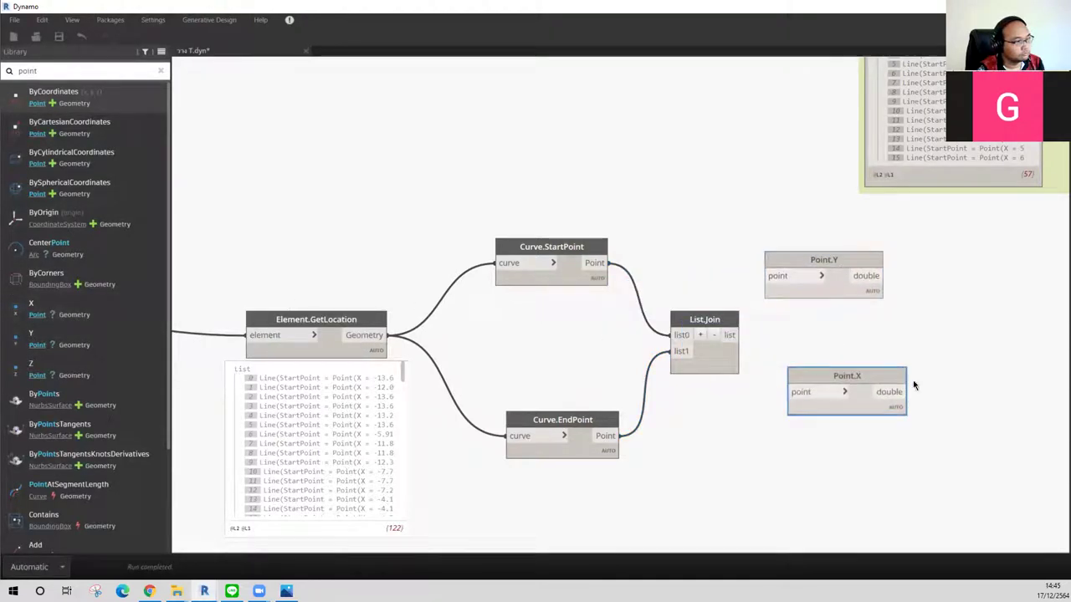
left_click_drag(862, 261, 893, 257)
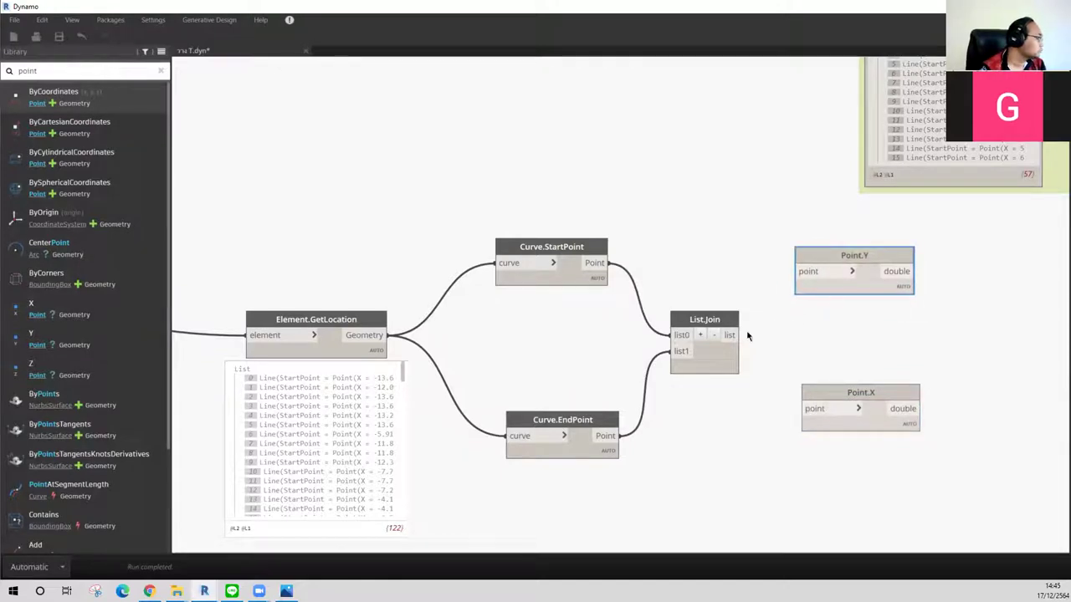
Step: Feed List.Join's joined points into both Point.Y and Point.X
left_click_drag(734, 336, 799, 272)
mouse_move(740, 339)
left_mouse_down()
mouse_move(824, 404)
mouse_move(828, 454)
left_mouse_up()
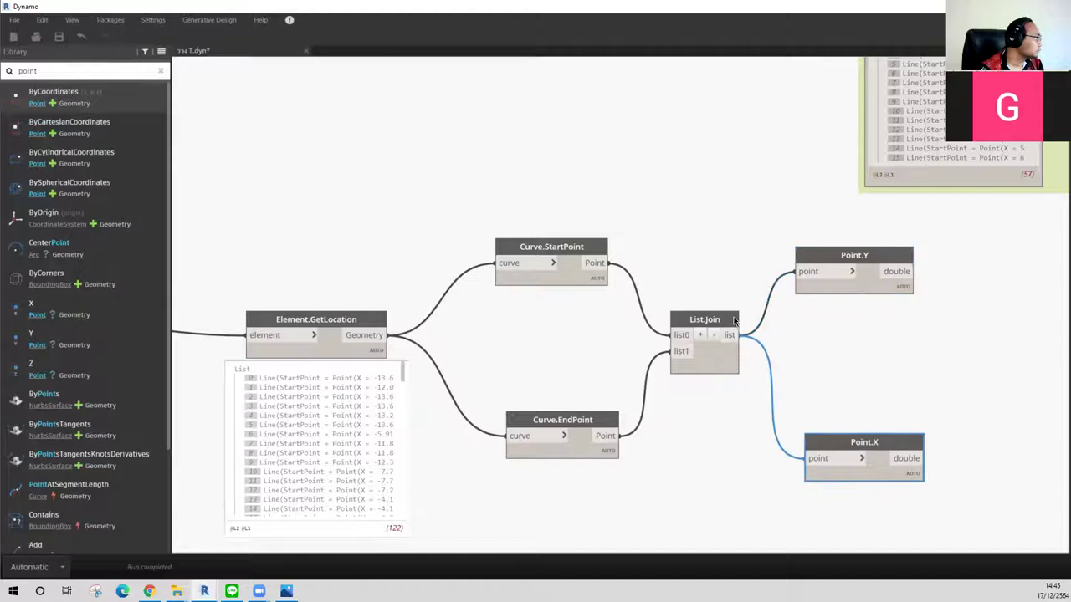
left_click_drag(726, 320, 726, 340)
middle_click_drag(801, 335, 585, 296)
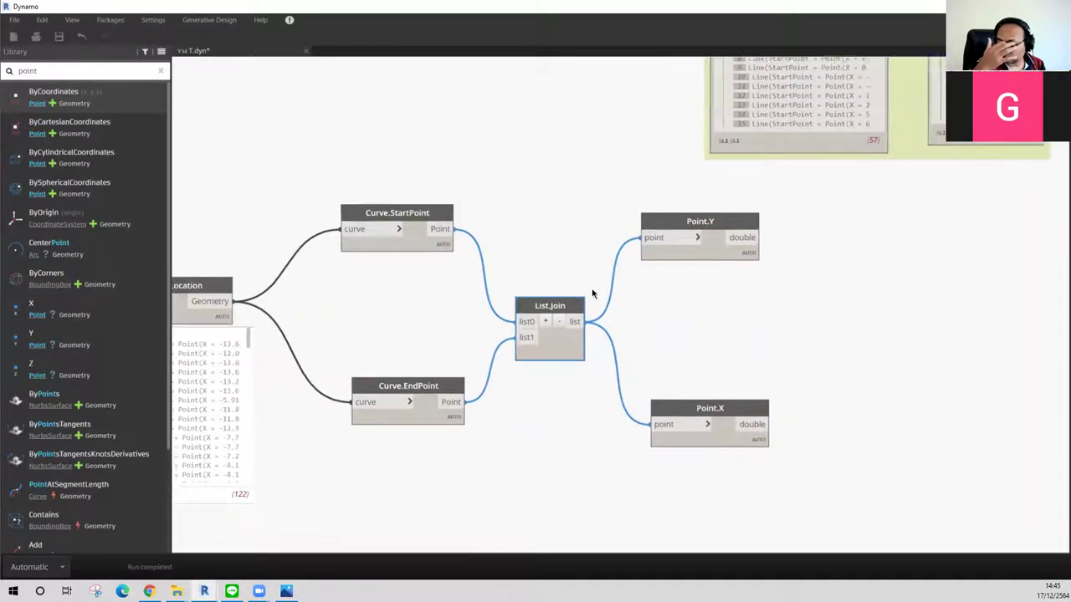
Step: Add a List.MinimumItem node reading Point.Y's values, giving minimum Y -7.39254356050882
double_click(51, 70)
type("in")
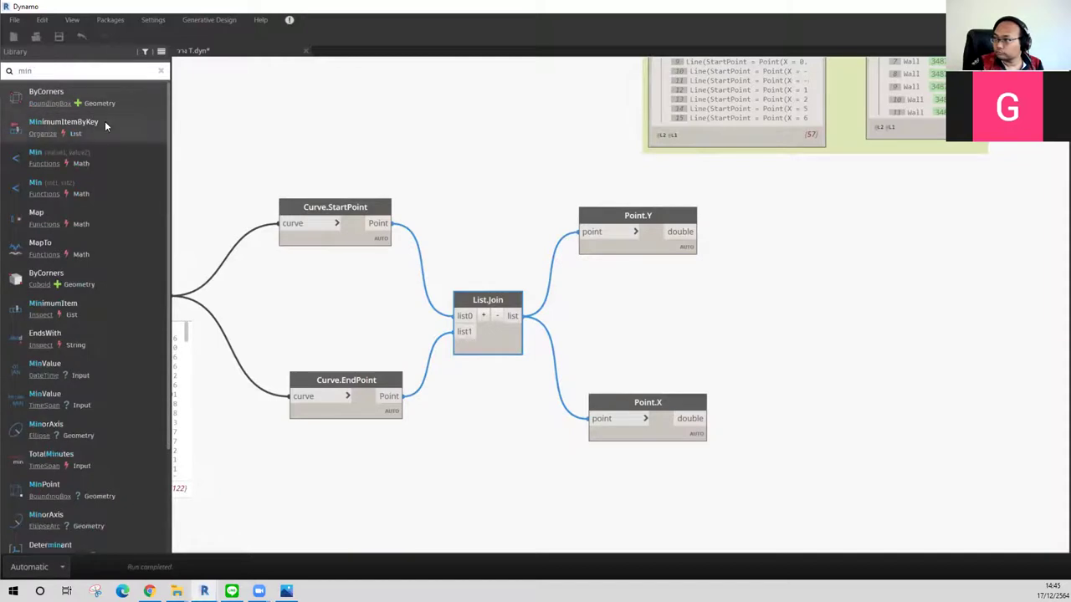
mouse_move(58, 158)
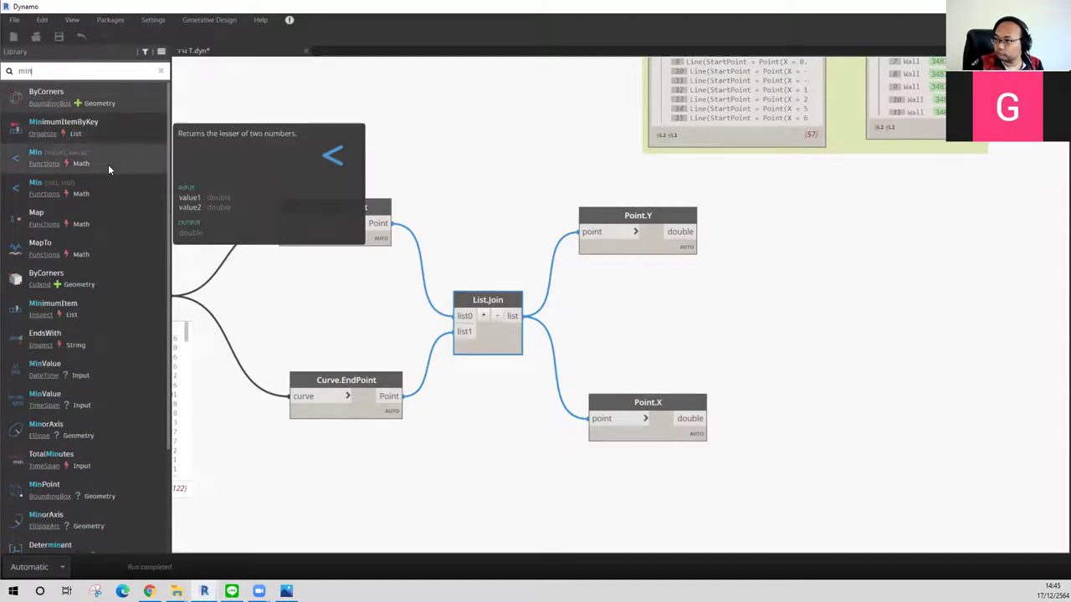
left_click(102, 309)
left_click_drag(714, 324, 917, 261)
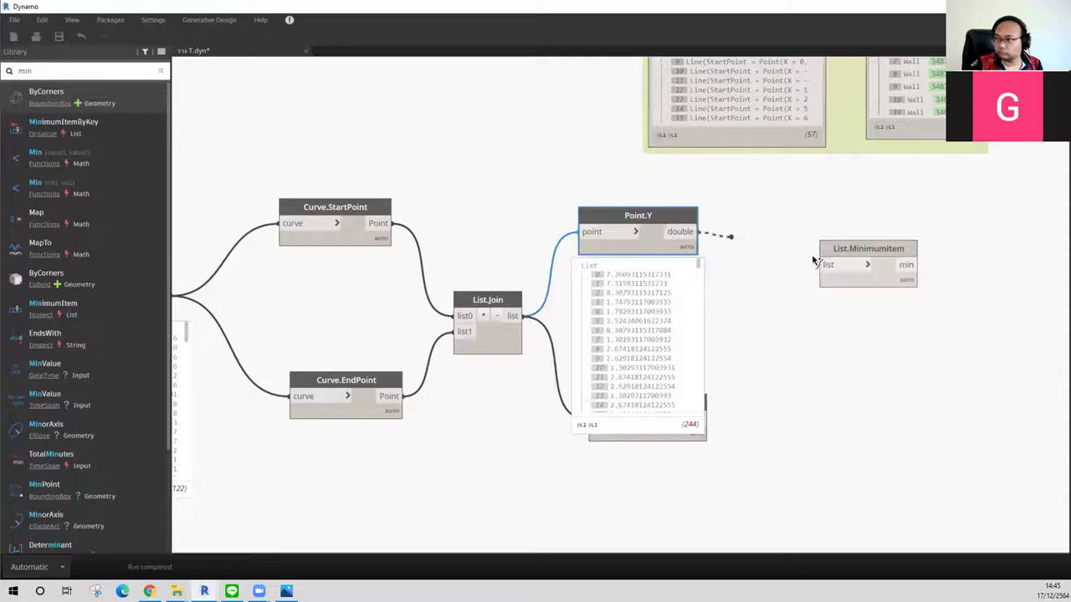
left_click_drag(680, 232, 828, 265)
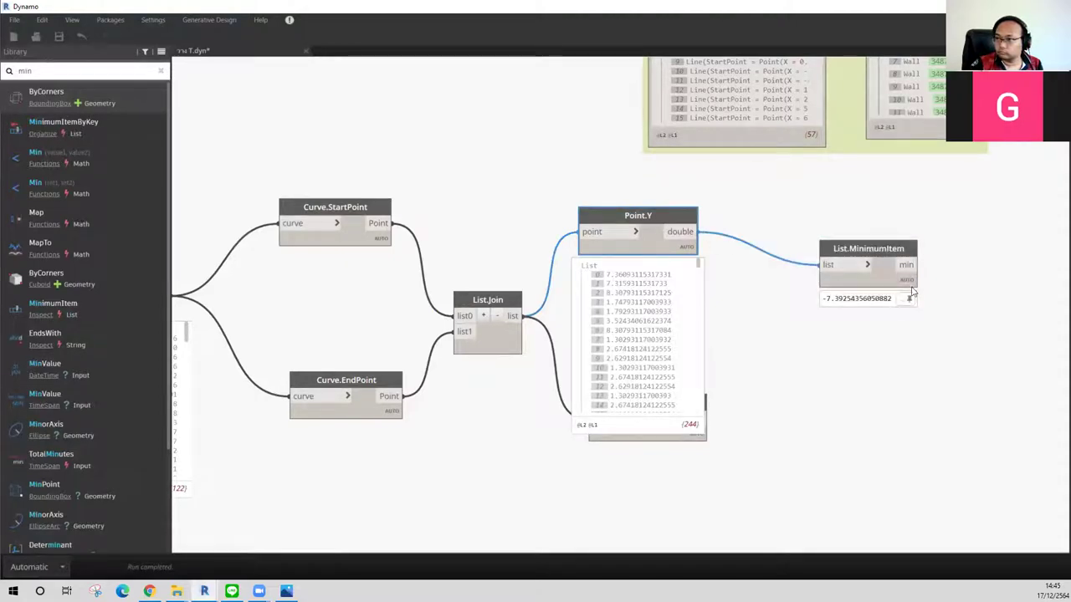
scroll(617, 397, "down", 5)
scroll(615, 399, "down", 3)
left_click(687, 266)
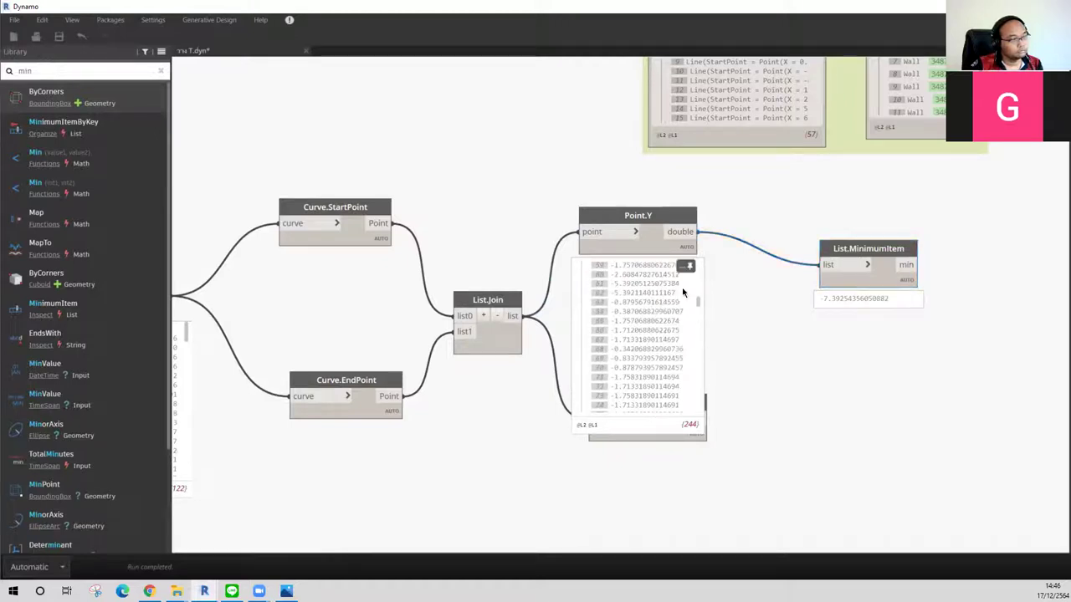
Step: Copy List.MinimumItem and feed Point.X into the copy, giving minimum X -22.8515325715682
left_click(872, 247)
key("ctrl+c")
key("ctrl+v")
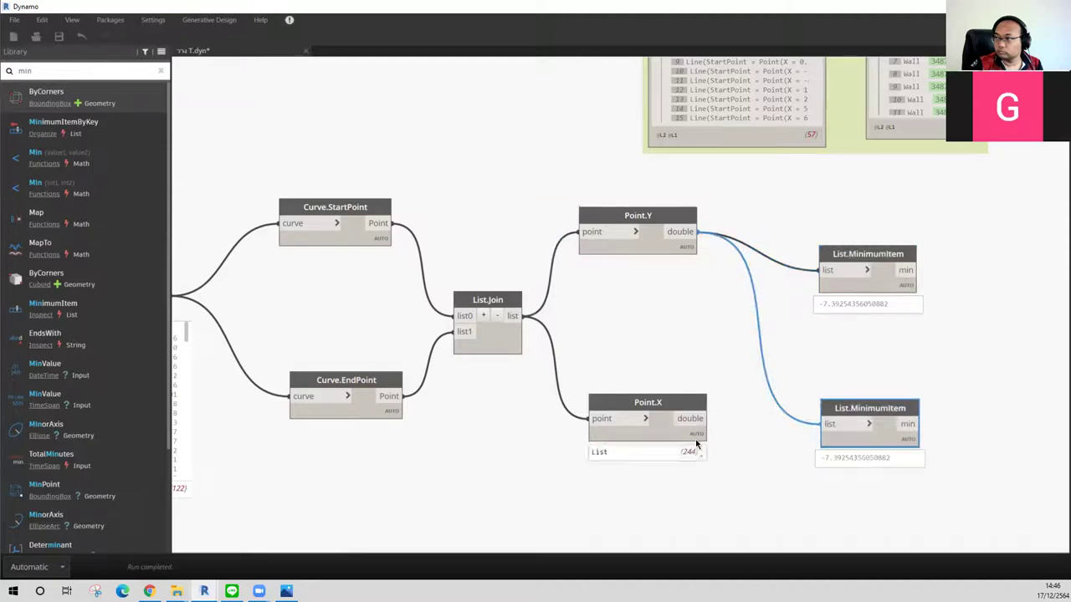
middle_click_drag(752, 383, 678, 359)
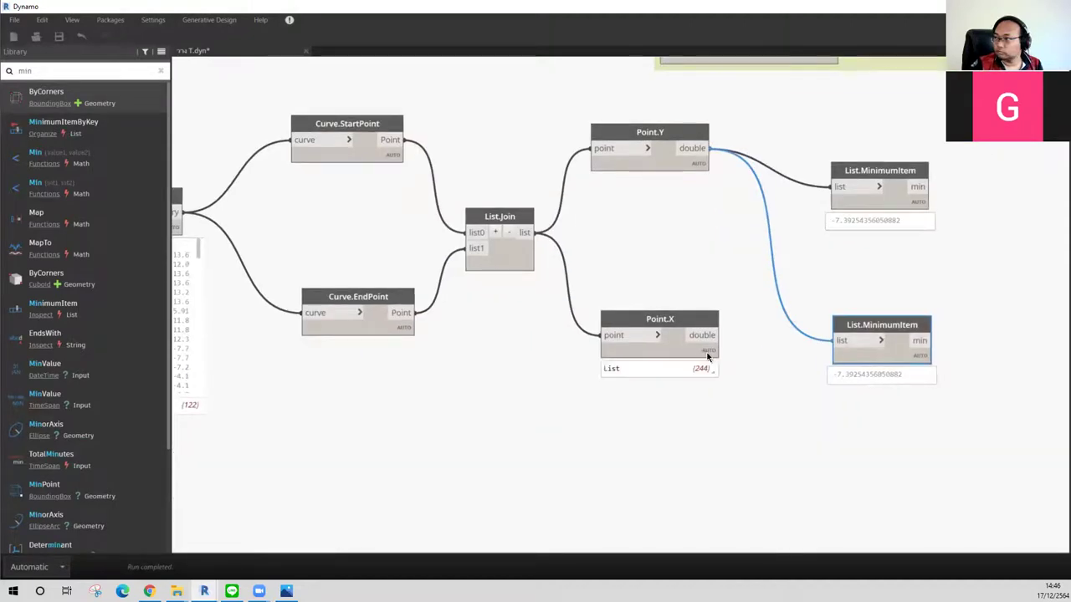
left_click(707, 355)
mouse_move(711, 335)
left_mouse_down()
mouse_move(852, 343)
mouse_move(843, 354)
left_mouse_up()
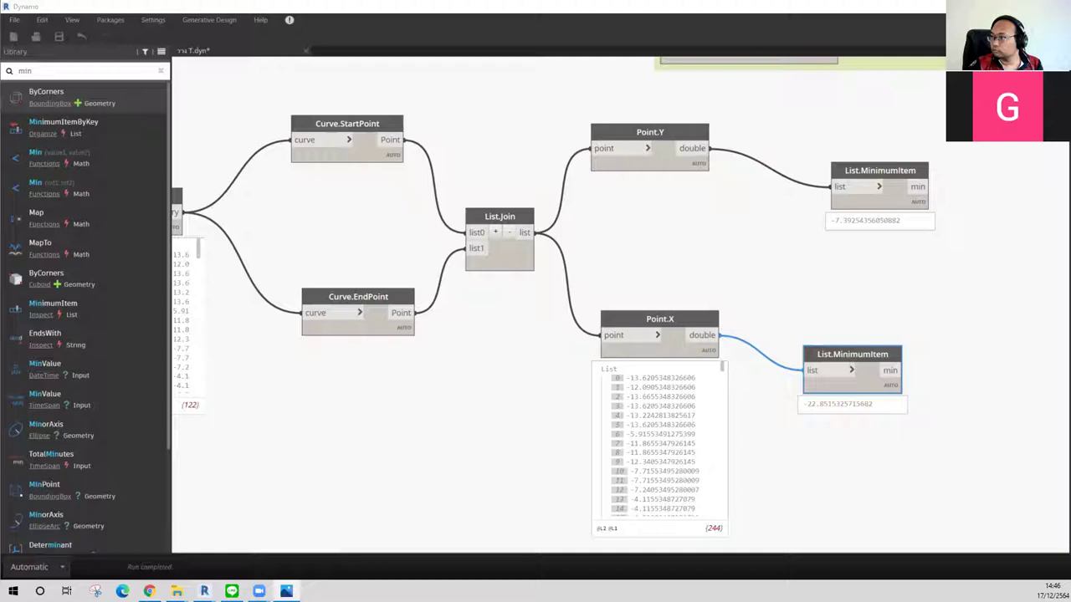
Step: Rearrange GetLocation, StartPoint, EndPoint, List.Join, Point.X/Y and both minimum nodes into a compact layout
scroll(429, 213, "down", 3)
middle_click_drag(349, 195, 421, 236)
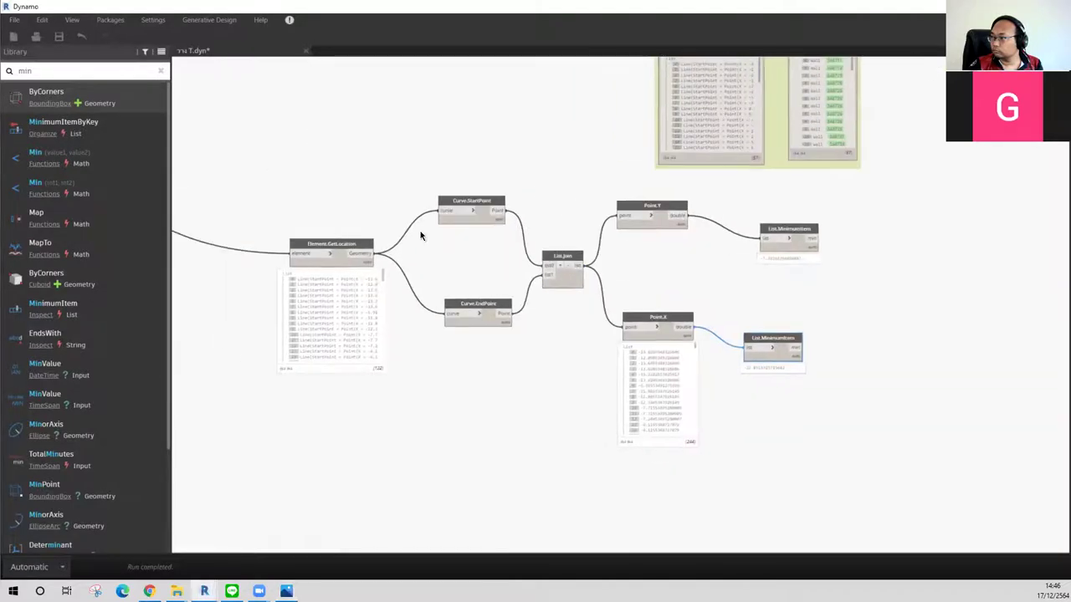
left_click_drag(322, 259, 266, 323)
mouse_move(445, 321)
left_mouse_down()
mouse_move(412, 347)
mouse_move(404, 390)
left_mouse_up()
left_click_drag(468, 194, 418, 253)
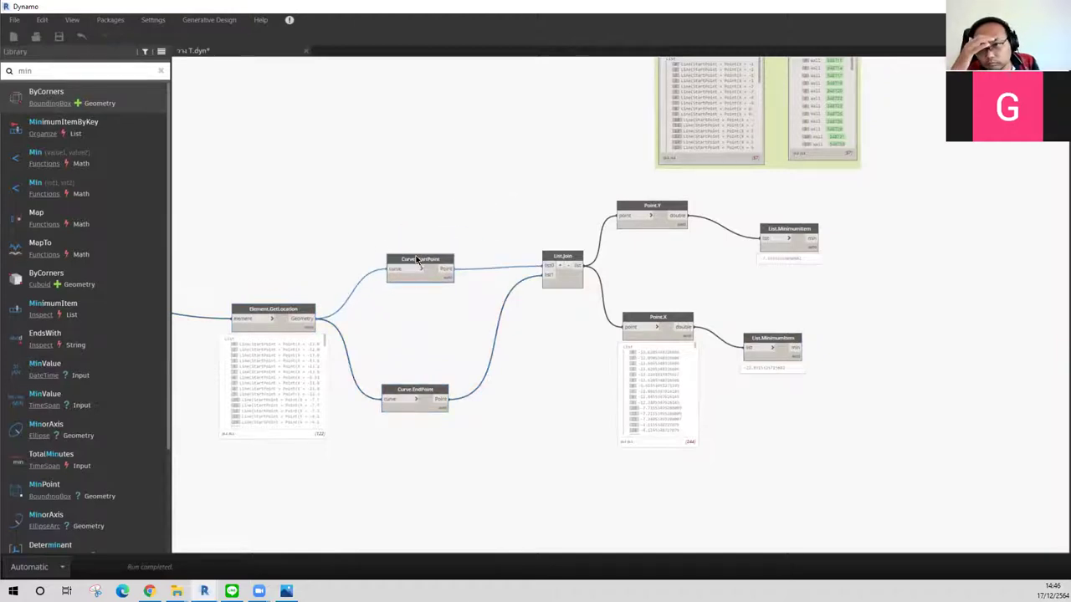
left_click_drag(563, 255, 506, 324)
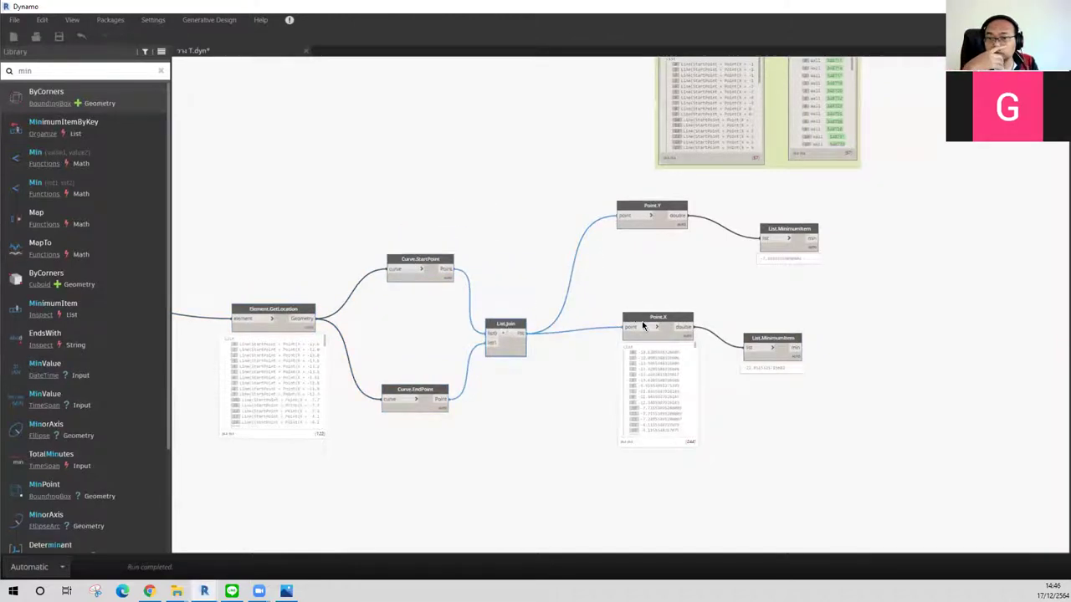
left_click_drag(641, 318, 589, 368)
left_click_drag(656, 198, 592, 238)
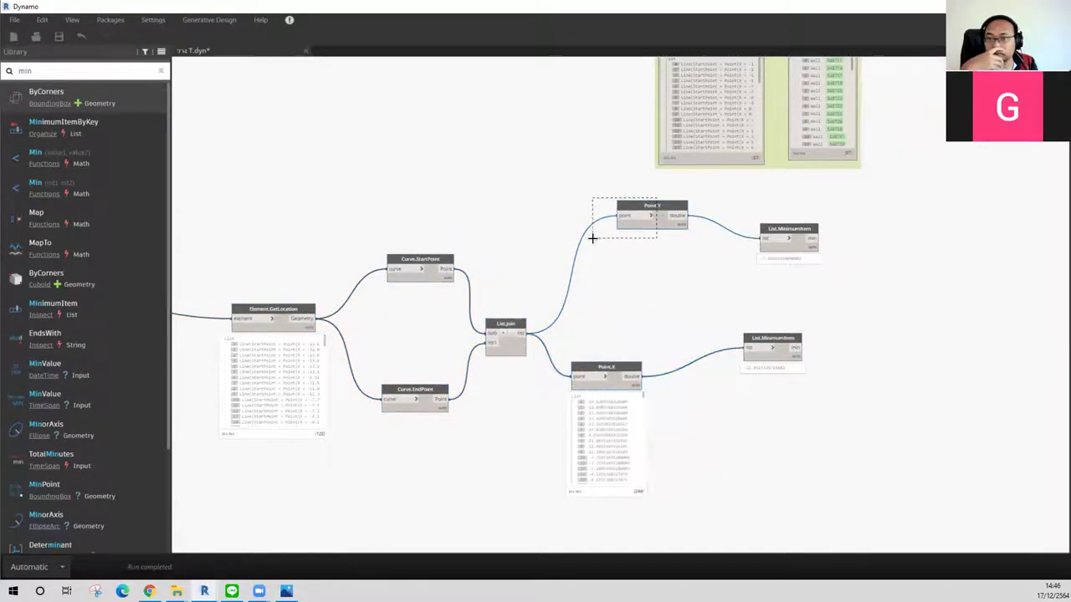
left_click_drag(658, 206, 597, 242)
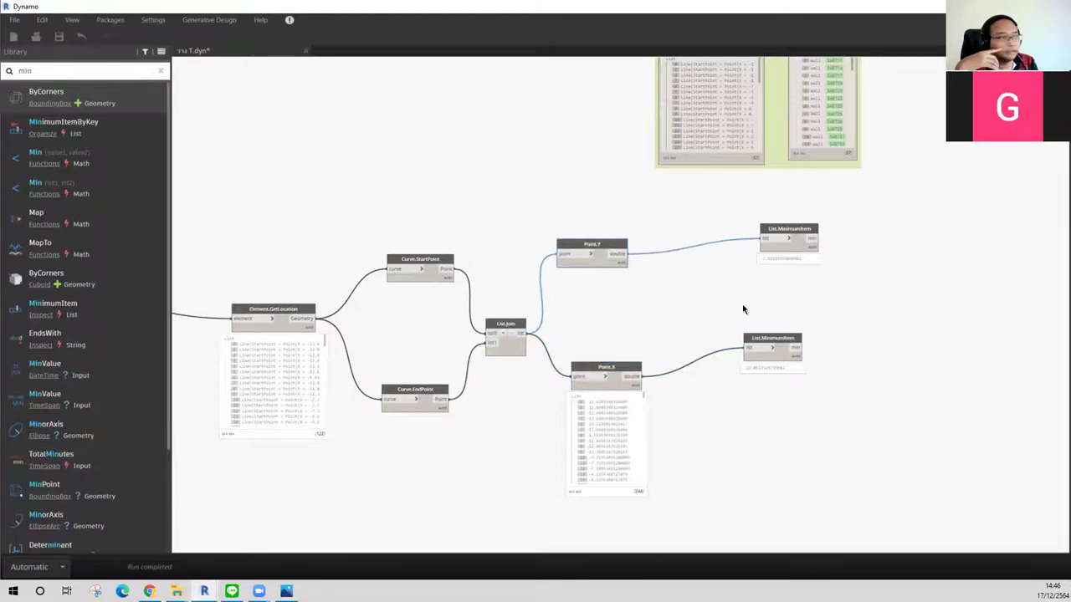
scroll(744, 306, "up", 3)
left_click_drag(774, 355, 705, 434)
left_click_drag(817, 186, 712, 223)
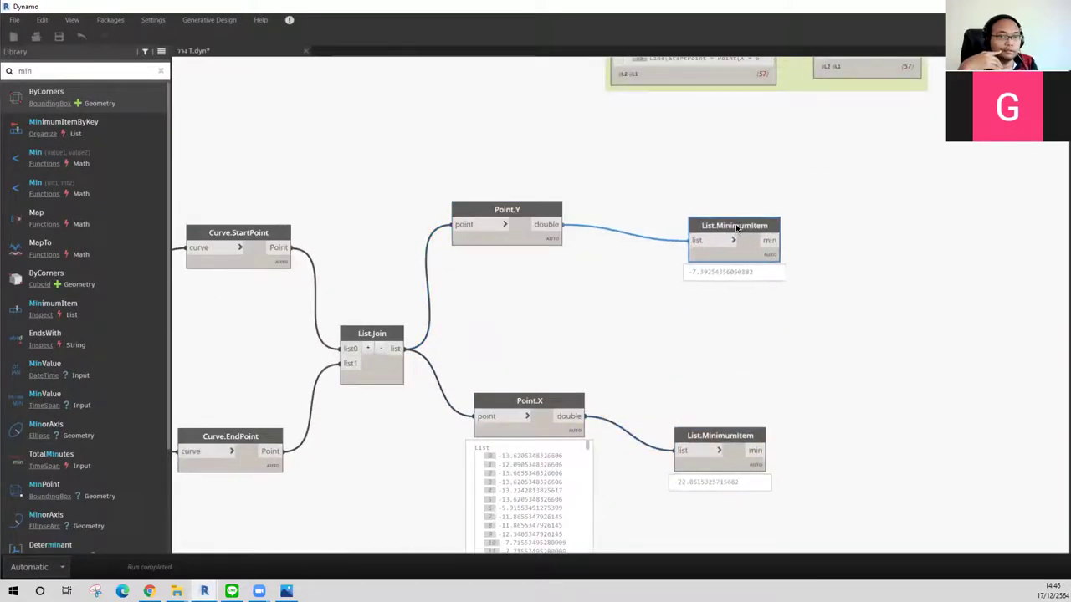
Step: Place a Point.ByCoordinates node to the right of the minimum nodes
double_click(57, 71)
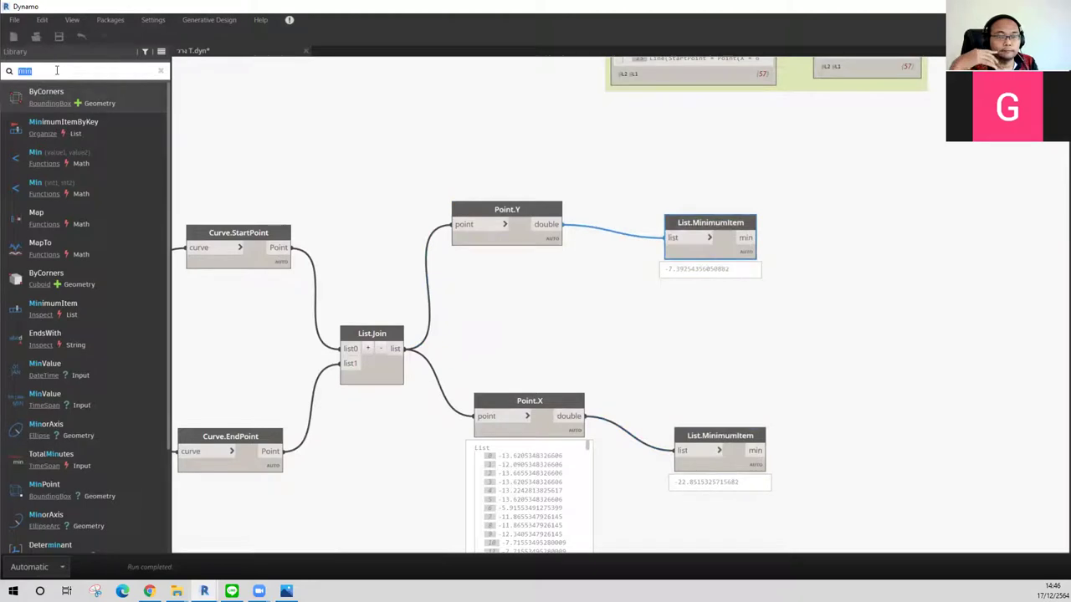
type("point")
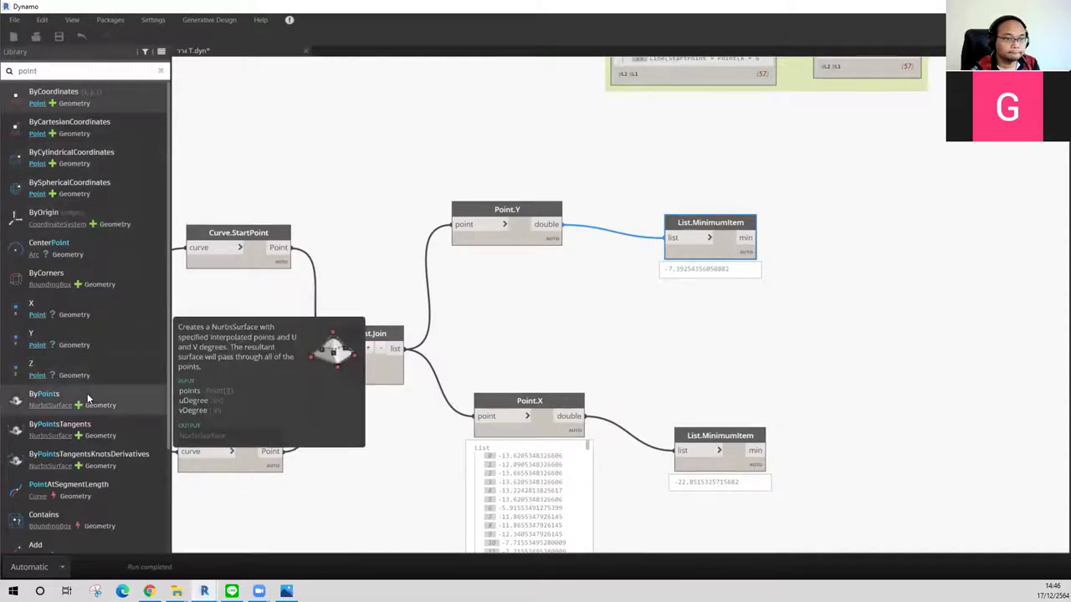
key("Return")
left_click_drag(698, 342, 873, 275)
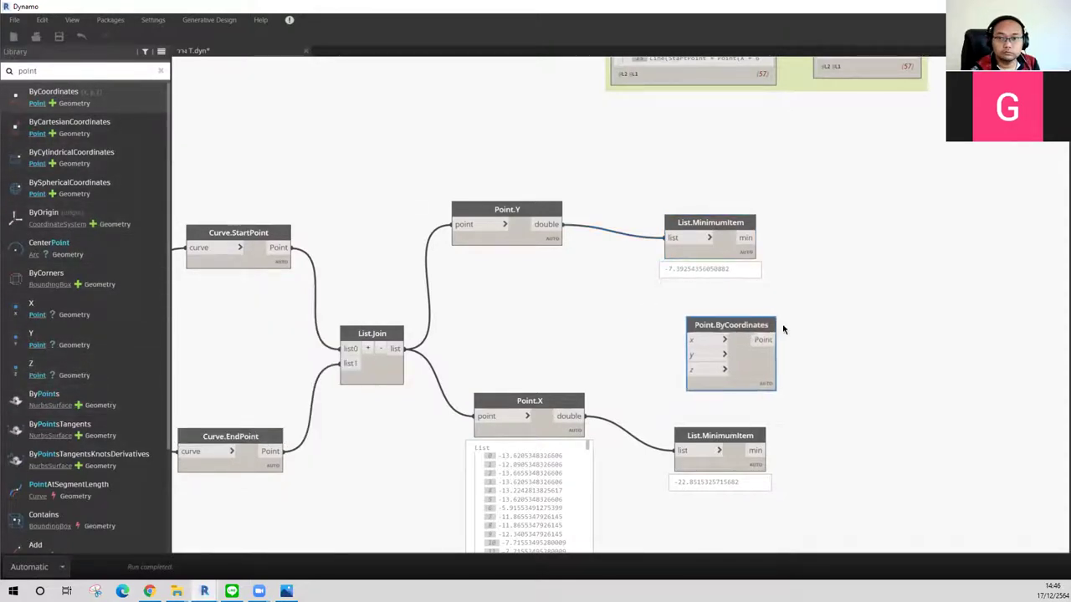
Step: Wire the minimum Y into Point.ByCoordinates y and the minimum X into x
left_click(758, 239)
left_click(884, 308)
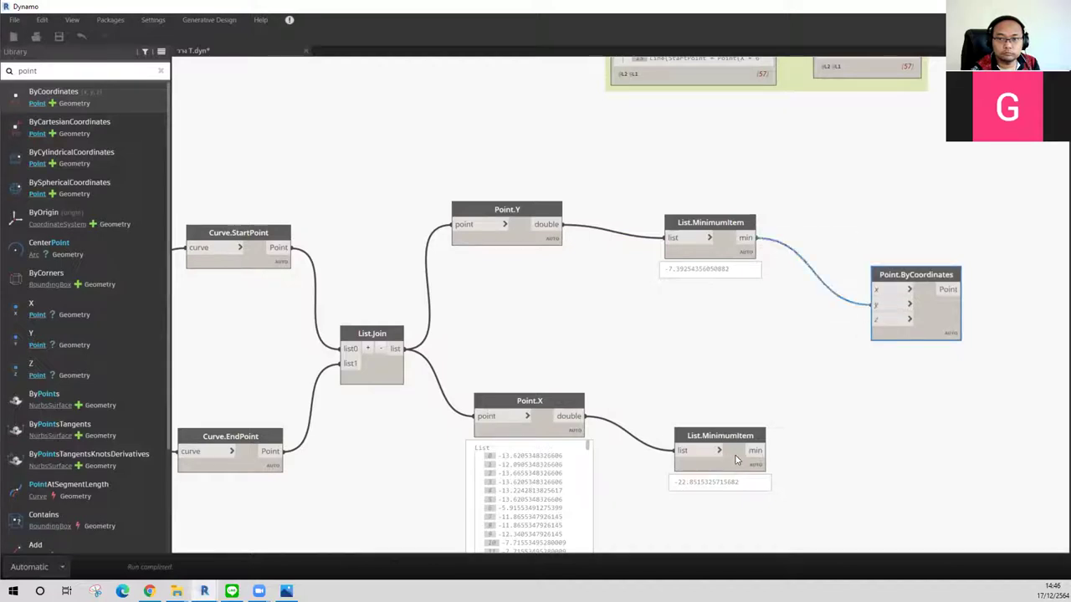
left_click(769, 451)
left_click(875, 289)
left_click_drag(952, 333, 920, 376)
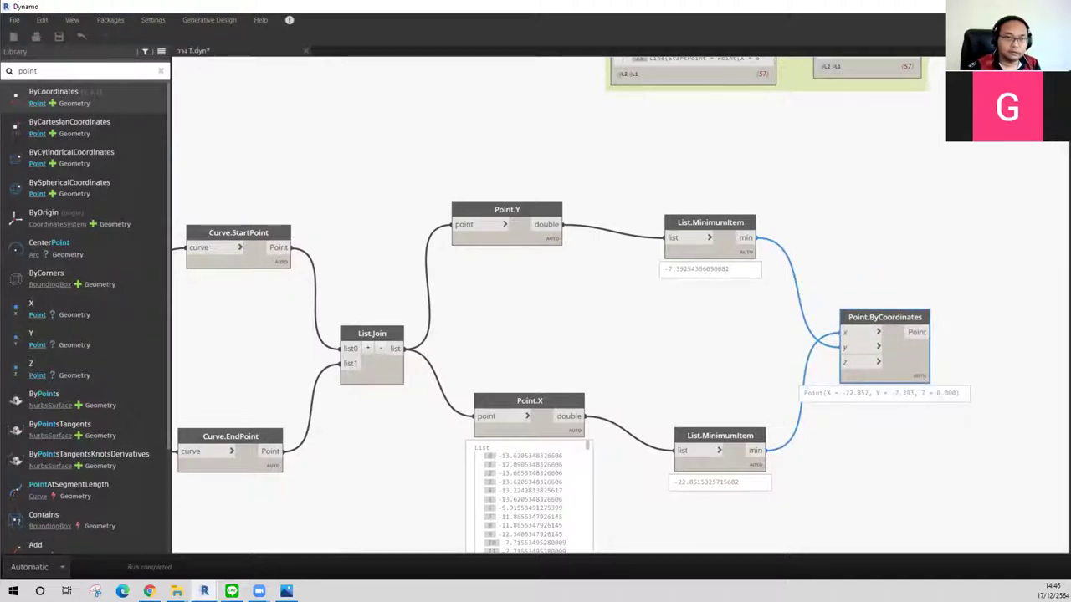
left_click(915, 183)
left_click(1000, 201)
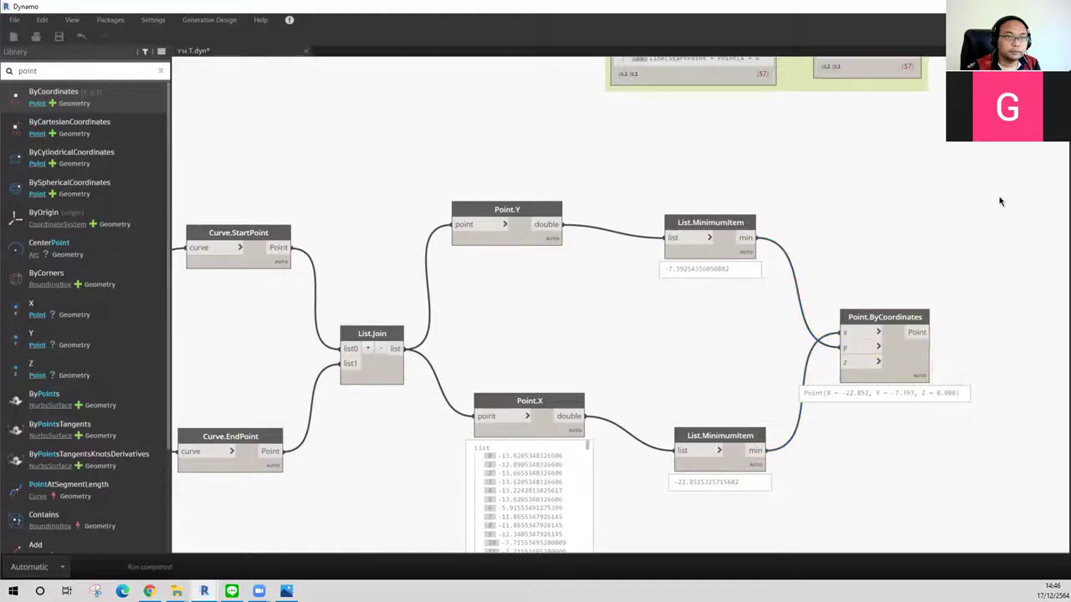
Step: Choose which background 3D preview Dynamo displays from the view options
left_click(74, 20)
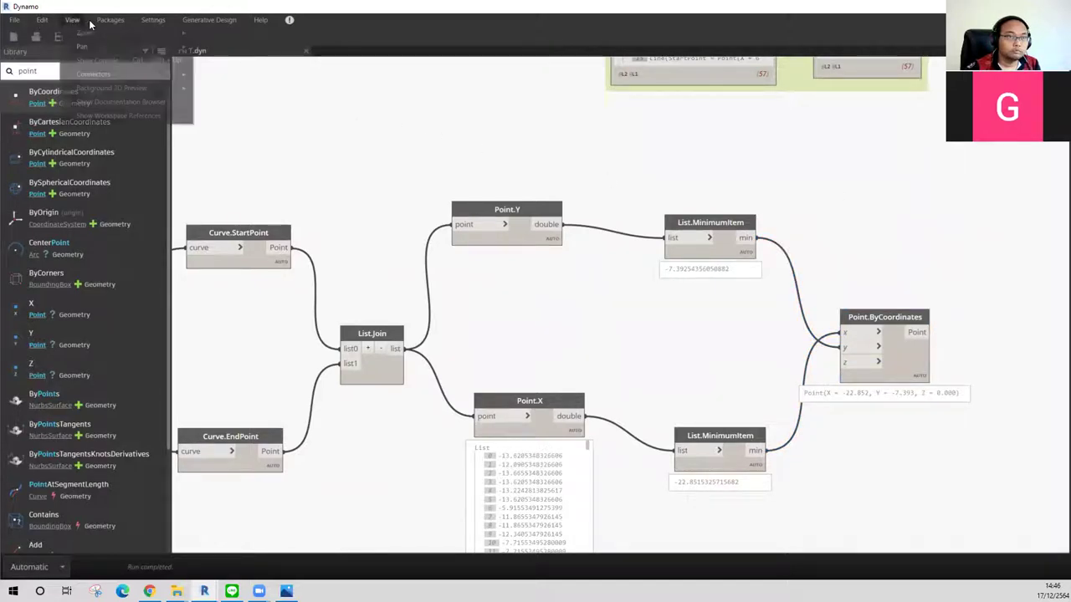
left_click(67, 20)
left_click(67, 21)
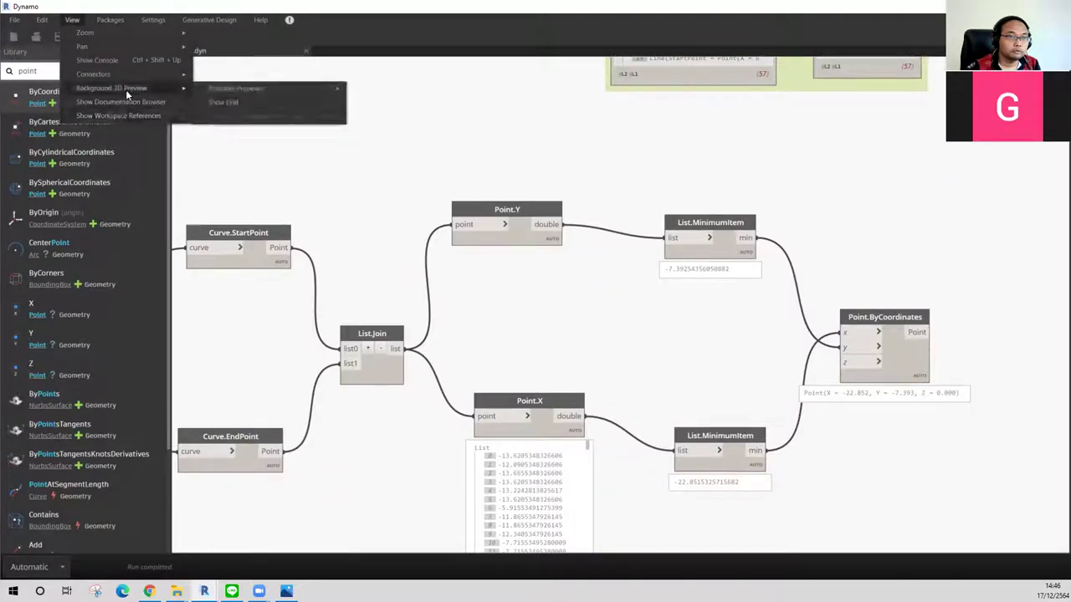
mouse_move(111, 88)
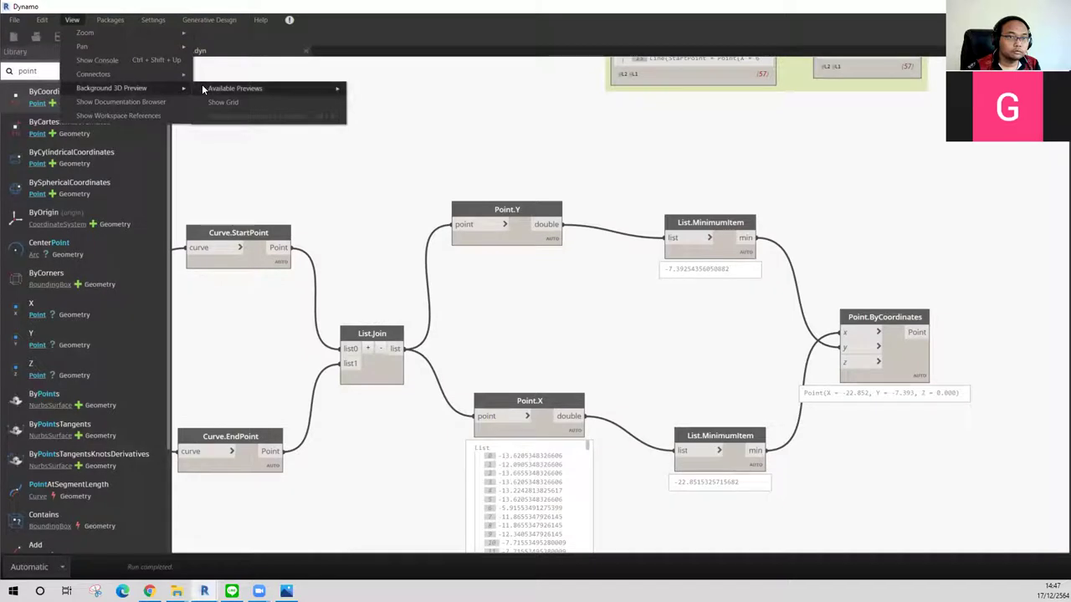
mouse_move(235, 88)
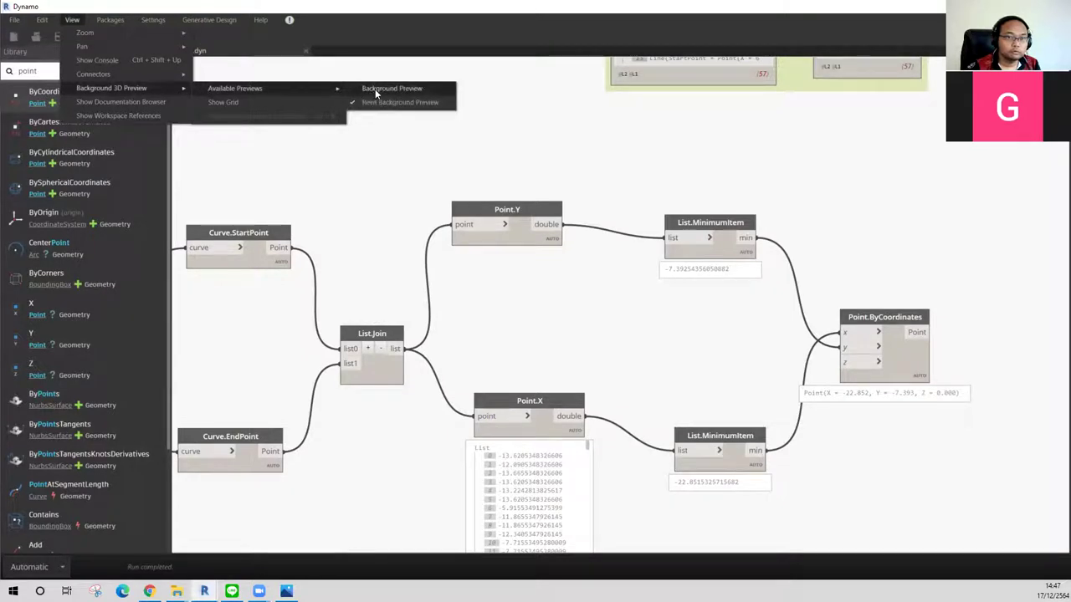
left_click(375, 89)
scroll(820, 173, "down", 3)
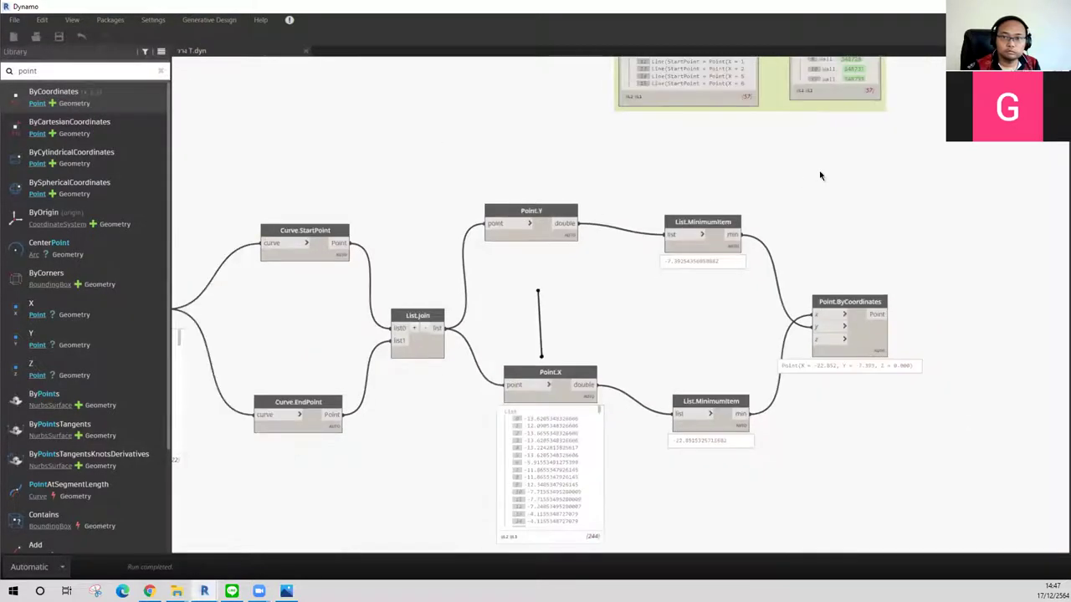
scroll(821, 174, "down", 2)
scroll(837, 184, "down", 1)
scroll(795, 239, "down", 2)
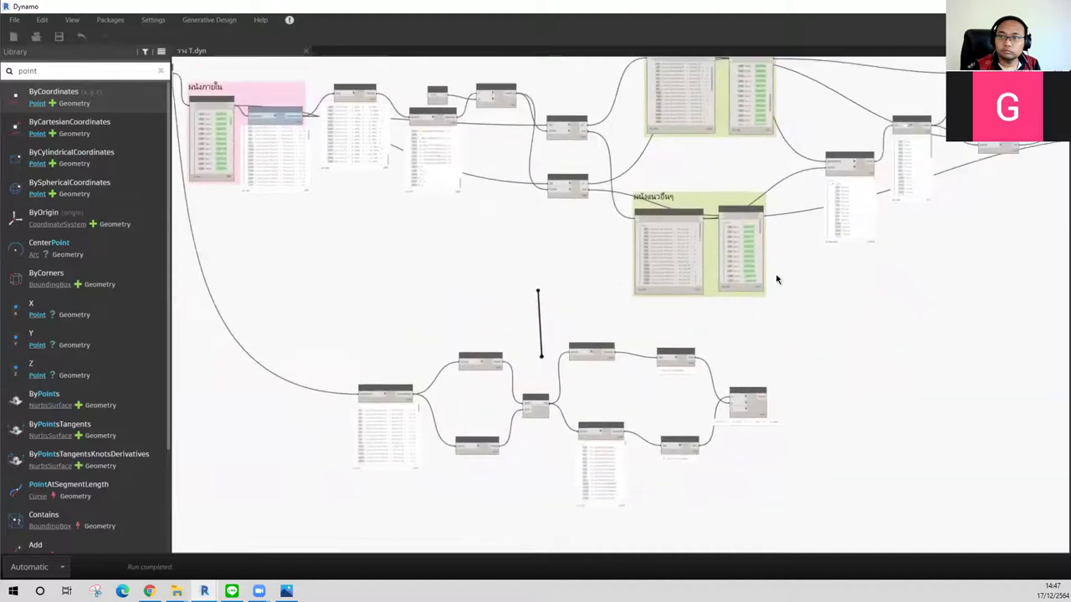
left_click(70, 19)
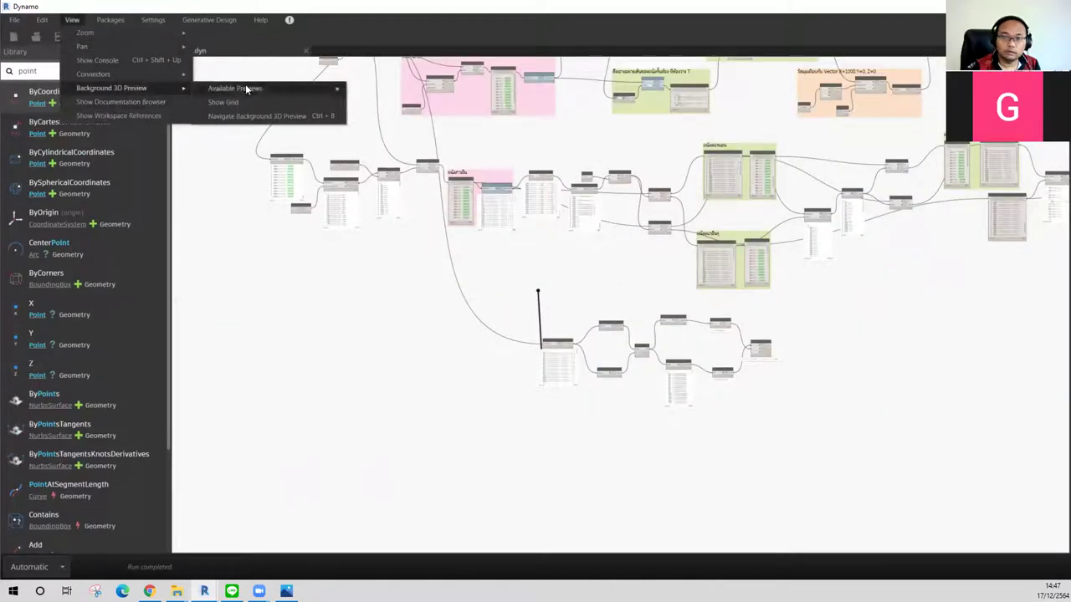
mouse_move(112, 88)
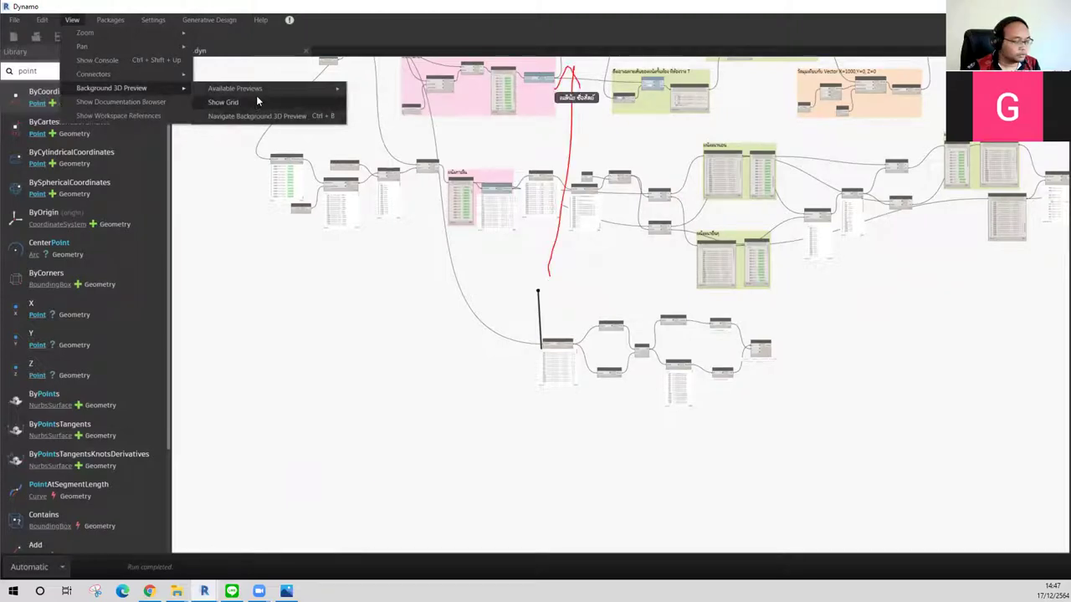
Step: Zoom and pan the graph to bring the column-line group into view
left_click(602, 130)
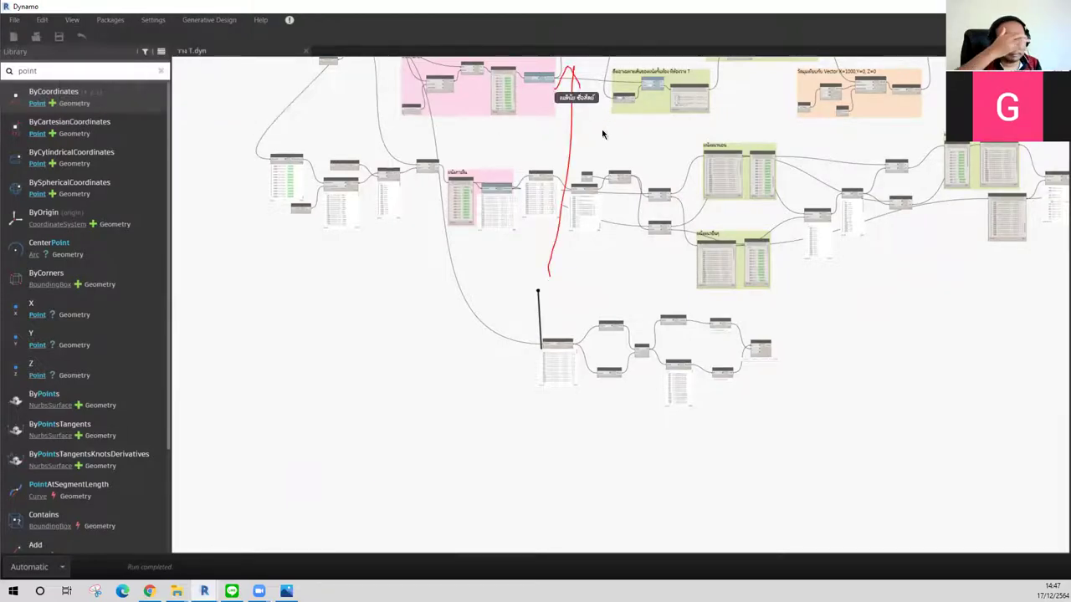
scroll(601, 129, "down", 2)
scroll(586, 156, "up", 3)
scroll(561, 203, "up", 3)
scroll(562, 211, "up", 3)
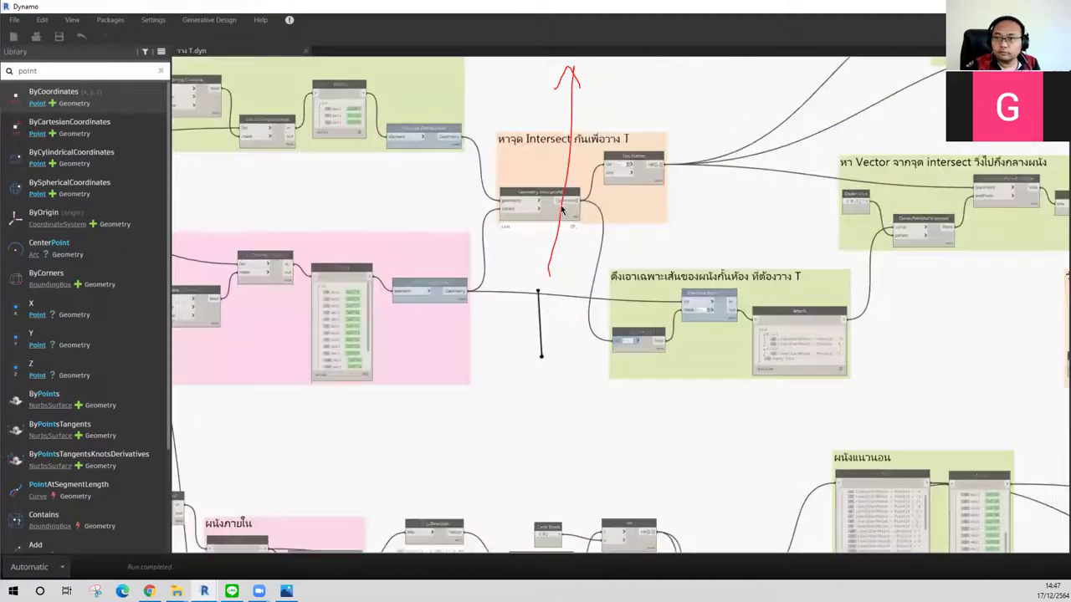
scroll(601, 214, "down", 1)
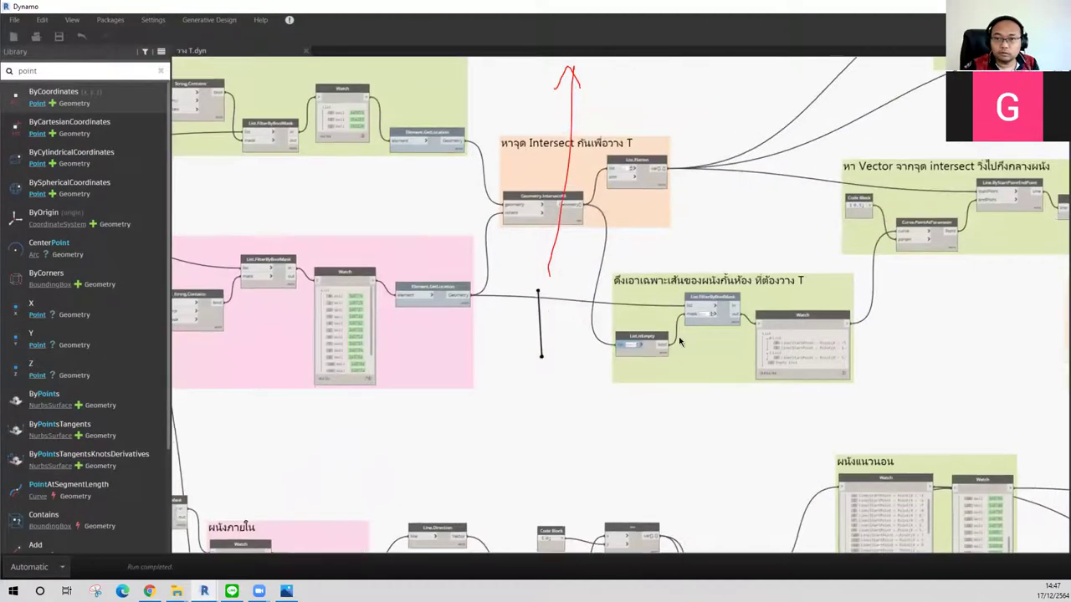
scroll(753, 242, "down", 2)
scroll(519, 251, "down", 3)
scroll(695, 307, "up", 1)
scroll(695, 307, "up", 3)
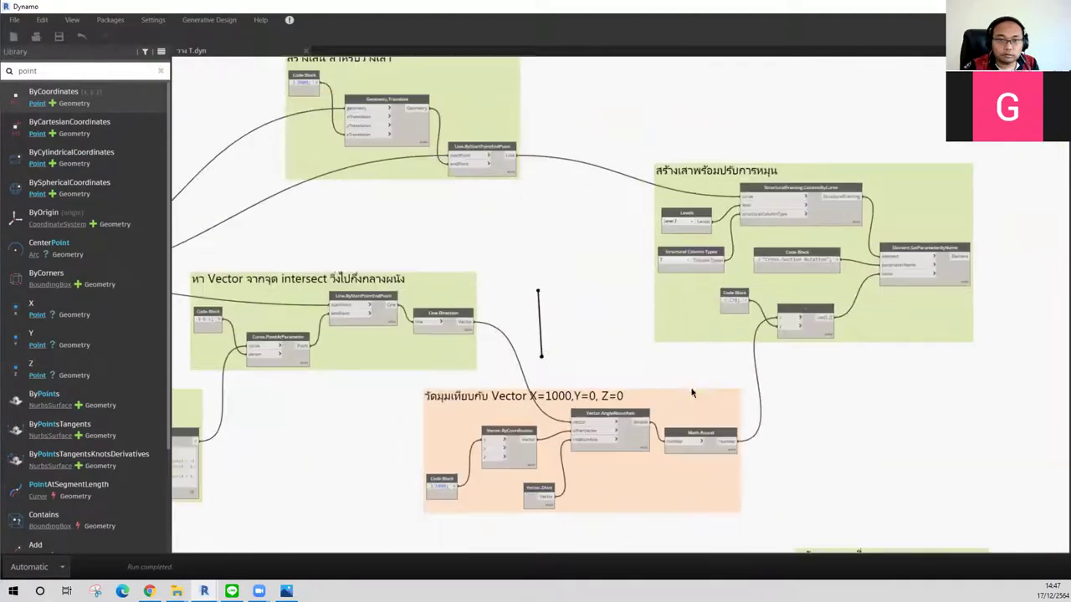
scroll(569, 396, "up", 1)
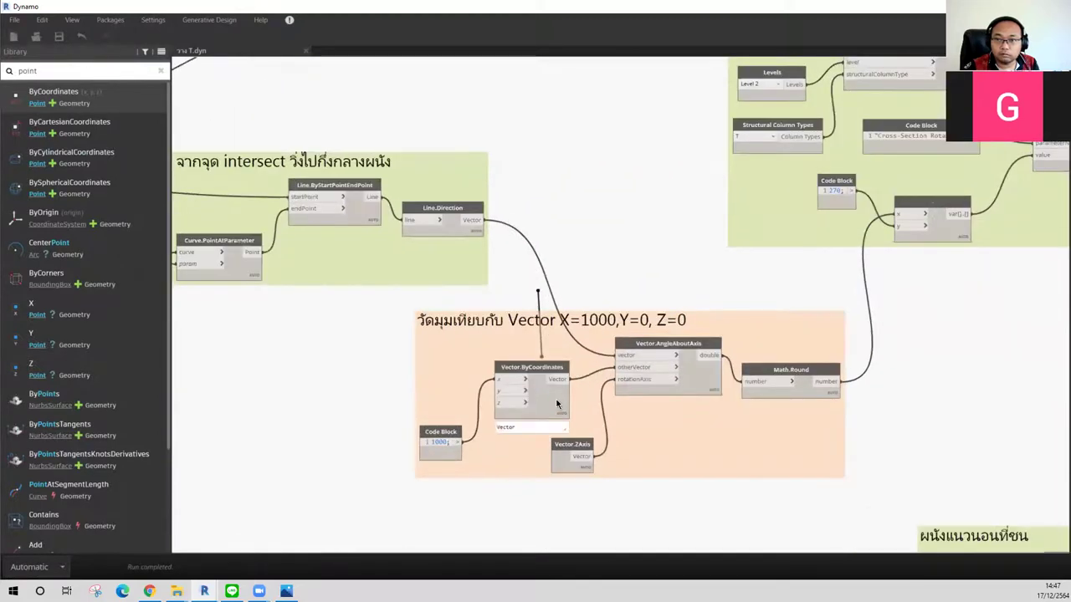
scroll(567, 372, "down", 1)
scroll(564, 363, "up", 1)
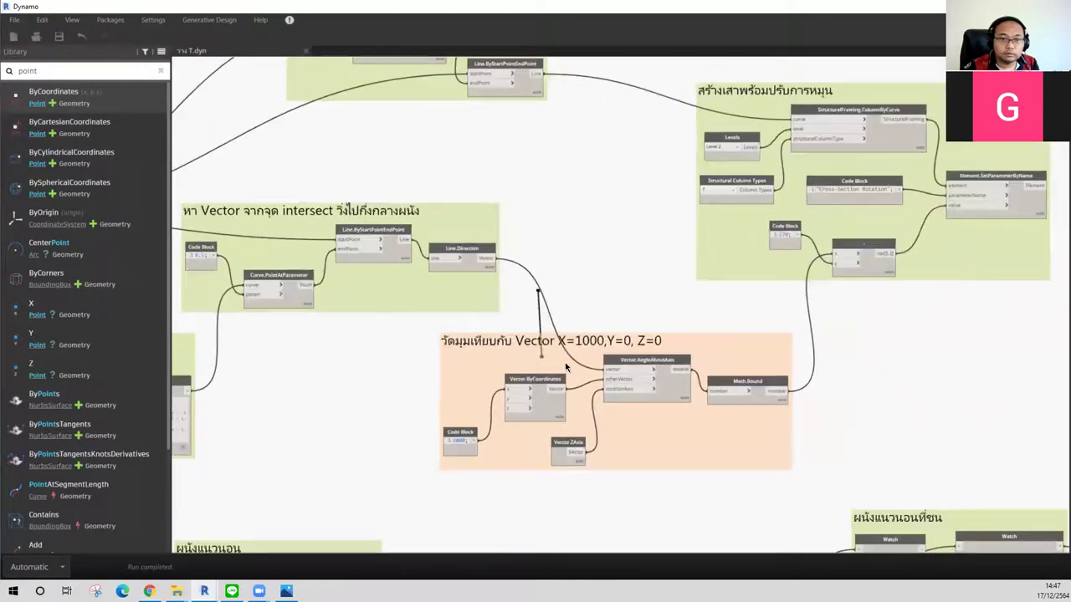
middle_click_drag(533, 251, 568, 399)
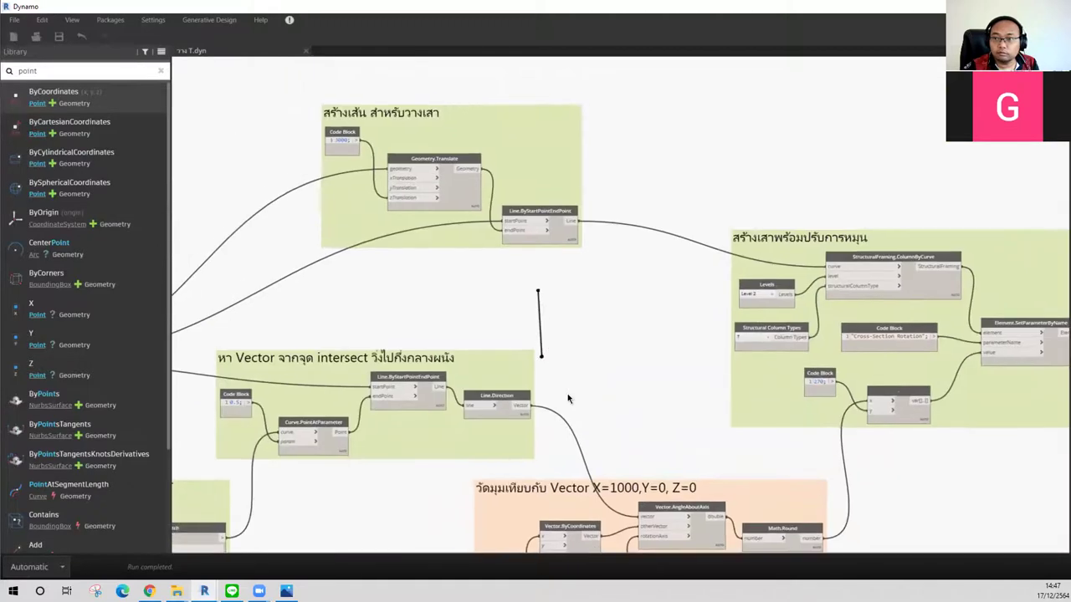
scroll(314, 175, "up", 4)
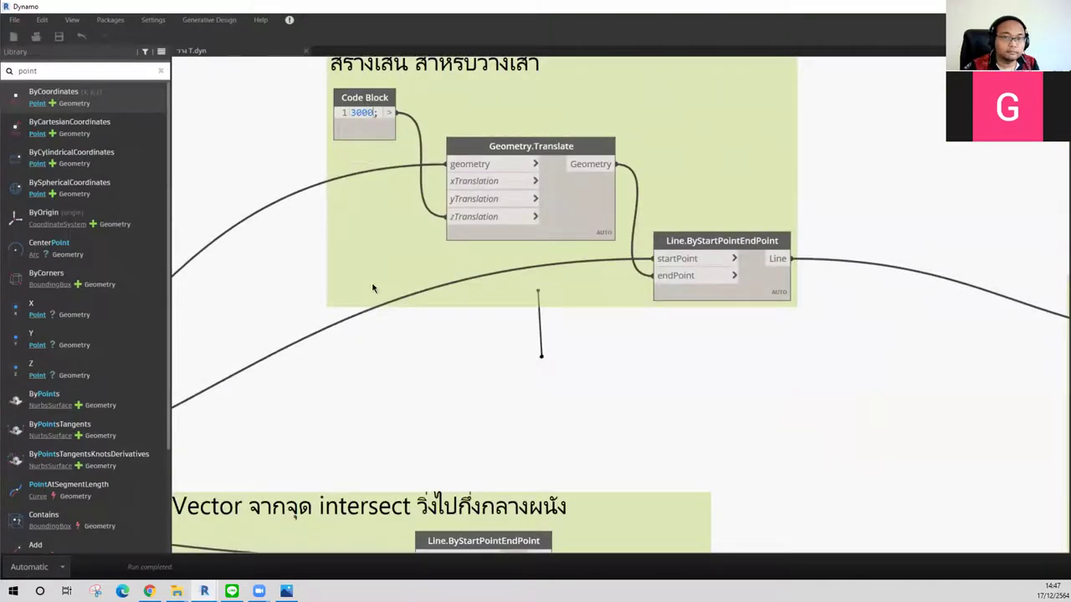
type("3;")
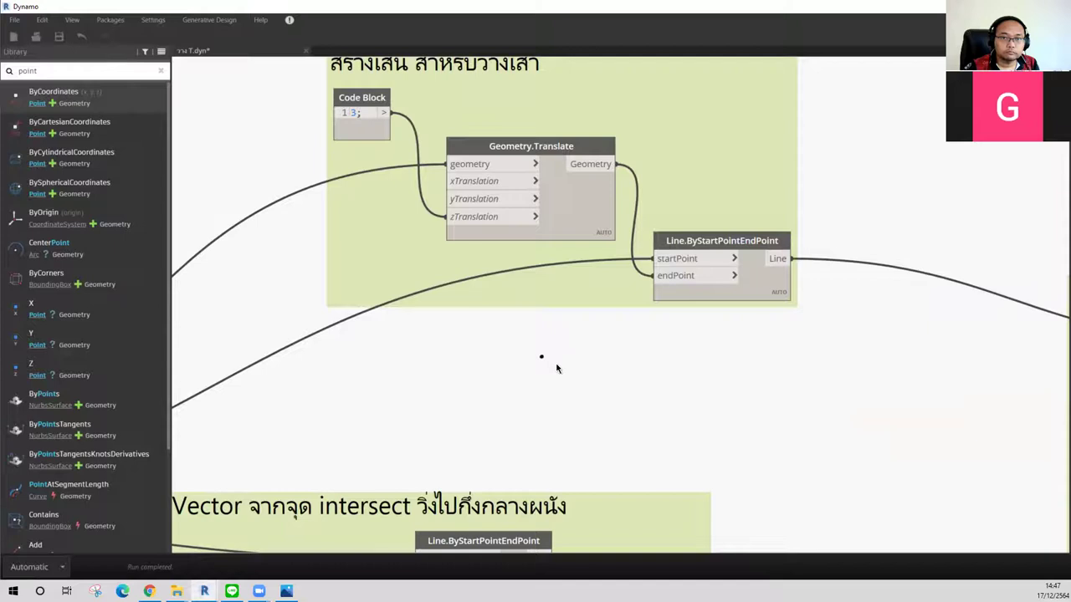
scroll(569, 354, "up", 3)
scroll(580, 345, "down", 1)
scroll(580, 345, "down", 3)
scroll(581, 346, "down", 2)
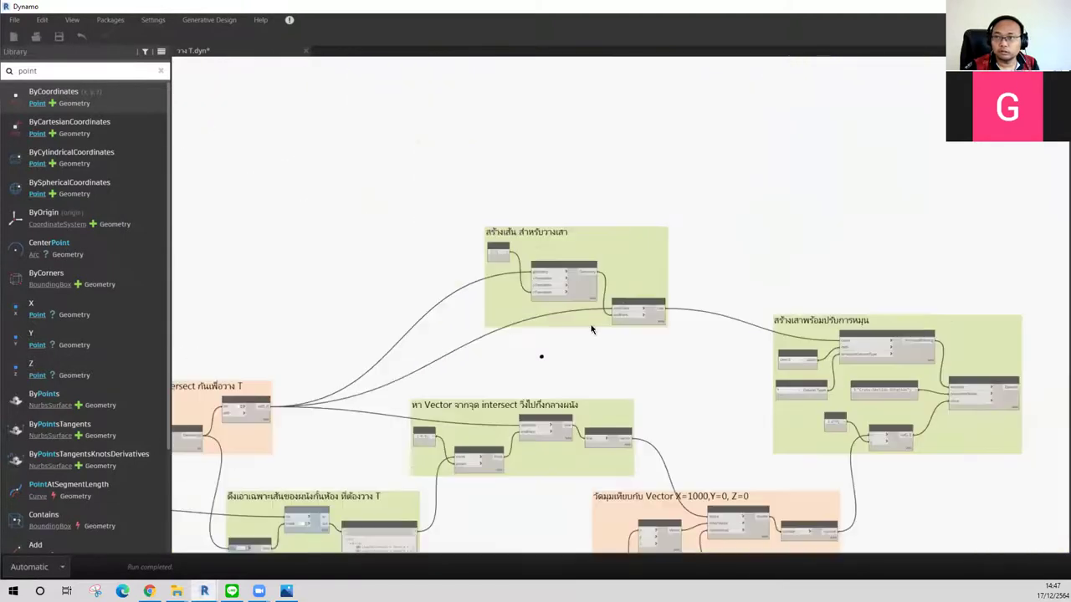
scroll(620, 246, "down", 1)
scroll(615, 234, "down", 2)
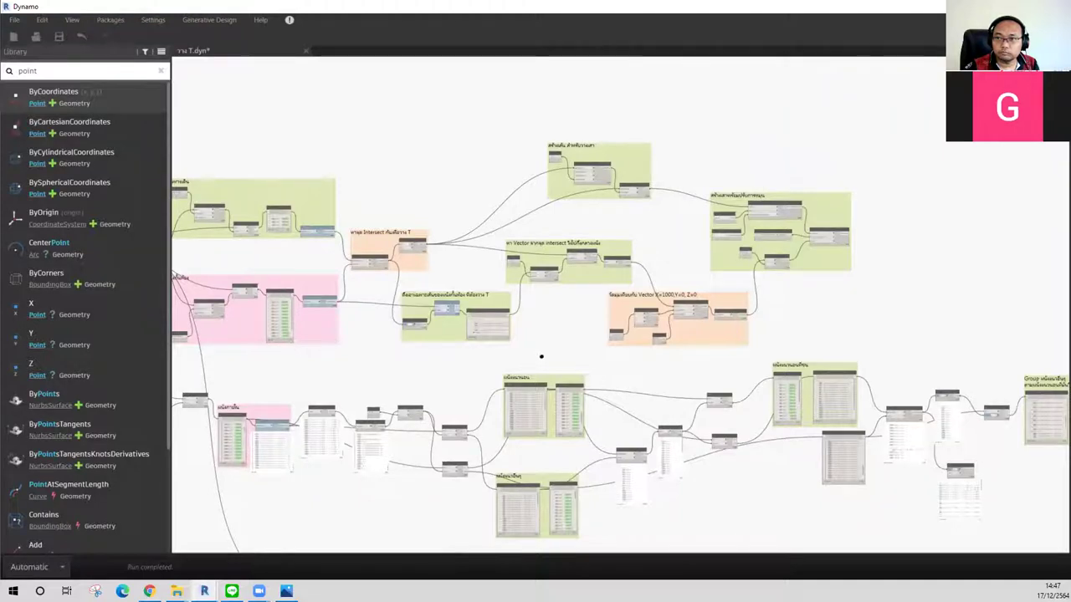
Step: Orbit and pan the 3D background preview to a near top-down view of the walls
key("ctrl+b")
scroll(661, 322, "up", 1)
scroll(645, 326, "up", 1)
scroll(640, 313, "up", 1)
scroll(635, 303, "up", 1)
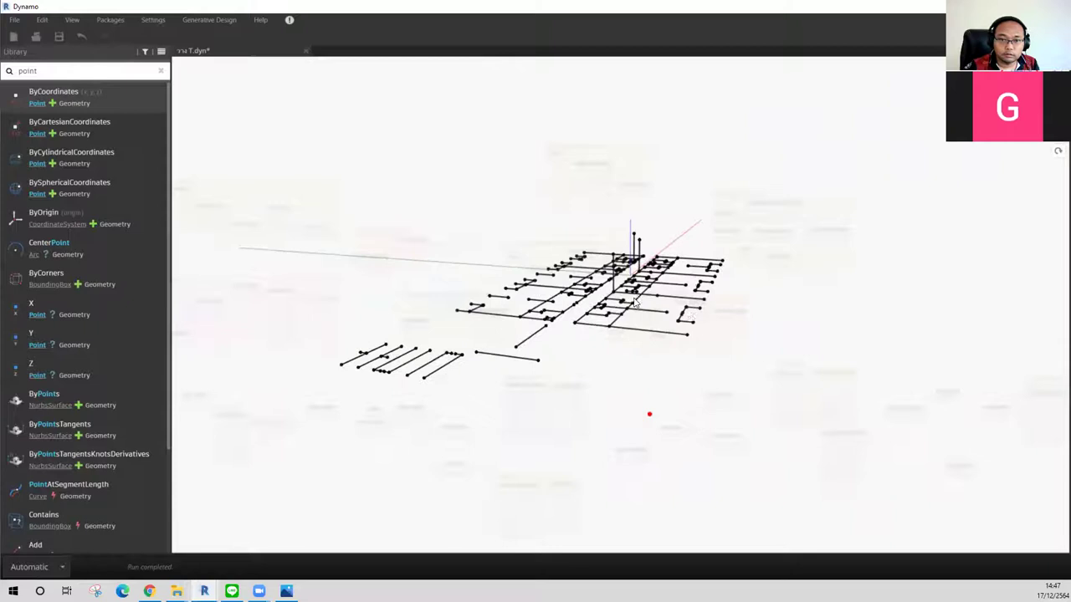
middle_click_drag(693, 339, 684, 363)
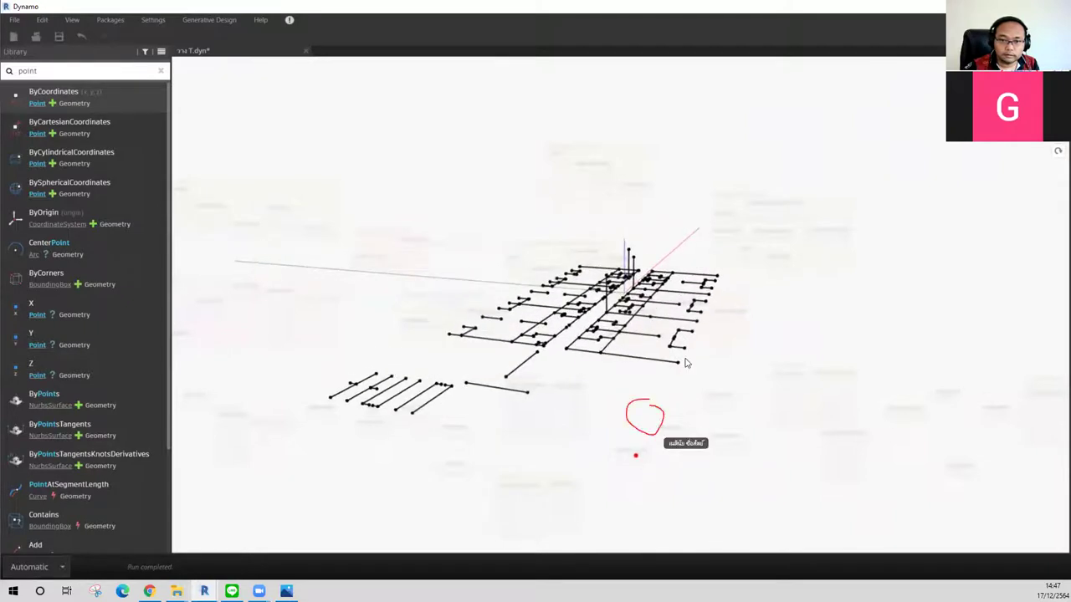
middle_click_drag(723, 363, 701, 381)
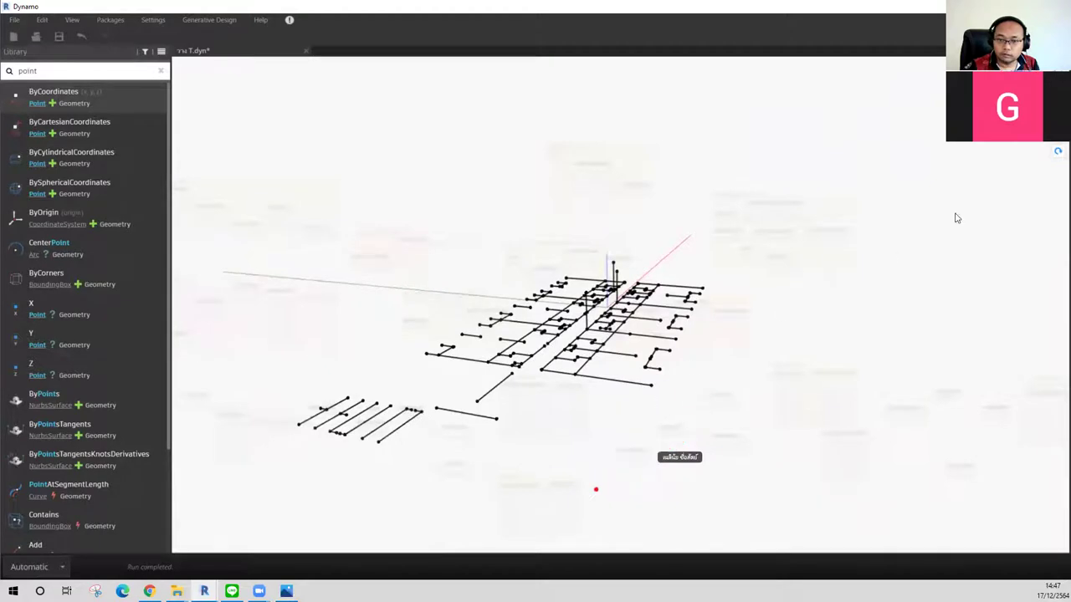
mouse_move(684, 391)
right_mouse_down()
mouse_move(607, 404)
mouse_move(589, 428)
mouse_move(597, 465)
mouse_move(605, 399)
right_mouse_up()
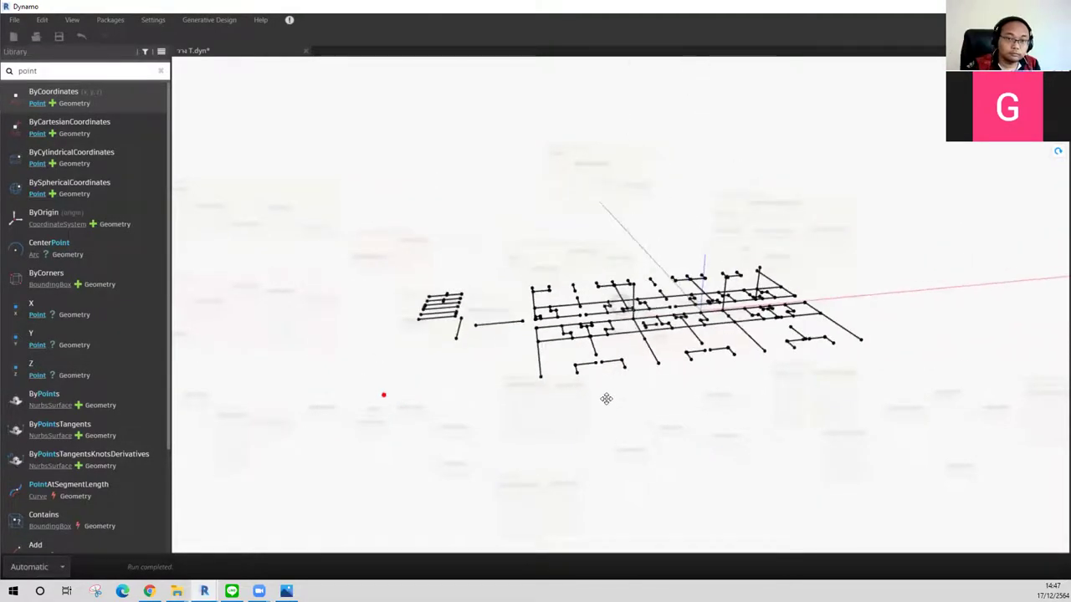
Step: Return to the node graph, framing the minimum-value nodes and Point(-22.852, -7.393)
key("ctrl+b")
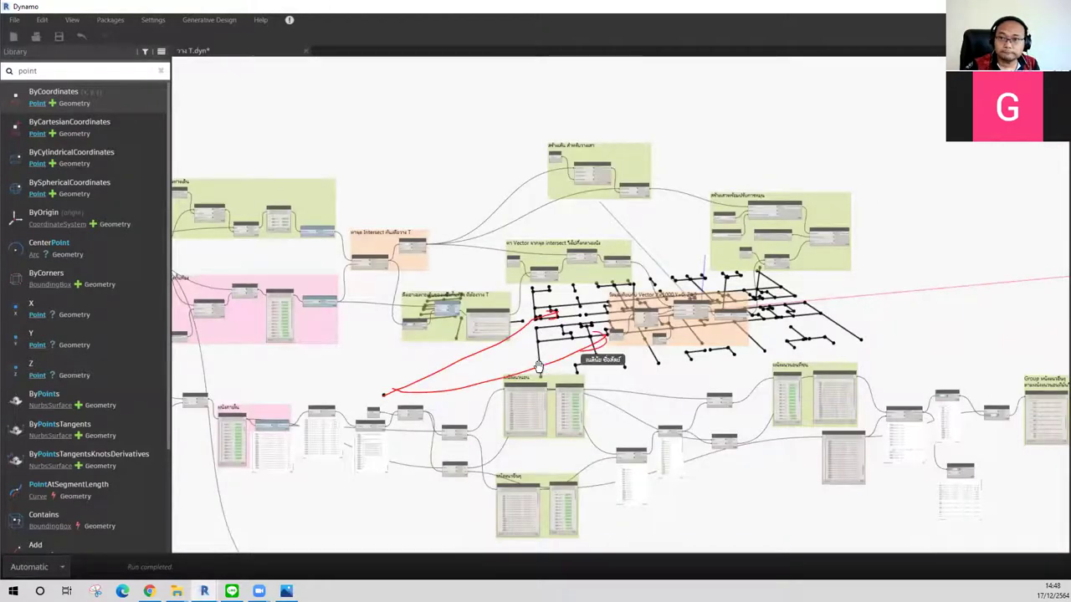
mouse_move(539, 368)
middle_mouse_down()
mouse_move(531, 262)
mouse_move(411, 110)
mouse_move(472, 214)
middle_mouse_up()
scroll(404, 356, "up", 3)
scroll(553, 299, "up", 2)
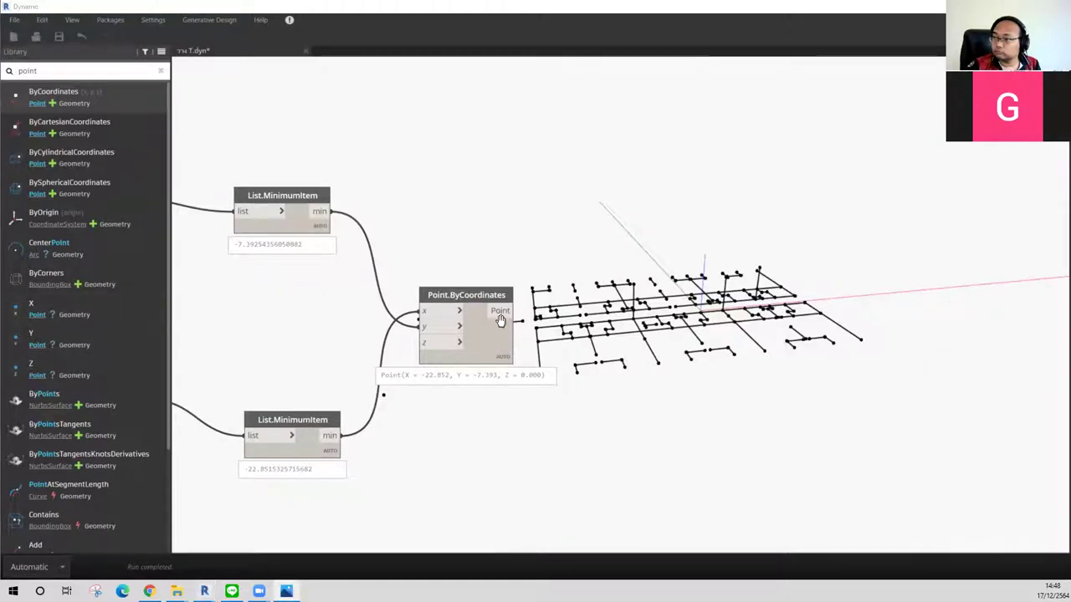
scroll(500, 320, "down", 3)
Step: Add a Line.ByStartPointEndPoint node from a 'line' library search
middle_click_drag(671, 223, 571, 302)
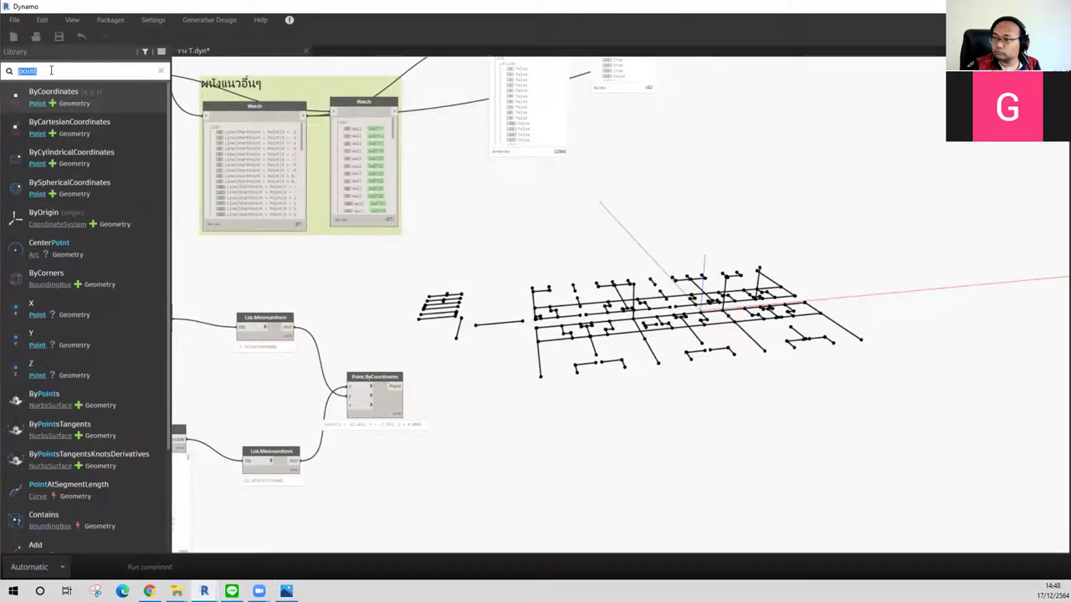
type("line")
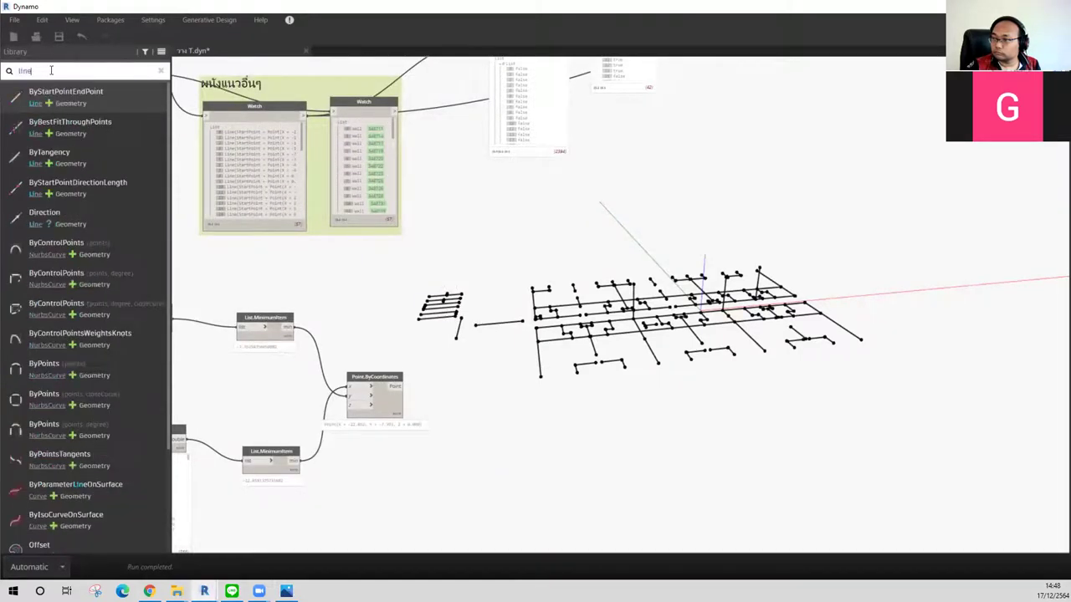
left_click(102, 93)
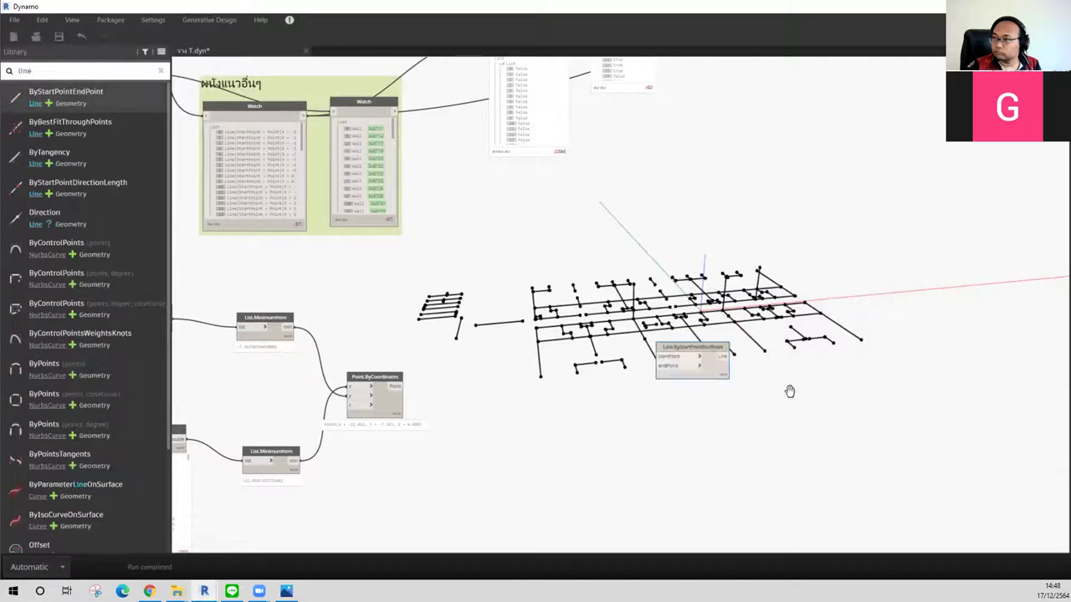
scroll(435, 401, "up", 2)
middle_click_drag(489, 365, 865, 220)
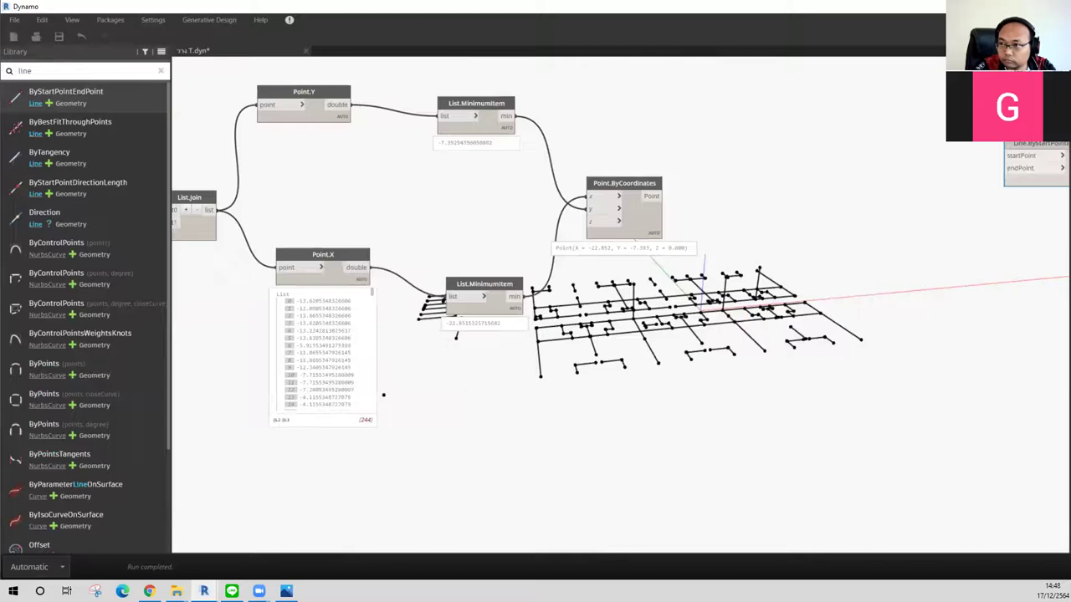
Step: Wire the Point.ByCoordinates minimum point into the Line node's startPoint input
key("ctrl+b")
key("ctrl+b")
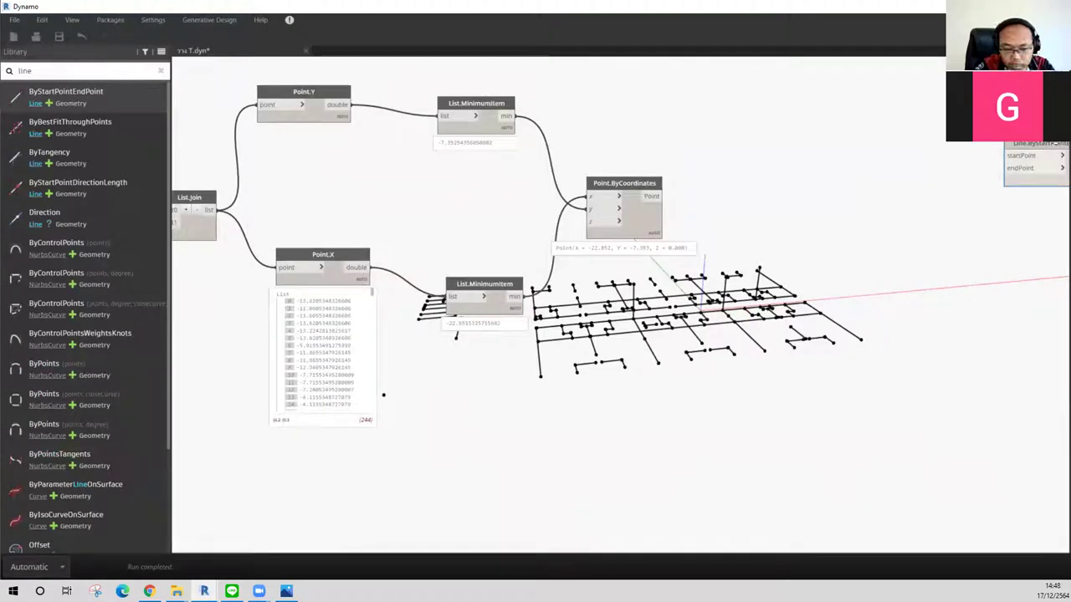
mouse_move(1032, 143)
left_mouse_down()
mouse_move(819, 196)
mouse_move(771, 184)
left_mouse_up()
scroll(722, 222, "up", 3)
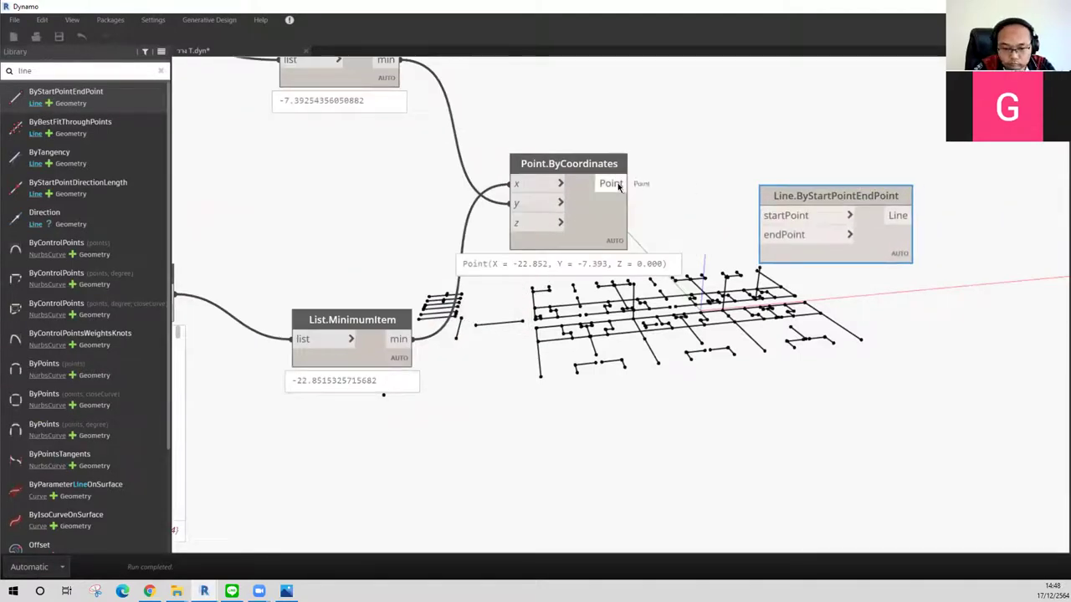
mouse_move(619, 188)
left_mouse_down()
mouse_move(766, 215)
mouse_move(885, 168)
left_mouse_up()
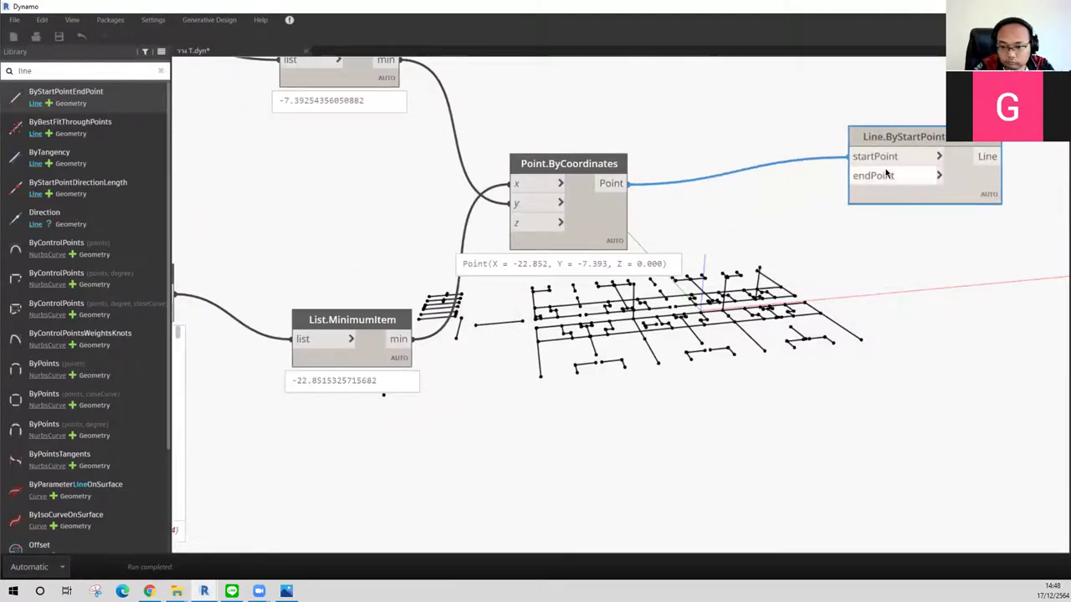
scroll(889, 166, "down", 5)
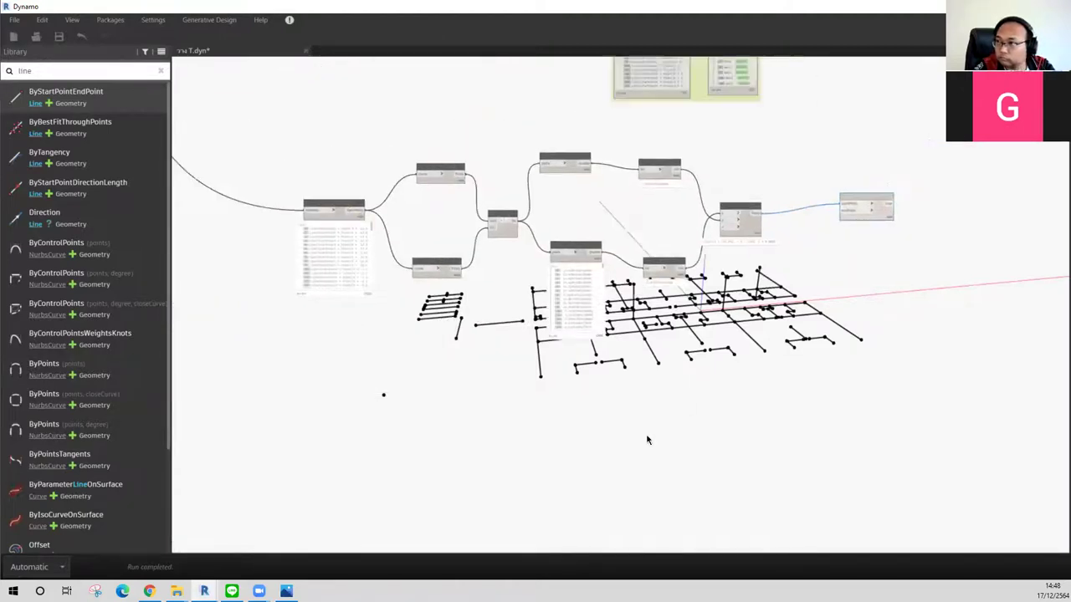
middle_click_drag(917, 187, 575, 519)
scroll(745, 306, "up", 3)
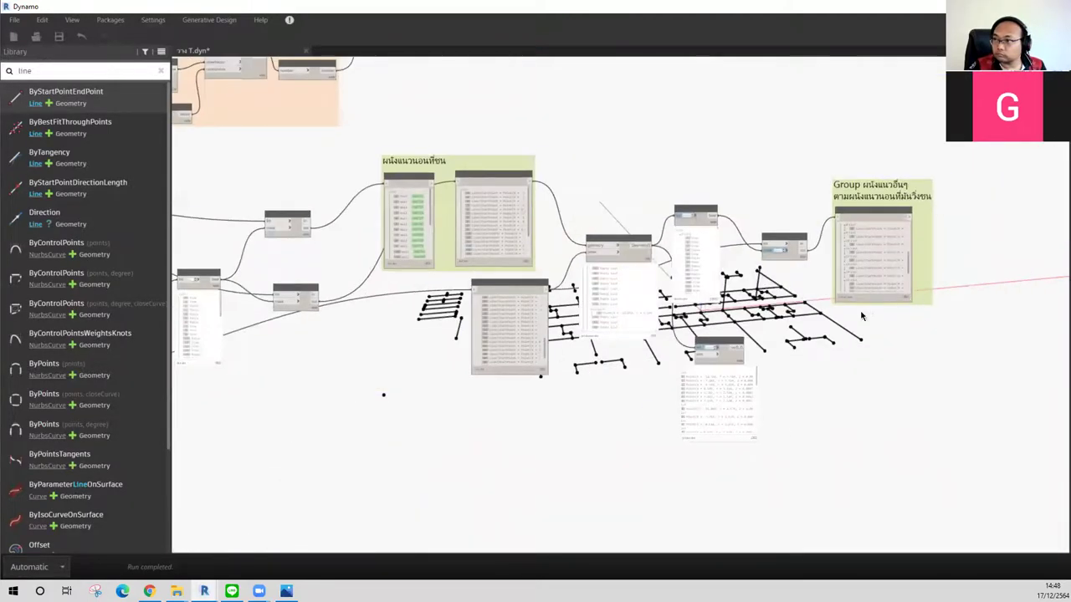
scroll(751, 353, "up", 3)
scroll(751, 353, "up", 2)
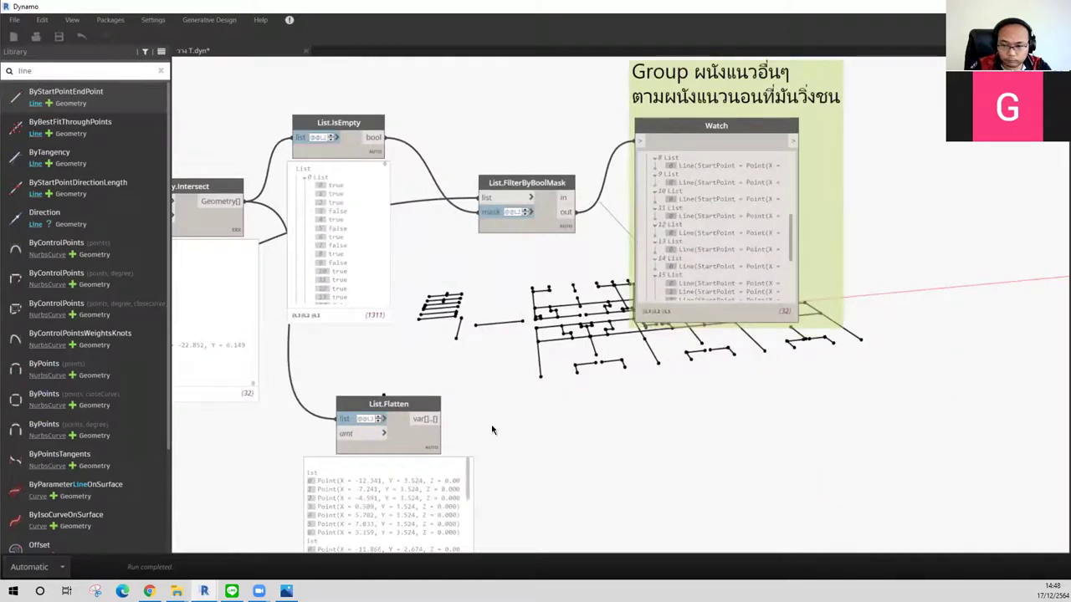
scroll(492, 430, "down", 3)
scroll(492, 430, "up", 2)
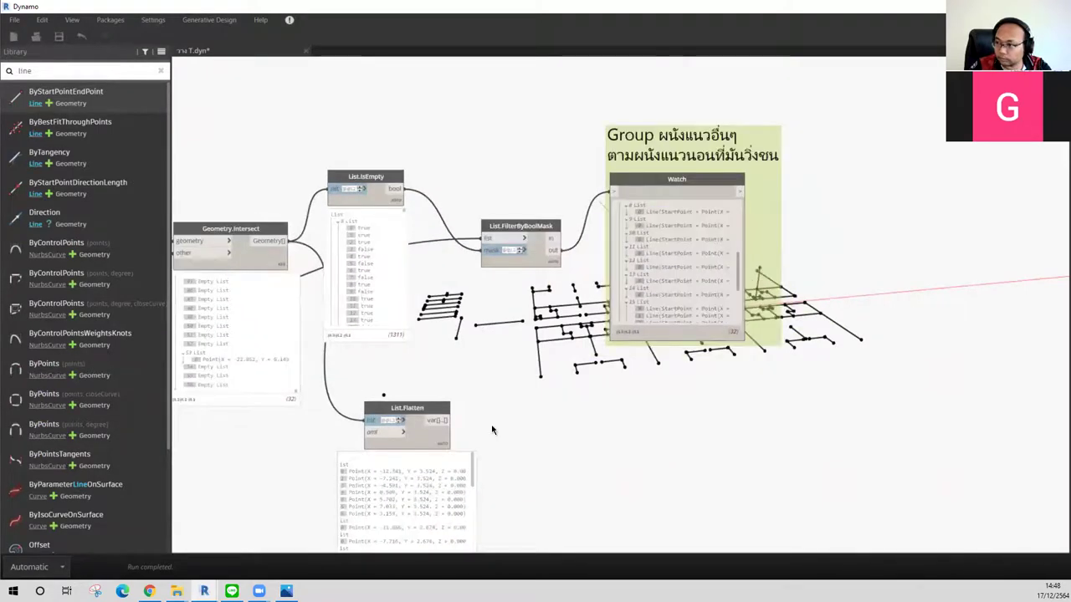
scroll(492, 430, "down", 1)
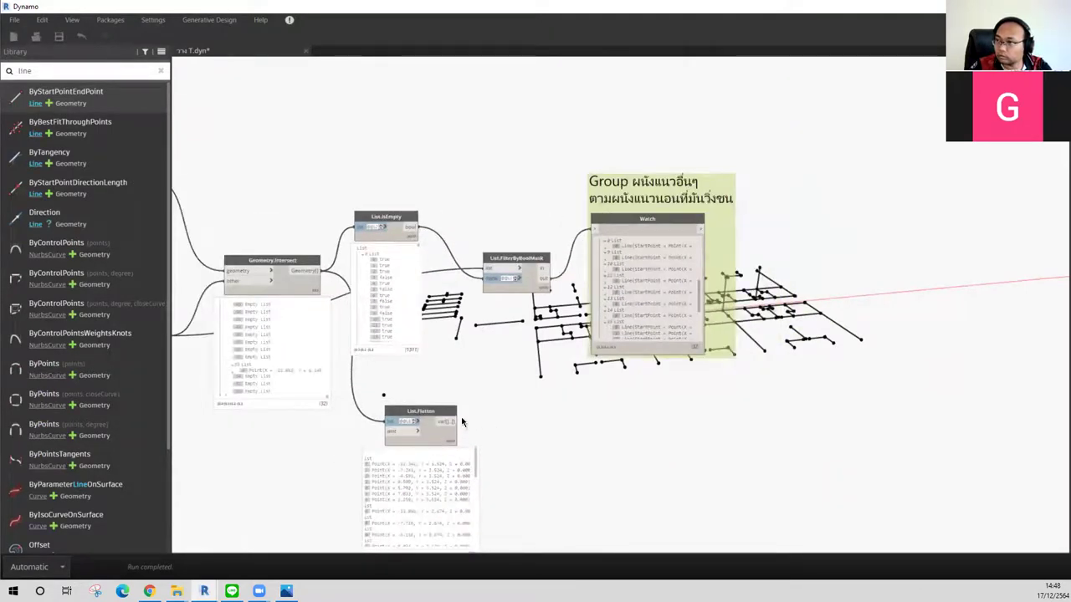
mouse_move(236, 335)
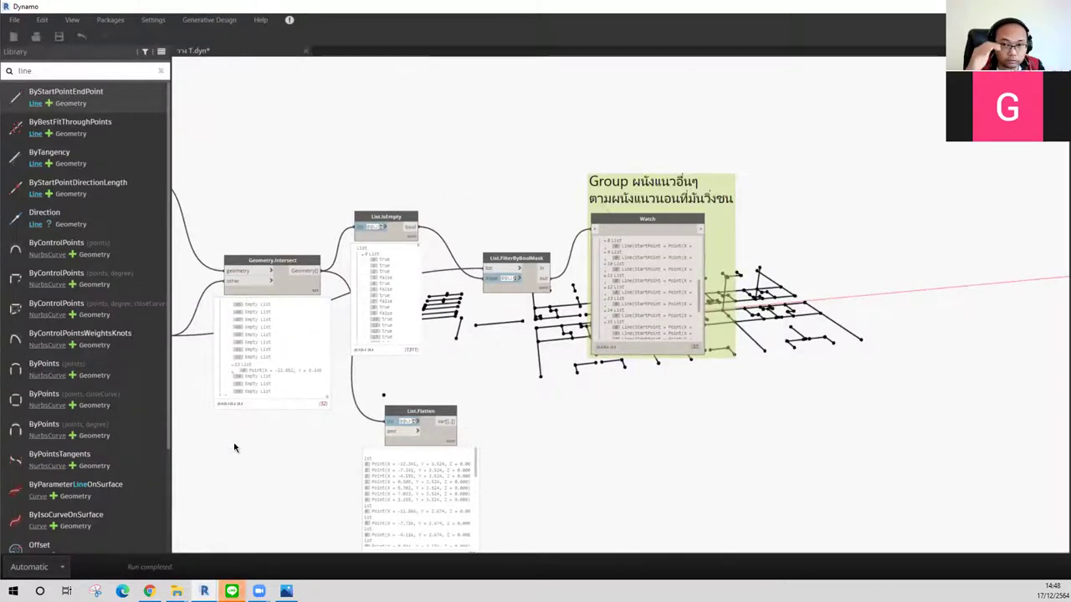
scroll(308, 424, "down", 2)
scroll(616, 361, "down", 2)
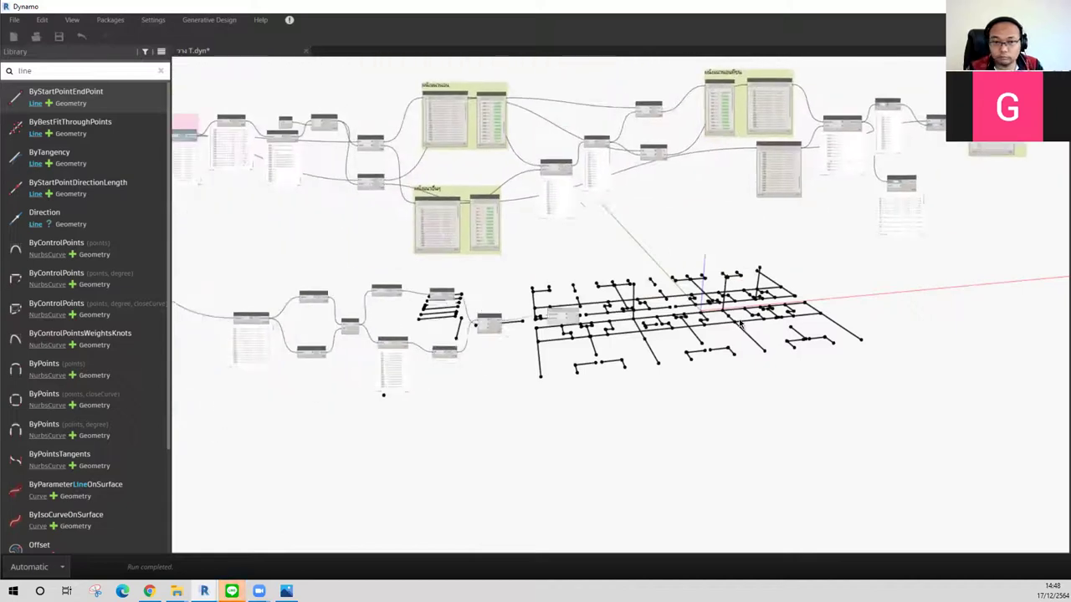
scroll(616, 361, "up", 1)
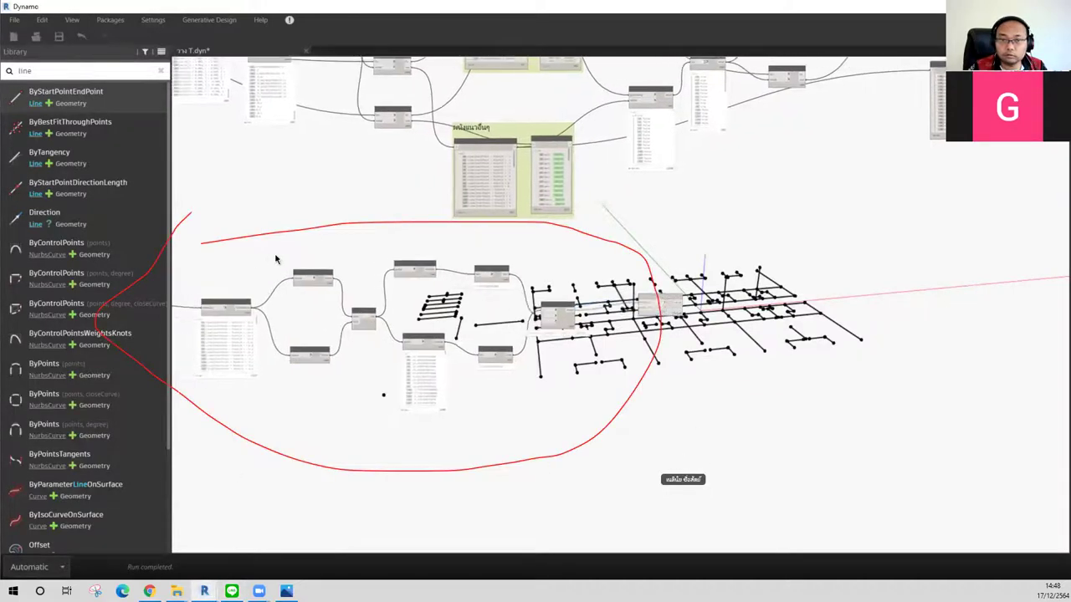
Step: Group the nodes that build the minimum reference point
middle_click_drag(220, 251, 342, 256)
left_click_drag(255, 247, 889, 425)
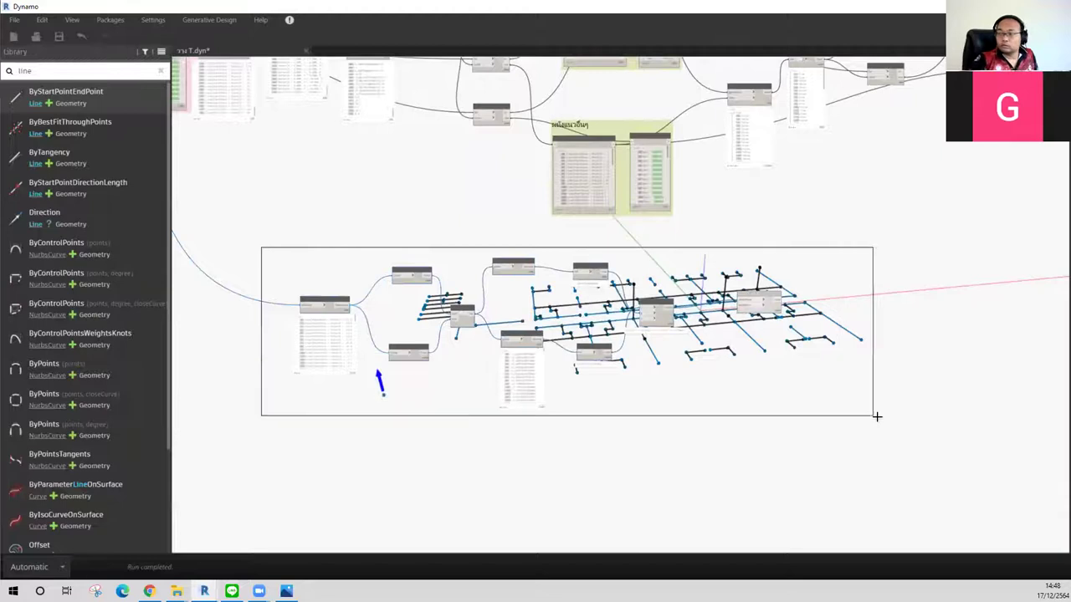
right_click(767, 304)
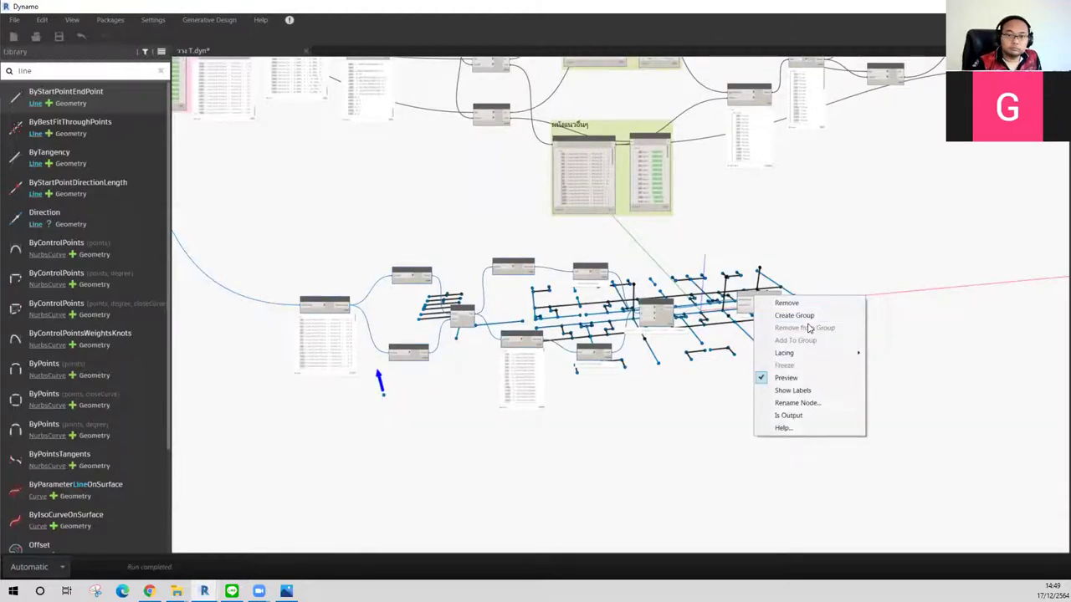
left_click(806, 318)
scroll(601, 267, "up", 2)
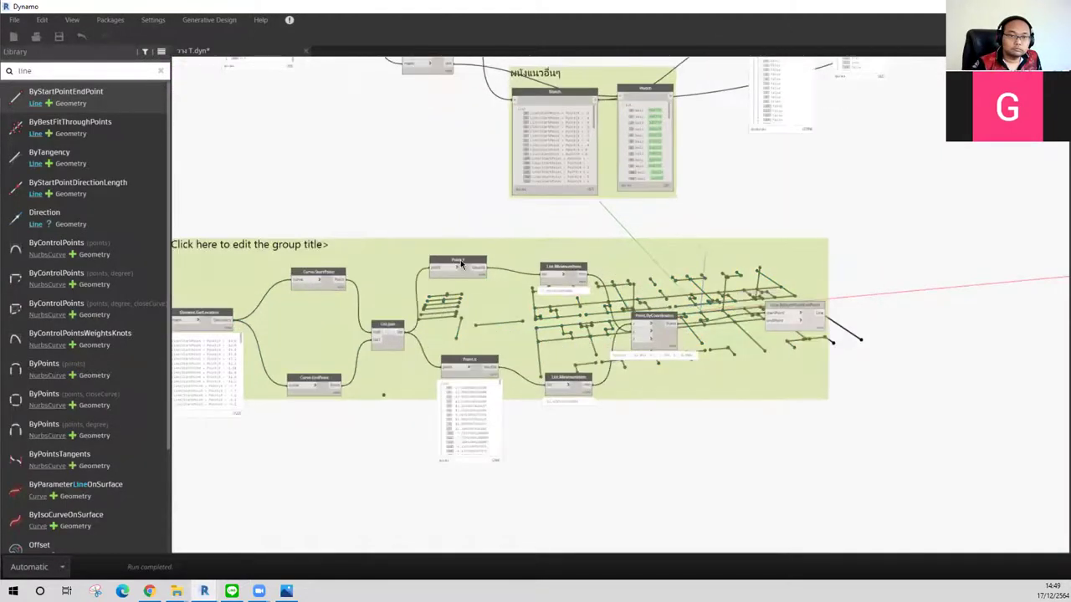
Step: Title the group 'สร้างจุด minimum reference (ซ้ายสุด ล่างสุด)'
double_click(282, 244)
key("ctrl+v")
left_click(380, 449)
scroll(882, 360, "up", 3)
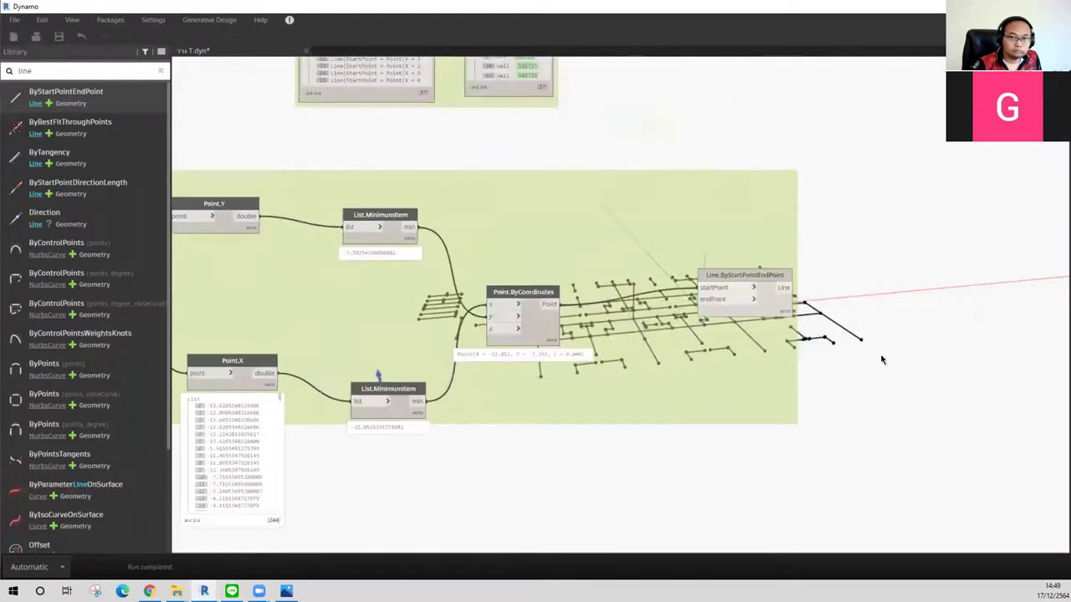
scroll(847, 358, "down", 3)
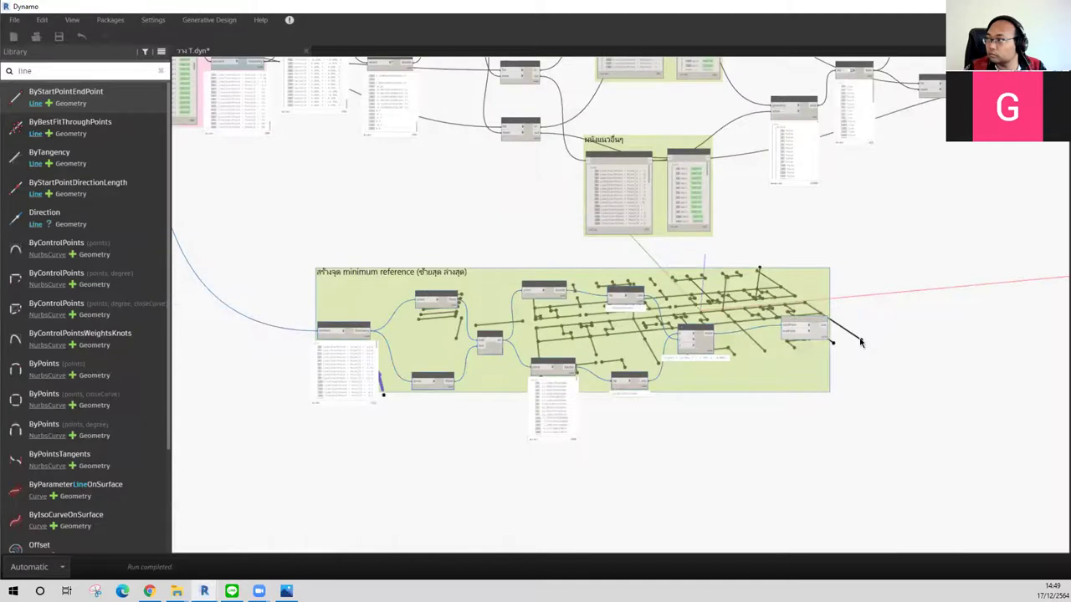
scroll(861, 341, "up", 3)
Step: Remove the Line.ByStartPointEndPoint node from the new group
right_click(763, 306)
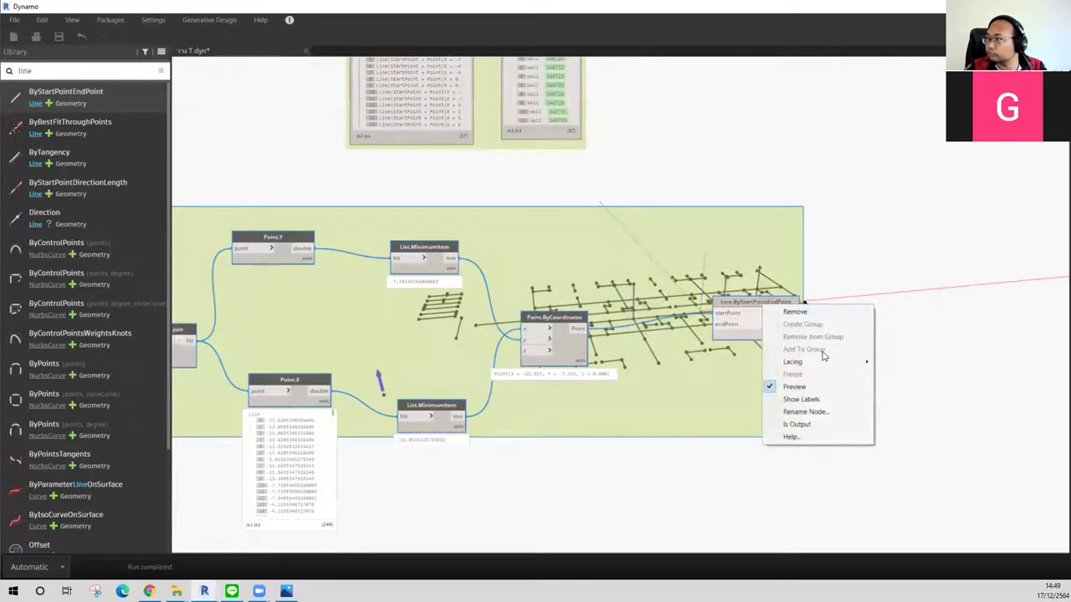
left_click(831, 299)
right_click(787, 302)
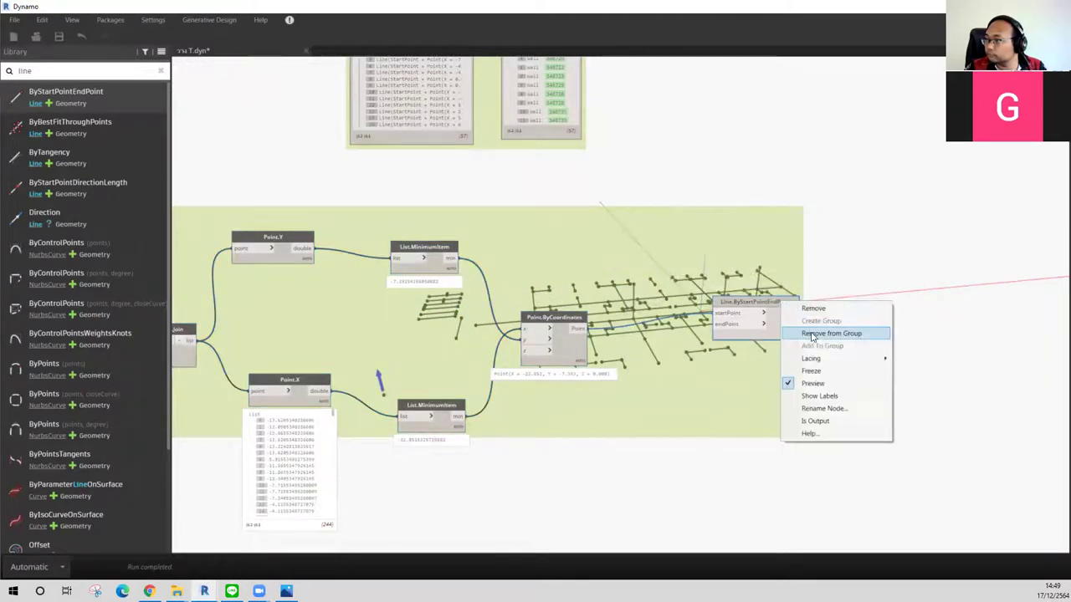
left_click(828, 333)
Step: Wire List.Flatten's flattened intersection points into Line.ByStartPointEndPoint's startPoint input
mouse_move(733, 306)
left_mouse_down()
mouse_move(657, 285)
mouse_move(736, 305)
left_mouse_up()
middle_click_drag(731, 411, 770, 334)
scroll(770, 333, "down", 3)
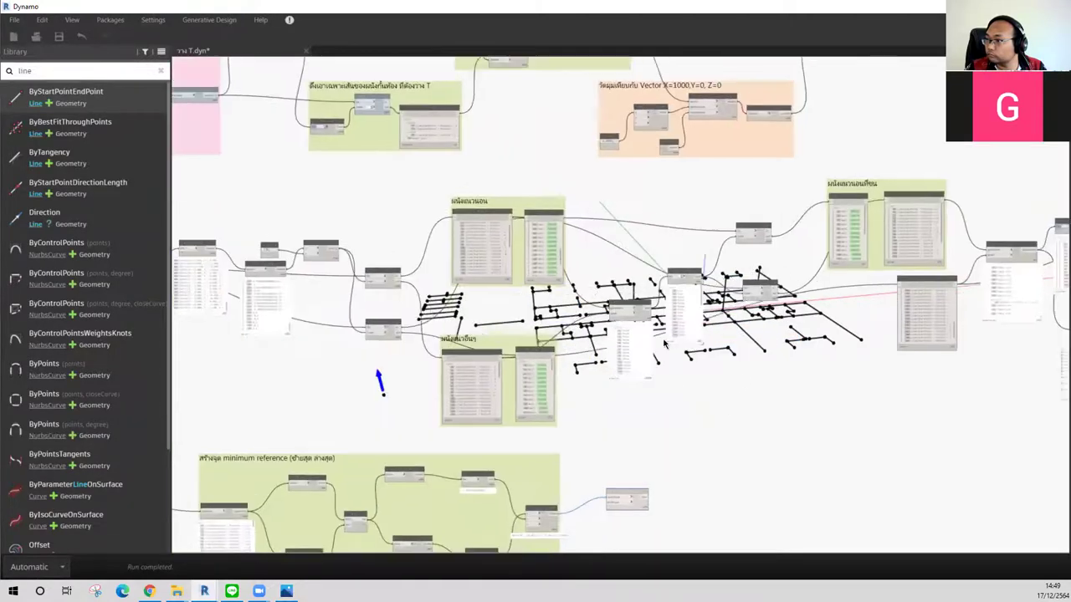
scroll(586, 326, "up", 2)
scroll(561, 322, "up", 2)
scroll(547, 319, "up", 2)
middle_click_drag(547, 319, 519, 331)
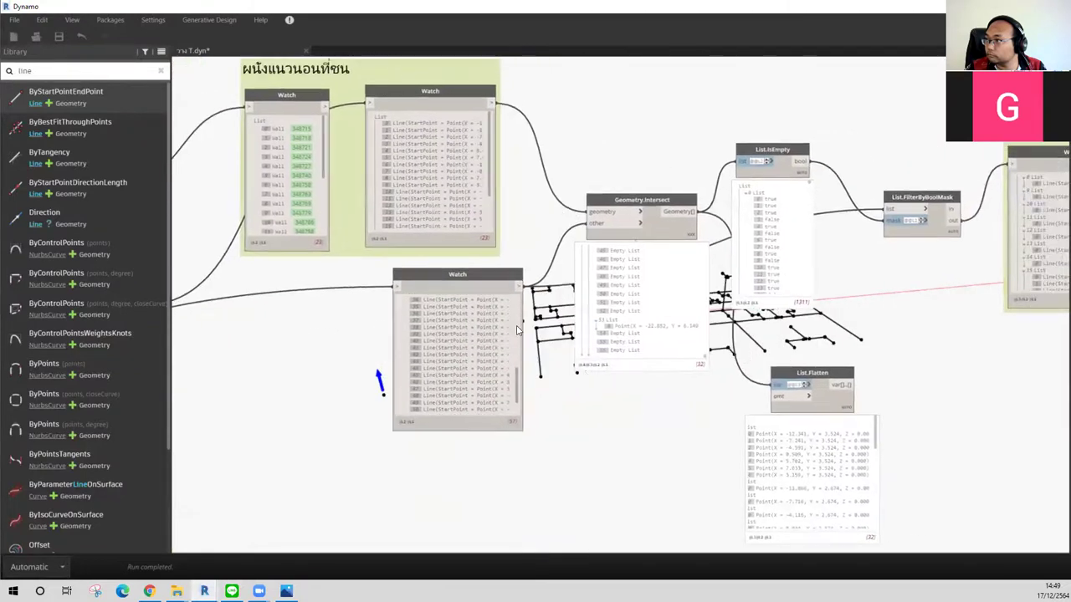
left_click(847, 387)
middle_click_drag(430, 478, 836, 187)
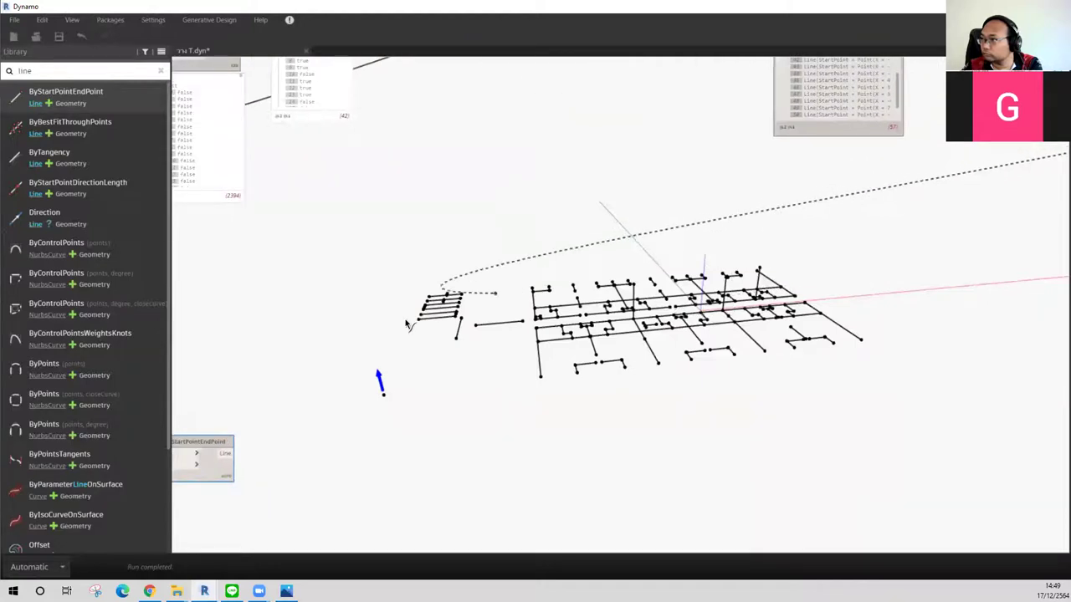
middle_click_drag(285, 343, 552, 351)
left_click(476, 437)
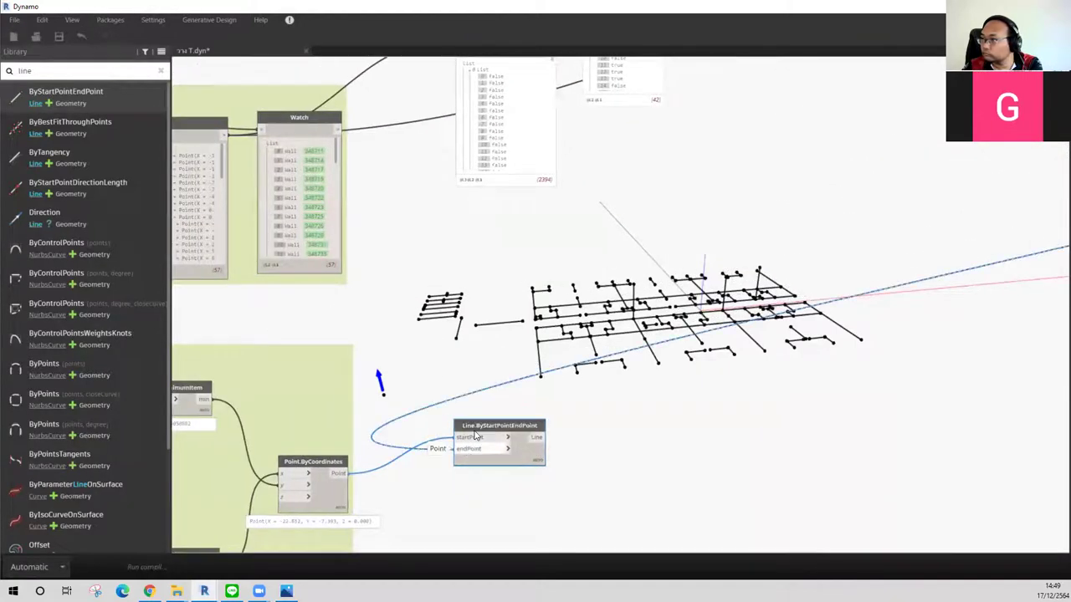
left_click(1017, 7)
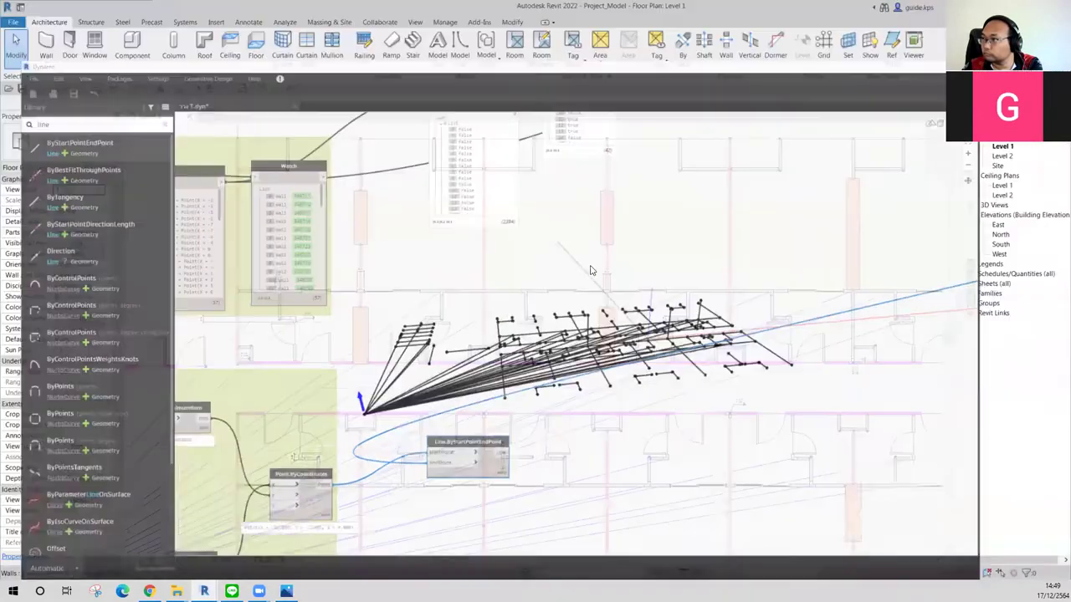
scroll(382, 312, "up", 5)
scroll(381, 312, "down", 3)
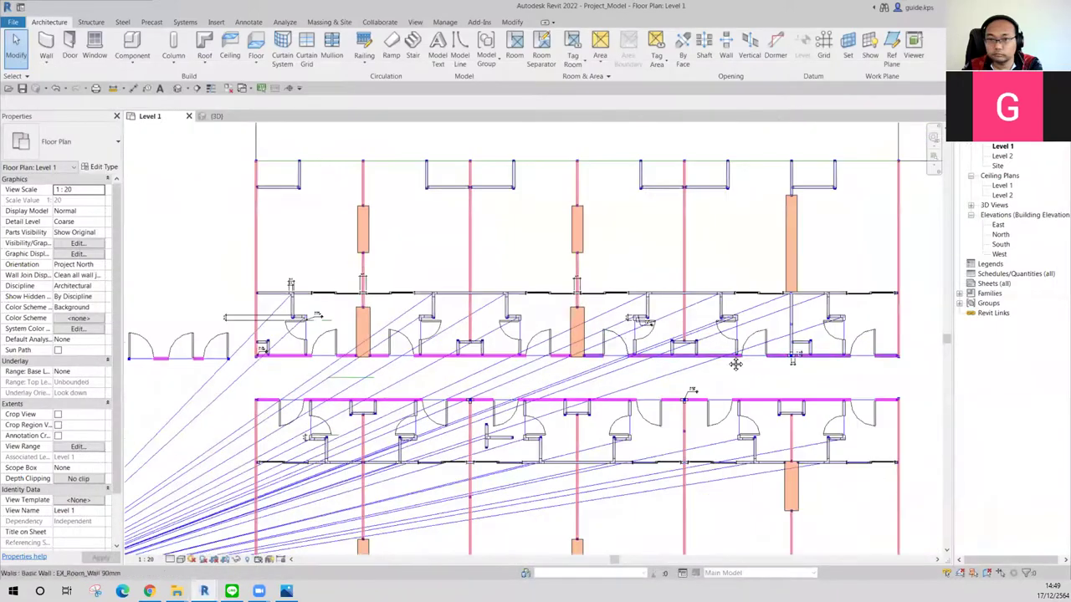
scroll(656, 358, "up", 2)
scroll(657, 358, "up", 1)
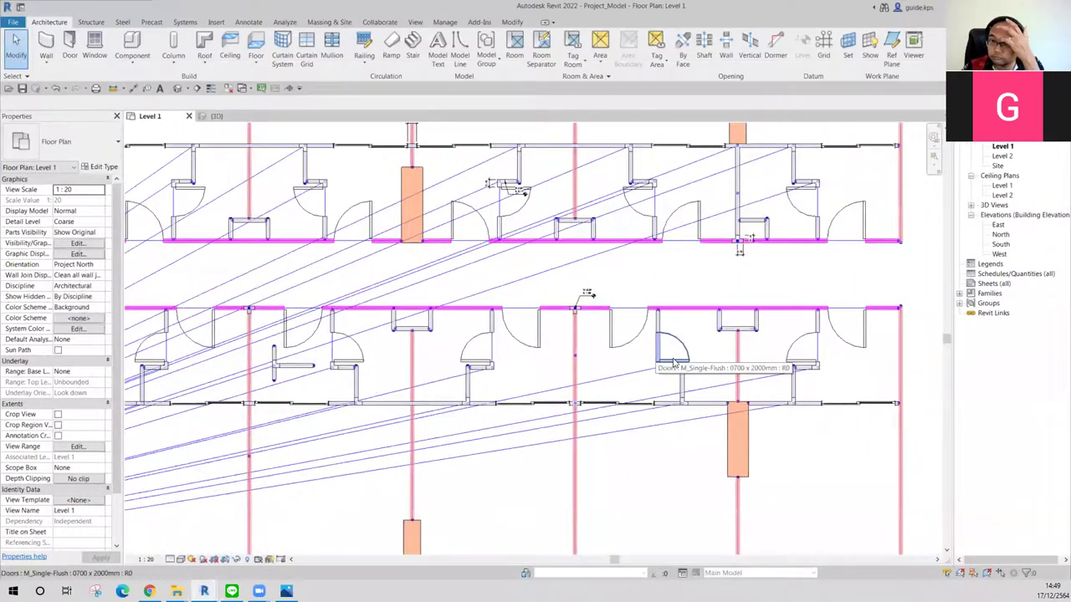
scroll(657, 358, "up", 1)
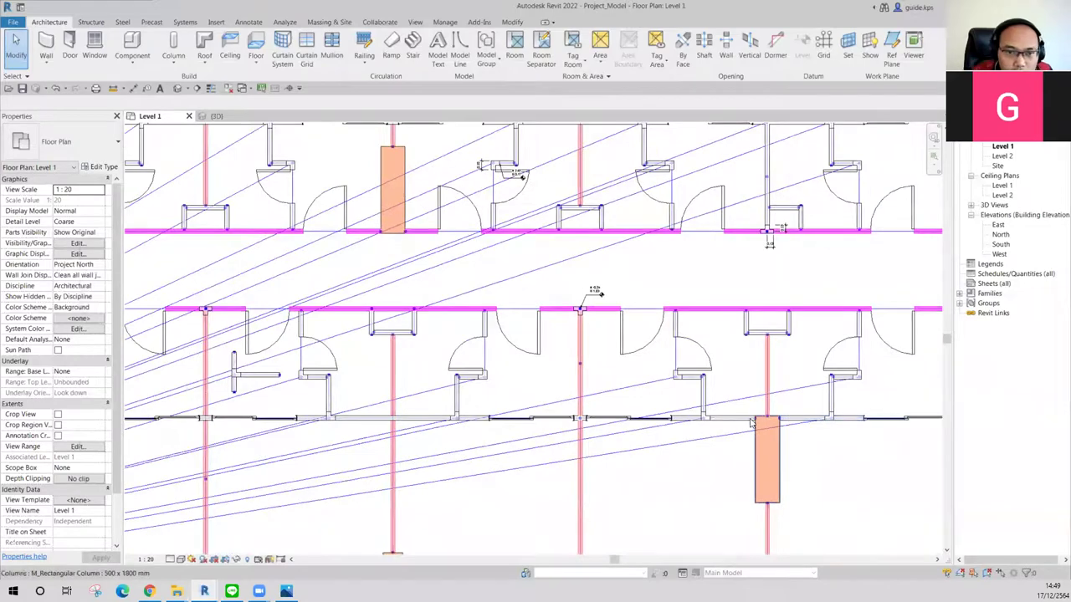
mouse_move(371, 454)
middle_mouse_down()
mouse_move(435, 386)
mouse_move(669, 266)
middle_mouse_up()
scroll(466, 378, "up", 1)
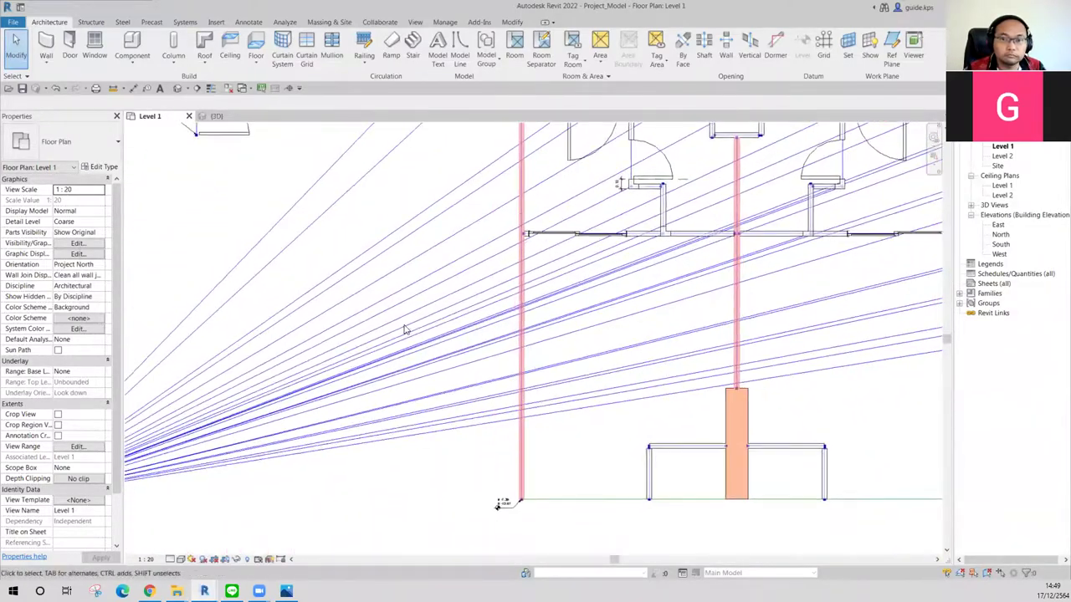
scroll(406, 331, "down", 3)
scroll(538, 340, "up", 1)
scroll(658, 436, "up", 1)
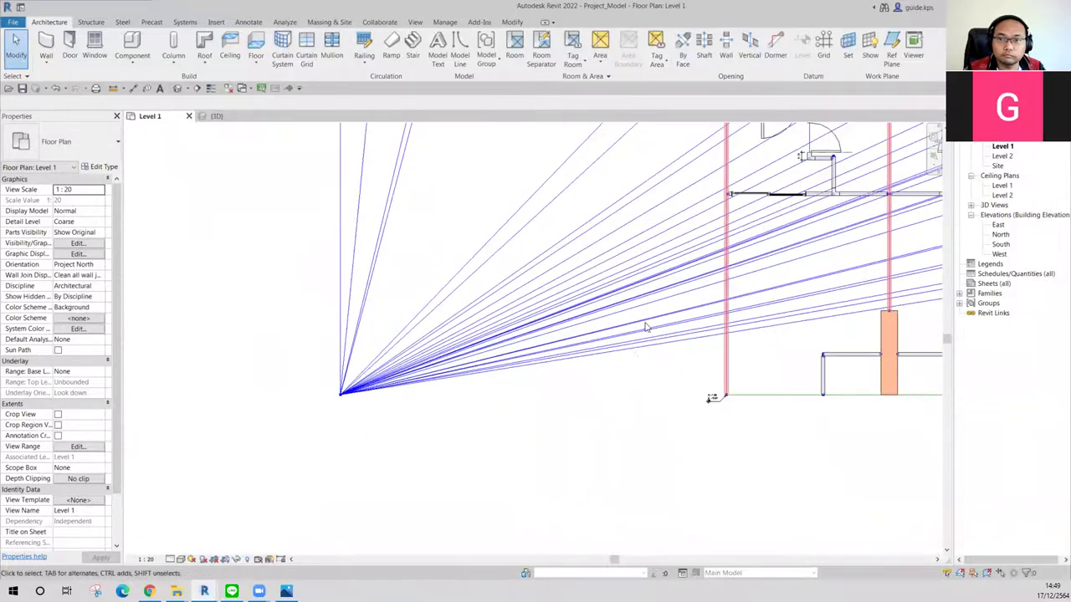
mouse_move(591, 531)
middle_mouse_down()
mouse_move(732, 353)
mouse_move(722, 319)
middle_mouse_up()
scroll(589, 347, "down", 1)
middle_click_drag(588, 346, 488, 301)
mouse_move(776, 252)
middle_mouse_down()
mouse_move(752, 264)
mouse_move(628, 251)
mouse_move(694, 148)
middle_mouse_up()
scroll(753, 263, "down", 1)
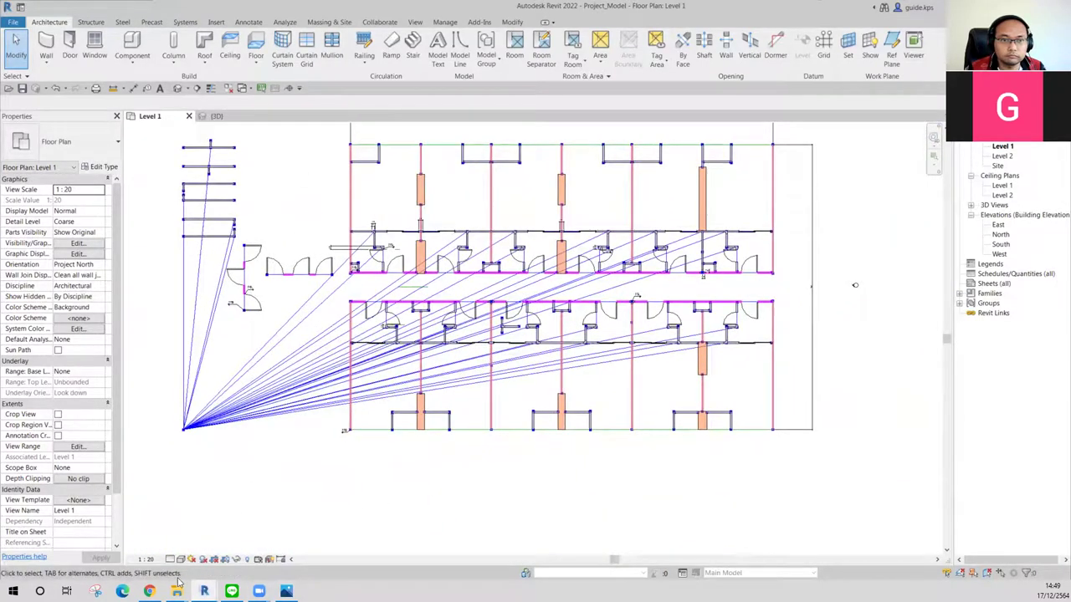
Step: Back in the Dynamo graph, add a Curve.Length node from a 'length' search
mouse_move(287, 592)
left_click(260, 544)
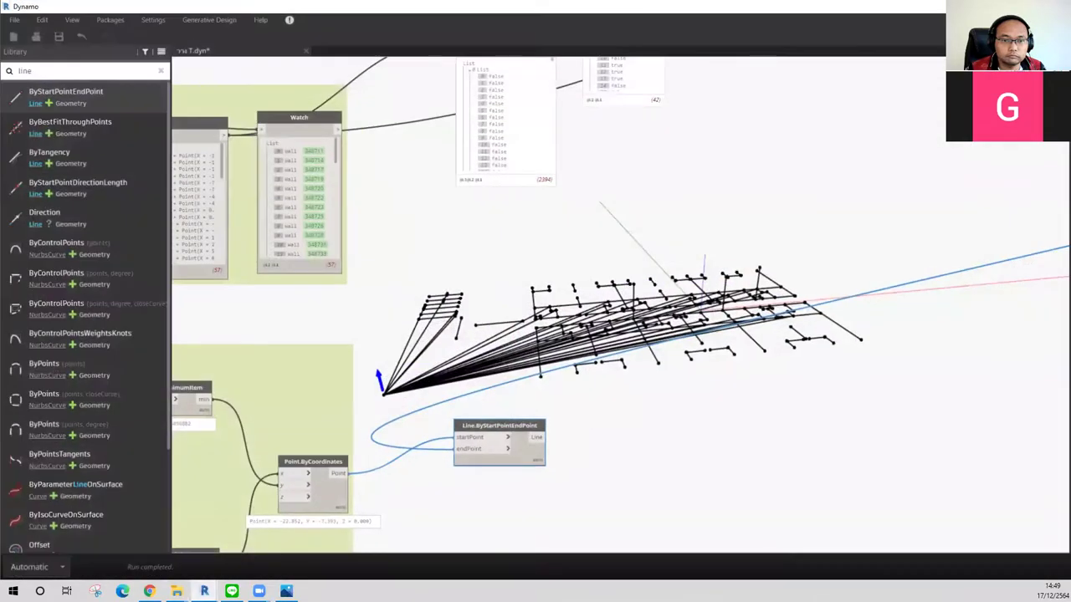
left_click(778, 416)
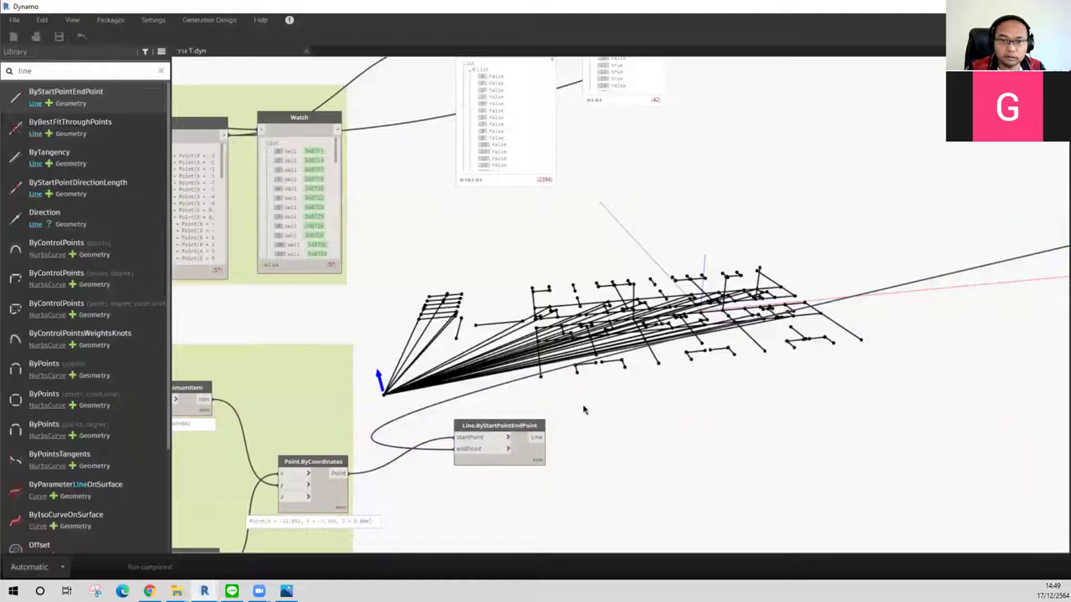
left_click_drag(521, 428, 535, 430)
double_click(85, 70)
type("length")
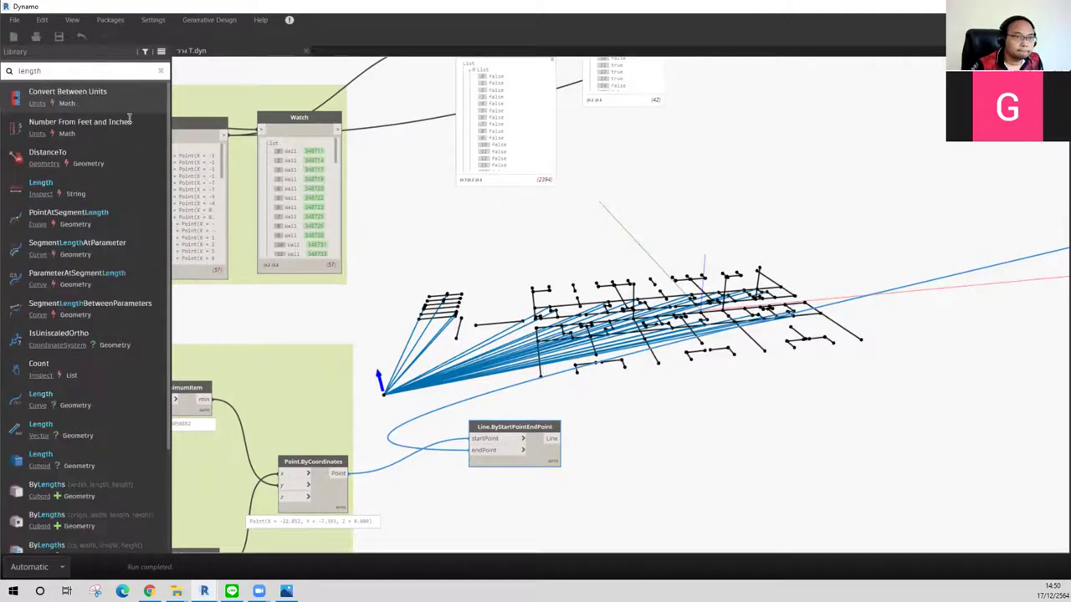
left_click(65, 400)
left_click_drag(655, 290, 724, 418)
Step: Feed the lines into Curve.Length, giving nested lengths starting 15.1545, 19.0494
left_click_drag(552, 438, 675, 429)
left_click_drag(740, 441, 685, 456)
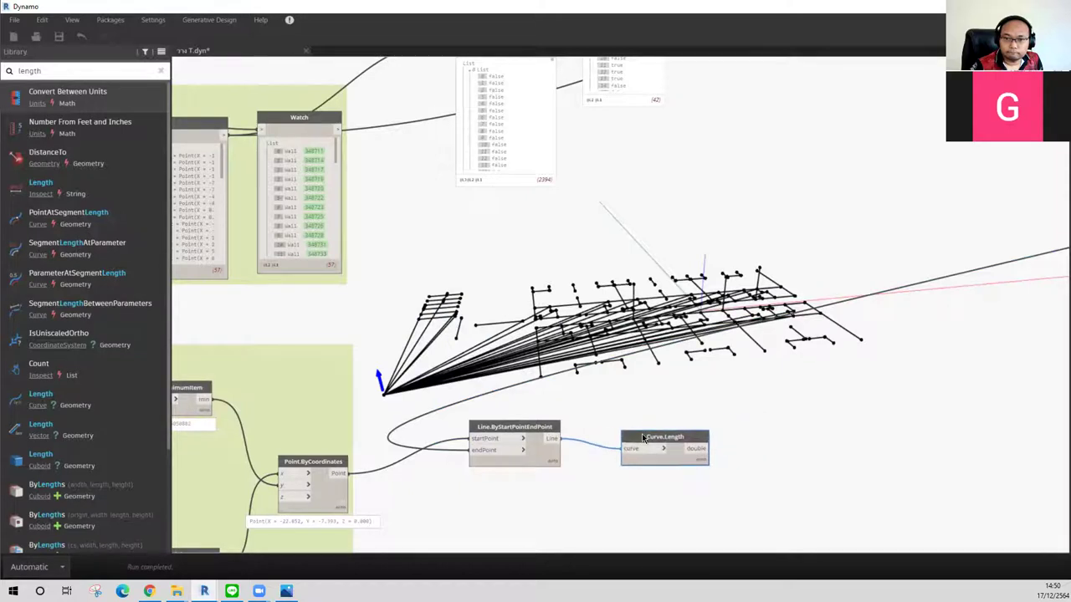
middle_click_drag(801, 444, 754, 238)
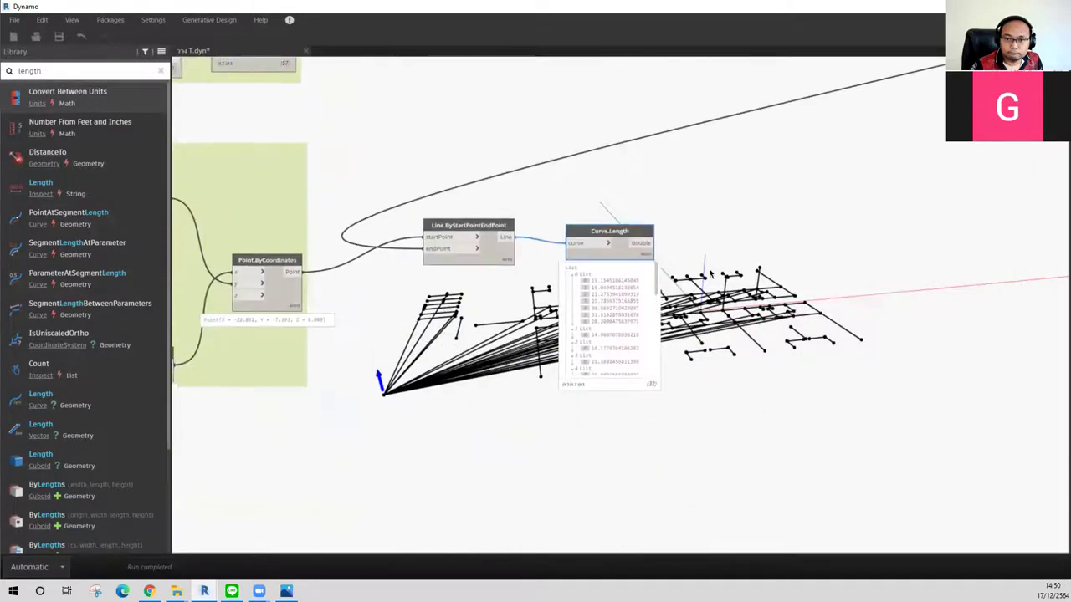
scroll(707, 268, "up", 2)
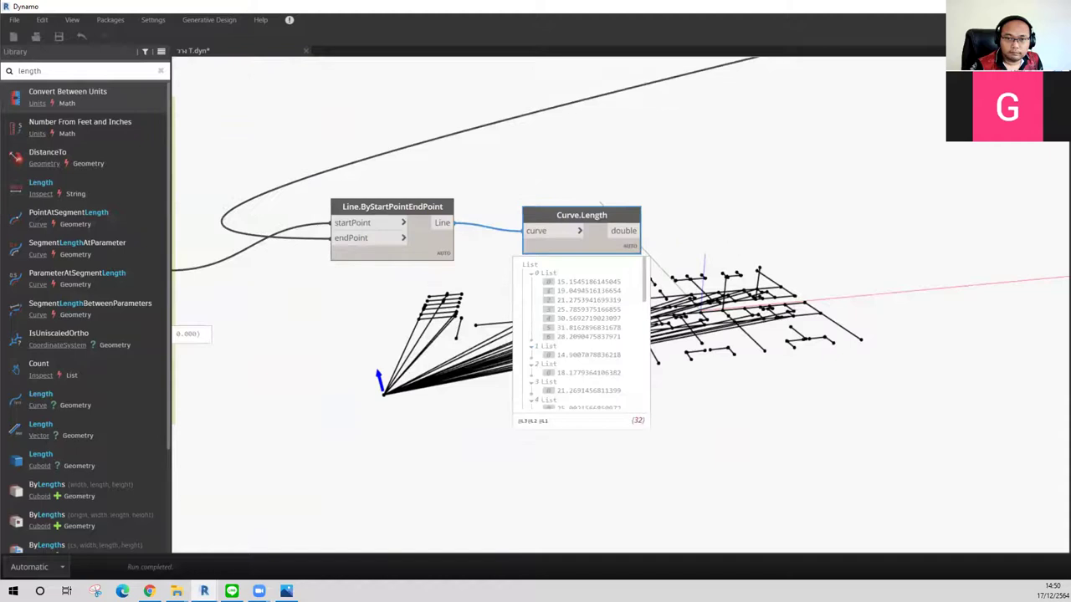
double_click(83, 71)
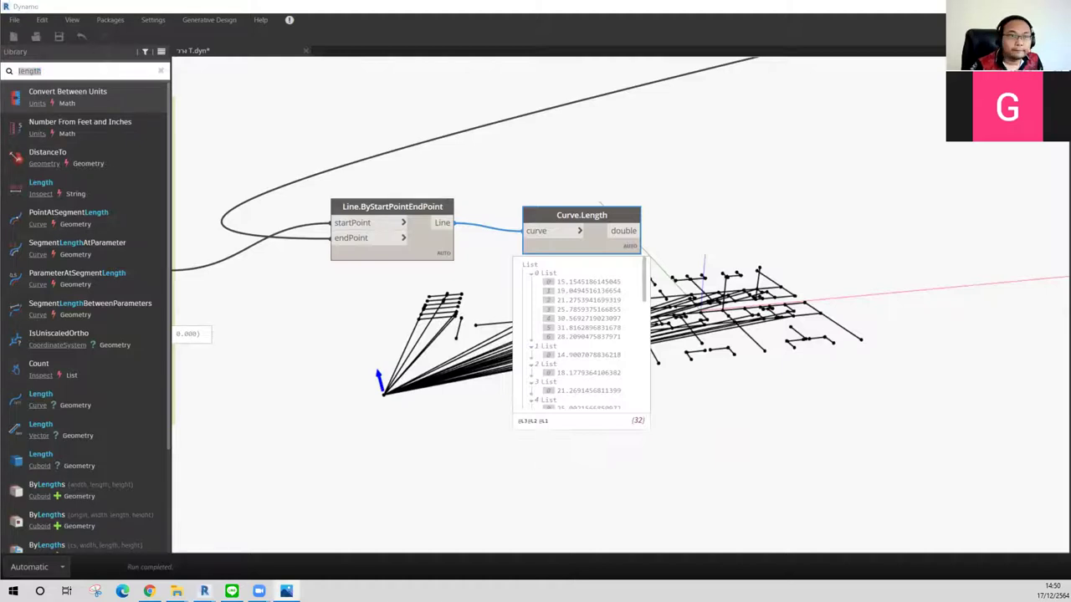
double_click(50, 70)
Step: Add List.SortIndexByValue and feed it the line lengths
type("rt")
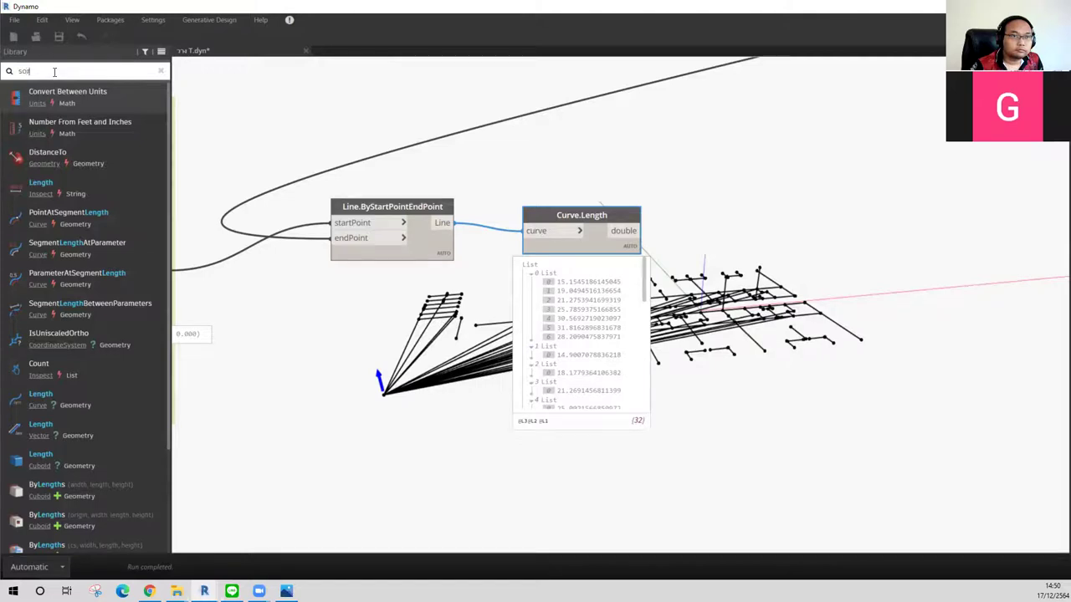
left_click(91, 90)
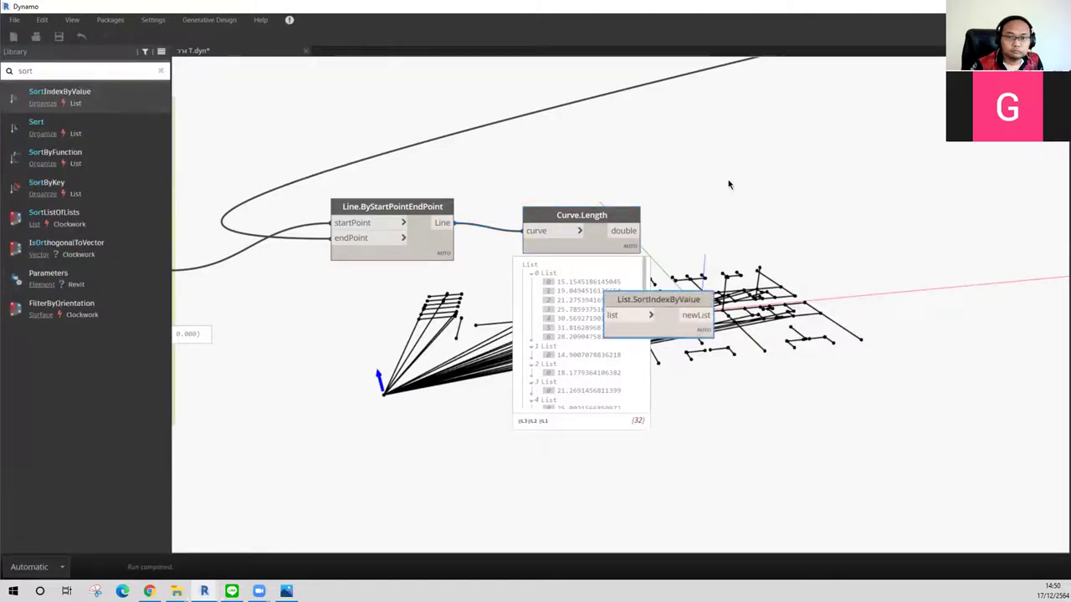
left_click_drag(679, 290, 829, 178)
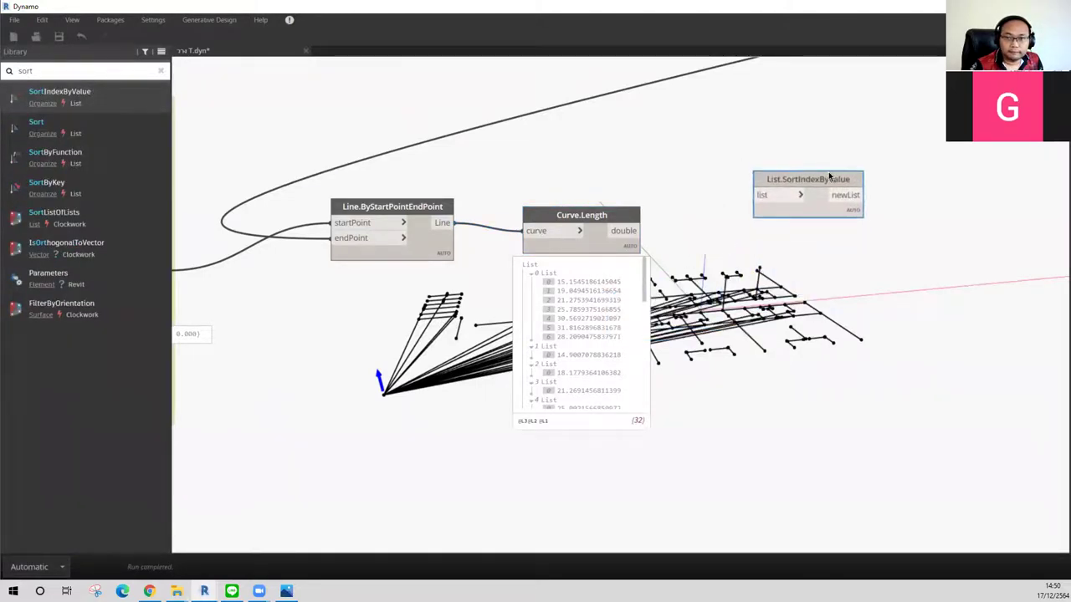
left_click_drag(643, 231, 758, 195)
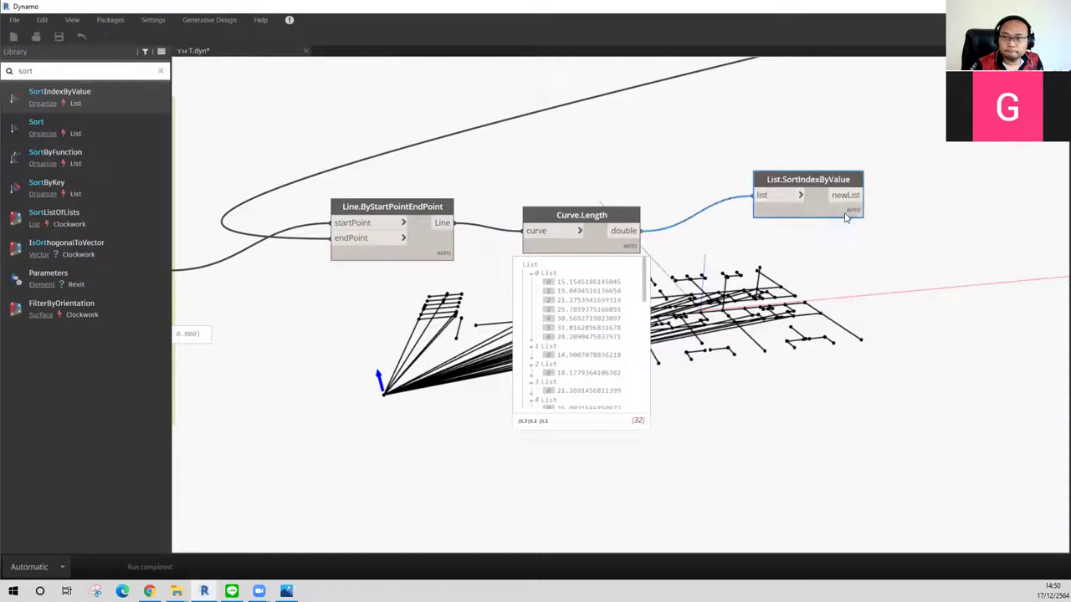
mouse_move(800, 265)
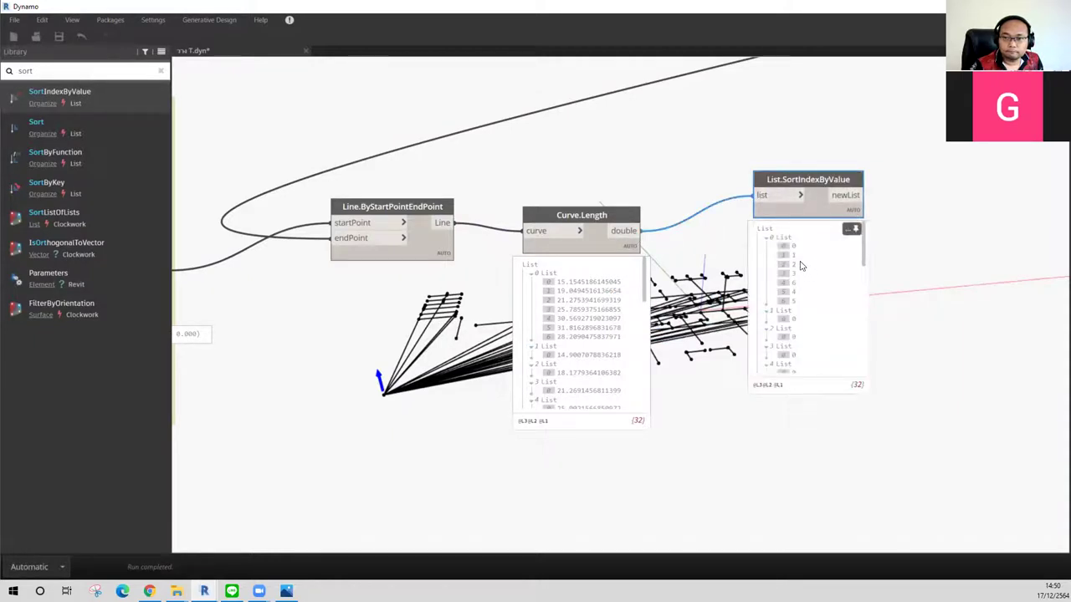
middle_click_drag(879, 289, 770, 304)
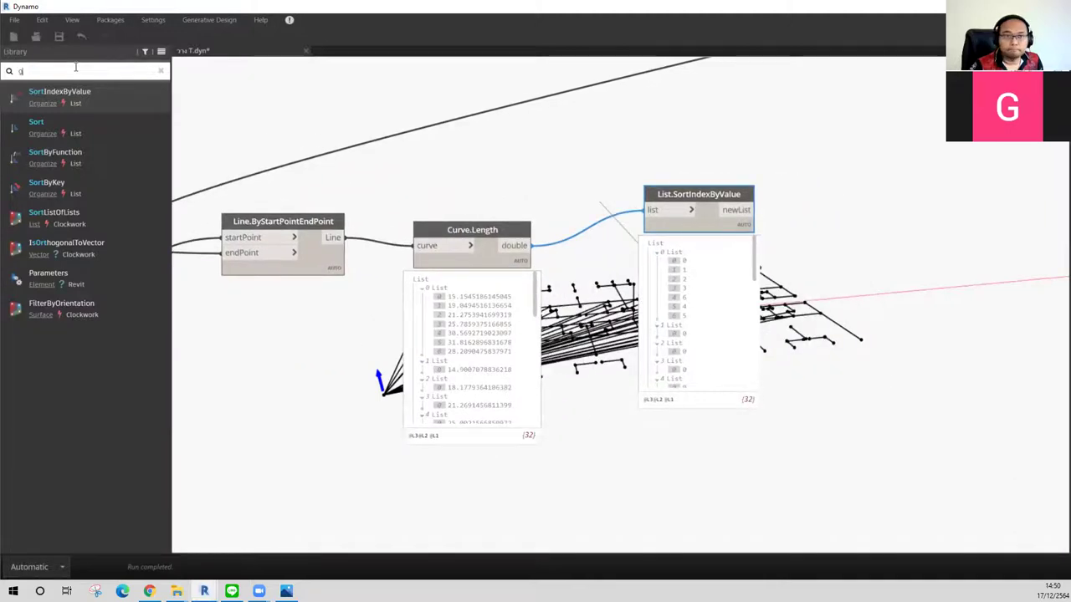
Step: Add List.GetItemAtIndex using the sorted indices as its index
type("et")
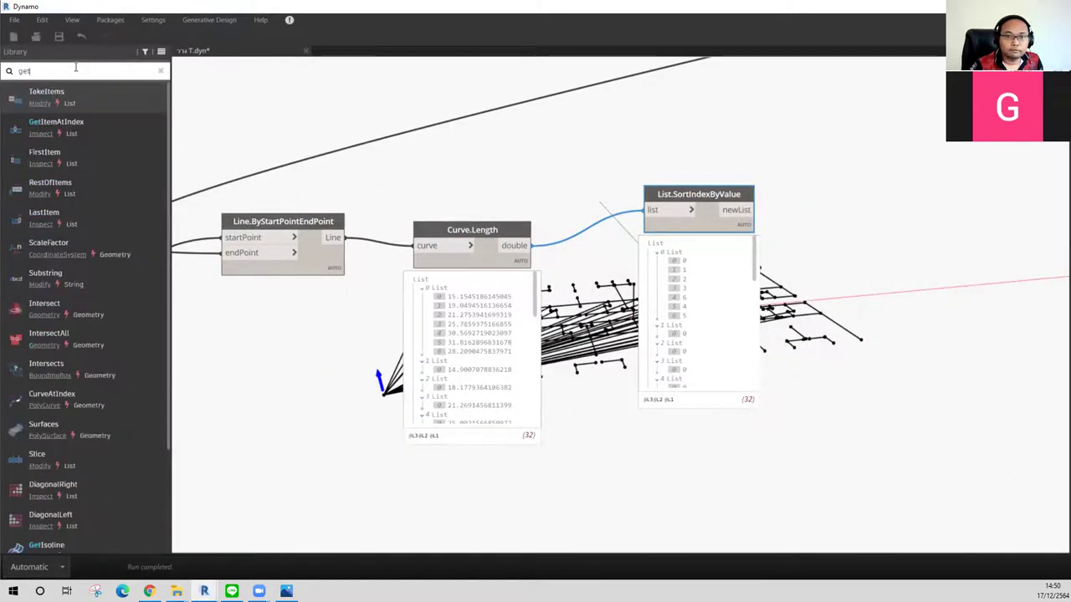
left_click(119, 120)
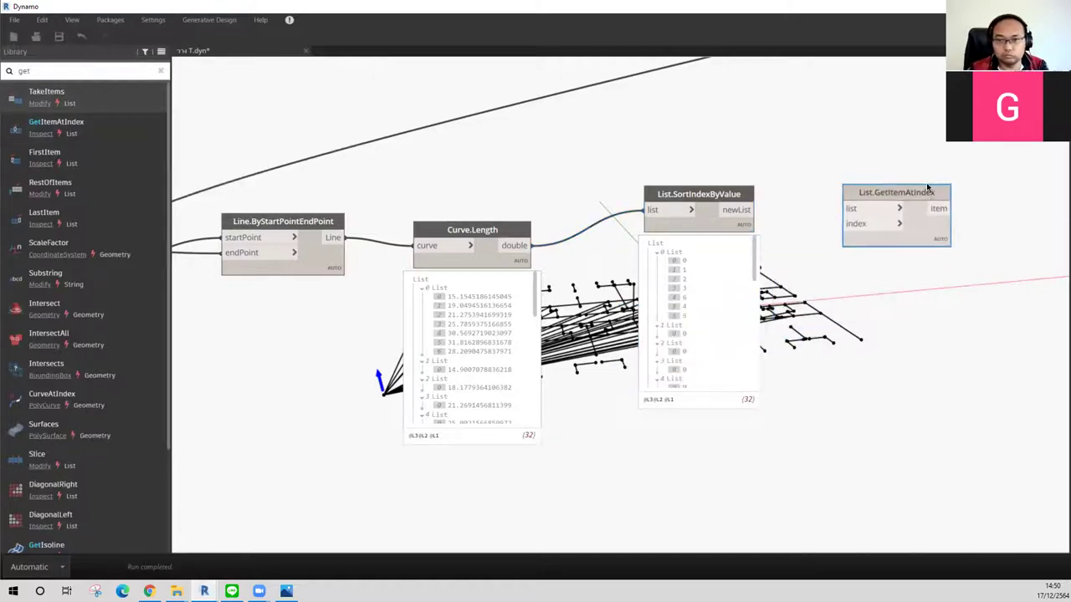
left_click_drag(699, 318, 924, 179)
mouse_move(699, 195)
left_mouse_down()
mouse_move(697, 212)
mouse_move(847, 221)
left_mouse_up()
scroll(713, 326, "down", 5)
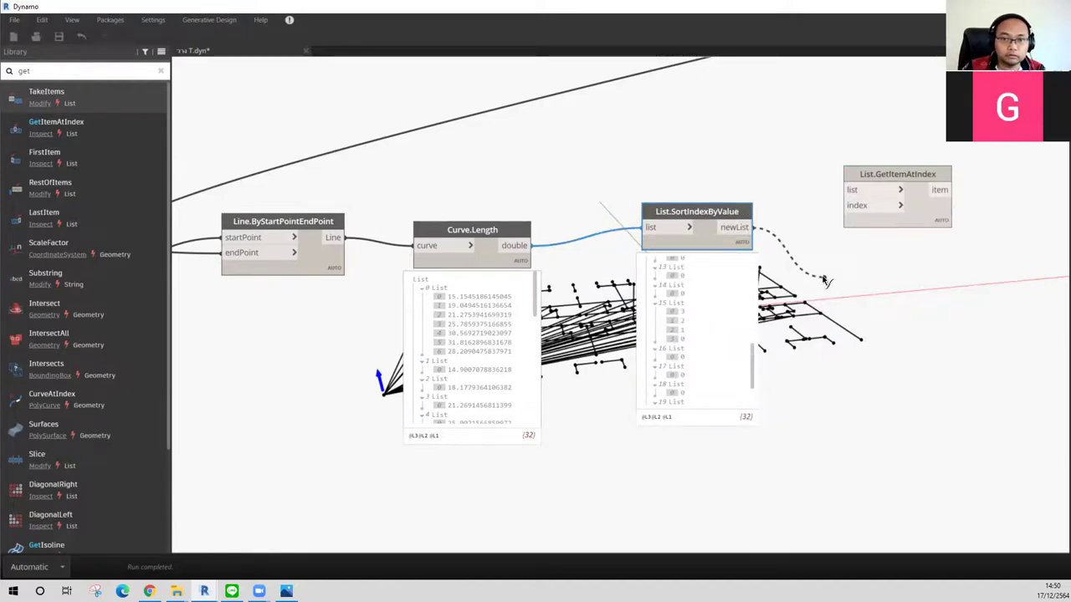
left_click(854, 206)
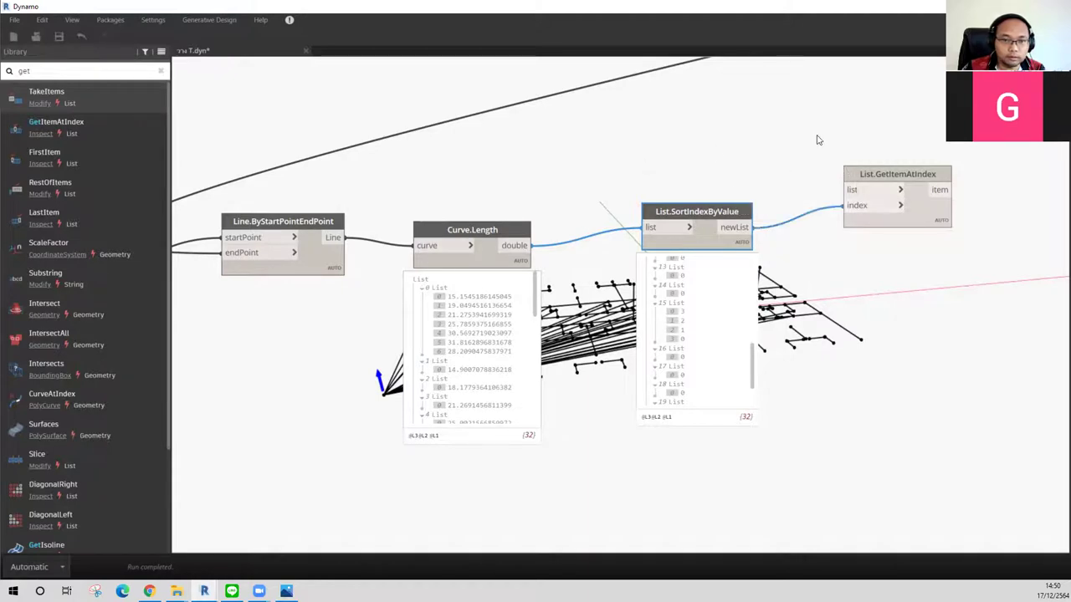
Step: Connect List.Flatten's flattened points to the list input of List.GetItemAtIndex
scroll(847, 132, "down", 1)
scroll(867, 123, "down", 1)
scroll(866, 122, "down", 1)
scroll(862, 120, "down", 1)
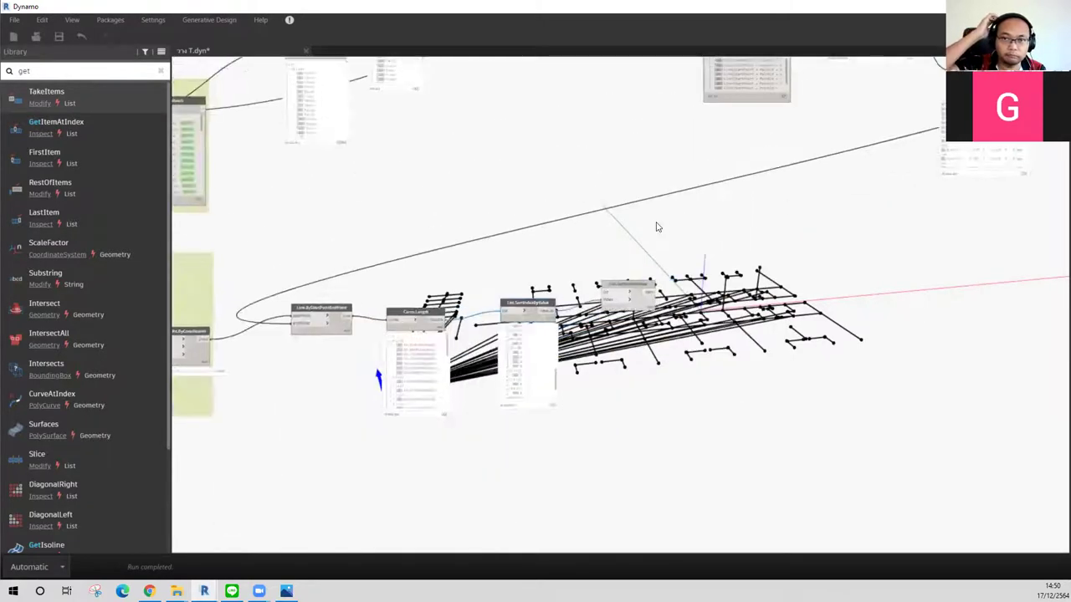
scroll(857, 118, "down", 1)
left_click(862, 100)
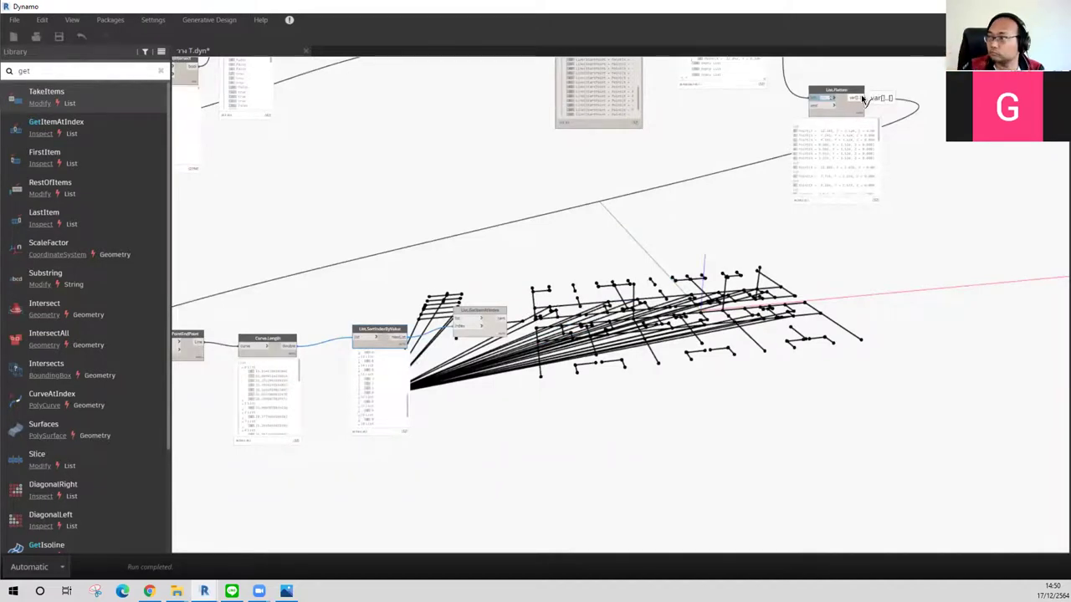
middle_click_drag(602, 295, 805, 245)
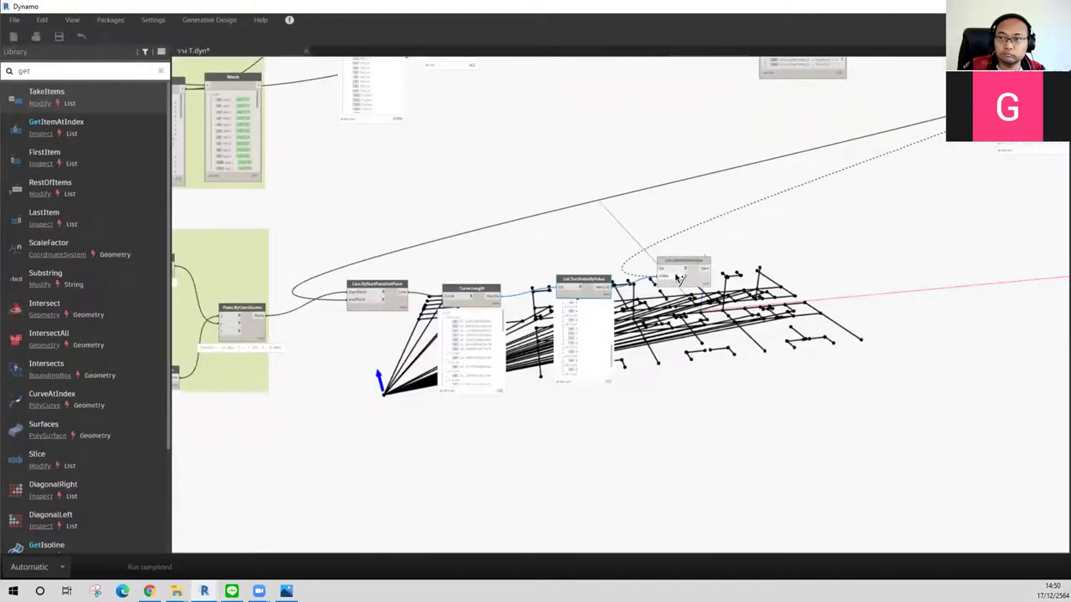
left_click(661, 269)
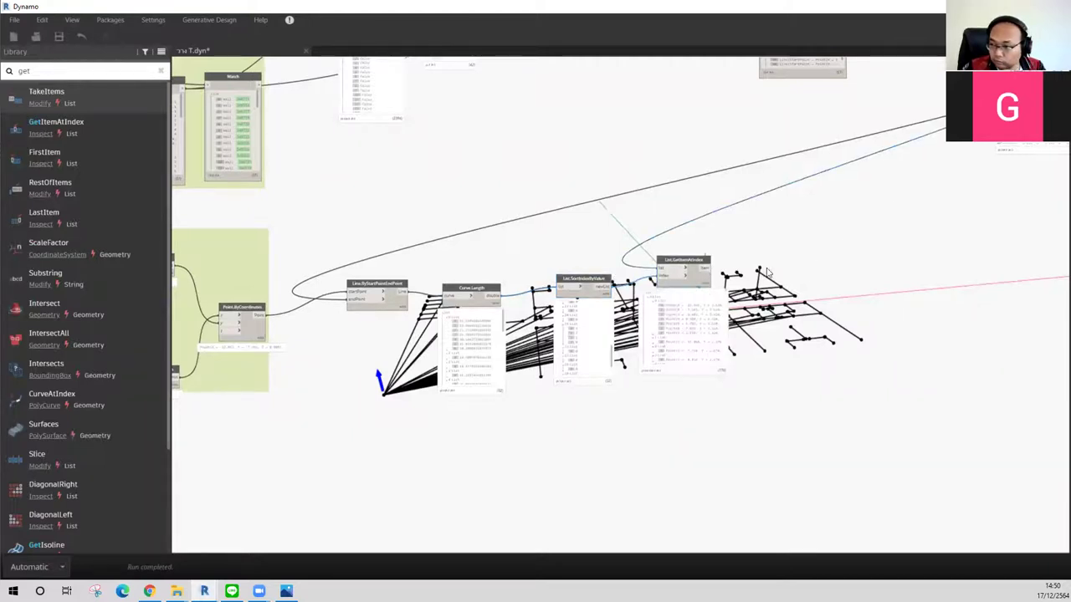
scroll(767, 272, "up", 2)
scroll(737, 274, "up", 2)
scroll(703, 275, "up", 2)
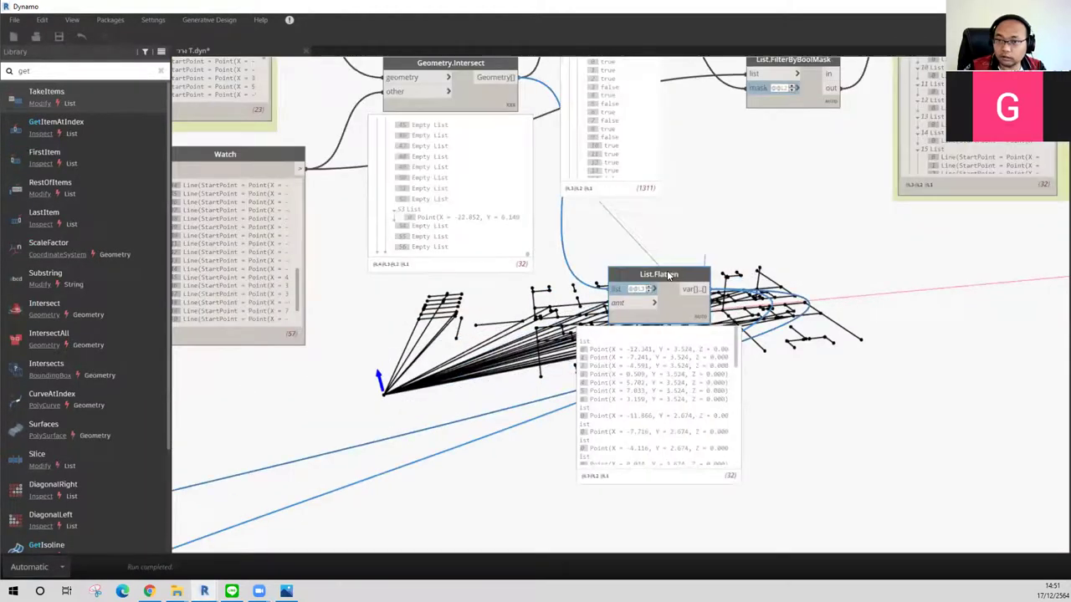
Step: Wrap List.Flatten in a new group titled 'Point ที่วงชน'
right_click(668, 276)
left_click(721, 294)
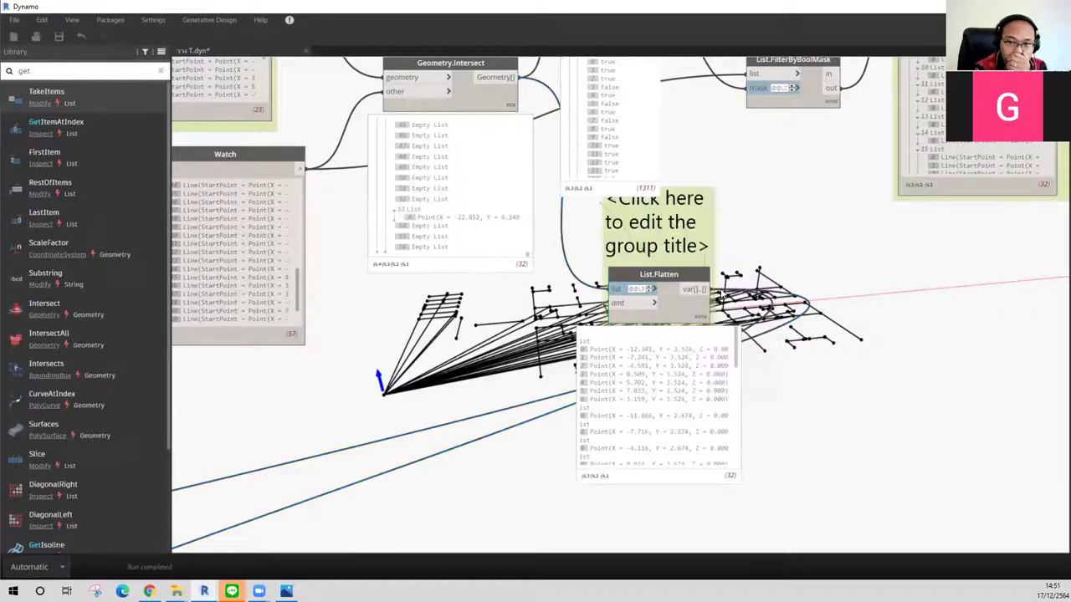
left_click_drag(711, 288, 743, 317)
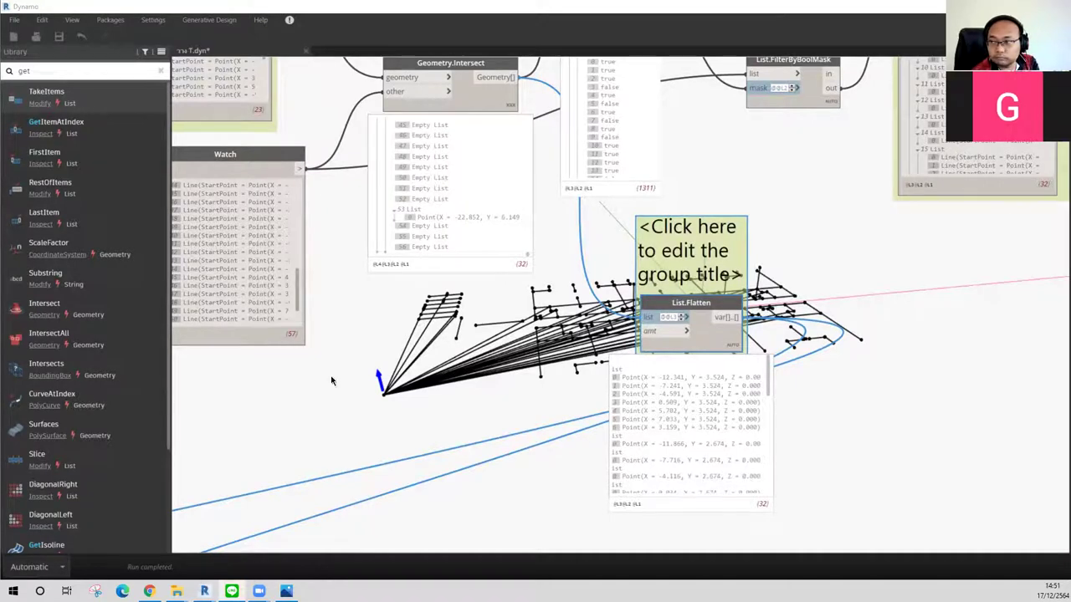
double_click(702, 269)
type("Point ที่วงชน")
left_click(873, 284)
Step: Locate List.SortIndexByValue and List.GetItemAtIndex and keep GetItemAtIndex beside the sorting nodes
middle_click_drag(561, 408, 489, 289)
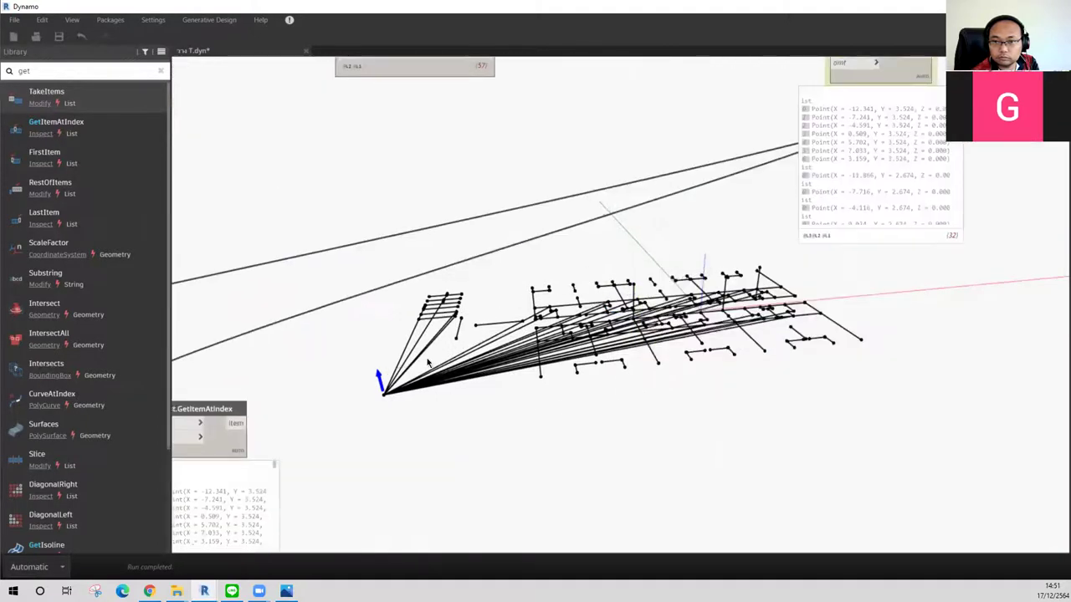
scroll(471, 236, "up", 2)
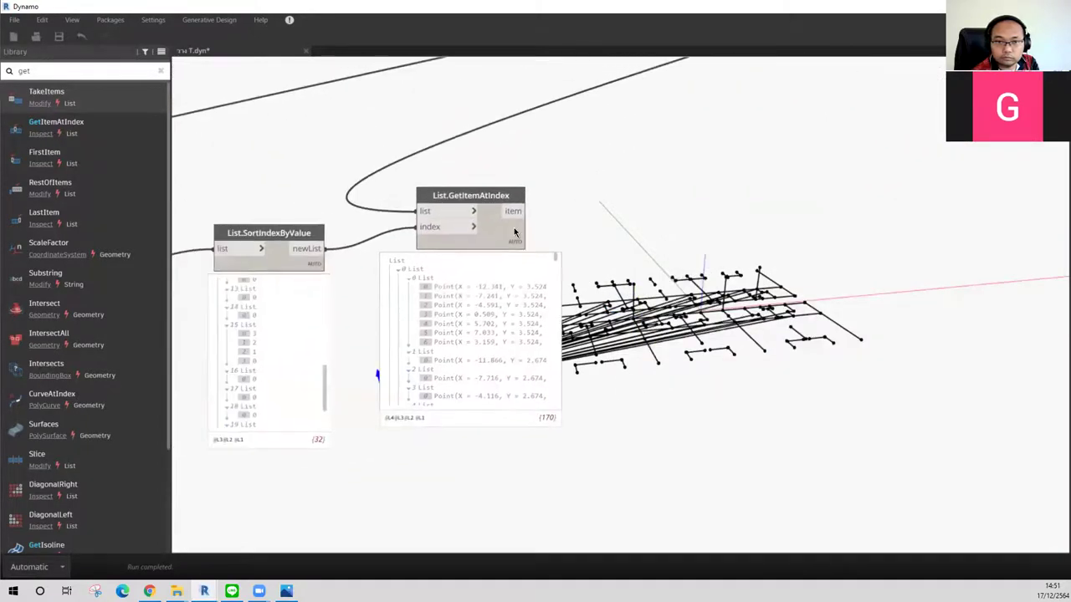
scroll(489, 338, "down", 2)
scroll(490, 339, "down", 2)
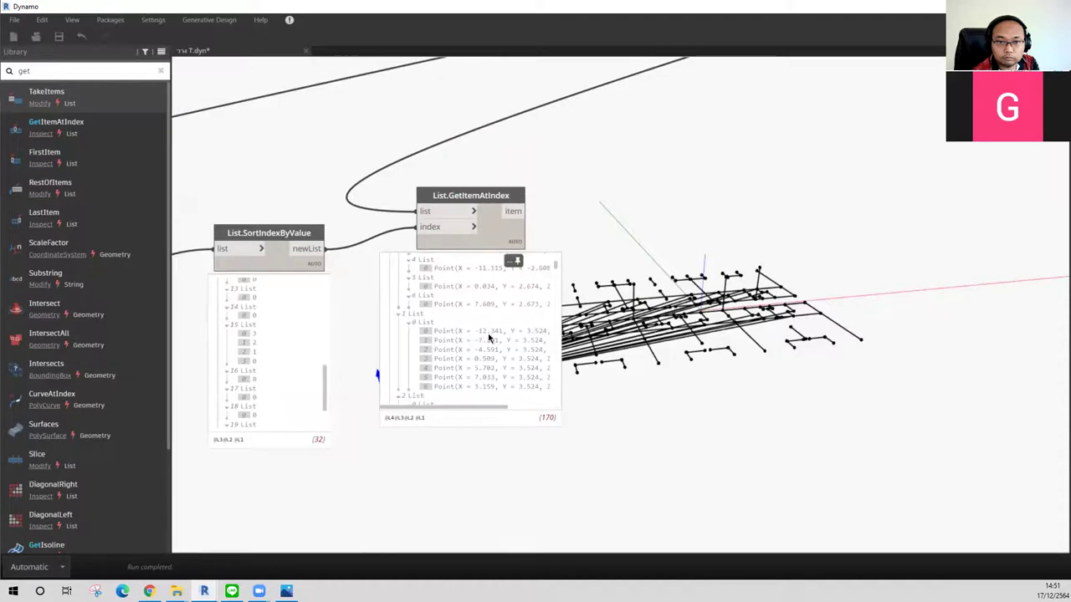
scroll(489, 351, "down", 2)
scroll(489, 360, "down", 1)
scroll(489, 360, "down", 2)
scroll(490, 361, "down", 1)
scroll(492, 362, "down", 2)
scroll(493, 364, "down", 2)
scroll(493, 364, "down", 2)
scroll(569, 334, "up", 3)
middle_click_drag(817, 196, 798, 231)
scroll(799, 230, "down", 3)
scroll(807, 220, "down", 3)
middle_click_drag(653, 245, 516, 293)
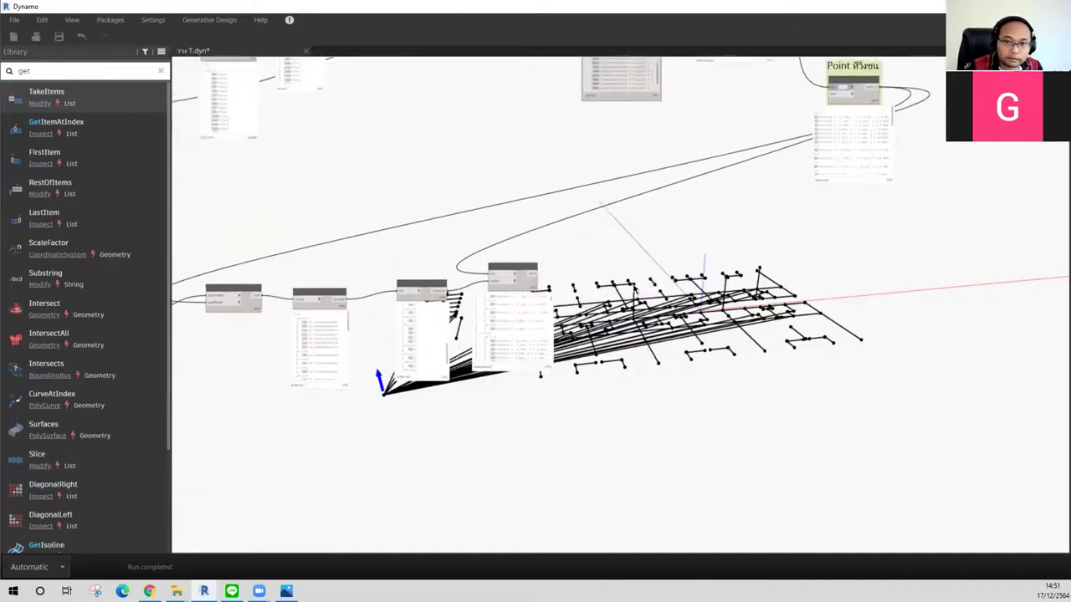
left_click_drag(514, 273, 974, 135)
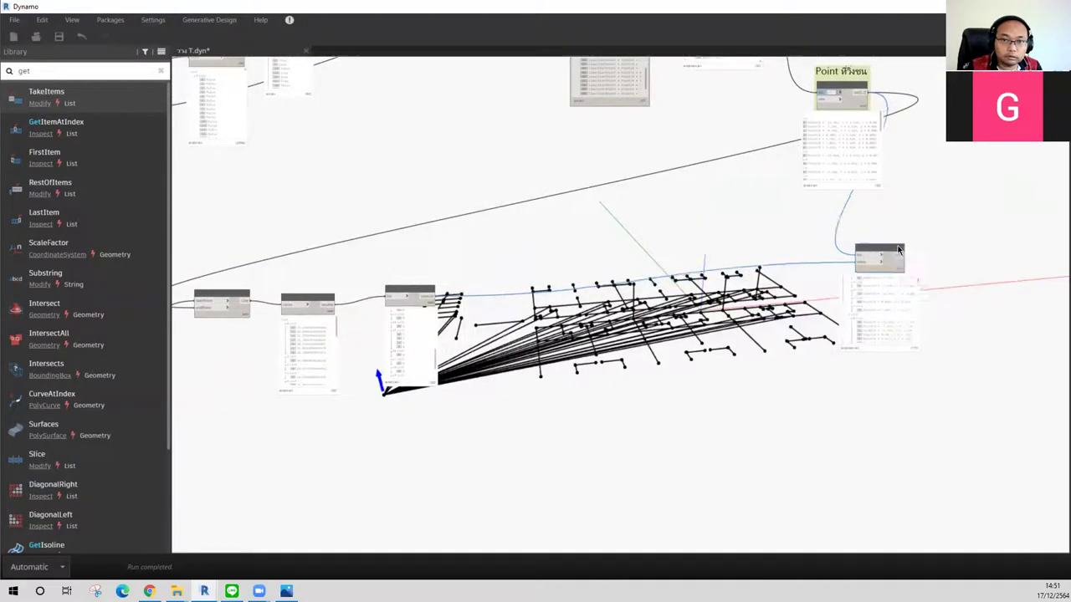
left_click_drag(350, 255, 365, 221)
left_click_drag(866, 196, 502, 312)
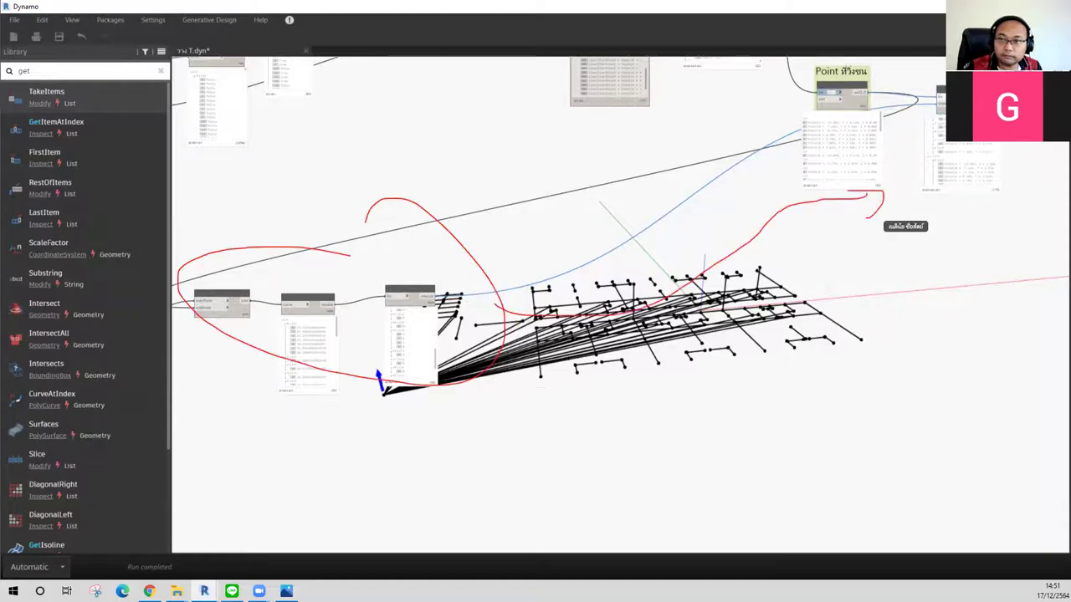
mouse_move(939, 107)
left_mouse_down()
mouse_move(868, 294)
mouse_move(498, 287)
left_mouse_up()
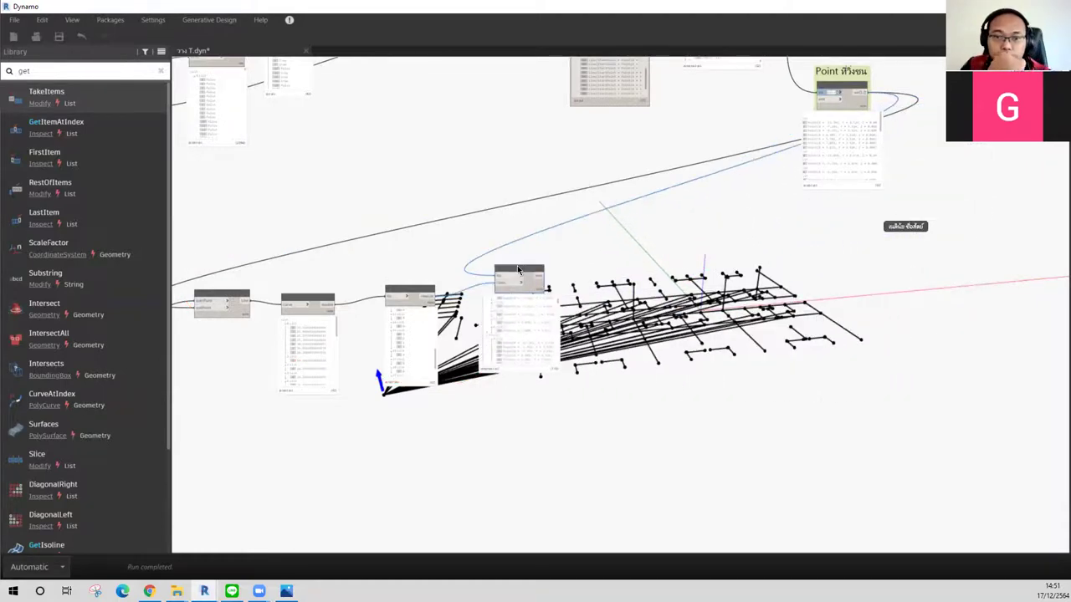
Step: Move the line, Curve.Length, sort and GetItemAtIndex nodes next to the 'Point ที่วงชน' group
left_click_drag(181, 250, 598, 382)
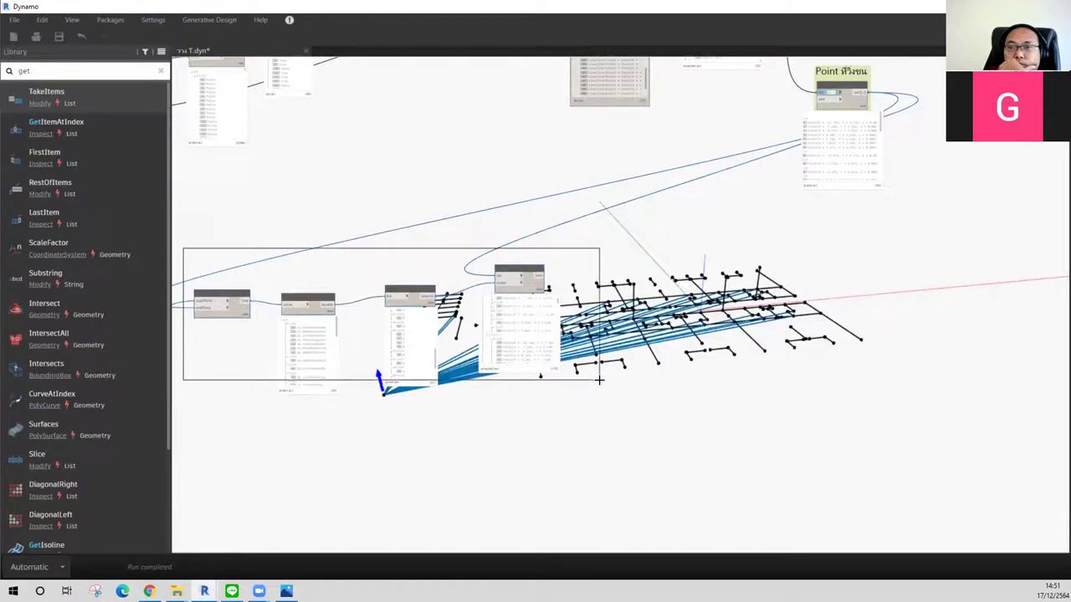
left_click_drag(528, 272, 921, 155)
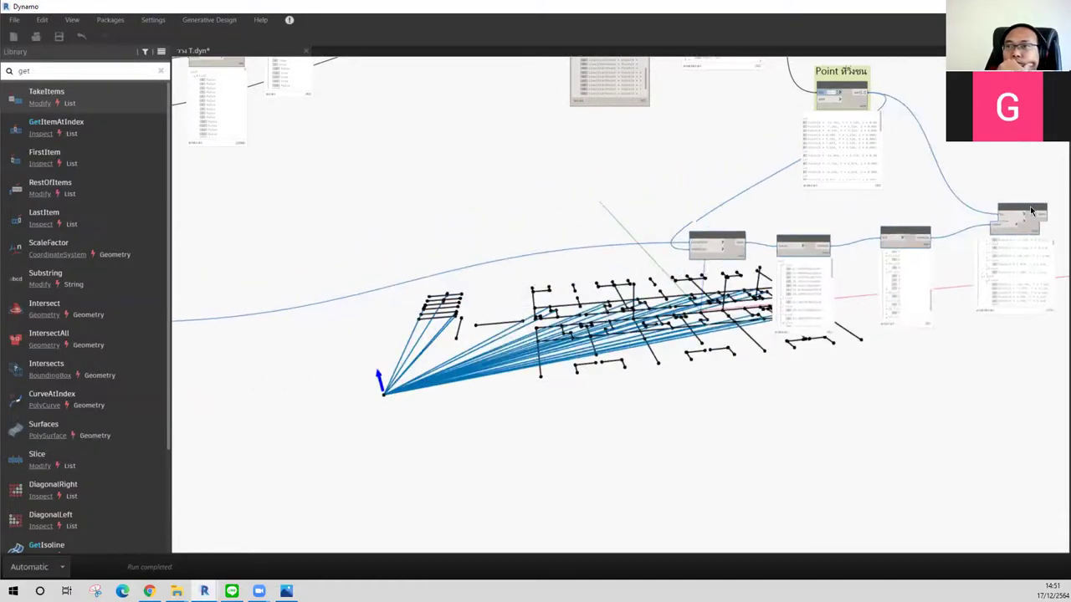
scroll(867, 209, "up", 2)
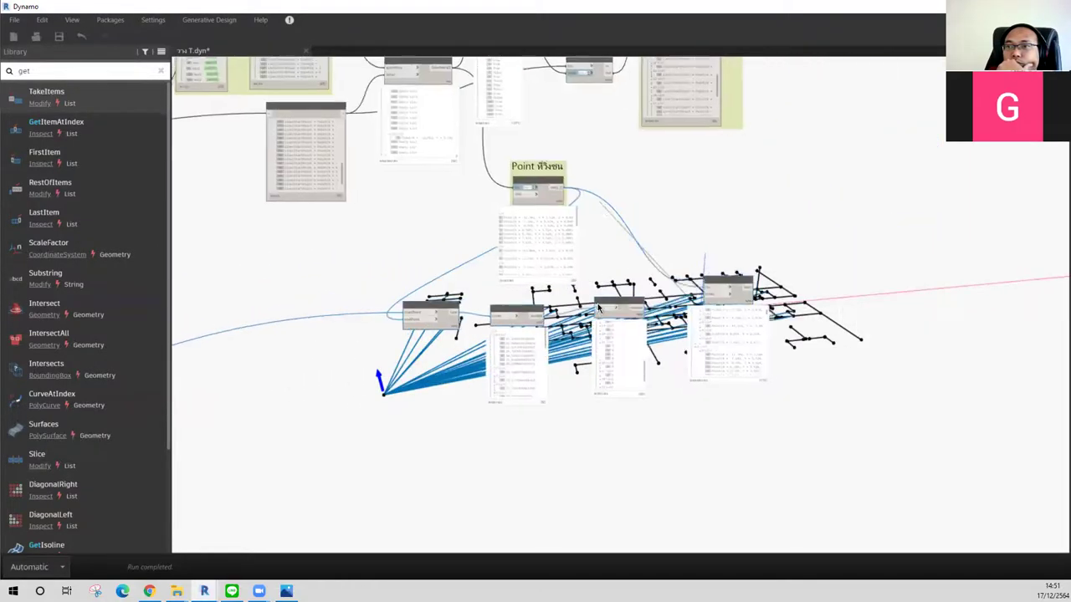
scroll(872, 242, "up", 2)
scroll(876, 276, "up", 2)
scroll(882, 314, "up", 2)
Step: Tidy the sorting nodes and compare the List.SortIndexByValue and List.Flatten previews
mouse_move(866, 339)
left_mouse_down()
mouse_move(760, 148)
mouse_move(779, 201)
mouse_move(842, 234)
mouse_move(845, 326)
mouse_move(867, 303)
mouse_move(785, 121)
left_mouse_up()
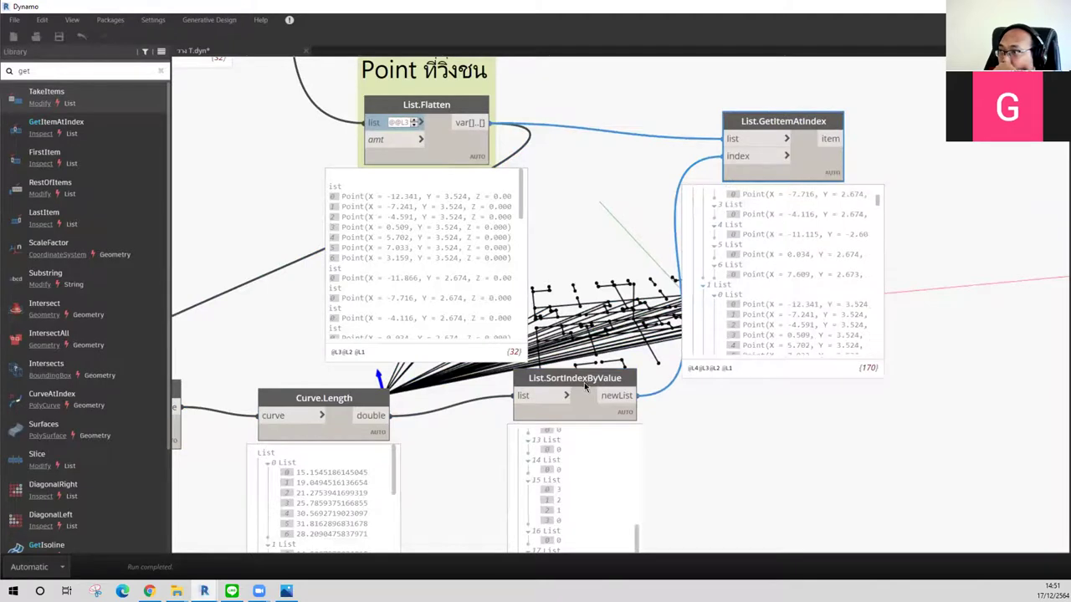
scroll(619, 372, "down", 3)
scroll(637, 366, "up", 1)
left_click_drag(636, 365, 630, 389)
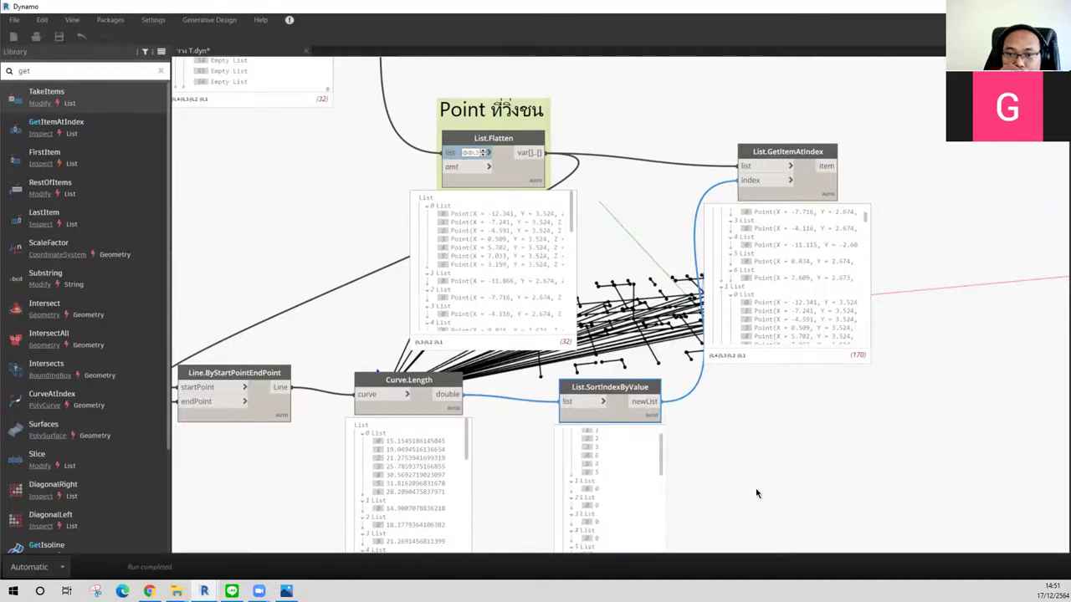
scroll(650, 471, "up", 3)
scroll(650, 471, "down", 2)
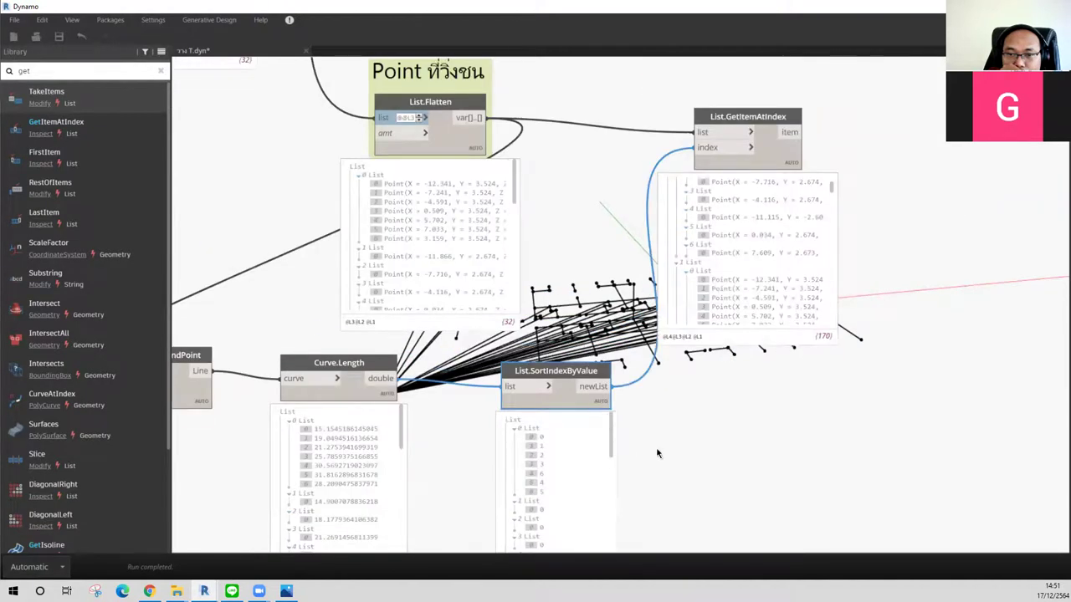
scroll(602, 418, "down", 2)
scroll(564, 406, "down", 3)
scroll(563, 406, "down", 3)
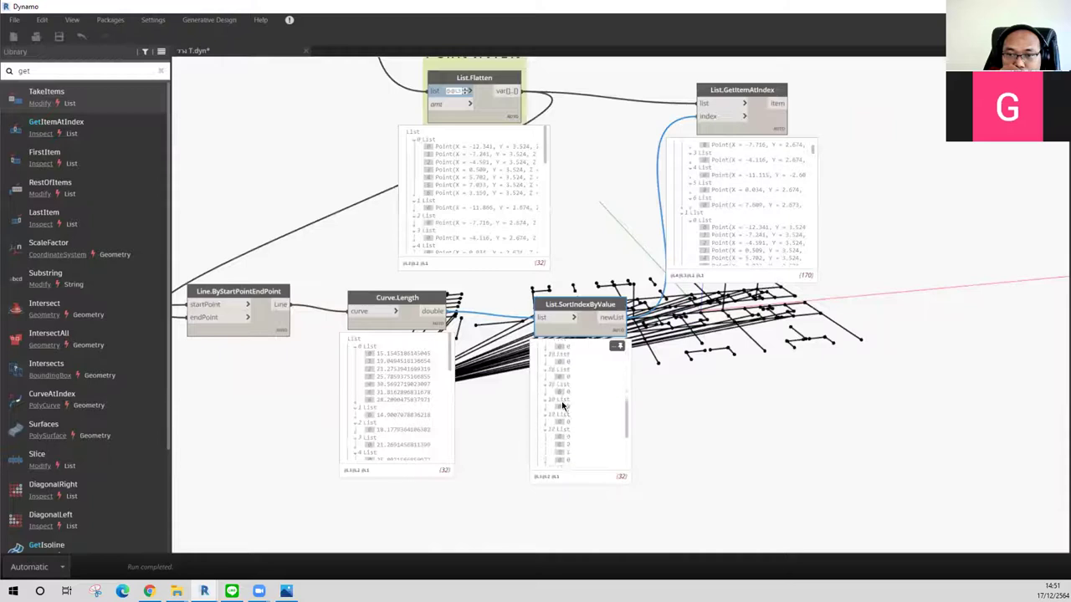
scroll(563, 406, "up", 3)
scroll(563, 406, "up", 3)
scroll(565, 404, "up", 2)
scroll(564, 404, "up", 2)
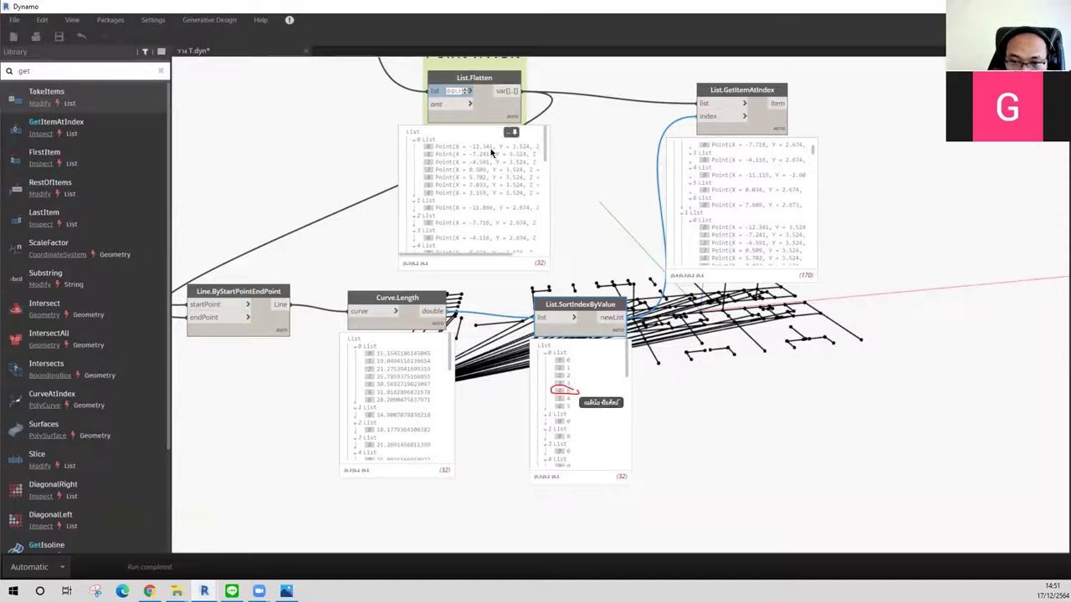
left_click(448, 192)
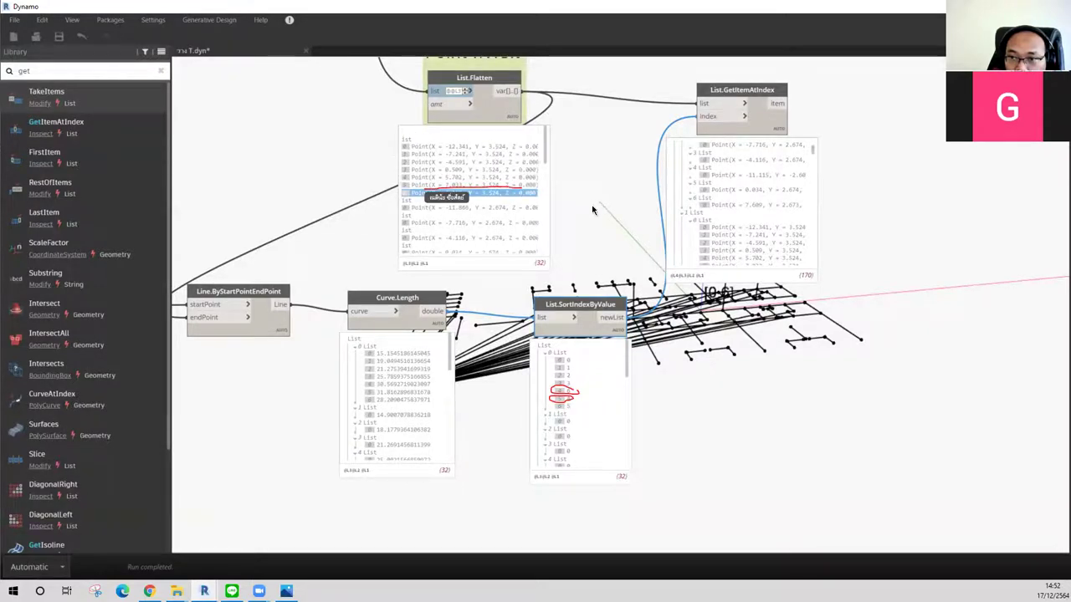
scroll(736, 203, "up", 5)
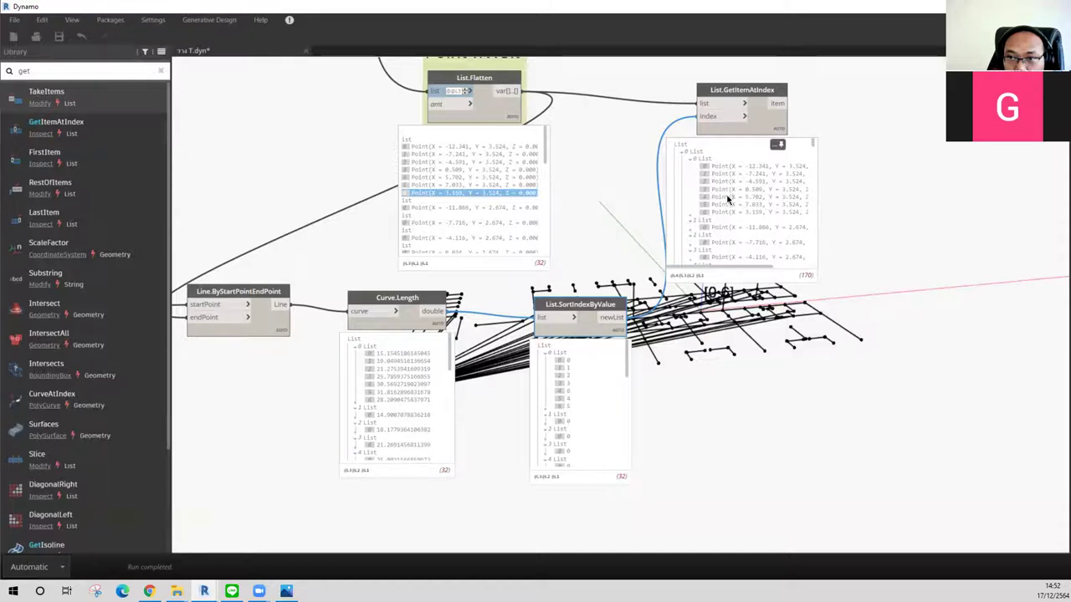
left_click(728, 199)
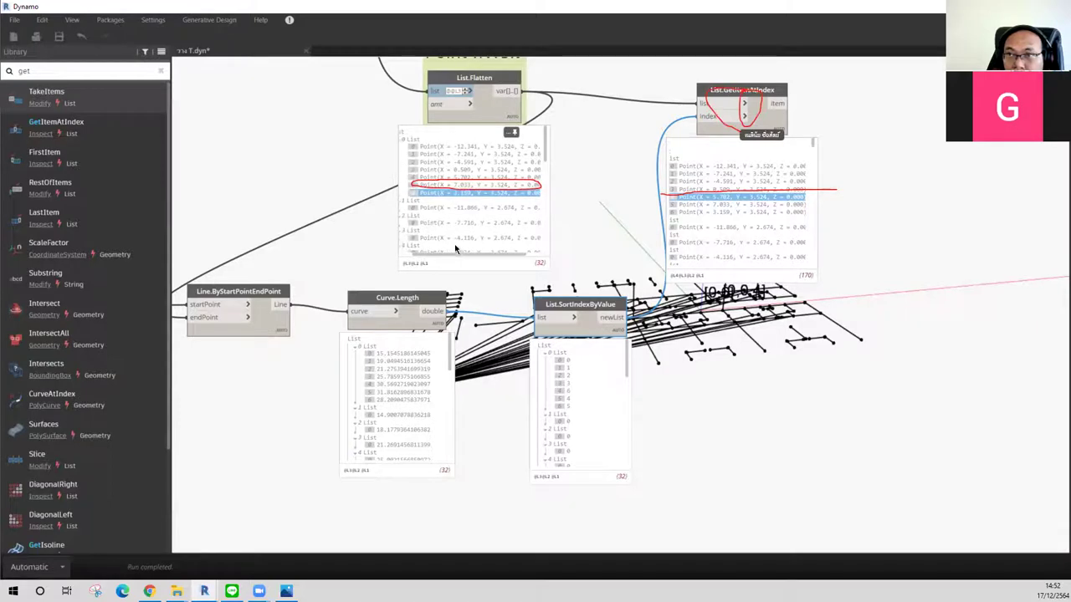
left_click(743, 103)
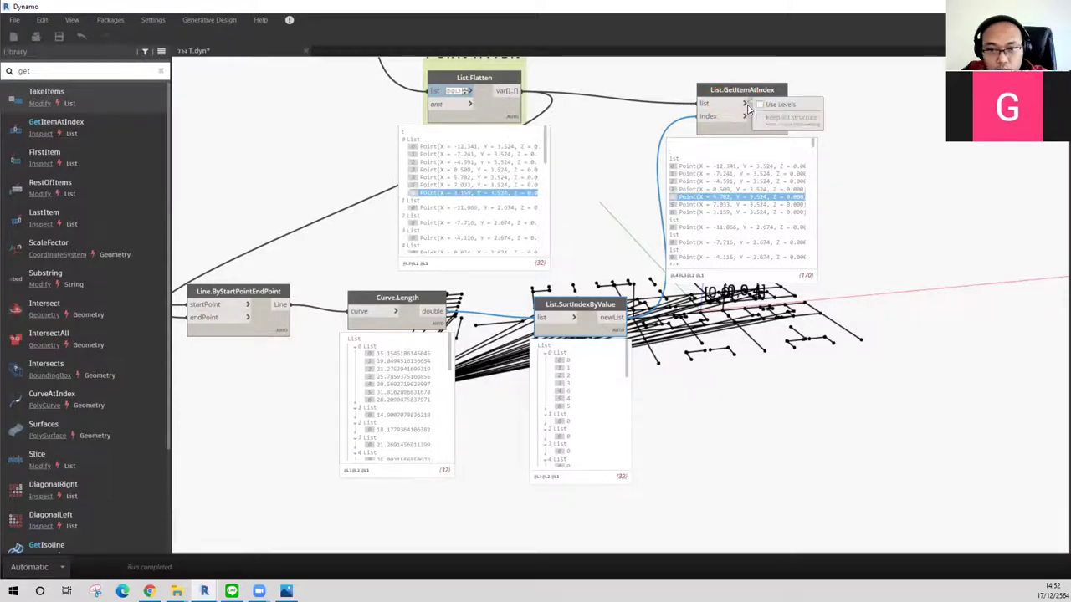
left_click(759, 105)
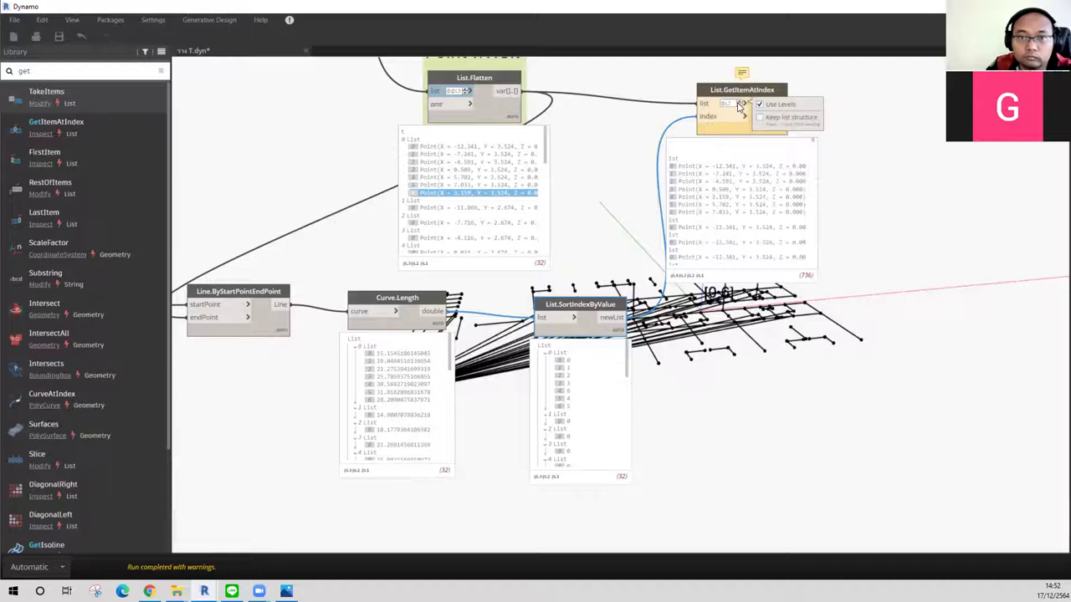
left_click(760, 118)
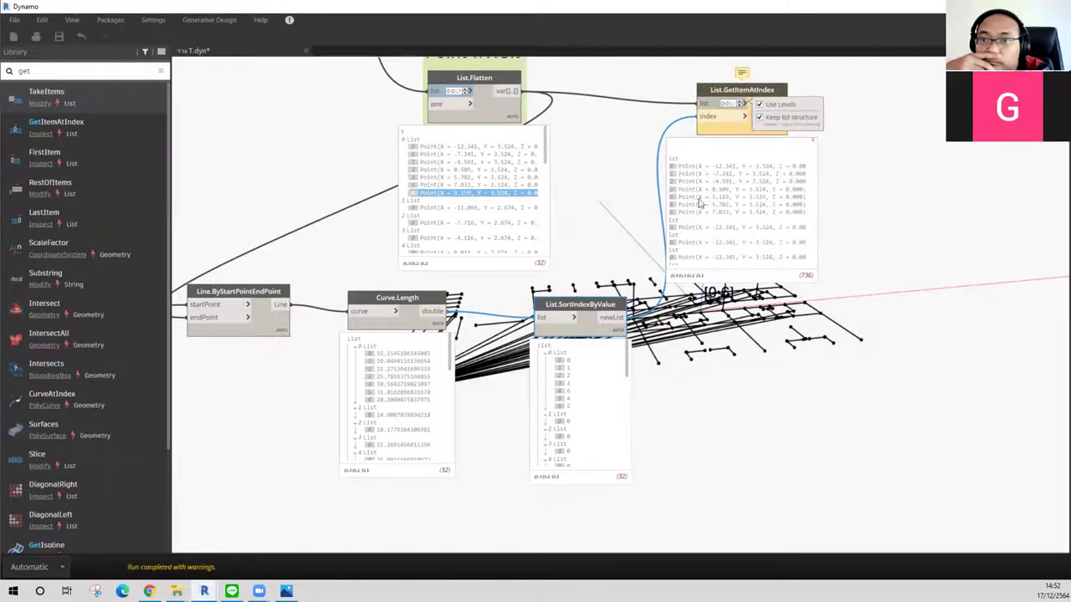
left_click(743, 117)
left_click(758, 117)
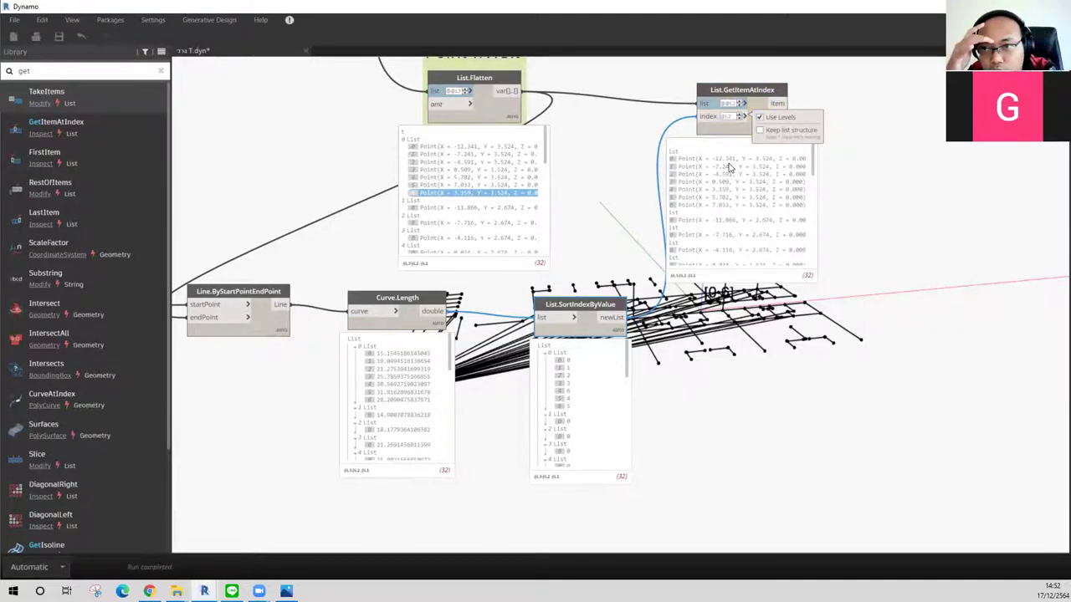
left_click(724, 192)
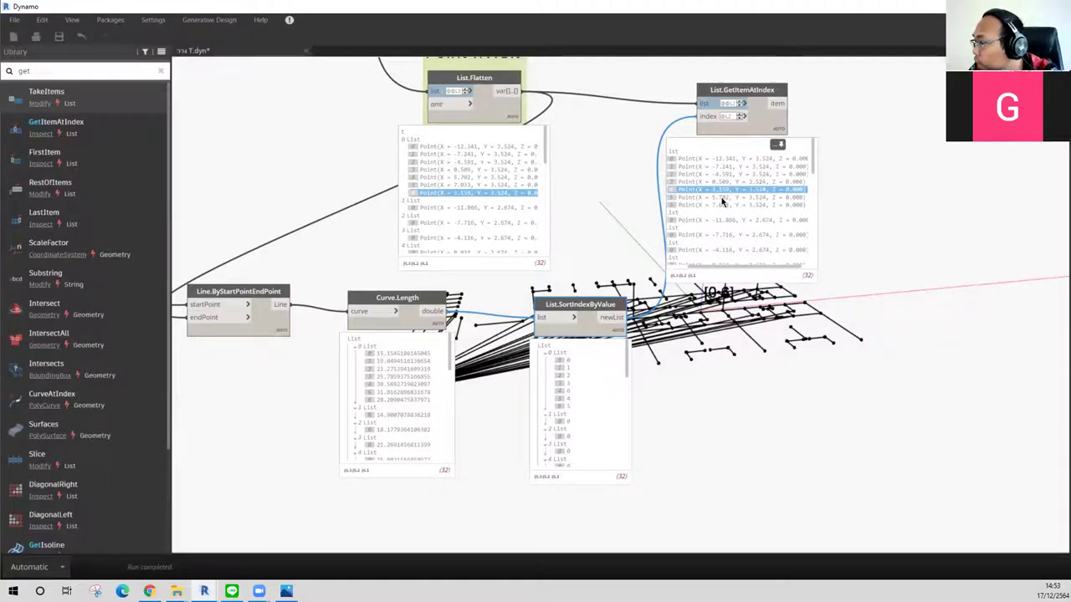
left_click(724, 199)
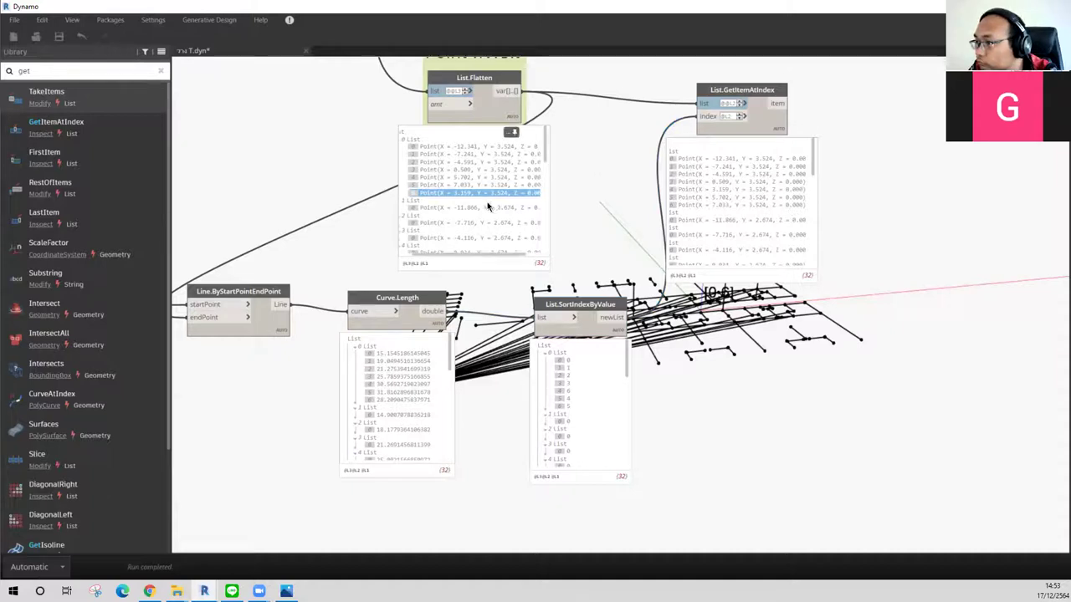
mouse_move(473, 193)
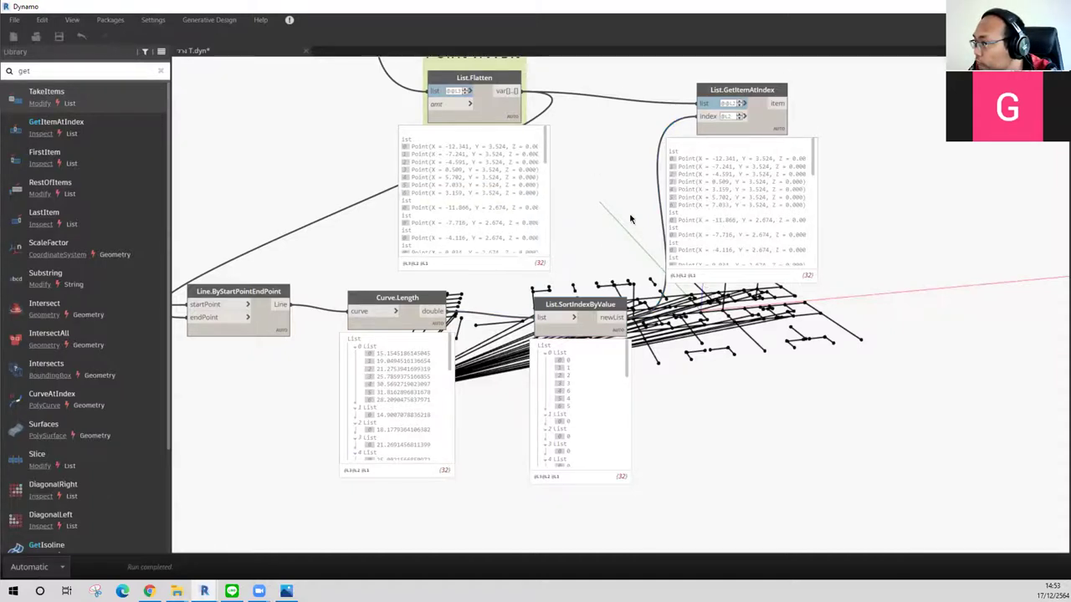
scroll(633, 215, "down", 5)
scroll(787, 278, "down", 2)
scroll(782, 259, "up", 1)
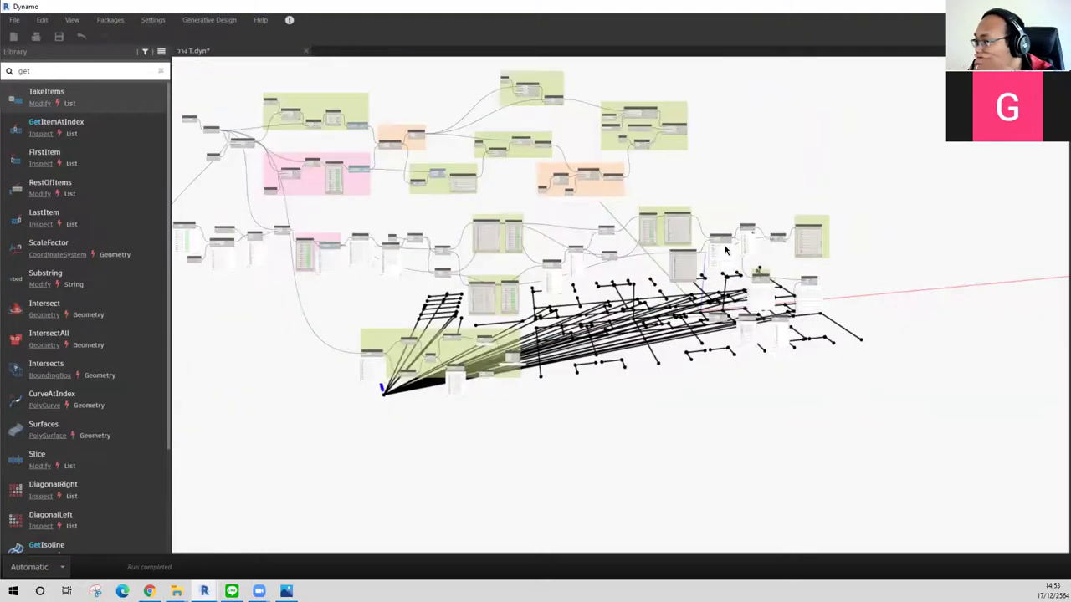
scroll(783, 251, "up", 1)
scroll(777, 235, "up", 1)
scroll(779, 241, "up", 2)
scroll(782, 251, "up", 1)
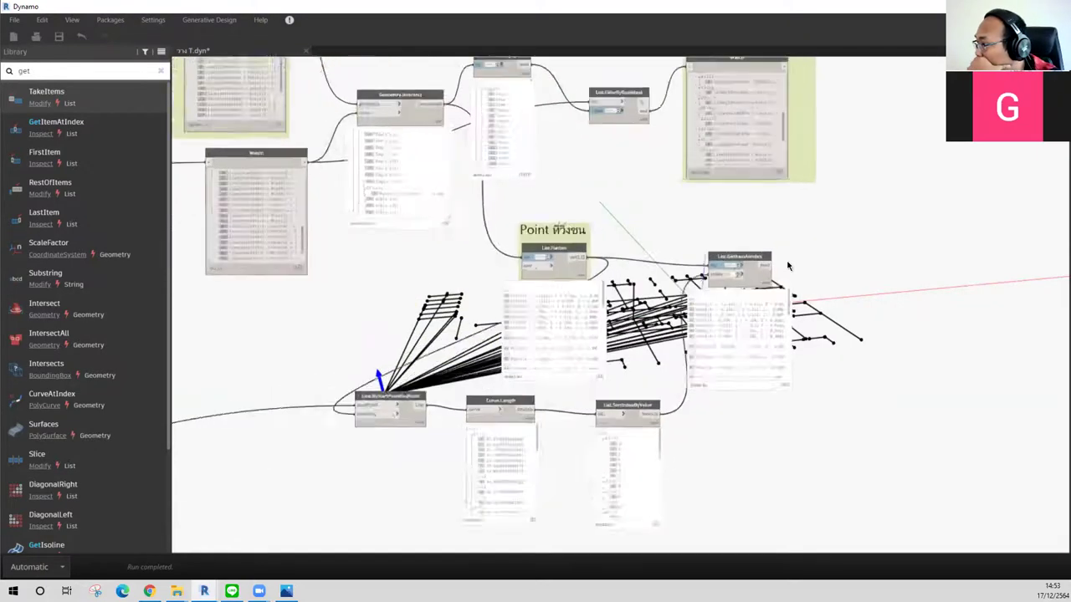
scroll(785, 261, "up", 1)
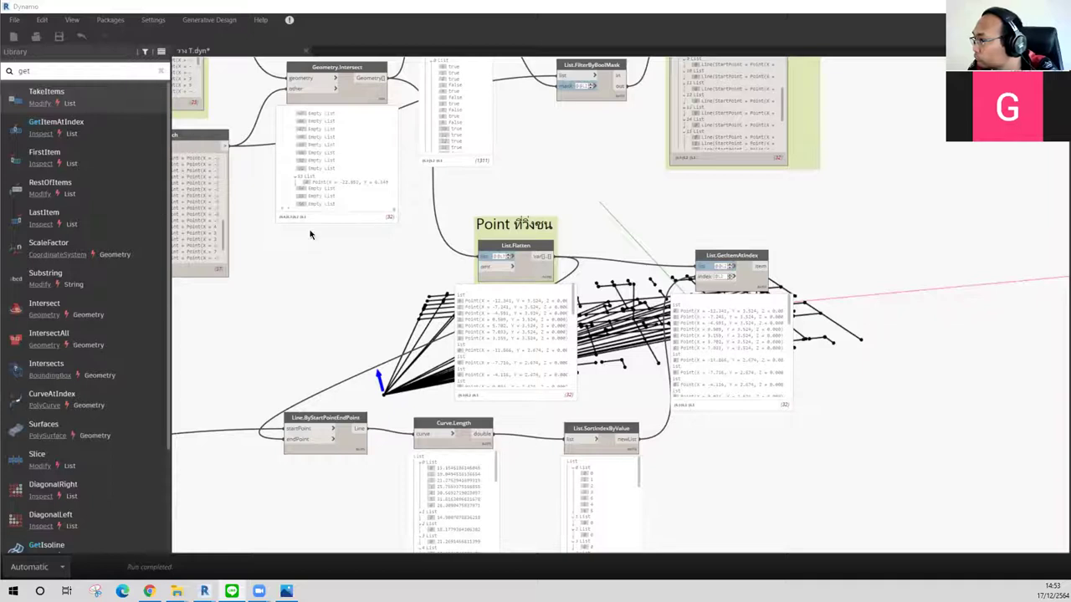
scroll(873, 327, "up", 2)
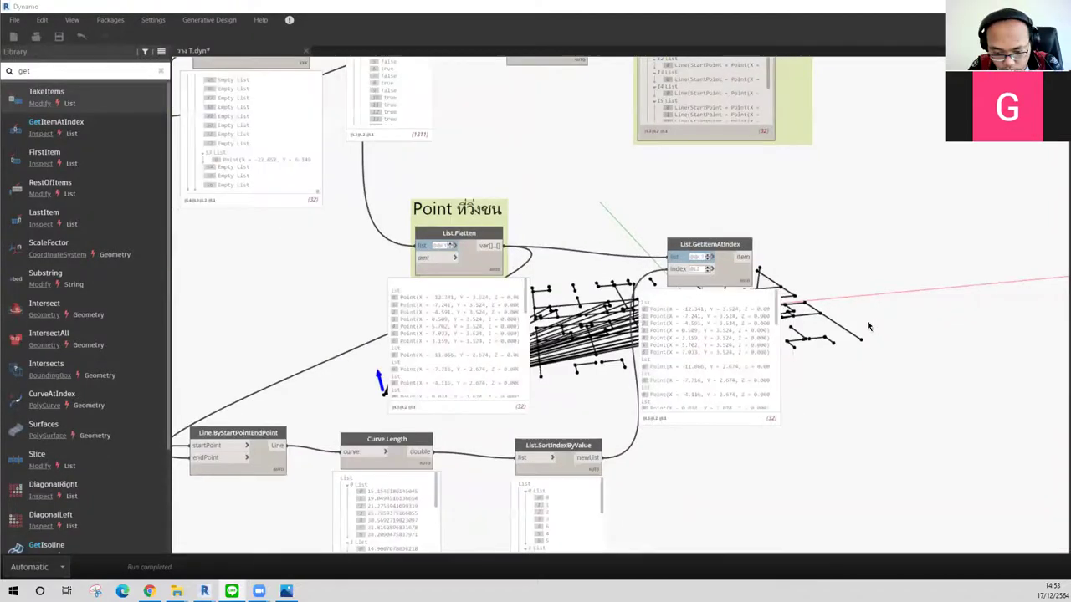
scroll(871, 322, "up", 1)
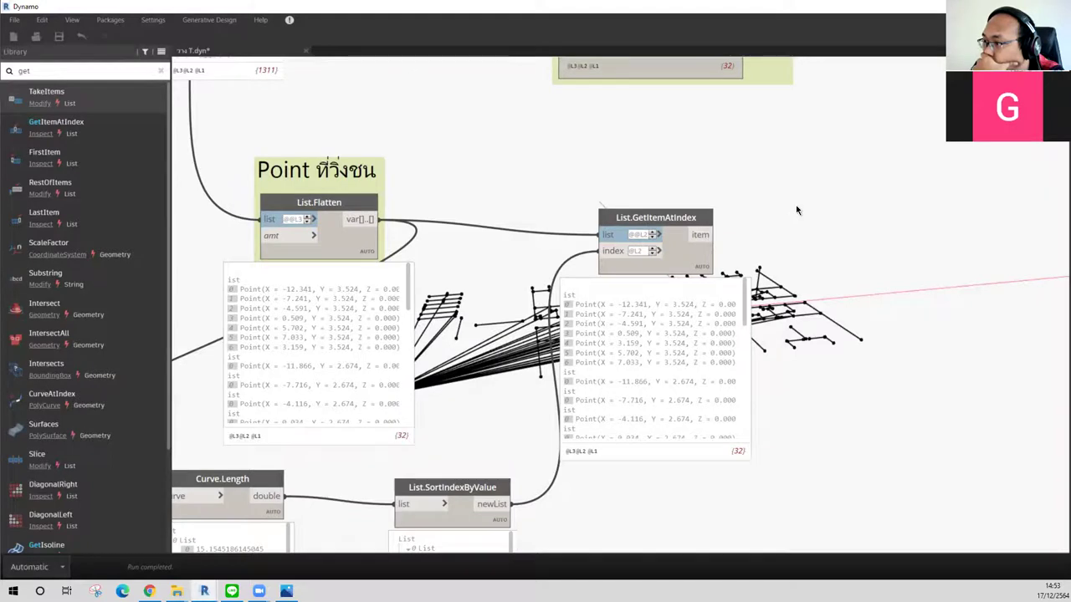
middle_click_drag(770, 232, 803, 184)
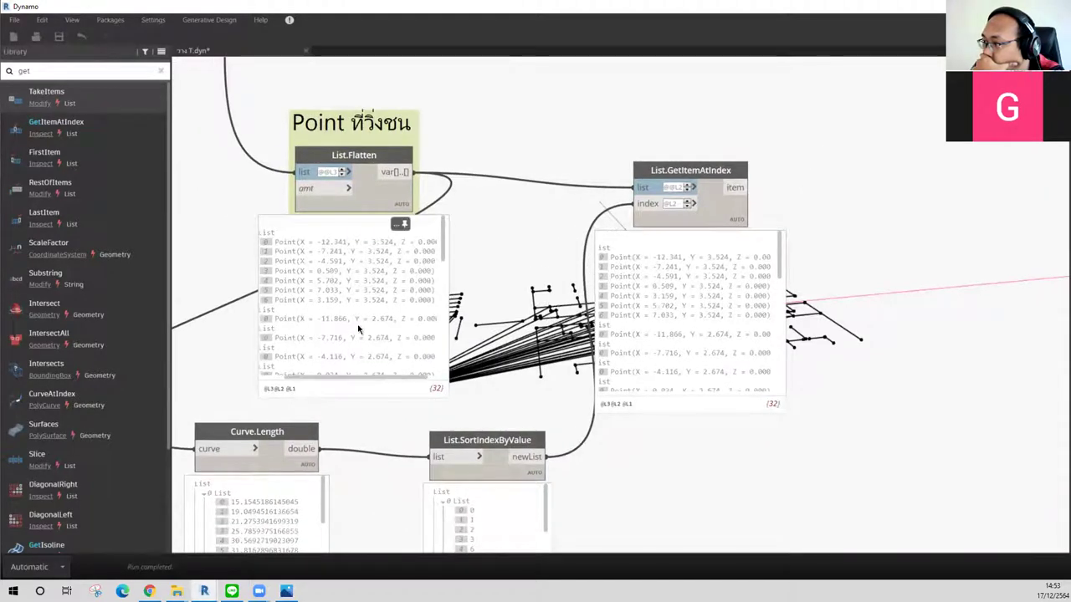
middle_click_drag(527, 295, 659, 251)
scroll(659, 250, "down", 2)
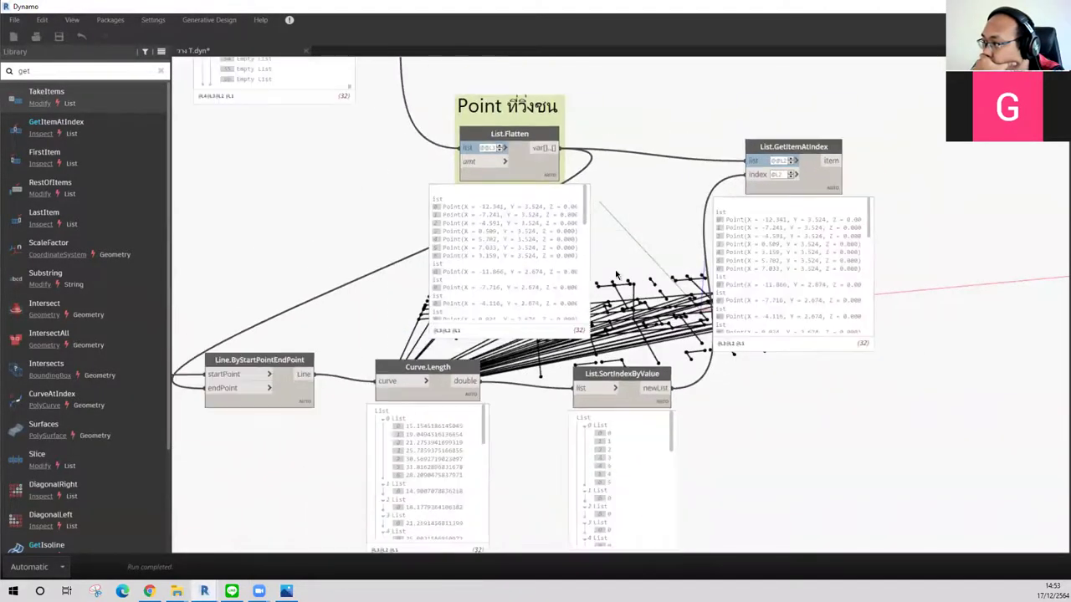
scroll(667, 254, "up", 3)
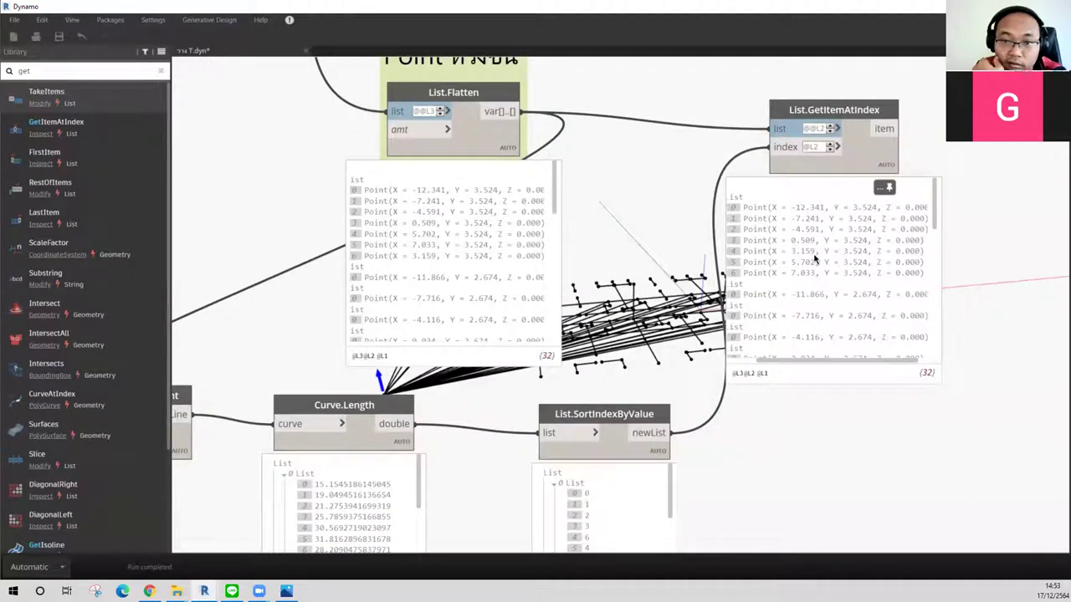
mouse_move(832, 277)
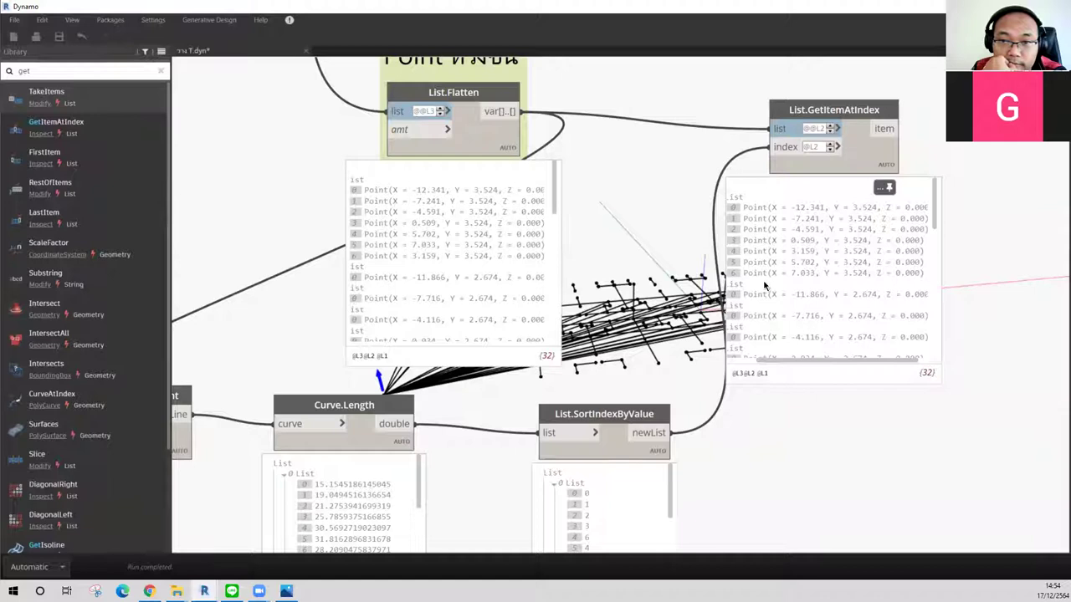
middle_click_drag(679, 463, 687, 423)
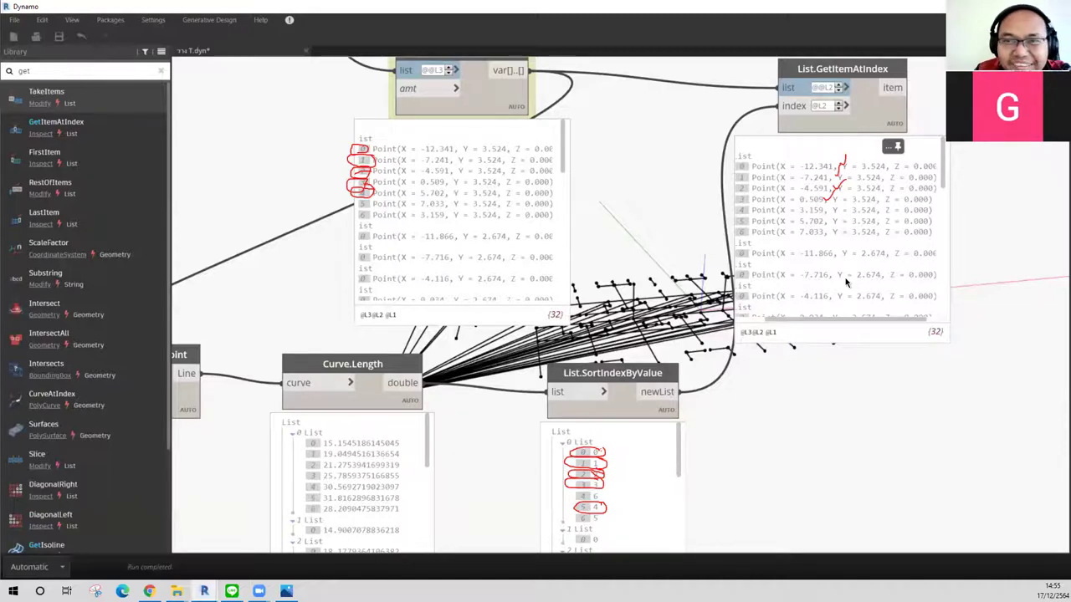
key("Escape")
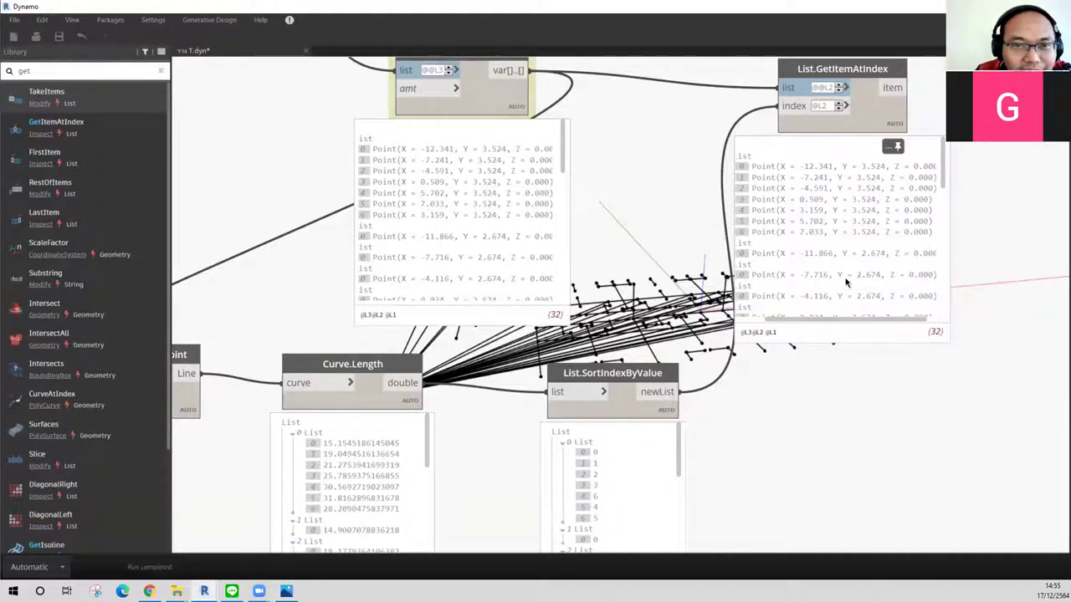
left_click_drag(371, 147, 373, 222)
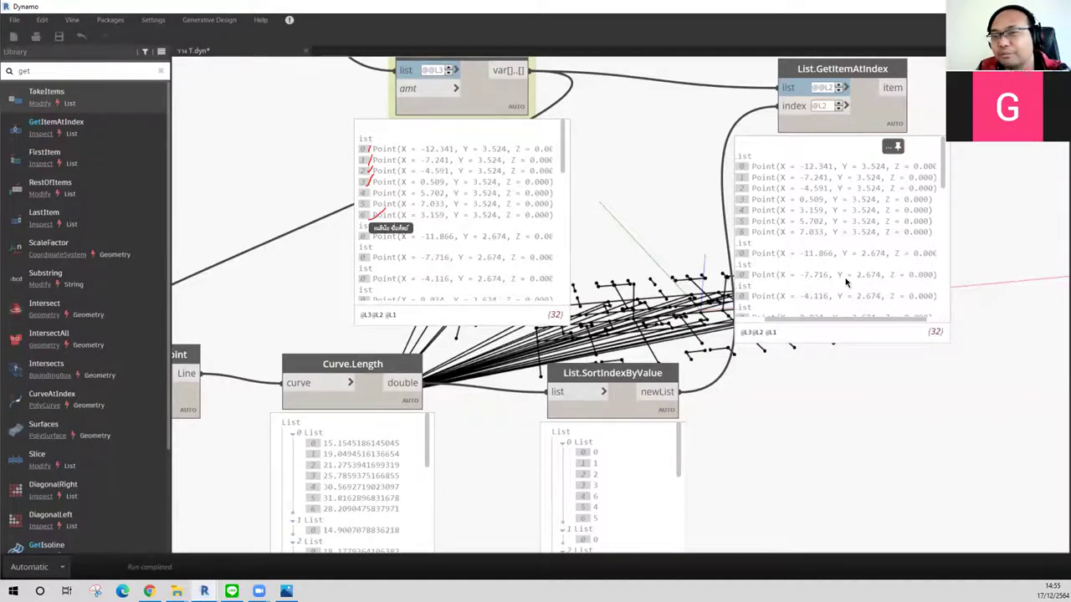
key("Escape")
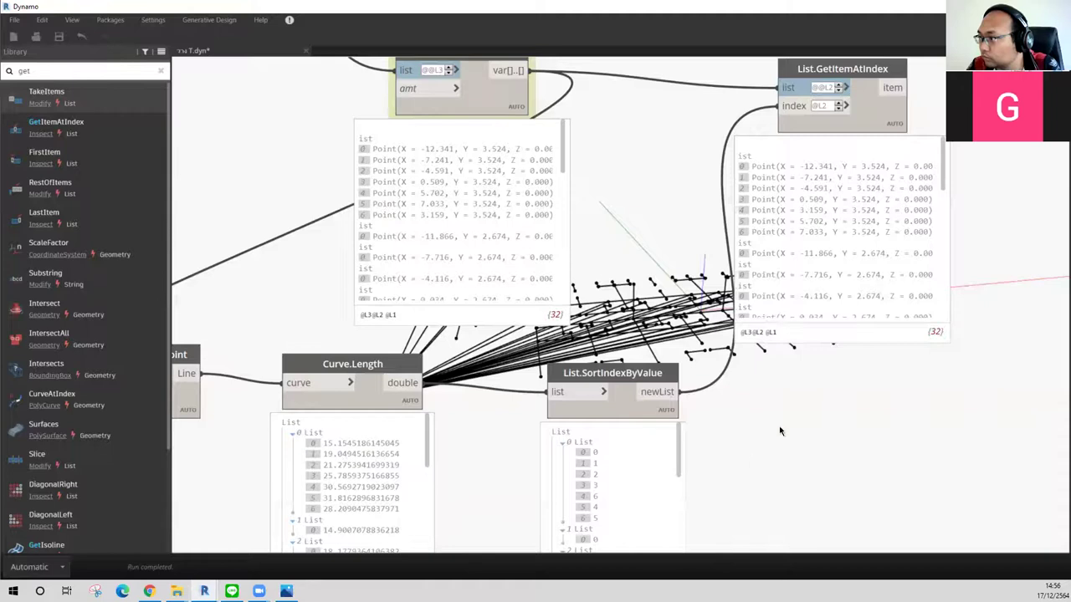
scroll(779, 432, "down", 2)
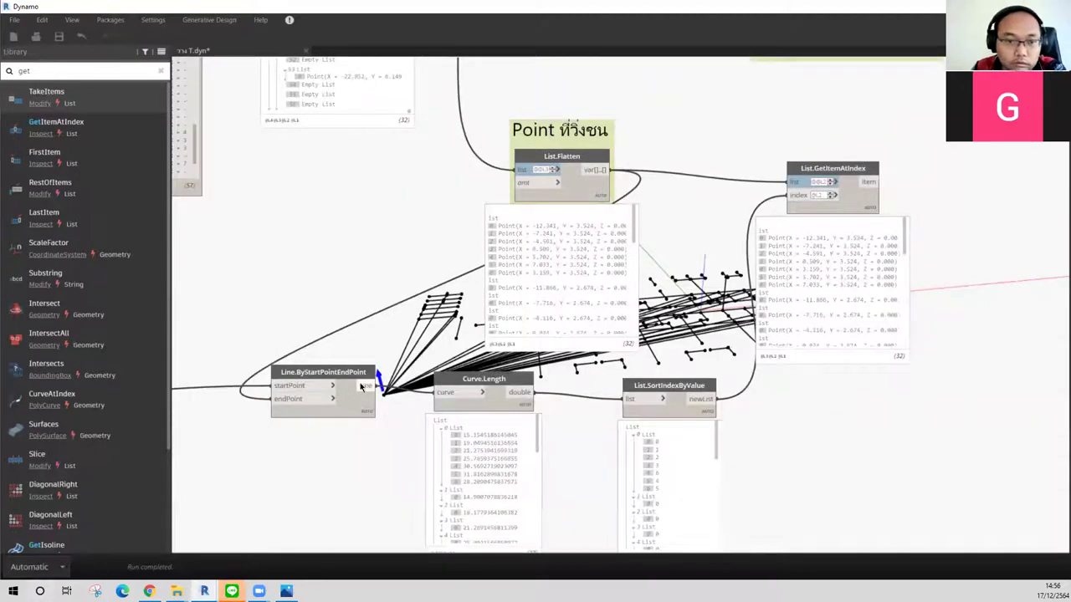
Step: Group the line, length, sort and GetItemAtIndex nodes as 'เรียง Point ที่วิ่งชนผนังใหม่ (ซ้ายไปขวา)'
left_click(849, 170)
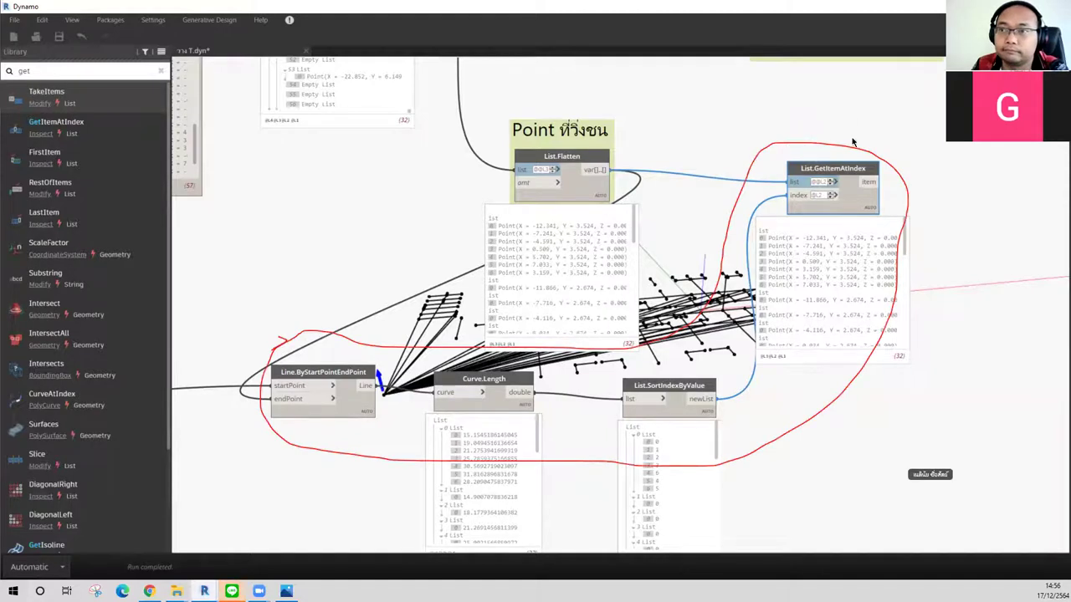
left_click_drag(849, 162, 896, 289)
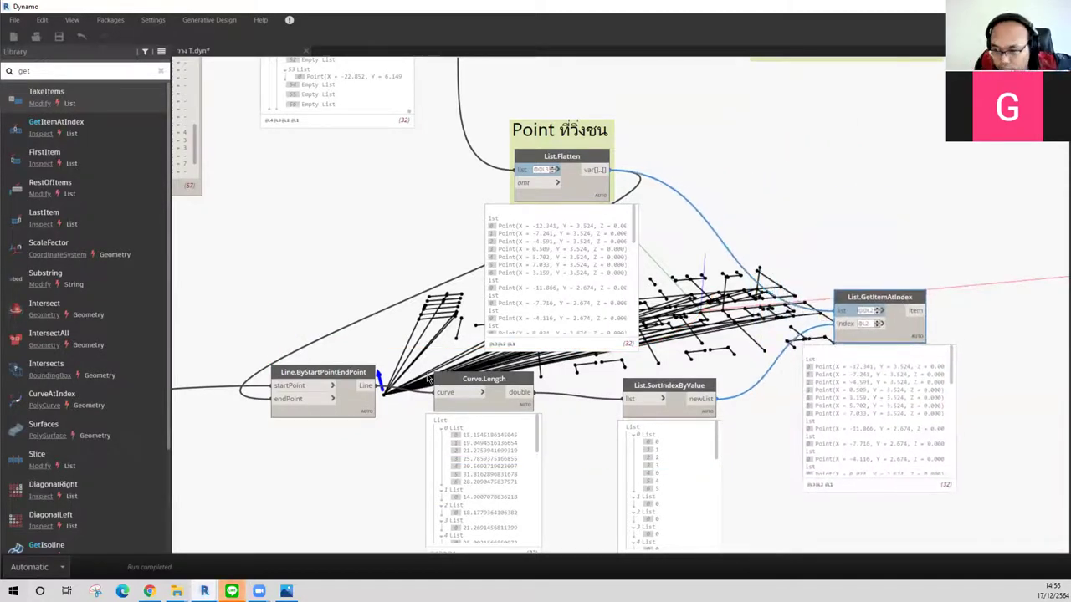
left_click_drag(222, 316, 910, 434)
left_click_drag(993, 224, 164, 497)
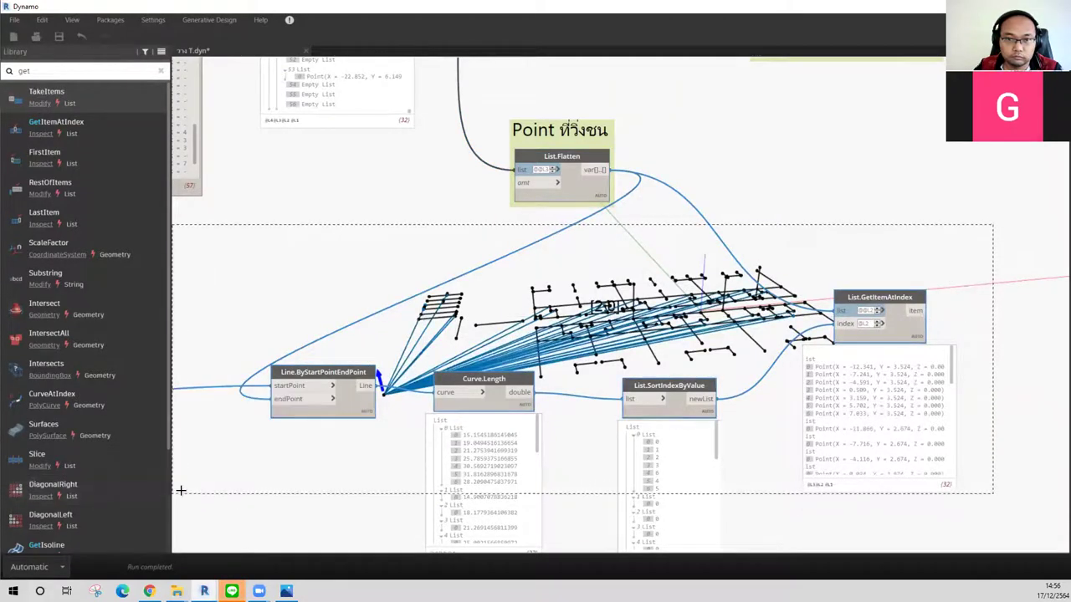
left_click_drag(165, 497, 253, 469)
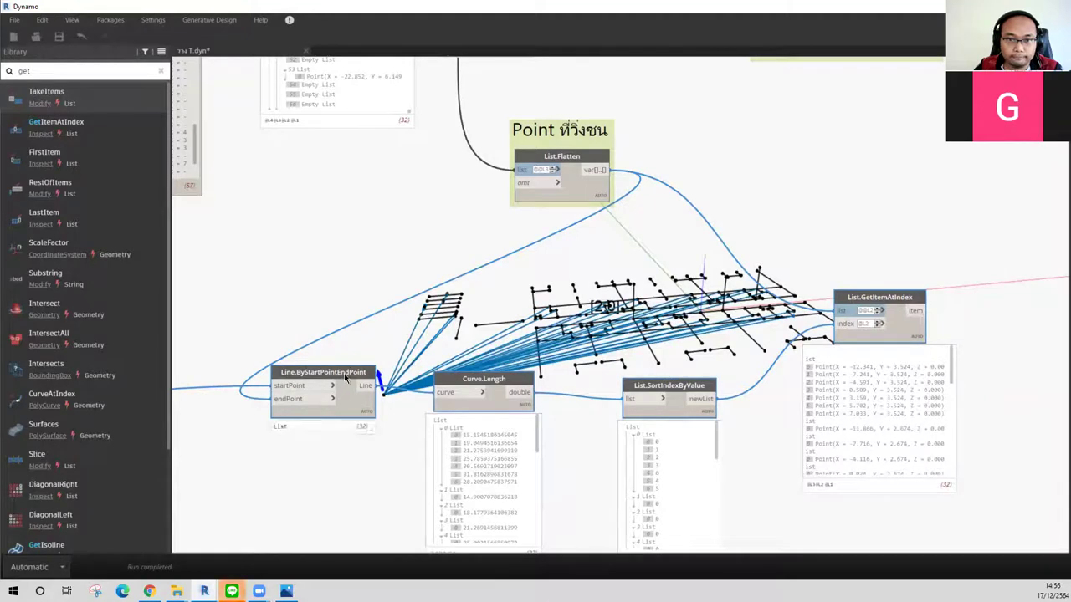
right_click(344, 374)
left_click(378, 398)
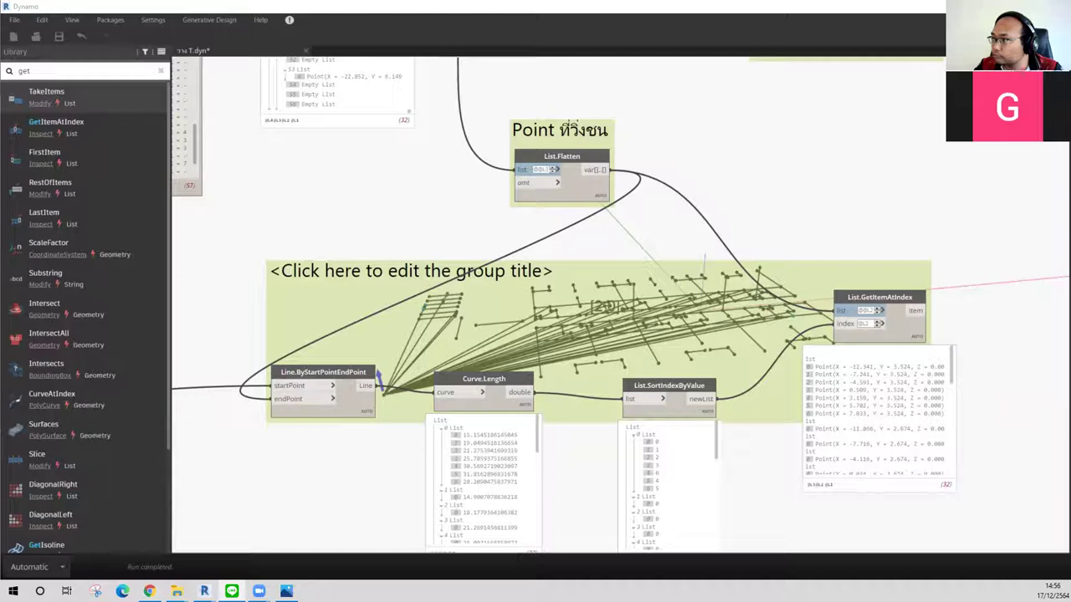
double_click(411, 271)
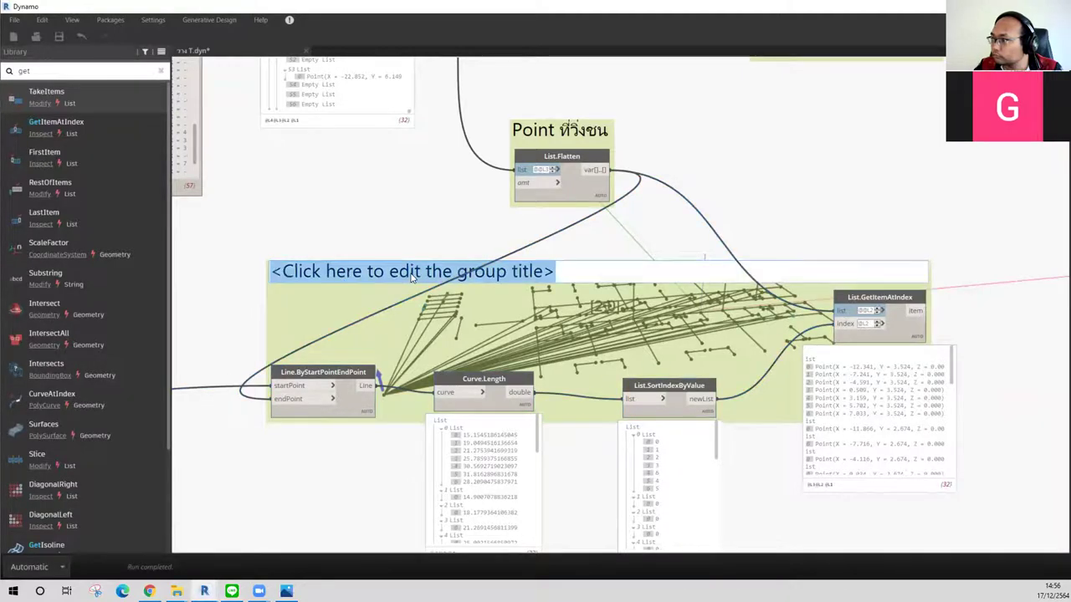
type("เรียง Point ที่วิ่งชนผนังใหม่ (ซ้ายไปขวา)")
left_click(606, 250)
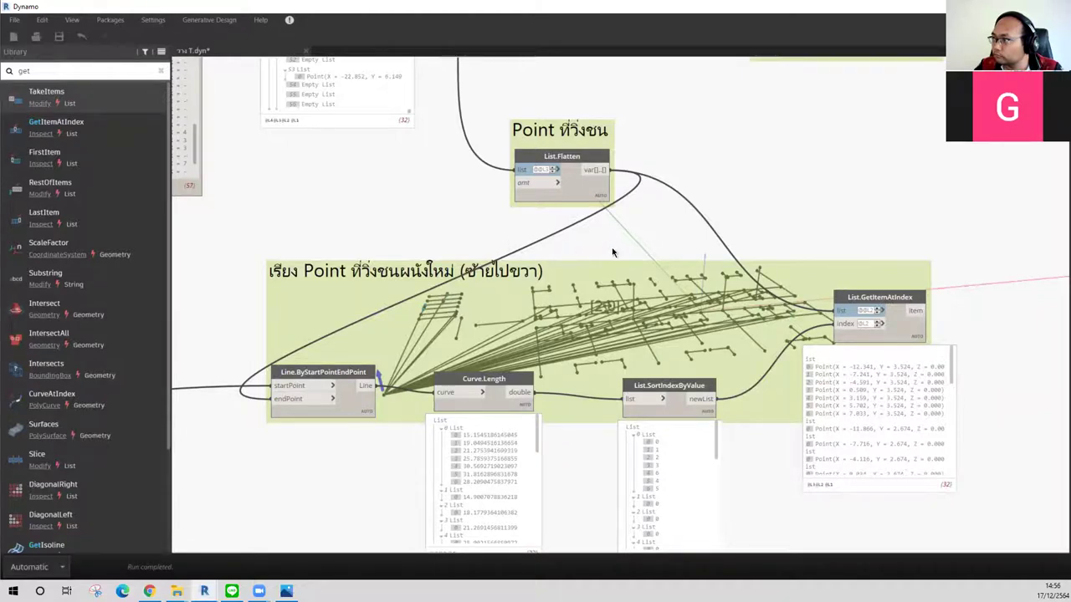
Step: Reposition the sorting group and pull Curve.Length and List.GetItemAtIndex closer together inside it
scroll(655, 266, "down", 2)
left_click_drag(726, 266, 758, 261)
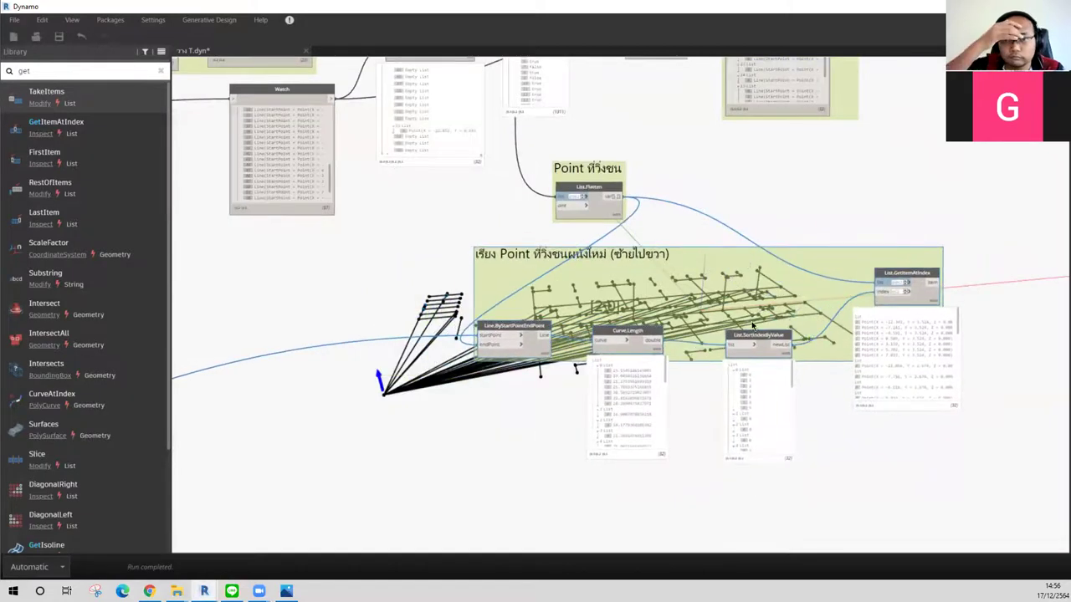
left_click_drag(616, 329, 583, 365)
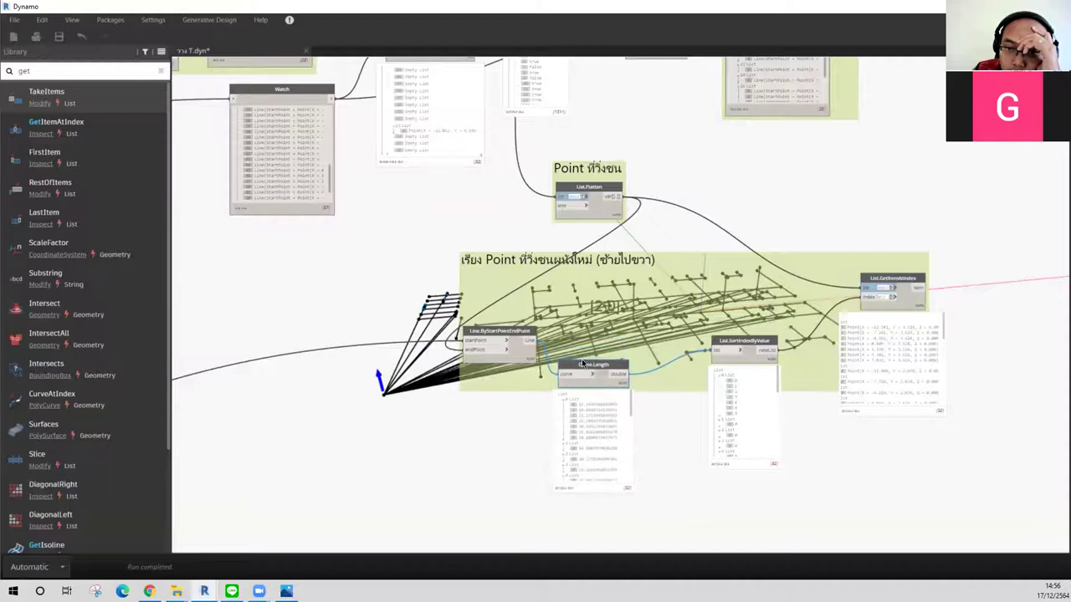
left_click_drag(727, 335, 655, 337)
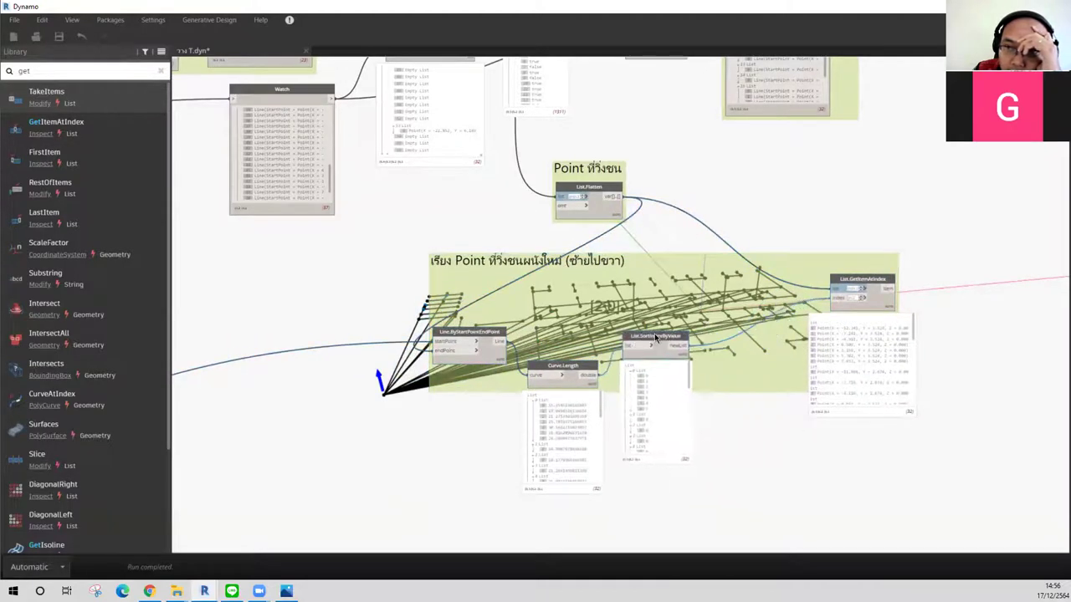
left_click_drag(839, 279, 775, 290)
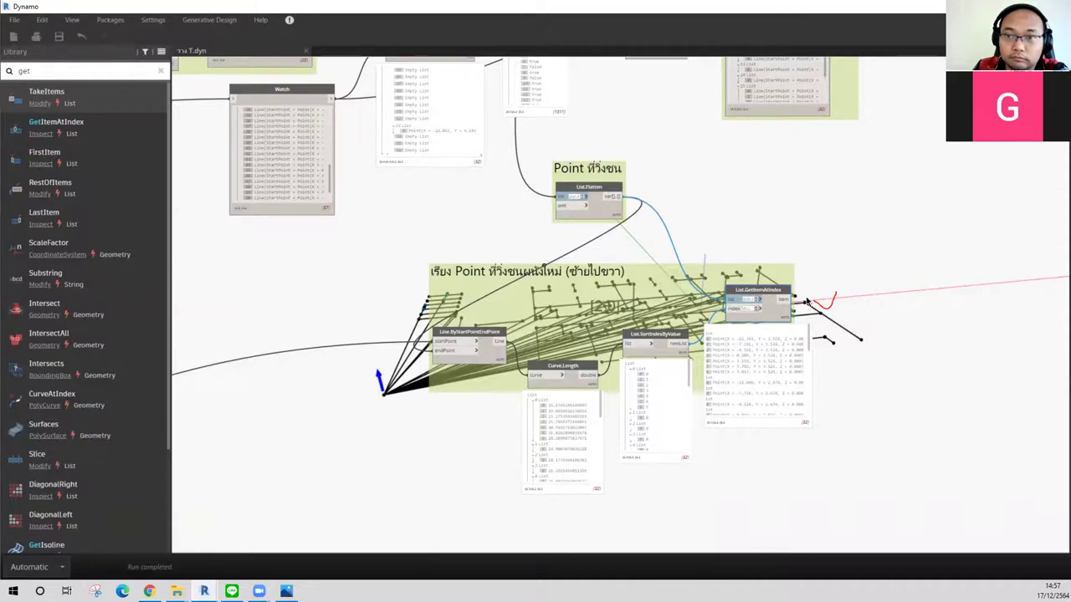
scroll(739, 185, "down", 5)
scroll(732, 164, "down", 2)
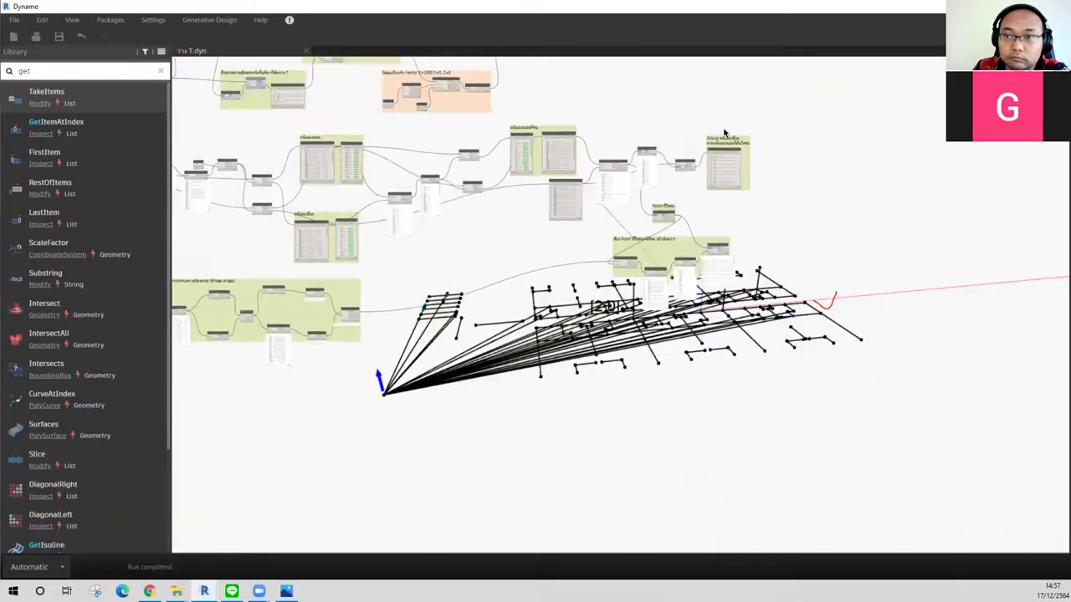
scroll(728, 135, "up", 2)
scroll(749, 142, "up", 3)
scroll(757, 151, "up", 1)
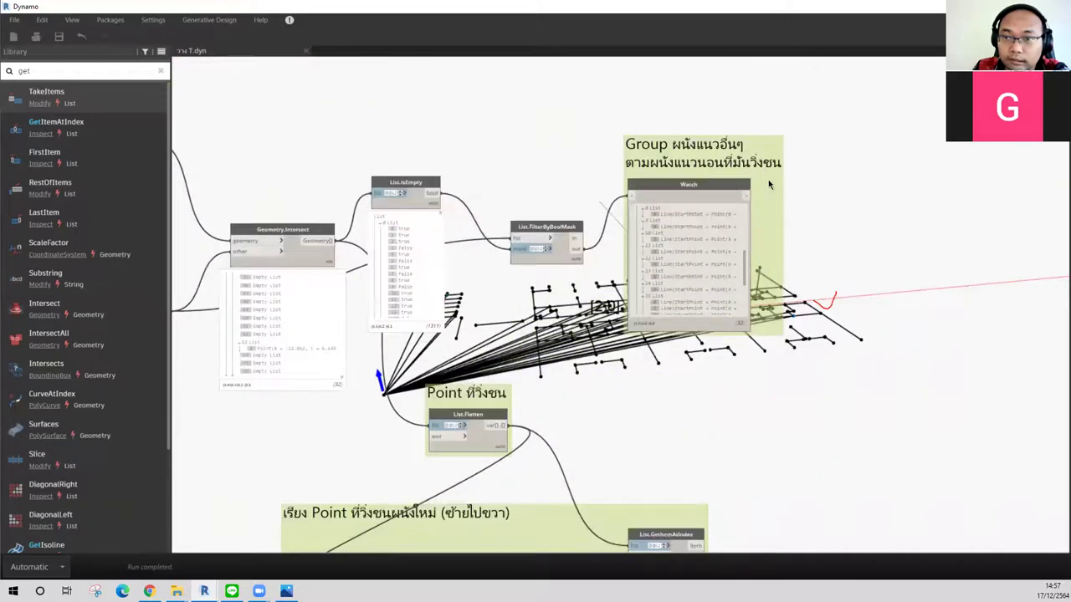
scroll(729, 252, "up", 5)
scroll(729, 256, "up", 4)
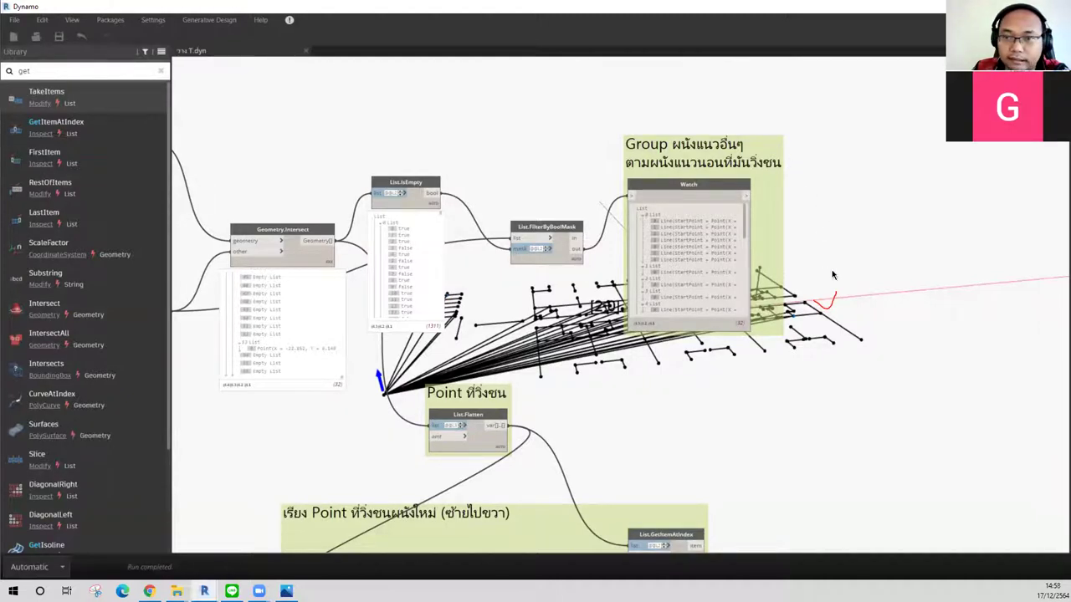
middle_click_drag(813, 258, 769, 243)
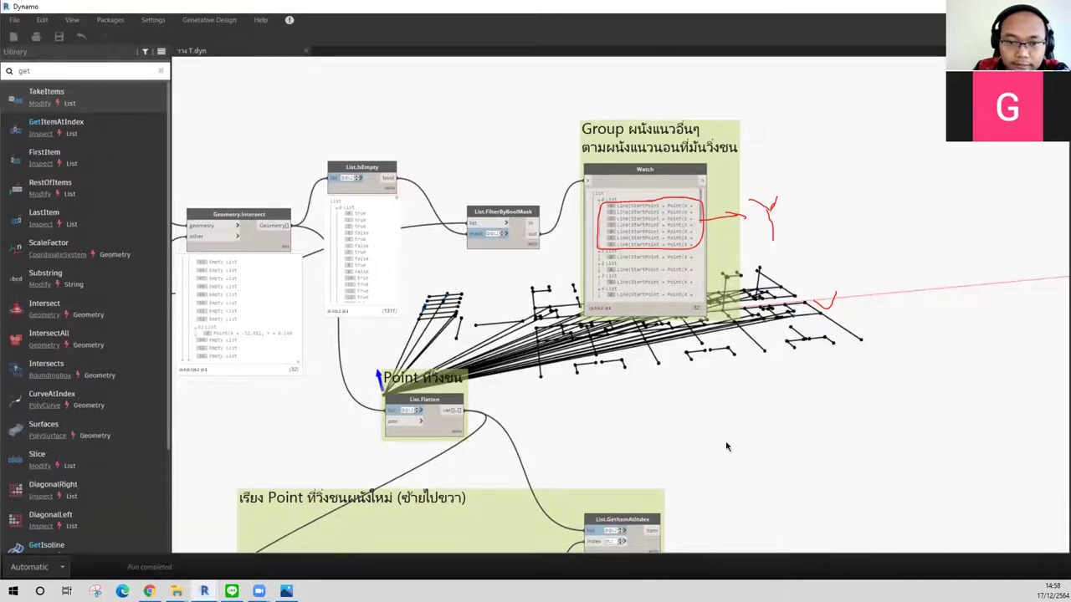
middle_click_drag(726, 535, 707, 328)
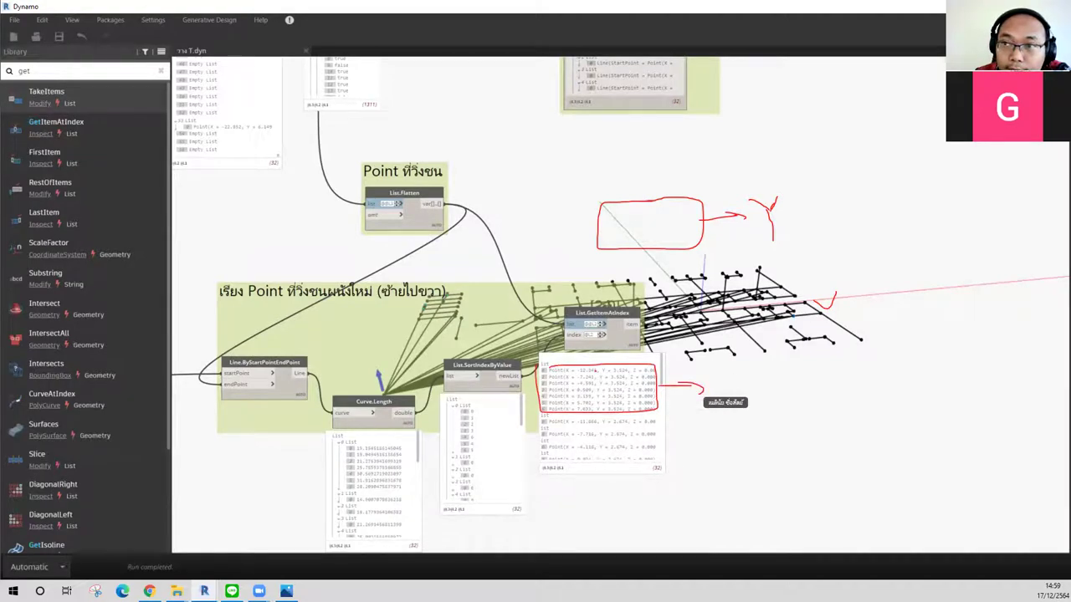
Step: Add a Point.Y node fed by List.GetItemAtIndex's sorted points
left_click(109, 71)
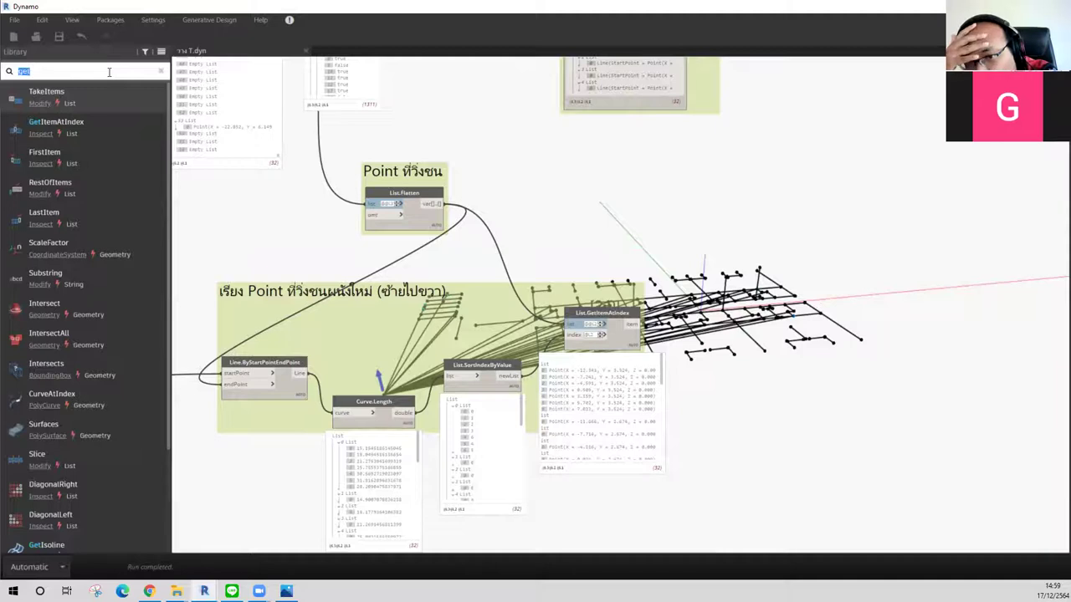
type("po")
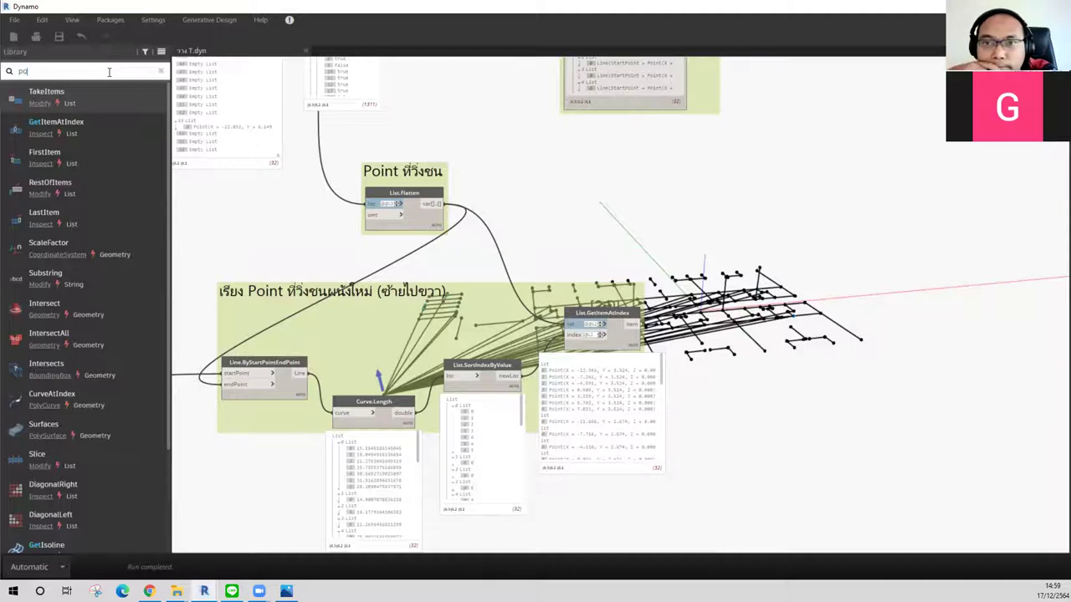
type("int")
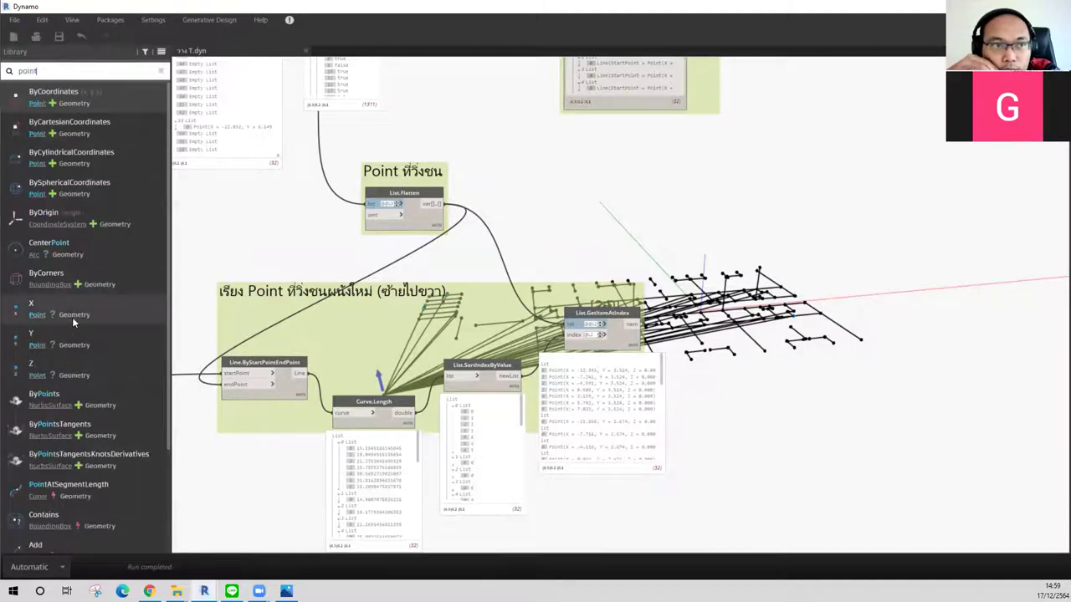
left_click(72, 339)
scroll(744, 393, "up", 3)
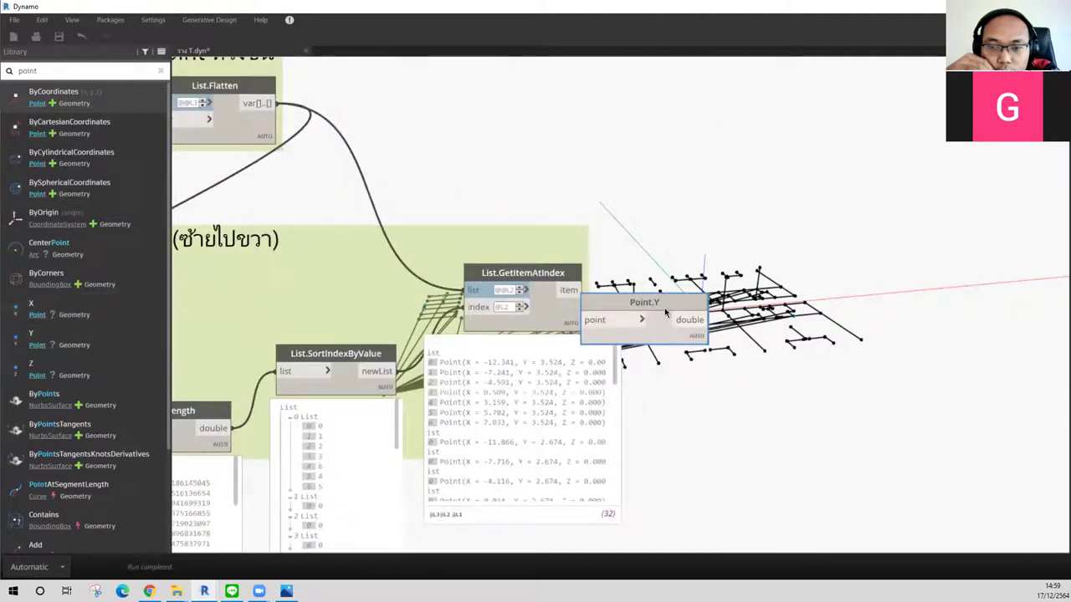
left_click_drag(665, 308, 755, 217)
left_click(580, 291)
left_click(727, 241)
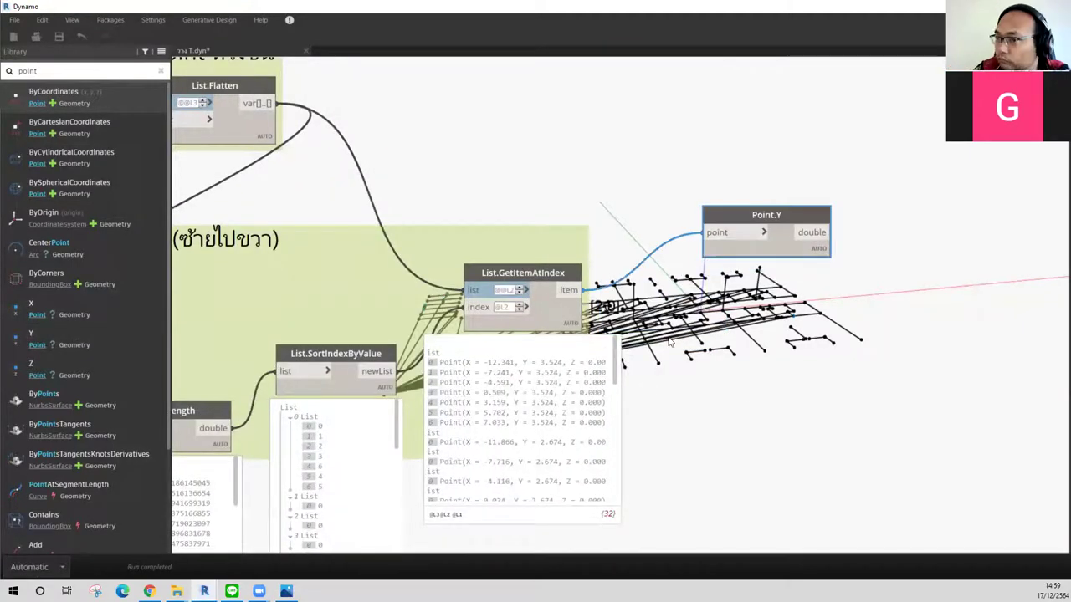
mouse_move(763, 352)
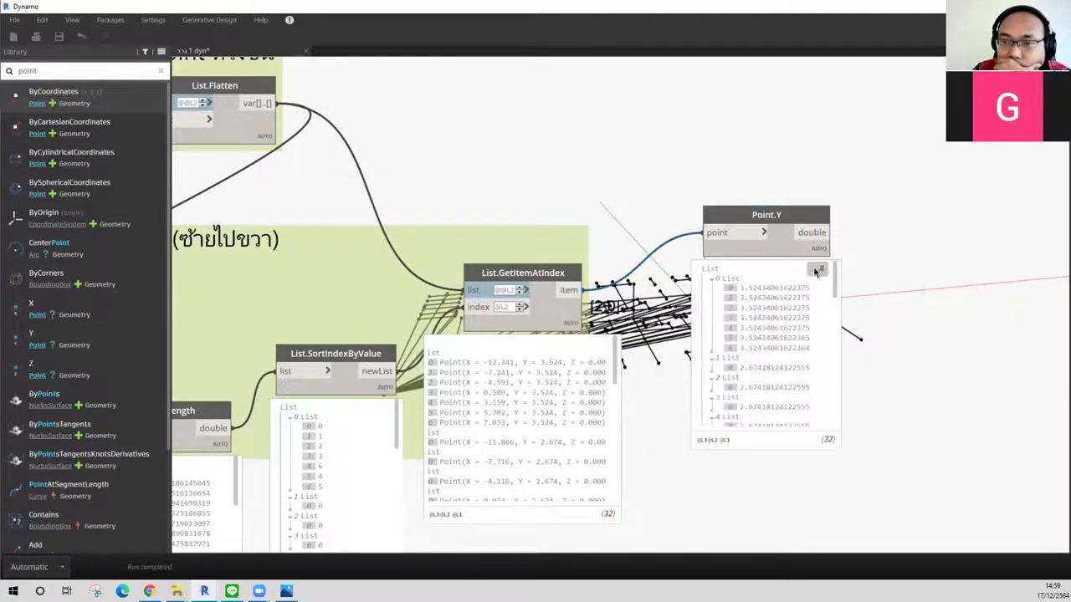
Step: Pin Point.Y's preview and scroll through its 32 sublists of Y values
left_click(819, 269)
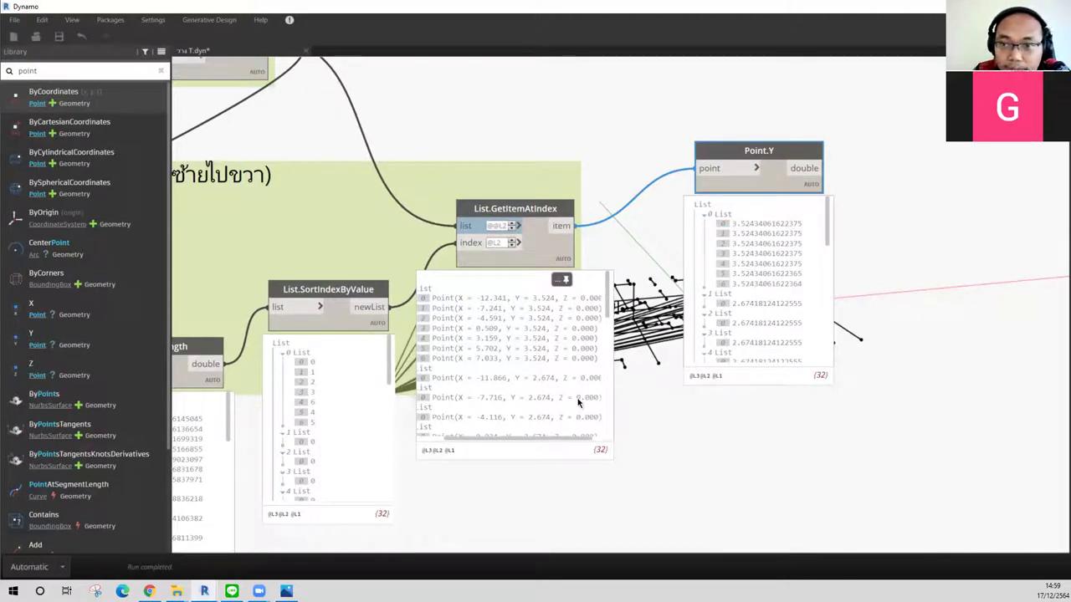
scroll(730, 331, "down", 3)
scroll(731, 331, "down", 2)
scroll(731, 331, "down", 2)
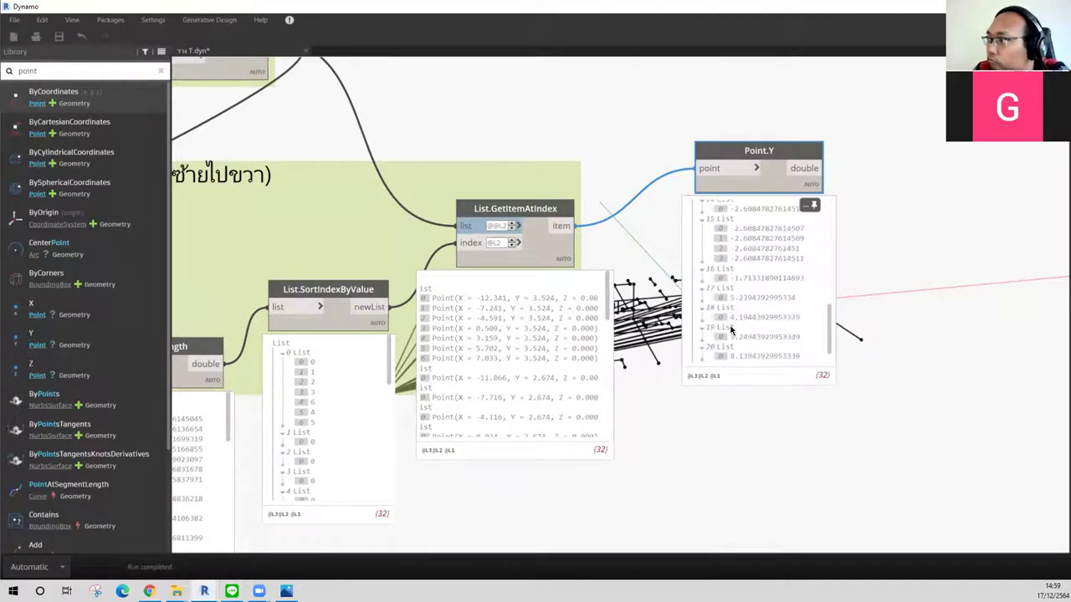
scroll(730, 331, "down", 1)
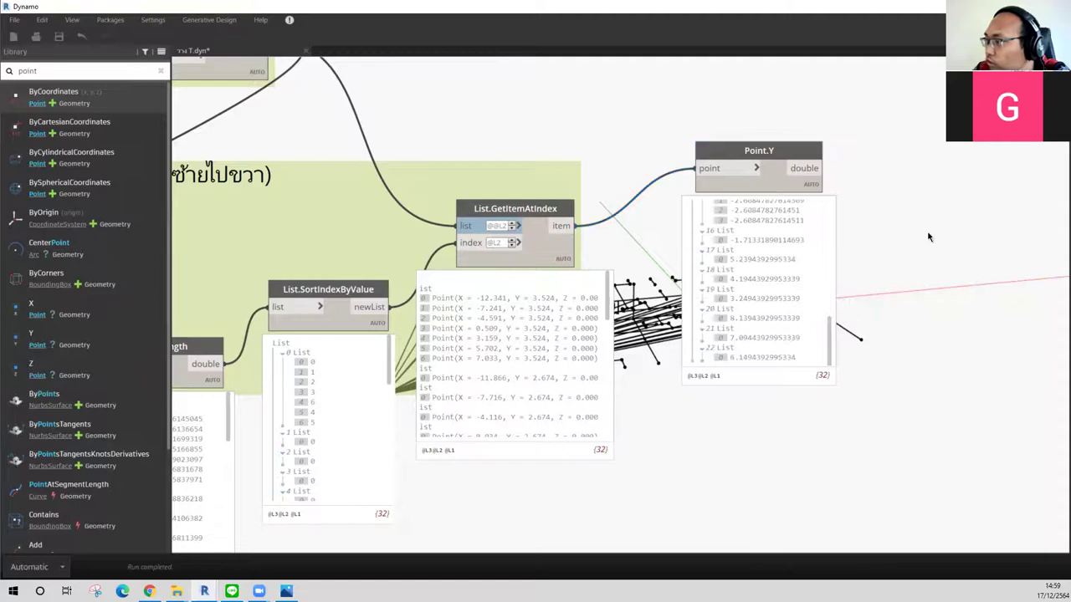
scroll(929, 238, "down", 3)
scroll(901, 165, "up", 2)
scroll(902, 165, "up", 2)
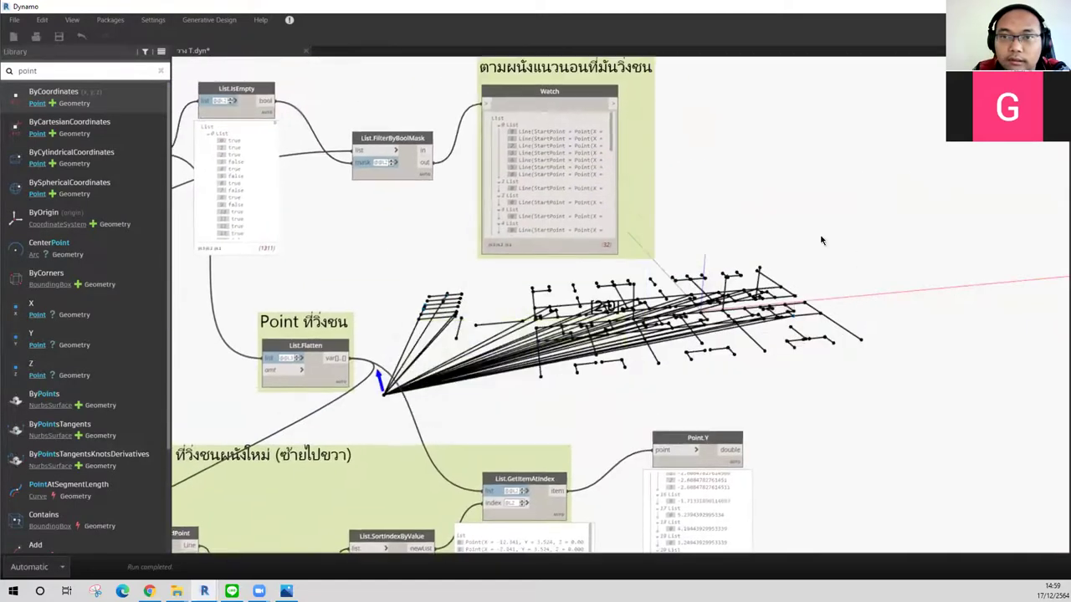
scroll(820, 239, "up", 2)
scroll(726, 99, "up", 1)
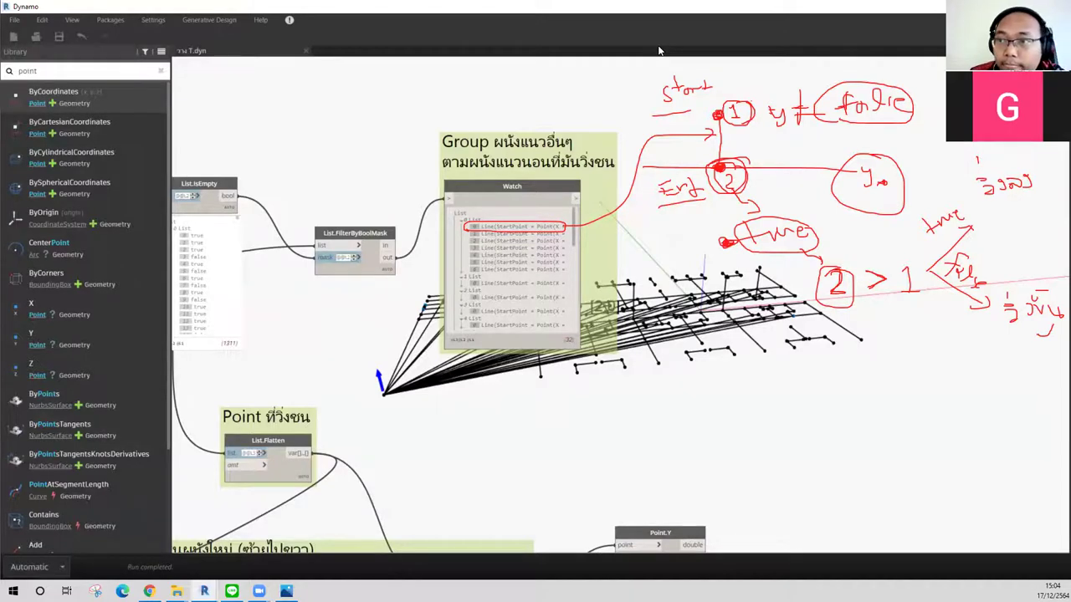
key("Escape")
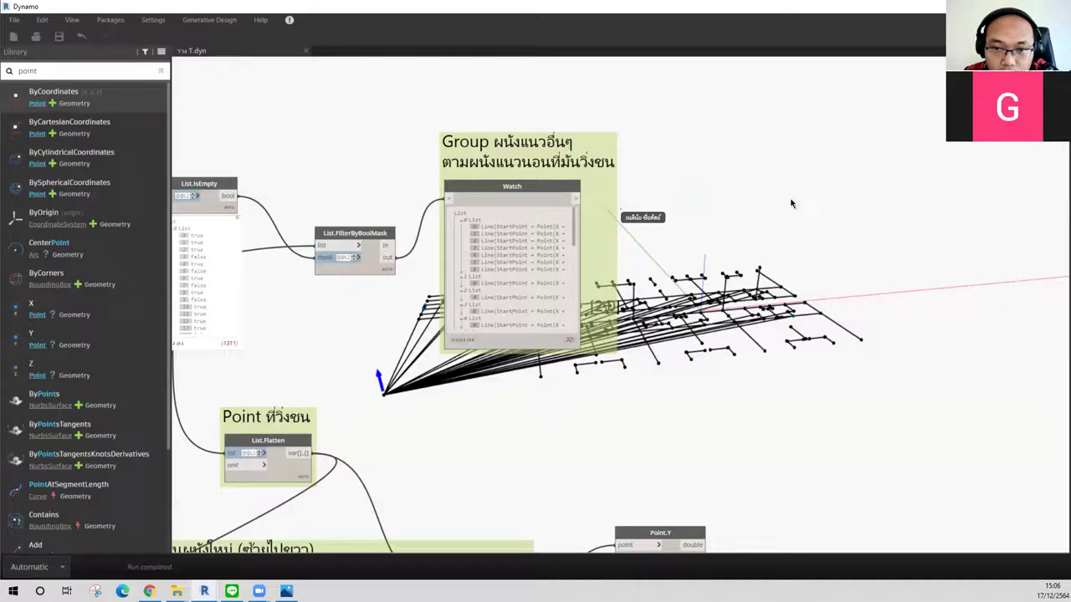
Step: Add a Point.Y node and connect the Watch output to it
double_click(120, 70)
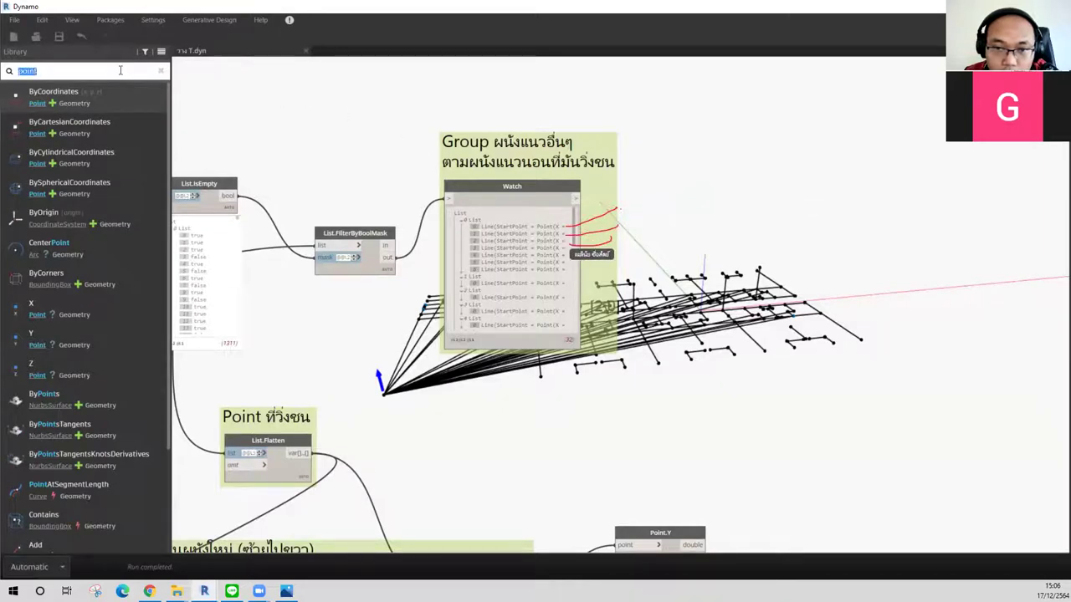
type("point")
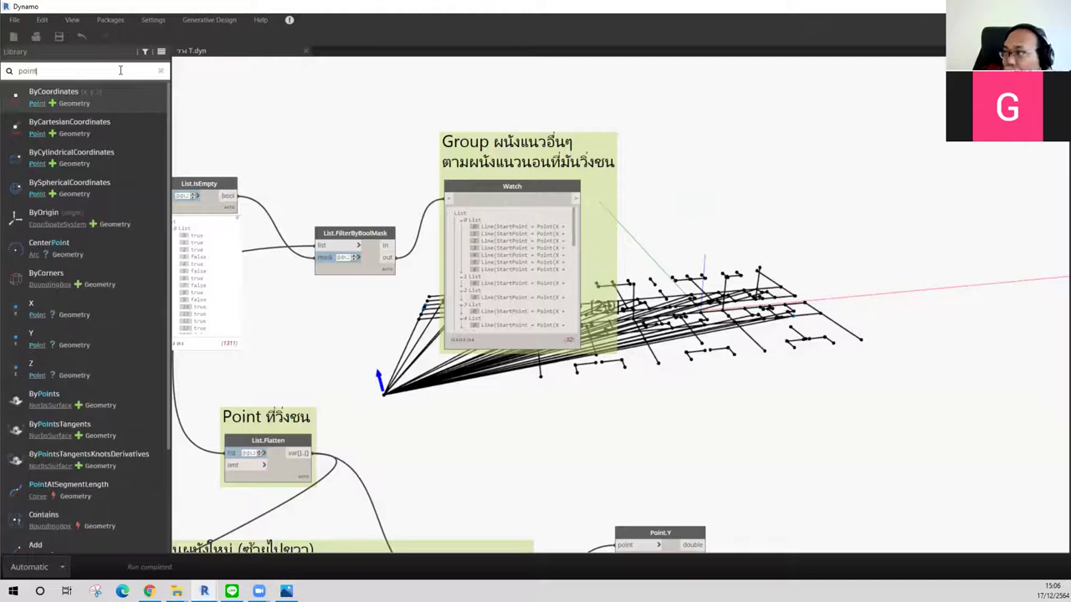
mouse_move(129, 327)
left_mouse_down()
mouse_move(692, 350)
mouse_move(688, 145)
left_mouse_up()
left_click_drag(576, 198, 651, 159)
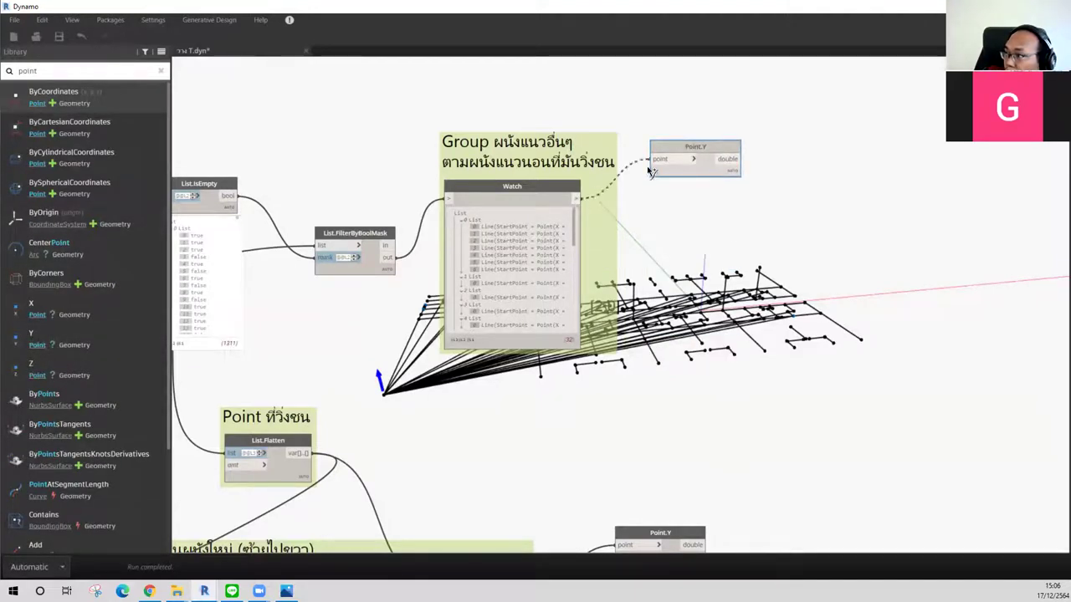
mouse_move(695, 159)
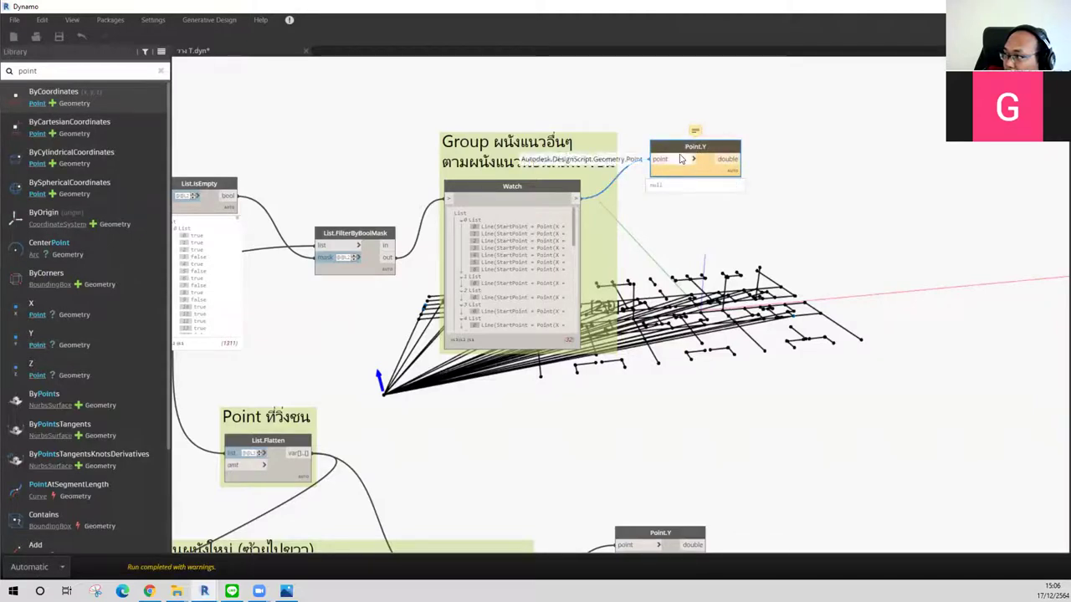
Step: Insert Curve.StartPoint between the Watch's wall lines and Point.Y, arranging both nodes neatly
double_click(42, 74)
type("s")
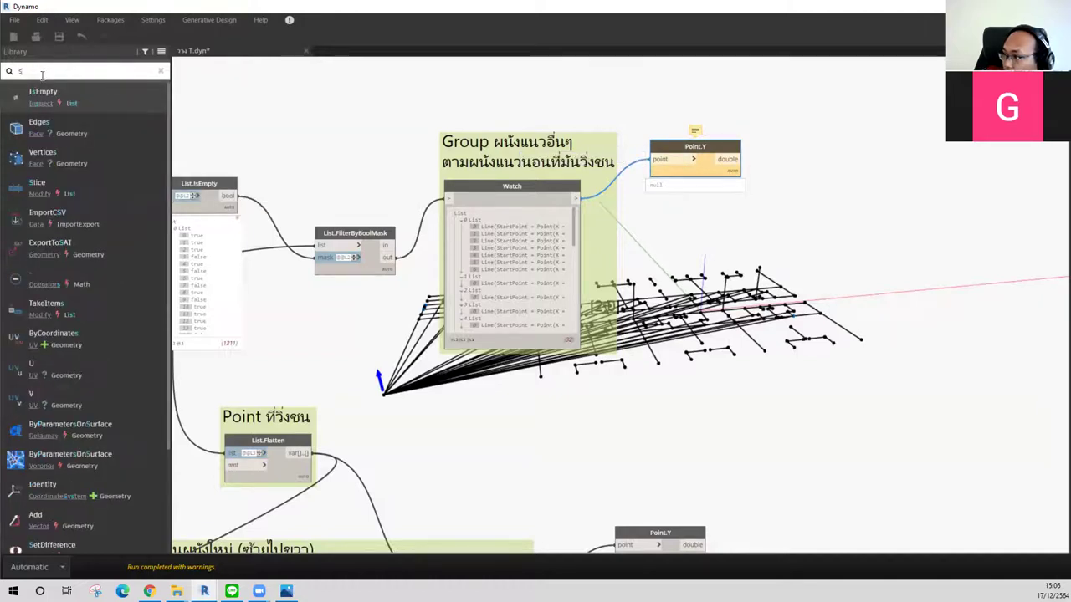
type("t")
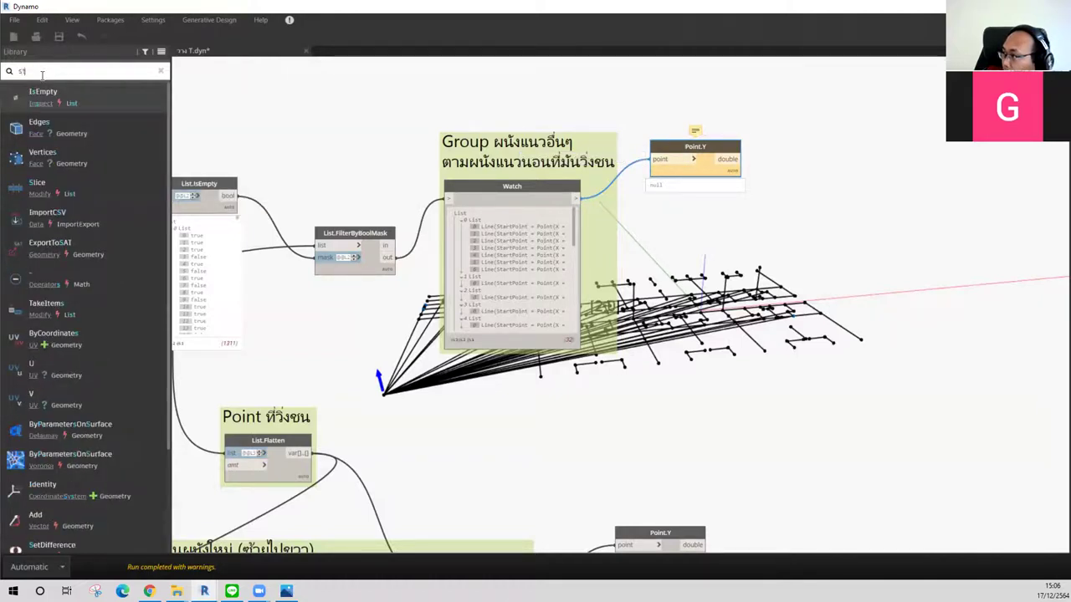
type("art")
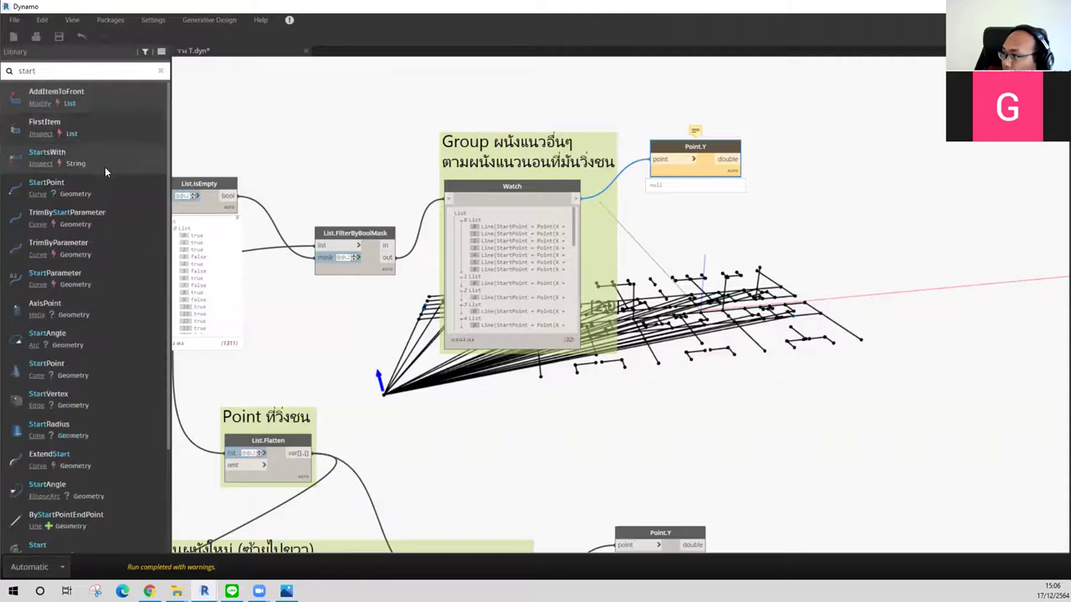
left_click(47, 183)
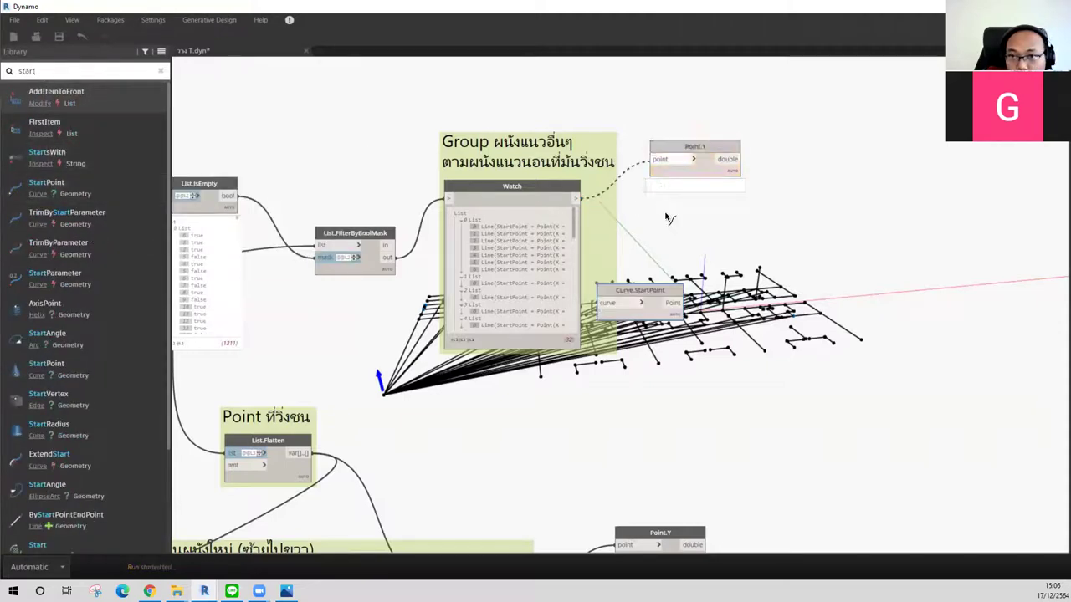
left_click_drag(661, 291, 755, 213)
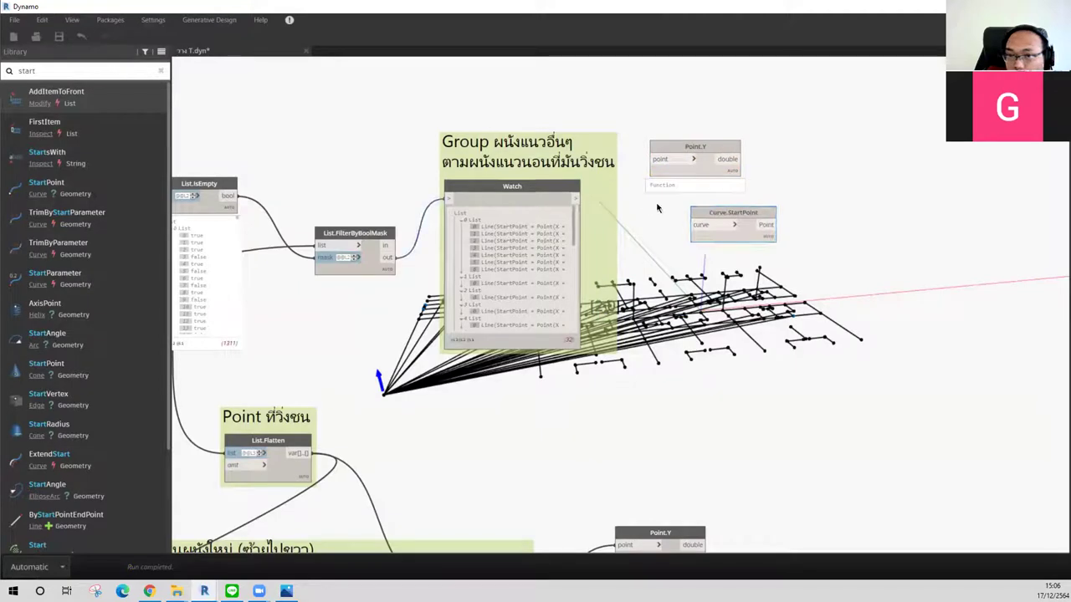
left_click_drag(576, 198, 694, 224)
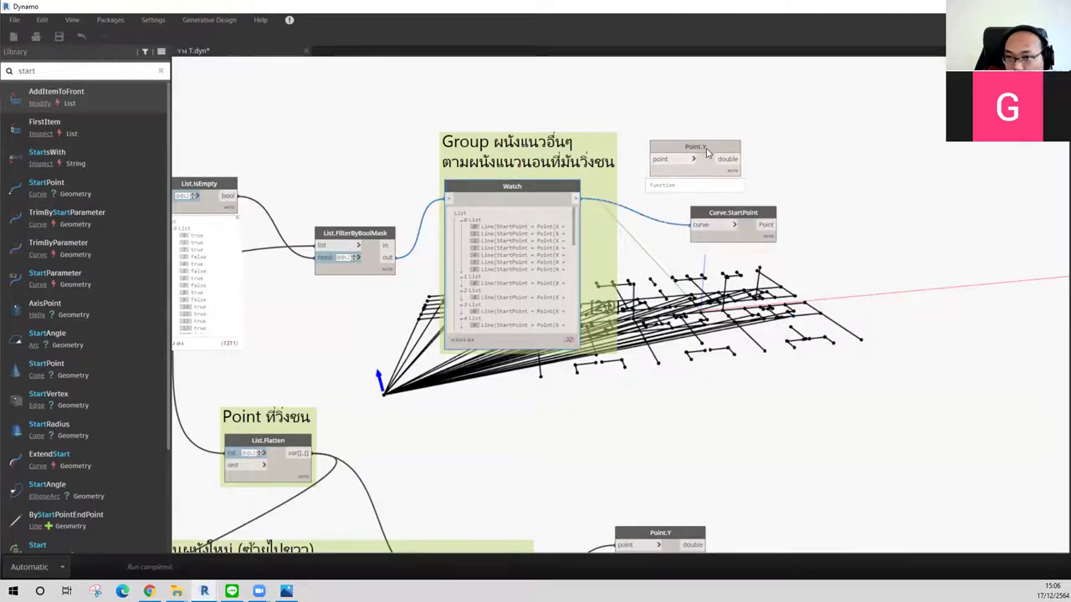
left_click_drag(695, 146, 917, 210)
left_click_drag(749, 215, 735, 166)
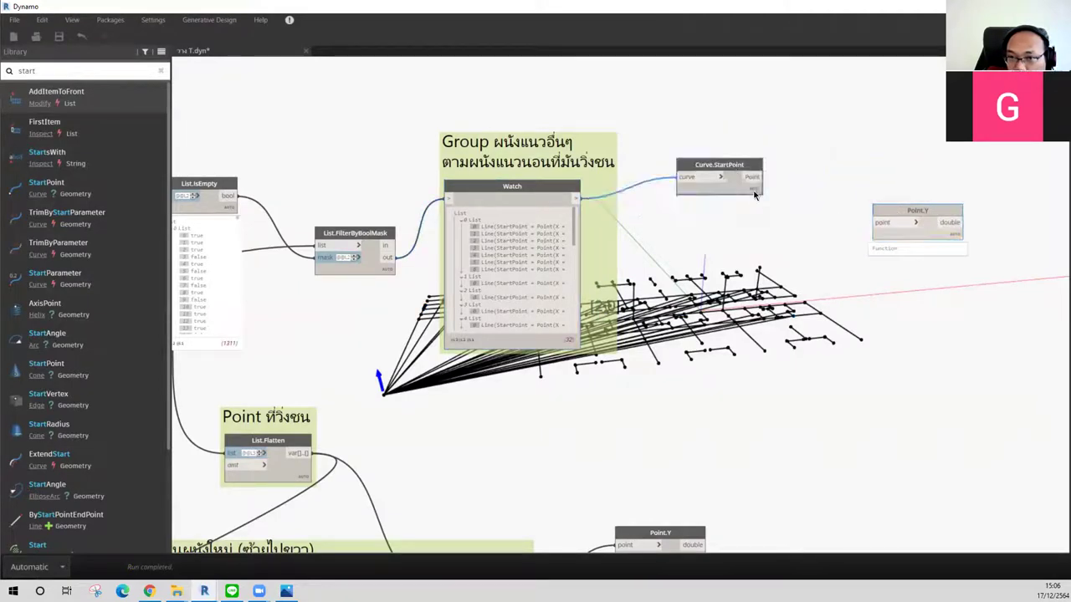
left_click_drag(875, 211, 840, 132)
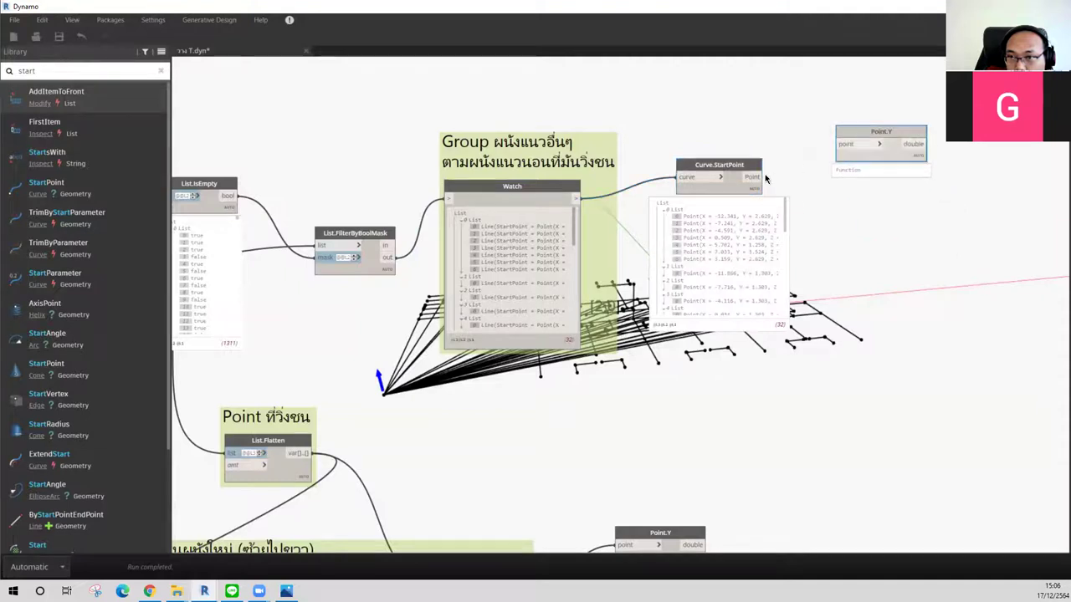
left_click_drag(756, 176, 844, 143)
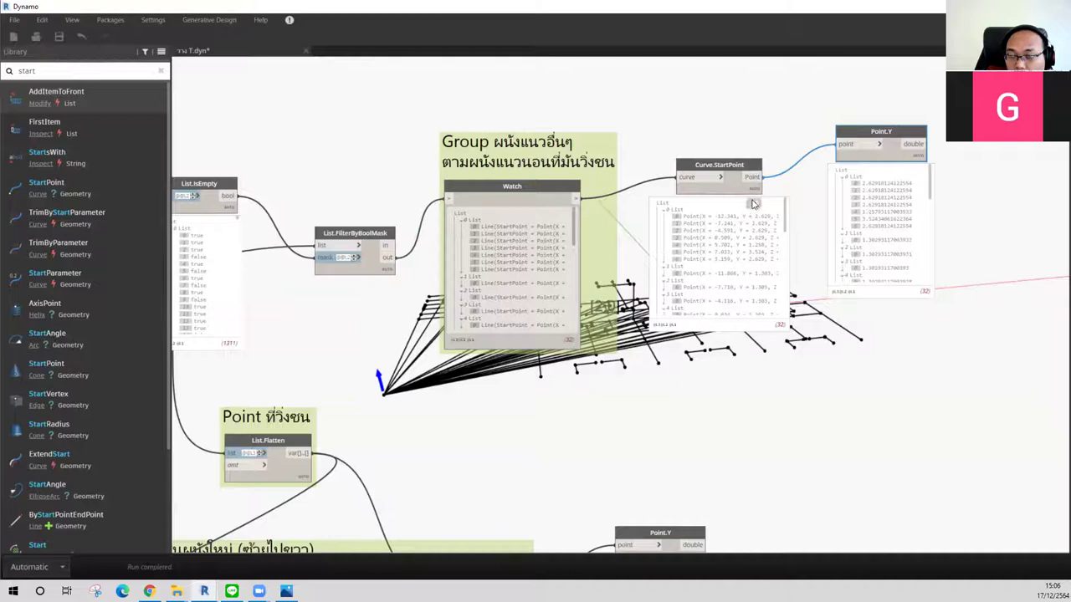
left_click_drag(747, 167, 738, 158)
left_click_drag(858, 132, 820, 121)
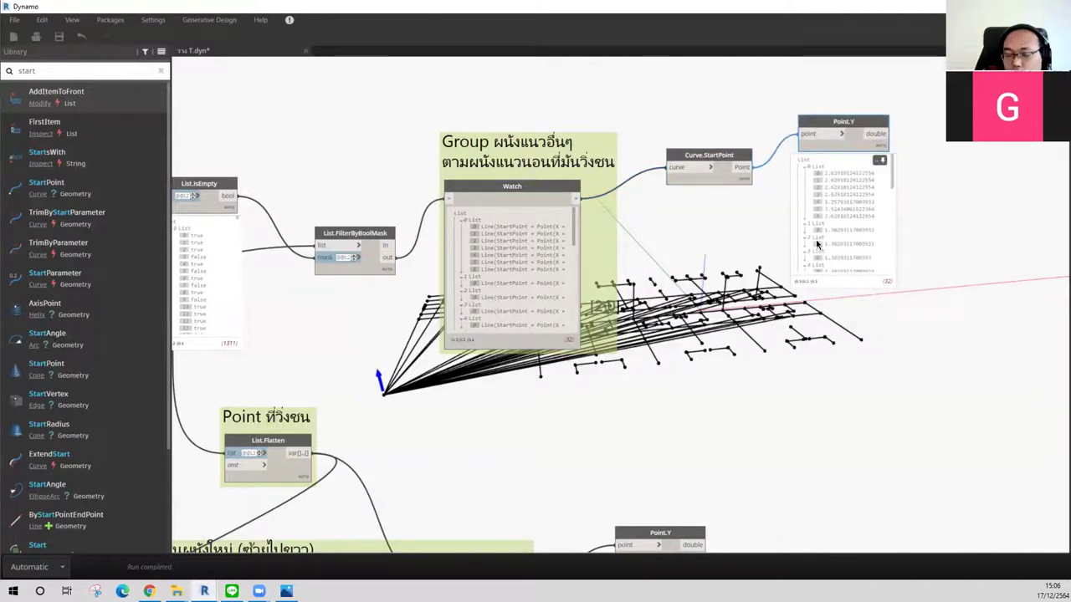
mouse_move(816, 243)
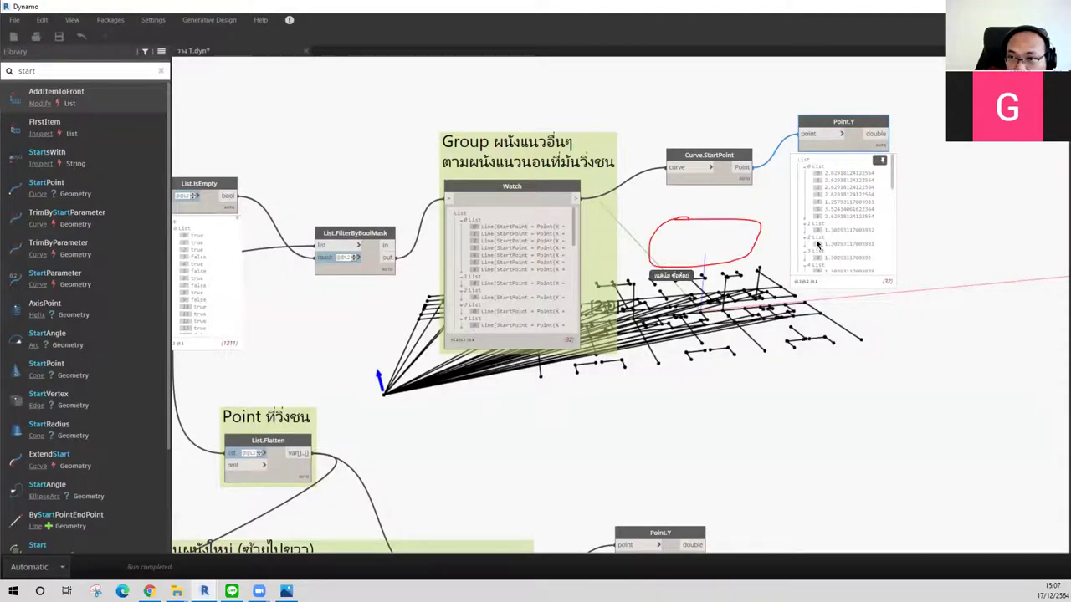
Step: Add a Curve.EndPoint node fed by the Watch's filtered wall lines
double_click(62, 71)
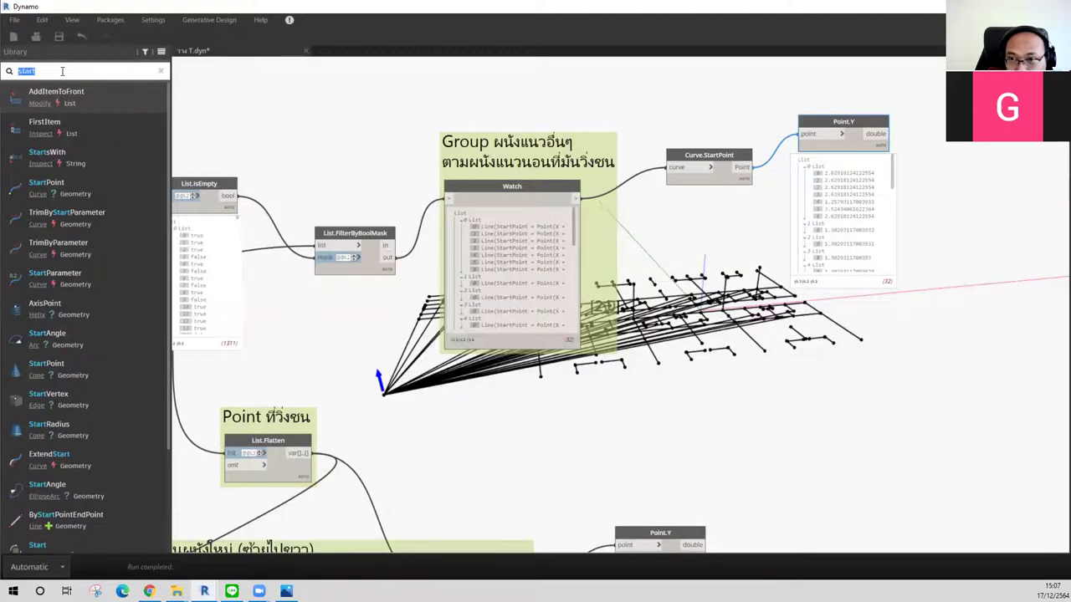
type("end")
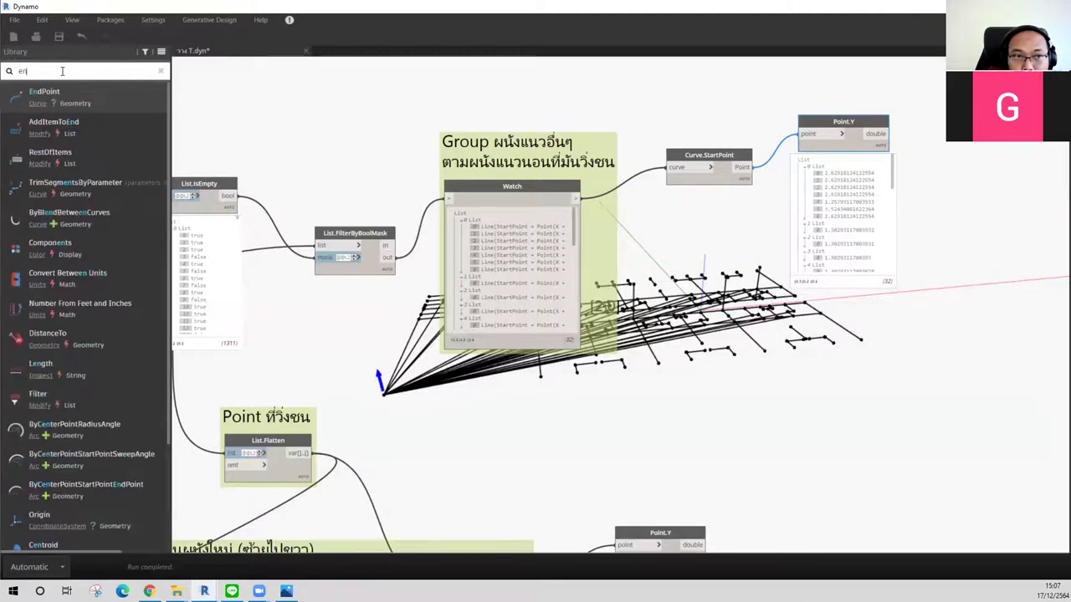
left_click(45, 92)
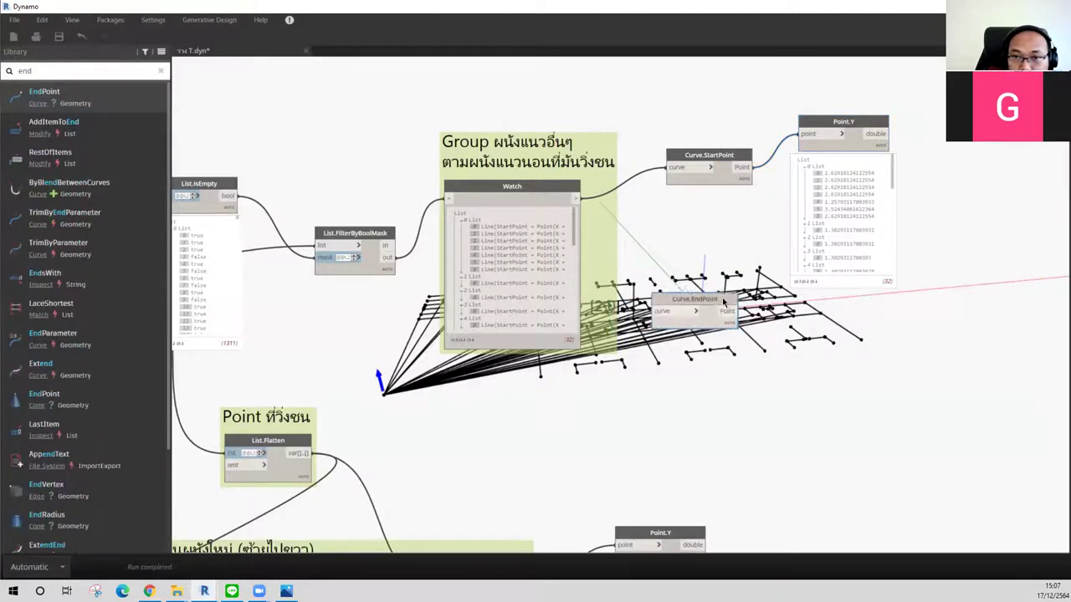
left_click_drag(576, 197, 685, 307)
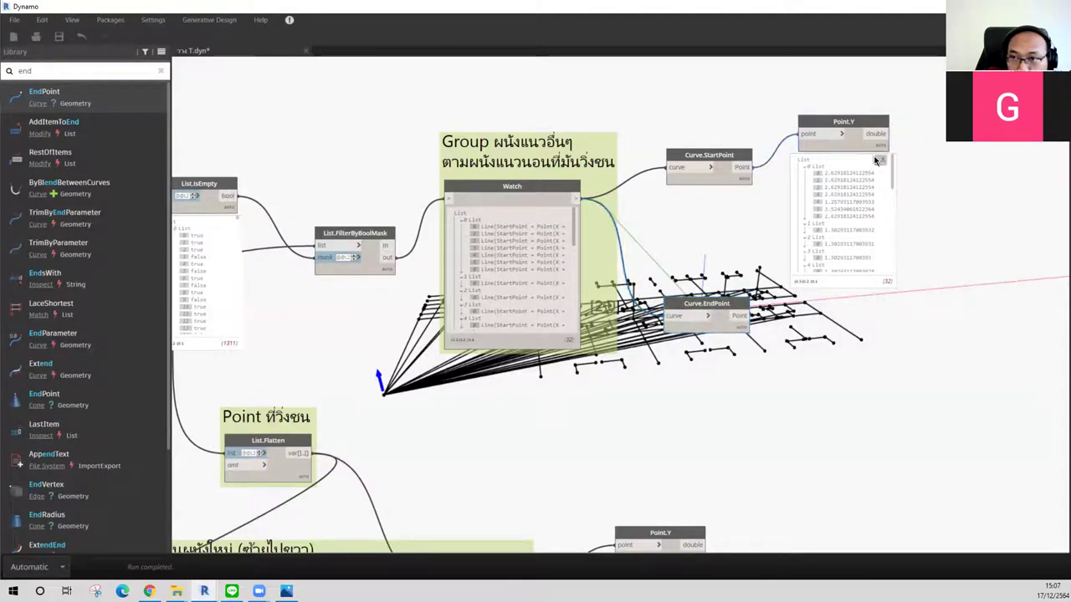
Step: Duplicate Point.Y, wire it to Curve.EndPoint, and compare its values with the start points'
left_click(848, 126)
key("ctrl+c")
key("ctrl+v")
left_click_drag(865, 236, 865, 288)
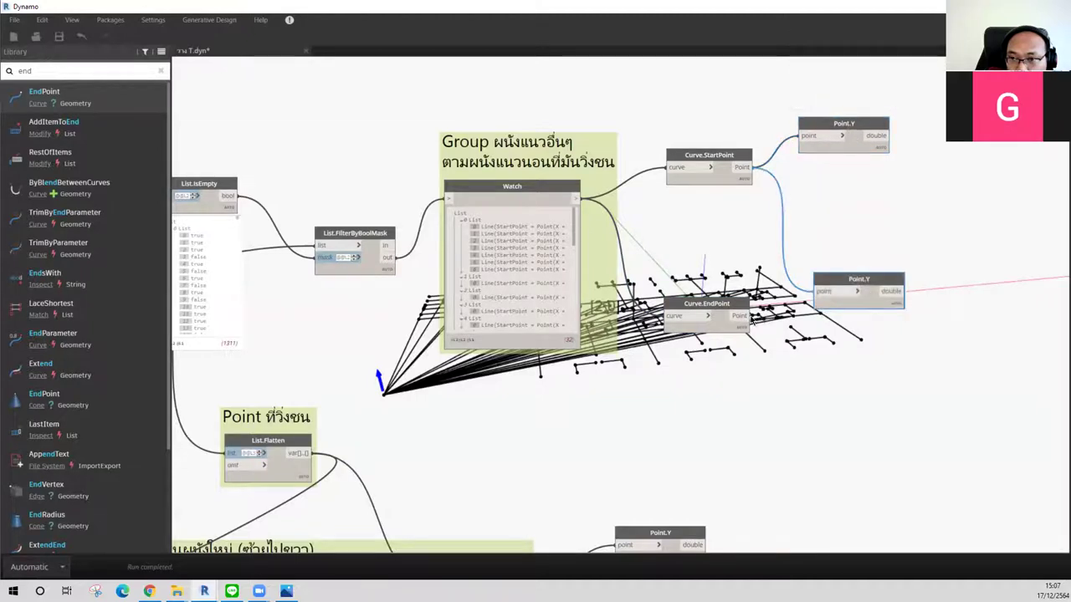
left_click_drag(750, 319, 818, 291)
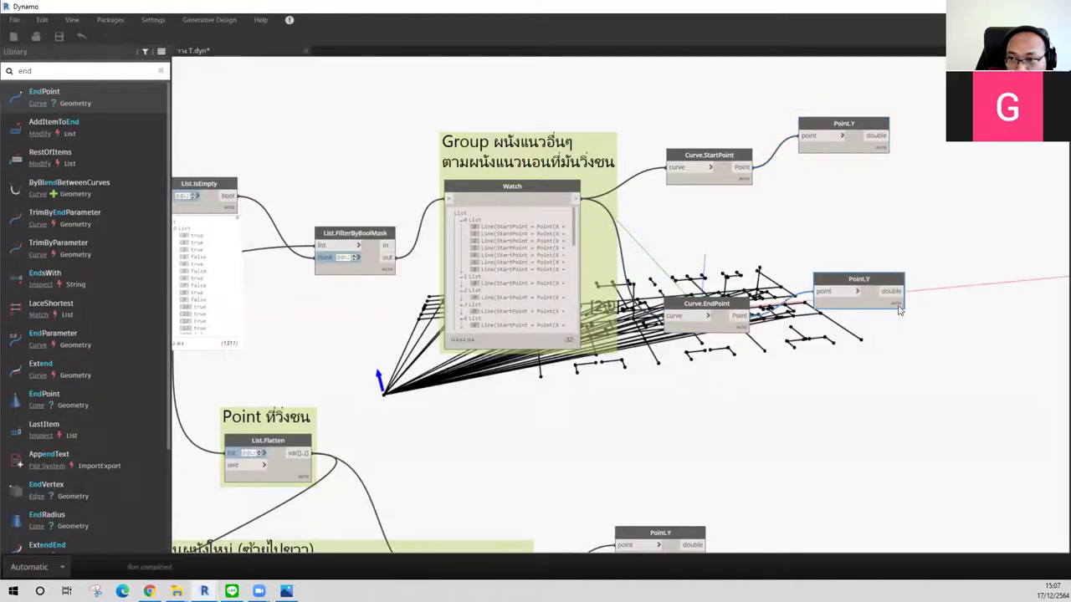
left_click_drag(885, 282, 876, 313)
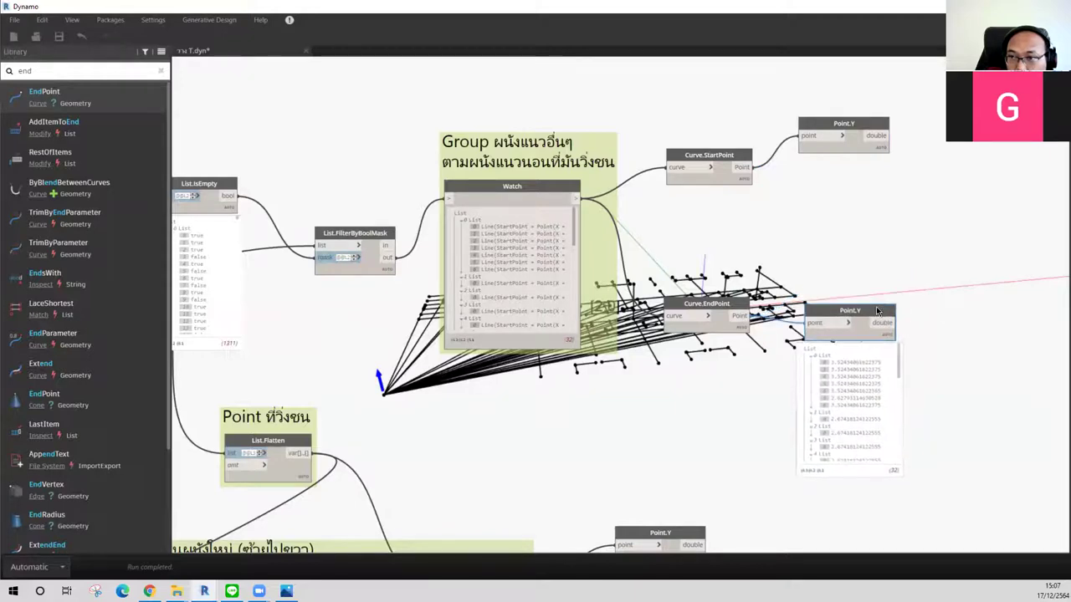
left_click(881, 168)
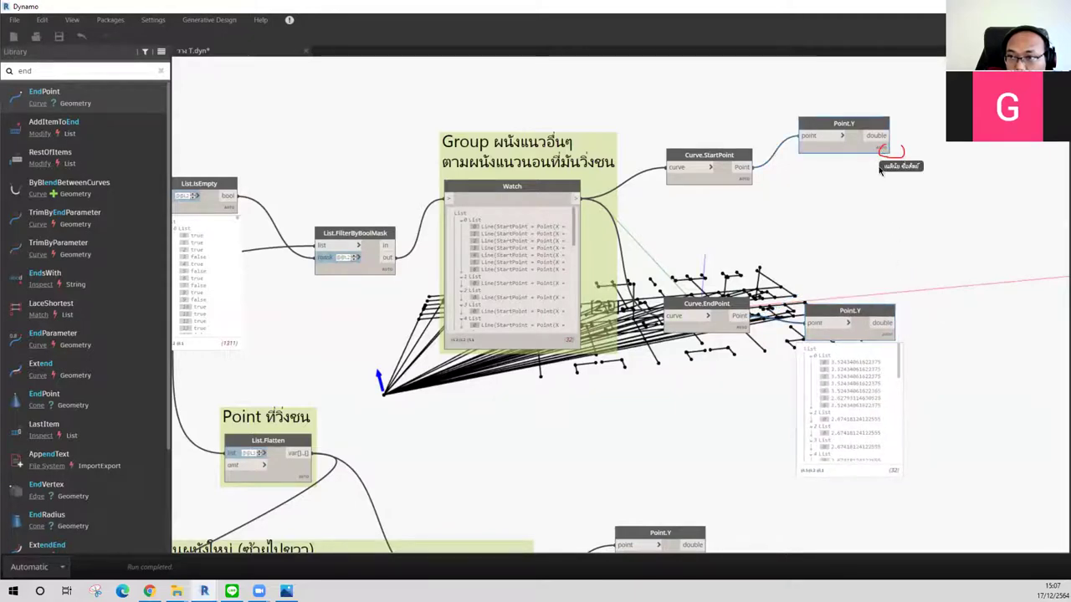
left_click(870, 144)
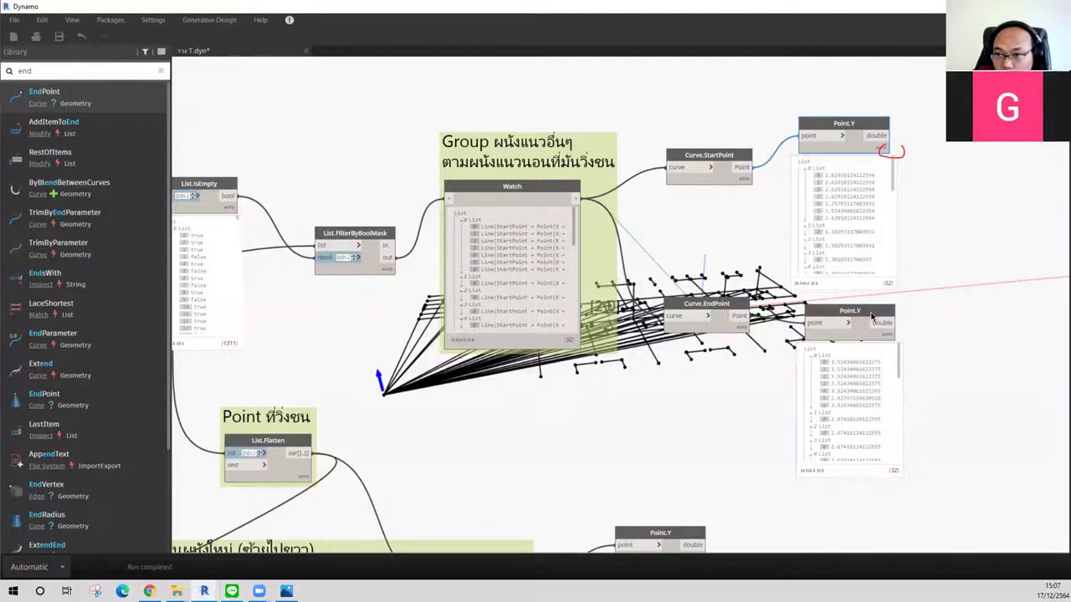
left_click_drag(873, 316, 866, 310)
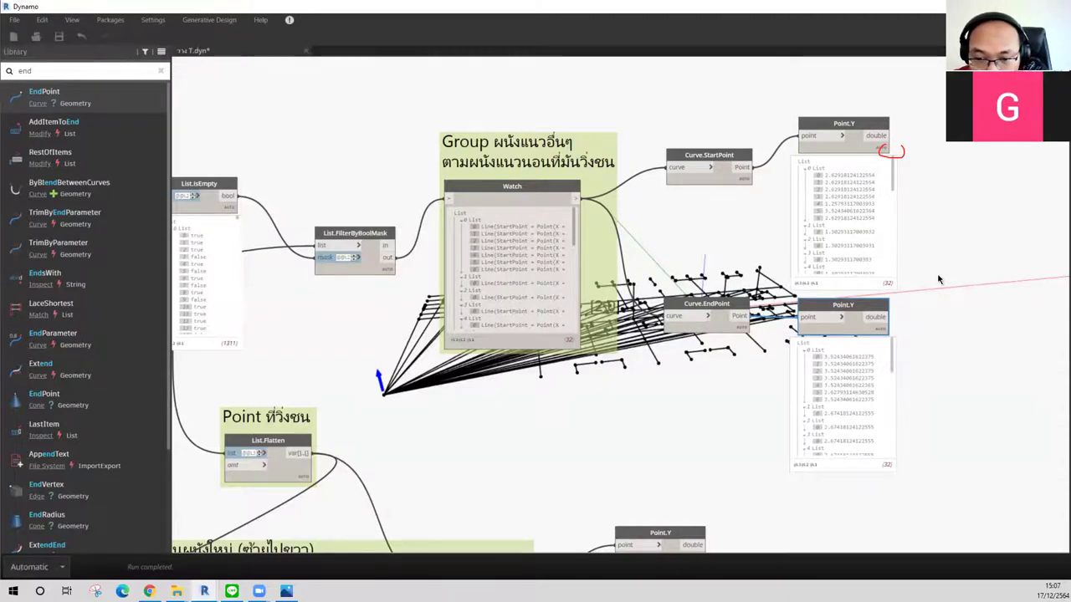
scroll(694, 426, "down", 2)
scroll(694, 426, "down", 1)
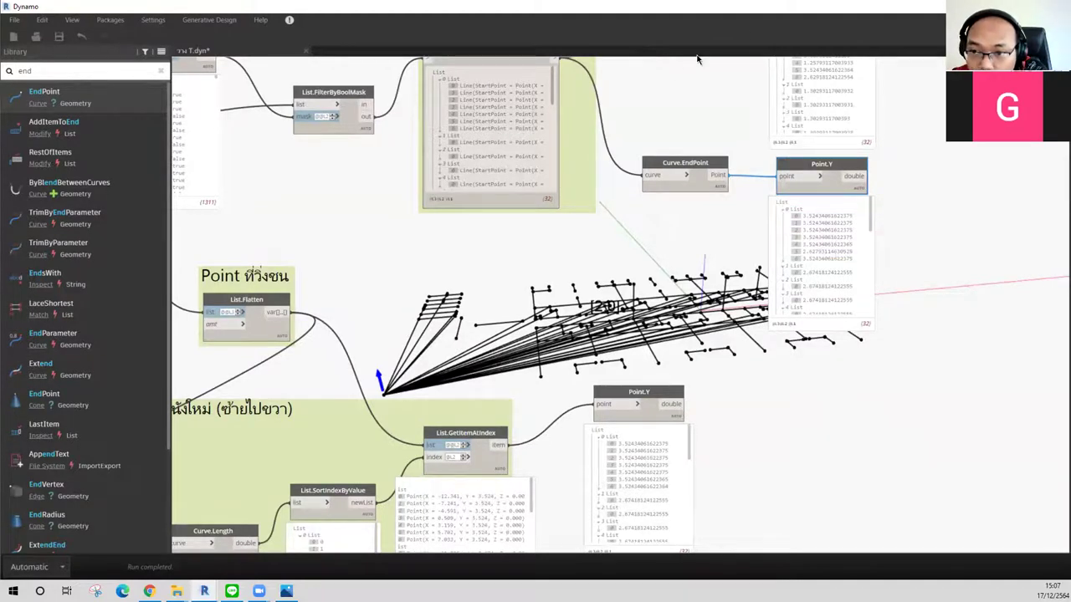
scroll(839, 292, "down", 2)
scroll(839, 292, "down", 2)
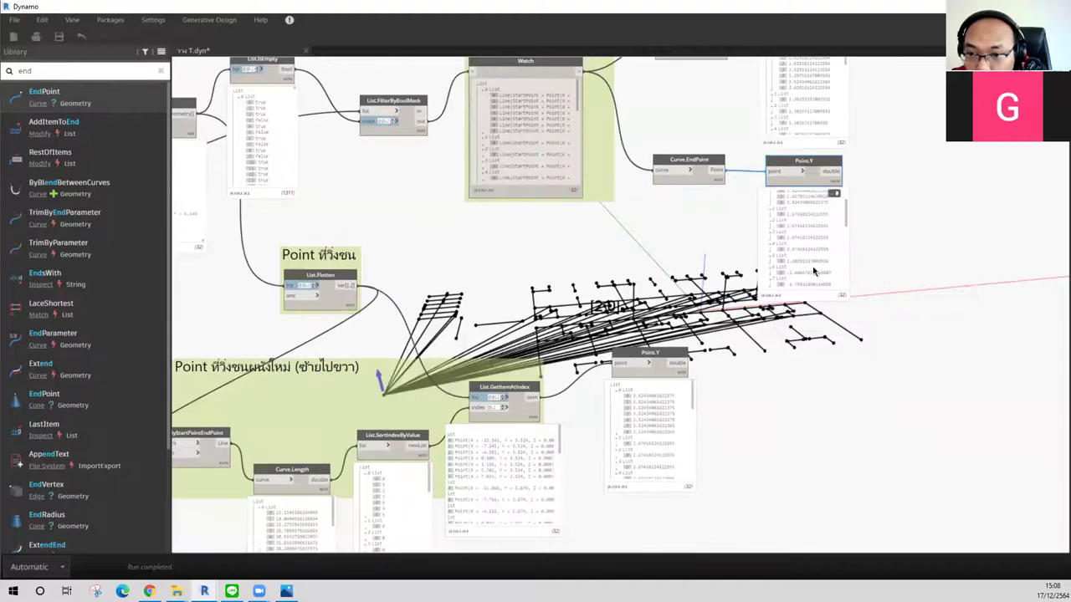
scroll(651, 425, "down", 2)
scroll(644, 444, "down", 2)
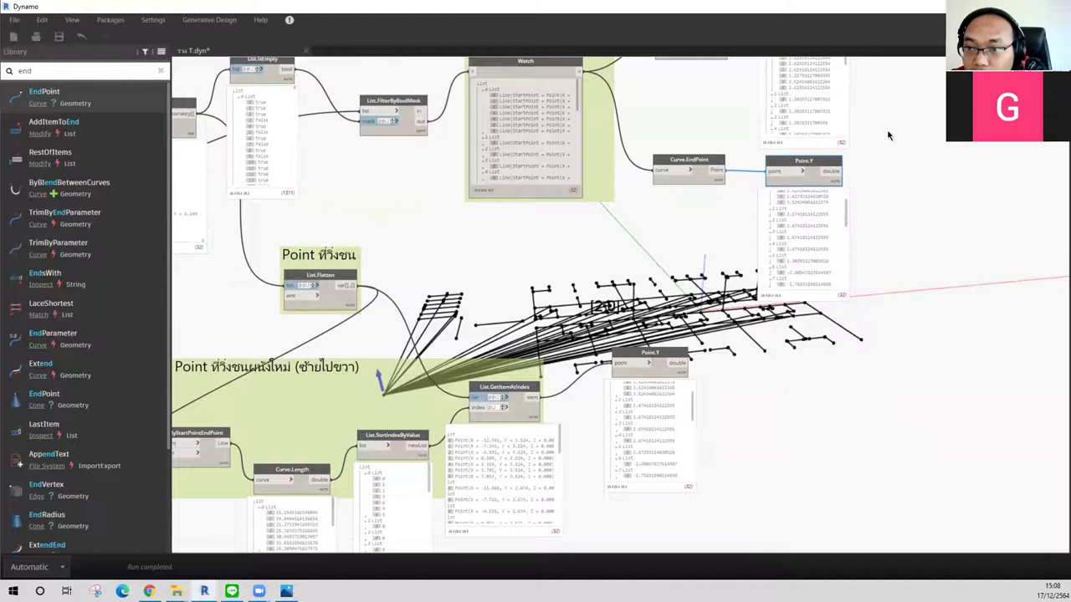
middle_click_drag(889, 136, 867, 228)
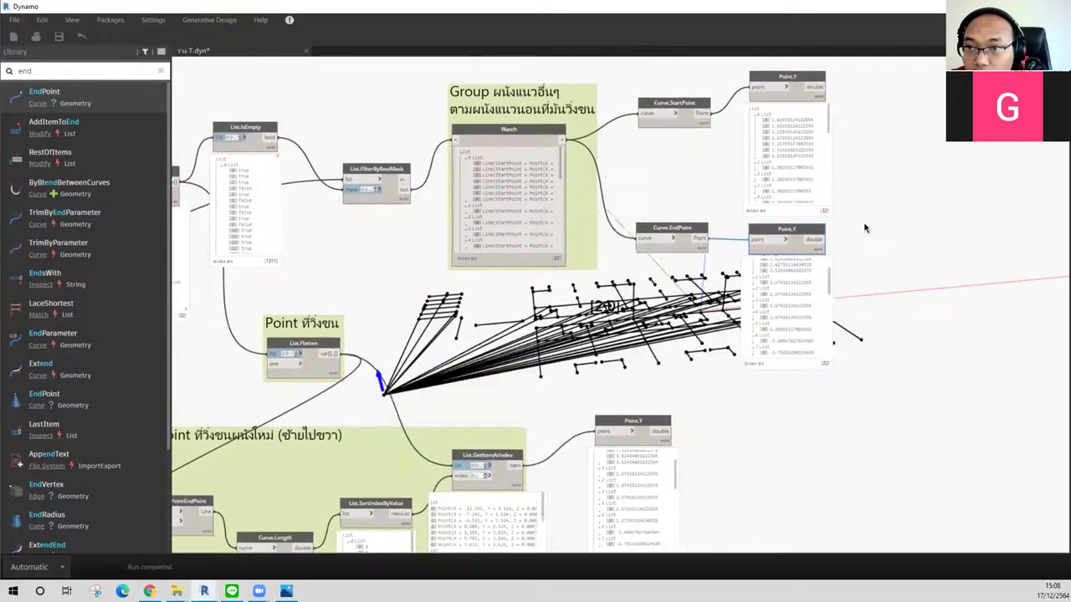
scroll(801, 173, "down", 3)
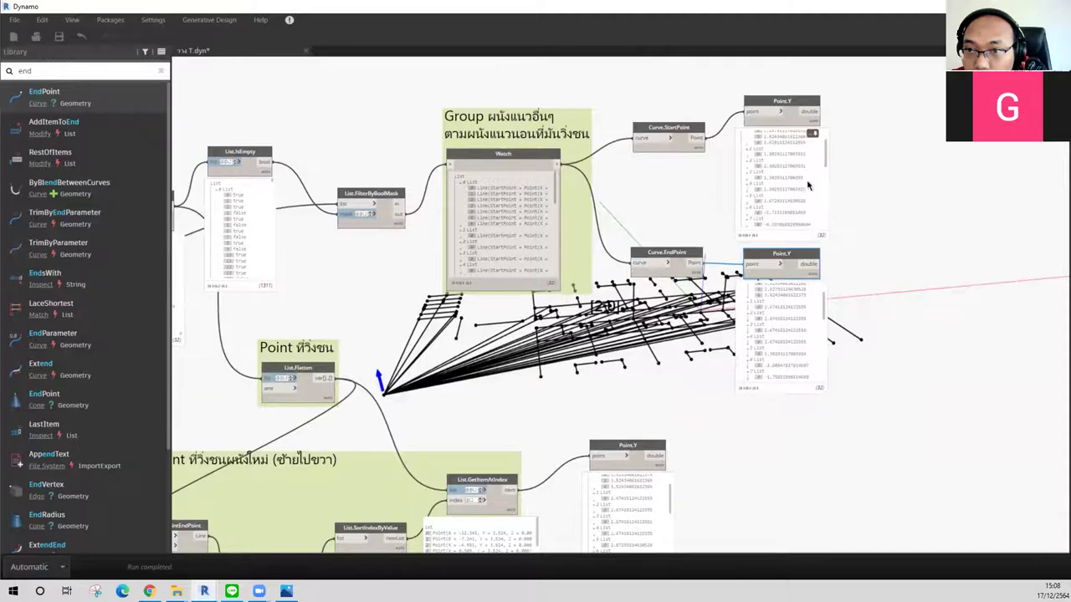
scroll(799, 200, "up", 3)
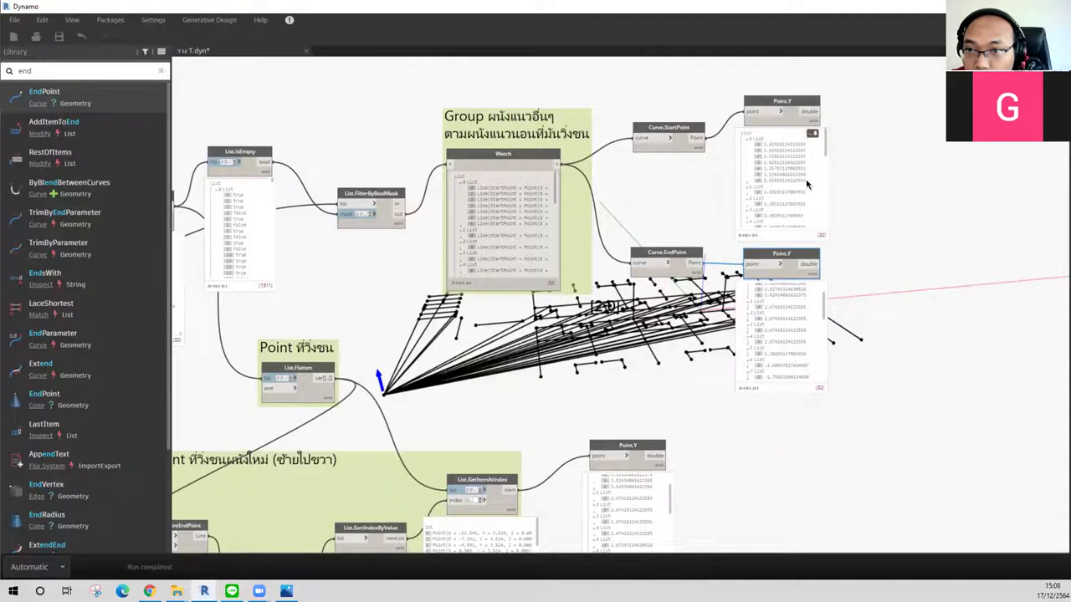
scroll(834, 182, "up", 2)
middle_click_drag(872, 195, 830, 205)
scroll(746, 360, "up", 3)
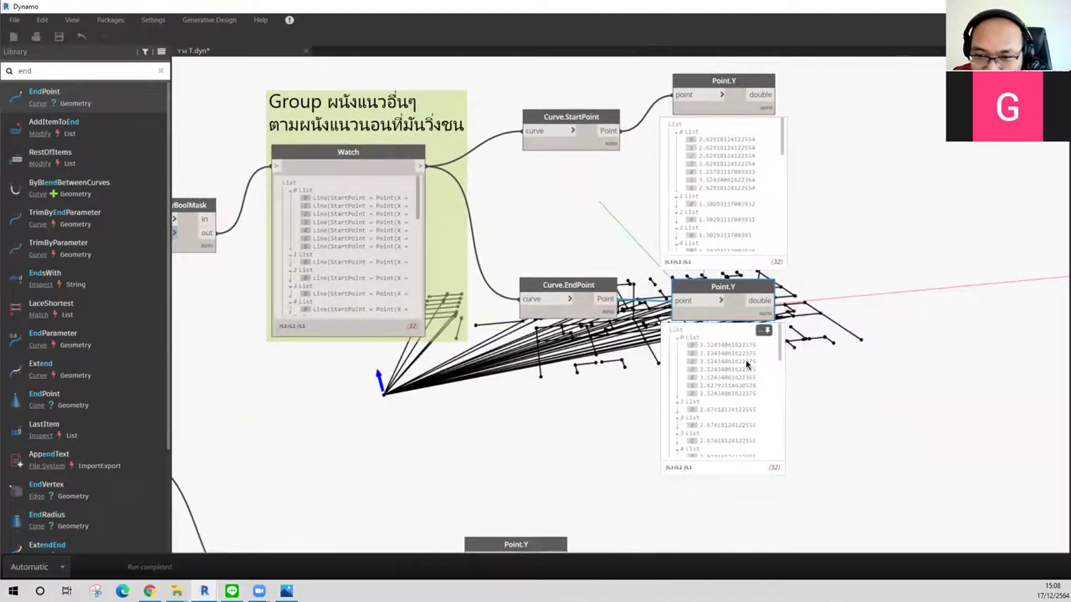
middle_click_drag(746, 360, 748, 250)
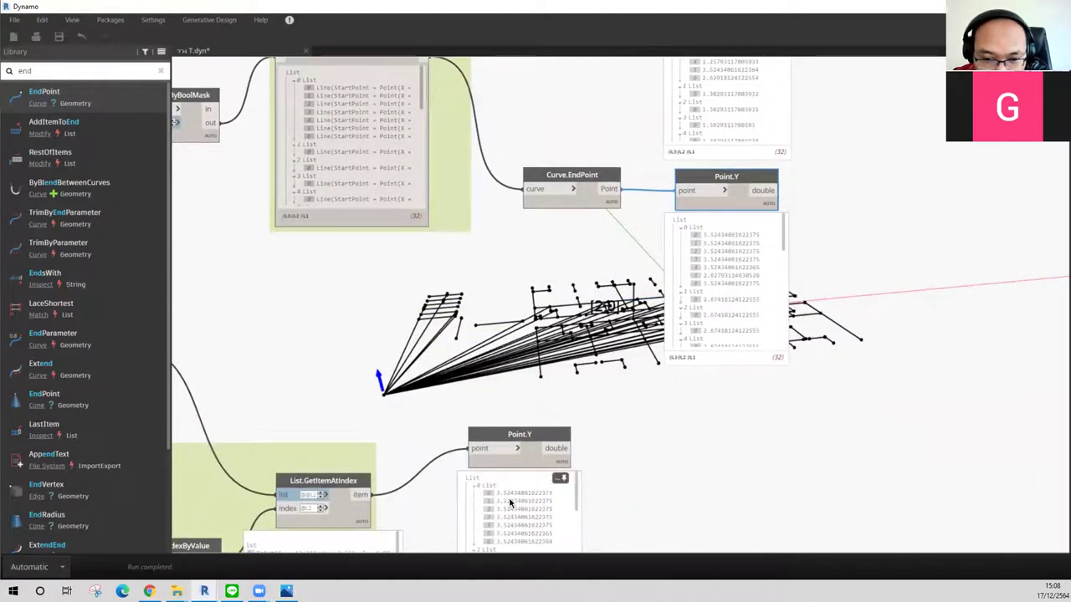
middle_click_drag(611, 439, 615, 419)
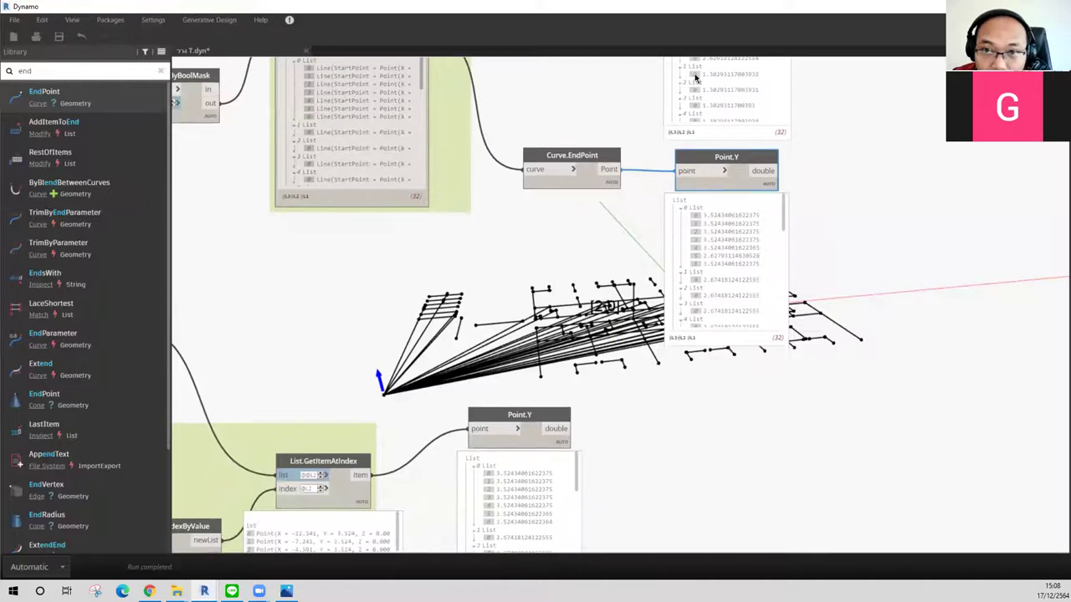
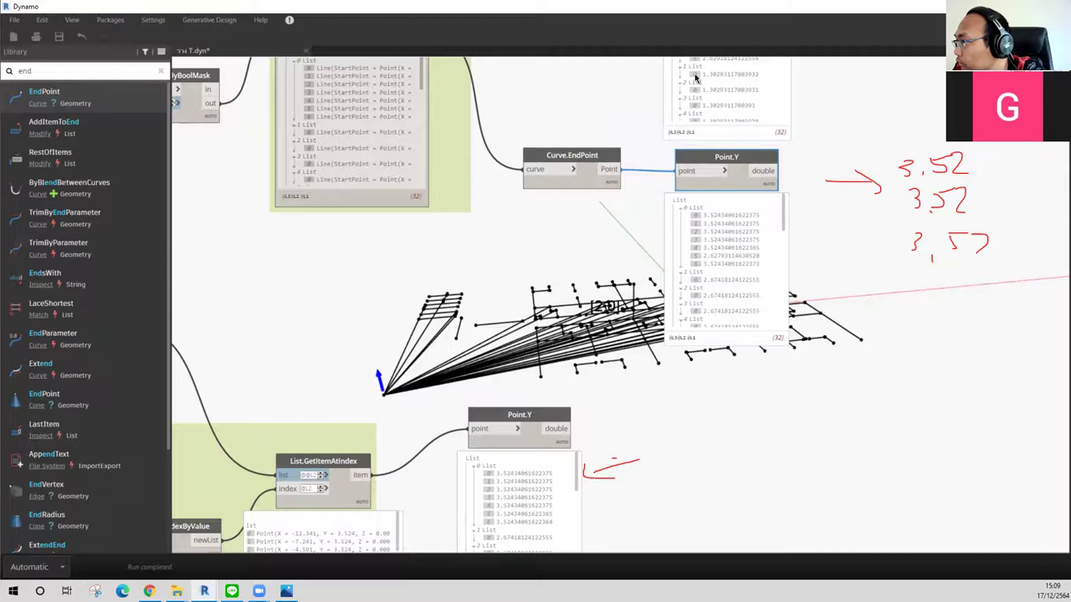
Step: Place an == equality node on the canvas, right of the geometry nodes
middle_click_drag(512, 201, 925, 140)
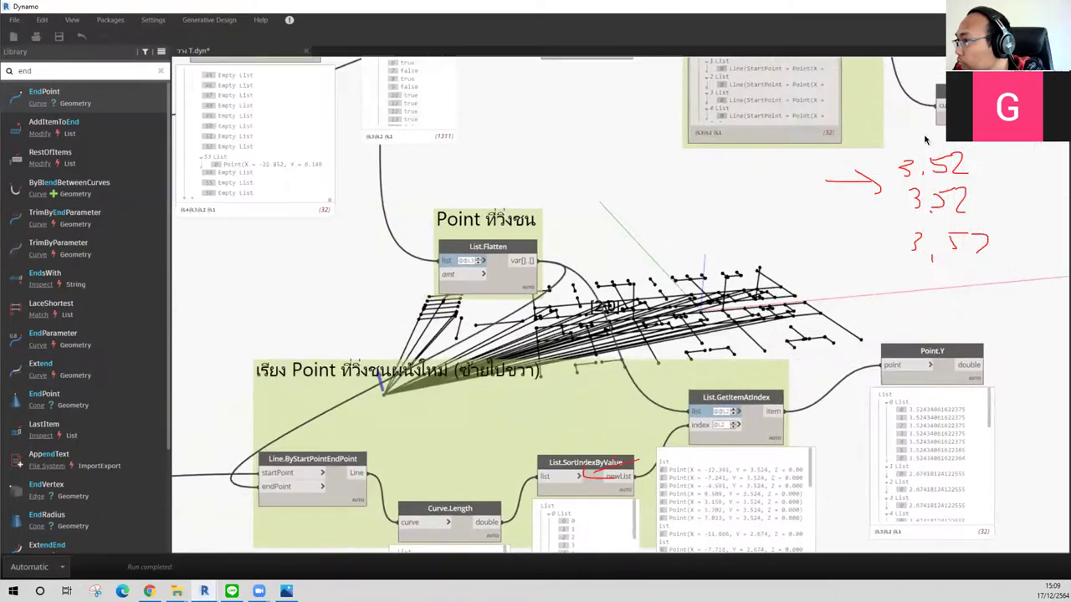
middle_click_drag(926, 139, 508, 180)
middle_click_drag(878, 140, 901, 135)
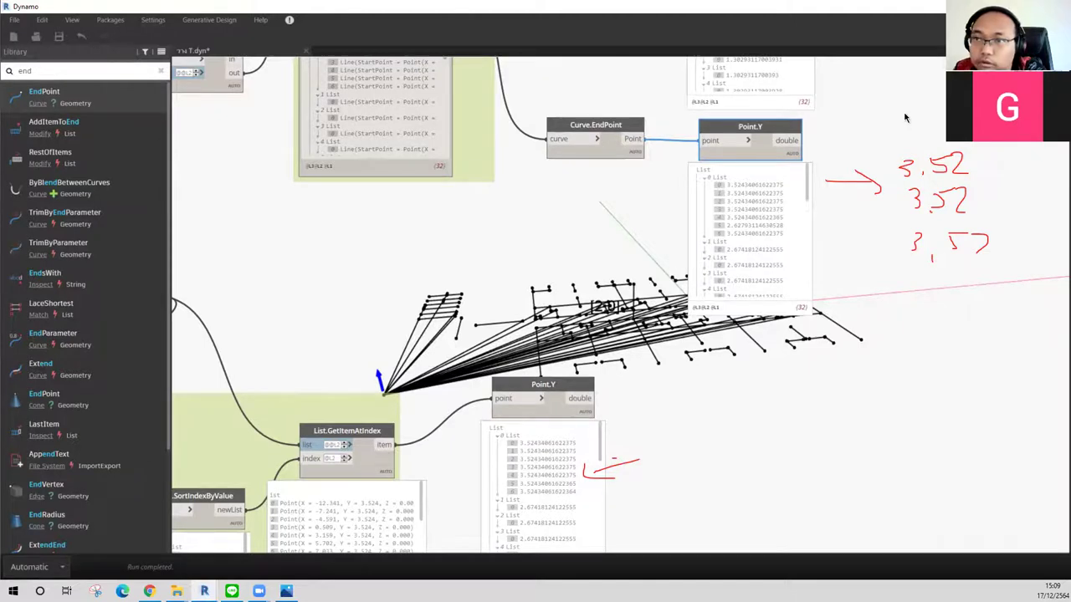
key("Escape")
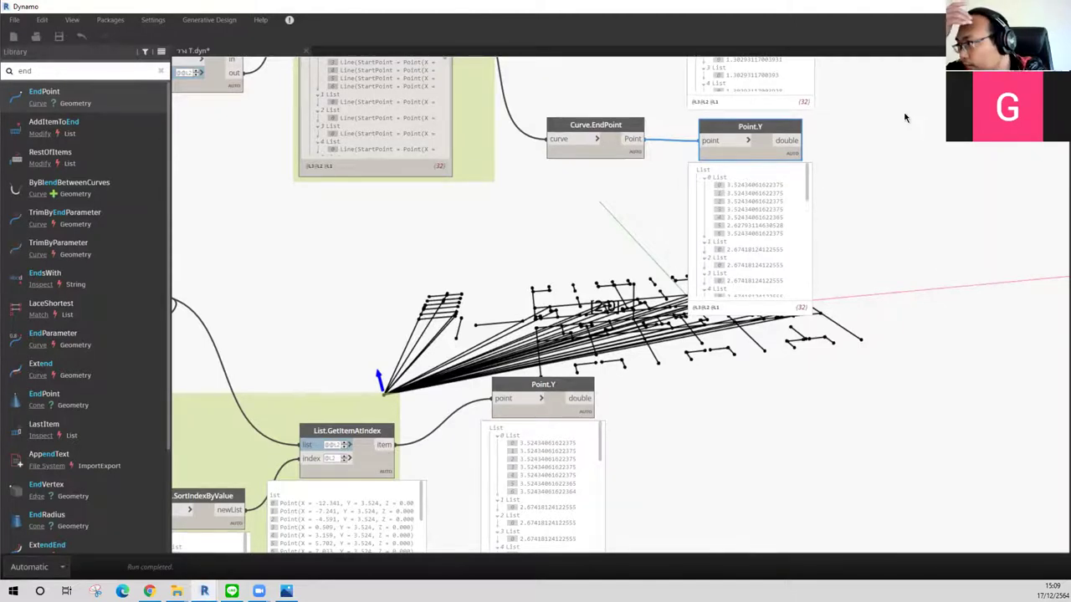
key("ctrl+a")
type("=")
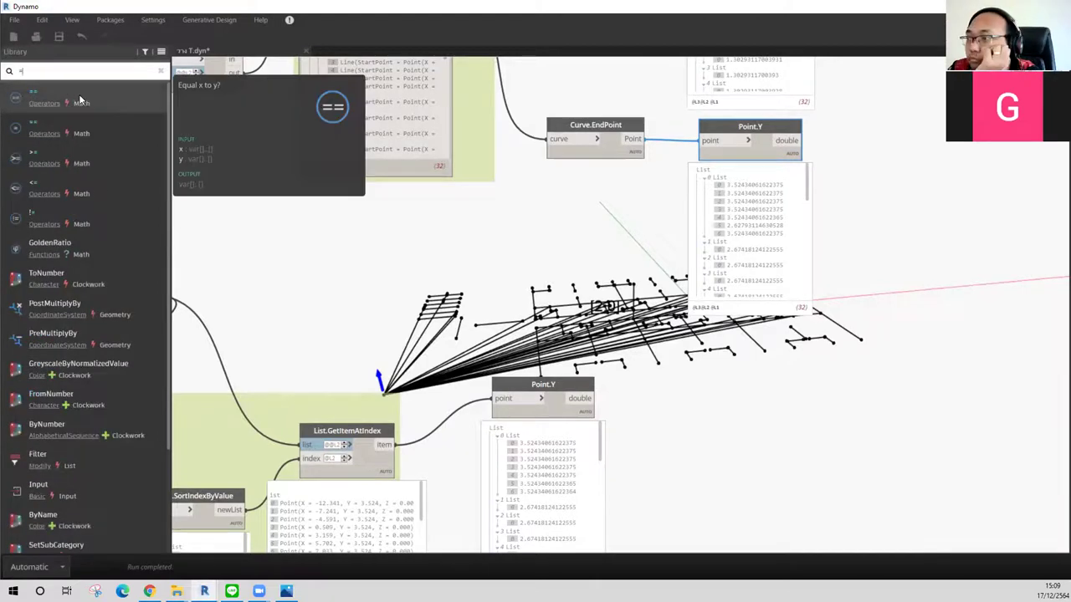
left_click(80, 101)
left_click(704, 328)
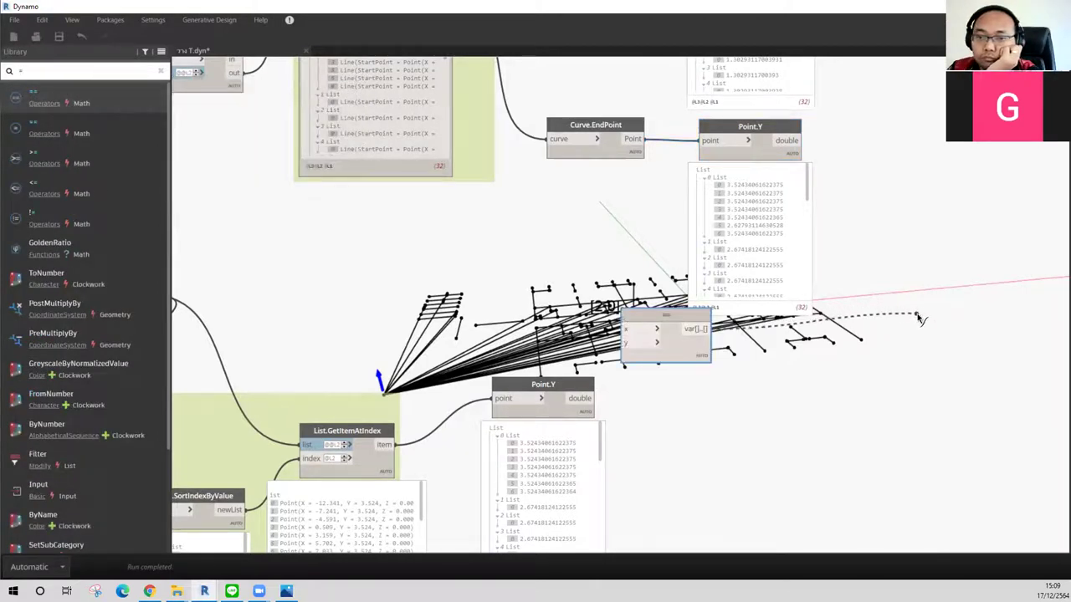
left_click_drag(690, 320, 953, 312)
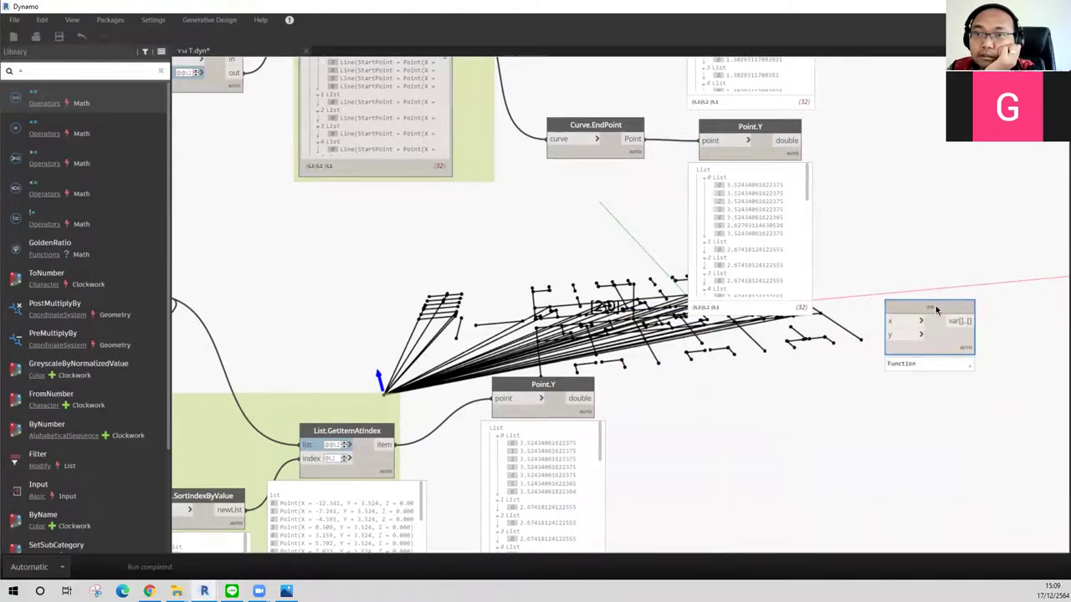
Step: Wire the start-point Point.Y into the == x input and end-point Point.Y into y
middle_click_drag(944, 196, 869, 308)
left_click_drag(871, 414, 913, 109)
middle_click_drag(826, 128, 794, 224)
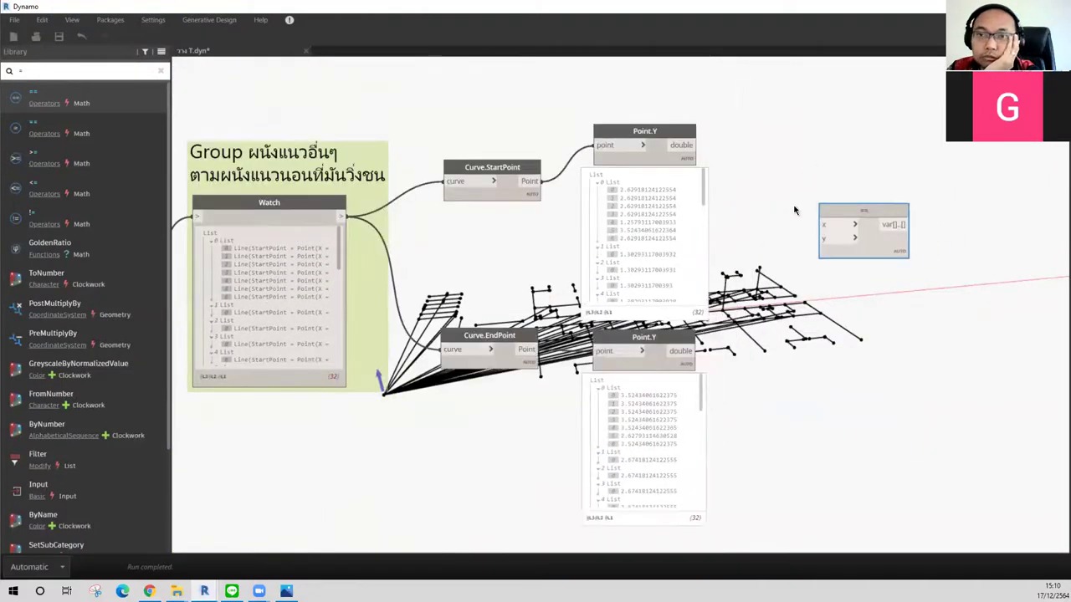
left_click(688, 153)
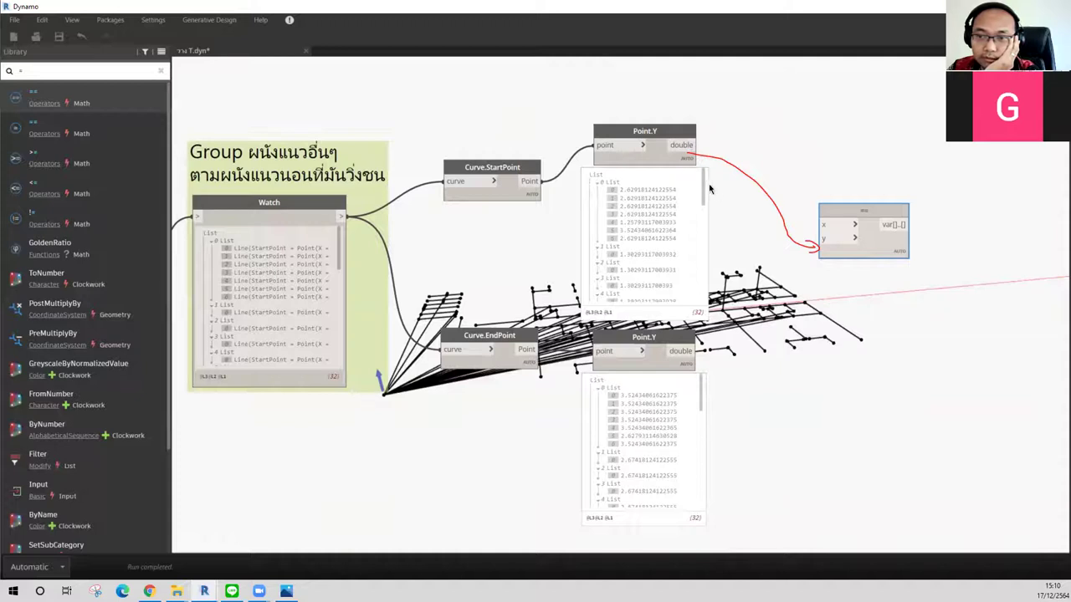
left_click(691, 146)
left_click(824, 225)
left_click(688, 351)
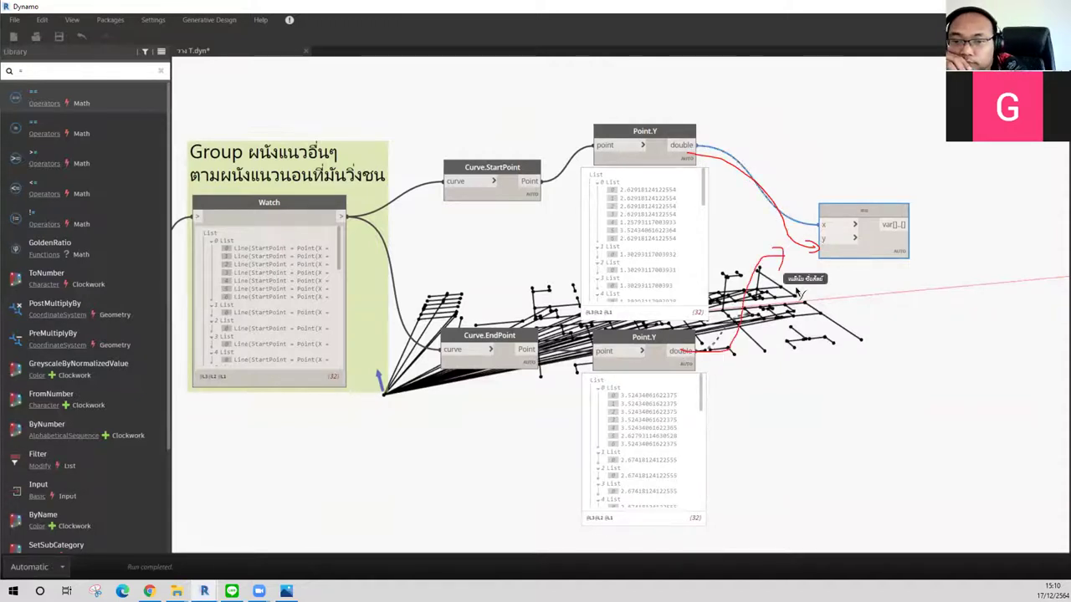
left_click(824, 240)
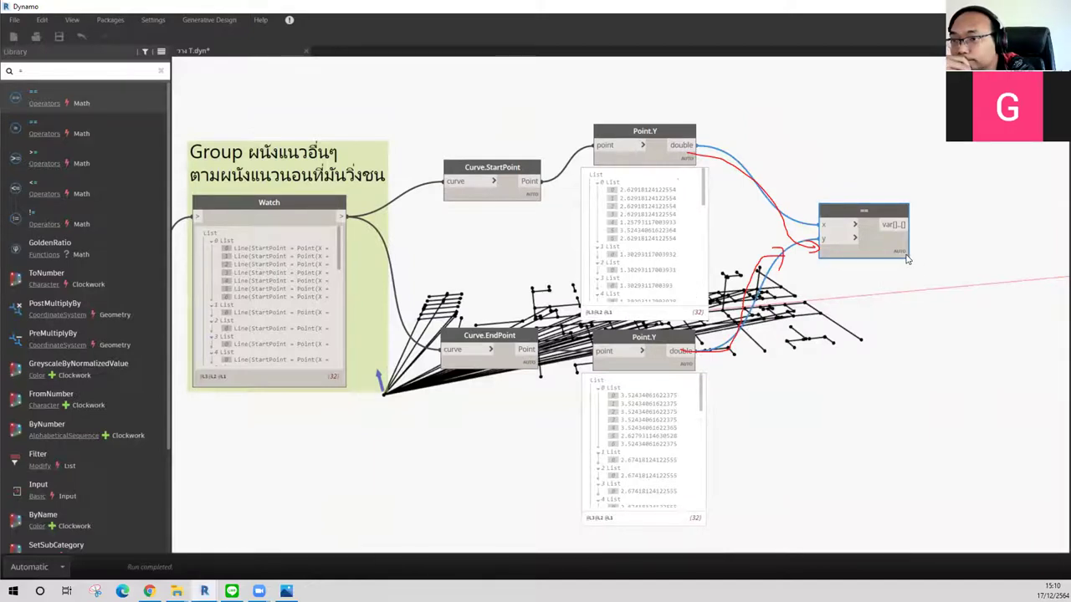
mouse_move(864, 230)
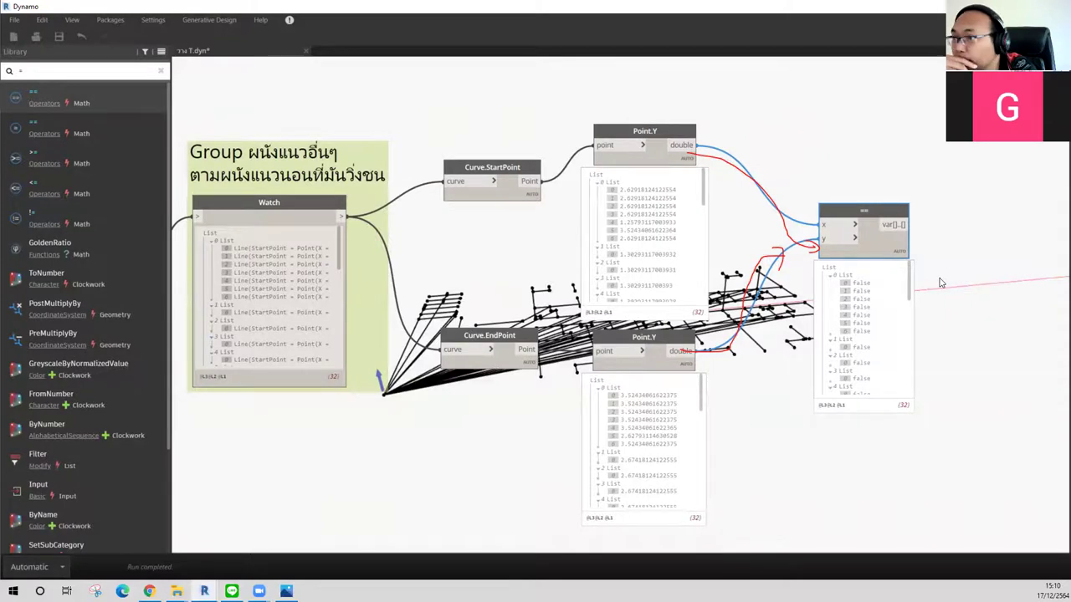
scroll(836, 209, "down", 3)
scroll(598, 399, "up", 1)
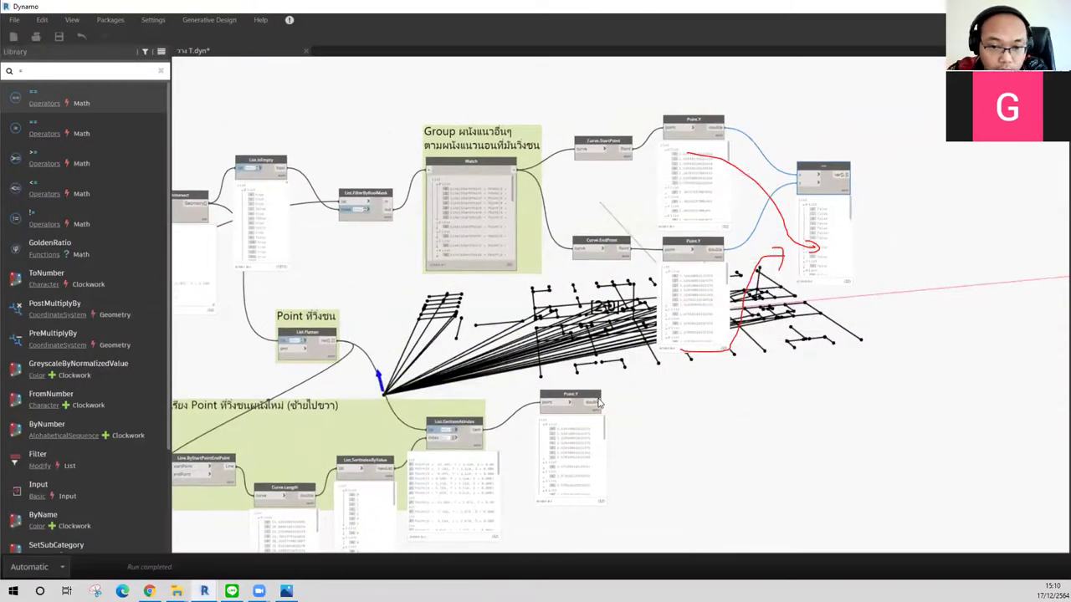
Step: Rewire the == y input to take the collision points' Y values
scroll(597, 398, "up", 1)
left_click_drag(597, 402, 838, 161)
left_click(838, 160)
scroll(921, 272, "up", 1)
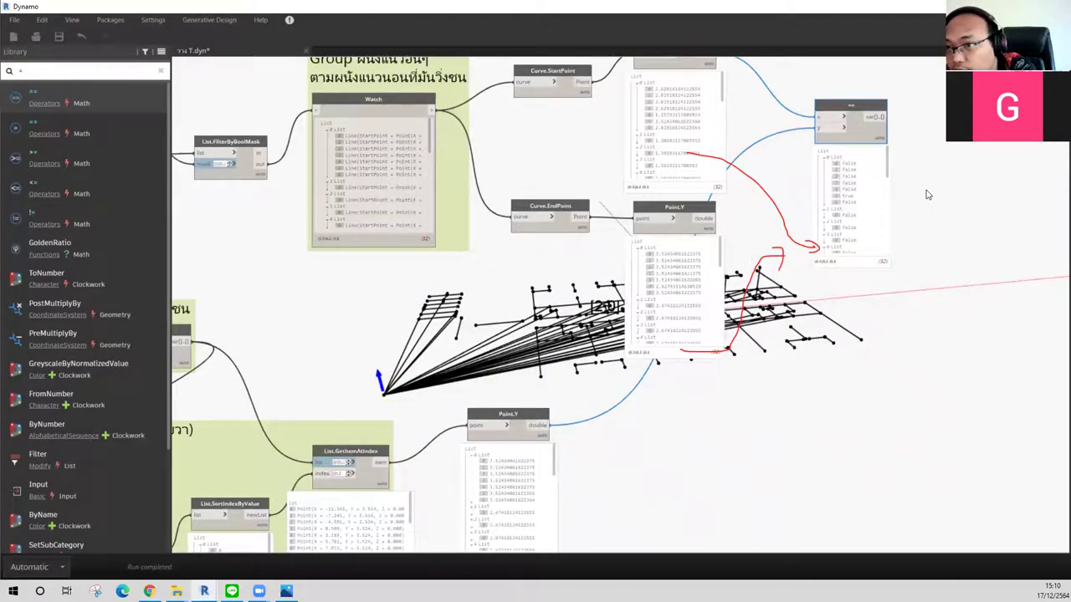
Step: Add an If node and feed the == comparison result into its test input
left_click(71, 70)
type("if")
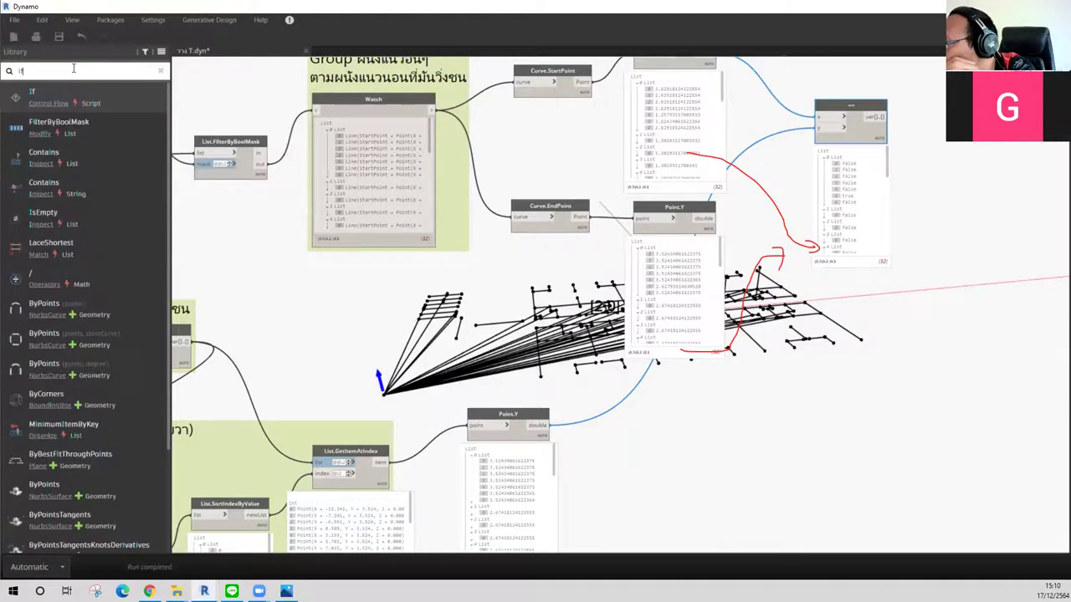
left_click(112, 94)
mouse_move(672, 335)
left_mouse_down()
mouse_move(968, 268)
mouse_move(889, 119)
left_mouse_up()
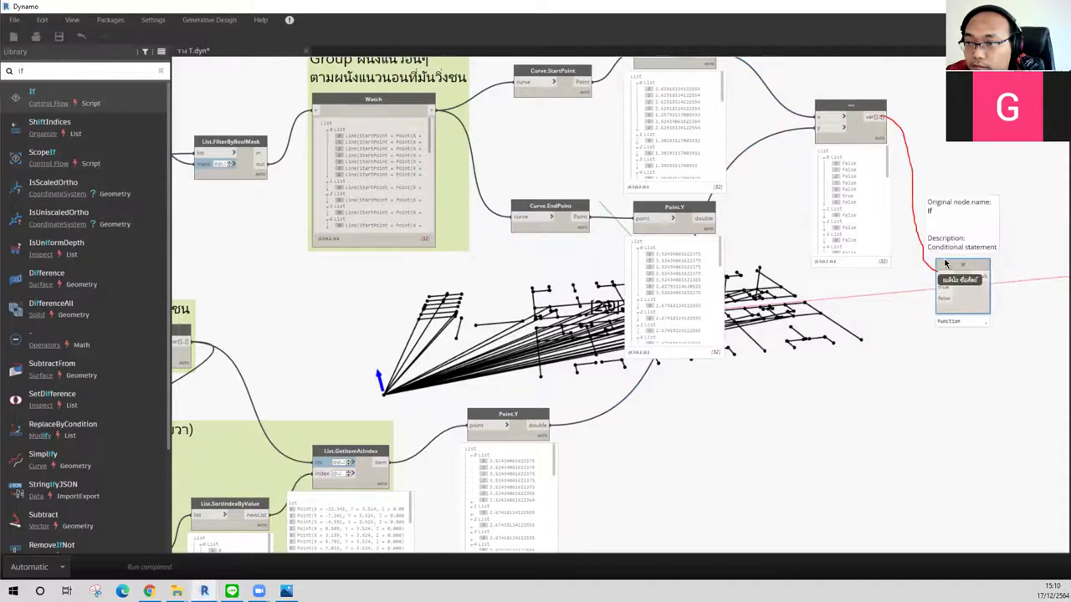
left_click(888, 119)
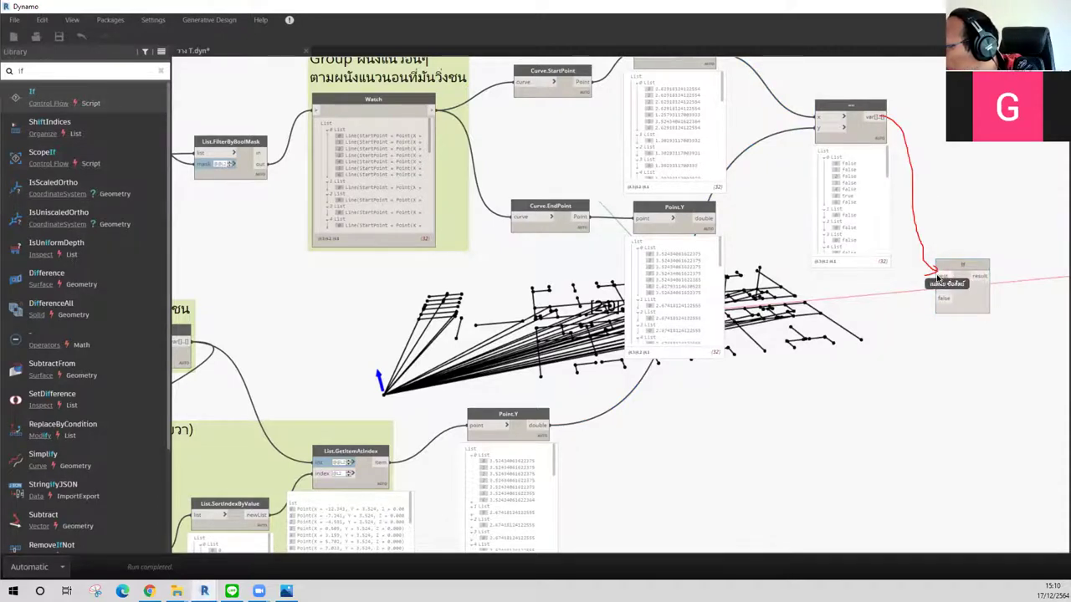
mouse_move(881, 120)
left_mouse_down()
mouse_move(942, 274)
mouse_move(989, 265)
mouse_move(997, 274)
left_mouse_up()
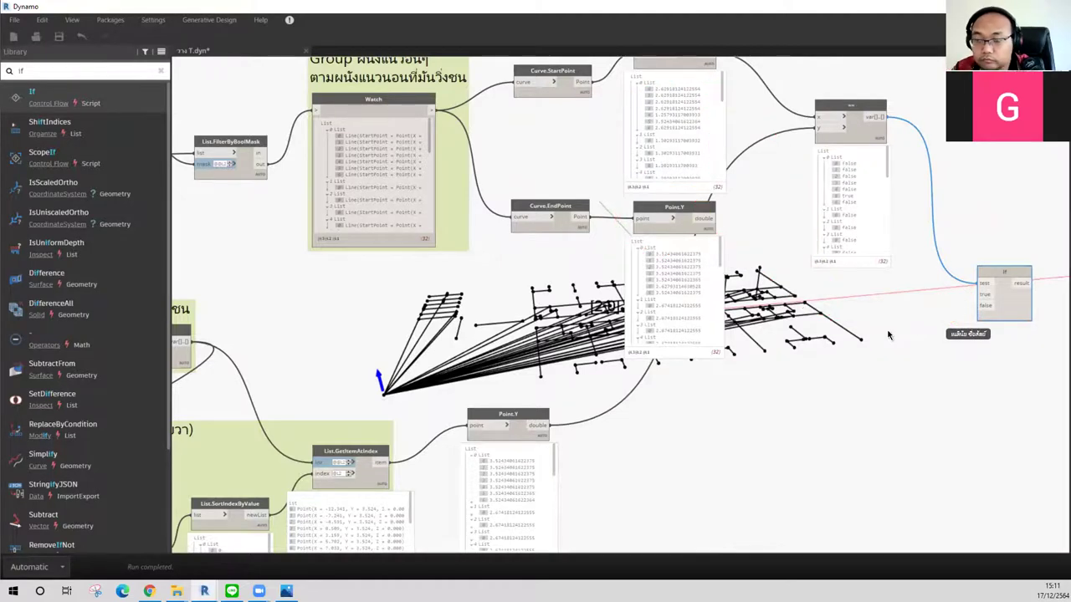
scroll(1020, 359, "up", 1)
Step: Connect start-point Y values to the If true input and end-point Y values to false
scroll(1013, 373, "down", 1)
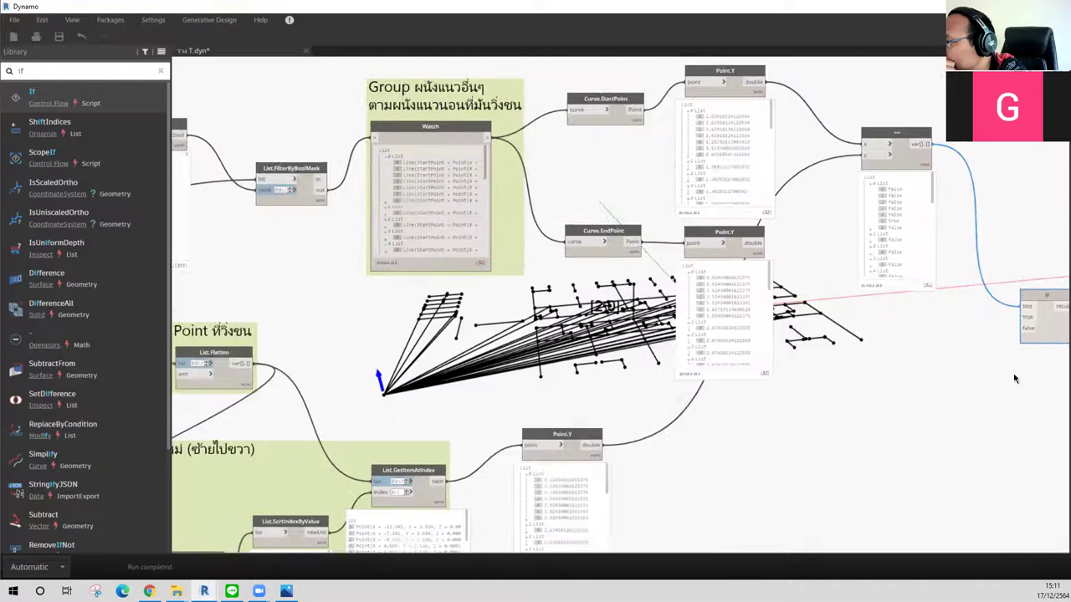
middle_click_drag(1013, 374, 942, 412)
left_click_drag(701, 124, 952, 356)
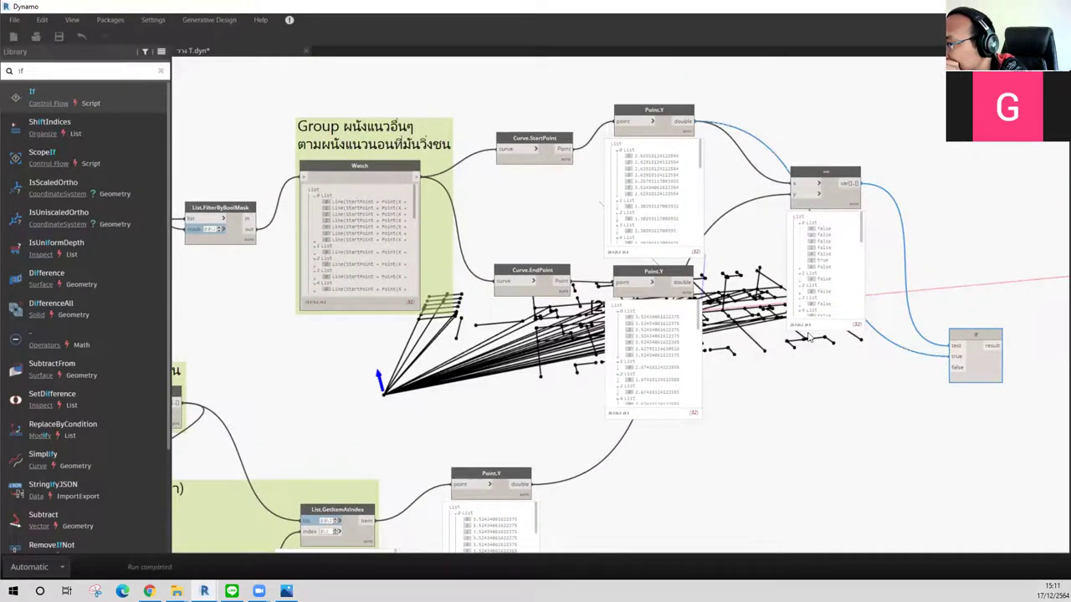
left_click_drag(694, 282, 959, 374)
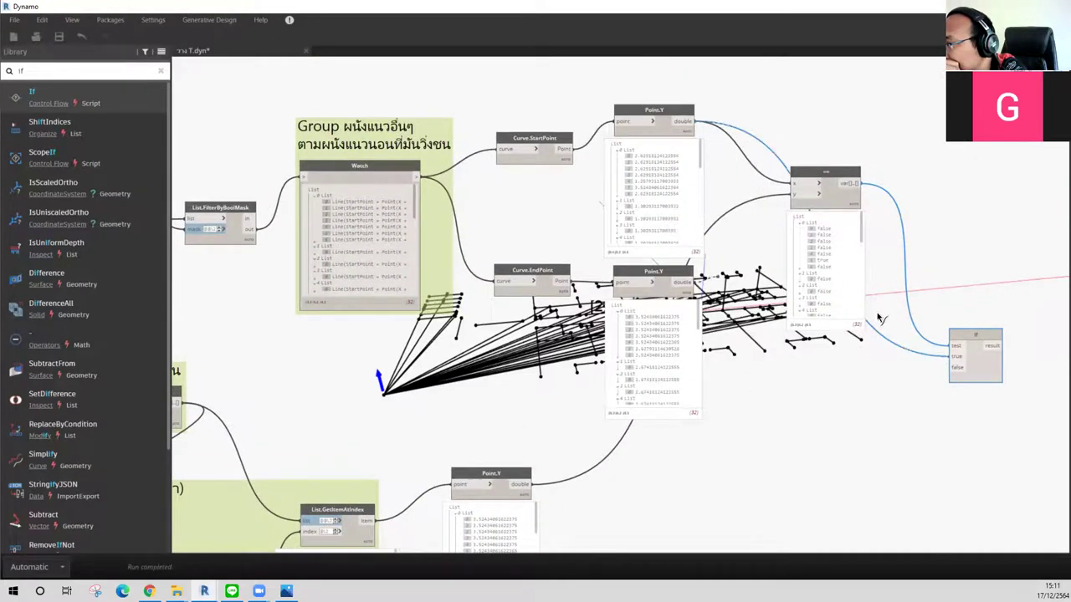
left_click(960, 374)
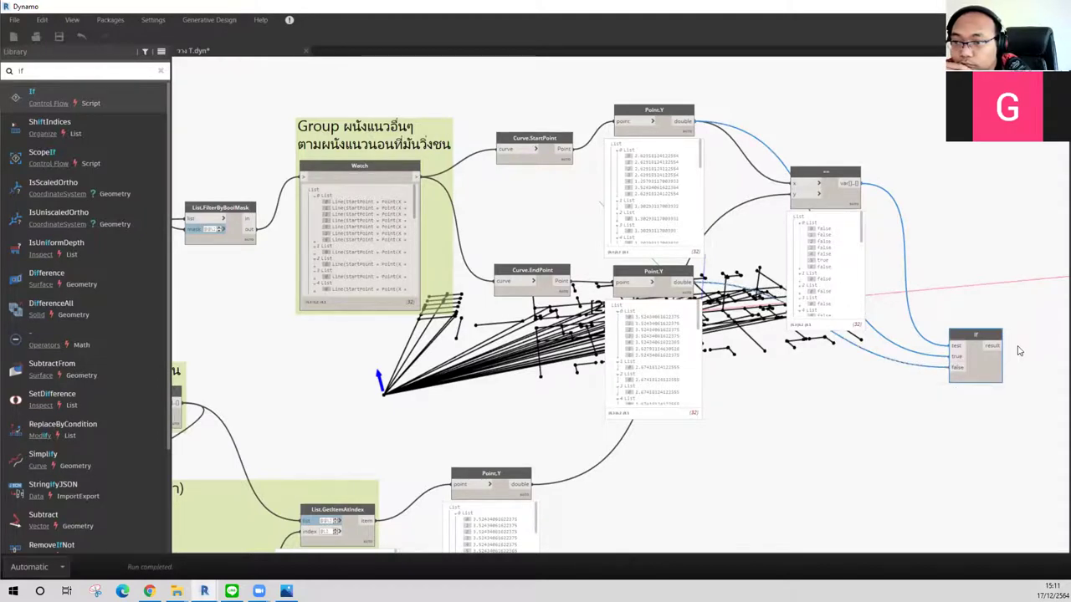
Step: Line up the If and == nodes in the top row and group those comparison nodes
middle_click_drag(995, 381, 885, 322)
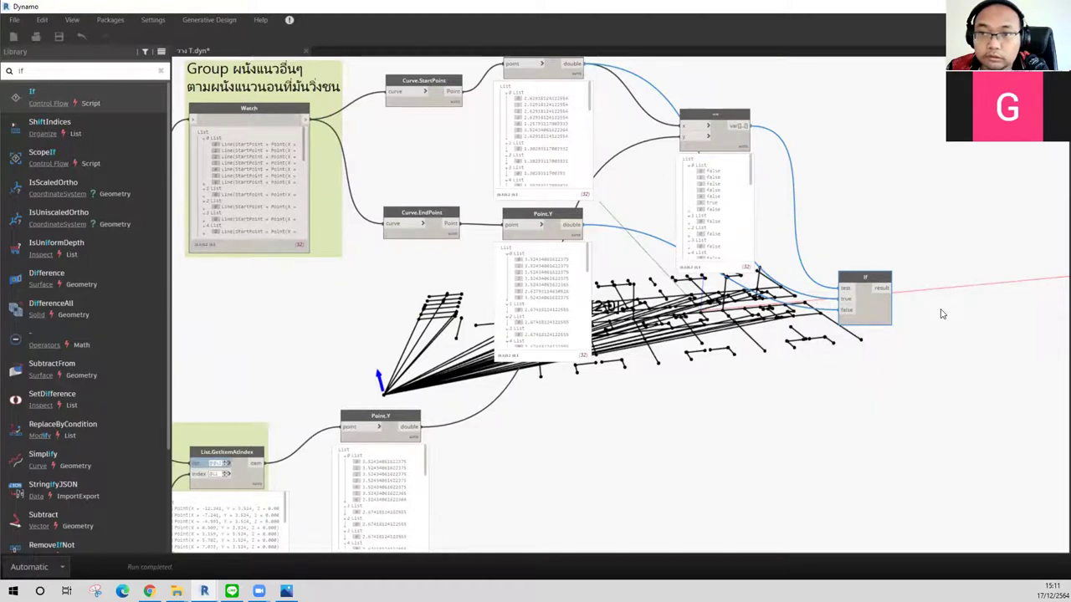
left_click_drag(942, 311, 950, 301)
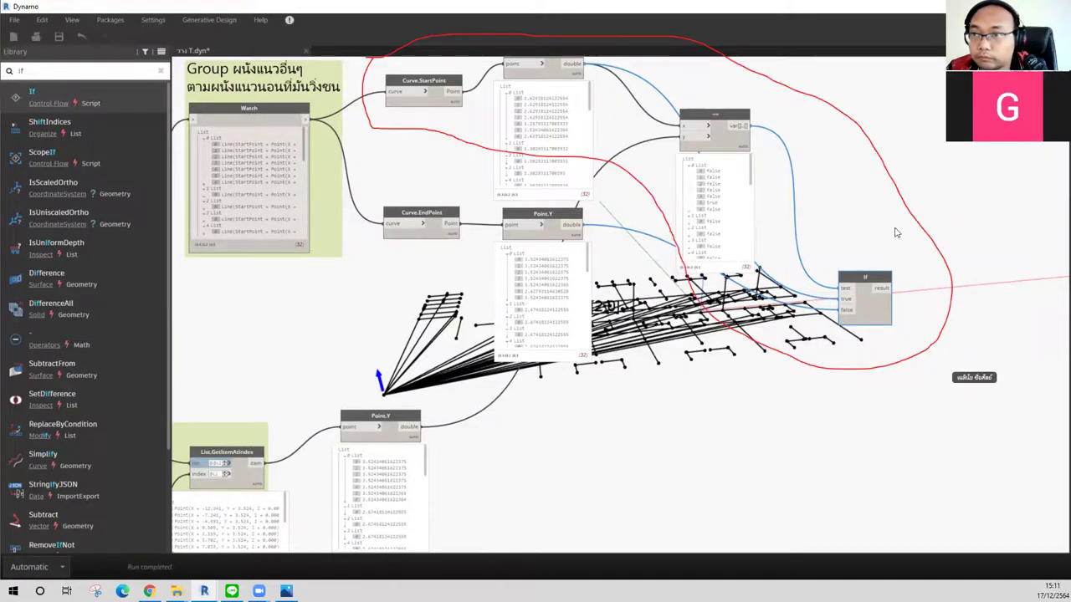
middle_click_drag(801, 143, 789, 267)
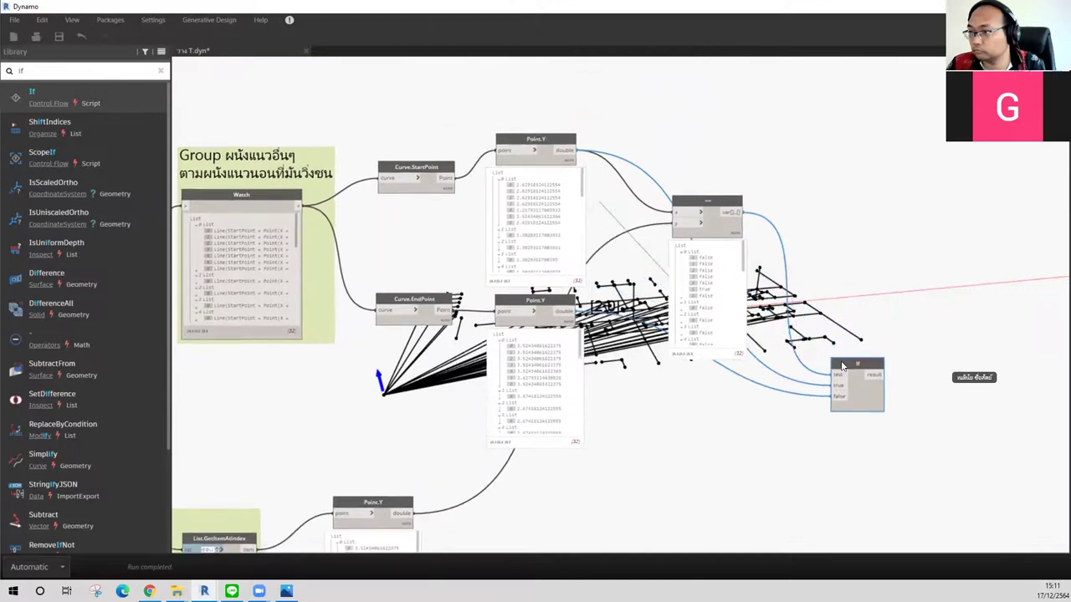
left_click_drag(858, 365, 866, 150)
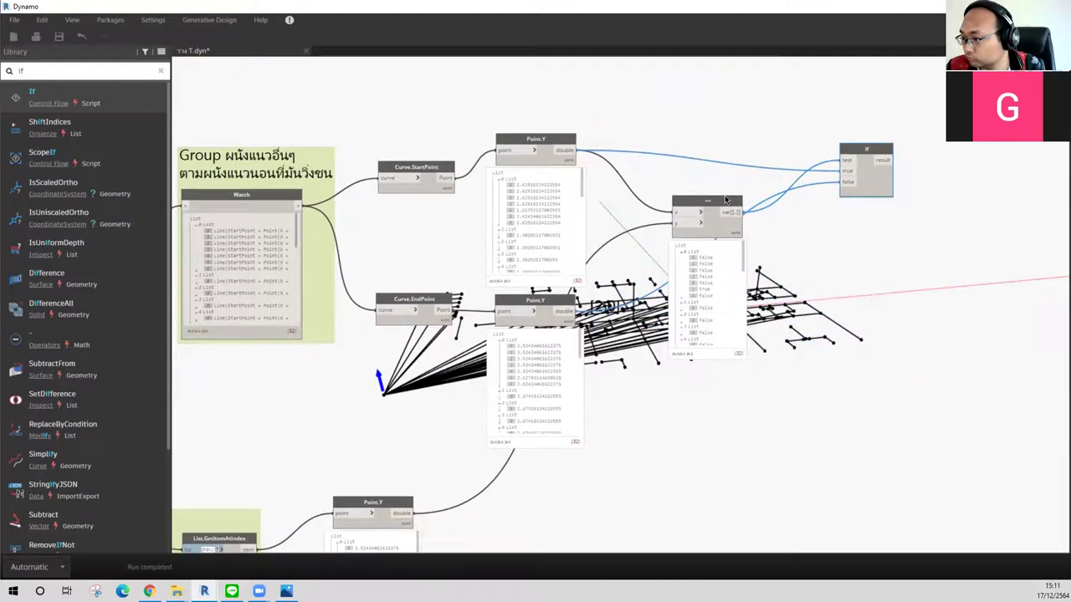
left_click_drag(726, 199, 725, 165)
left_click_drag(359, 96, 971, 255)
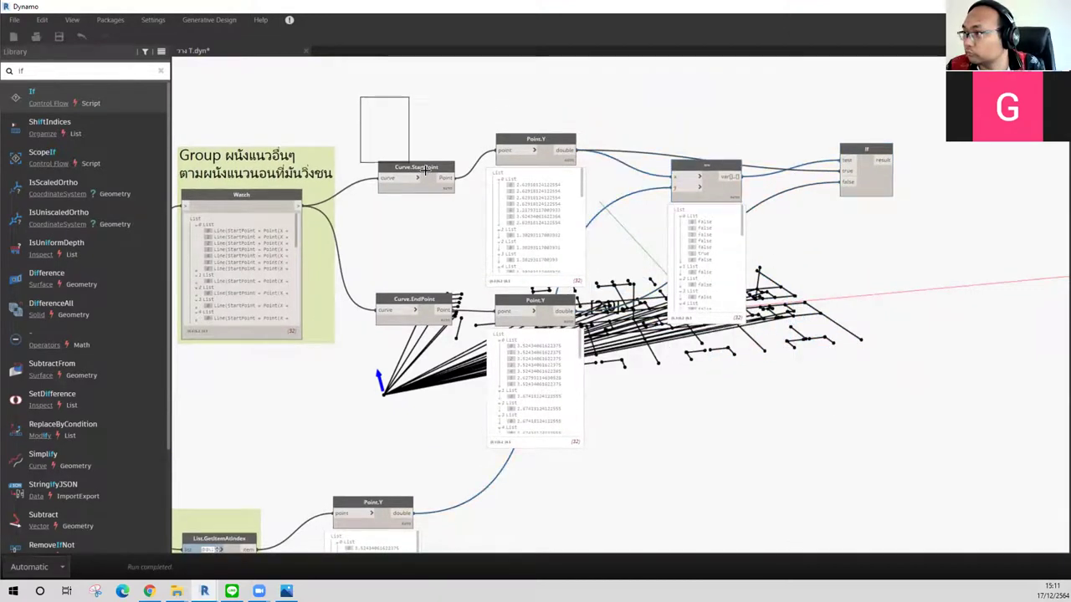
right_click(862, 150)
left_click(905, 170)
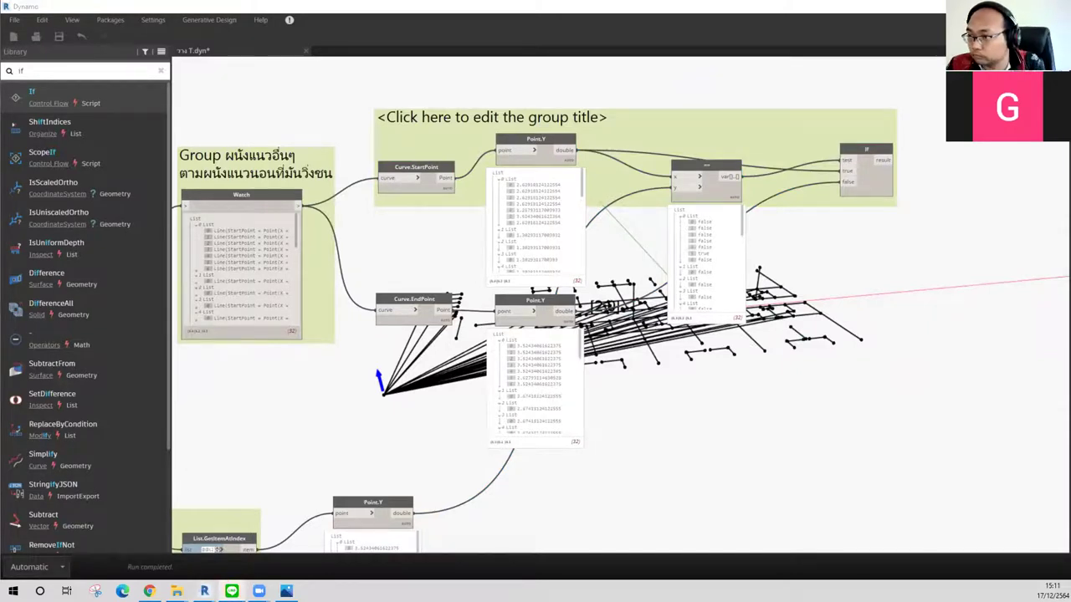
Step: Name the top group 'ดึง Point Y ที่เท่ากับตำแหน่งที่ชน', then drop a second If node below it
double_click(549, 119)
type("ดึง Point Y ที่เท่ากับตำแหน่งที่ชน")
left_click(648, 335)
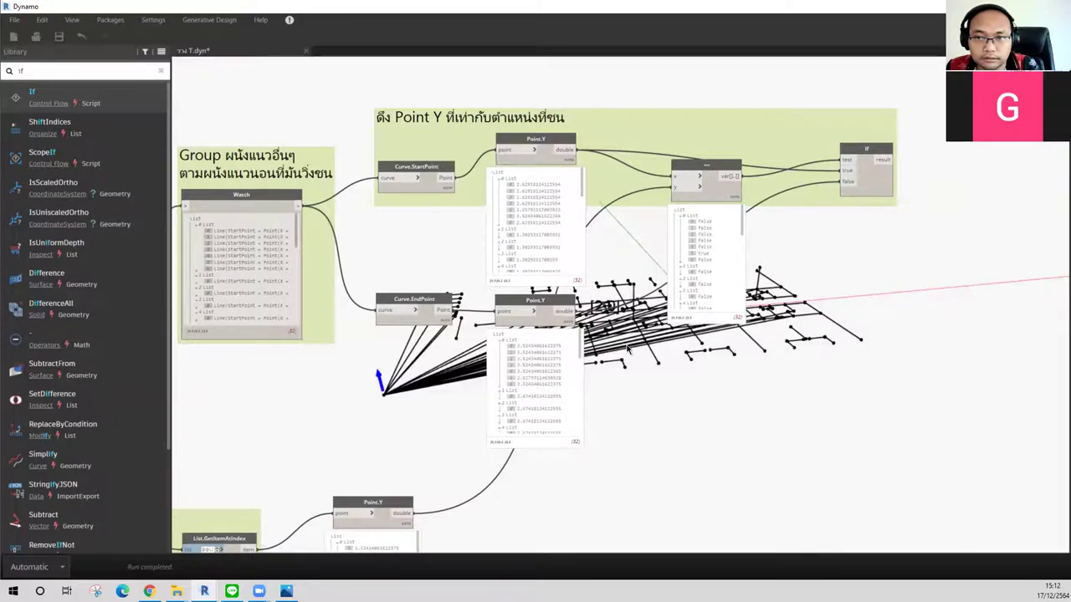
left_click_drag(861, 341, 885, 344)
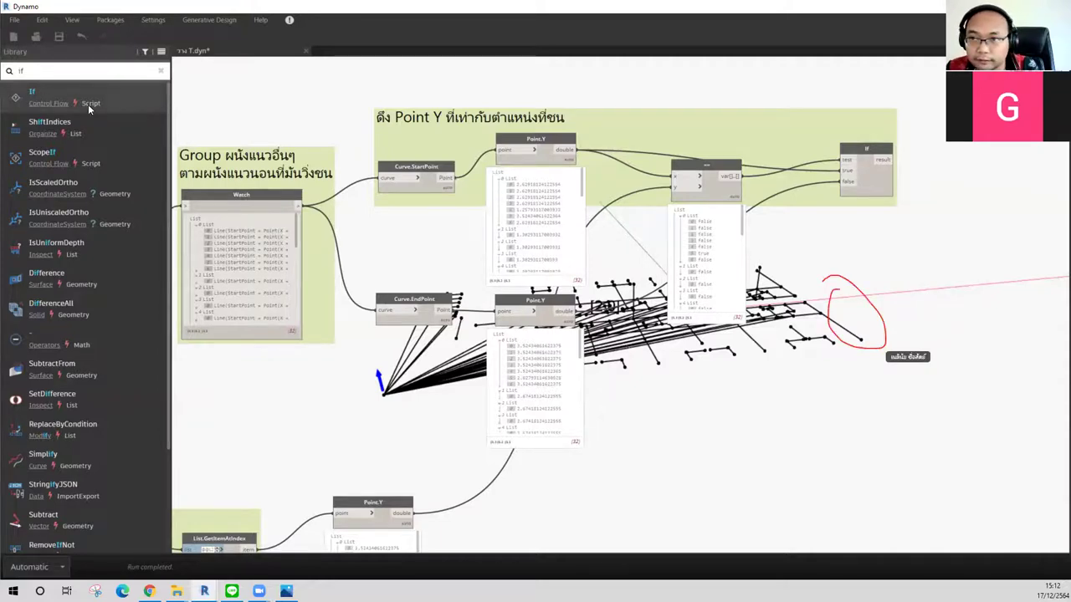
left_click_drag(88, 104, 905, 372)
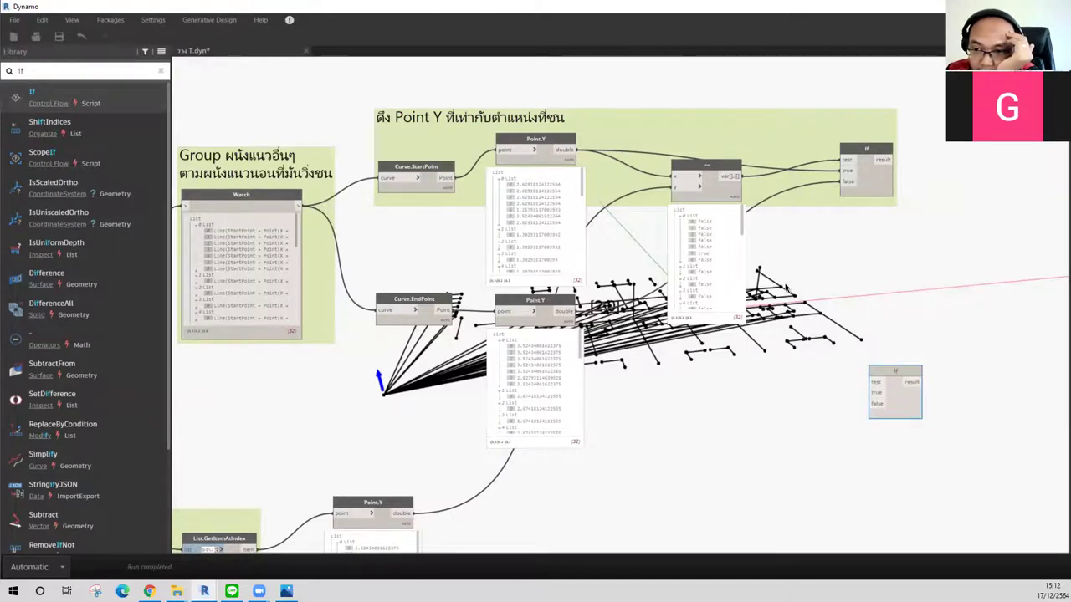
Step: Wire the == result to the second If's test and Point.Y values to its true and false inputs
left_click_drag(572, 303, 577, 315)
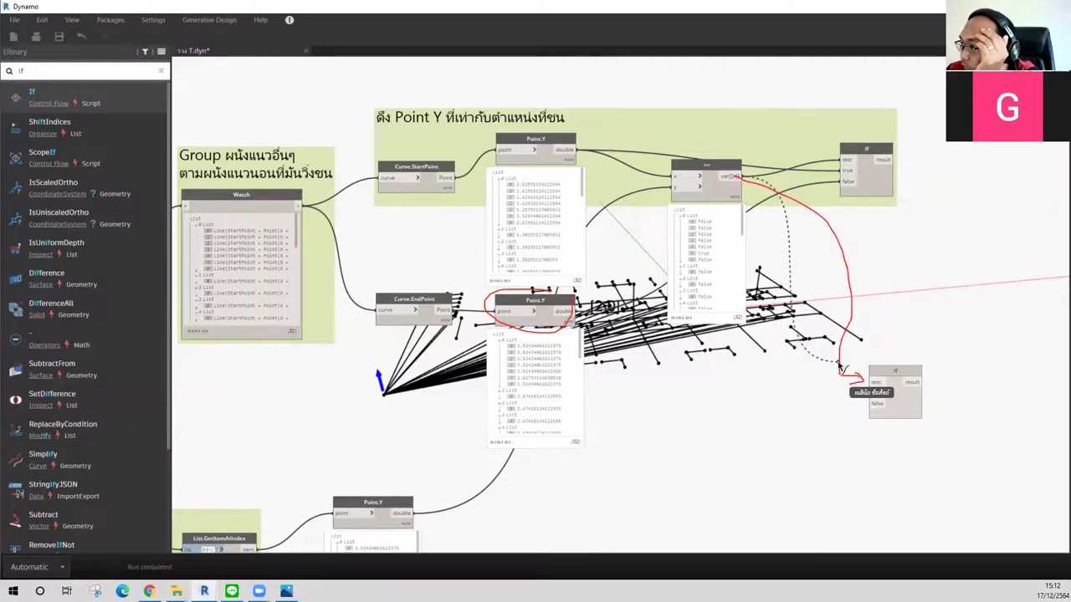
left_click_drag(737, 177, 872, 383)
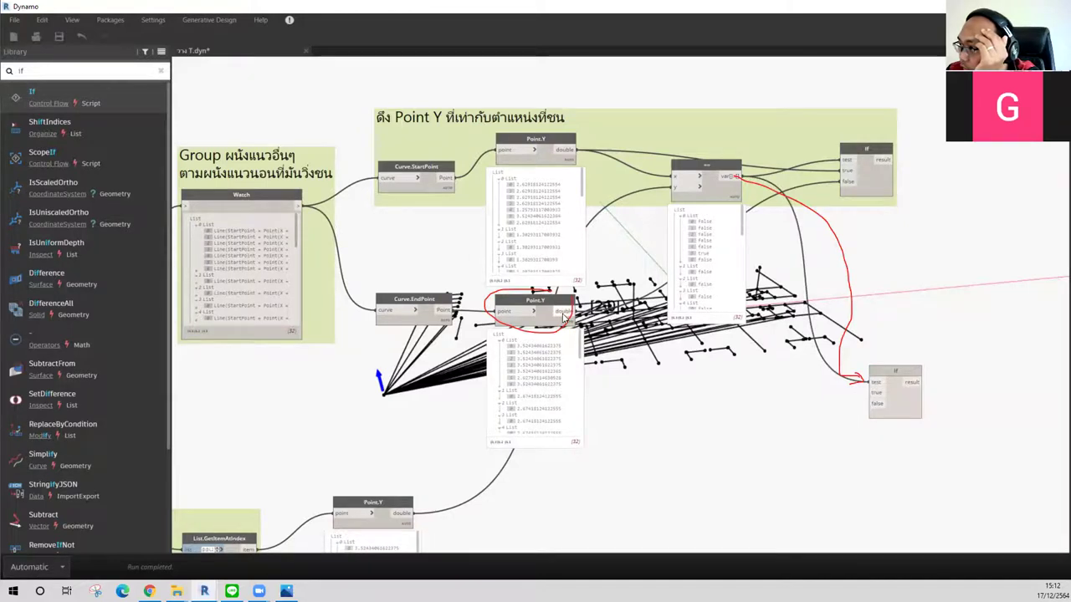
left_click_drag(564, 316, 842, 429)
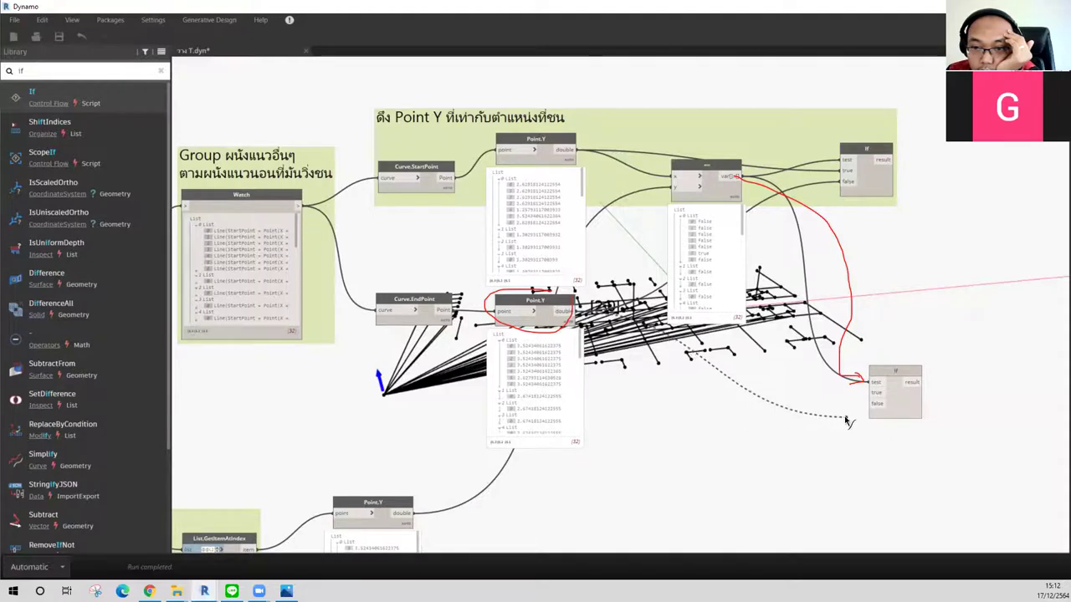
left_click_drag(843, 429, 870, 393)
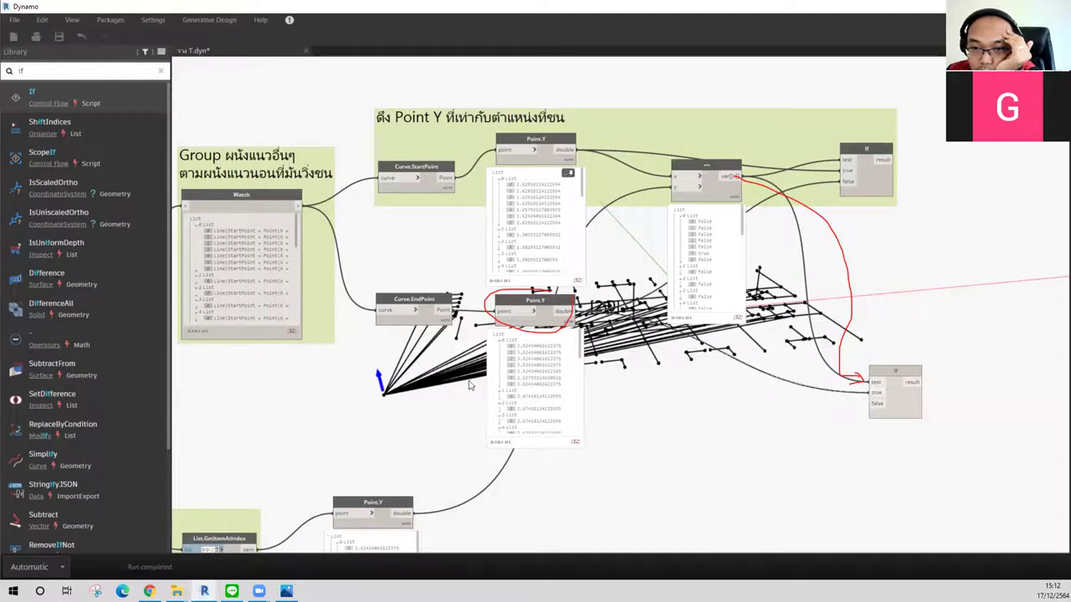
left_click_drag(410, 513, 872, 404)
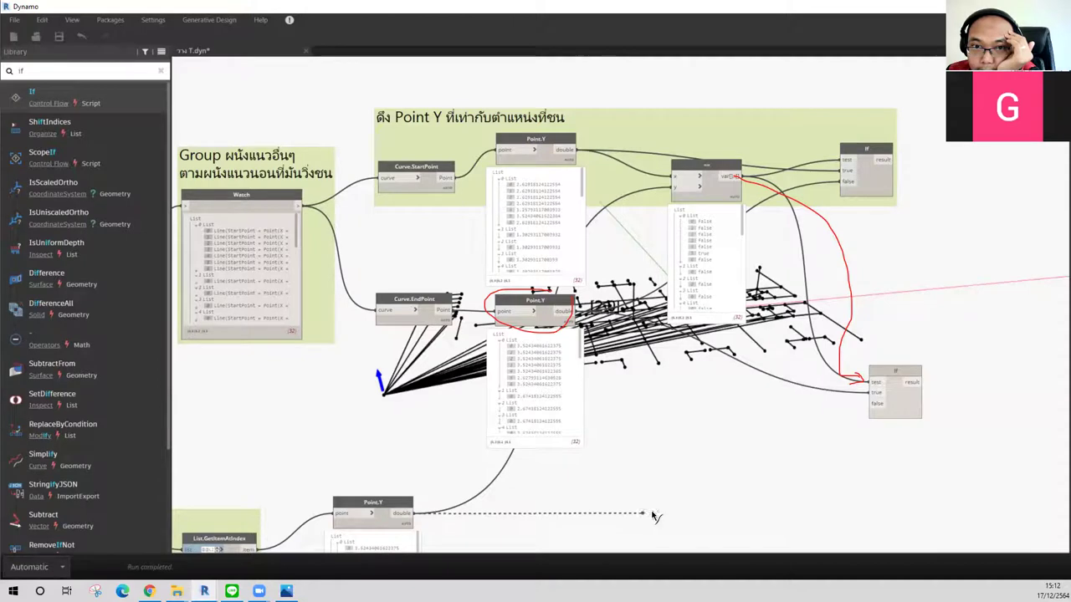
Step: Redo the second If's wiring: end-point Point.Y as true, bottom Point.Y as false
left_click(867, 143)
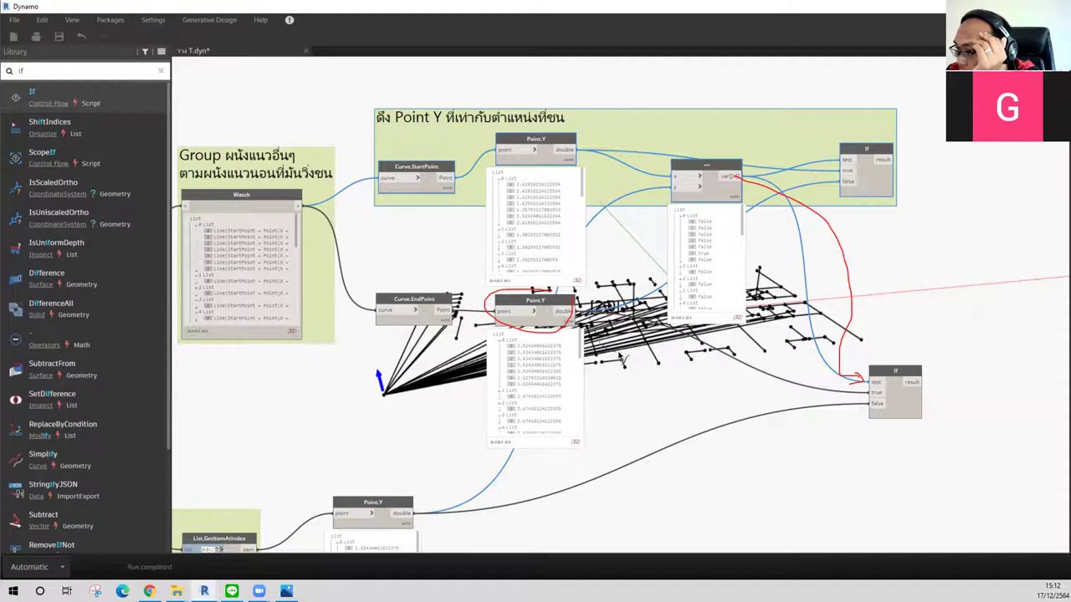
mouse_move(553, 301)
left_mouse_down()
mouse_move(570, 330)
mouse_move(565, 309)
left_mouse_up()
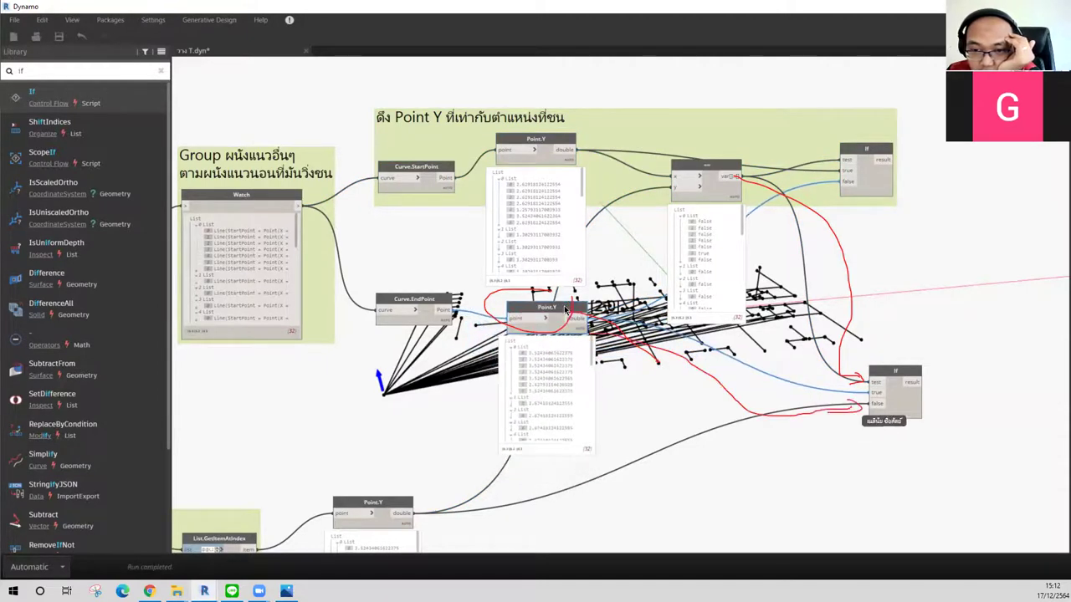
key("Escape")
mouse_move(585, 319)
left_mouse_down()
mouse_move(870, 410)
mouse_move(742, 427)
left_mouse_up()
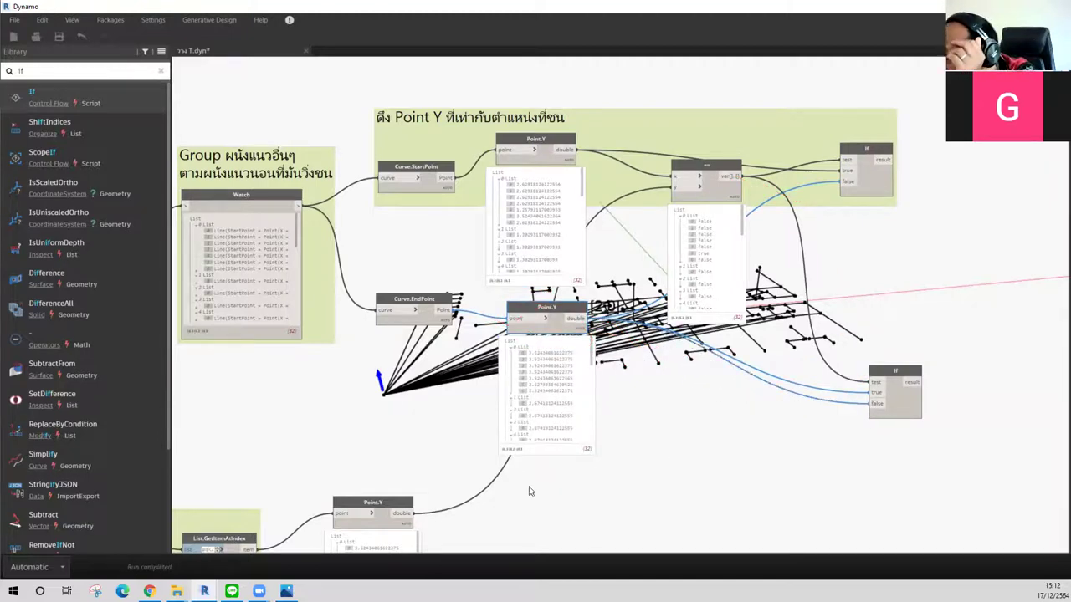
left_click_drag(742, 427, 873, 395)
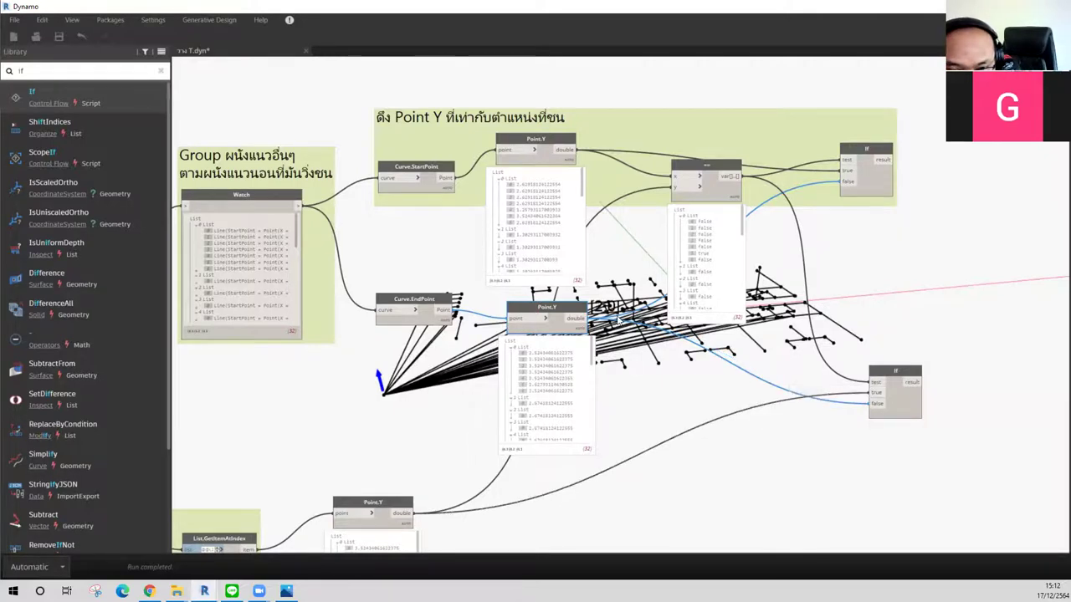
mouse_move(585, 306)
left_mouse_down()
mouse_move(574, 323)
mouse_move(872, 392)
left_mouse_up()
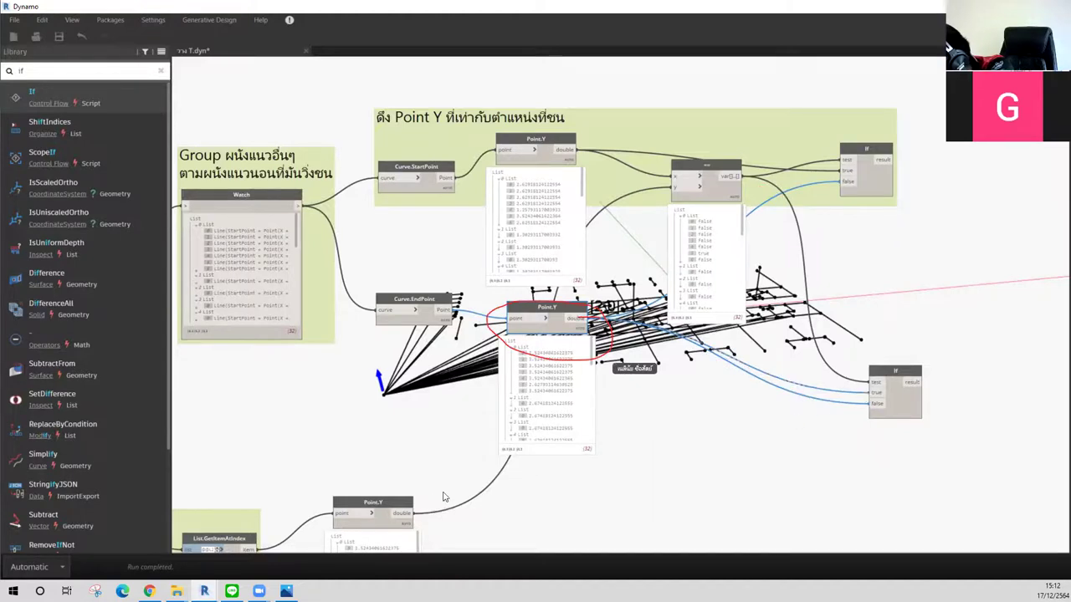
left_click_drag(411, 512, 868, 406)
left_click(868, 406)
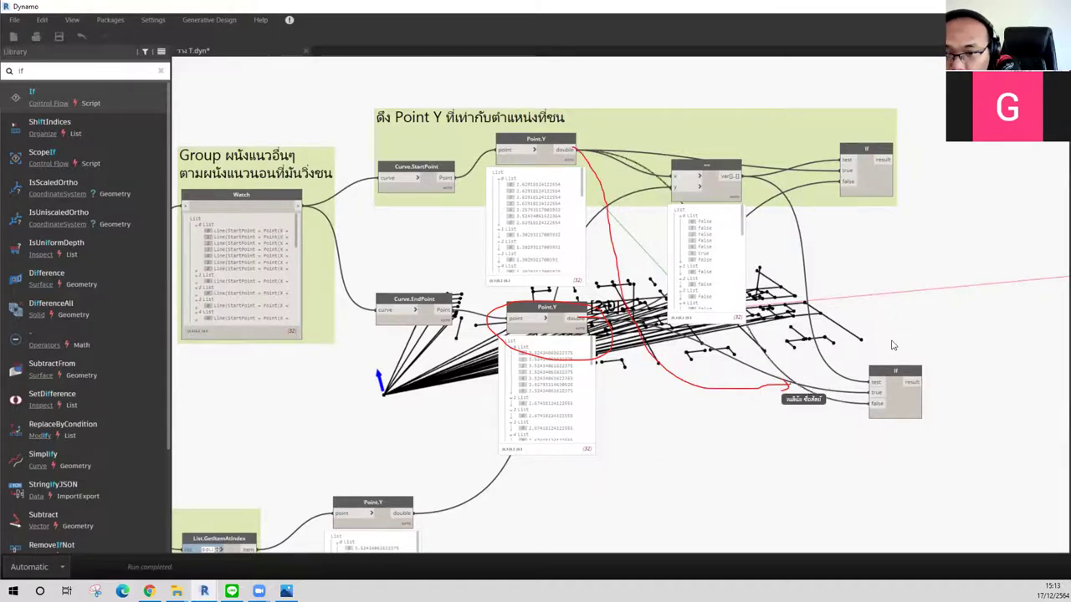
Step: Move the second If node and select it together with the end-point nodes
left_click_drag(890, 370, 861, 358)
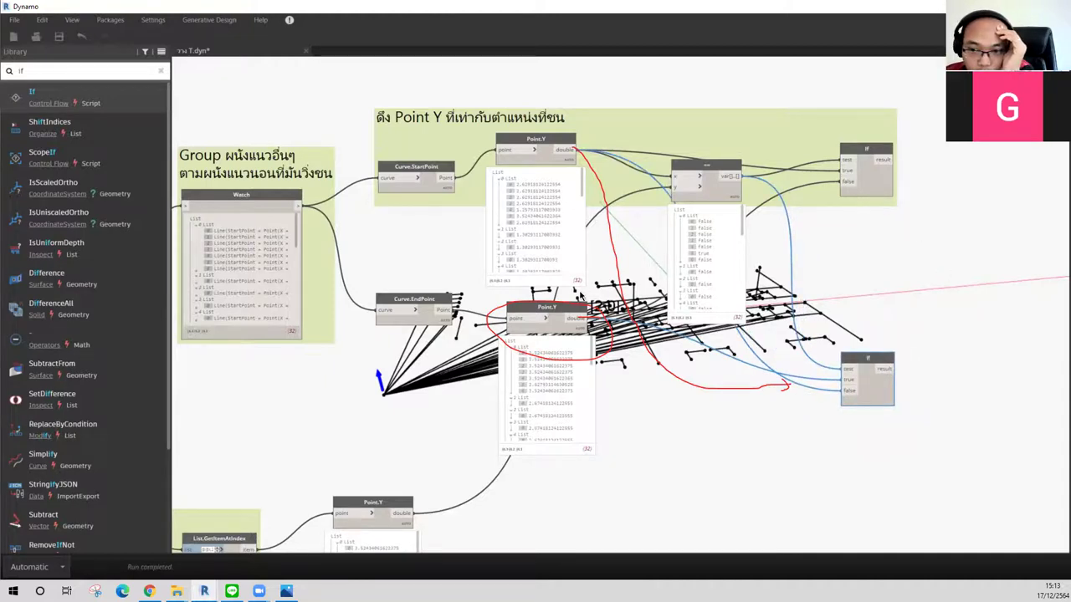
left_click_drag(358, 263, 946, 427)
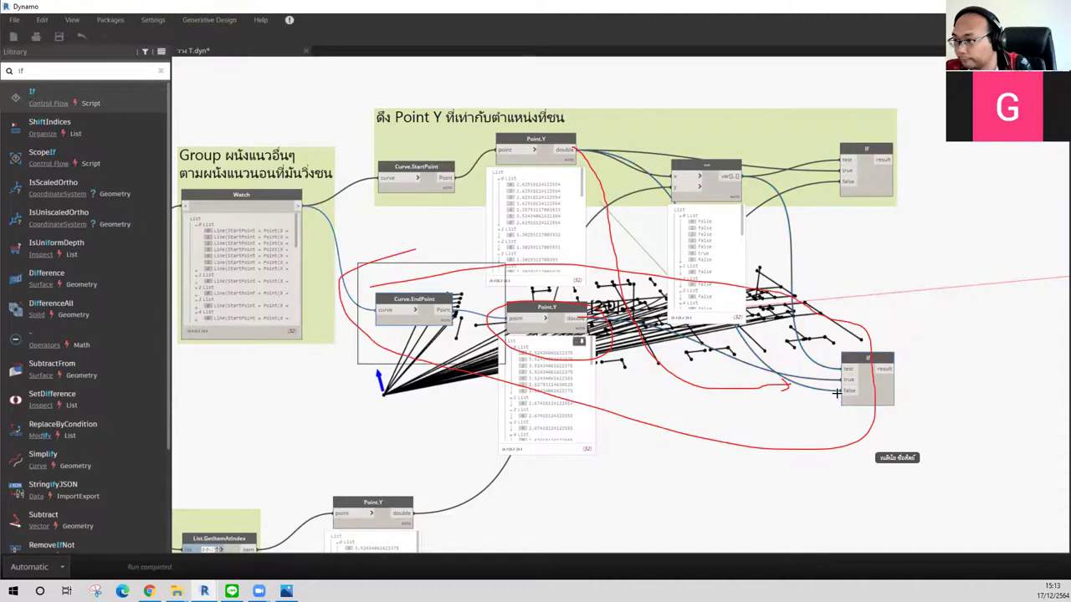
right_click(889, 362)
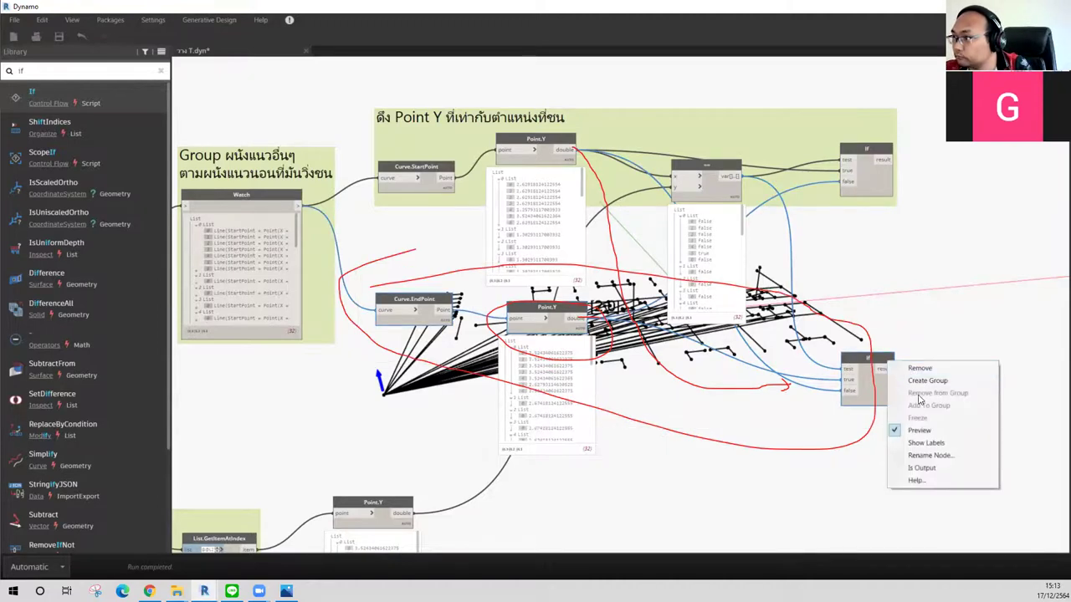
Step: Group the selected end-point nodes and second If, titling the group 'ดึง Point Y ปลายด้านไกล'
left_click(912, 381)
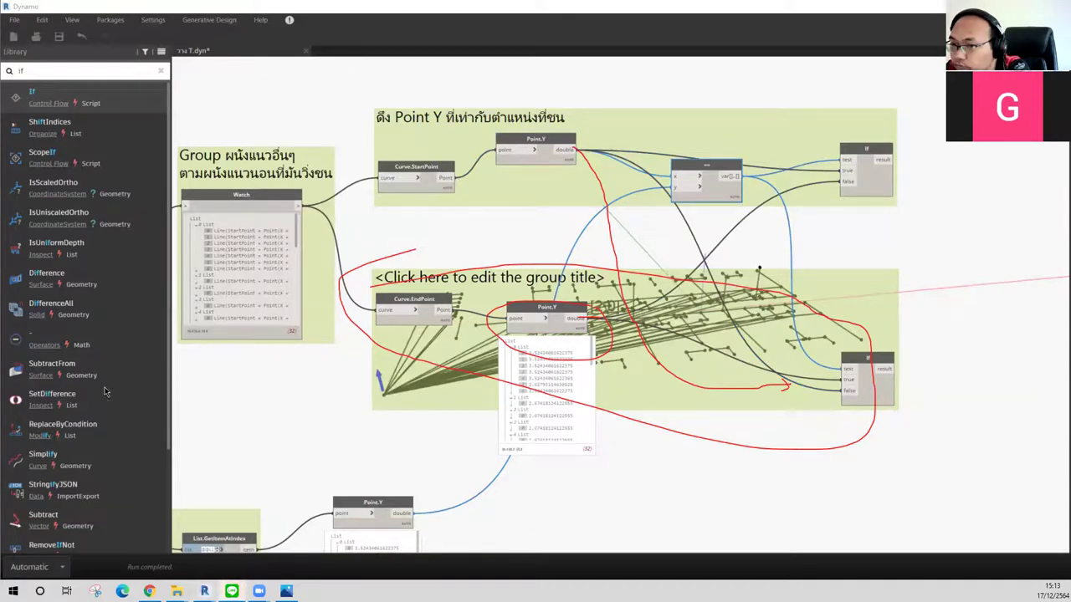
double_click(468, 284)
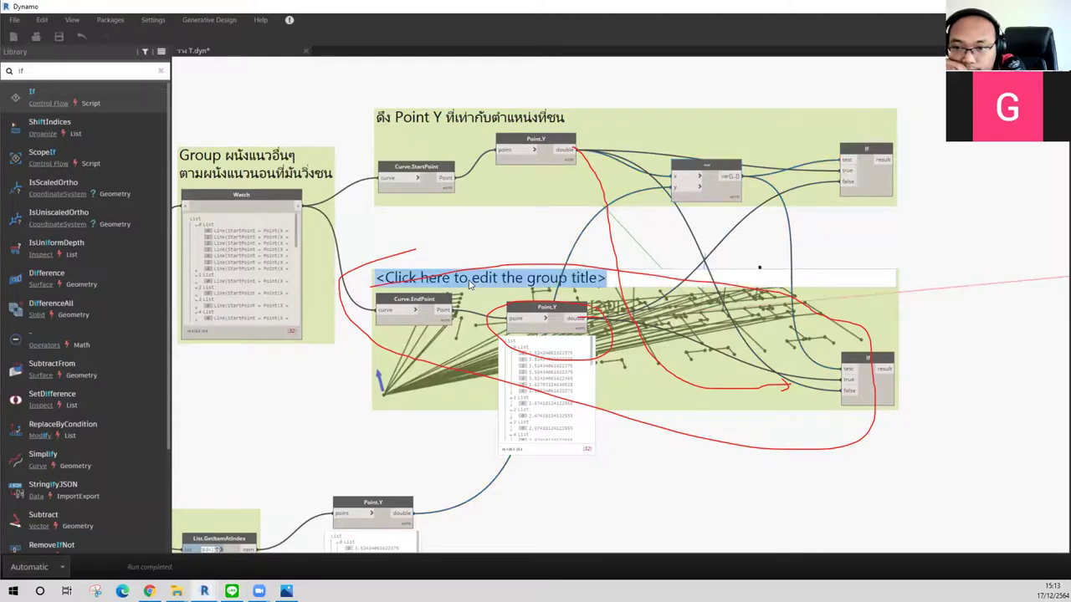
type("ดึง Point Y ปลายด้านไกล")
left_click(525, 243)
key("Escape")
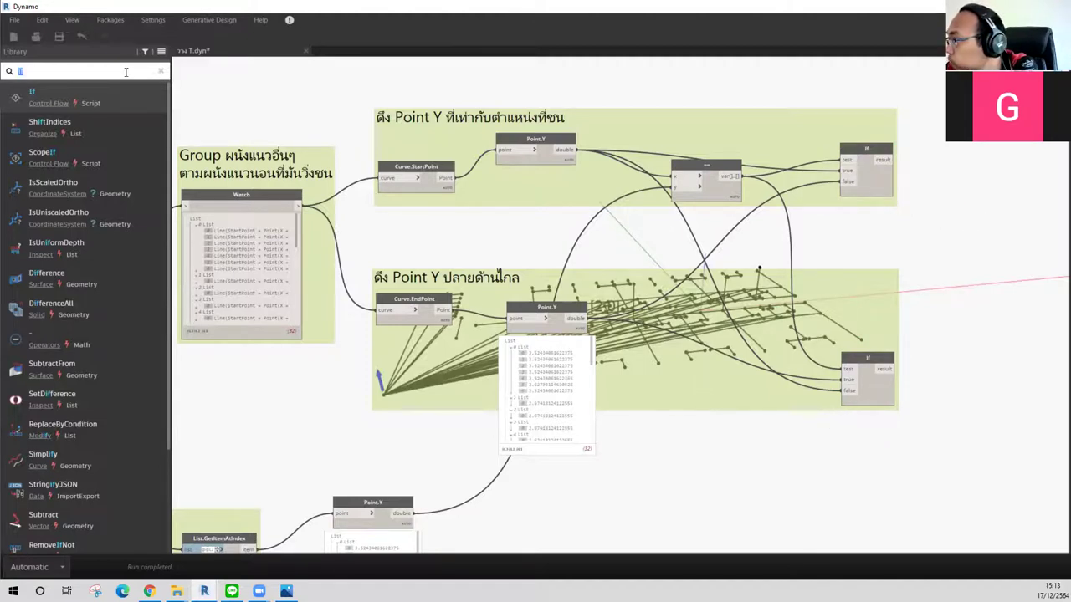
Step: Add a > node comparing the top If result (x) with the bottom If result (y)
type(">")
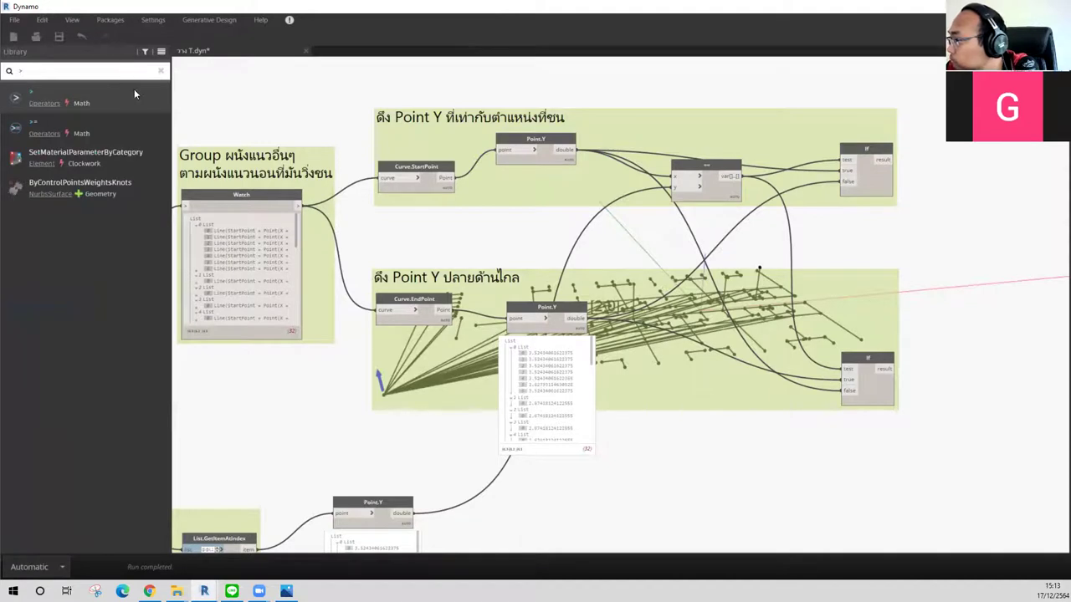
left_click(133, 92)
left_click_drag(664, 294, 1041, 258)
left_click_drag(886, 160, 981, 266)
left_click_drag(890, 369, 982, 277)
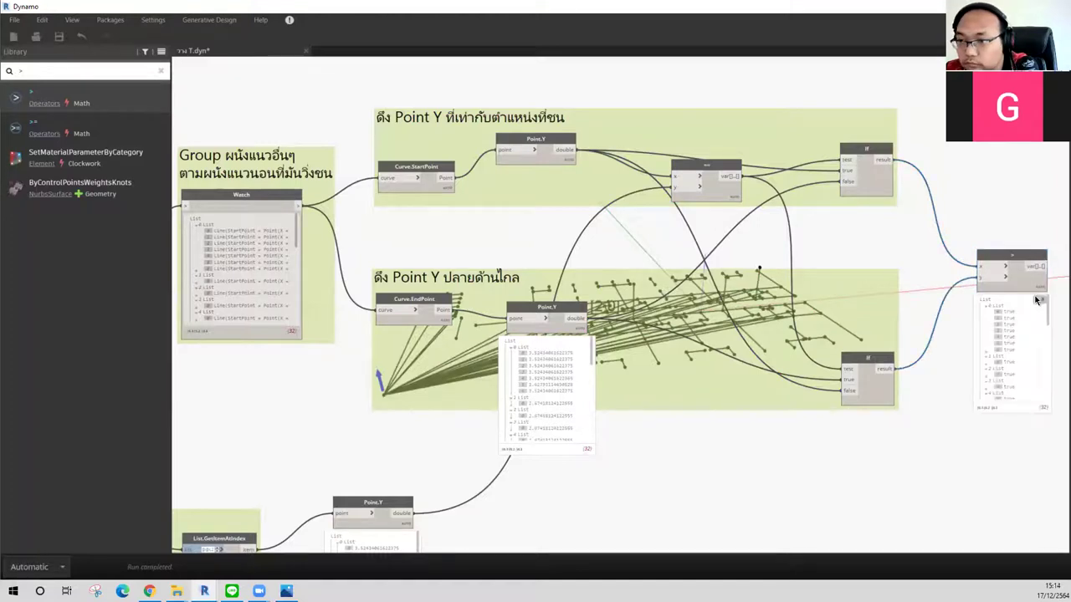
middle_click_drag(979, 200, 856, 184)
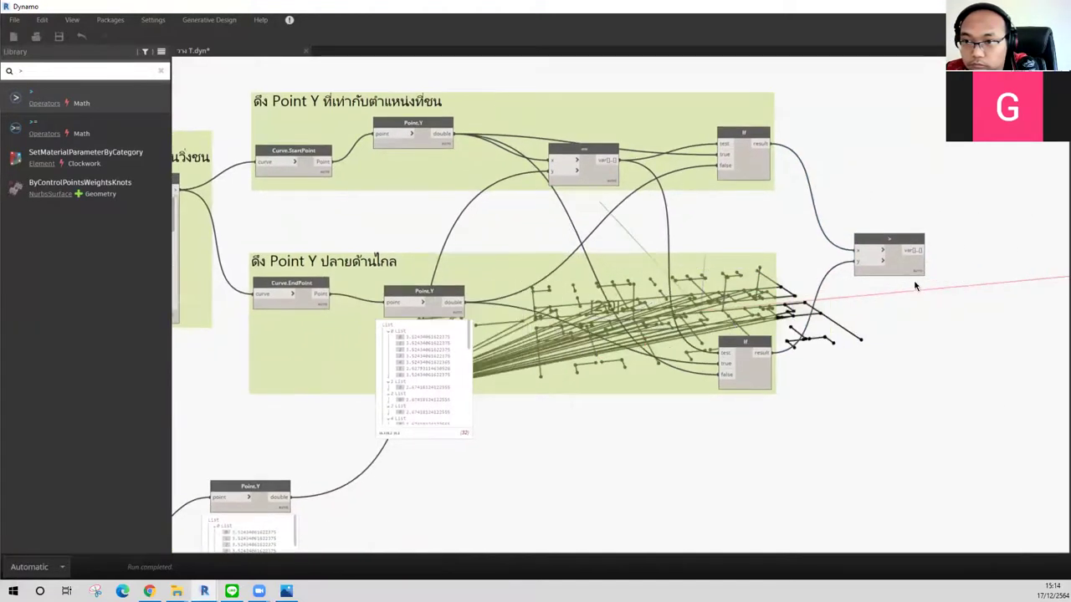
left_click(918, 277)
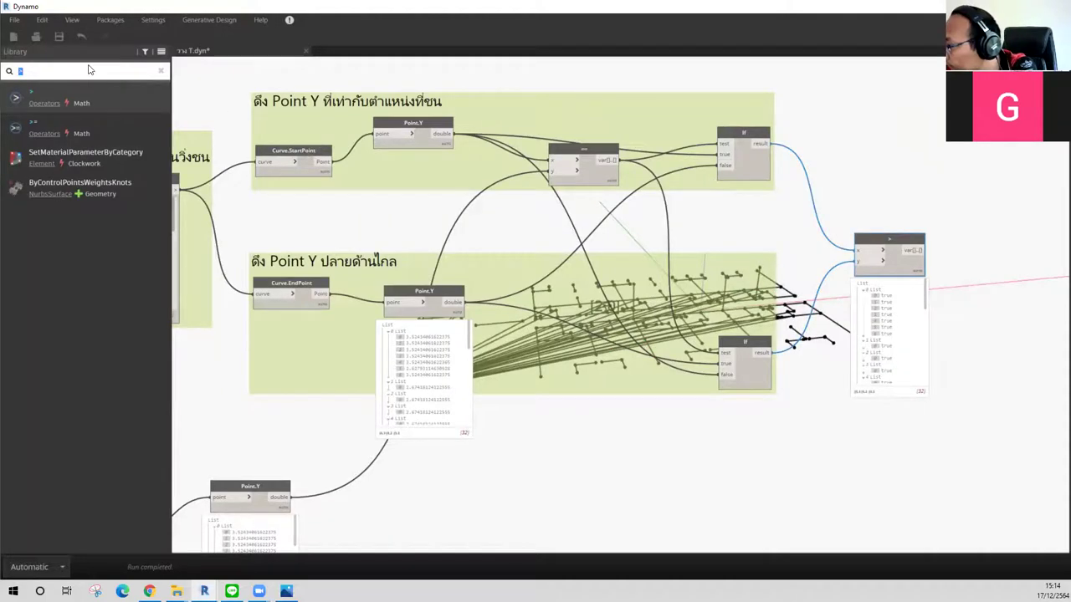
Step: Add a third If node with the > comparison result wired into its test
type("f")
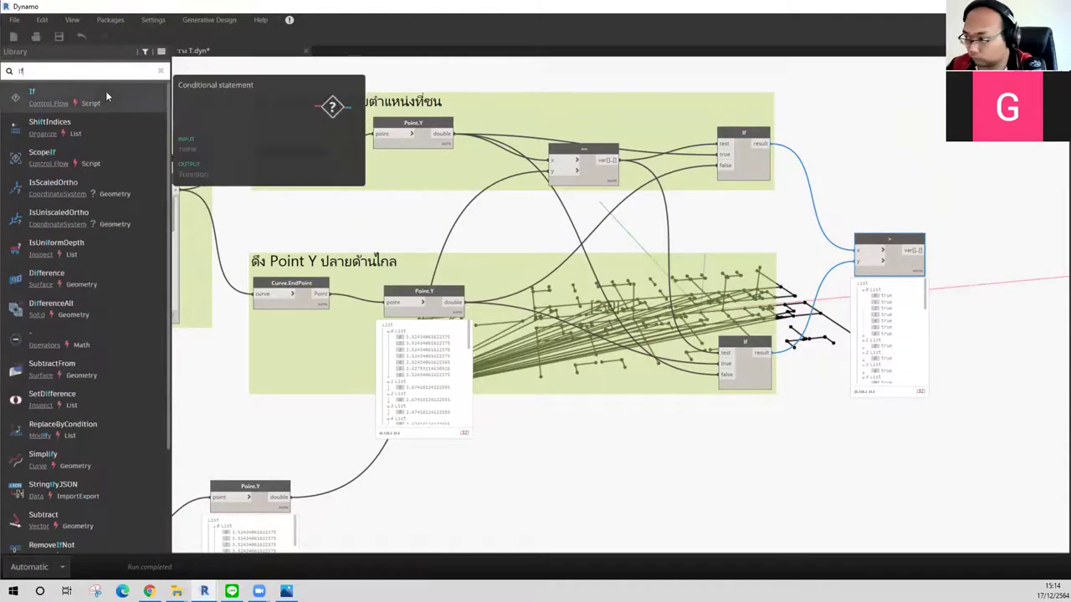
left_click(105, 92)
left_click_drag(664, 311, 1036, 169)
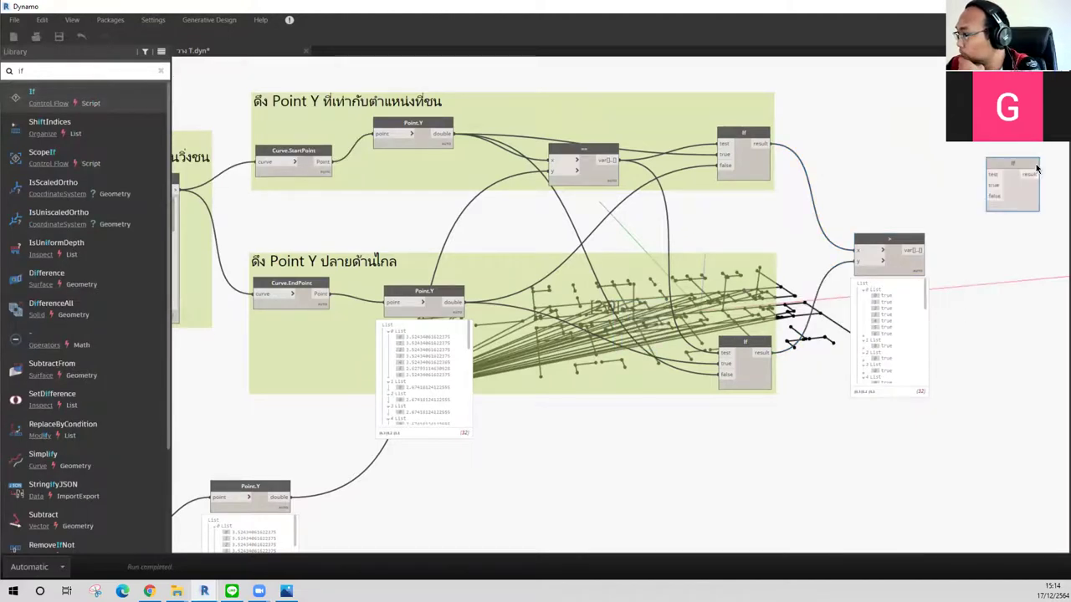
middle_click_drag(963, 277, 926, 283)
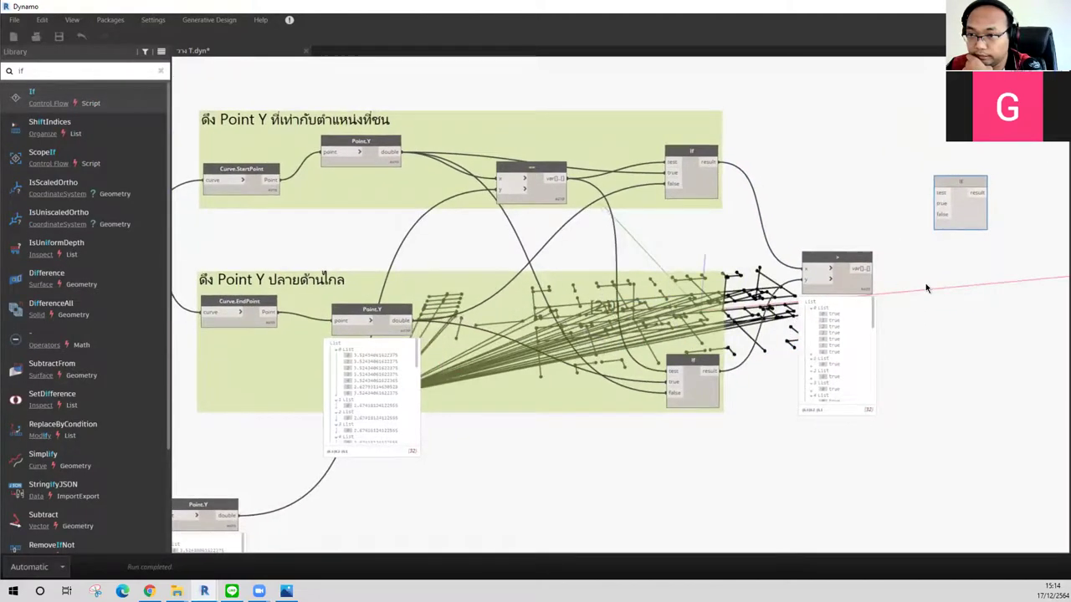
left_click(869, 269)
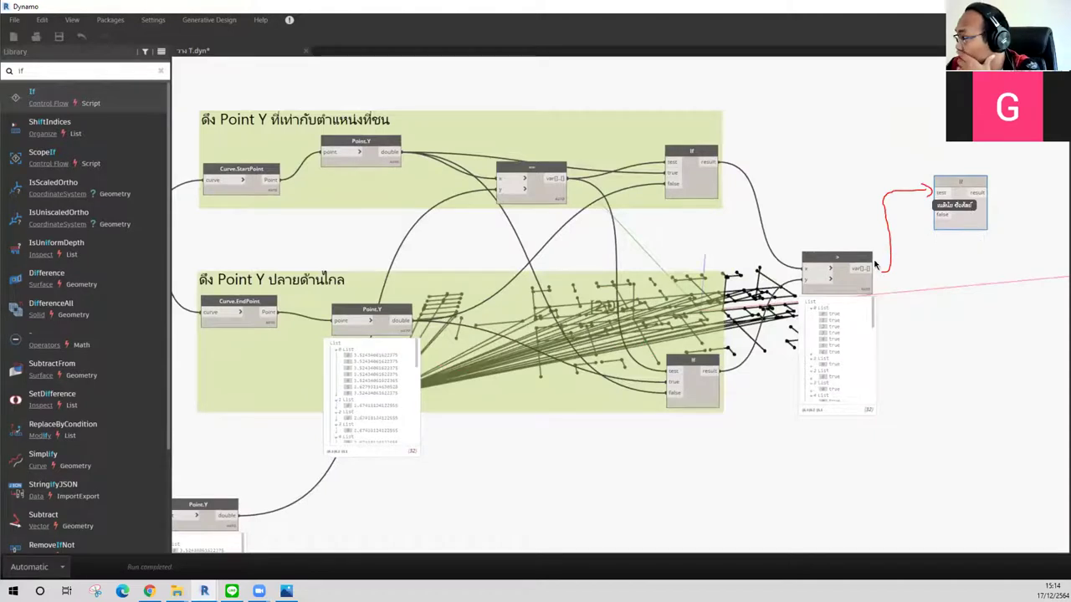
left_click(929, 196)
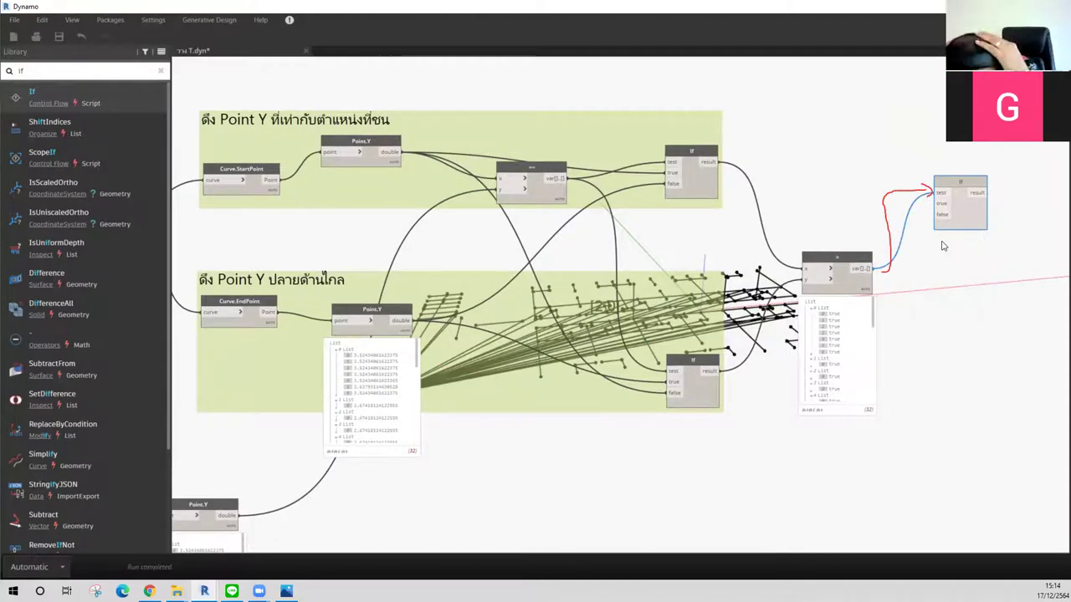
left_click_drag(958, 183, 963, 162)
Step: Create a Code Block string "วิ่งลง" and wire it to the third If's true input
double_click(858, 154)
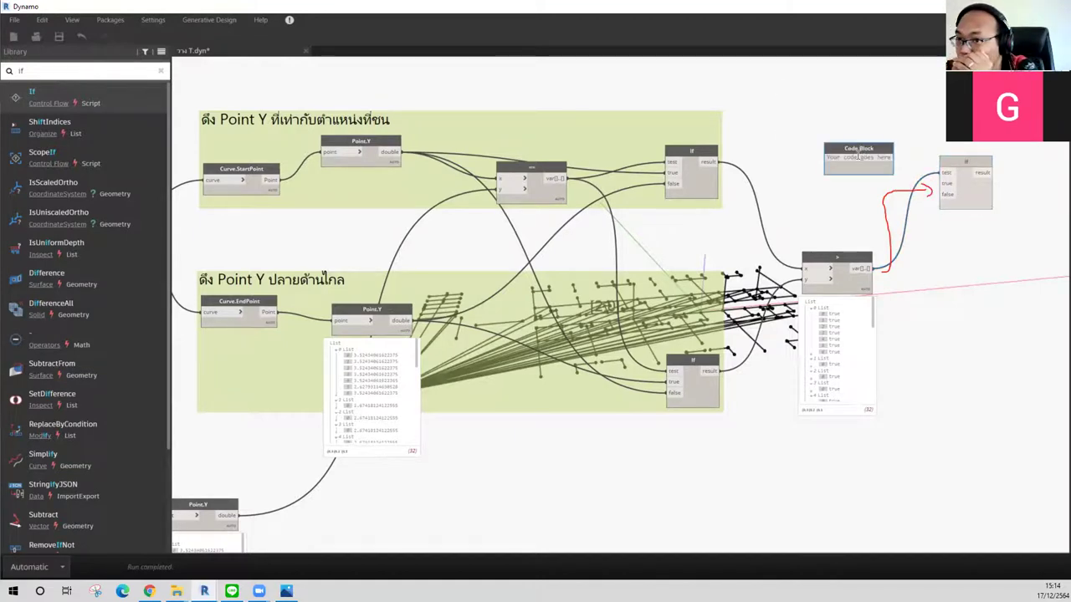
type("1;")
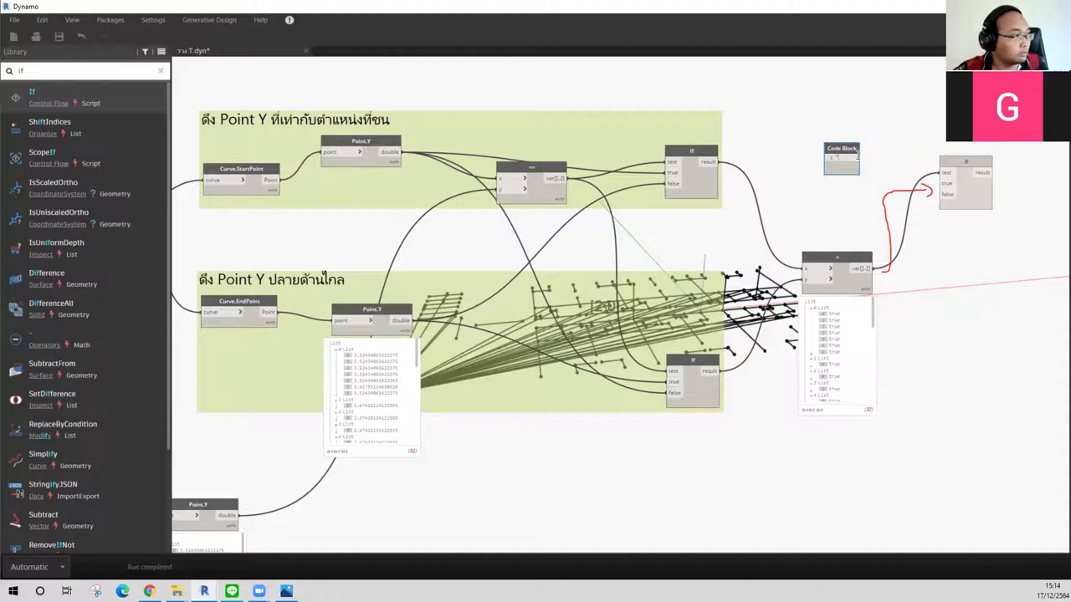
type("..0")
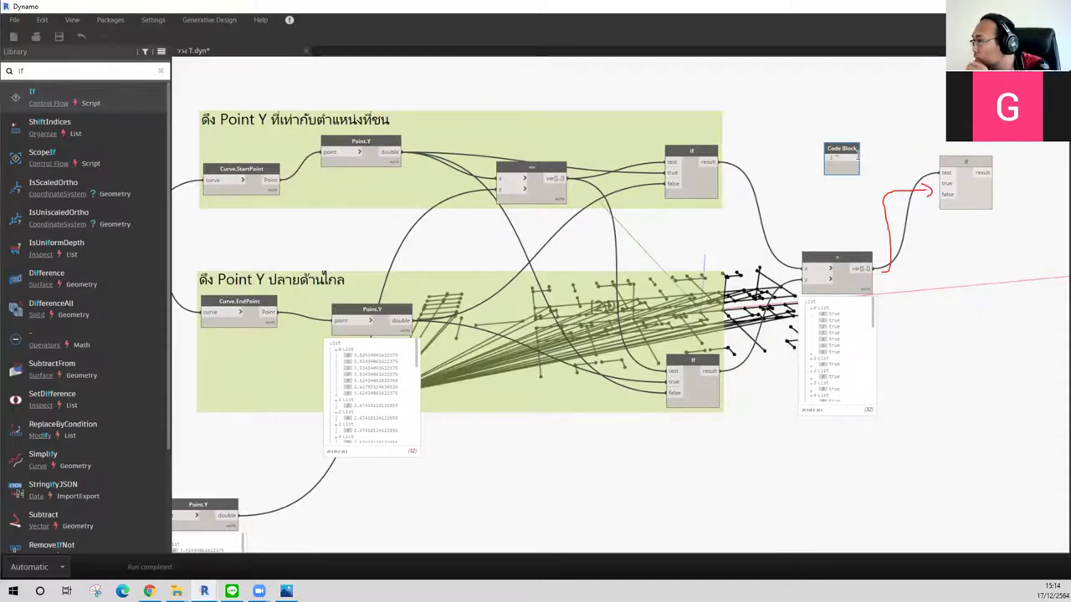
key("BackSpace")
key("BackSpace")
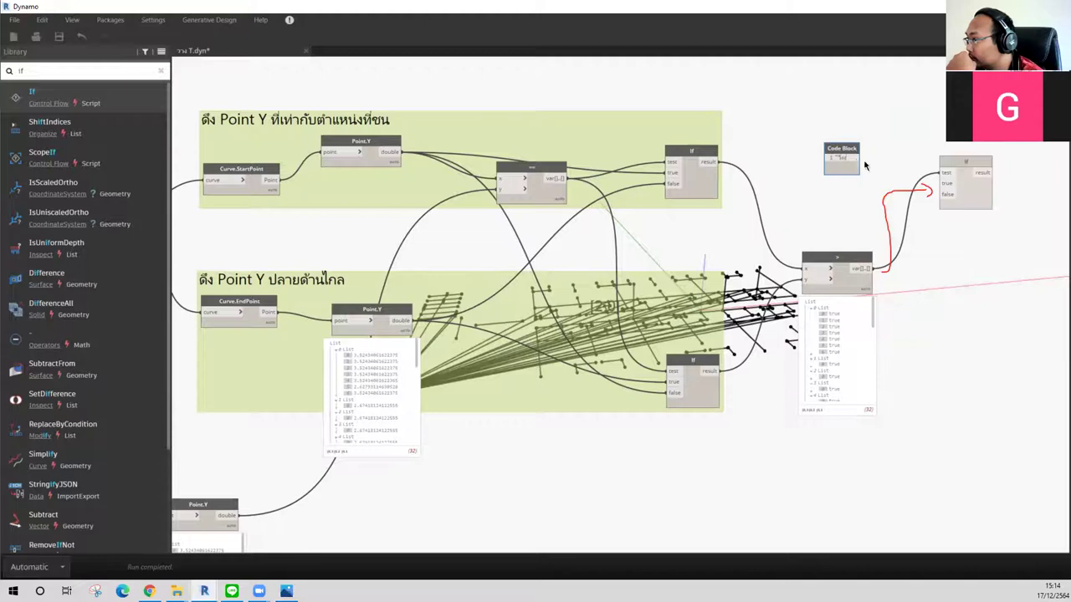
scroll(866, 165, "up", 5)
middle_click_drag(862, 144, 645, 142)
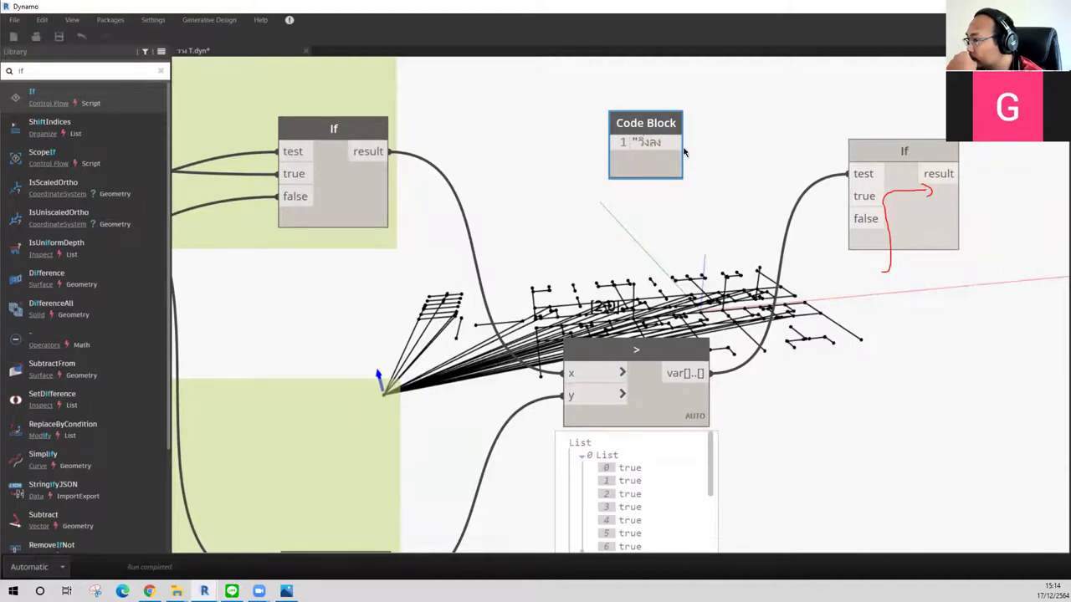
type("\";")
left_click(685, 155)
left_click_drag(691, 142, 849, 196)
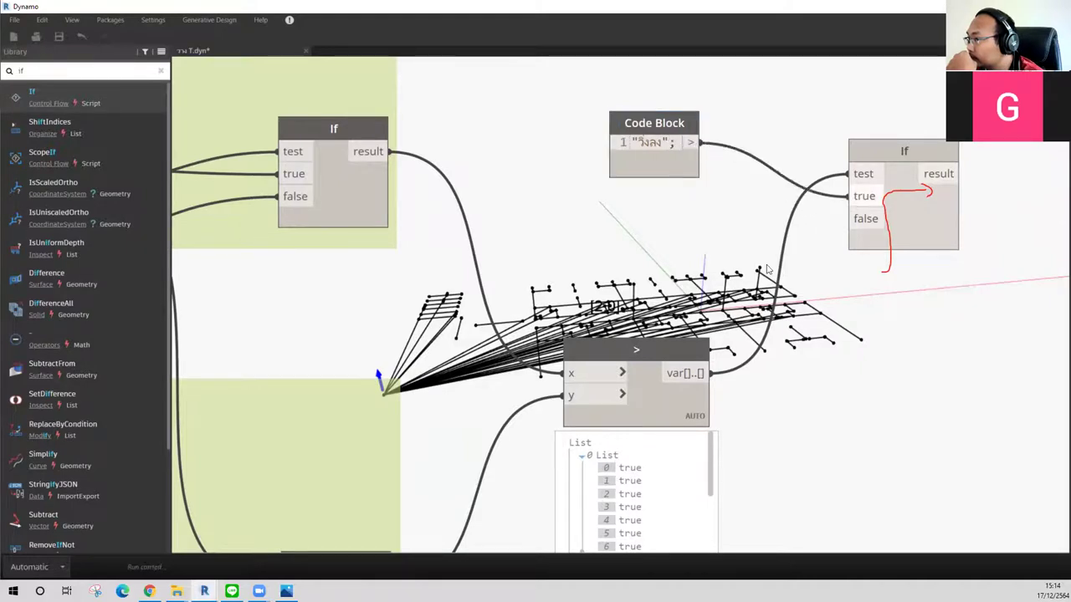
Step: Duplicate the code block, change it to "วิ่งขึ้น", and wire it to the If false input
left_click(682, 147)
key("ctrl+v")
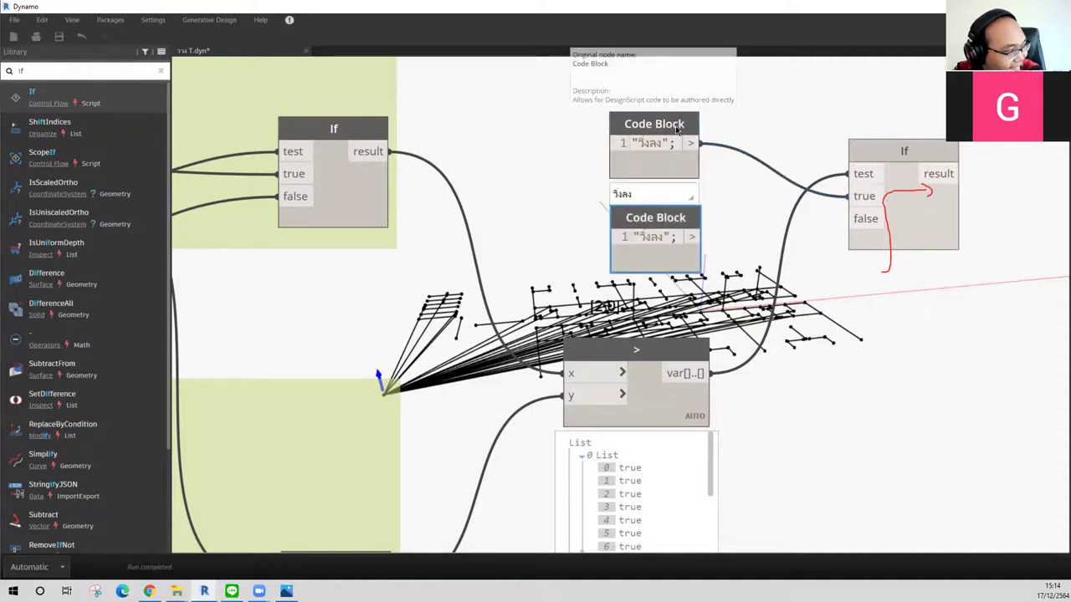
left_click_drag(678, 130, 690, 101)
double_click(659, 237)
double_click(658, 238)
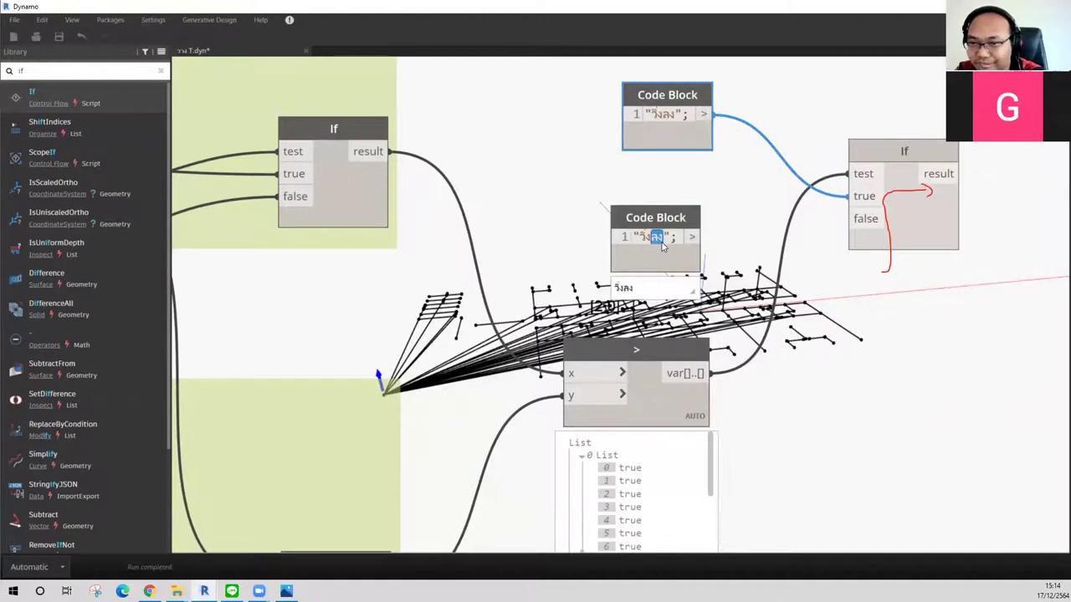
type("ข")
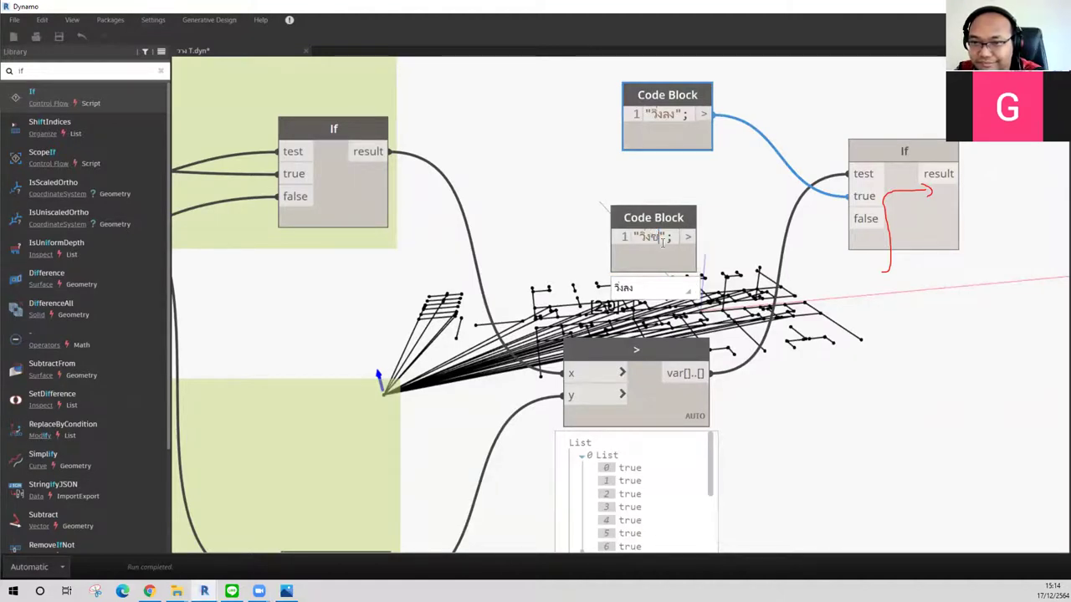
type("ึ้น")
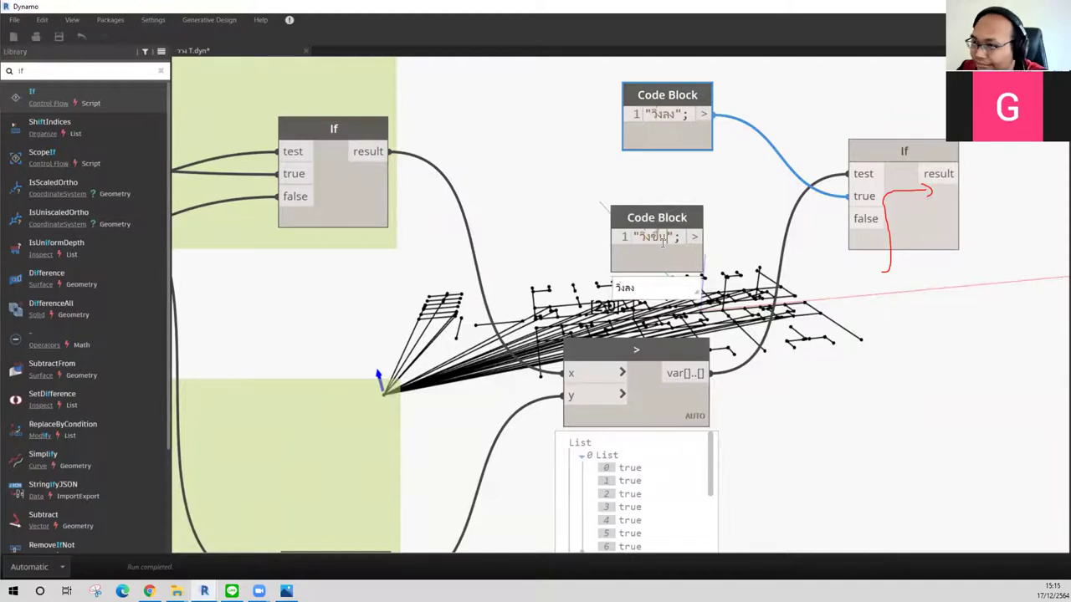
left_click(694, 236)
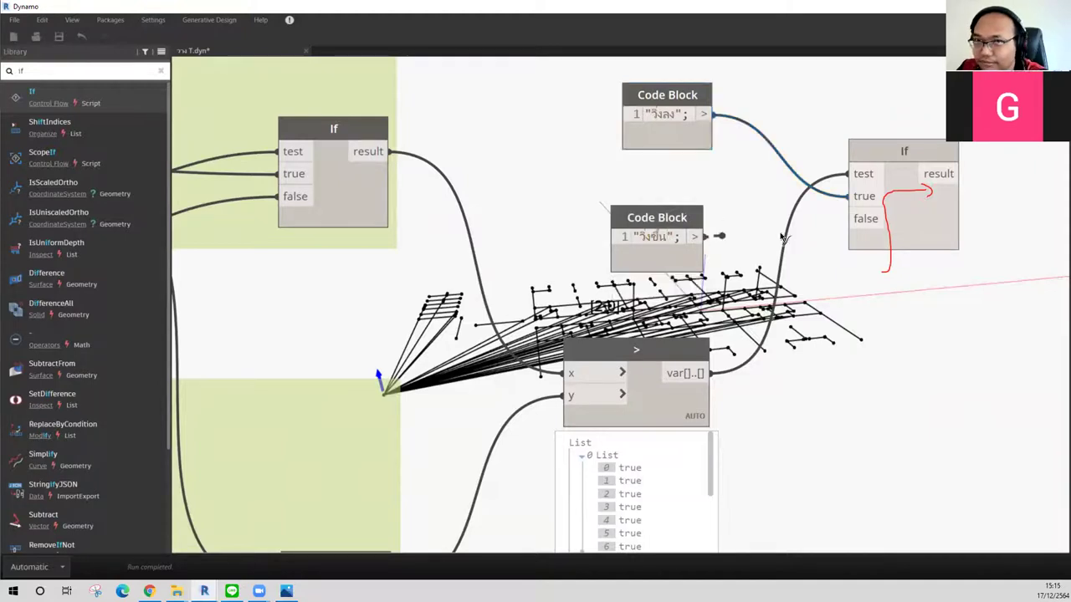
left_click(853, 219)
left_click(935, 245)
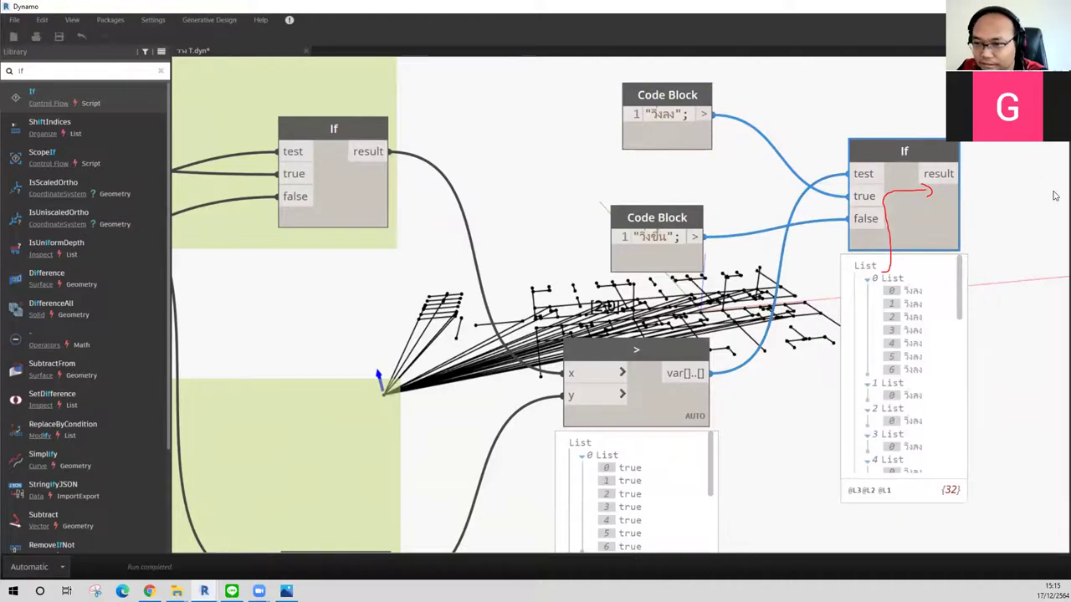
scroll(906, 343, "down", 3)
scroll(908, 346, "down", 2)
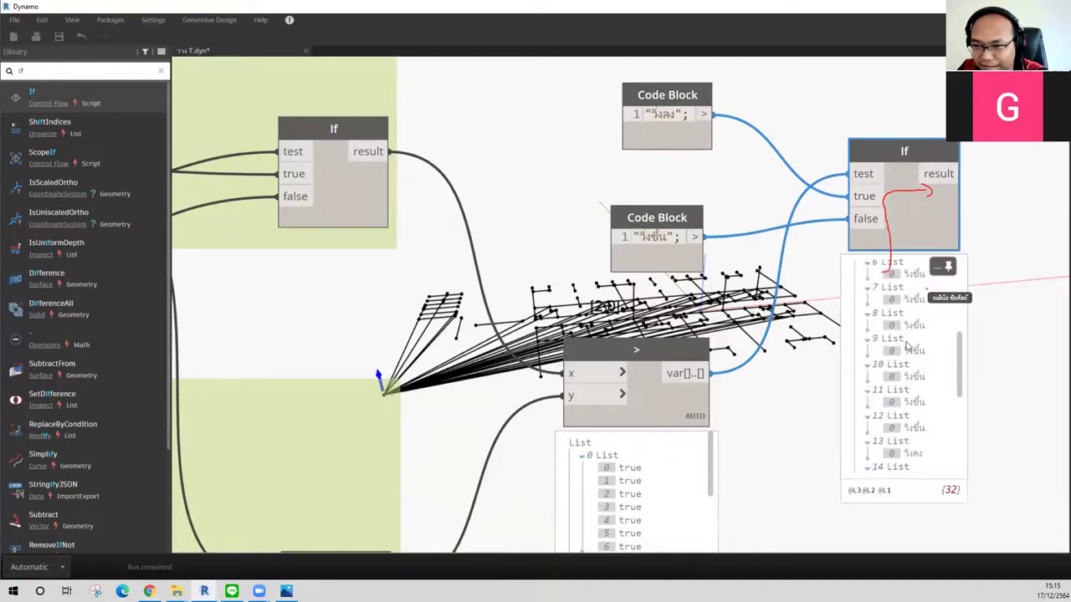
scroll(908, 346, "up", 2)
scroll(912, 345, "up", 2)
scroll(916, 345, "up", 2)
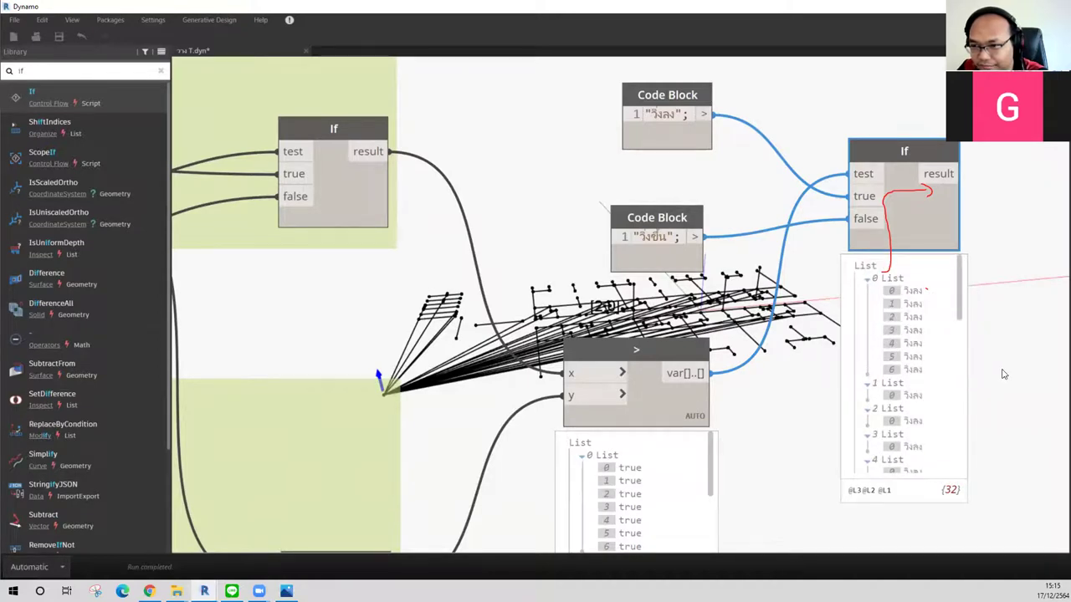
left_click_drag(916, 283, 899, 373)
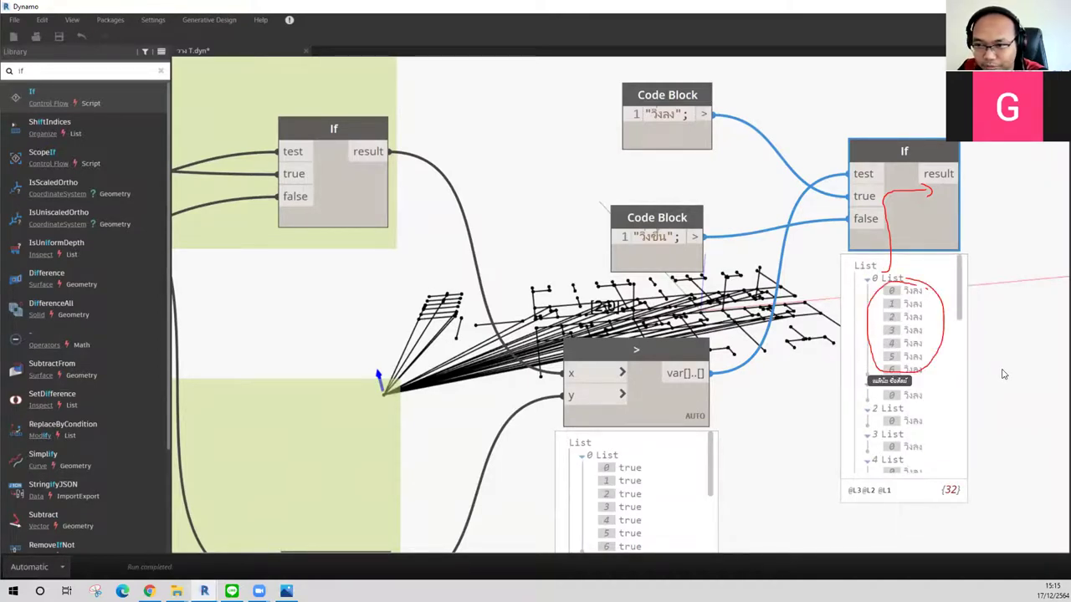
left_click_drag(905, 274, 870, 287)
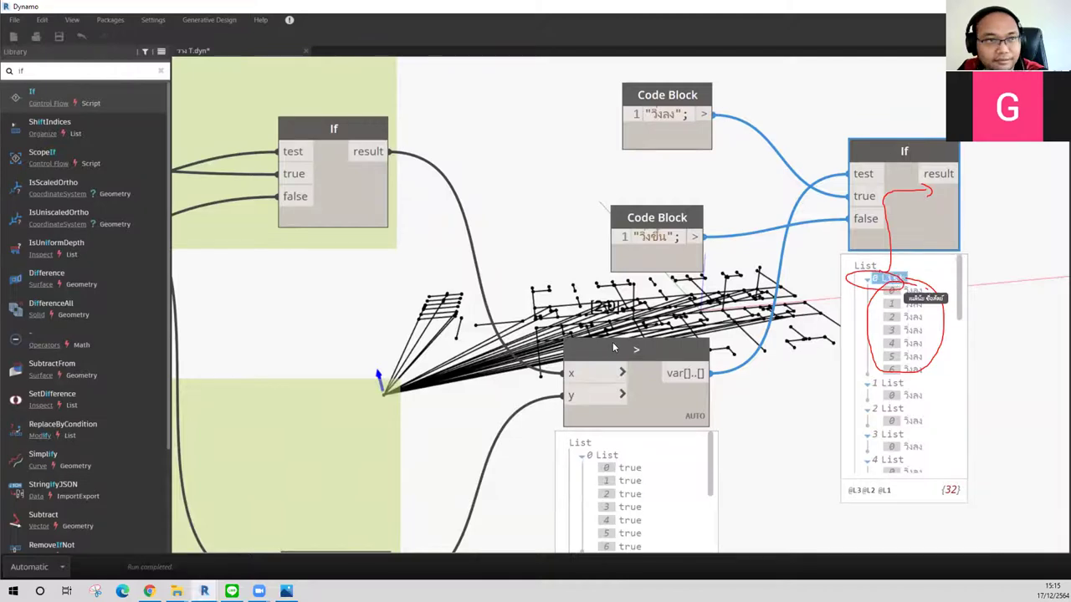
scroll(394, 306, "down", 5)
scroll(583, 309, "up", 2)
scroll(661, 318, "up", 1)
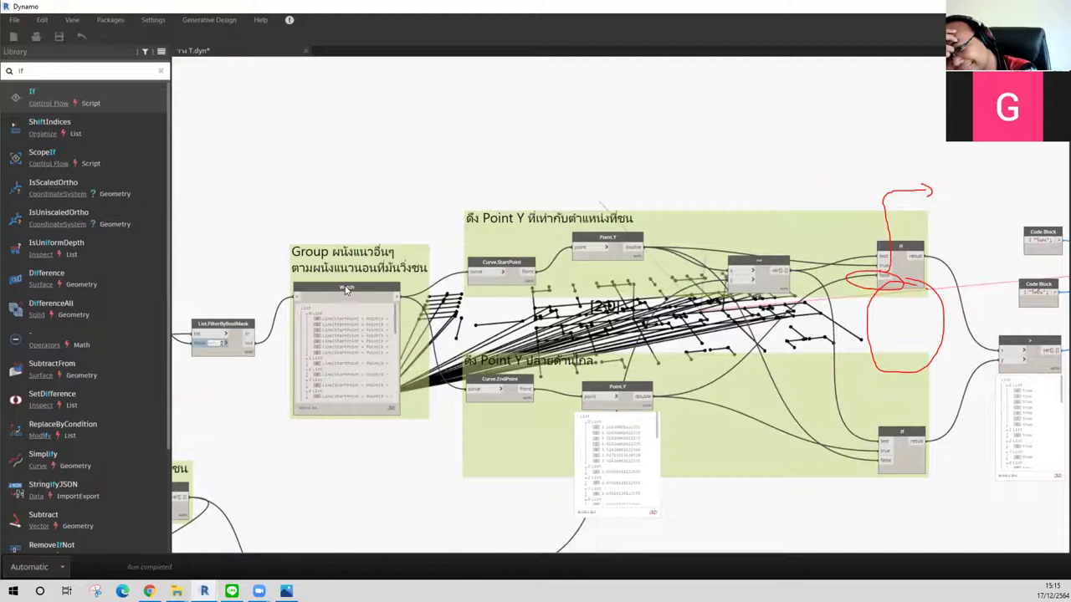
mouse_move(340, 299)
middle_mouse_down()
mouse_move(456, 352)
mouse_move(581, 363)
middle_mouse_up()
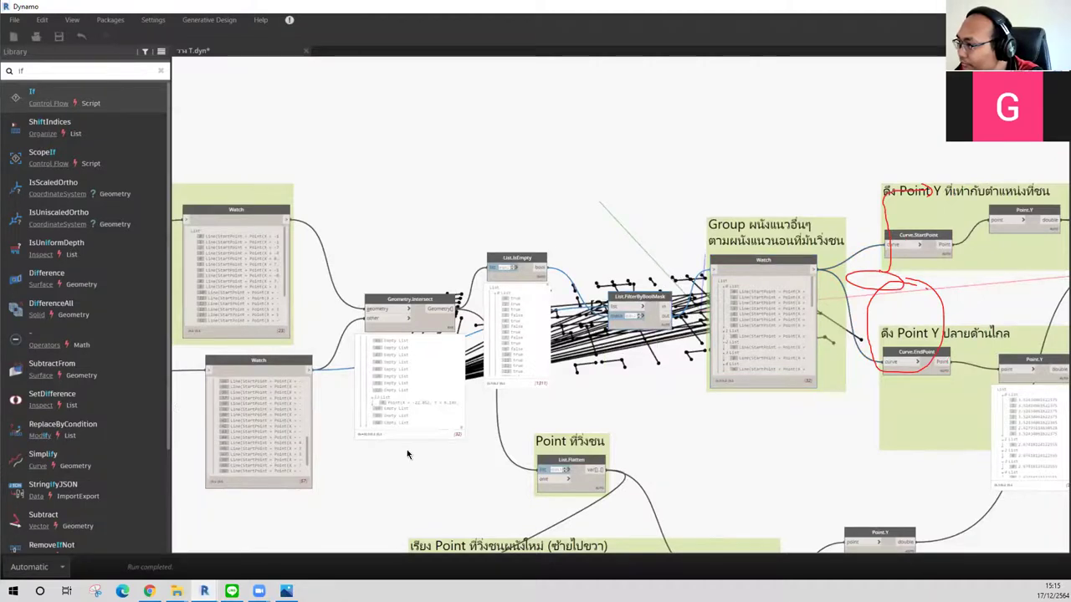
middle_click_drag(407, 449, 526, 387)
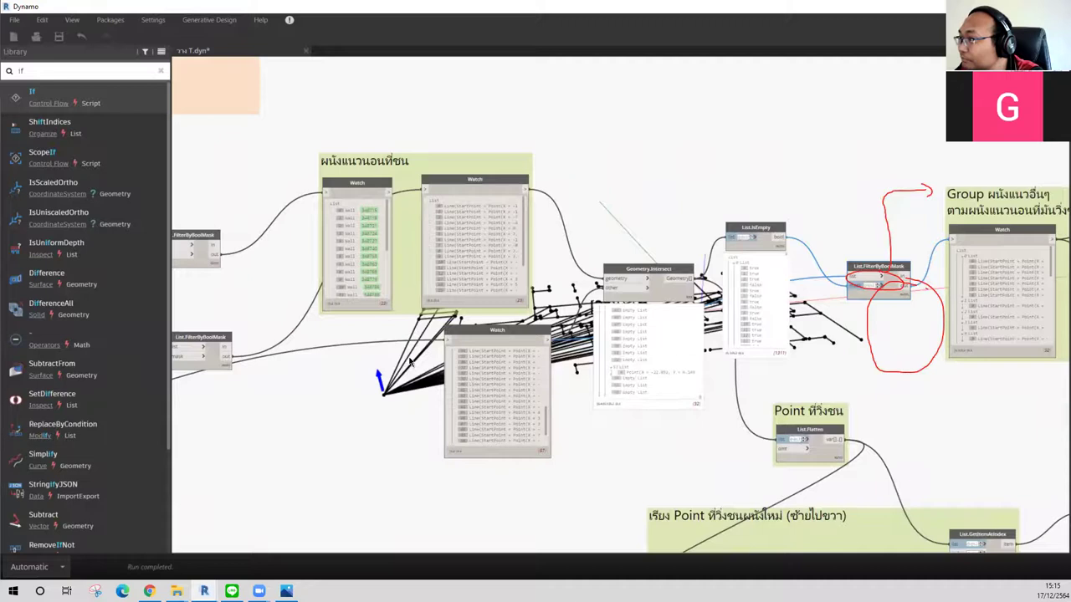
scroll(402, 343, "up", 1)
scroll(392, 330, "up", 2)
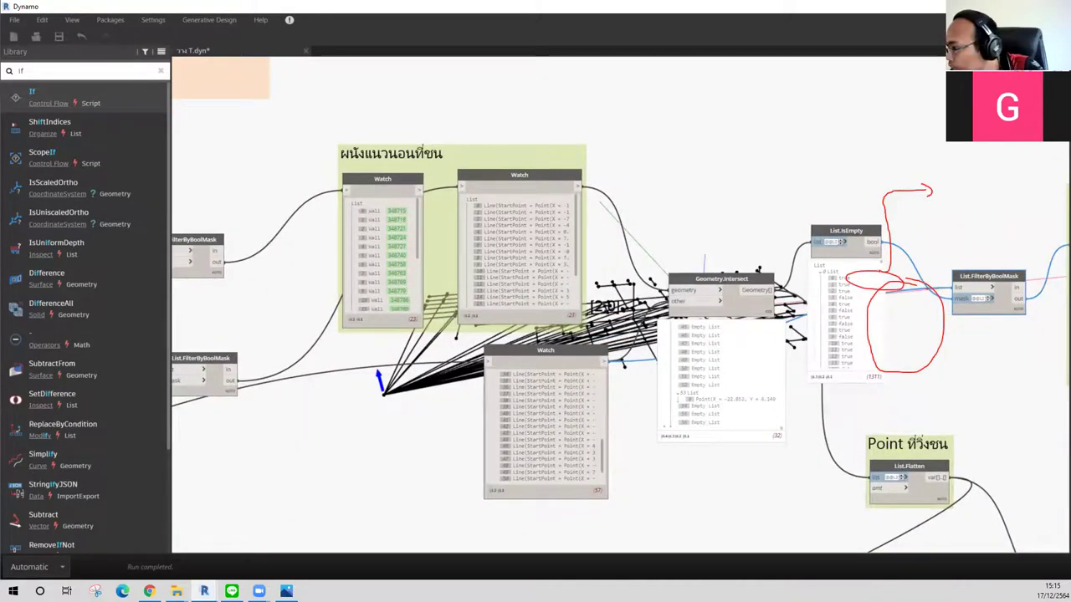
Step: In Revit, decline saving, select wall ID 348715 by ID, and zoom to it in Level 1
key("alt+Tab")
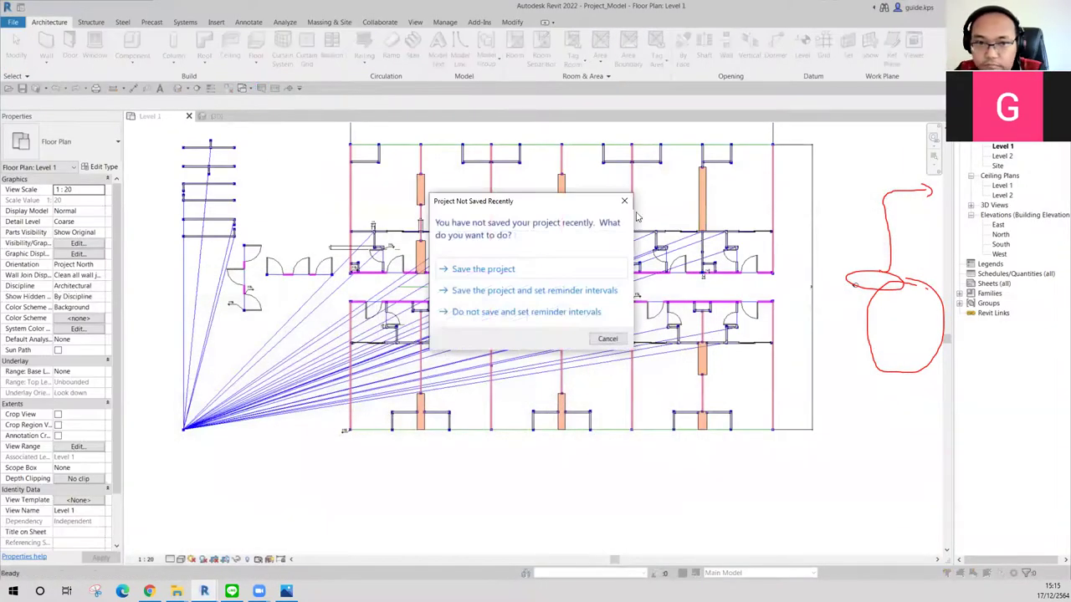
left_click(623, 203)
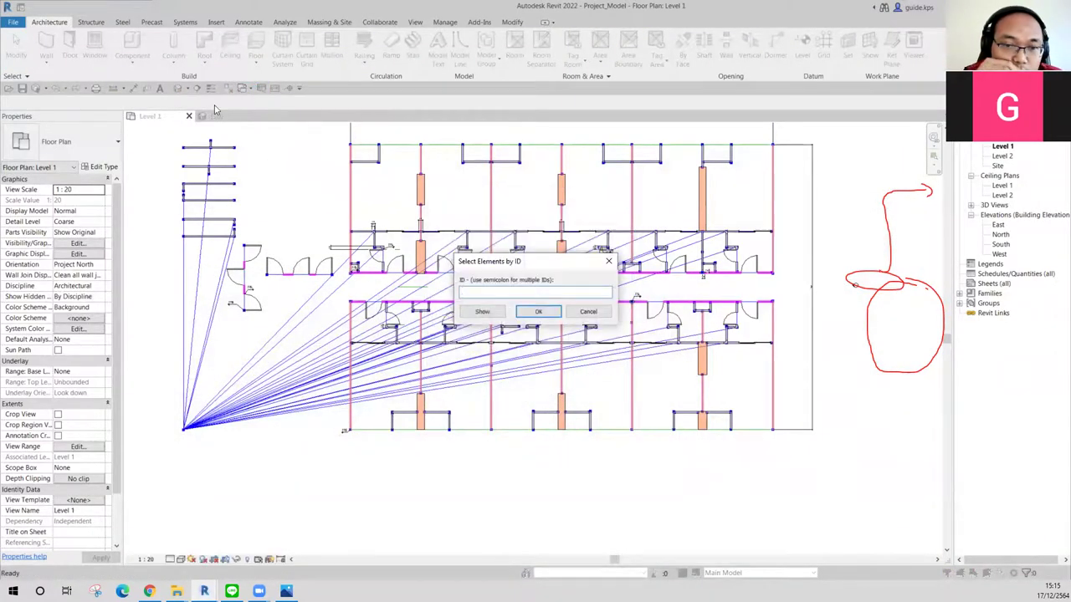
type("348715")
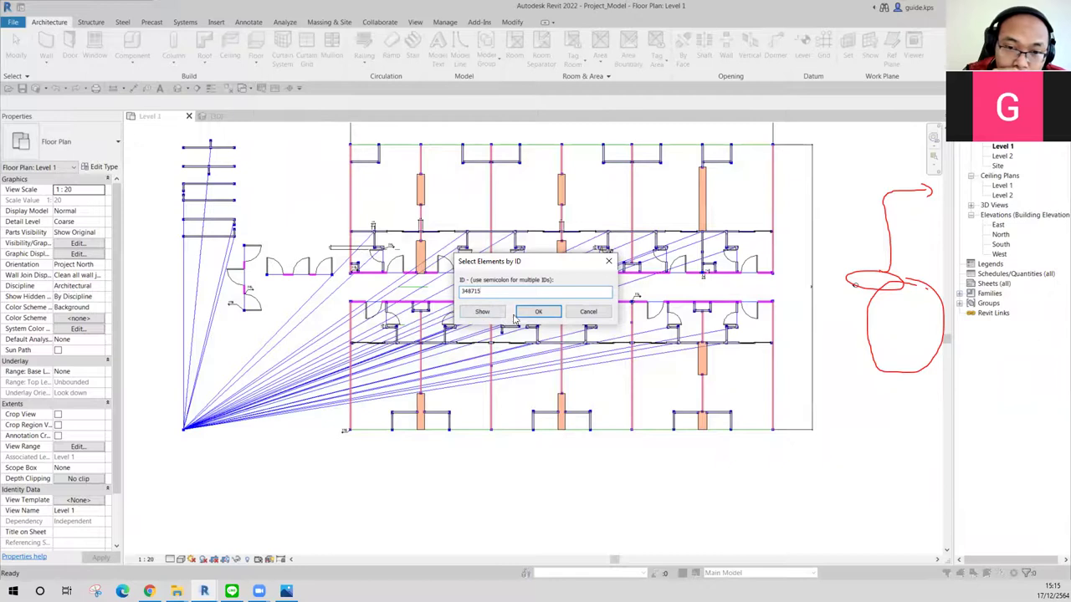
left_click(544, 313)
scroll(663, 287, "up", 3)
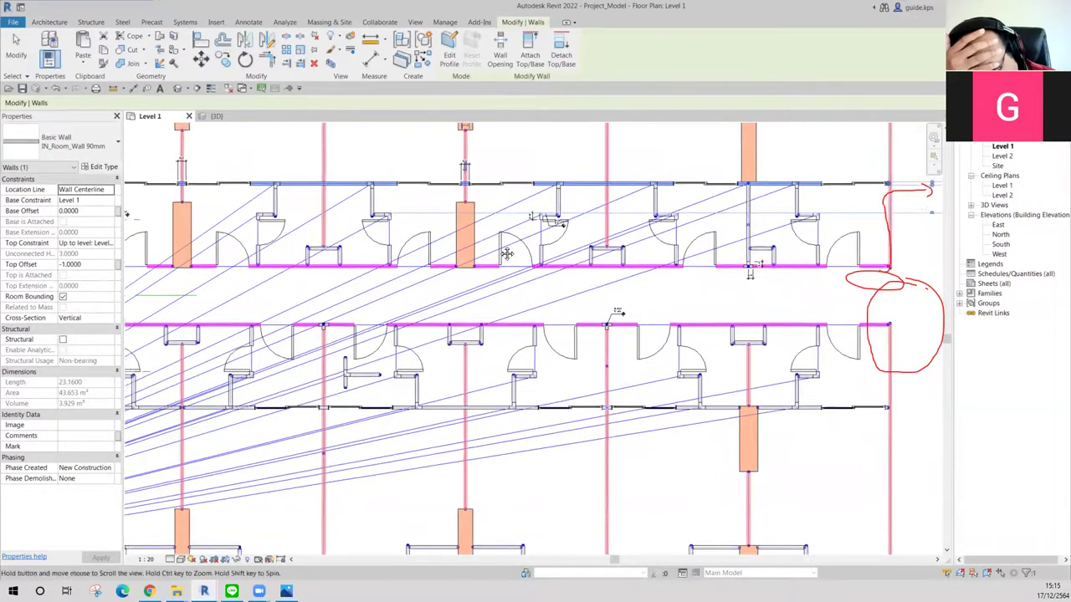
mouse_move(423, 206)
middle_mouse_down()
mouse_move(527, 270)
mouse_move(546, 315)
middle_mouse_up()
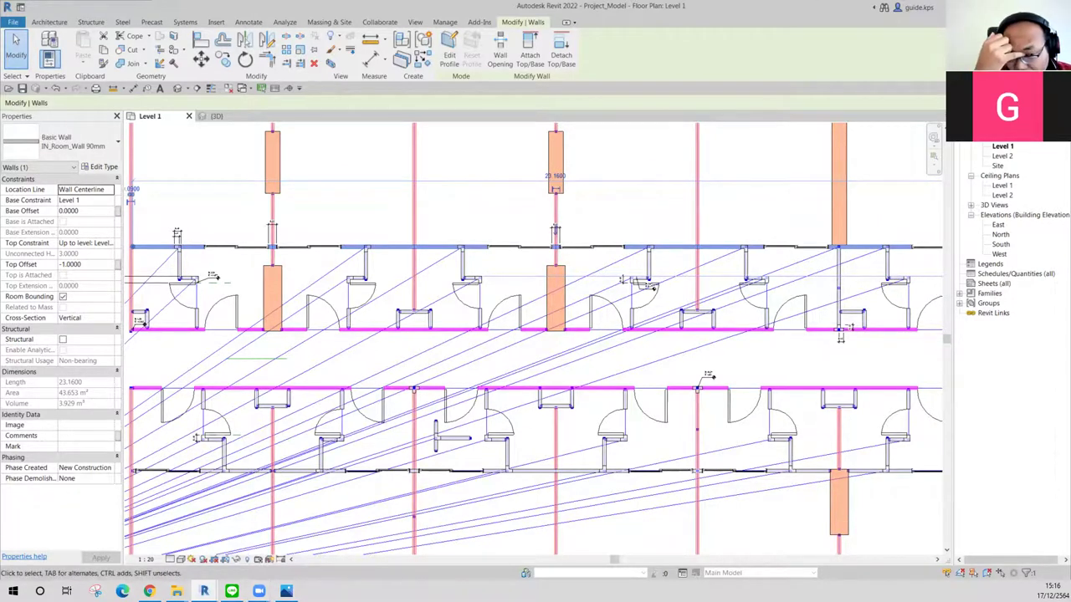
Step: Back in Dynamo, inspect the If node's วิ่งขึ้น/วิ่งลง results for lists 6 and 1
left_click(264, 536)
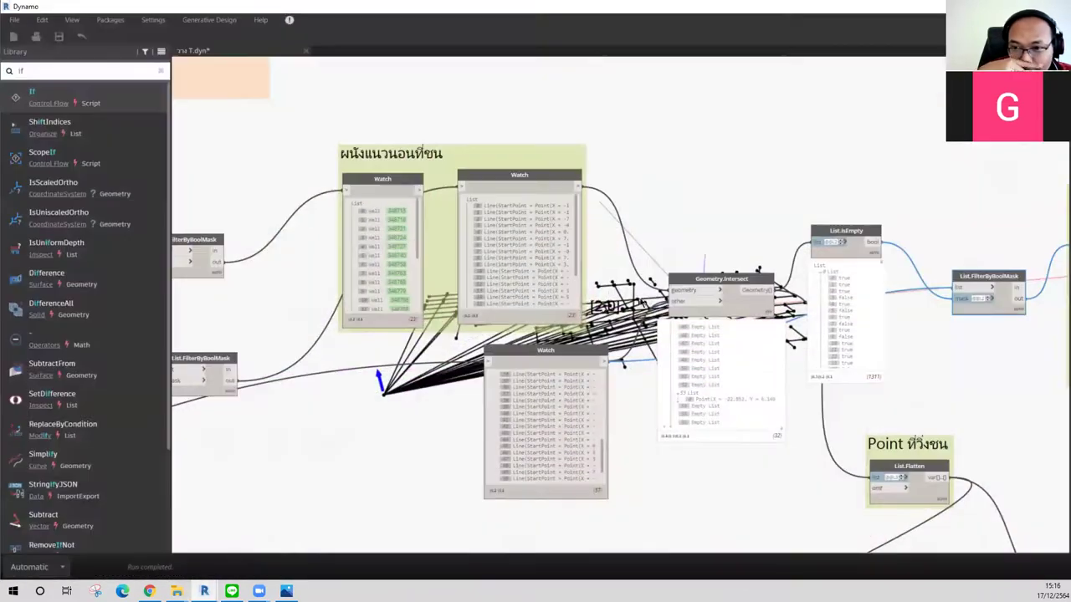
middle_click_drag(641, 305, 487, 362)
scroll(488, 362, "up", 2)
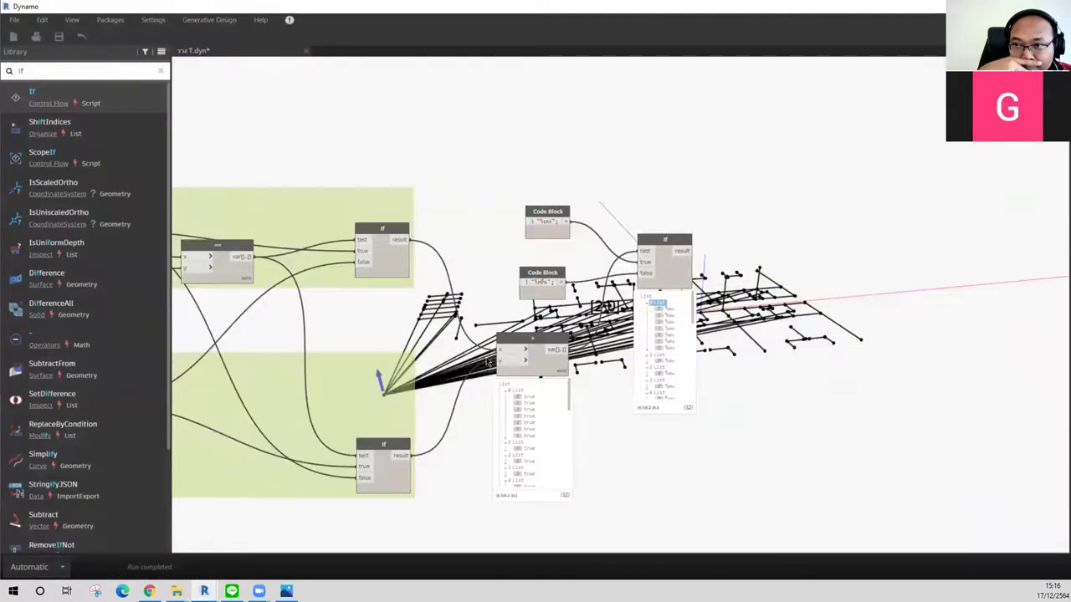
scroll(703, 398, "up", 3)
scroll(641, 346, "down", 2)
scroll(641, 347, "down", 2)
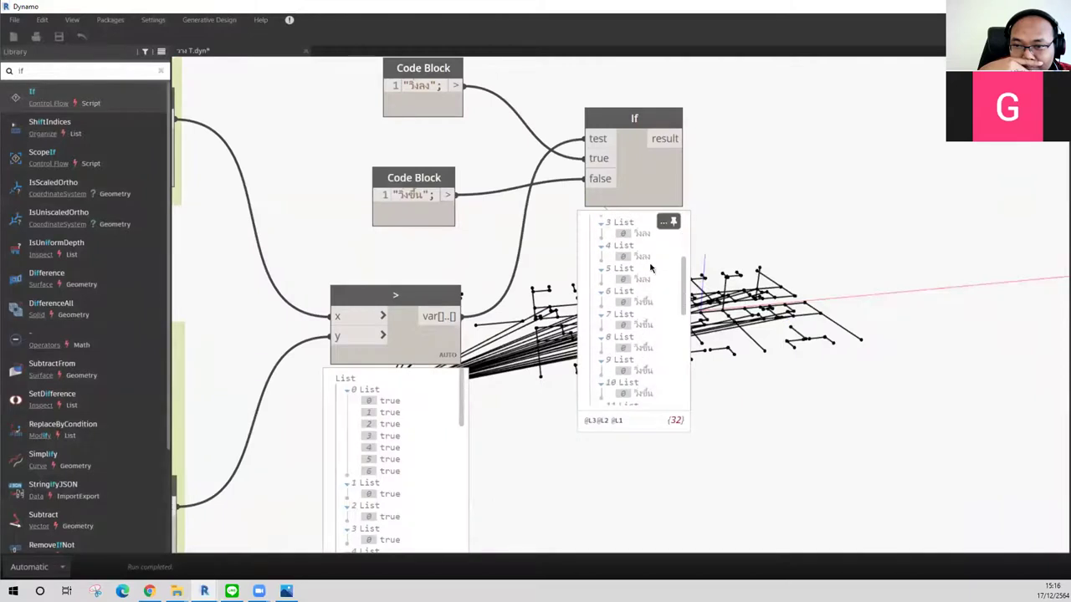
scroll(651, 267, "up", 2)
left_click(645, 341)
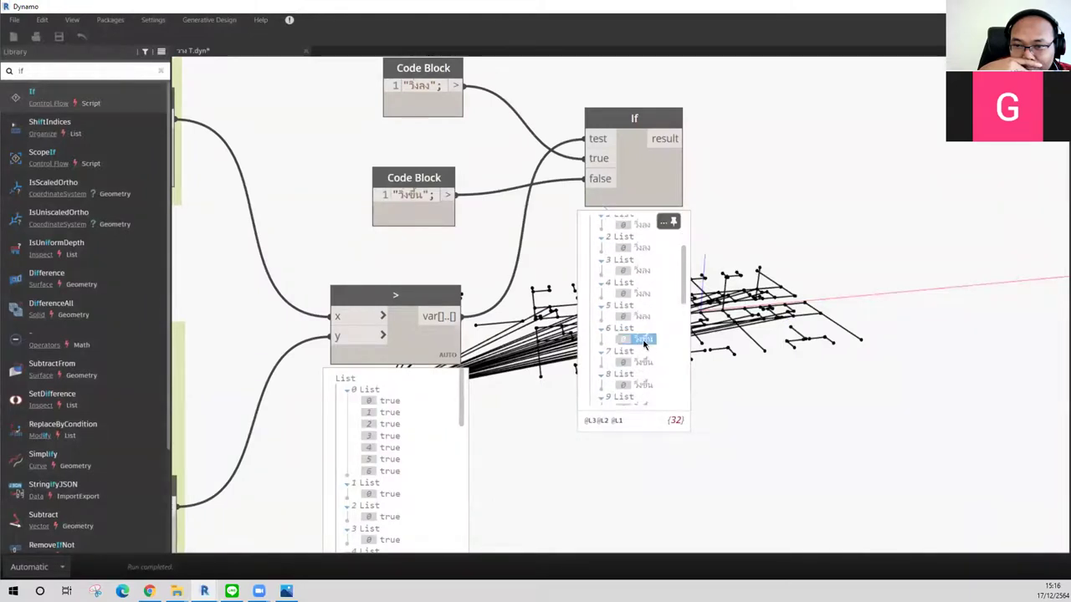
scroll(619, 344, "up", 3)
left_click(623, 336)
scroll(620, 343, "down", 5)
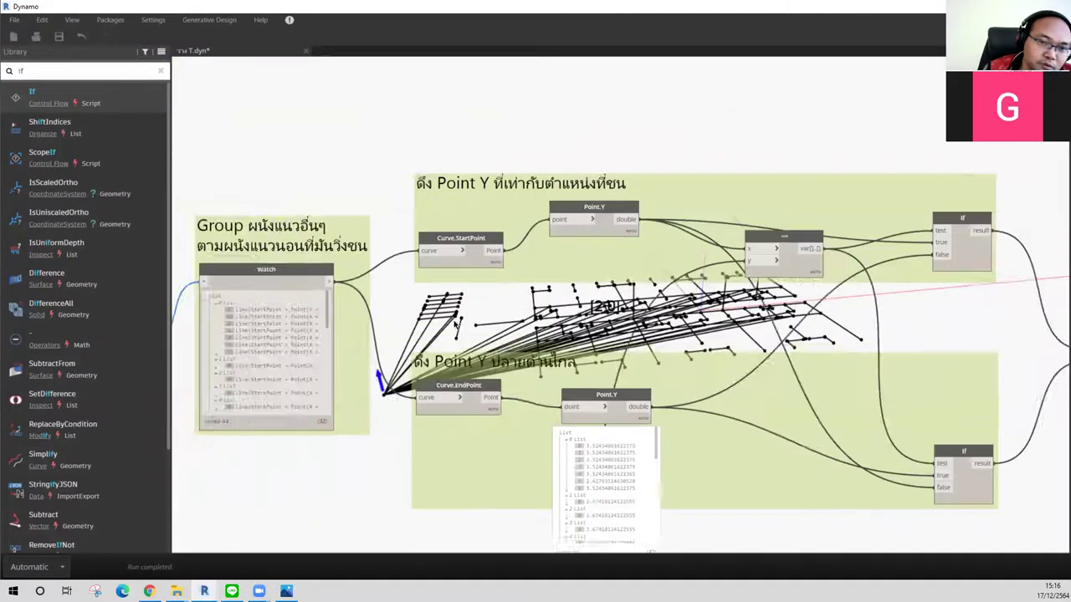
scroll(456, 325, "down", 2)
Step: Pick Wall 348758 (row 6) in the horizontal clashing walls Watch list
mouse_move(284, 334)
middle_mouse_down()
mouse_move(534, 335)
mouse_move(634, 377)
mouse_move(709, 381)
middle_mouse_up()
middle_click_drag(397, 308, 464, 329)
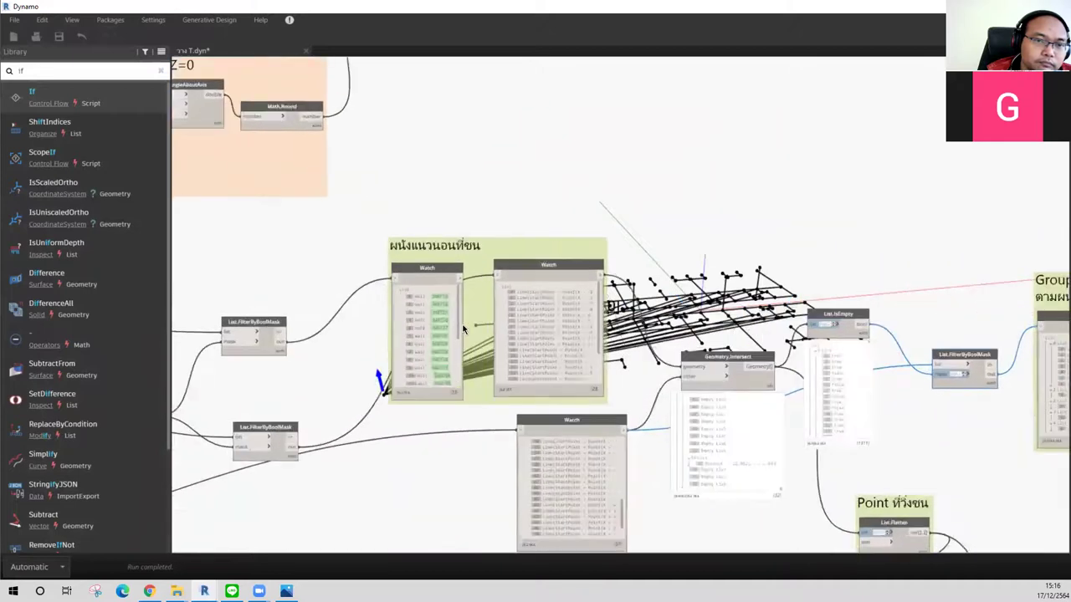
scroll(464, 329, "up", 3)
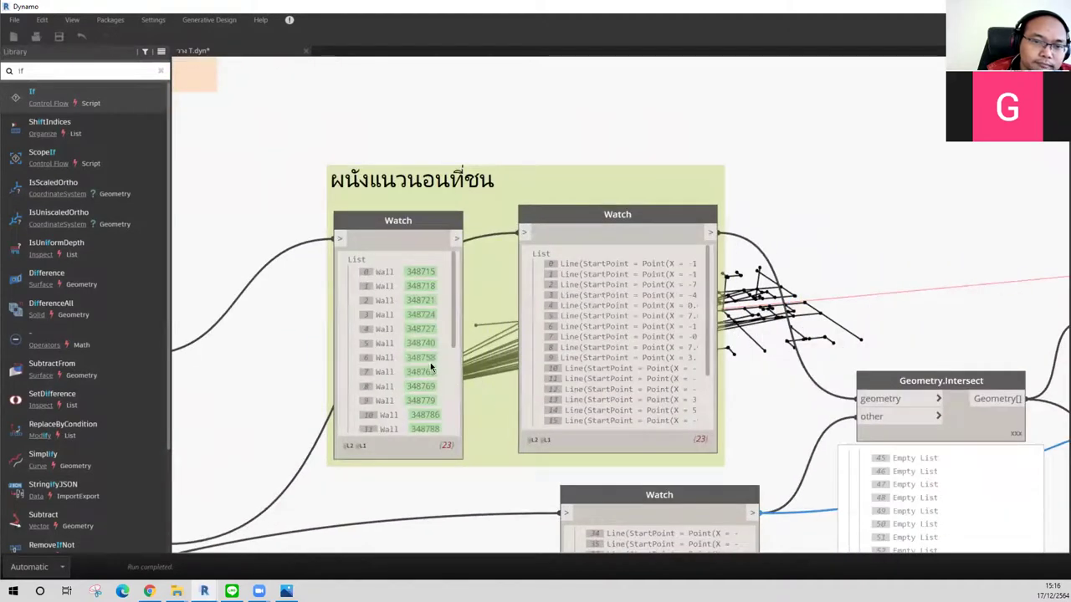
left_click(385, 358)
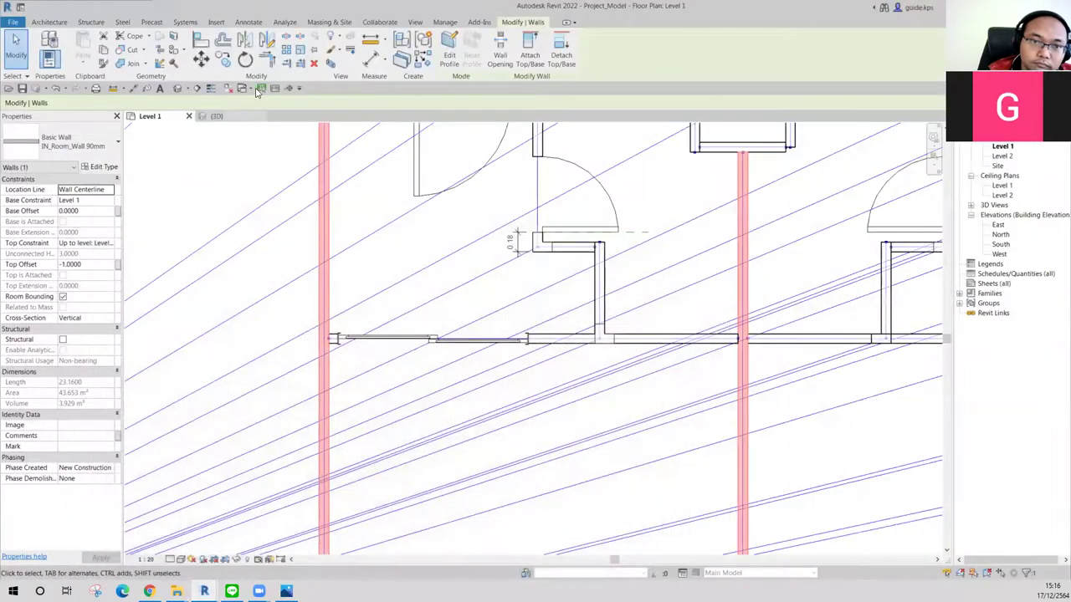
Step: Select the IN_Room_Wall 90mm wall by its ID, zoom around it, then deselect it
key("i")
key("d")
type("348758")
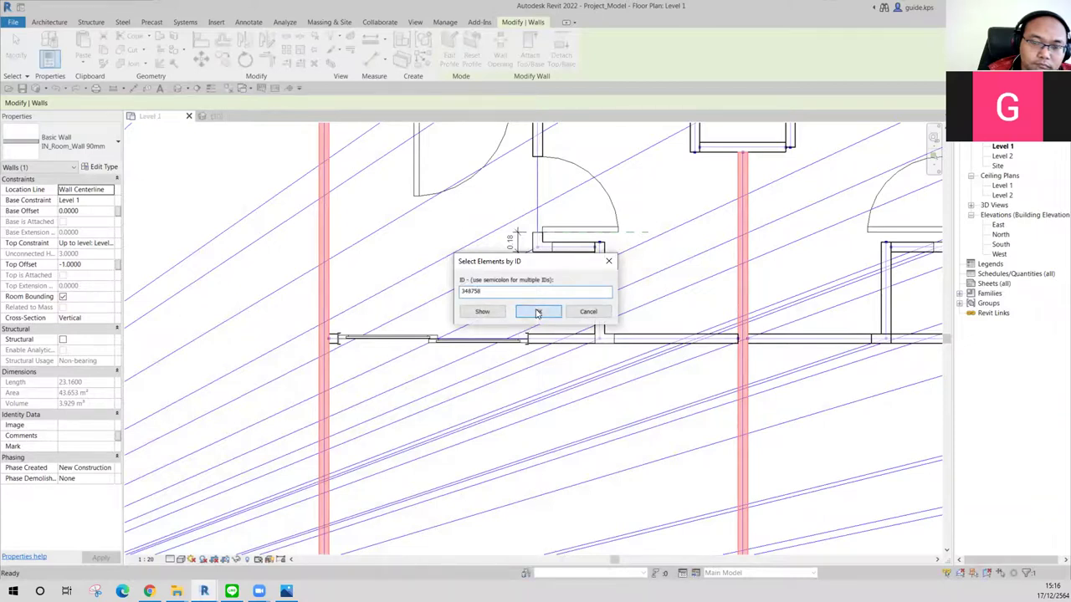
left_click(538, 311)
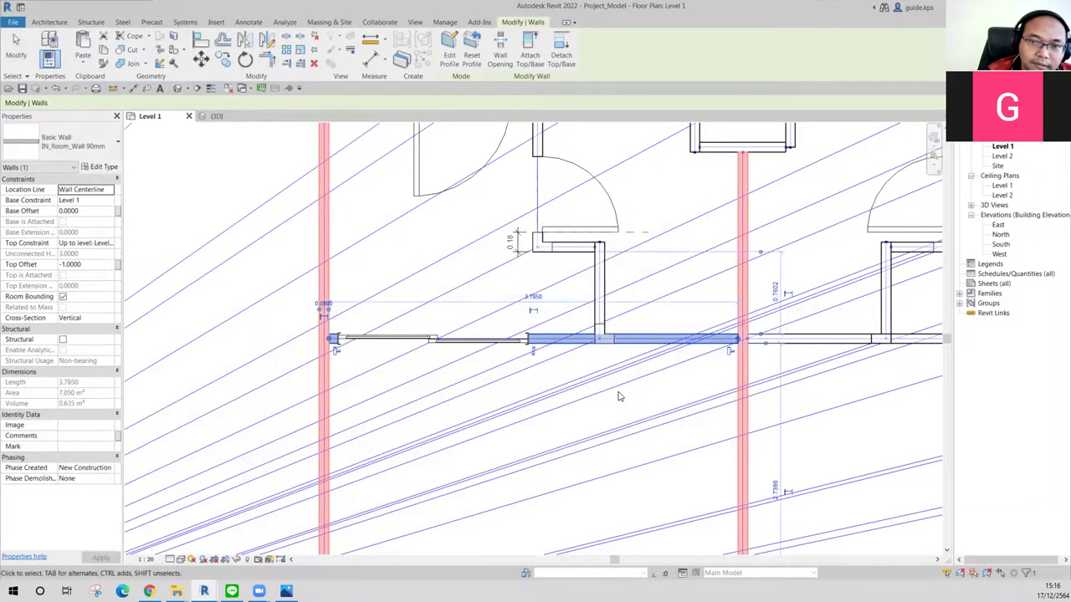
scroll(619, 397, "down", 2)
scroll(618, 396, "down", 2)
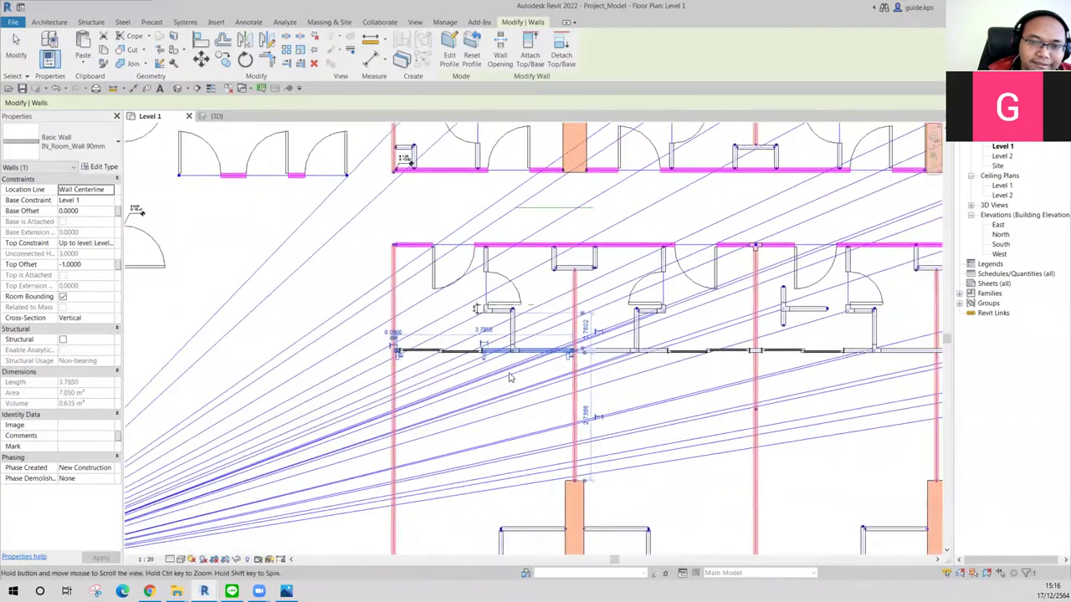
scroll(509, 377, "up", 2)
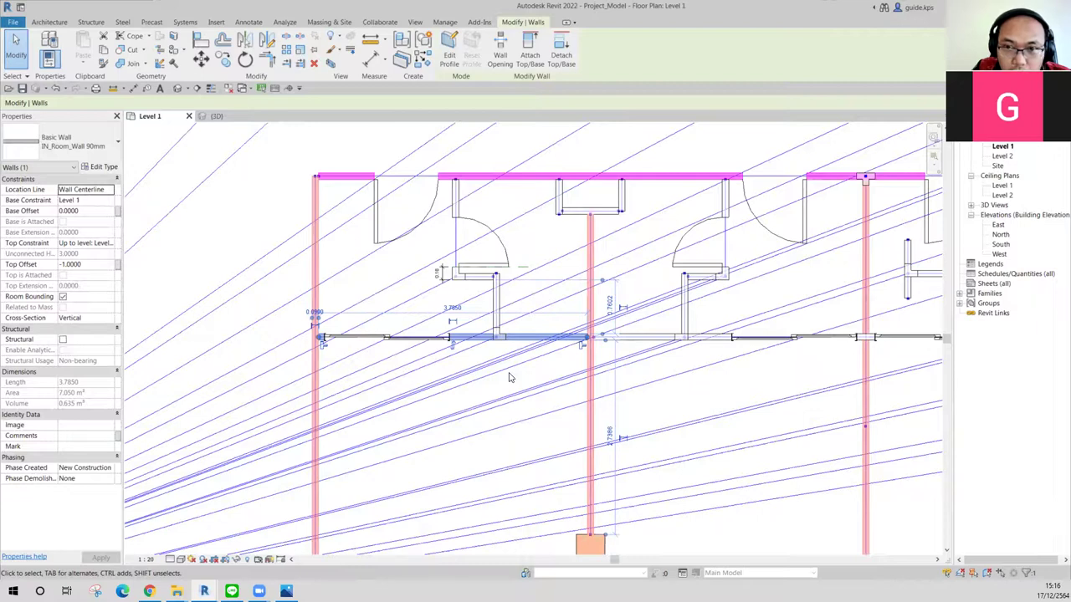
key("Escape")
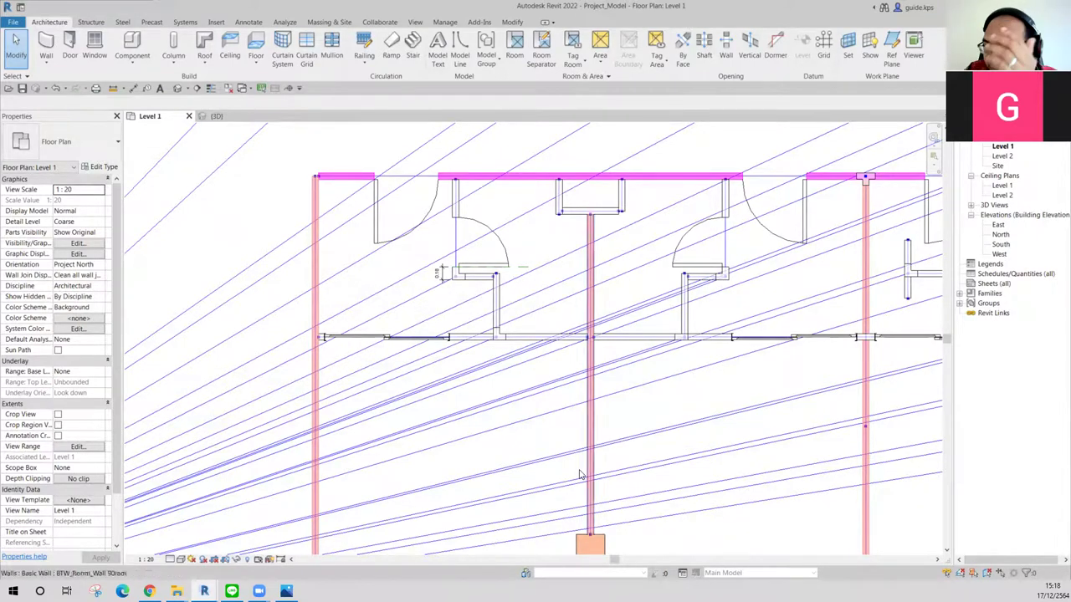
mouse_move(204, 591)
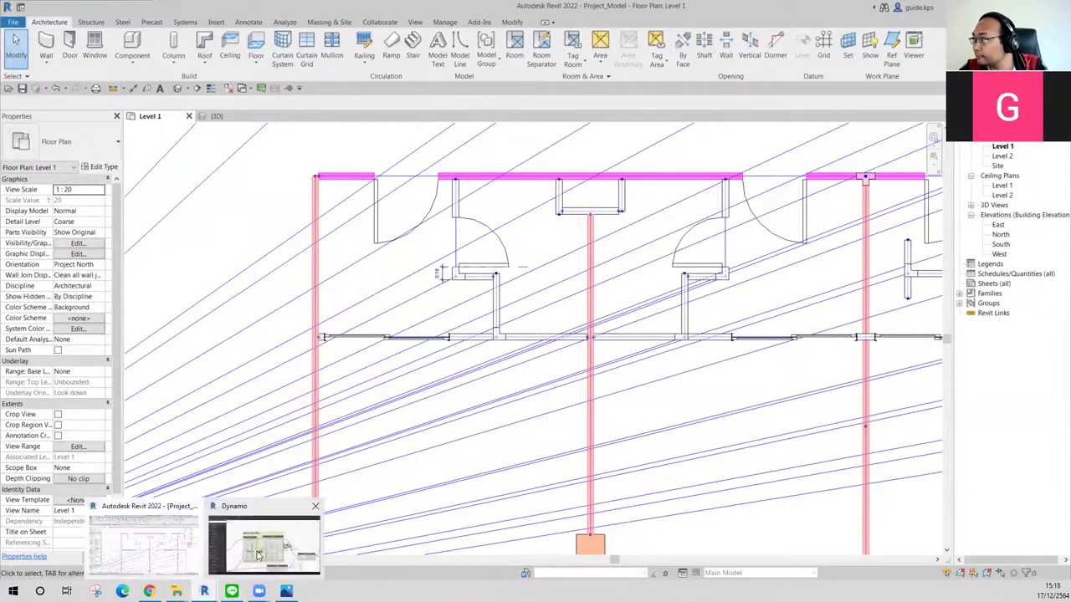
Step: Group the two Code Blocks, the > comparison node and the If node together
left_click(255, 554)
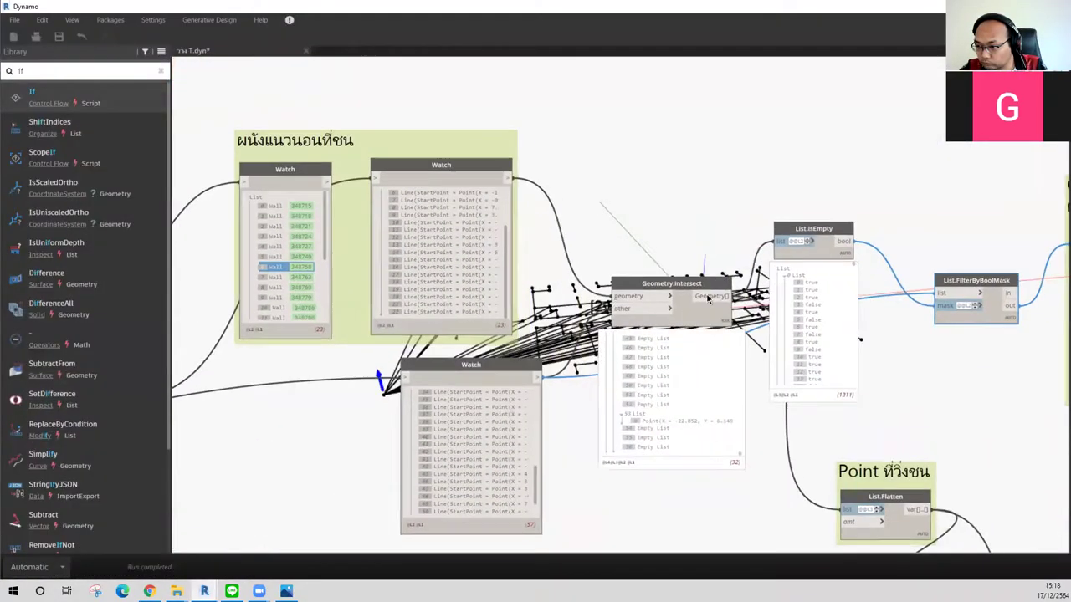
scroll(774, 397, "down", 3)
scroll(773, 397, "down", 3)
scroll(774, 397, "down", 2)
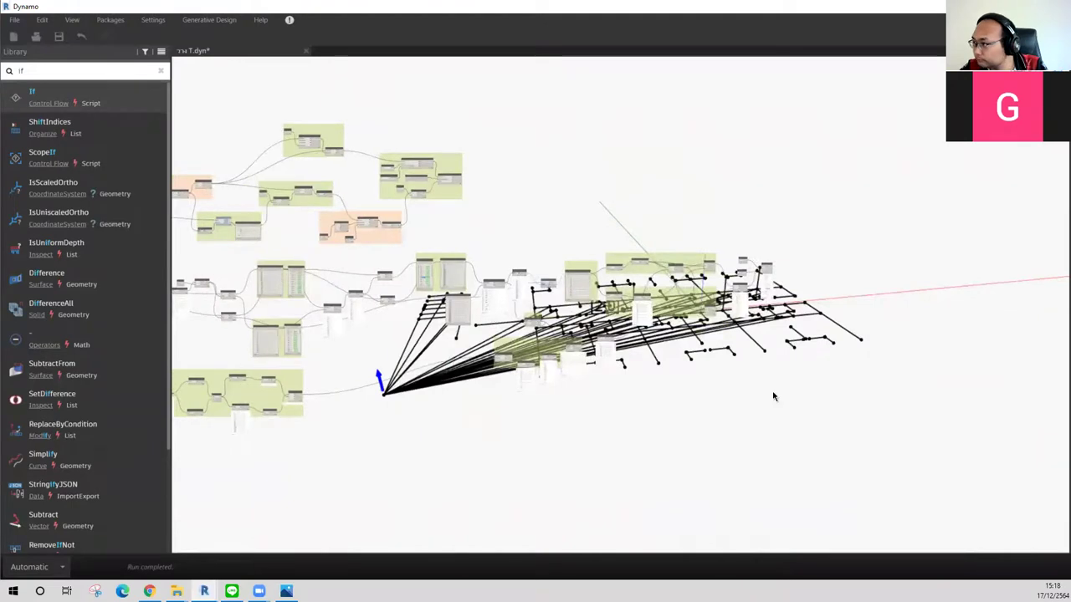
scroll(774, 396, "up", 2)
scroll(762, 251, "up", 3)
scroll(724, 306, "up", 2)
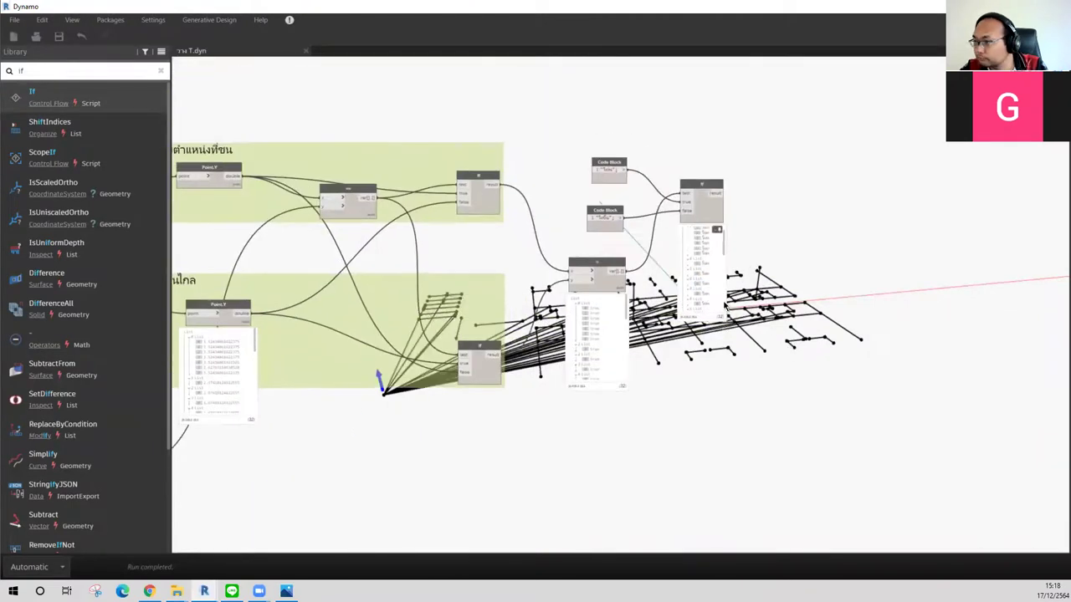
scroll(725, 306, "up", 1)
mouse_move(718, 87)
left_mouse_down()
mouse_move(575, 264)
mouse_move(637, 309)
left_mouse_up()
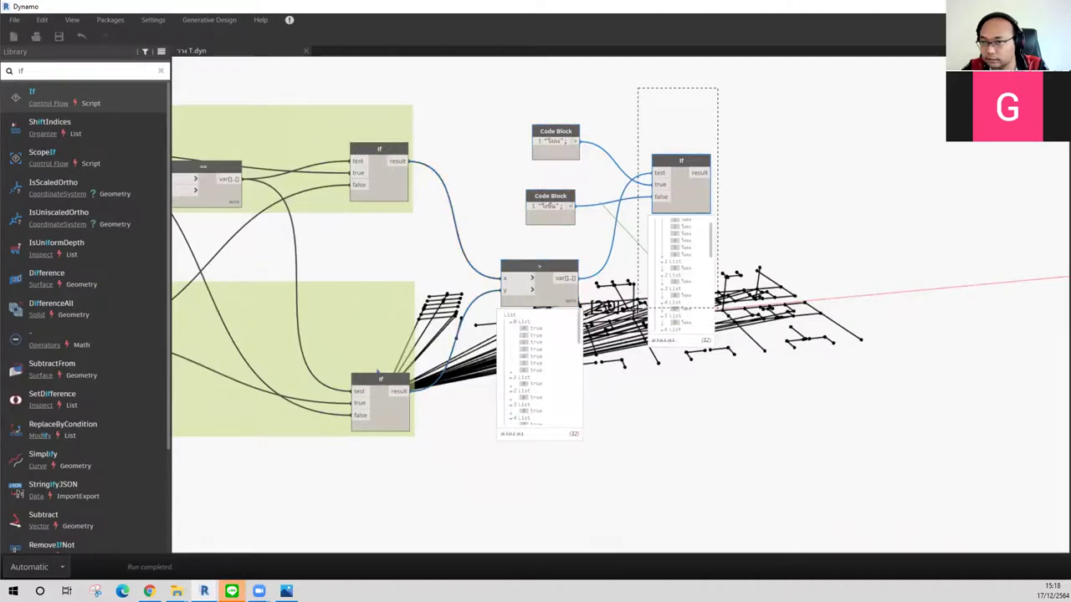
left_click_drag(638, 309, 478, 447)
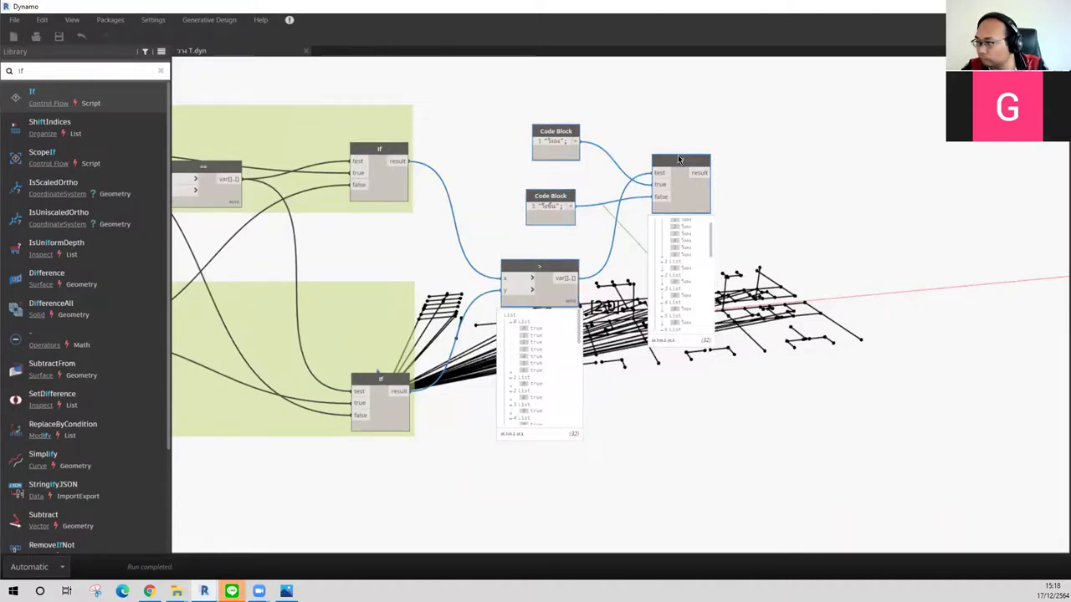
right_click(678, 155)
left_click(749, 186)
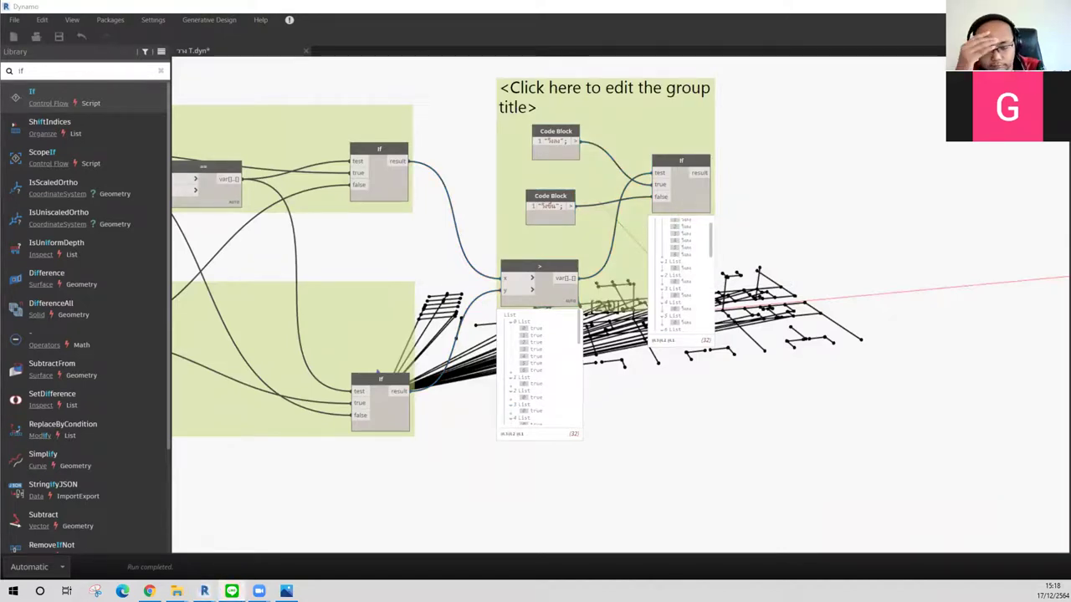
Step: Title the new group 'เช็คว่าผนัง Secondary วิ่งขึ้นหรือลง'
left_click(283, 77)
double_click(542, 89)
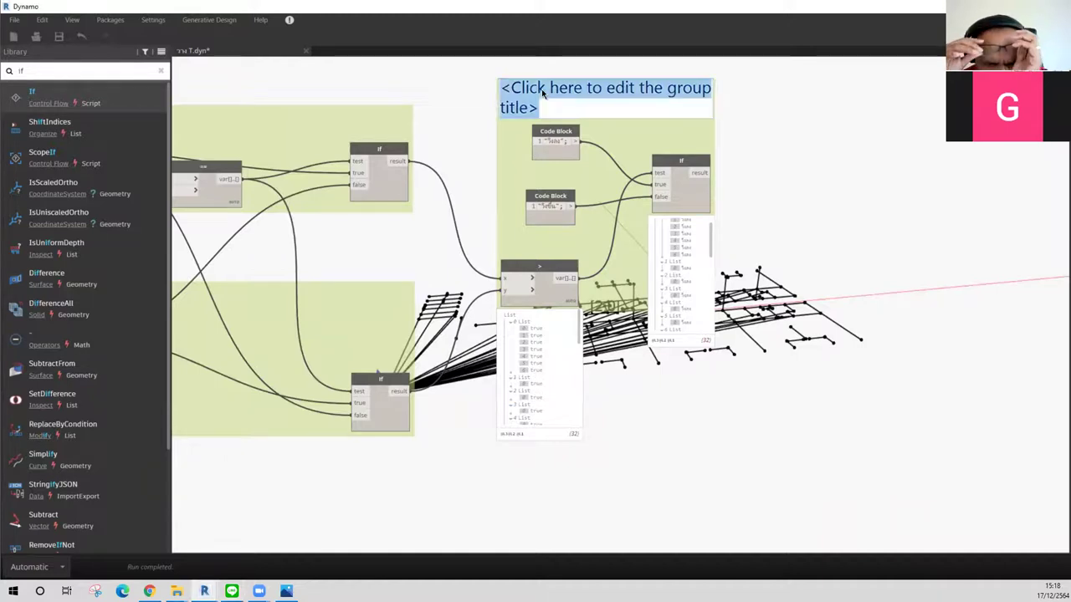
type("เช็คว่าผนัง Secondary วิ่งขึ้นหรือลง")
left_click(865, 133)
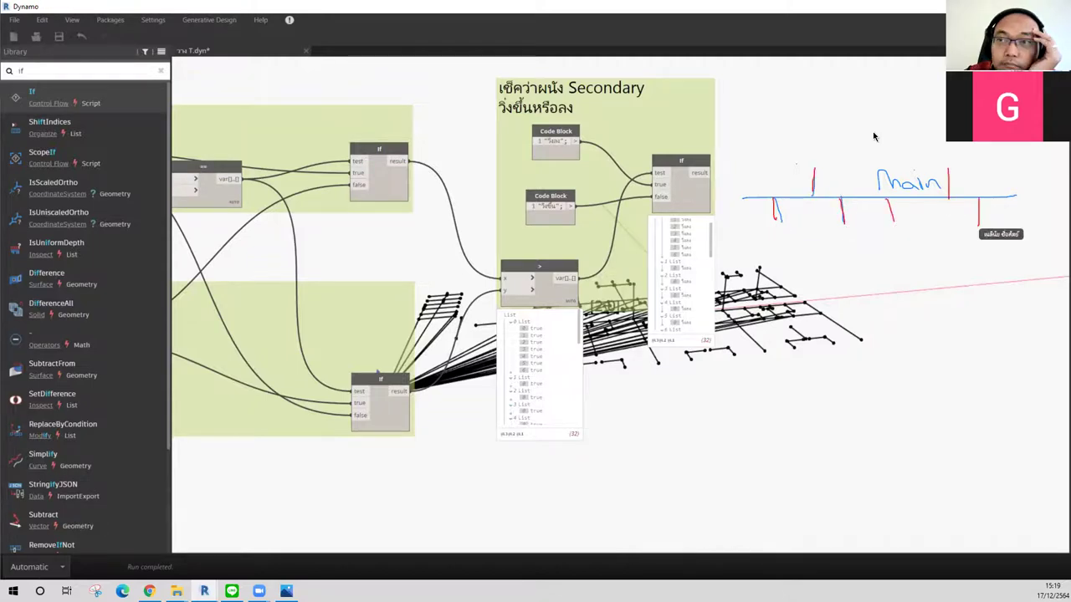
Step: Append '(Main)' to the ผนังแนวนอนที่ชน group title
scroll(554, 282, "down", 5)
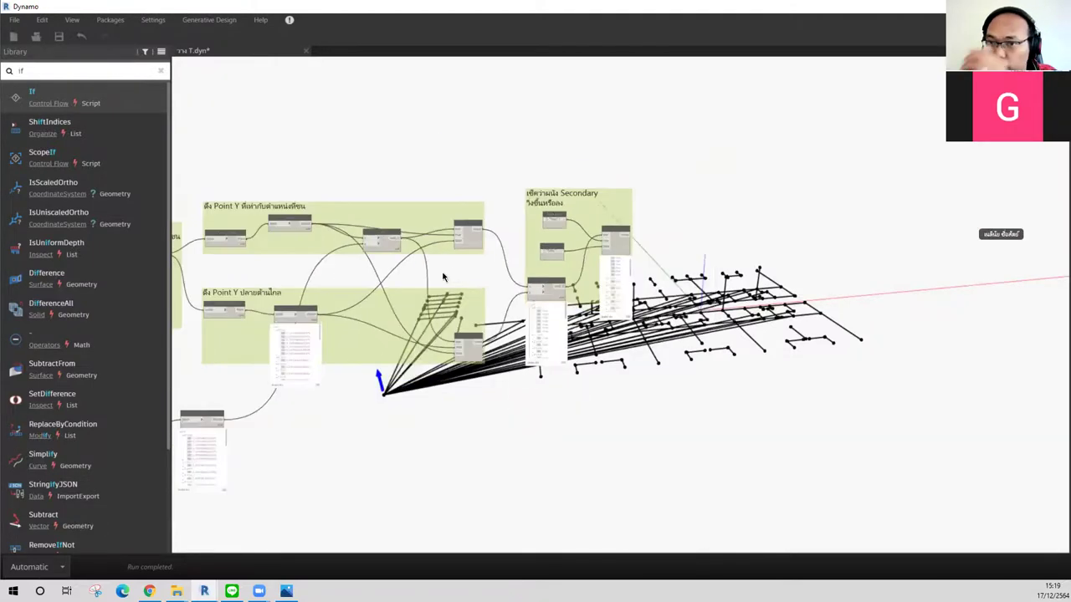
middle_click_drag(423, 282, 555, 263)
scroll(422, 268, "up", 2)
middle_click_drag(273, 205, 505, 180)
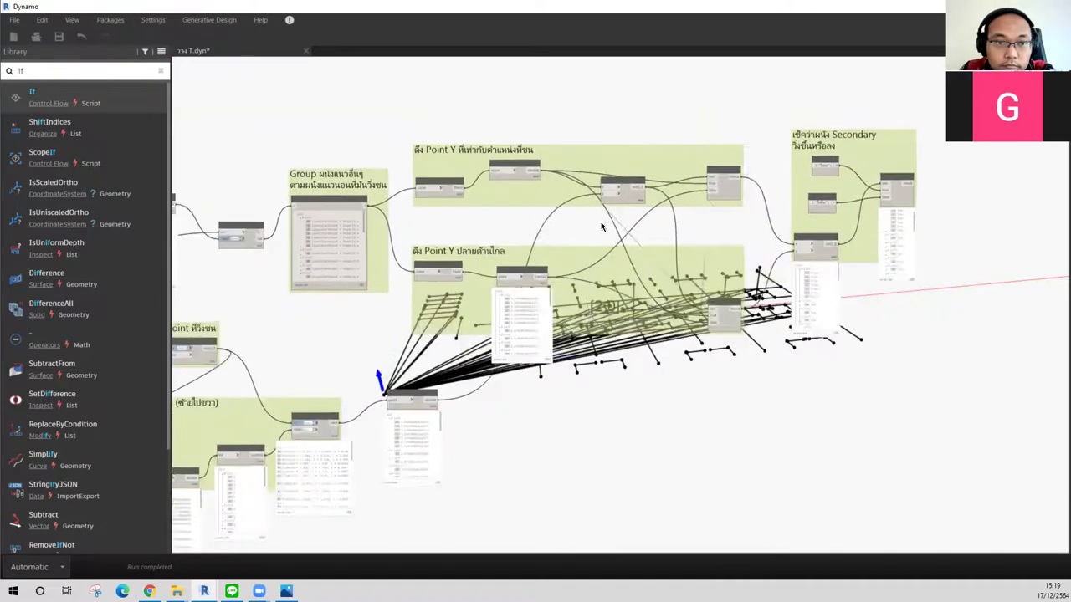
scroll(473, 178, "up", 1)
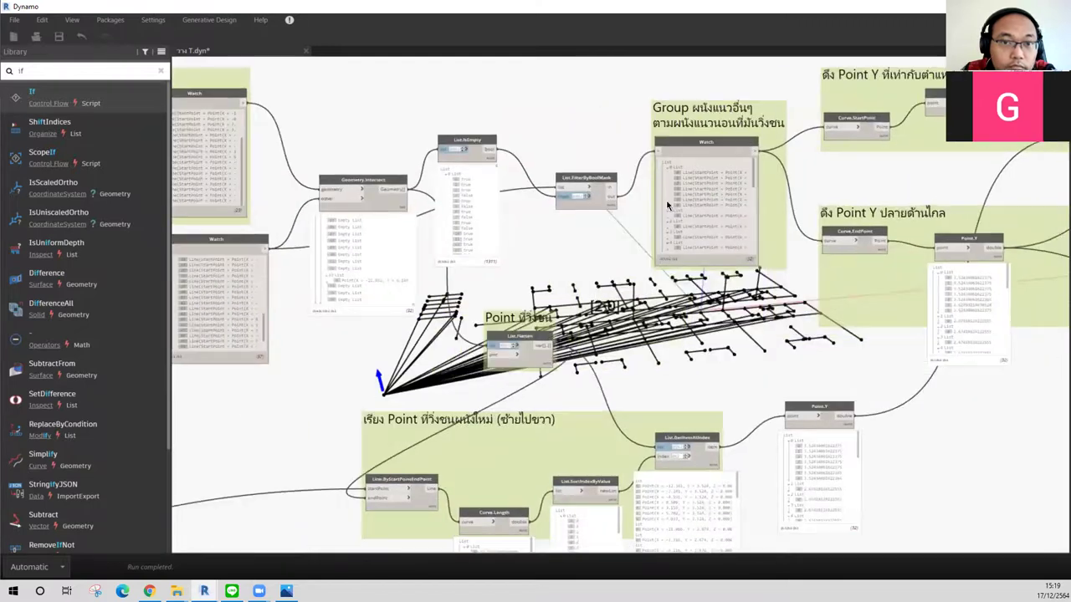
middle_click_drag(508, 189, 646, 305)
middle_click_drag(265, 93, 346, 131)
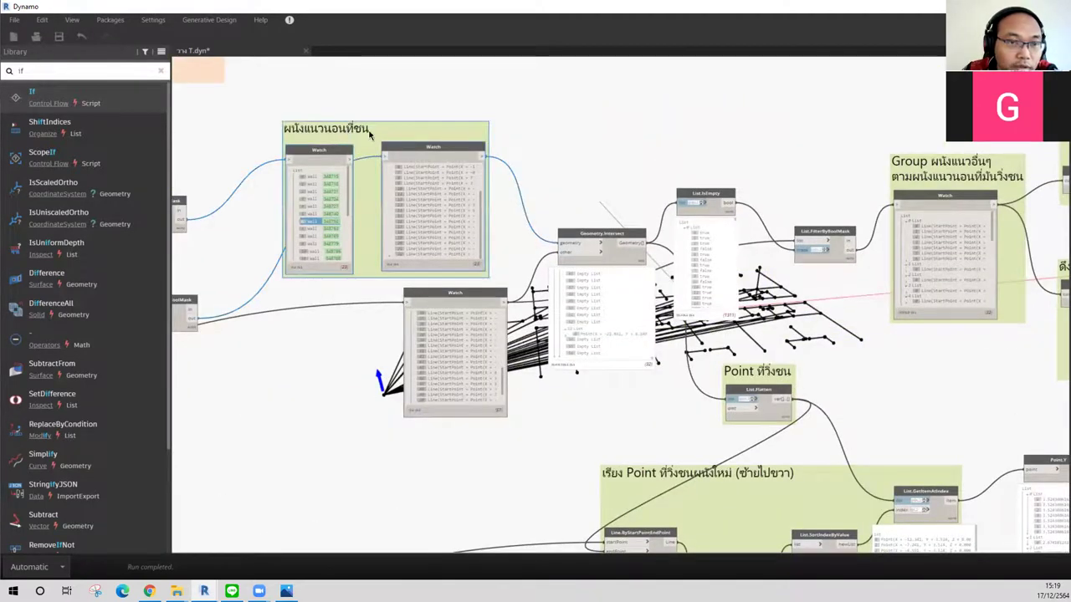
double_click(379, 132)
type("Z")
key("BackSpace")
type("(M")
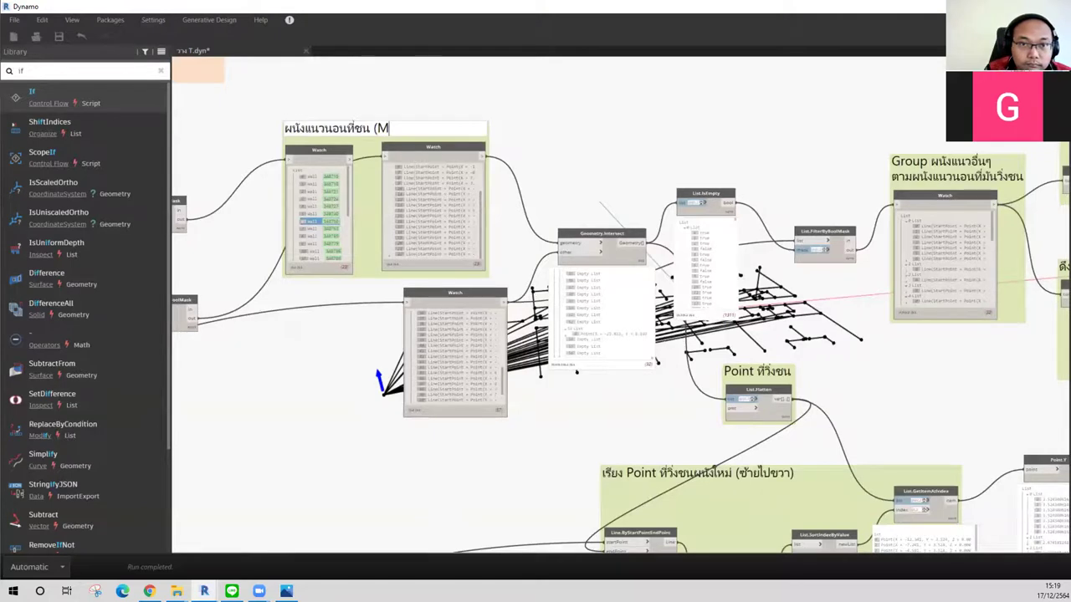
type("ain)")
left_click(601, 100)
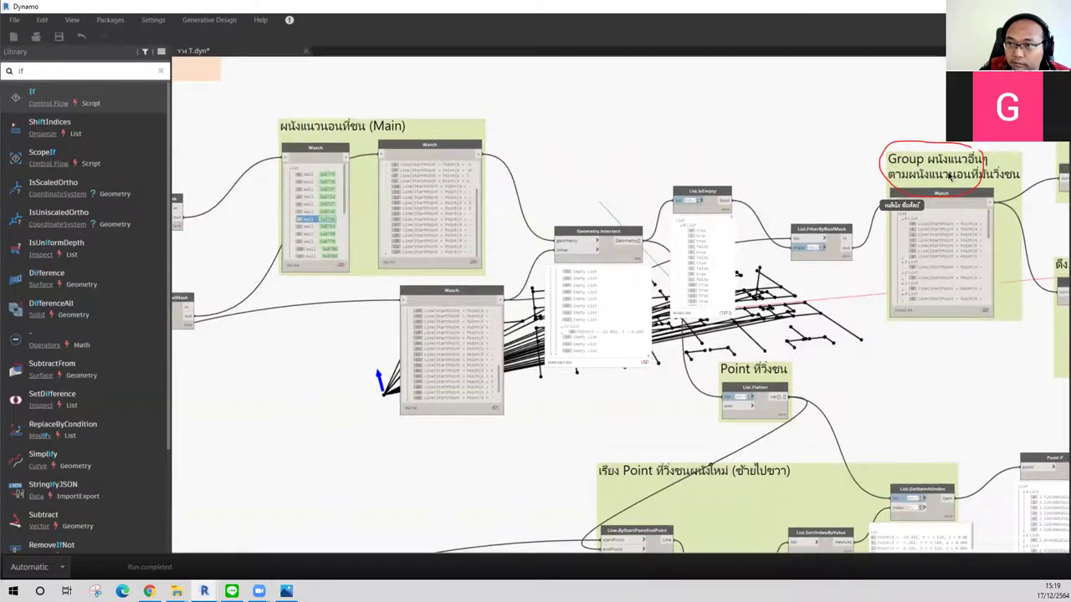
Step: Add 'secondary)' and '(main)' to the other-walls group title and nudge it left
left_click_drag(1023, 163, 992, 157)
key("Escape")
double_click(996, 159)
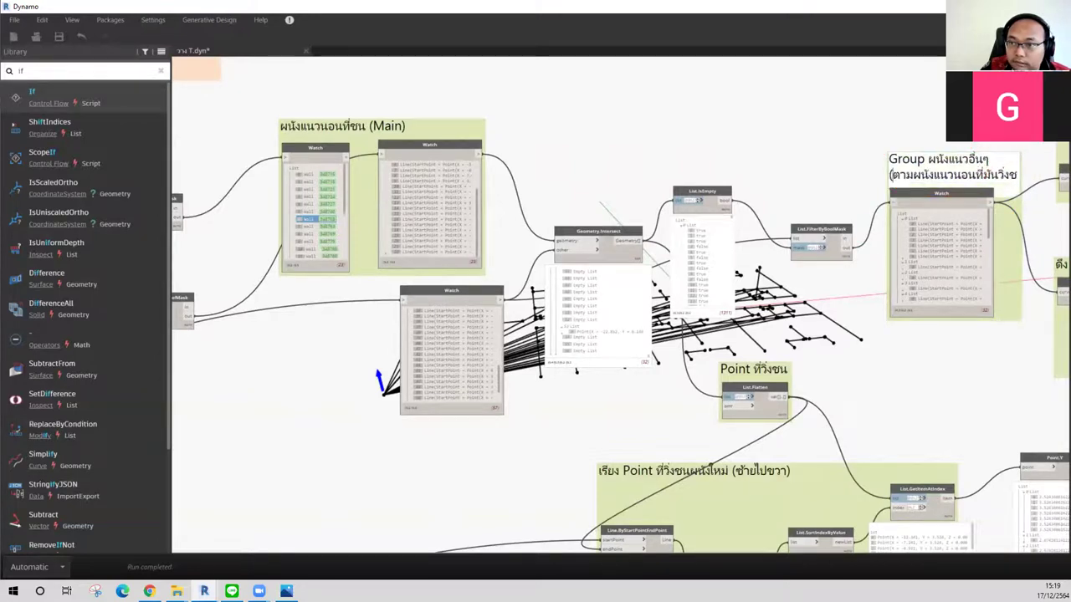
type("secondaryตามผนังแนวน")
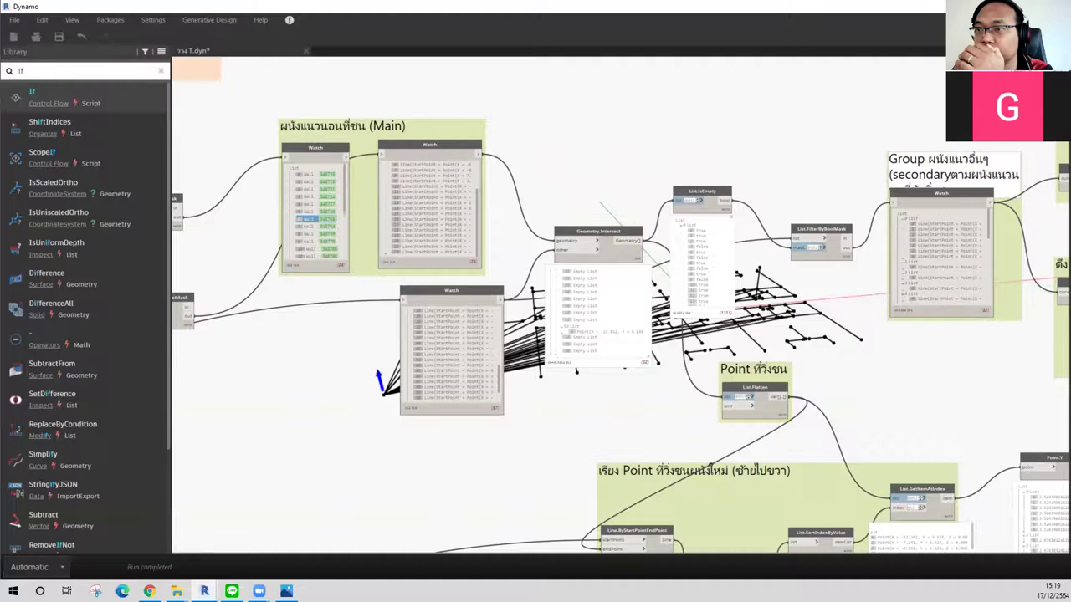
type(")")
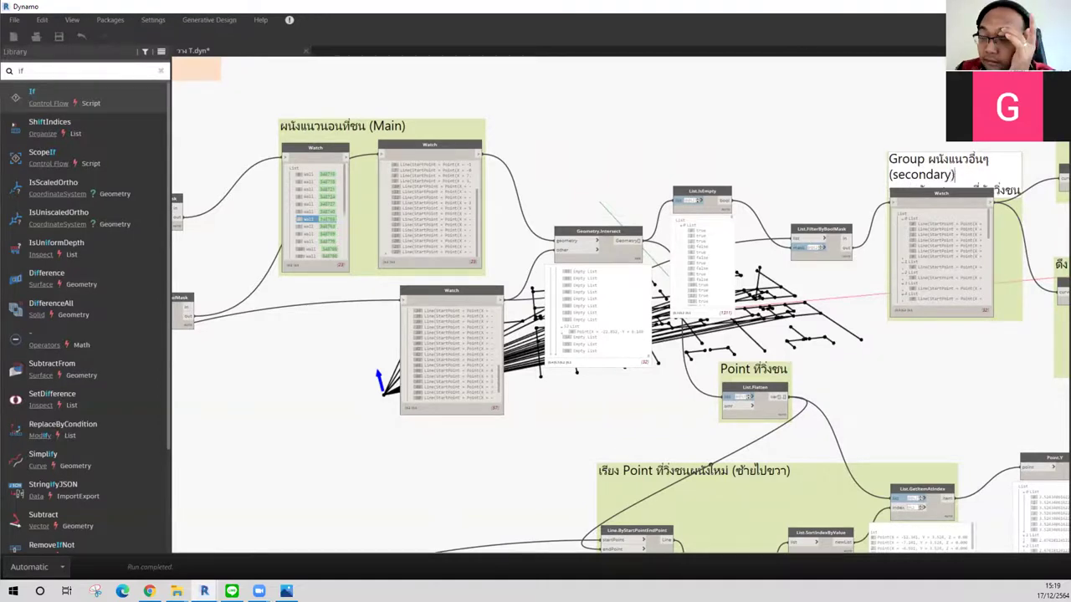
left_click(937, 141)
middle_click_drag(951, 121, 703, 139)
left_click_drag(758, 232, 748, 231)
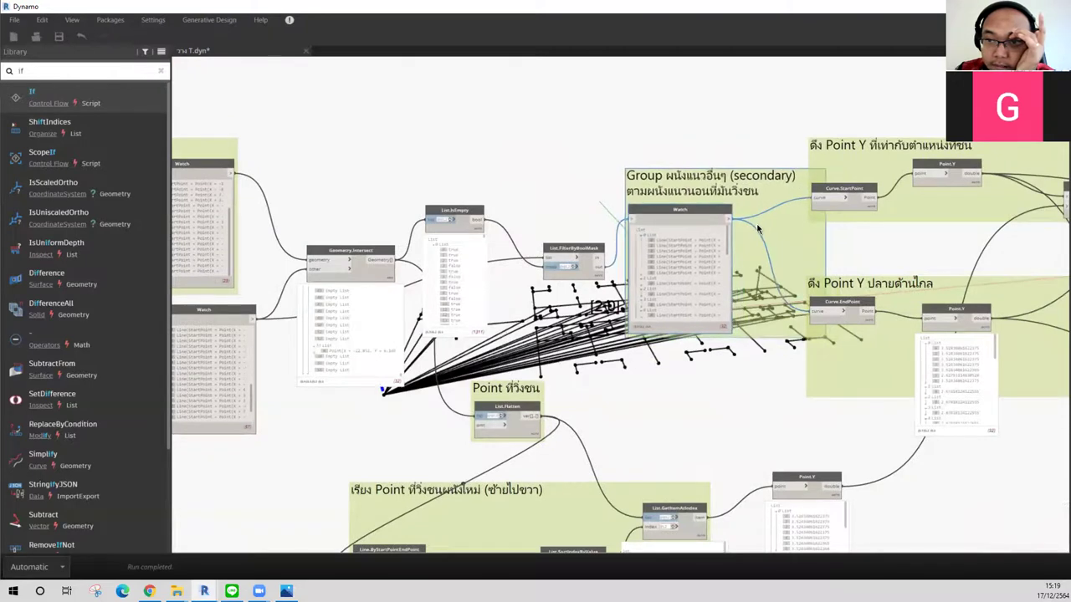
double_click(776, 187)
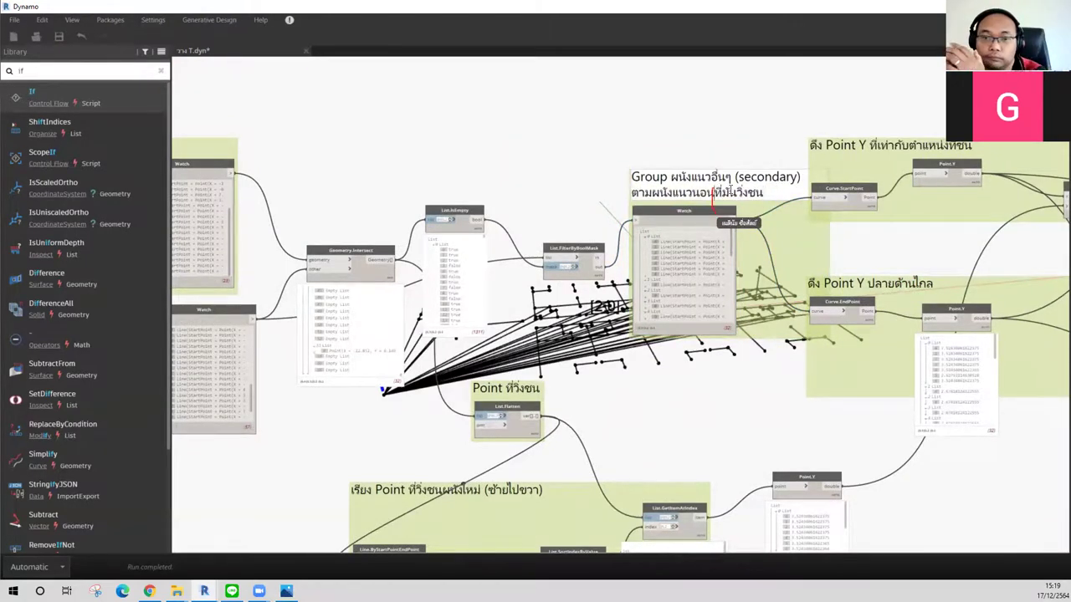
type("(main)")
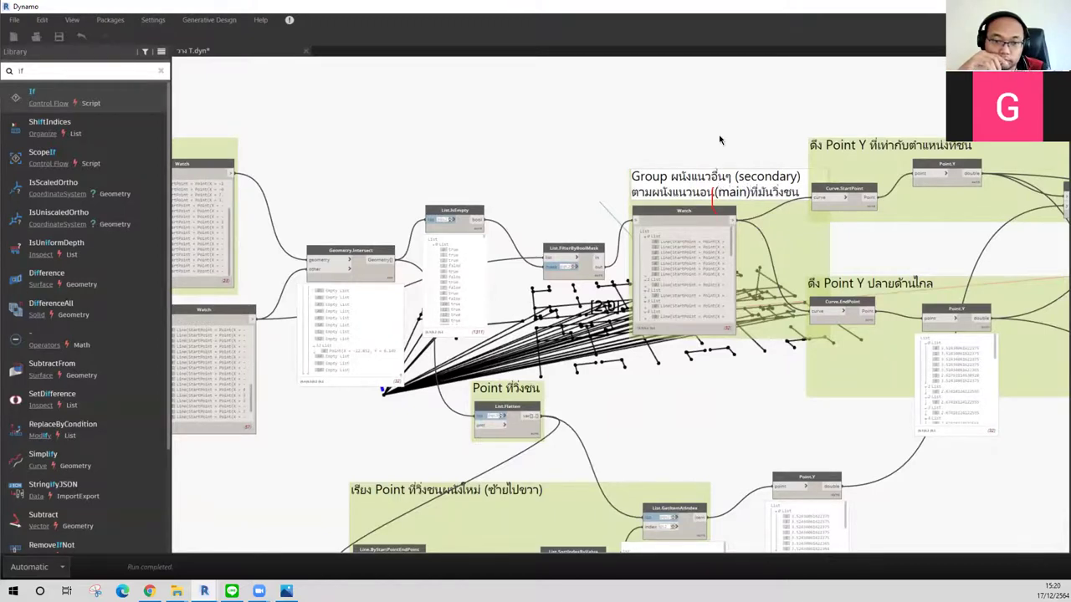
Step: Move the ดึง Point Y ที่เท่ากับตำแหน่งที่ชน and ดึง Point Y ปลายด้านไกล groups right
middle_click_drag(720, 139, 611, 241)
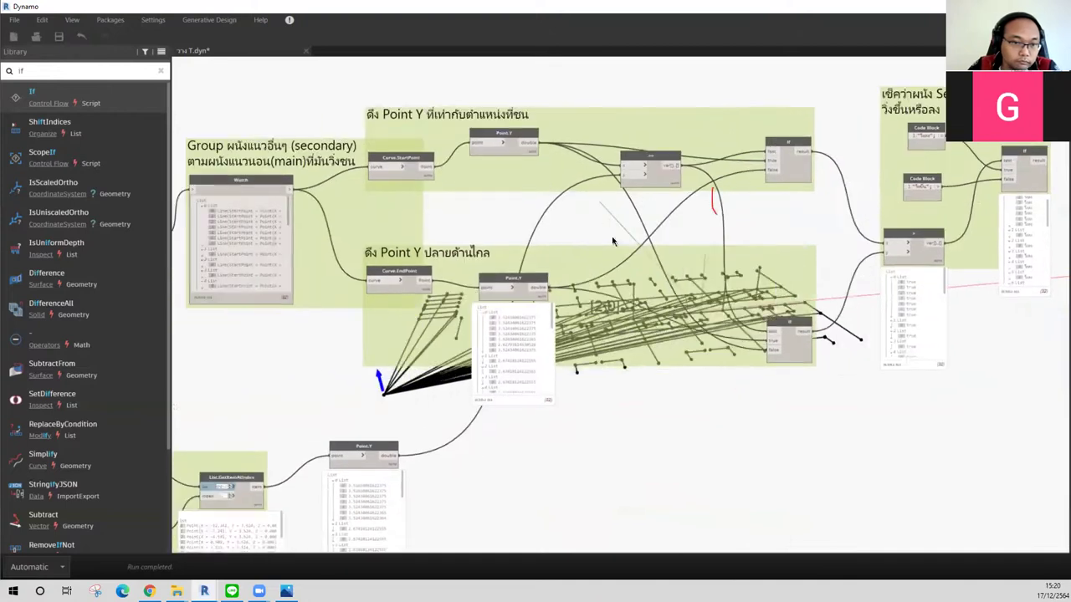
left_click_drag(750, 189, 821, 185)
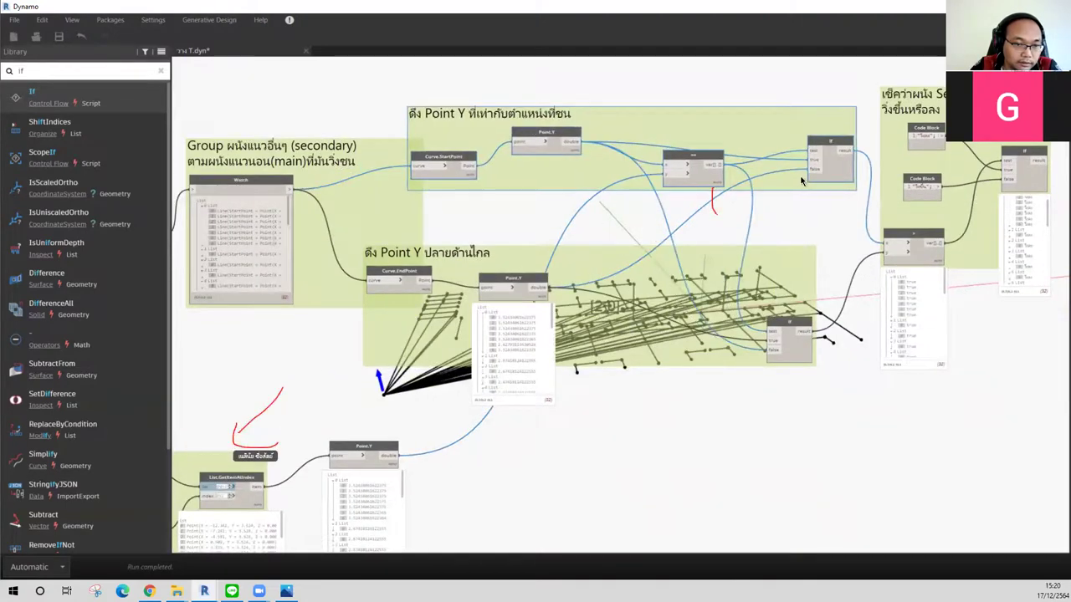
left_click(950, 154)
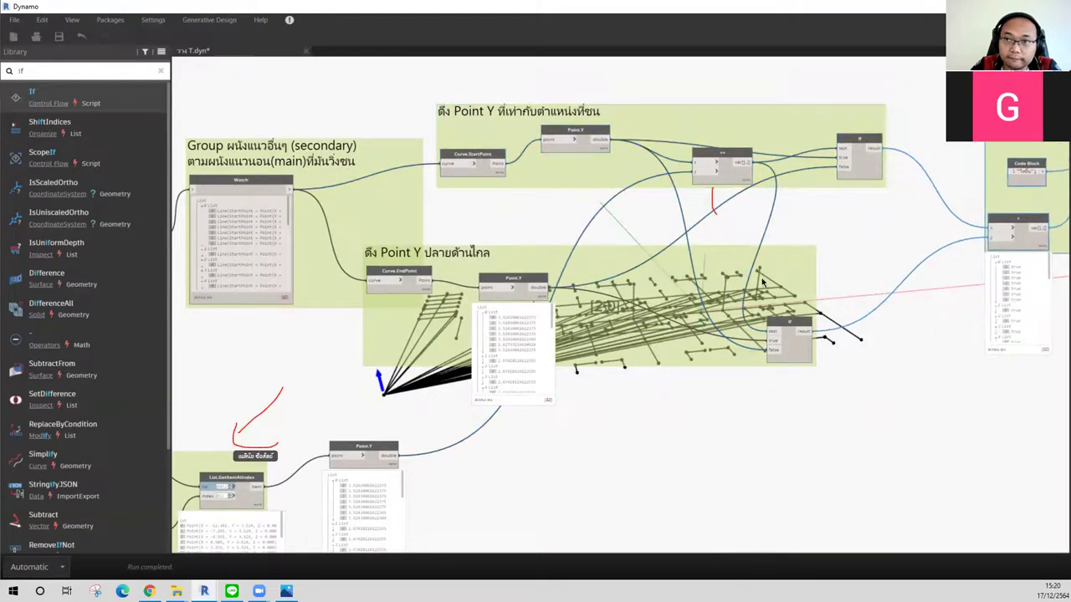
left_click_drag(670, 350, 770, 348)
Step: Replace the Thai word in the point-sorting group title with 'main'
middle_click_drag(494, 378, 477, 257)
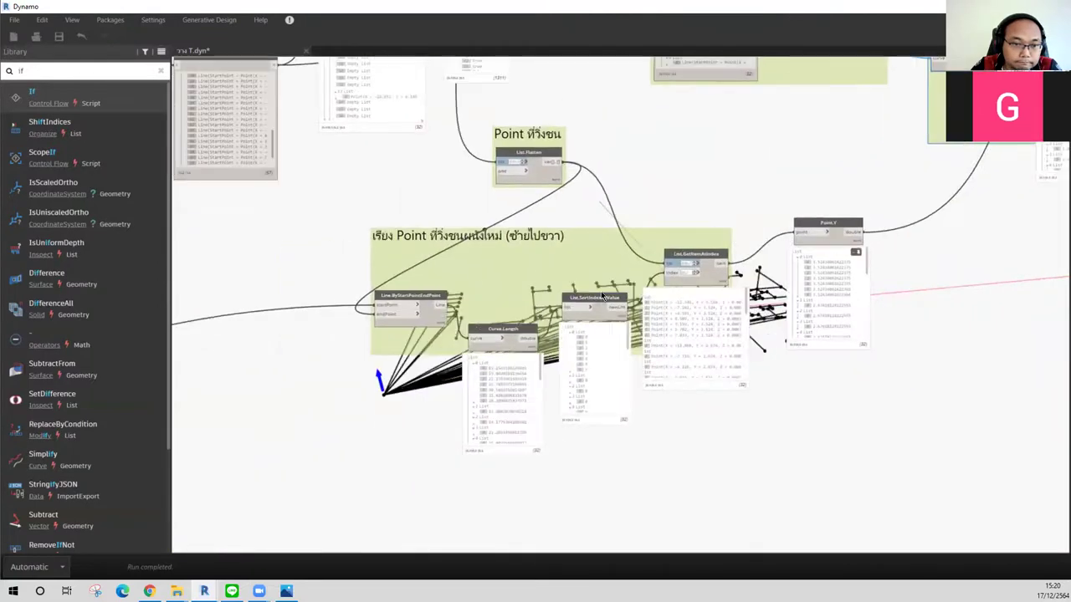
scroll(477, 259, "up", 2)
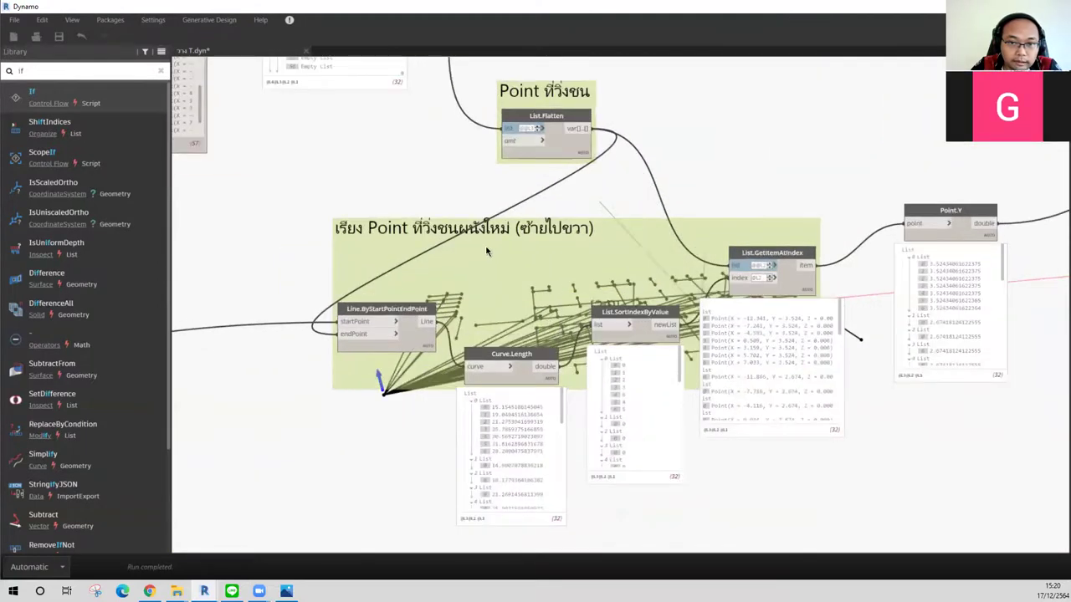
scroll(481, 249, "down", 1)
left_click(483, 233)
double_click(488, 232)
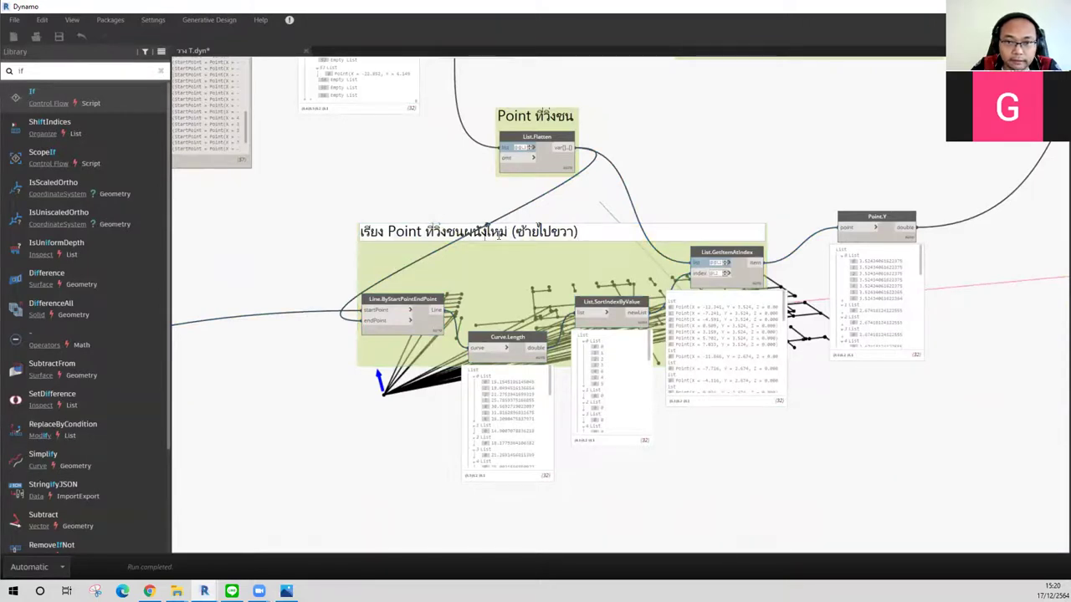
type("ทะ")
key("BackSpace")
key("BackSpace")
type("maim")
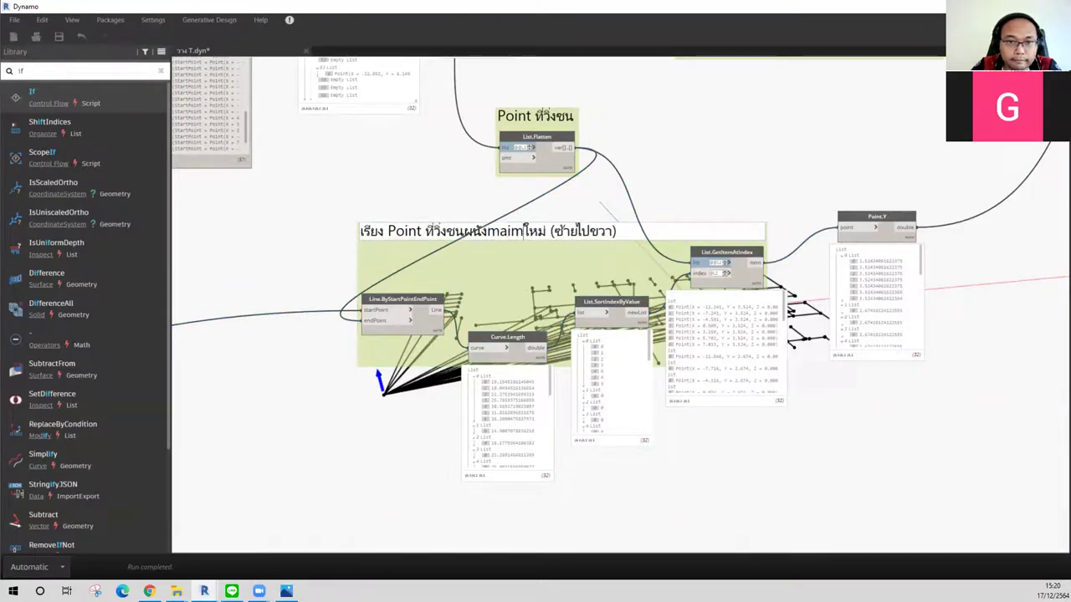
key("BackSpace")
type("n")
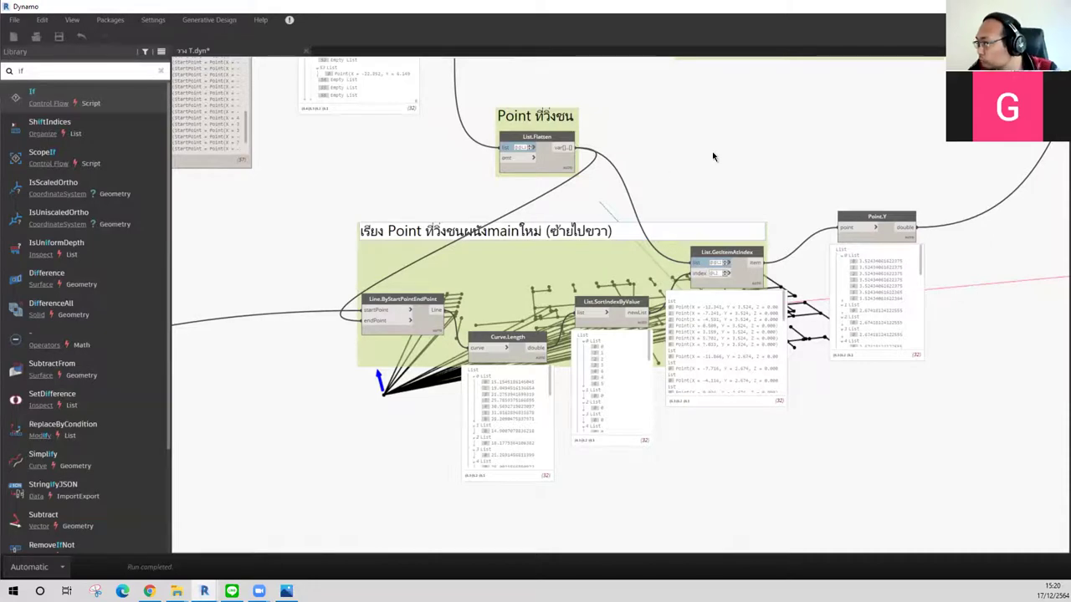
left_click(713, 151)
scroll(713, 150, "down", 5)
middle_click_drag(590, 155, 645, 343)
Step: Type '(' into the horizontal-wall group title while panning to the Secondary group
scroll(646, 350, "down", 3)
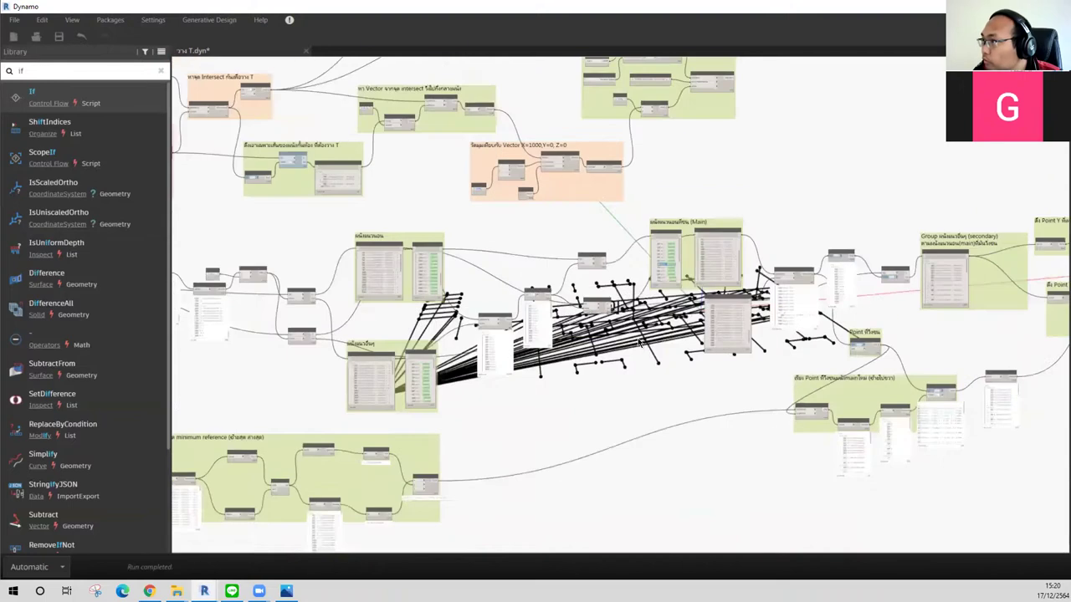
middle_click_drag(502, 318, 552, 284)
scroll(441, 214, "up", 3)
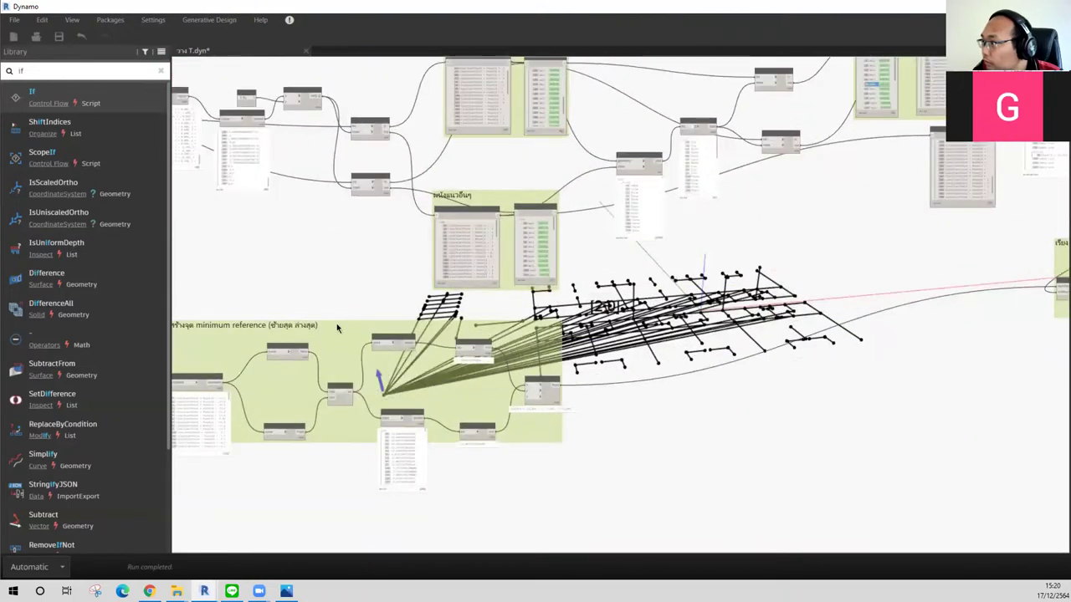
scroll(336, 323, "down", 3)
scroll(294, 110, "up", 3)
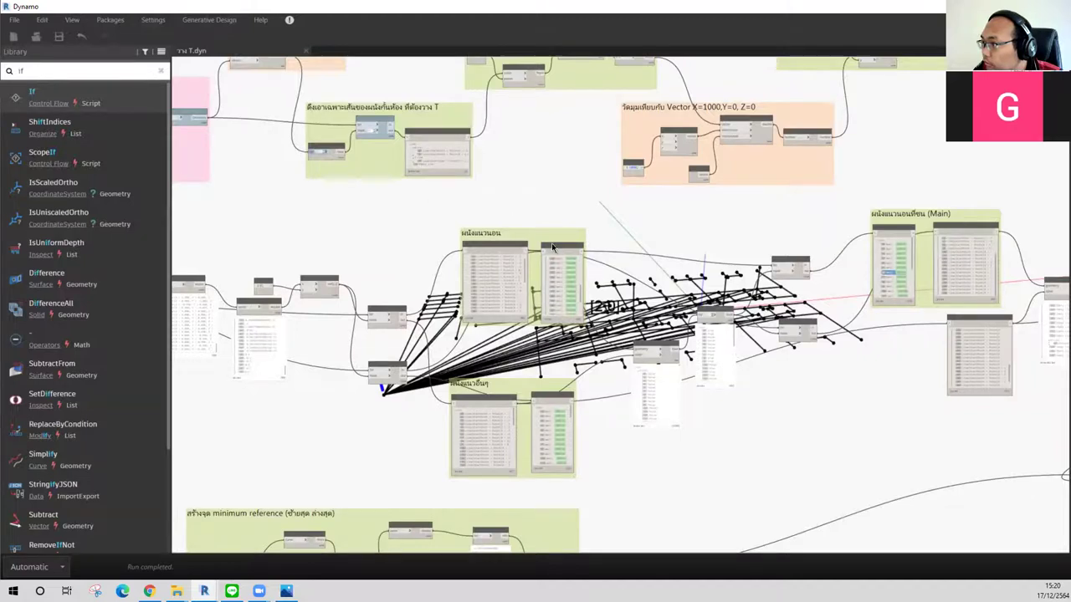
scroll(552, 249, "up", 2)
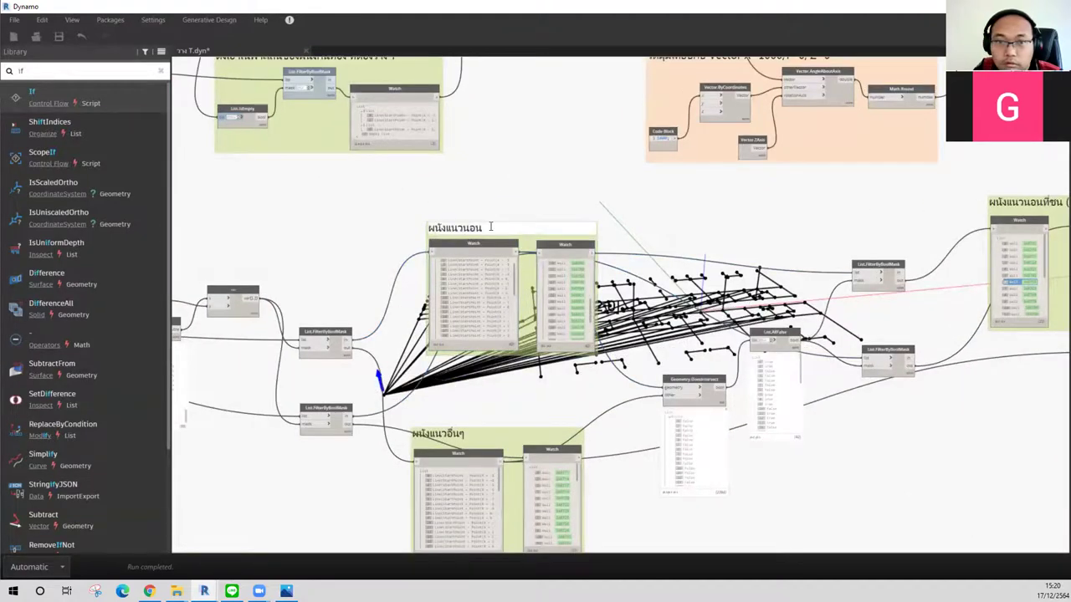
type("(main")
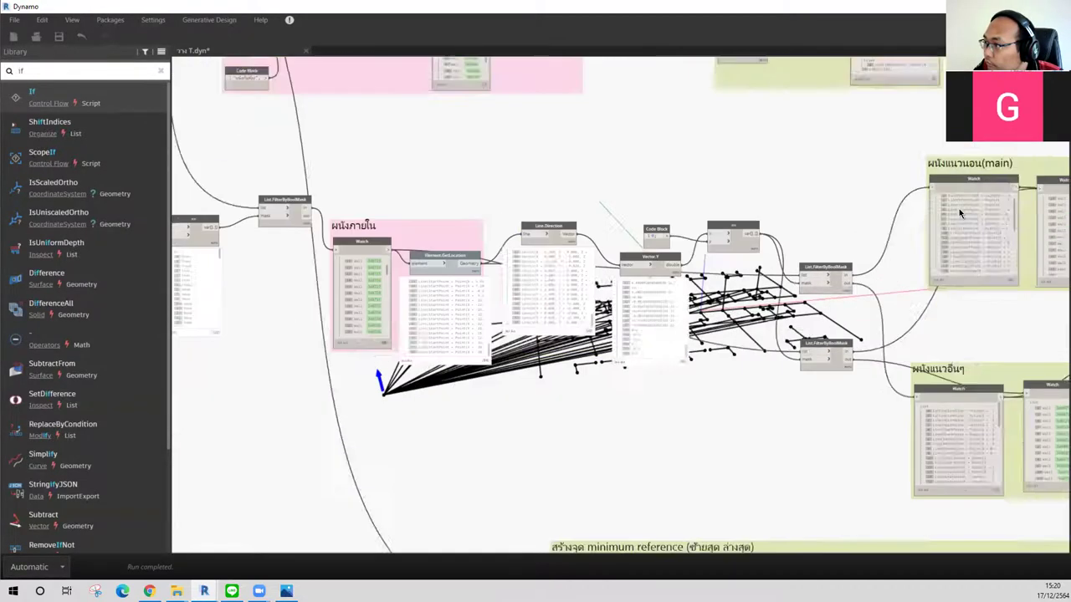
middle_click_drag(657, 259, 959, 208)
scroll(652, 389, "down", 3)
mouse_move(652, 389)
middle_mouse_down()
mouse_move(530, 301)
mouse_move(530, 427)
middle_mouse_up()
scroll(530, 301, "up", 4)
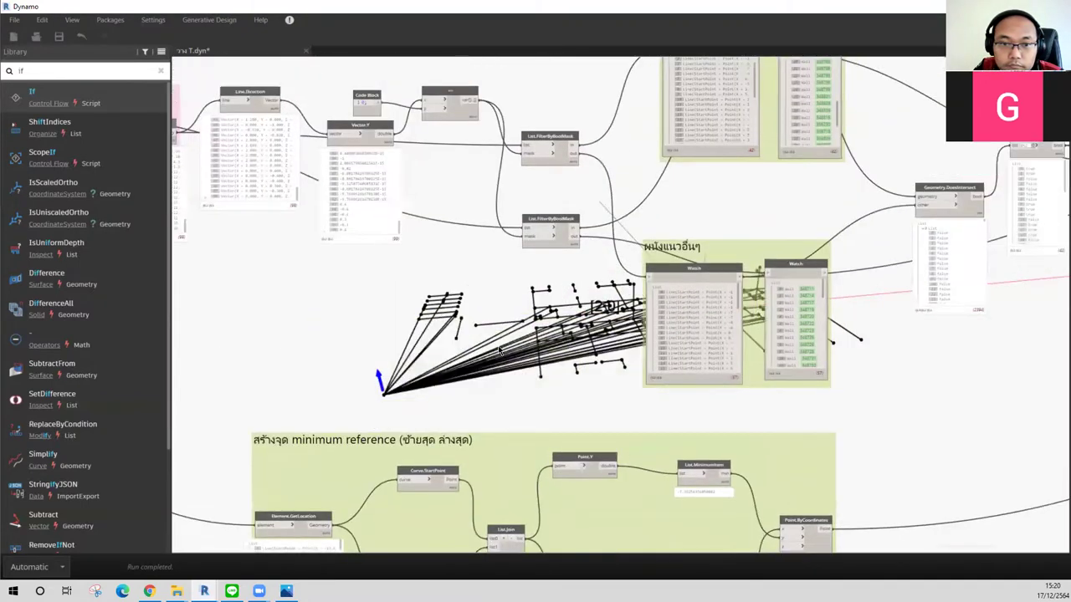
scroll(529, 427, "down", 2)
middle_click_drag(658, 322, 365, 322)
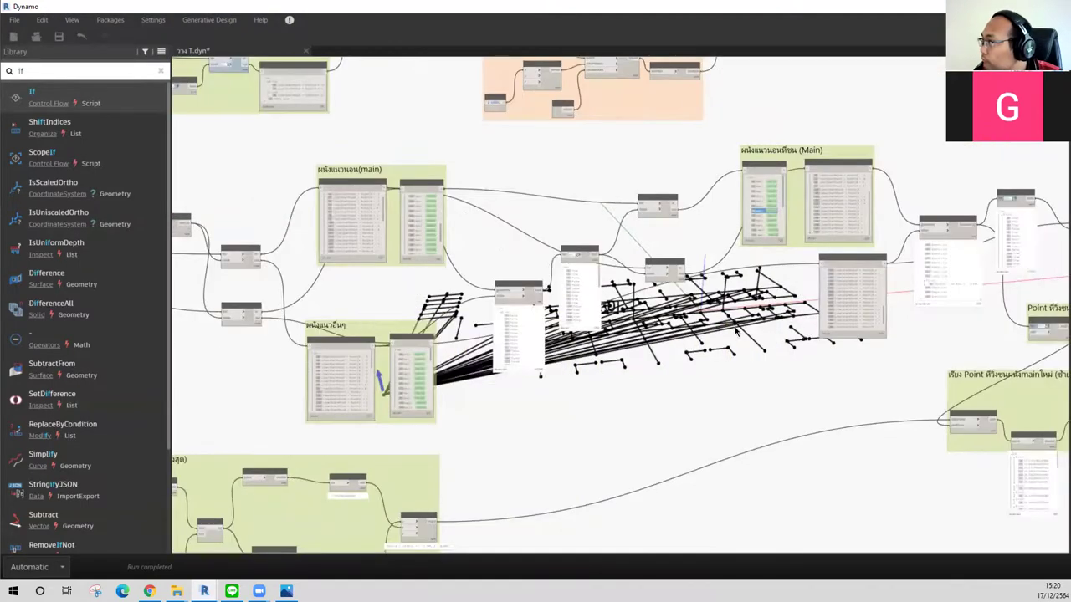
scroll(736, 329, "down", 2)
scroll(753, 329, "down", 1)
scroll(787, 329, "up", 2)
scroll(809, 328, "up", 1)
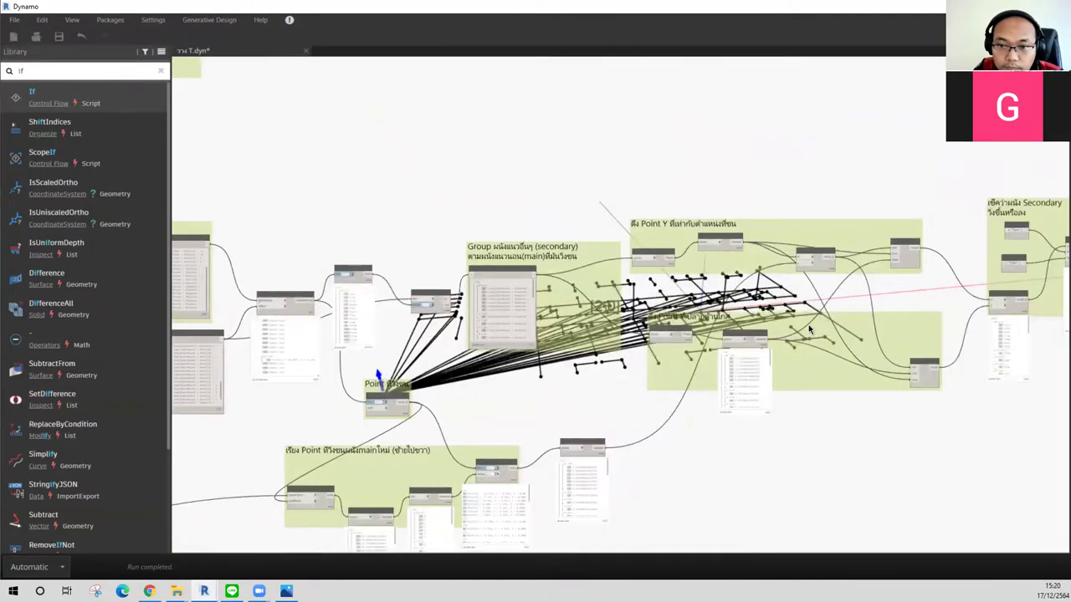
scroll(809, 329, "down", 1)
middle_click_drag(836, 335, 636, 352)
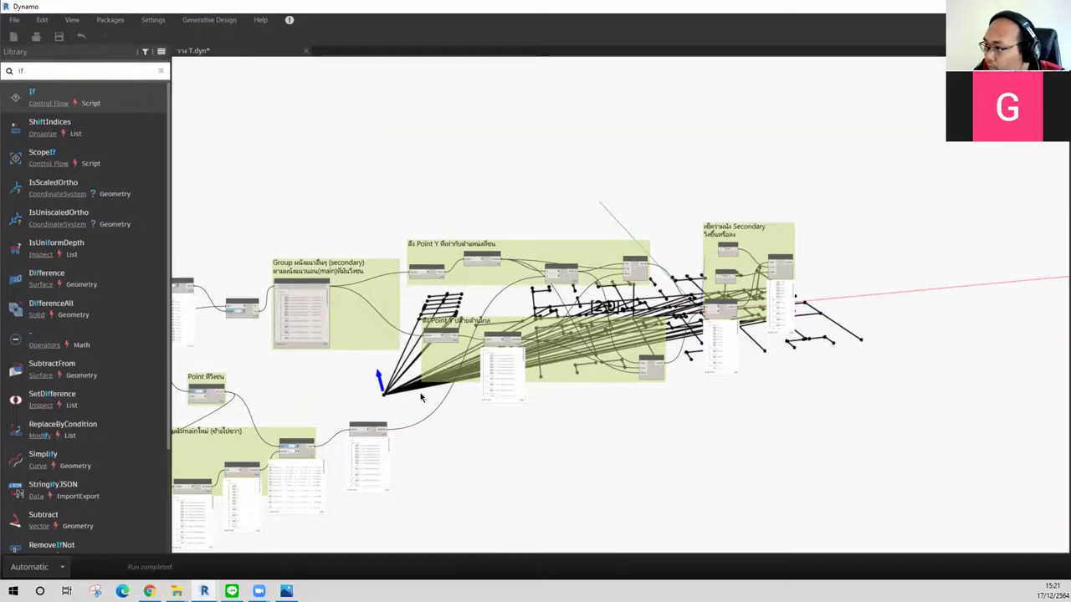
Step: Pan and zoom across the graph to review its left and right groups
middle_click_drag(201, 343, 485, 285)
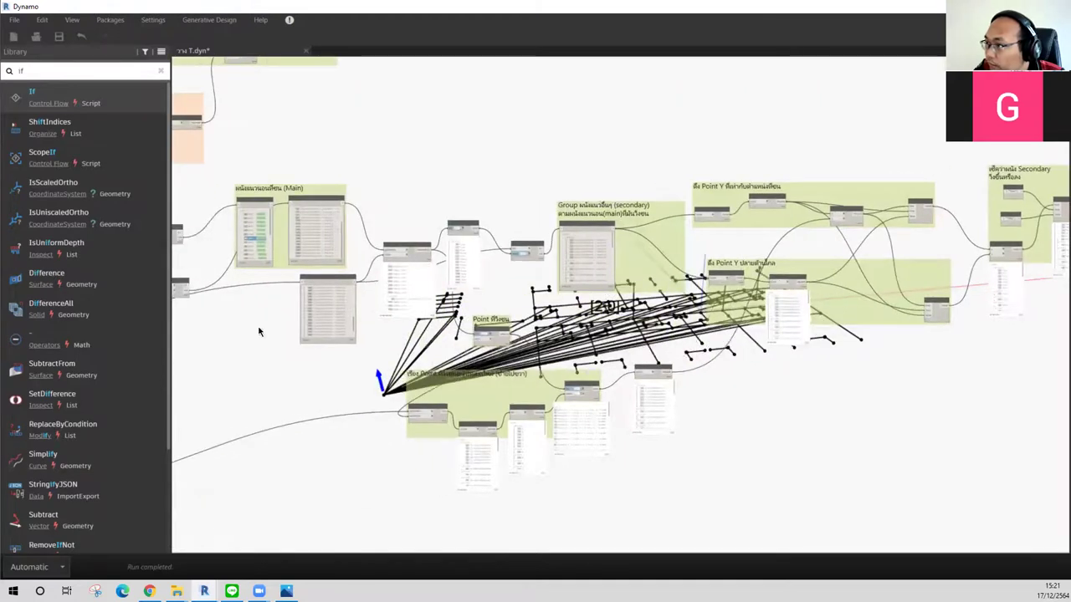
scroll(323, 418, "up", 3)
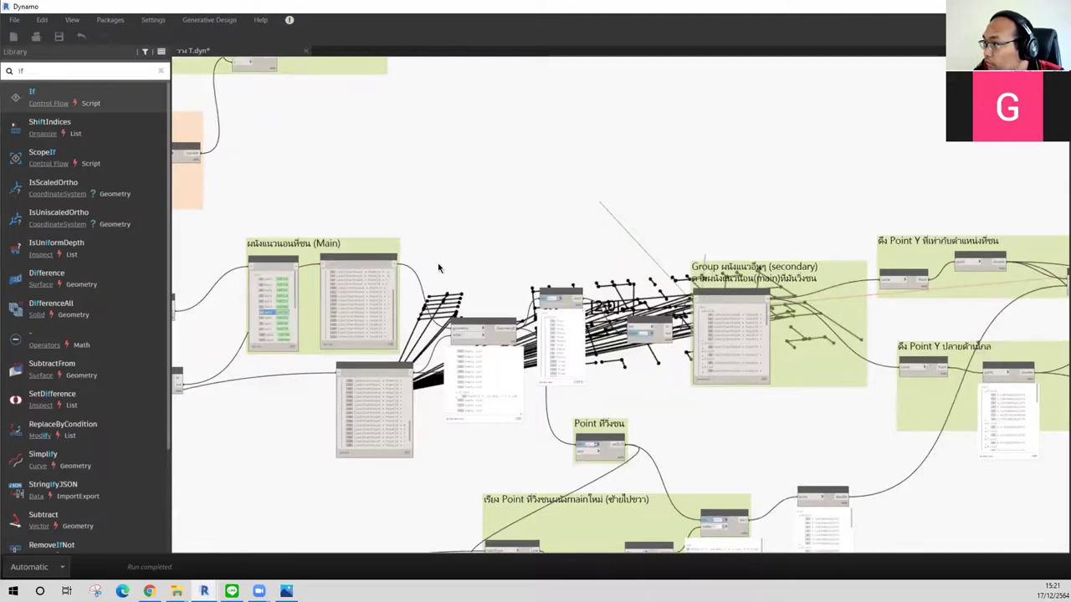
scroll(438, 263, "up", 1)
scroll(407, 249, "up", 1)
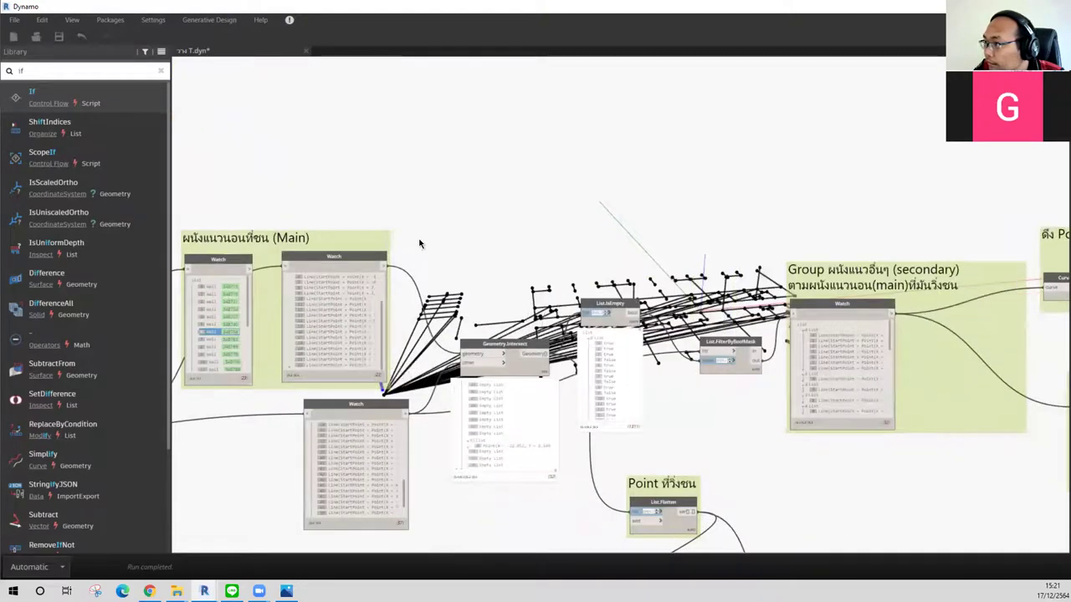
scroll(430, 239, "down", 1)
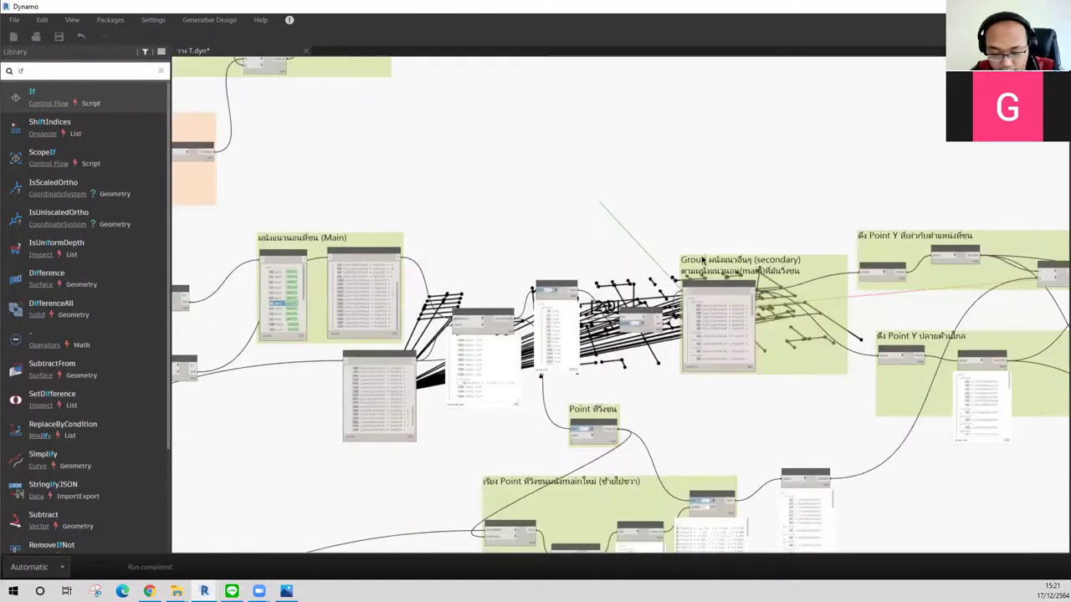
middle_click_drag(747, 246, 461, 204)
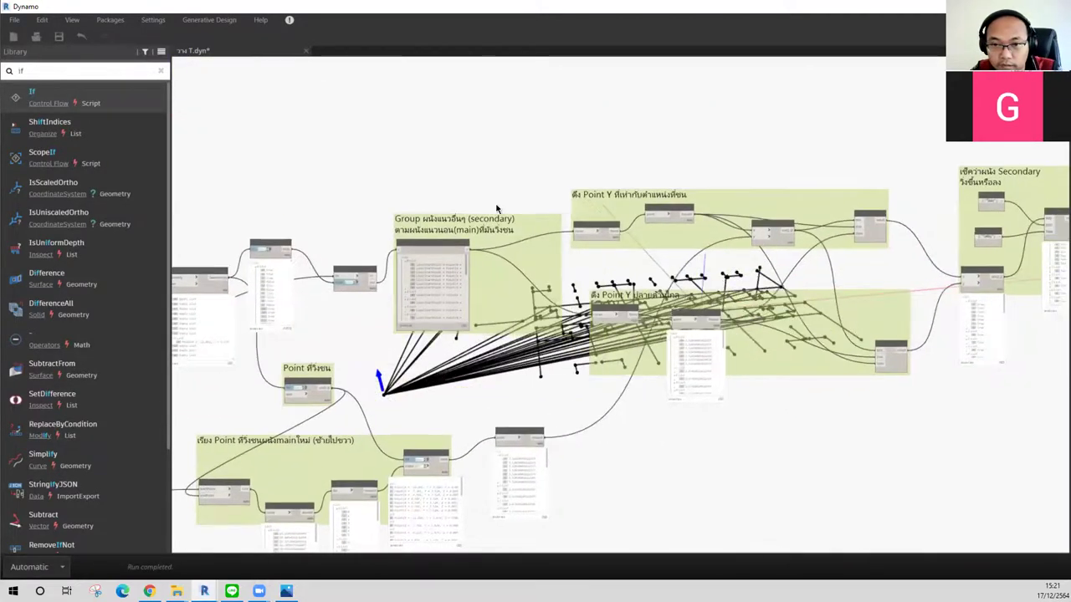
middle_click_drag(888, 240, 667, 262)
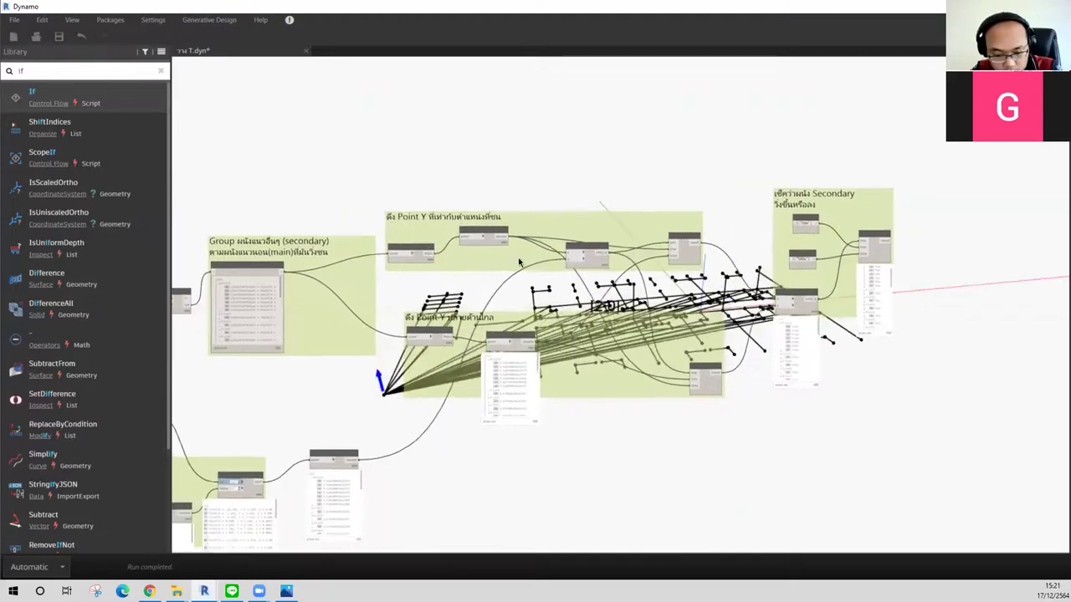
middle_click_drag(262, 216, 817, 297)
scroll(817, 296, "up", 1)
scroll(440, 291, "up", 2)
mouse_move(520, 341)
middle_mouse_down()
mouse_move(521, 264)
mouse_move(728, 242)
mouse_move(588, 234)
middle_mouse_up()
scroll(520, 265, "down", 1)
middle_click_drag(825, 232, 749, 234)
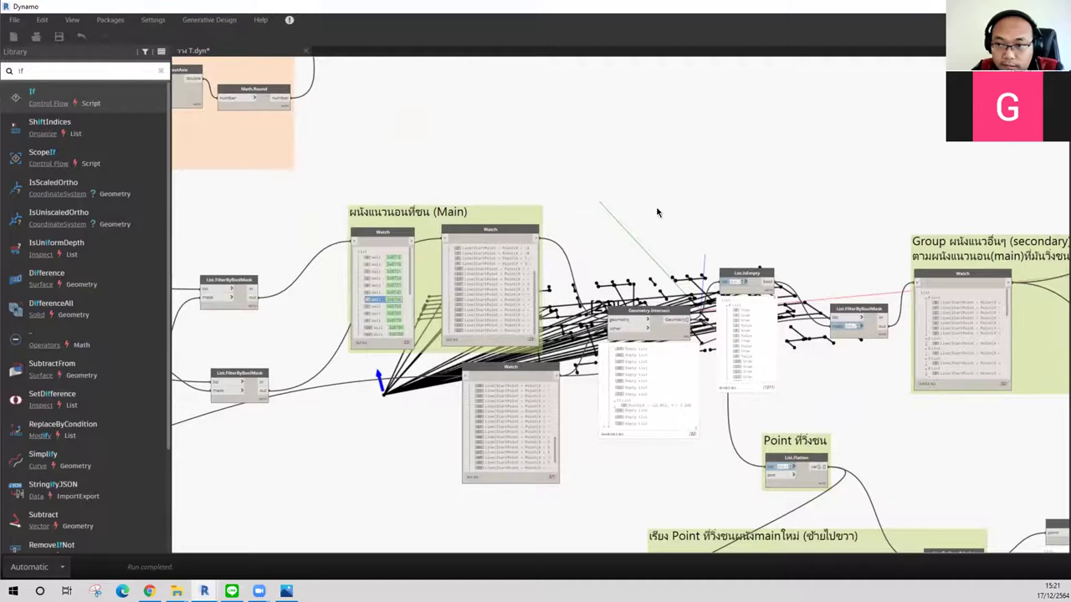
middle_click_drag(659, 197, 623, 207)
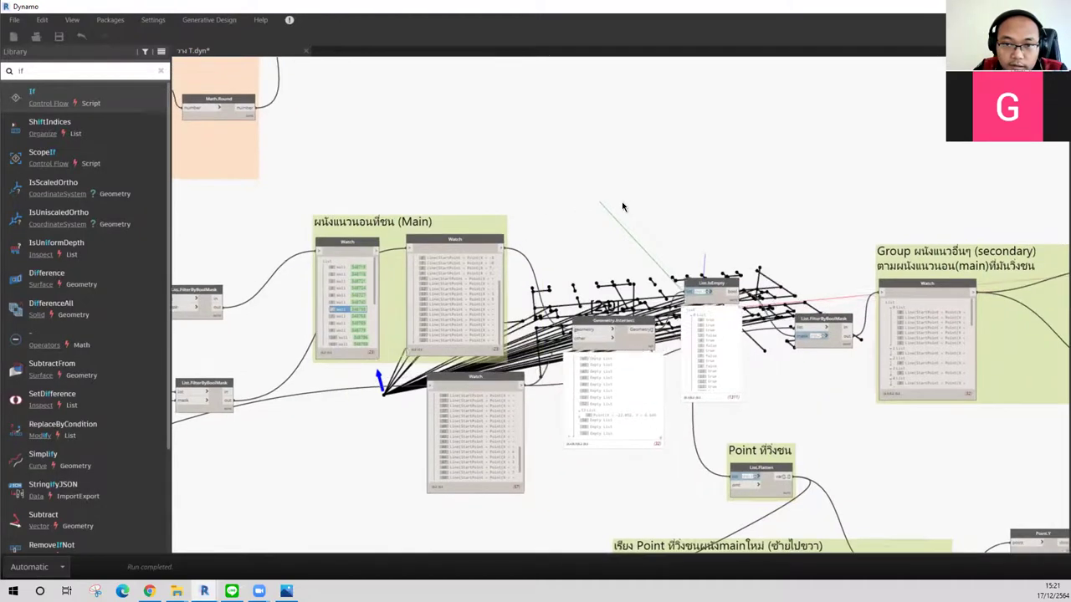
Step: Add a Curve.StartPoint node fed by the Main group's lines
double_click(53, 73)
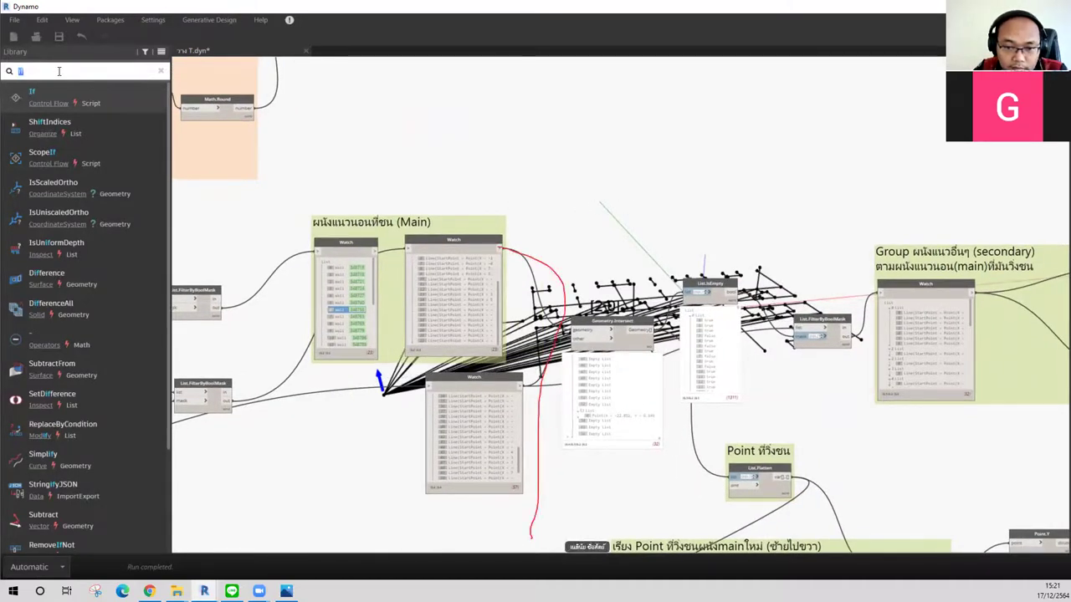
scroll(519, 297, "down", 3)
middle_click_drag(518, 297, 413, 84)
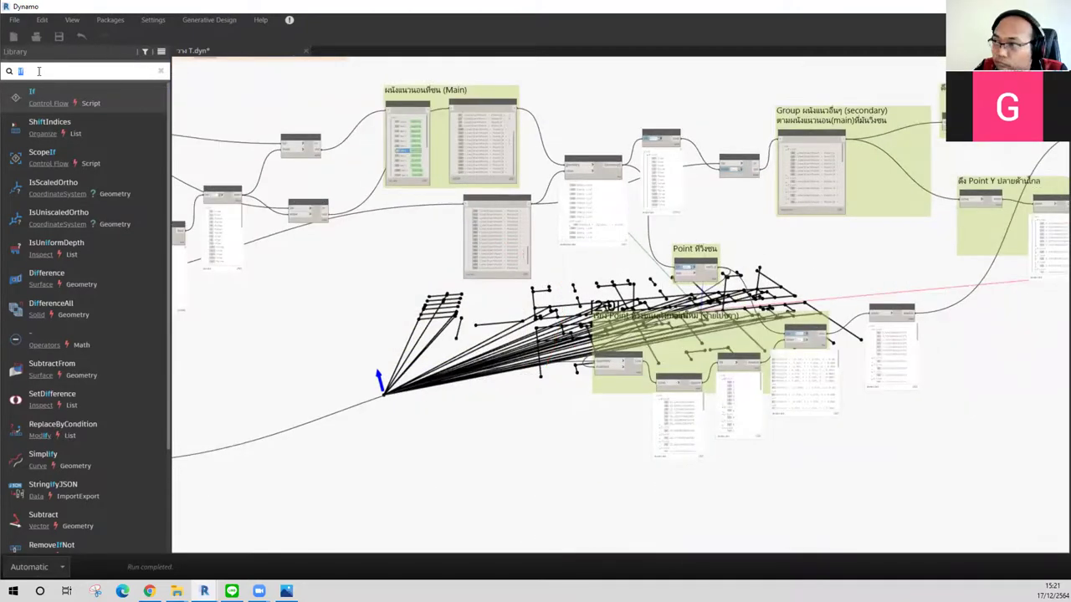
type("str")
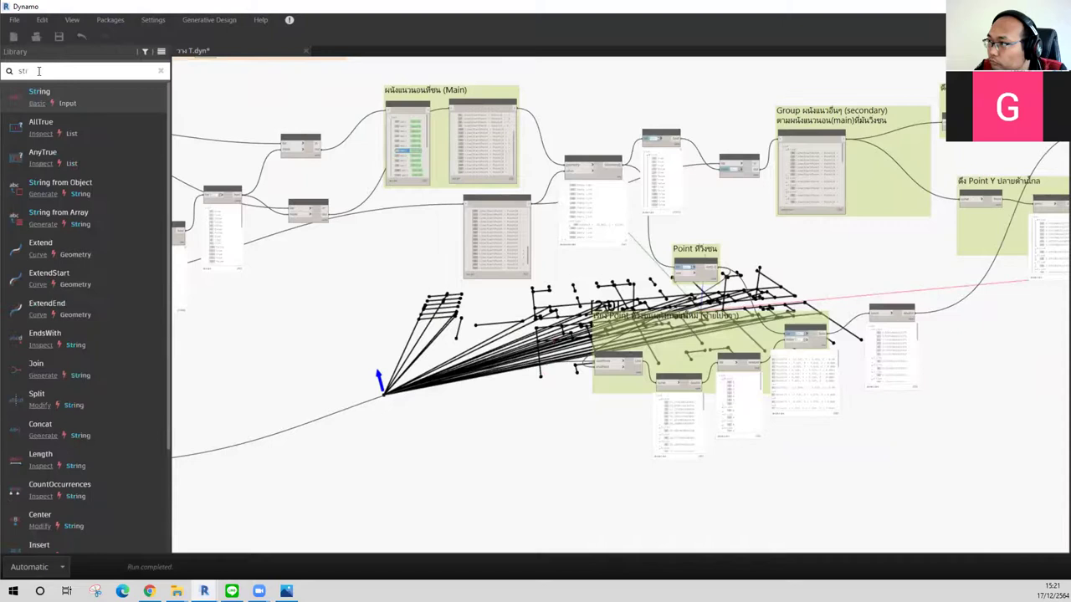
key("BackSpace")
type("rt")
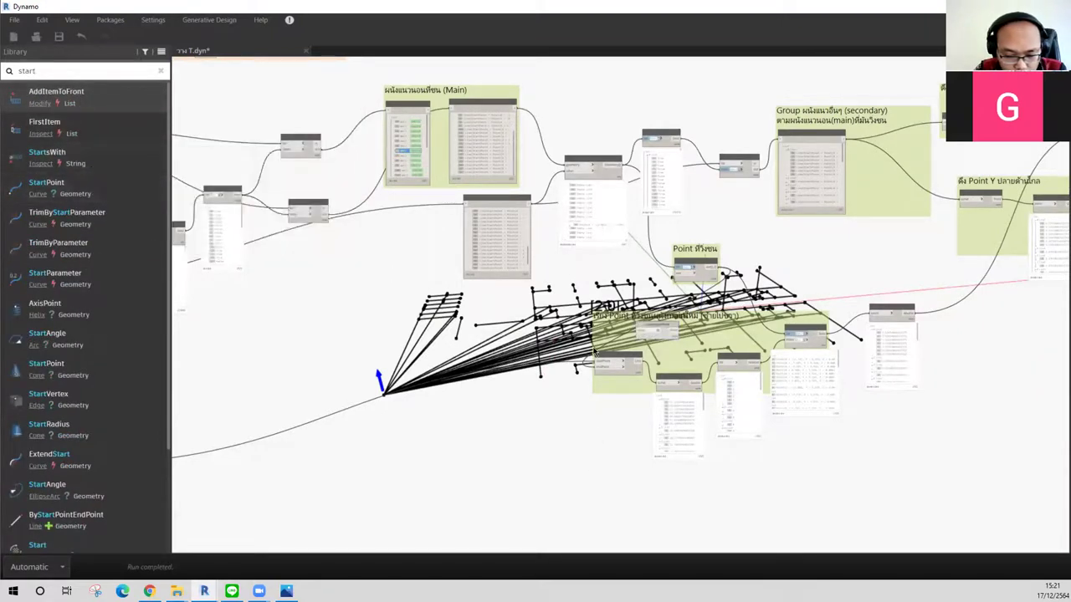
left_click_drag(643, 358, 603, 526)
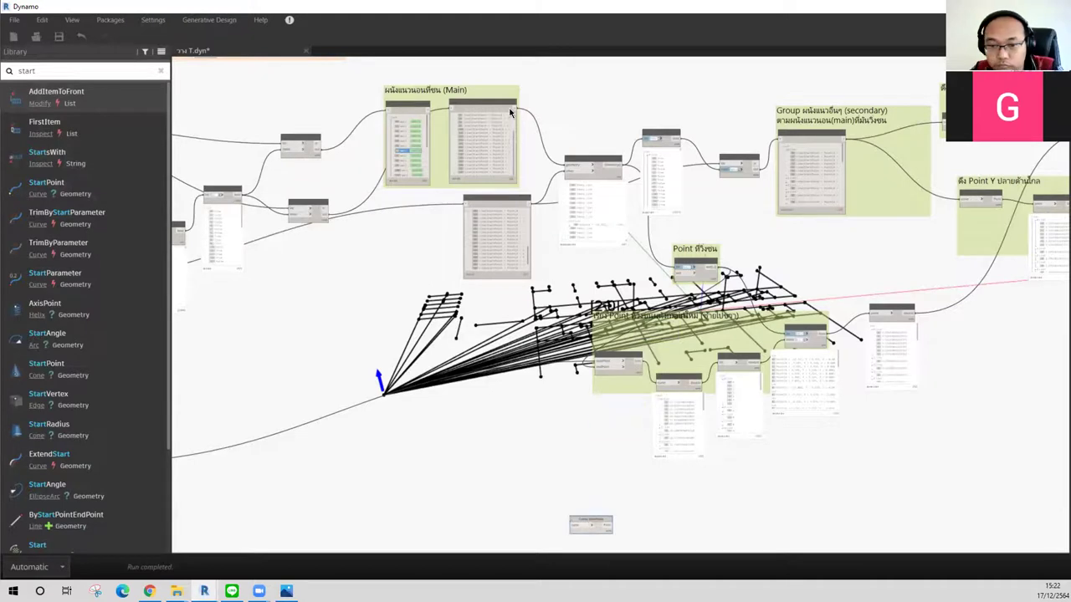
left_click_drag(516, 110, 570, 523)
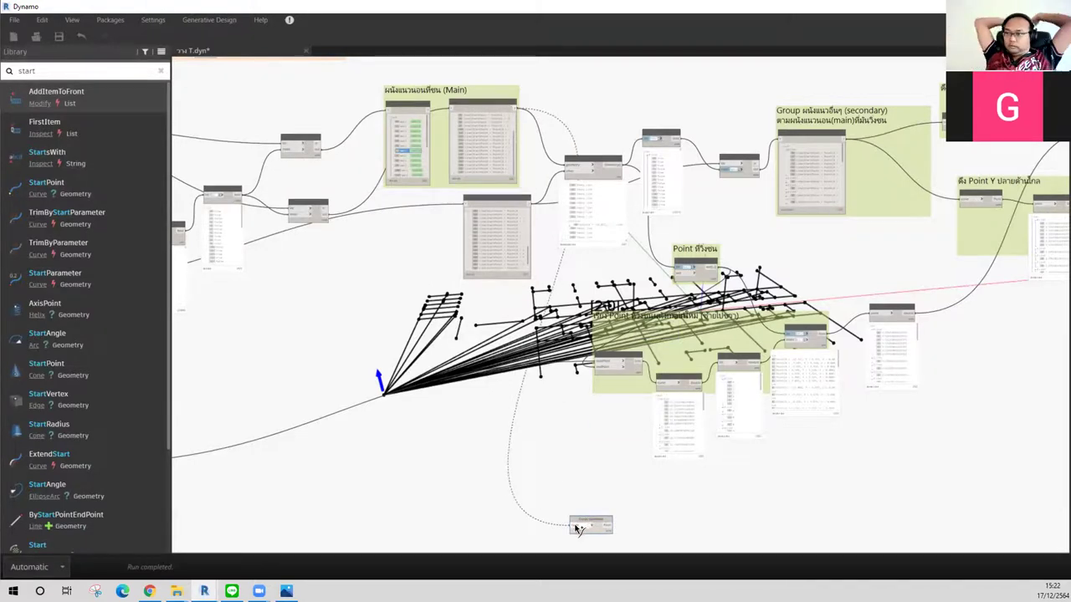
Step: Search 'end' and place a Curve.EndPoint node near the start-point node
double_click(100, 70)
type("end")
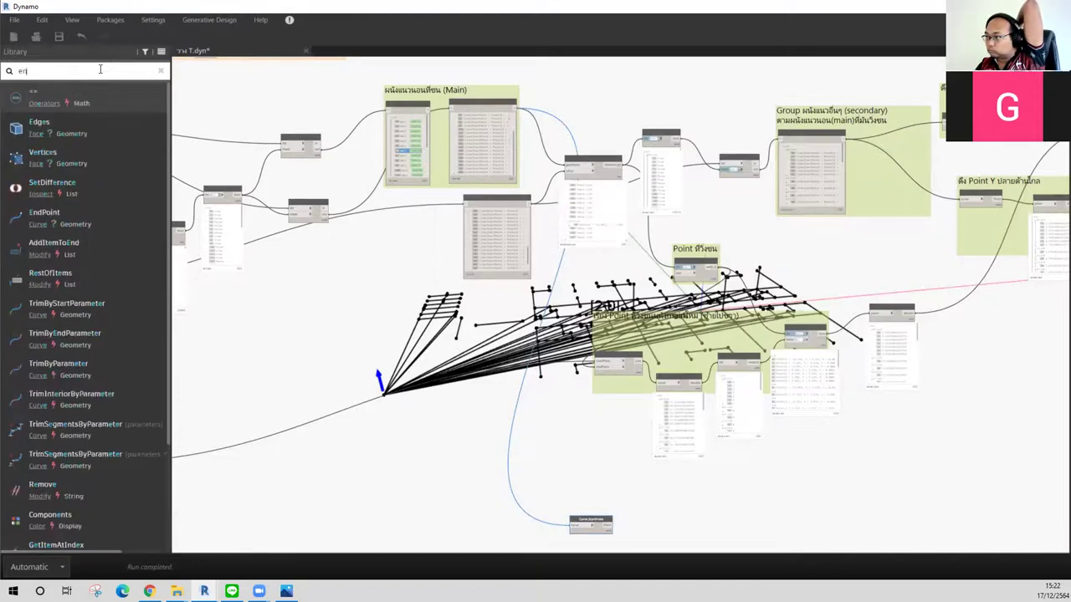
middle_click_drag(673, 425, 661, 339)
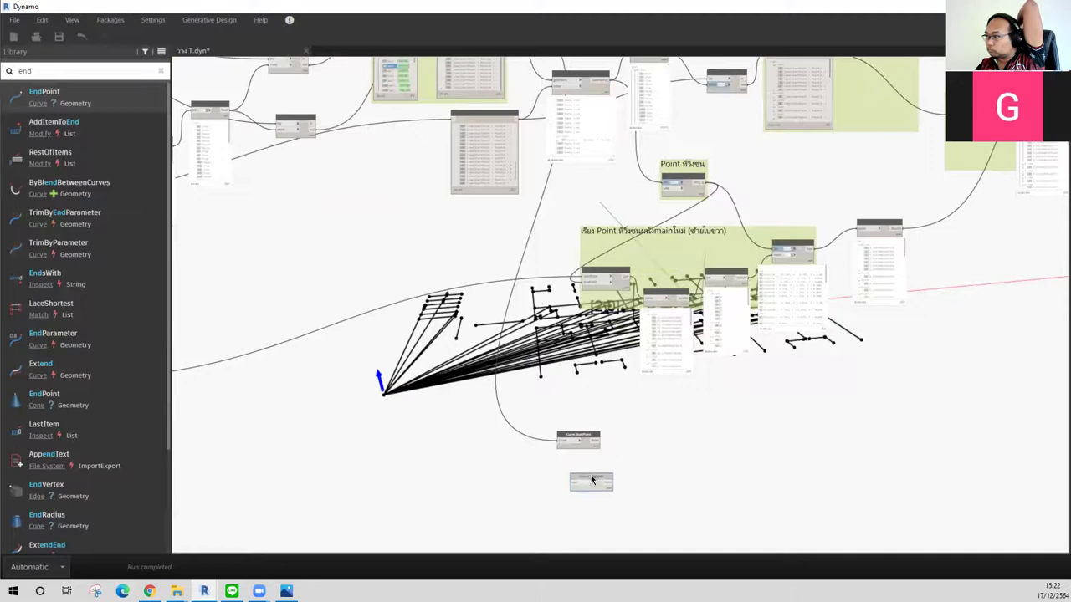
mouse_move(484, 145)
middle_mouse_down()
mouse_move(497, 85)
mouse_move(562, 345)
middle_mouse_up()
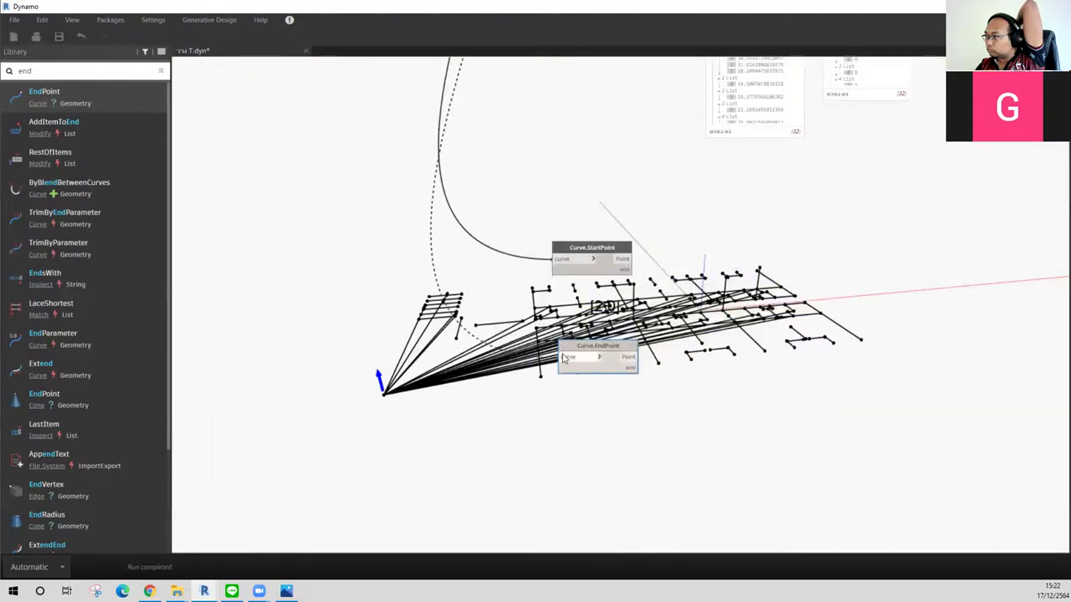
left_click(565, 355)
Step: Move Point ที่วิ่งชน group left, sorting group and Point.Y right, StartPoint node up
scroll(641, 343, "up", 2)
left_click_drag(593, 196, 613, 188)
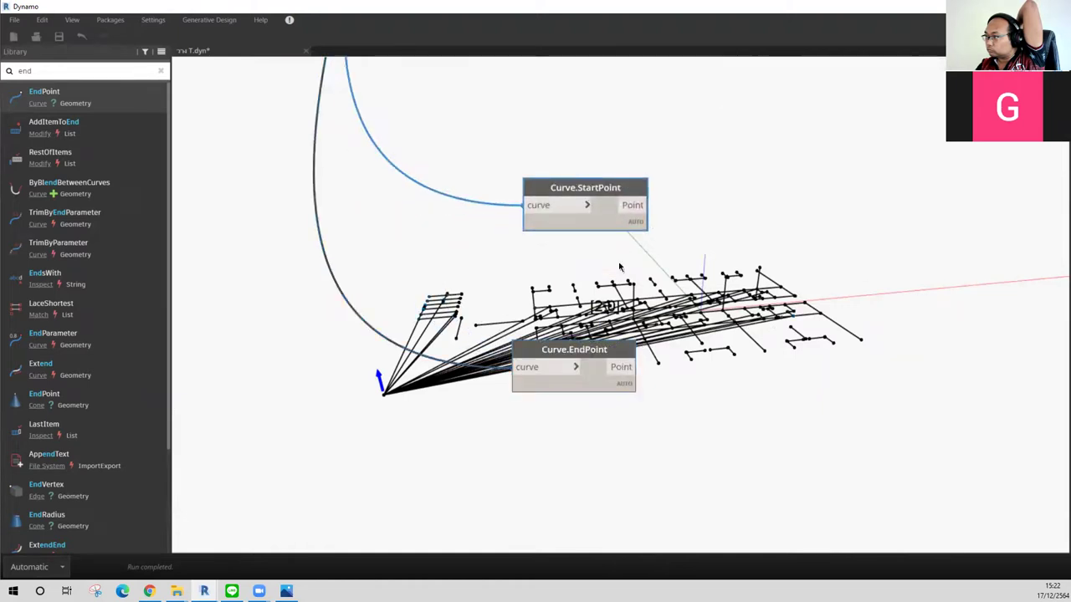
scroll(748, 174, "down", 4)
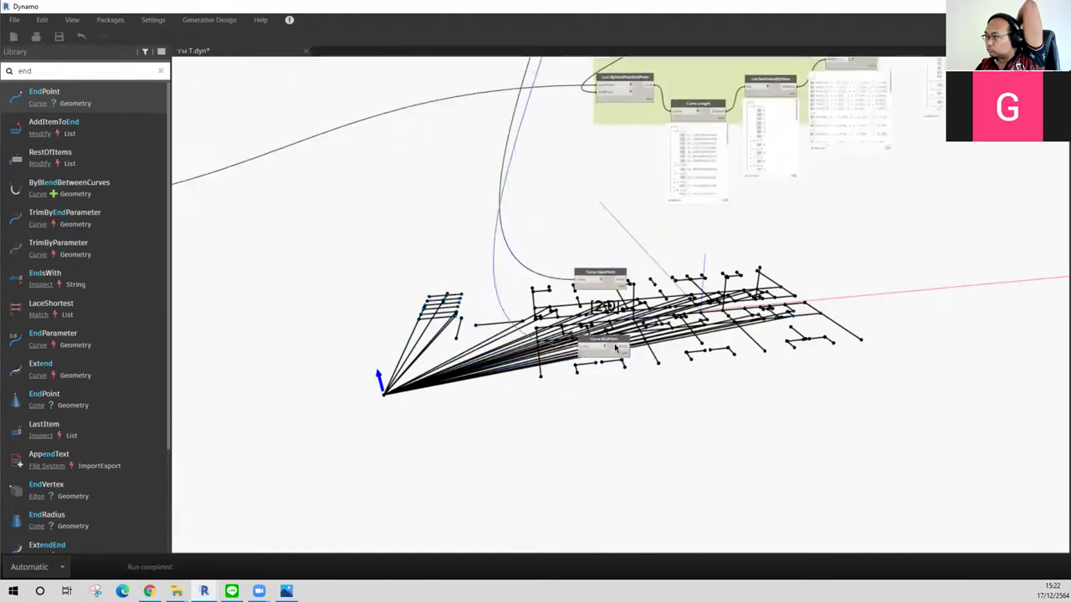
middle_click_drag(809, 164, 747, 272)
left_click_drag(566, 181, 523, 183)
left_click_drag(599, 266, 623, 264)
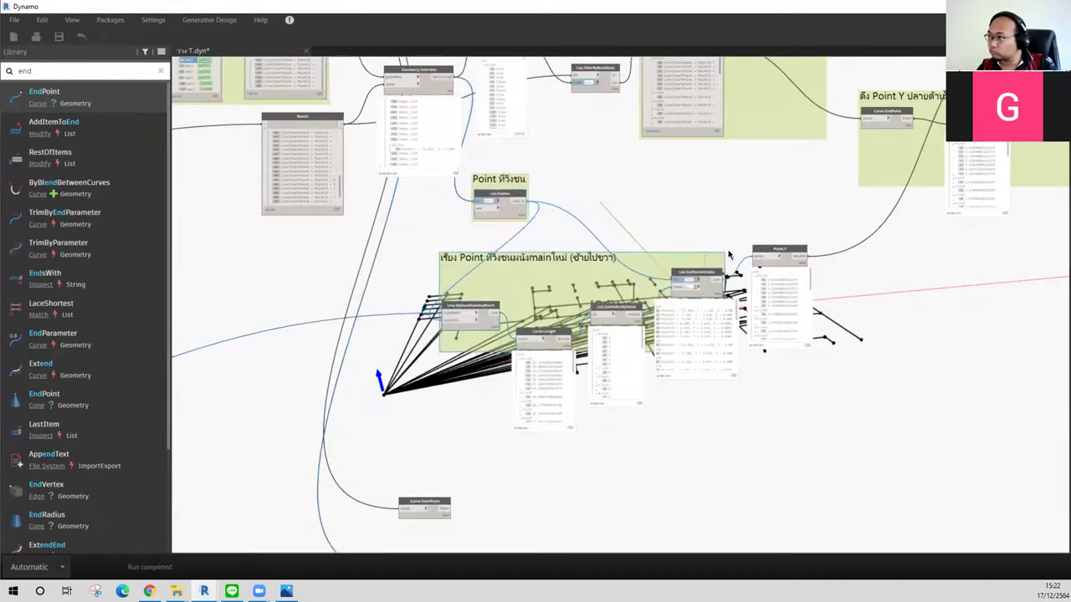
left_click_drag(774, 251, 853, 231)
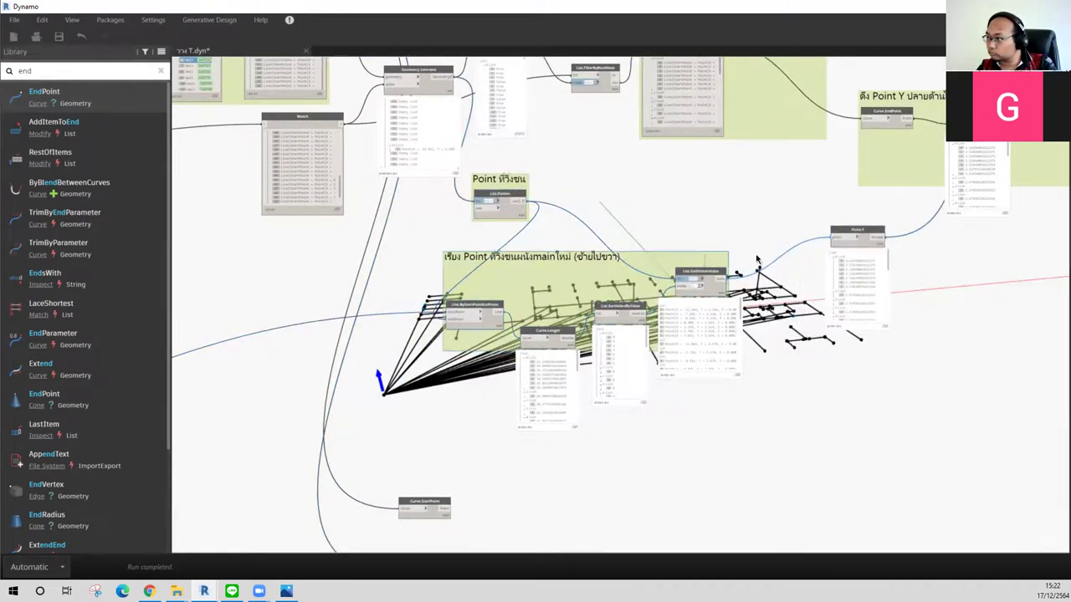
left_click_drag(678, 257, 757, 255)
scroll(770, 184, "down", 2)
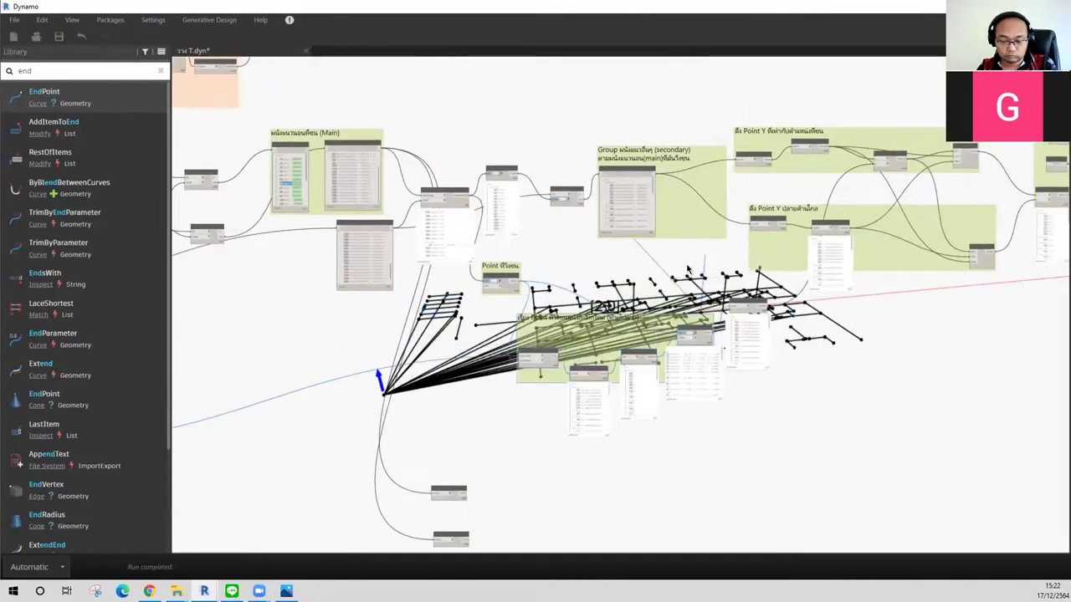
scroll(721, 251, "up", 1)
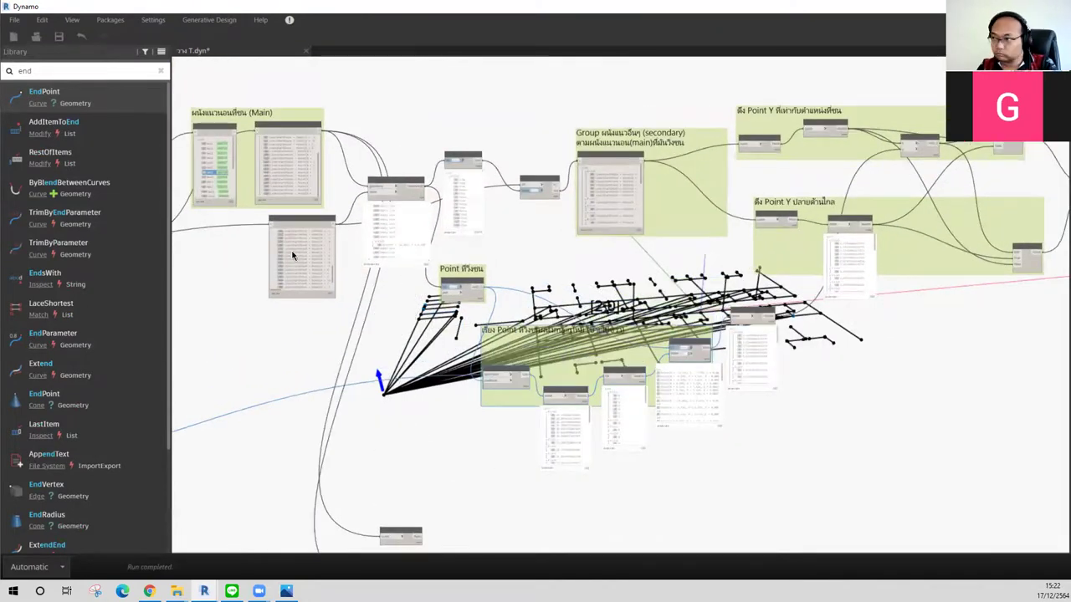
middle_click_drag(402, 345, 433, 238)
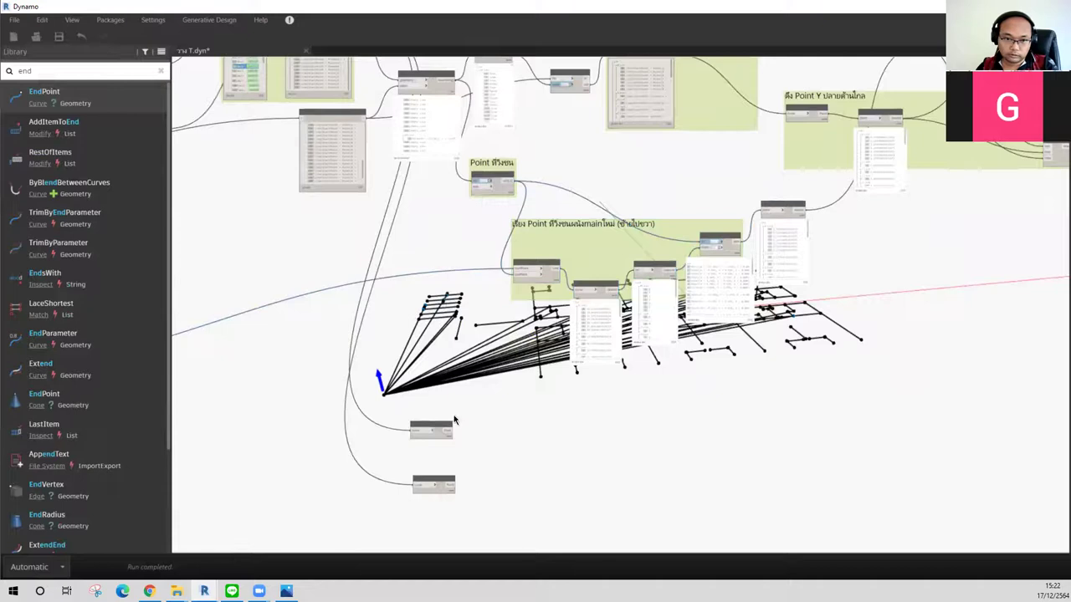
left_click_drag(452, 430, 465, 410)
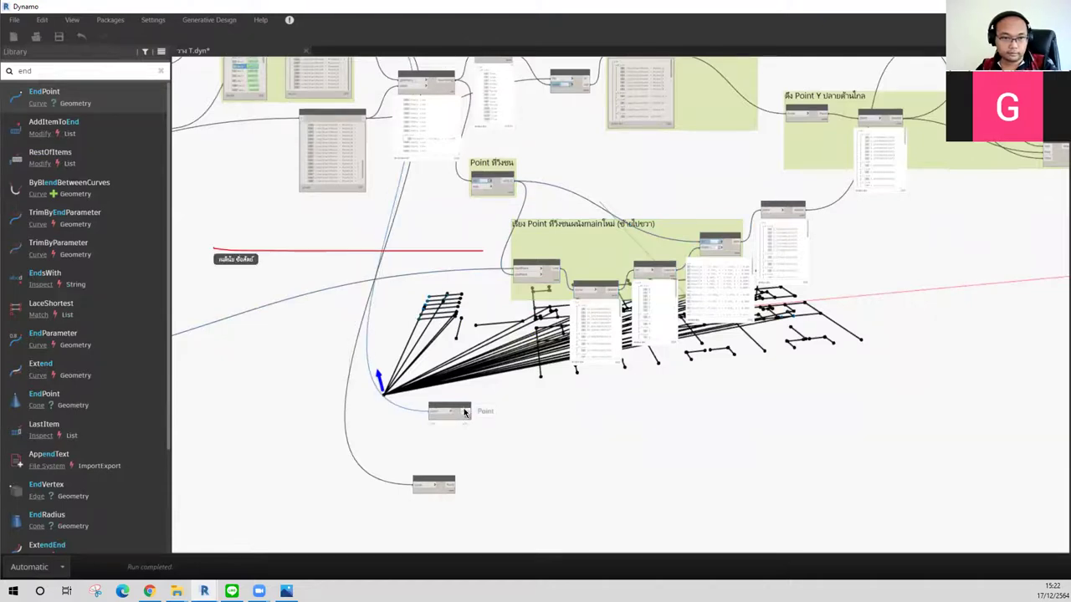
Step: Nudge the Curve.EndPoint node slightly up and right, below Curve.StartPoint
scroll(464, 412, "up", 1)
scroll(464, 411, "down", 1)
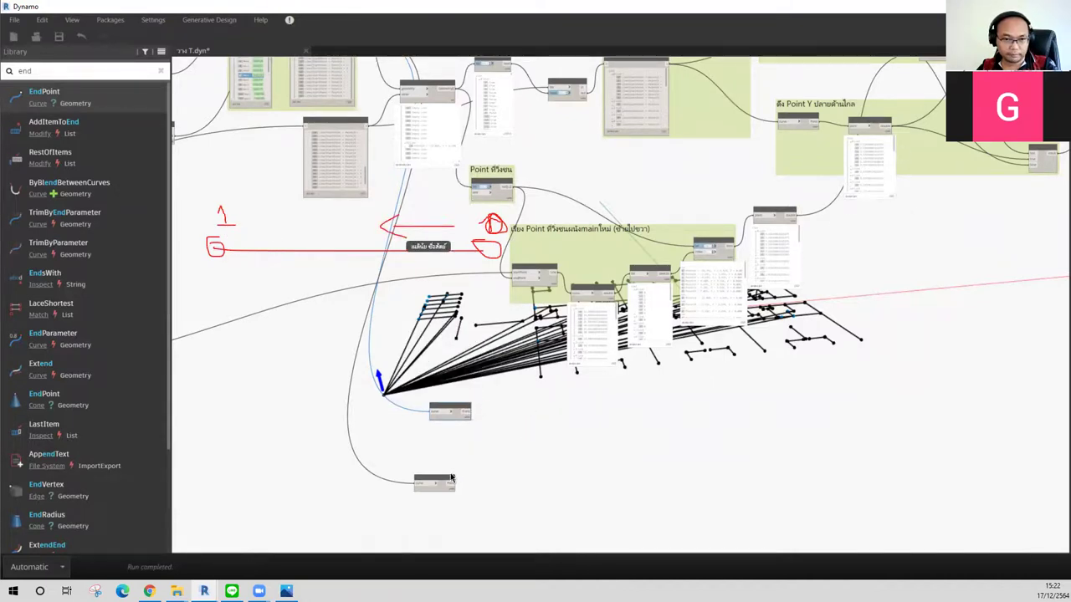
left_click_drag(451, 477, 469, 471)
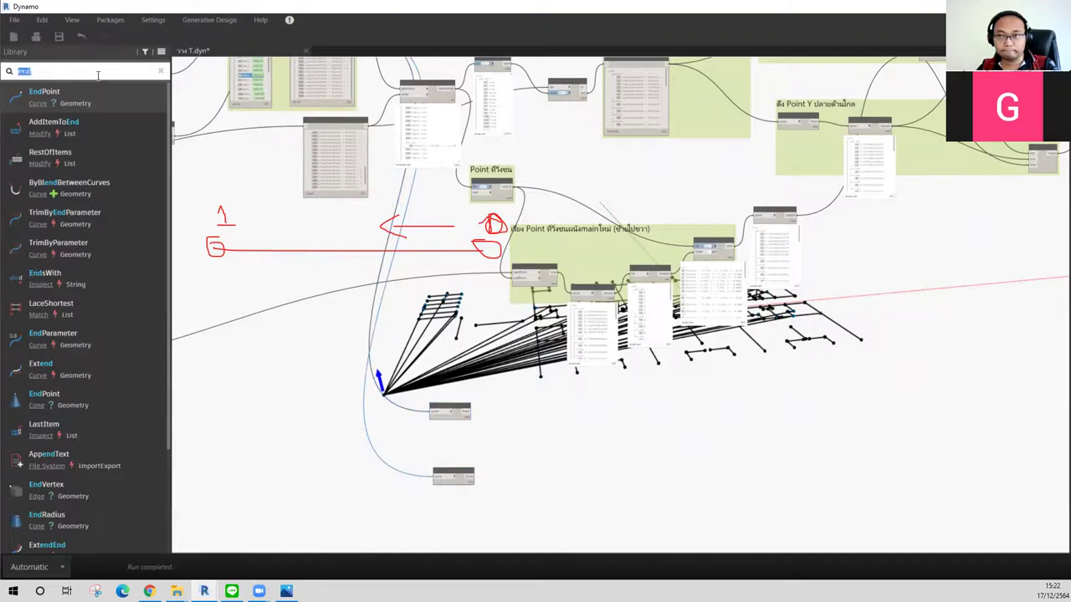
Step: Add List.Join with StartPoint wired to list0 and EndPoint to a new list1
type("join")
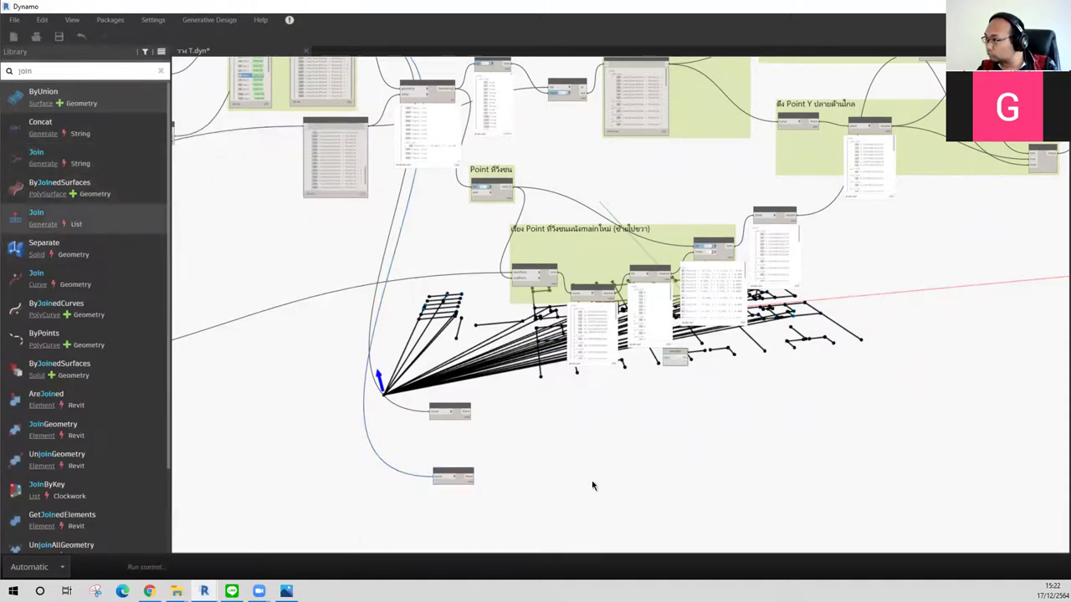
scroll(592, 481, "up", 2)
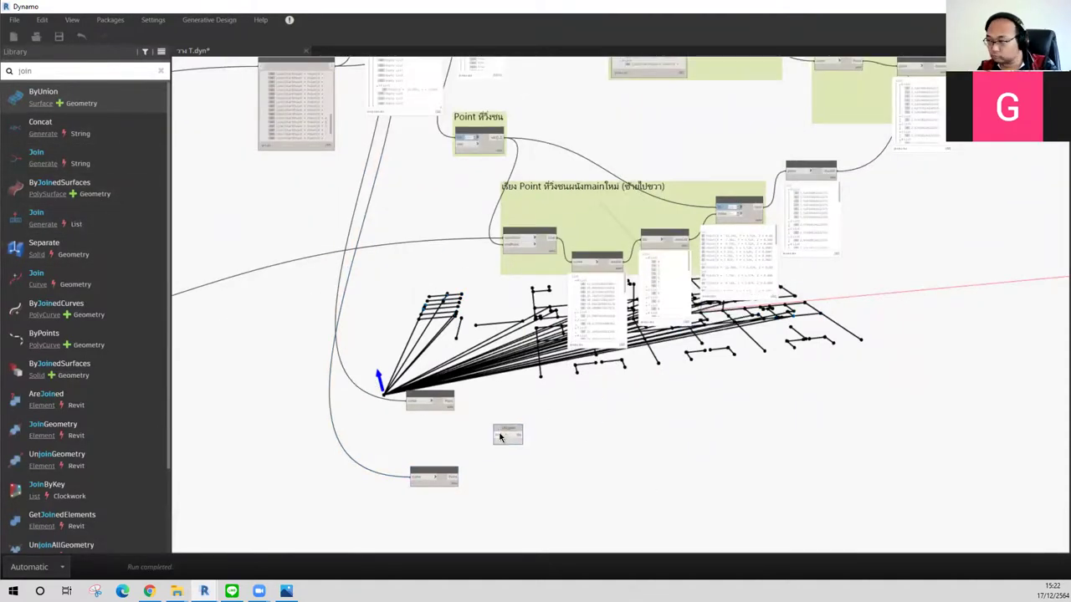
scroll(519, 425, "up", 5)
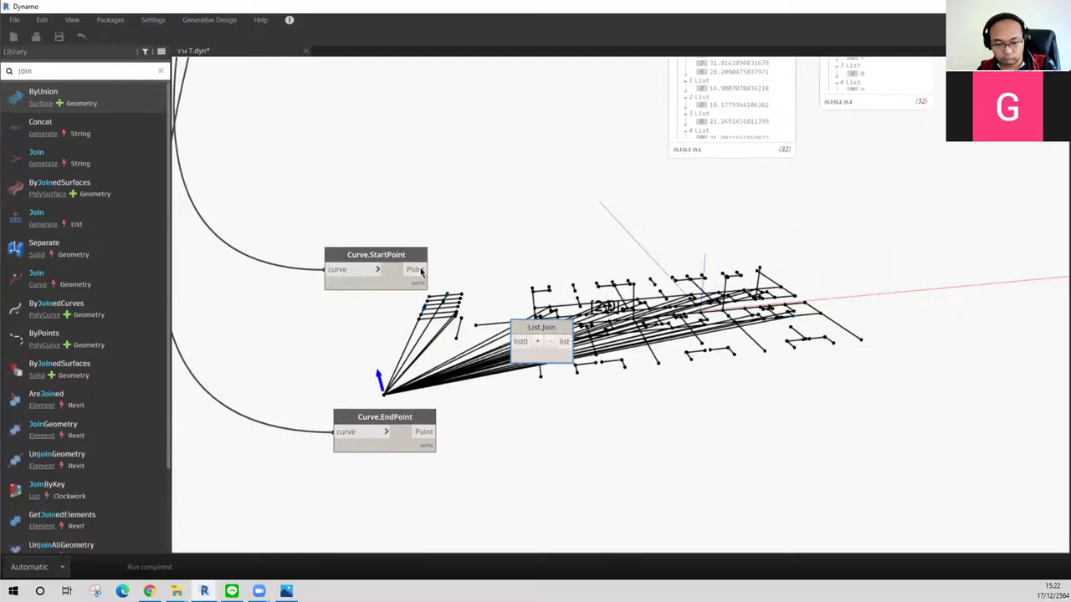
left_click_drag(423, 270, 514, 342)
left_click(537, 342)
left_click_drag(425, 431, 516, 357)
Step: Move the Curve.StartPoint and Curve.EndPoint nodes left of the List.Join node
scroll(544, 335, "up", 3)
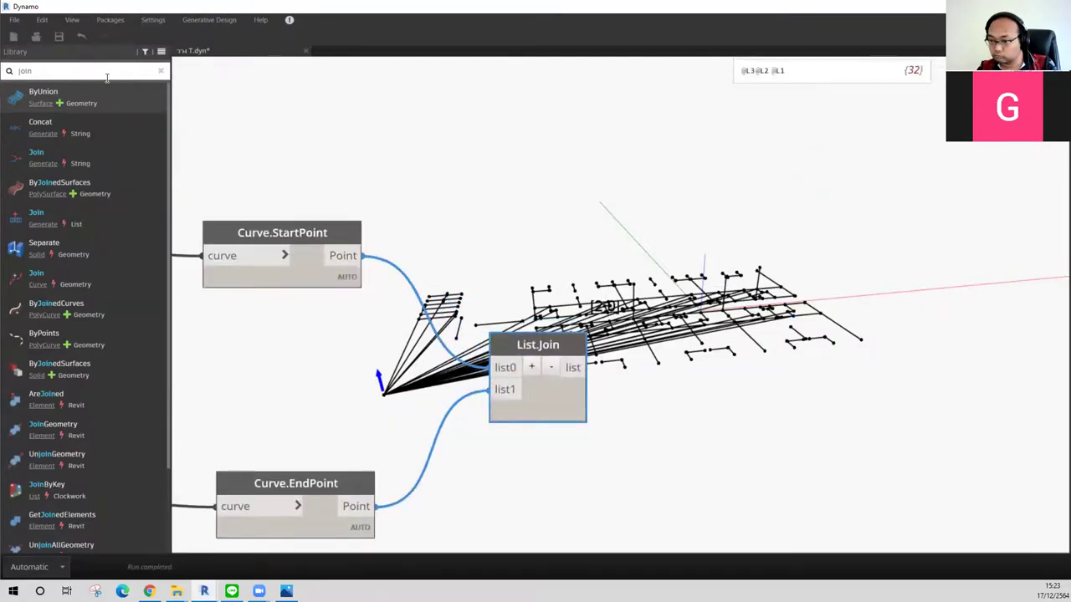
scroll(502, 360, "down", 1)
middle_click_drag(565, 400, 600, 347)
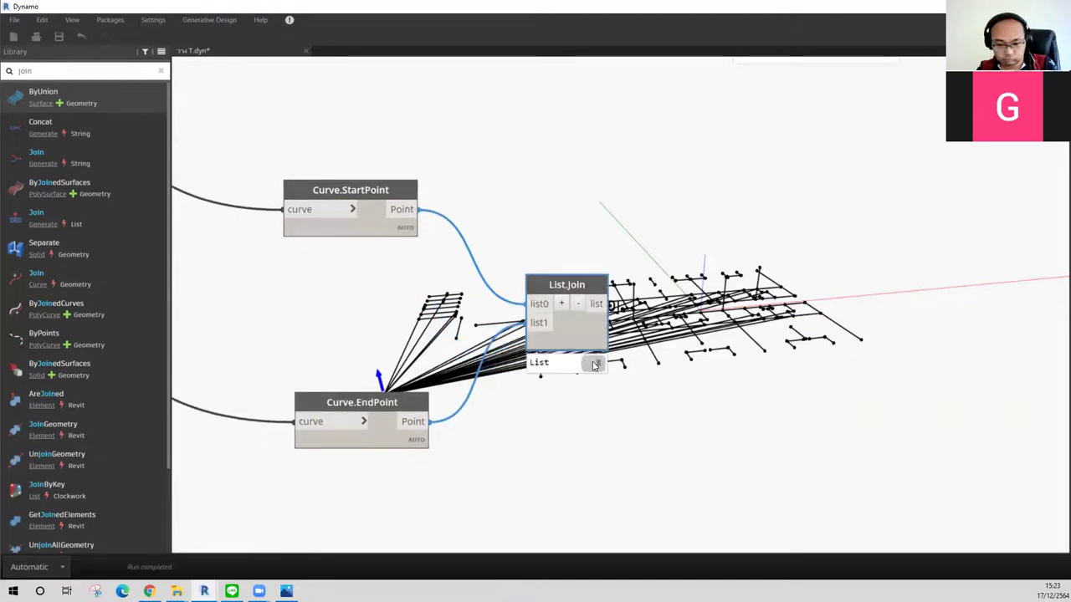
scroll(552, 443, "down", 3)
scroll(552, 451, "down", 3)
scroll(502, 418, "down", 3)
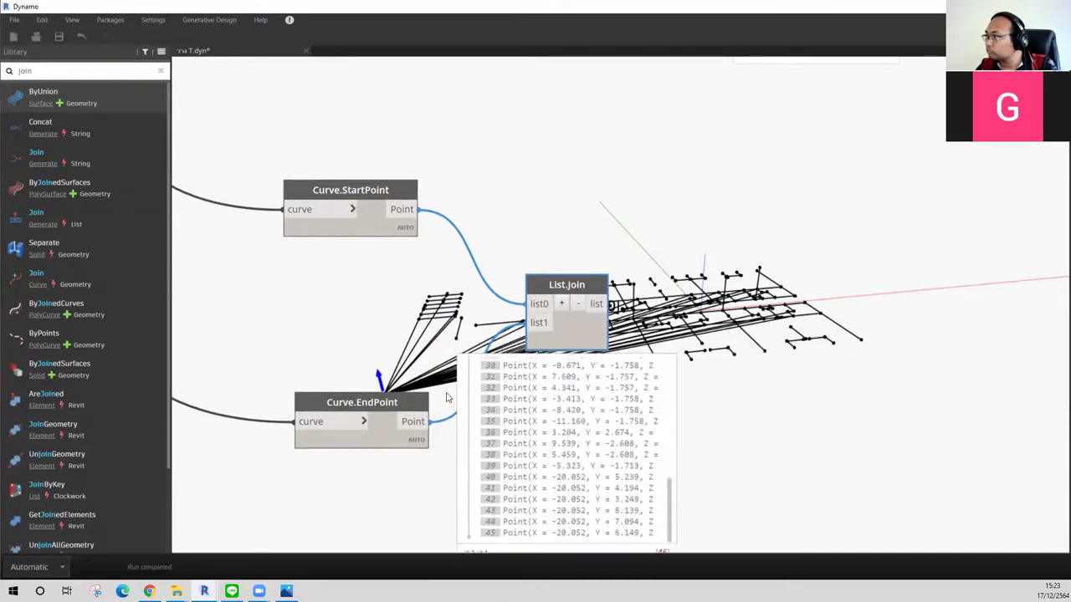
left_click_drag(374, 404, 340, 400)
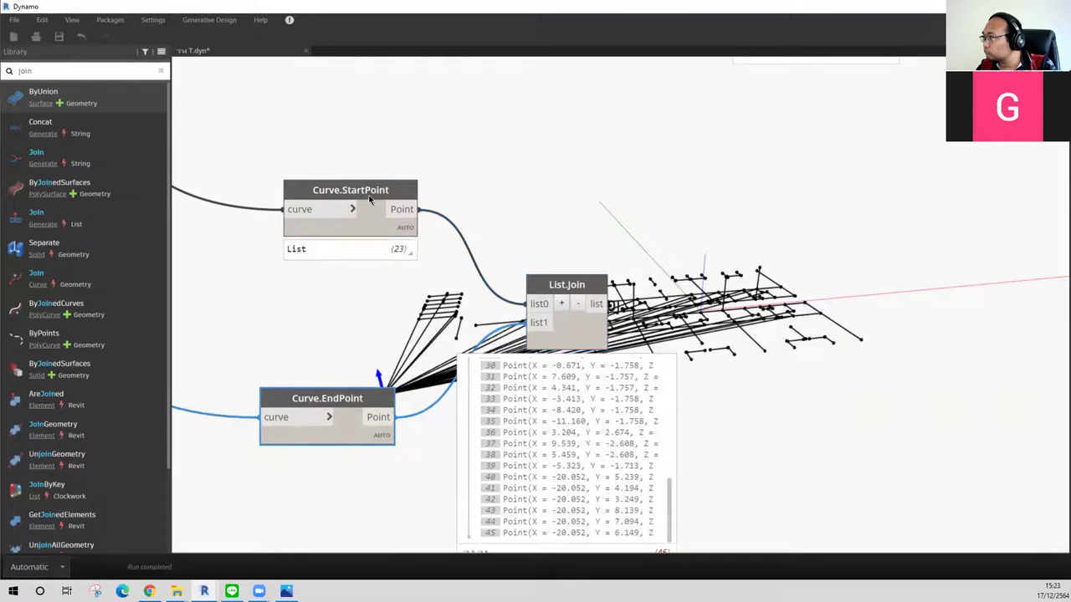
left_click_drag(361, 209, 346, 206)
left_click(337, 208)
left_click(360, 210)
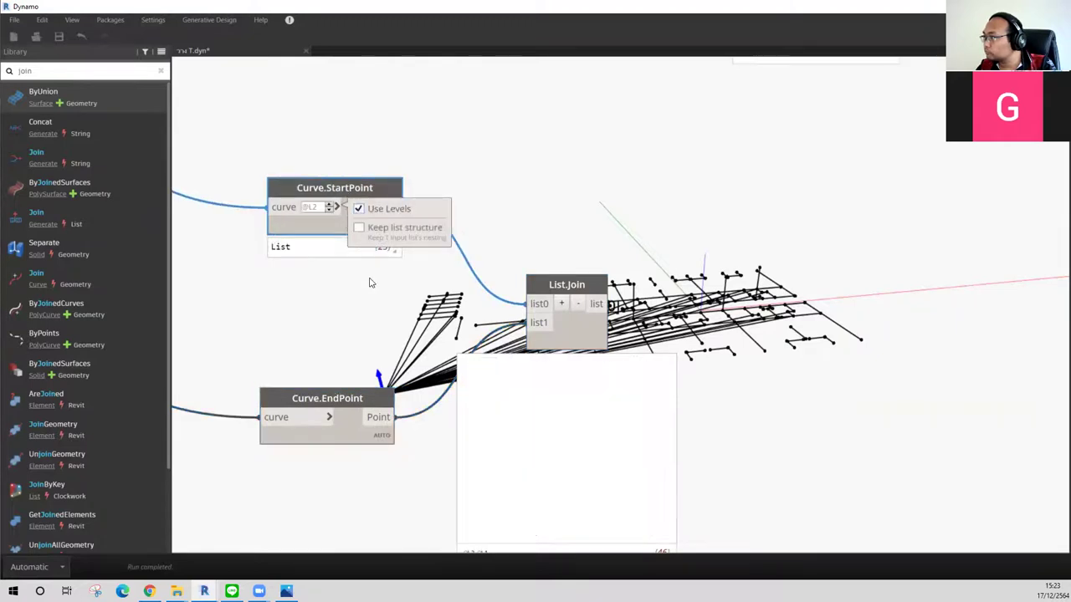
scroll(562, 363, "up", 1)
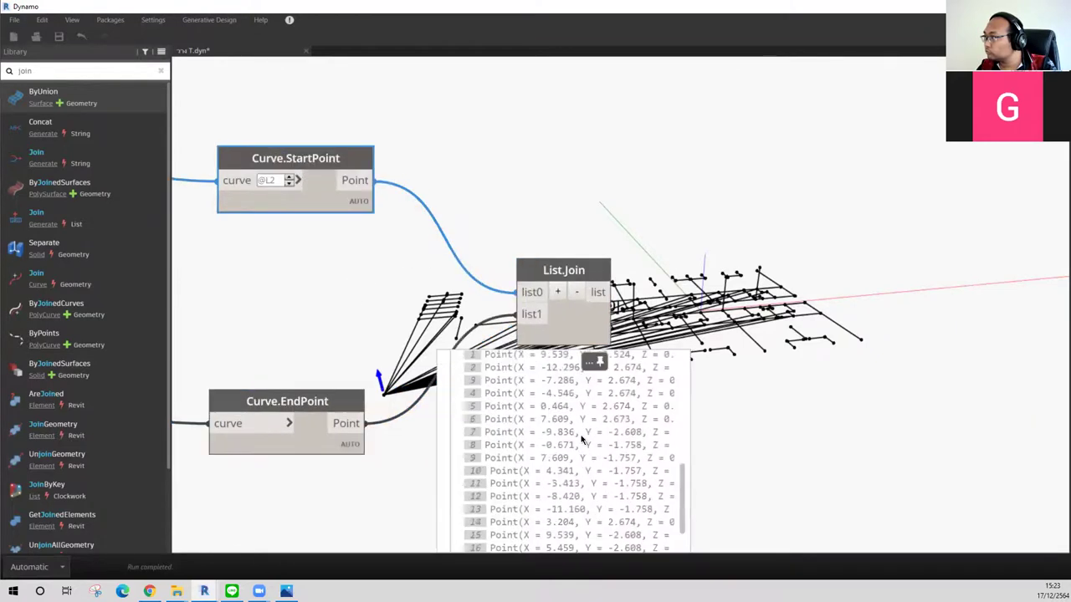
scroll(586, 444, "up", 2)
scroll(736, 431, "up", 1)
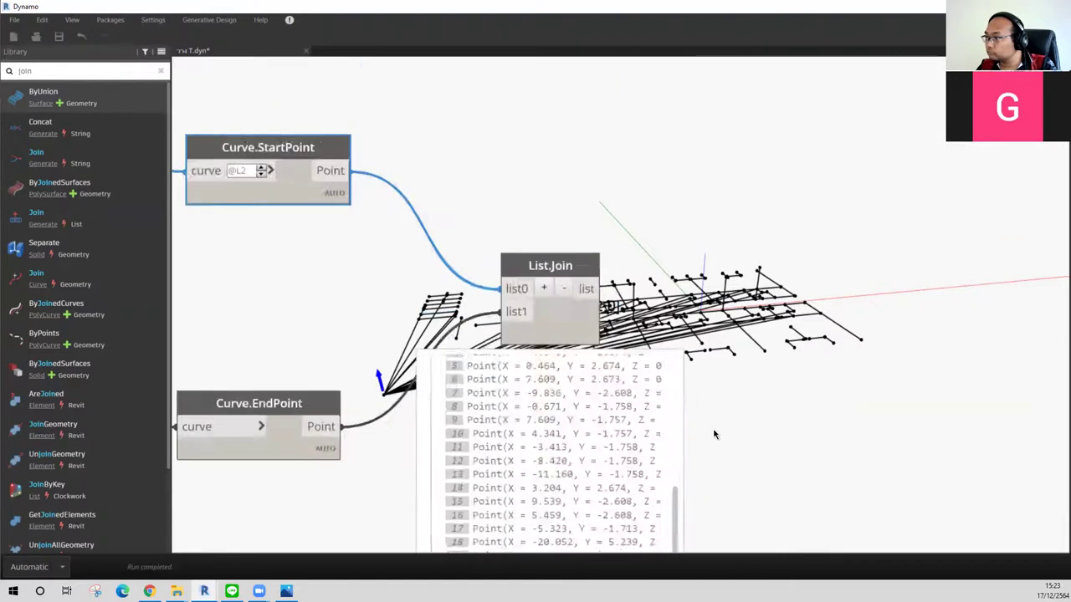
scroll(712, 433, "up", 2)
scroll(703, 377, "up", 2)
scroll(875, 363, "down", 3)
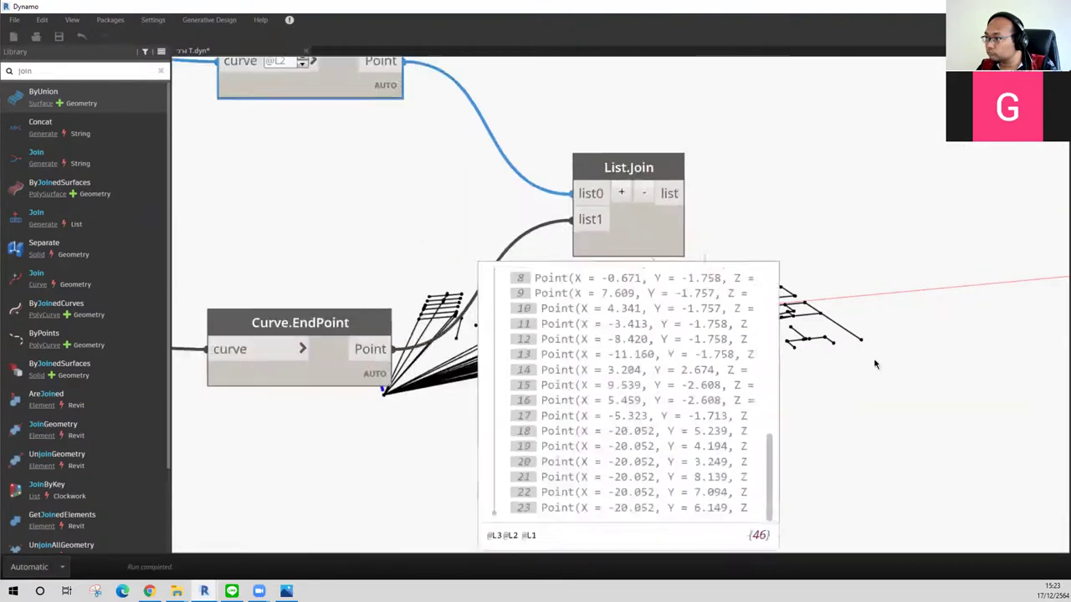
scroll(837, 360, "down", 2)
scroll(764, 378, "up", 3)
scroll(764, 381, "up", 2)
scroll(764, 381, "up", 3)
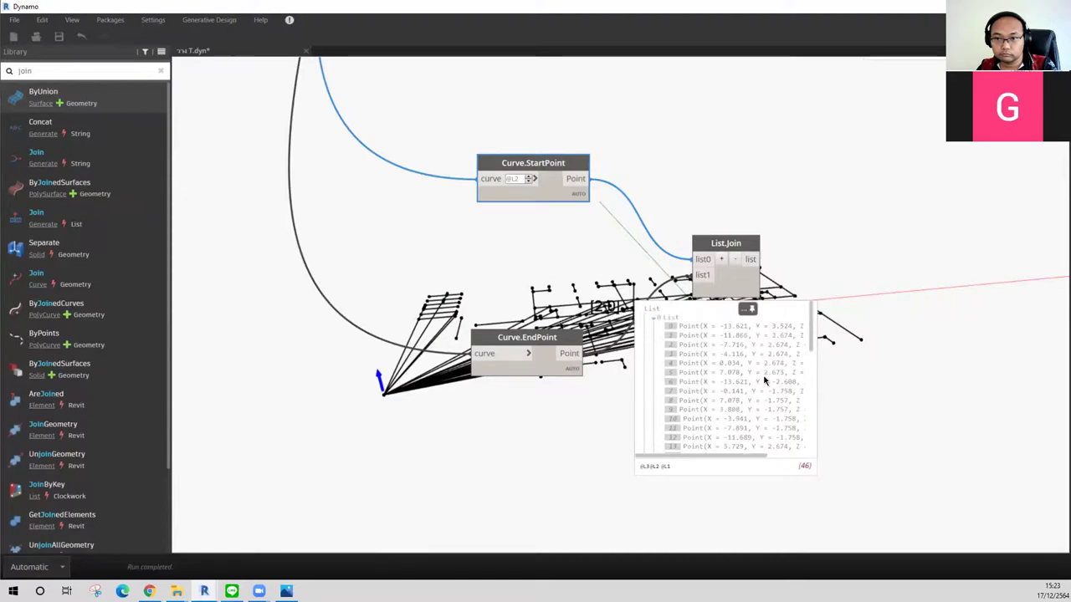
left_click(526, 354)
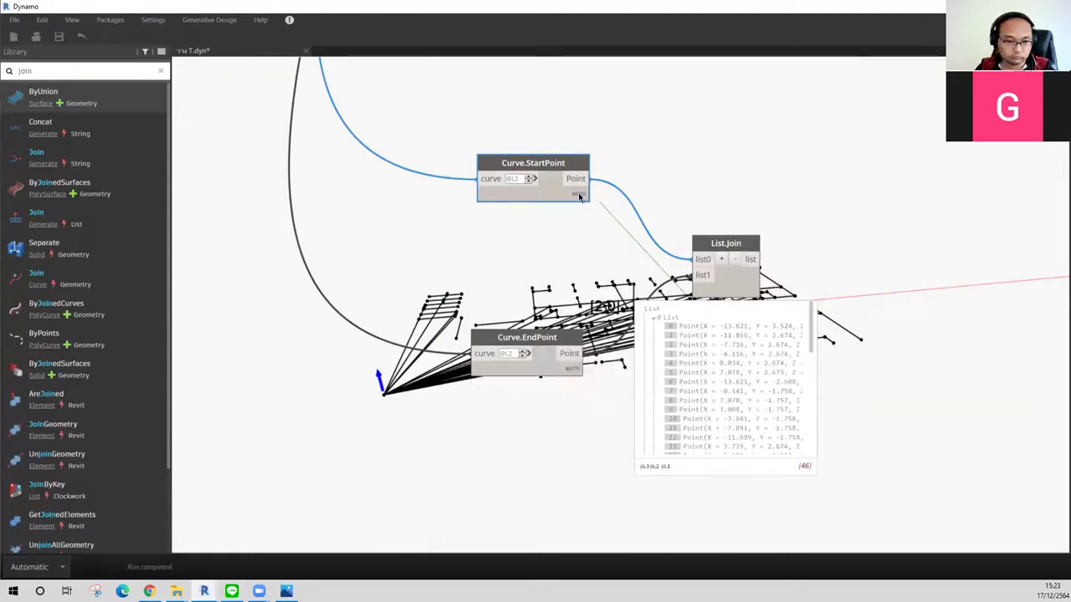
scroll(766, 381, "down", 5)
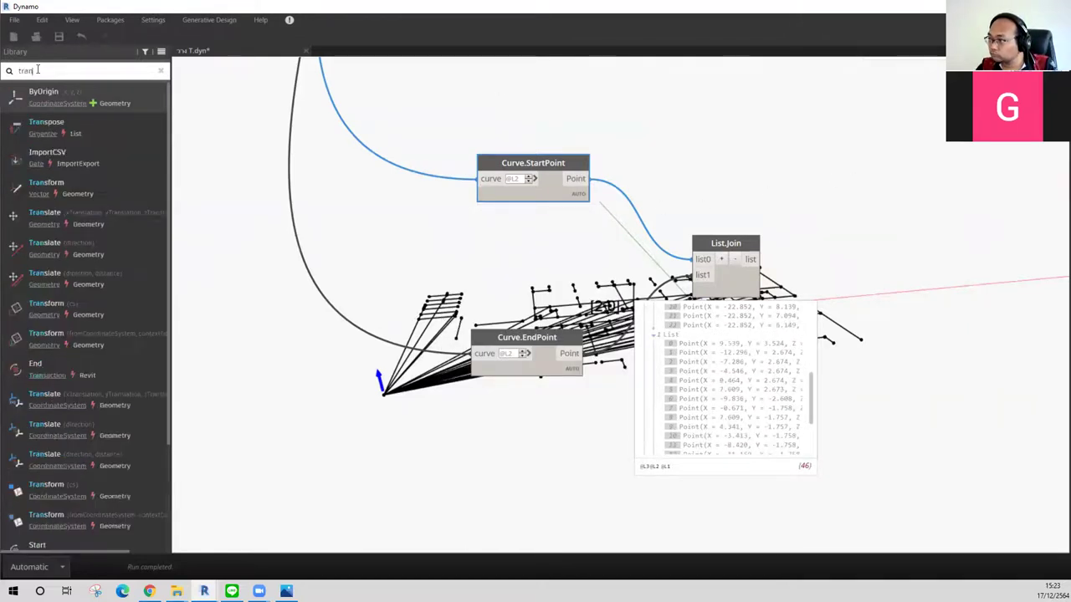
left_click(87, 124)
mouse_move(640, 285)
left_mouse_down()
mouse_move(932, 234)
mouse_move(882, 204)
left_mouse_up()
Step: Feed List.Join's output into List.Transpose and review the Point.Y and Curve.Length groups
left_click(885, 249)
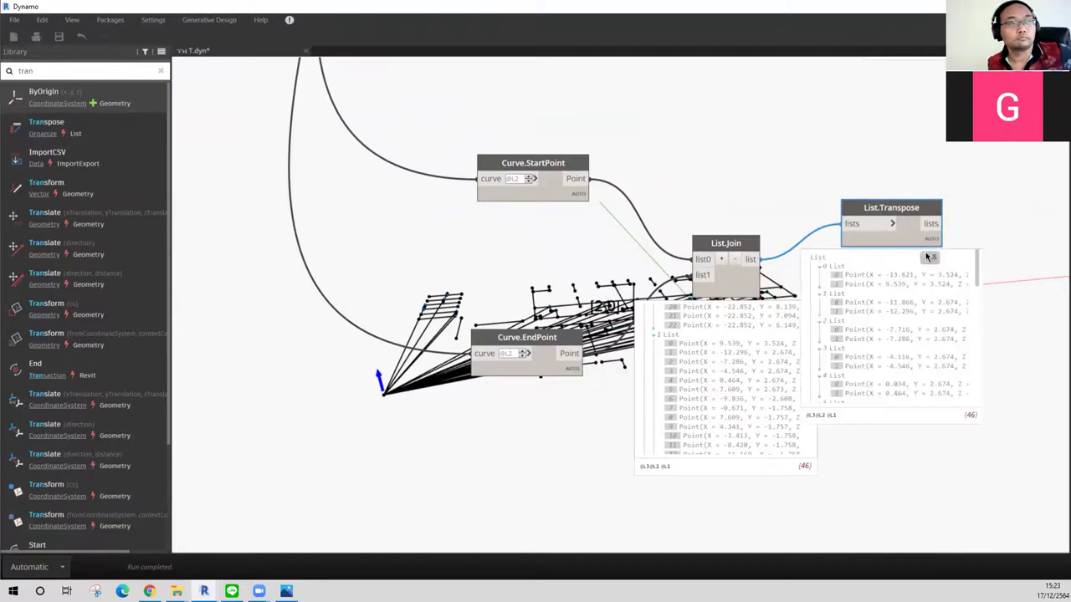
scroll(723, 255, "down", 3)
mouse_move(768, 194)
middle_mouse_down()
mouse_move(782, 302)
mouse_move(747, 453)
middle_mouse_up()
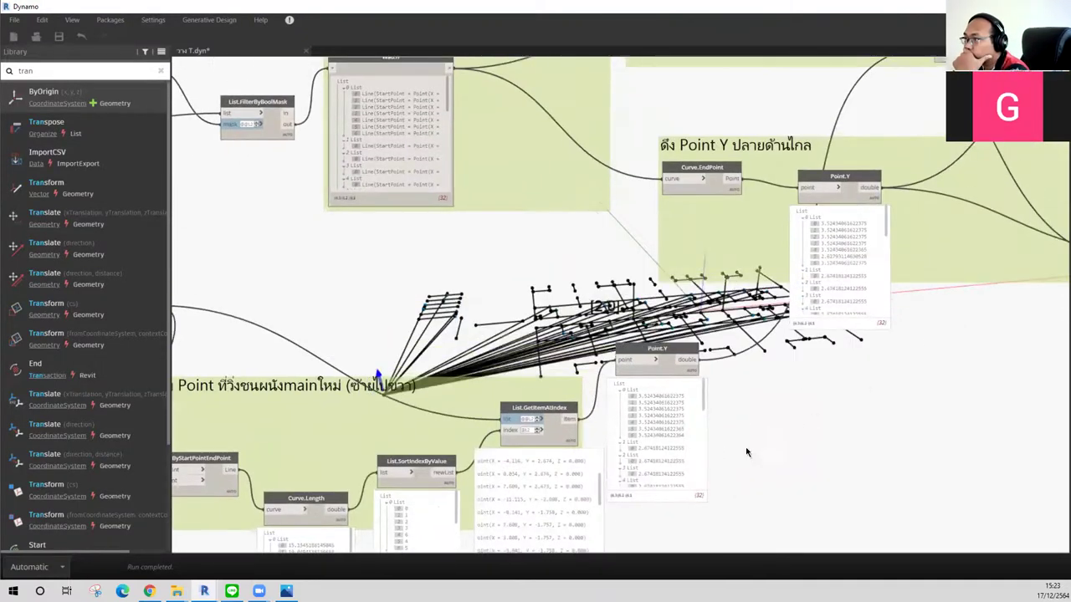
scroll(747, 452, "down", 3)
scroll(849, 245, "up", 2)
scroll(849, 245, "up", 1)
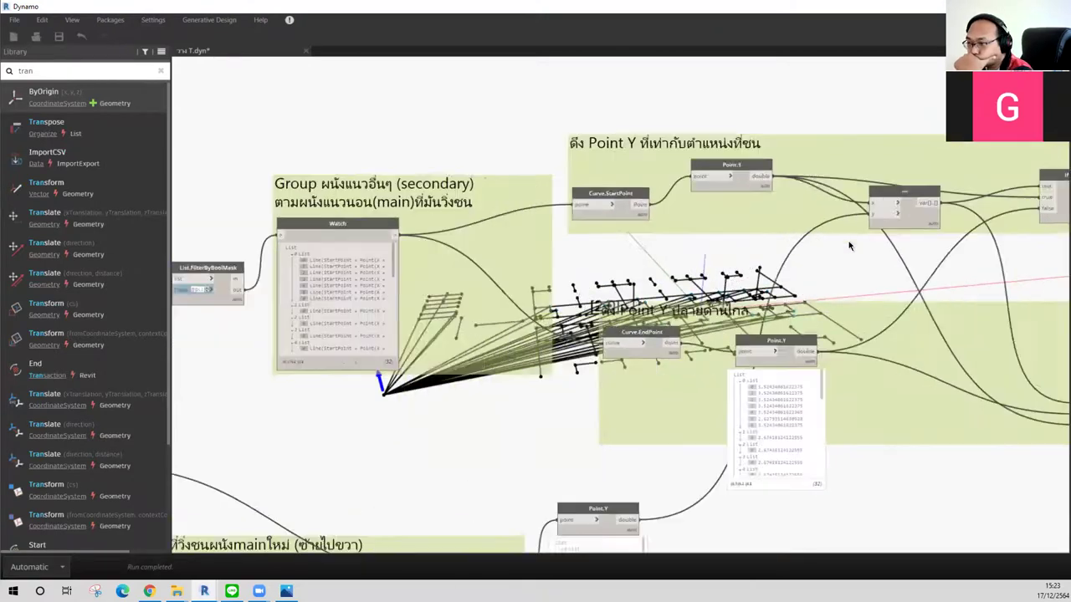
middle_click_drag(850, 245, 946, 245)
mouse_move(624, 338)
middle_mouse_down()
mouse_move(755, 161)
mouse_move(651, 306)
middle_mouse_up()
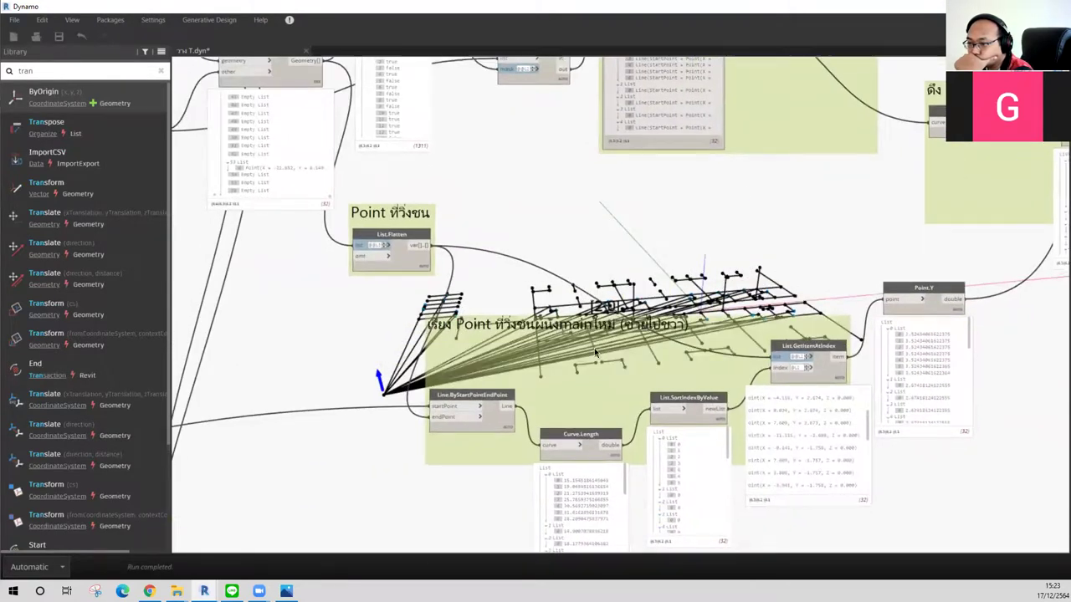
scroll(606, 398, "up", 1)
mouse_move(727, 279)
middle_mouse_down()
mouse_move(748, 495)
mouse_move(700, 226)
mouse_move(210, 122)
middle_mouse_up()
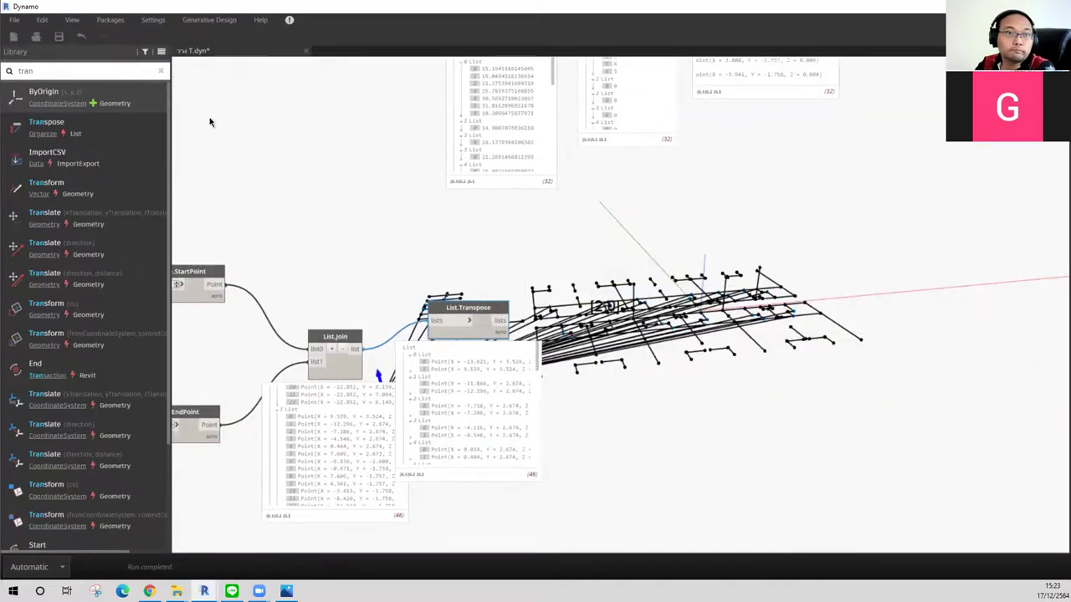
mouse_move(652, 209)
middle_mouse_down()
mouse_move(662, 407)
mouse_move(668, 349)
middle_mouse_up()
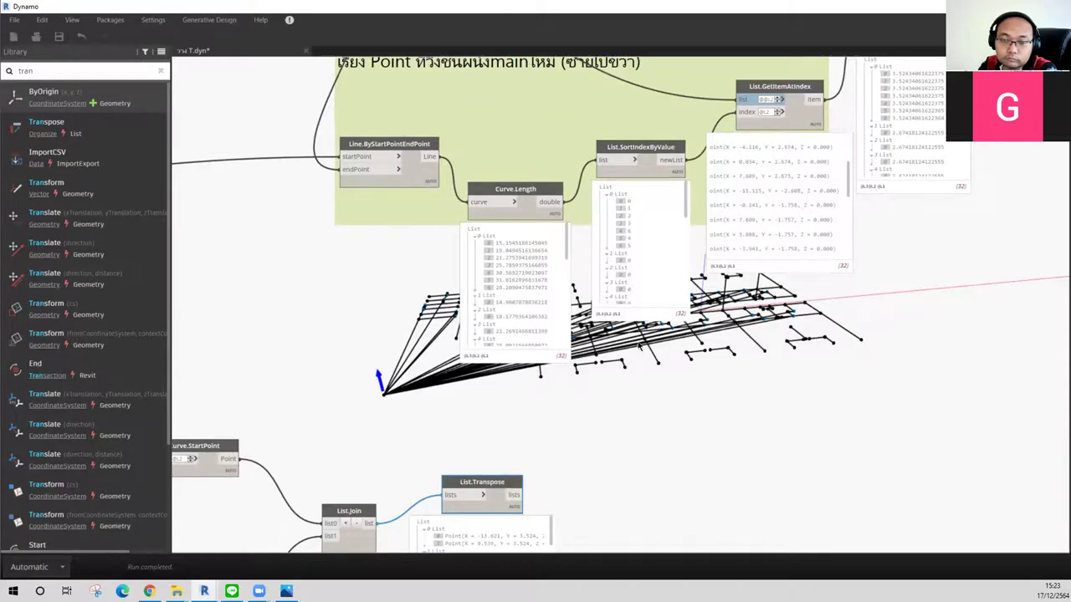
Step: Tidy the layout by nudging Curve.EndPoint, List.Transpose and List.Join
scroll(640, 341, "down", 2)
scroll(717, 239, "down", 2)
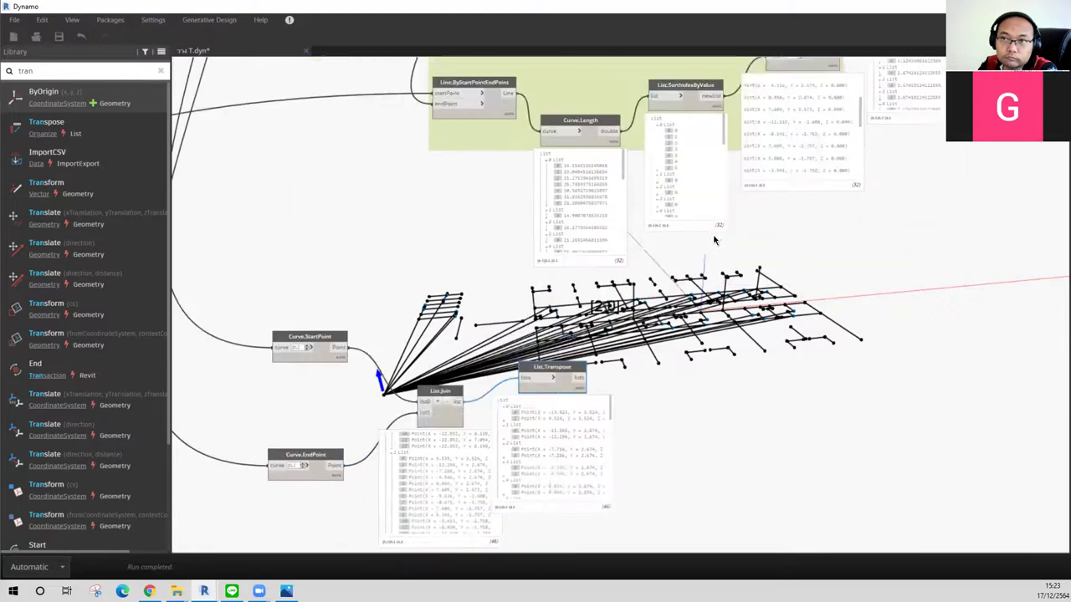
middle_click_drag(645, 244, 710, 287)
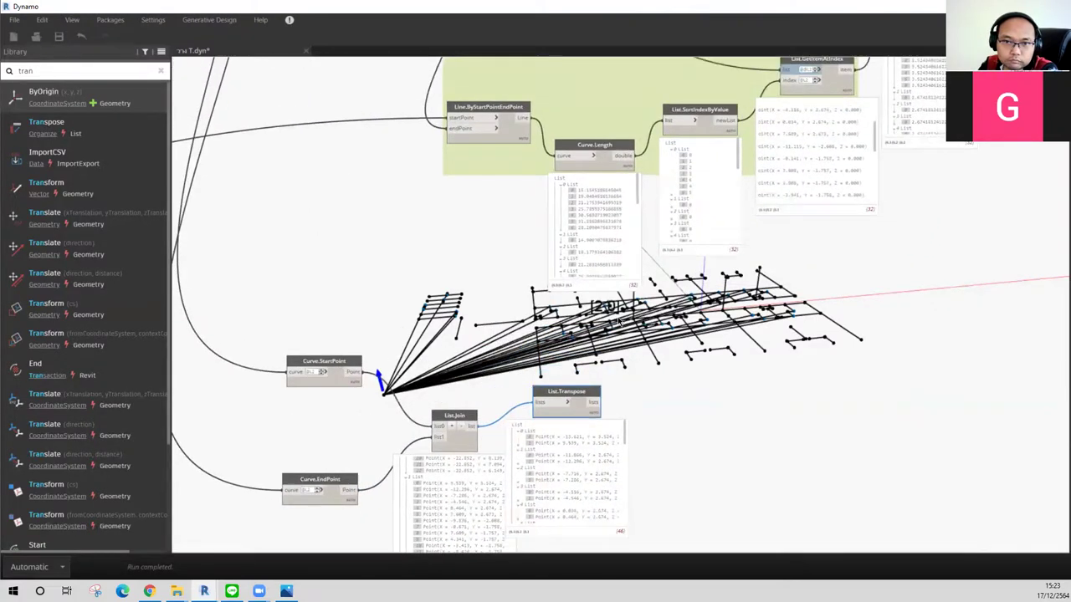
middle_click_drag(518, 361, 479, 349)
left_click_drag(311, 452, 324, 451)
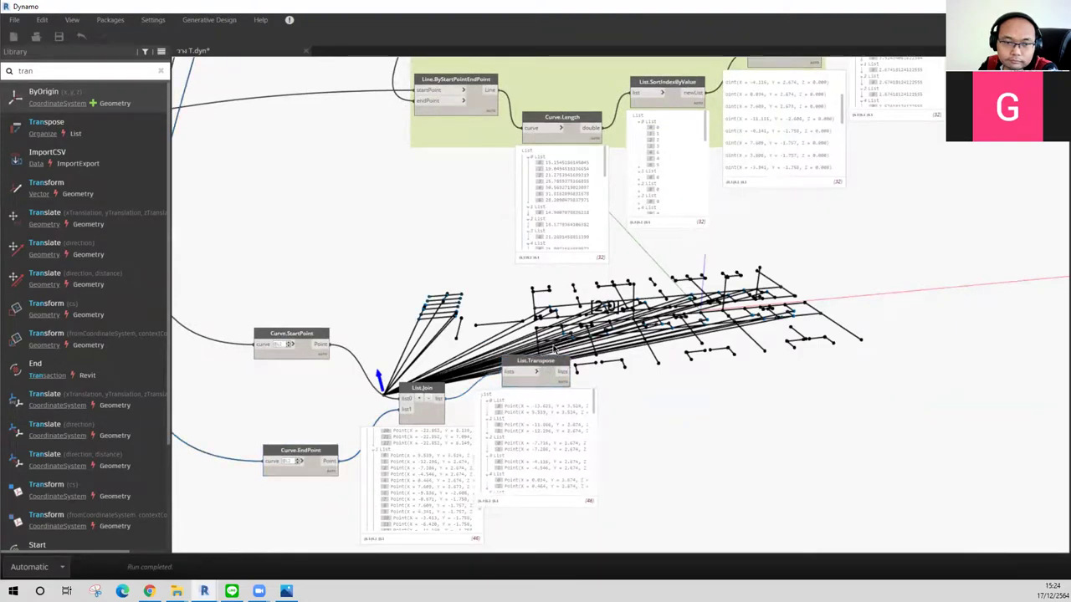
left_click_drag(548, 365, 555, 349)
left_click_drag(438, 390, 444, 396)
middle_click_drag(608, 245, 608, 284)
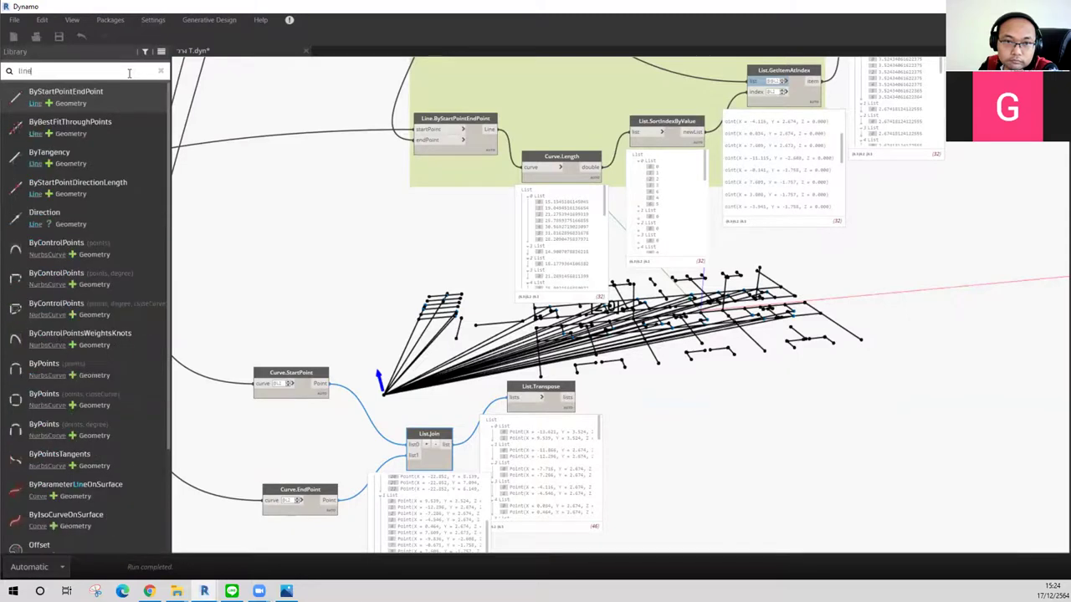
Step: Add a Line.ByStartPointEndPoint node and place it in open space
mouse_move(126, 89)
left_mouse_down()
mouse_move(404, 231)
mouse_move(625, 320)
left_mouse_up()
middle_click_drag(625, 320, 715, 238)
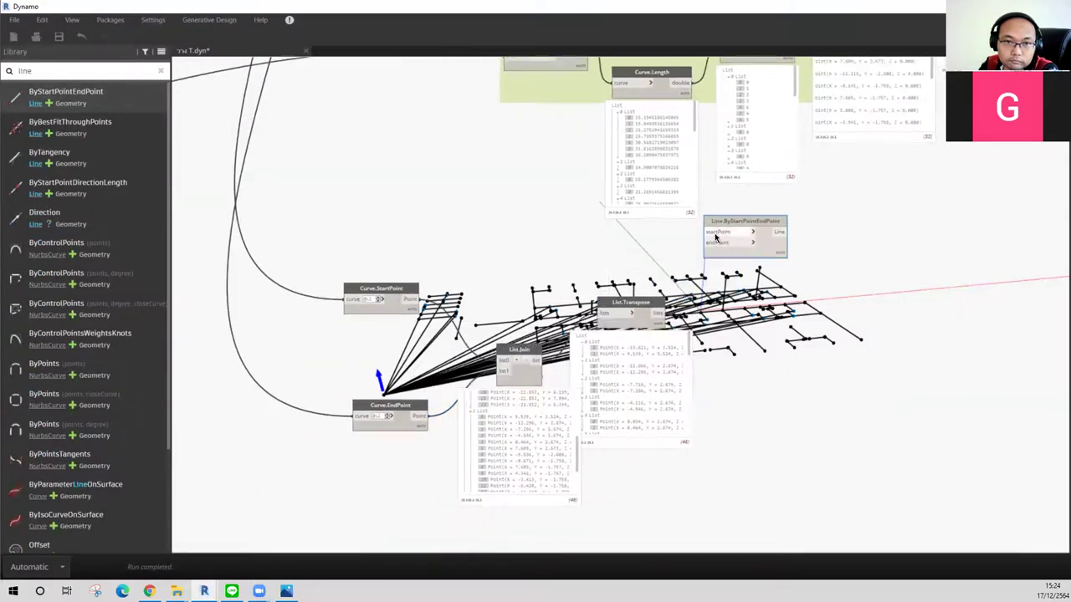
left_click_drag(744, 221, 452, 186)
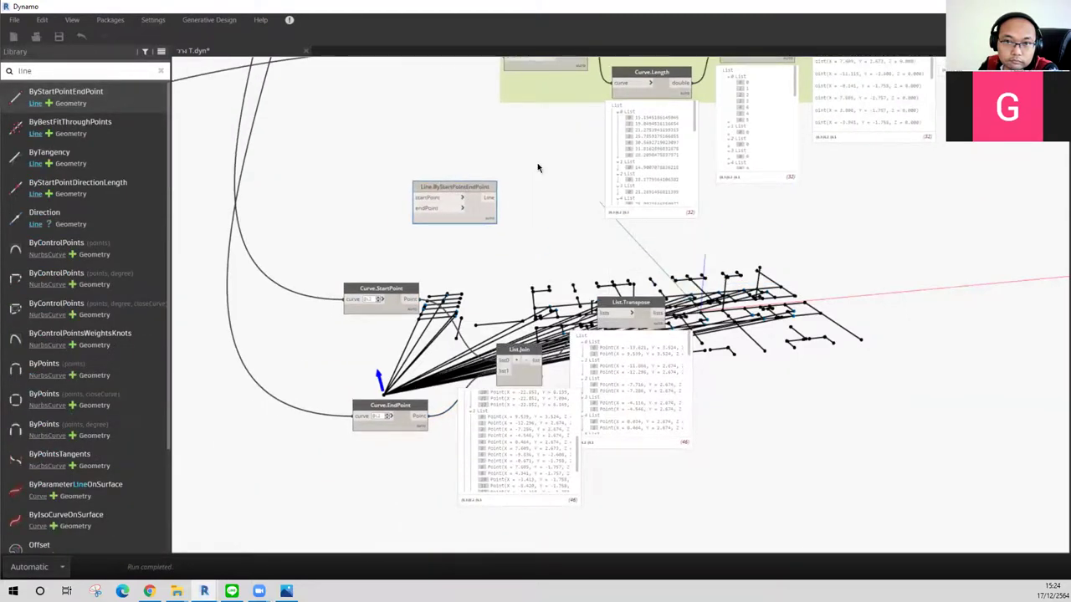
middle_click_drag(538, 168, 491, 298)
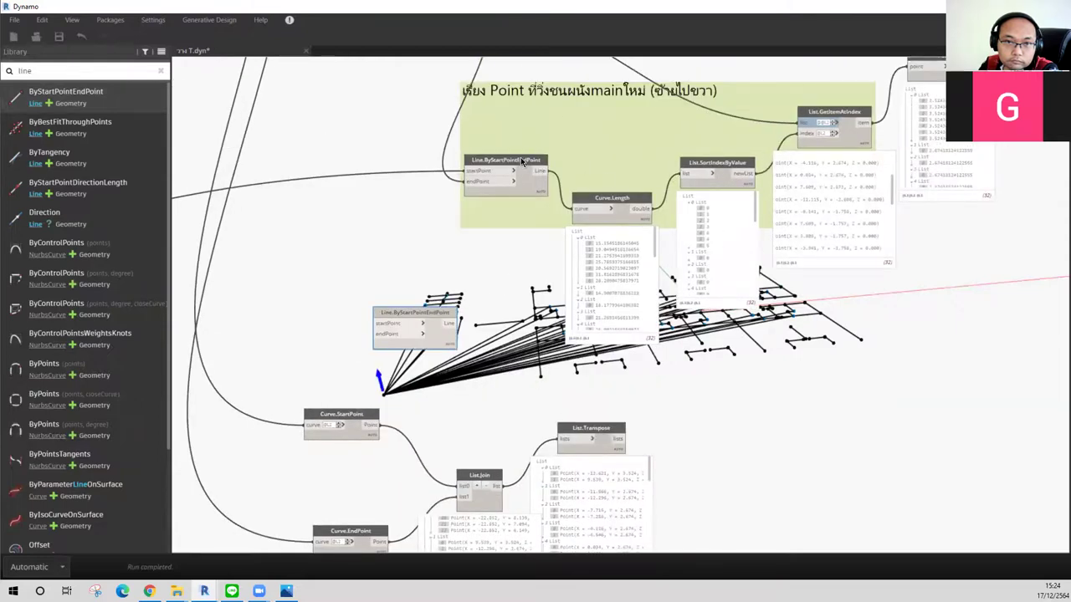
scroll(523, 161, "down", 3)
Step: Wire the Point.ByCoordinates reference point into the line node's startPoint
middle_click_drag(334, 134, 741, 198)
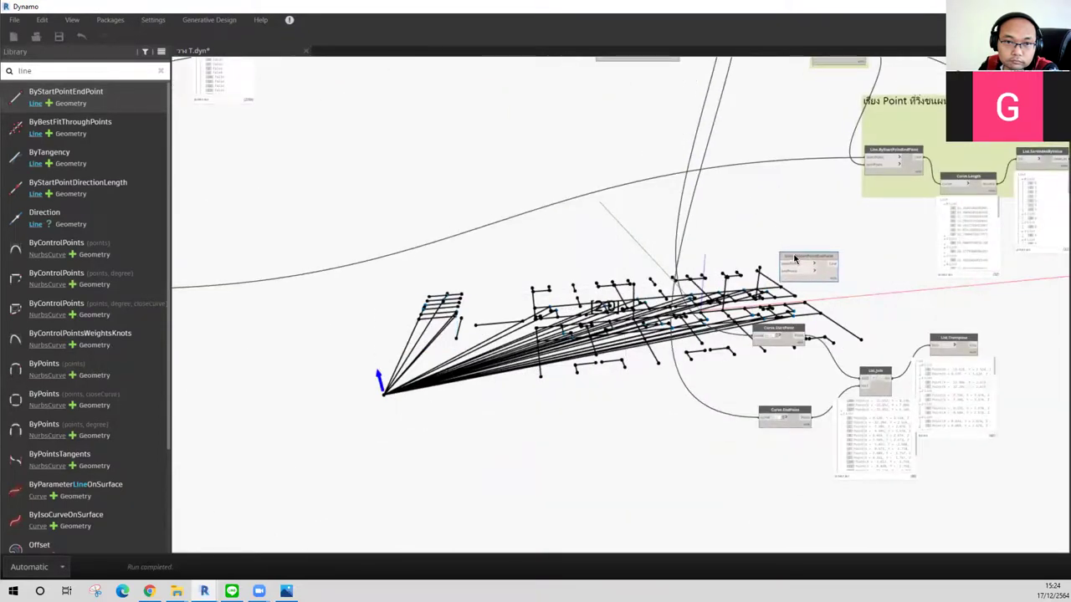
middle_click_drag(792, 220, 460, 253)
left_click(608, 240)
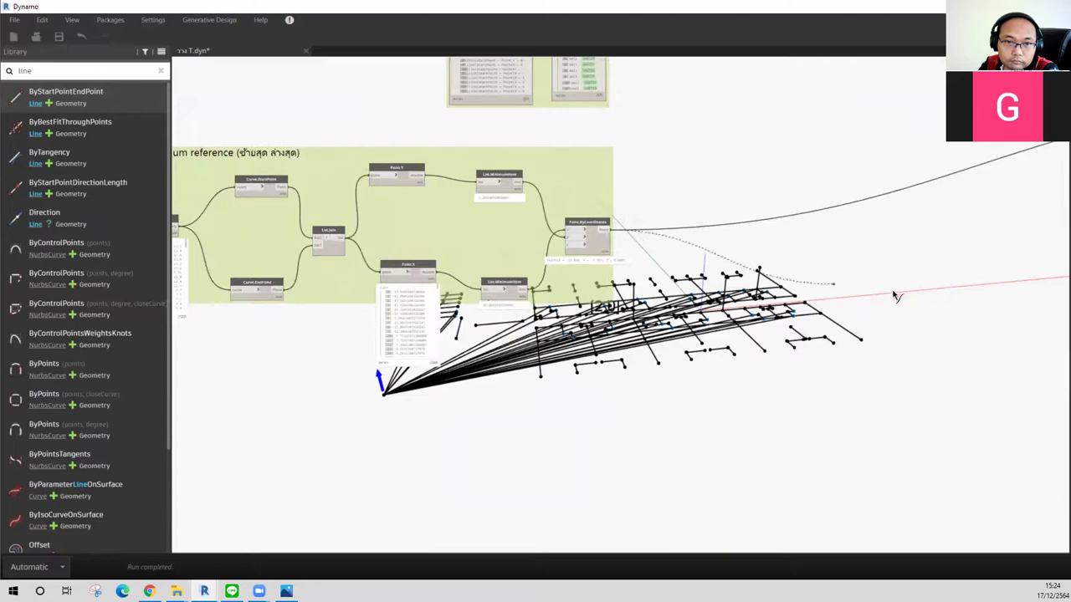
mouse_move(896, 294)
middle_mouse_down()
mouse_move(694, 278)
mouse_move(599, 289)
mouse_move(558, 277)
middle_mouse_up()
scroll(695, 279, "up", 2)
left_click(684, 239)
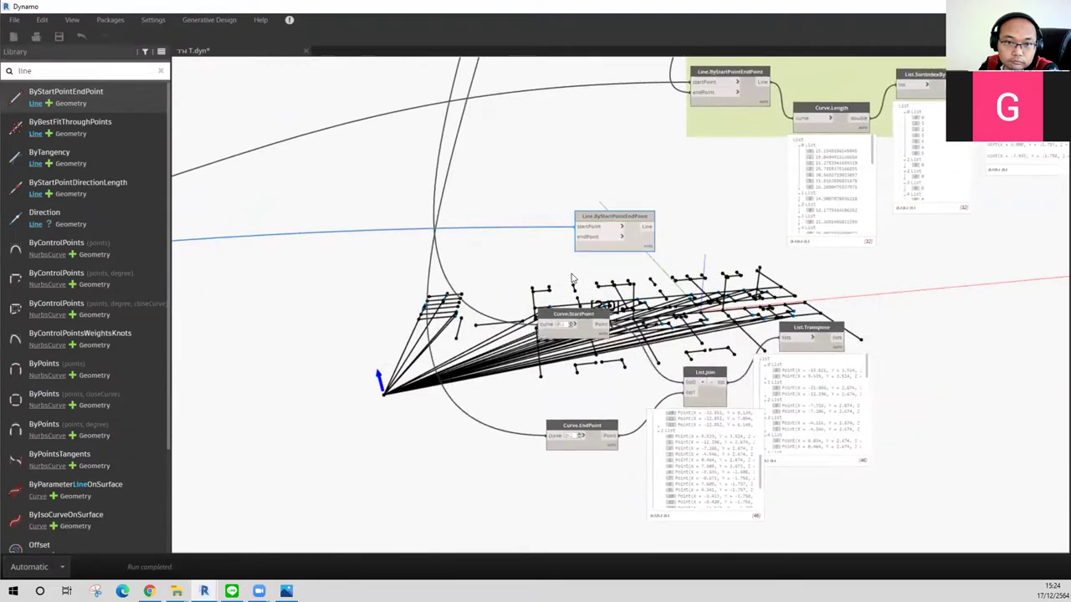
scroll(559, 290, "up", 1)
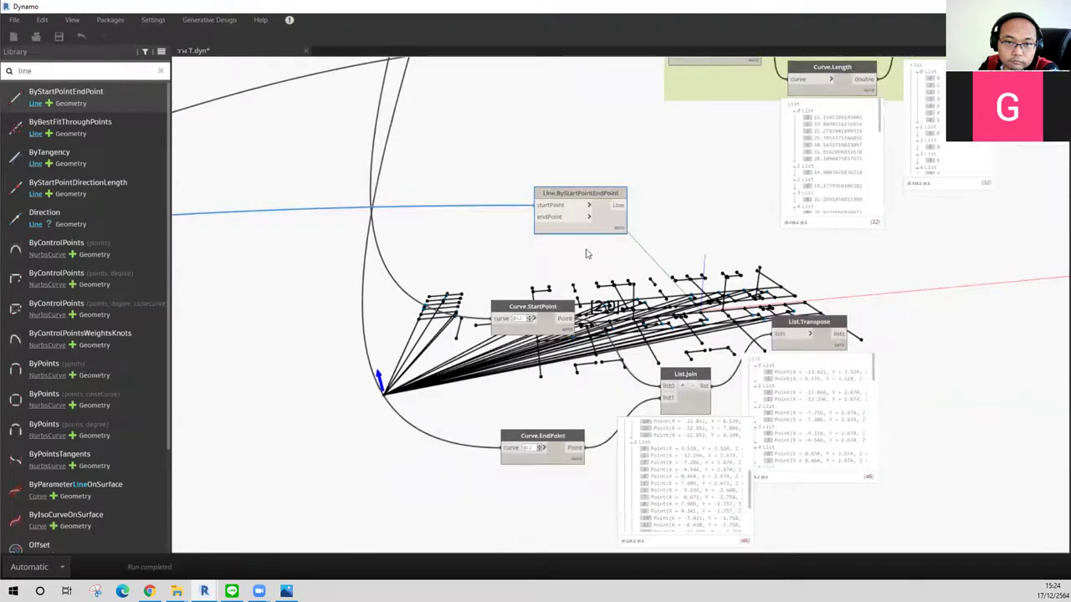
Step: Rearrange List.Join, List.Transpose, the line node and the Curve.StartPoint/EndPoint nodes
mouse_move(585, 253)
middle_mouse_down()
mouse_move(681, 254)
mouse_move(619, 358)
middle_mouse_up()
left_click(603, 364)
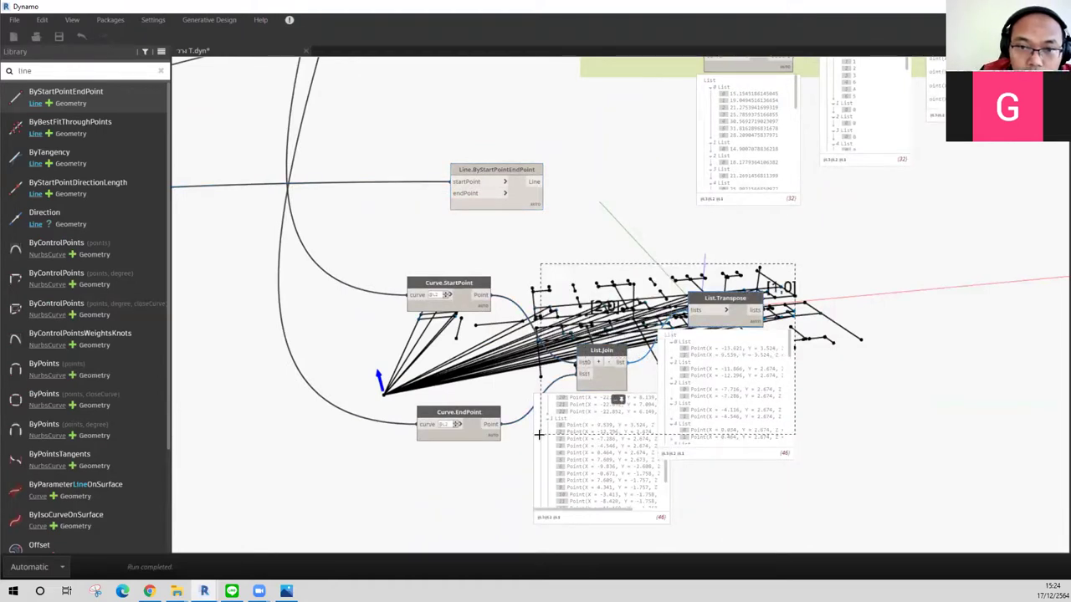
left_click_drag(603, 364, 595, 512)
left_click_drag(725, 303, 743, 460)
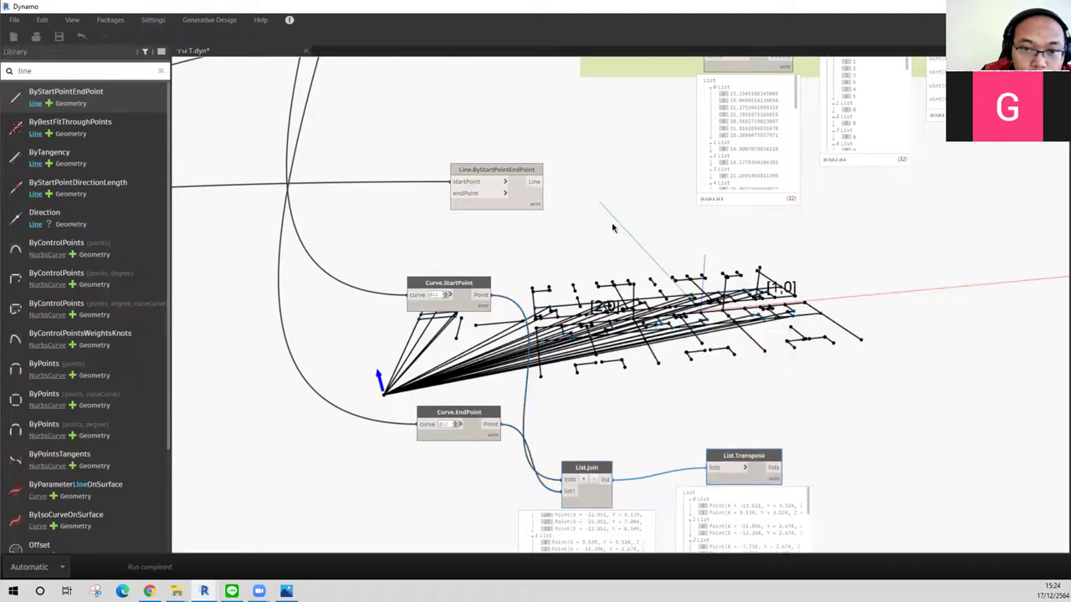
left_click_drag(519, 172, 655, 195)
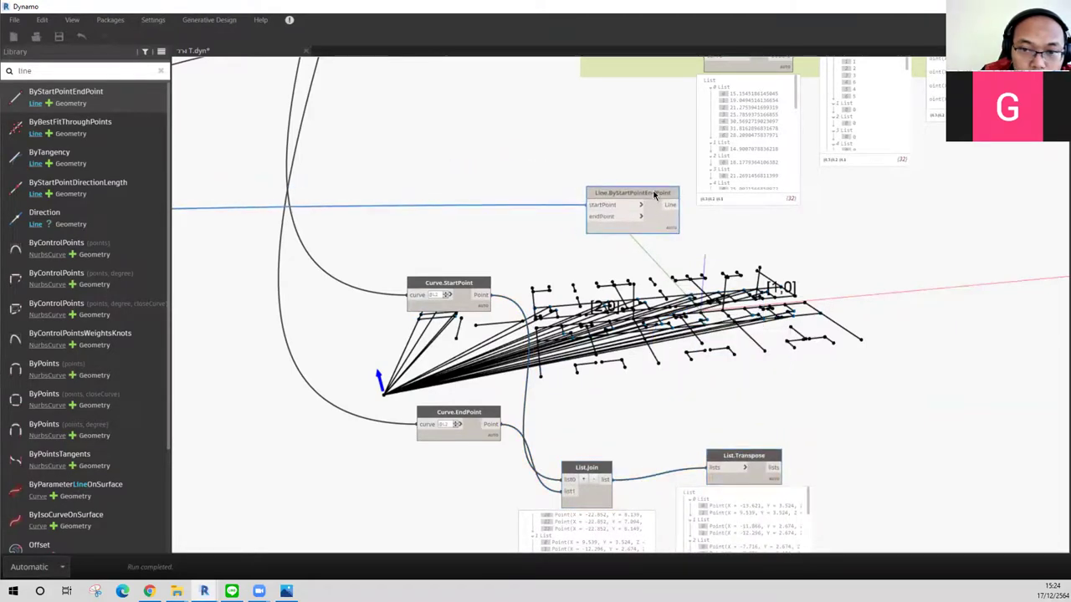
left_click_drag(471, 417, 416, 426)
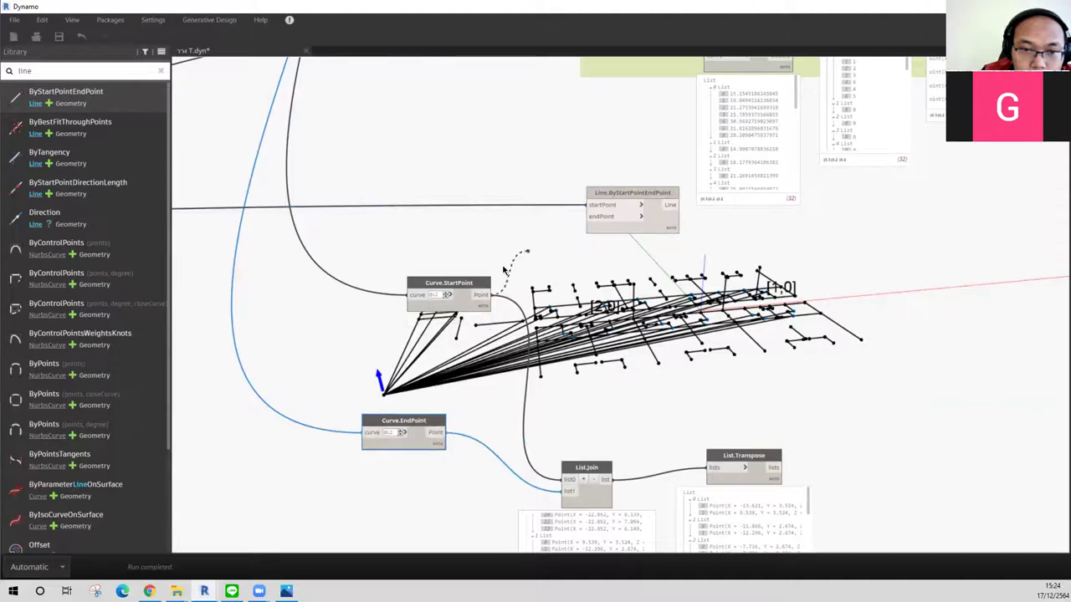
mouse_move(478, 293)
left_mouse_down()
mouse_move(427, 313)
mouse_move(590, 216)
left_mouse_up()
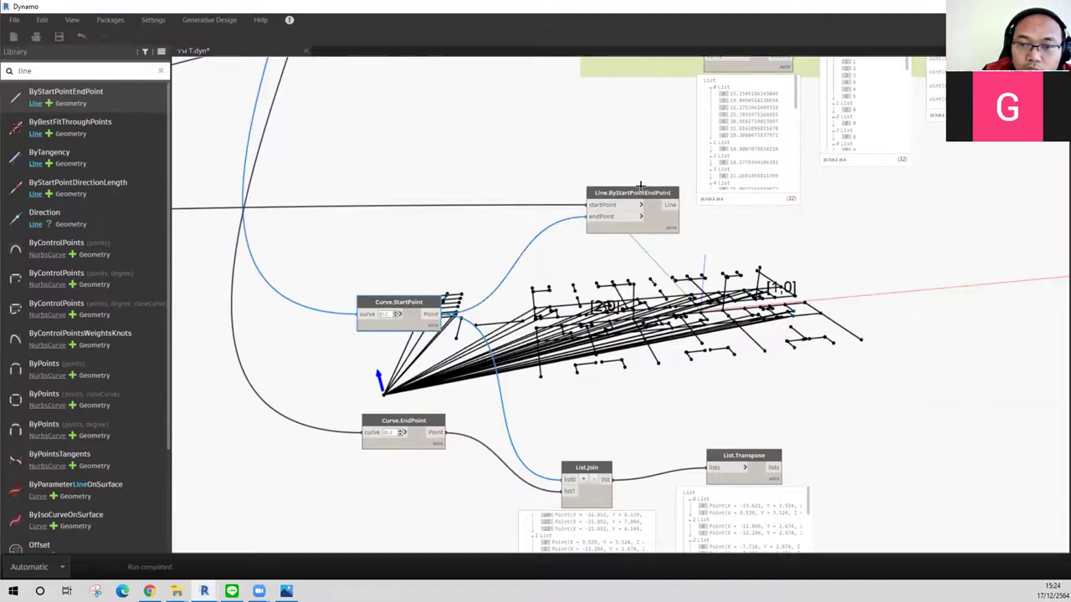
Step: Duplicate the line node and wire Curve.EndPoint into the copy's endPoint
key("ctrl+c")
key("ctrl+v")
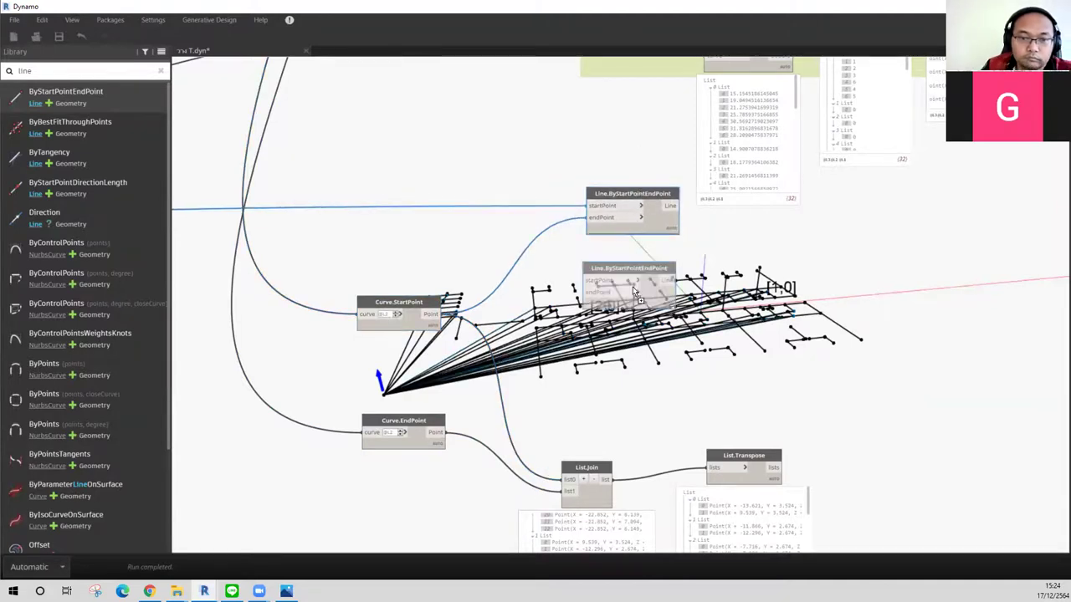
left_click_drag(633, 272, 628, 328)
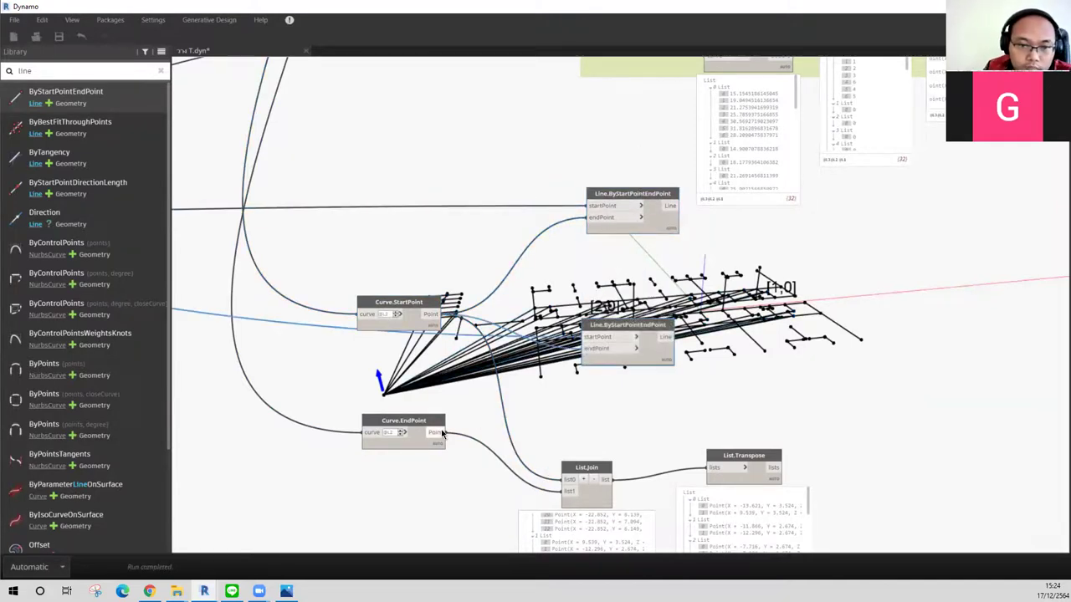
left_click(586, 348)
left_click_drag(627, 324, 598, 371)
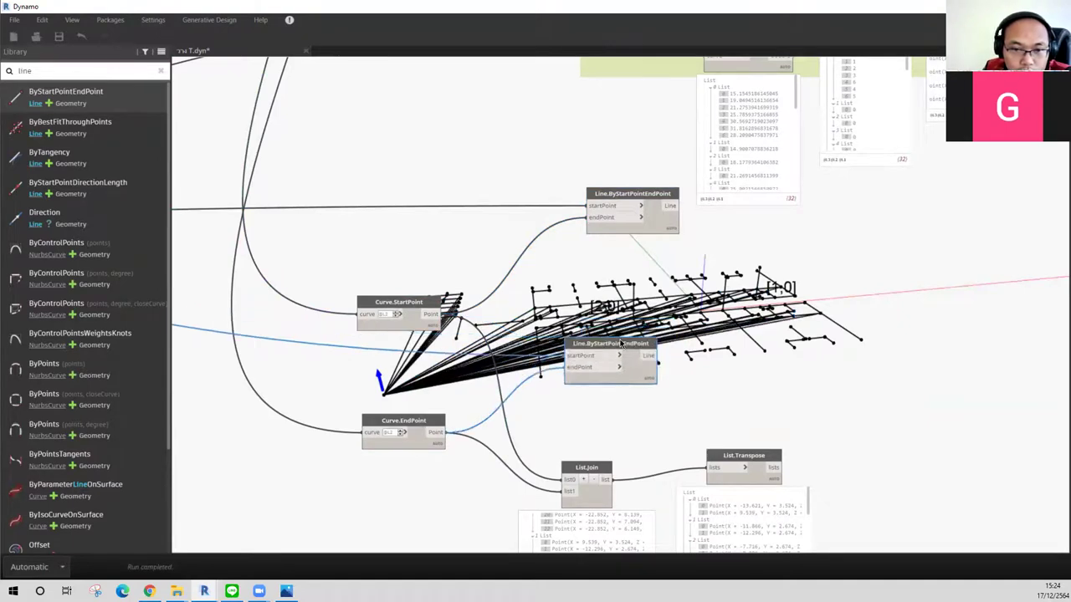
Step: Reposition both line nodes and List.Transpose around the green sorting group
left_click_drag(660, 194, 612, 243)
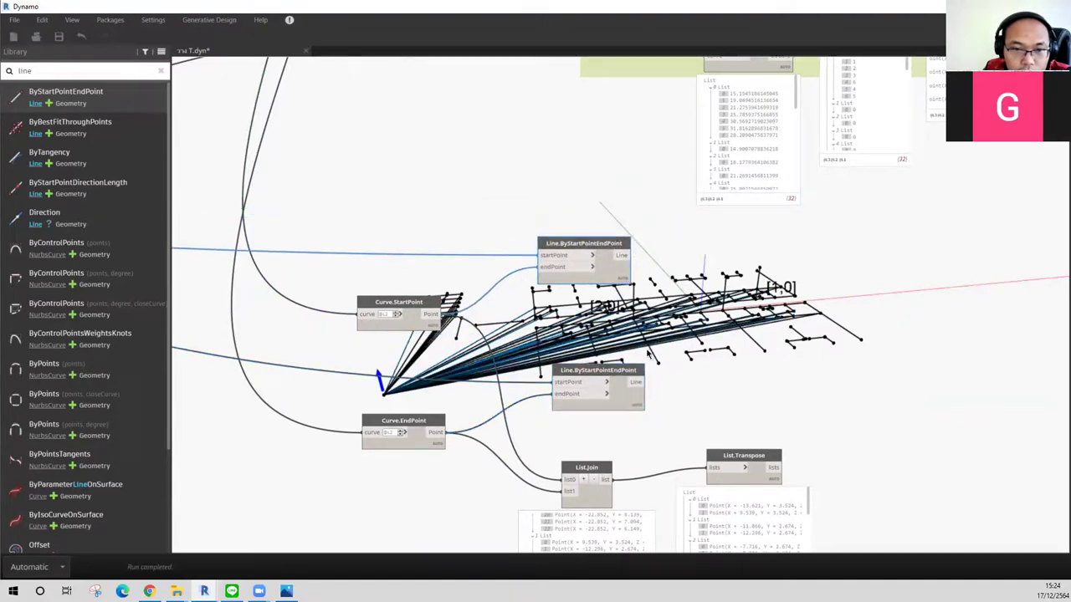
left_click_drag(629, 387, 620, 366)
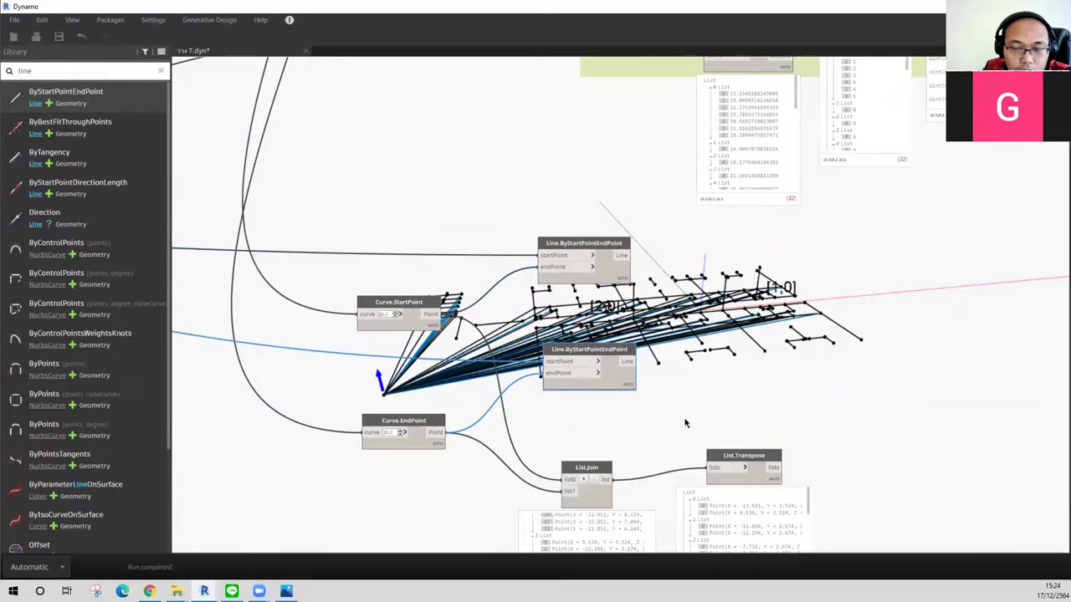
middle_click_drag(720, 387, 630, 301)
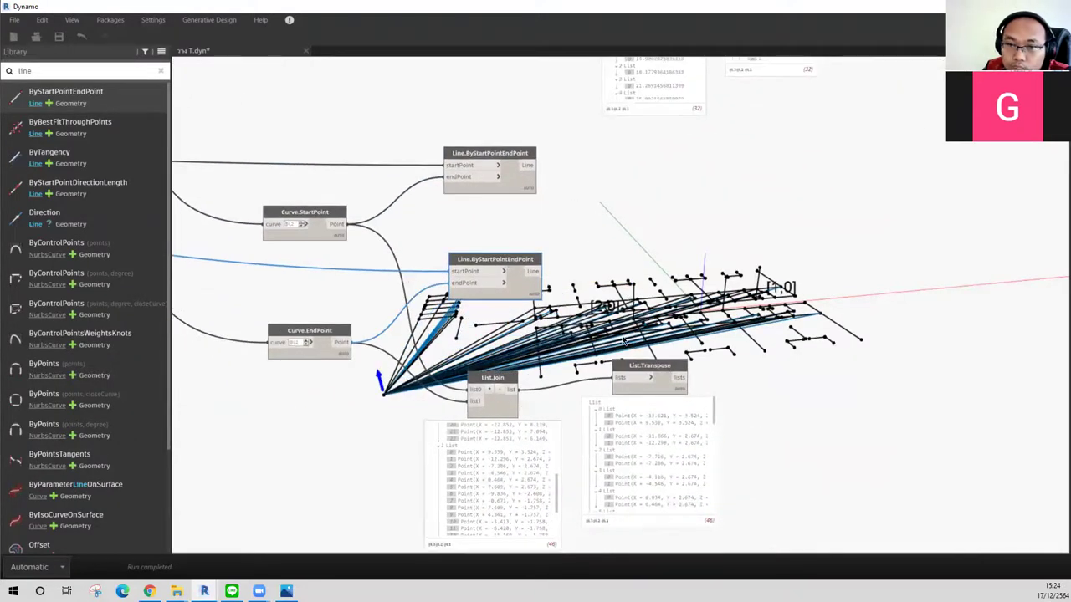
left_click_drag(649, 368, 673, 374)
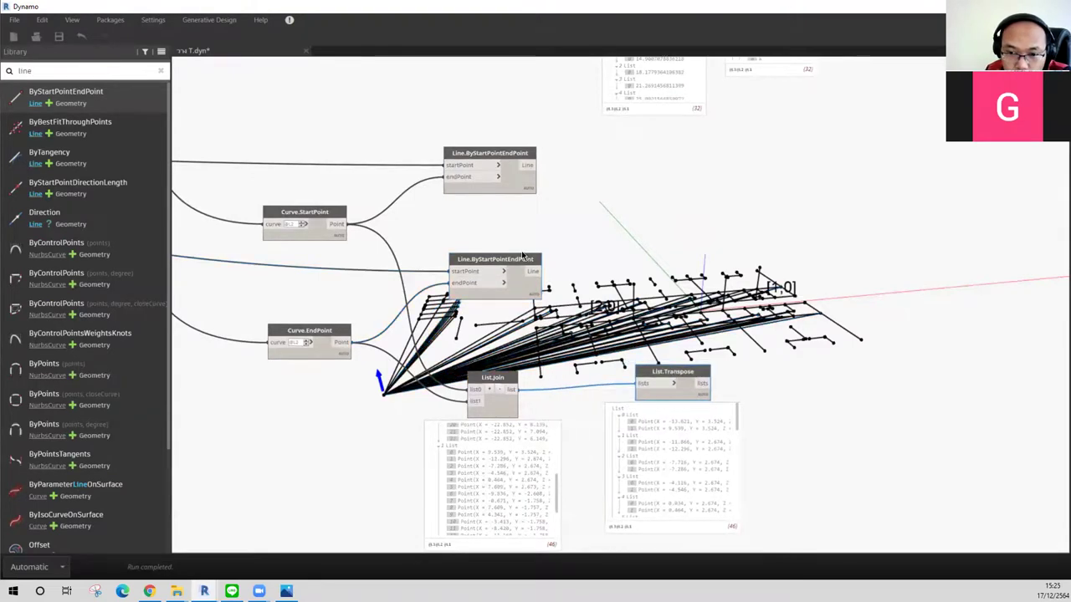
left_click_drag(522, 255, 533, 251)
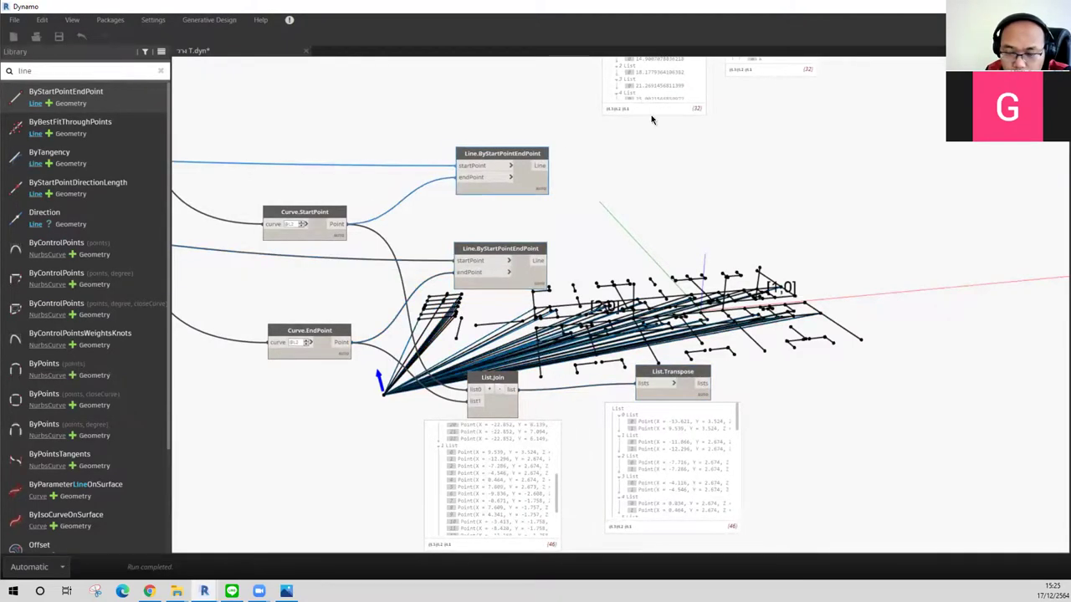
middle_click_drag(519, 155, 478, 366)
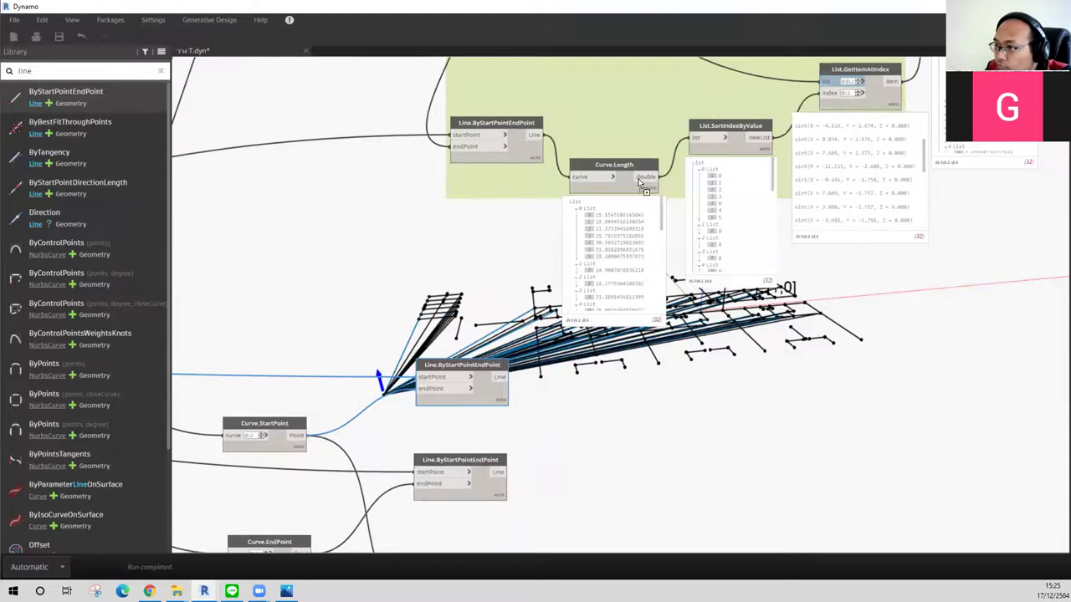
Step: Duplicate Curve.Length and feed the new lines into the copy
key("ctrl+c")
key("ctrl+v")
mouse_move(616, 165)
left_mouse_down()
mouse_move(620, 174)
mouse_move(623, 157)
left_mouse_up()
left_click(586, 394)
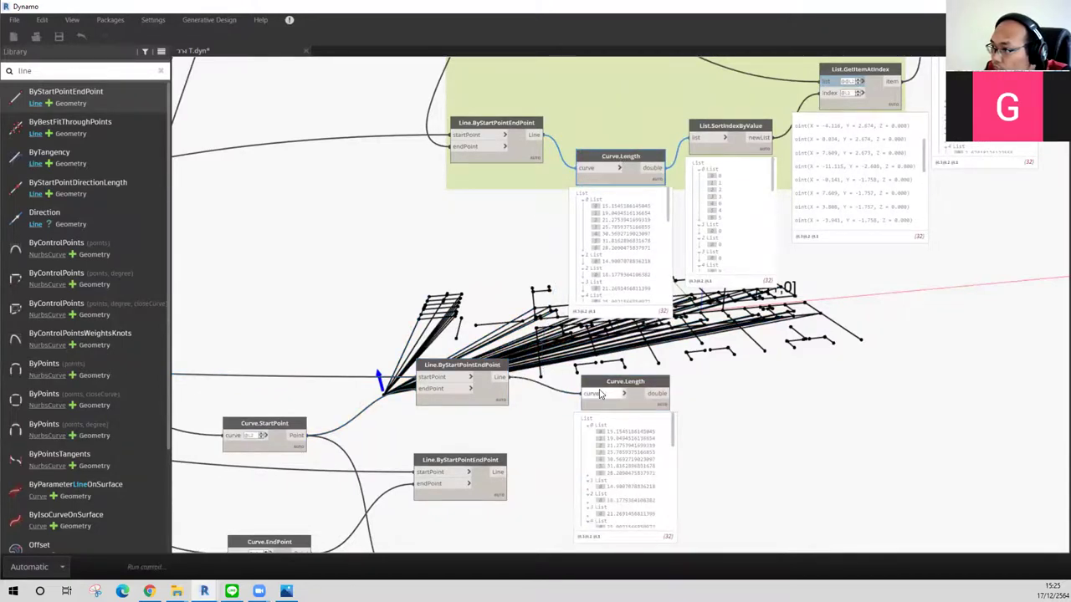
left_click_drag(623, 384, 612, 344)
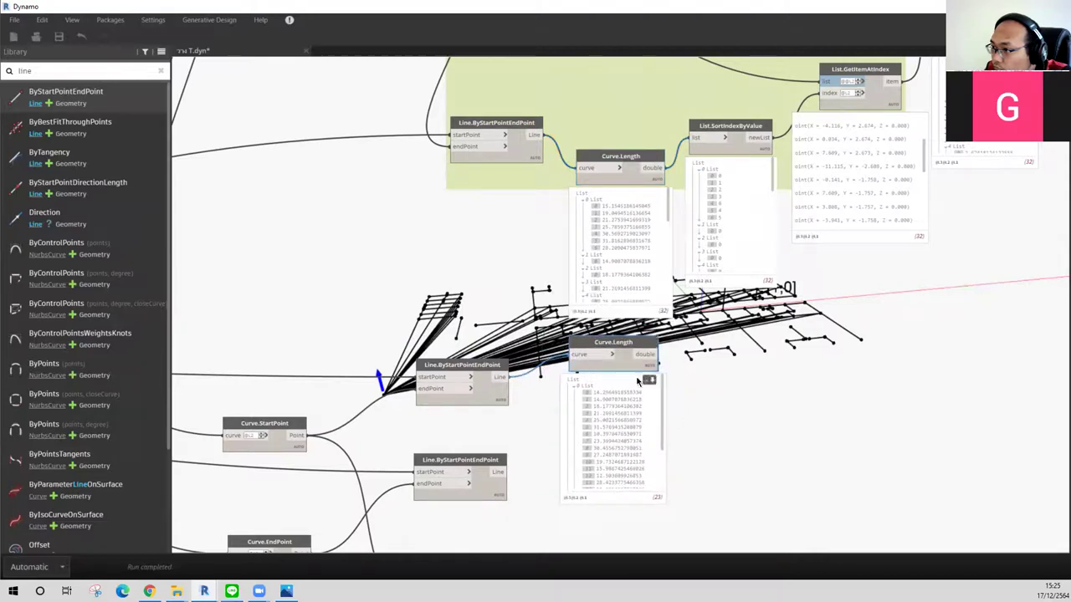
Step: Add another Curve.Length copy and arrange the upper and lower length nodes
key("ctrl+c")
key("ctrl+v")
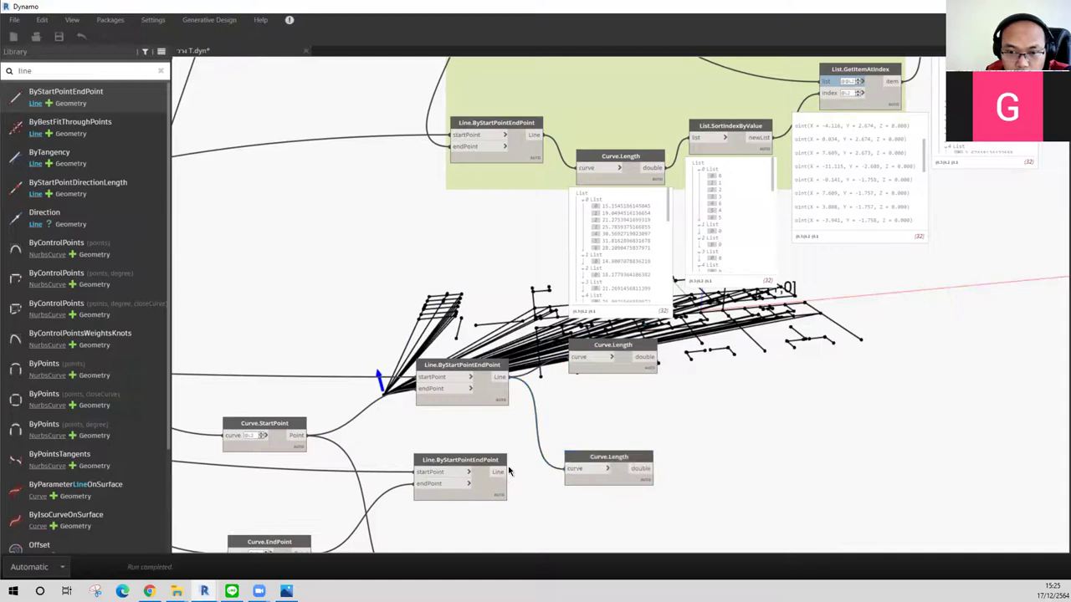
middle_click_drag(670, 433, 574, 381)
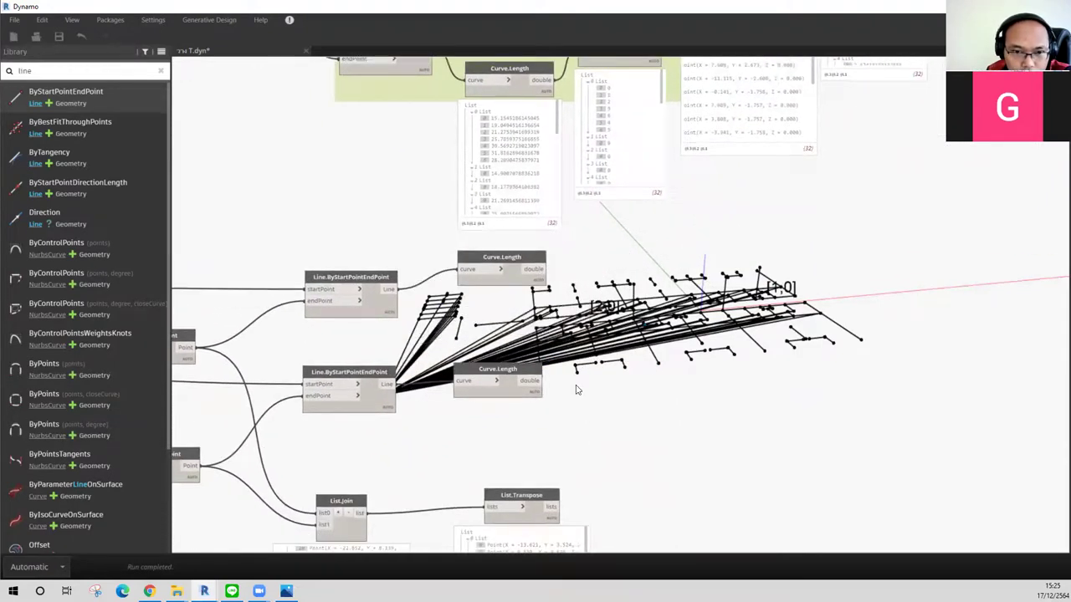
left_click_drag(529, 262, 523, 267)
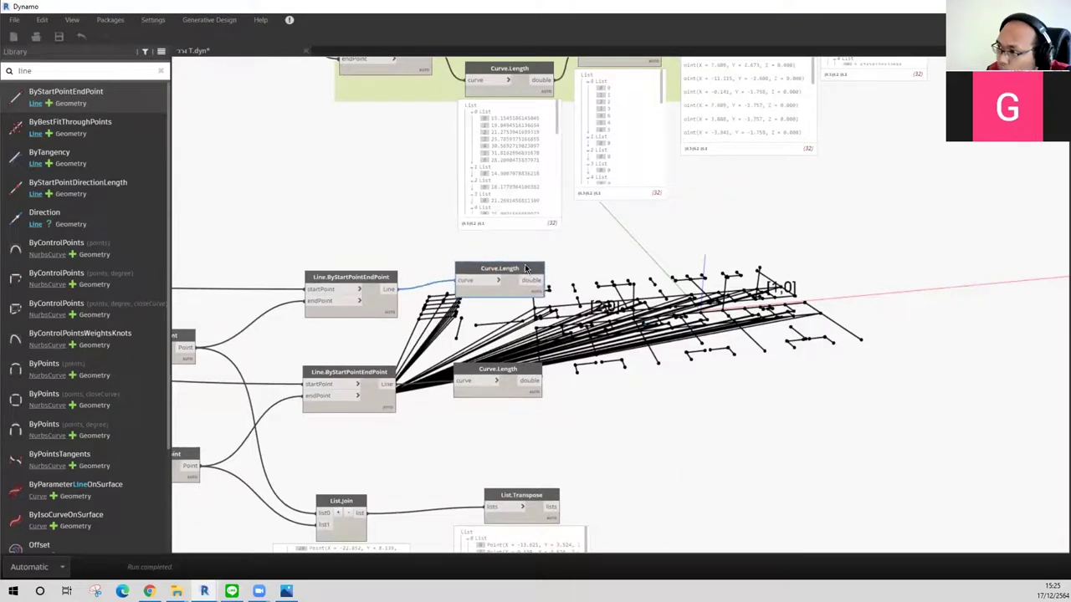
left_click_drag(493, 376, 494, 410)
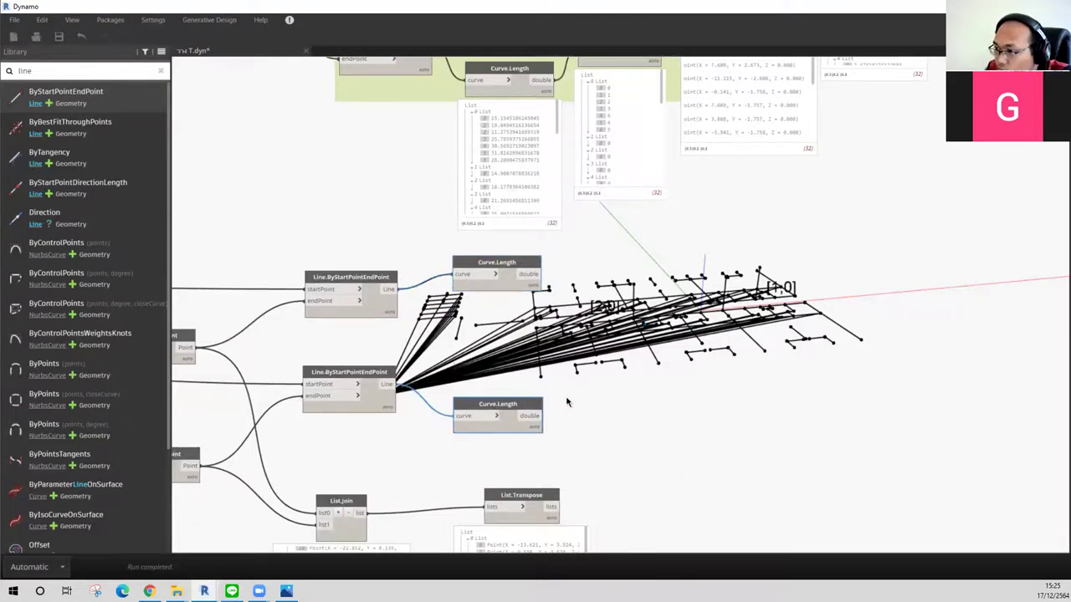
middle_click_drag(566, 403, 559, 341)
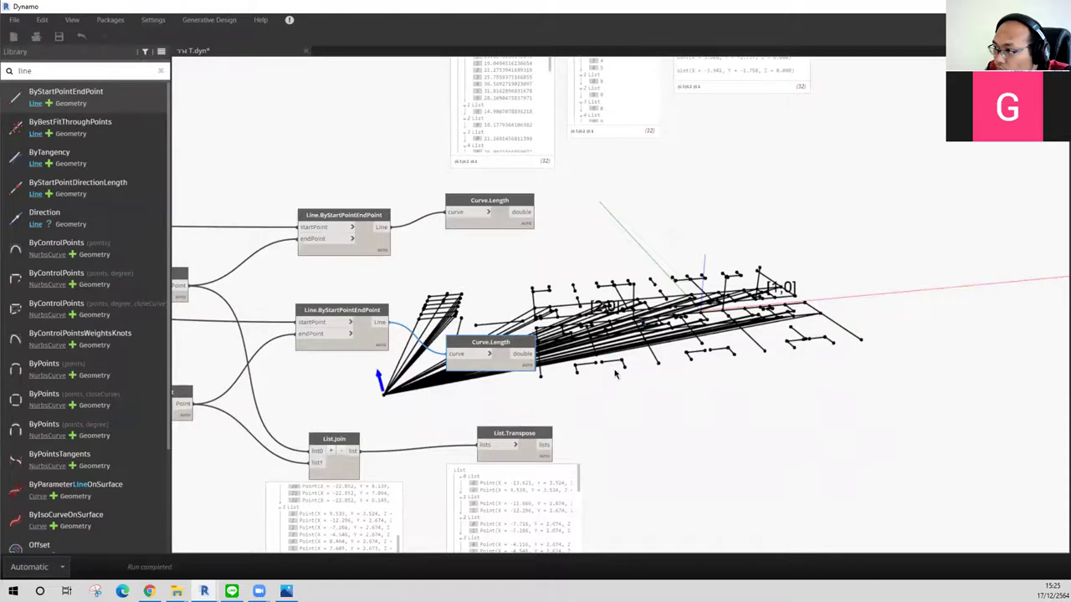
scroll(605, 373, "down", 2)
scroll(522, 360, "up", 1)
scroll(527, 361, "up", 1)
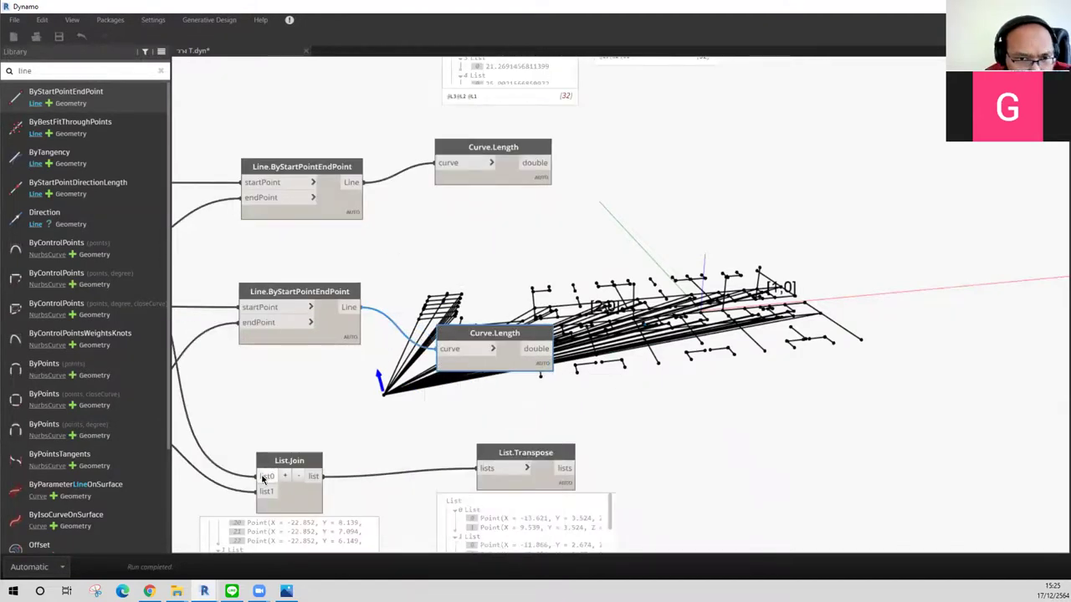
Step: Replace List.Join's old input with both Curve.Length results in list0 and list1
left_click(263, 479)
mouse_move(285, 459)
left_mouse_down()
mouse_move(325, 450)
mouse_move(742, 222)
left_mouse_up()
left_click(553, 163)
left_click(691, 238)
left_click(544, 349)
left_click(696, 251)
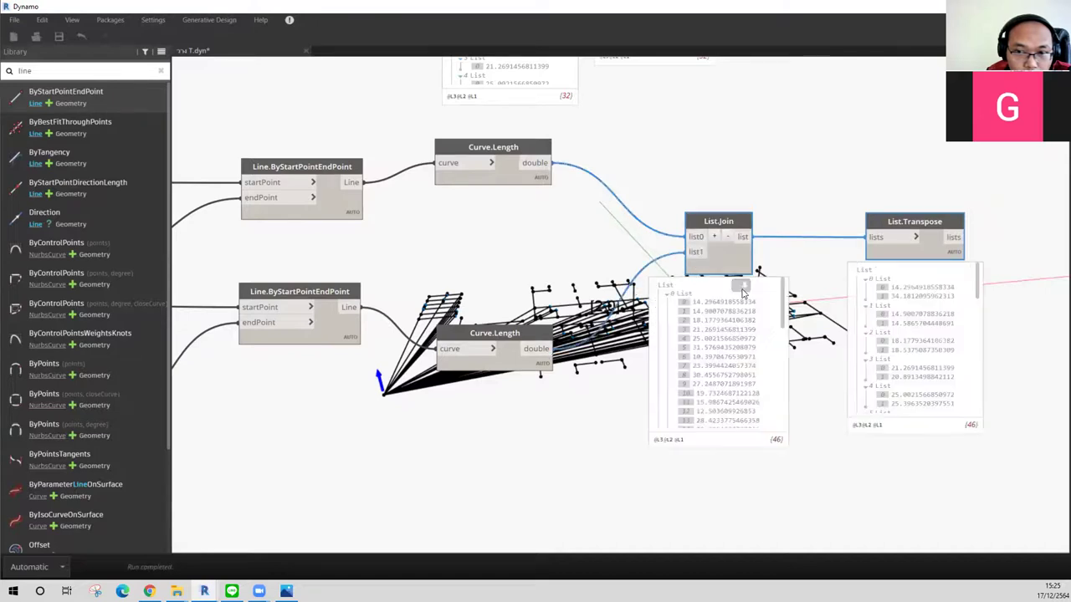
Step: Move List.Join and List.Transpose down-left beside the length nodes
scroll(742, 345, "down", 3)
scroll(742, 352, "down", 2)
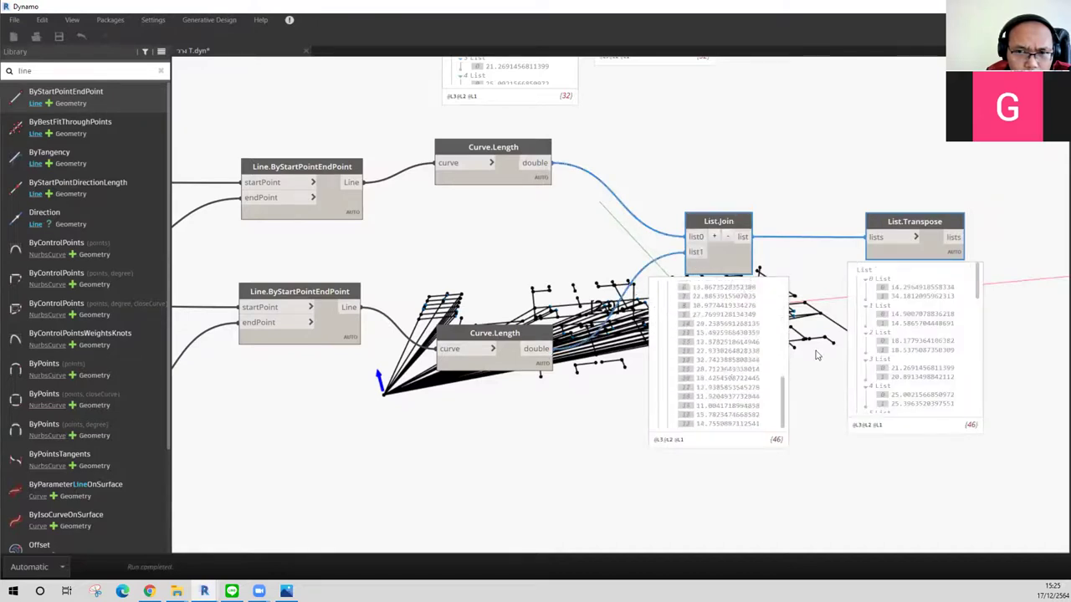
scroll(808, 327, "down", 2)
left_click_drag(756, 290, 702, 376)
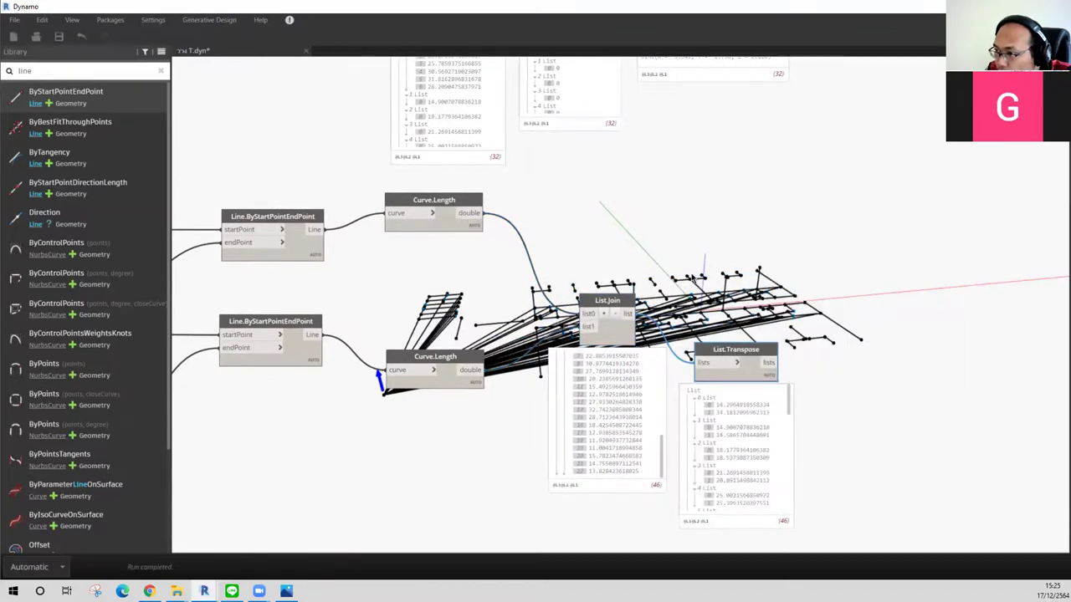
scroll(711, 267, "down", 2)
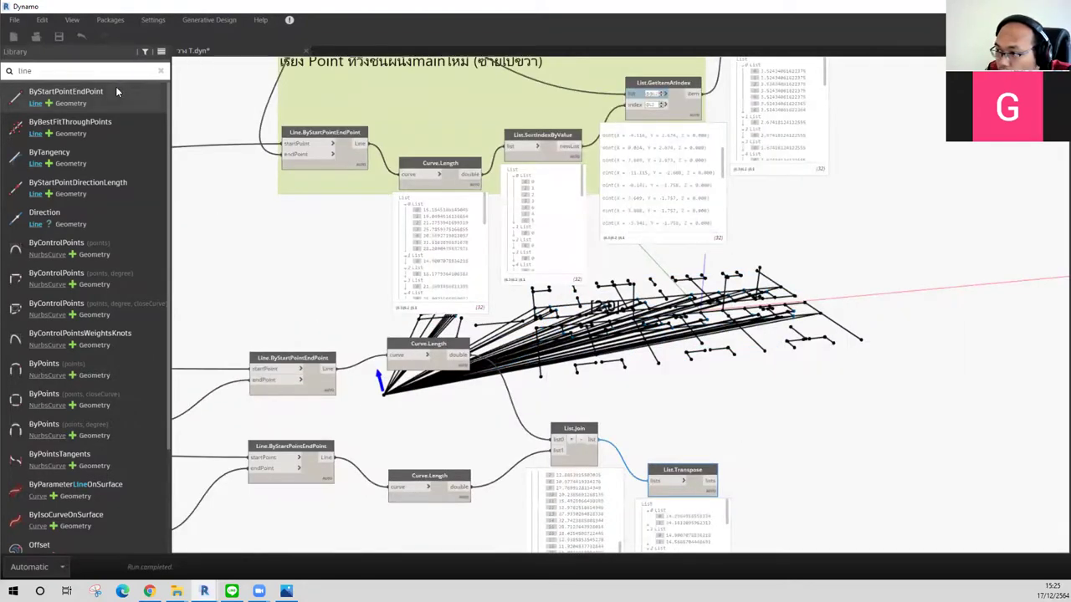
Step: Add a List.GetItemAtIndex node and place it at the lower right
type("get")
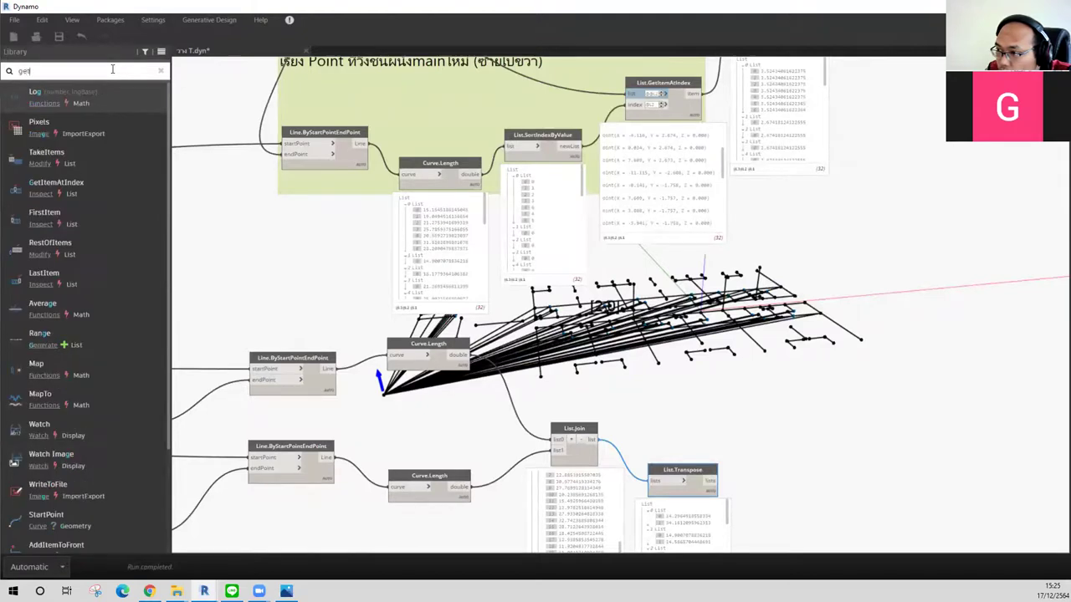
left_click(98, 131)
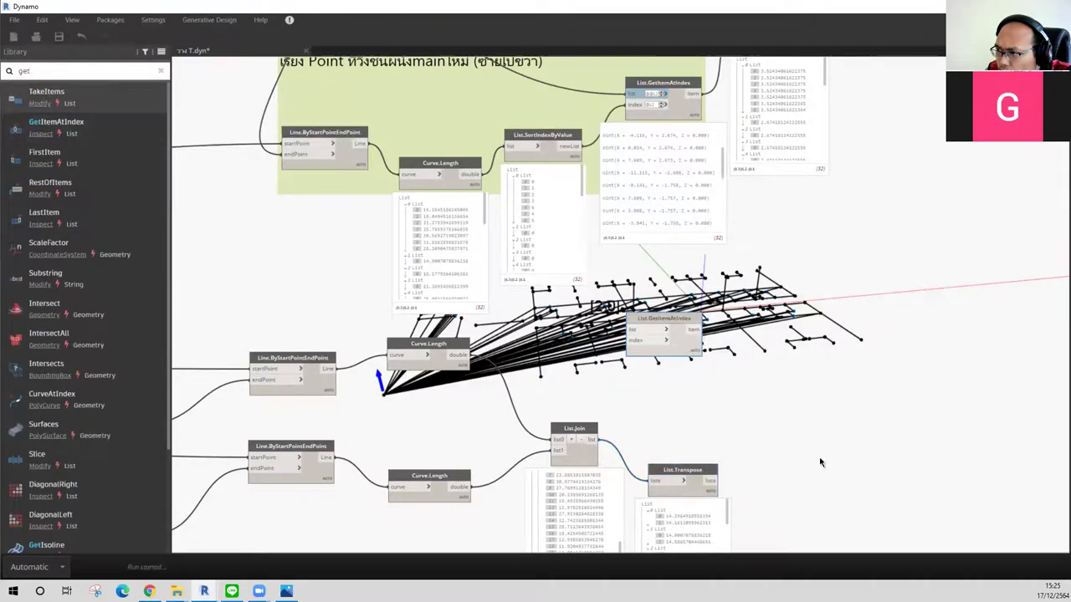
left_click_drag(686, 318, 849, 403)
mouse_move(401, 386)
middle_mouse_down()
mouse_move(622, 290)
mouse_move(573, 265)
middle_mouse_up()
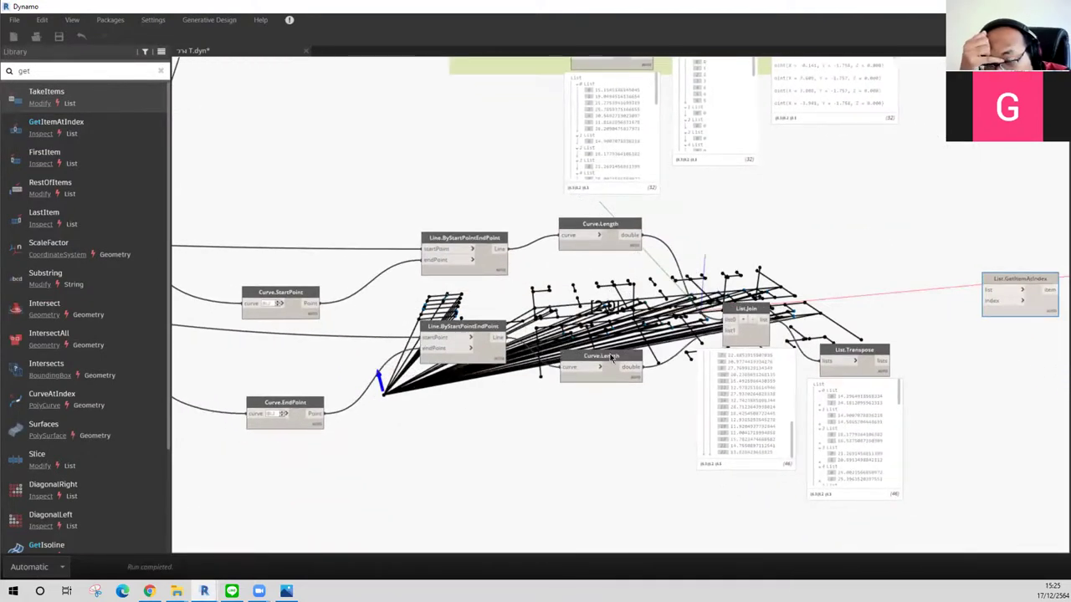
scroll(559, 362, "up", 1)
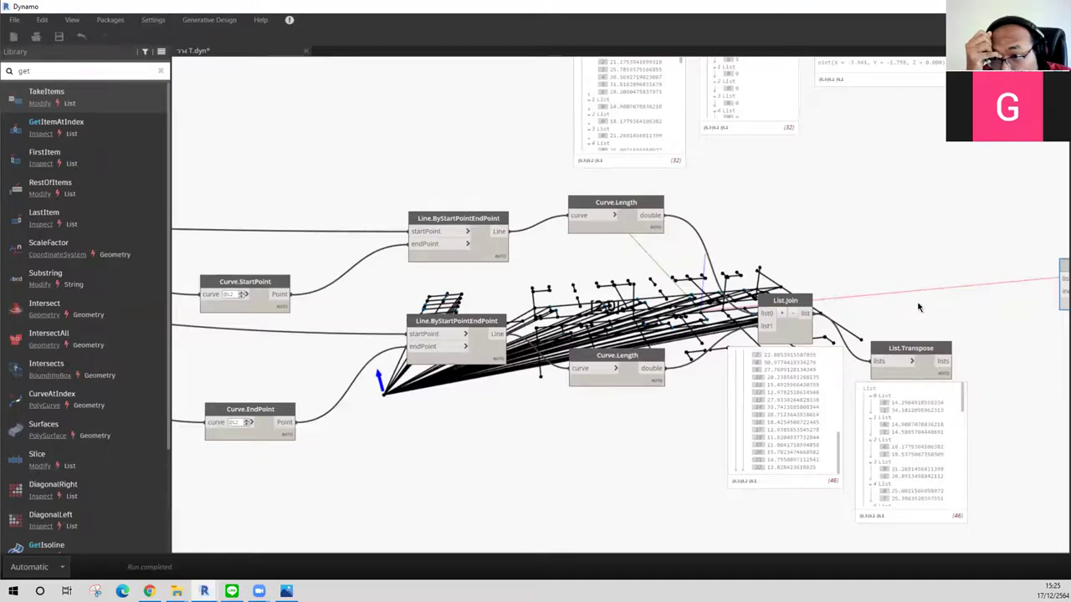
middle_click_drag(918, 307, 889, 267)
Step: Duplicate List.Transpose and List.Join below the existing pair
key("ctrl+c")
key("ctrl+v")
left_click_drag(538, 478, 616, 453)
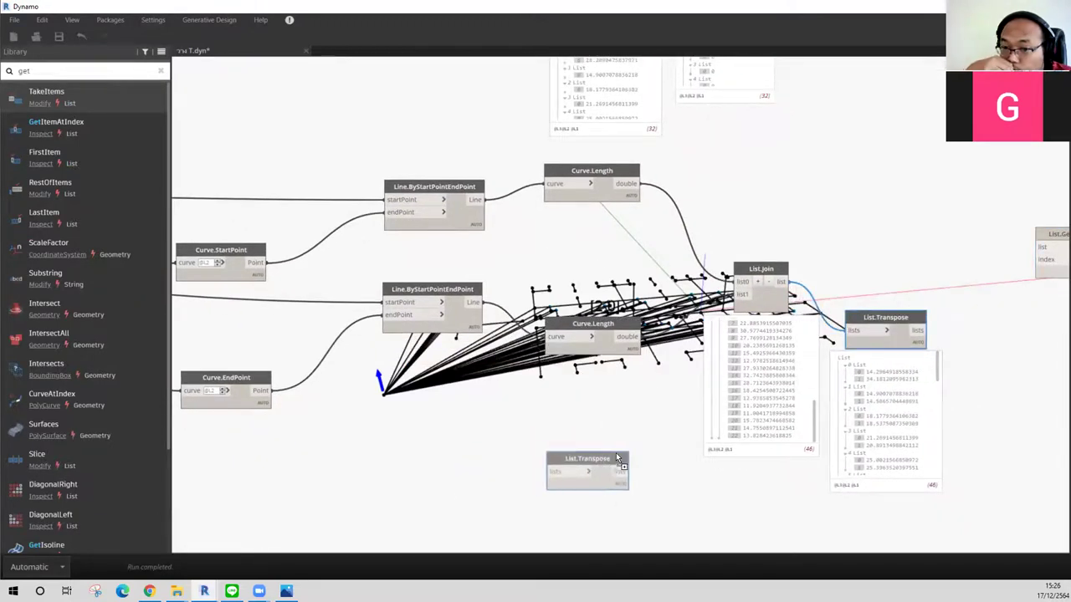
left_click(759, 272)
key("ctrl+c")
key("ctrl+v")
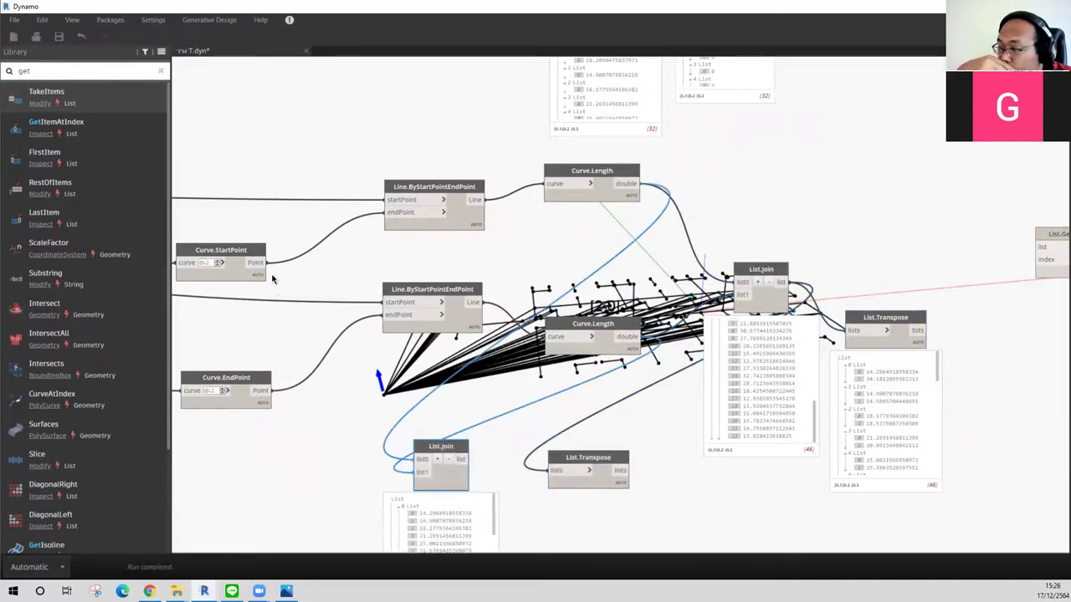
Step: Wire Curve.StartPoint/EndPoint into the new Join–Transpose pair and transposed lengths into GetItemAtIndex
left_click(255, 263)
left_click(422, 460)
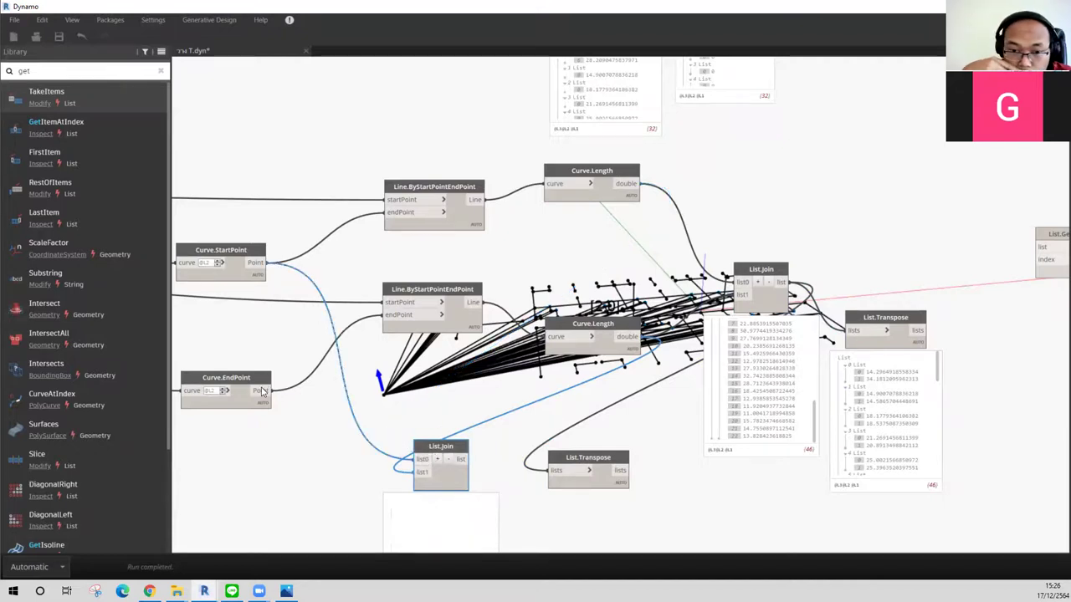
left_click(261, 391)
left_click(421, 472)
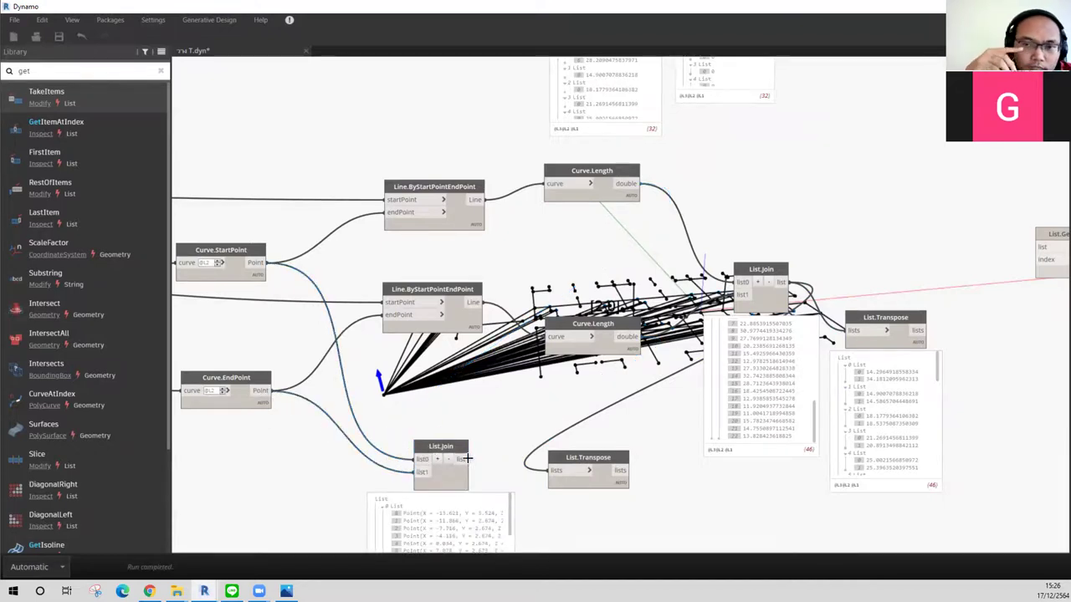
left_click(552, 471)
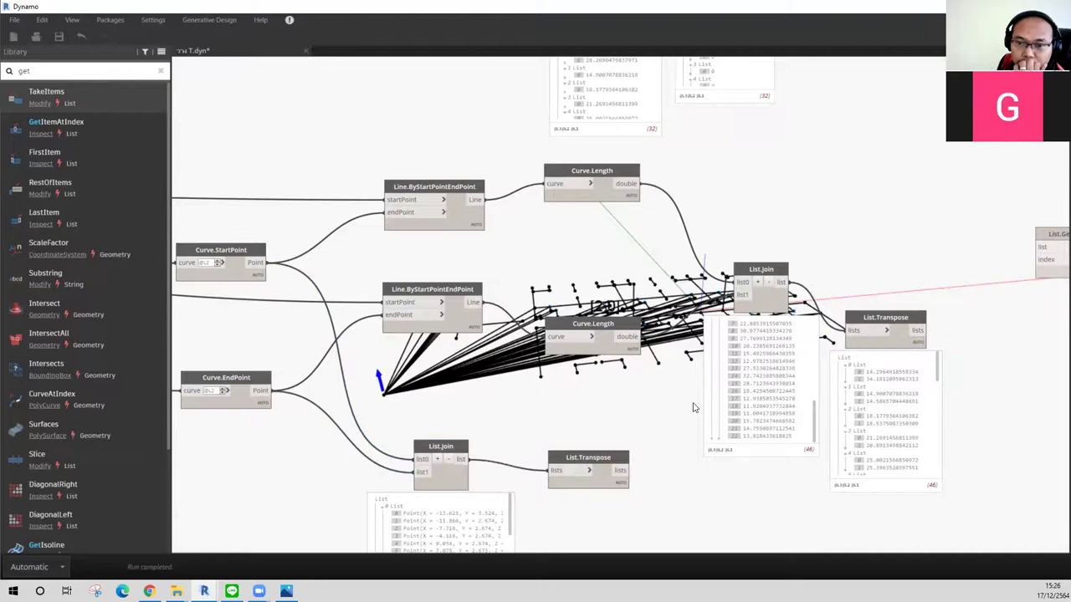
left_click(623, 472)
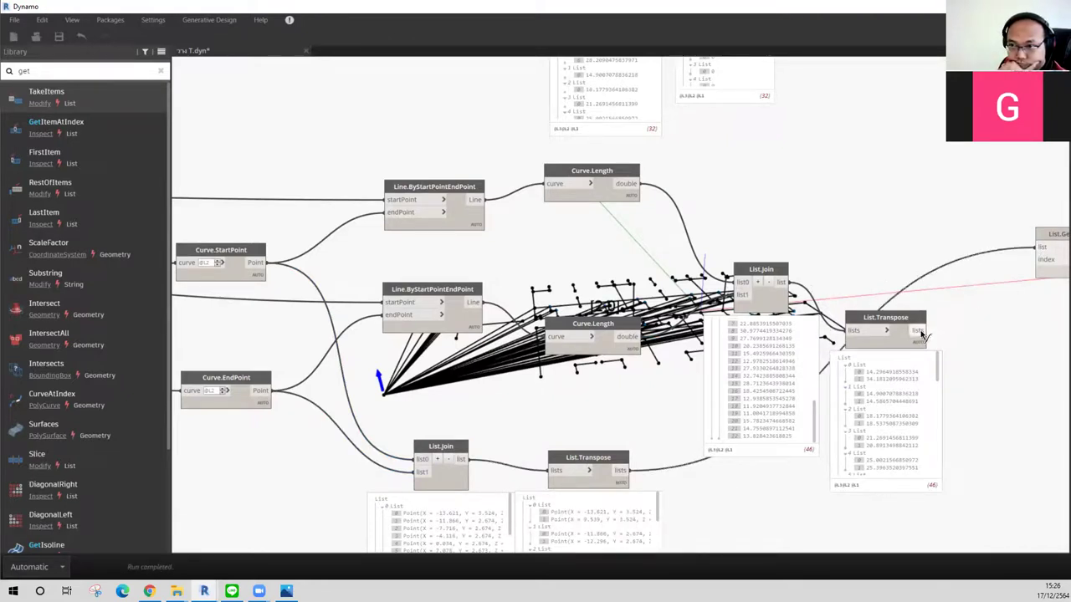
Step: Bring List.GetItemAtIndex fully into view and shift the graph
middle_click_drag(930, 307, 855, 283)
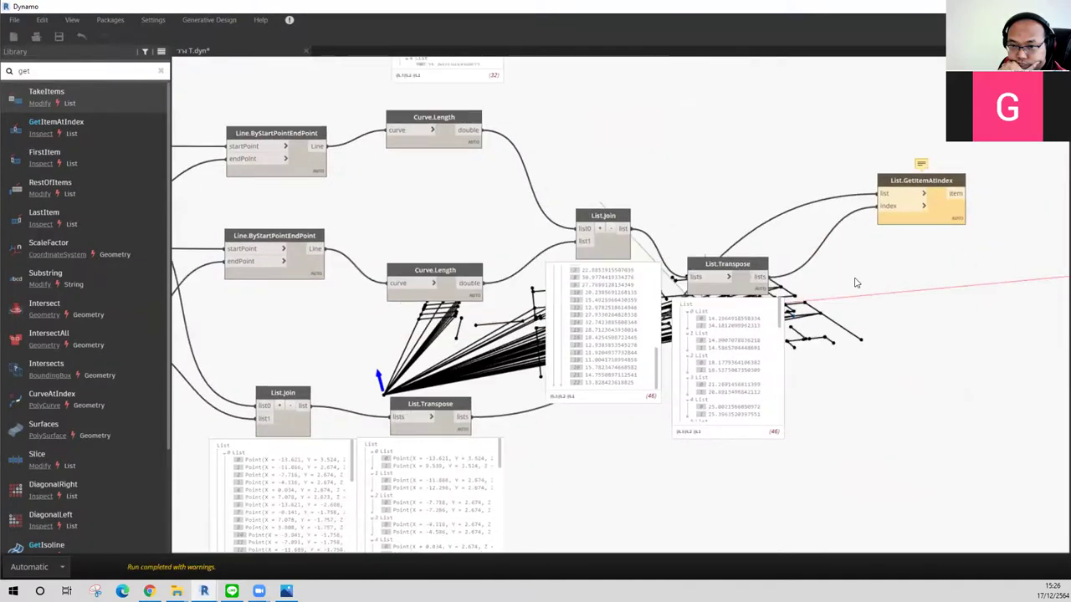
left_click_drag(927, 181, 871, 174)
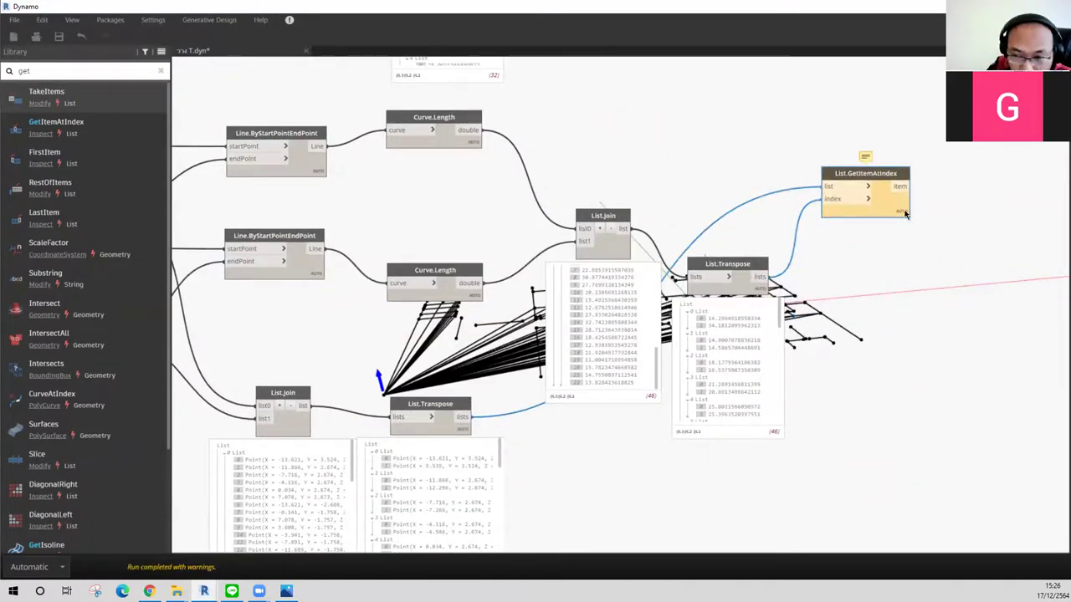
left_click(747, 233)
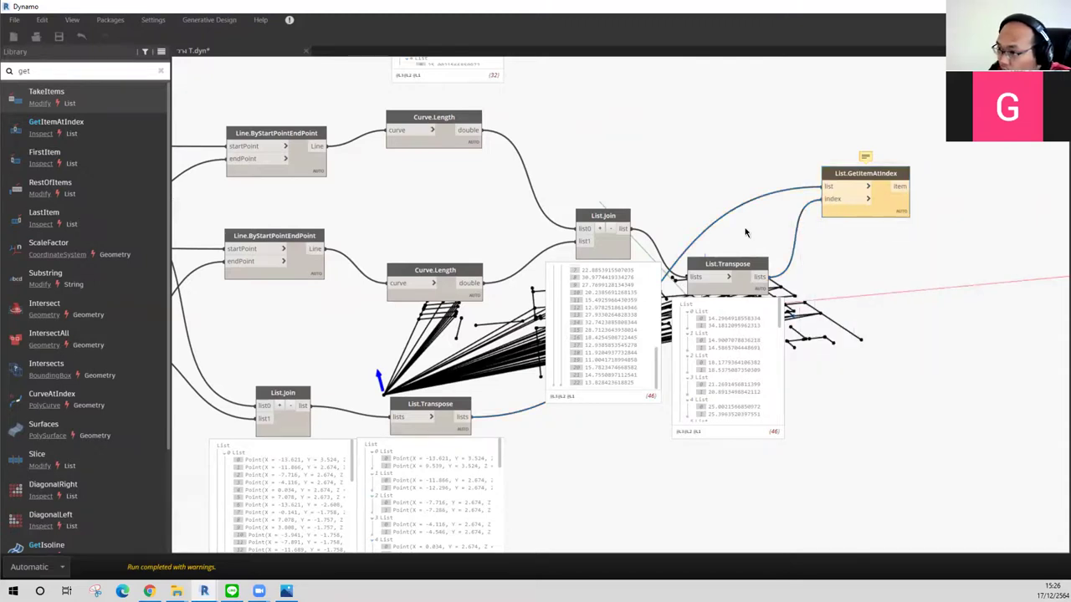
middle_click_drag(469, 377, 588, 342)
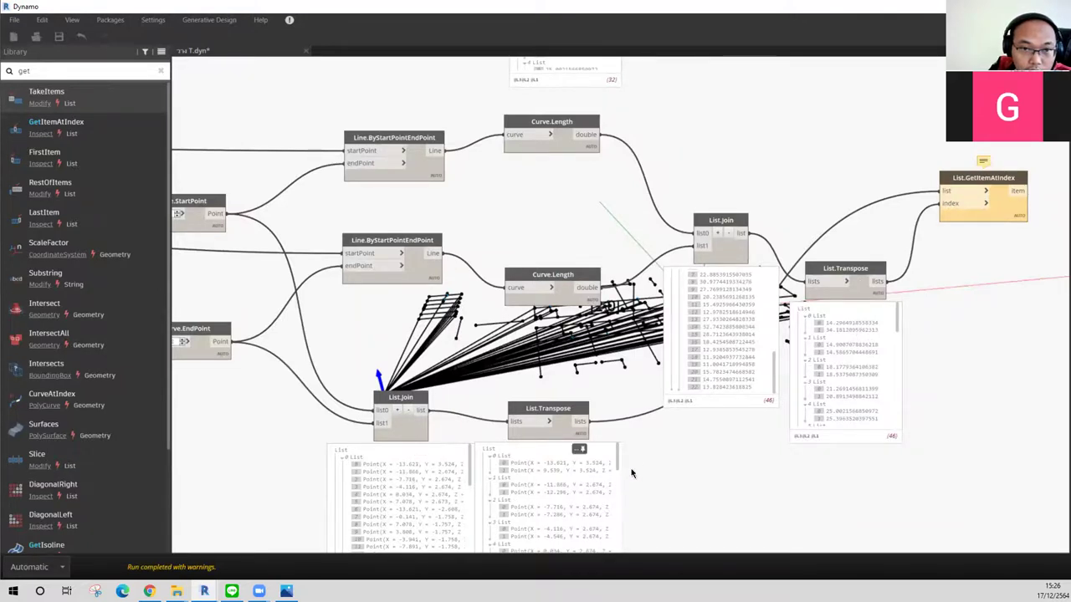
middle_click_drag(418, 456, 466, 409)
scroll(634, 460, "down", 3)
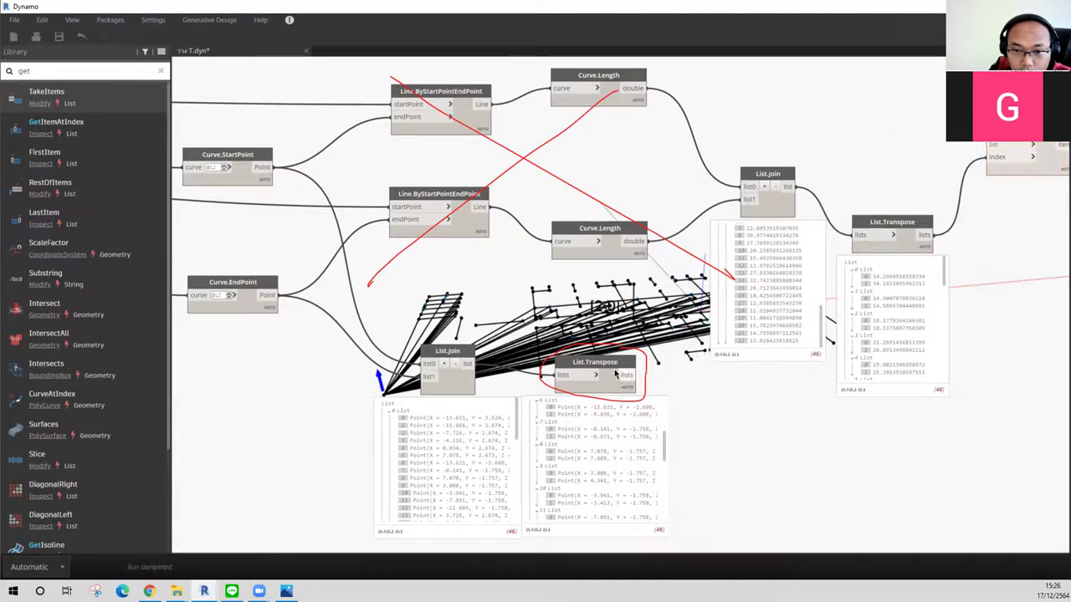
Step: Nudge the new List.Transpose and List.Join up-left and bring GetItemAtIndex into view
left_click_drag(608, 363, 594, 357)
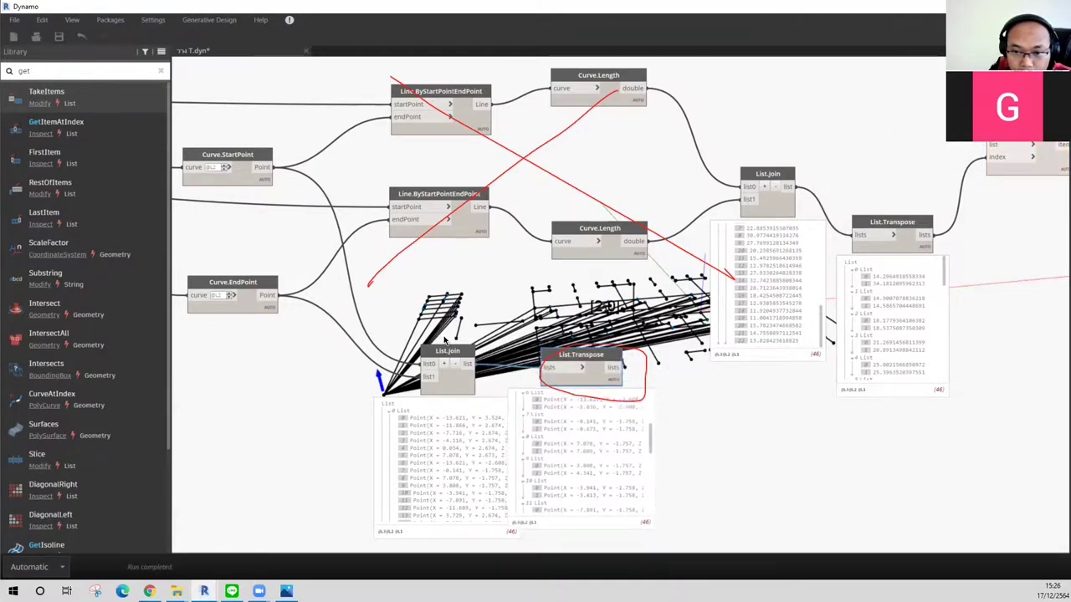
left_click_drag(445, 339, 435, 305)
left_click_drag(562, 359, 569, 341)
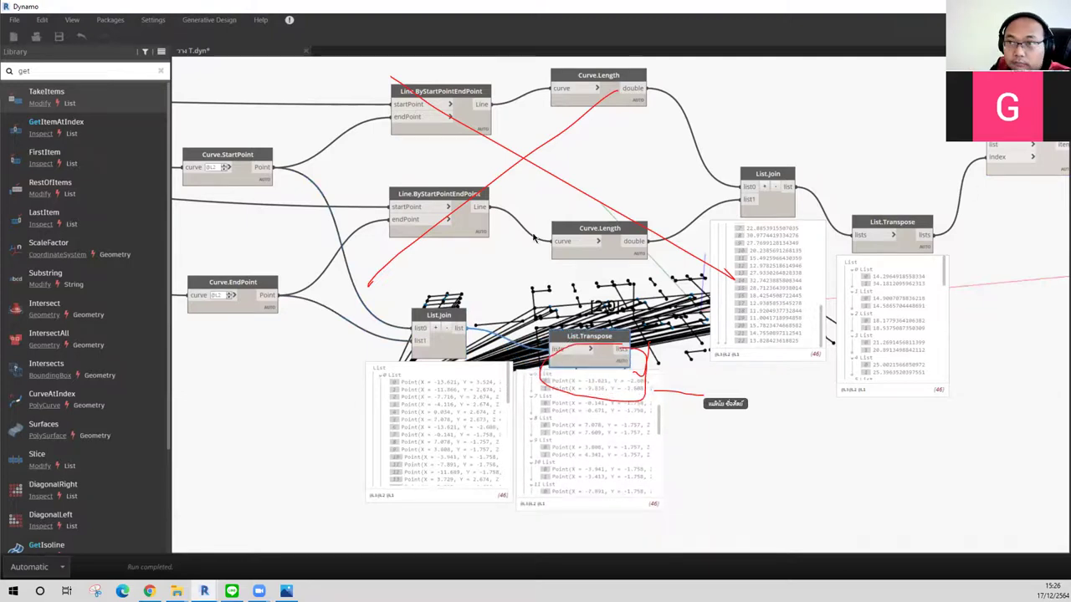
middle_click_drag(534, 238, 549, 199)
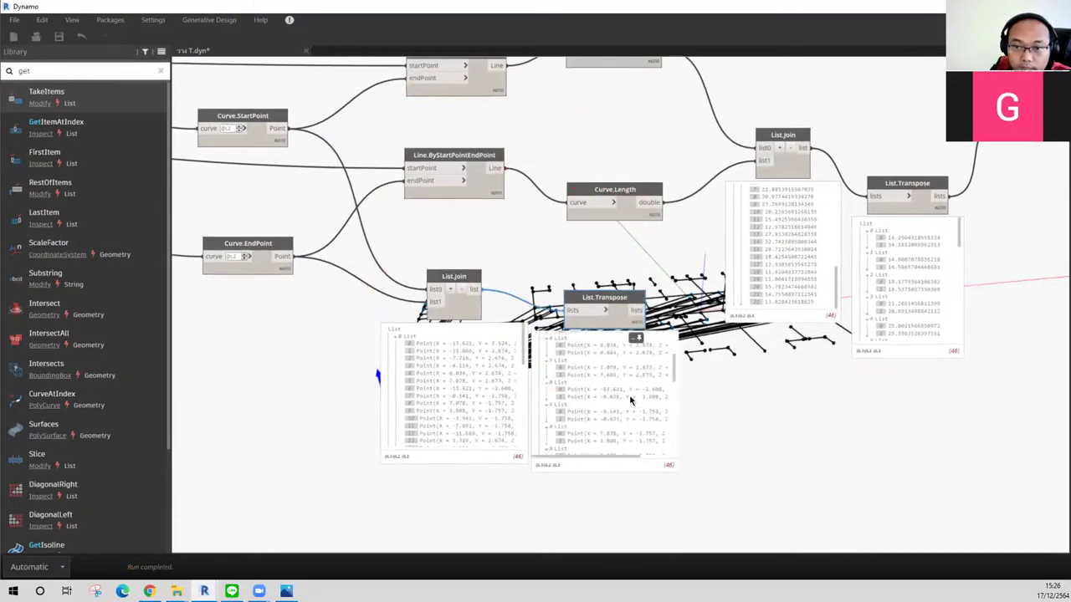
middle_click_drag(962, 167, 871, 245)
Step: Delete the length, join, transpose, GetItemAtIndex and upper line nodes, keeping one Line node
left_click_drag(954, 336, 484, 99)
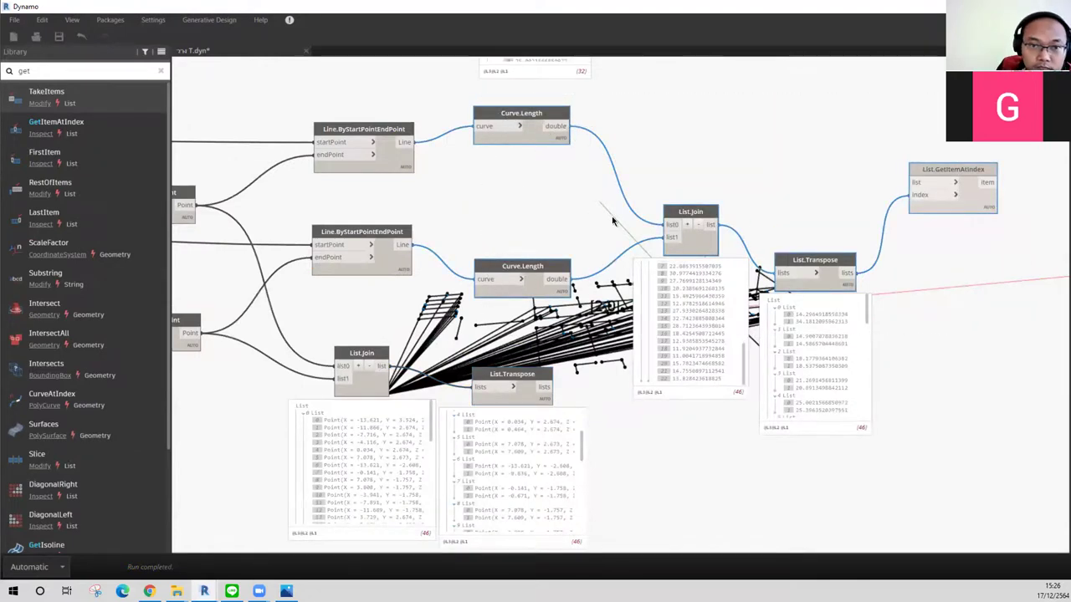
key("Delete")
left_click(373, 131)
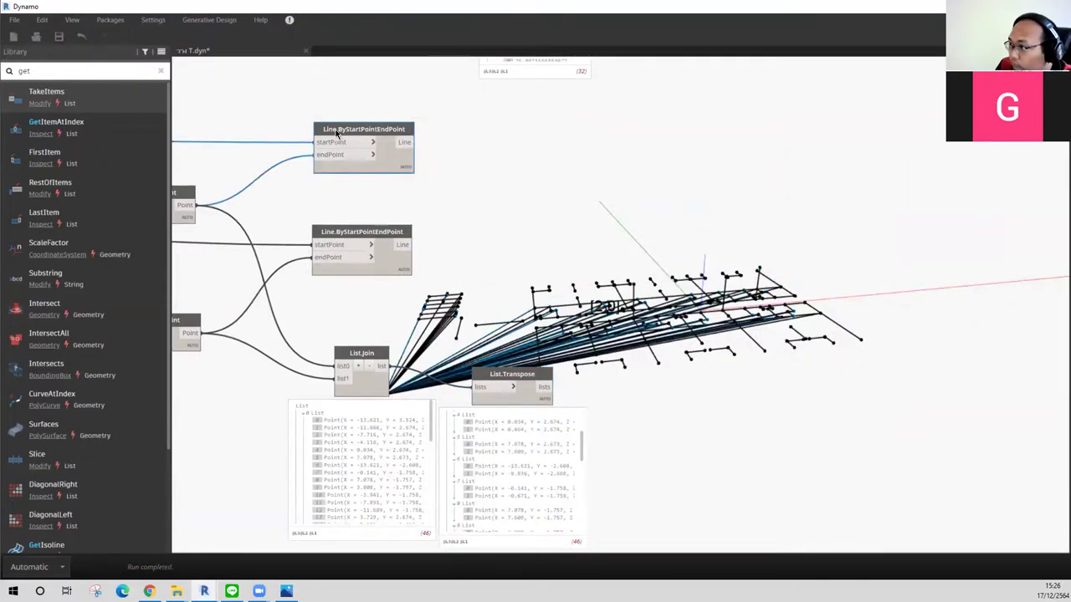
key("Delete")
left_click_drag(356, 234, 715, 305)
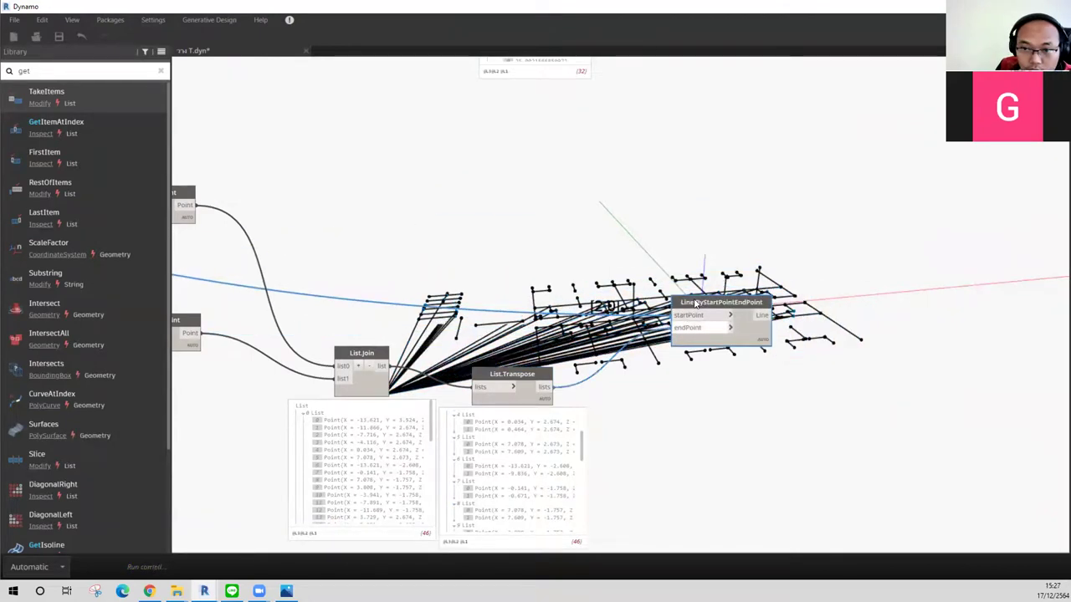
left_click_drag(692, 303, 622, 274)
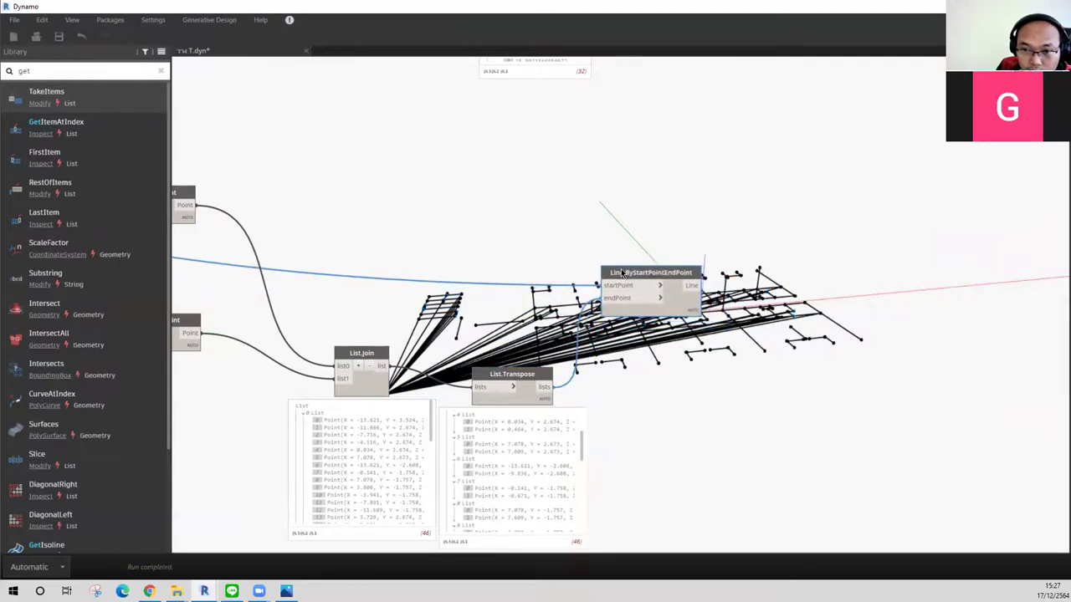
mouse_move(651, 302)
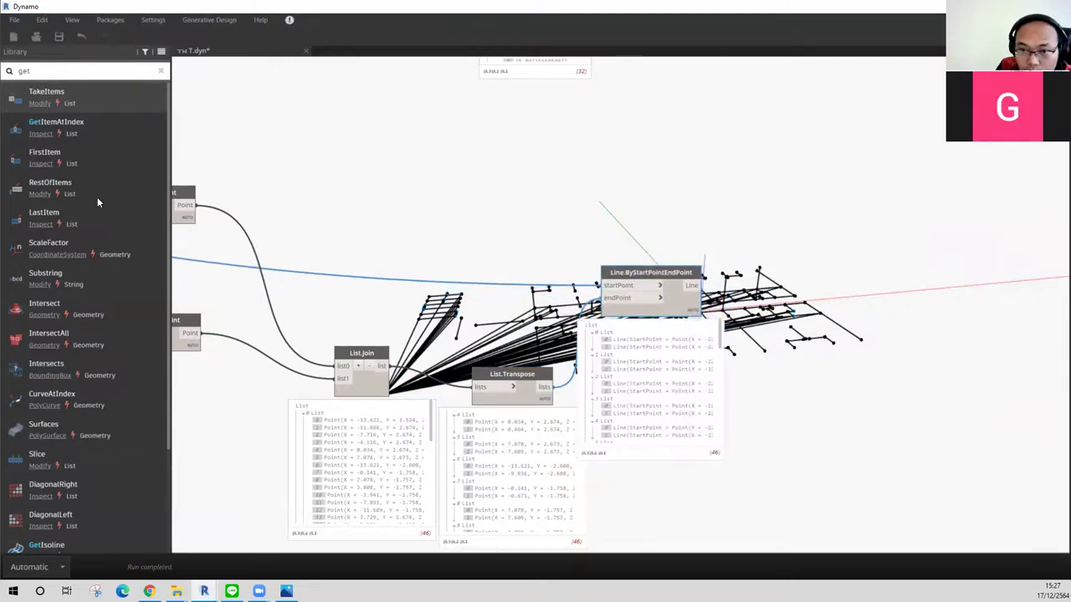
Step: Add a Curve.Length node beside Line.ByStartPointEndPoint and feed the lines into it
right_click(784, 287)
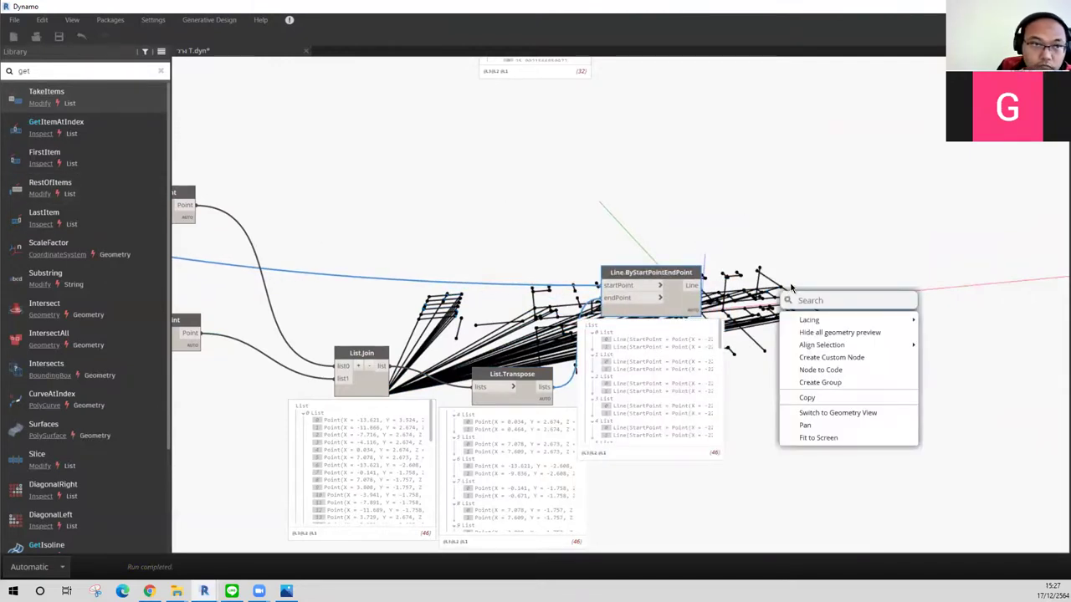
left_click(39, 73)
type("l")
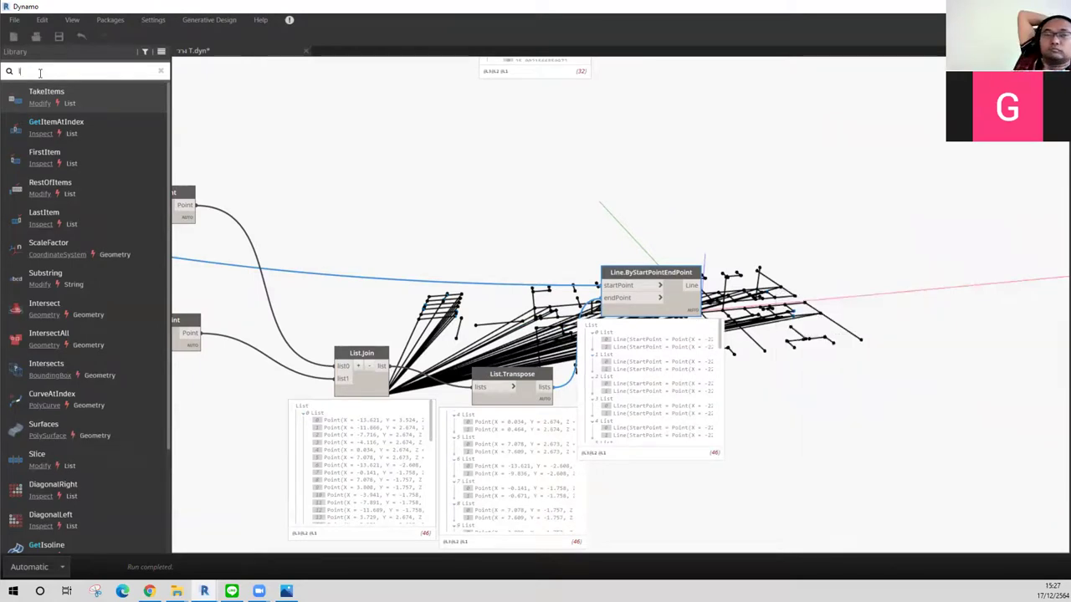
type("ength")
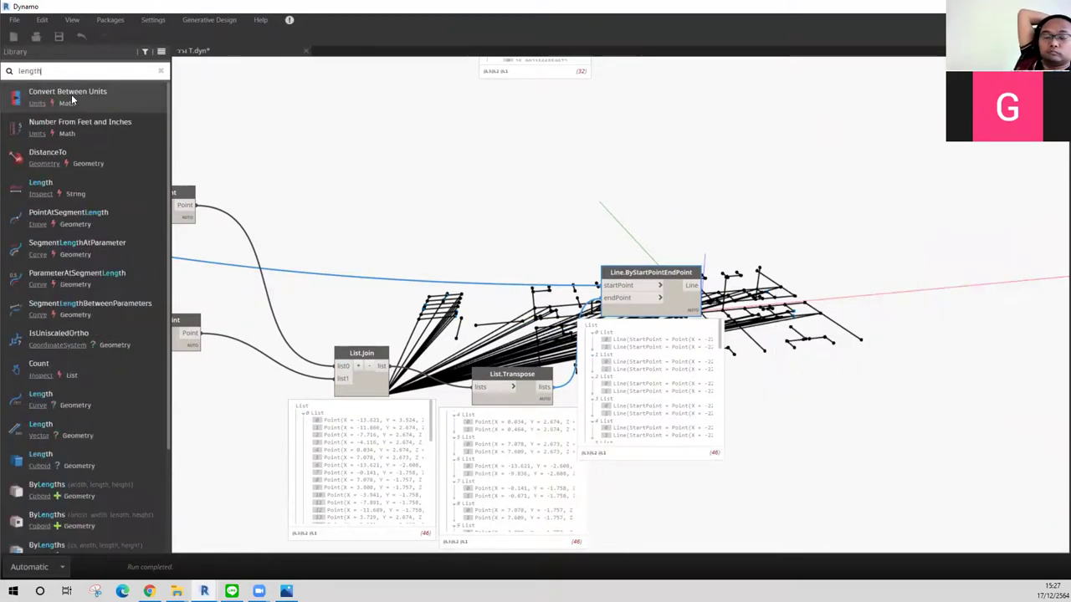
left_click(40, 400)
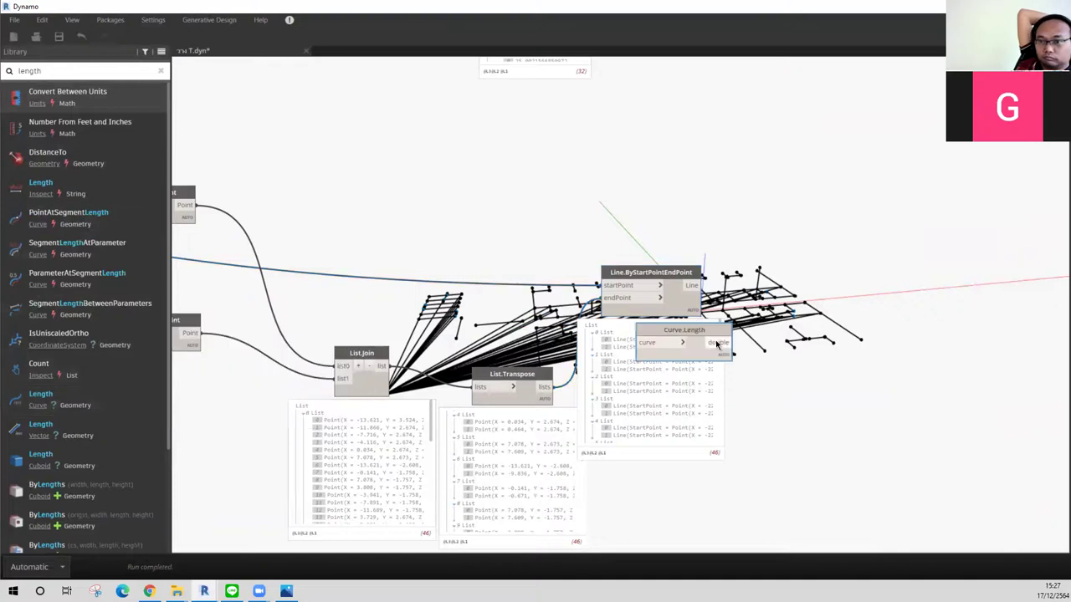
left_click_drag(710, 326, 789, 230)
left_click_drag(699, 288, 738, 233)
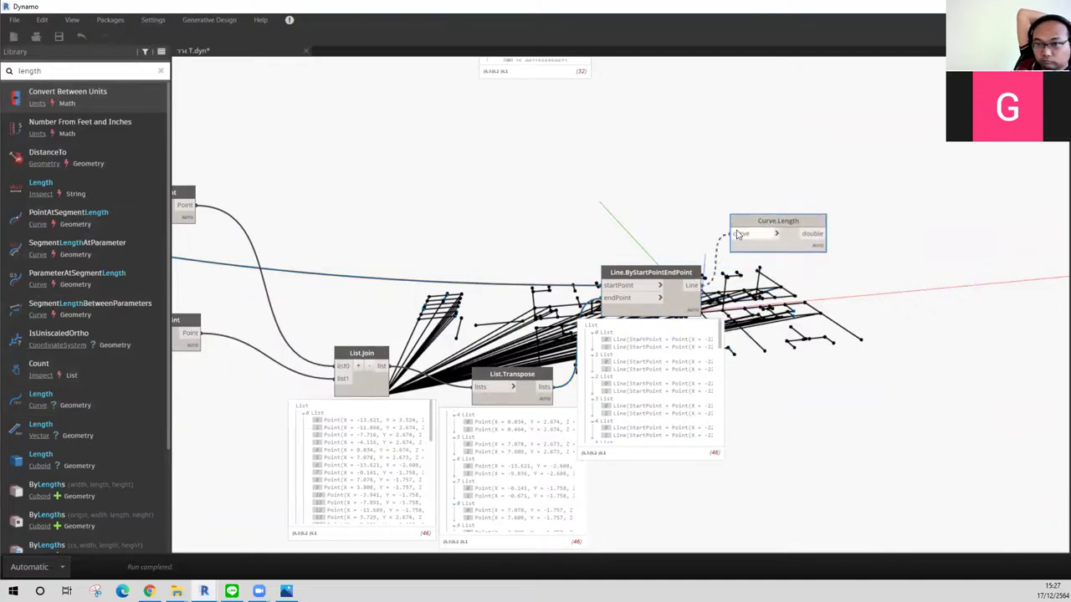
left_click_drag(824, 243, 836, 207)
mouse_move(785, 198)
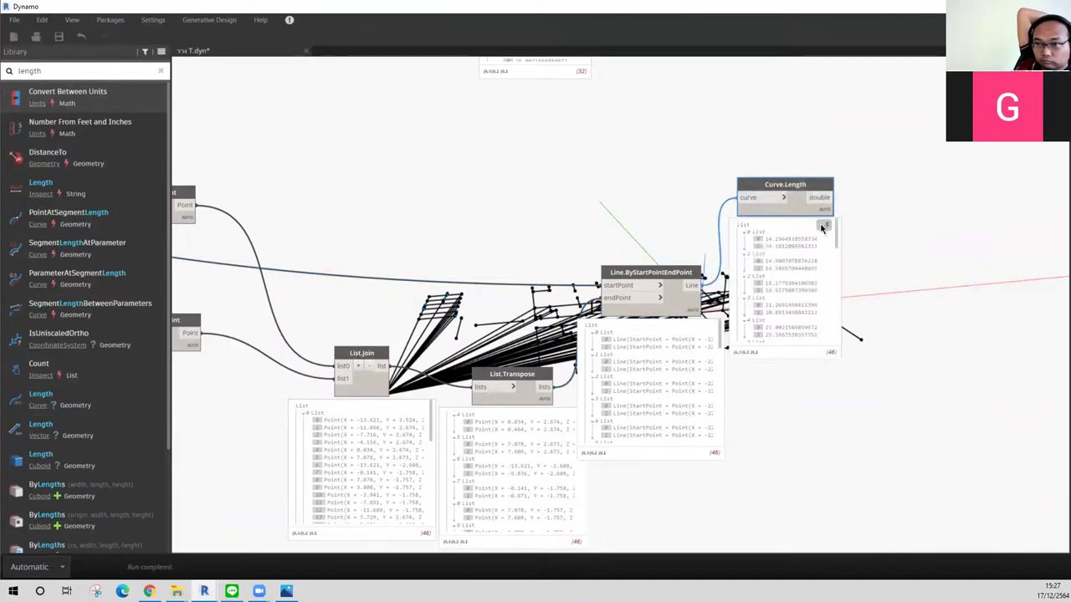
scroll(889, 269, "down", 2)
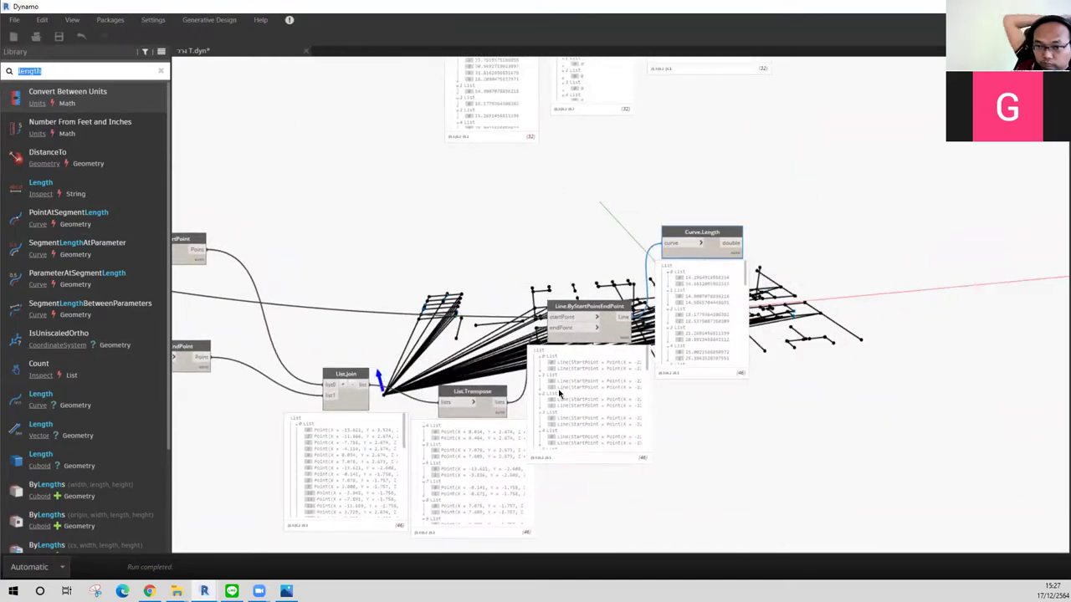
scroll(560, 393, "up", 2)
scroll(447, 169, "down", 2)
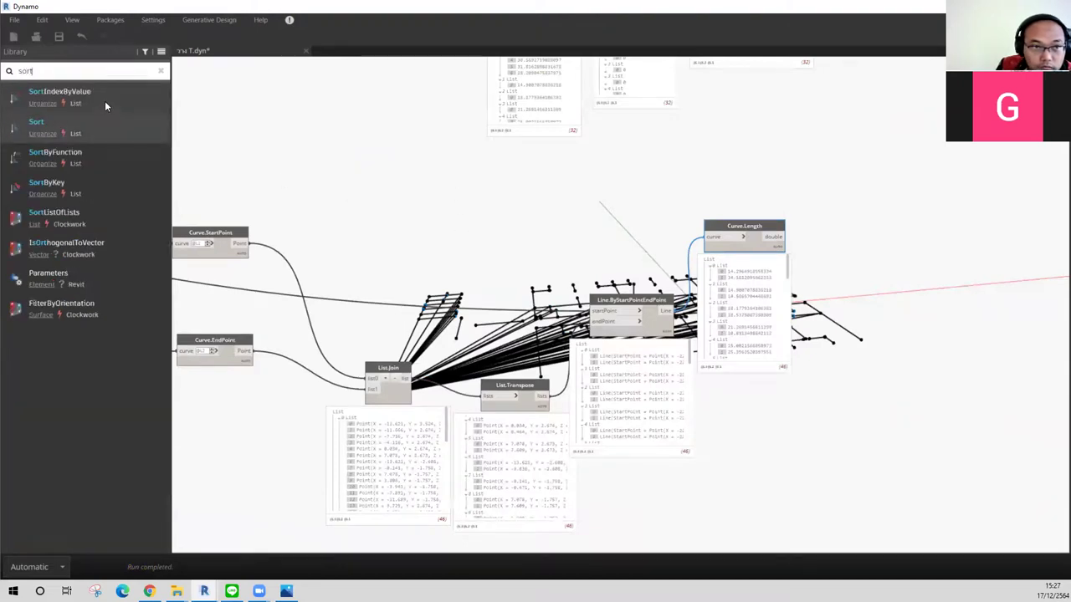
Step: Add List.SortIndexByValue and feed it the Curve.Length results to get index pairs per sublist
left_click(105, 97)
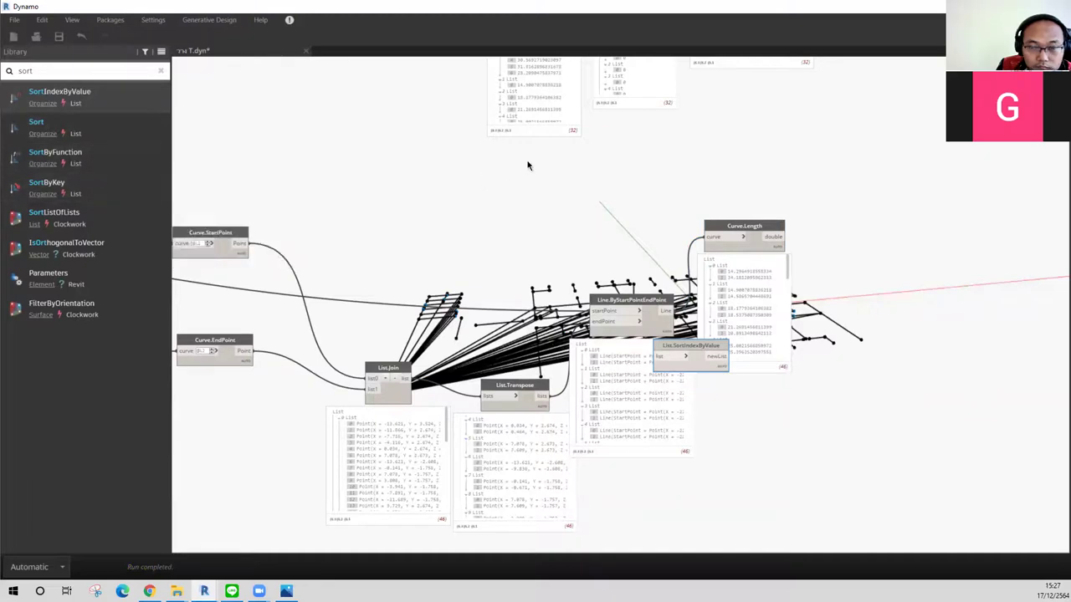
mouse_move(615, 148)
middle_mouse_down()
mouse_move(548, 351)
mouse_move(567, 196)
middle_mouse_up()
left_click_drag(638, 502, 632, 504)
mouse_move(644, 376)
left_mouse_down()
mouse_move(678, 414)
mouse_move(863, 223)
mouse_move(799, 214)
left_mouse_up()
left_click(803, 234)
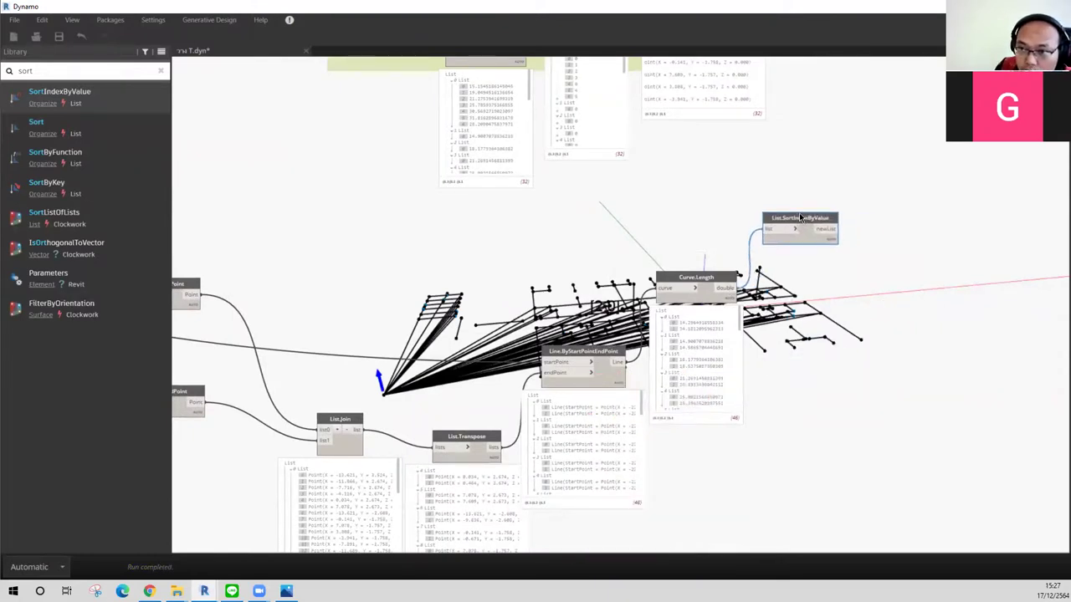
mouse_move(791, 251)
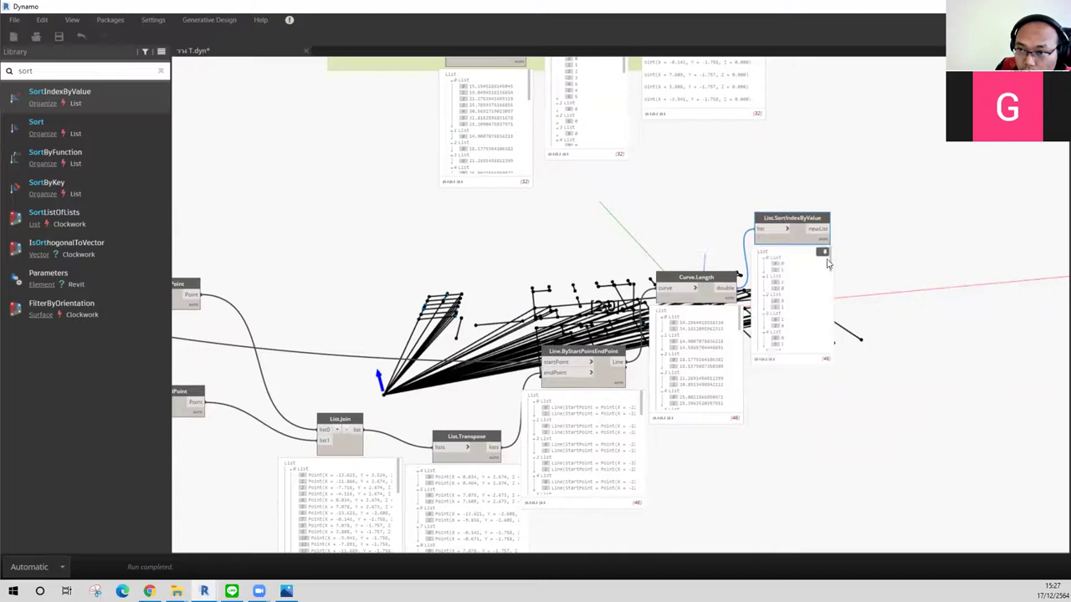
scroll(829, 264, "up", 2)
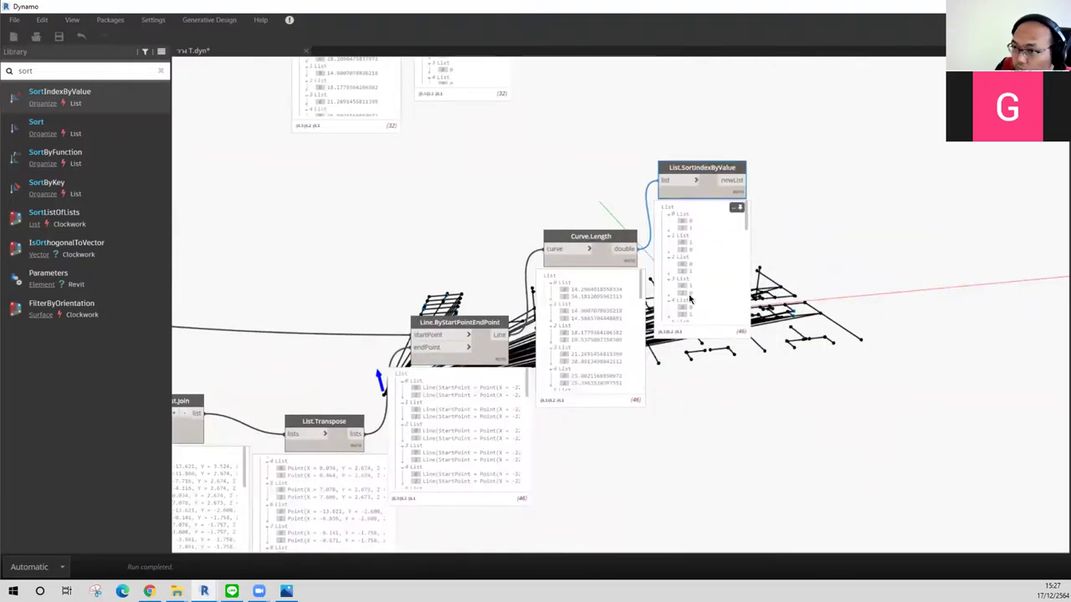
scroll(726, 294, "down", 2)
scroll(727, 294, "down", 2)
scroll(726, 294, "down", 2)
scroll(726, 295, "down", 2)
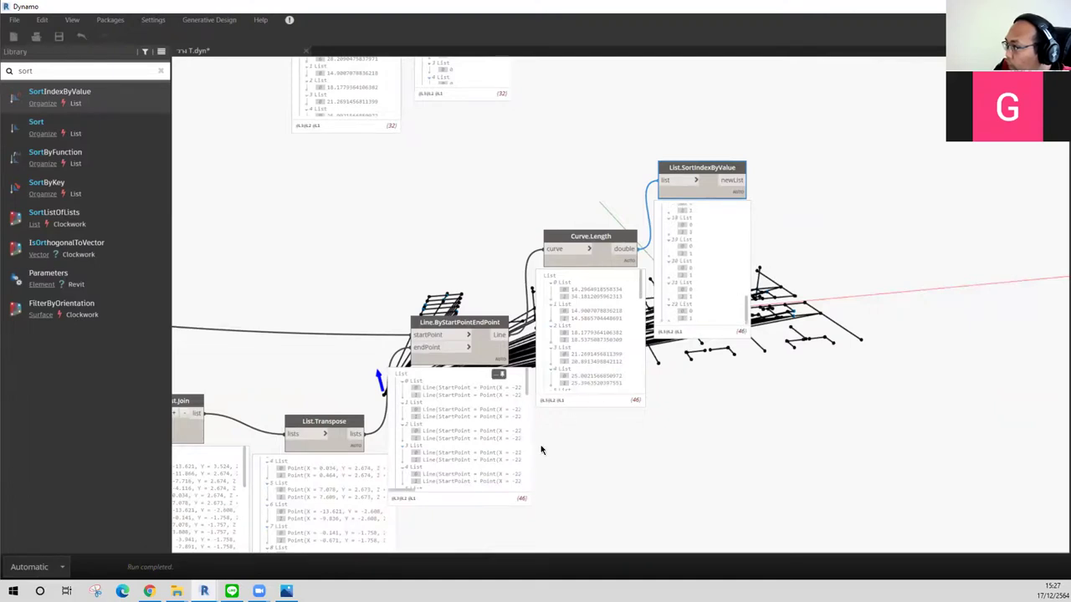
middle_click_drag(726, 289, 603, 478)
middle_click_drag(785, 356, 799, 266)
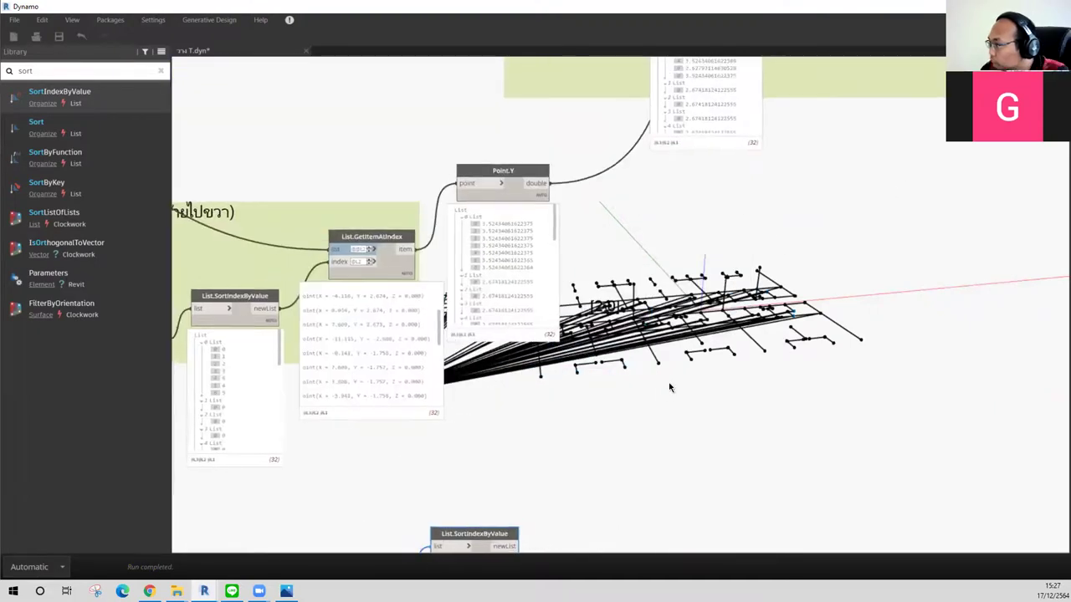
Step: Add a List.GetItemAtIndex node and move it to the right of the graph
double_click(92, 71)
type("et")
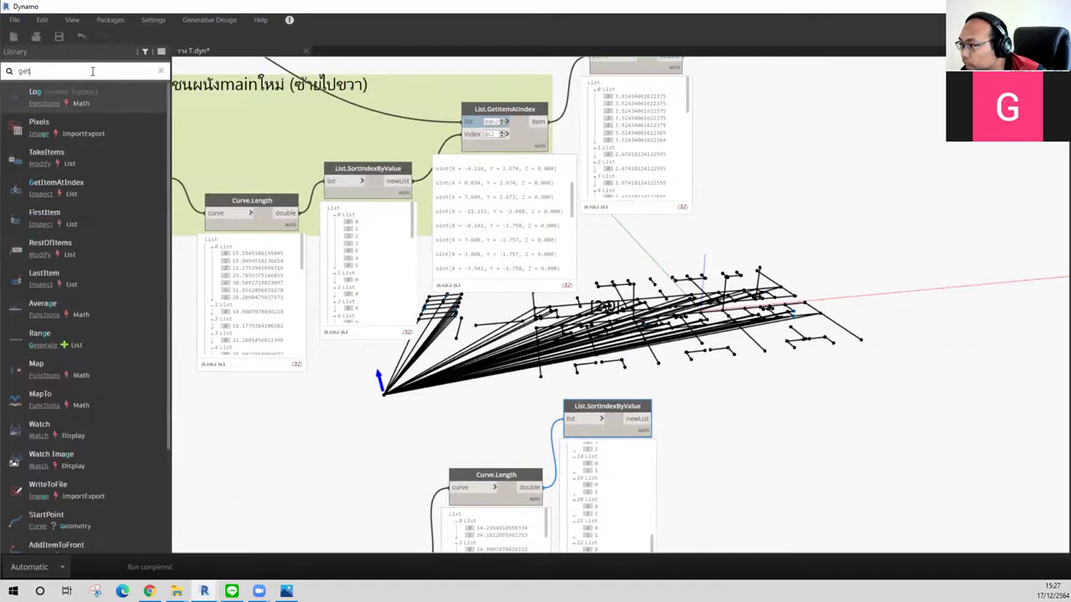
type("ite")
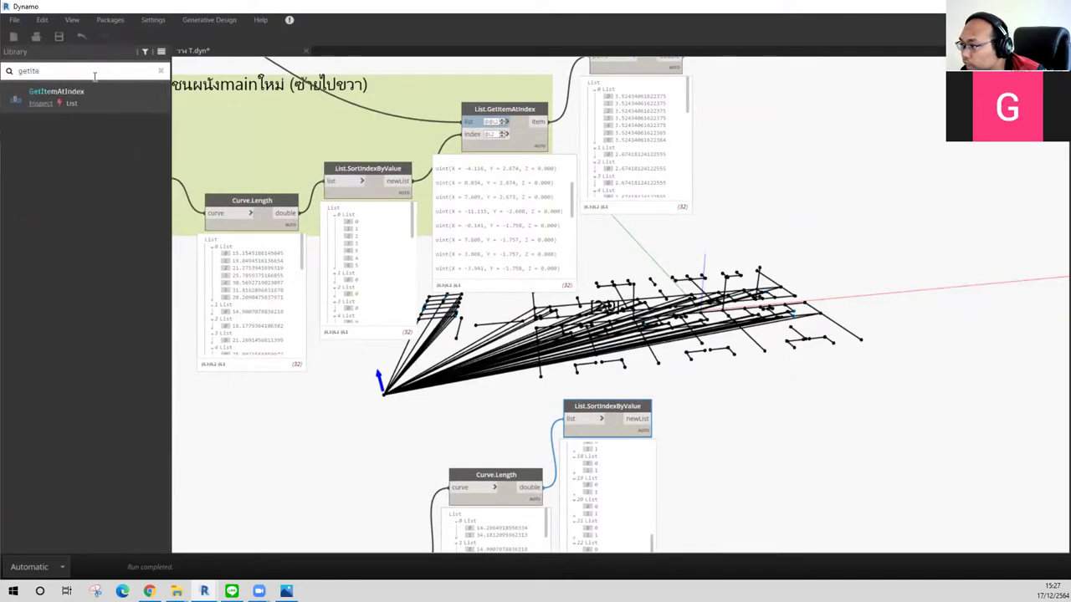
left_click(56, 92)
left_click_drag(637, 295, 767, 381)
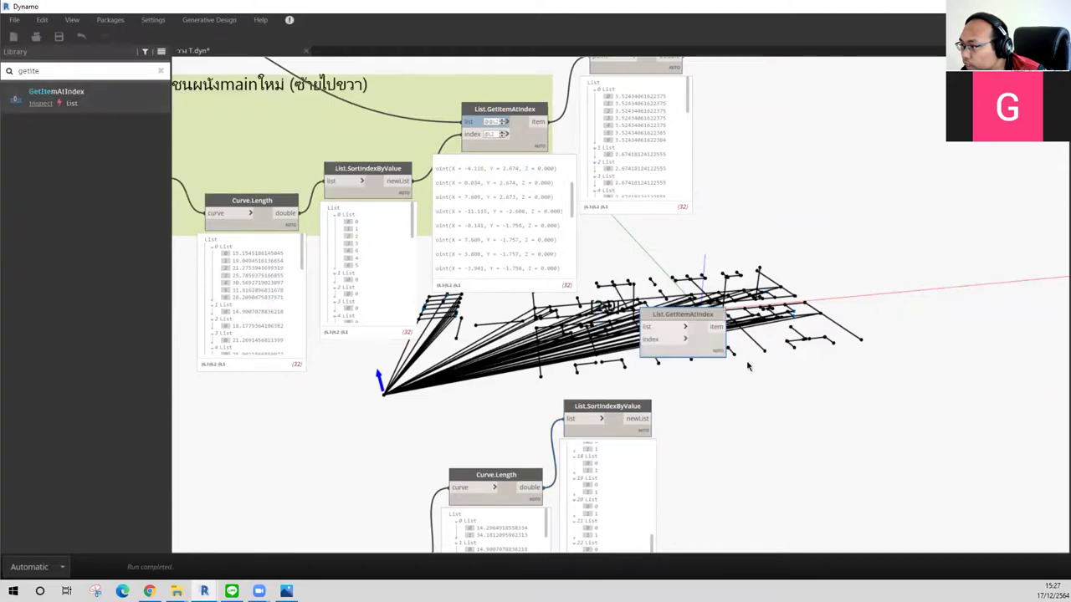
middle_click_drag(206, 484, 416, 288)
scroll(417, 289, "down", 2)
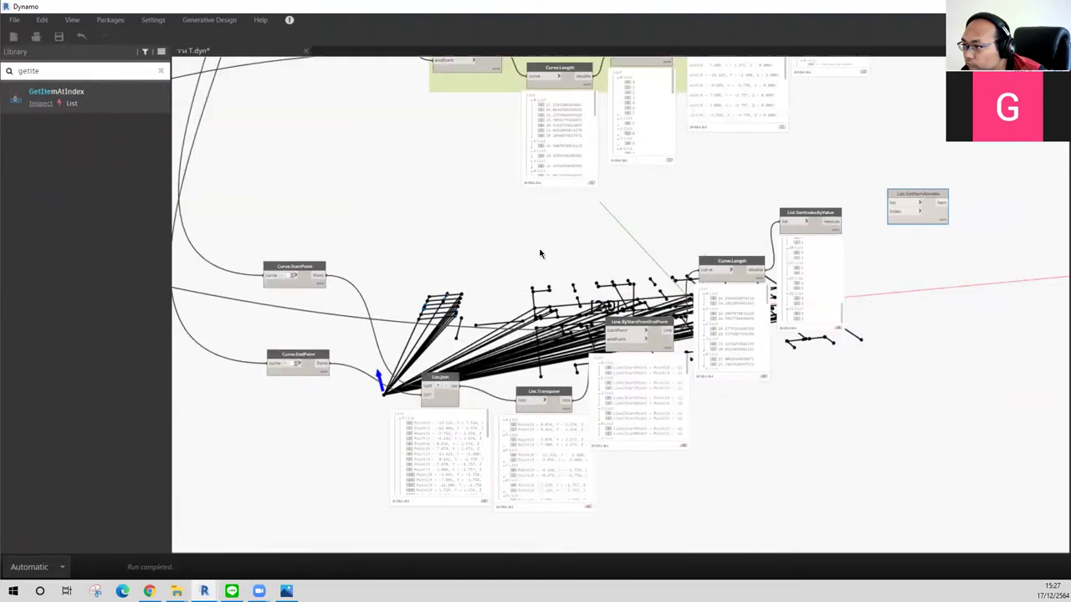
middle_click_drag(455, 220, 486, 352)
scroll(502, 381, "up", 2)
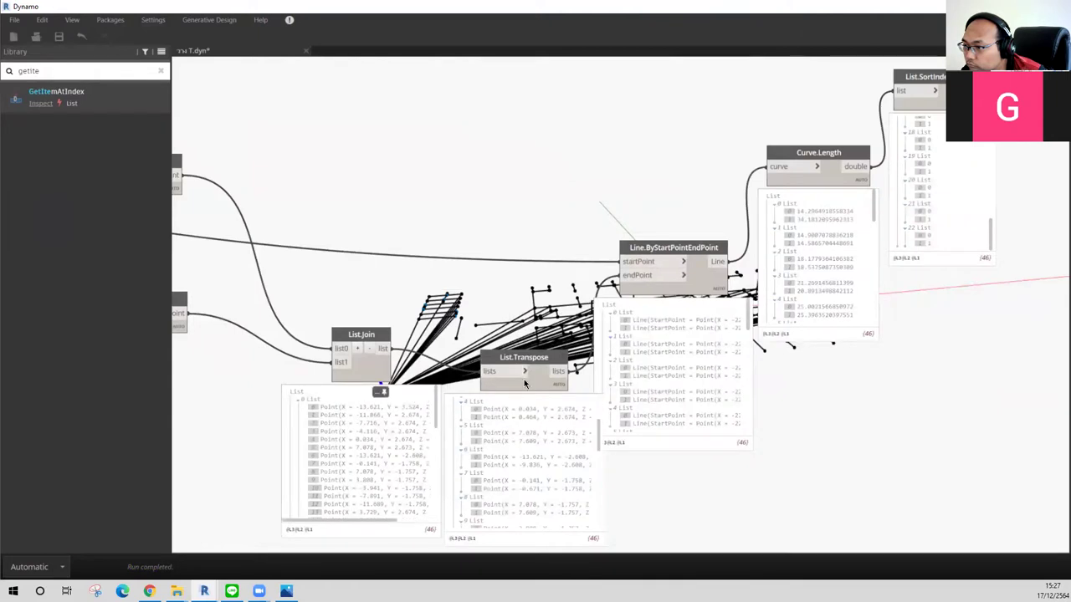
Step: Wire the transposed point pairs to its list input and the sorted indices to its index input
middle_click_drag(866, 95, 629, 174)
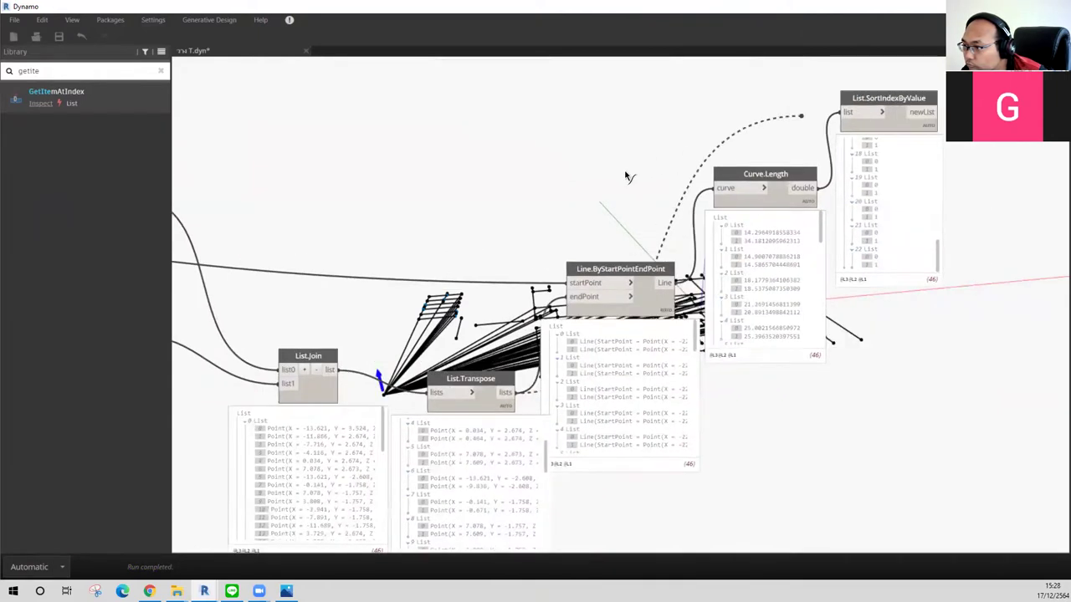
left_click(837, 140)
left_click(758, 169)
left_click(854, 153)
left_click_drag(910, 170, 908, 342)
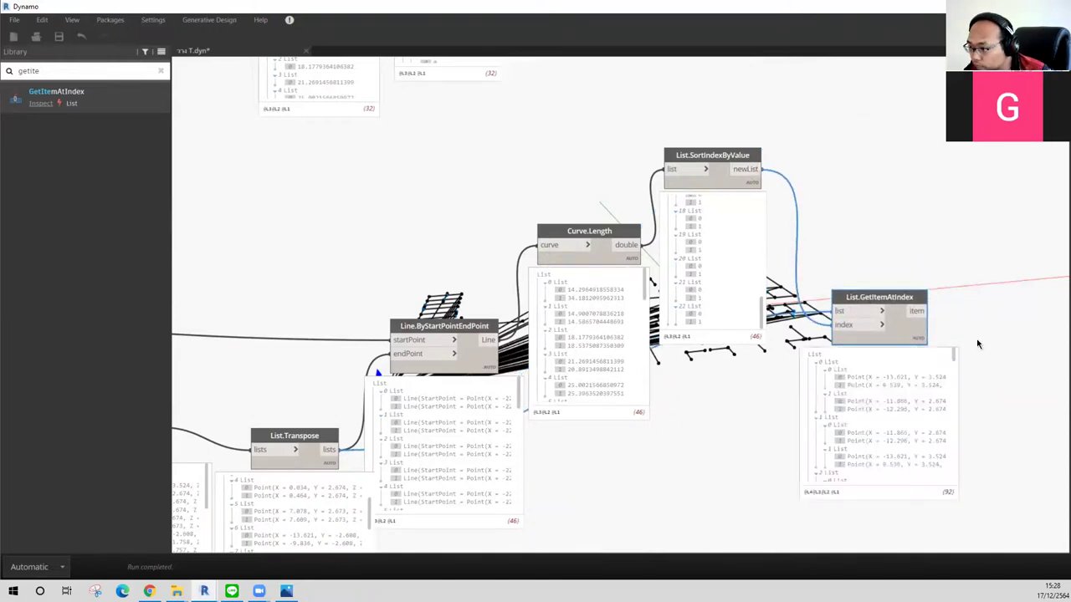
middle_click_drag(934, 355, 847, 217)
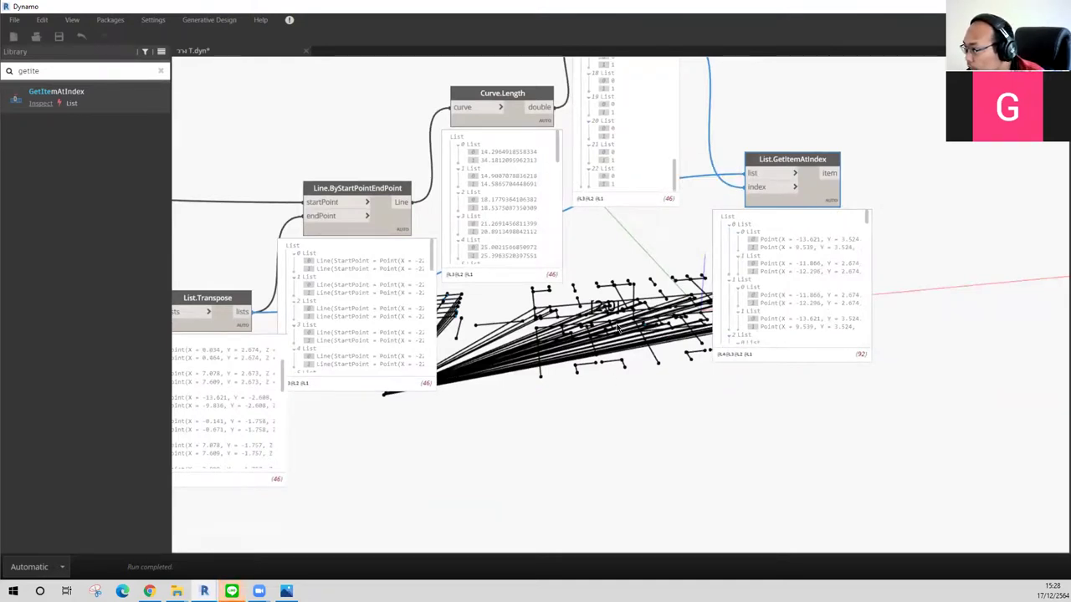
Step: Tidy the sort and picking nodes and inspect the reordered two-point sublists
scroll(535, 333, "down", 3)
scroll(530, 334, "down", 2)
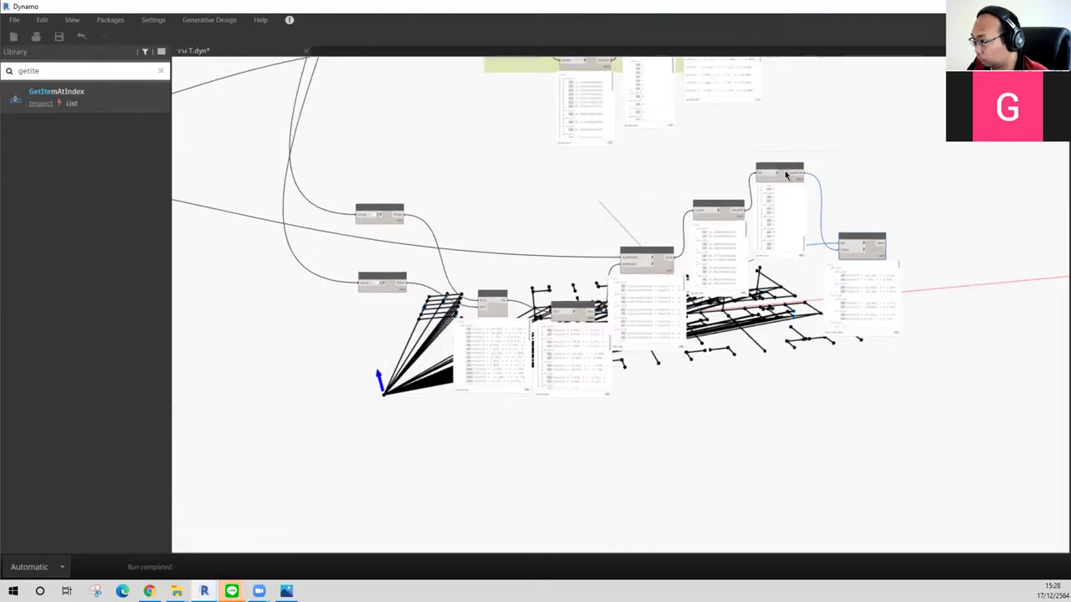
left_click_drag(785, 171, 790, 198)
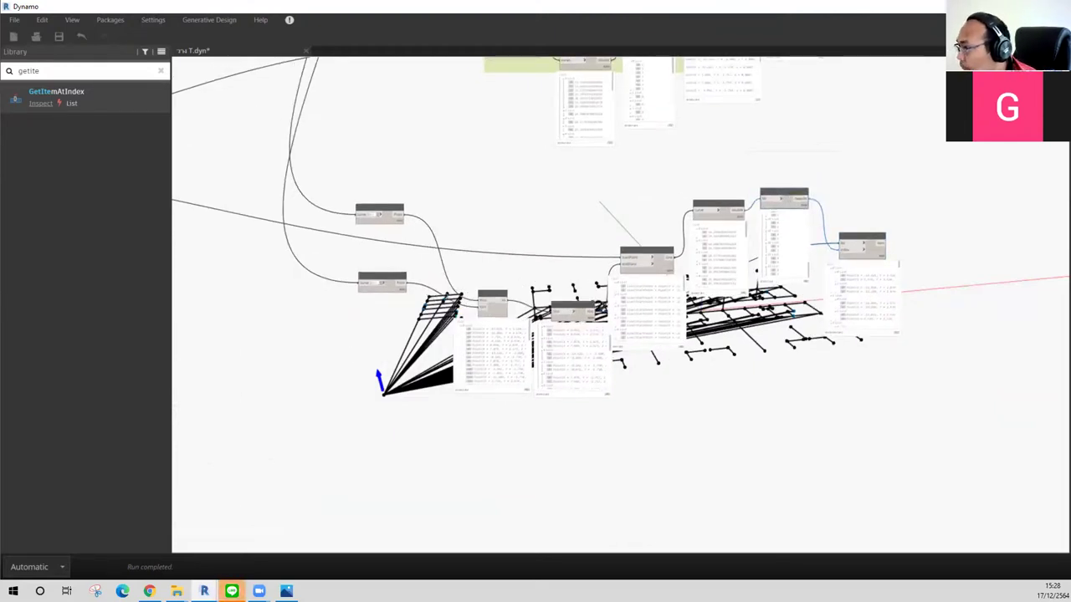
scroll(443, 227, "up", 2)
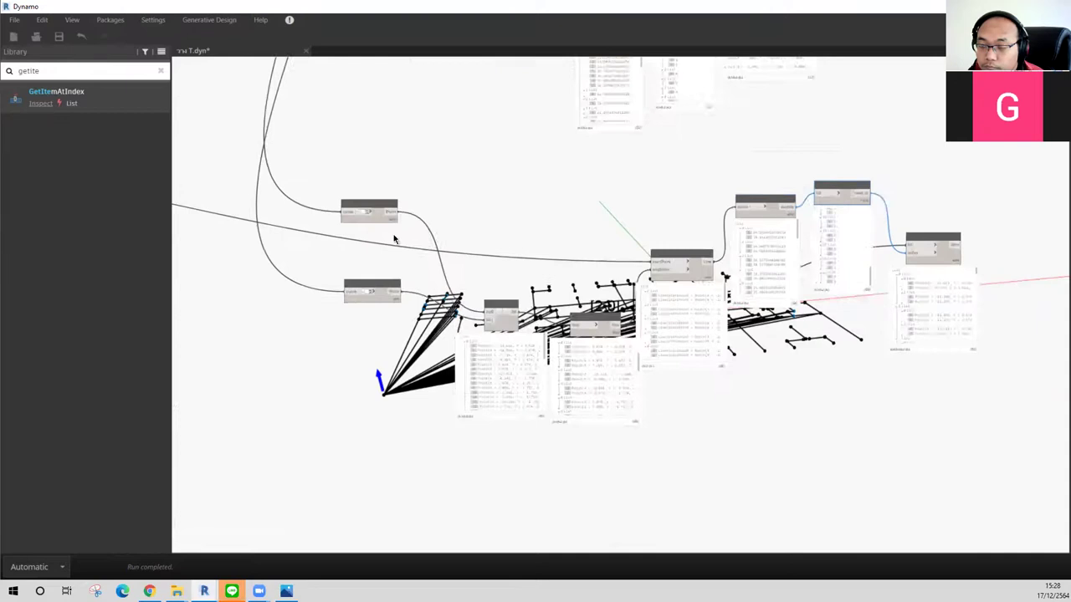
middle_click_drag(557, 210, 378, 201)
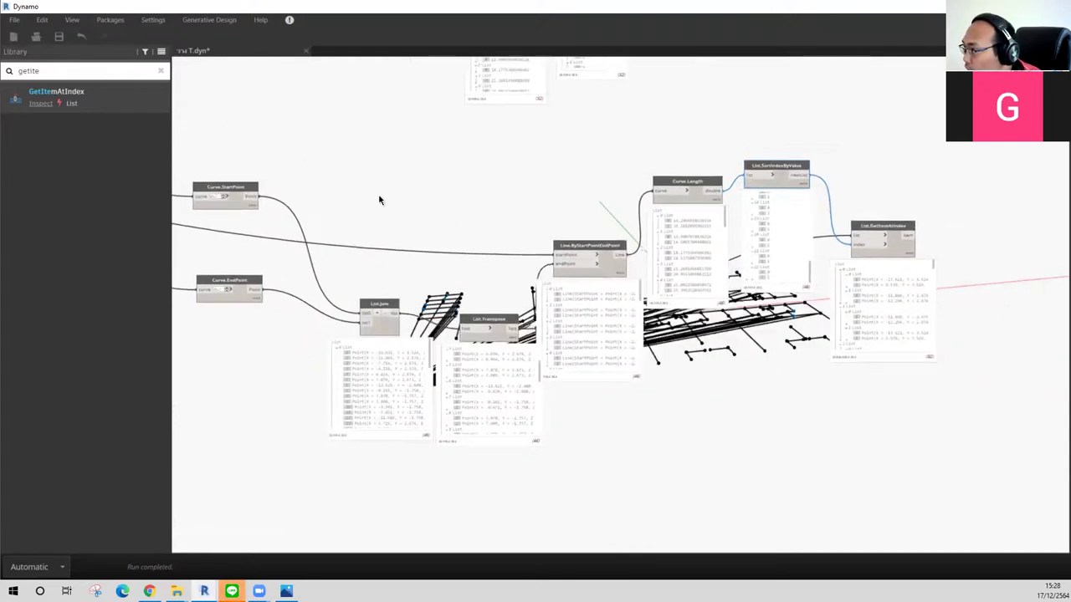
scroll(749, 195, "up", 3)
middle_click_drag(920, 227, 699, 241)
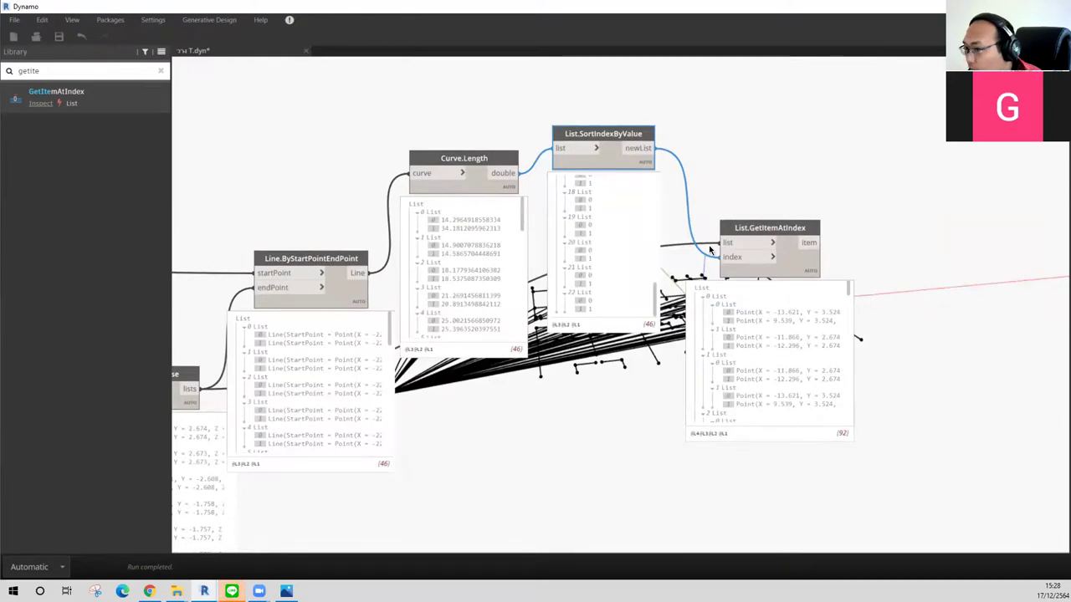
mouse_move(883, 310)
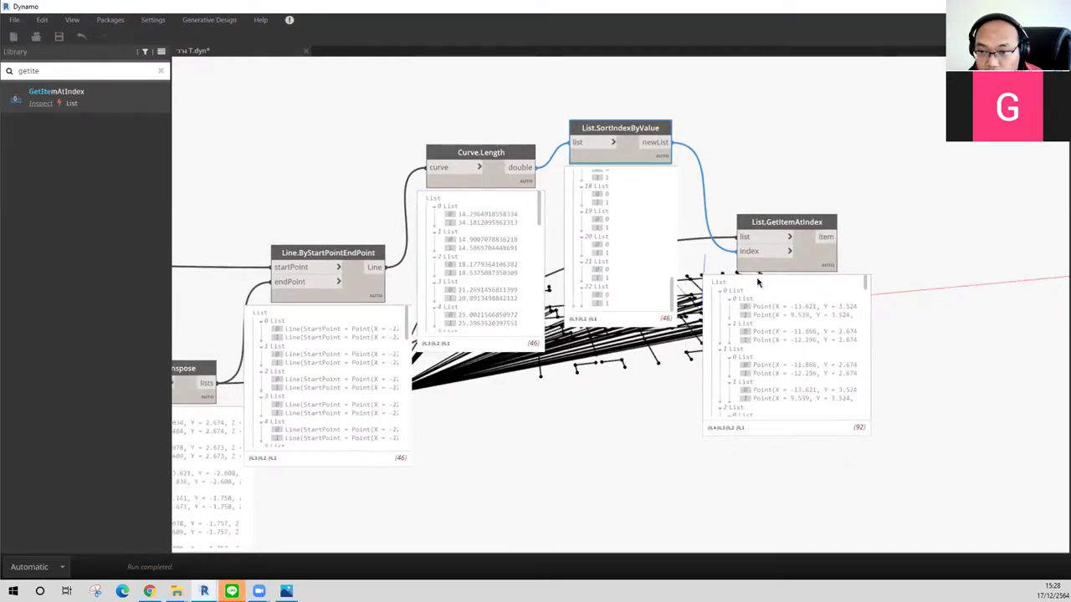
scroll(707, 322, "down", 3)
scroll(764, 329, "up", 2)
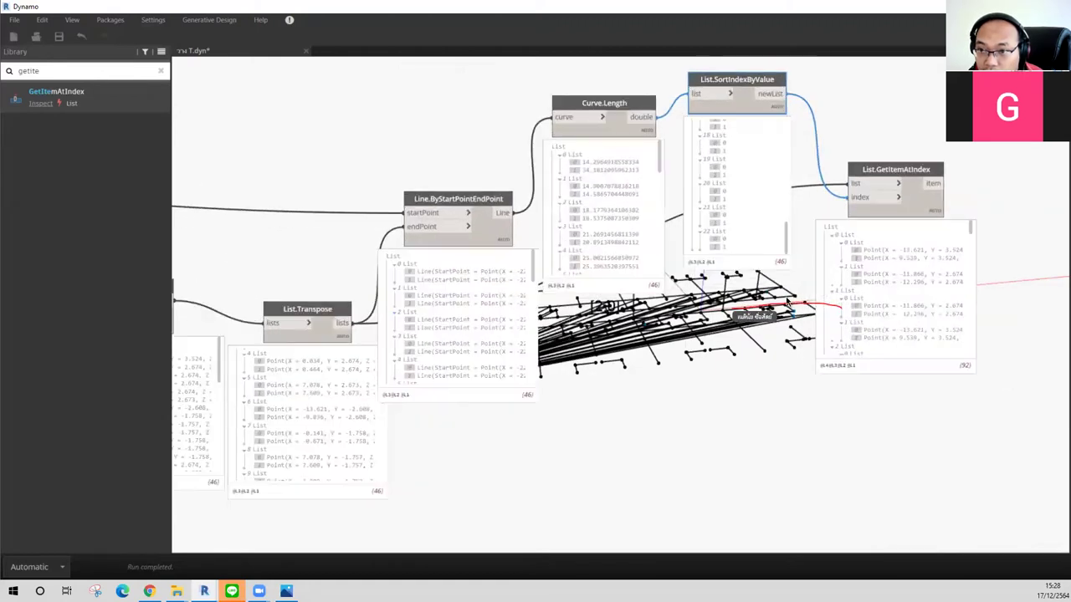
middle_click_drag(929, 339, 697, 343)
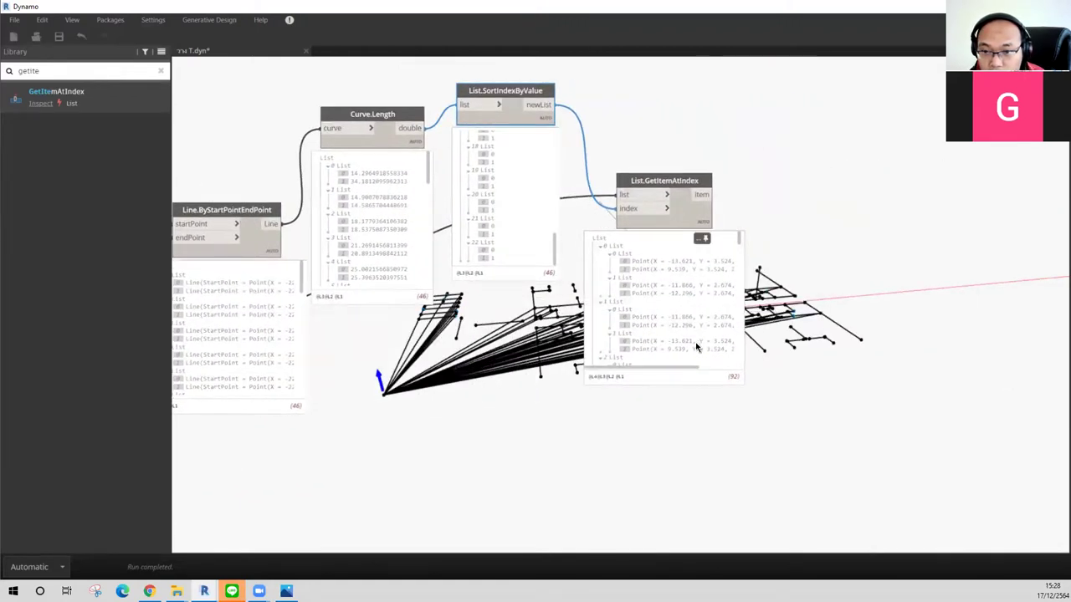
scroll(694, 387, "down", 3)
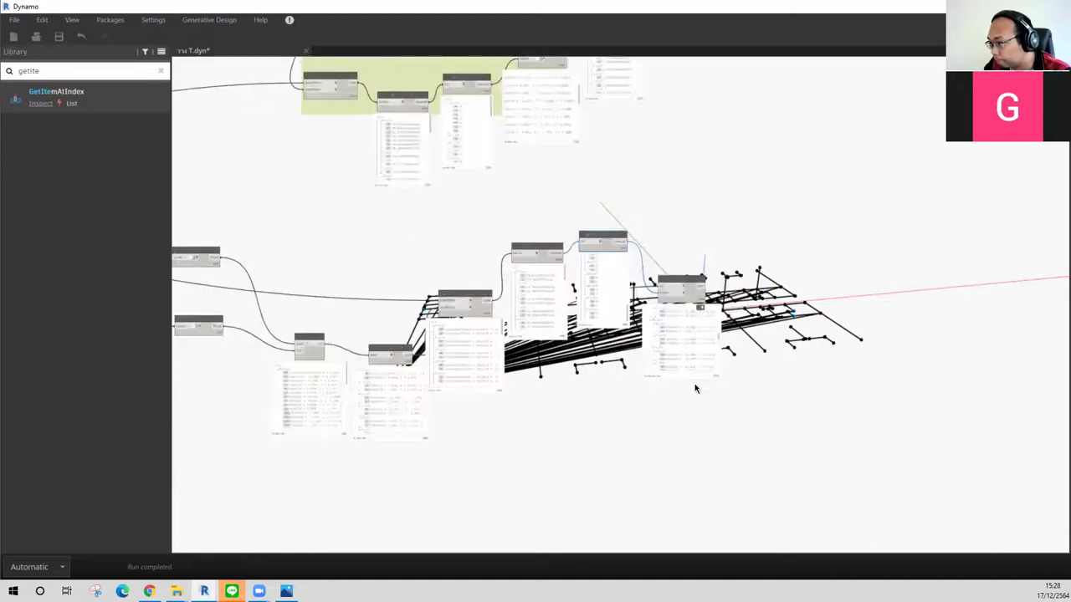
scroll(695, 387, "down", 2)
scroll(699, 381, "up", 2)
scroll(699, 381, "up", 2)
scroll(699, 380, "up", 1)
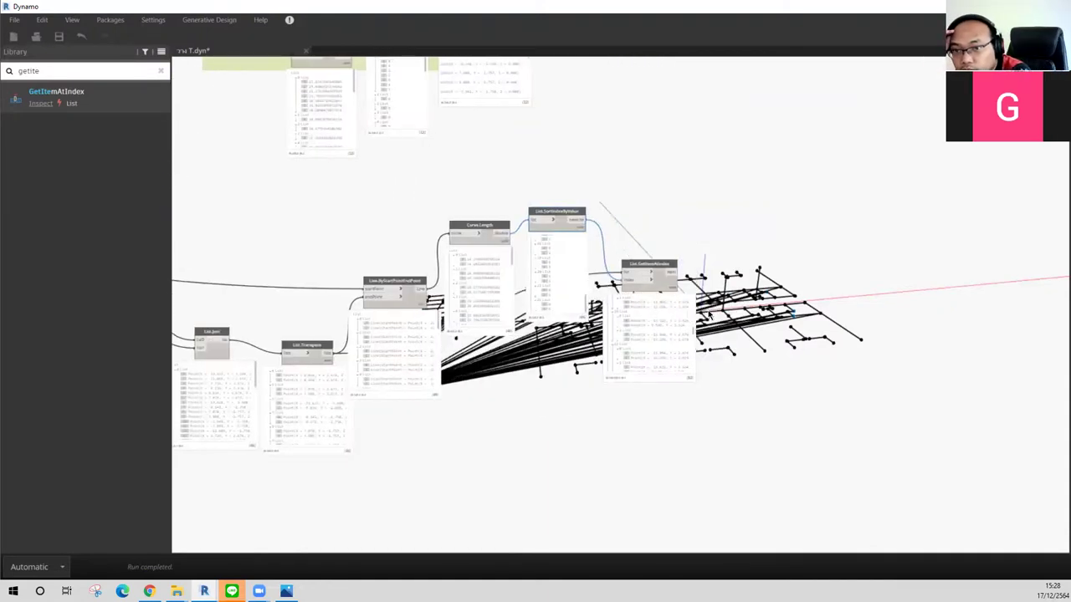
scroll(710, 317, "up", 2)
scroll(710, 317, "up", 2)
scroll(580, 351, "down", 2)
scroll(574, 383, "down", 2)
scroll(522, 289, "down", 2)
middle_click_drag(522, 290, 551, 261)
scroll(753, 251, "down", 2)
Step: Add List.FirstItem and List.LastItem nodes and place them to the right
double_click(85, 70)
type("l")
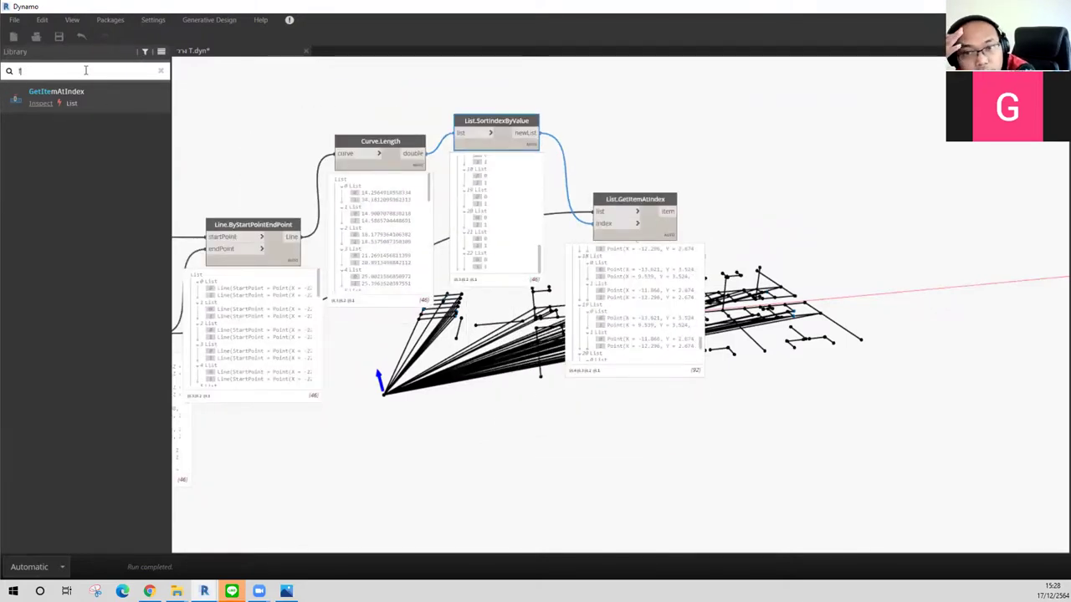
type("irst")
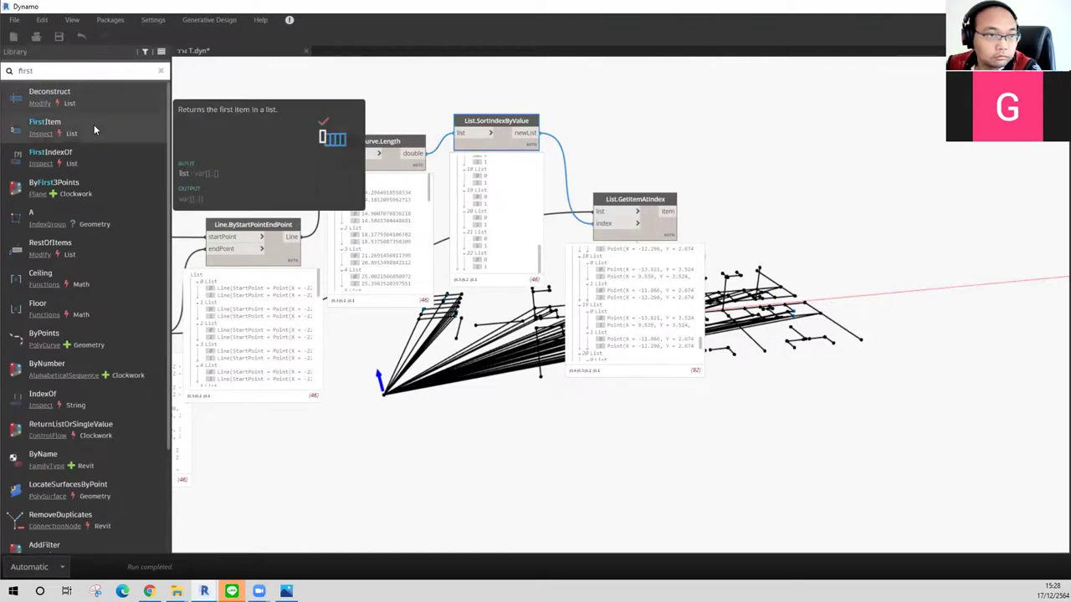
left_click(94, 128)
left_click_drag(668, 298, 856, 117)
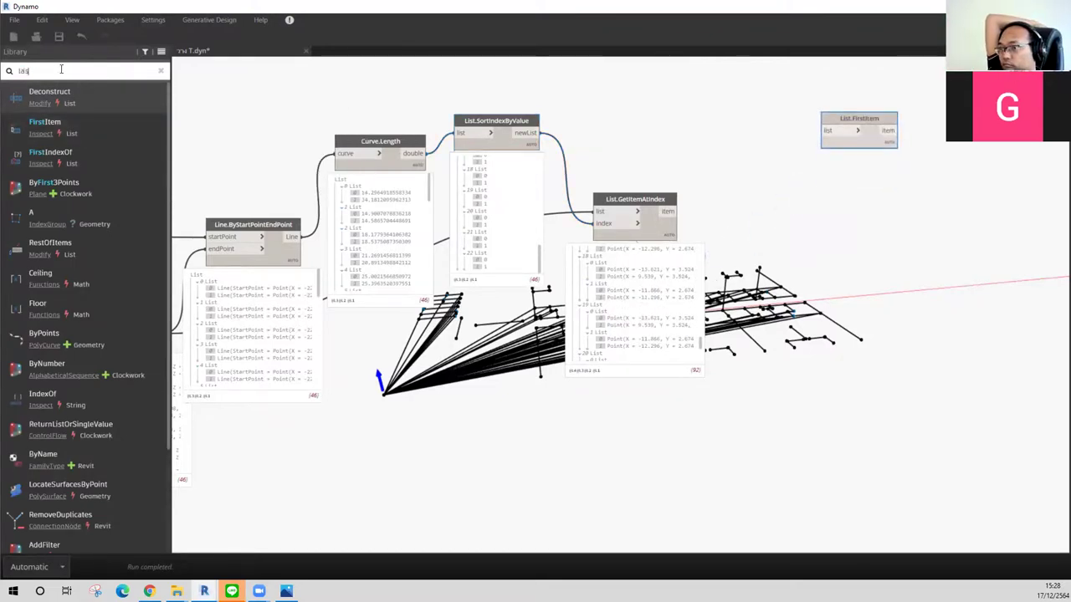
type("t")
left_click(71, 106)
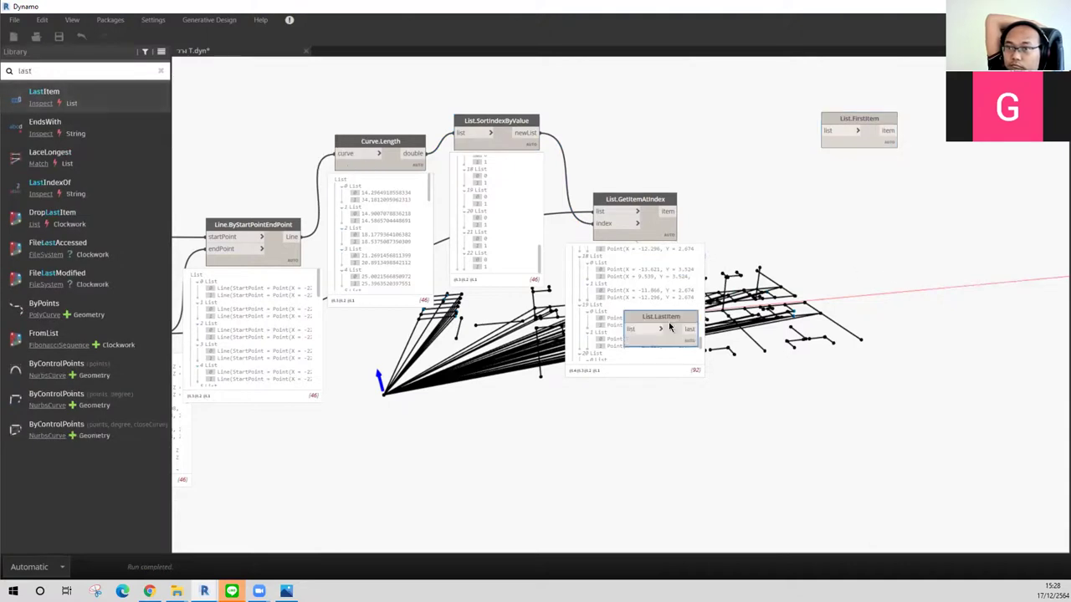
left_click_drag(669, 319, 866, 318)
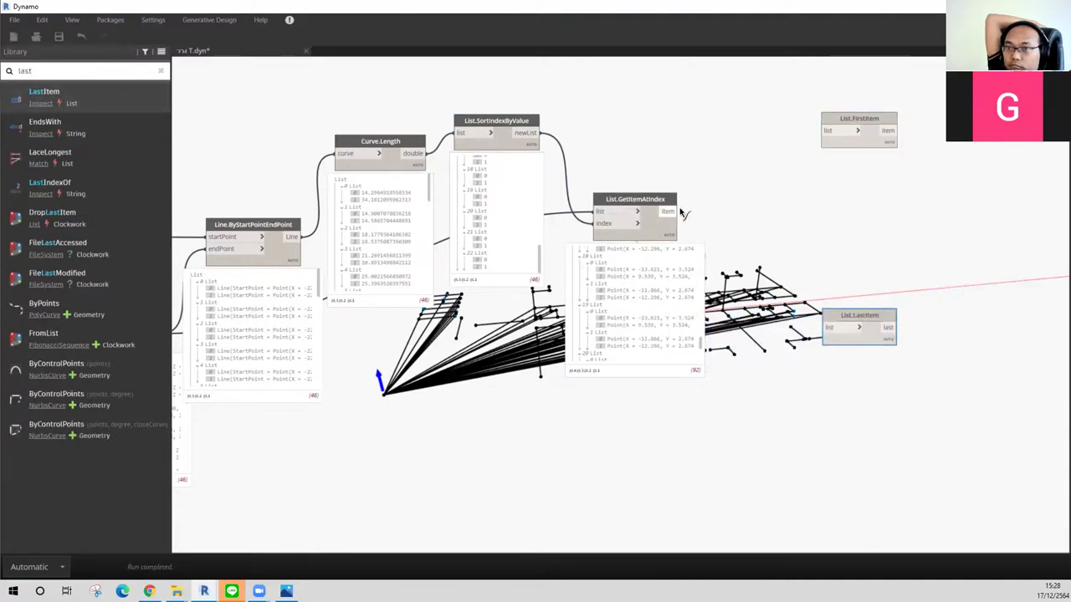
Step: Feed GetItemAtIndex's reordered point pairs into both List.FirstItem and List.LastItem
mouse_move(668, 211)
left_mouse_down()
mouse_move(829, 131)
mouse_move(820, 104)
left_mouse_up()
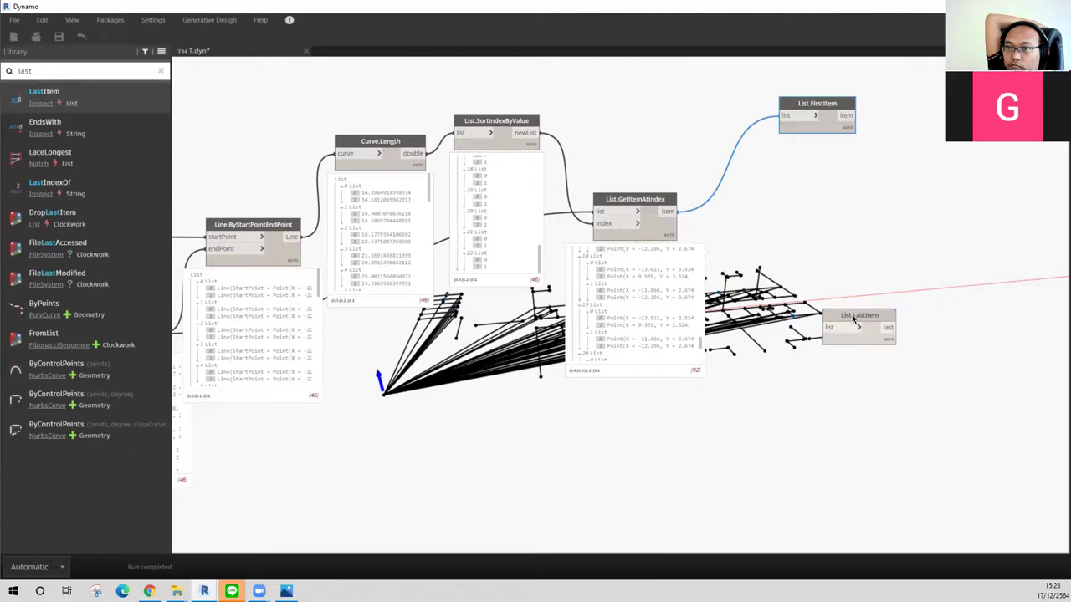
left_click_drag(853, 318, 803, 267)
left_click_drag(672, 212, 778, 277)
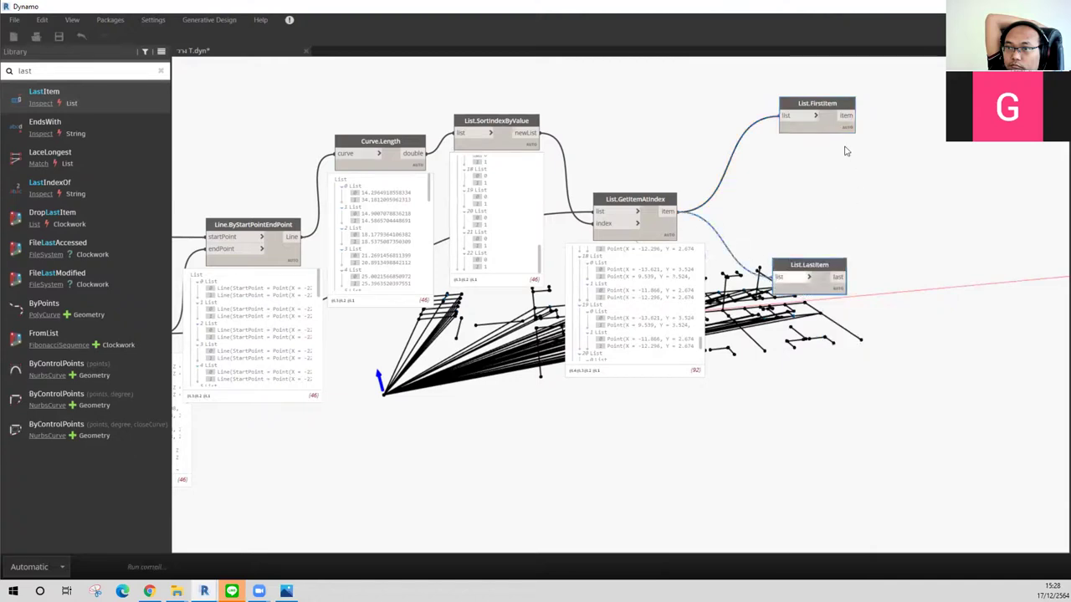
left_click(807, 122)
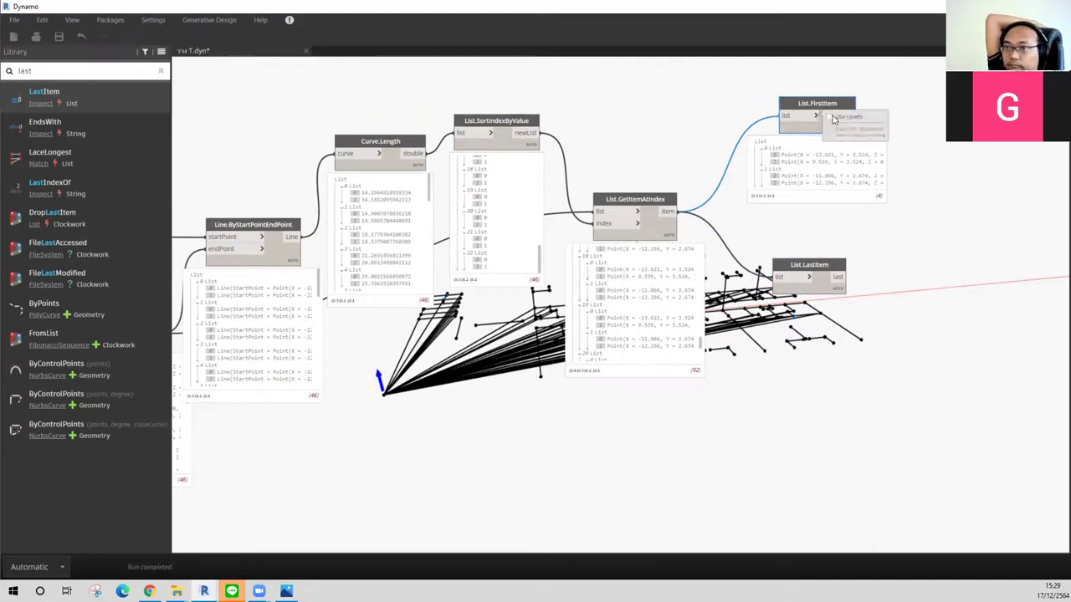
left_click(830, 117)
left_click_drag(822, 284, 828, 326)
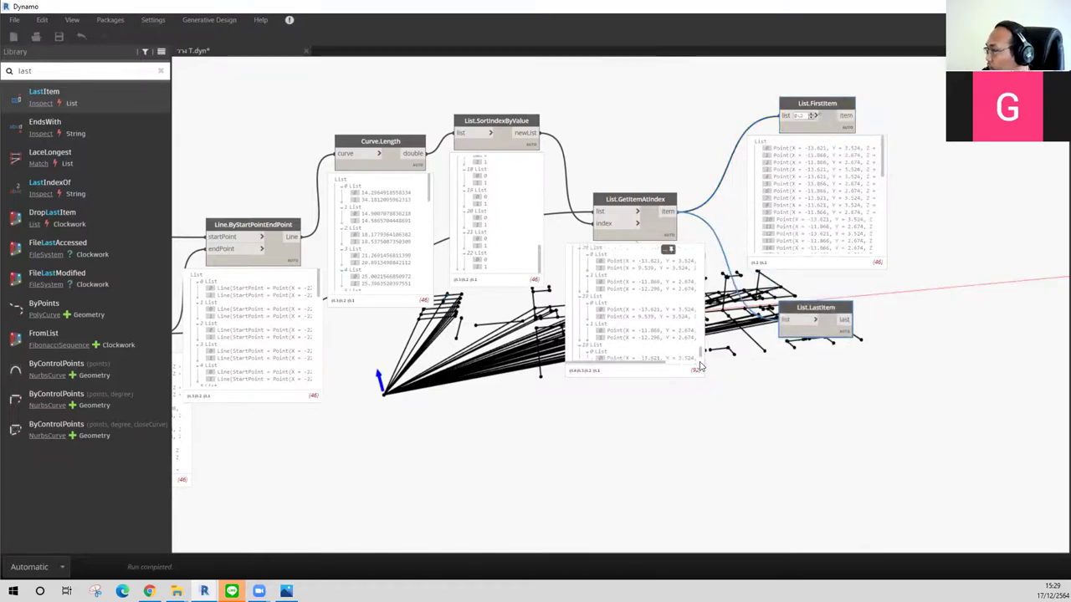
scroll(836, 206, "down", 3)
scroll(836, 207, "down", 3)
scroll(588, 339, "down", 2)
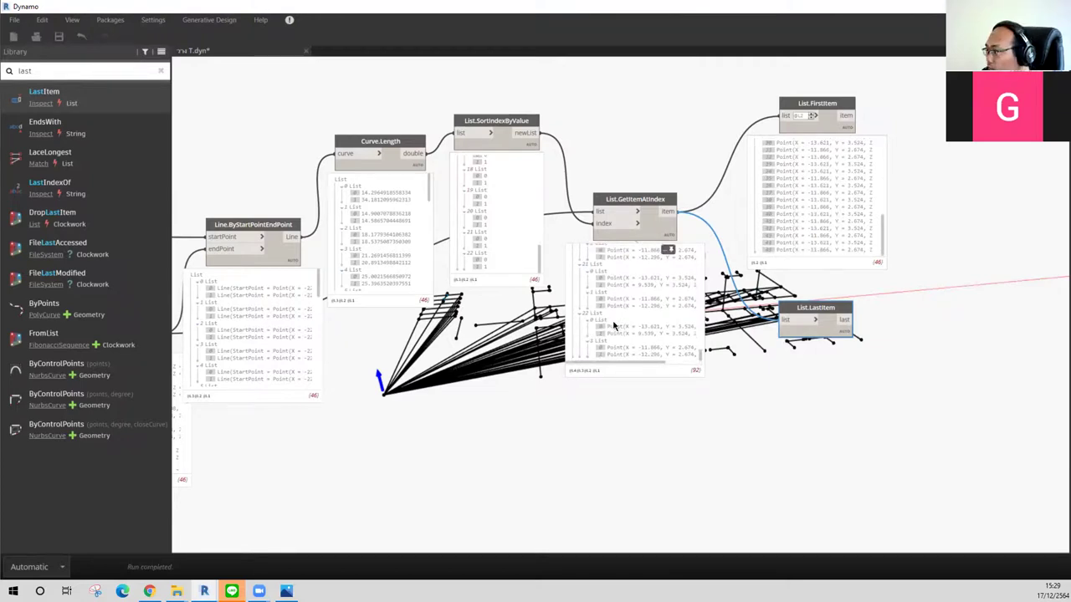
left_click(817, 117)
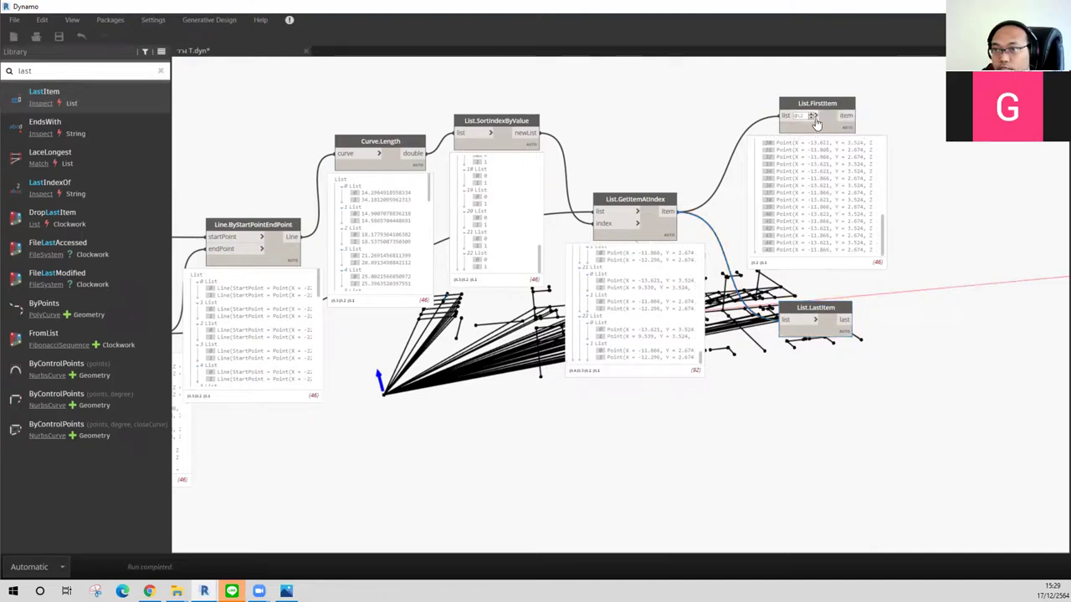
left_click(812, 116)
left_click(830, 128)
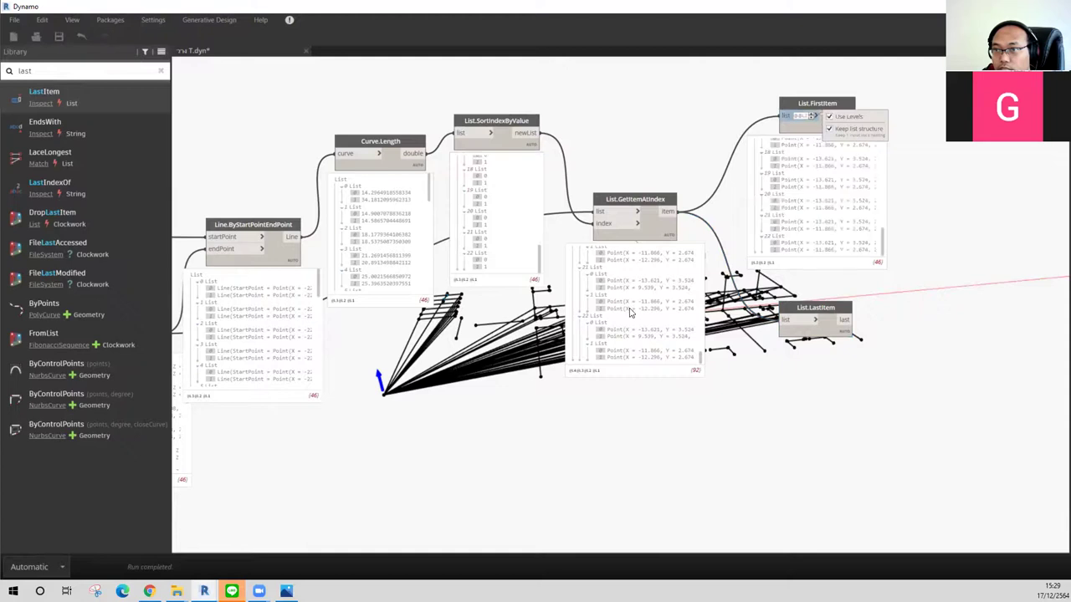
Step: Scroll through the previews to check the reordered point pairs in each sublist
scroll(631, 311, "up", 2)
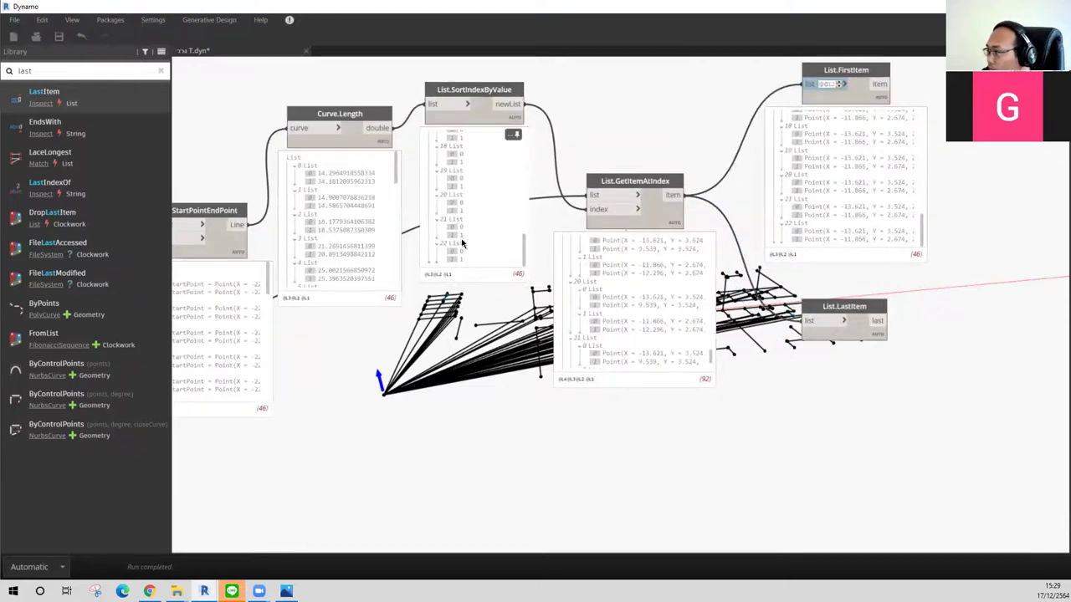
scroll(682, 319, "up", 3)
scroll(681, 322, "up", 3)
scroll(682, 331, "up", 3)
scroll(682, 333, "up", 3)
scroll(682, 333, "up", 3)
mouse_move(634, 307)
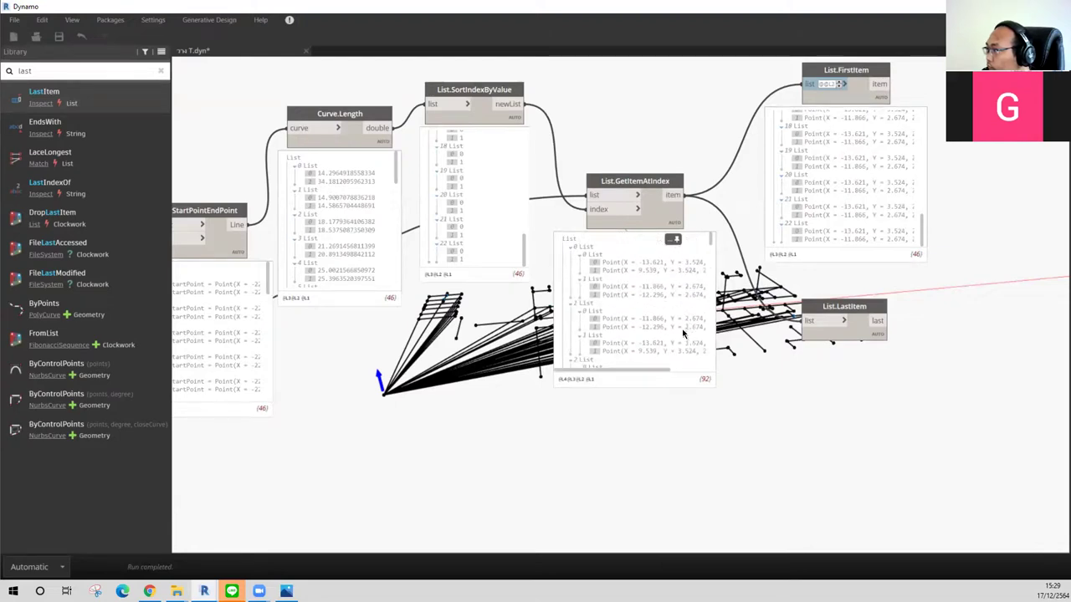
scroll(690, 335, "down", 2)
scroll(699, 312, "down", 3)
scroll(704, 306, "down", 3)
scroll(703, 311, "down", 5)
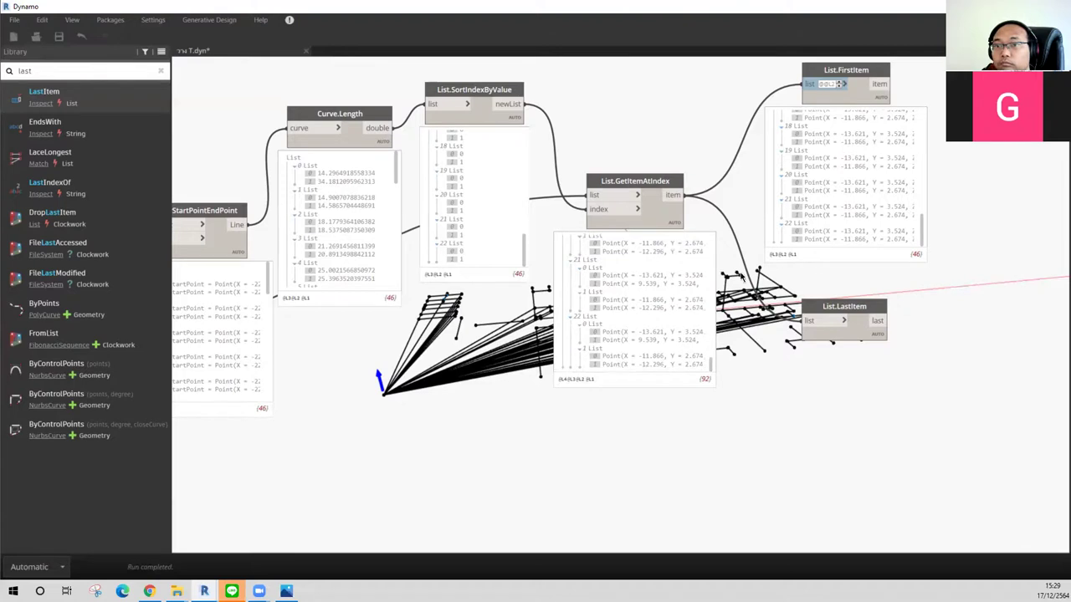
scroll(615, 334, "down", 2)
middle_click_drag(615, 335, 816, 330)
left_click(822, 207)
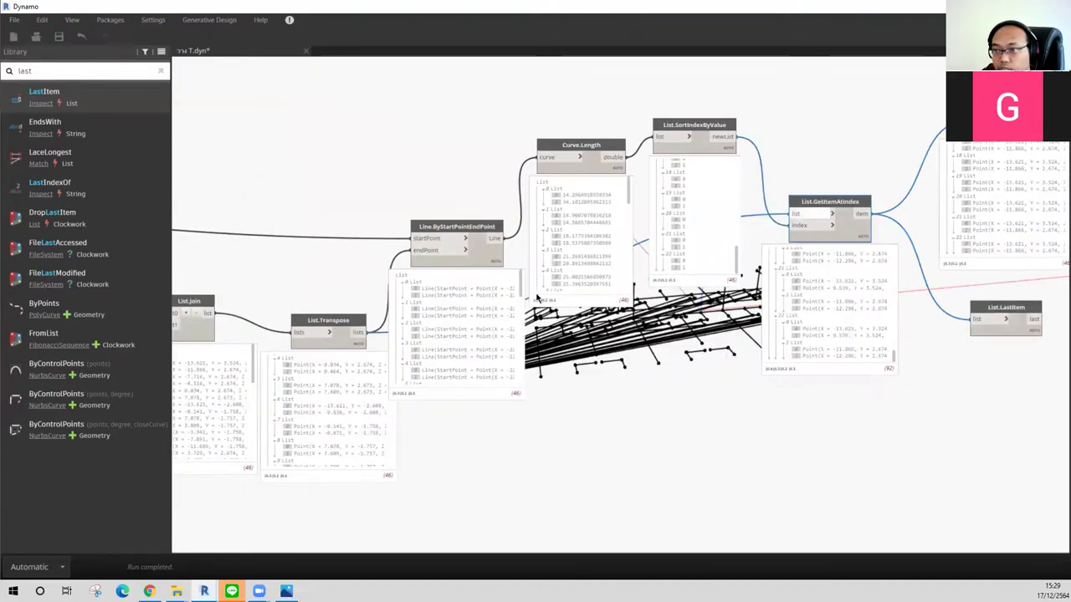
scroll(344, 414, "up", 2)
scroll(347, 411, "up", 2)
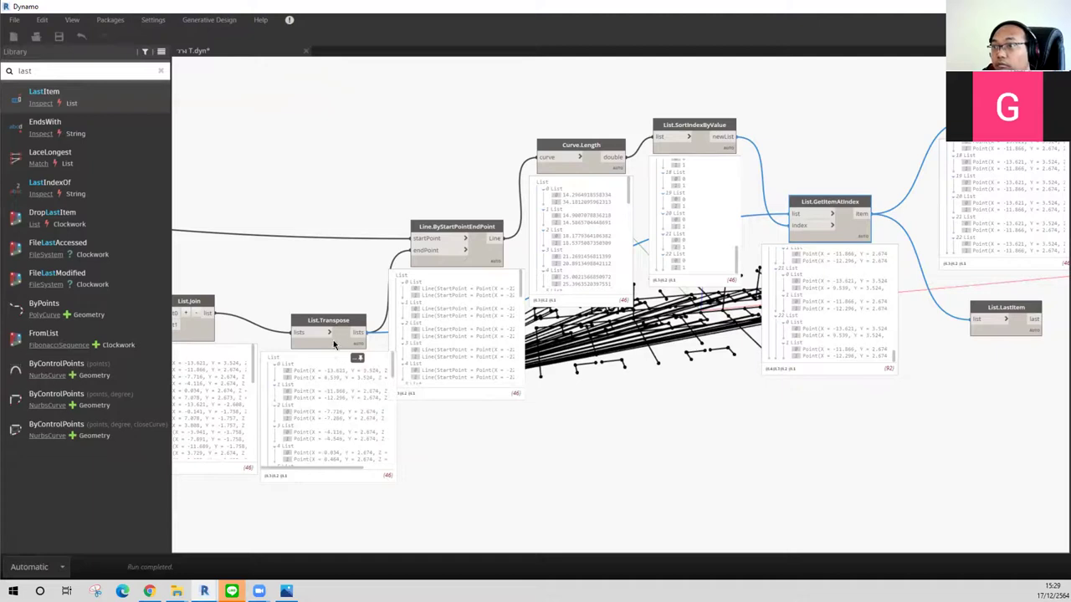
scroll(328, 381, "down", 3)
scroll(325, 401, "down", 2)
scroll(323, 426, "down", 4)
scroll(323, 449, "down", 3)
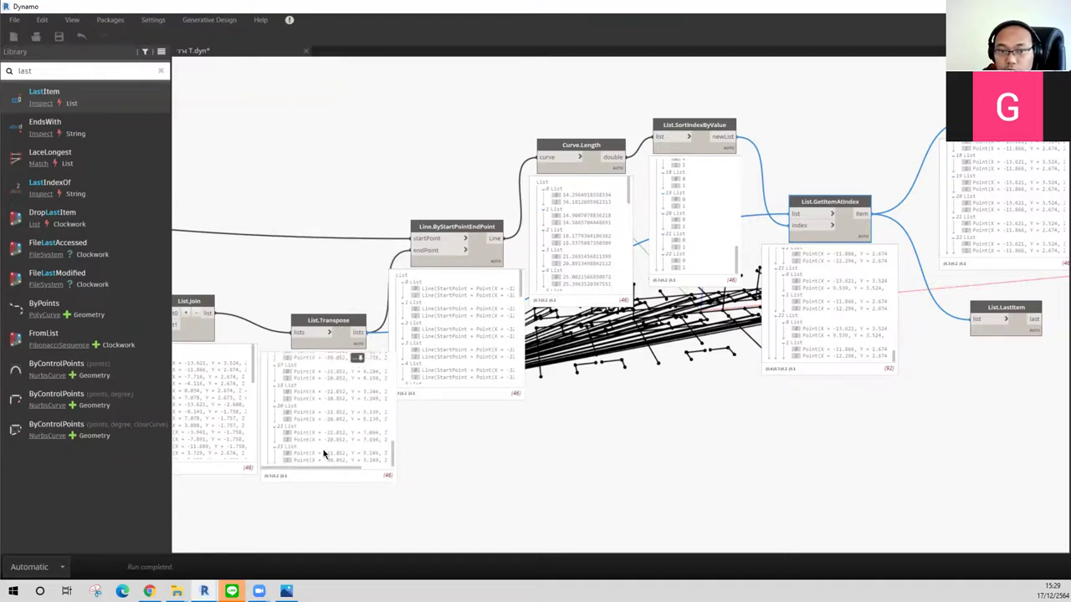
scroll(795, 352, "down", 2)
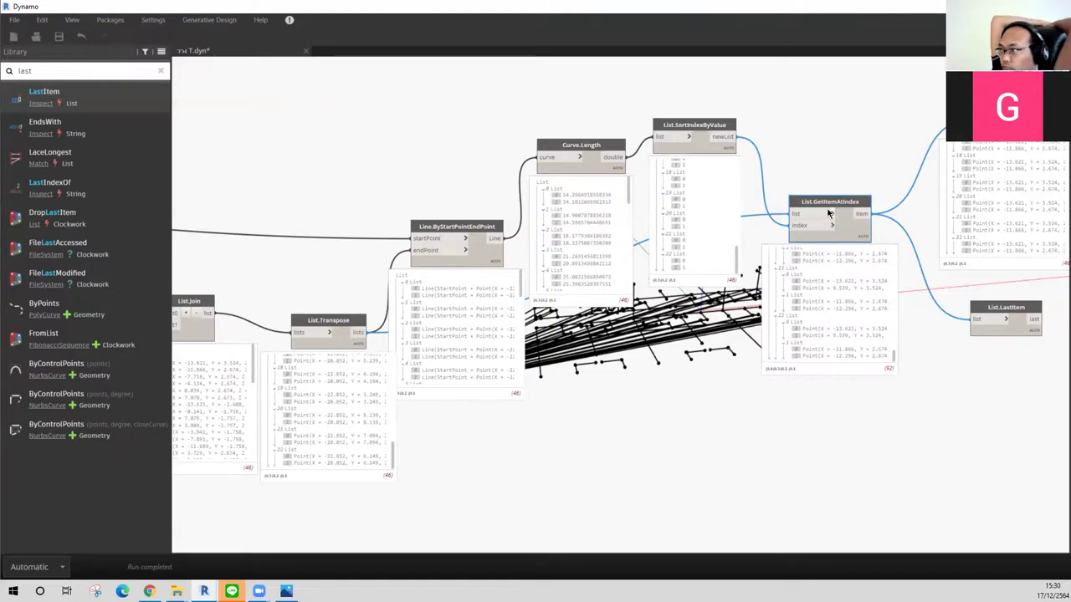
scroll(851, 162, "up", 1)
scroll(753, 193, "up", 1)
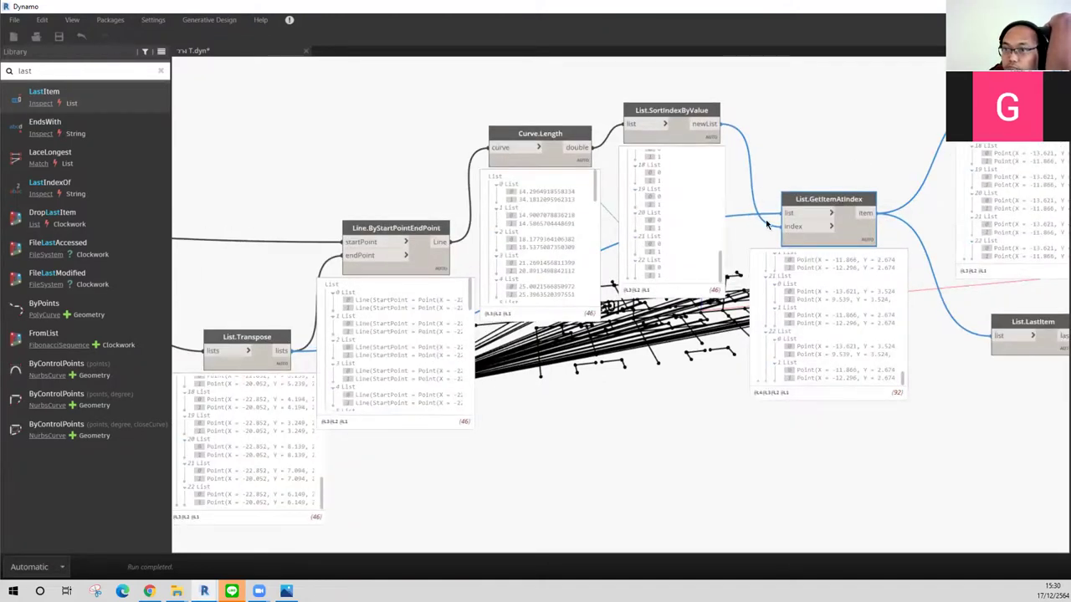
mouse_move(829, 309)
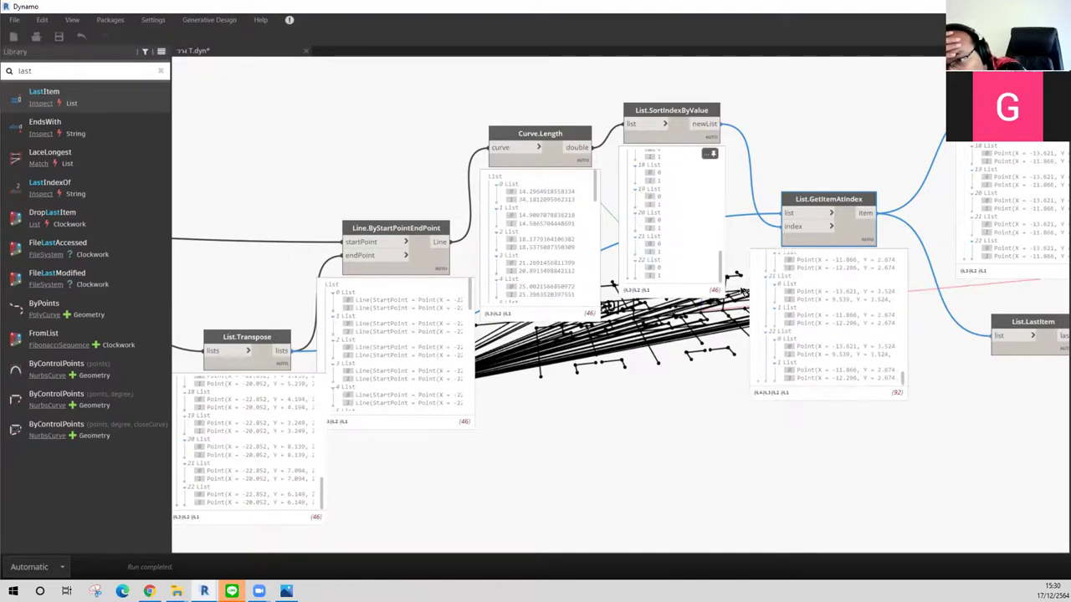
Step: Turn off Use Levels on List.FirstItem's list input, shrinking its output to 4 items
middle_click_drag(803, 334, 586, 329)
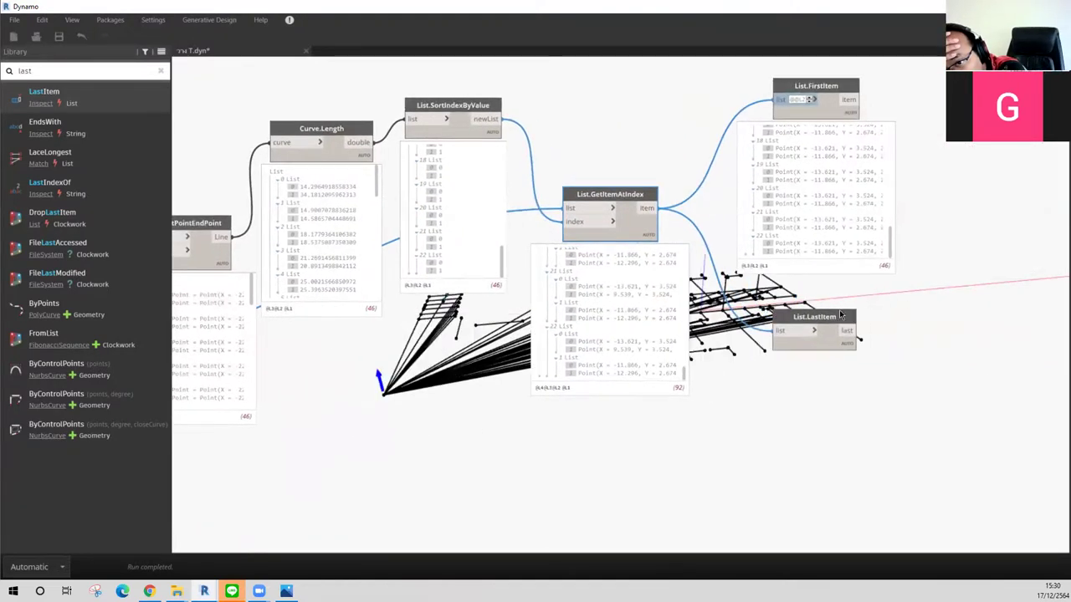
left_click(812, 100)
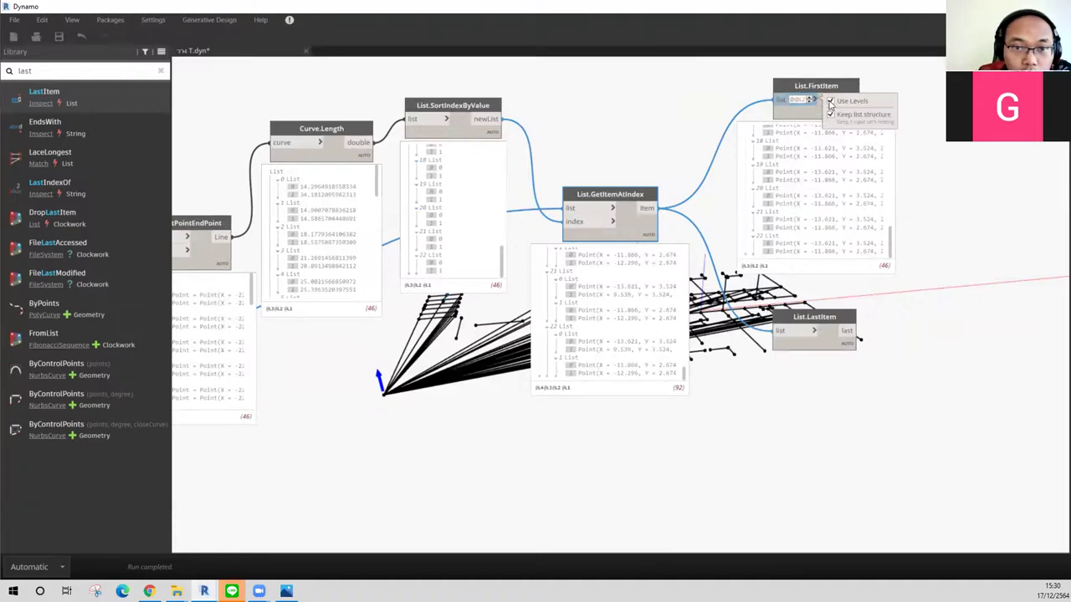
left_click(830, 102)
left_click_drag(501, 258, 511, 208)
scroll(456, 209, "up", 3)
scroll(454, 208, "up", 4)
scroll(456, 214, "up", 3)
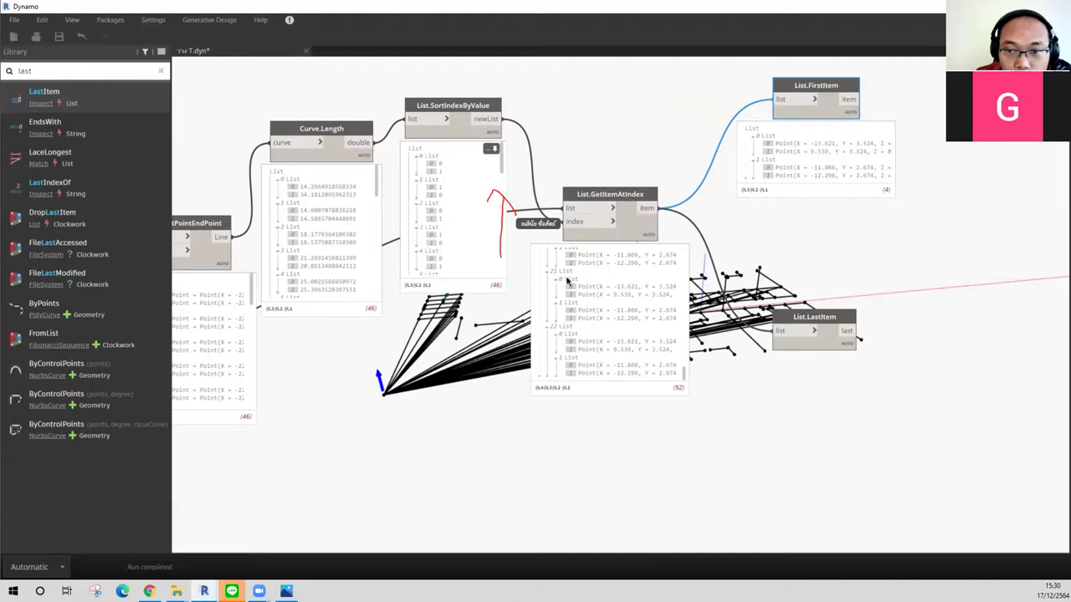
scroll(586, 292, "down", 2)
scroll(607, 303, "down", 2)
scroll(611, 312, "down", 2)
scroll(612, 311, "up", 3)
scroll(613, 311, "up", 3)
scroll(612, 311, "up", 3)
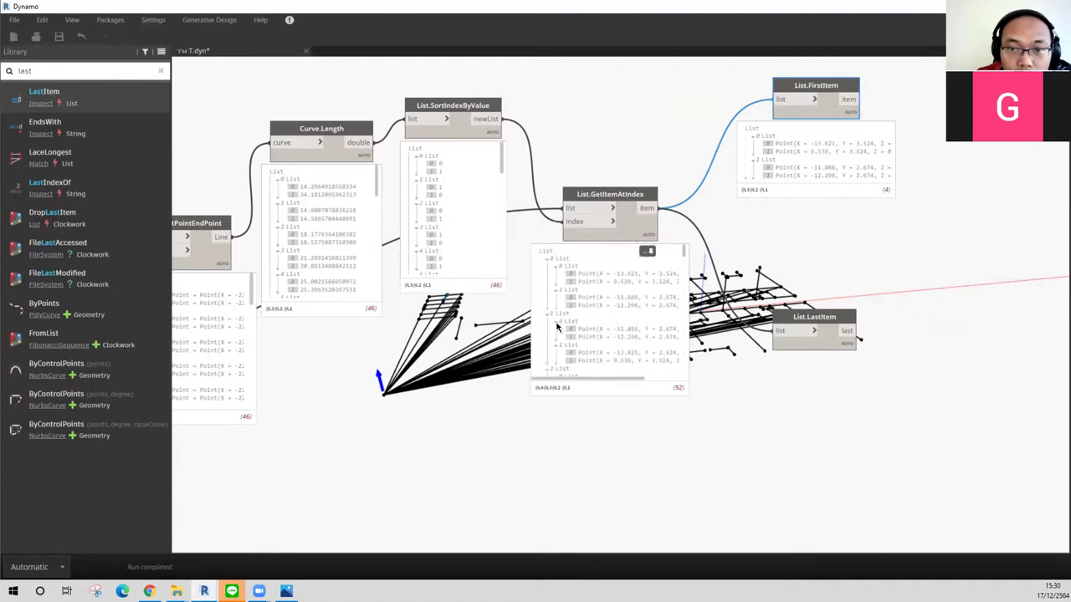
Step: Pan back to GetItemAtIndex and the upstream Line.ByStartPointEndPoint and Curve.Length nodes
left_click_drag(569, 203, 566, 209)
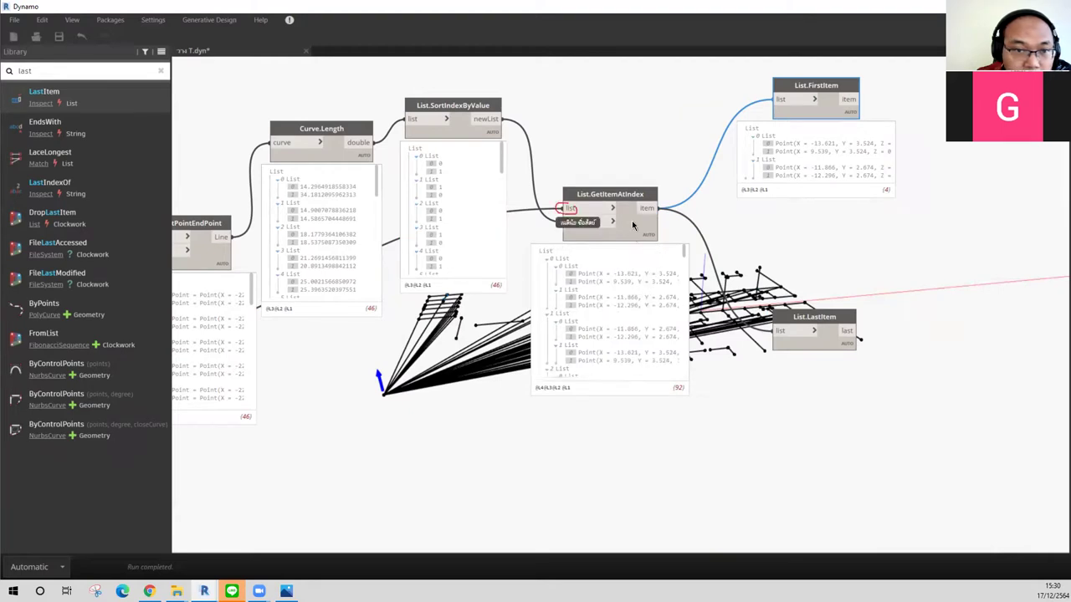
left_click(610, 194)
middle_click_drag(388, 422, 694, 399)
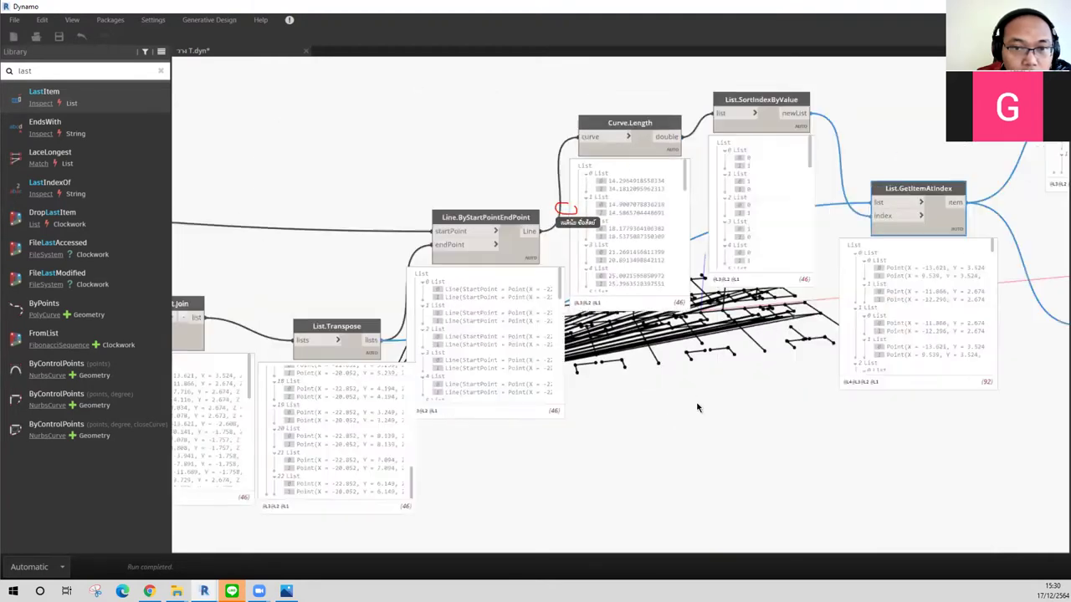
scroll(342, 416, "up", 2)
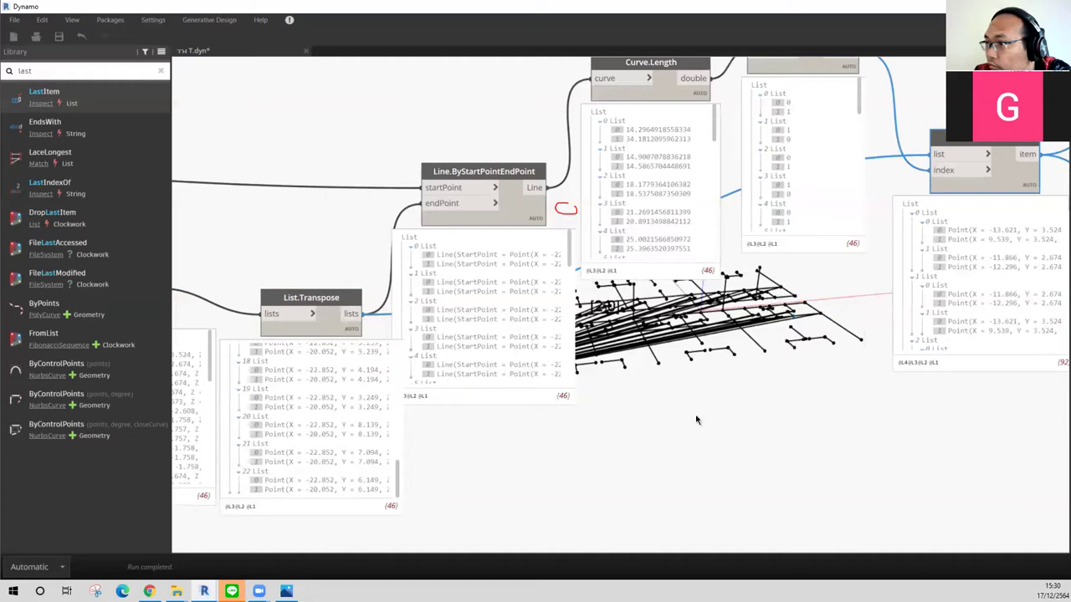
scroll(682, 423, "down", 1)
scroll(374, 420, "up", 3)
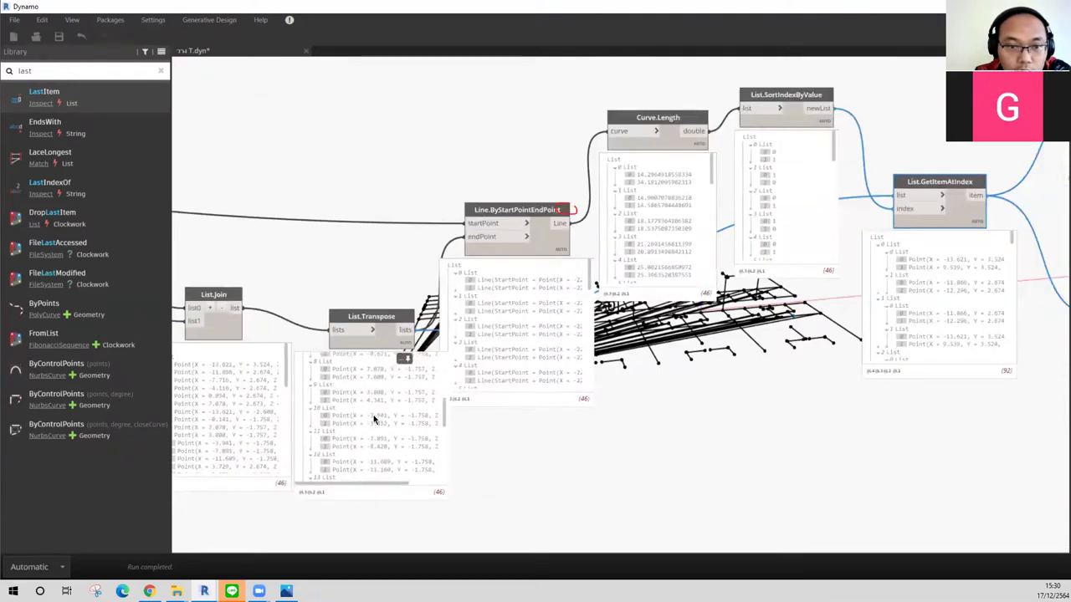
scroll(377, 421, "up", 2)
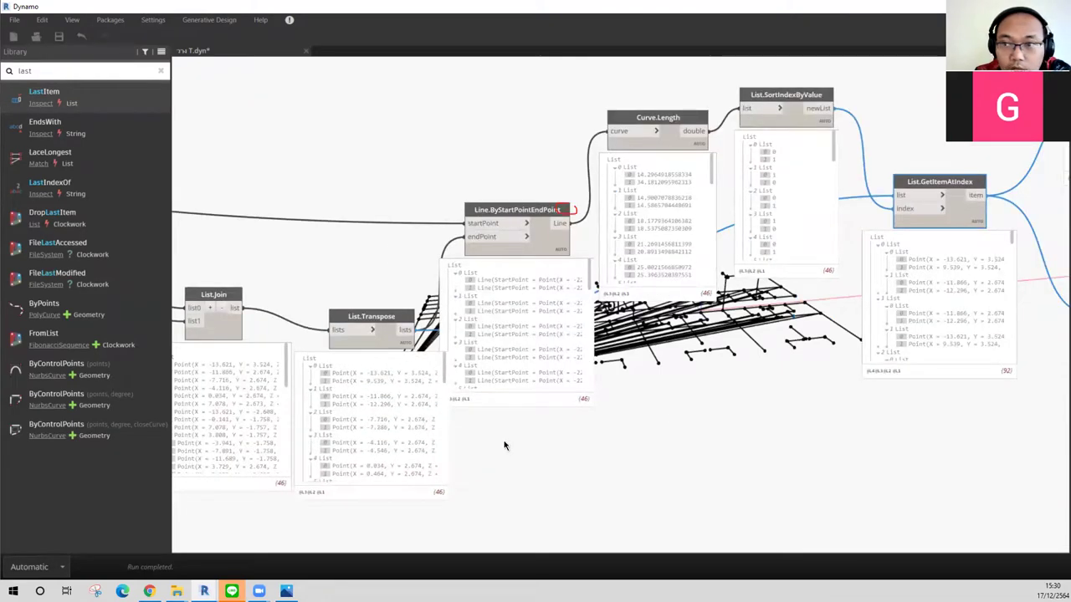
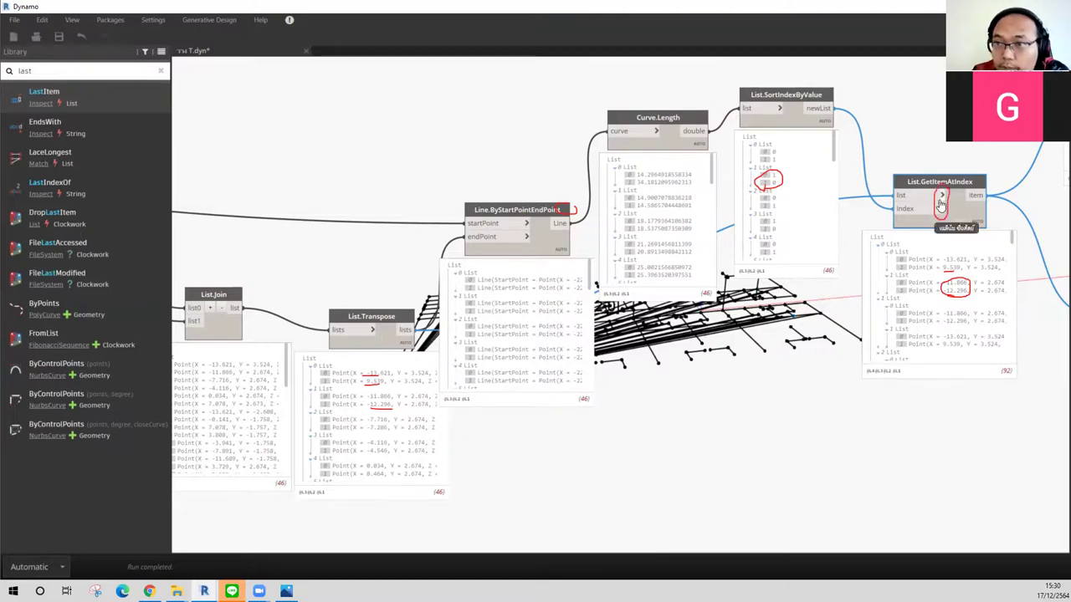
left_click(942, 199)
left_click(959, 197)
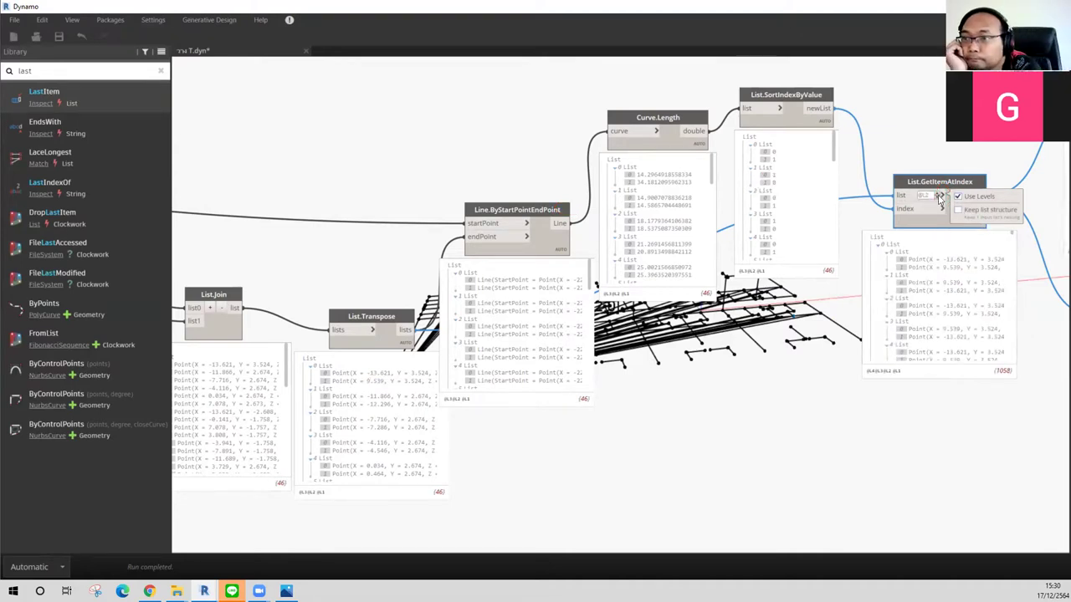
left_click(939, 199)
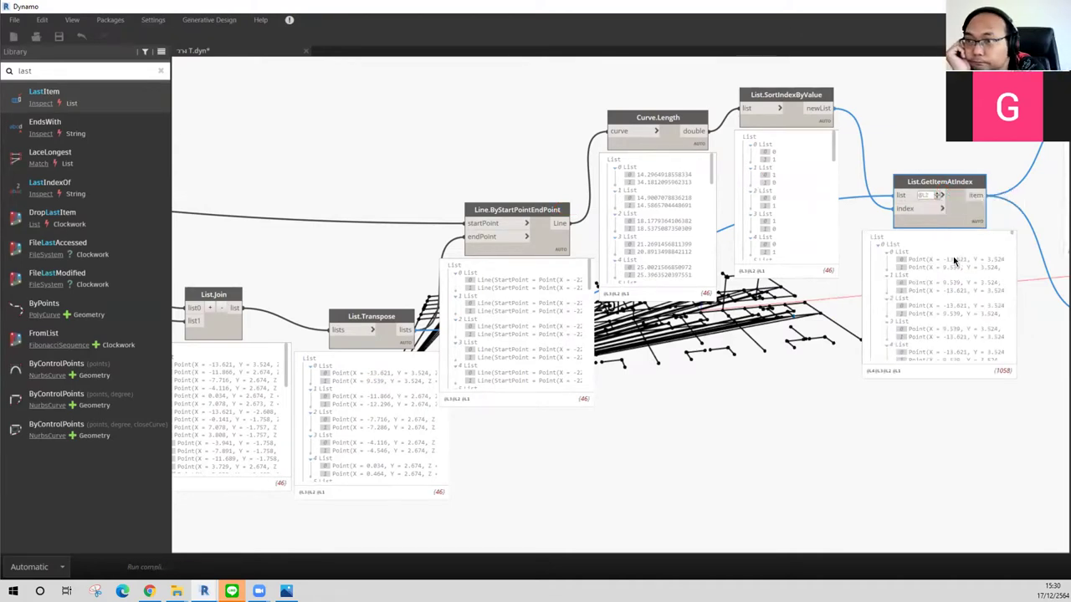
left_click(940, 197)
left_click(938, 193)
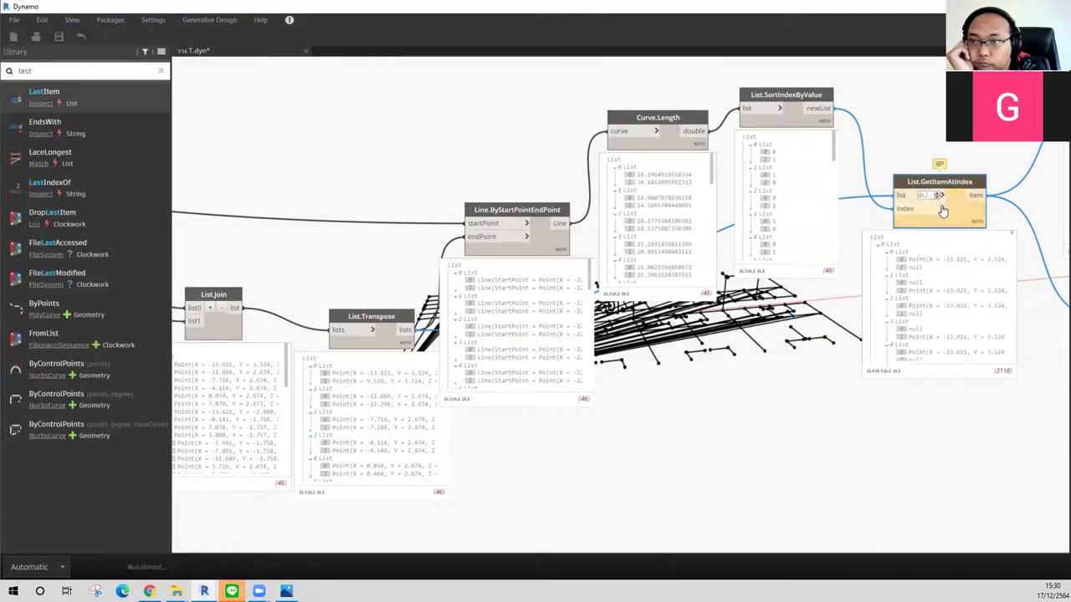
mouse_move(939, 301)
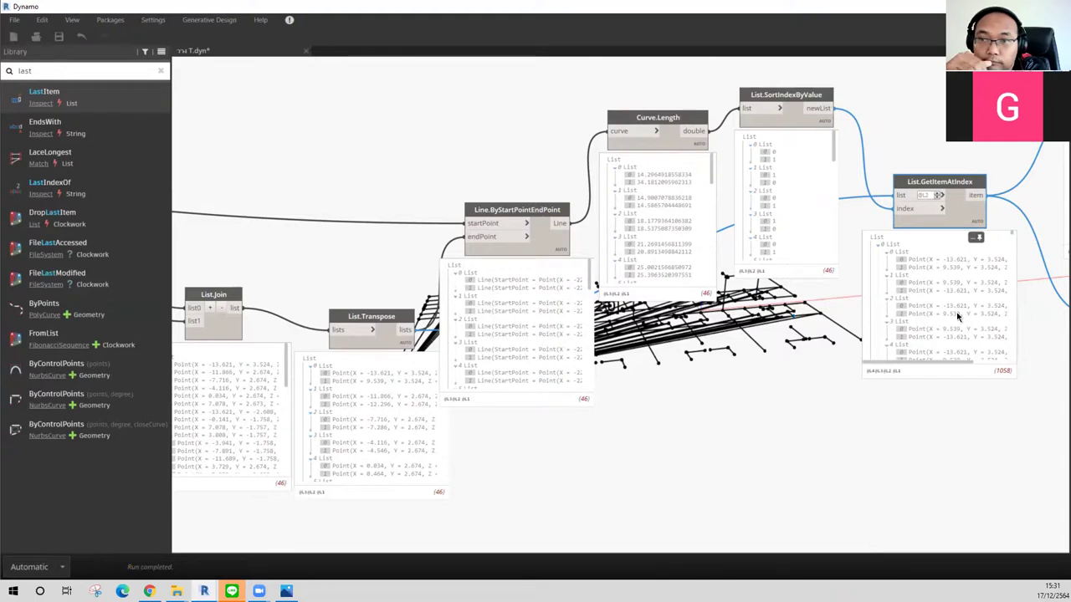
left_click(941, 209)
left_click(957, 209)
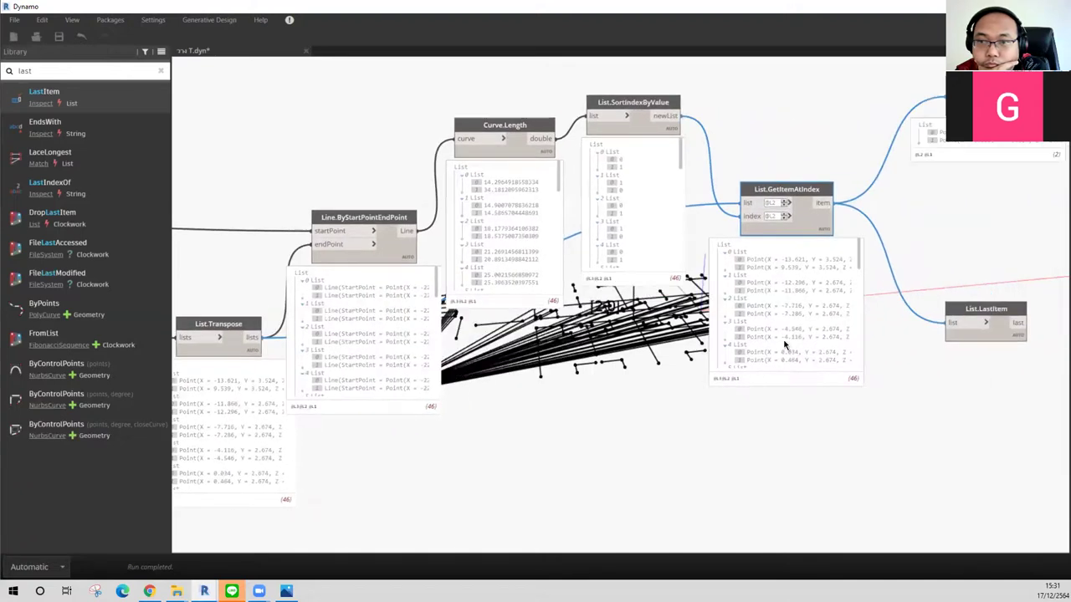
middle_click_drag(1009, 318, 755, 340)
left_click(886, 112)
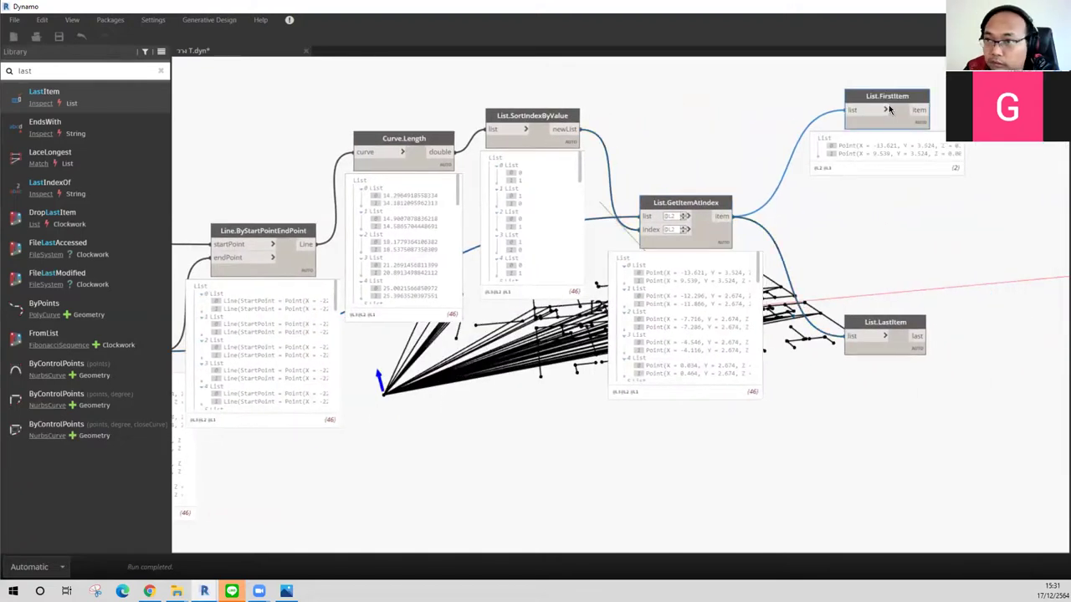
left_click(900, 111)
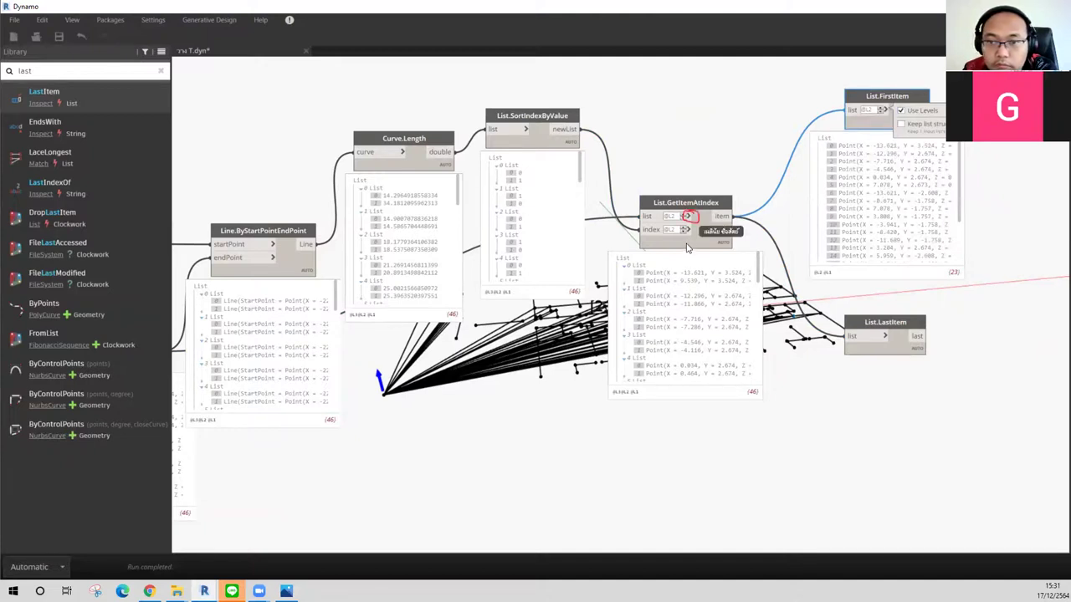
left_click(689, 217)
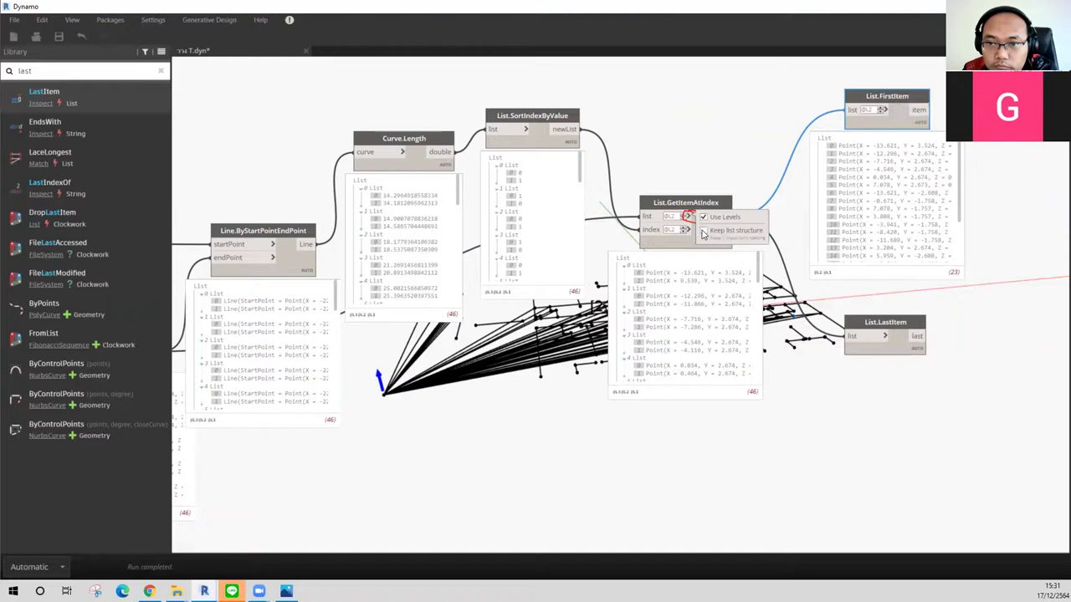
left_click(703, 231)
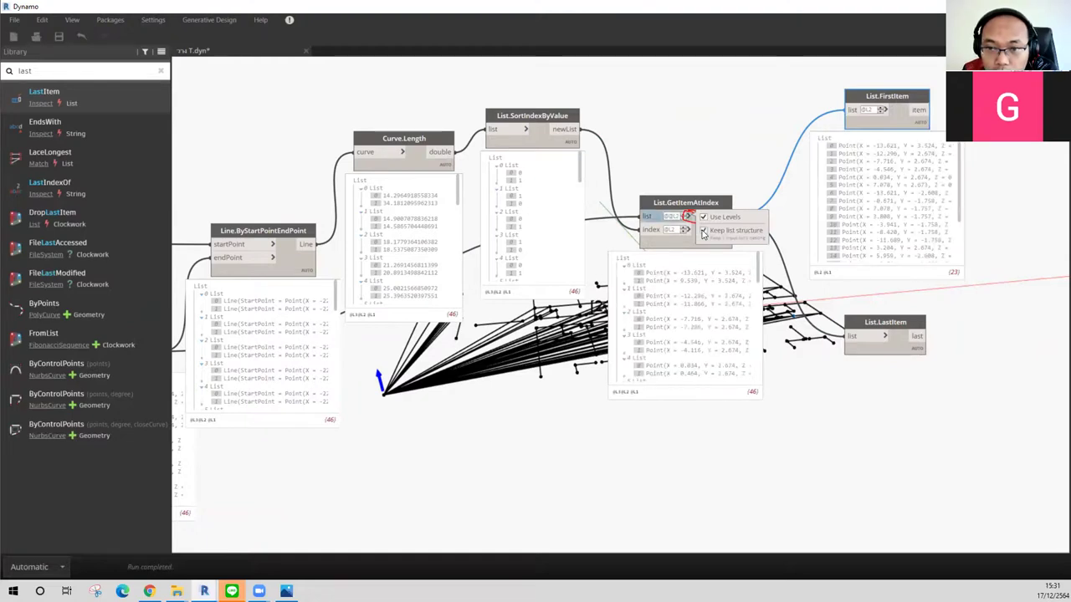
middle_click_drag(568, 338, 606, 333)
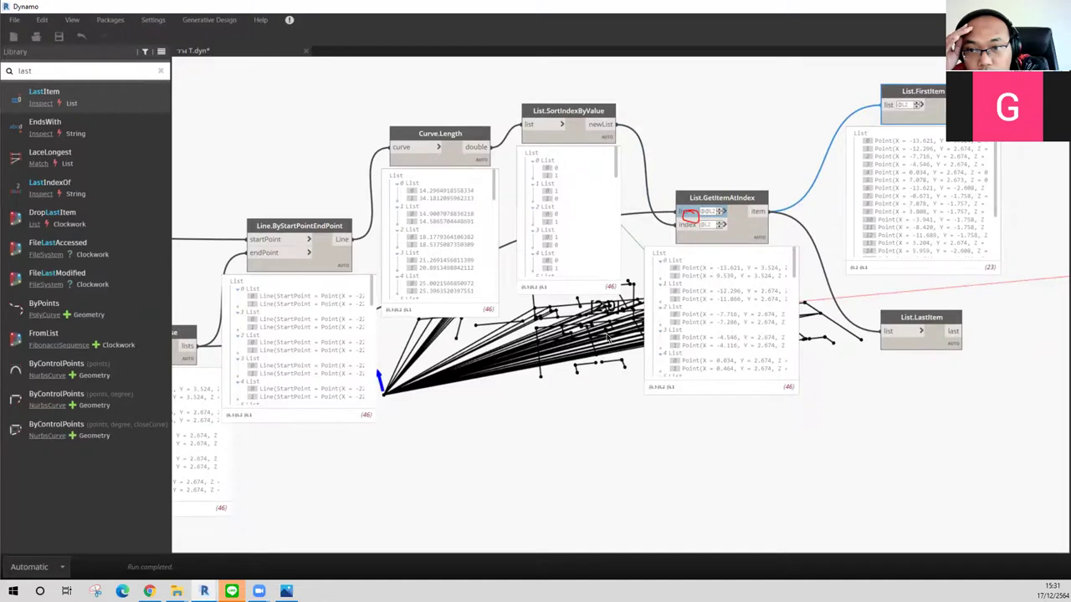
middle_click_drag(607, 340, 645, 350)
mouse_move(722, 318)
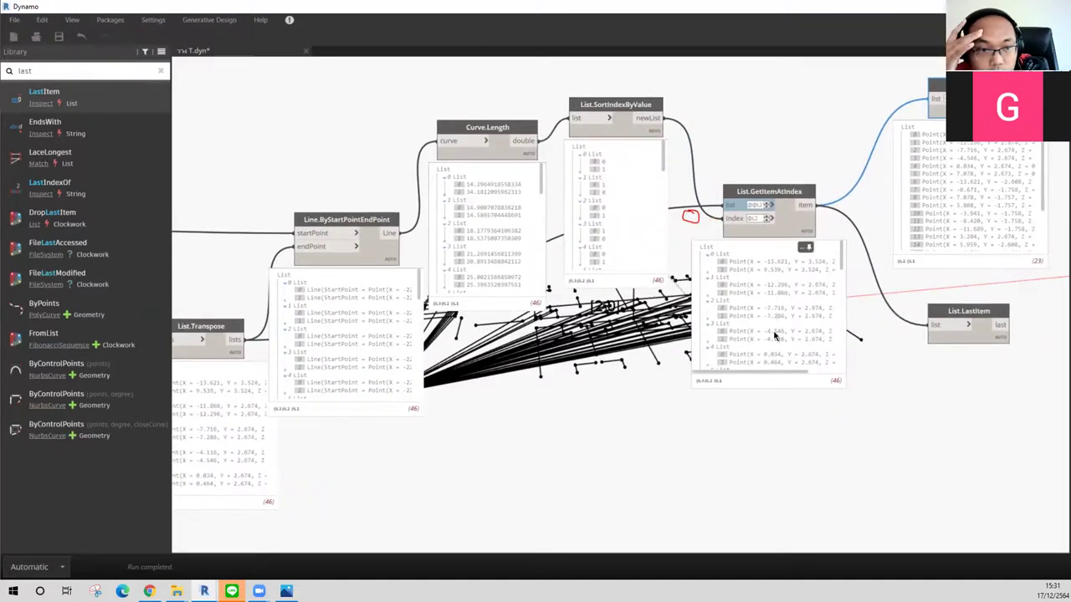
middle_click_drag(897, 331, 865, 332)
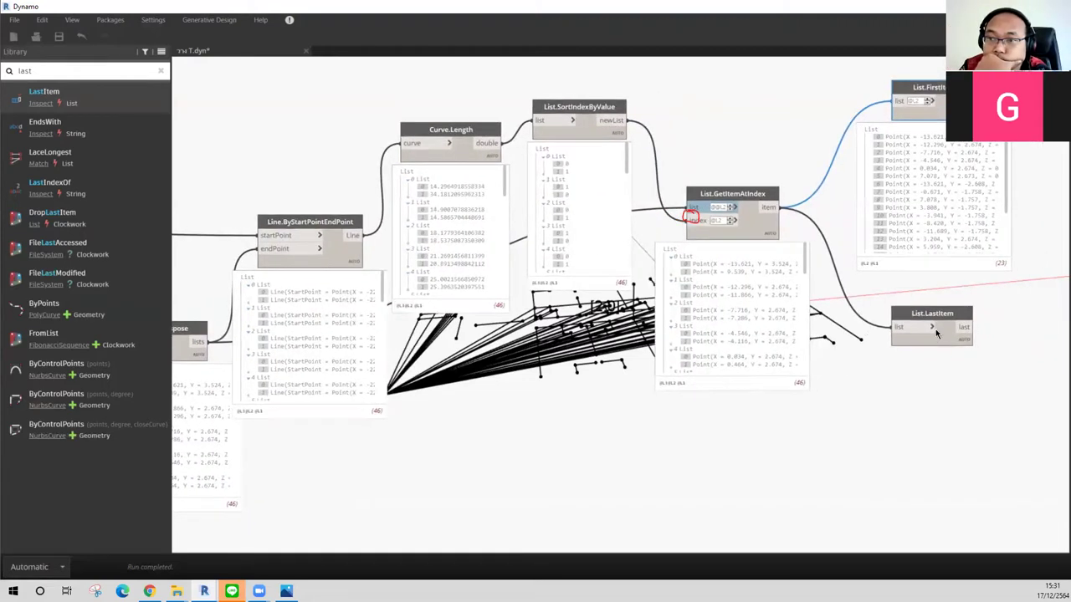
left_click(931, 329)
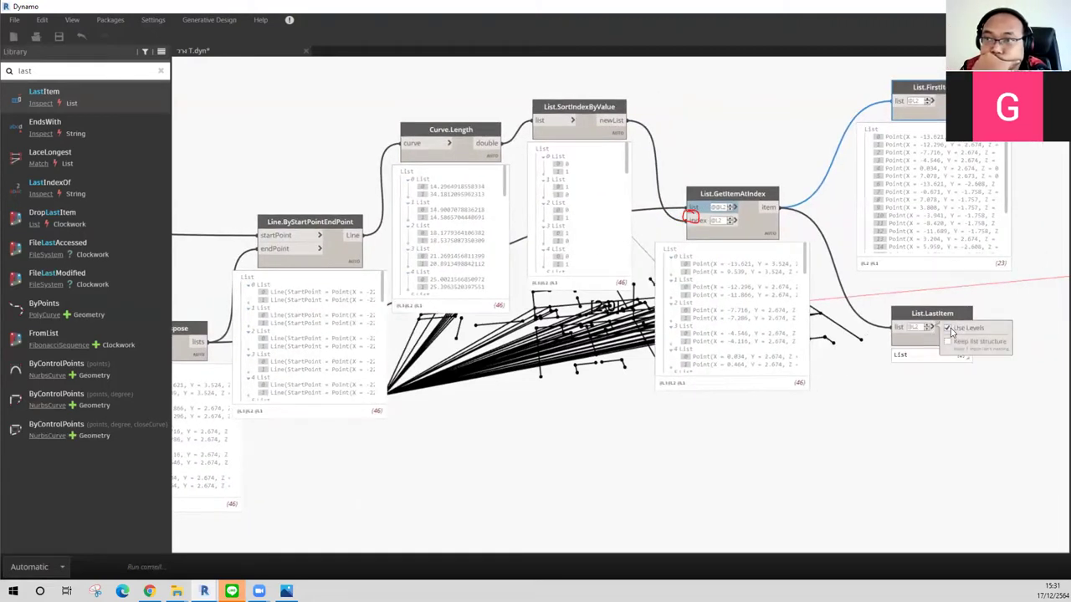
left_click(960, 400)
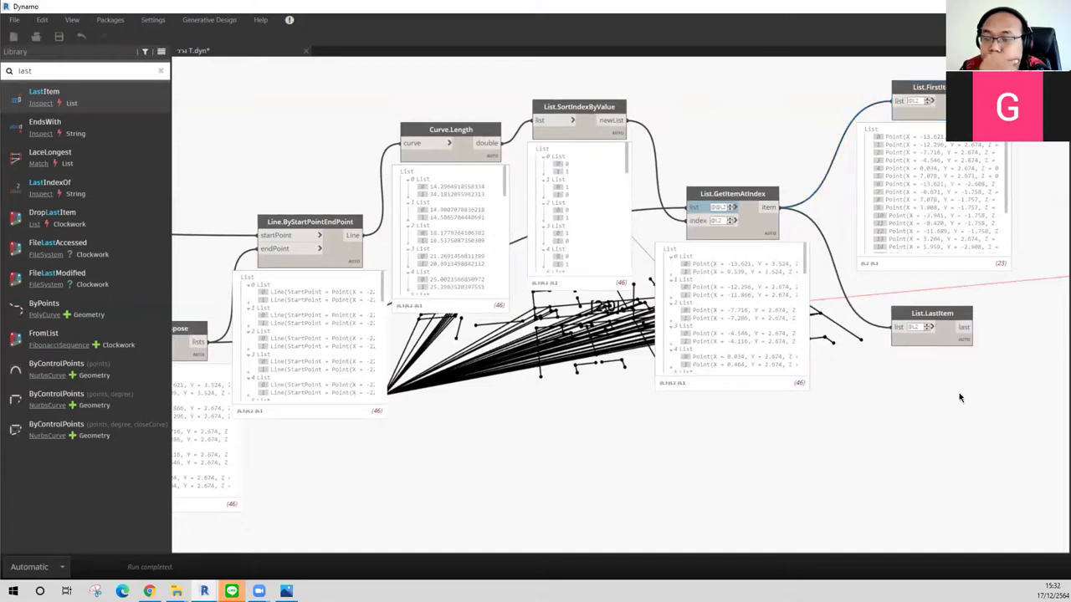
scroll(808, 385, "down", 3)
scroll(806, 390, "down", 3)
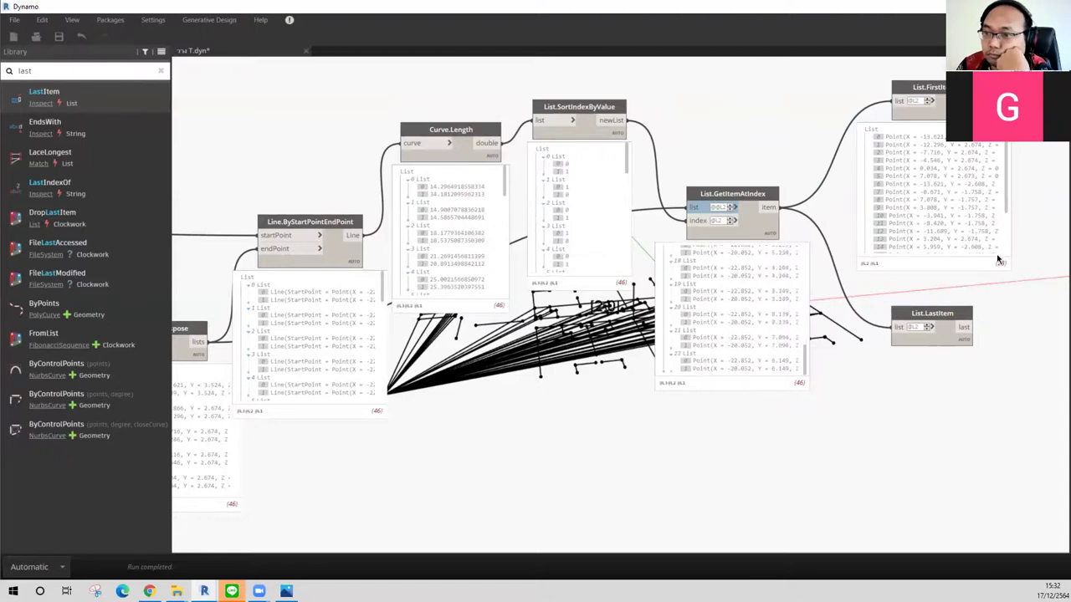
scroll(998, 261, "down", 1)
scroll(997, 261, "down", 1)
scroll(1000, 255, "down", 1)
left_click(968, 339)
left_click(962, 341)
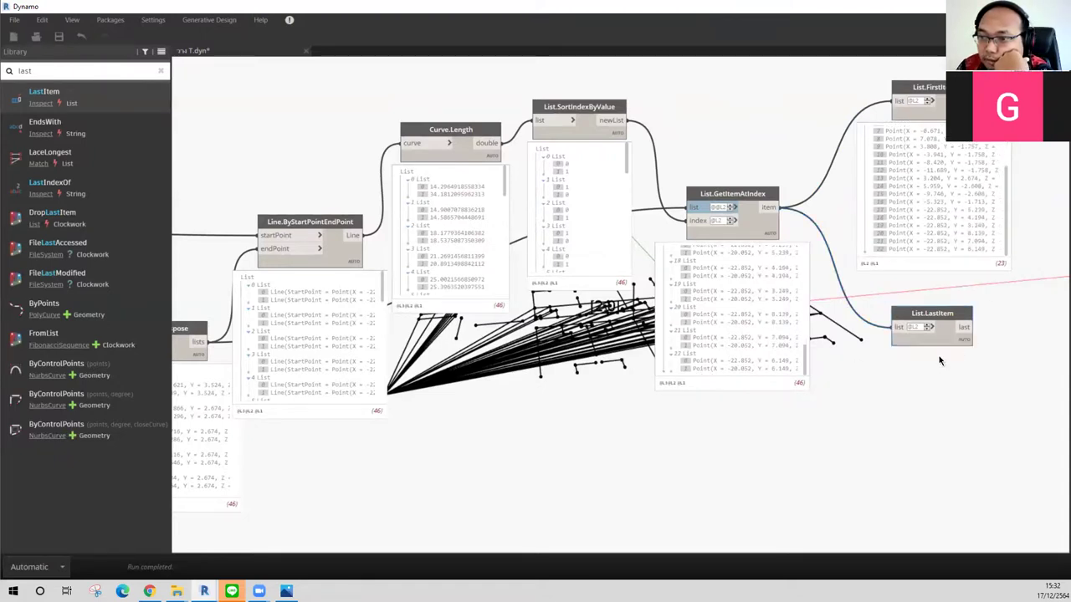
Step: Add Line.ByStartPointEndPoint with List.FirstItem as start and List.LastItem as end, giving 23 lines
middle_click_drag(831, 266, 644, 290)
left_click(82, 70)
type("line")
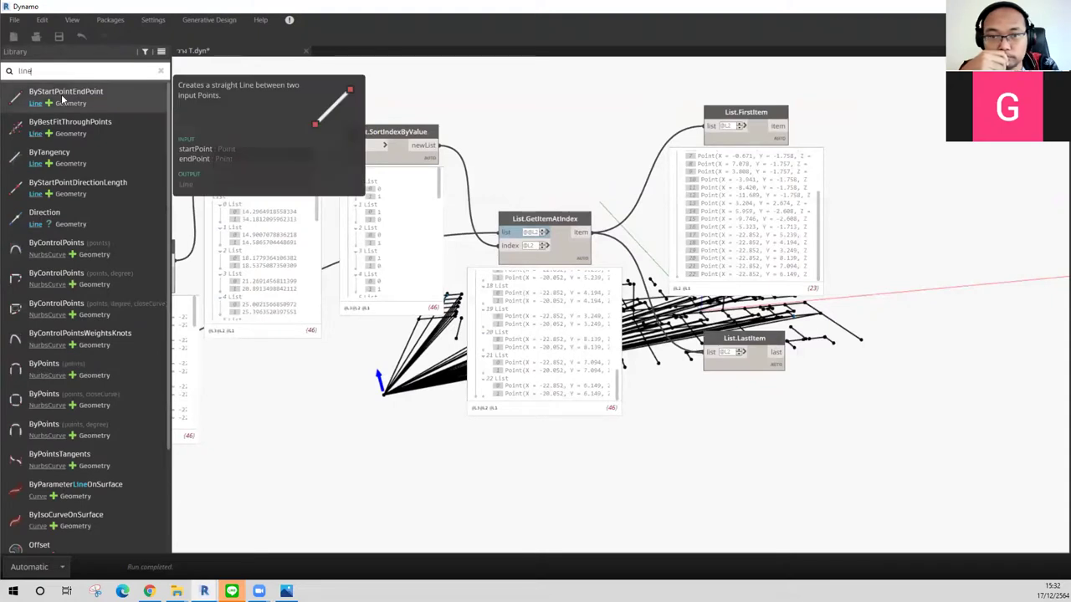
mouse_move(67, 97)
left_mouse_down()
mouse_move(947, 282)
mouse_move(1030, 215)
left_mouse_up()
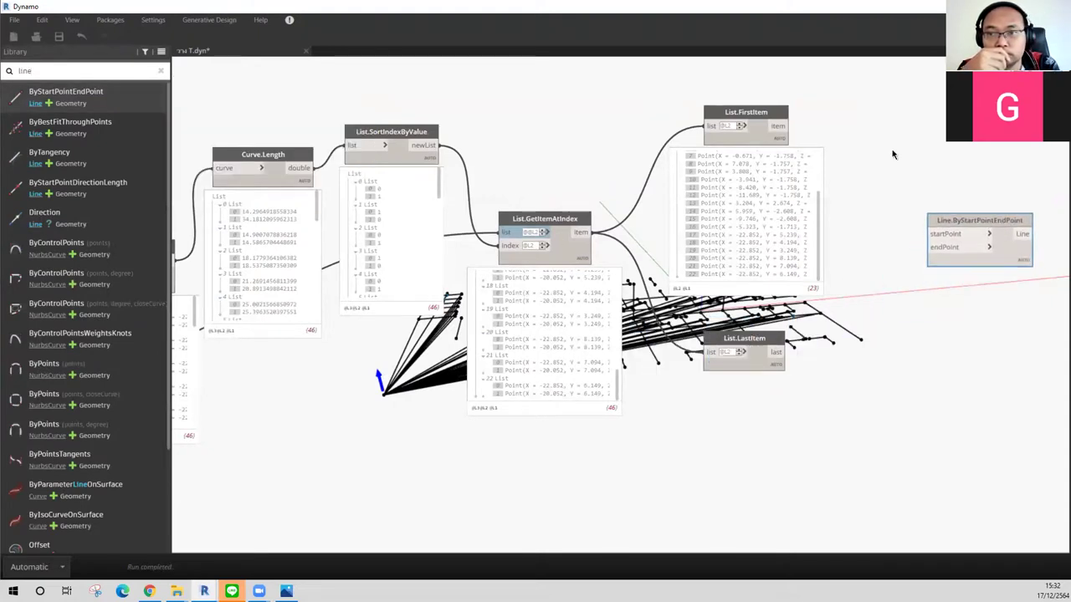
left_click_drag(778, 126, 946, 234)
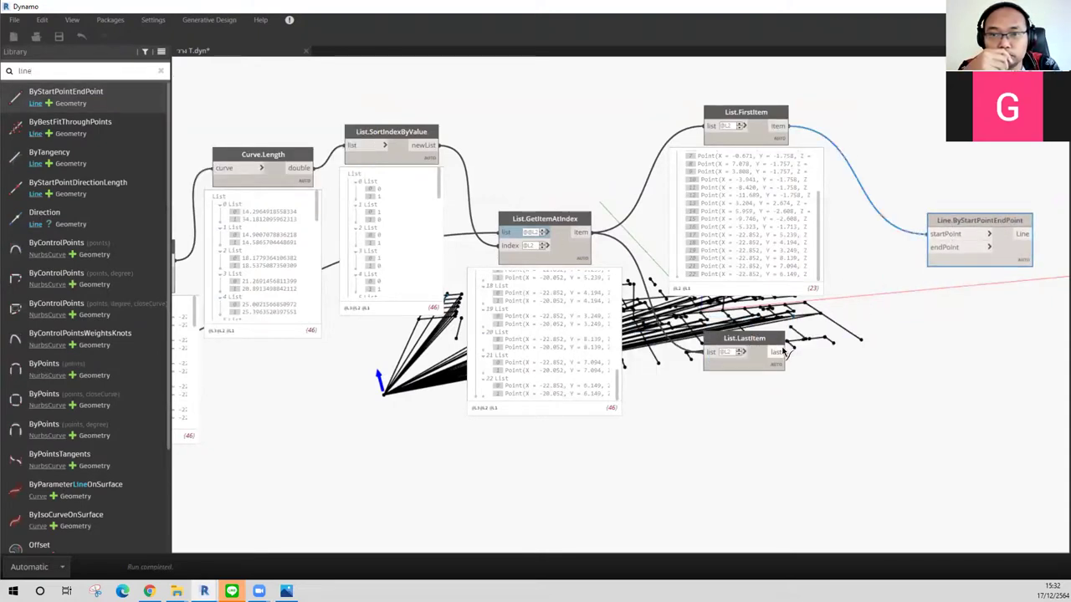
left_click_drag(778, 352, 930, 247)
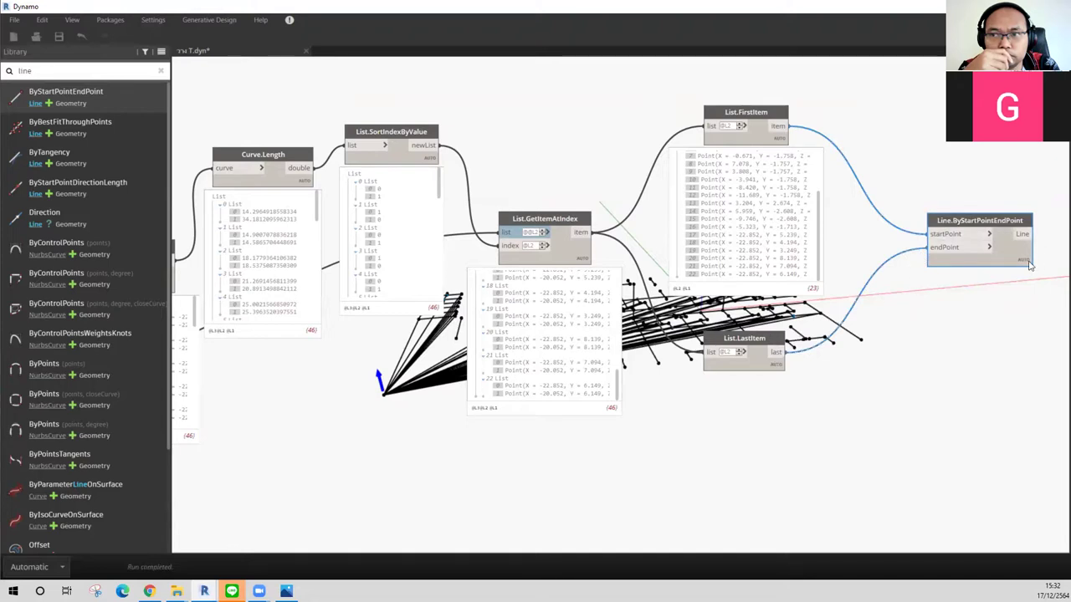
mouse_move(979, 251)
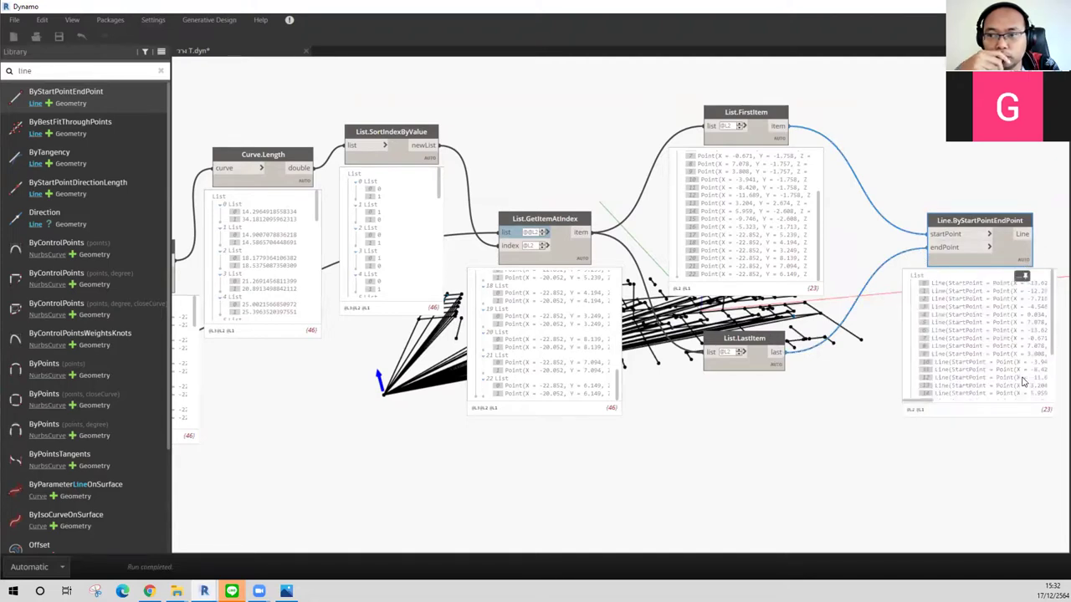
Step: Align Curve.StartPoint with Curve.EndPoint and group all nodes through the new line node
scroll(878, 261, "down", 5)
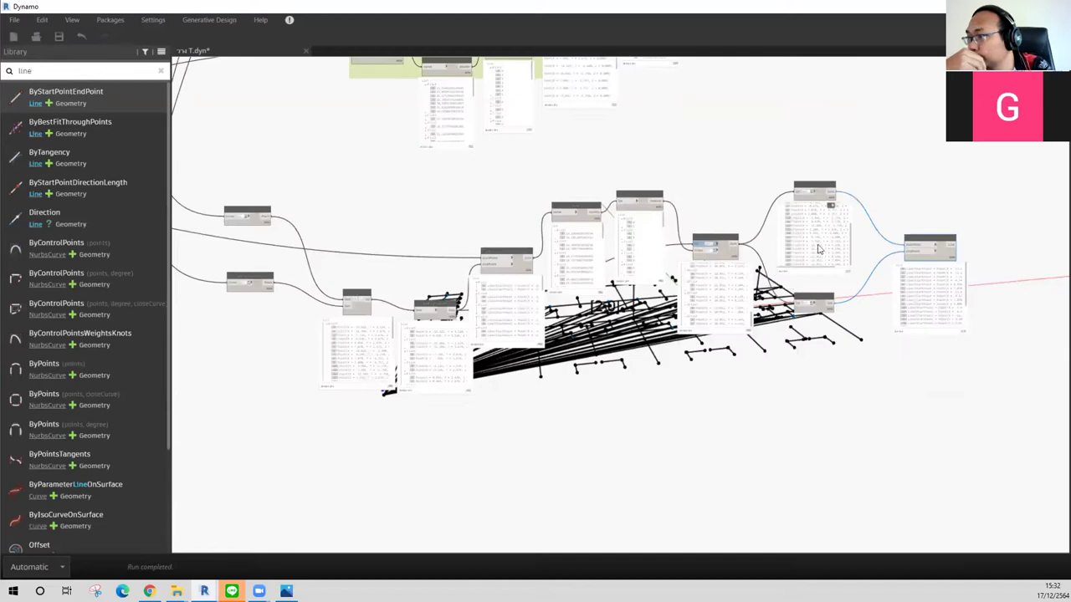
scroll(262, 232, "up", 2)
scroll(262, 232, "up", 1)
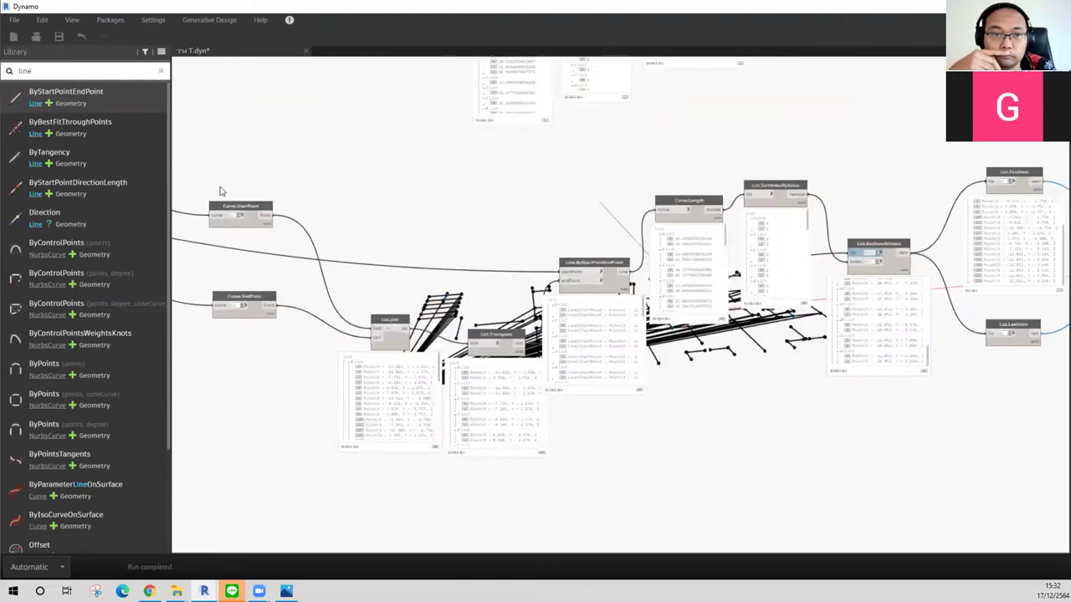
left_click_drag(274, 215, 294, 225)
left_click_drag(273, 306, 294, 313)
left_click_drag(206, 170, 997, 435)
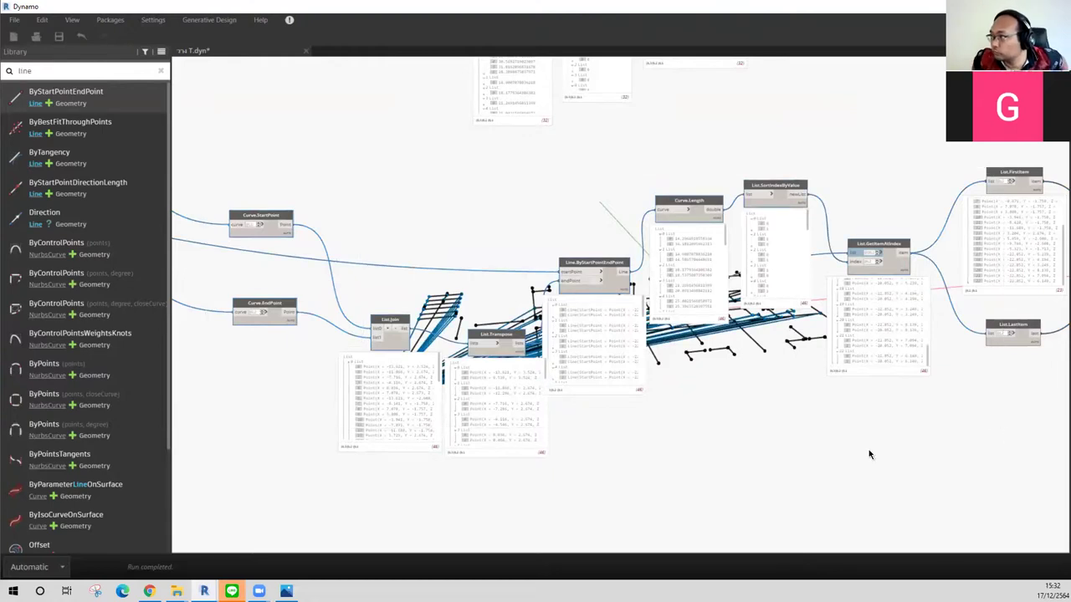
scroll(867, 442, "down", 2)
left_click_drag(313, 183, 1054, 430)
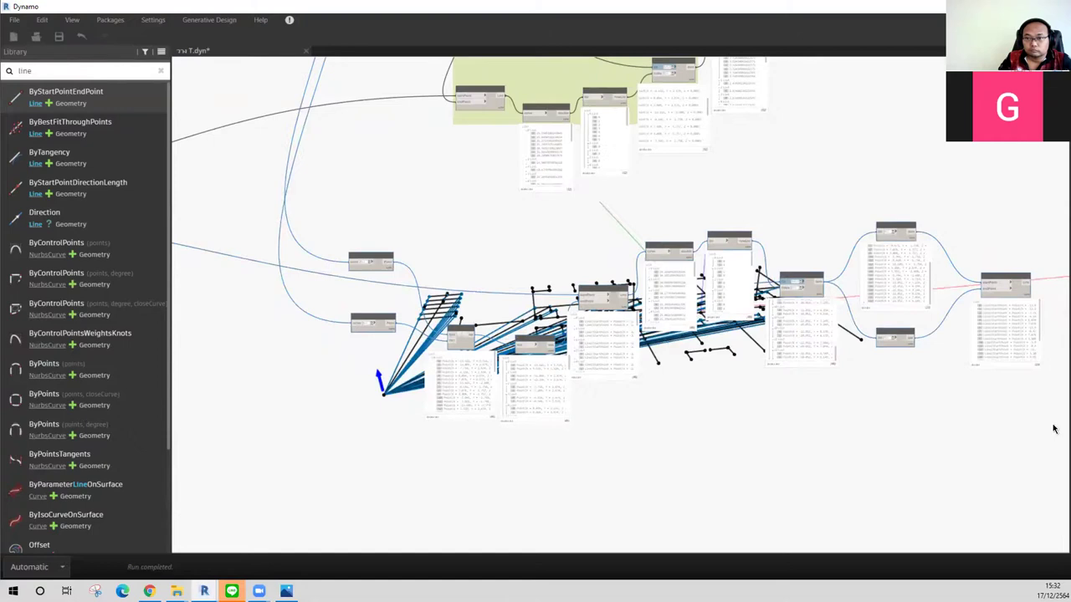
right_click(1017, 279)
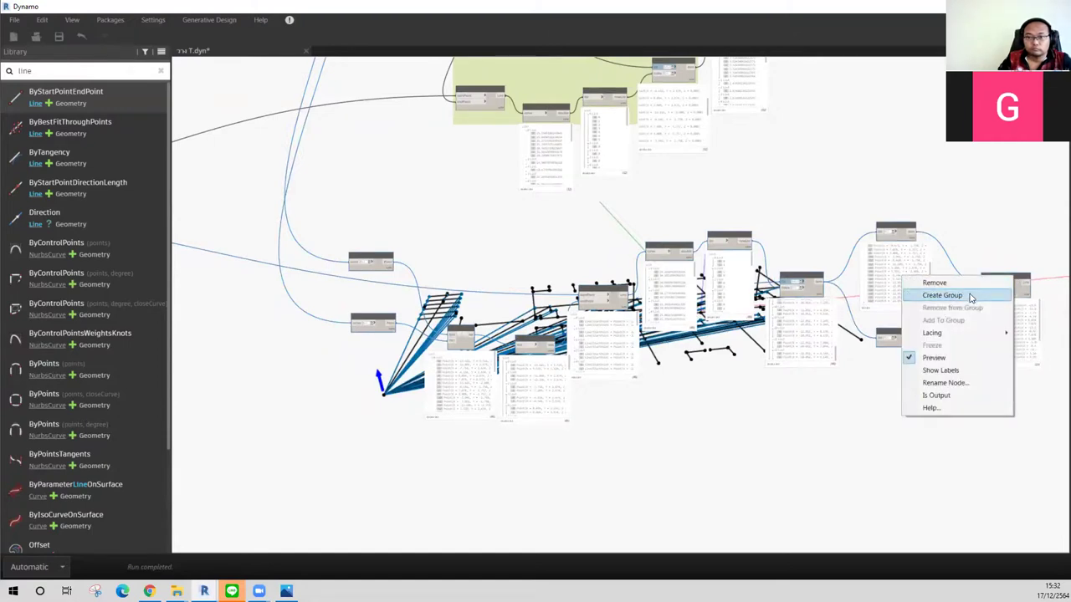
left_click(946, 296)
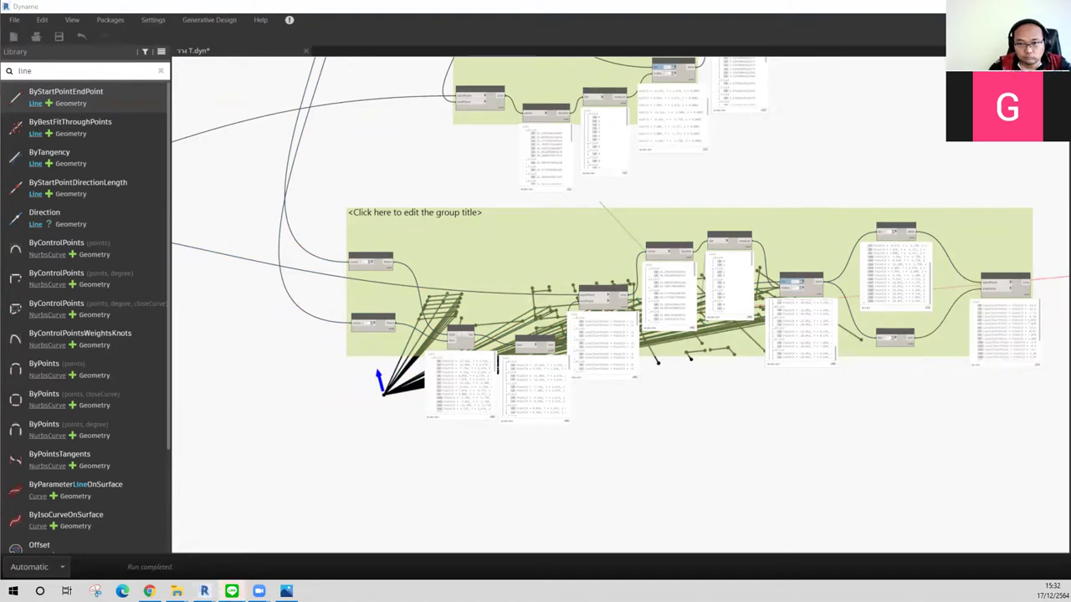
Step: Title the new group with the pasted Thai main-horizontal-walls name including '(Main)'
double_click(444, 214)
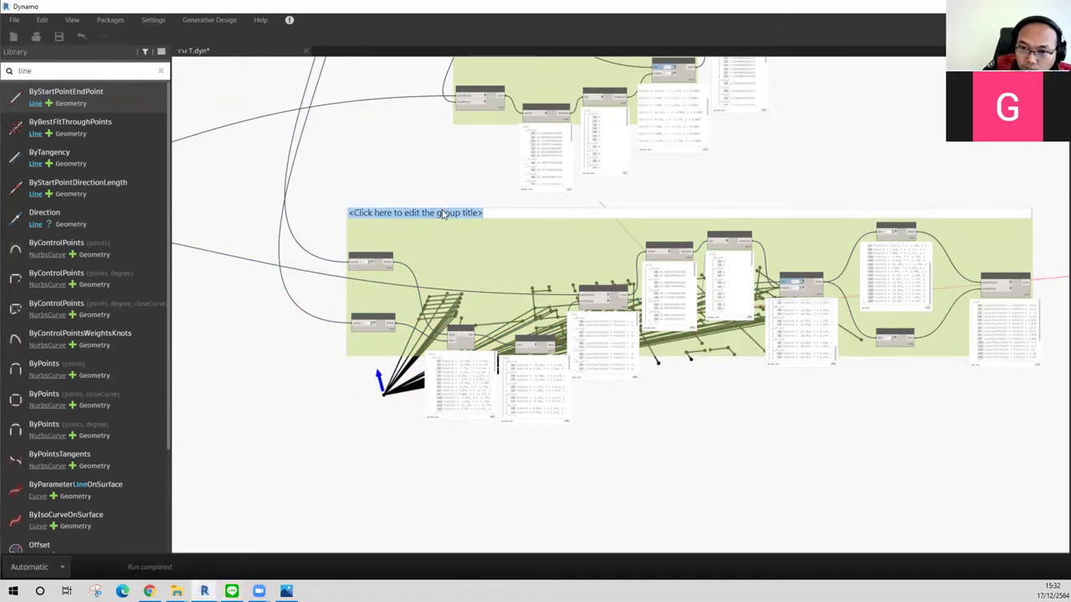
key("ctrl+v")
left_click(623, 212)
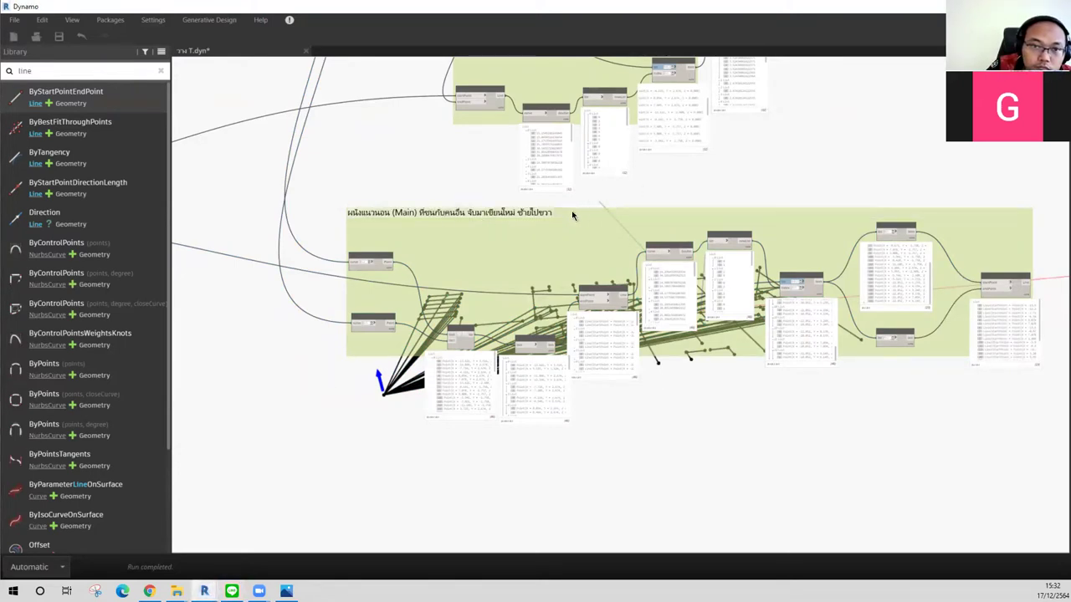
scroll(572, 216, "up", 2)
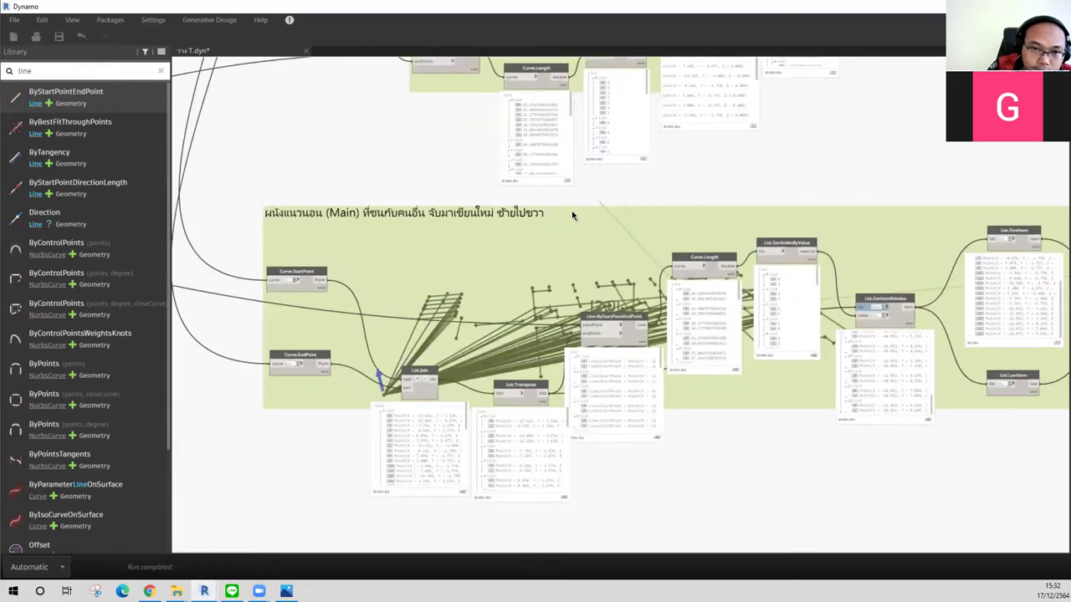
Step: Zoom out to view the whole wall-lines graph with its point, main and secondary groups
scroll(572, 216, "down", 3)
scroll(662, 222, "up", 1)
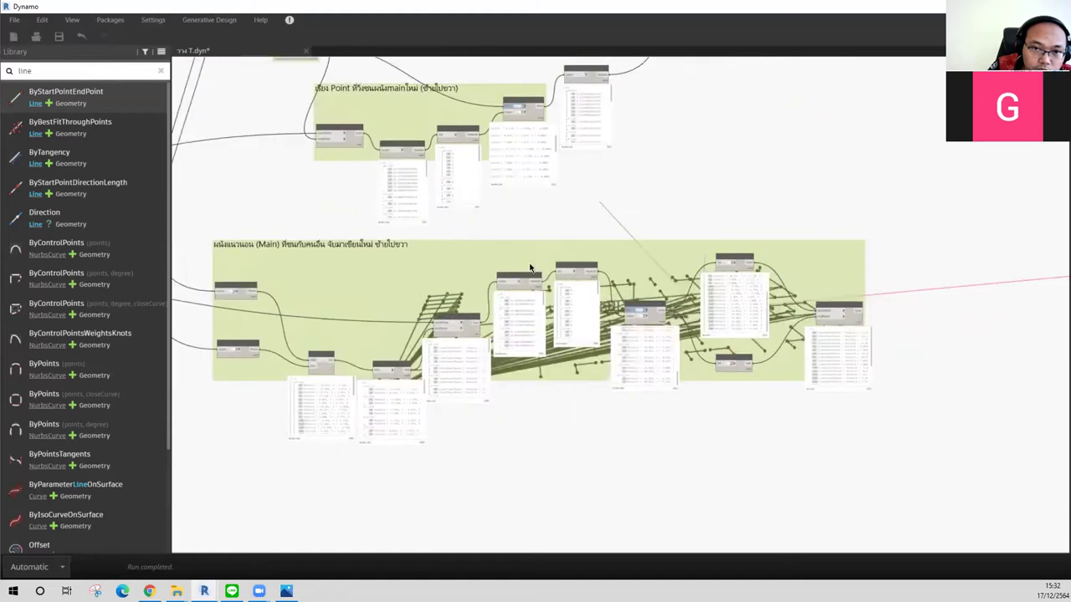
scroll(605, 266, "up", 1)
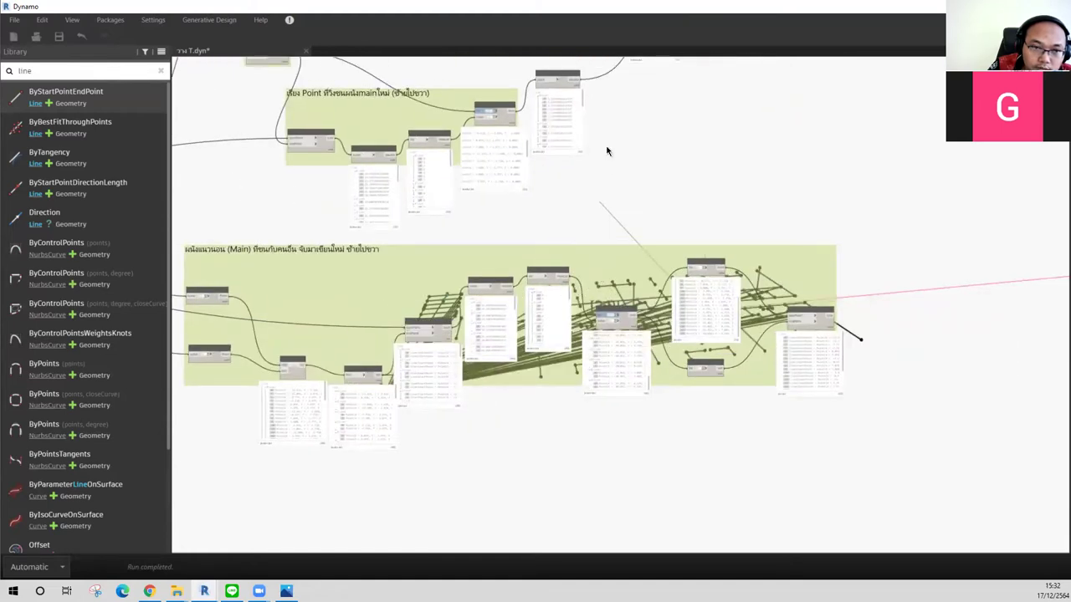
scroll(608, 208, "up", 2)
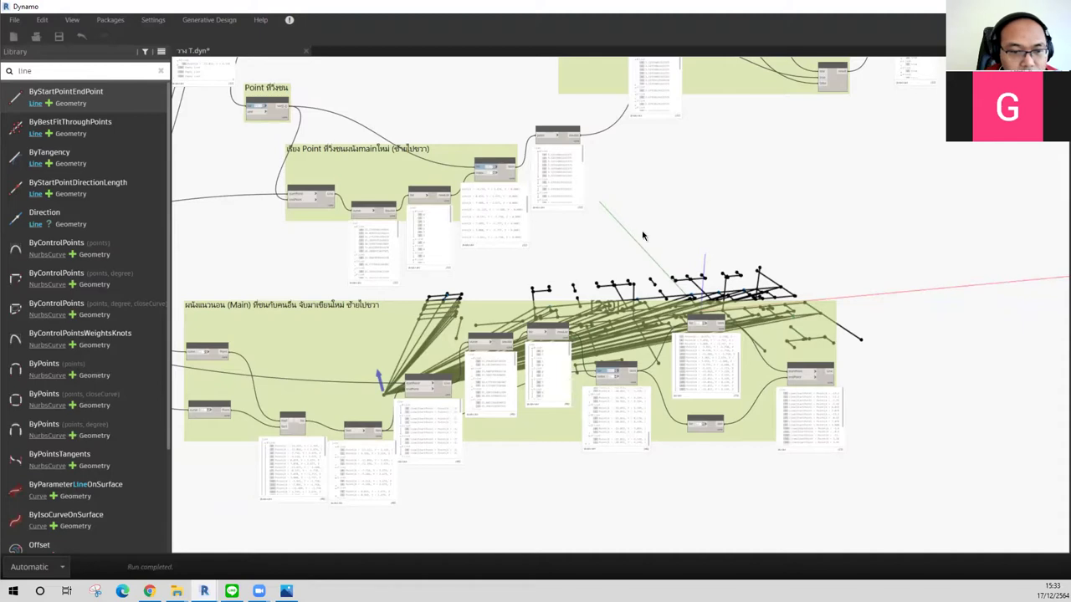
scroll(641, 234, "down", 5)
scroll(866, 274, "up", 3)
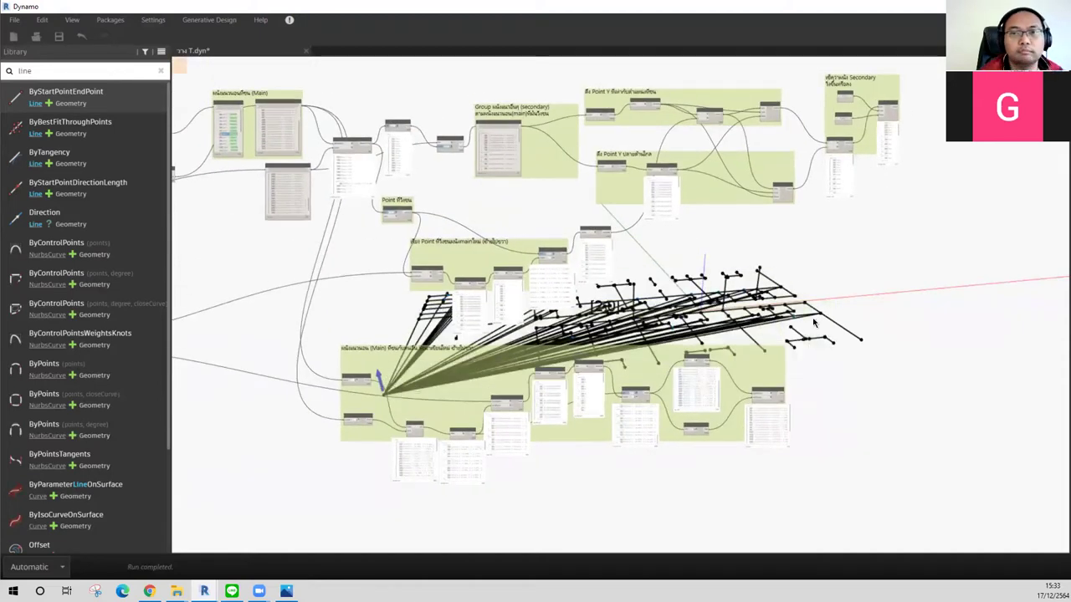
Step: Save the T.dyn graph with Ctrl+S
key("ctrl+s")
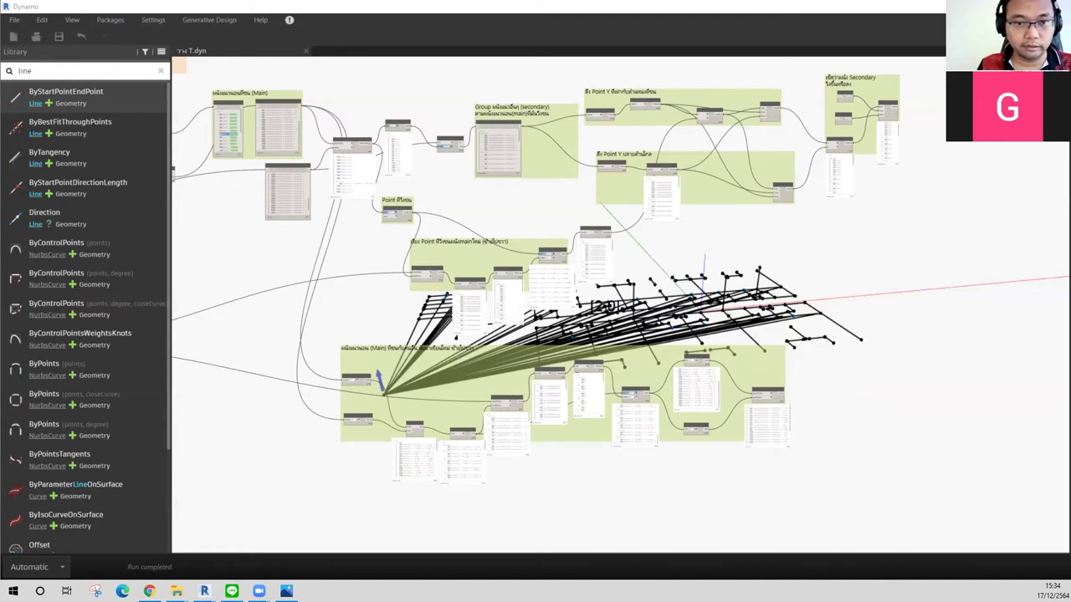
Step: Mark up the completed graph with red annotations, then clear them
left_click_drag(575, 26, 341, 87)
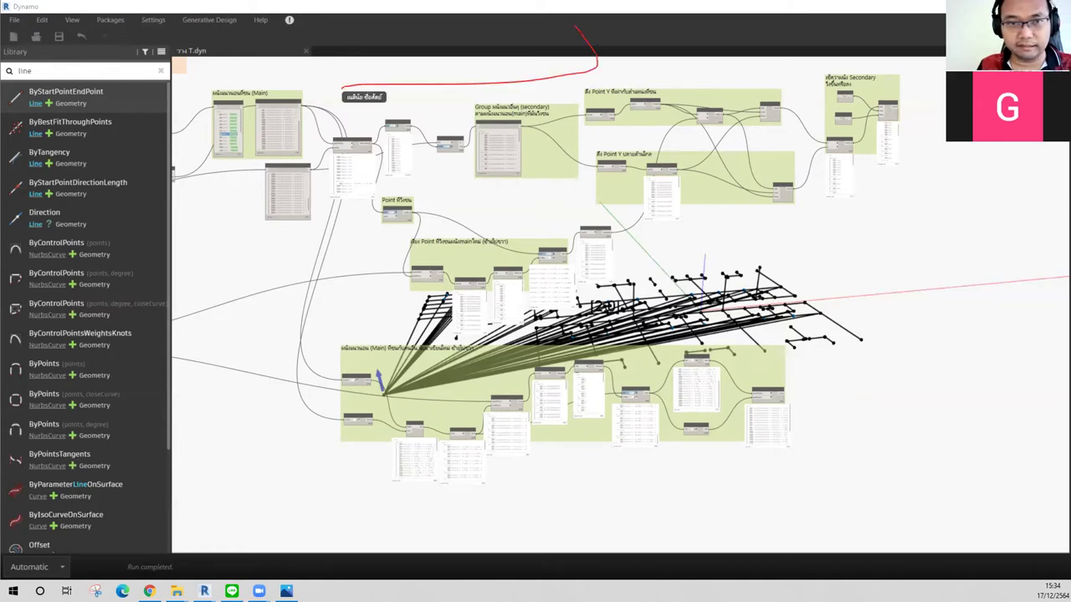
left_click_drag(144, 42, 519, 55)
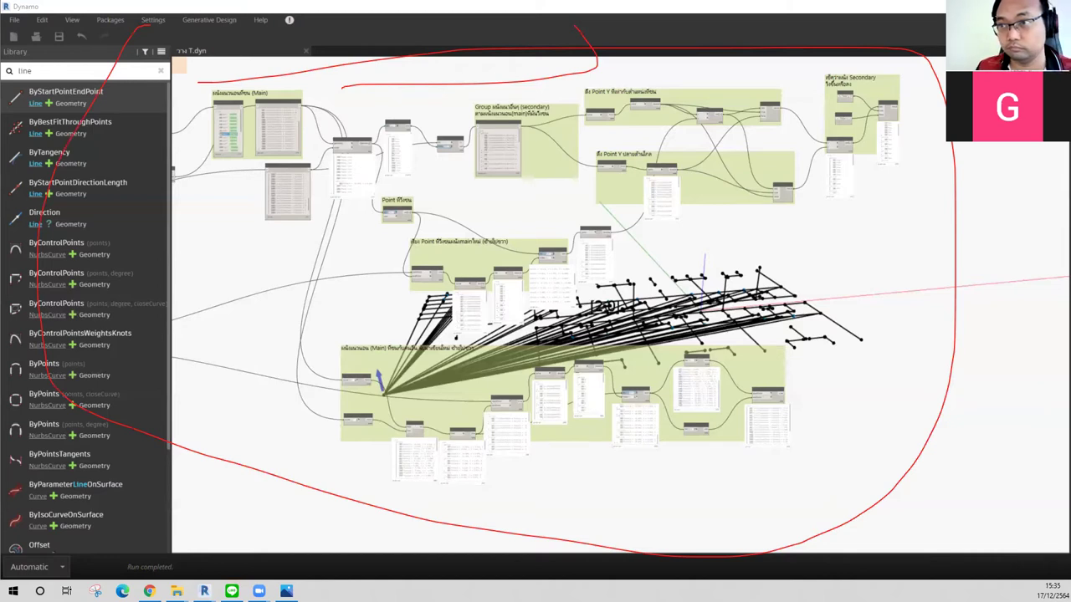
key("Escape")
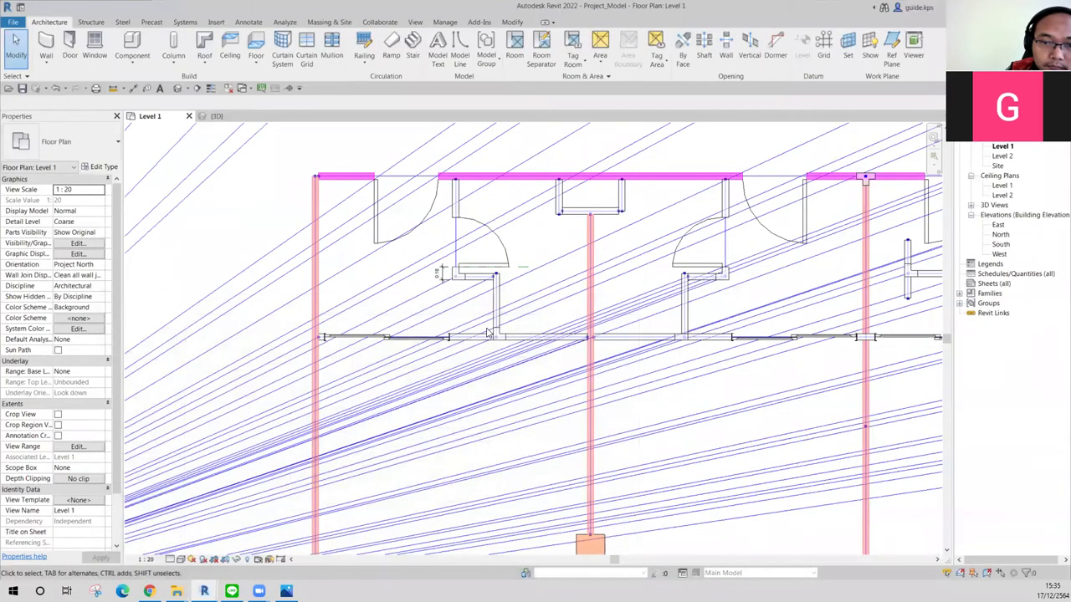
Step: Inspect the lower horizontal wall's Comments property, then bring up Project Parameters
left_click(478, 333)
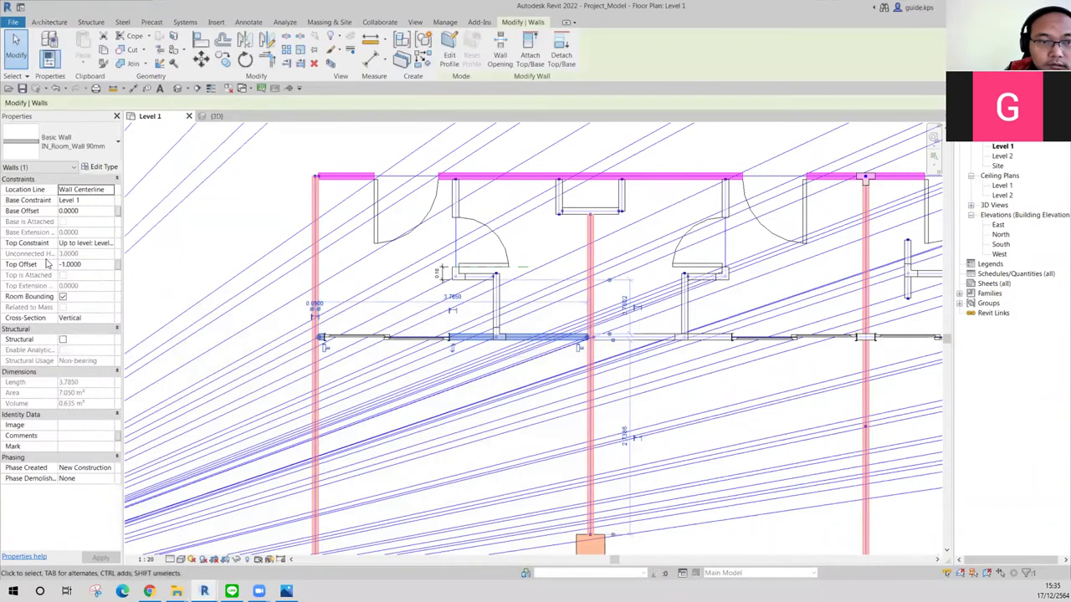
left_click(70, 436)
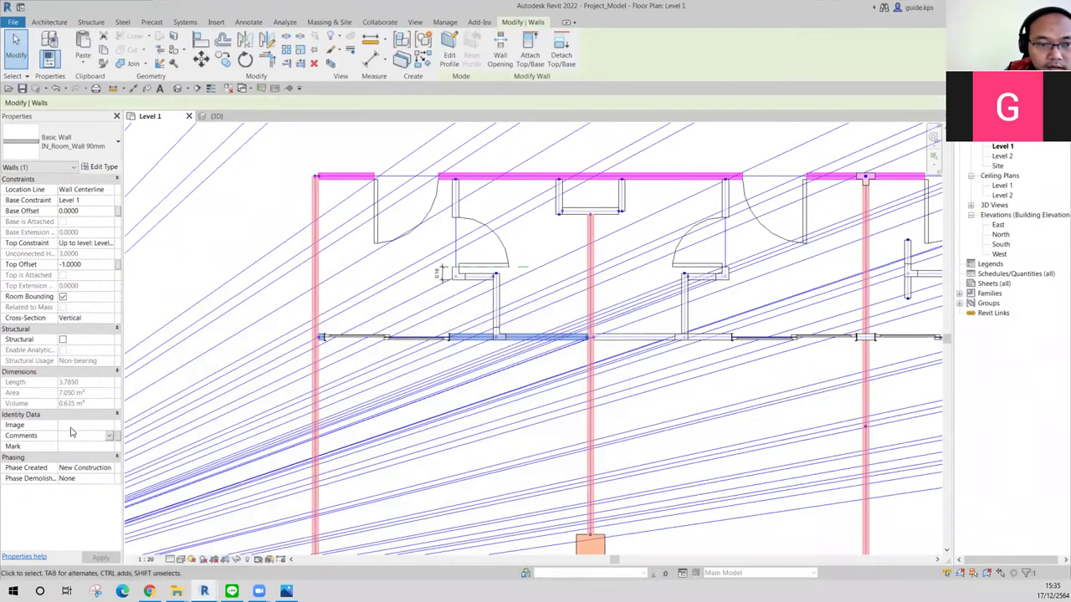
left_click(445, 22)
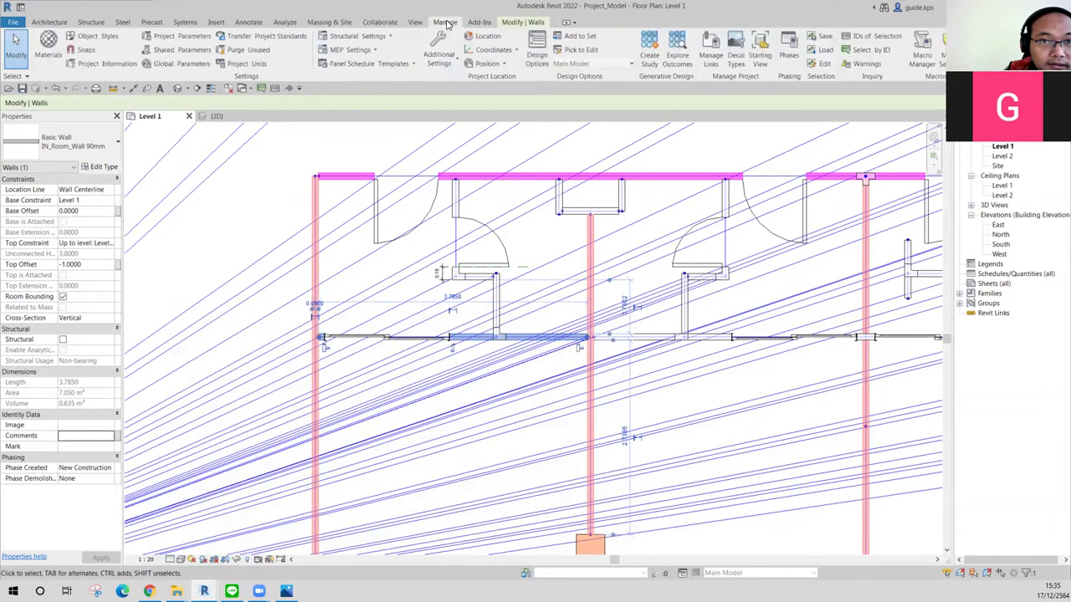
left_click(177, 37)
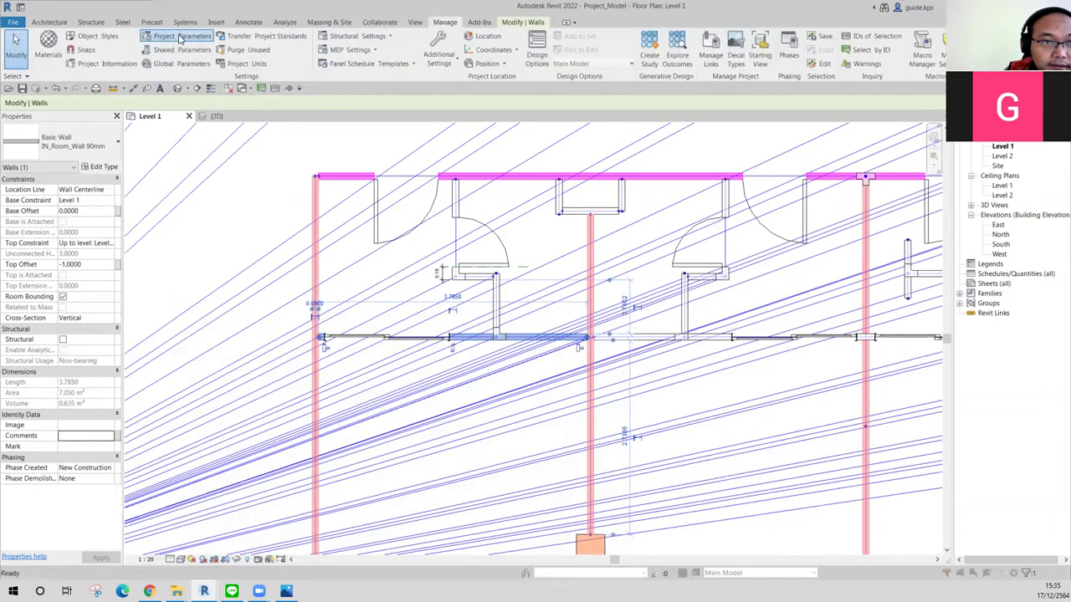
Step: Add a 'Defect Comment' Text instance parameter applied to the Walls category
left_click(577, 264)
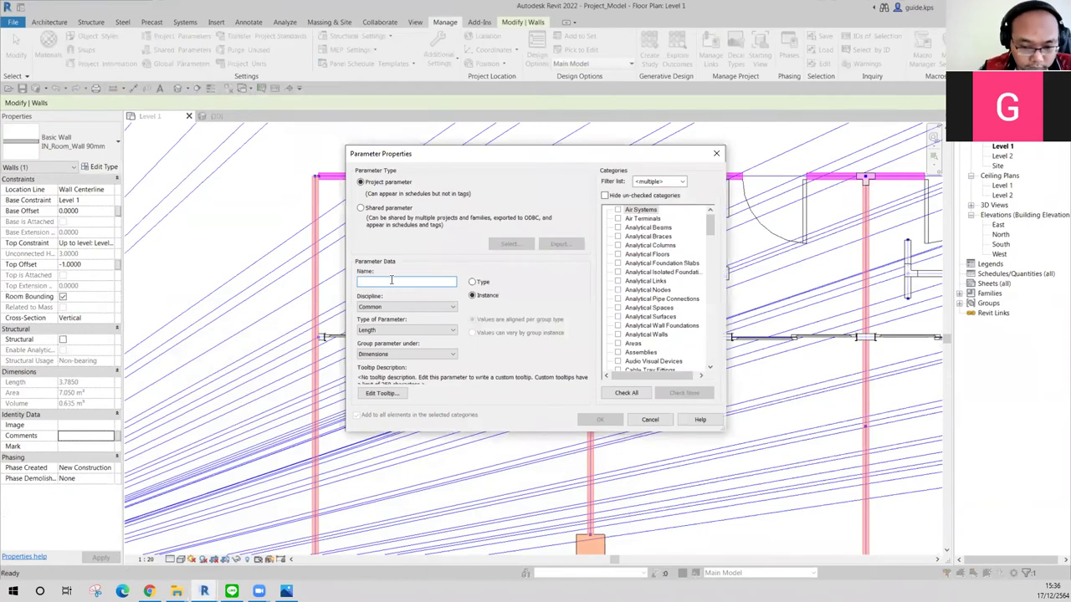
type("co")
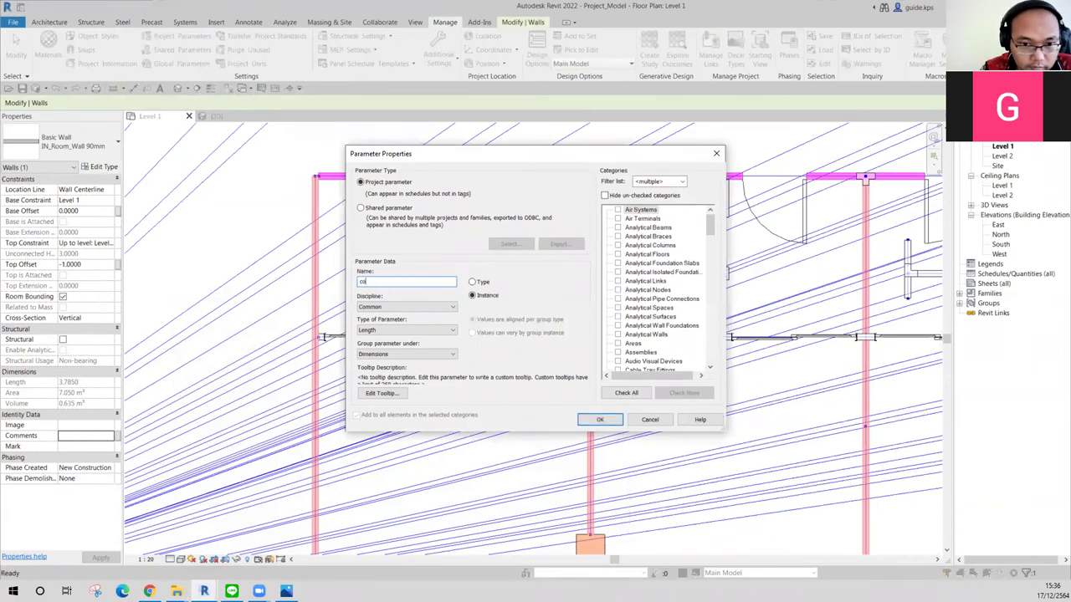
key("BackSpace")
key("BackSpace")
type("Defect Comment")
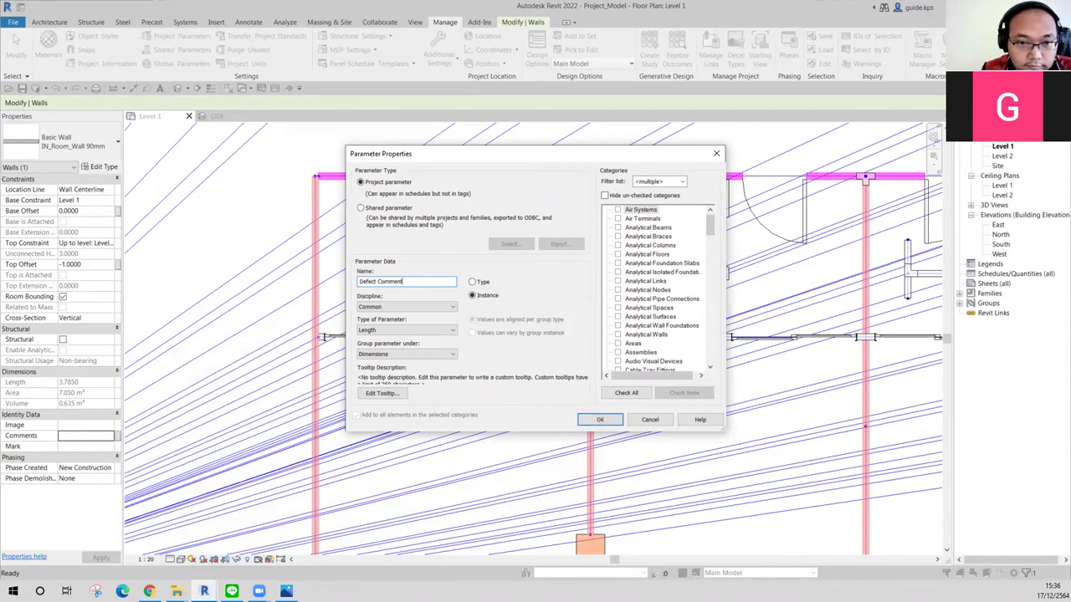
left_click(376, 333)
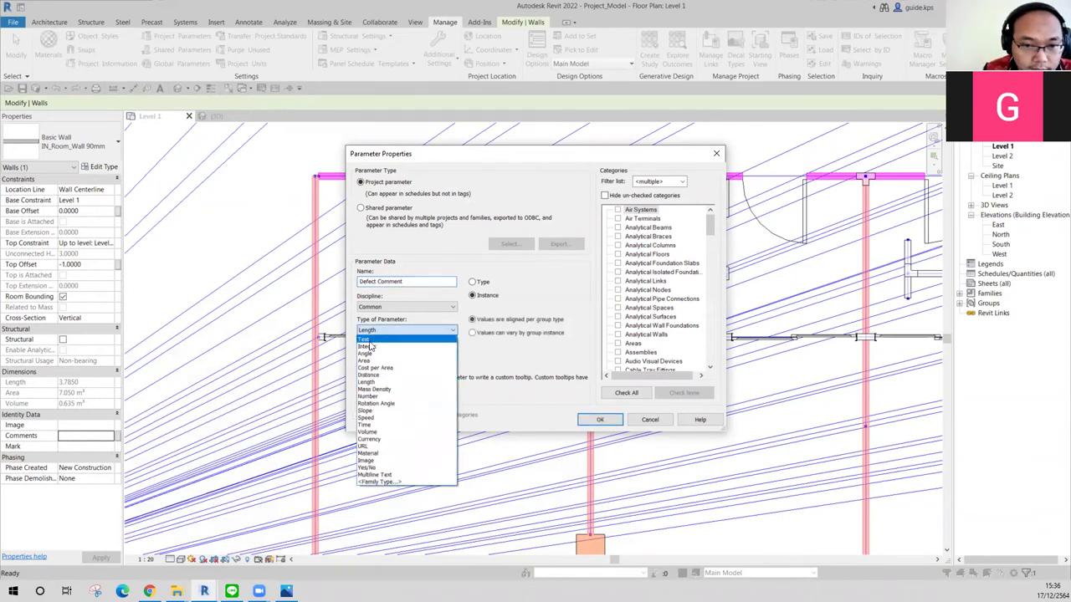
left_click(368, 340)
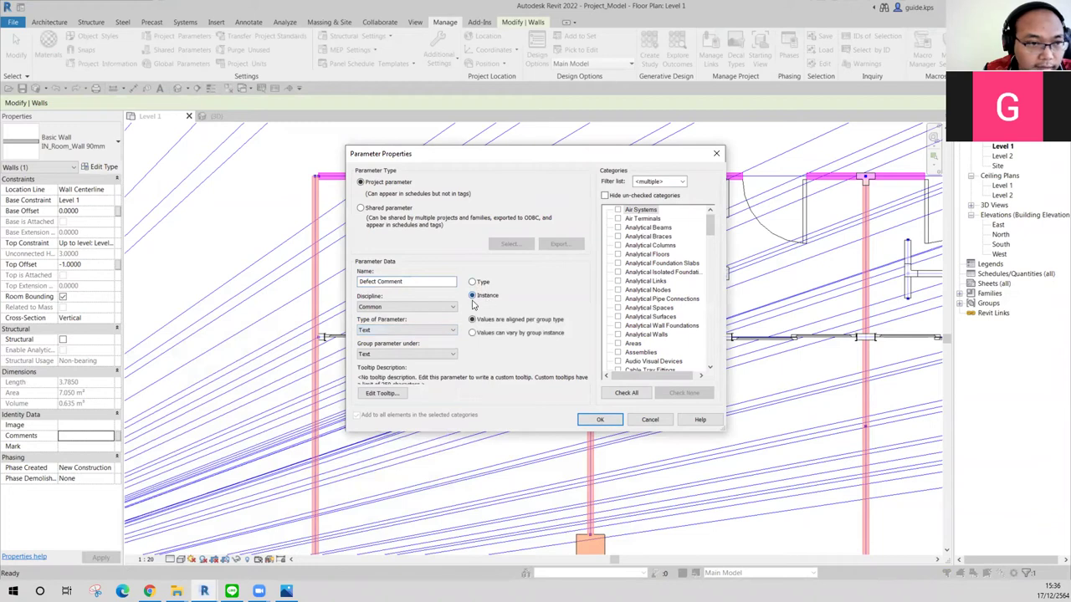
key("shift+Tab")
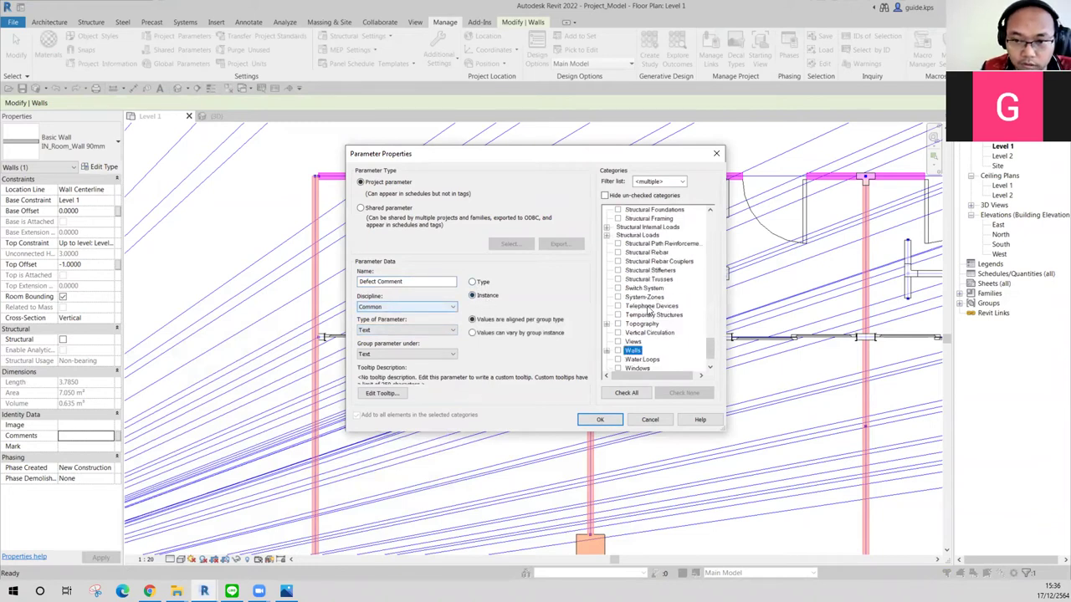
left_click(618, 350)
left_click(602, 420)
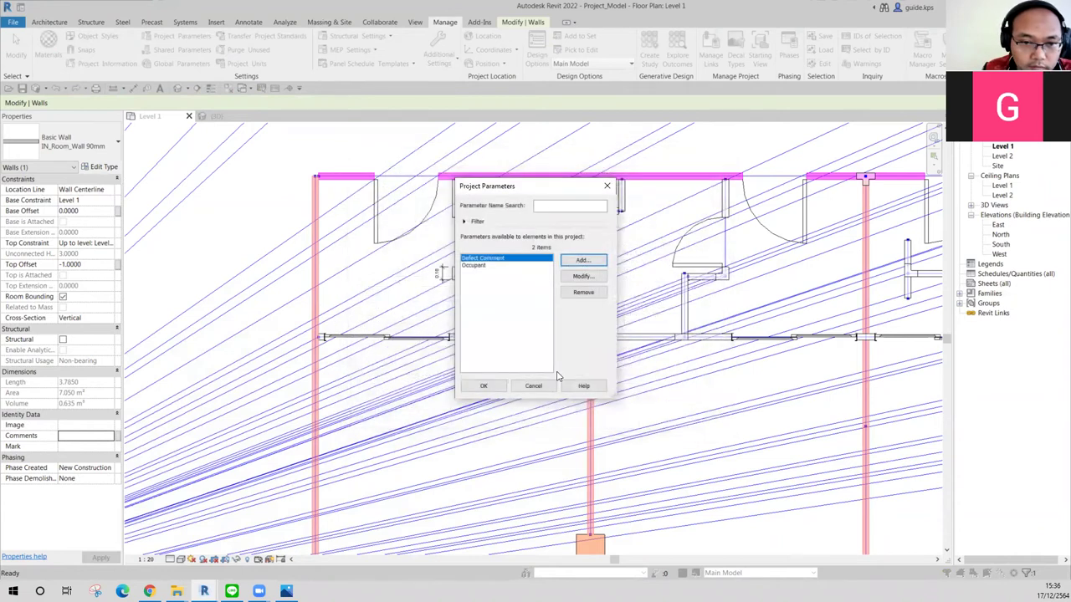
Step: Set the lower horizontal wall's Defect Comment to 'Defect 1'
left_click(477, 385)
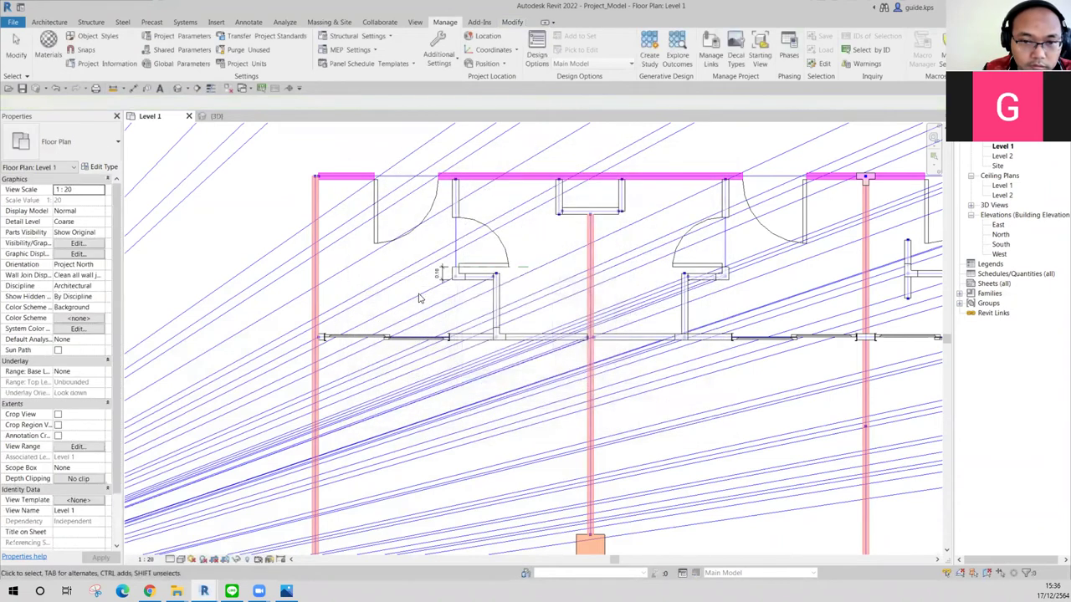
left_click(474, 337)
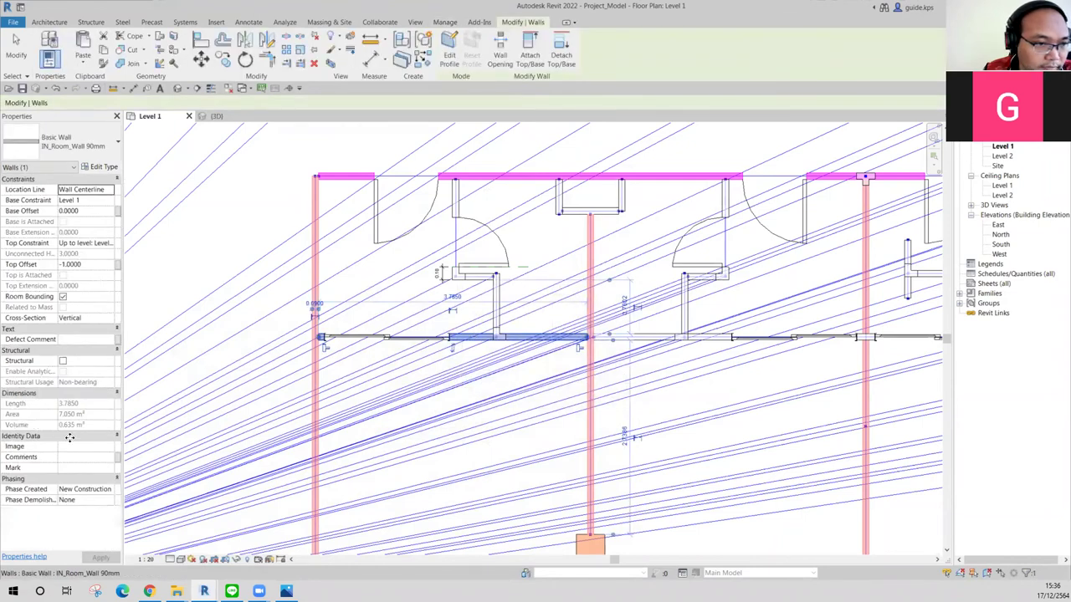
left_click(77, 339)
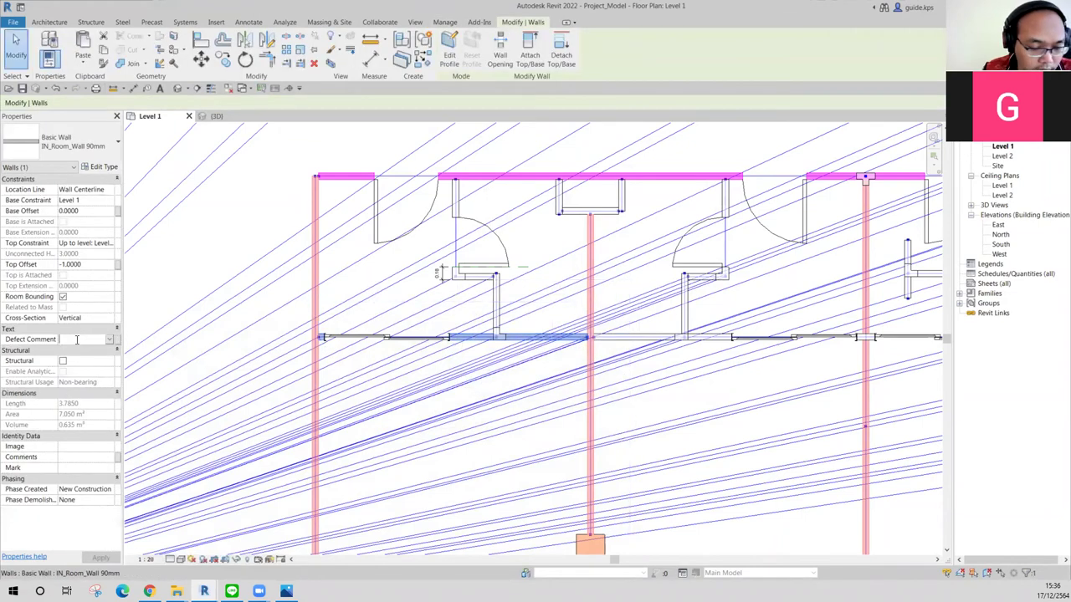
type("De")
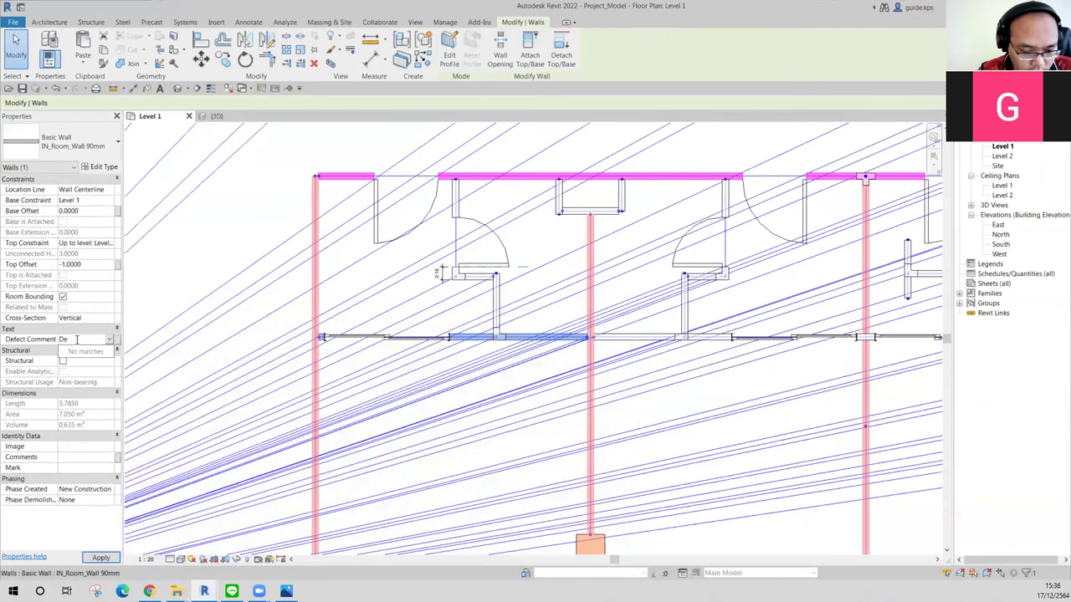
type("fect 1")
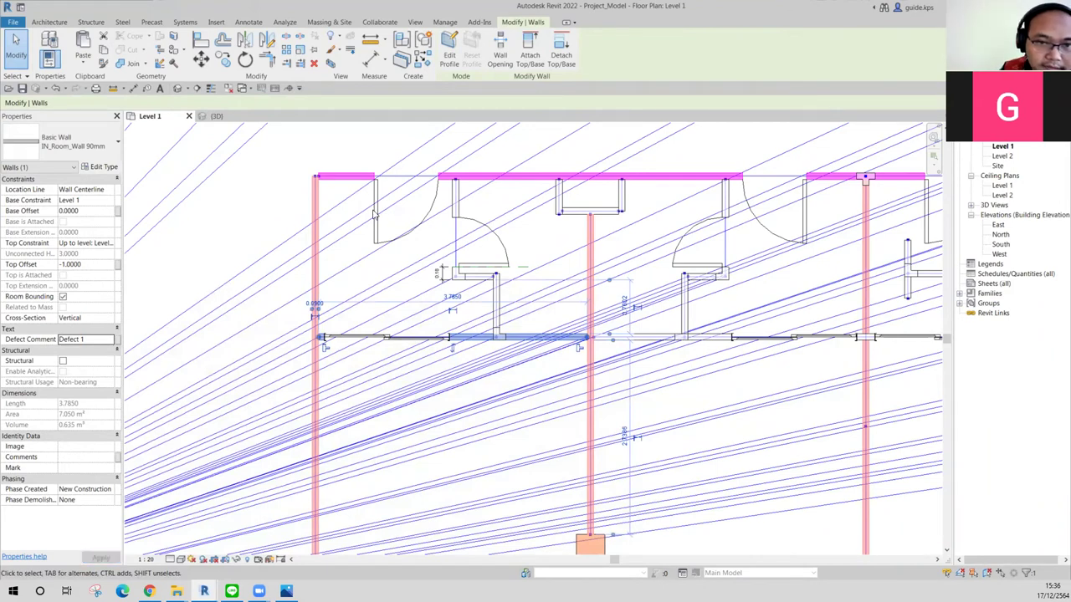
left_click(472, 206)
Step: Check that the short vertical wall also has the Defect Comment field
left_click(458, 199)
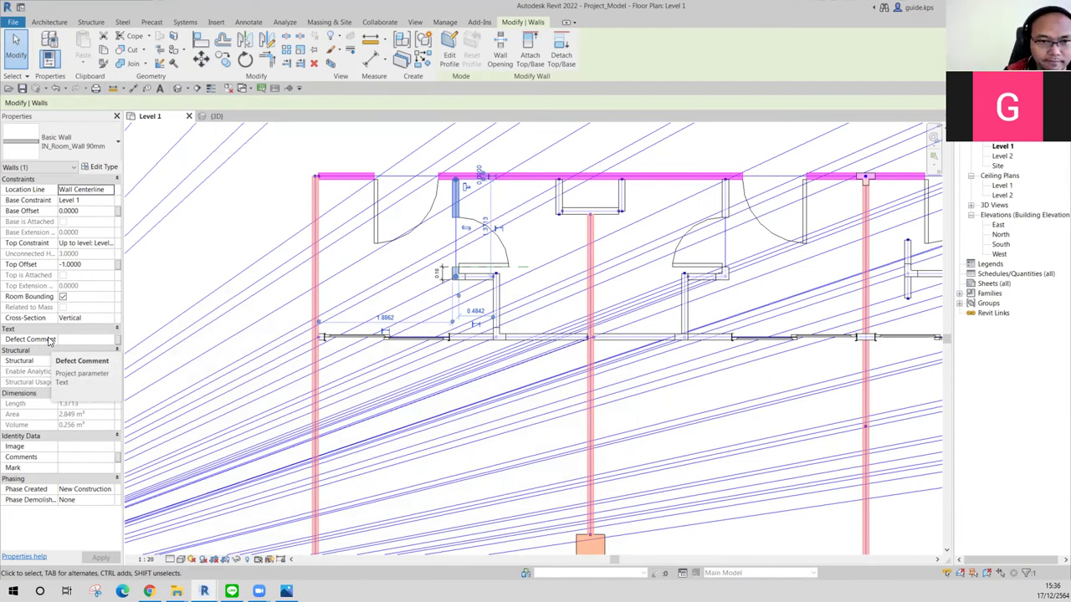
left_click(190, 226)
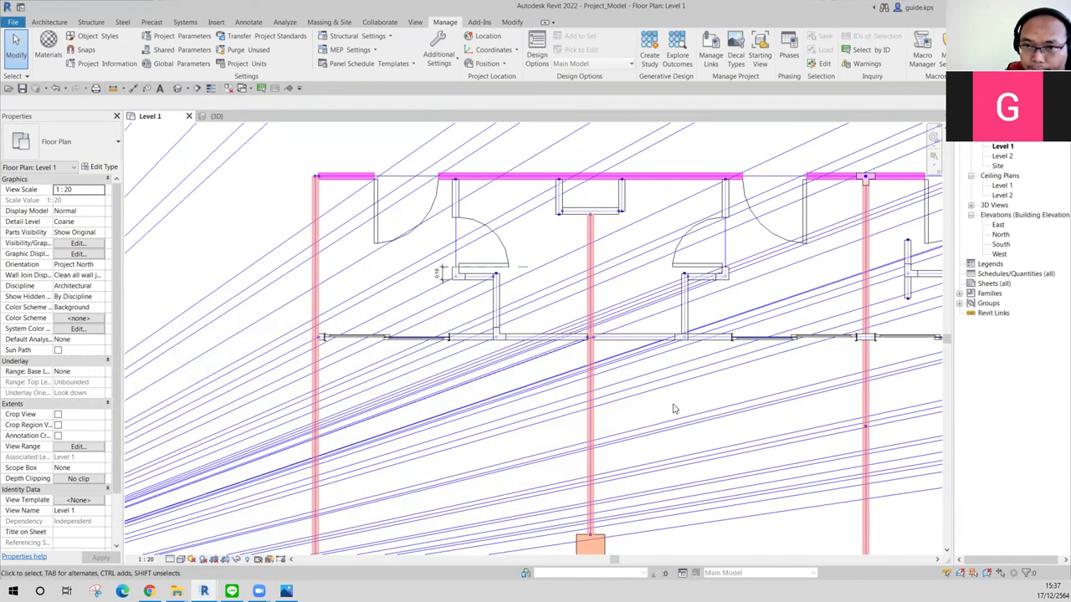
scroll(540, 391, "up", 2)
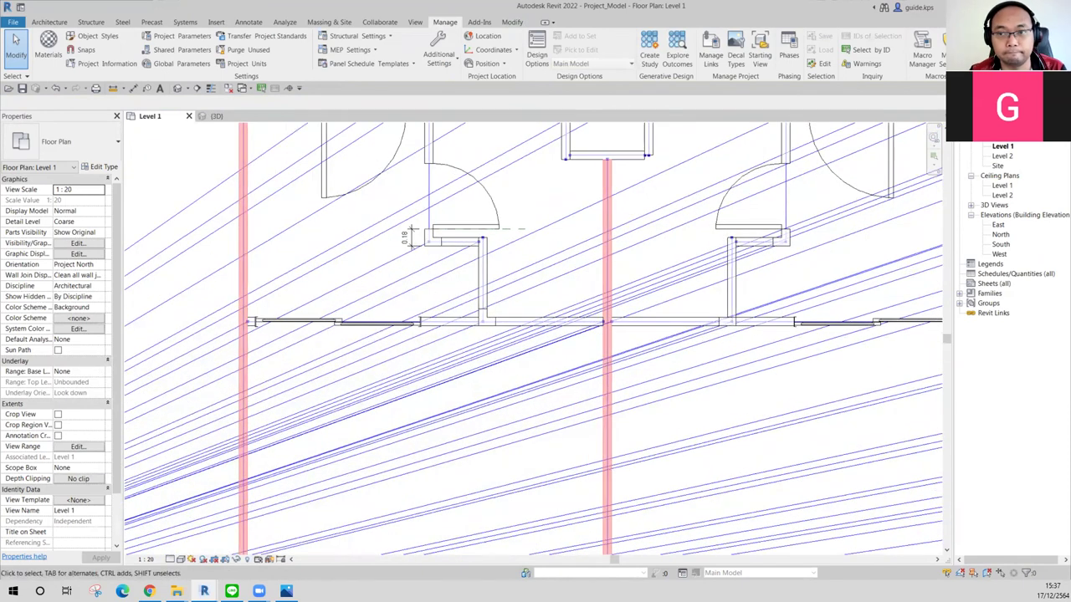